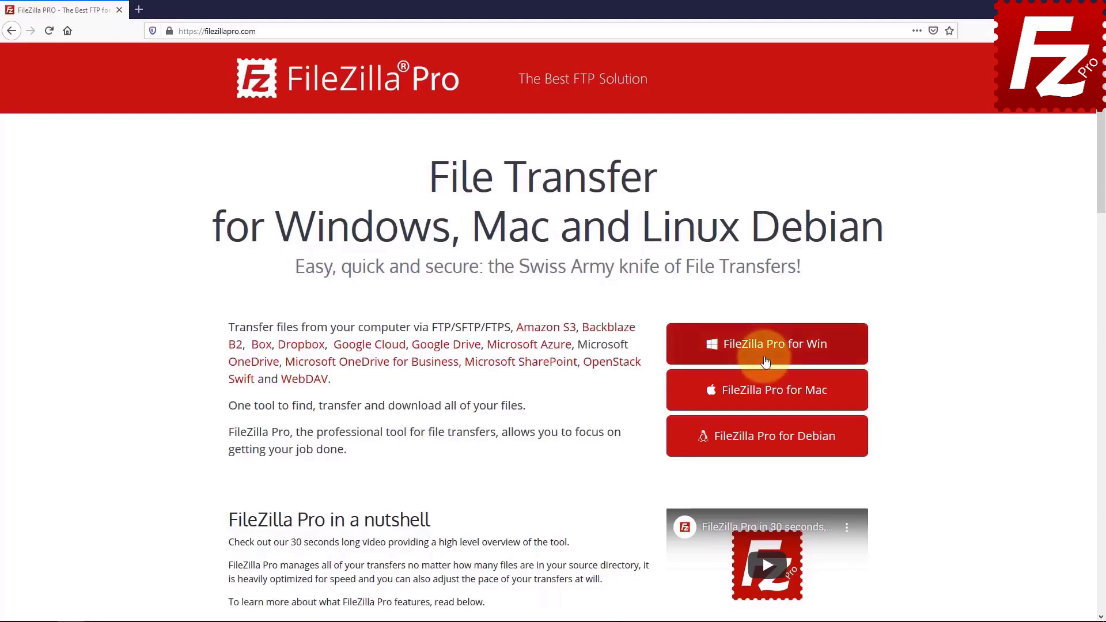
Step: Download the 'FileZilla Pro for Win' installer from filezillapro.com
{"action": "left_click", "coordinate": [718, 350]}
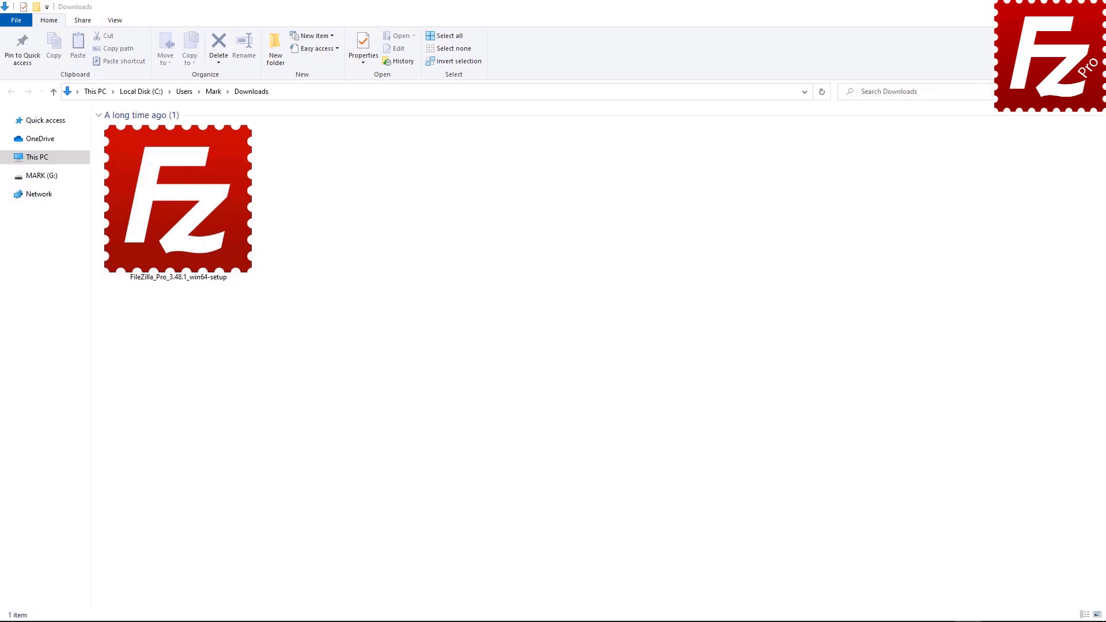
Step: Run FileZilla_Pro_3.48.1_win64-setup from Downloads and approve the User Account Control prompt
{"action": "double_click", "coordinate": [168, 248]}
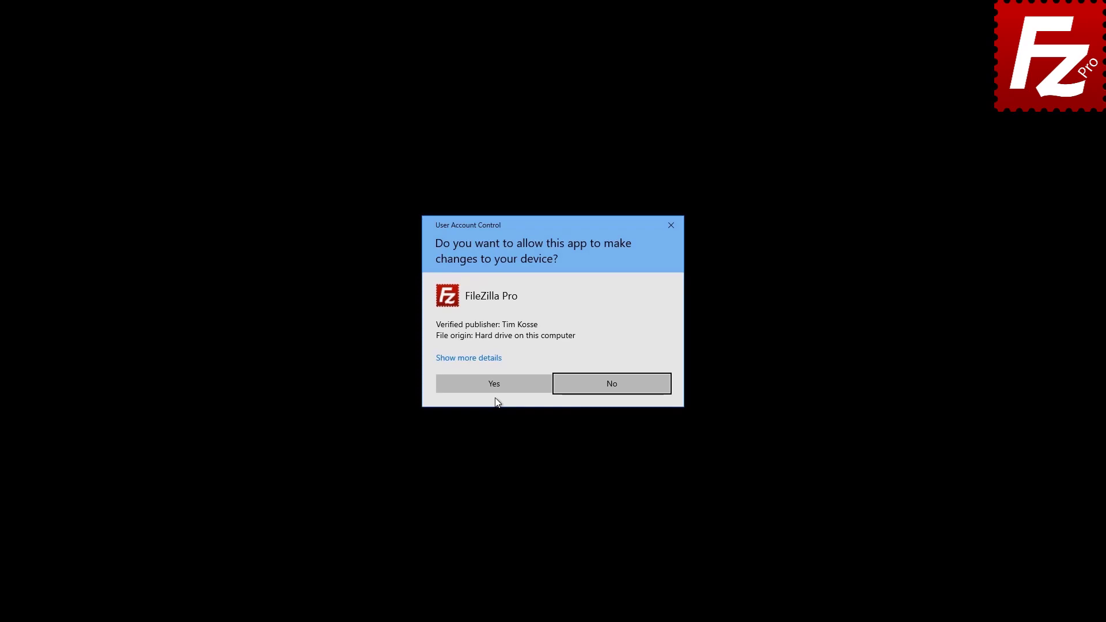
{"action": "left_click", "coordinate": [498, 383]}
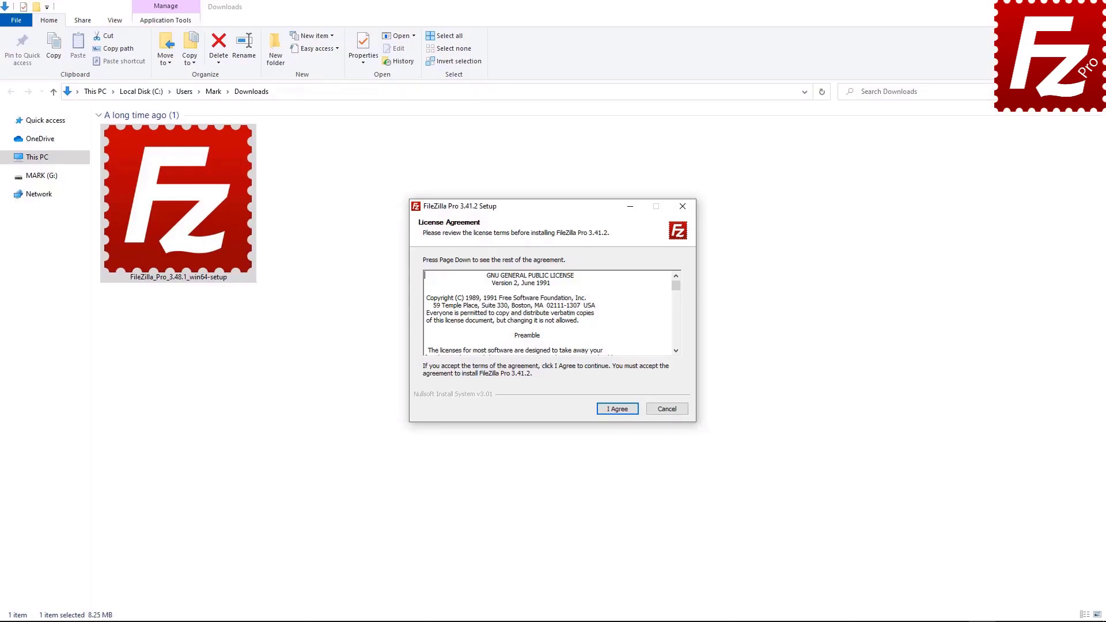
Step: Accept the license, install for anyone using this computer, and include a Desktop Icon
{"action": "left_click", "coordinate": [616, 407]}
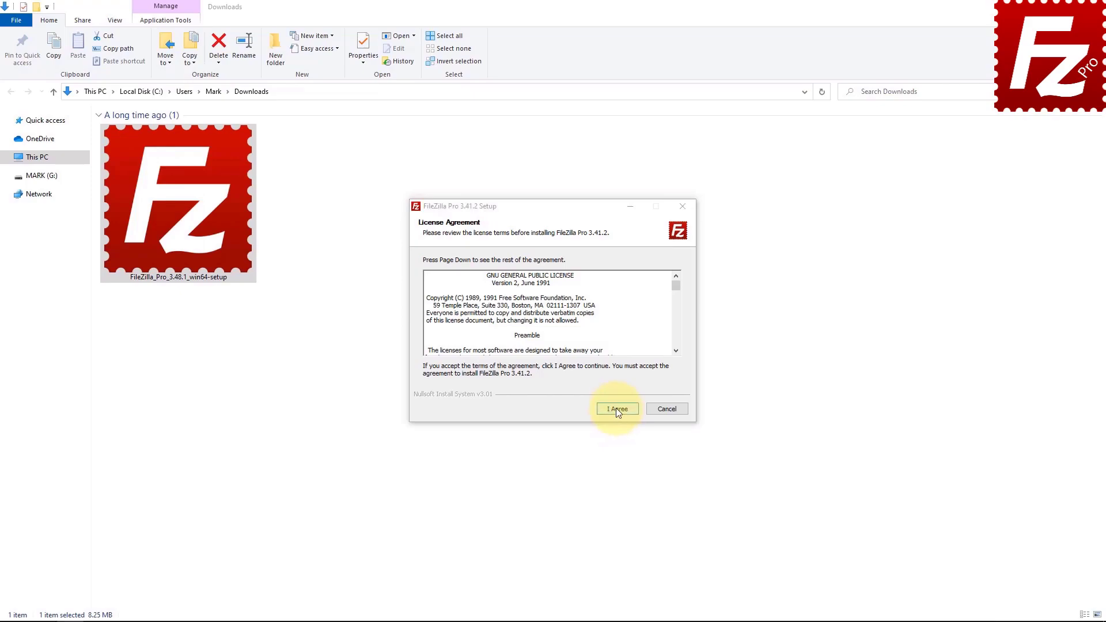
{"action": "left_click", "coordinate": [617, 408]}
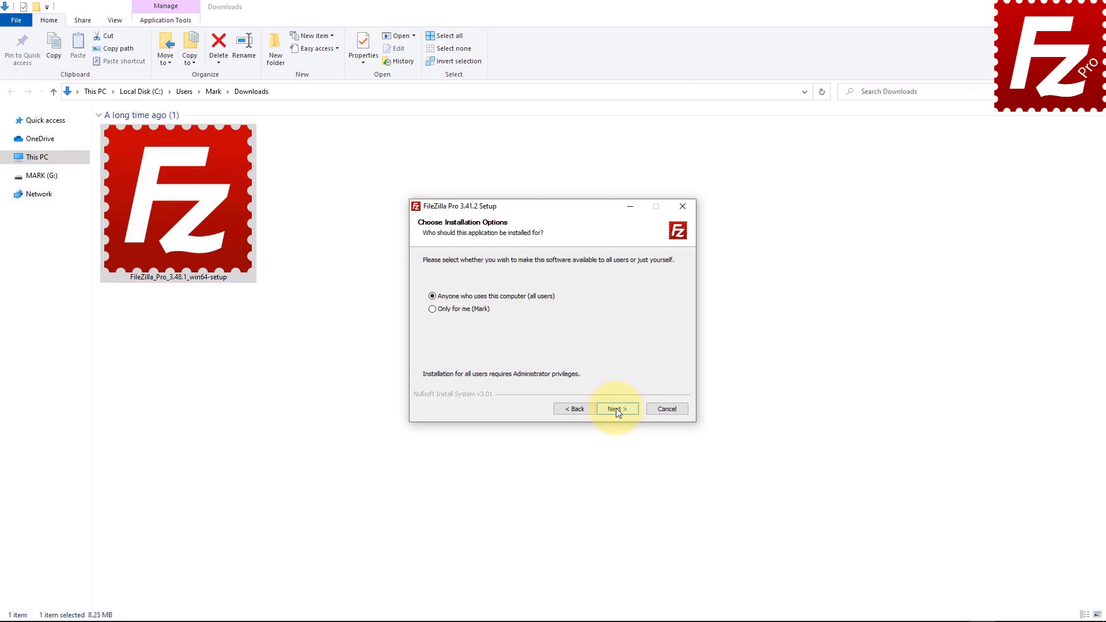
{"action": "left_click", "coordinate": [616, 409]}
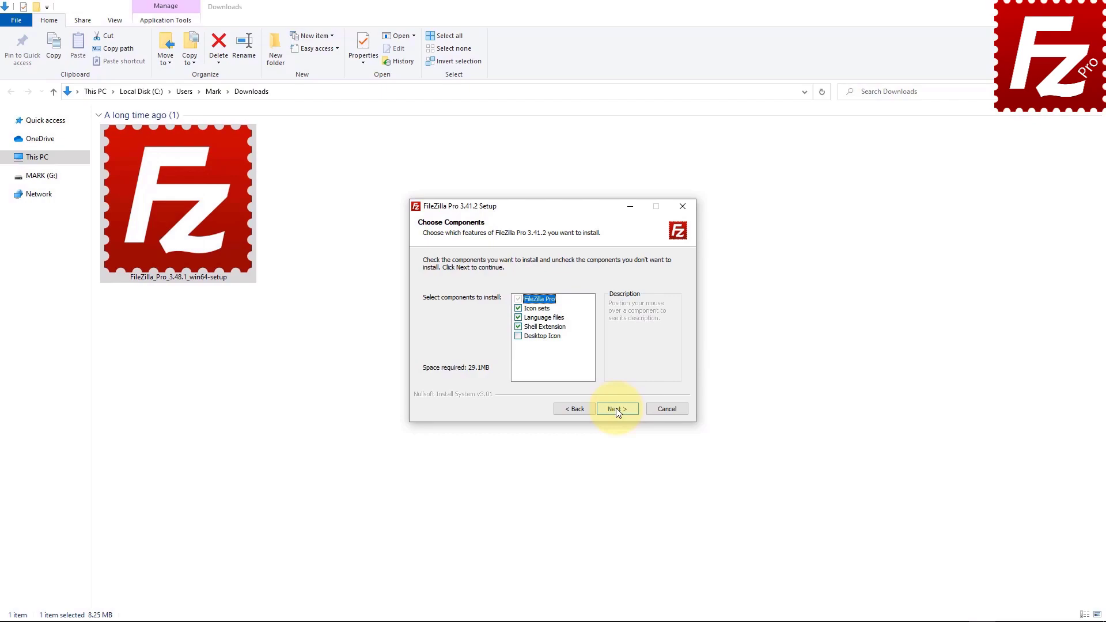
{"action": "left_click", "coordinate": [518, 337]}
{"action": "left_click", "coordinate": [618, 408]}
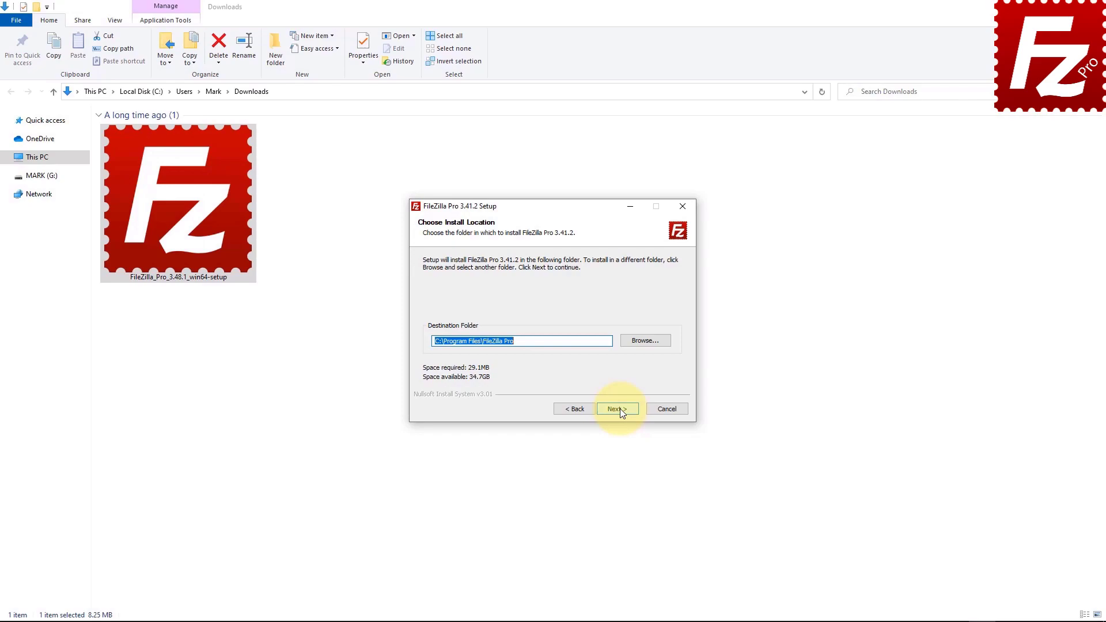
Step: Install into C:\Program Files\FileZilla Pro and finish with 'Start FileZilla now' ticked
{"action": "left_click", "coordinate": [619, 409]}
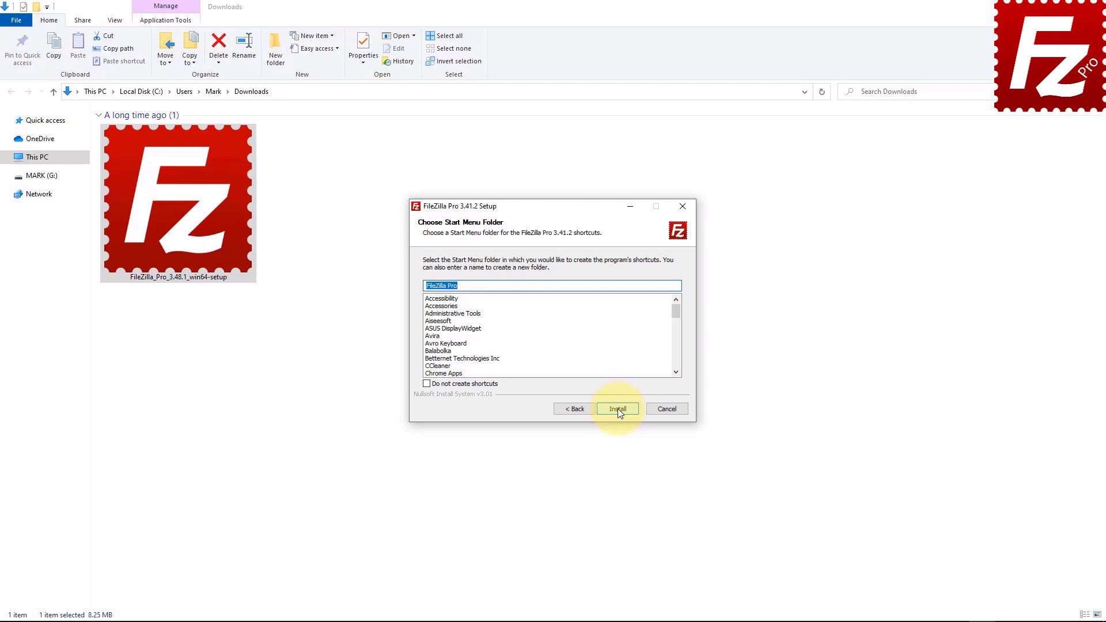
{"action": "left_click", "coordinate": [618, 409]}
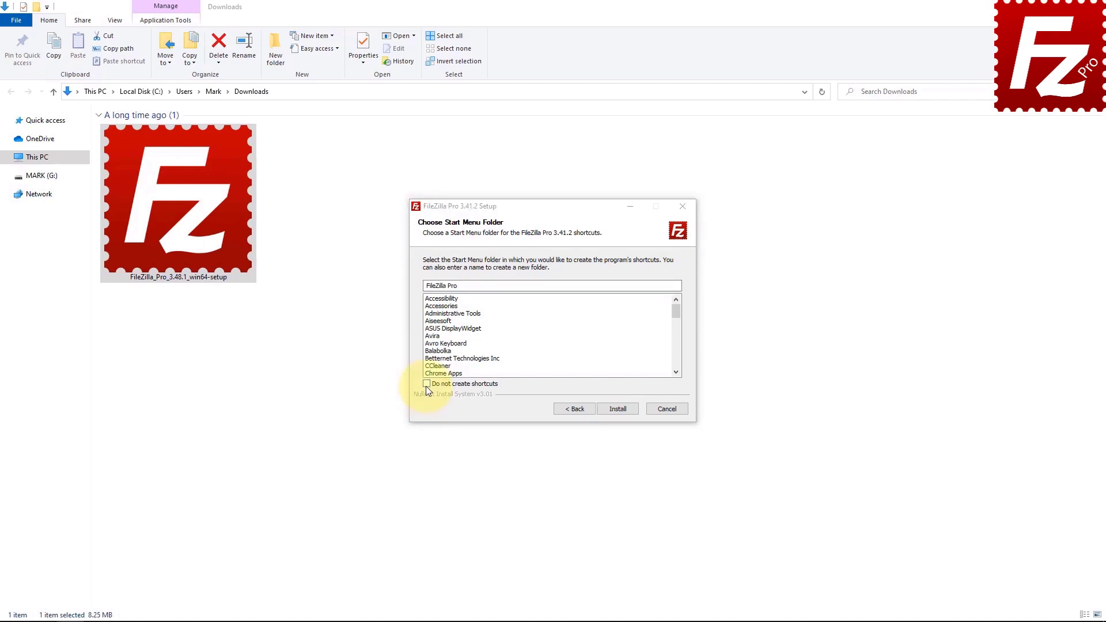
{"action": "left_click", "coordinate": [617, 409]}
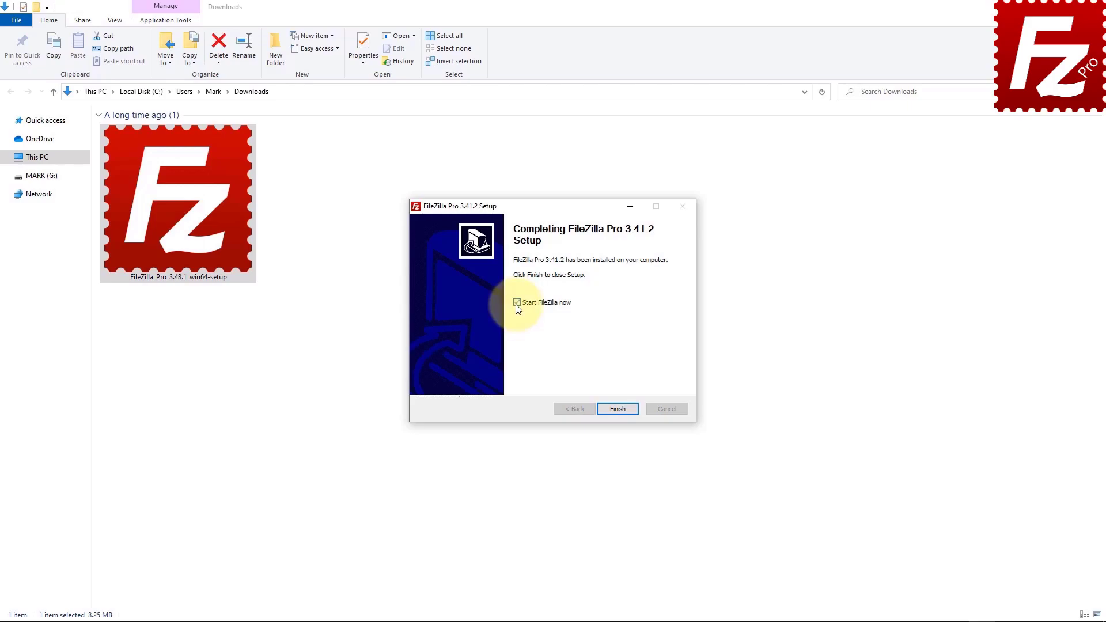
{"action": "left_click", "coordinate": [618, 413]}
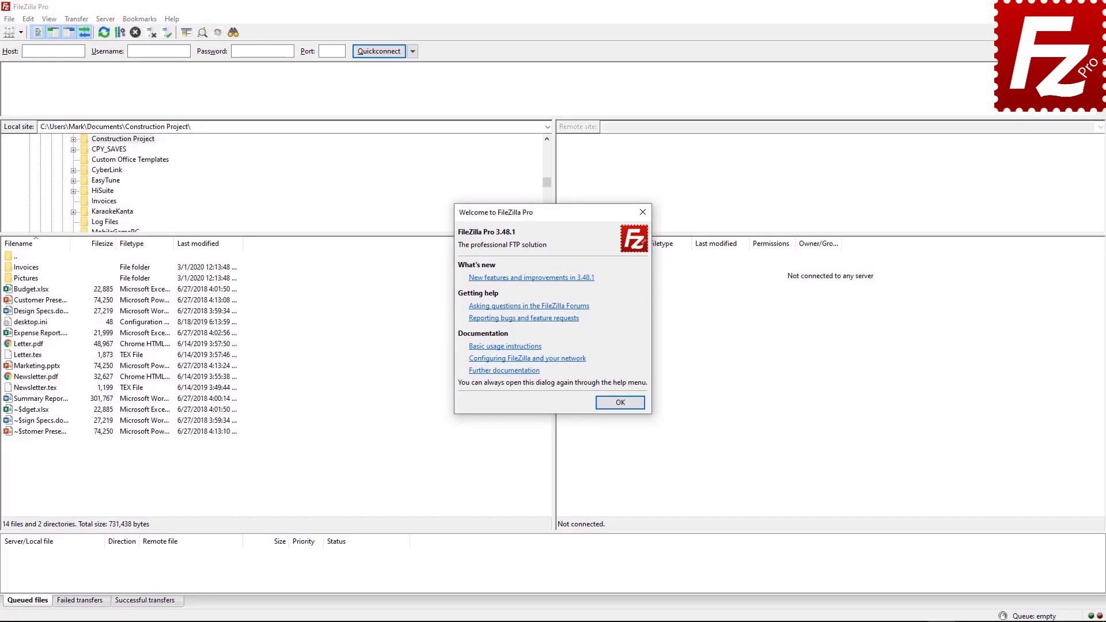
{"action": "left_click", "coordinate": [619, 403]}
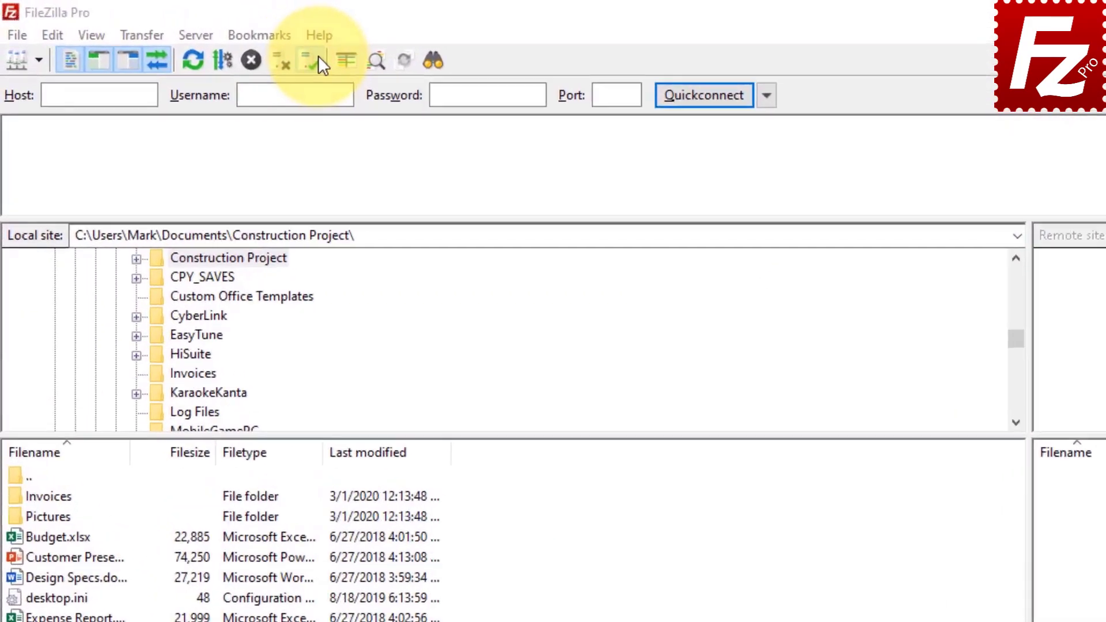
{"action": "left_click", "coordinate": [334, 40]}
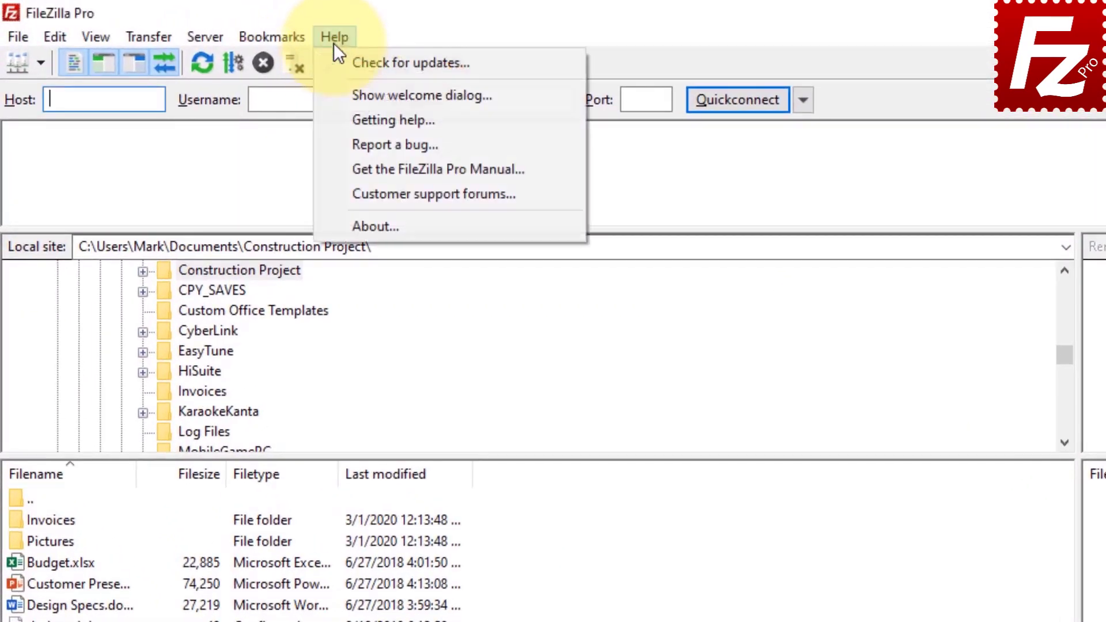
{"action": "left_click", "coordinate": [334, 92]}
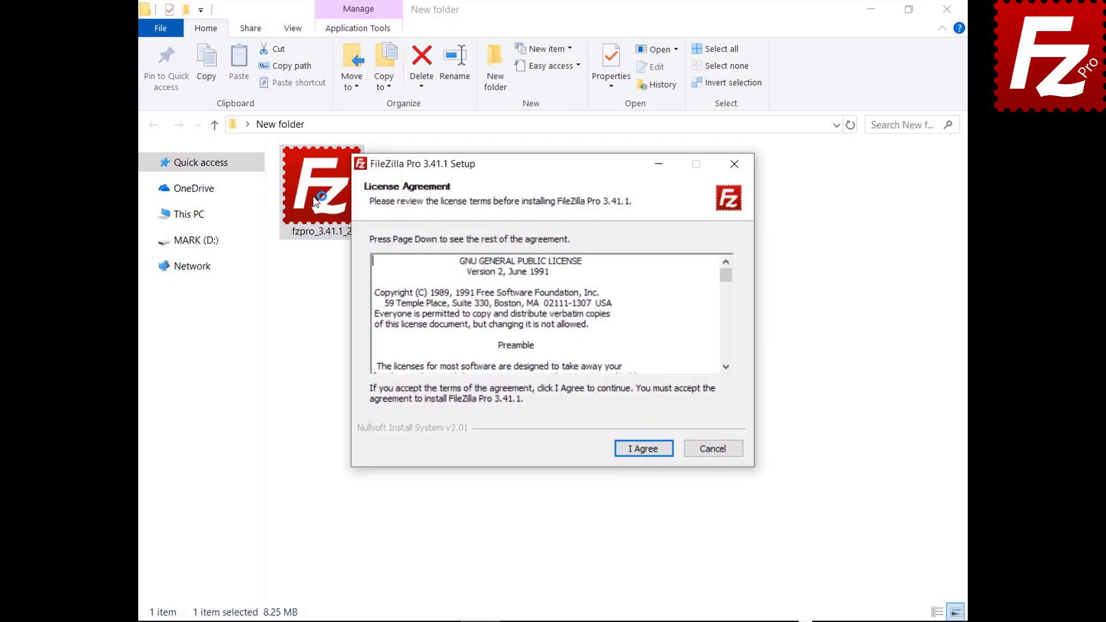
Step: Install FileZilla Pro 3.41.1 with default options, components and folder, then close setup
{"action": "left_click", "coordinate": [643, 448]}
{"action": "left_click", "coordinate": [642, 453]}
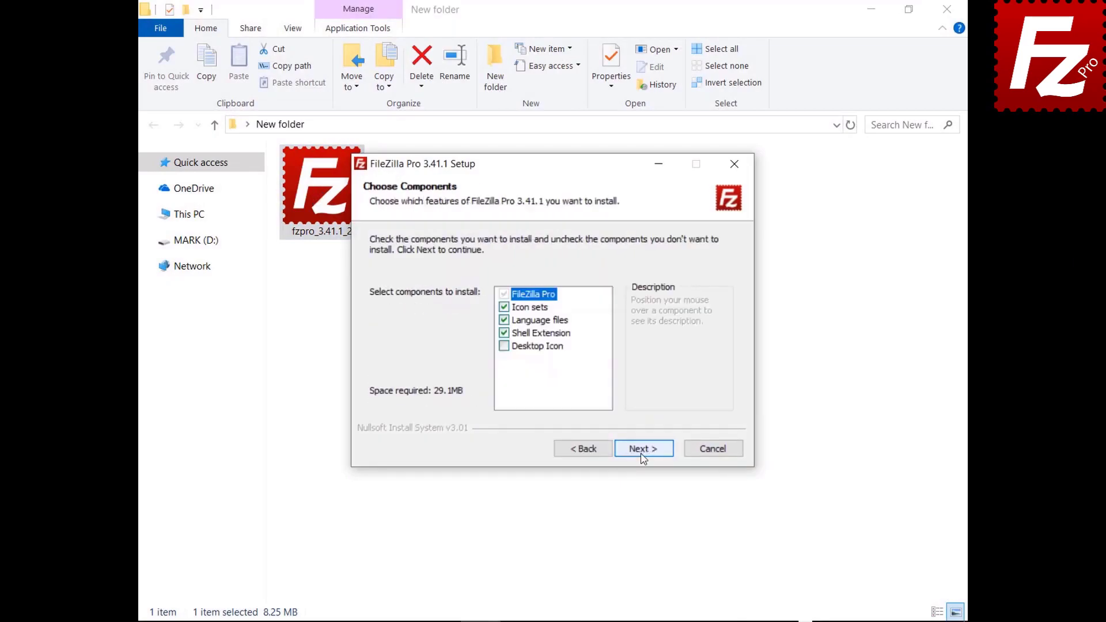
{"action": "left_click", "coordinate": [642, 455]}
{"action": "left_click", "coordinate": [642, 455]}
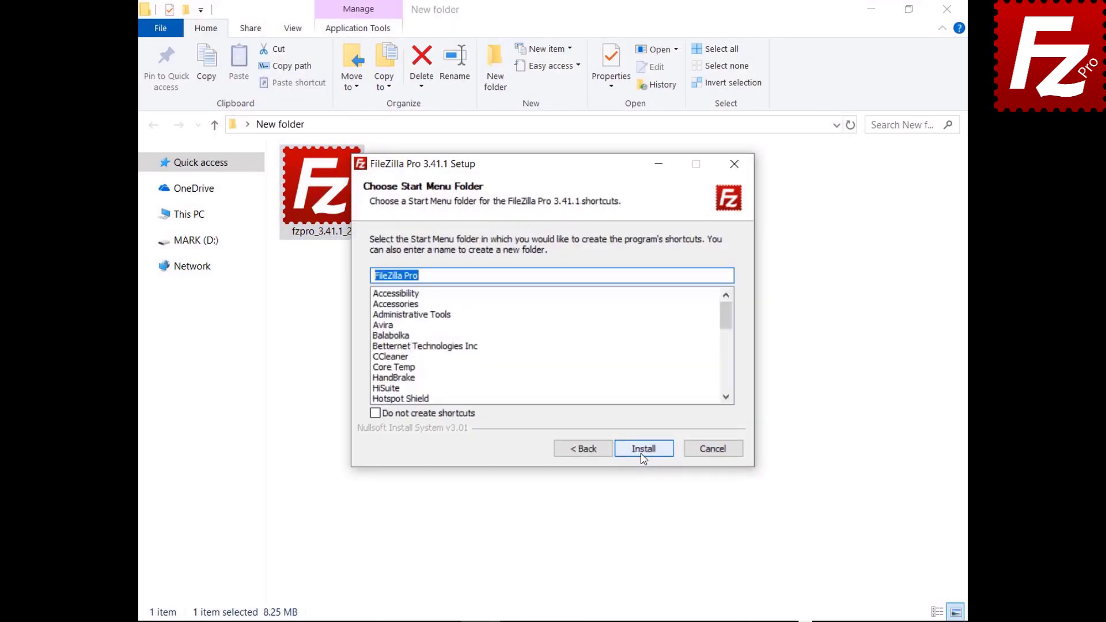
{"action": "left_click", "coordinate": [643, 455]}
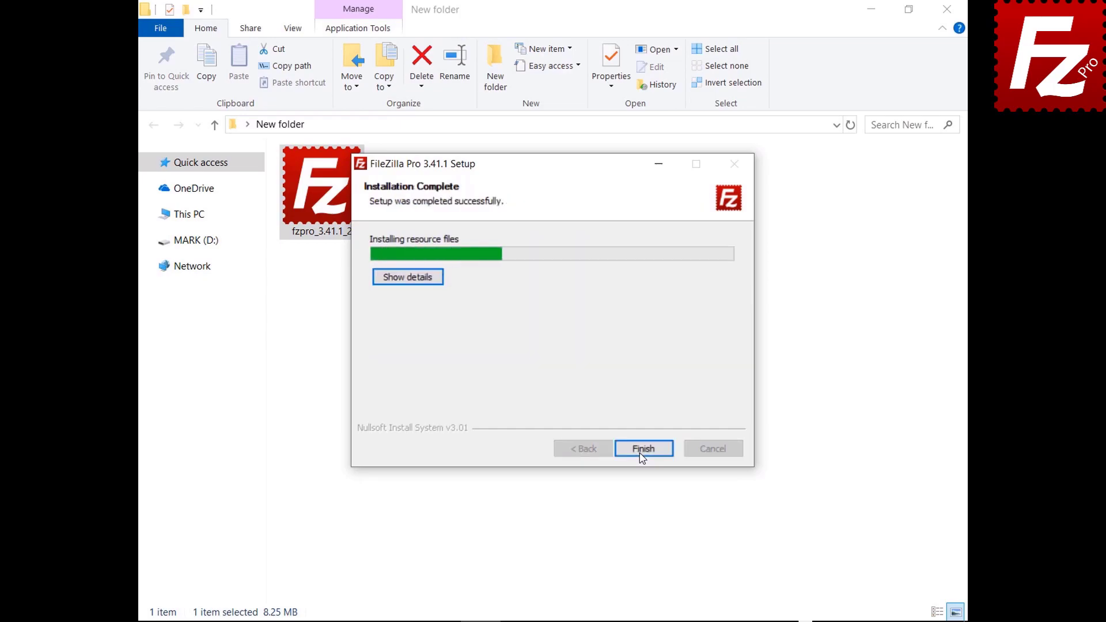
{"action": "left_click", "coordinate": [643, 449]}
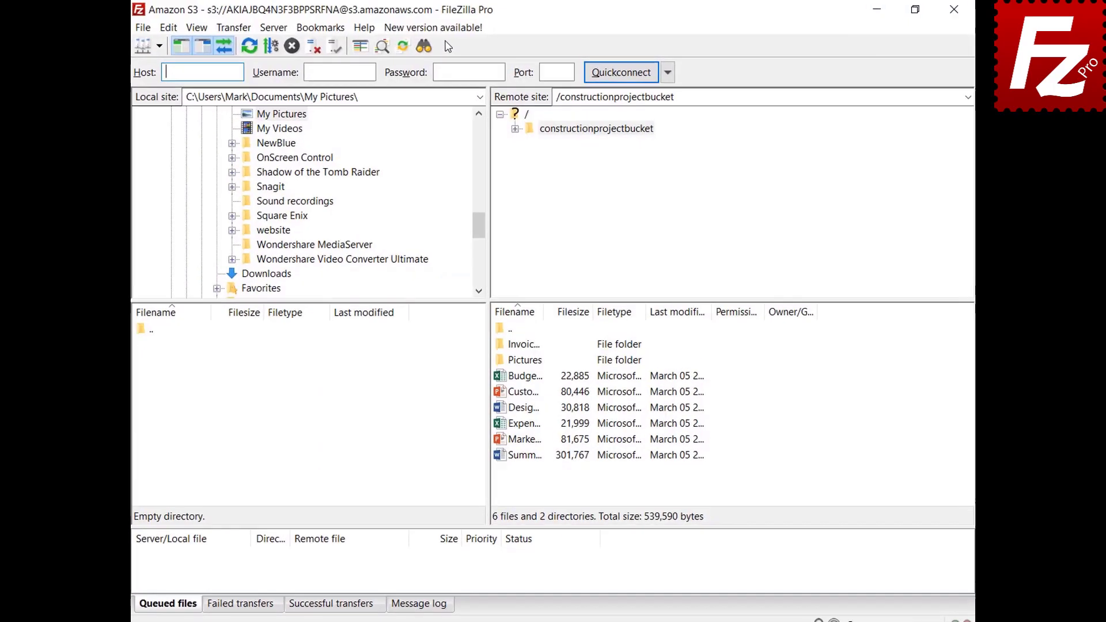
Step: Request version 3.41.2 from the new-version notice, then run Help > Check for updates
{"action": "left_click", "coordinate": [429, 32]}
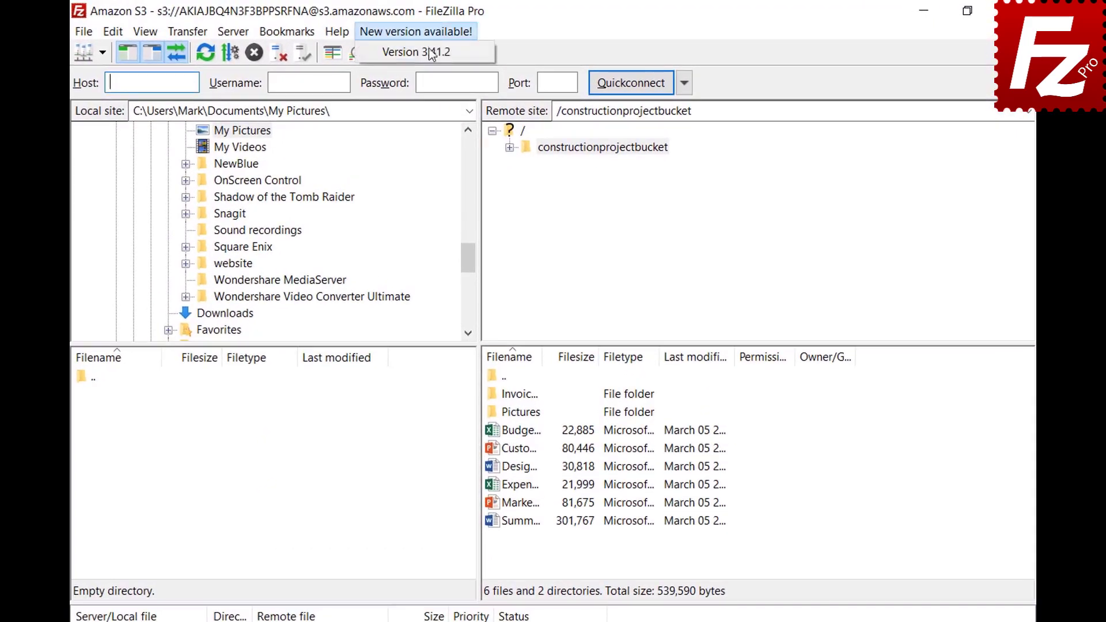
{"action": "left_click", "coordinate": [430, 54]}
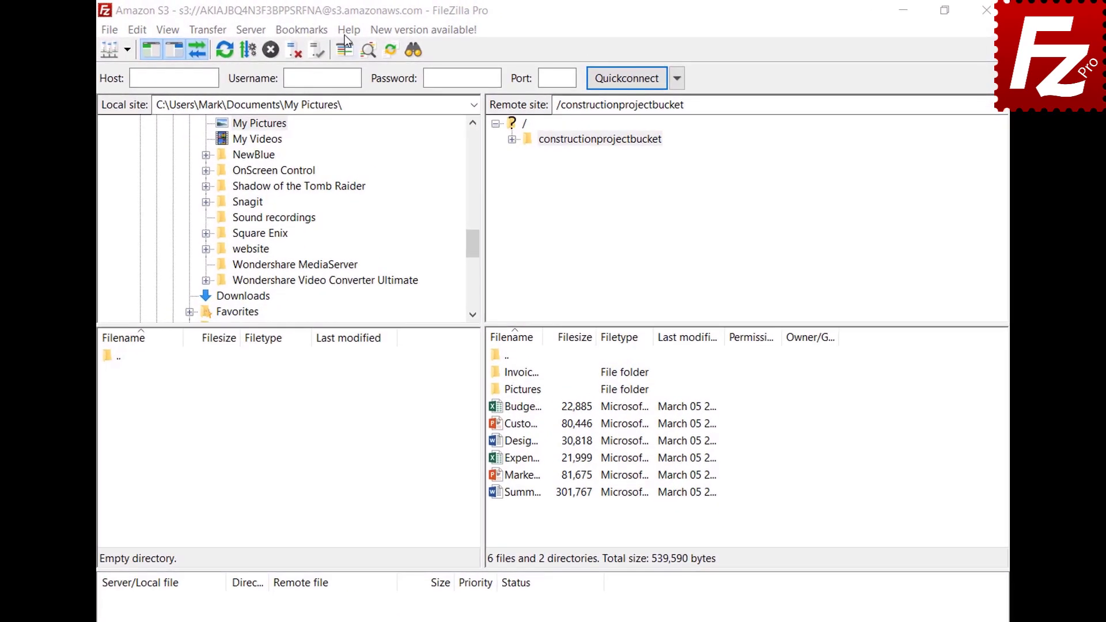
{"action": "left_click", "coordinate": [349, 30]}
{"action": "left_click", "coordinate": [348, 50]}
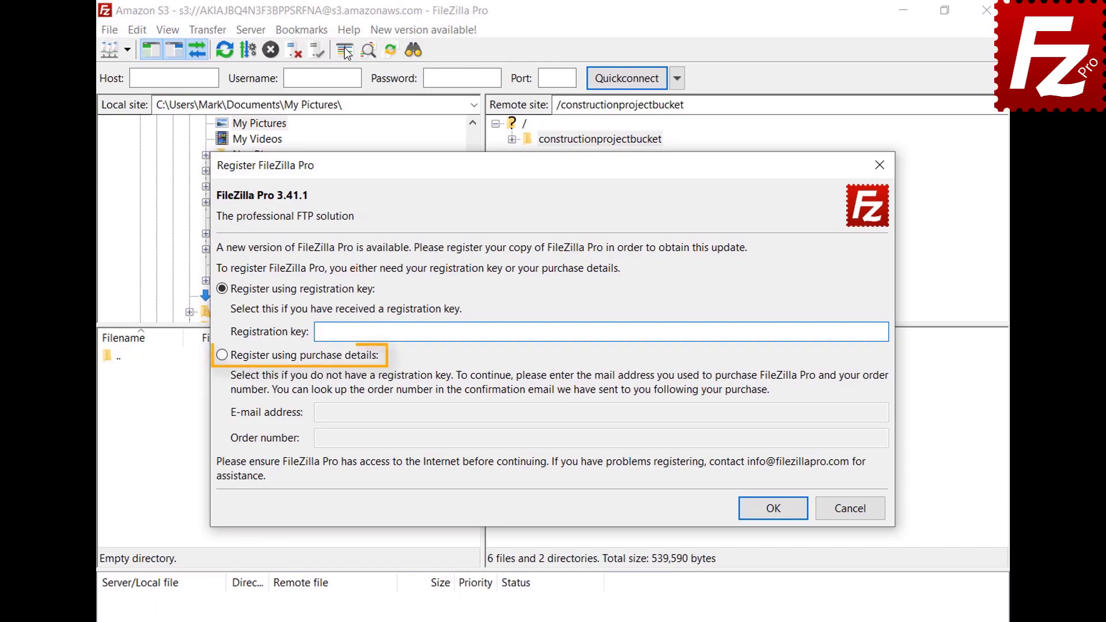
Step: Register using the purchase e-mail address and order number, then dismiss the clock-error failure
{"action": "left_click", "coordinate": [223, 356]}
{"action": "left_click", "coordinate": [844, 415]}
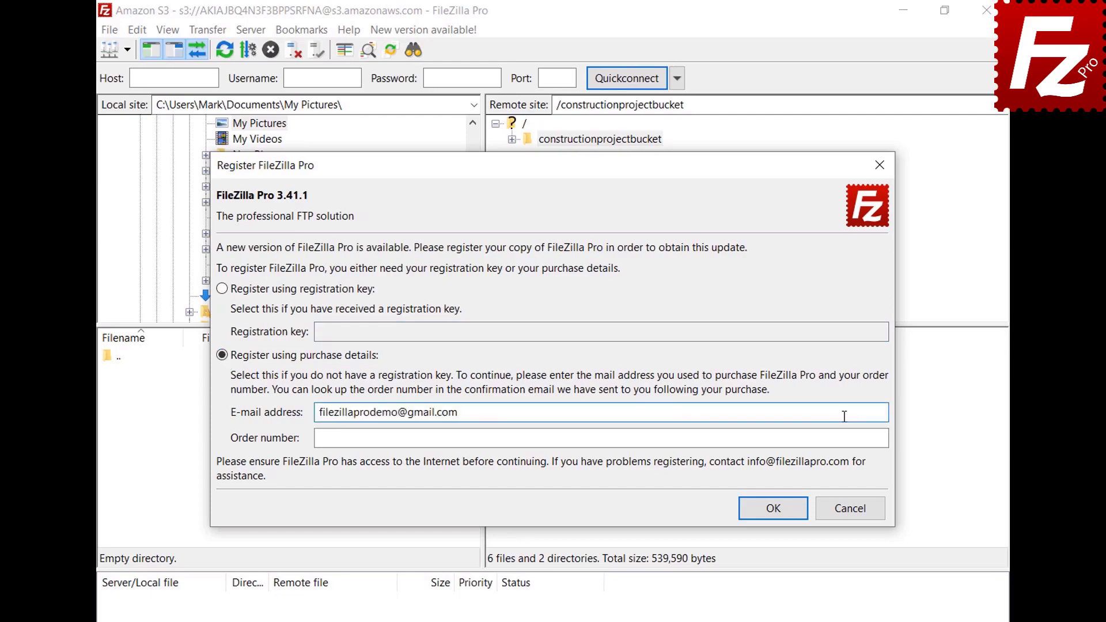
{"action": "left_click", "coordinate": [846, 437]}
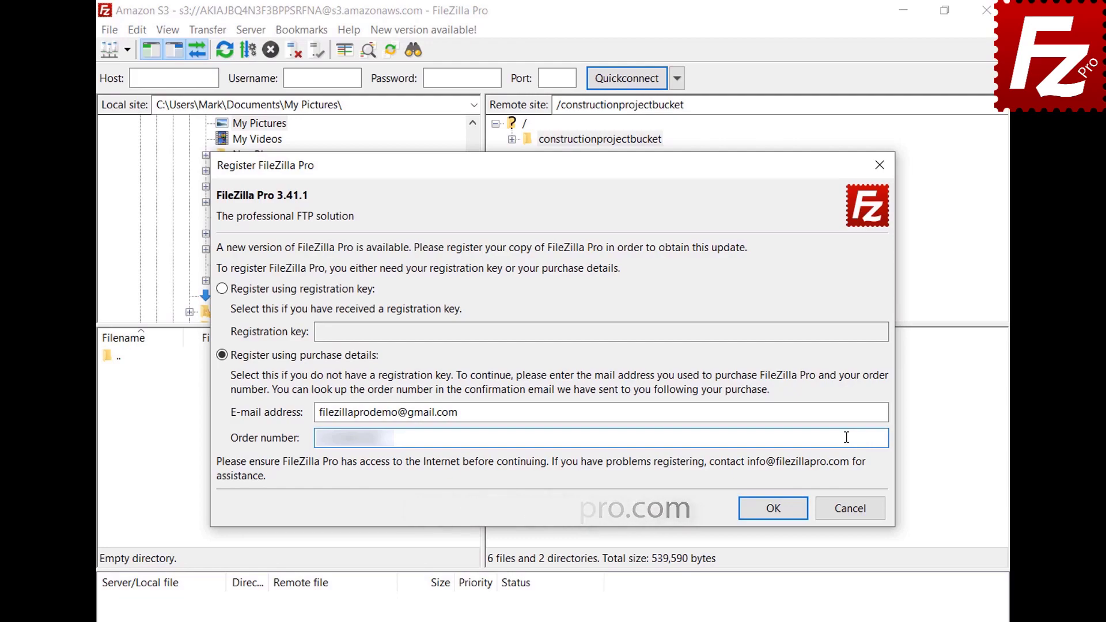
{"action": "left_click", "coordinate": [778, 508]}
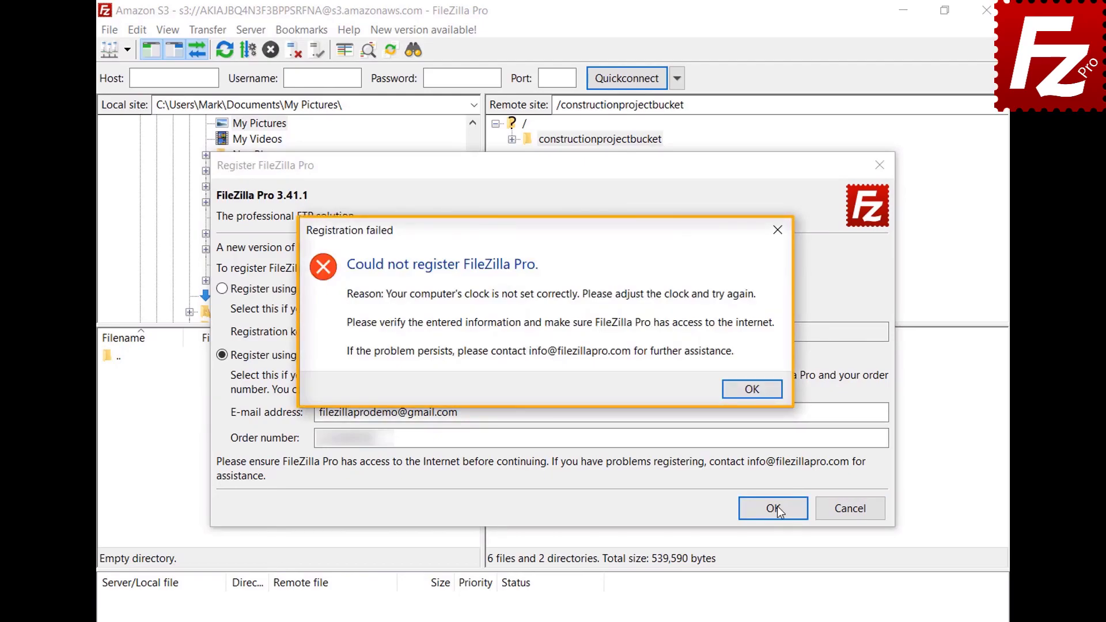
{"action": "left_click", "coordinate": [752, 391]}
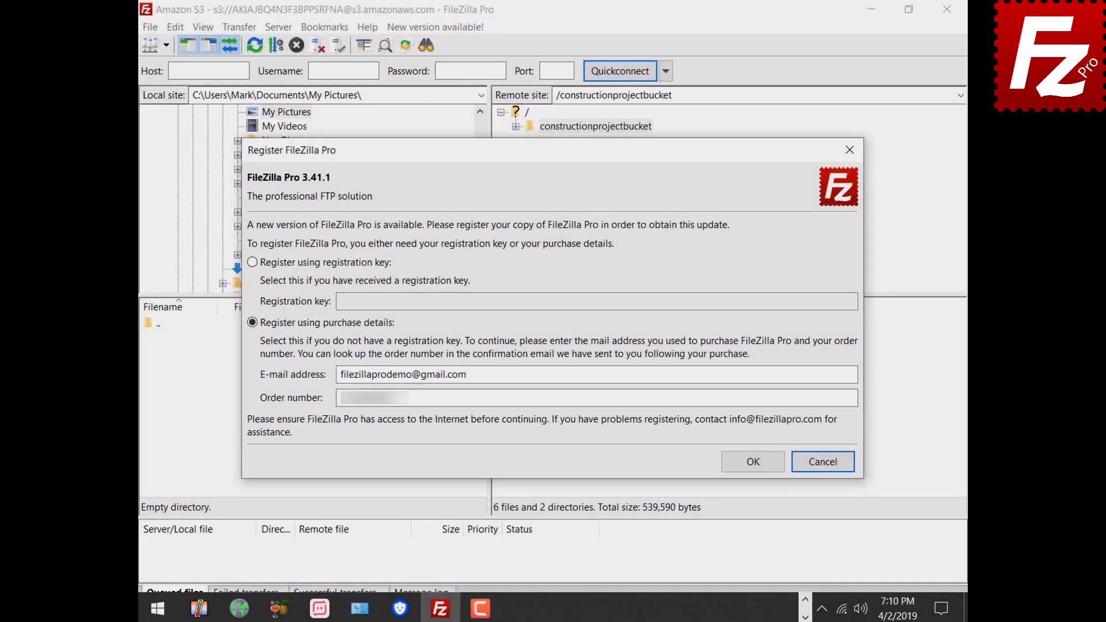
Step: Turn on 'Set time automatically' through the taskbar's Adjust date/time settings
{"action": "right_click", "coordinate": [894, 620]}
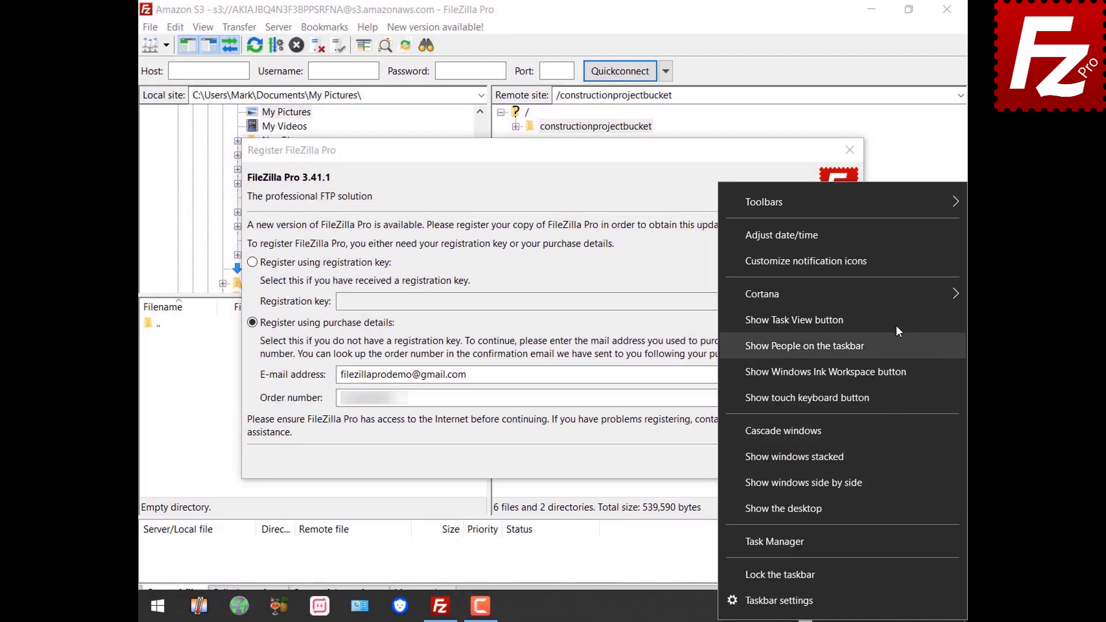
{"action": "left_click", "coordinate": [886, 240]}
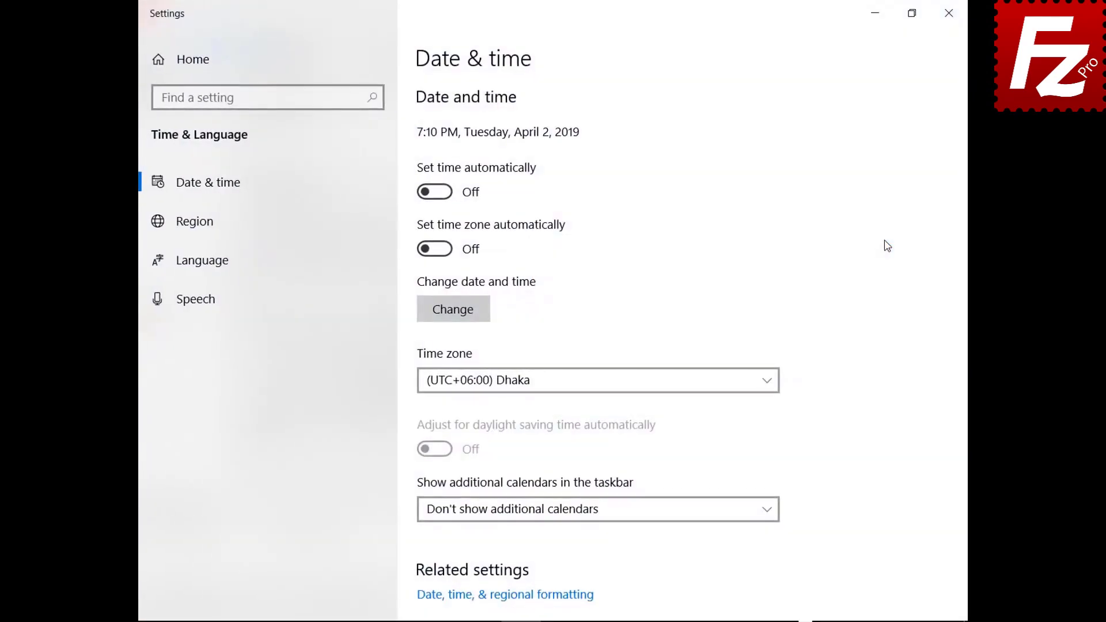
{"action": "left_click", "coordinate": [444, 193]}
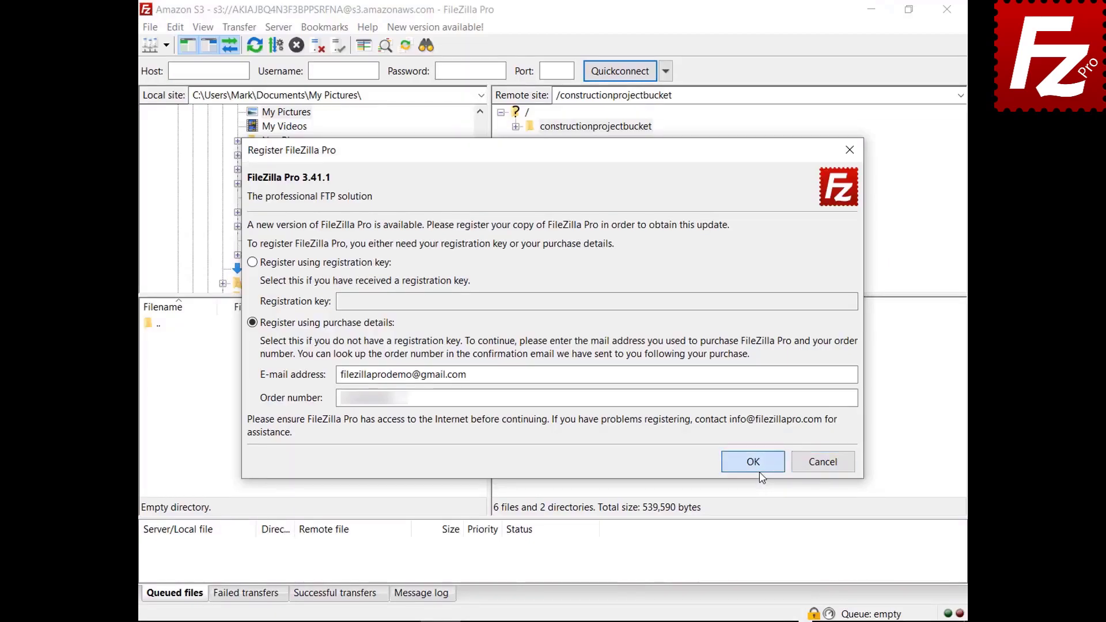
Step: Resubmit the Register dialog's purchase details with OK
{"action": "left_click", "coordinate": [760, 473]}
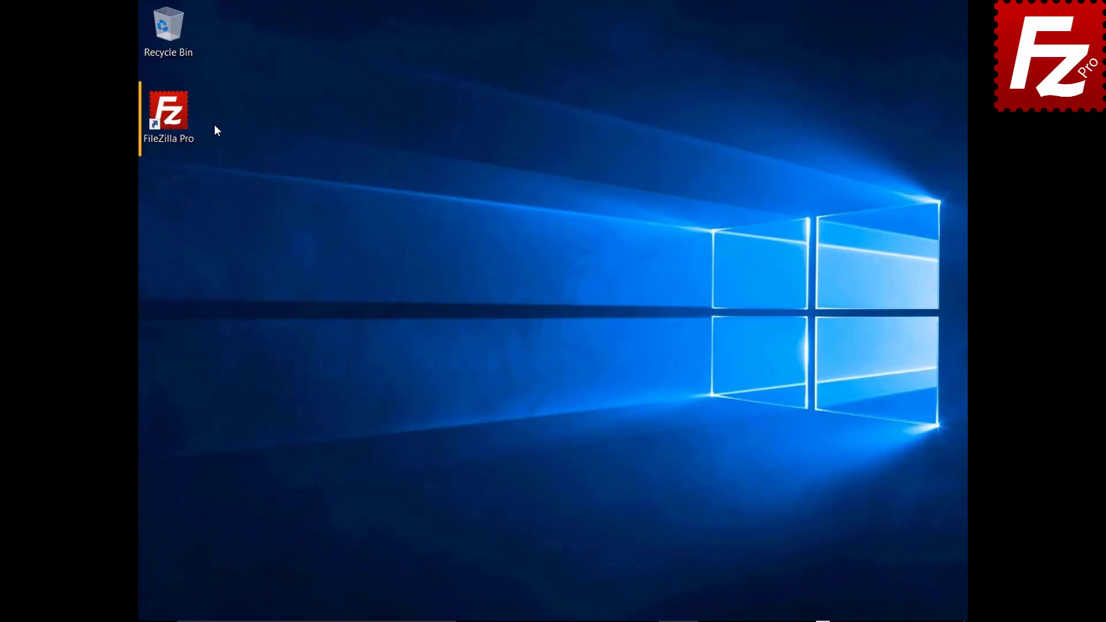
Step: Launch FileZilla Pro from the desktop icon and run Help > Check for updates
{"action": "double_click", "coordinate": [176, 120]}
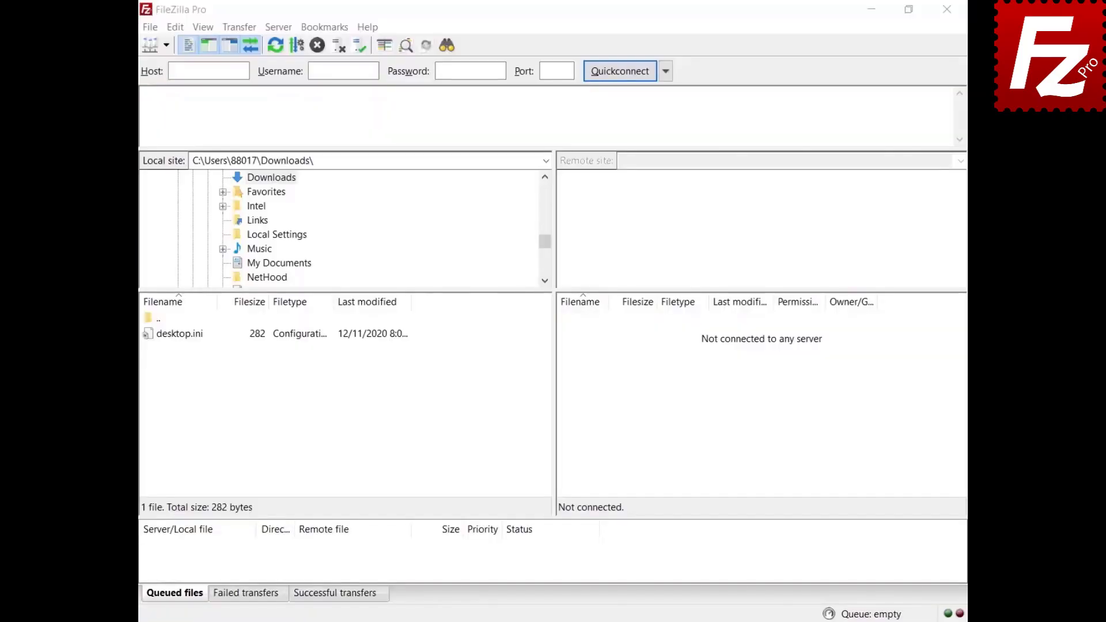
{"action": "left_click", "coordinate": [367, 29]}
{"action": "left_click", "coordinate": [376, 45]}
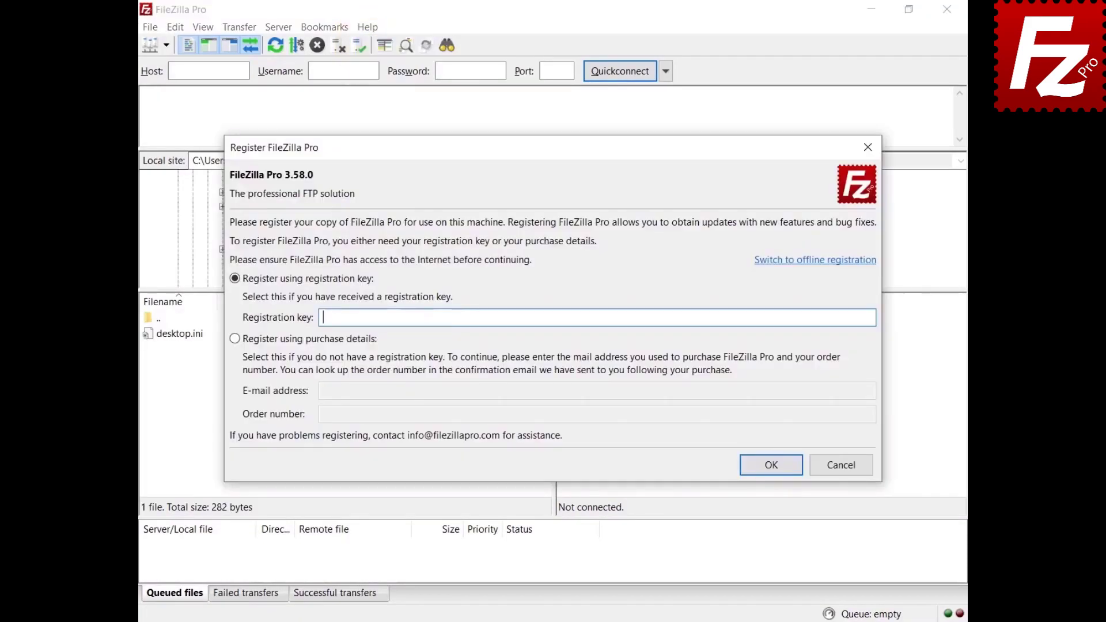
Step: Switch to offline registration, generate a request from the pasted registration key, and copy the request
{"action": "left_click", "coordinate": [800, 260]}
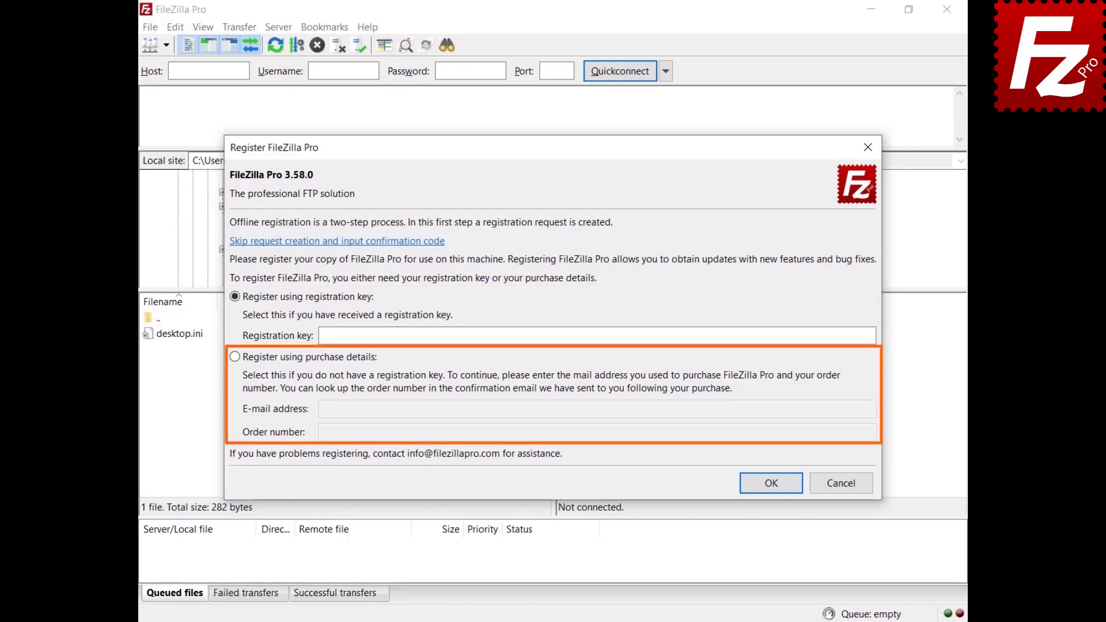
{"action": "key", "text": "ctrl+v"}
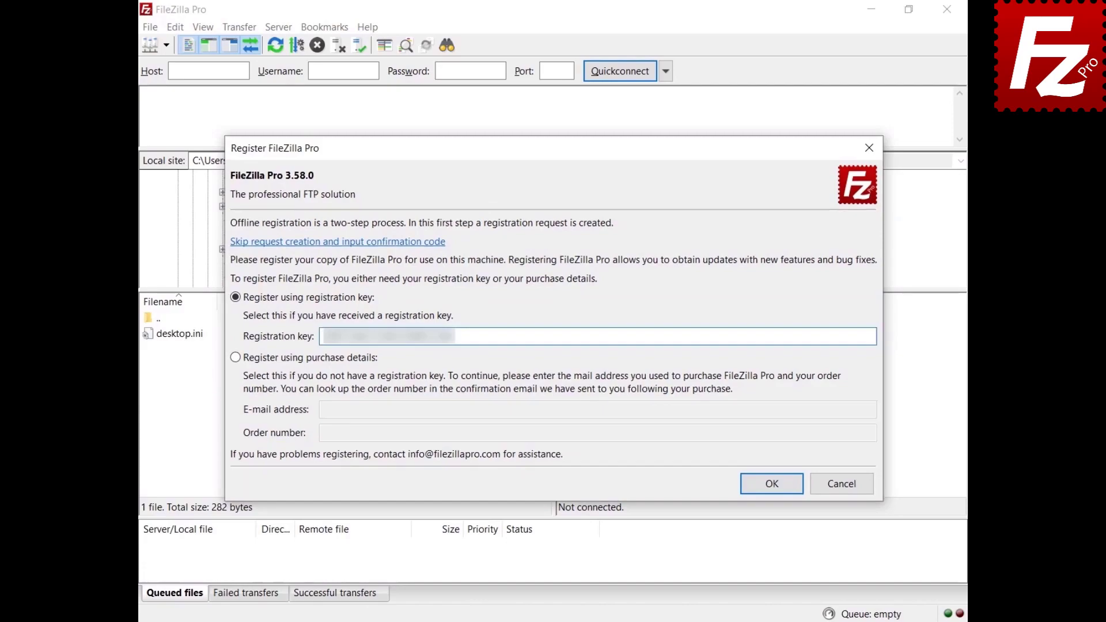
{"action": "left_click", "coordinate": [769, 485]}
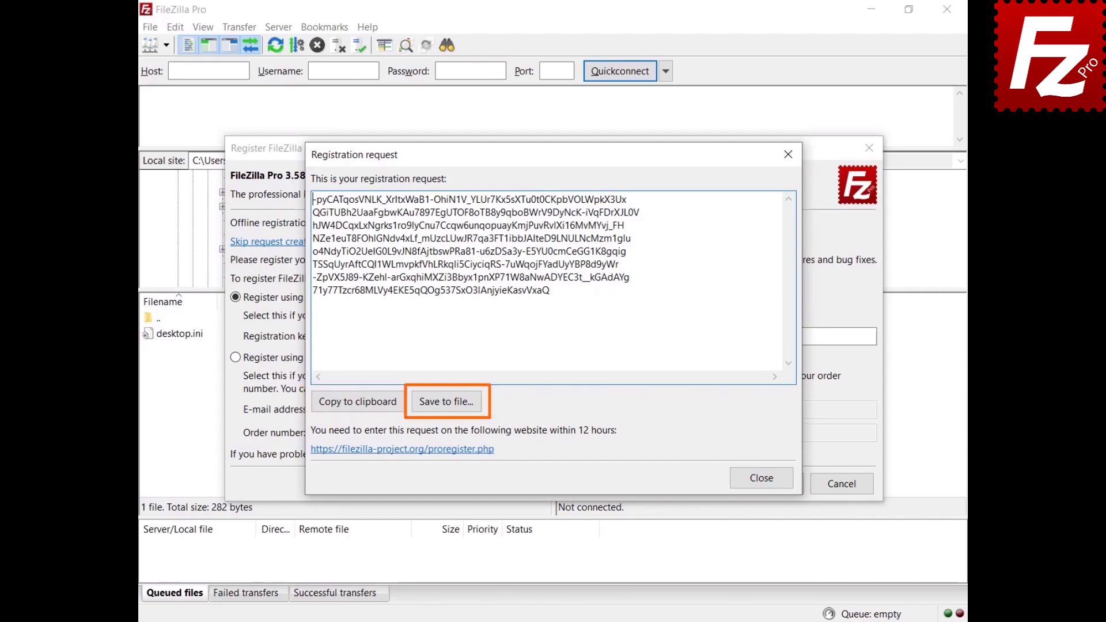
{"action": "left_click", "coordinate": [355, 407]}
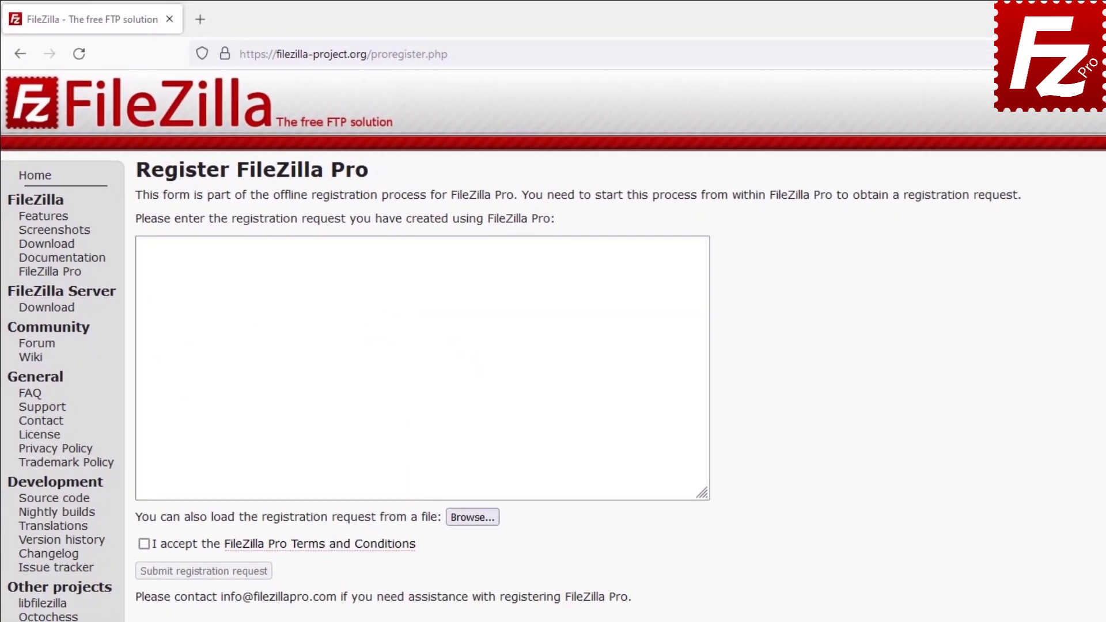
Step: Paste the request into the proregister.php form, accept the Terms and Conditions, and submit it
{"action": "key", "text": "ctrl+v"}
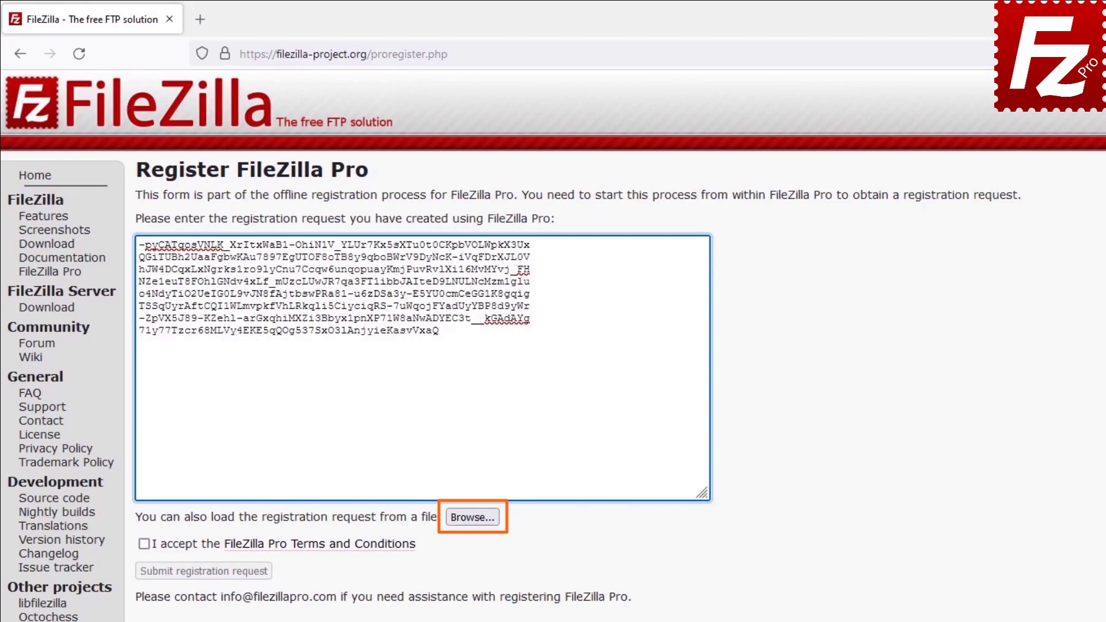
{"action": "left_click", "coordinate": [144, 545]}
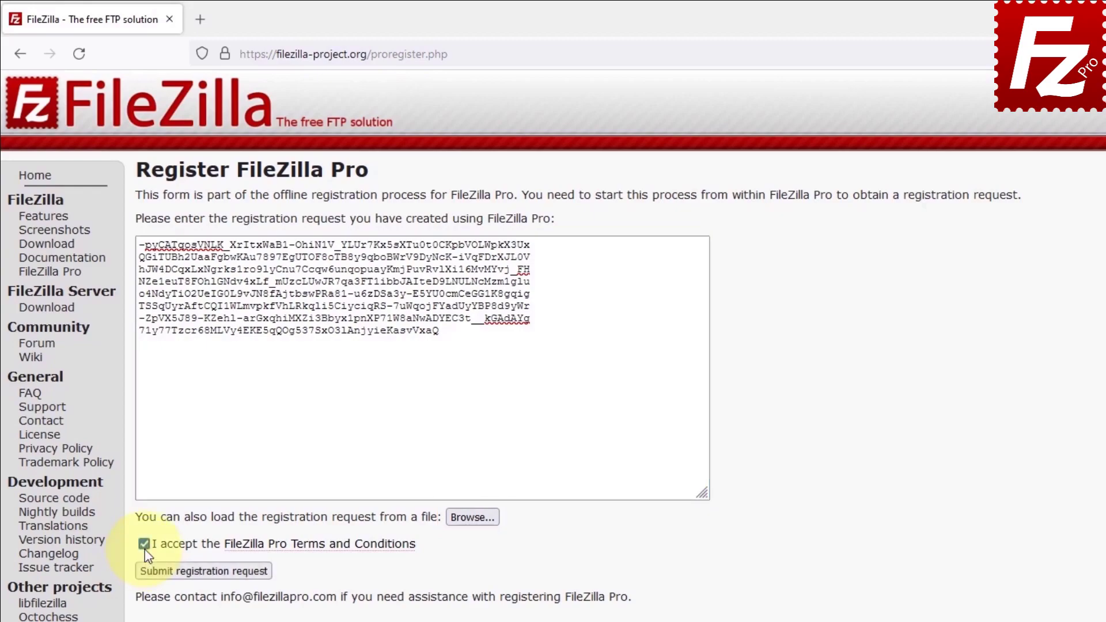
{"action": "left_click", "coordinate": [164, 573]}
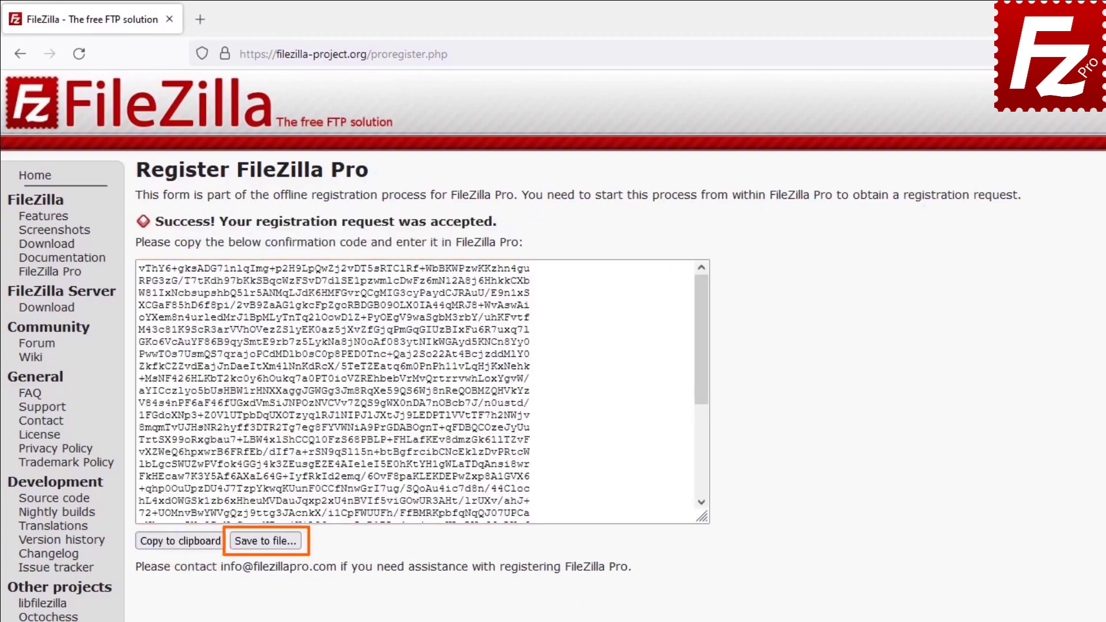
Step: Copy the website's confirmation code into FileZilla Pro's registration confirmation dialog and confirm it
{"action": "left_click", "coordinate": [177, 548]}
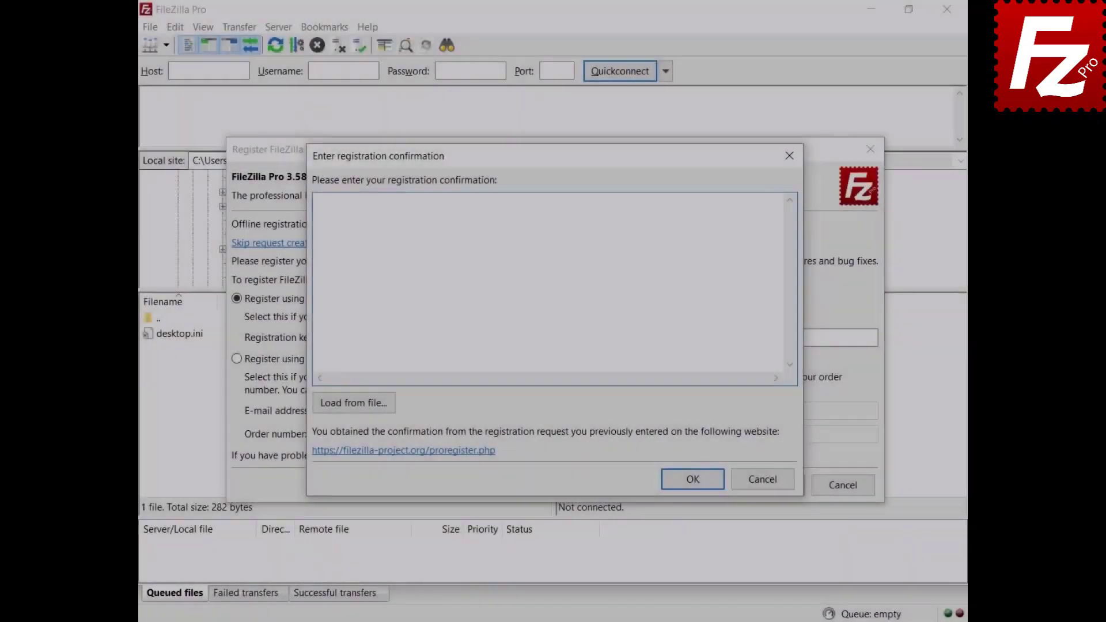
{"action": "key", "text": "ctrl+v"}
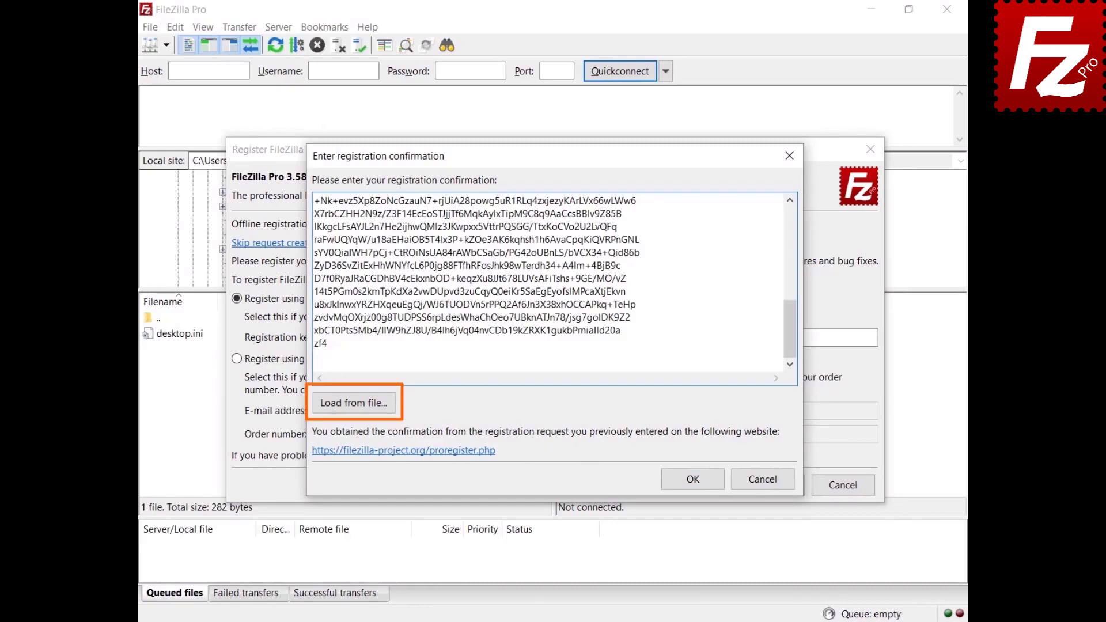
{"action": "left_click", "coordinate": [692, 482]}
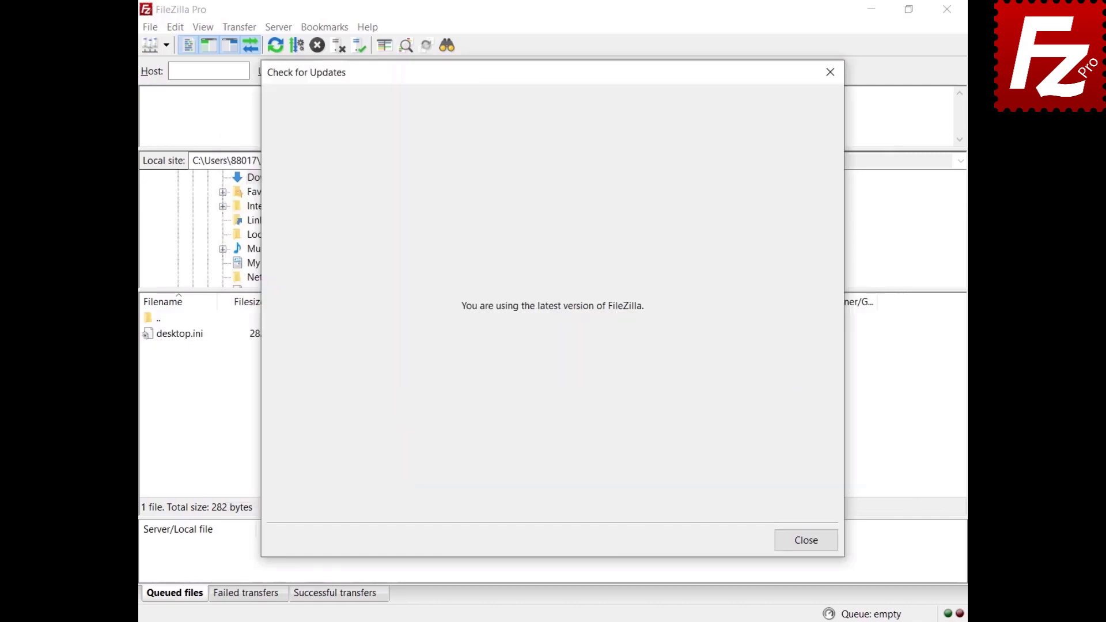
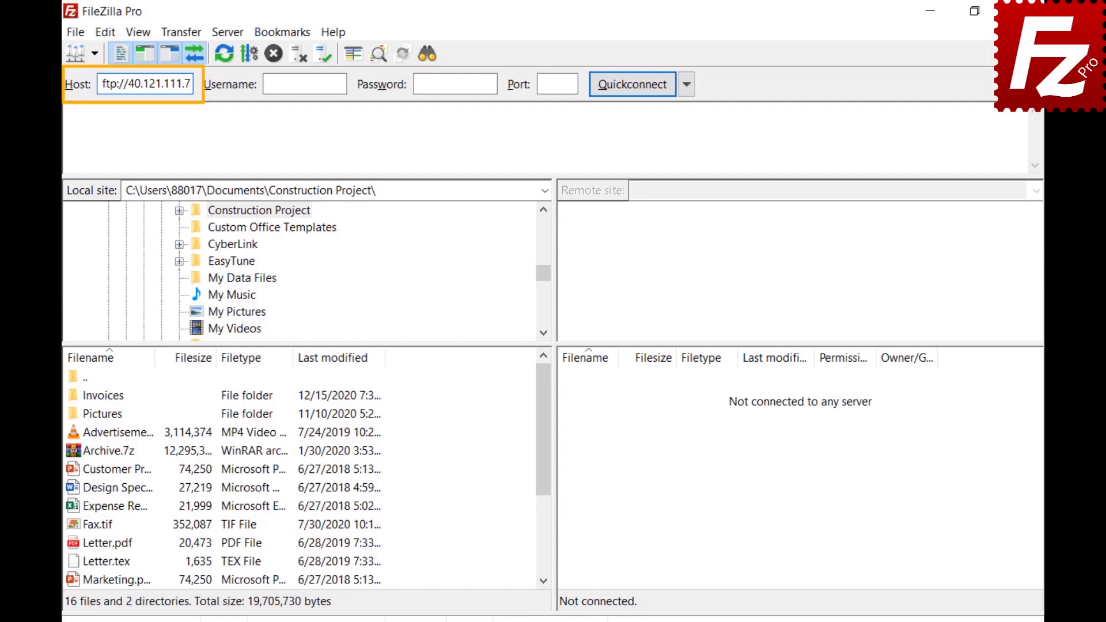
Step: Enter the sample account's username and password in the Quickconnect bar
{"action": "type", "text": "sampleuser"}
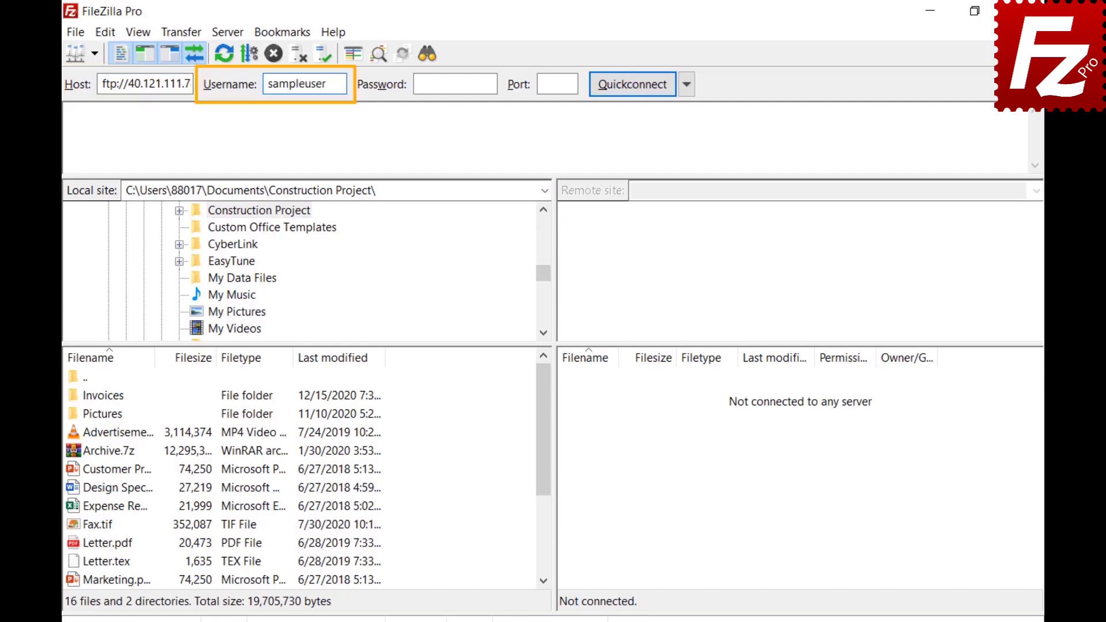
{"action": "key", "text": "Tab"}
{"action": "type", "text": "•••••••••"}
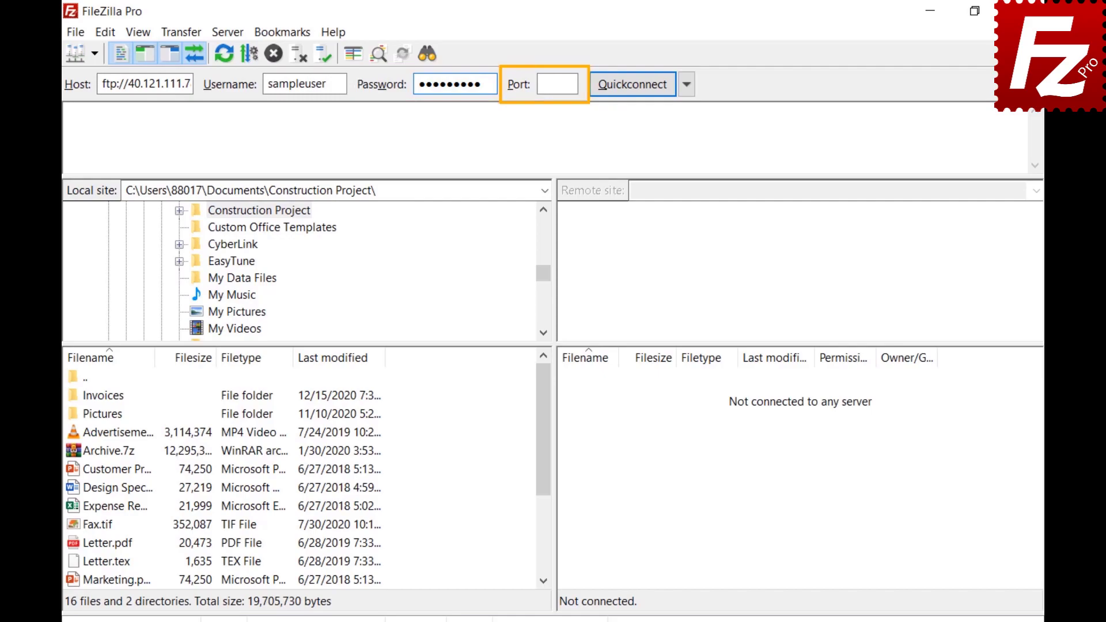
Step: Connect to 40.121.111.78, check the Quickconnect history, then relaunch FileZilla Pro
{"action": "left_click", "coordinate": [631, 85]}
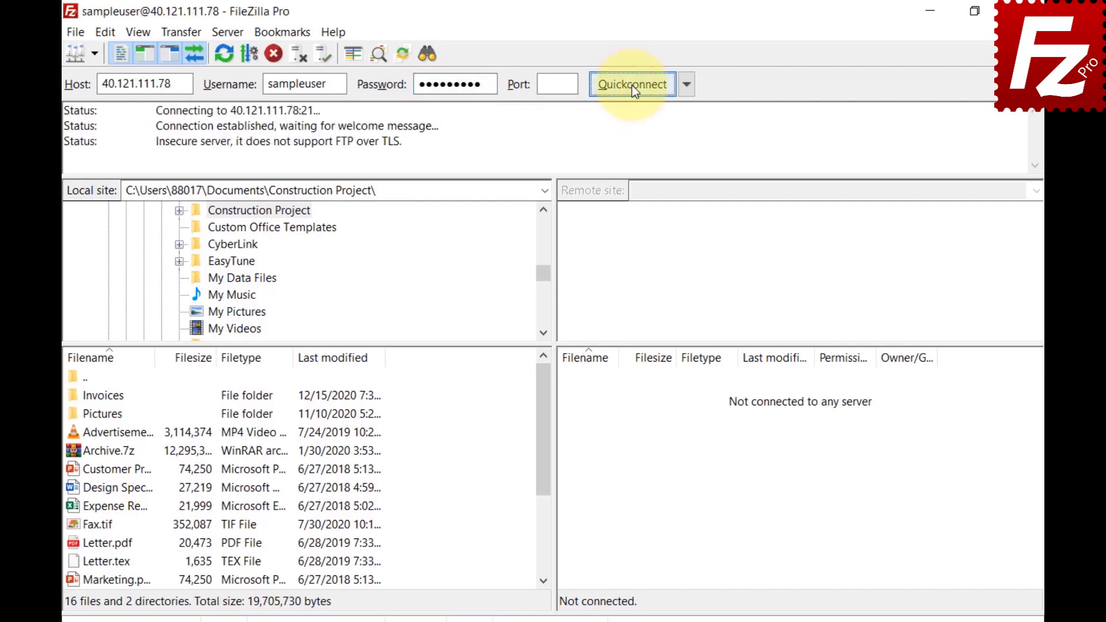
{"action": "left_click", "coordinate": [686, 85]}
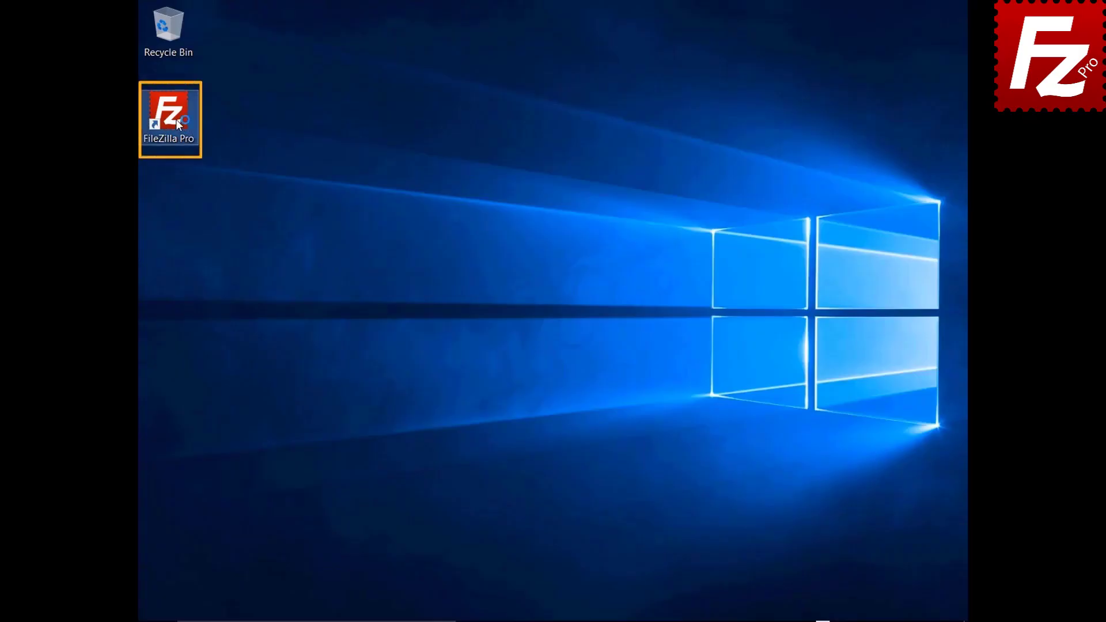
{"action": "double_click", "coordinate": [175, 120]}
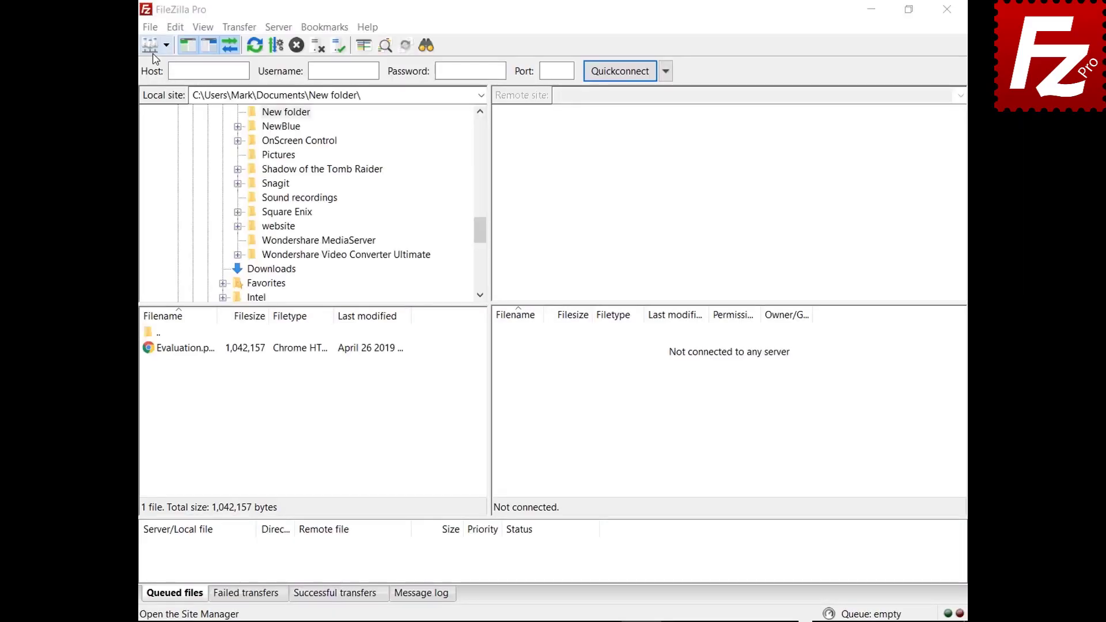
Step: Create a new site named My Server in the Site Manager
{"action": "left_click", "coordinate": [149, 27]}
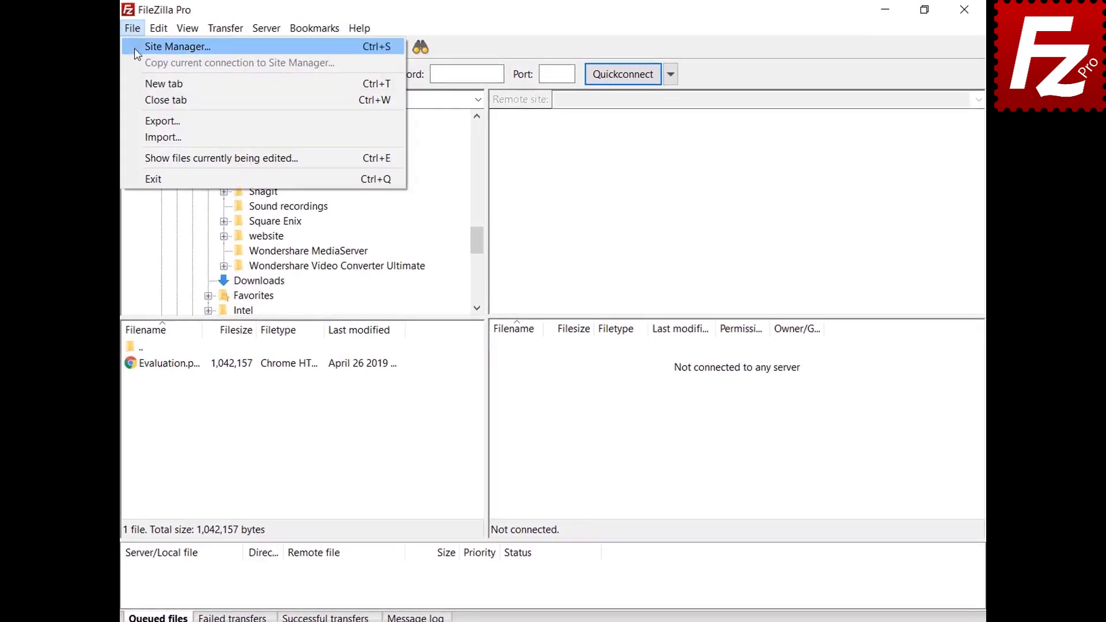
{"action": "left_click", "coordinate": [134, 50]}
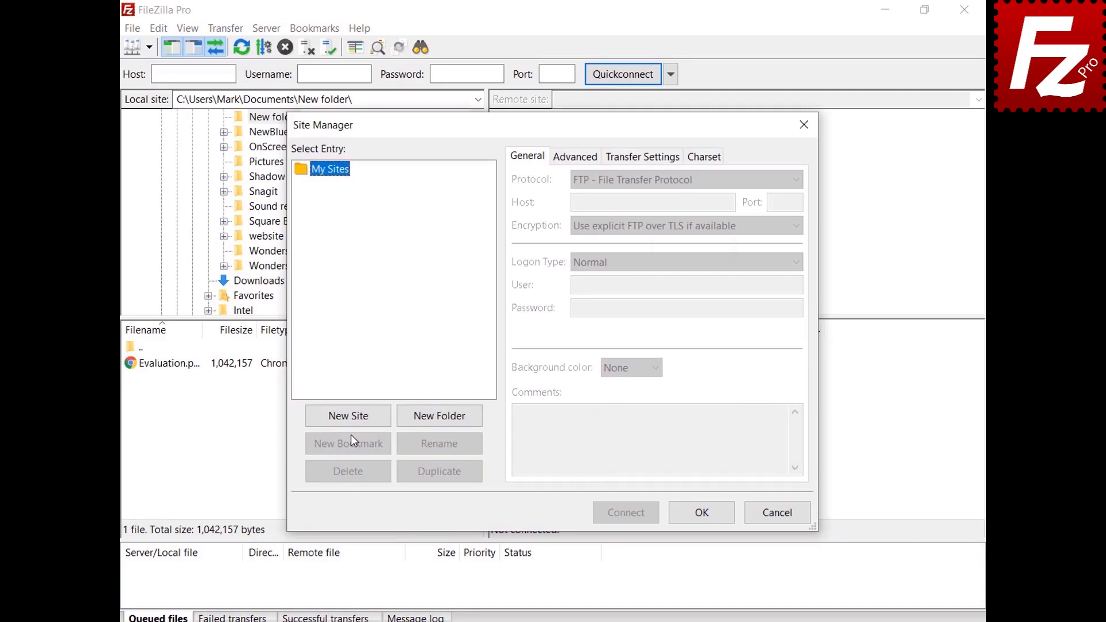
{"action": "left_click", "coordinate": [350, 417]}
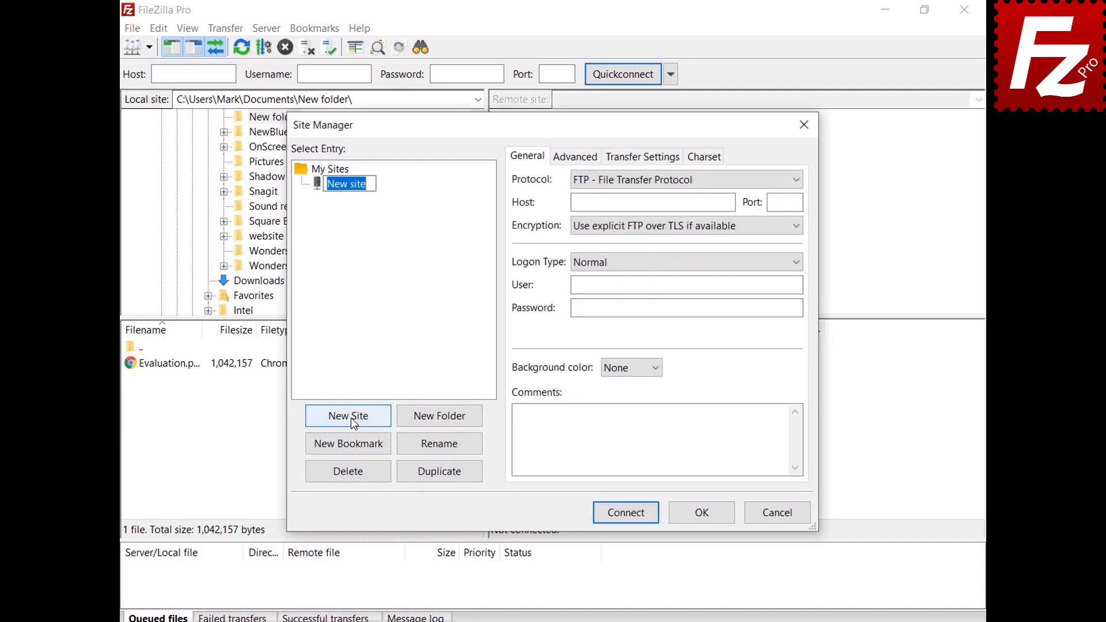
{"action": "type", "text": "My Server"}
Step: Fill in host 40.121.111.78, port 21, and the account's username and password
{"action": "left_click", "coordinate": [651, 202]}
{"action": "type", "text": "40.121.111.78"}
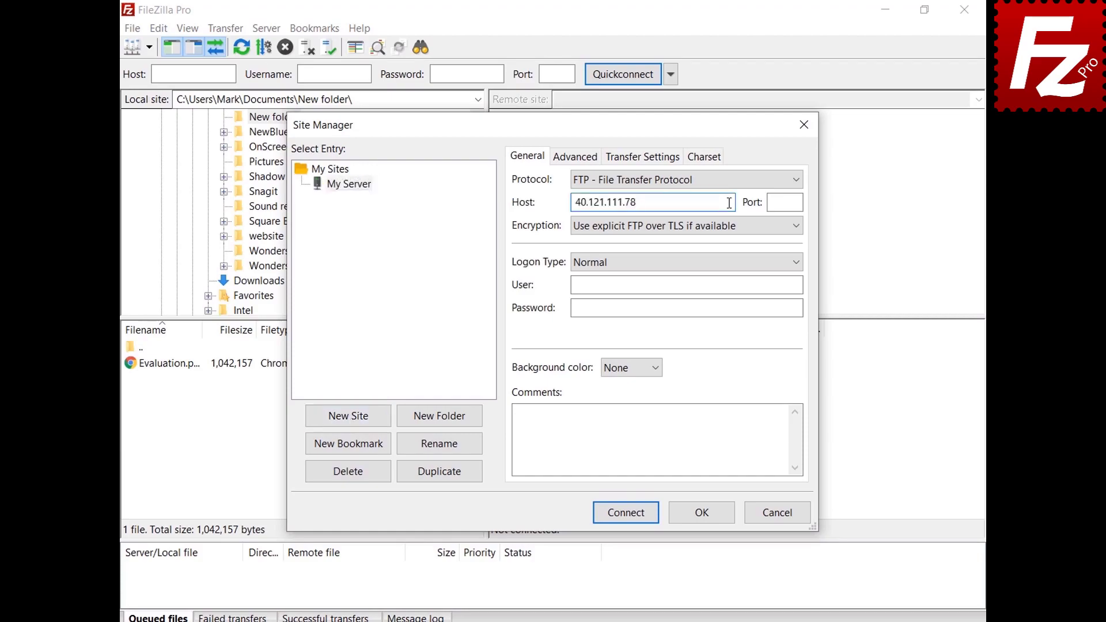
{"action": "left_click", "coordinate": [798, 202]}
{"action": "type", "text": "21"}
{"action": "left_click", "coordinate": [798, 284]}
{"action": "type", "text": "filezillaprotutorial"}
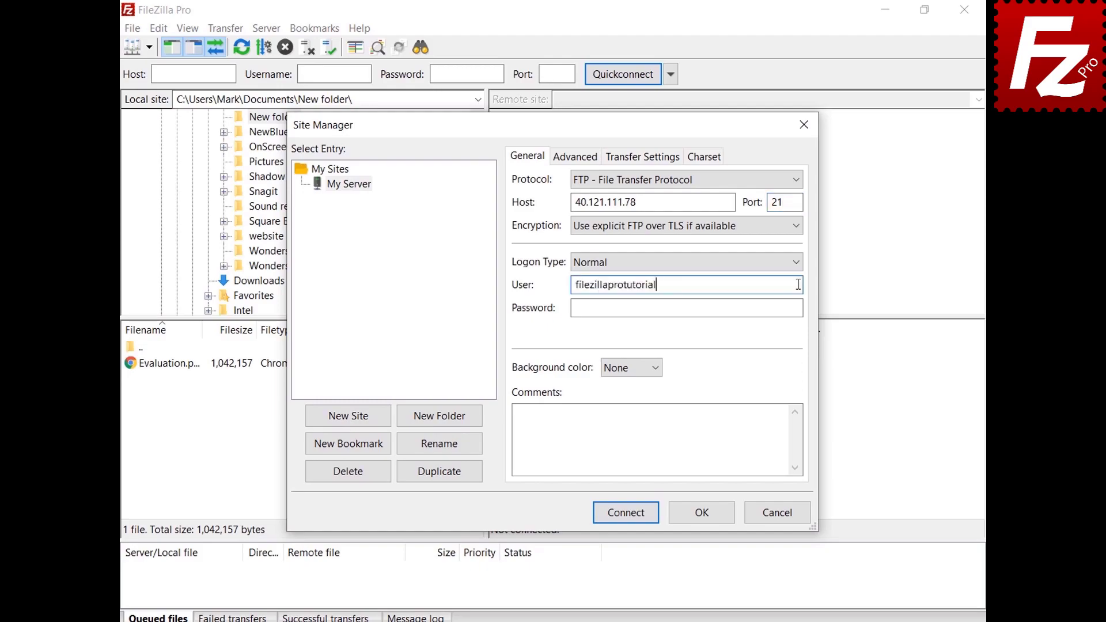
{"action": "left_click", "coordinate": [800, 307]}
{"action": "key", "text": "ctrl+v"}
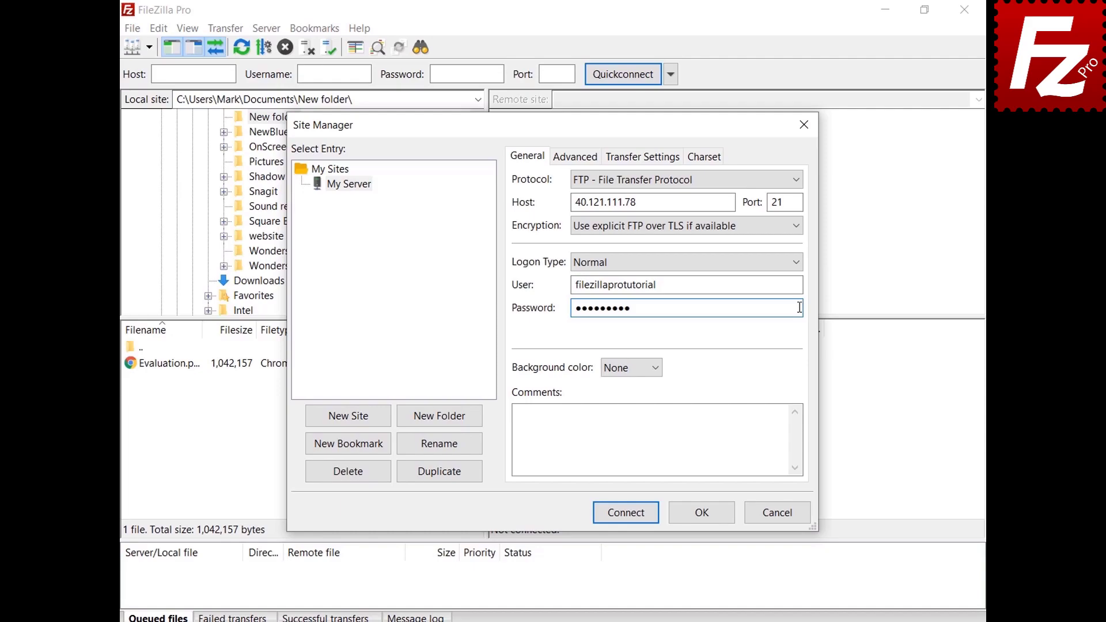
Step: Give the My Server site a green background colour
{"action": "left_click", "coordinate": [656, 368]}
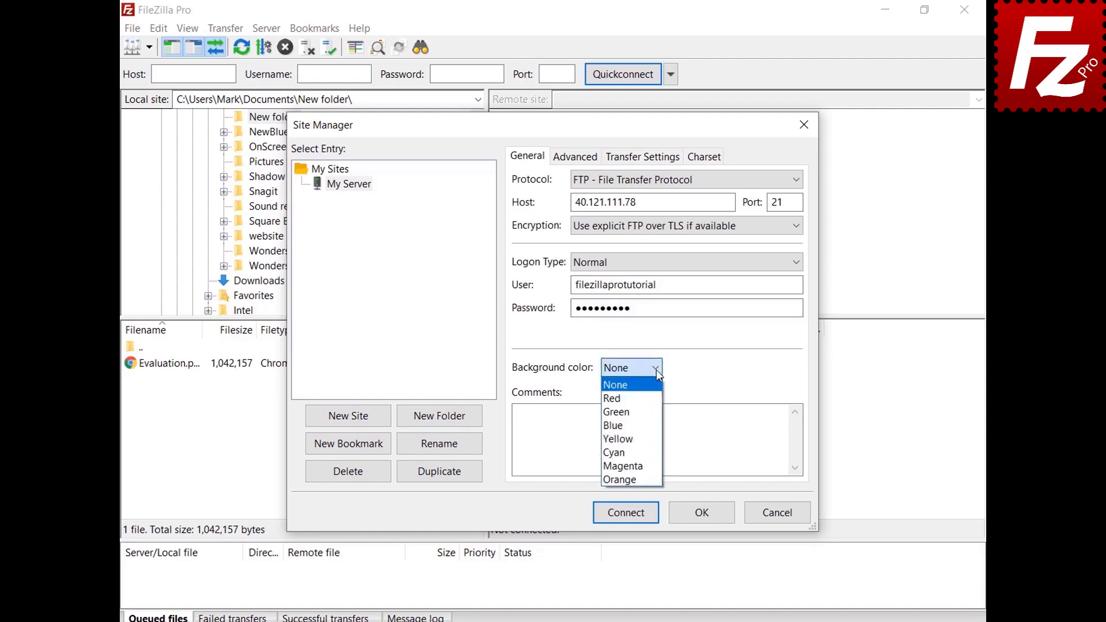
{"action": "left_click", "coordinate": [652, 412]}
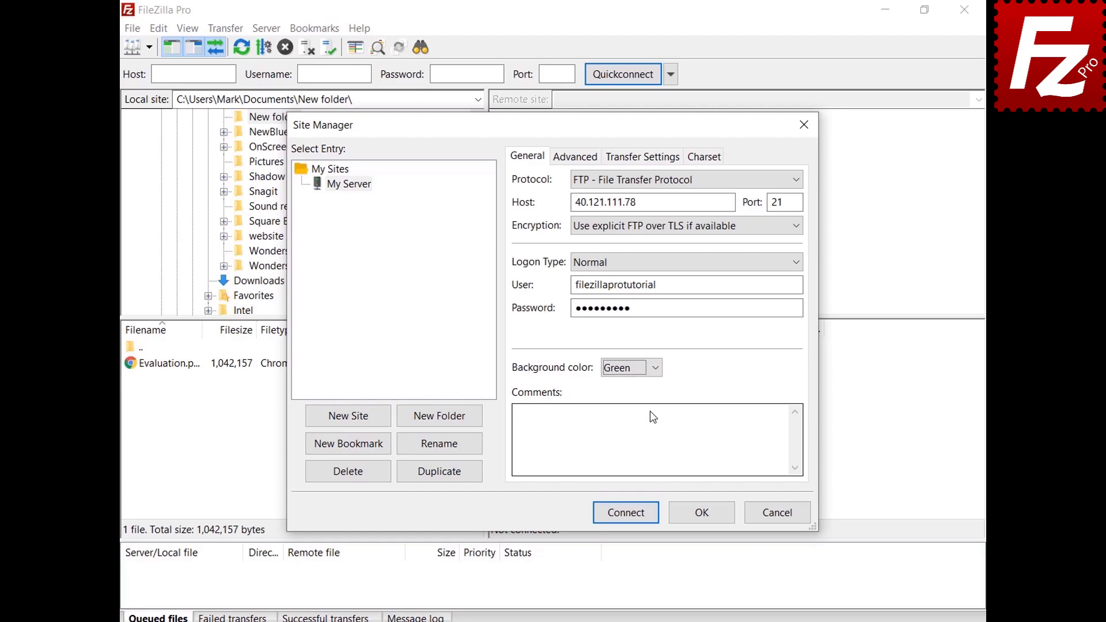
{"action": "left_click", "coordinate": [564, 166]}
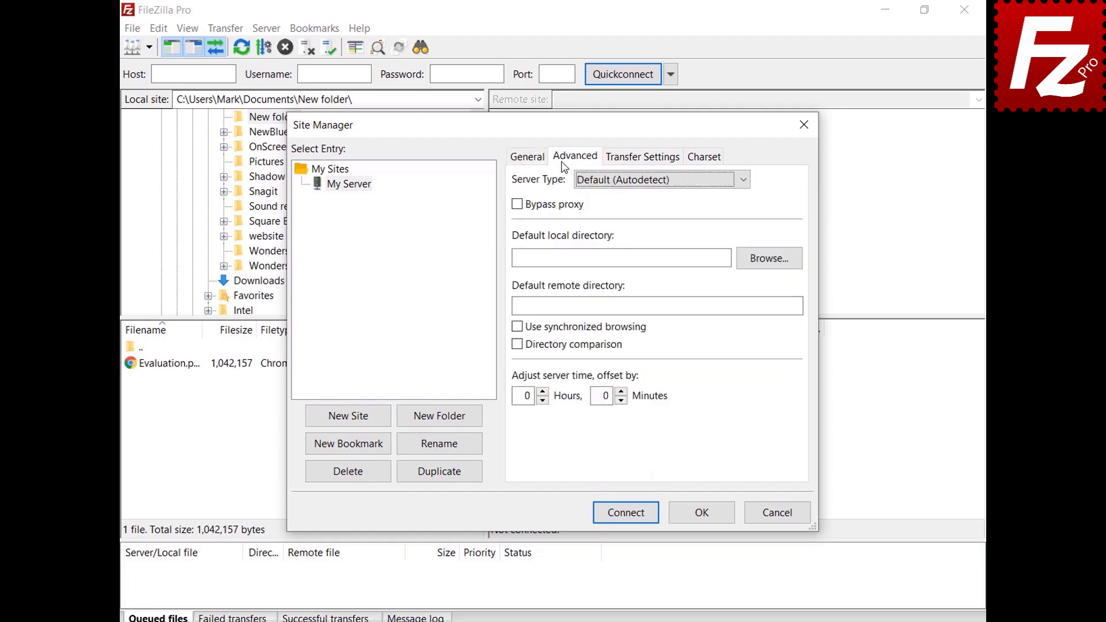
Step: Check the Server Type choices, Transfer Settings and Charset tabs unchanged, then save My Server
{"action": "left_click", "coordinate": [741, 185]}
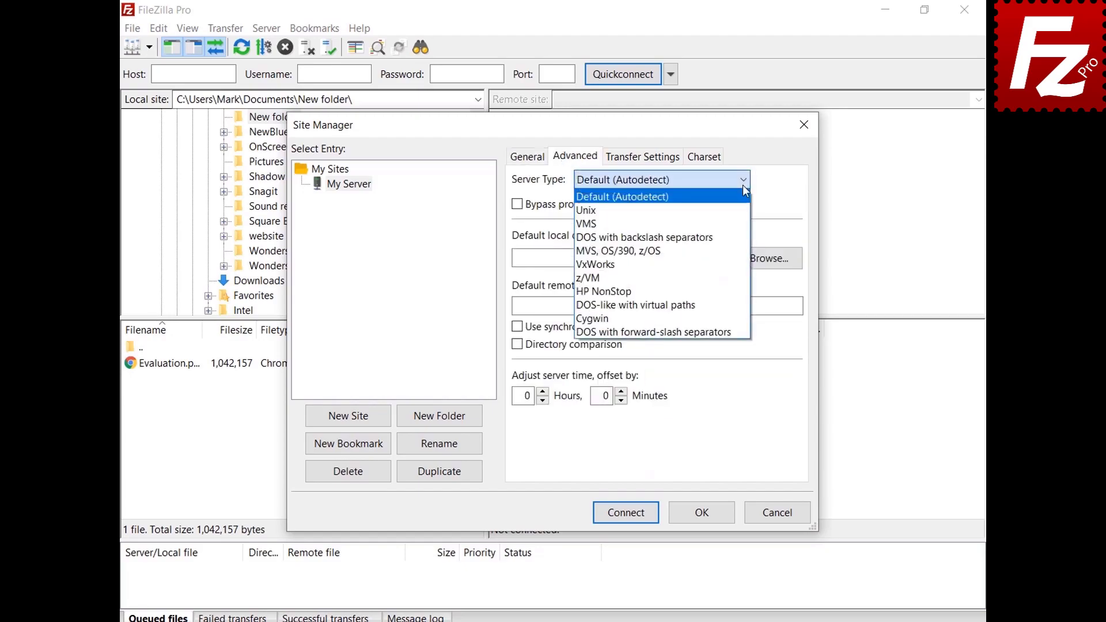
{"action": "left_click", "coordinate": [743, 185]}
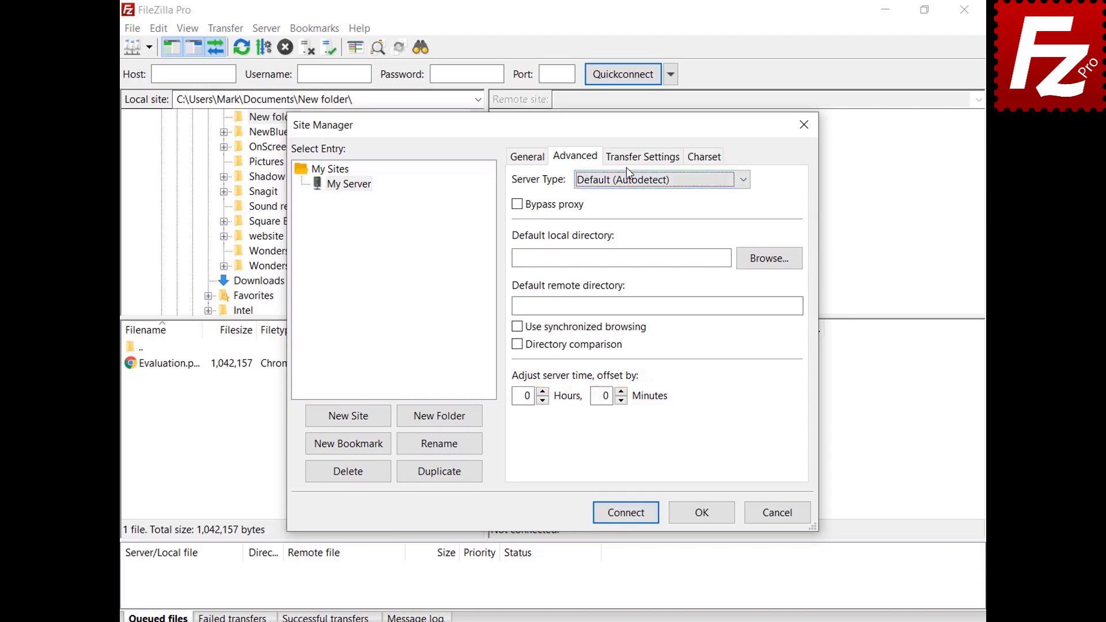
{"action": "left_click", "coordinate": [645, 163]}
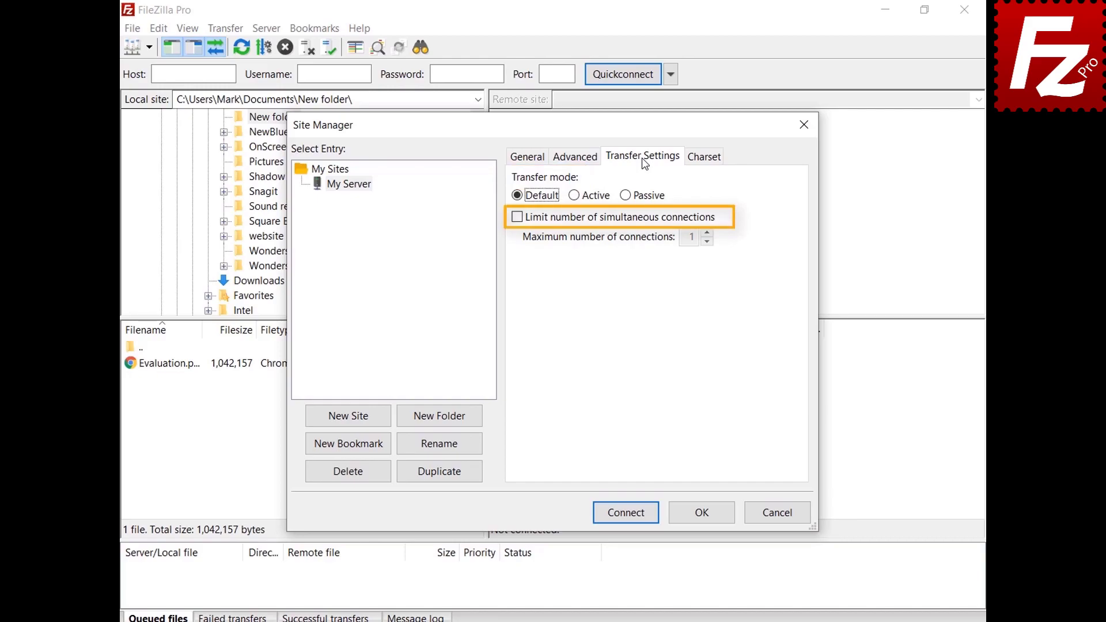
{"action": "left_click", "coordinate": [703, 162]}
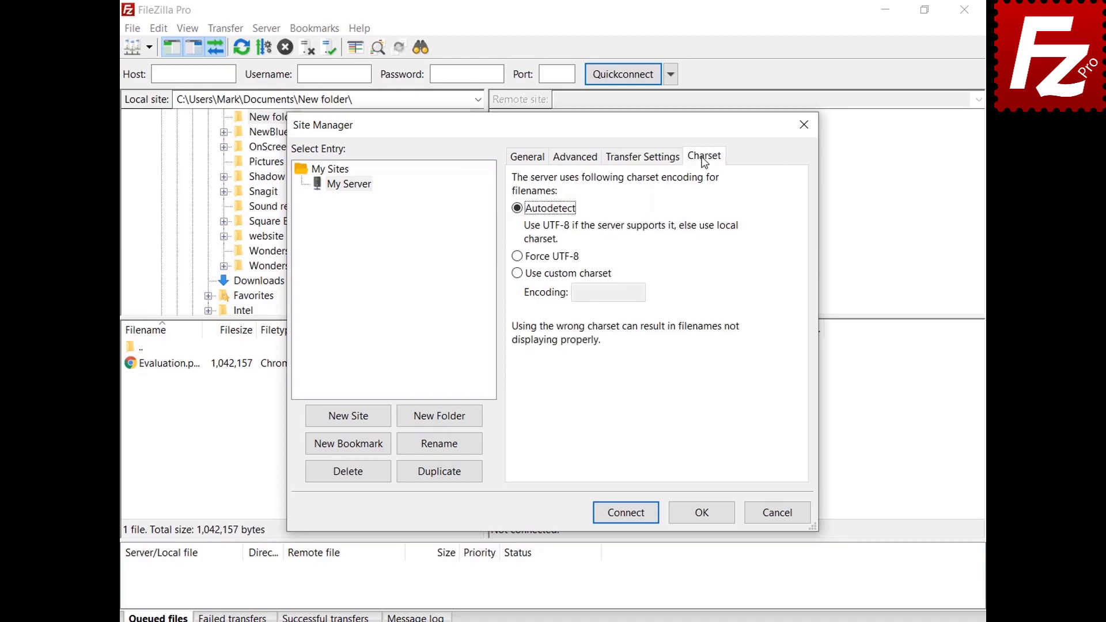
{"action": "left_click", "coordinate": [701, 515]}
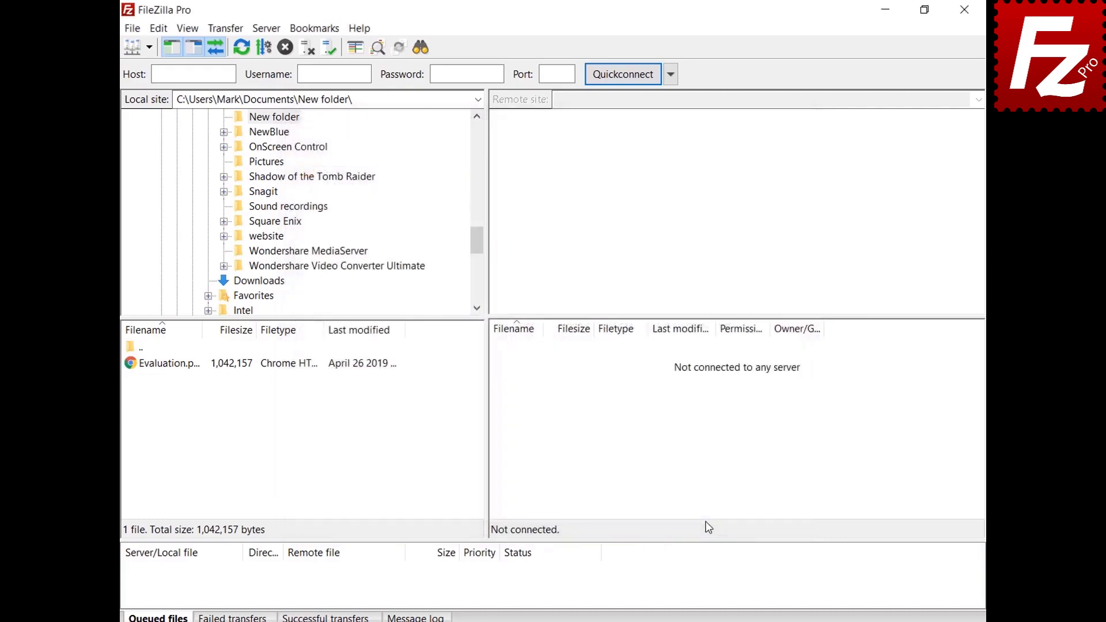
Step: Connect to My Server, then create a Sites folder and move My Server into it
{"action": "left_click", "coordinate": [148, 47]}
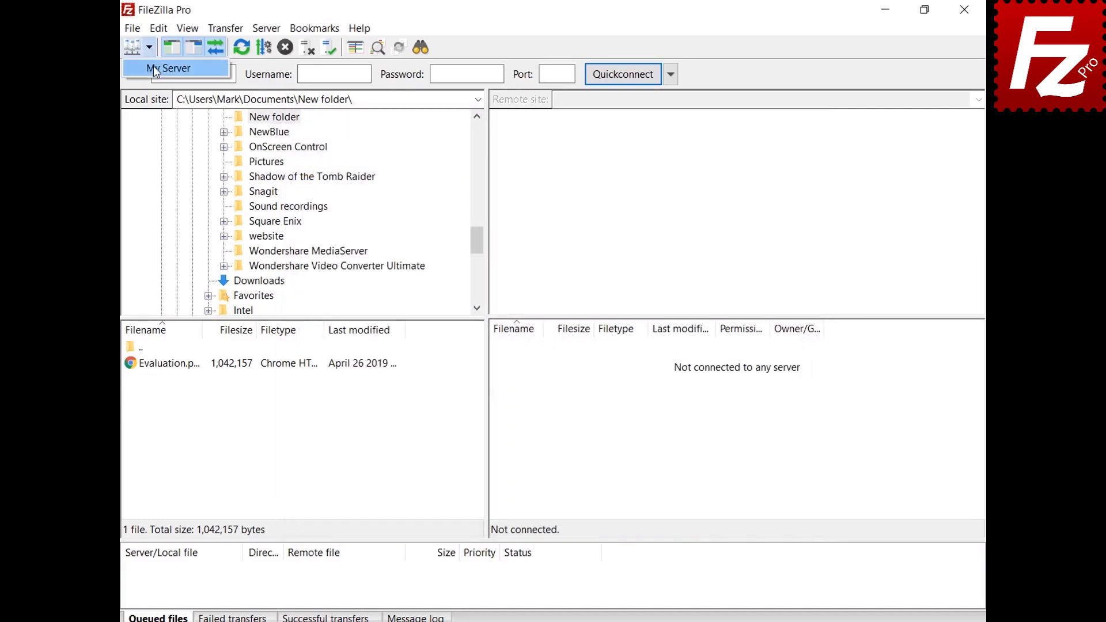
{"action": "left_click", "coordinate": [154, 69]}
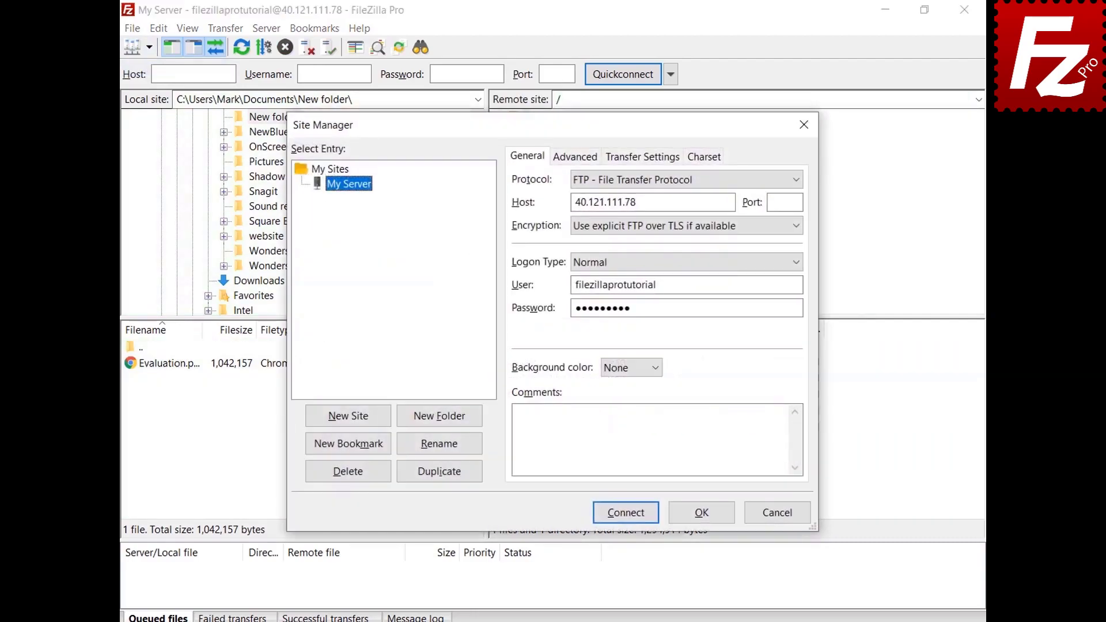
{"action": "left_click", "coordinate": [441, 423]}
{"action": "type", "text": "Sites"}
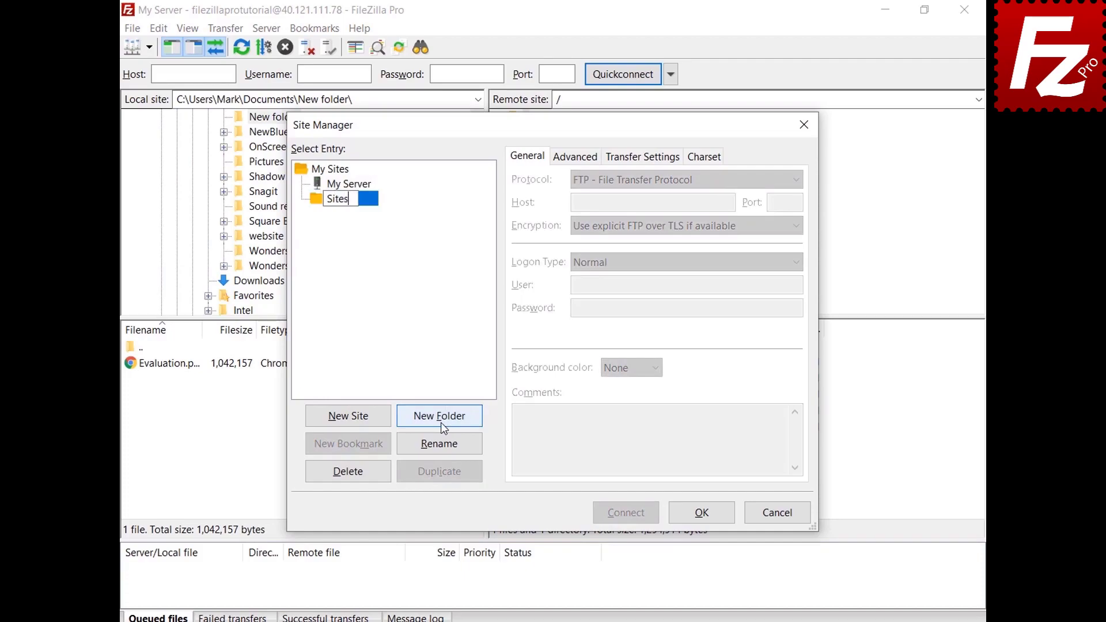
{"action": "key", "text": "Return"}
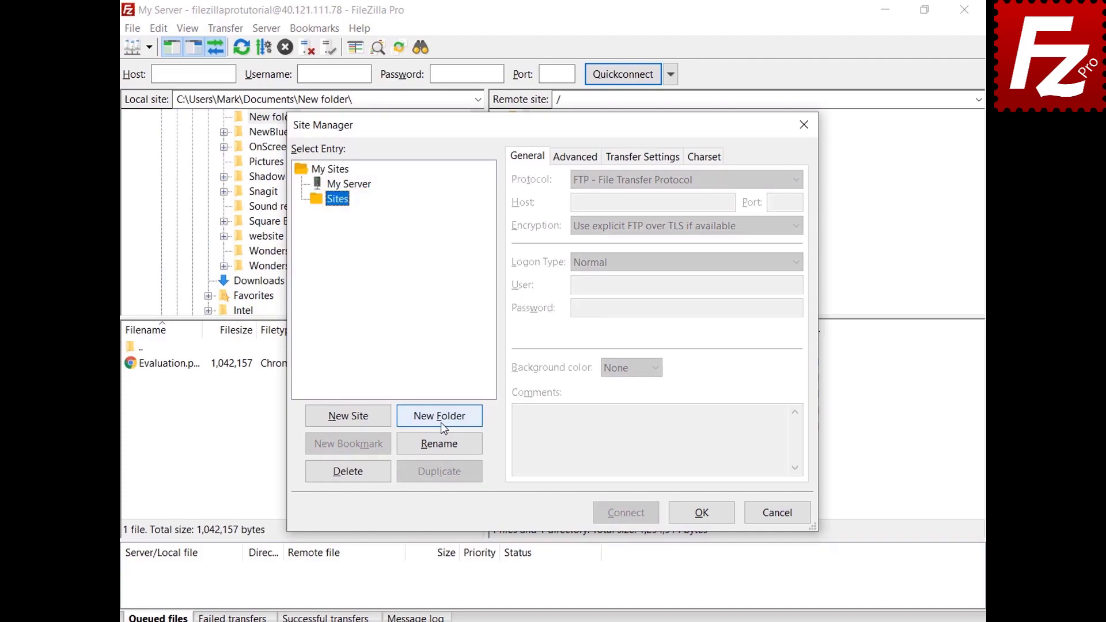
{"action": "left_click", "coordinate": [364, 188]}
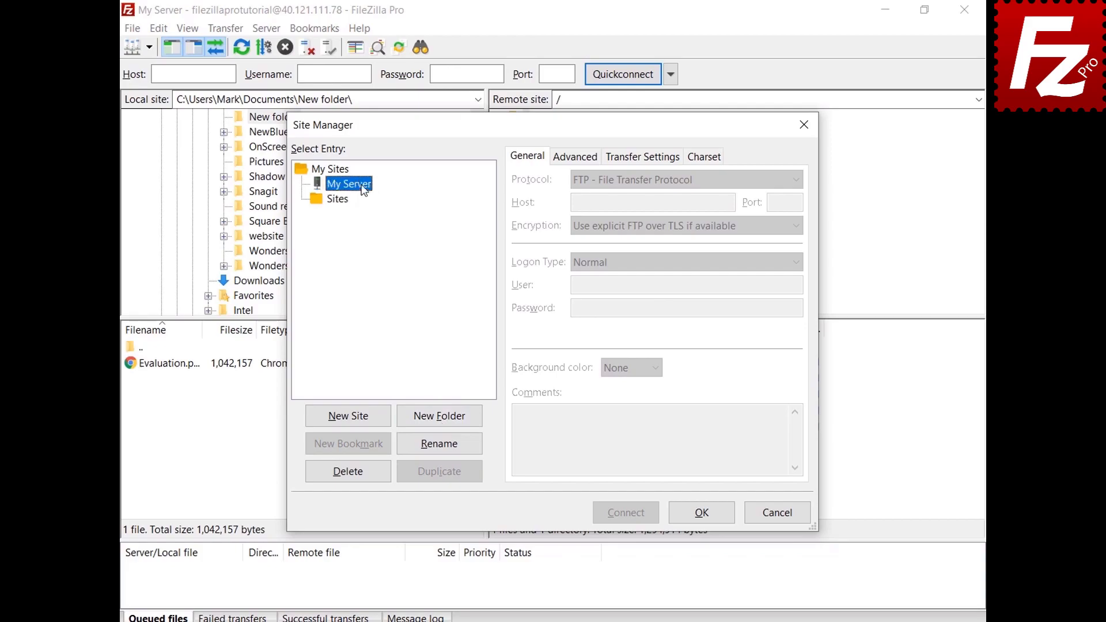
{"action": "left_click_drag", "start_coordinate": [364, 190], "coordinate": [347, 205]}
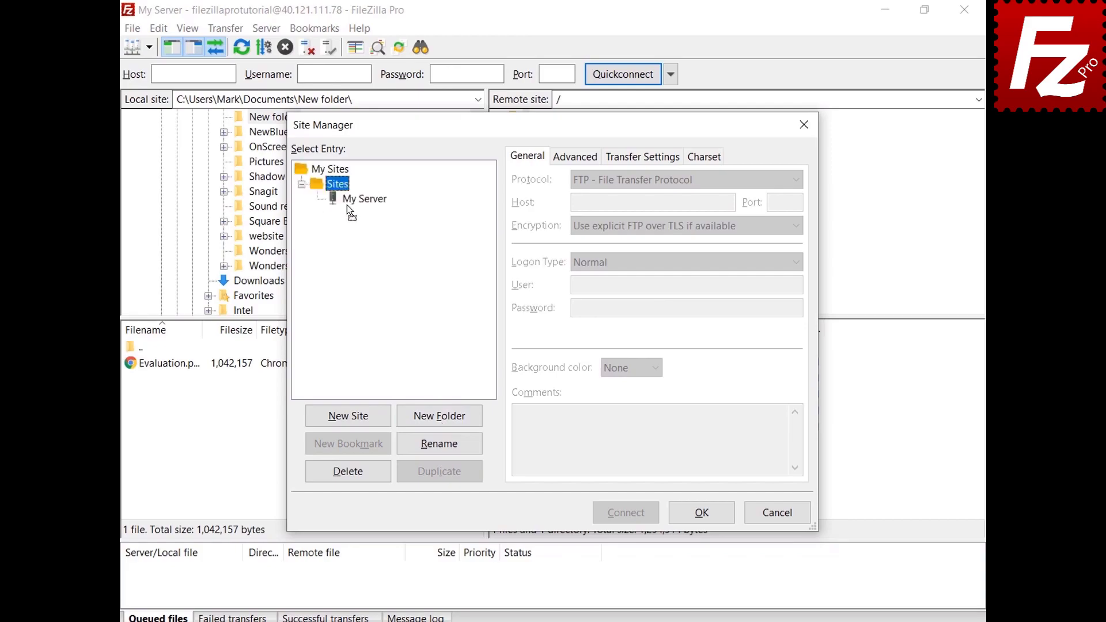
{"action": "left_click", "coordinate": [701, 513]}
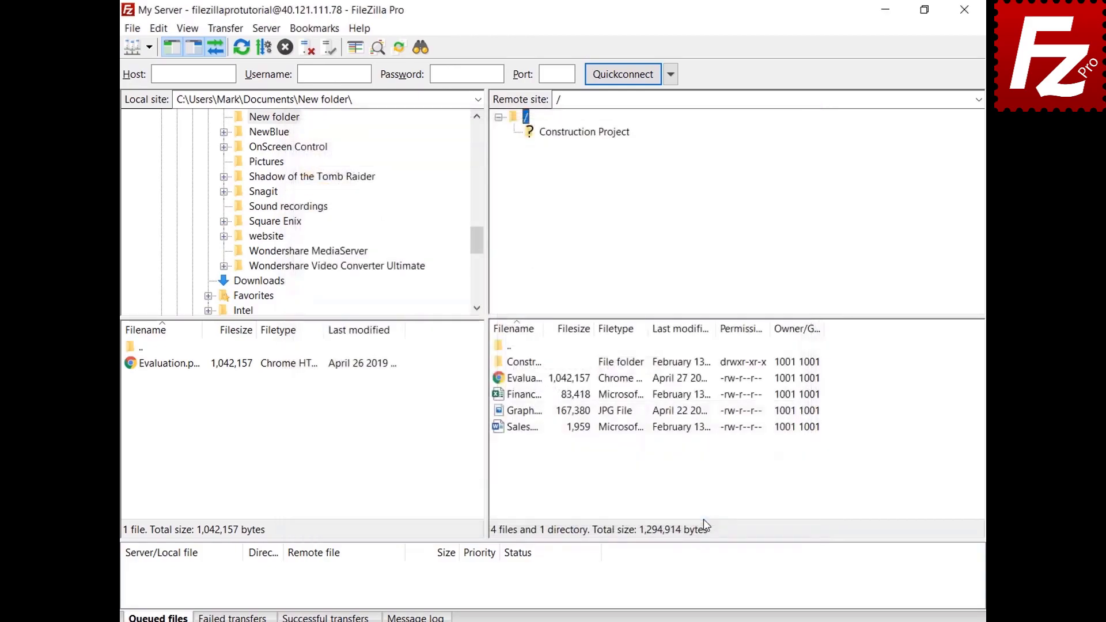
Step: Reopen the Site Manager, review My Server's details, and close it
{"action": "left_click", "coordinate": [148, 48]}
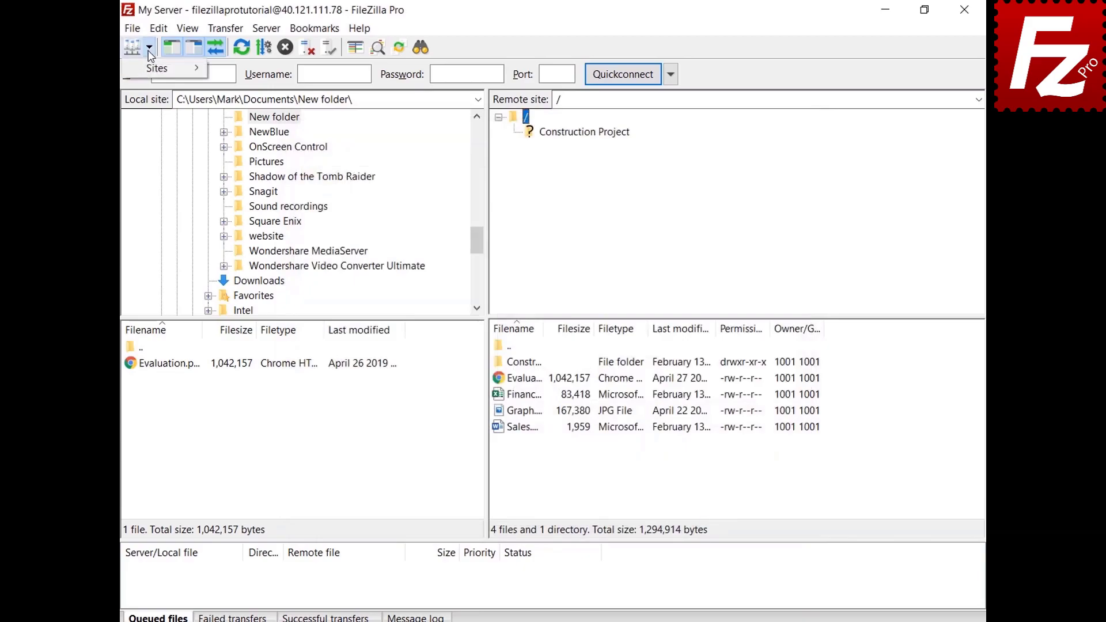
{"action": "left_click", "coordinate": [151, 71]}
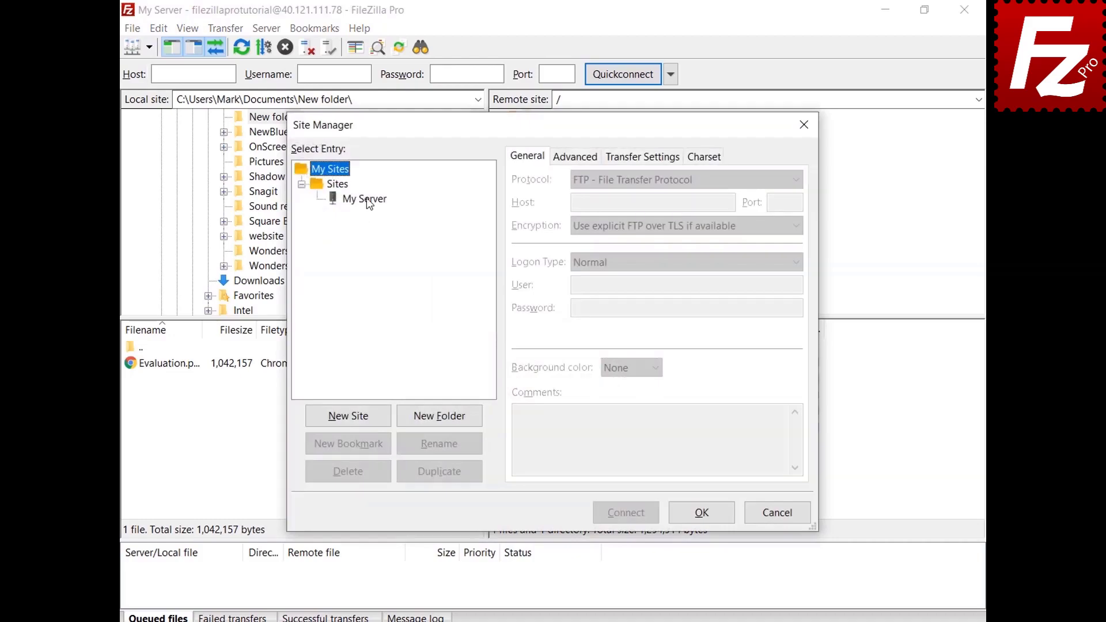
{"action": "left_click", "coordinate": [367, 200]}
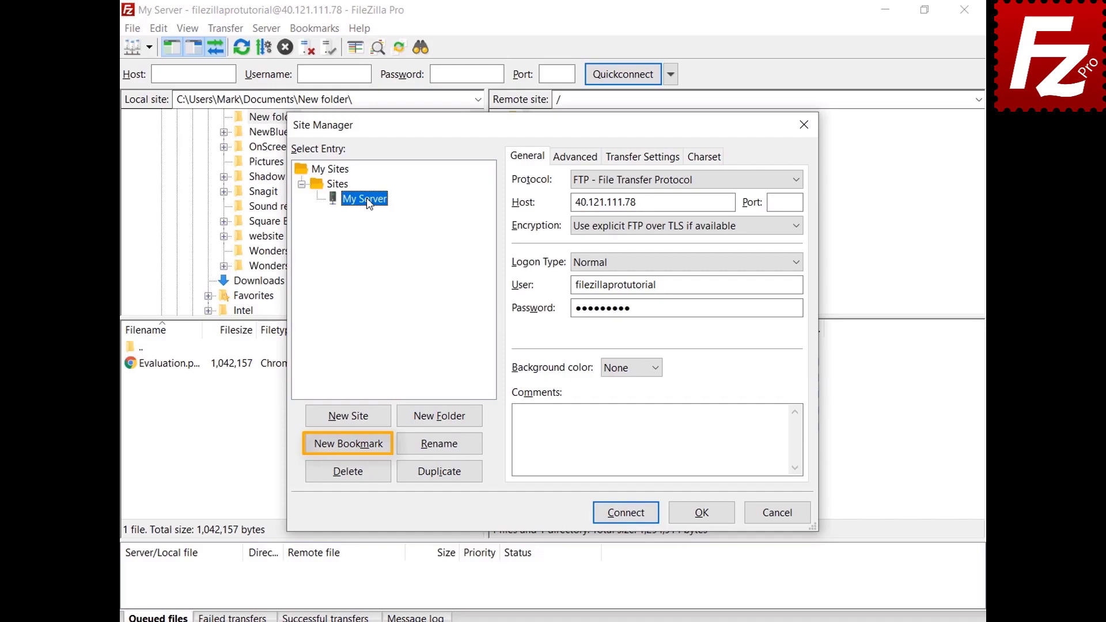
{"action": "left_click", "coordinate": [706, 516]}
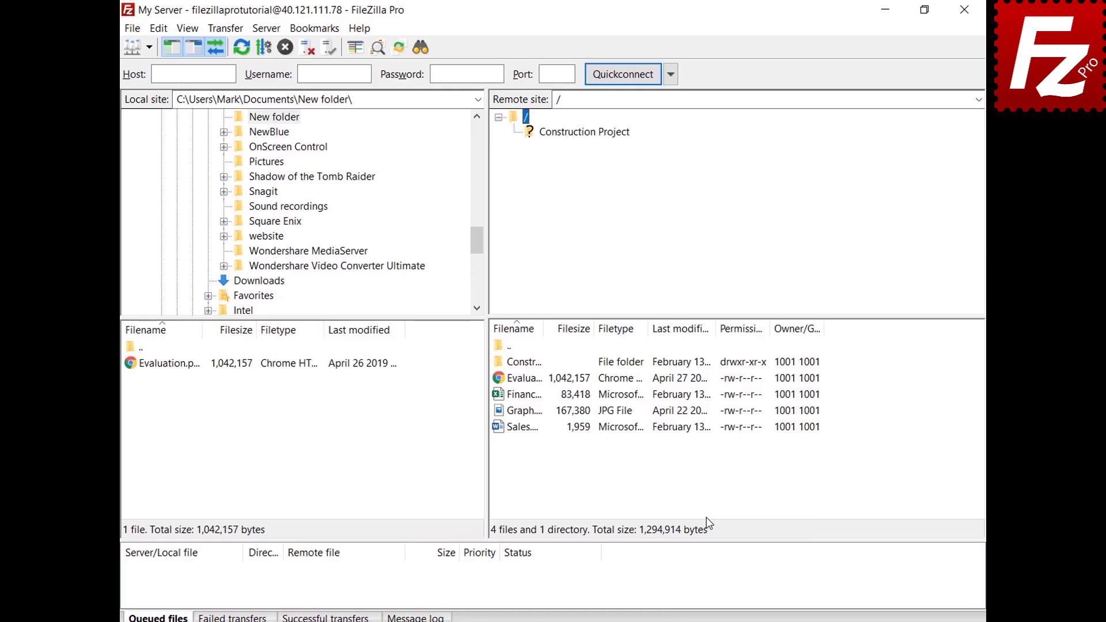
Step: Open Edit > Settings at the Interface page, then show the saved sites dropdown
{"action": "left_click", "coordinate": [159, 29]}
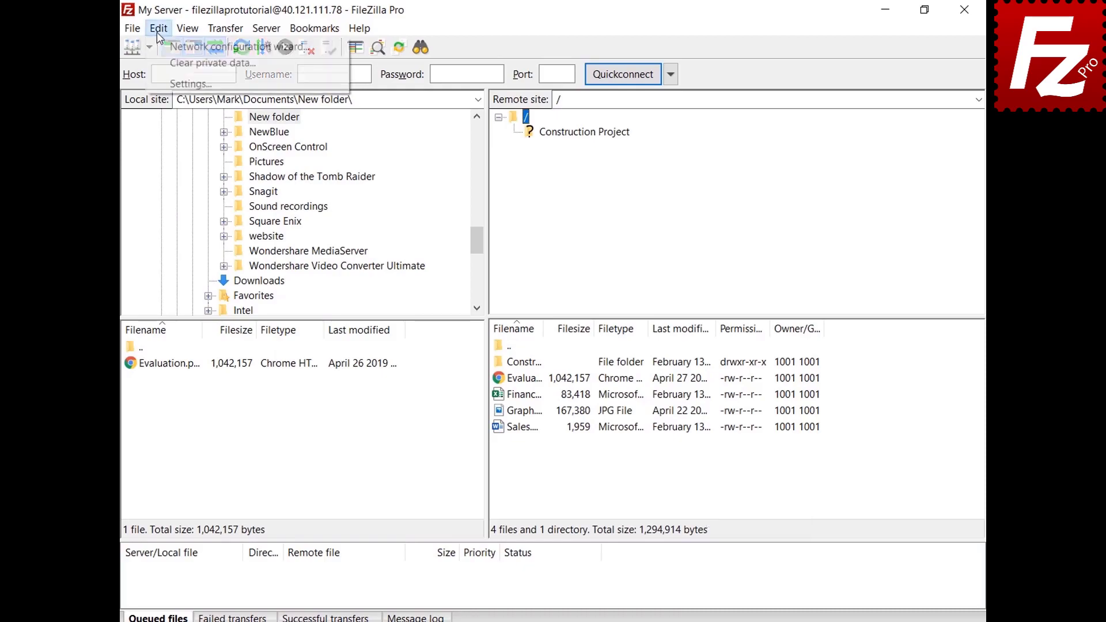
{"action": "left_click", "coordinate": [173, 83]}
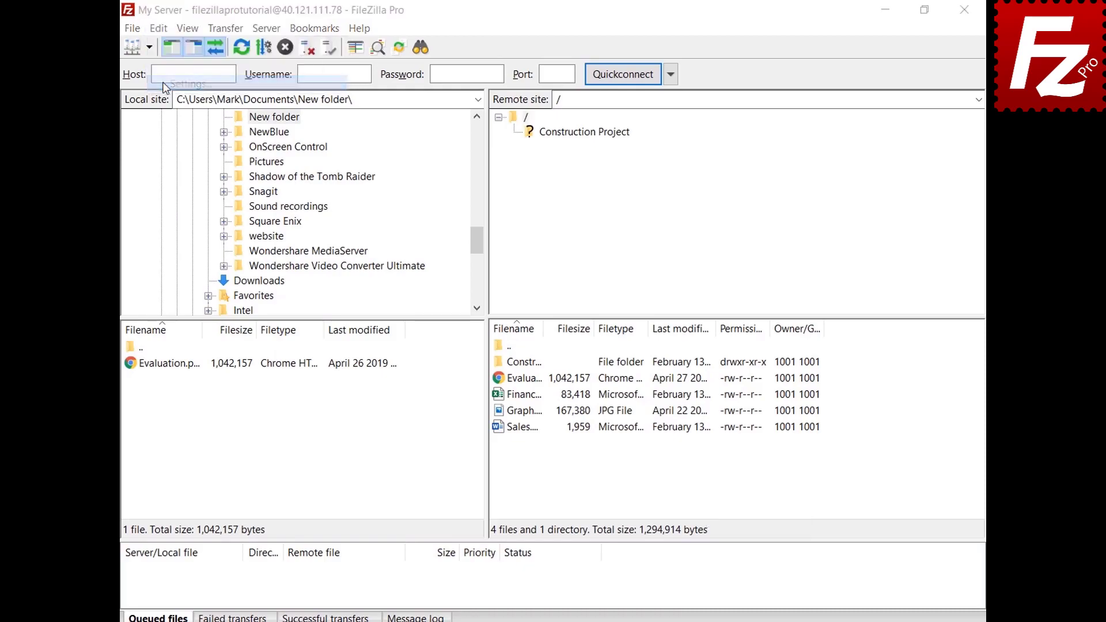
{"action": "left_click", "coordinate": [302, 364]}
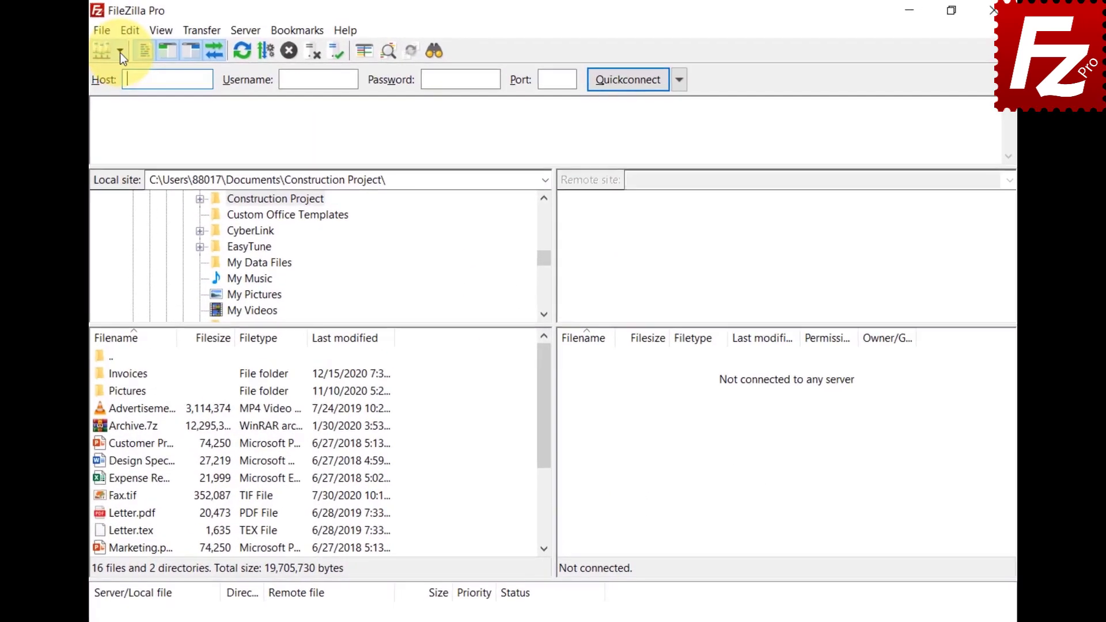
{"action": "left_click", "coordinate": [153, 46]}
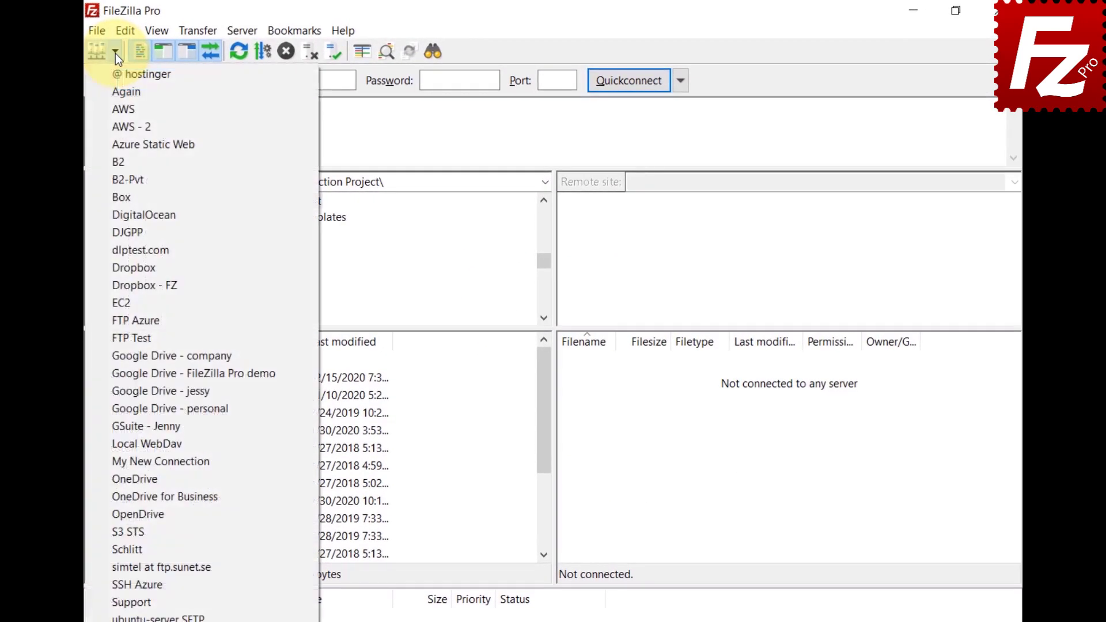
Step: Create a Google Drive folder in the Site Manager and move the four Google Drive sites into it
{"action": "left_click", "coordinate": [101, 30]}
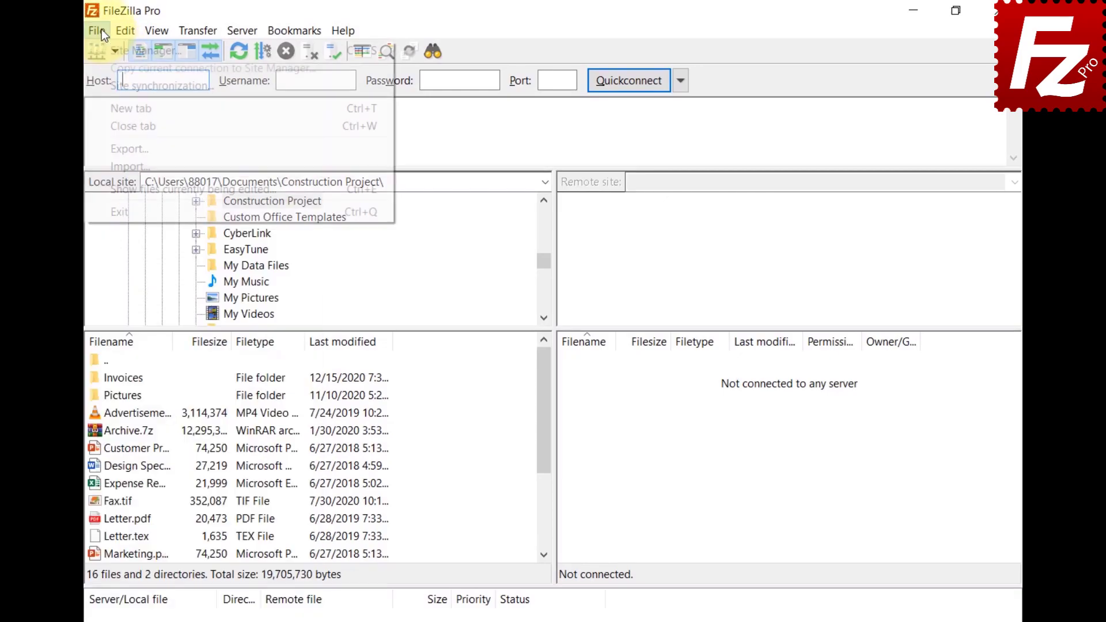
{"action": "left_click", "coordinate": [104, 48]}
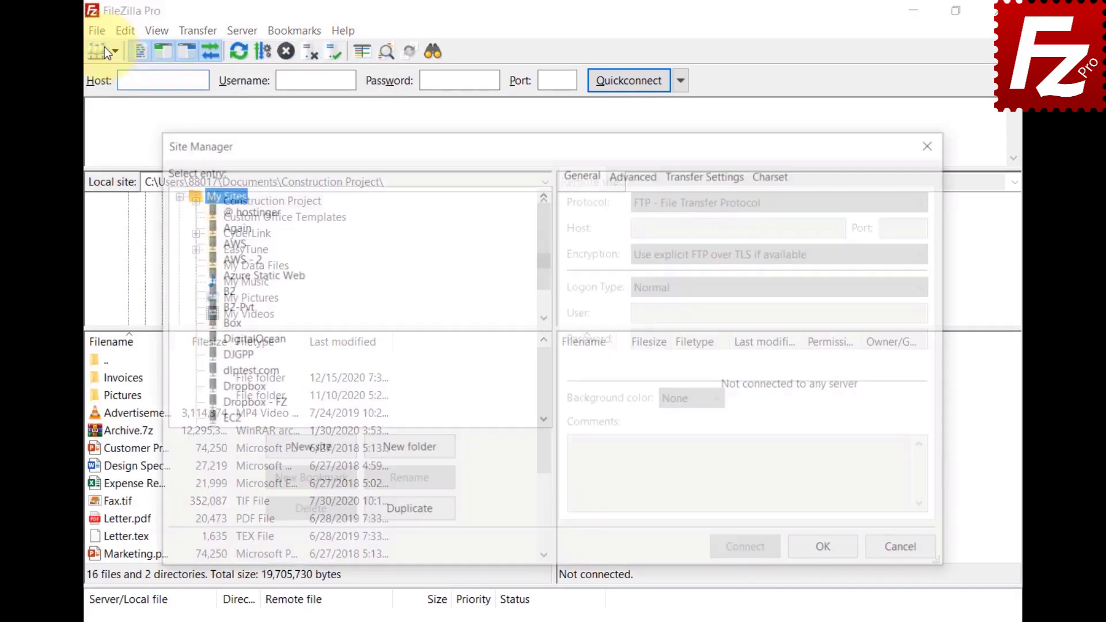
{"action": "left_click", "coordinate": [404, 454]}
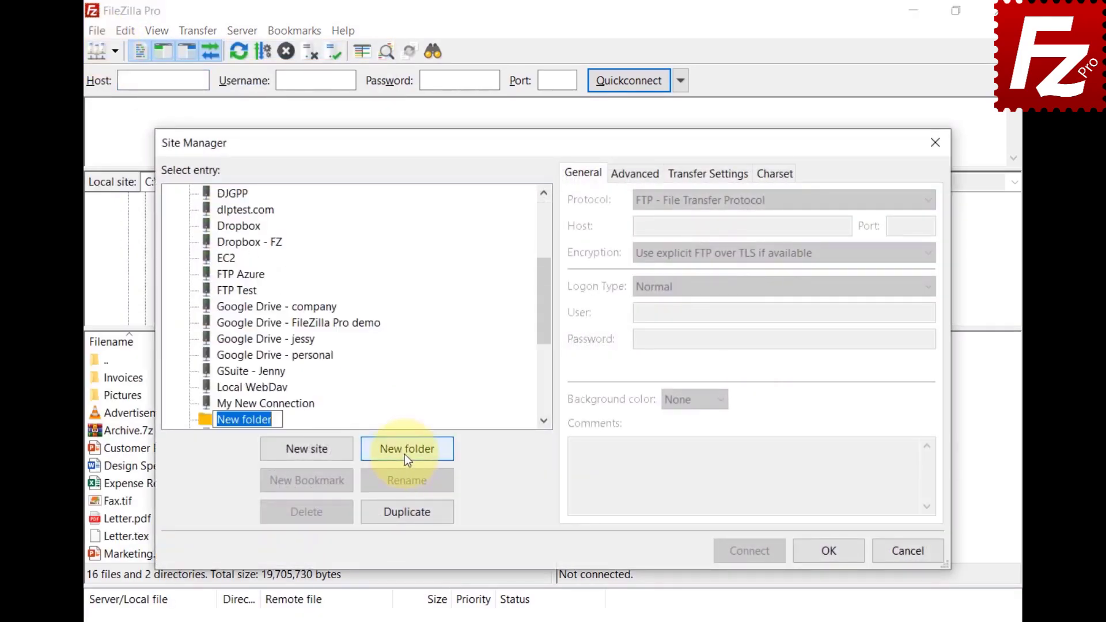
{"action": "type", "text": "Google Drive"}
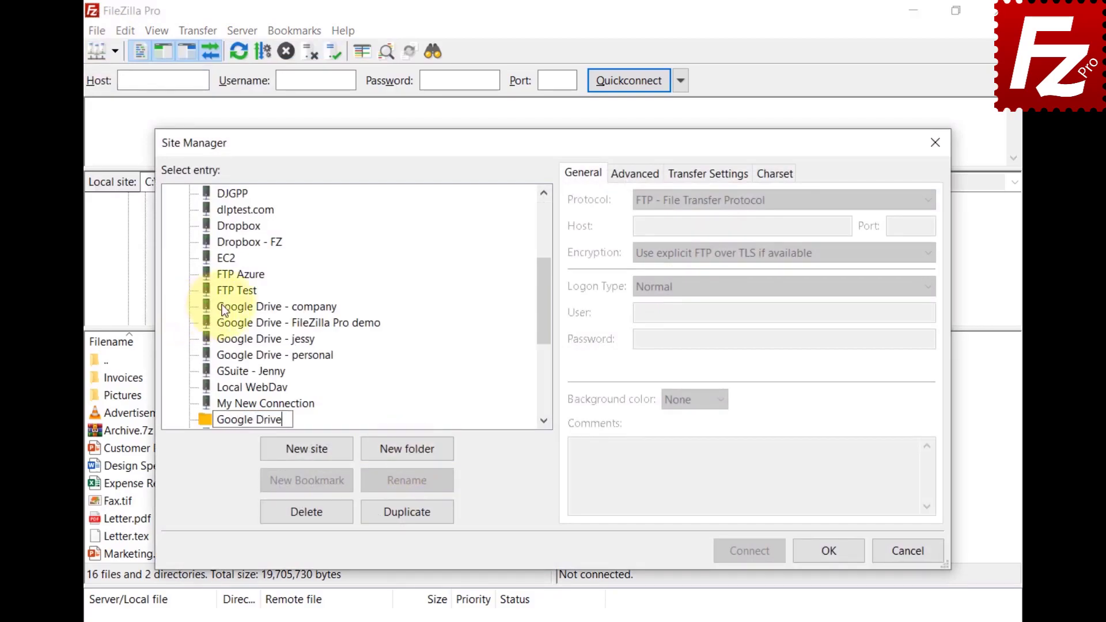
{"action": "key", "text": "Return"}
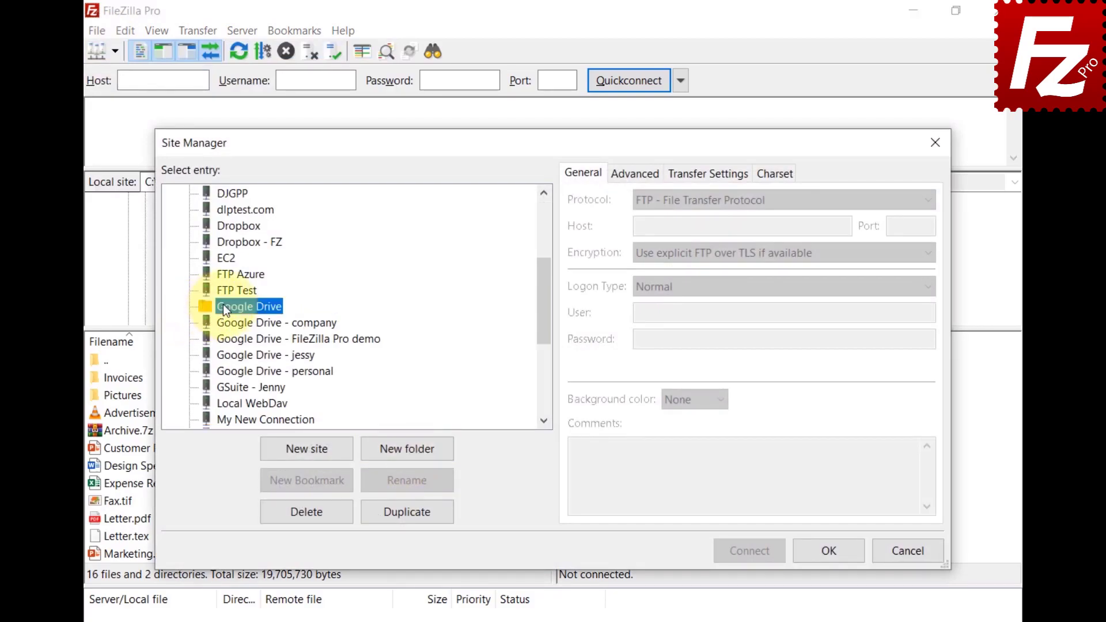
{"action": "left_click", "coordinate": [233, 320]}
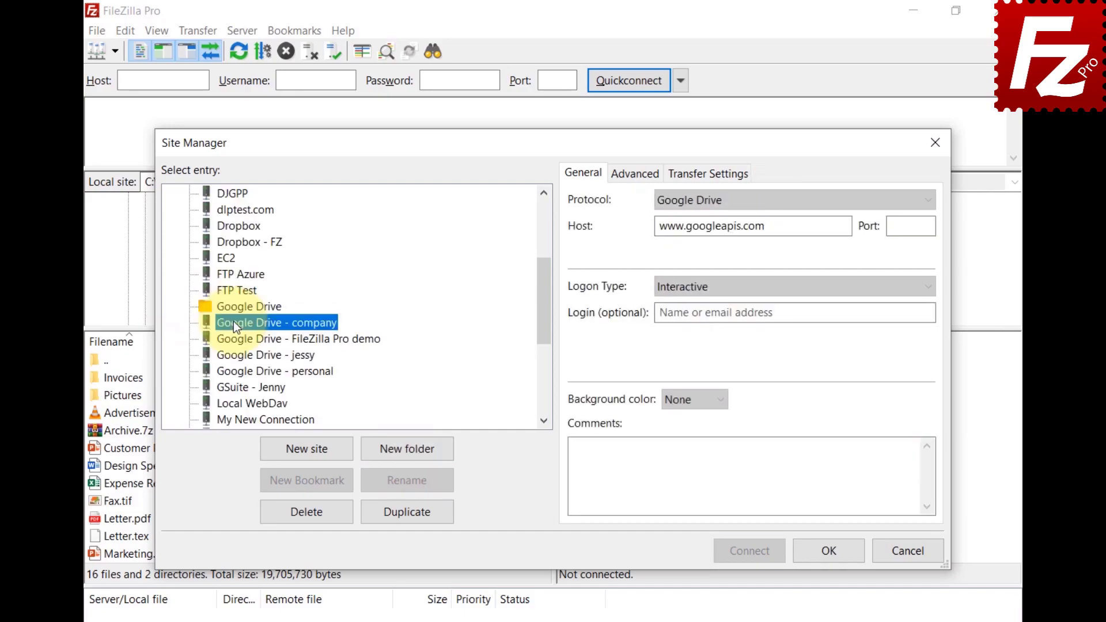
{"action": "left_click", "coordinate": [248, 372], "text": "shift"}
{"action": "left_click_drag", "start_coordinate": [256, 340], "coordinate": [252, 308]}
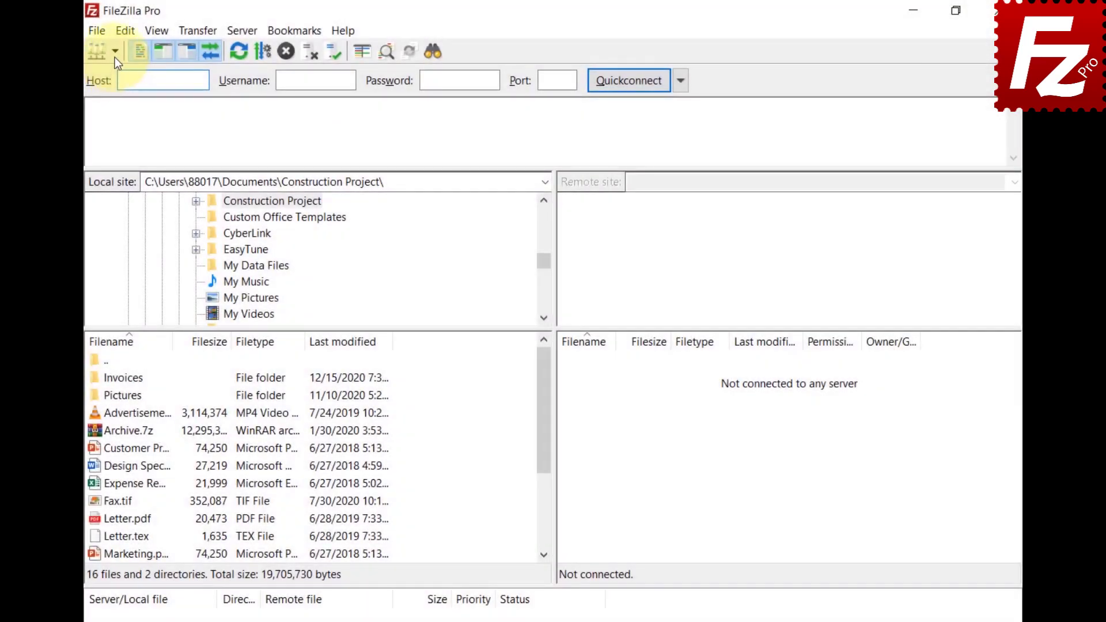
Step: Confirm the saved sites dropdown shows the Google Drive folder, then relaunch FileZilla Pro
{"action": "left_click", "coordinate": [116, 57]}
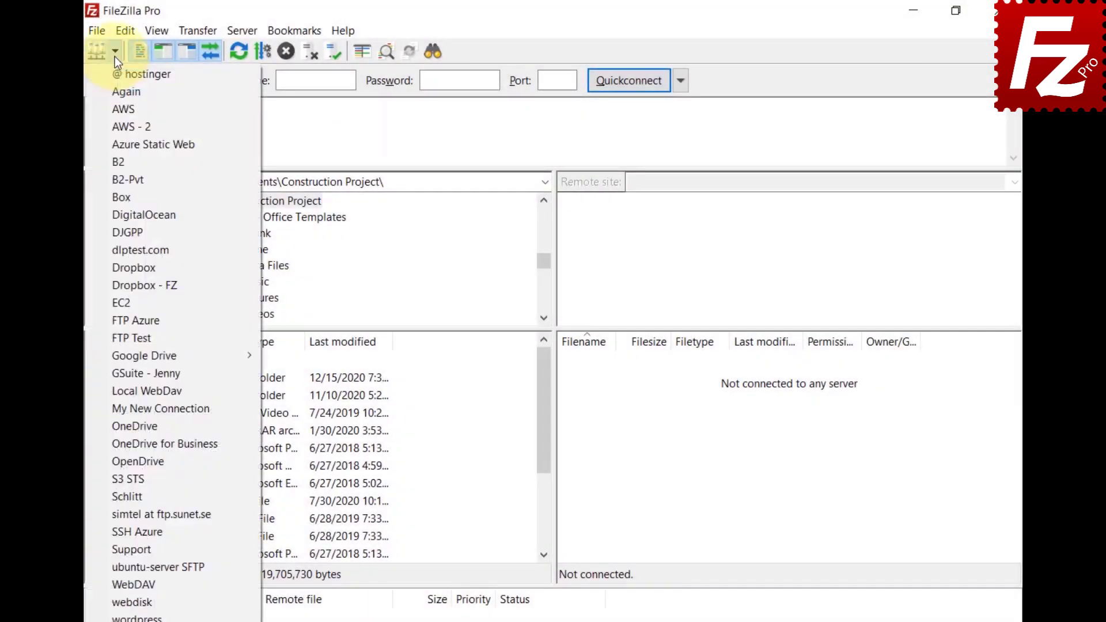
{"action": "mouse_move", "coordinate": [117, 358]}
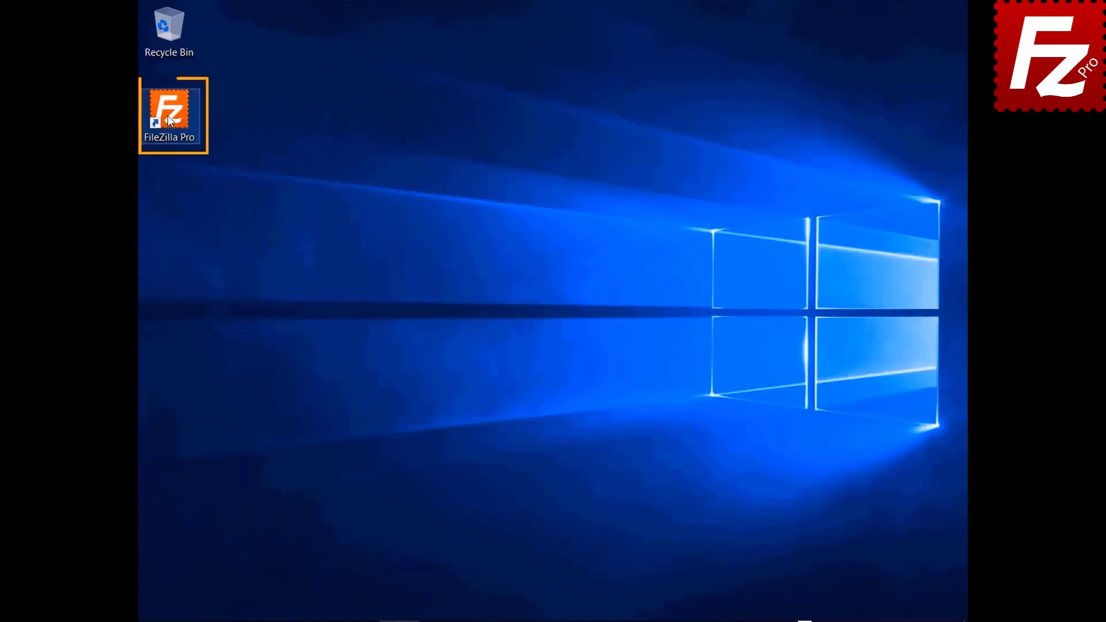
{"action": "double_click", "coordinate": [168, 118]}
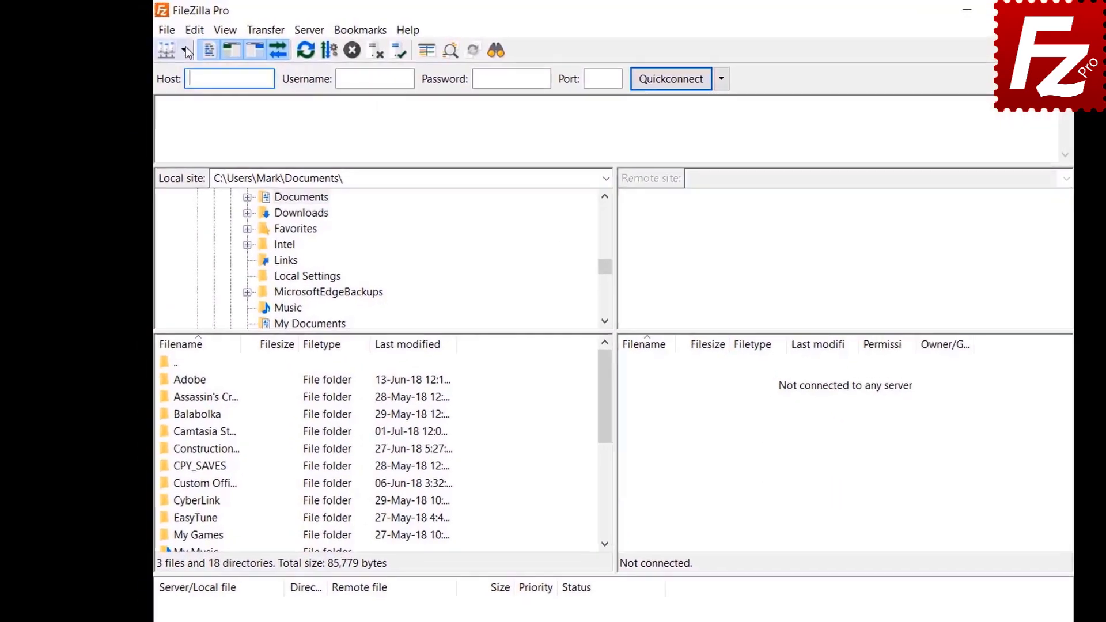
Step: Connect to the FTP Tutorial site and open local Documents > Construction Project
{"action": "left_click", "coordinate": [160, 43]}
{"action": "left_click", "coordinate": [255, 88]}
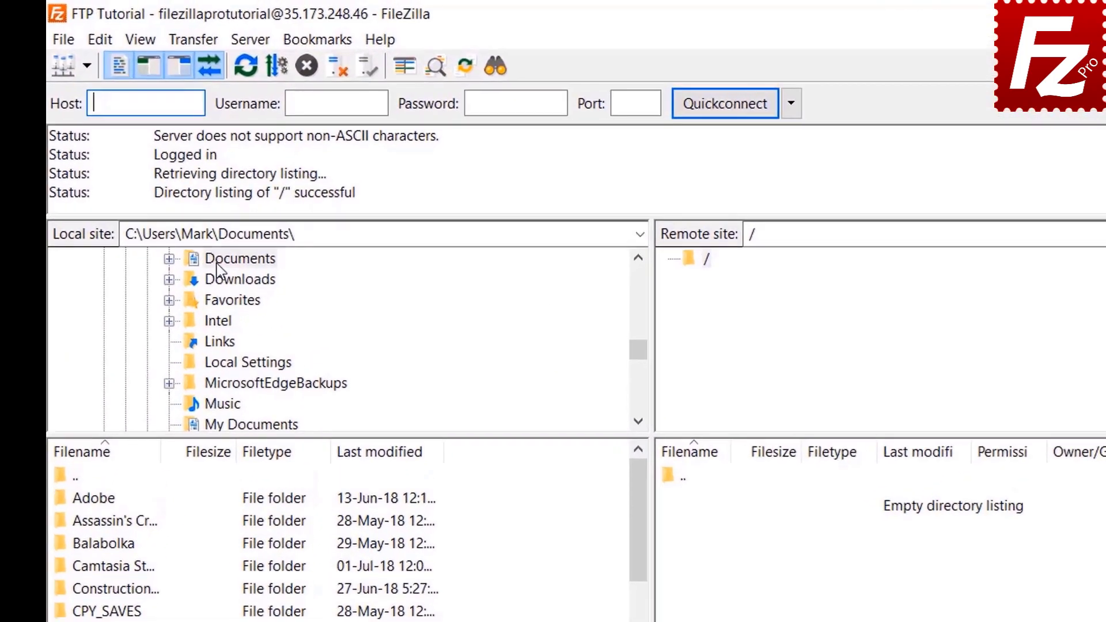
{"action": "left_click", "coordinate": [256, 180]}
{"action": "double_click", "coordinate": [214, 266]}
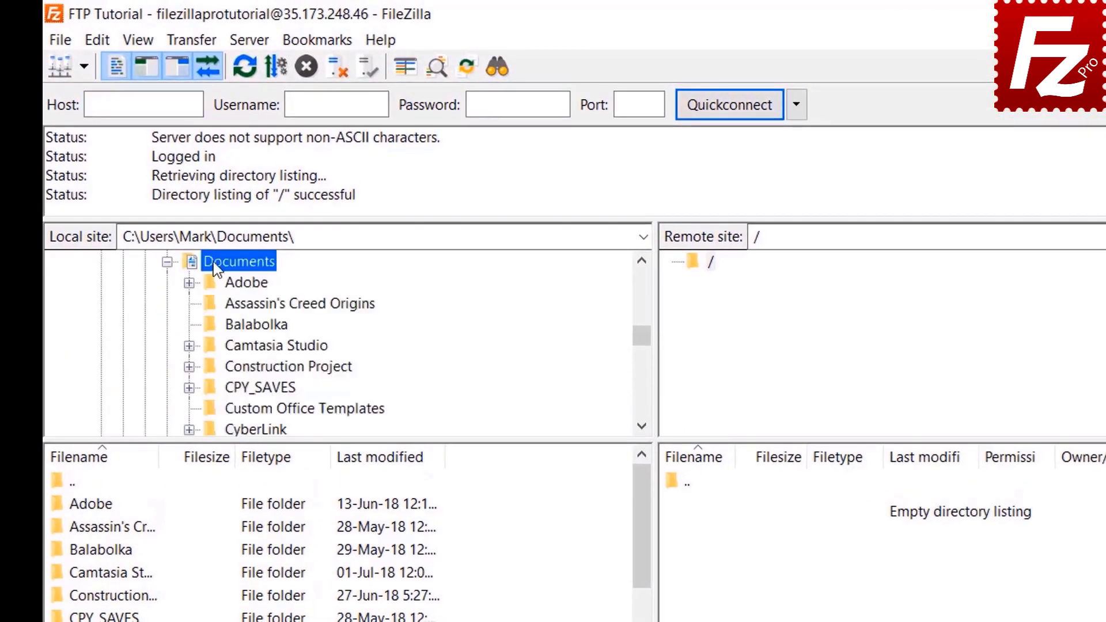
{"action": "double_click", "coordinate": [230, 367]}
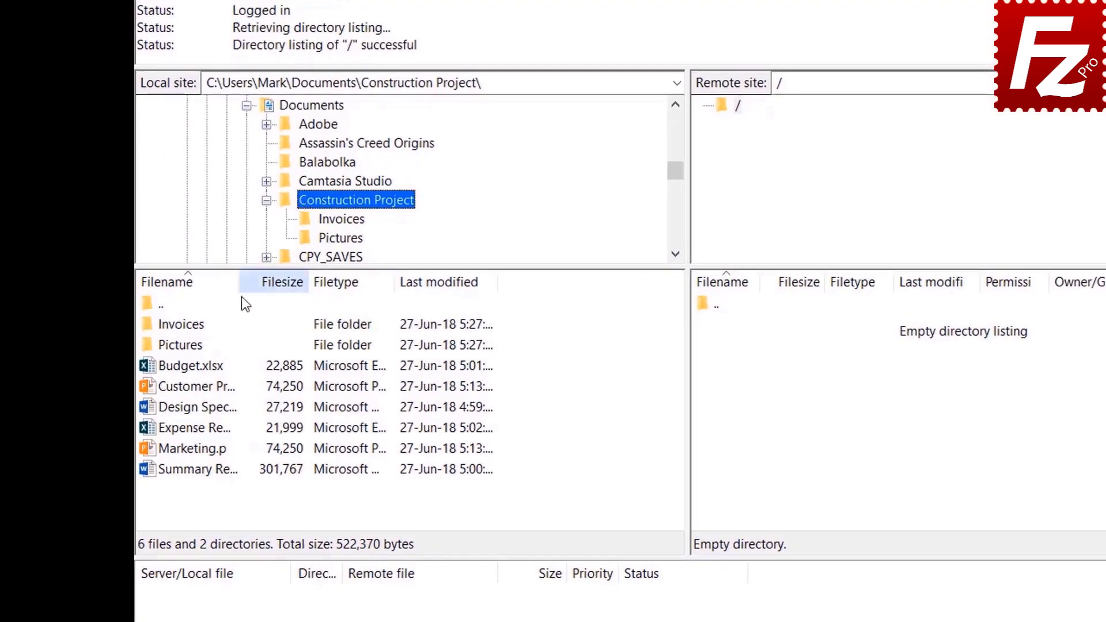
Step: Upload Budget.xlsx and Customer Presentation.pptx to the server
{"action": "double_click", "coordinate": [206, 368]}
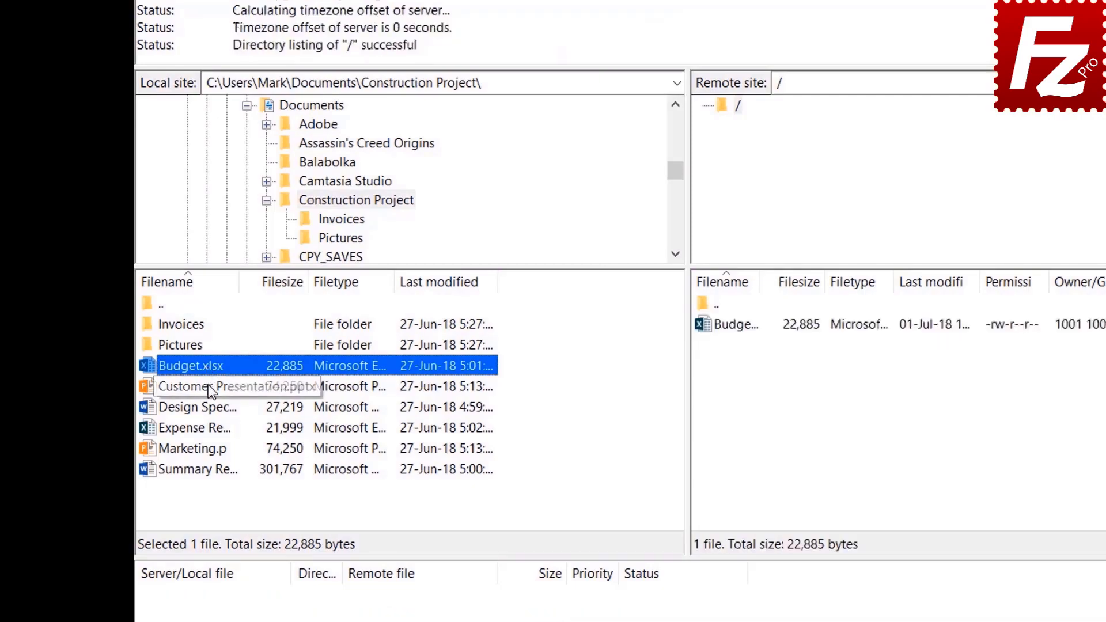
{"action": "right_click", "coordinate": [209, 385]}
{"action": "left_click", "coordinate": [240, 393]}
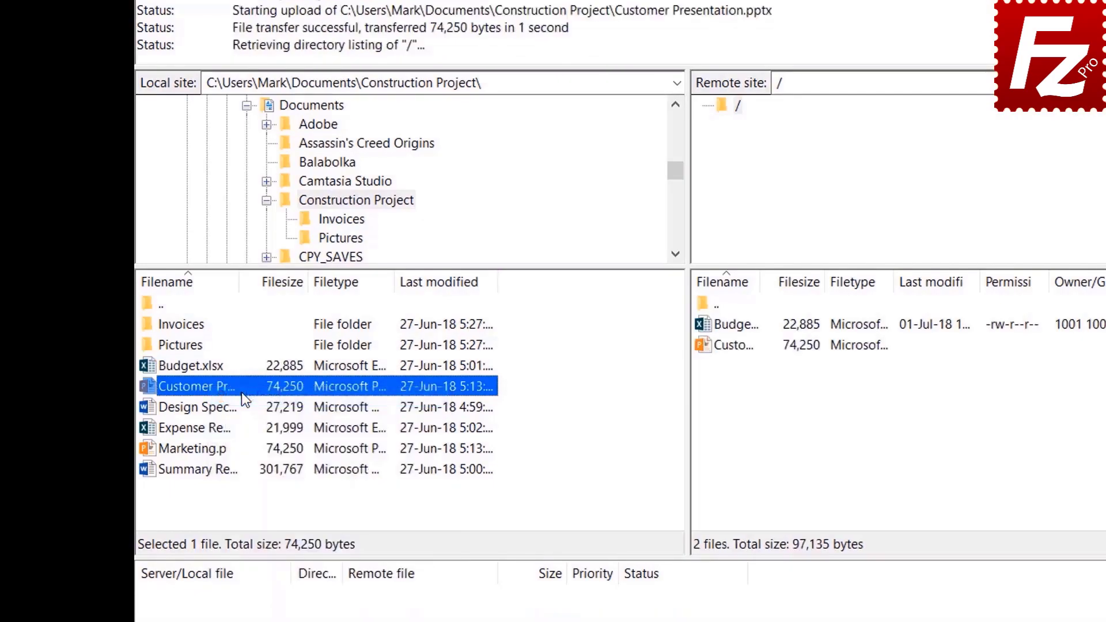
Step: Upload Design Specs, Expense Report and Marketing.pptx together to the server
{"action": "left_click", "coordinate": [216, 408]}
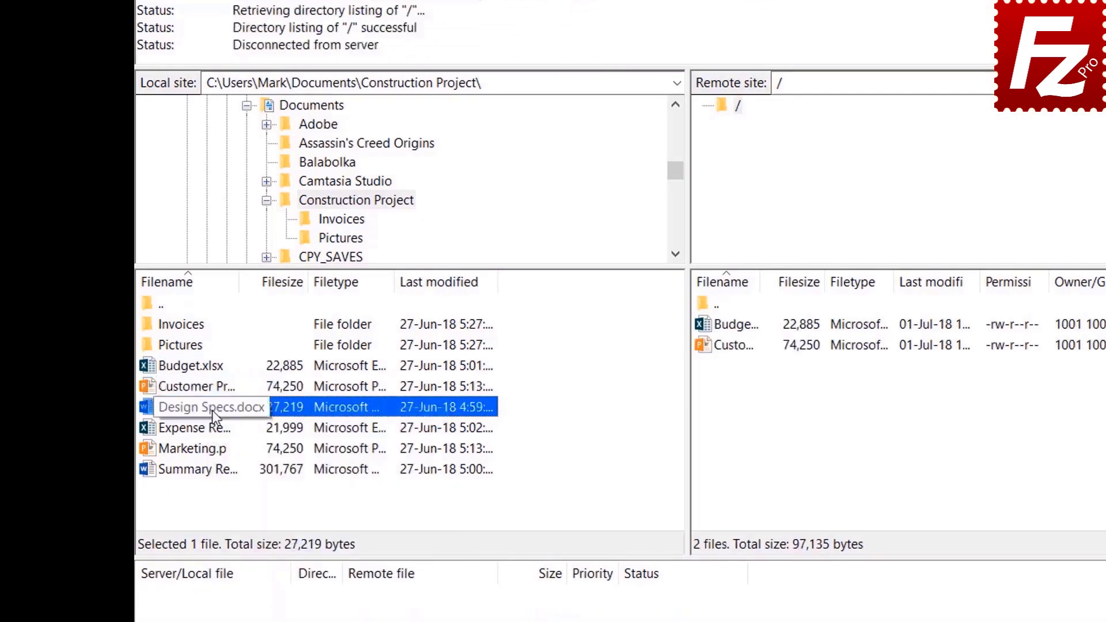
{"action": "left_click", "coordinate": [210, 426], "text": "shift"}
{"action": "left_click", "coordinate": [208, 448], "text": "shift"}
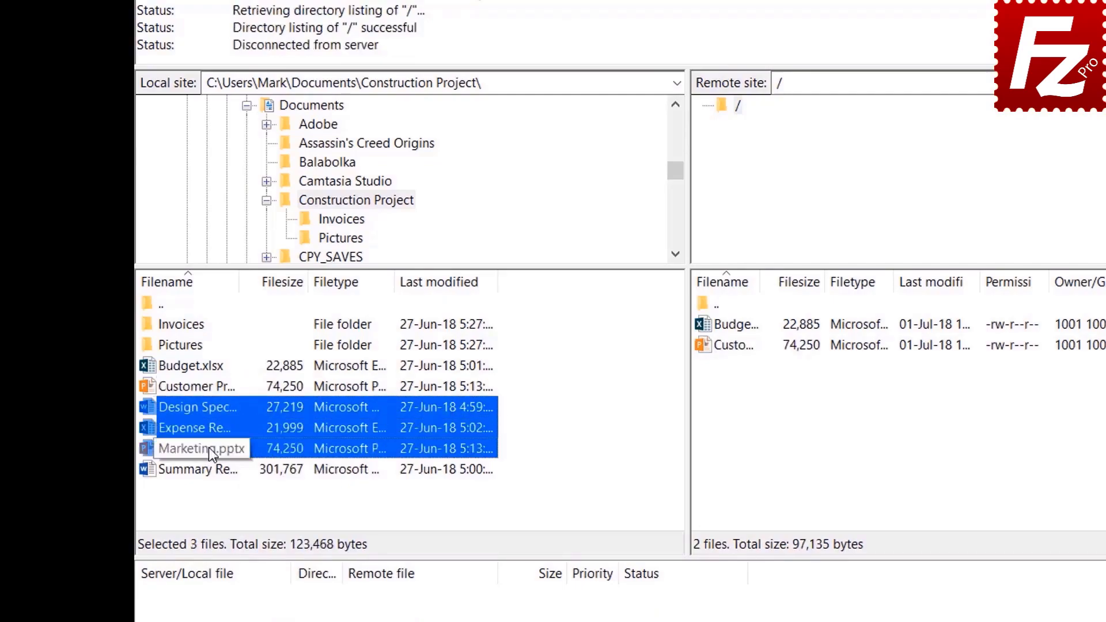
{"action": "right_click", "coordinate": [210, 427]}
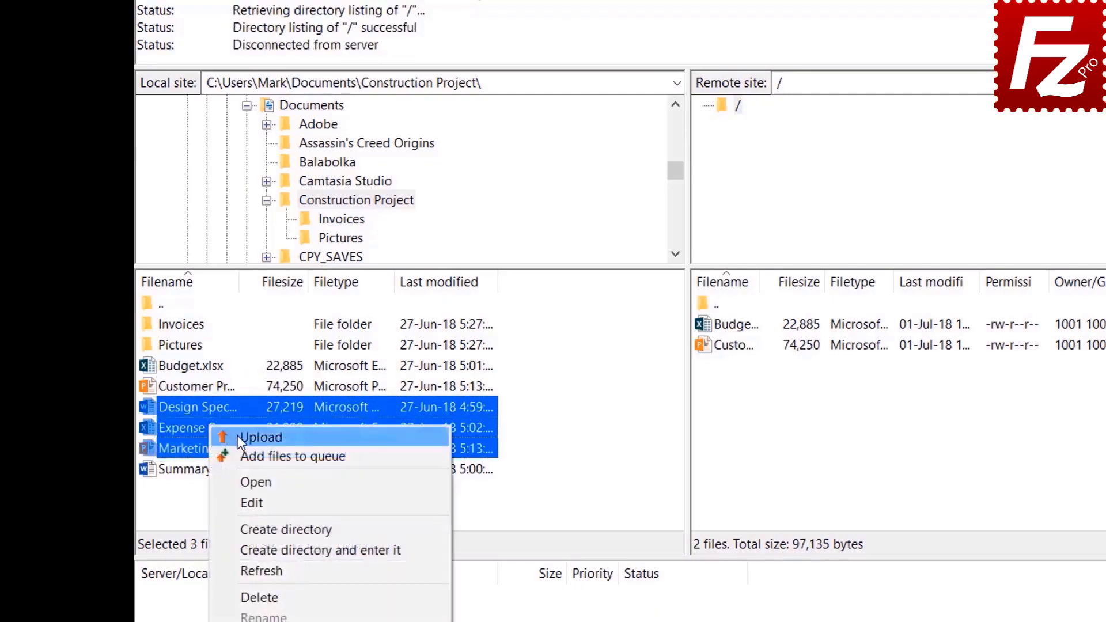
{"action": "left_click", "coordinate": [238, 439]}
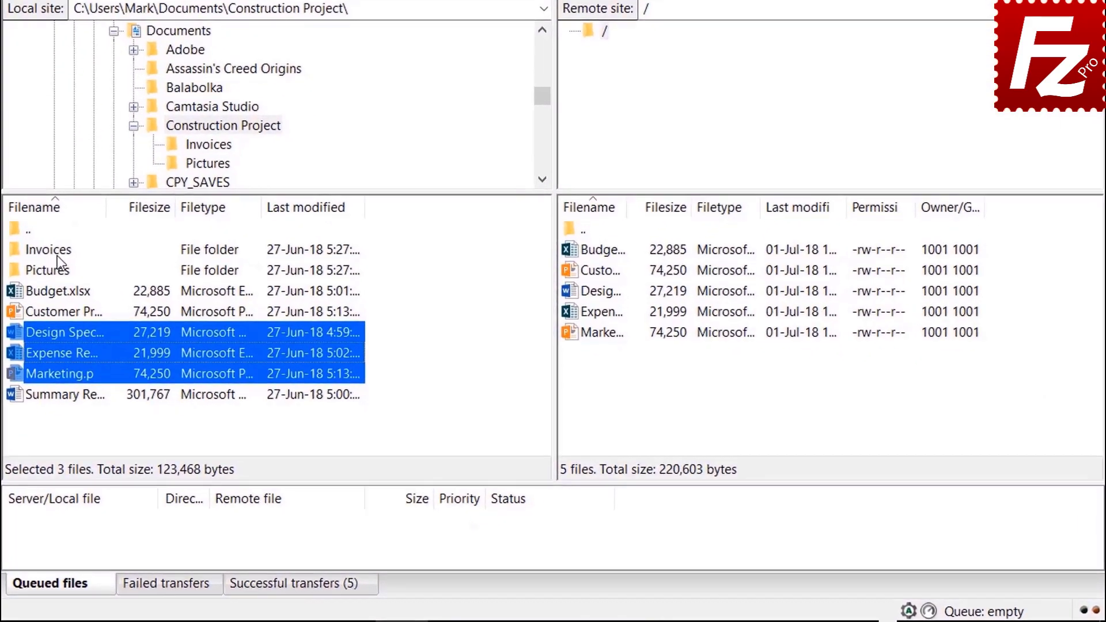
{"action": "right_click", "coordinate": [59, 252]}
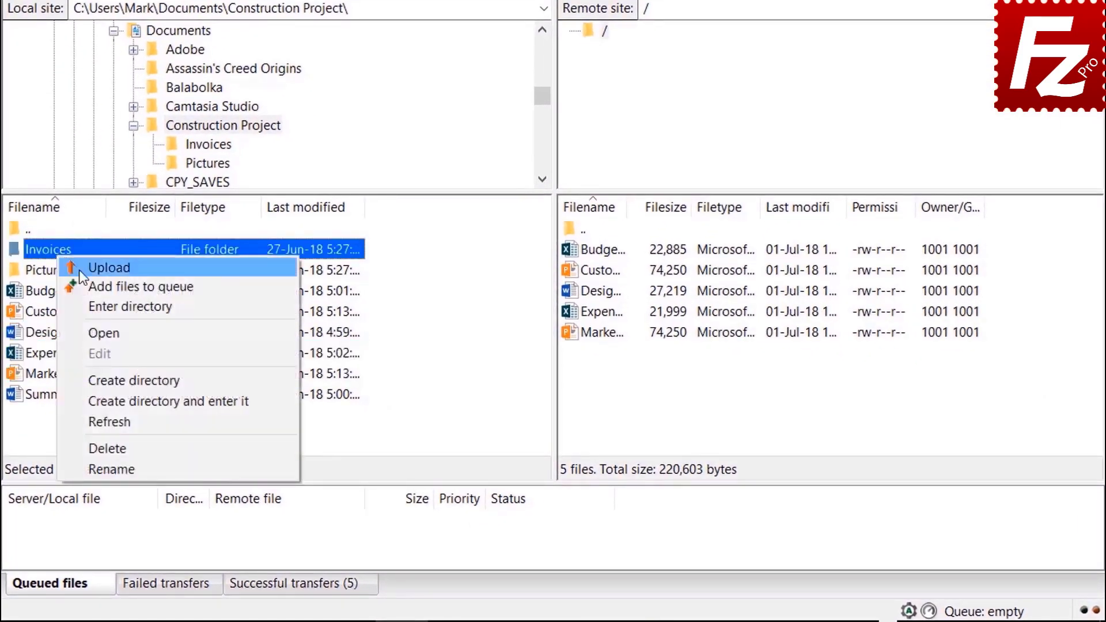
Step: Queue the Invoices and Pictures folders and the Summary Report, then process the queue
{"action": "left_click", "coordinate": [92, 281]}
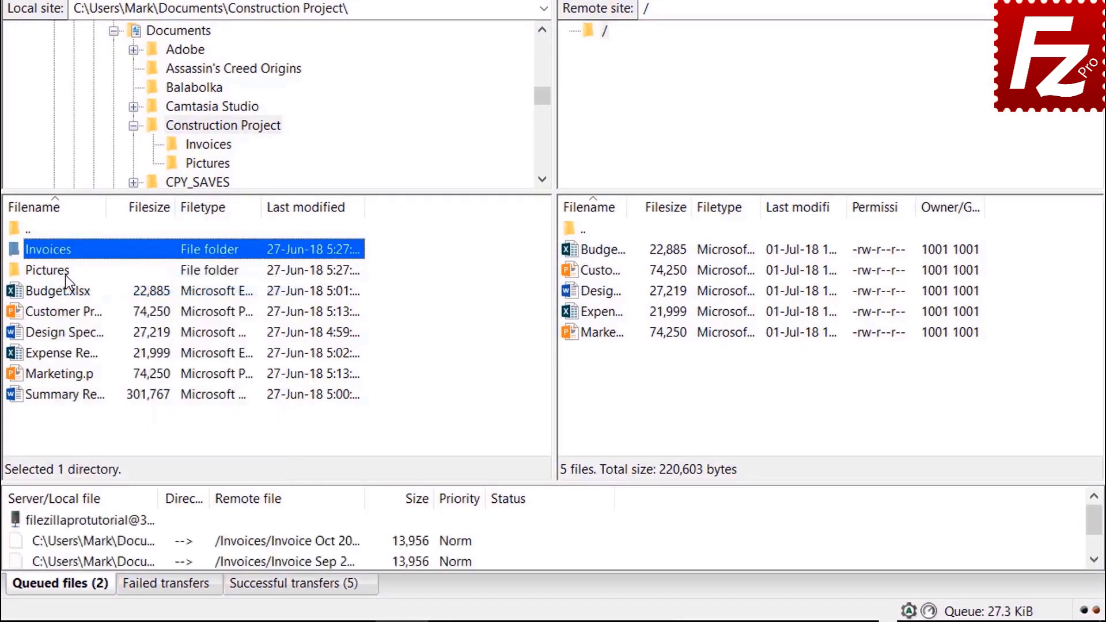
{"action": "right_click", "coordinate": [63, 275]}
{"action": "left_click", "coordinate": [99, 307]}
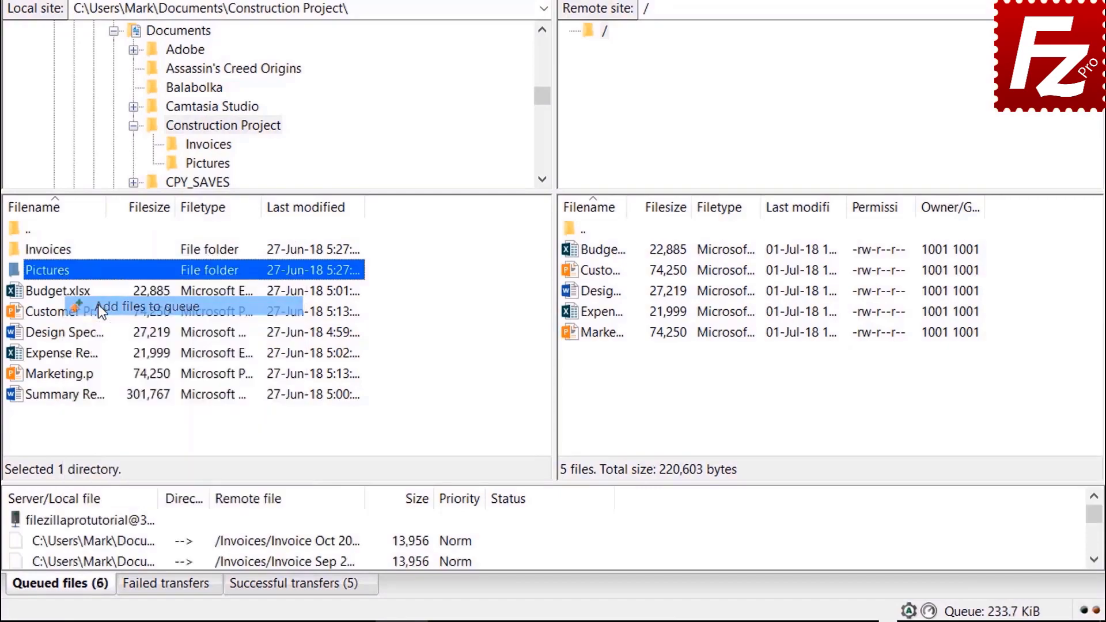
{"action": "right_click", "coordinate": [84, 397]}
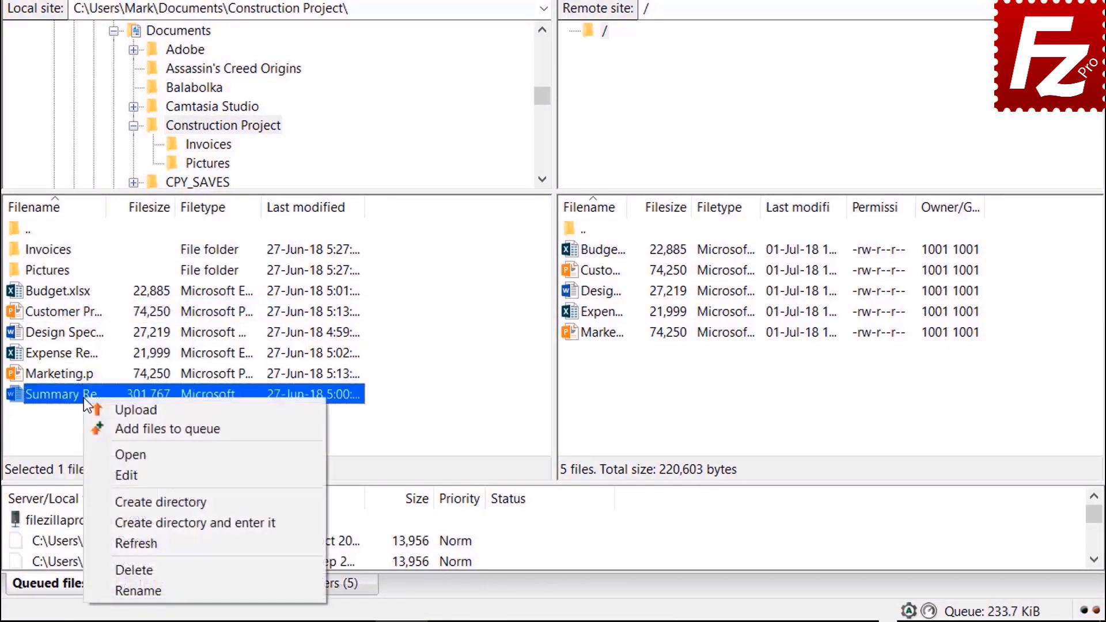
{"action": "left_click", "coordinate": [117, 433]}
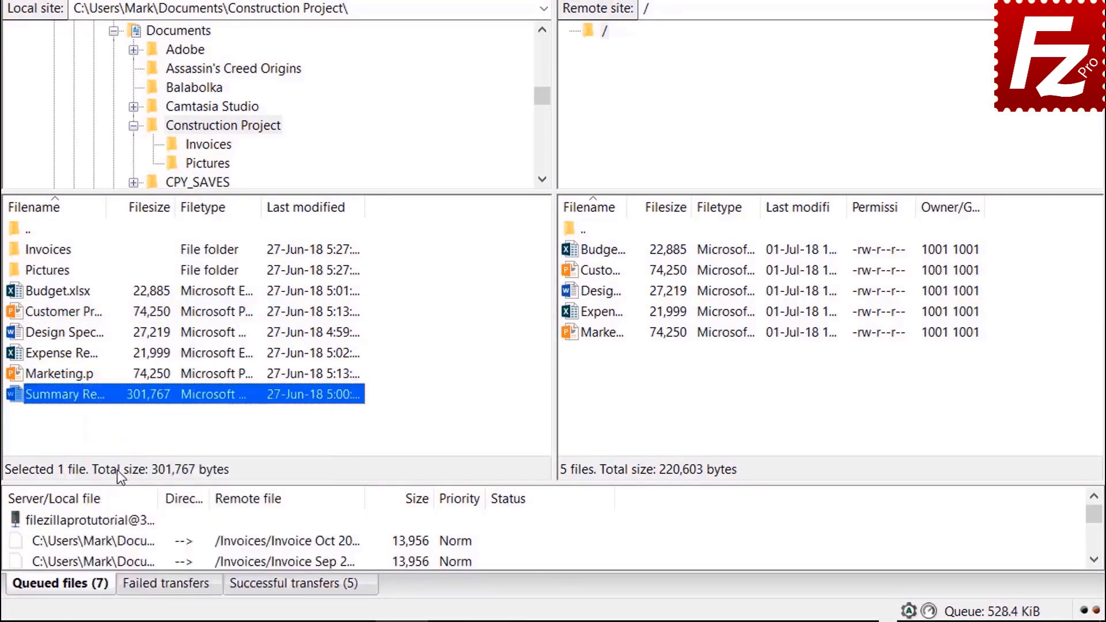
{"action": "right_click", "coordinate": [116, 521]}
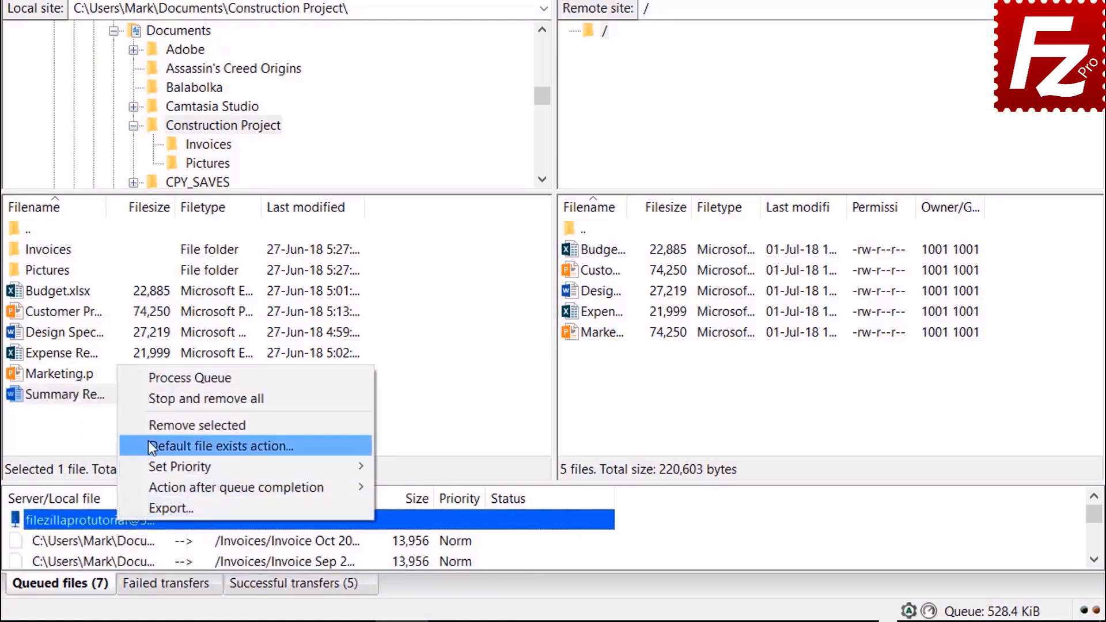
{"action": "left_click", "coordinate": [157, 381]}
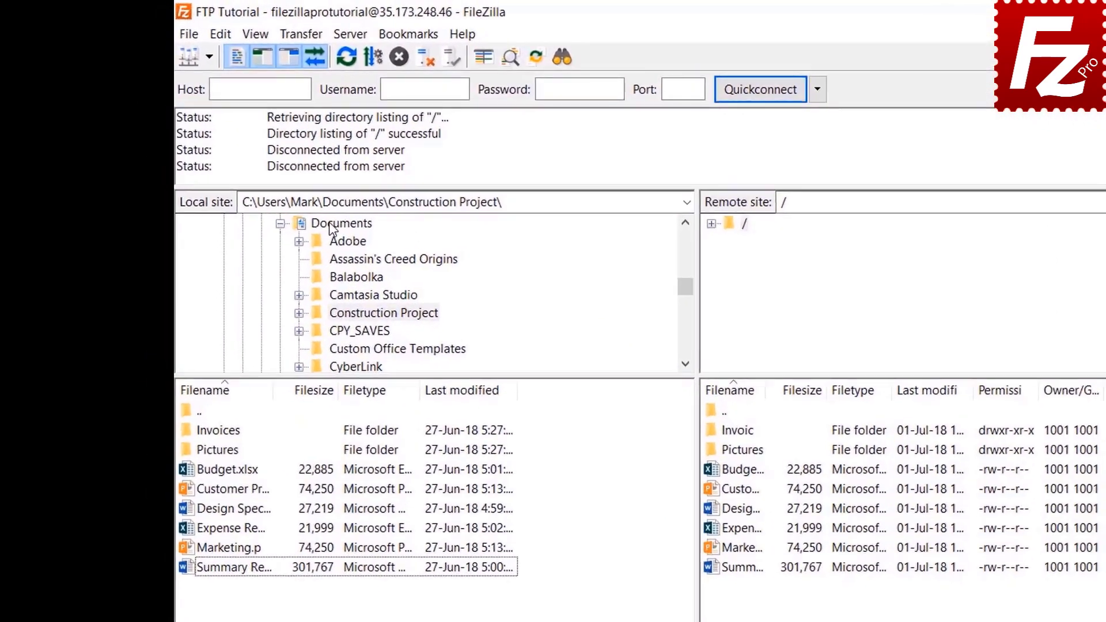
Step: Create and enter a new Backup folder in local Documents
{"action": "left_click", "coordinate": [262, 178]}
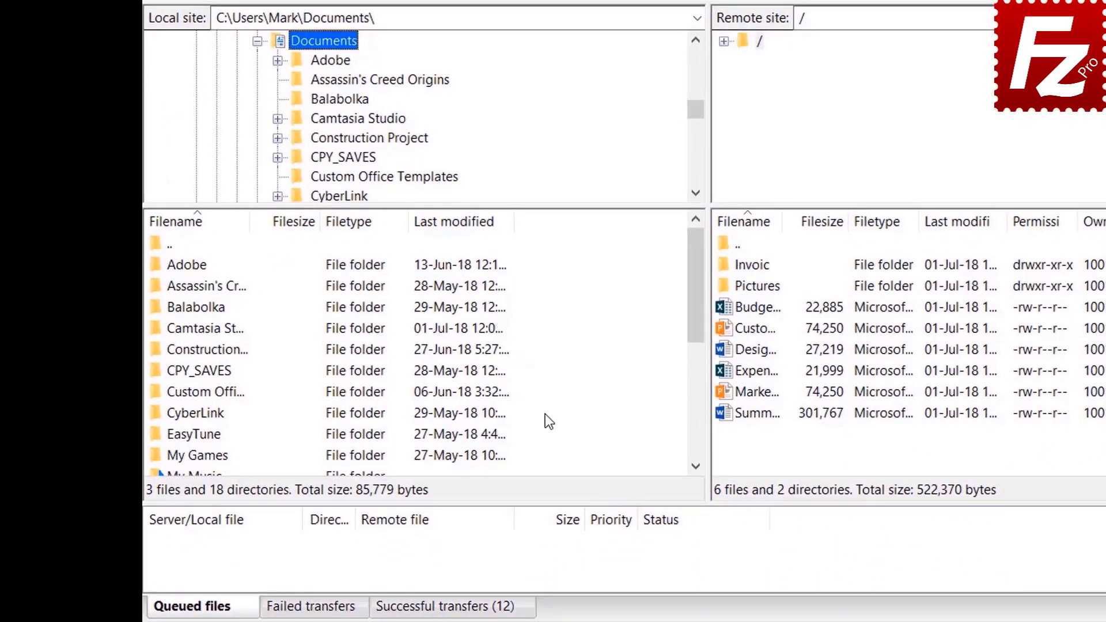
{"action": "right_click", "coordinate": [551, 569]}
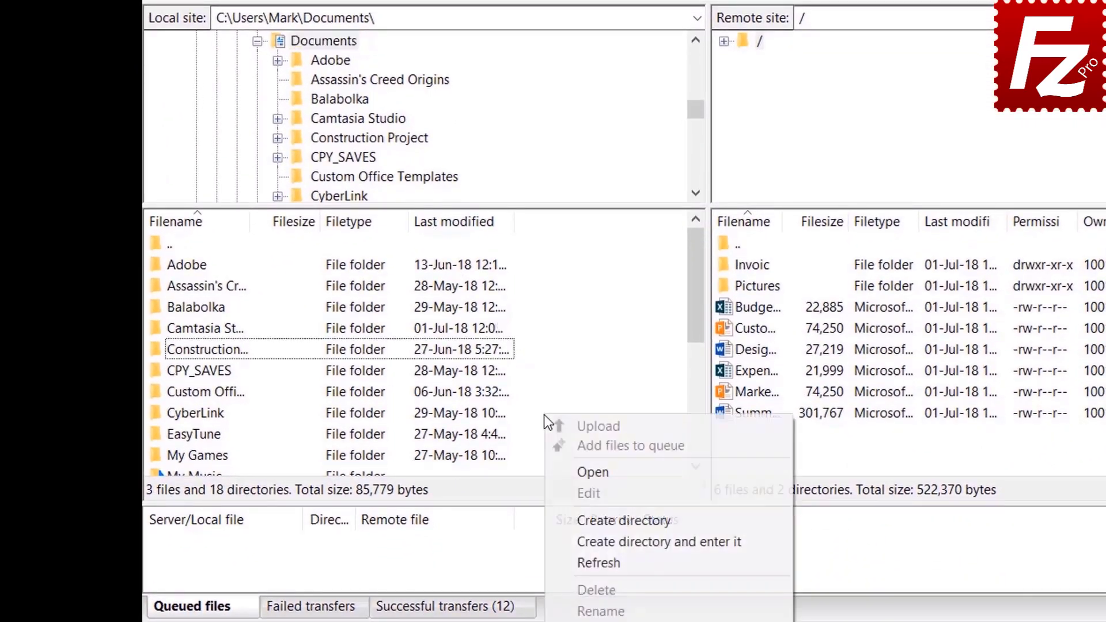
{"action": "left_click", "coordinate": [603, 542]}
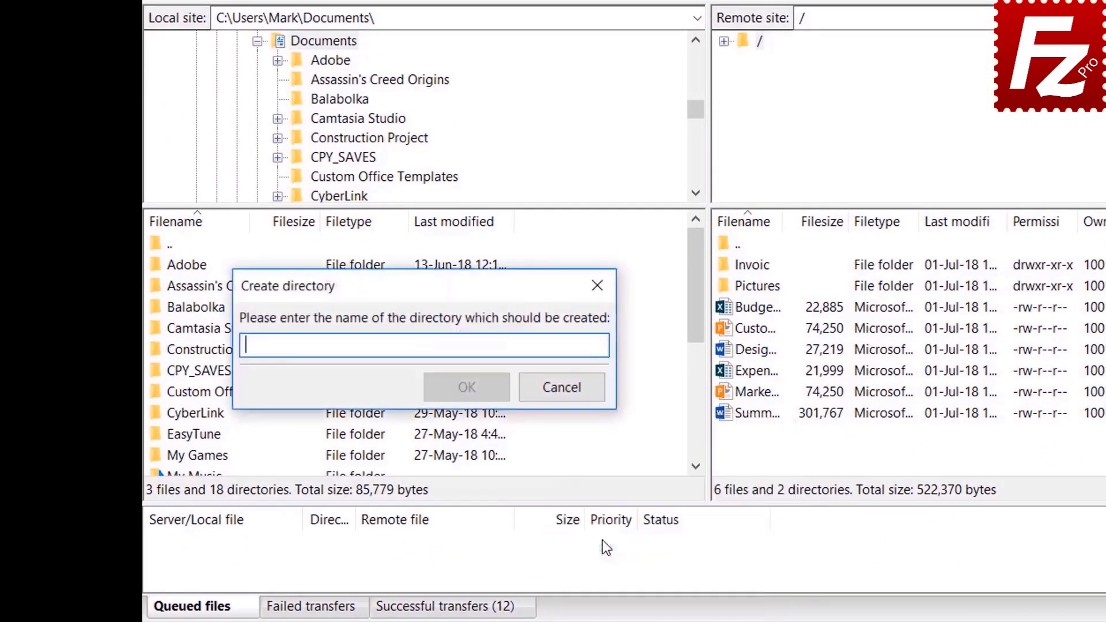
{"action": "type", "text": "Backu"}
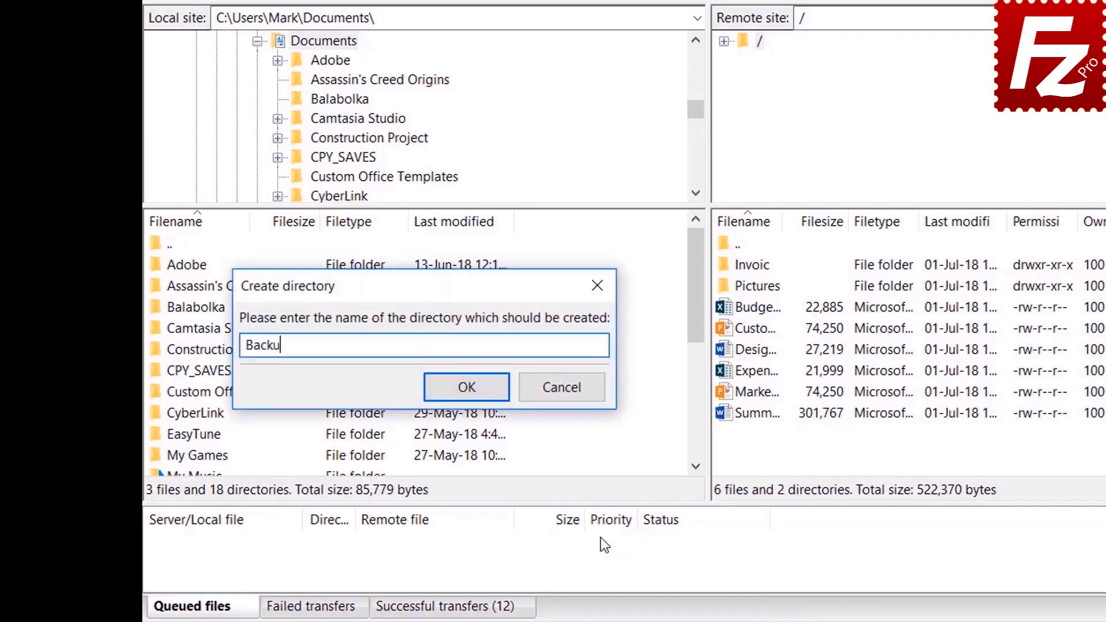
{"action": "type", "text": "p"}
{"action": "key", "text": "Return"}
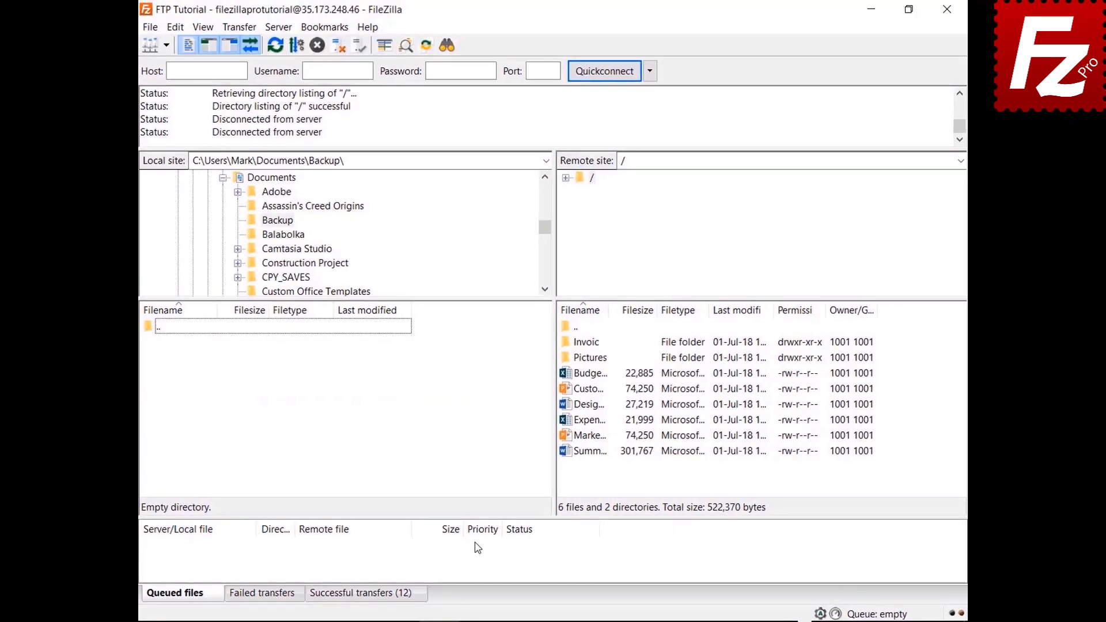
Step: Download Budget.xlsx, then the Customer, Design, Expense and Marketing files into Backup
{"action": "double_click", "coordinate": [599, 375]}
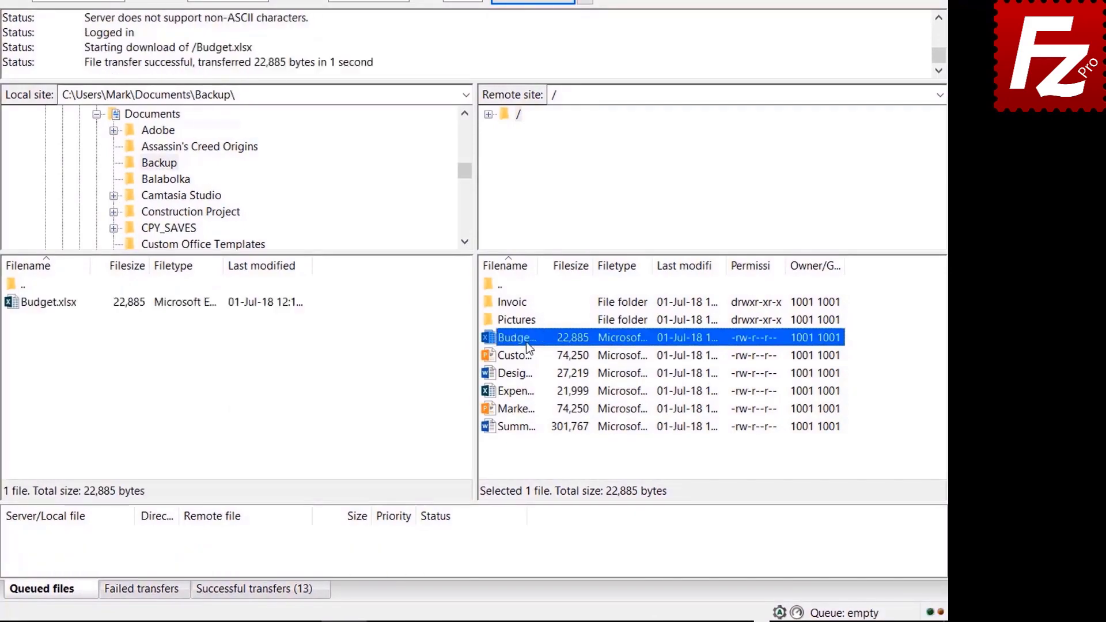
{"action": "left_click", "coordinate": [527, 355]}
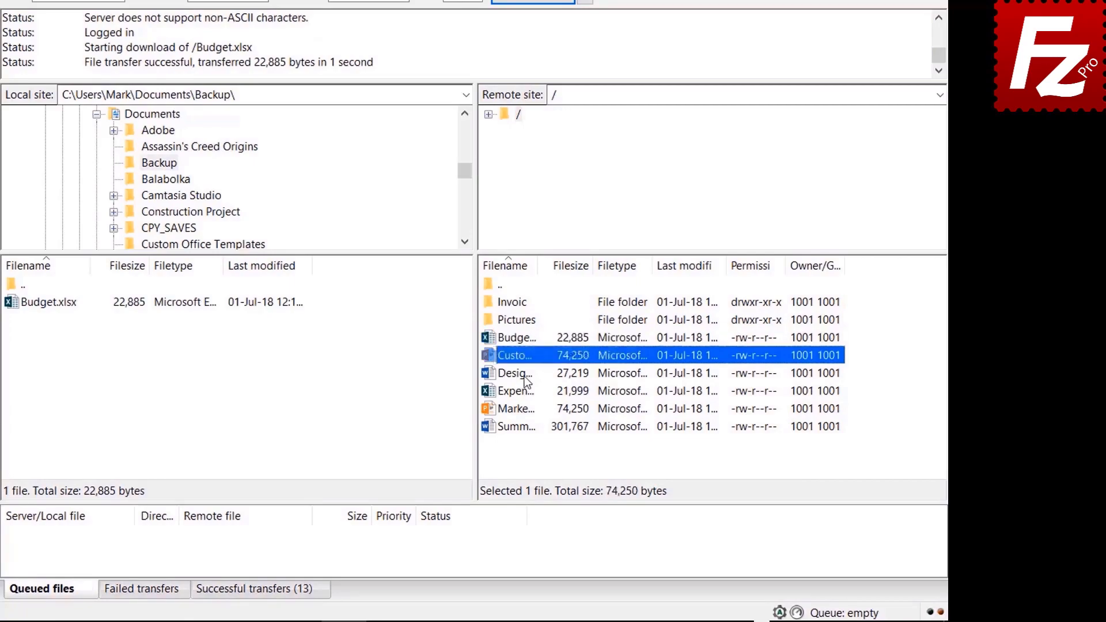
{"action": "left_click", "coordinate": [525, 375], "text": "shift"}
{"action": "left_click", "coordinate": [527, 392], "text": "shift"}
{"action": "left_click", "coordinate": [527, 407], "text": "shift"}
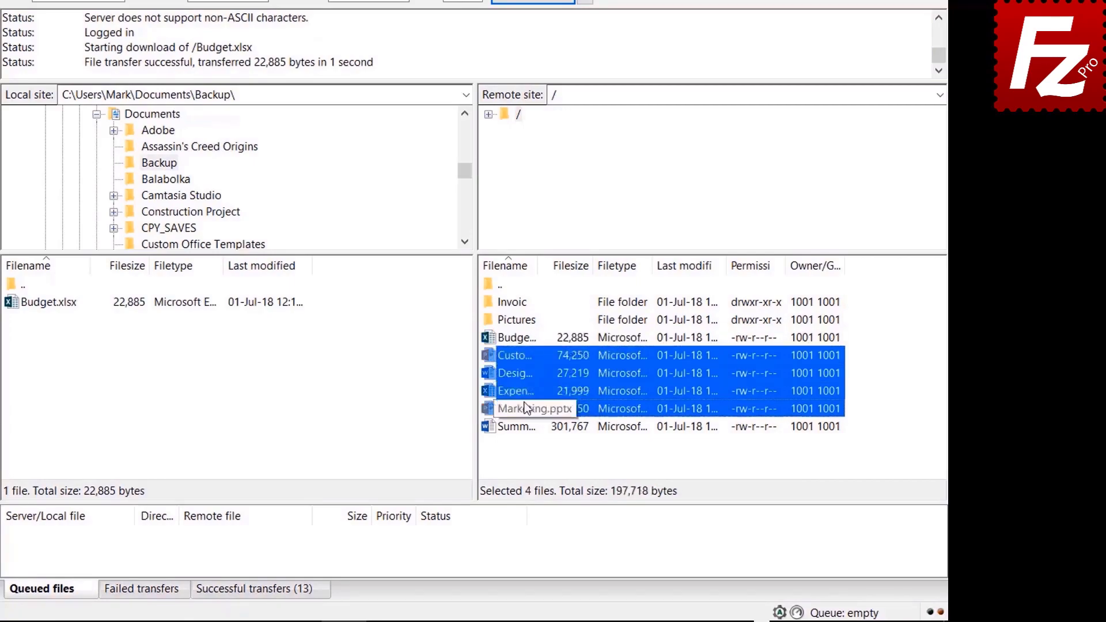
{"action": "right_click", "coordinate": [523, 403]}
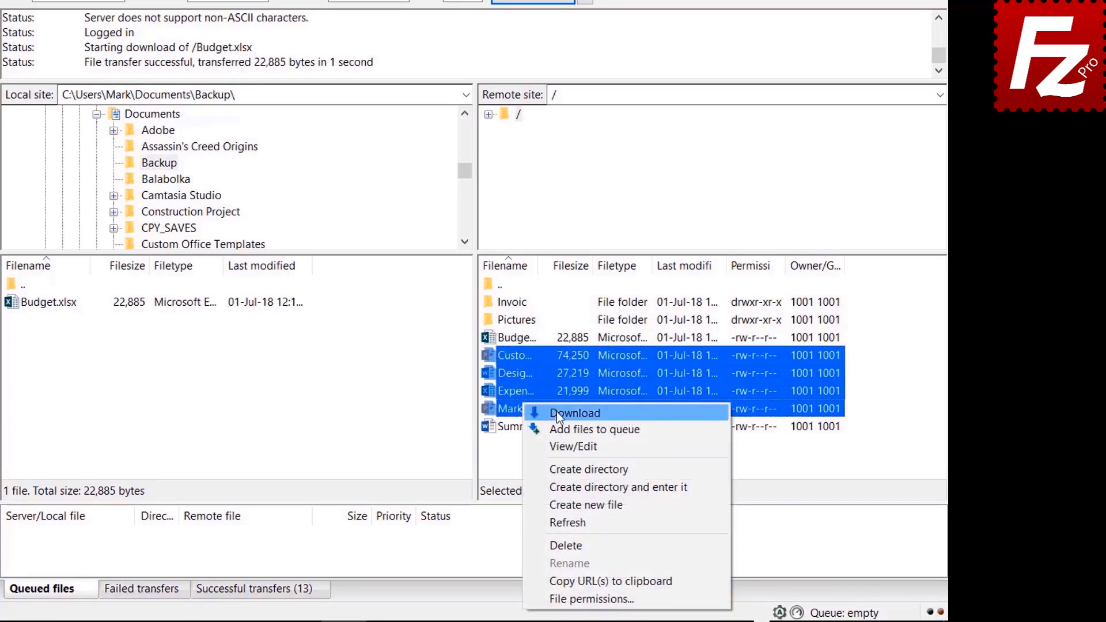
{"action": "left_click", "coordinate": [556, 412]}
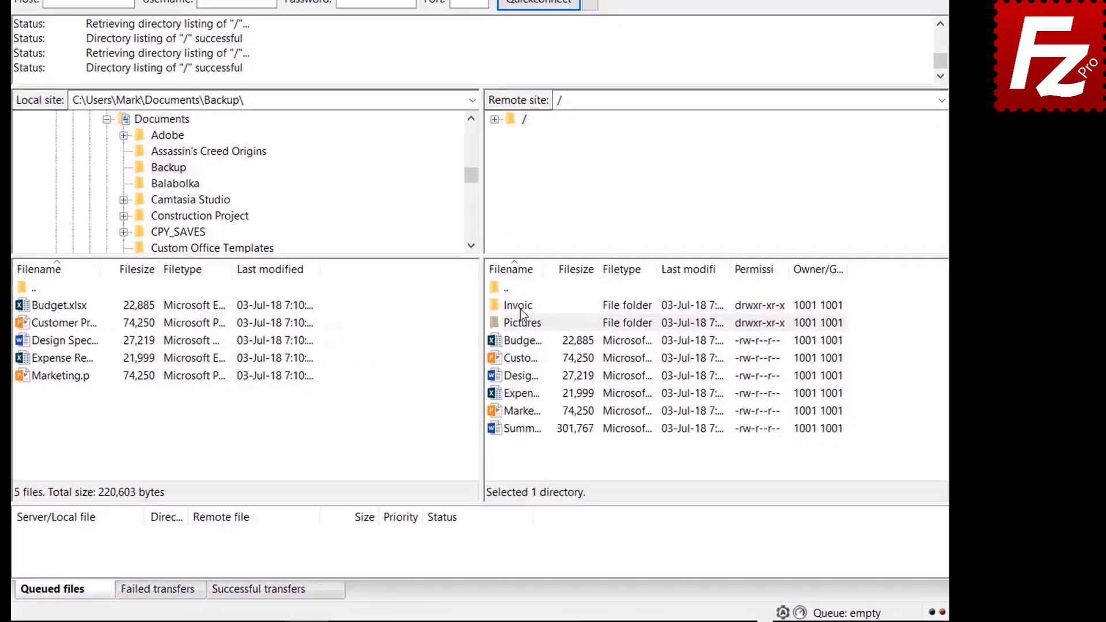
Step: Add the remote Invoices and Pictures folders and the Summary file to the queue, then process the queue
{"action": "right_click", "coordinate": [582, 342]}
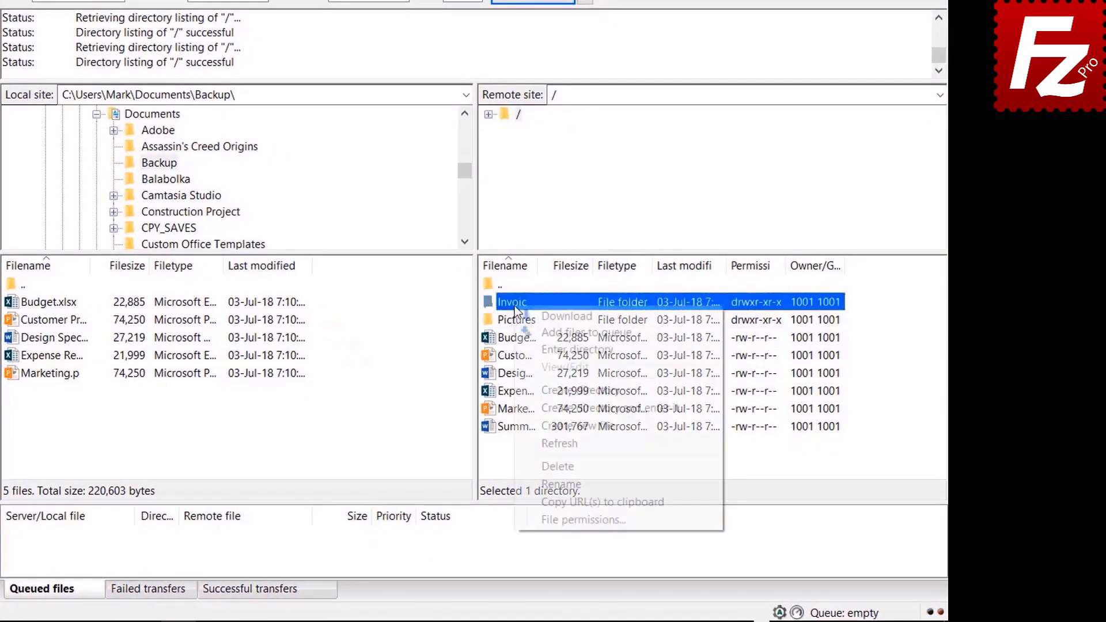
{"action": "left_click", "coordinate": [534, 333]}
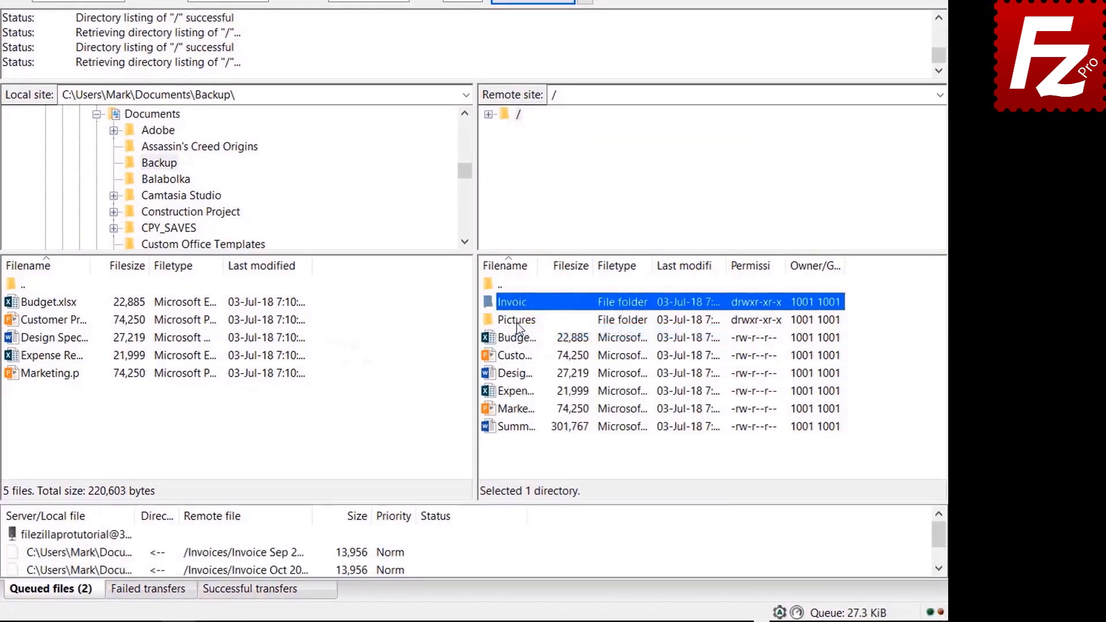
{"action": "right_click", "coordinate": [518, 326]}
{"action": "left_click", "coordinate": [541, 348]}
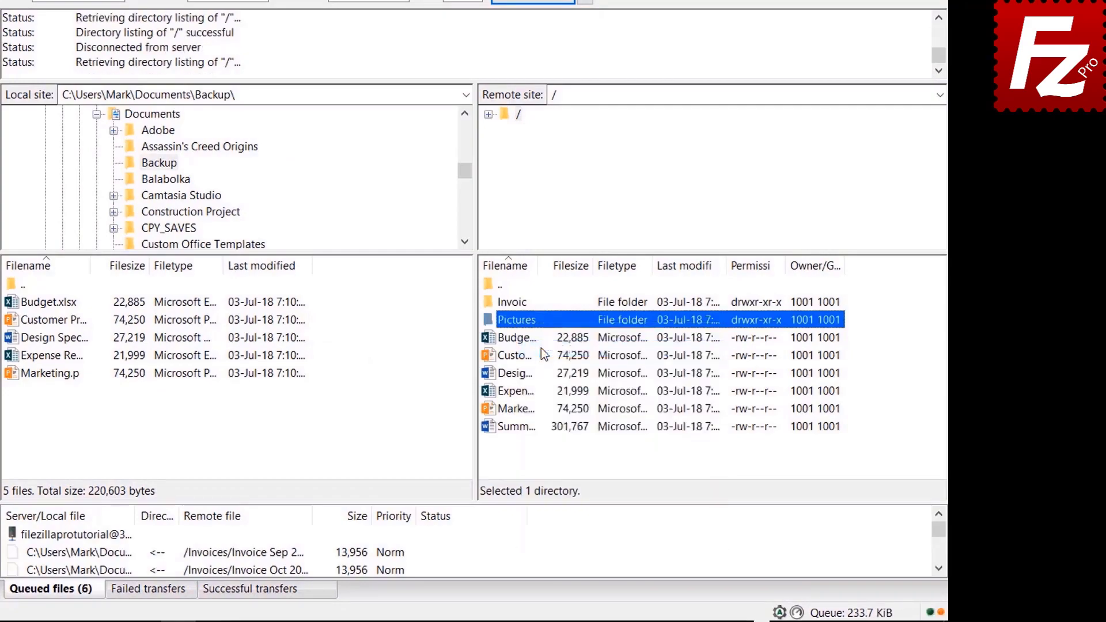
{"action": "left_click", "coordinate": [517, 427]}
{"action": "right_click", "coordinate": [521, 428]}
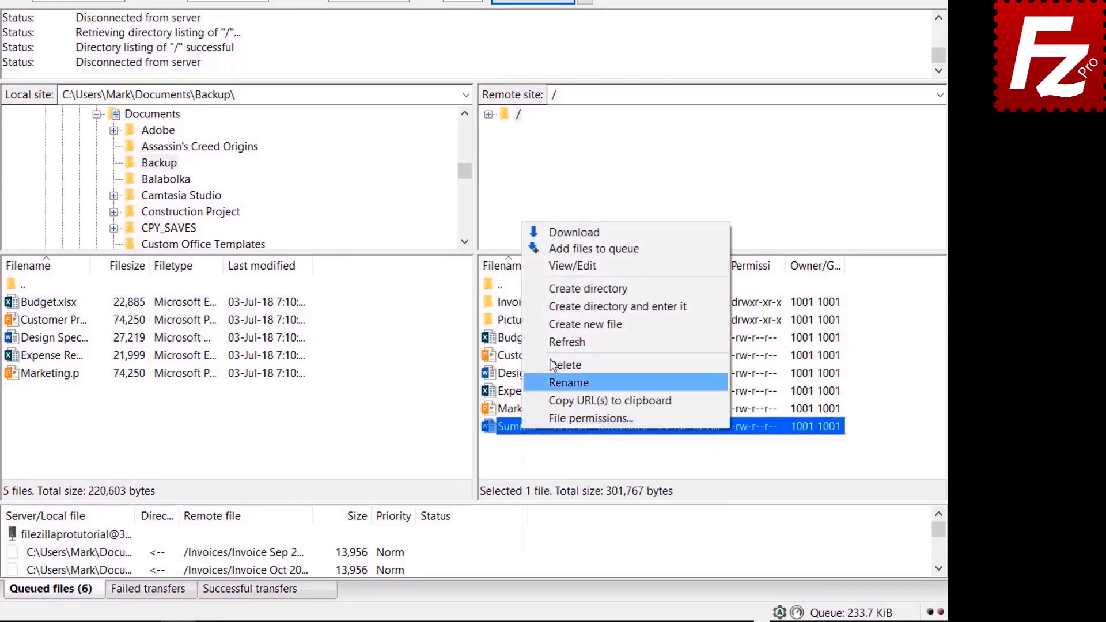
{"action": "left_click", "coordinate": [558, 250]}
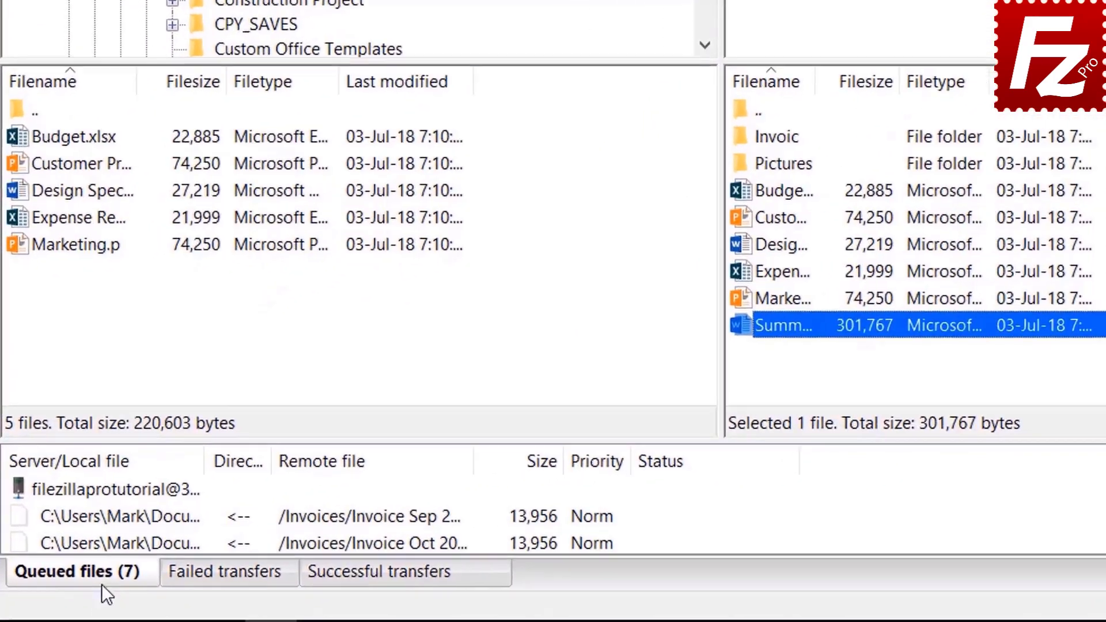
{"action": "right_click", "coordinate": [98, 487]}
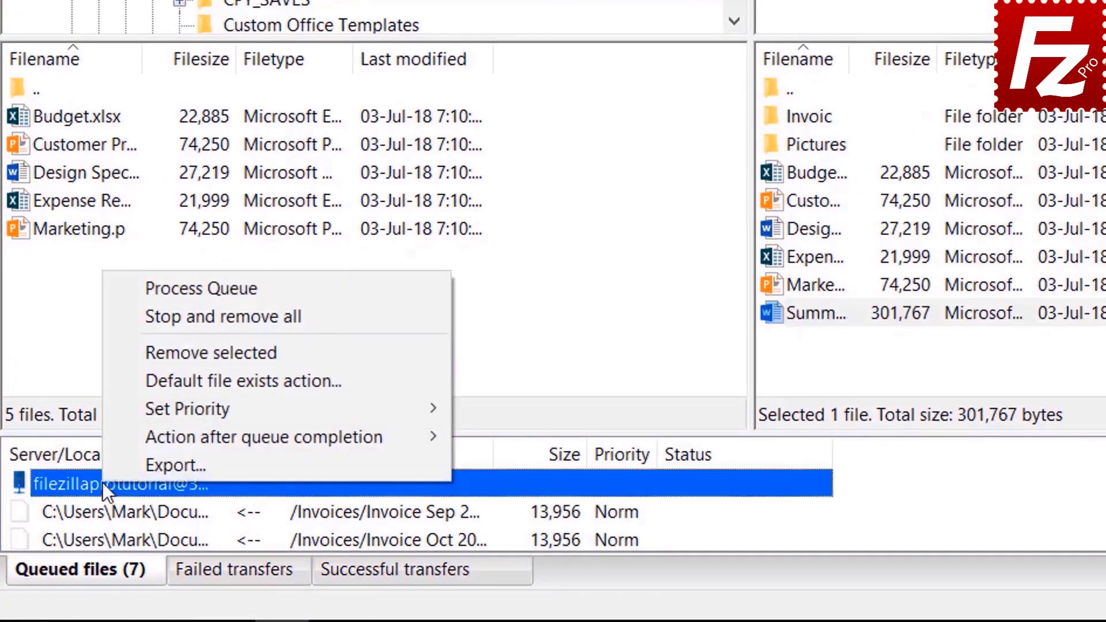
{"action": "left_click", "coordinate": [159, 289]}
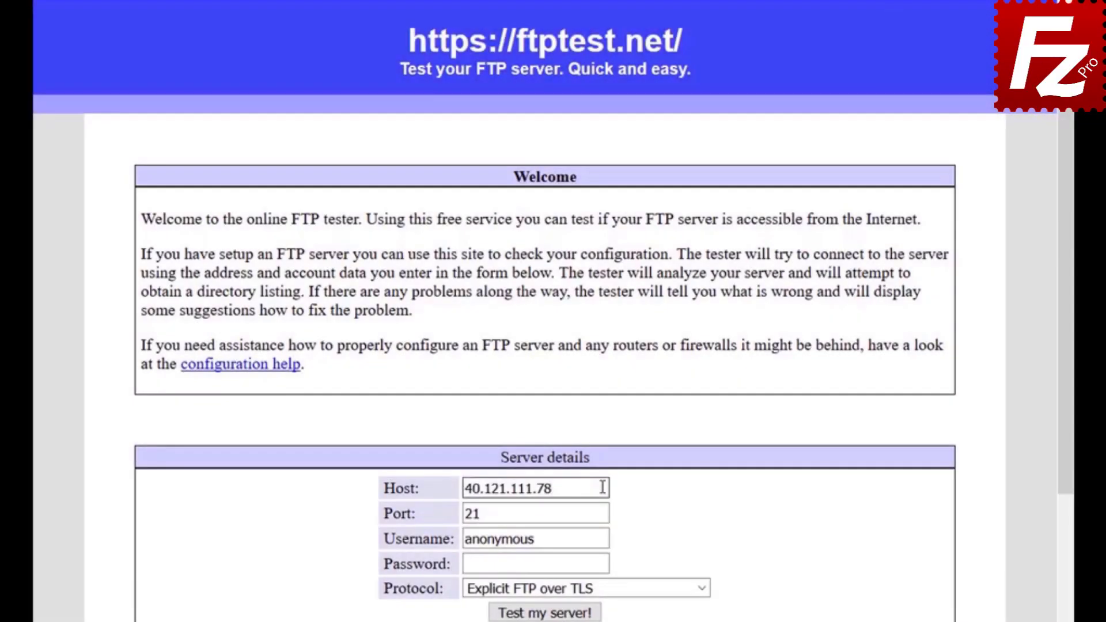
Step: Replace the anonymous username with the FTP account's username and enter the account password
{"action": "left_click", "coordinate": [605, 538]}
{"action": "key", "text": "BackSpace"}
{"action": "key", "text": "BackSpace"}
{"action": "key", "text": "BackSpace"}
{"action": "key", "text": "BackSpace"}
{"action": "key", "text": "BackSpace"}
{"action": "key", "text": "BackSpace"}
{"action": "key", "text": "BackSpace"}
{"action": "key", "text": "BackSpace"}
{"action": "key", "text": "BackSpace"}
{"action": "type", "text": "filezillaprotutorial"}
{"action": "left_click", "coordinate": [604, 566]}
{"action": "type", "text": "•••••••••"}
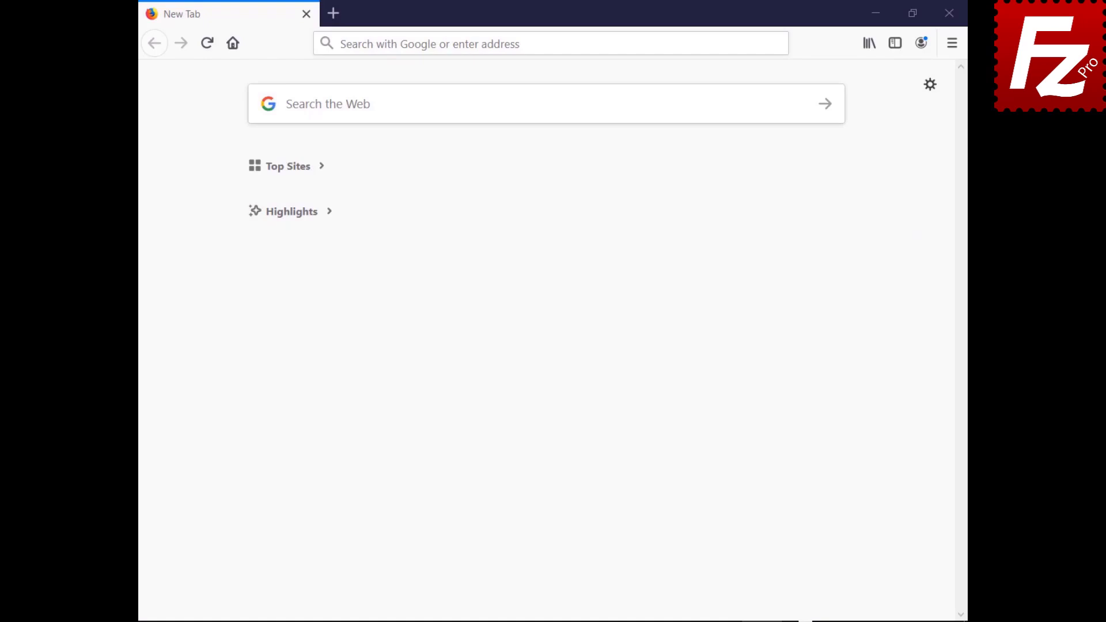
Step: Log in to the HostGator cPanel dashboard with the account username and password
{"action": "type", "text": "https://br622.hostgator.com.br:2083/"}
{"action": "key", "text": "Return"}
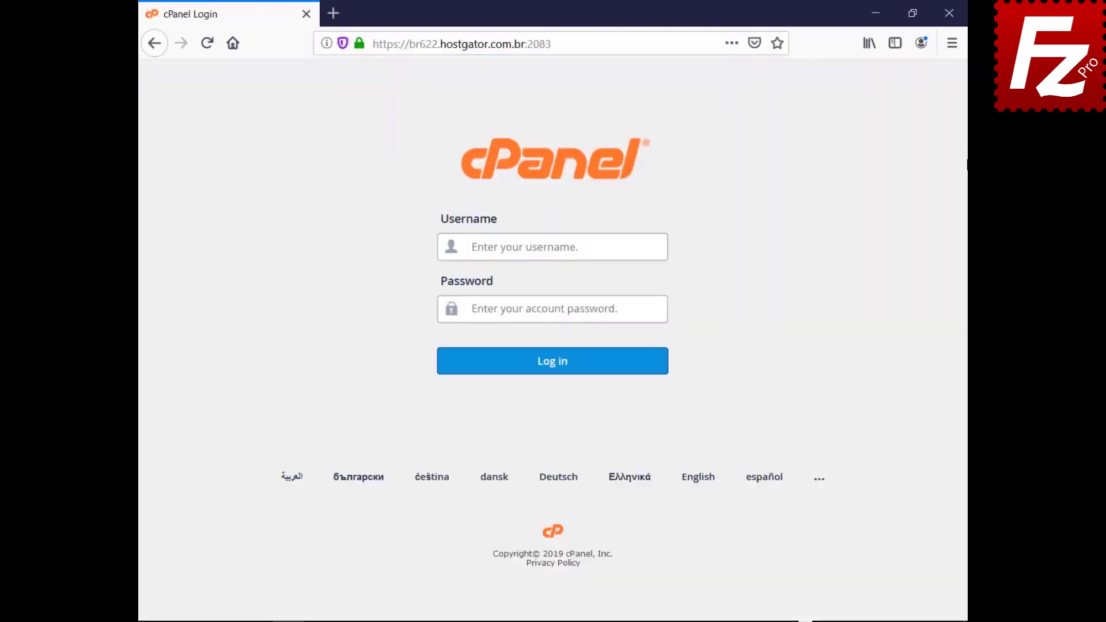
{"action": "type", "text": "ondazult"}
{"action": "key", "text": "Tab"}
{"action": "key", "text": "ctrl+v"}
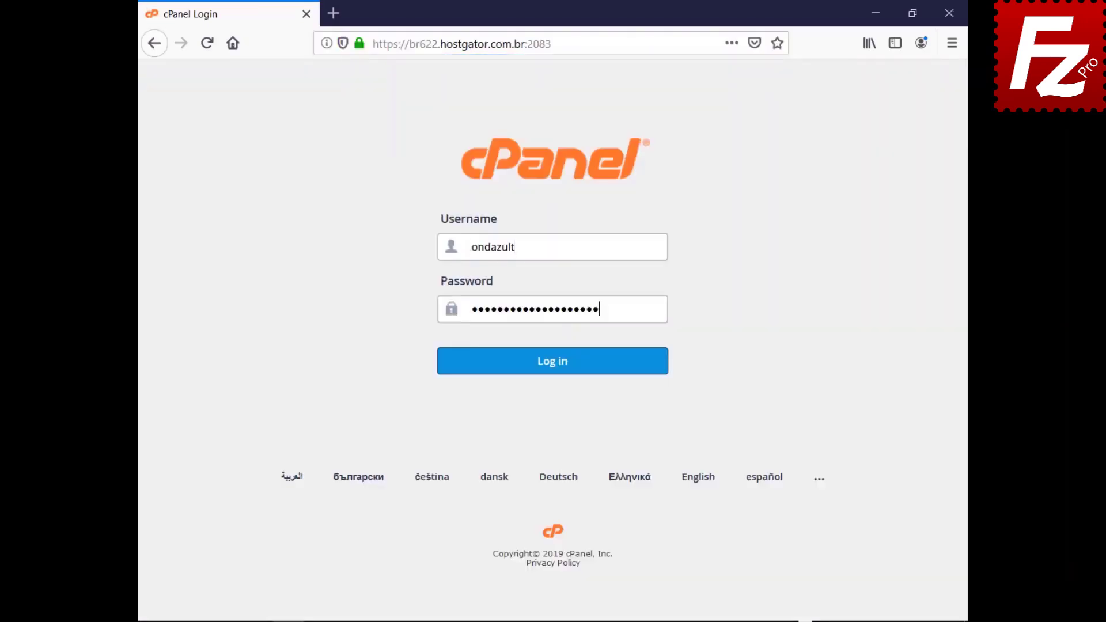
{"action": "left_click", "coordinate": [550, 369]}
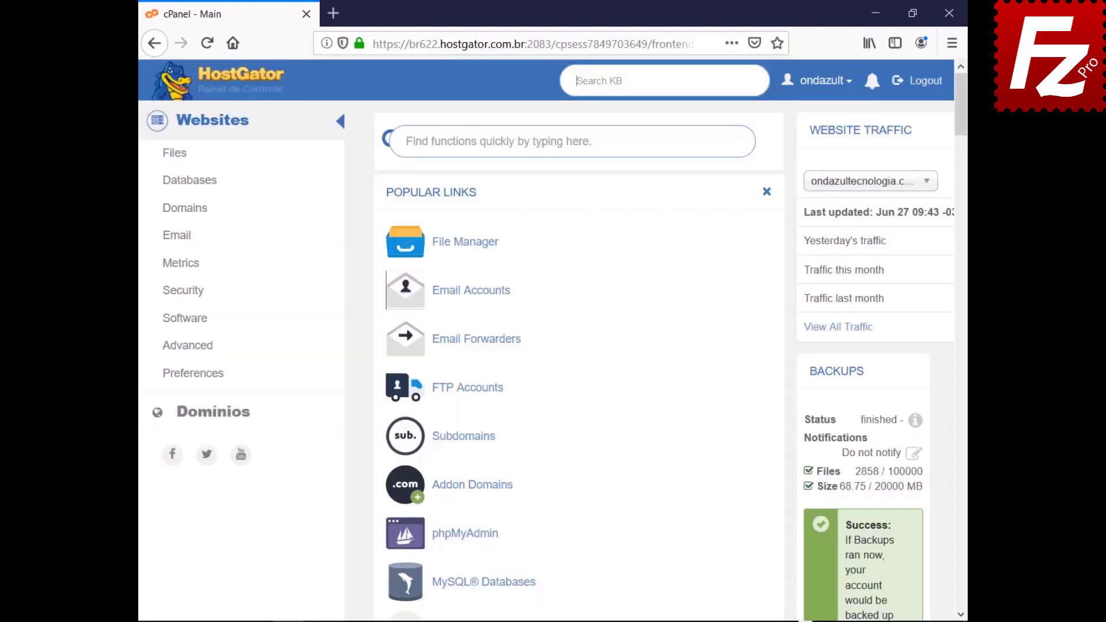
Step: Create an FTP account with login and password rooted at public_html/wordpress, then launch FileZilla Pro
{"action": "left_click", "coordinate": [464, 391]}
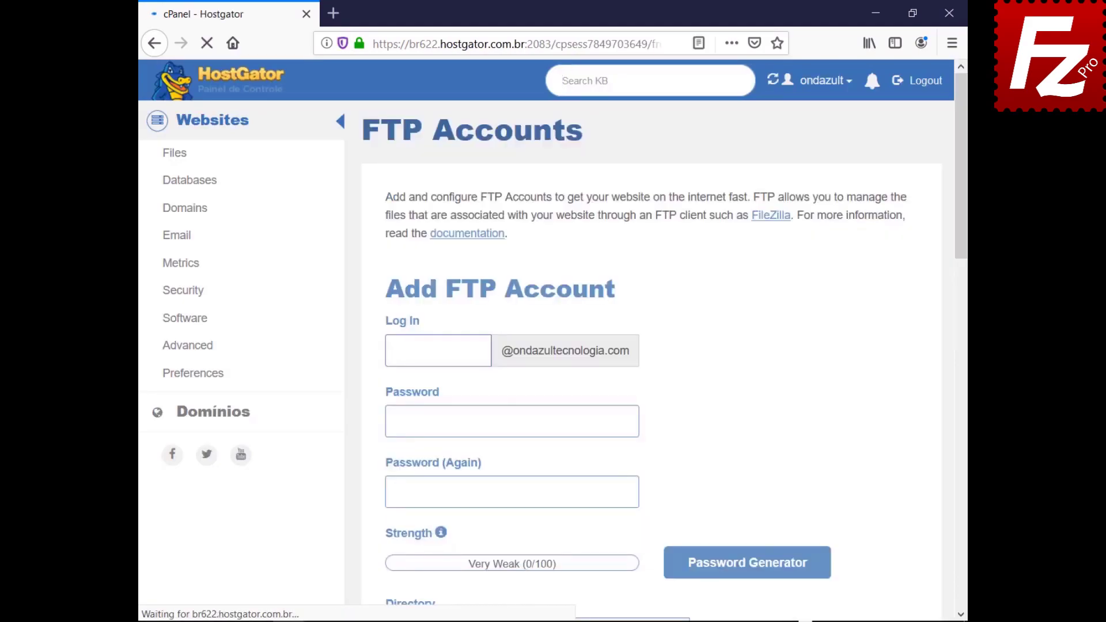
{"action": "key", "text": "ctrl+v"}
{"action": "key", "text": "Tab"}
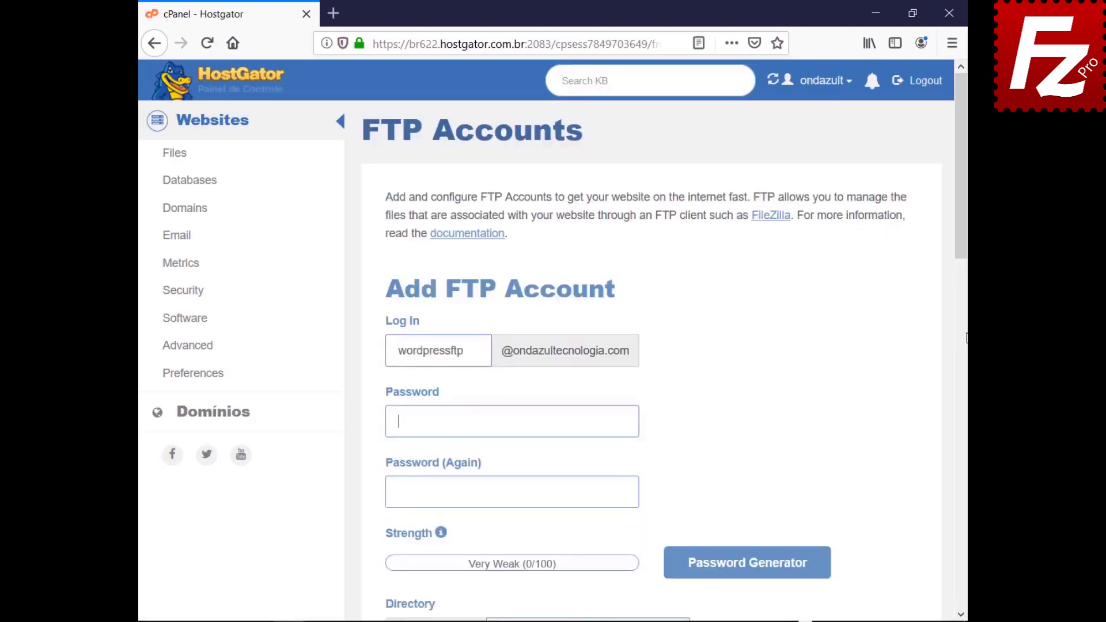
{"action": "key", "text": "ctrl+v"}
{"action": "key", "text": "Tab"}
{"action": "key", "text": "ctrl+v"}
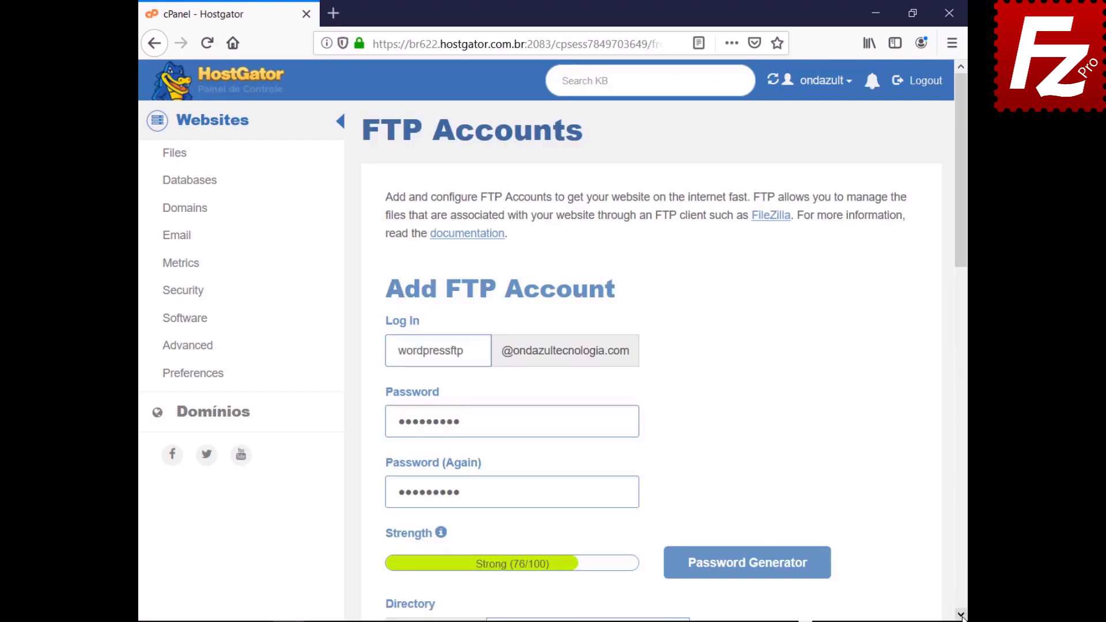
{"action": "scroll", "coordinate": [960, 615], "scroll_direction": "down", "scroll_amount": 7}
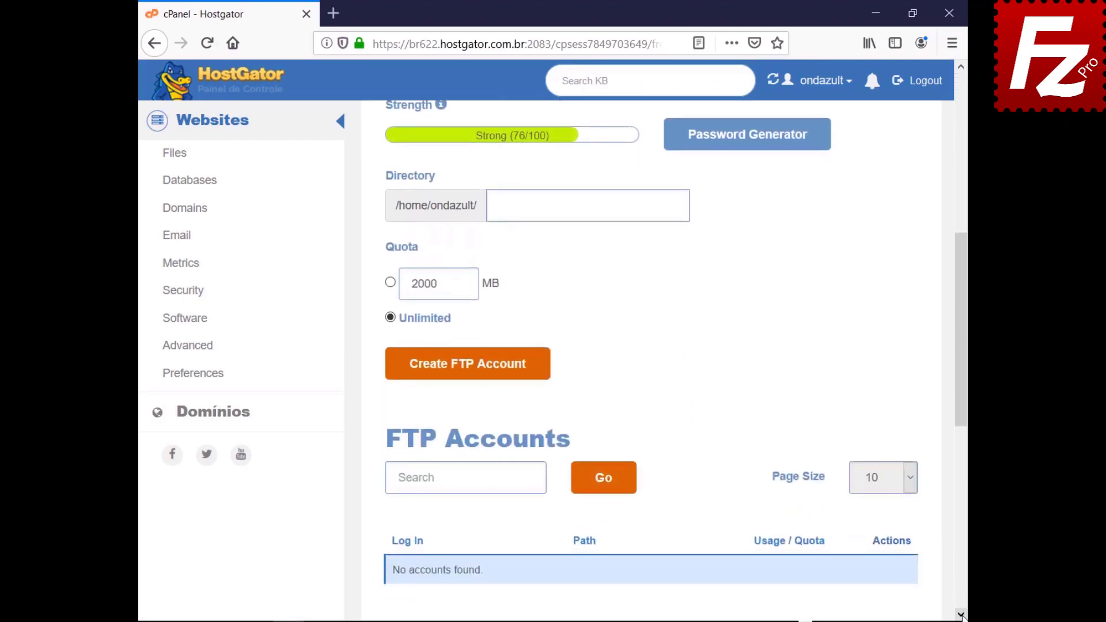
{"action": "type", "text": "public_html/wordpress"}
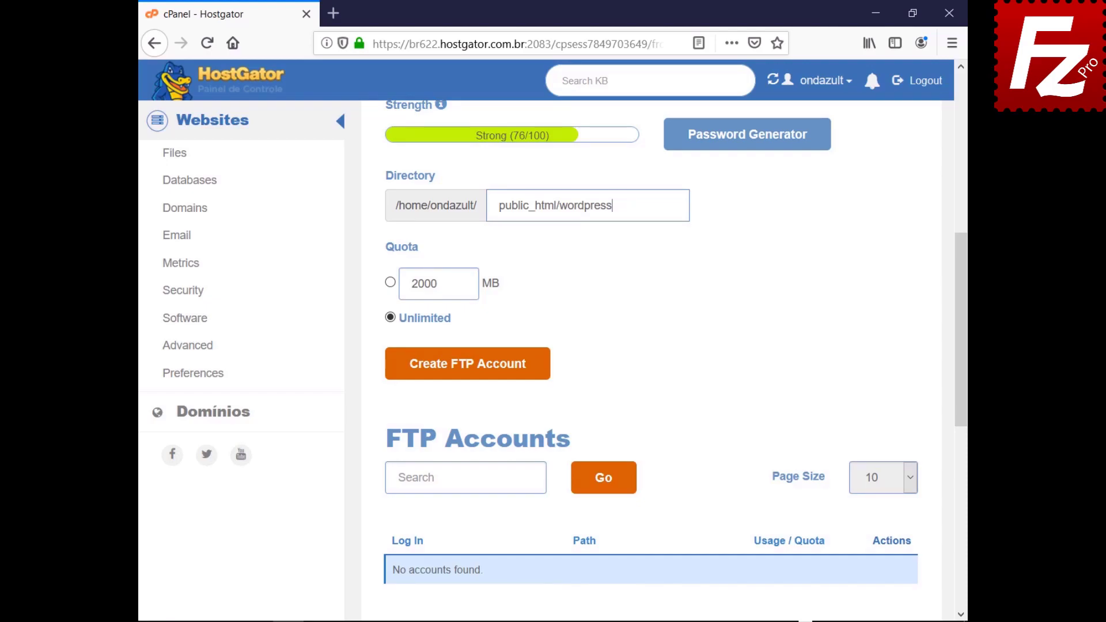
{"action": "left_click", "coordinate": [465, 374]}
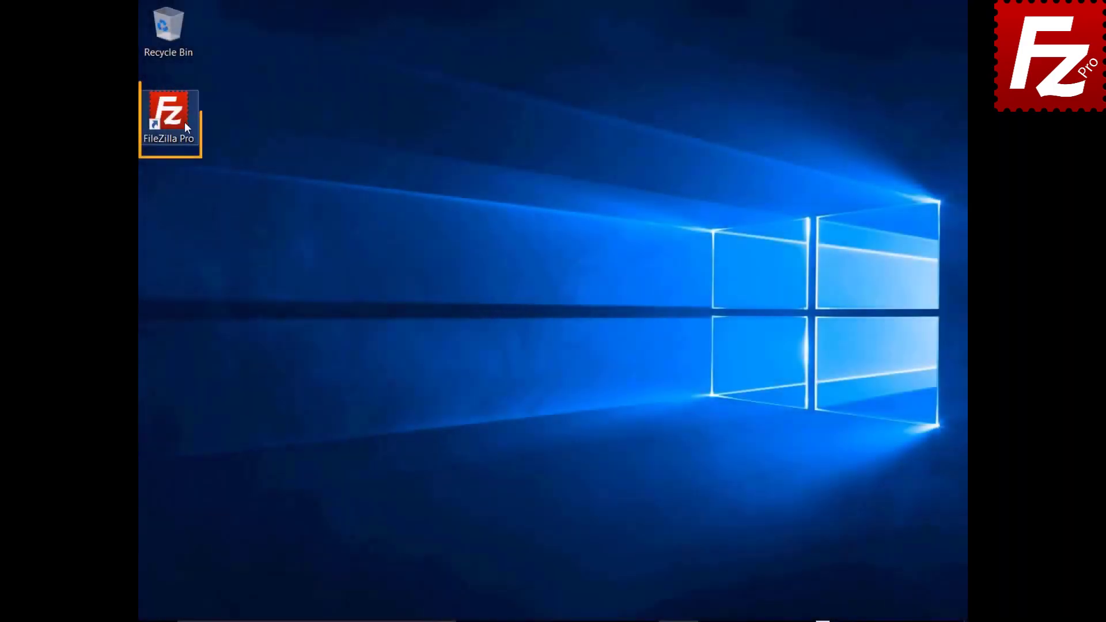
{"action": "double_click", "coordinate": [175, 119]}
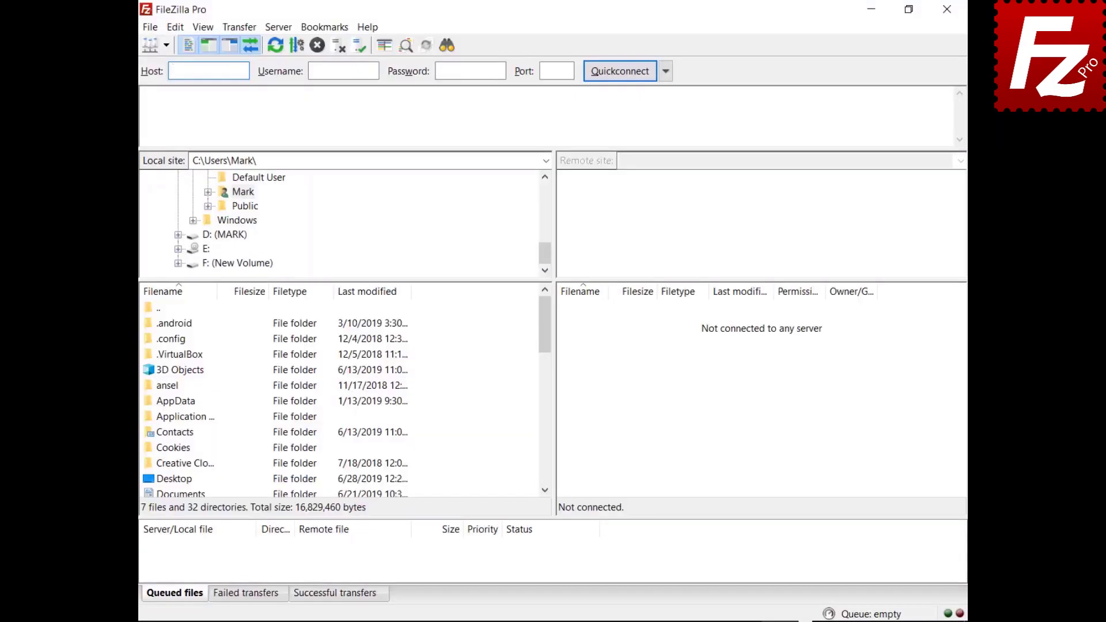
Step: Add a Site Manager site named Wordpress with the FTP host, username and password
{"action": "left_click", "coordinate": [150, 27]}
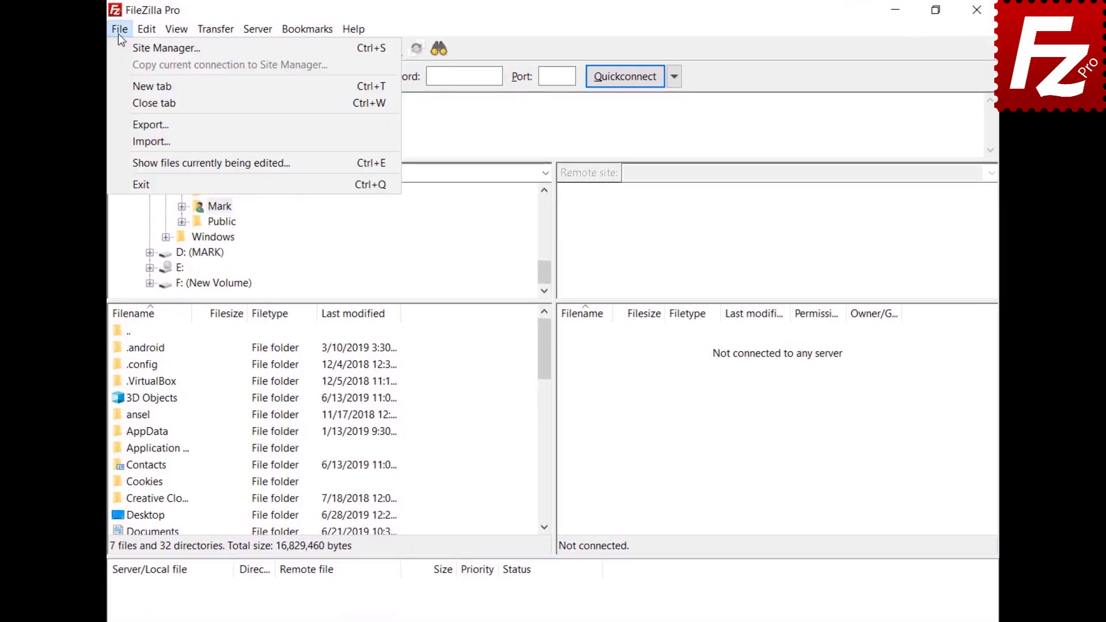
{"action": "left_click", "coordinate": [121, 46]}
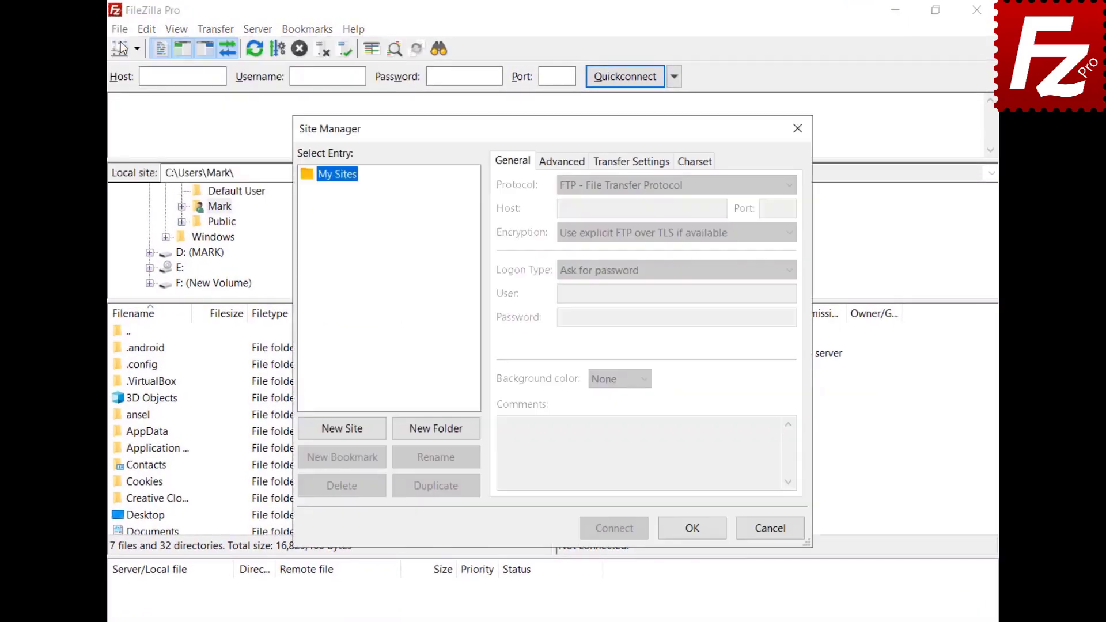
{"action": "left_click", "coordinate": [347, 435]}
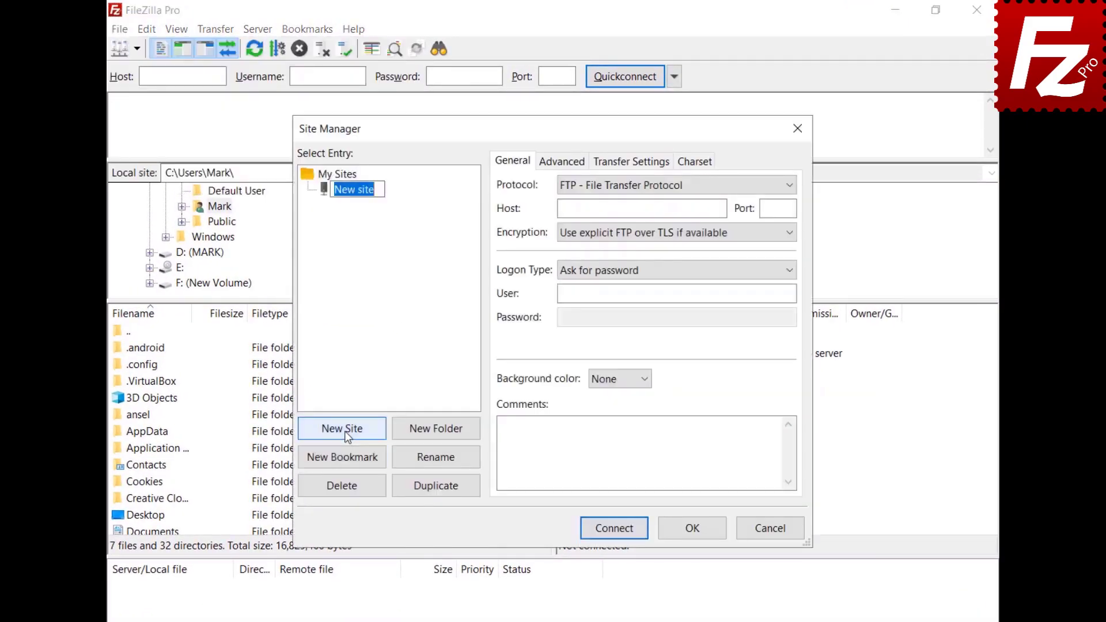
{"action": "type", "text": "Wordpress"}
{"action": "left_click", "coordinate": [641, 208]}
{"action": "type", "text": "ftp.ondazultecnologia.com"}
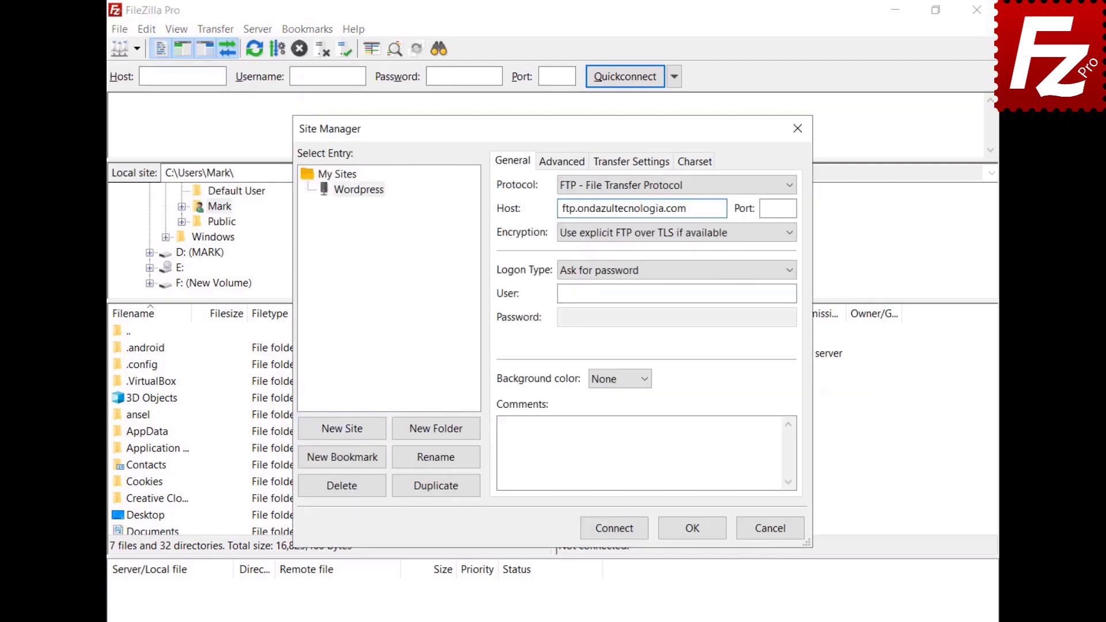
{"action": "key", "text": "ctrl+v"}
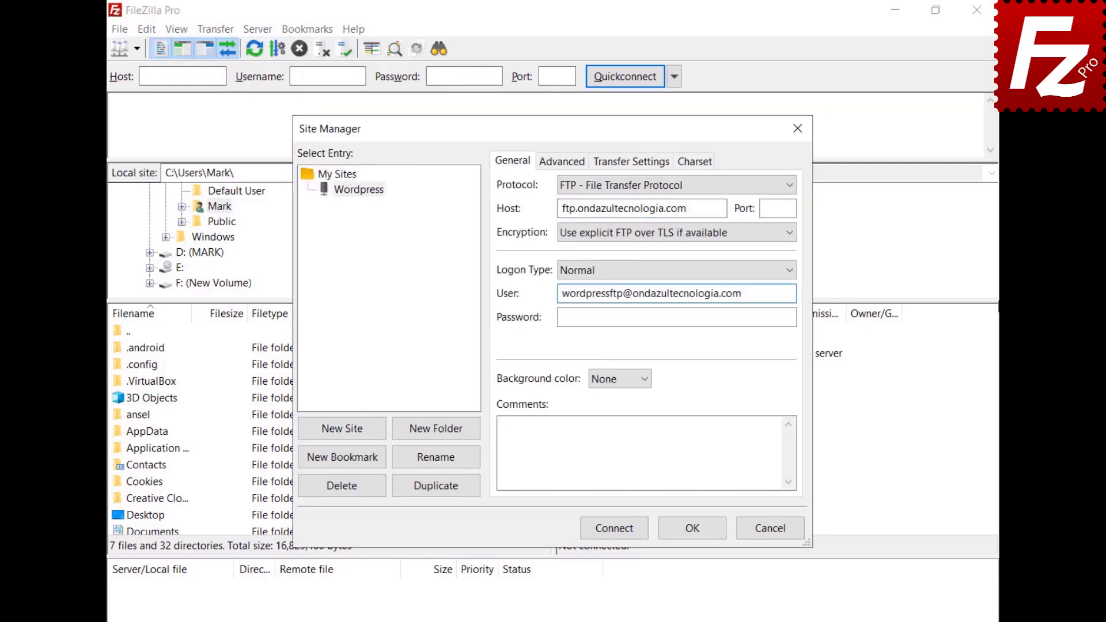
{"action": "key", "text": "Tab"}
{"action": "key", "text": "ctrl+v"}
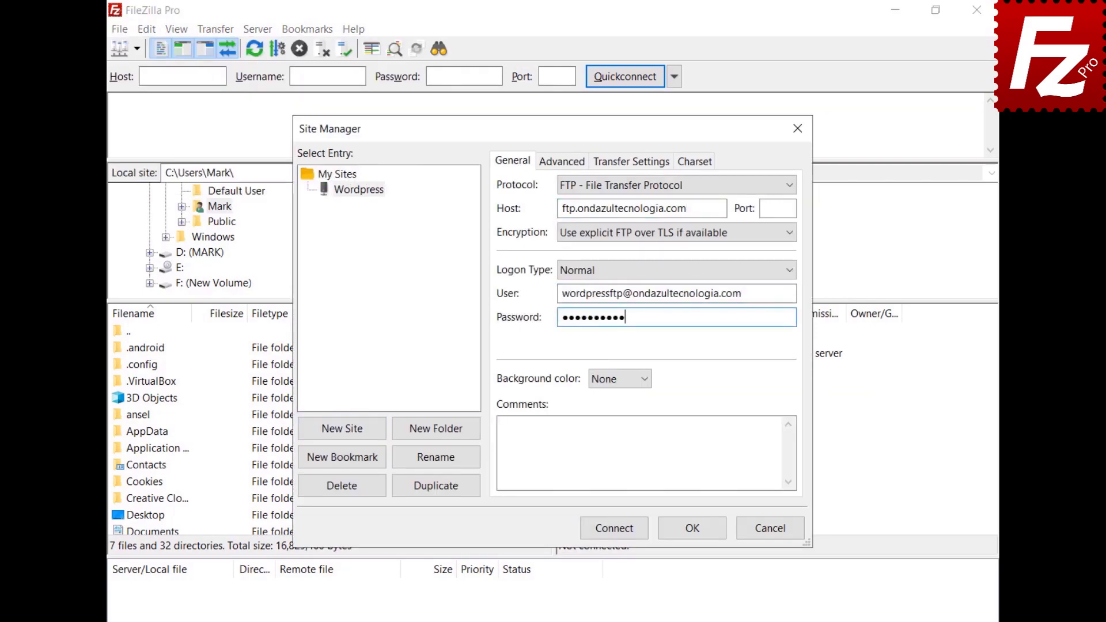
Step: Connect to the Wordpress site, always trusting its certificate
{"action": "left_click", "coordinate": [613, 530]}
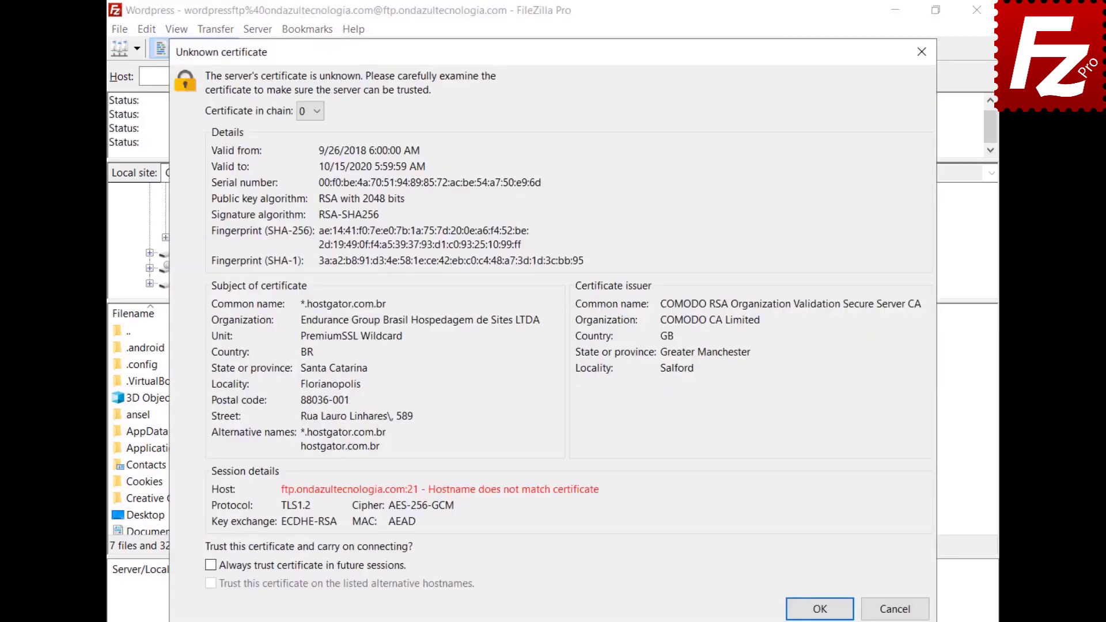
{"action": "left_click", "coordinate": [211, 565]}
{"action": "left_click", "coordinate": [820, 610]}
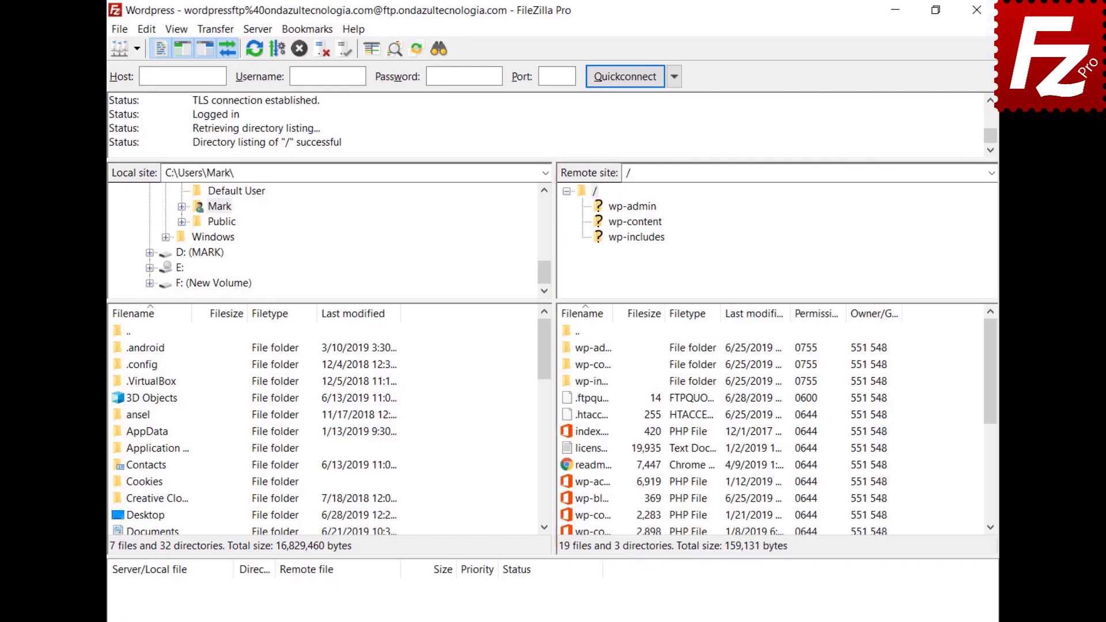
{"action": "right_click", "coordinate": [569, 502]}
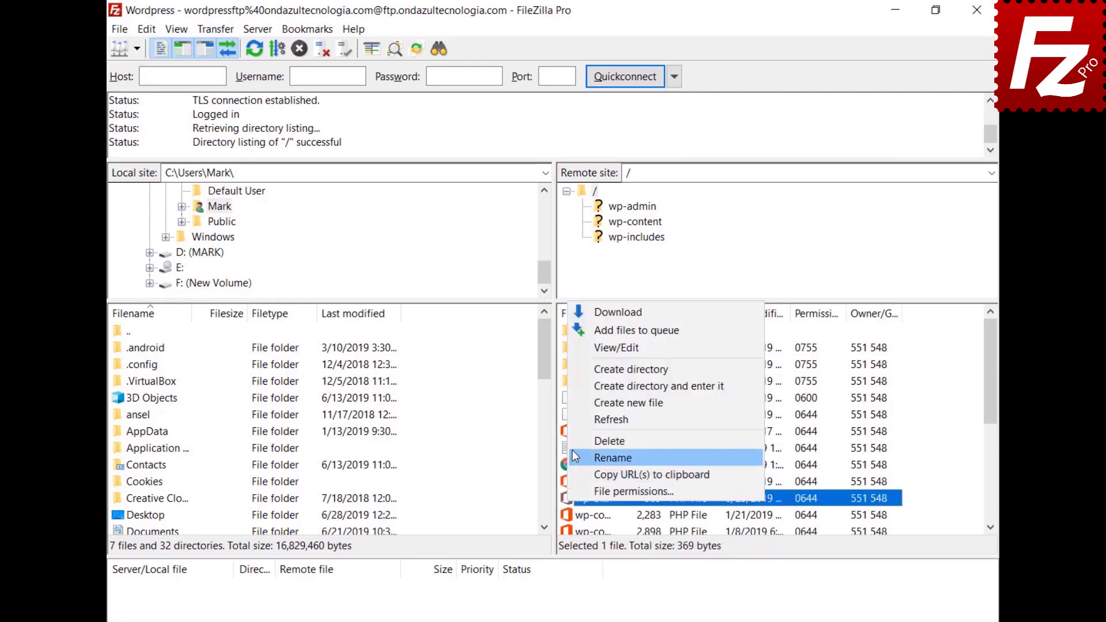
Step: Insert 'Enter a new line here' as the first line of wp-blog-header.php, save, and upload it
{"action": "left_click", "coordinate": [582, 348]}
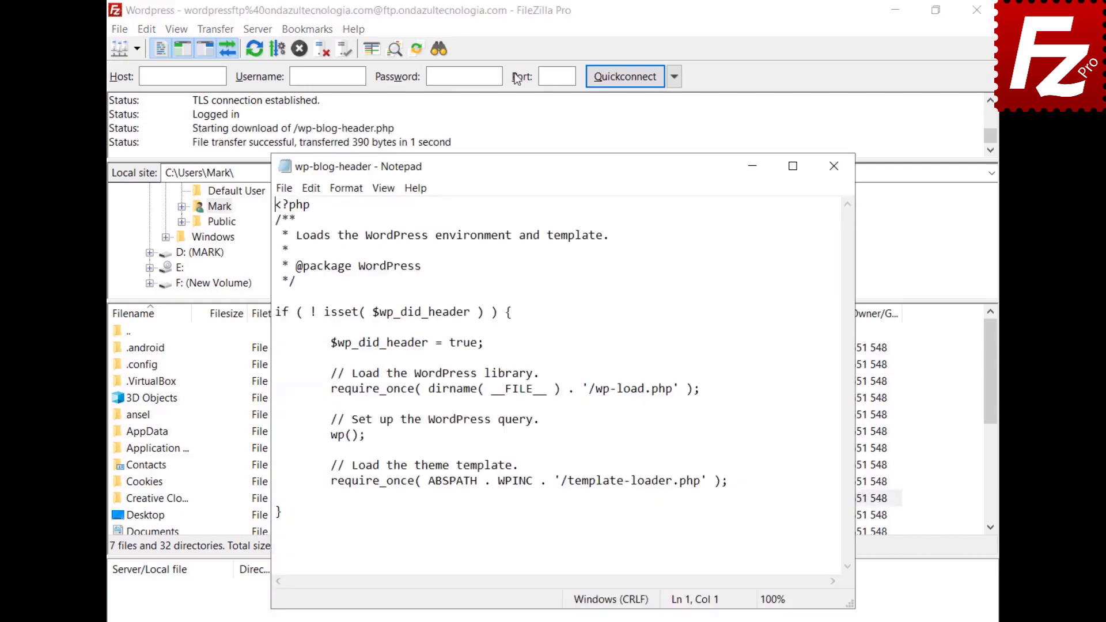
{"action": "key", "text": "Return"}
{"action": "key", "text": "Up"}
{"action": "type", "text": "Enter a new line "}
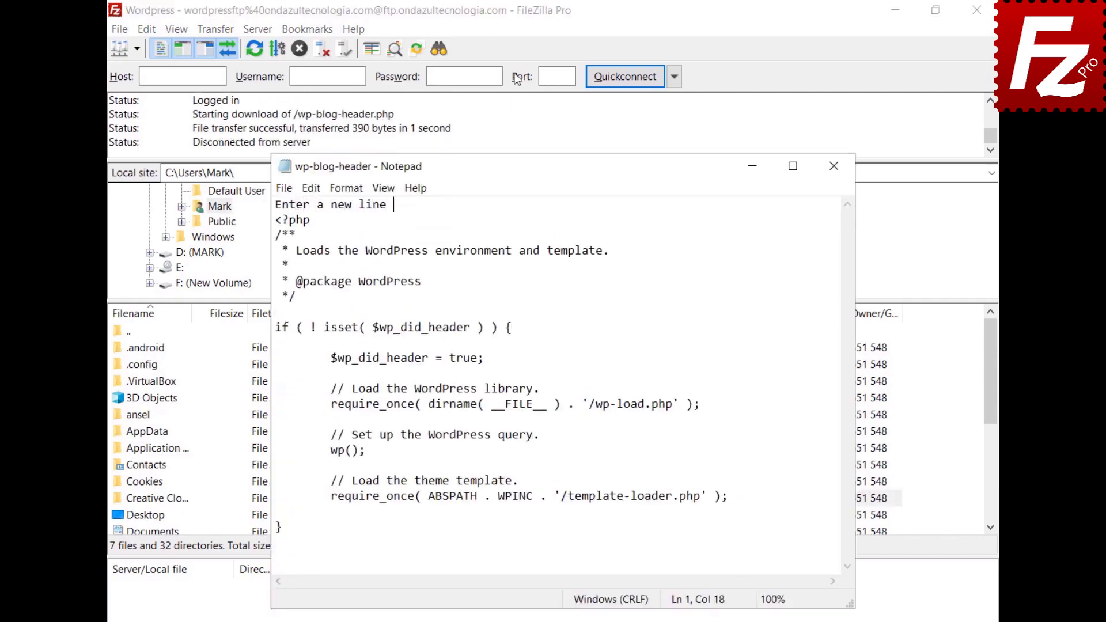
{"action": "type", "text": "here"}
{"action": "left_click", "coordinate": [283, 188]}
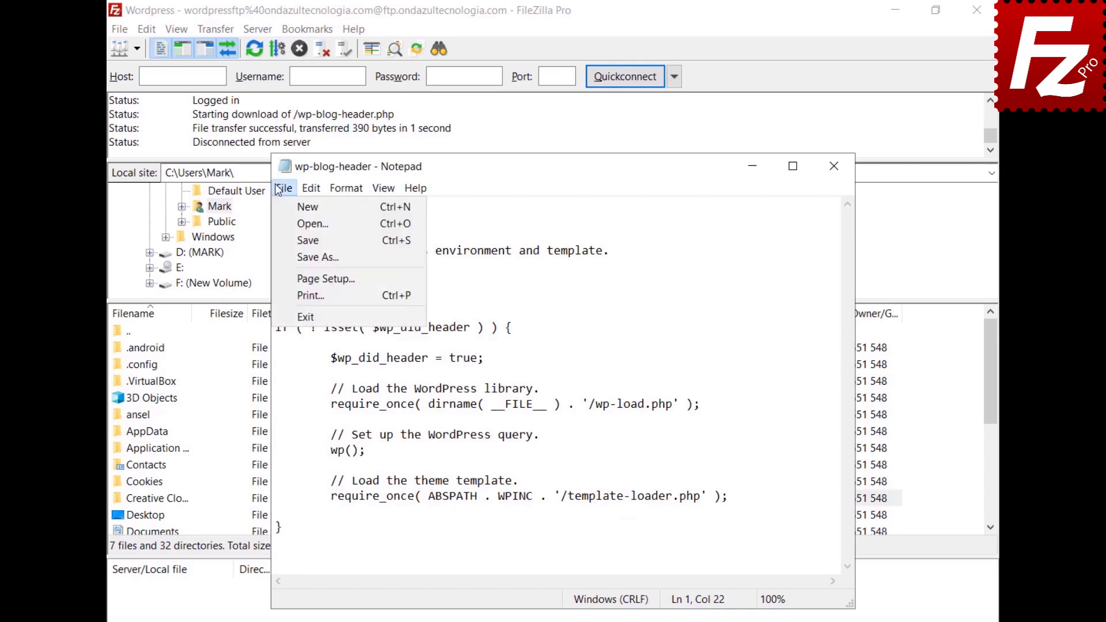
{"action": "left_click", "coordinate": [306, 317]}
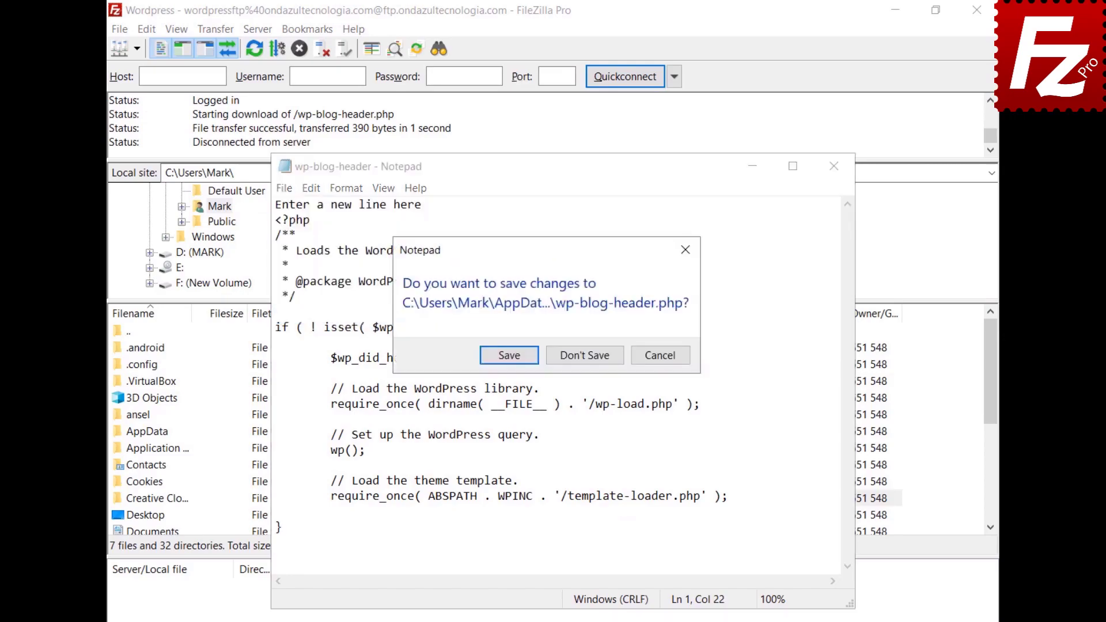
{"action": "left_click", "coordinate": [507, 357]}
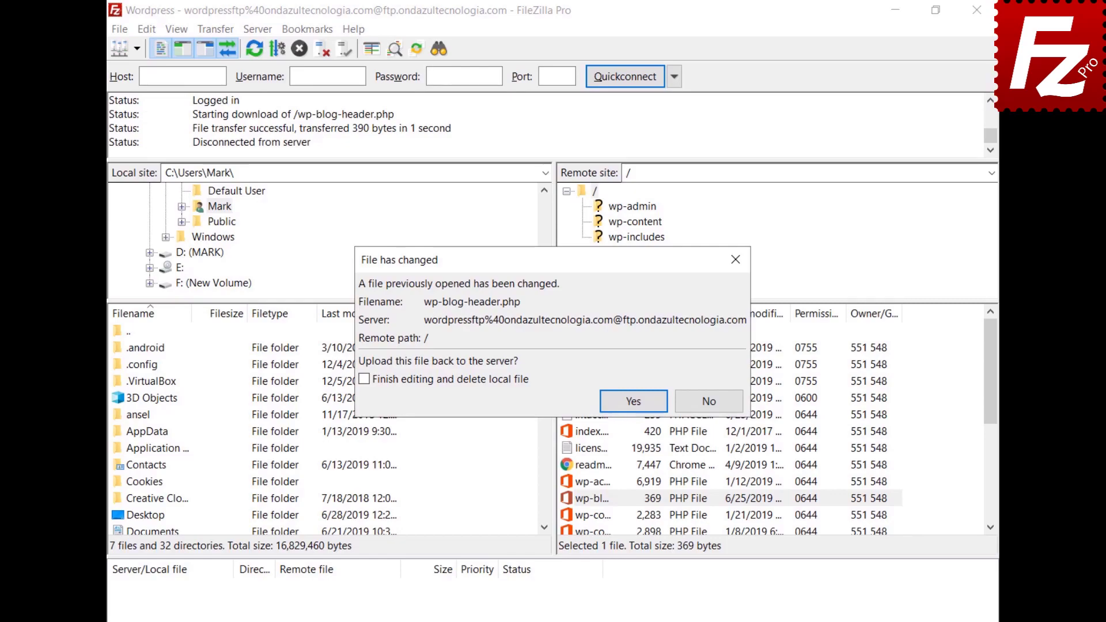
{"action": "left_click", "coordinate": [633, 400]}
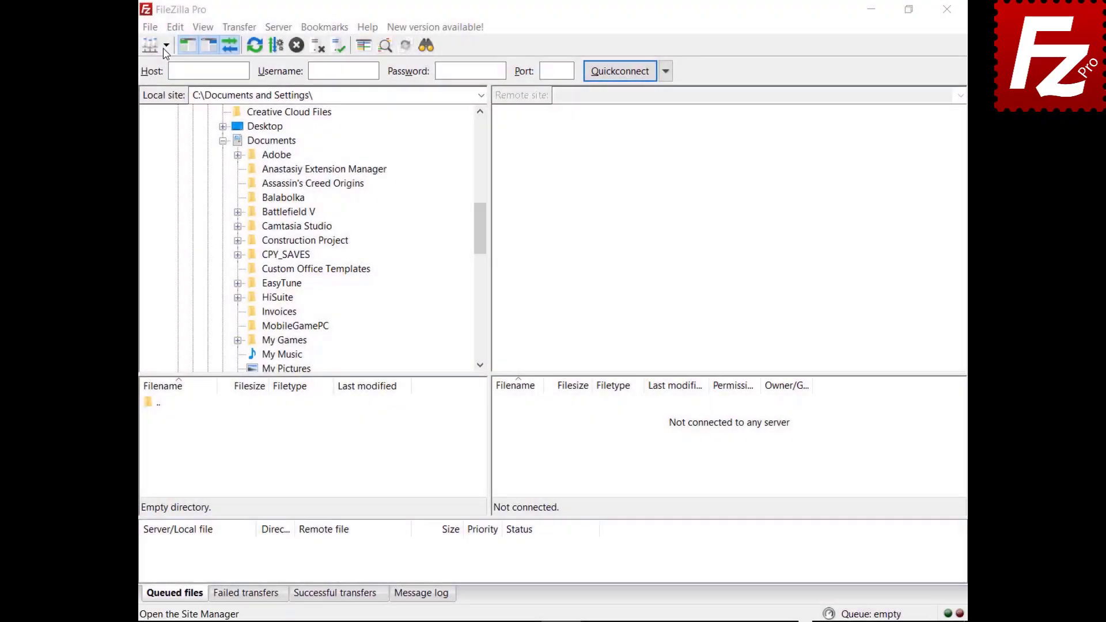
Step: Connect to the FTP site, download Financial.xlsx to Documents, and upload Evaluation to the server root
{"action": "left_click", "coordinate": [166, 46]}
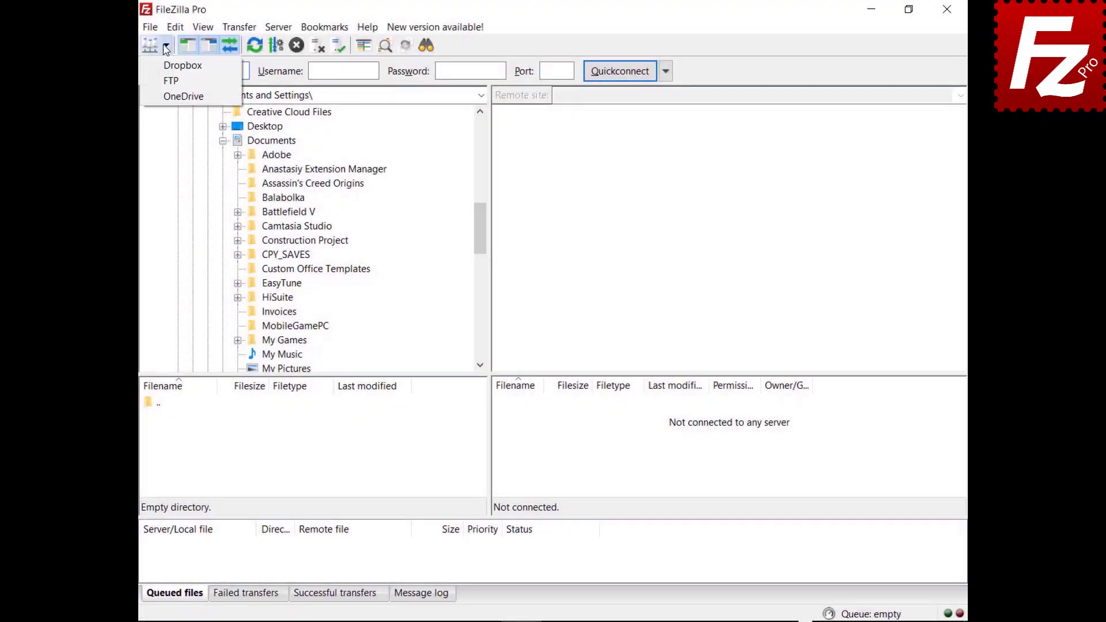
{"action": "left_click", "coordinate": [168, 83]}
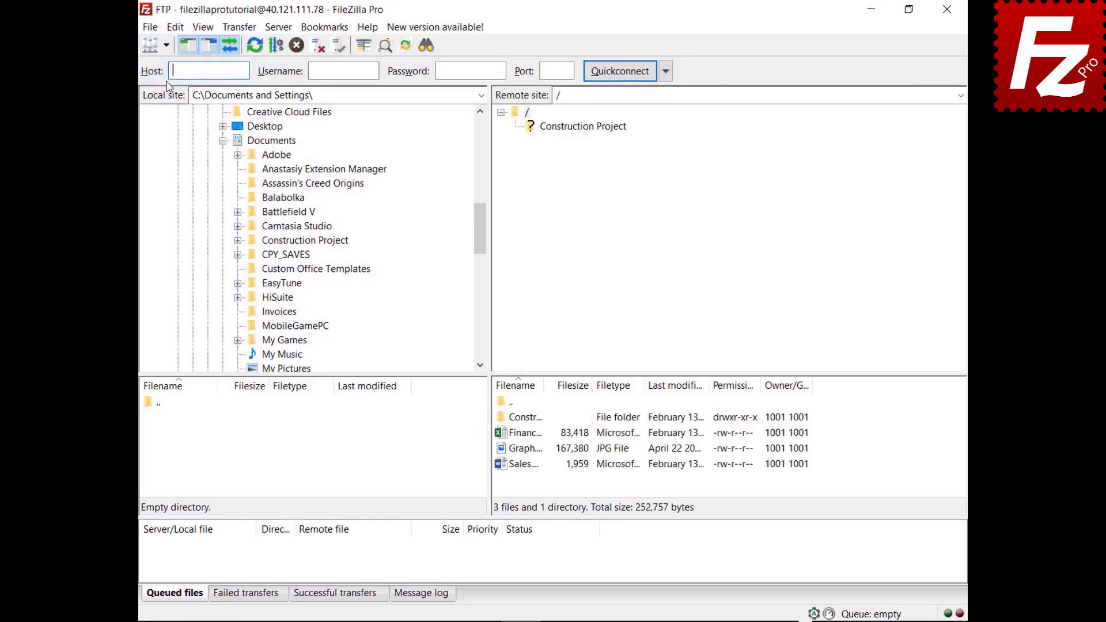
{"action": "left_click", "coordinate": [506, 437]}
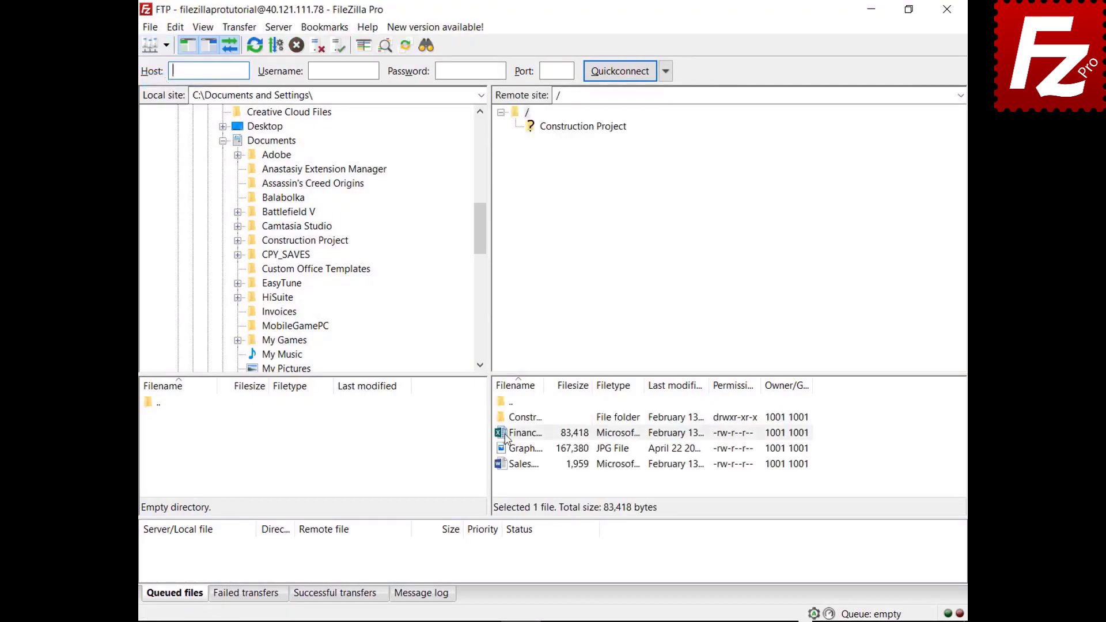
{"action": "left_click_drag", "start_coordinate": [505, 437], "coordinate": [309, 144]}
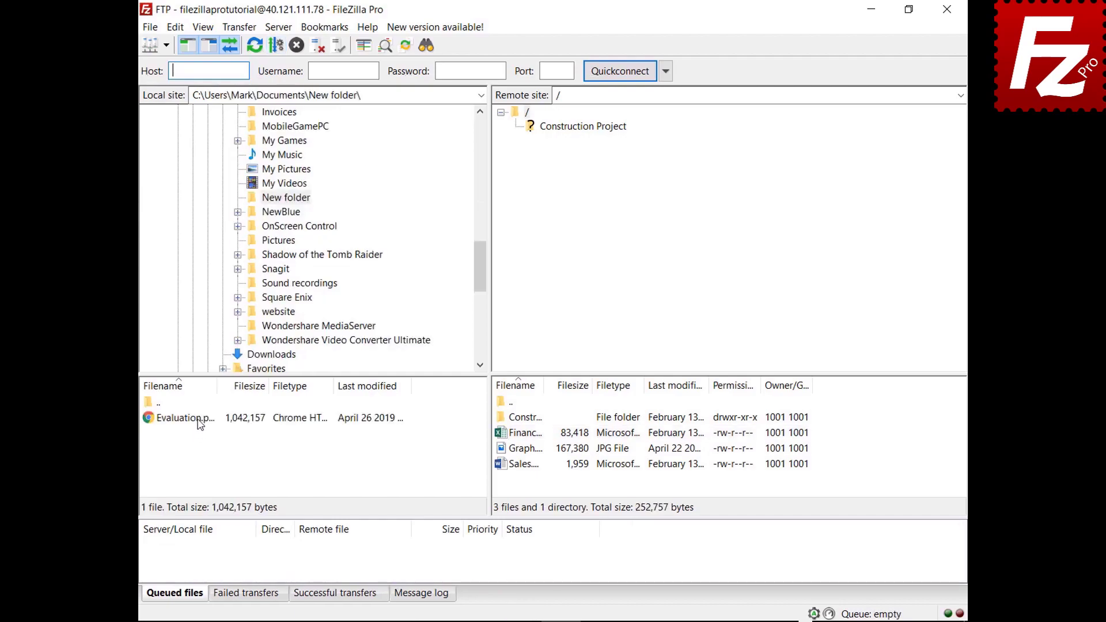
{"action": "left_click", "coordinate": [199, 423]}
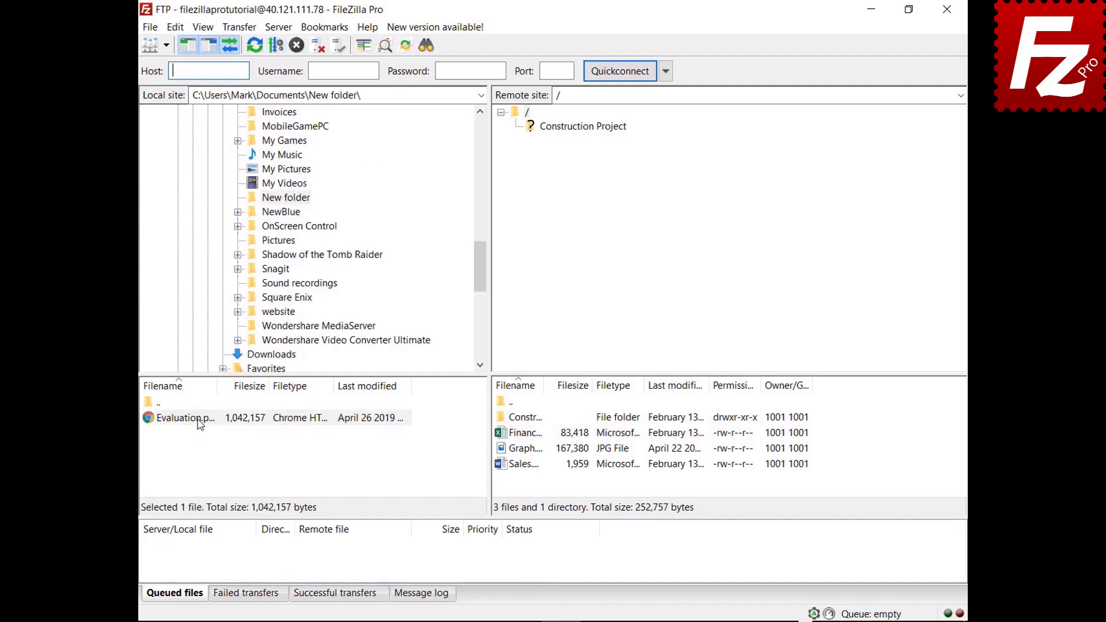
{"action": "left_click_drag", "start_coordinate": [199, 423], "coordinate": [536, 481]}
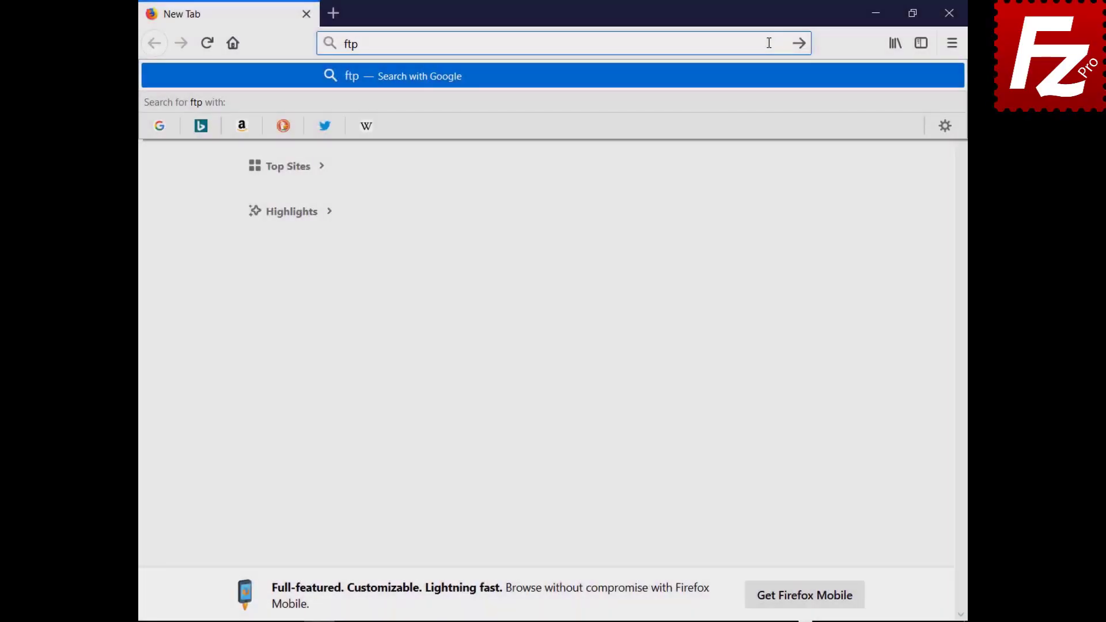
Step: On ftptest.net, enter host 40.121.111.78 with the FTP account's username and password
{"action": "type", "text": "test.net"}
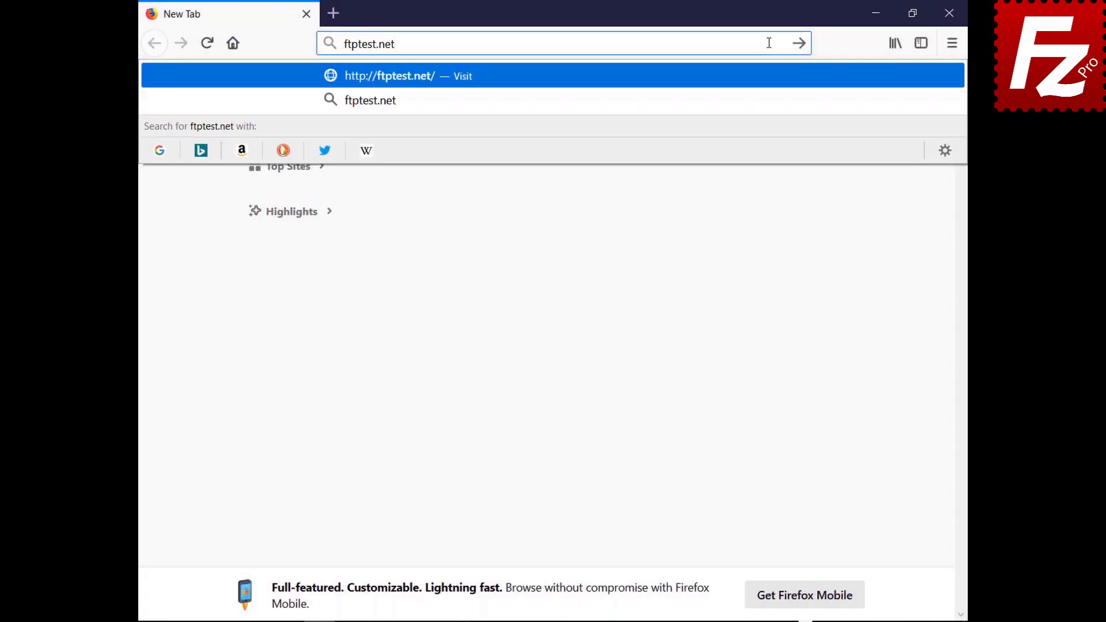
{"action": "key", "text": "Return"}
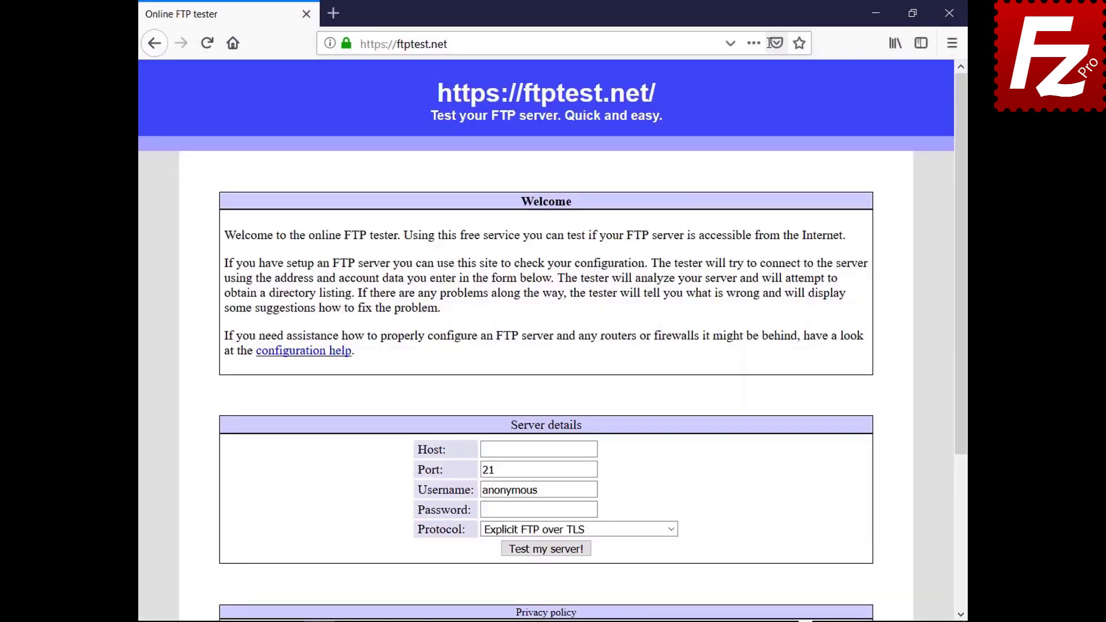
{"action": "left_click", "coordinate": [593, 450]}
{"action": "type", "text": "40.121.111.78"}
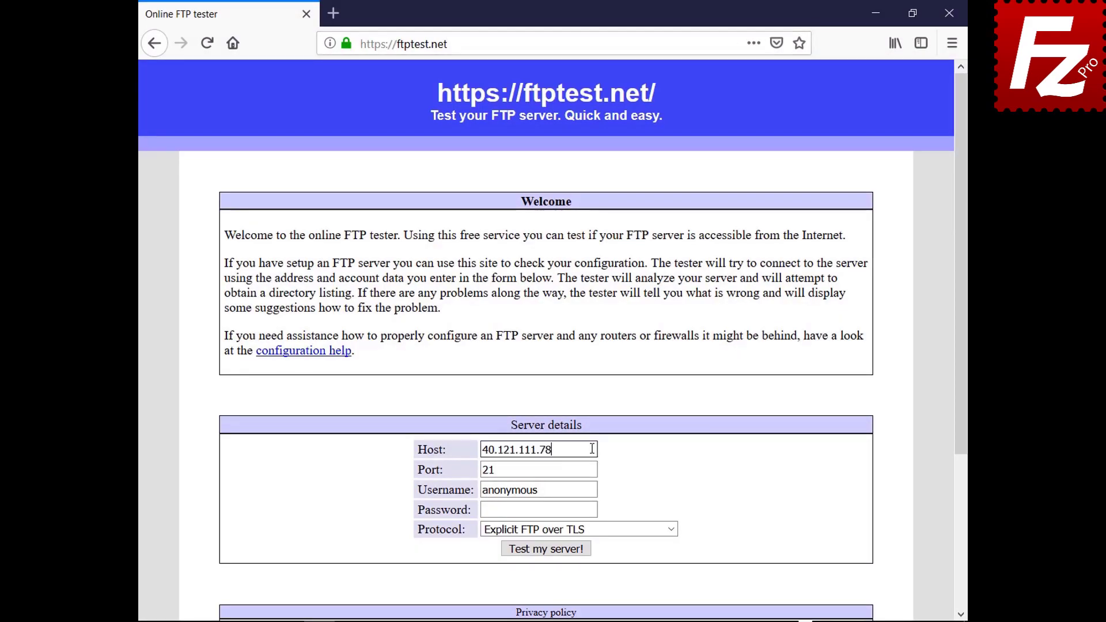
{"action": "double_click", "coordinate": [594, 489]}
{"action": "type", "text": "filezillaprotutorial"}
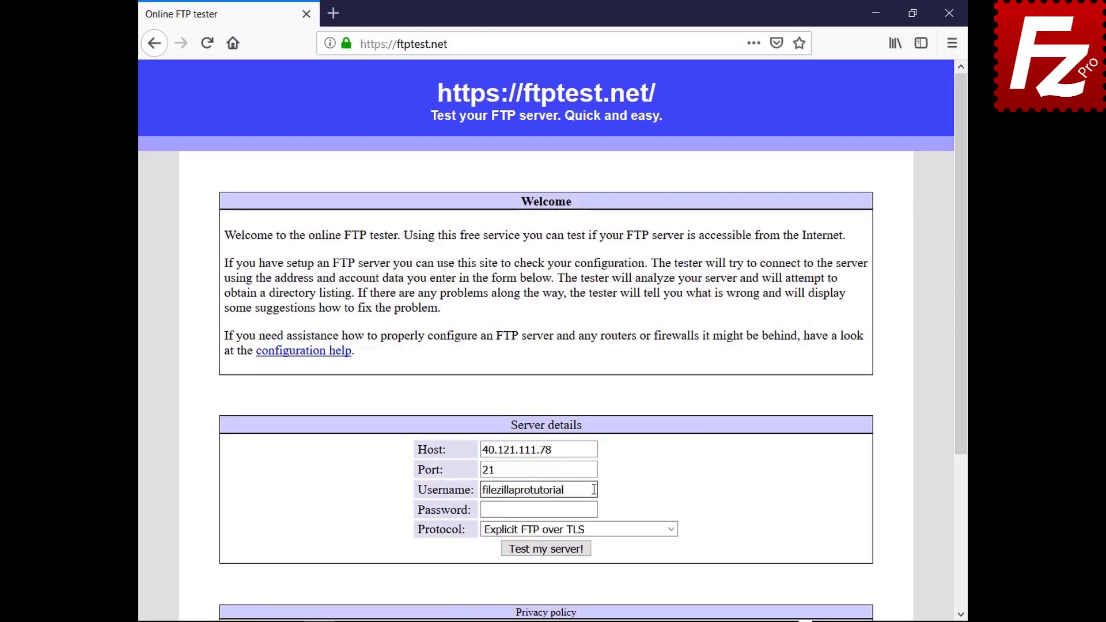
{"action": "left_click", "coordinate": [592, 509]}
{"action": "key", "text": "ctrl+v"}
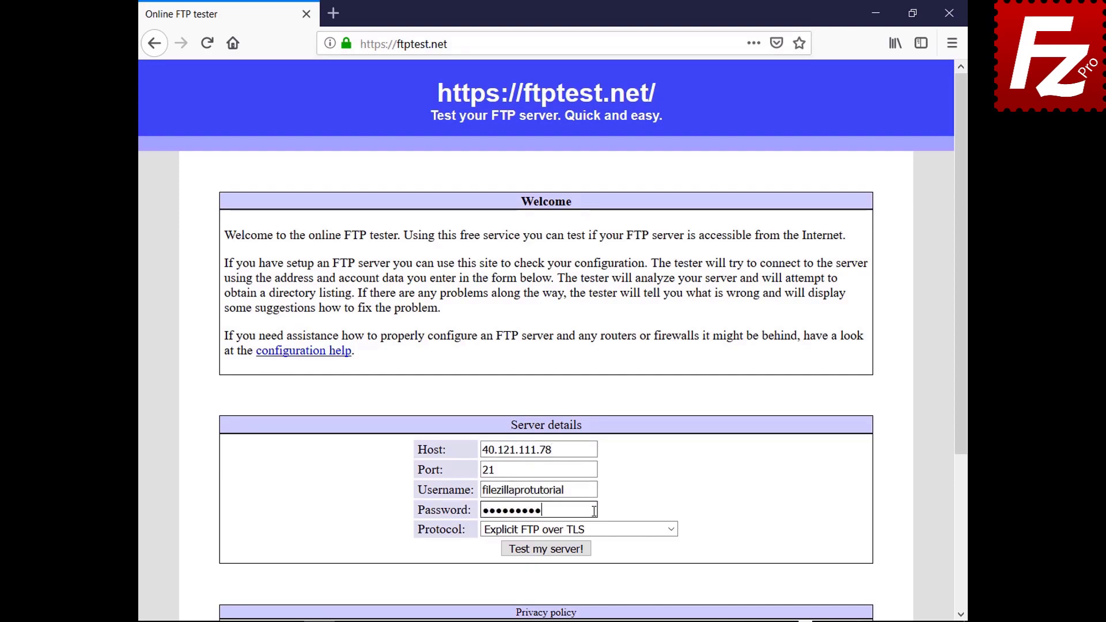
Step: Set the protocol to allow fallback to plain FTP and run the server test
{"action": "left_click", "coordinate": [668, 529]}
{"action": "left_click", "coordinate": [668, 579]}
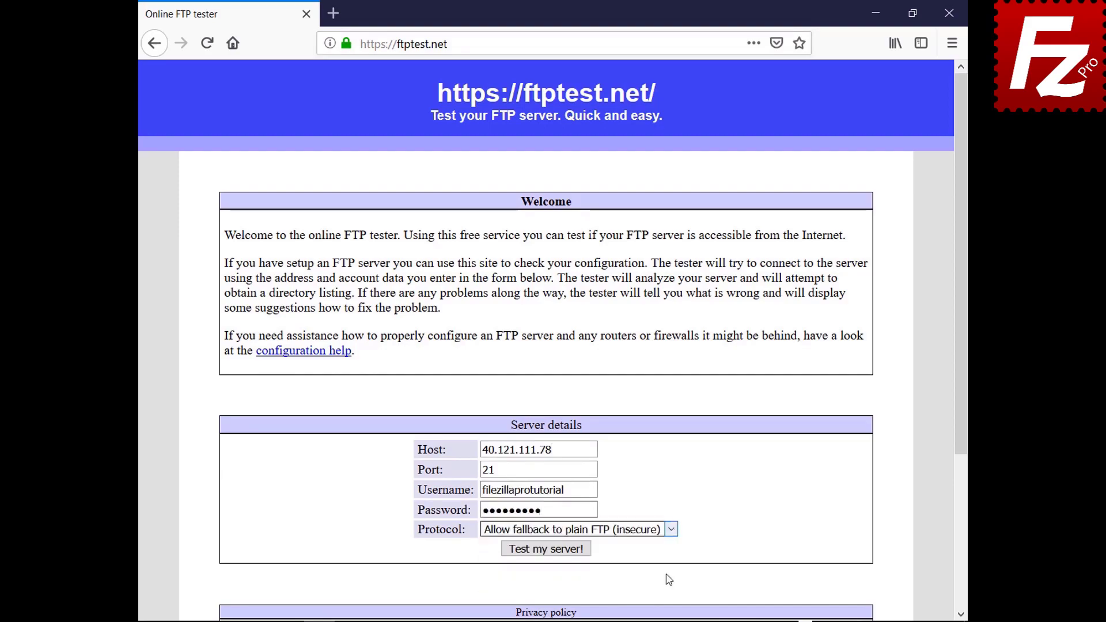
{"action": "left_click", "coordinate": [550, 551]}
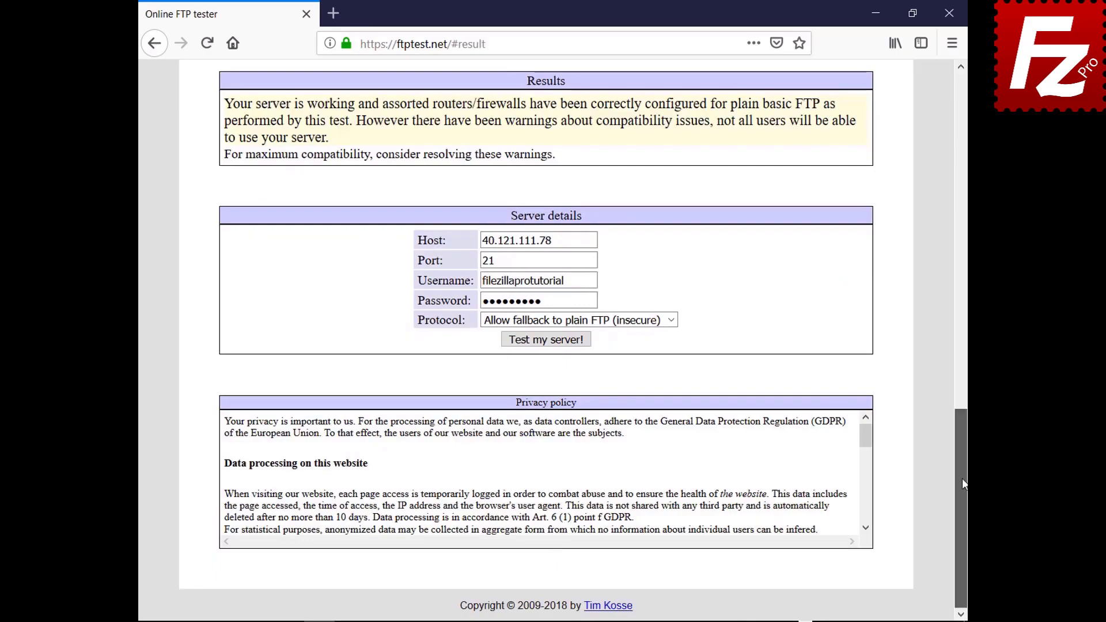
{"action": "left_click_drag", "start_coordinate": [962, 478], "coordinate": [909, 144]}
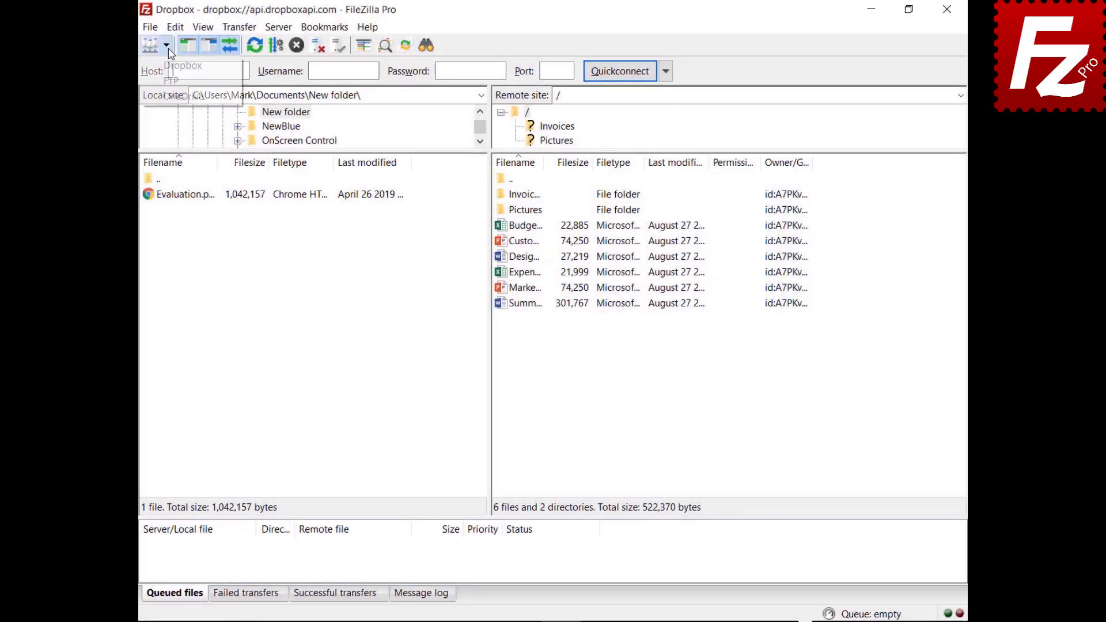
Step: Open OneDrive from the Site Manager in a new tab, then return to the Dropbox tab
{"action": "left_click", "coordinate": [166, 45]}
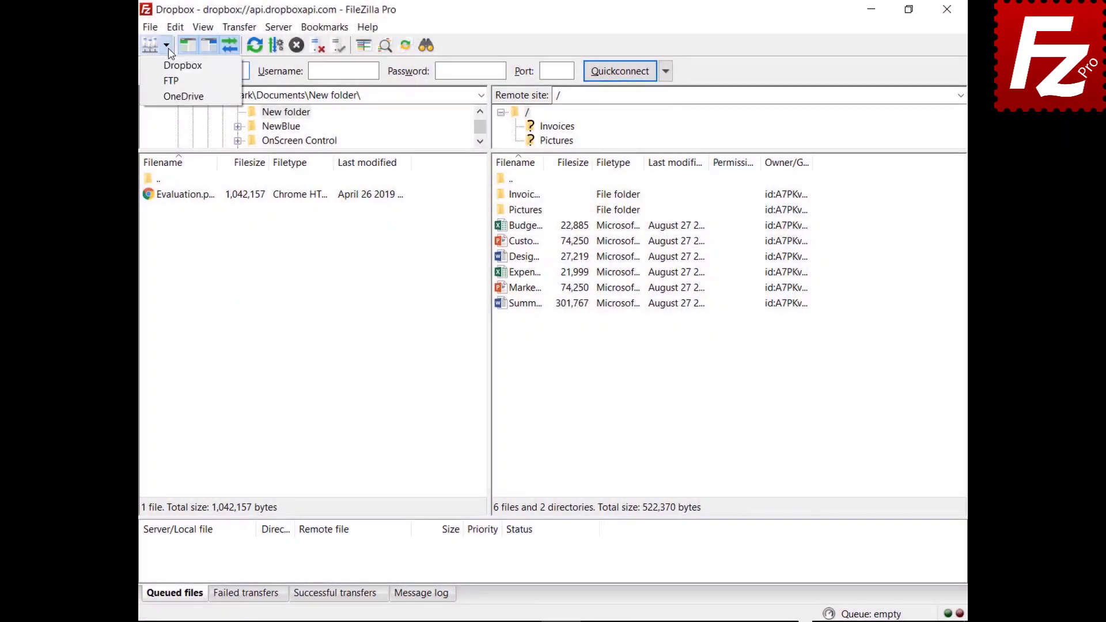
{"action": "left_click", "coordinate": [171, 97]}
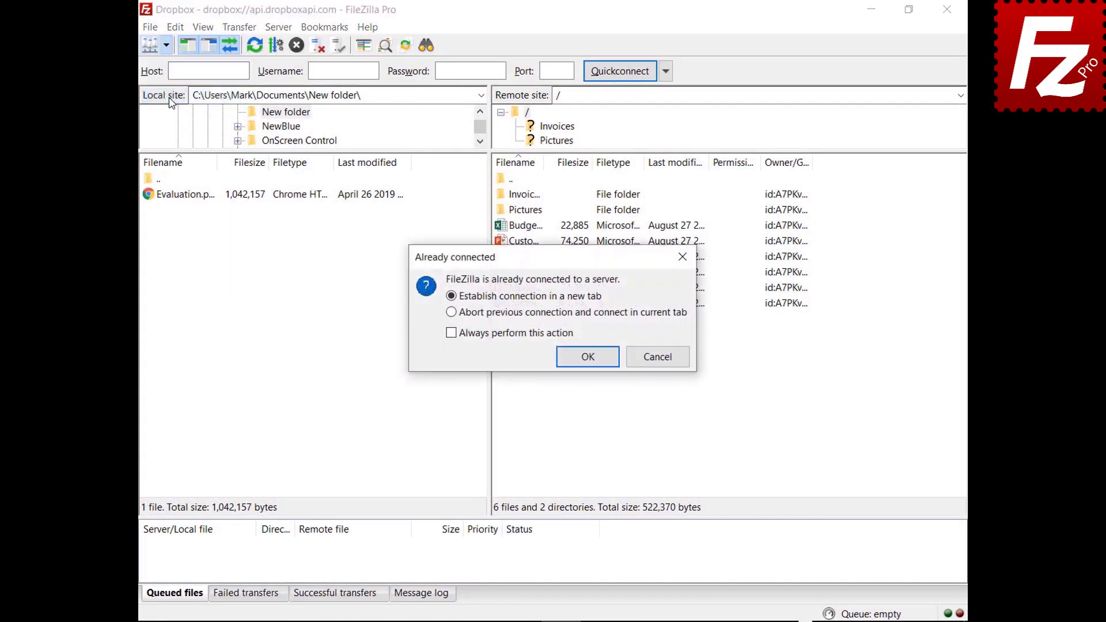
{"action": "left_click", "coordinate": [590, 365]}
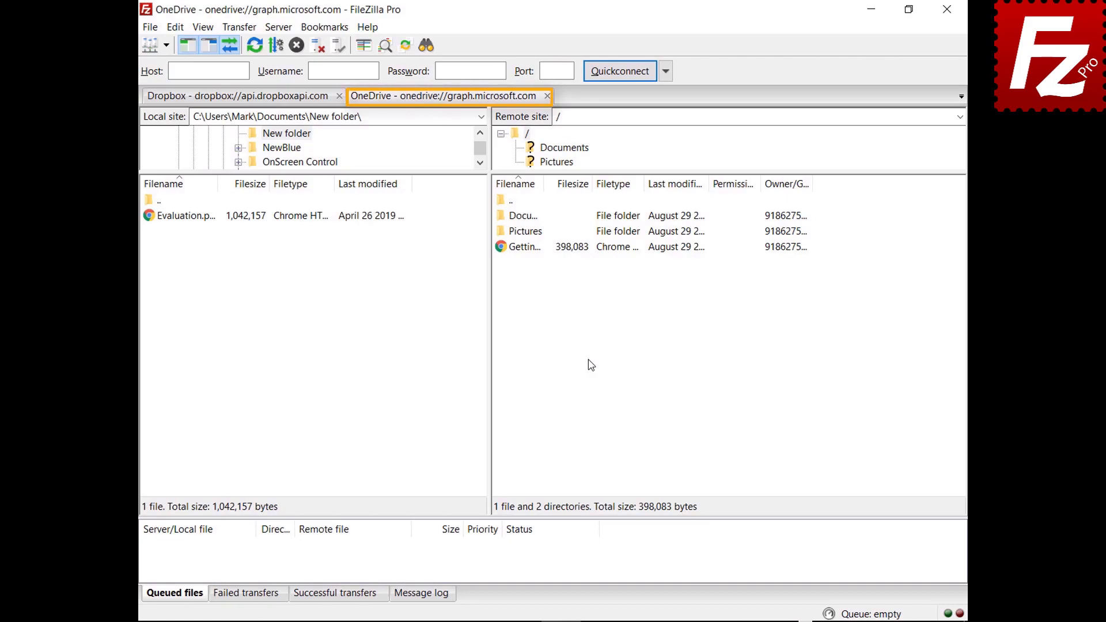
{"action": "left_click", "coordinate": [236, 96]}
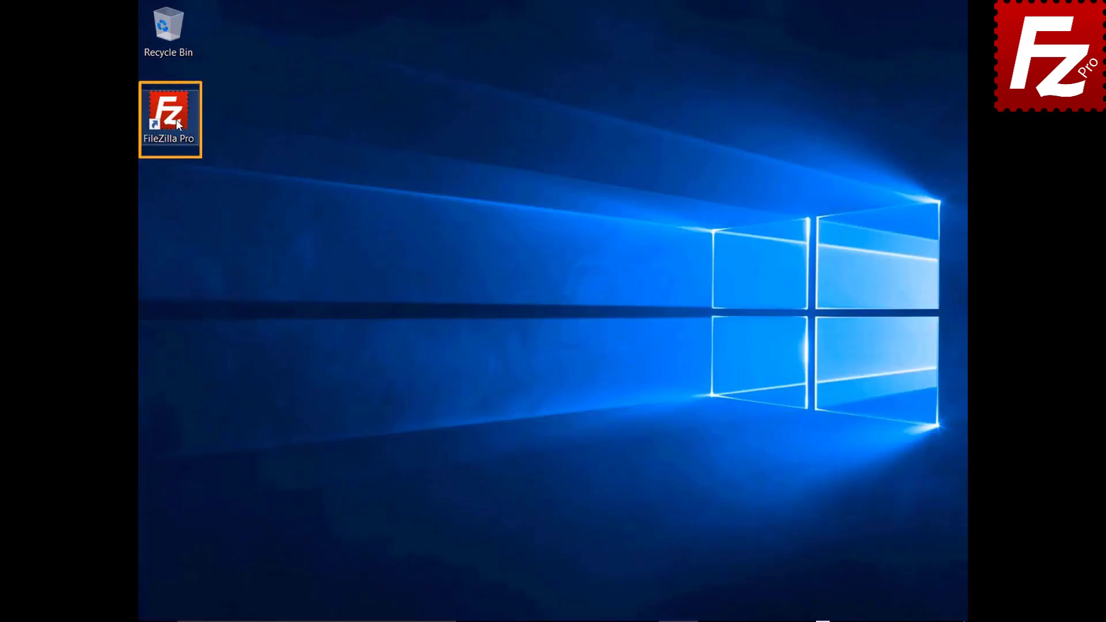
Step: Launch FileZilla Pro and quickconnect to the server with host, username and password
{"action": "double_click", "coordinate": [175, 119]}
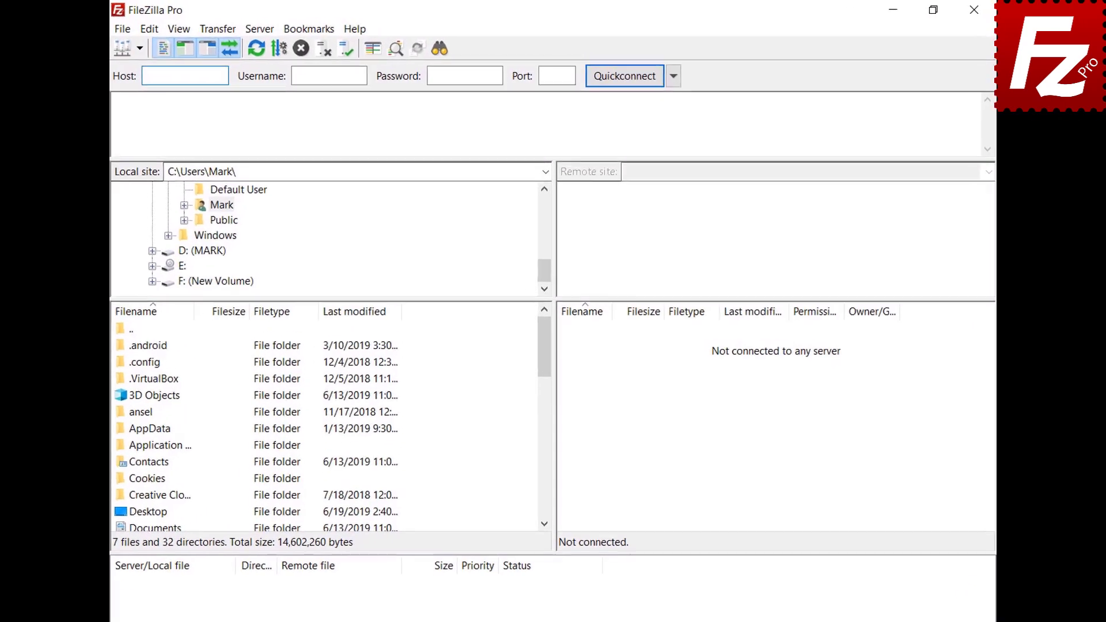
{"action": "type", "text": "40.121.111.78"}
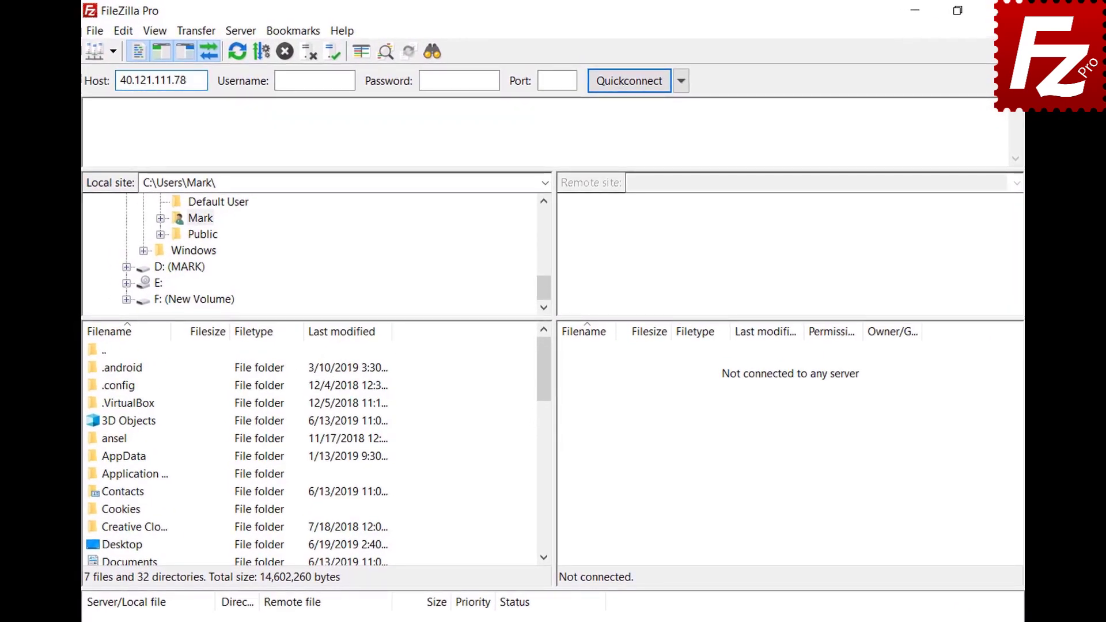
{"action": "key", "text": "Tab"}
{"action": "key", "text": "ctrl+v"}
{"action": "key", "text": "Tab"}
{"action": "key", "text": "ctrl+v"}
{"action": "key", "text": "Return"}
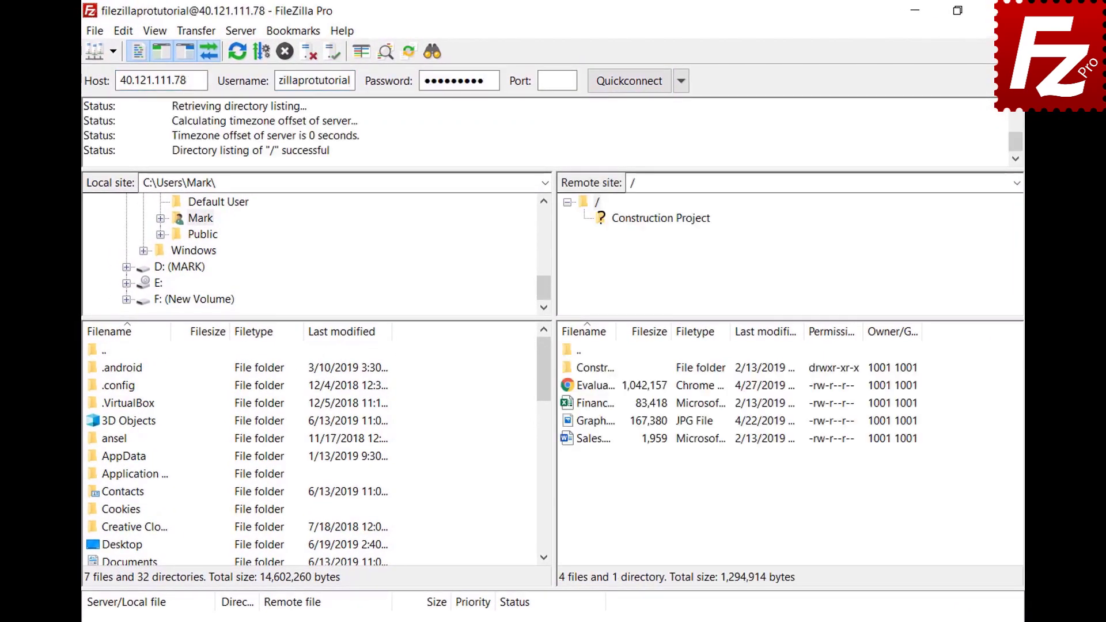
Step: Save the current connection to the Site Manager as 'New connection', then start a manual transfer
{"action": "left_click", "coordinate": [95, 31]}
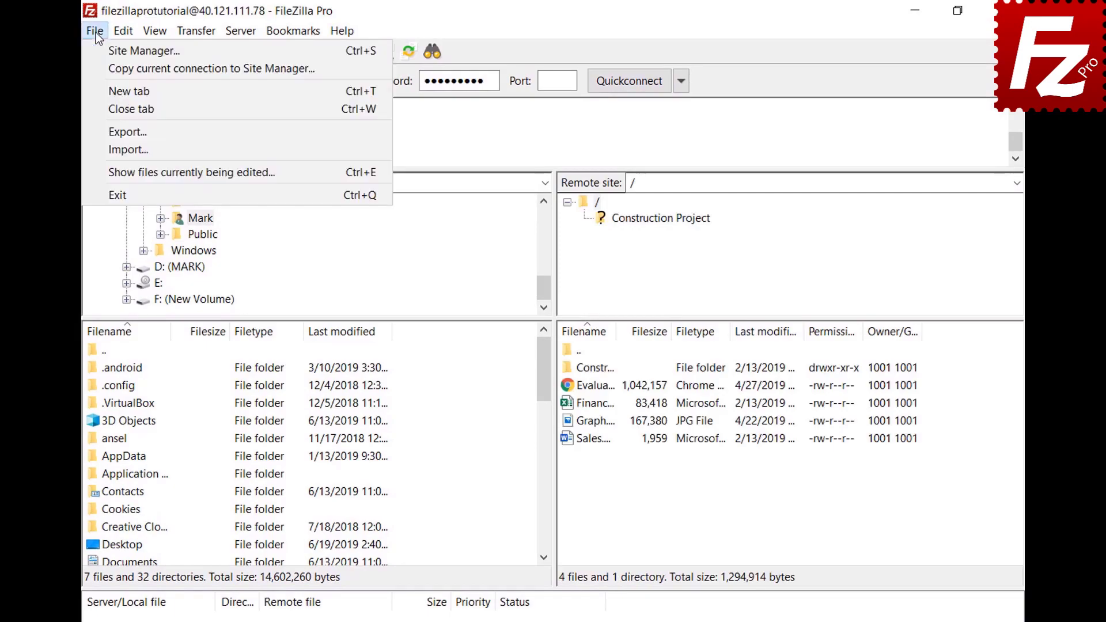
{"action": "left_click", "coordinate": [100, 67]}
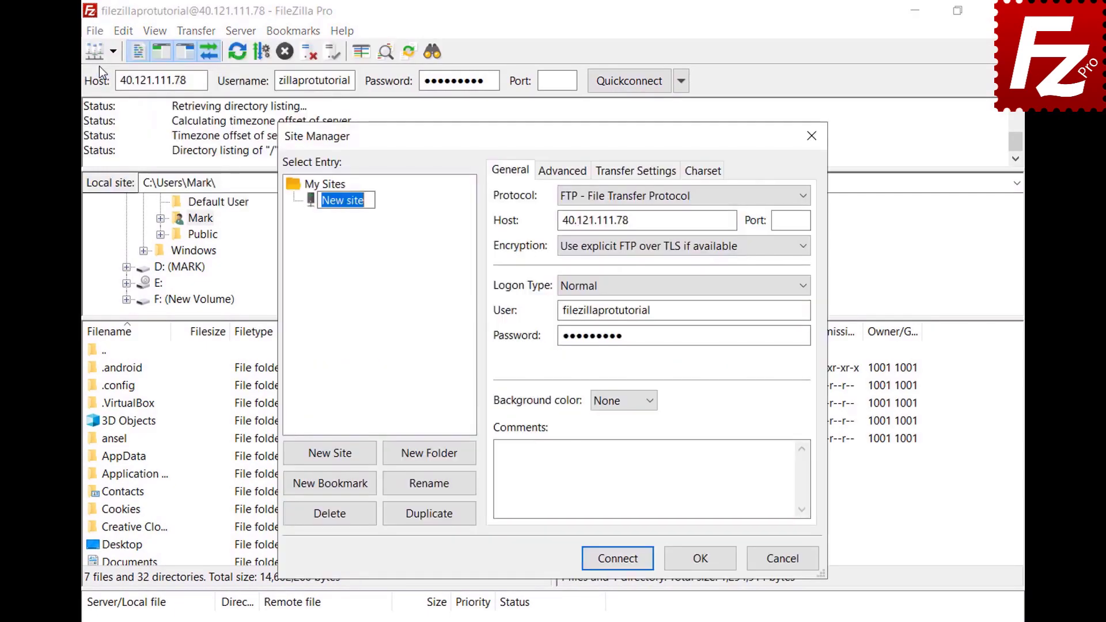
{"action": "type", "text": "New connec"}
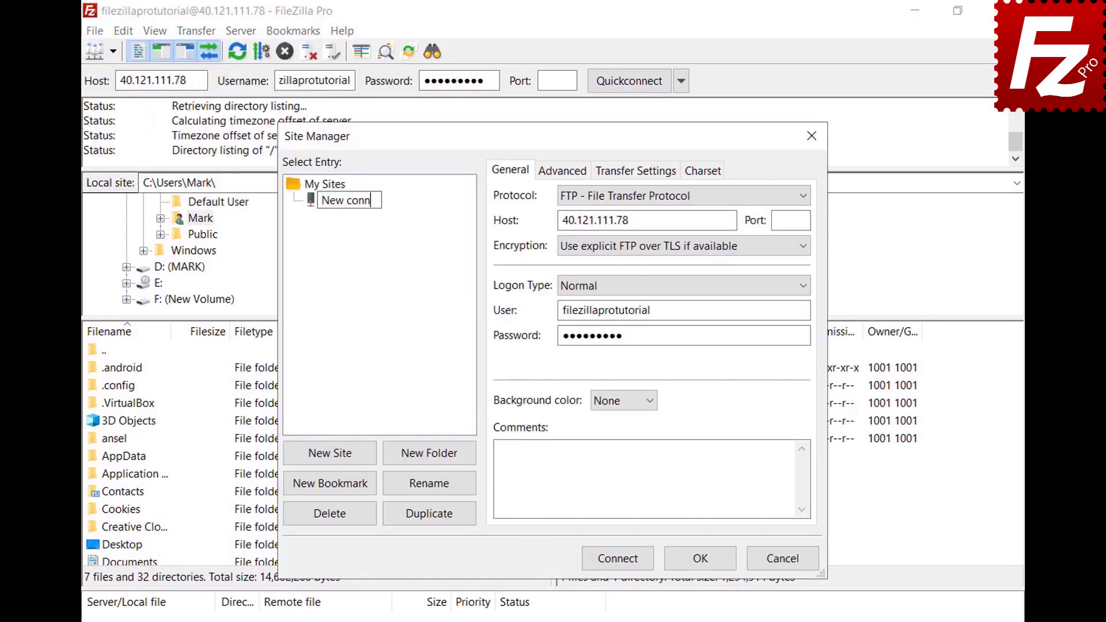
{"action": "type", "text": "tion"}
{"action": "key", "text": "Return"}
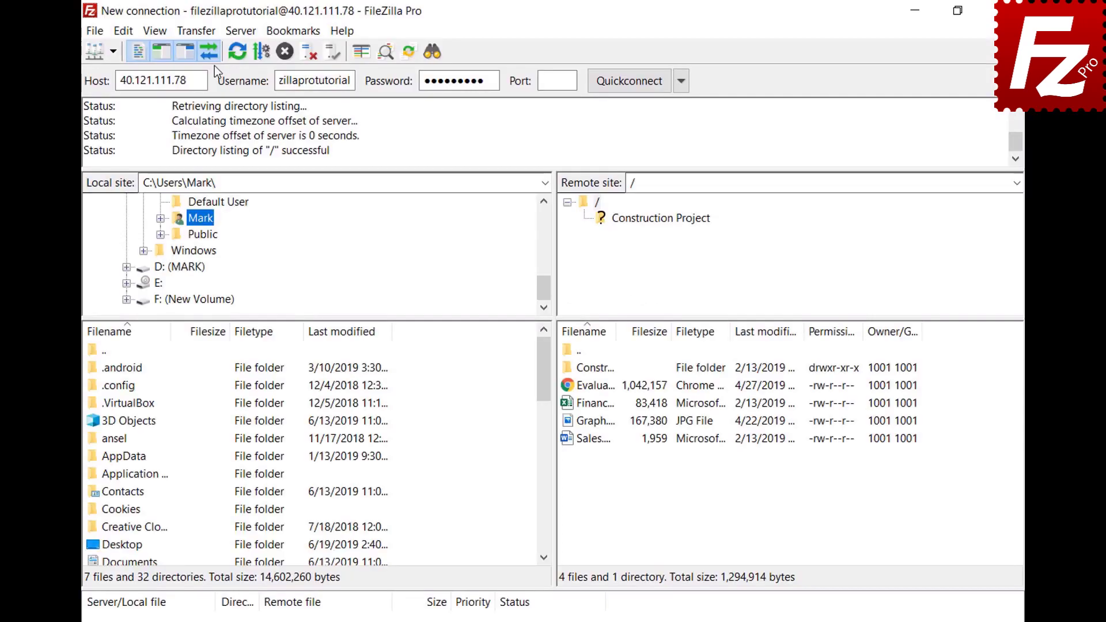
{"action": "left_click", "coordinate": [196, 30]}
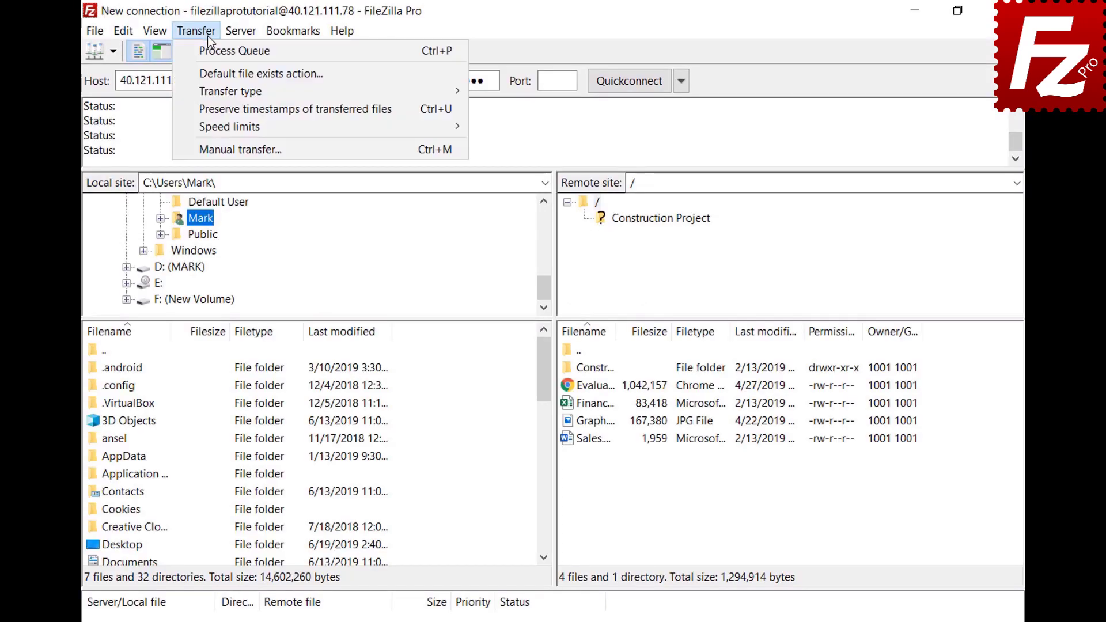
{"action": "left_click", "coordinate": [224, 149]}
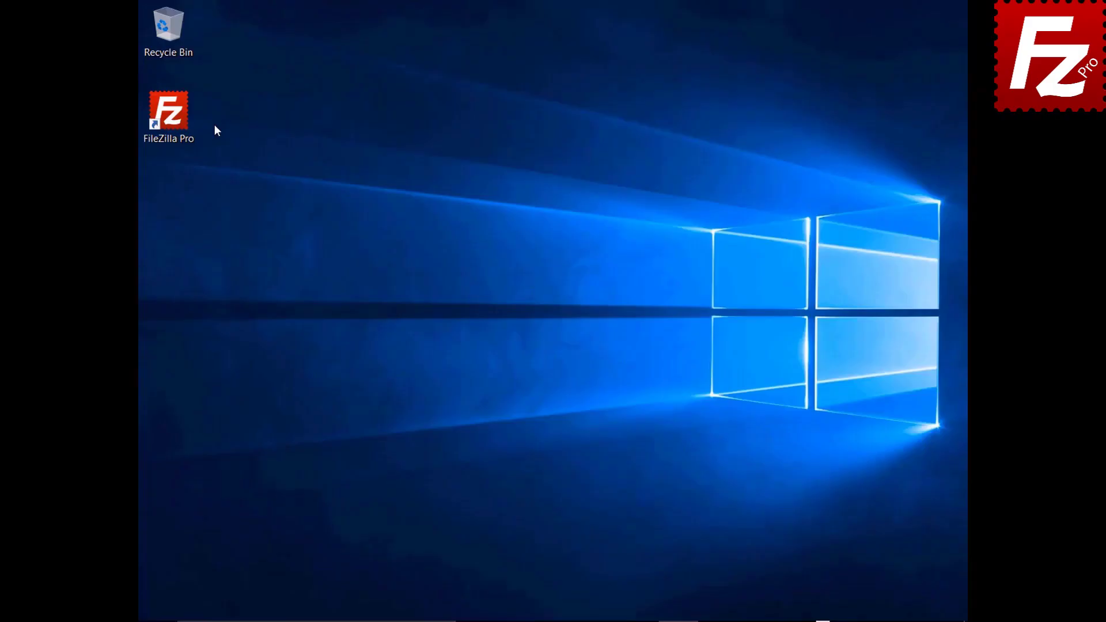
Step: Launch FileZilla Pro, reconnect to the last server, disconnect, and reconnect again
{"action": "double_click", "coordinate": [175, 120]}
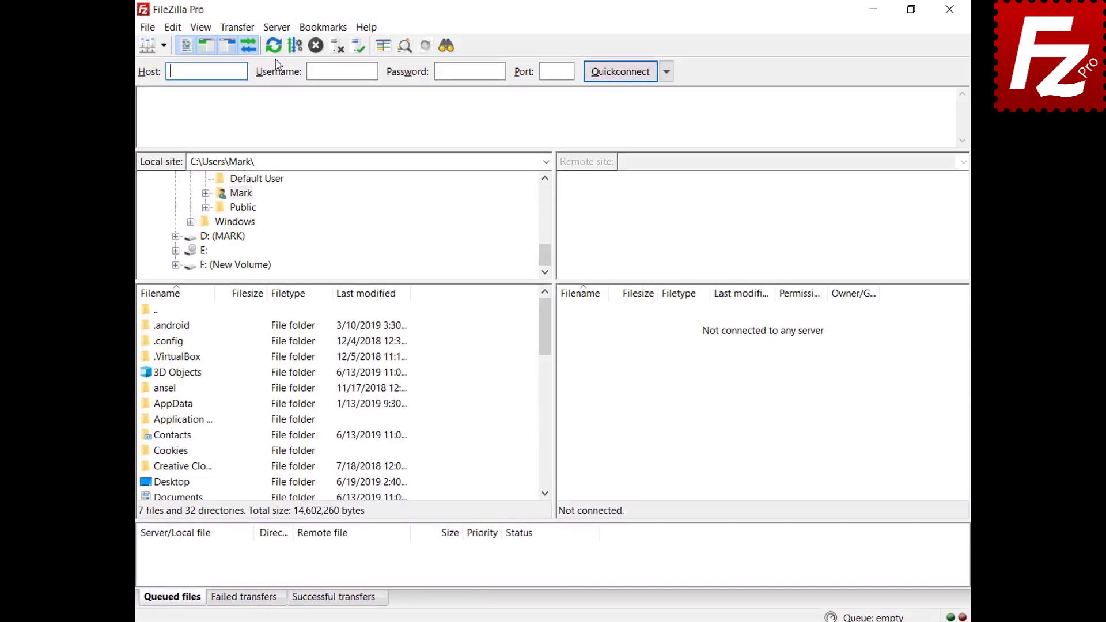
{"action": "left_click", "coordinate": [258, 30]}
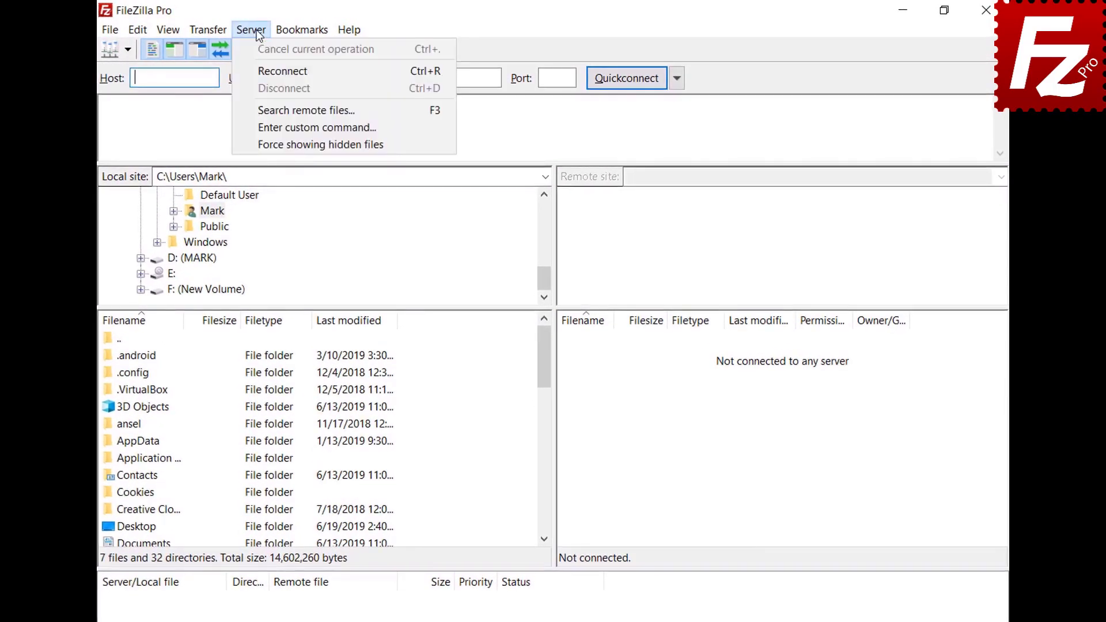
{"action": "left_click", "coordinate": [267, 71]}
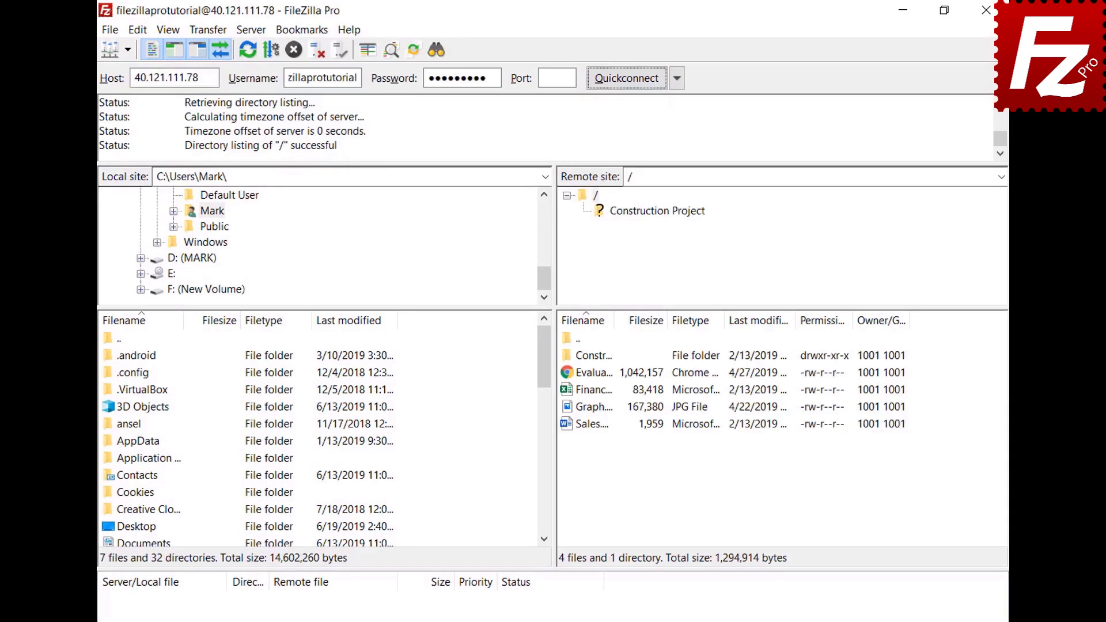
{"action": "left_click", "coordinate": [250, 31]}
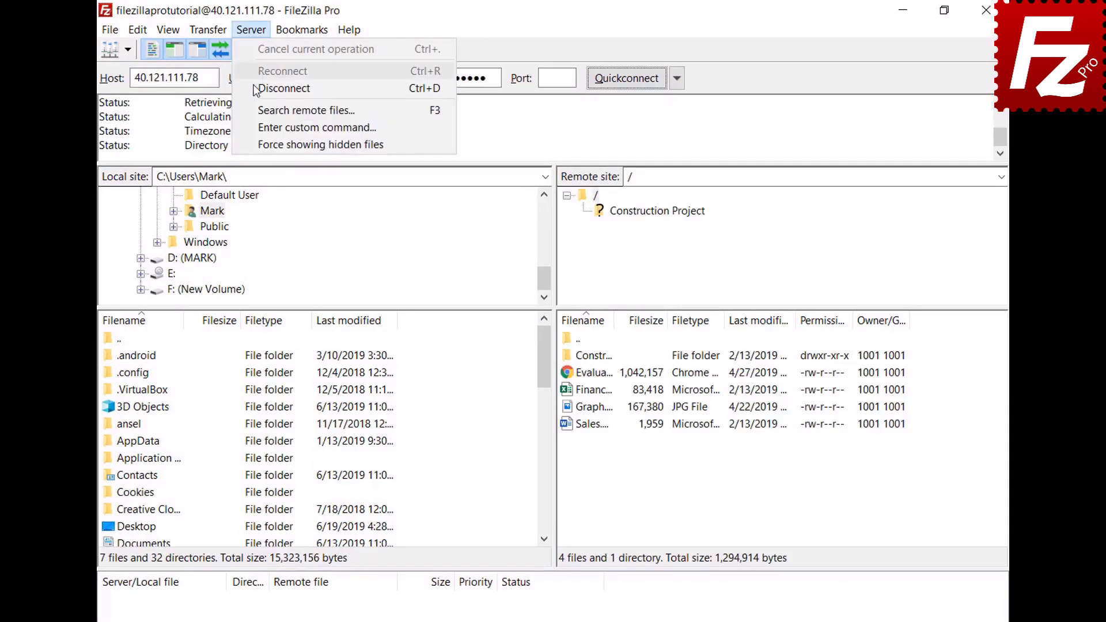
{"action": "left_click", "coordinate": [271, 88]}
{"action": "left_click", "coordinate": [255, 28]}
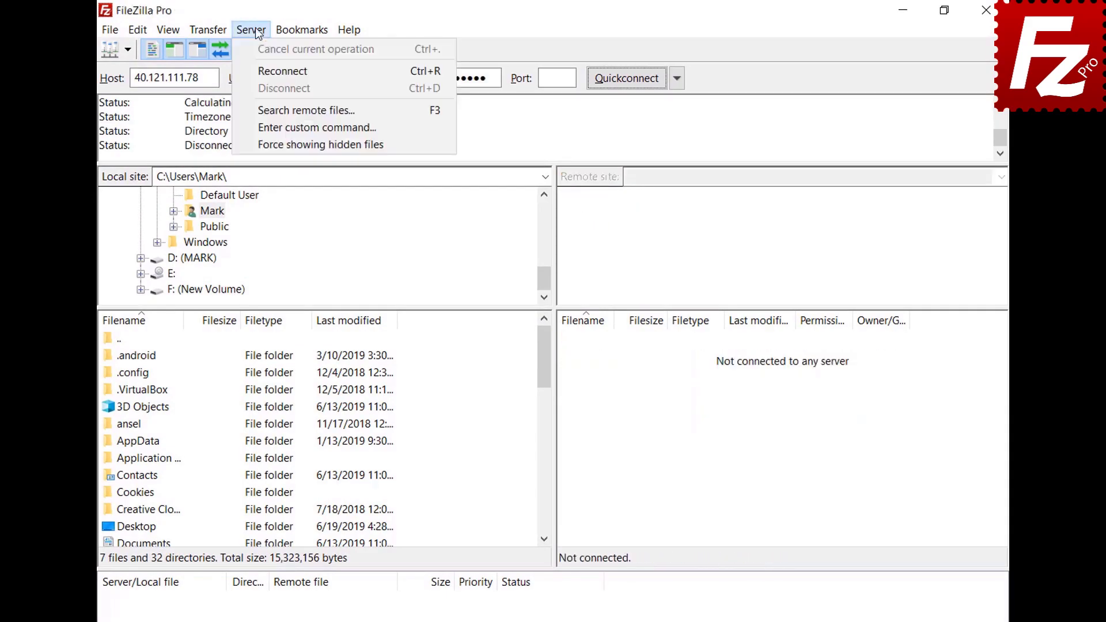
{"action": "left_click", "coordinate": [261, 71]}
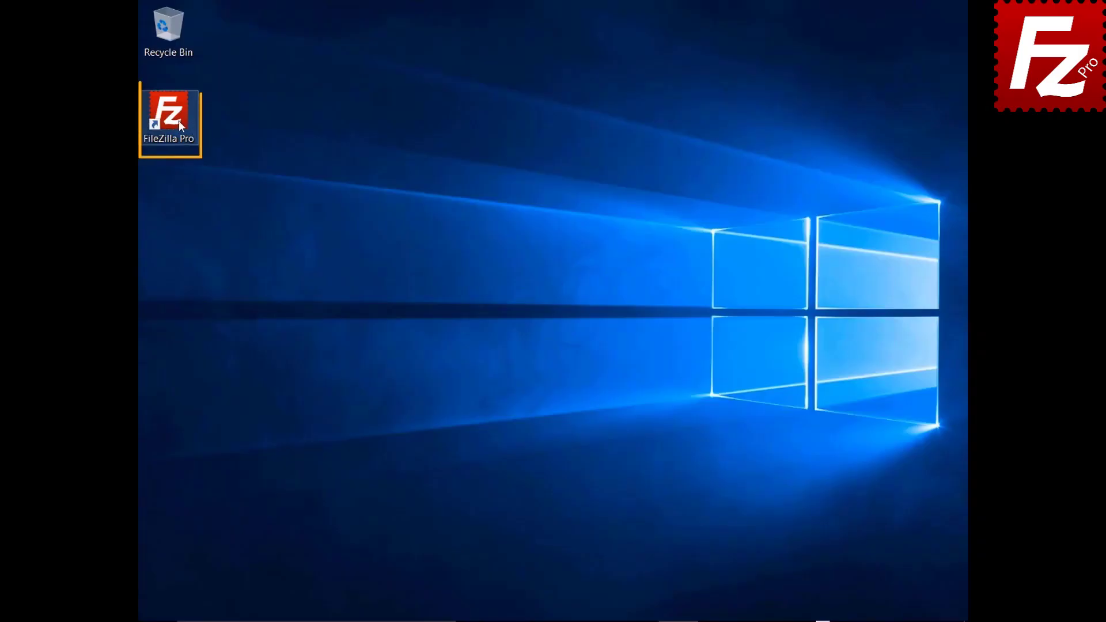
Step: Launch FileZilla Pro and connect to the saved Google Drive site, showing /My Drive/Construction Project
{"action": "double_click", "coordinate": [175, 119]}
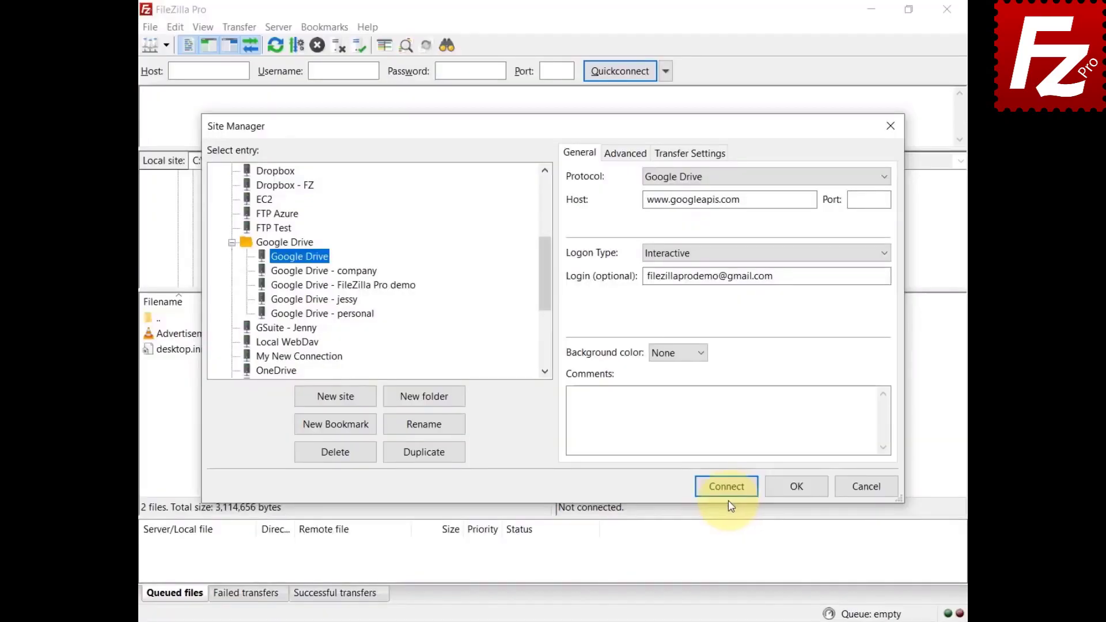
{"action": "left_click", "coordinate": [728, 501]}
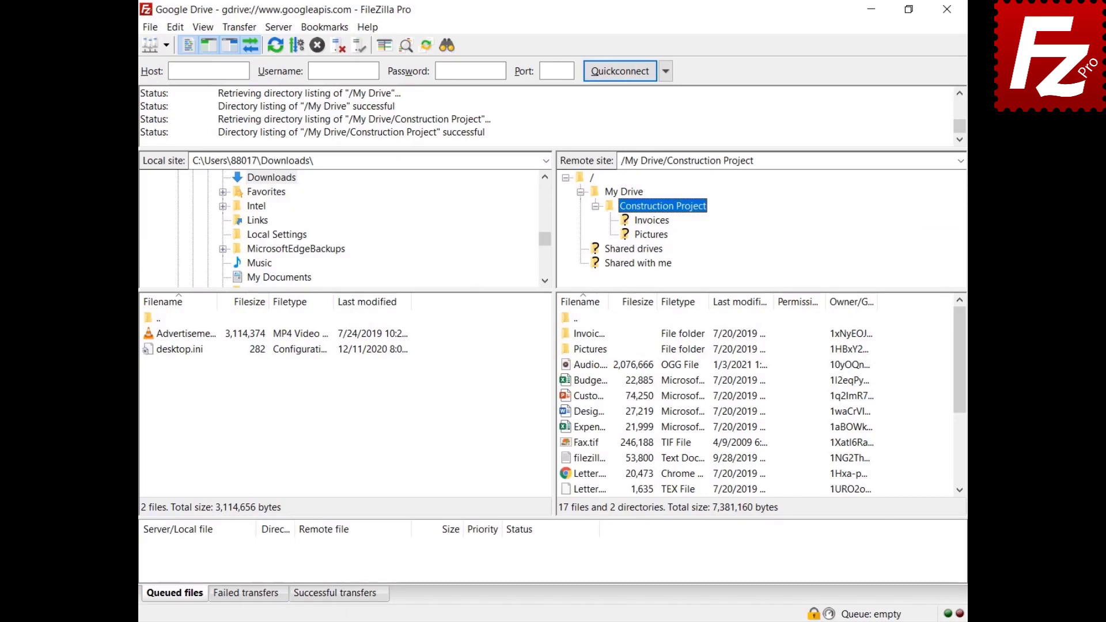
{"action": "left_click", "coordinate": [237, 26]}
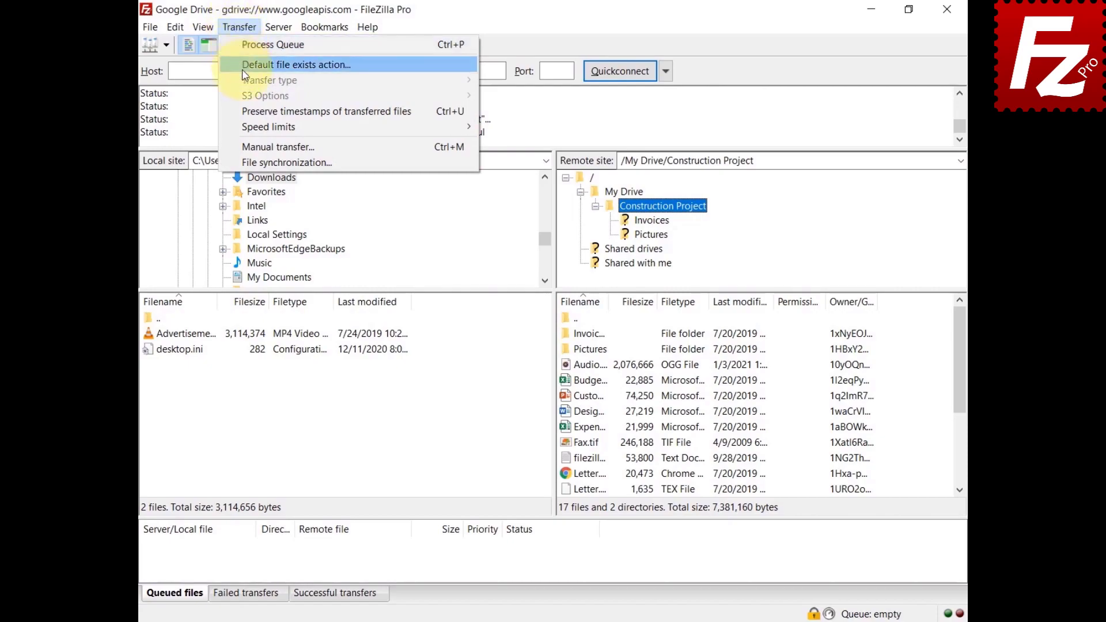
Step: Preserve transfer timestamps, upload the Advertisement video to Google Drive, and download Budget.xlsx locally
{"action": "left_click", "coordinate": [248, 111]}
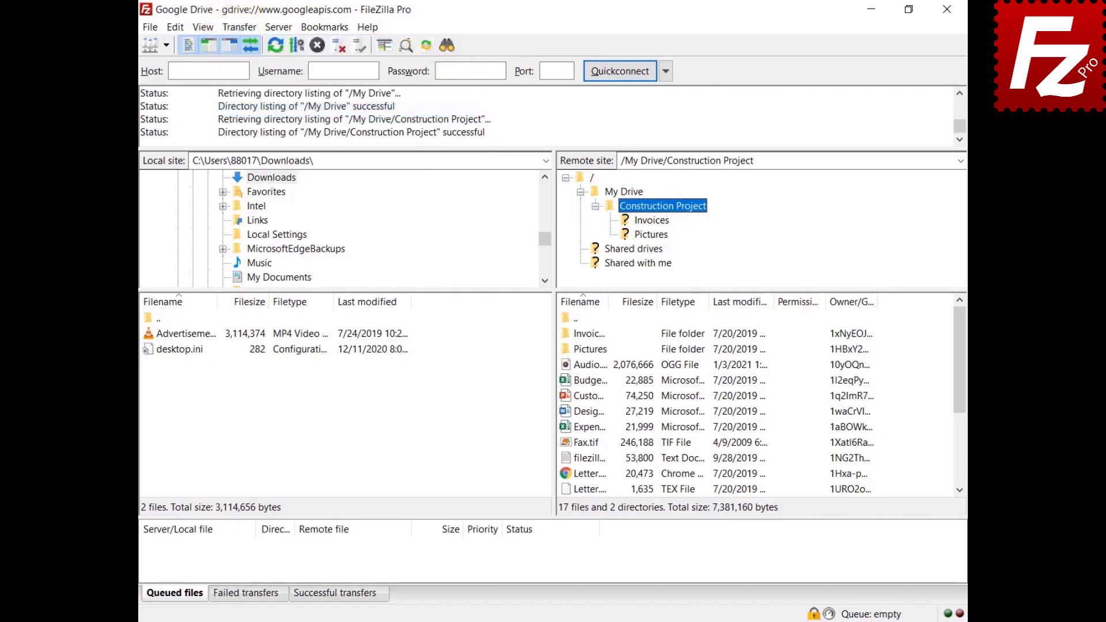
{"action": "left_click", "coordinate": [185, 334]}
{"action": "right_click", "coordinate": [187, 334]}
{"action": "left_click", "coordinate": [194, 346]}
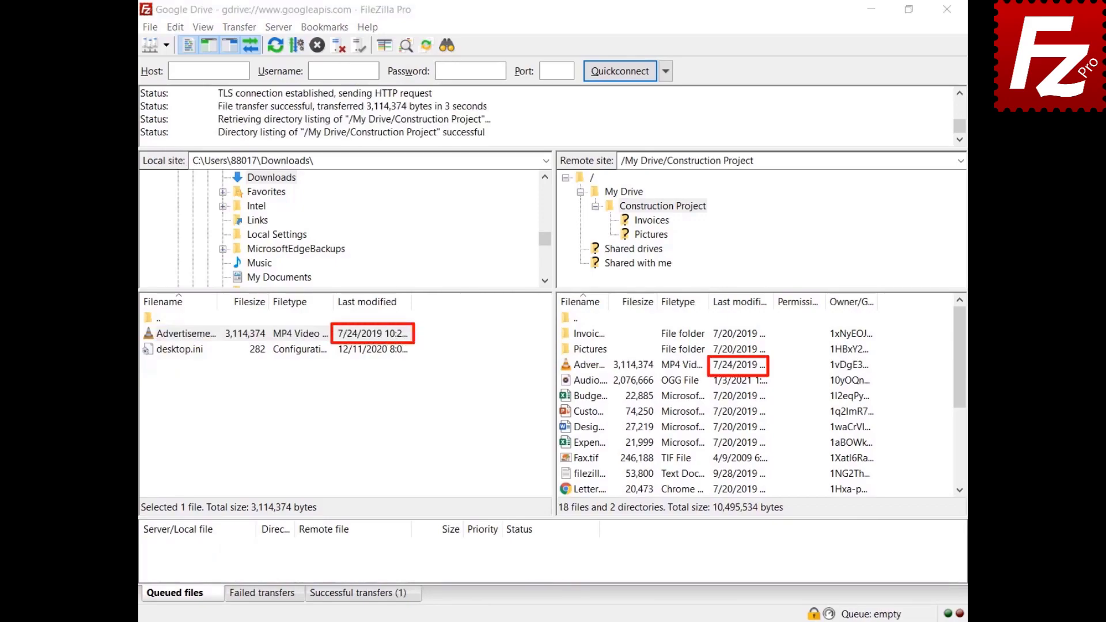
{"action": "right_click", "coordinate": [582, 396]}
{"action": "left_click", "coordinate": [599, 408]}
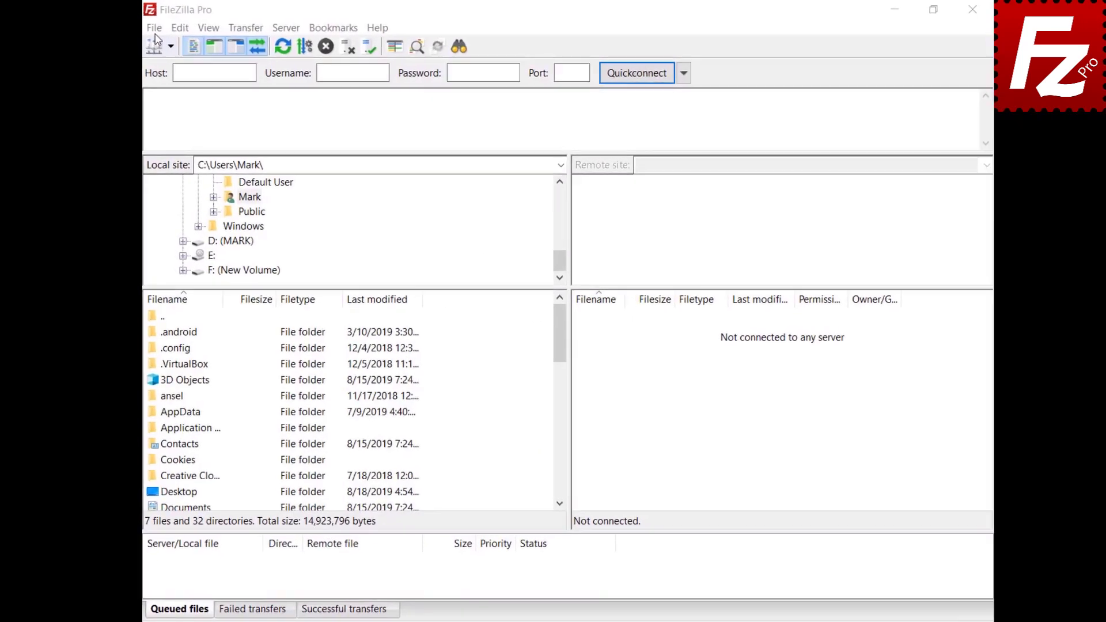
Step: Add a new Site Manager entry named 'Google Drive' using the Google Drive protocol
{"action": "left_click", "coordinate": [164, 33]}
{"action": "left_click", "coordinate": [168, 44]}
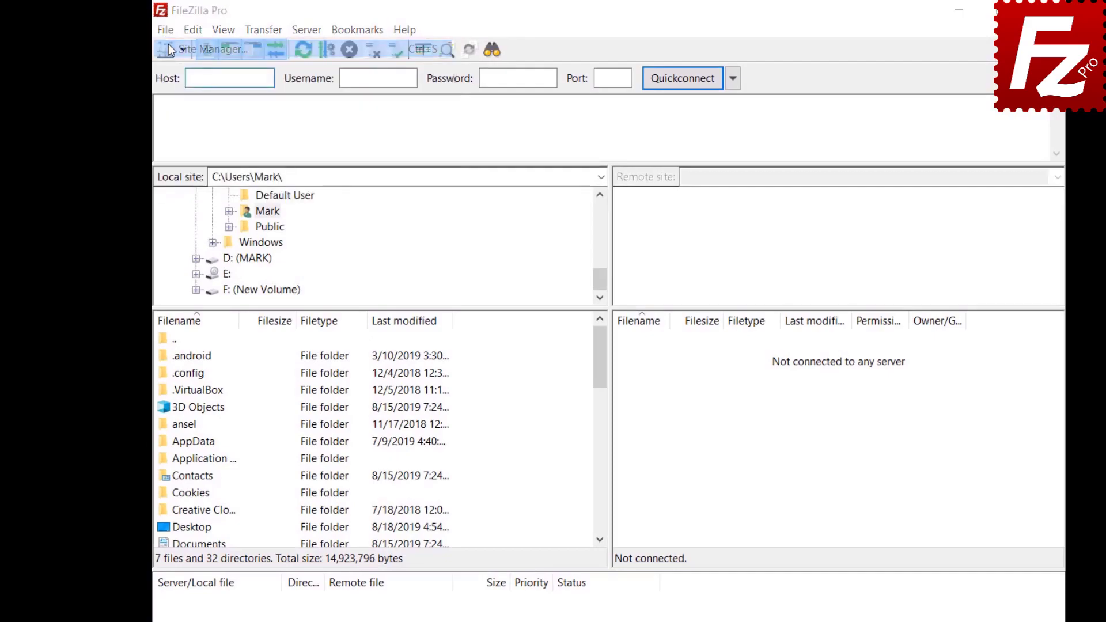
{"action": "left_click", "coordinate": [395, 445]}
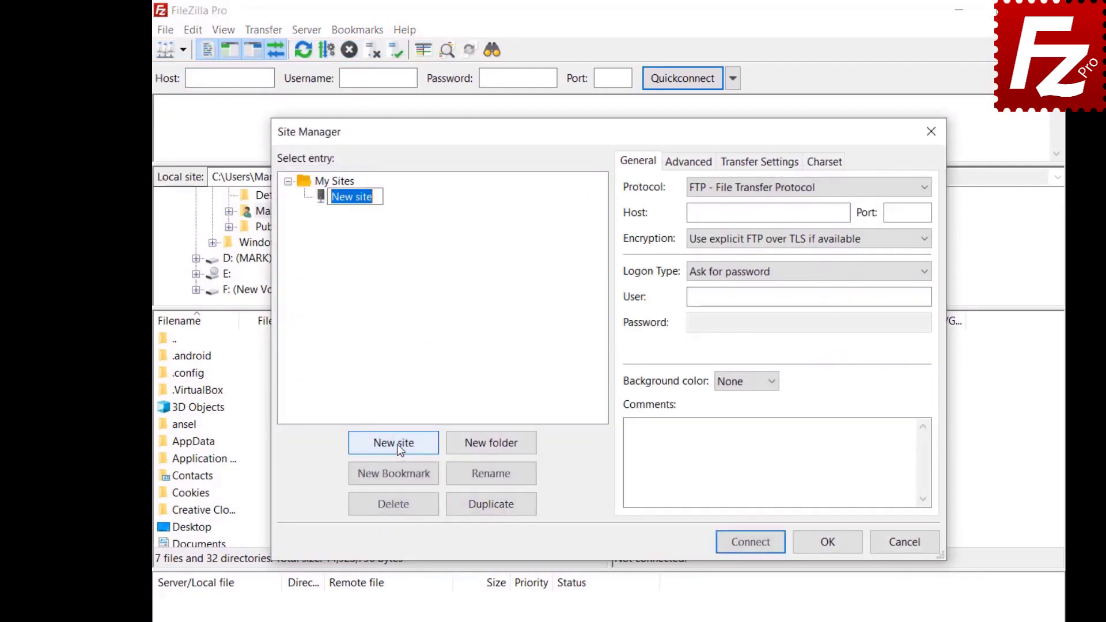
{"action": "type", "text": "Google Drive"}
{"action": "left_click", "coordinate": [918, 191]}
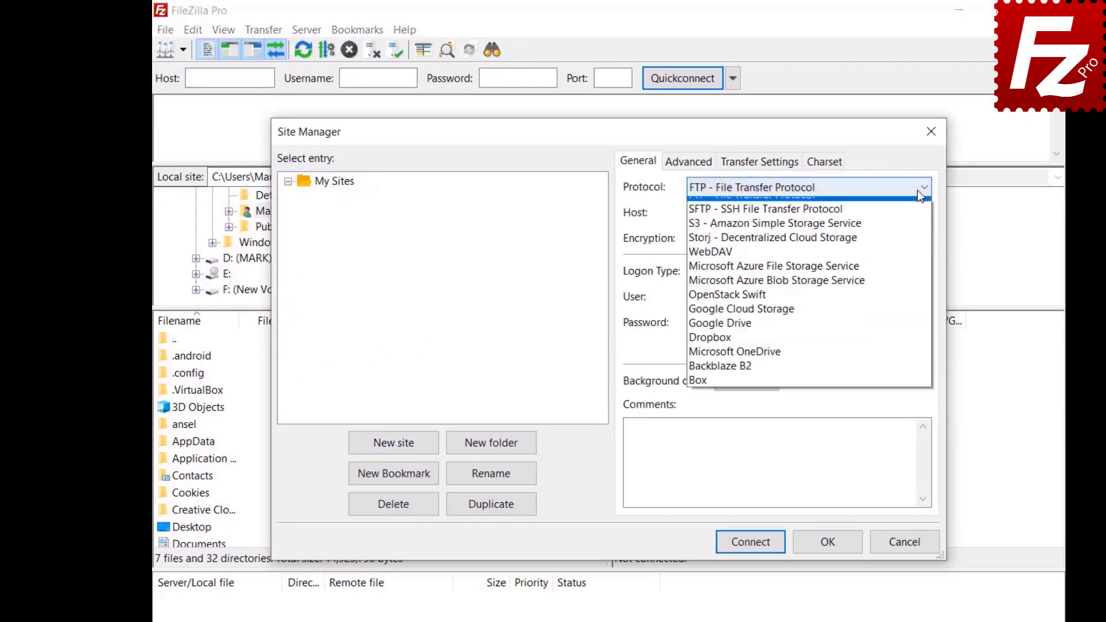
{"action": "left_click", "coordinate": [915, 337]}
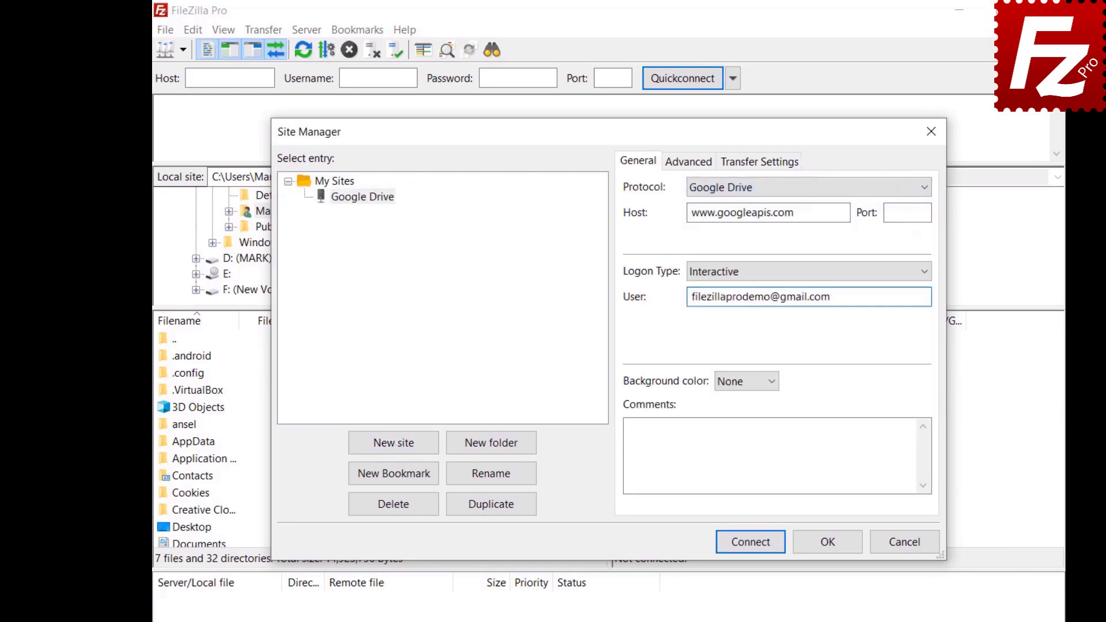
Step: Set default local directory to Construction Project and default remote to /My Drive/Construction Project
{"action": "left_click", "coordinate": [677, 165]}
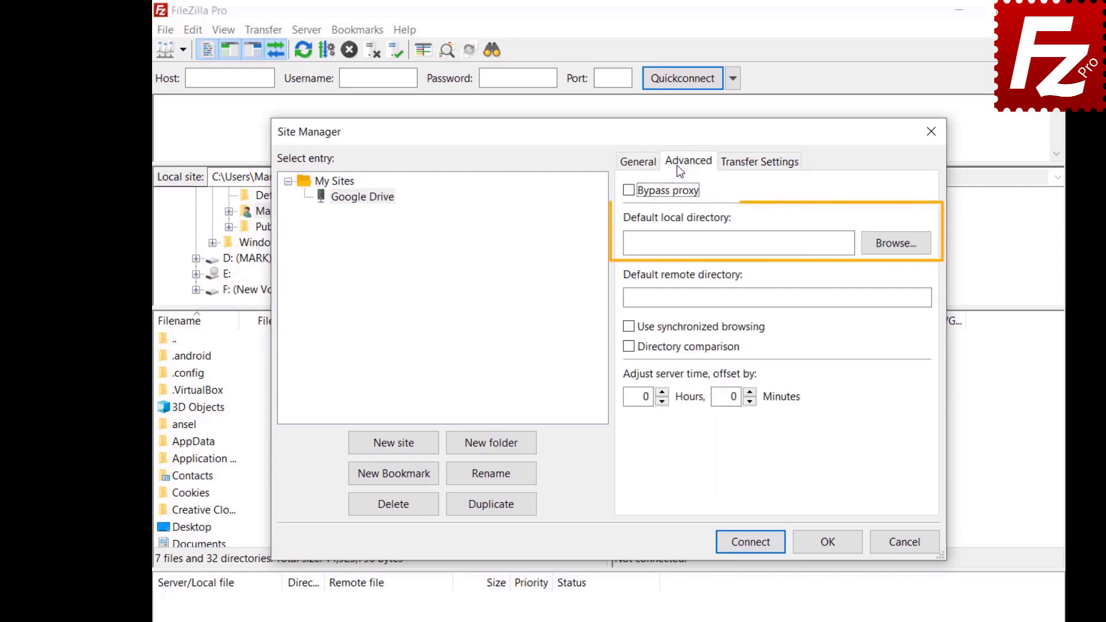
{"action": "left_click", "coordinate": [893, 250]}
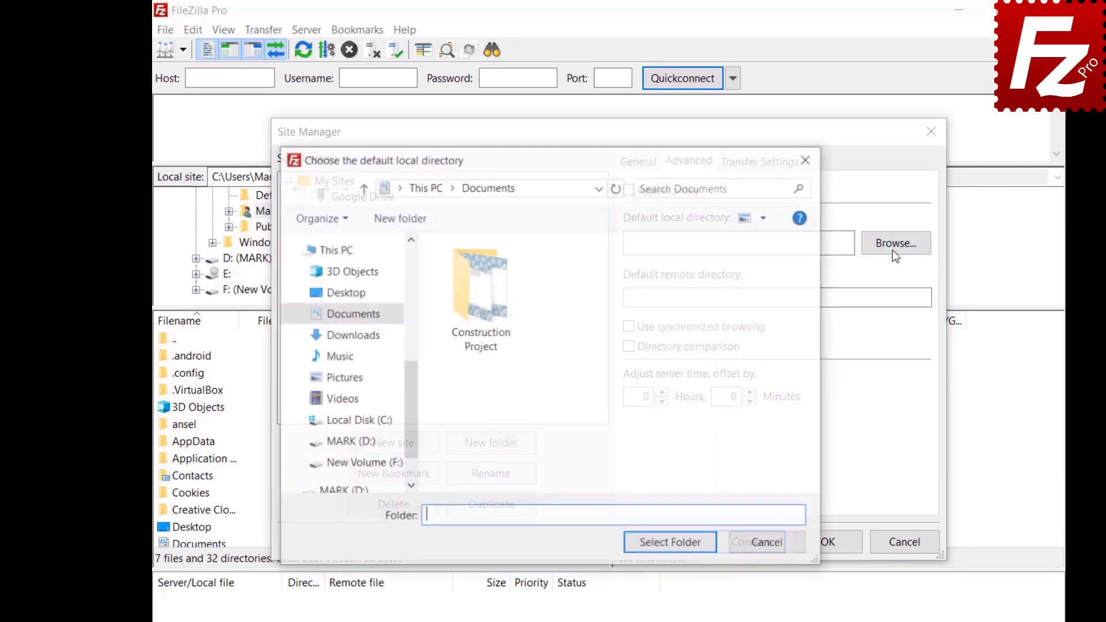
{"action": "double_click", "coordinate": [481, 340]}
{"action": "left_click", "coordinate": [670, 544]}
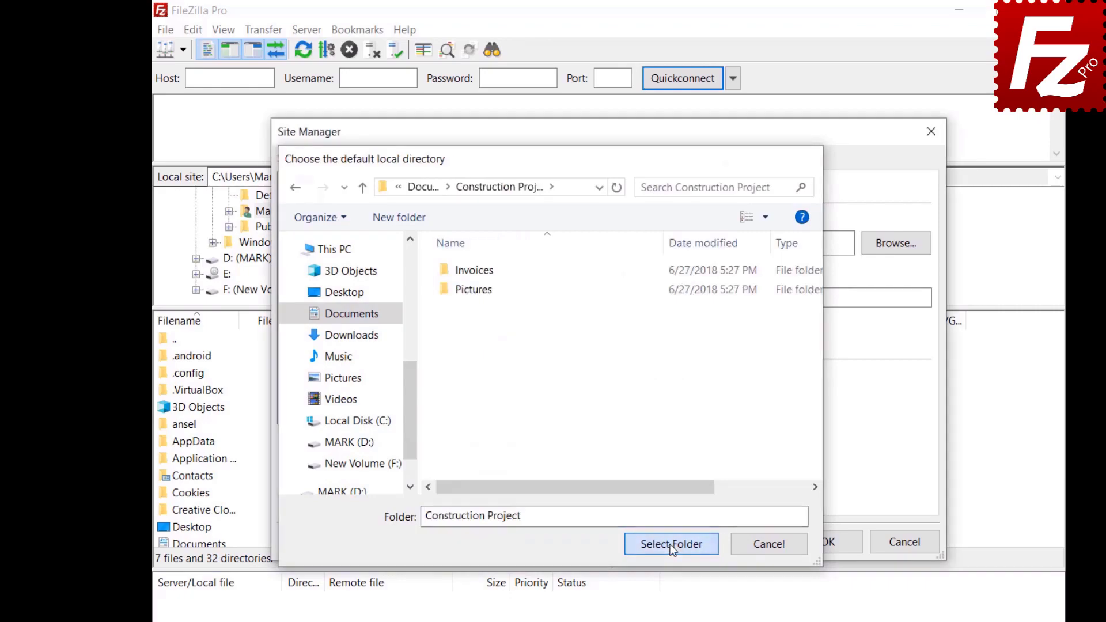
{"action": "type", "text": "/My Drive/Construction Project"}
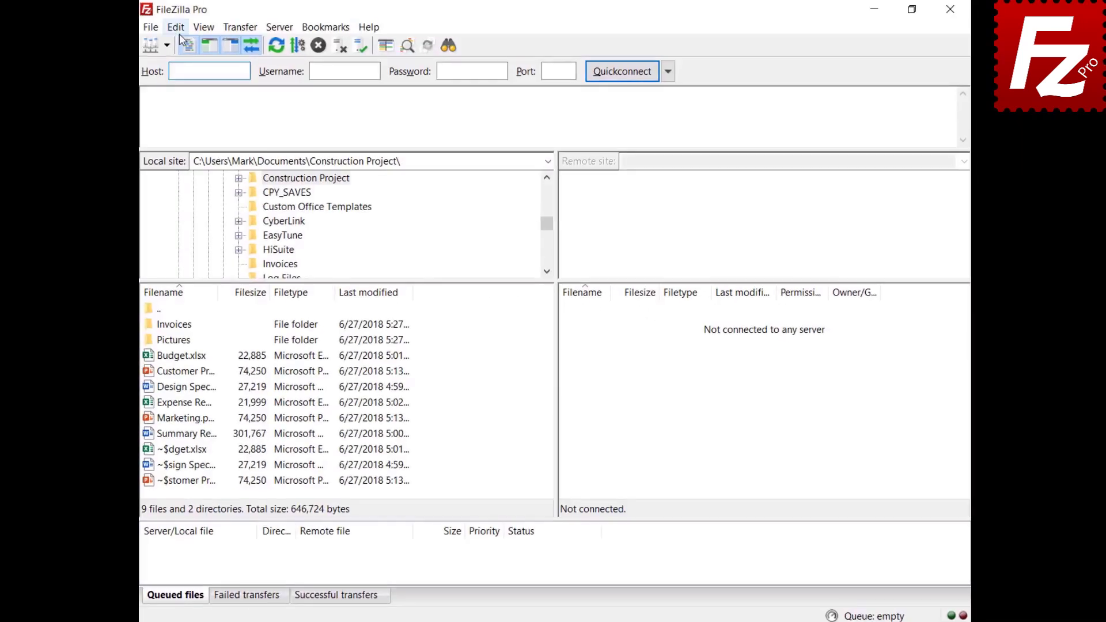
{"action": "left_click", "coordinate": [182, 30]}
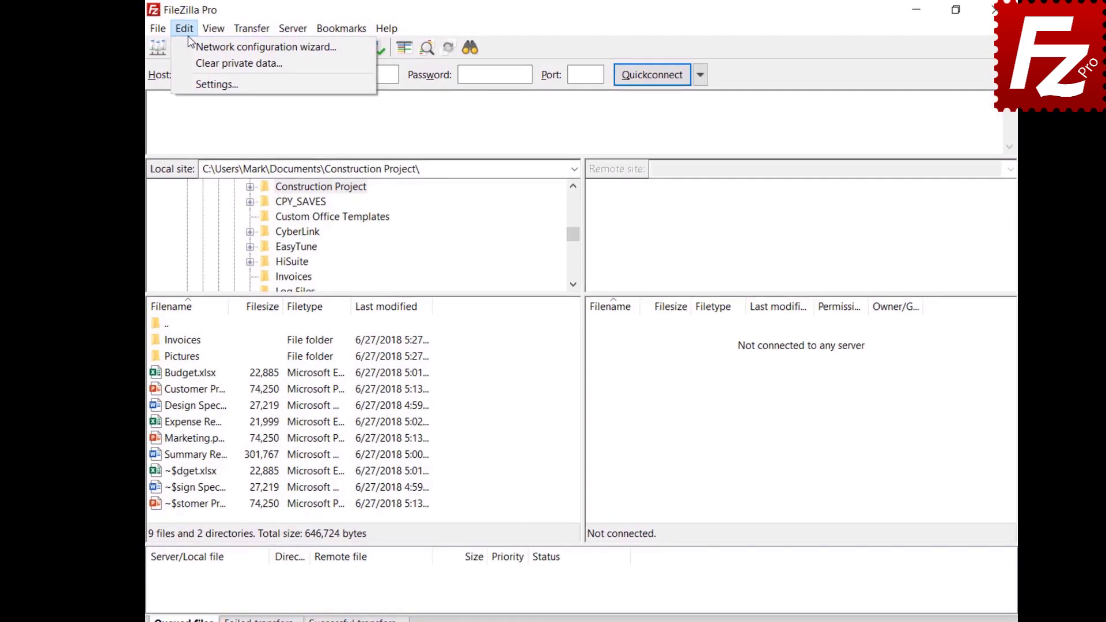
{"action": "left_click", "coordinate": [203, 85]}
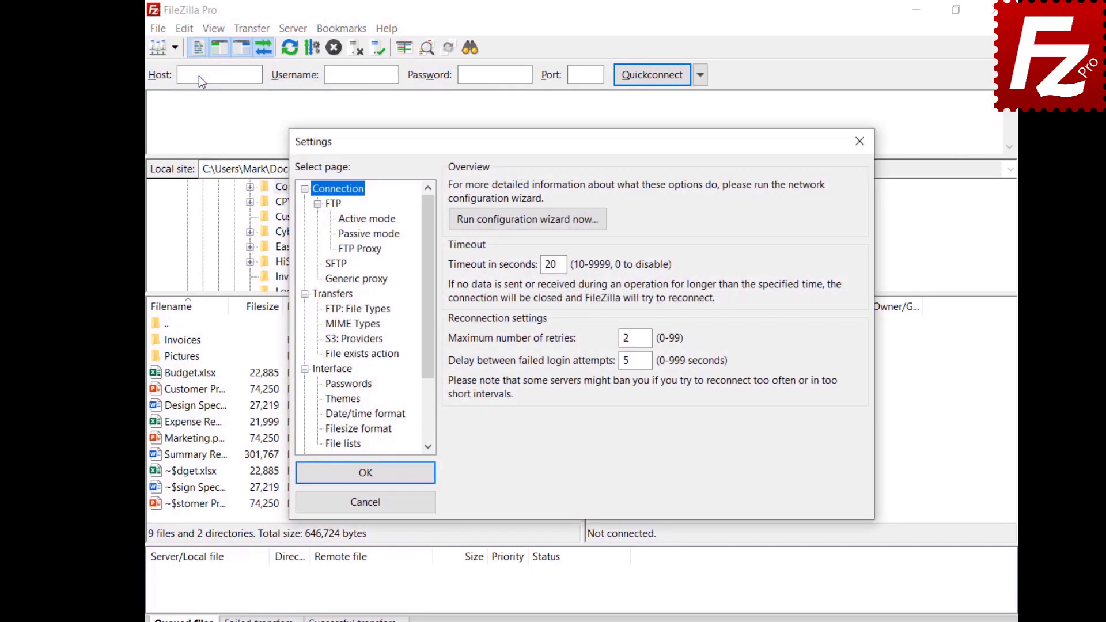
{"action": "scroll", "coordinate": [430, 364], "scroll_direction": "down", "scroll_amount": 2}
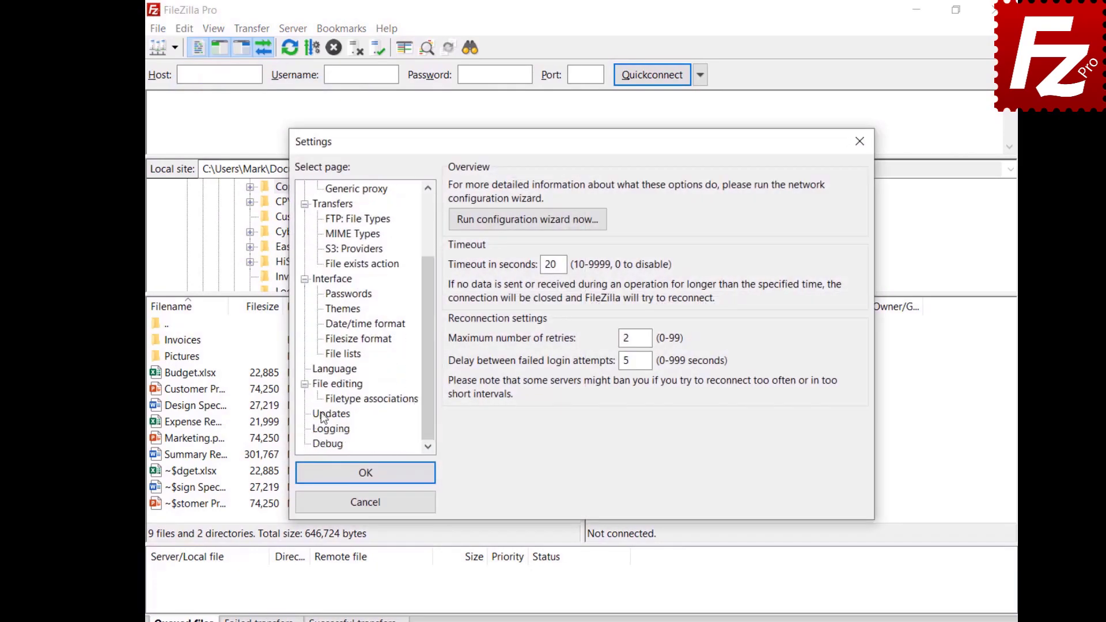
{"action": "left_click", "coordinate": [331, 414]}
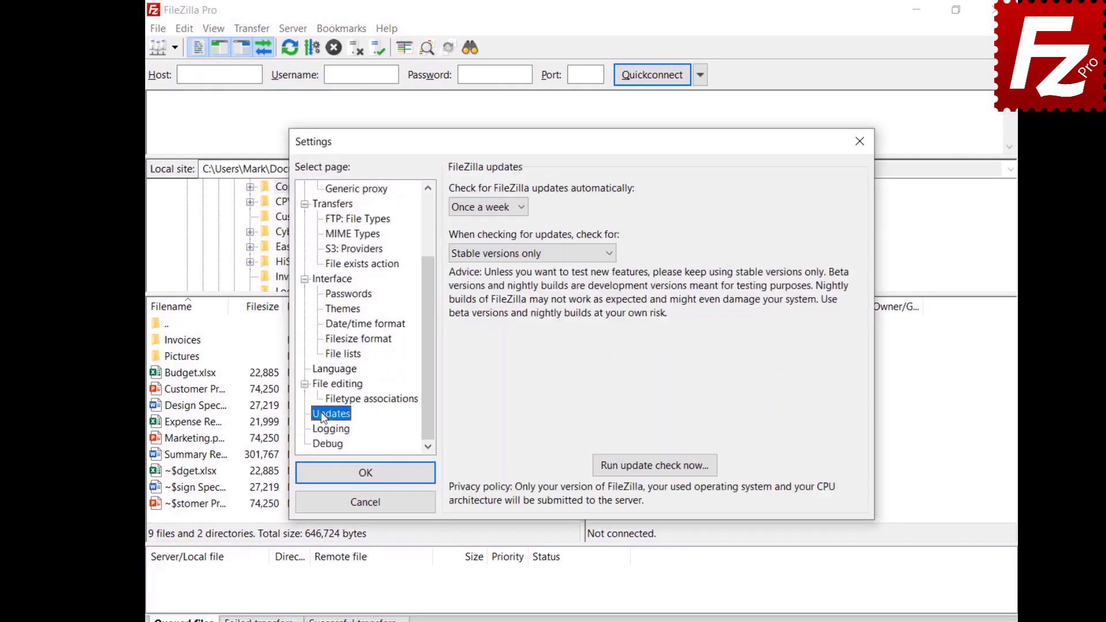
{"action": "left_click", "coordinate": [522, 210]}
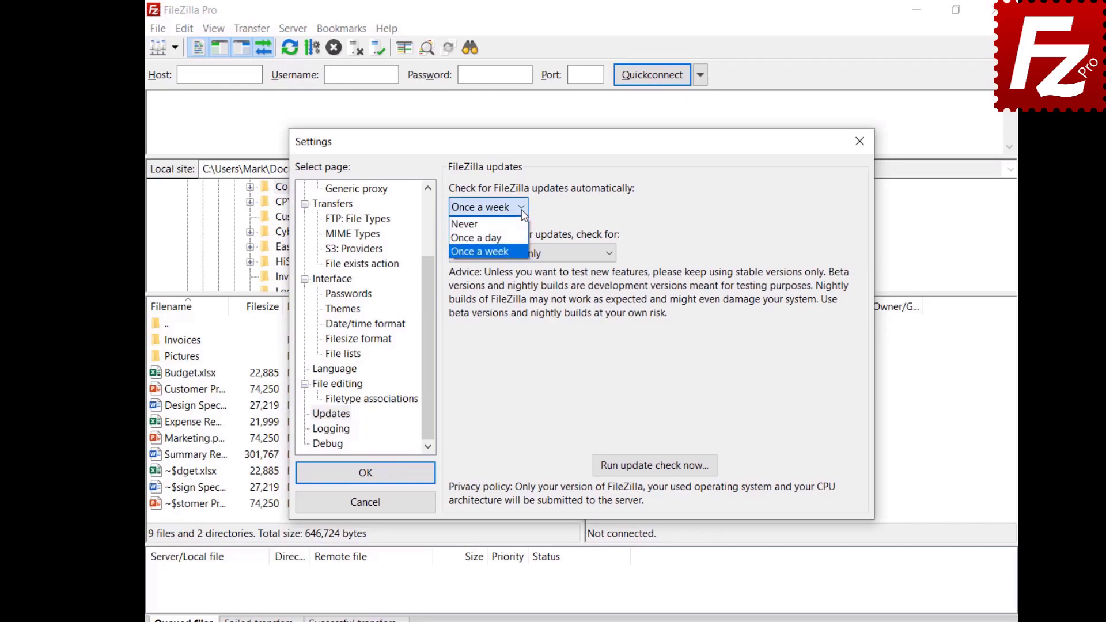
{"action": "left_click", "coordinate": [610, 270]}
{"action": "left_click", "coordinate": [611, 254]}
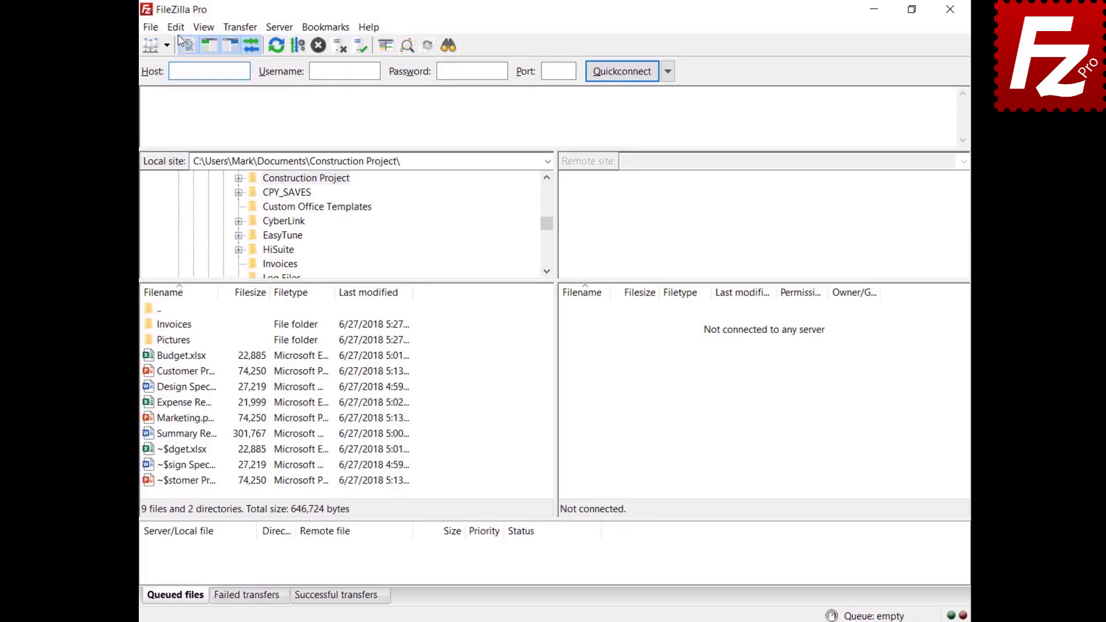
Step: Check 'Limit local ports used by FileZilla' in the Connection > FTP > Active mode settings
{"action": "left_click", "coordinate": [176, 28]}
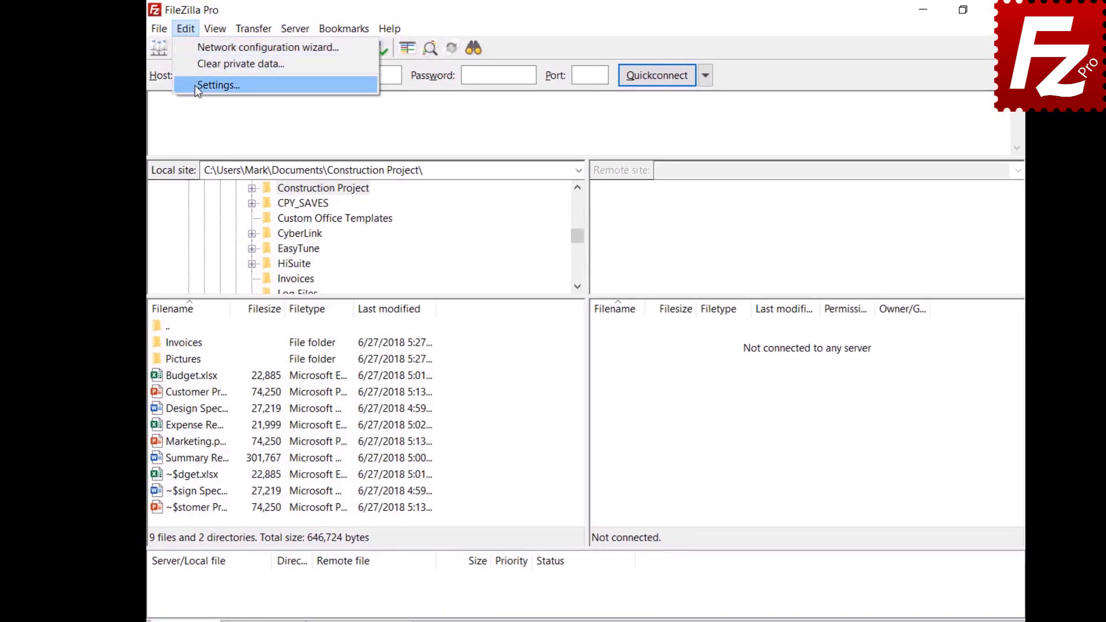
{"action": "left_click", "coordinate": [185, 81]}
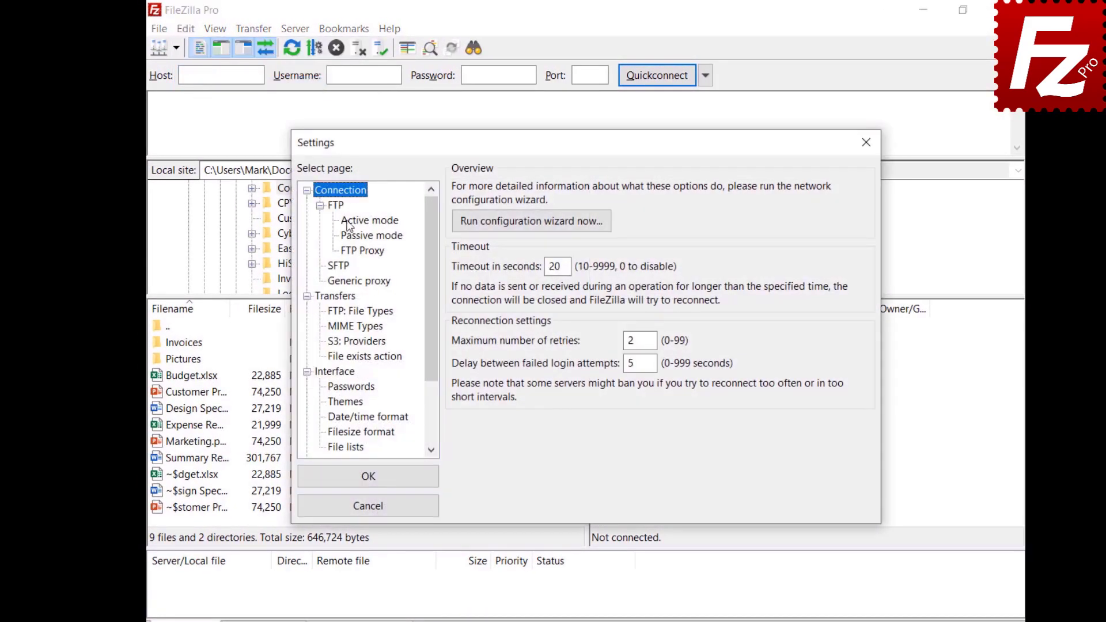
{"action": "left_click", "coordinate": [348, 221]}
{"action": "left_click", "coordinate": [458, 190]}
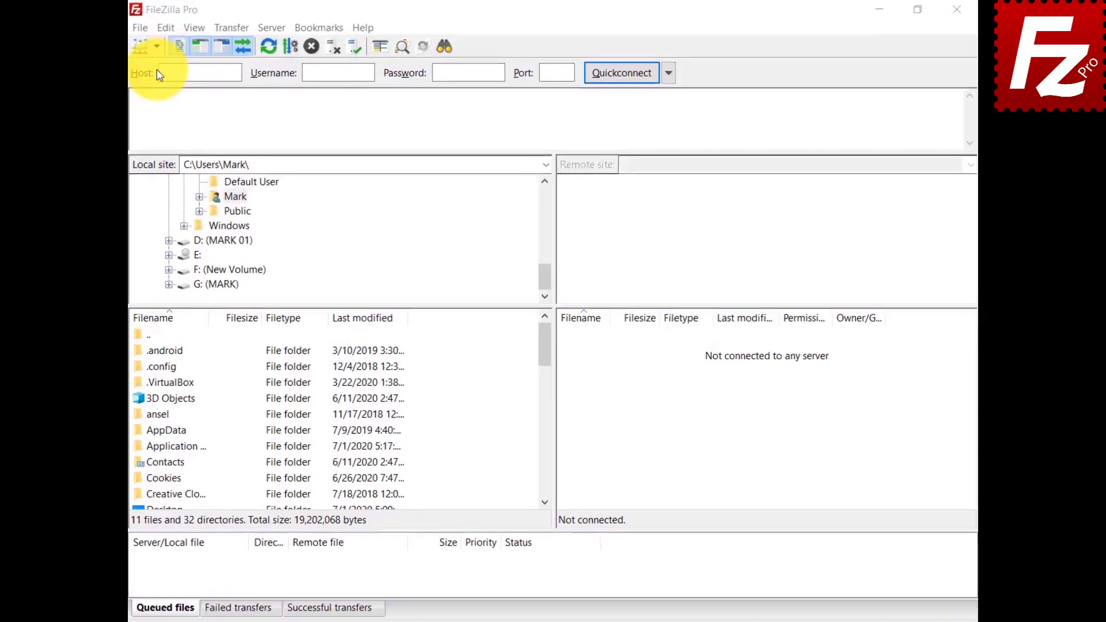
Step: In the Site Manager, create a new folder named 'Google Drive'
{"action": "left_click", "coordinate": [106, 52]}
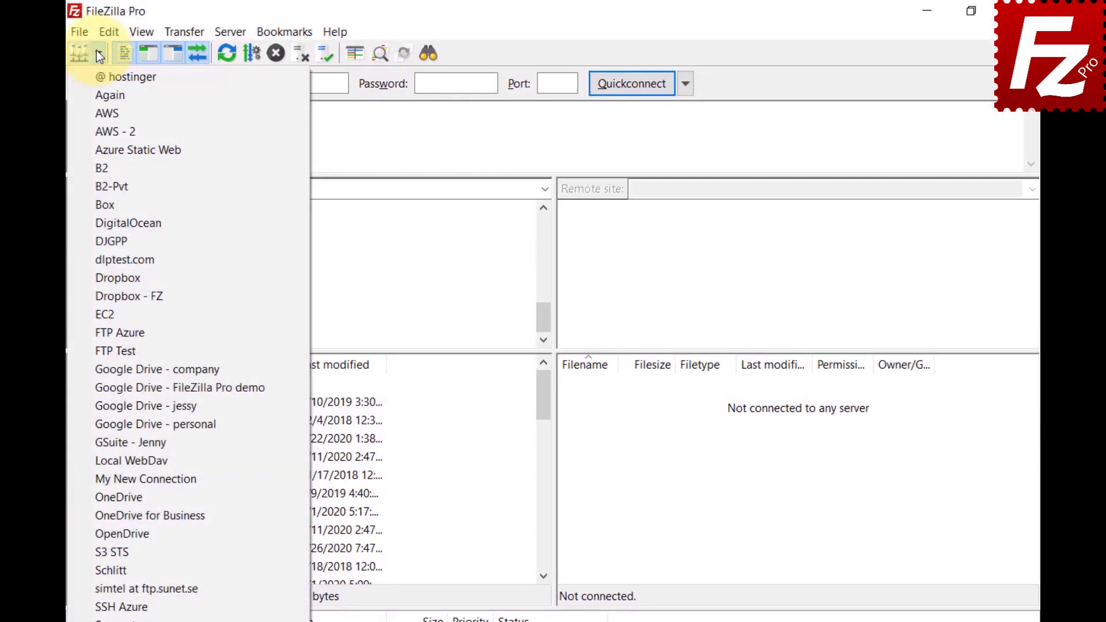
{"action": "left_click", "coordinate": [80, 30]}
{"action": "left_click", "coordinate": [80, 31]}
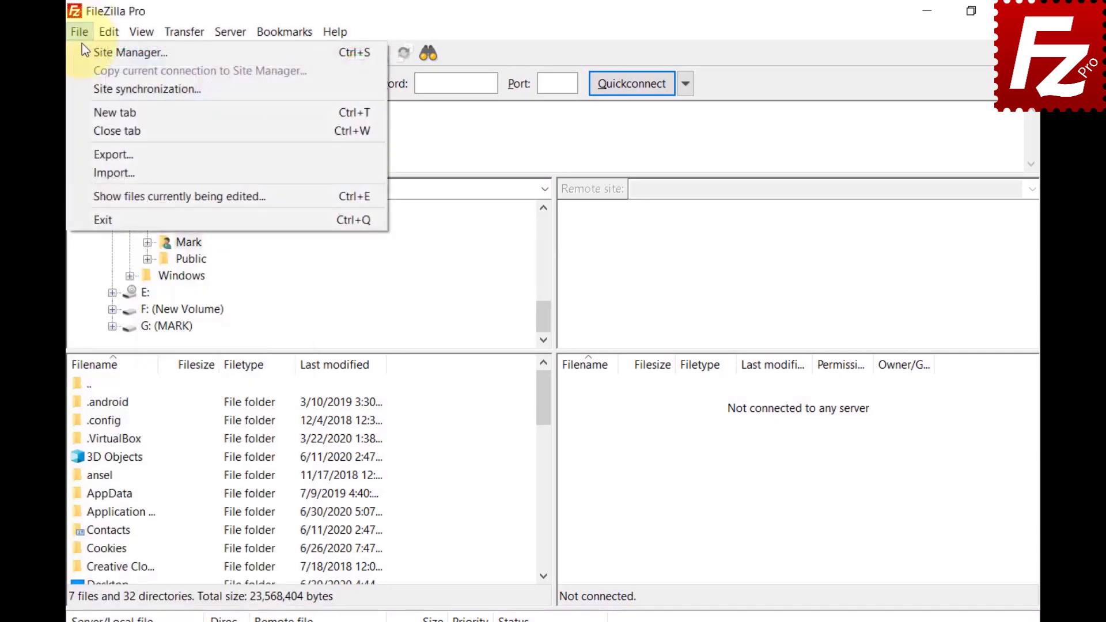
{"action": "left_click", "coordinate": [85, 51]}
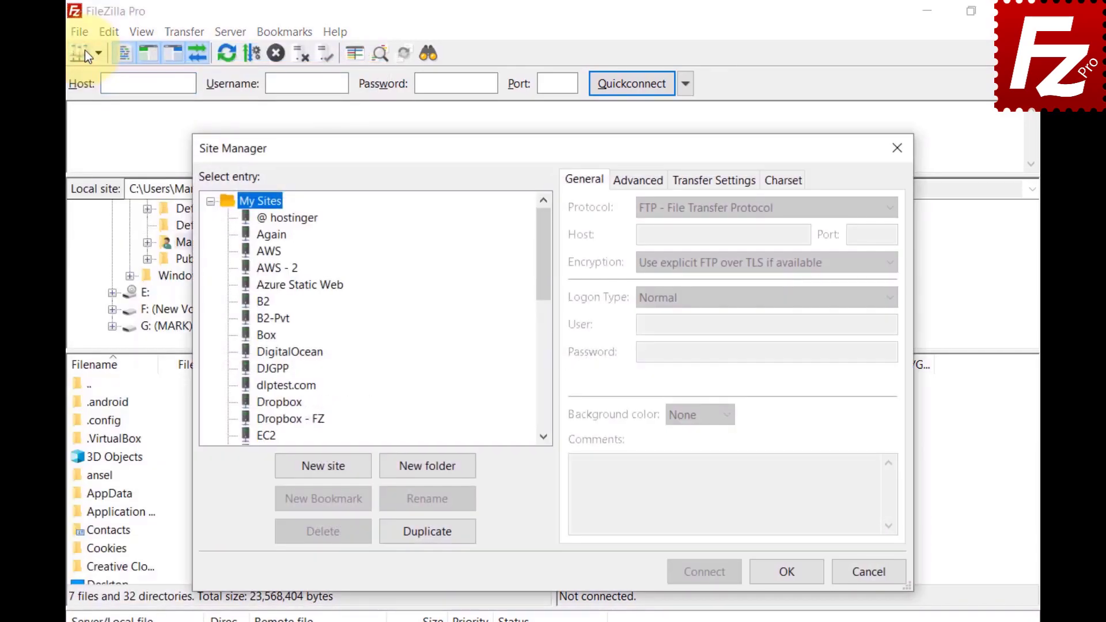
{"action": "left_click", "coordinate": [431, 473]}
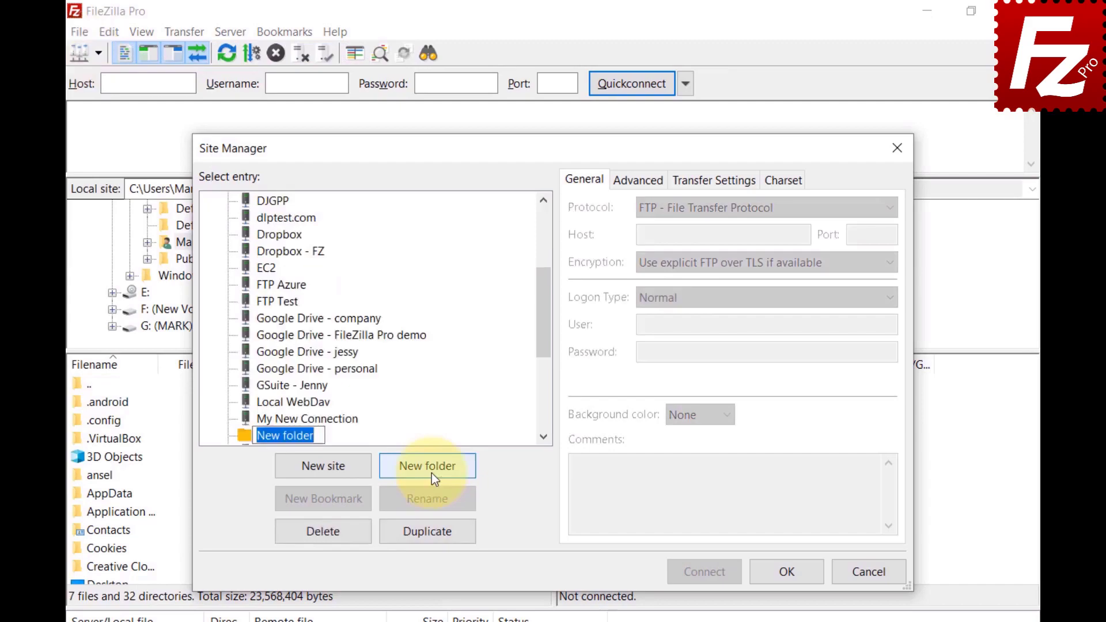
{"action": "type", "text": "Google Drive"}
{"action": "key", "text": "Return"}
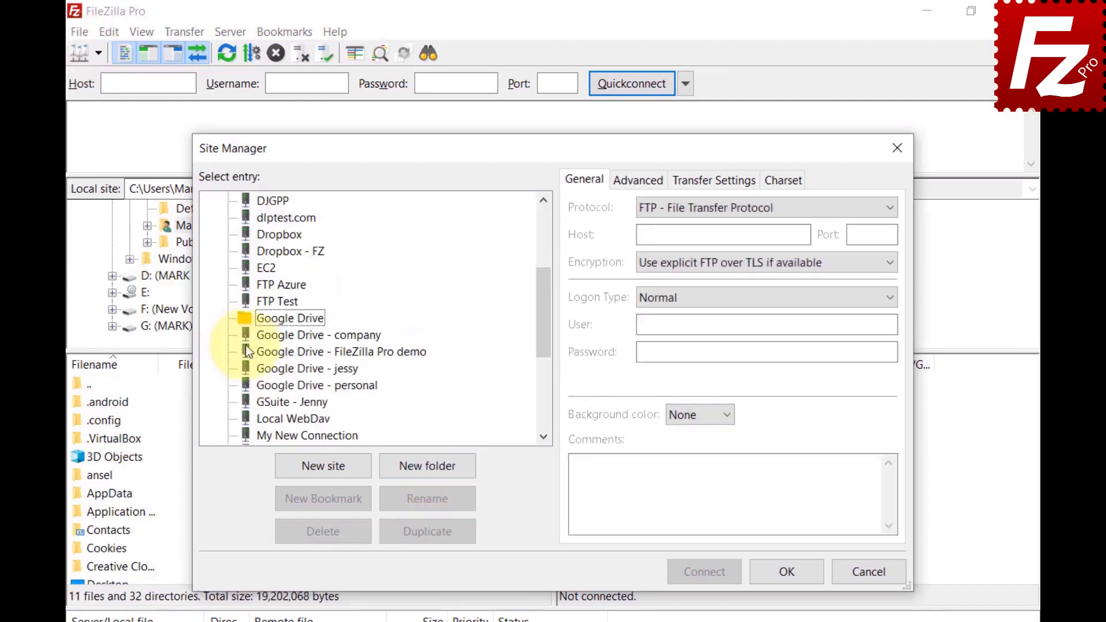
Step: Move the four Google Drive sites, including company, demo and personal, into that folder
{"action": "left_click", "coordinate": [265, 339]}
{"action": "left_click", "coordinate": [266, 357], "text": "ctrl"}
{"action": "left_click", "coordinate": [268, 364], "text": "ctrl"}
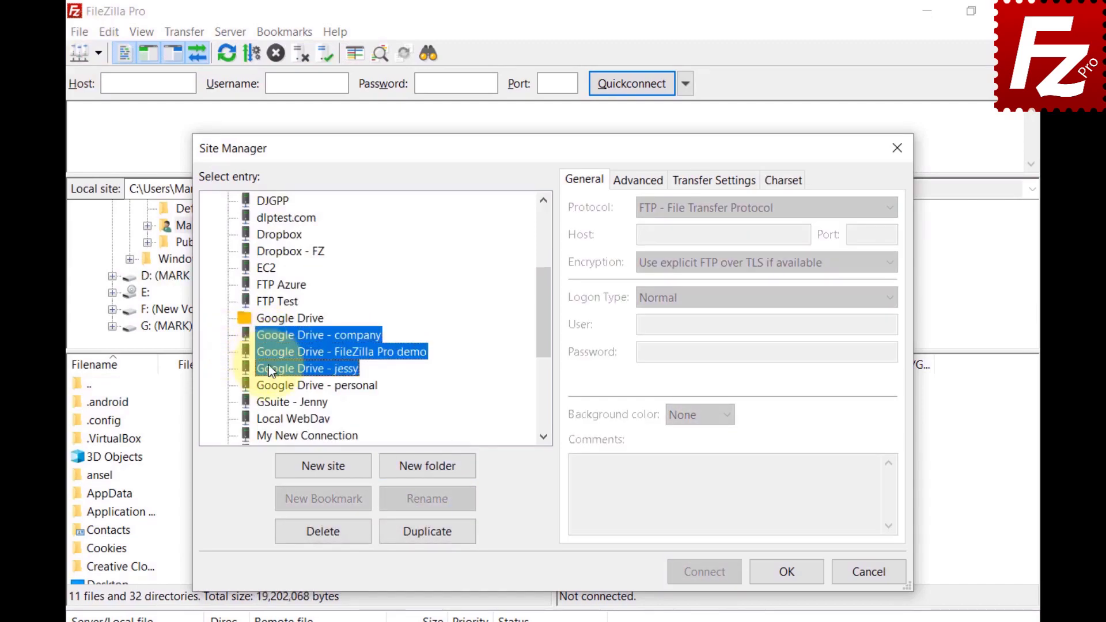
{"action": "left_click", "coordinate": [272, 385], "text": "ctrl"}
{"action": "left_click_drag", "start_coordinate": [272, 385], "coordinate": [271, 319]}
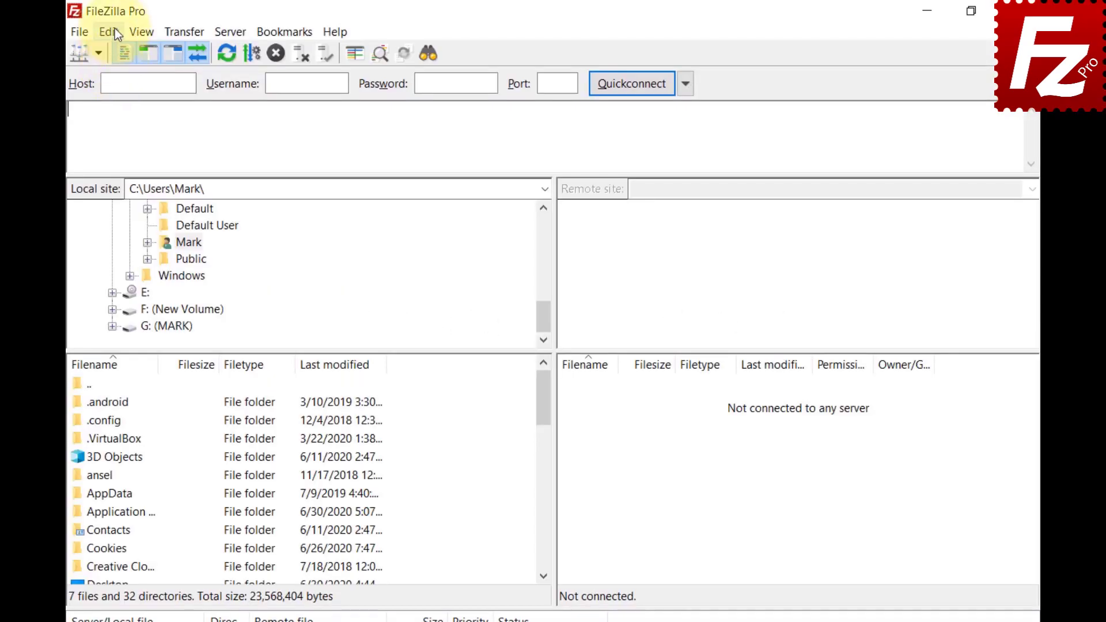
Step: Set the File lists sorting mode to 'Sort directories inline'
{"action": "left_click", "coordinate": [114, 31]}
{"action": "left_click", "coordinate": [129, 91]}
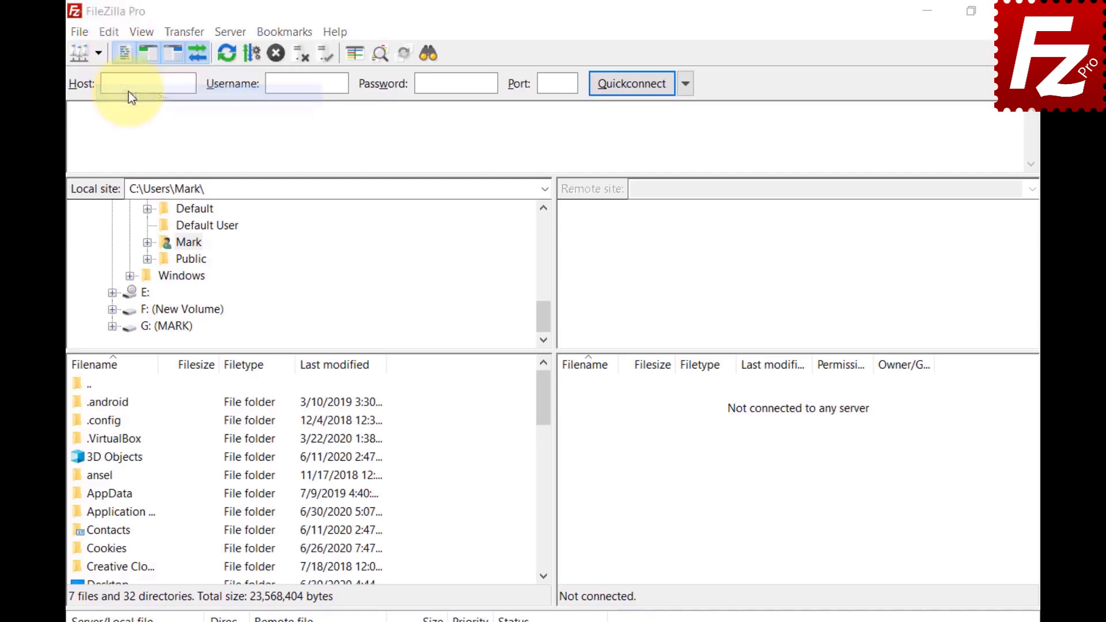
{"action": "left_click", "coordinate": [299, 401]}
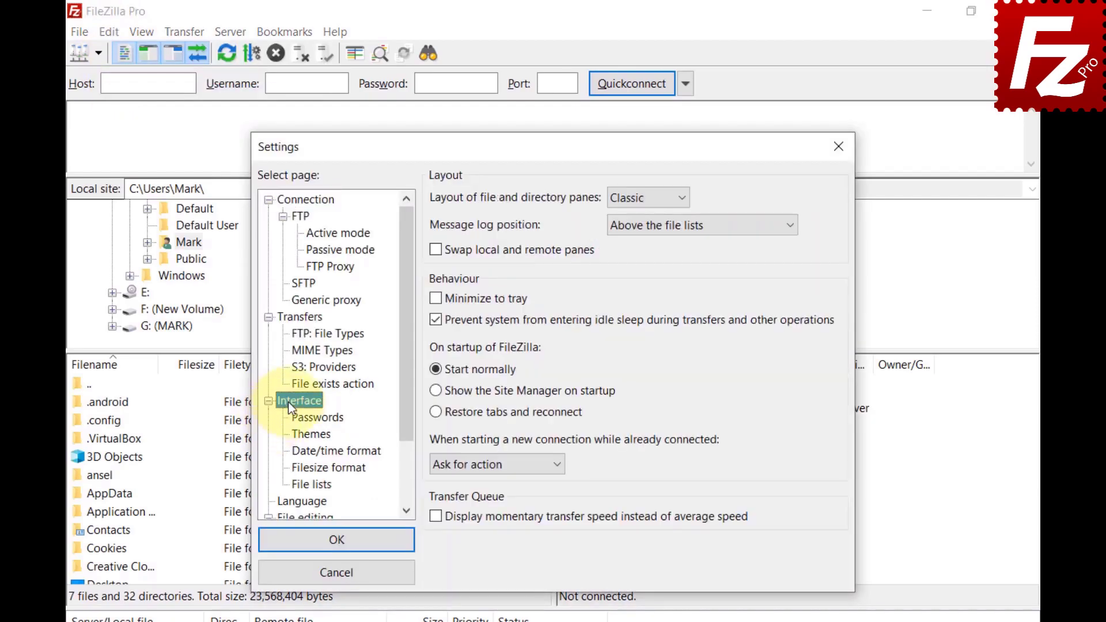
{"action": "left_click", "coordinate": [295, 482]}
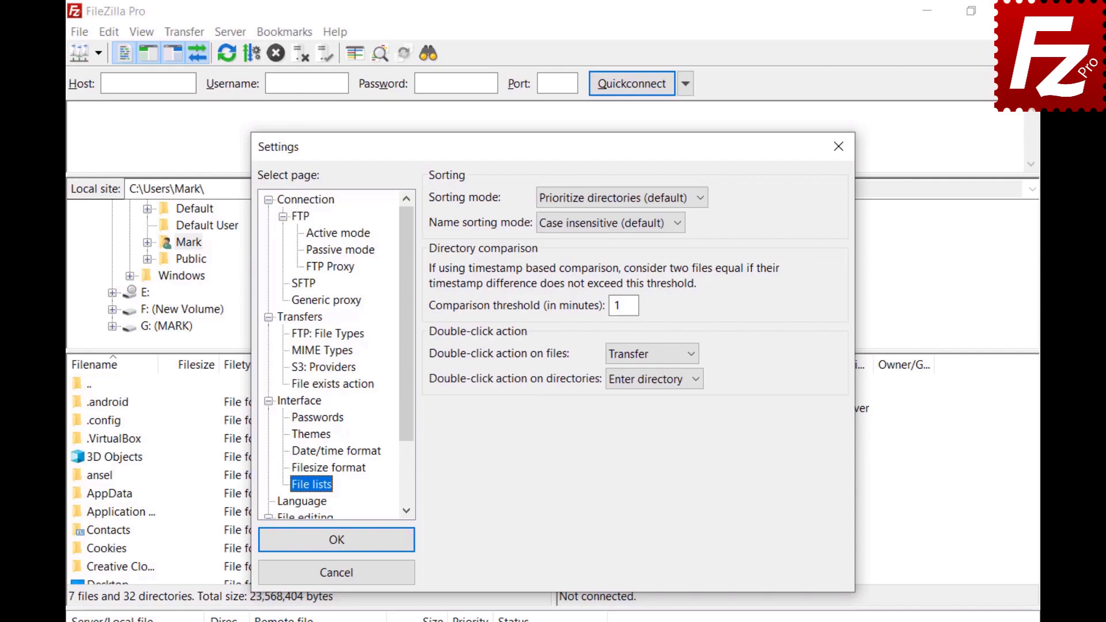
{"action": "left_click", "coordinate": [699, 197]}
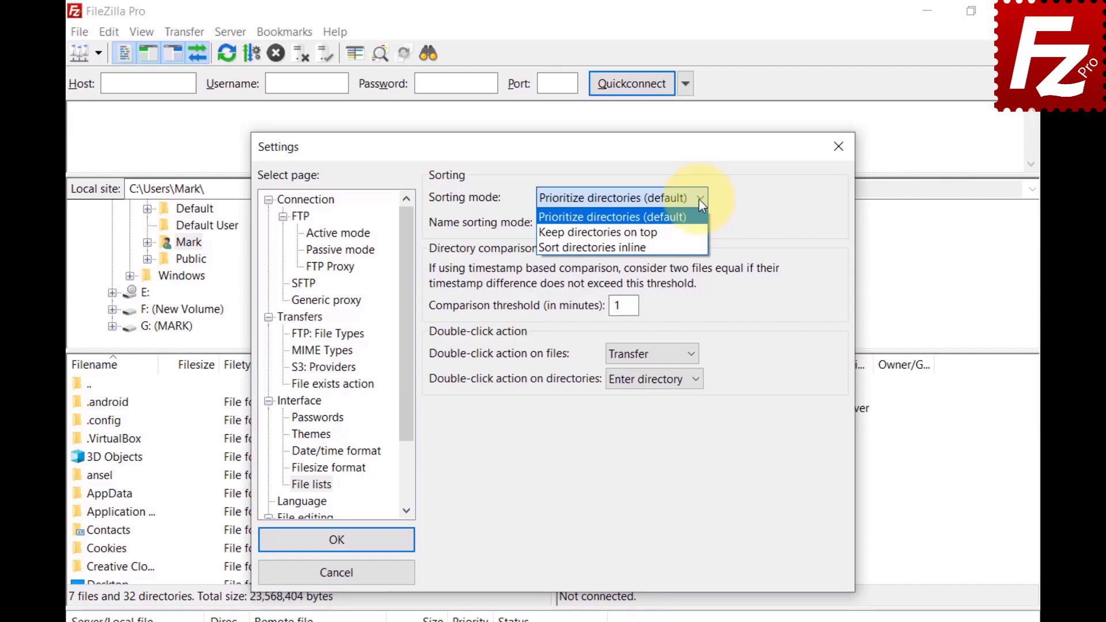
{"action": "left_click", "coordinate": [699, 230]}
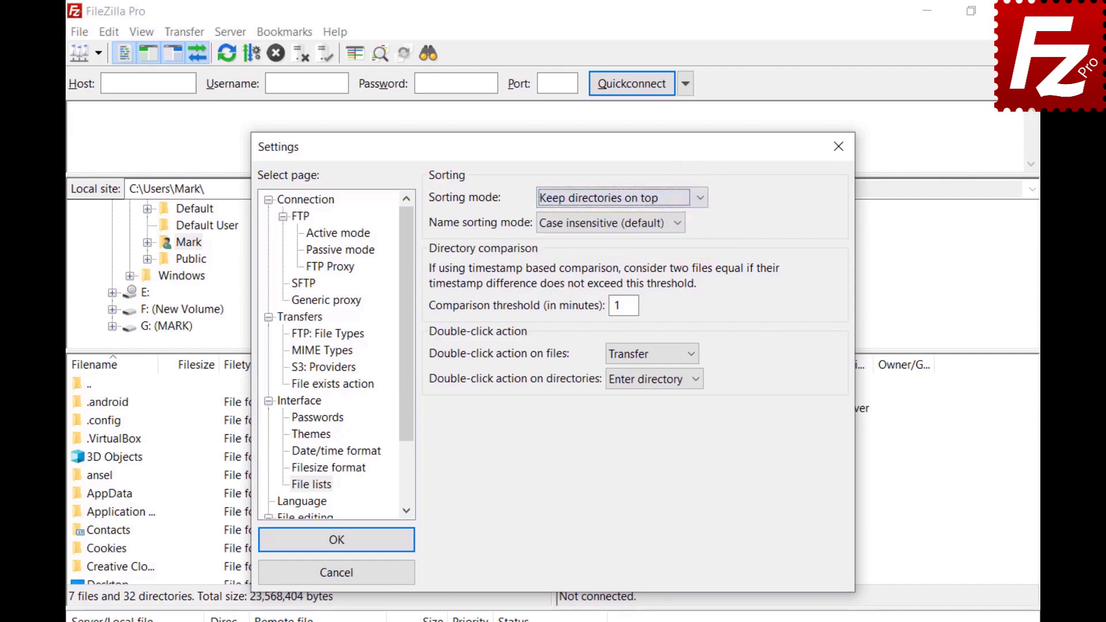
{"action": "left_click", "coordinate": [700, 198]}
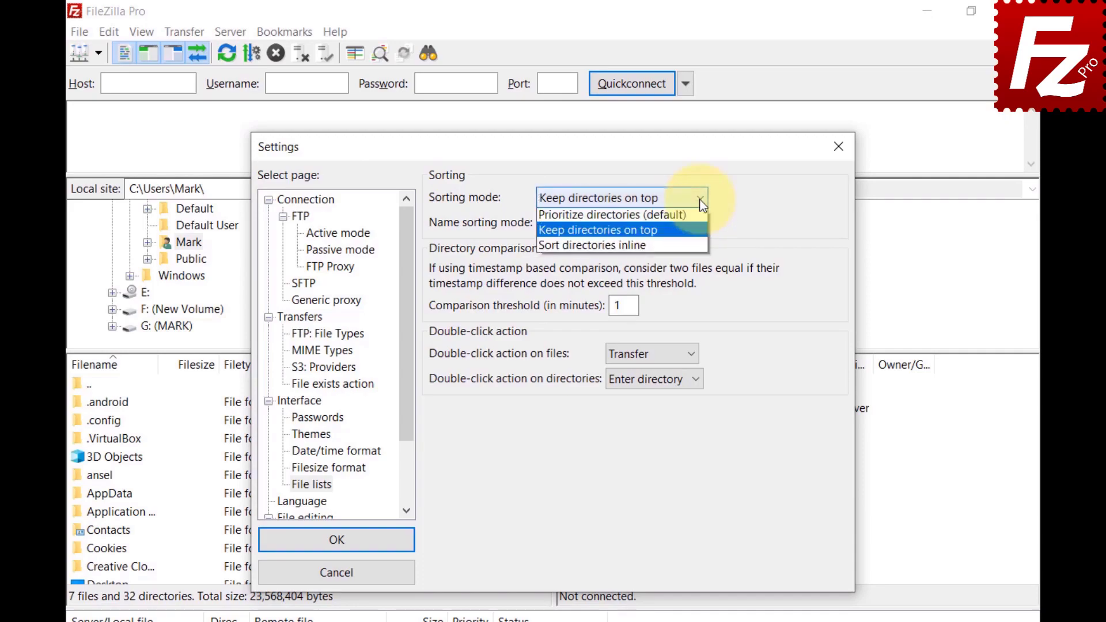
{"action": "left_click", "coordinate": [700, 248]}
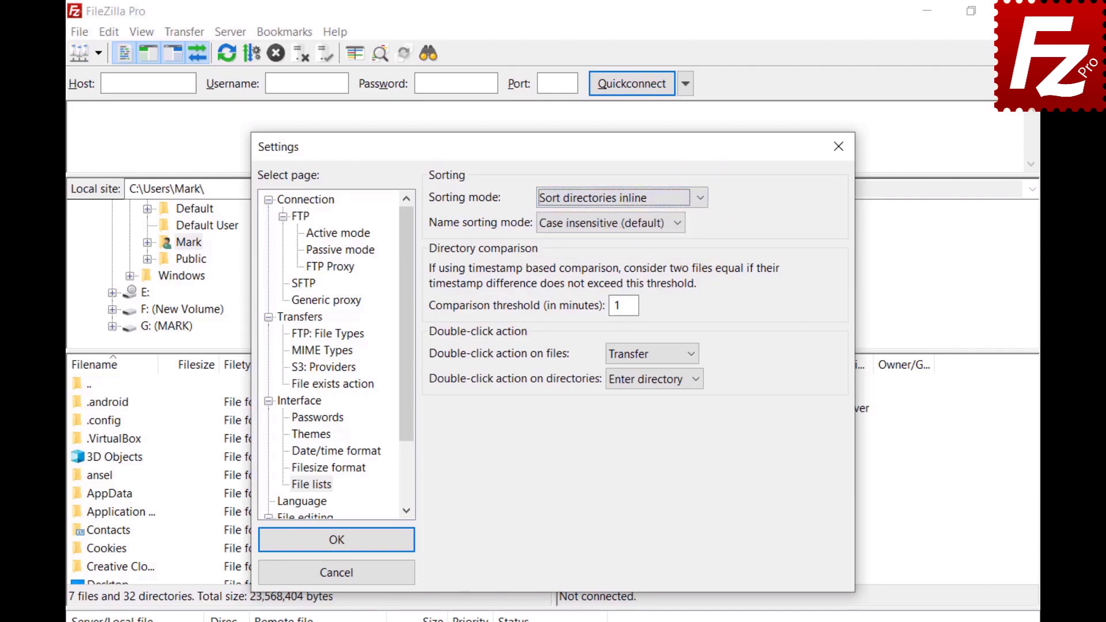
Step: Set the name sorting mode to 'Natural sort'
{"action": "left_click", "coordinate": [679, 225]}
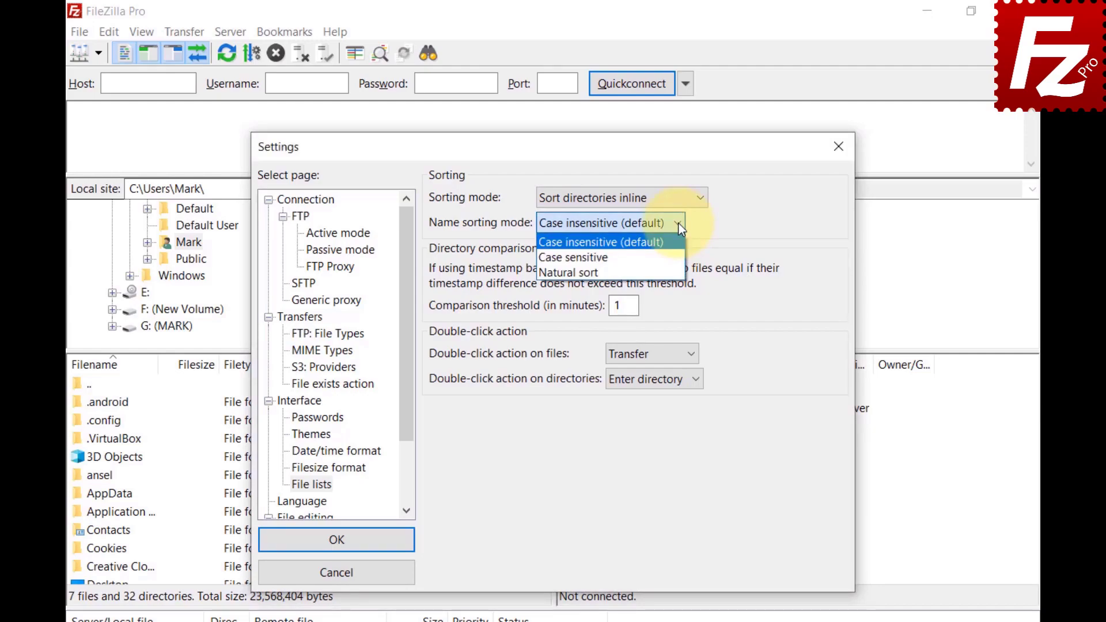
{"action": "left_click", "coordinate": [573, 257]}
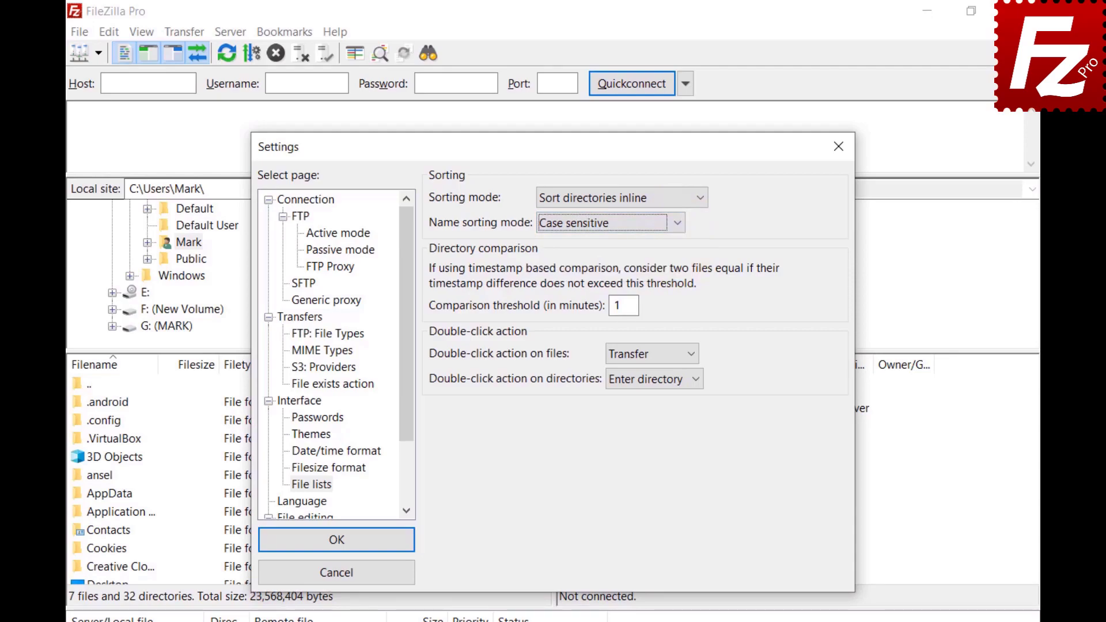
{"action": "left_click", "coordinate": [679, 226]}
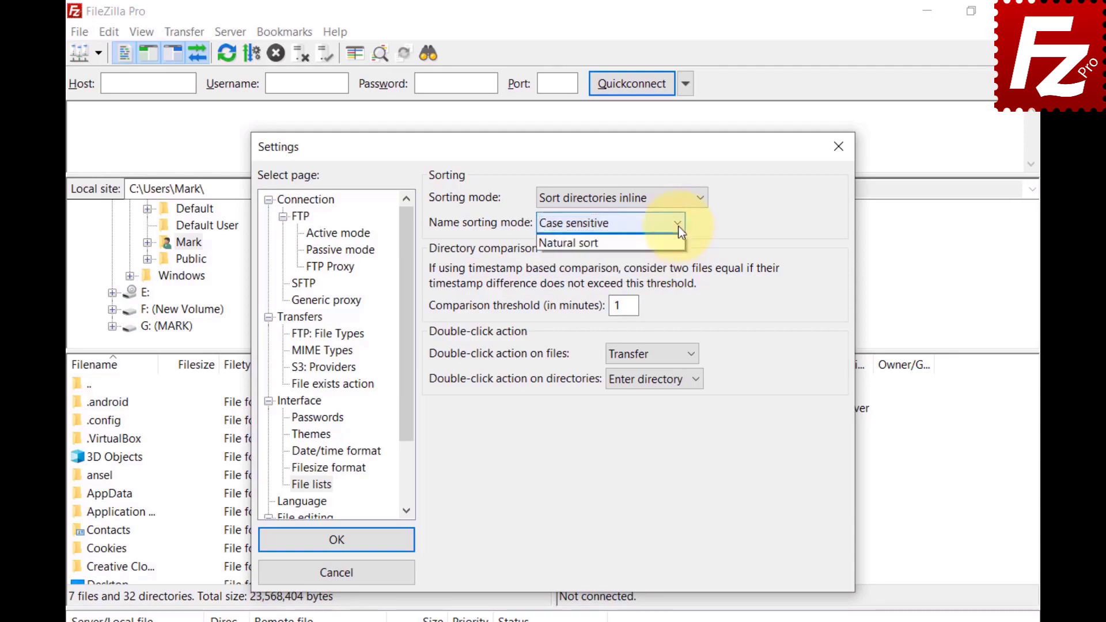
{"action": "left_click", "coordinate": [679, 272]}
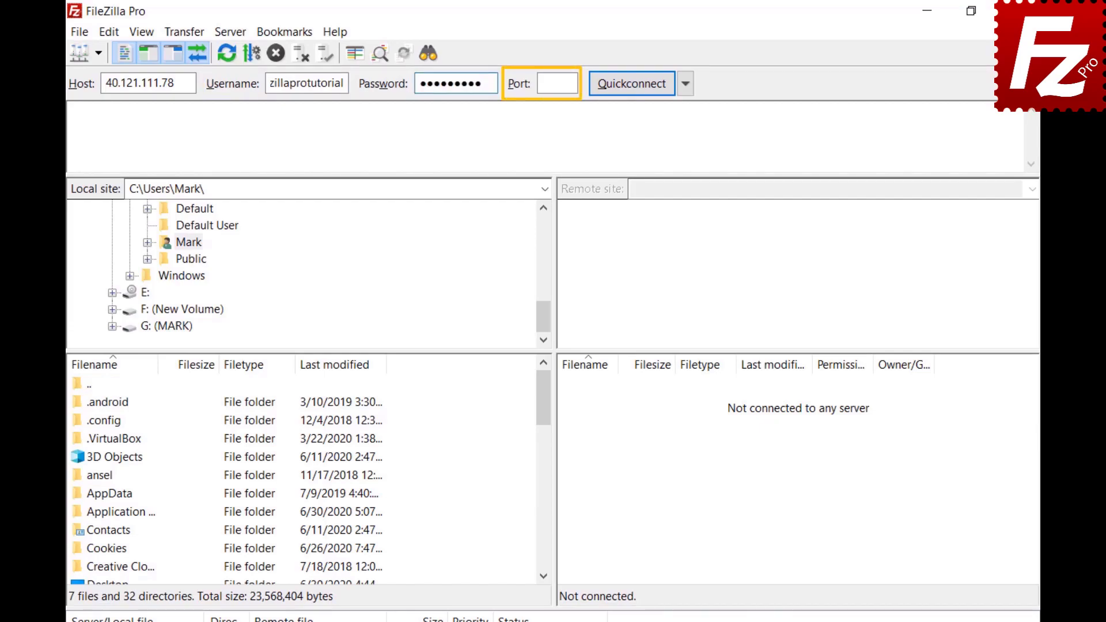
Step: Quickconnect to 40.121.111.78, then relaunch FileZilla Pro from its desktop icon
{"action": "left_click", "coordinate": [631, 83]}
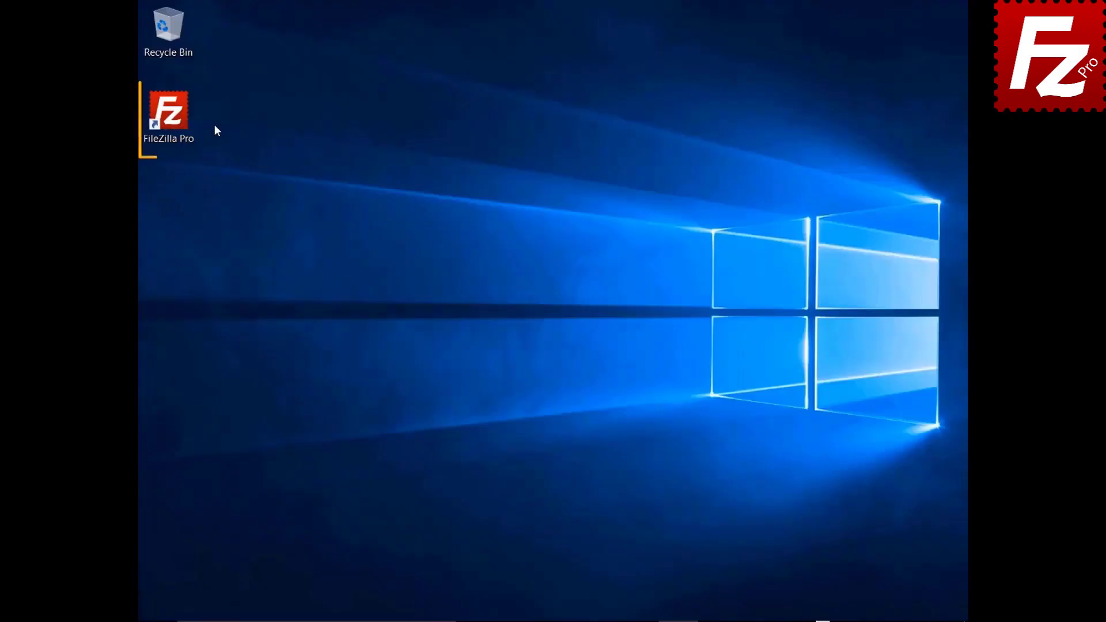
{"action": "double_click", "coordinate": [175, 119]}
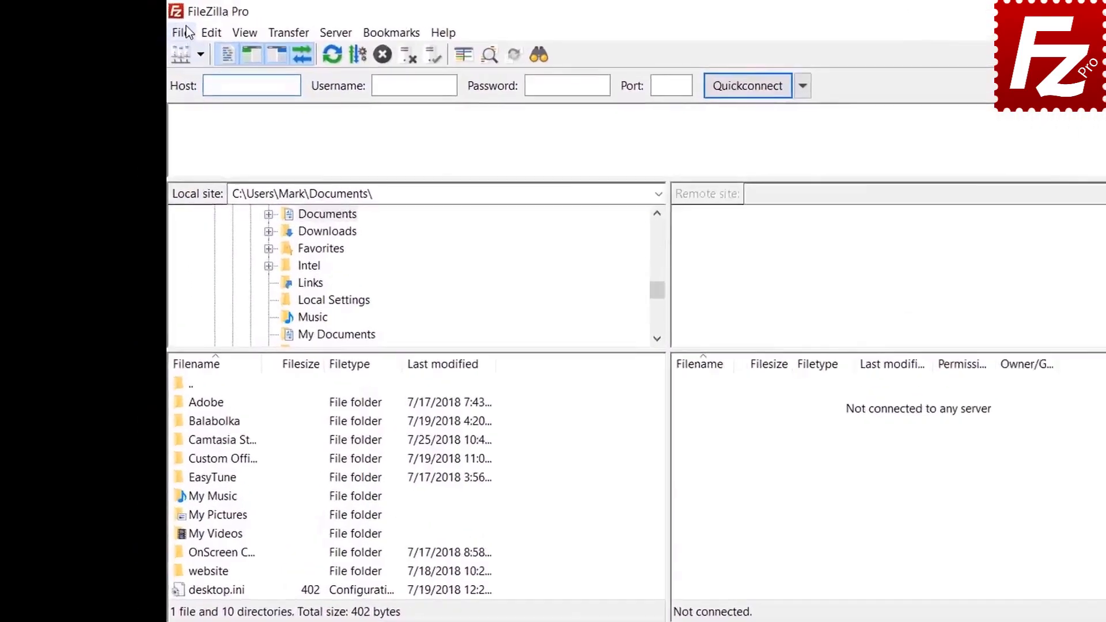
{"action": "left_click", "coordinate": [155, 27]}
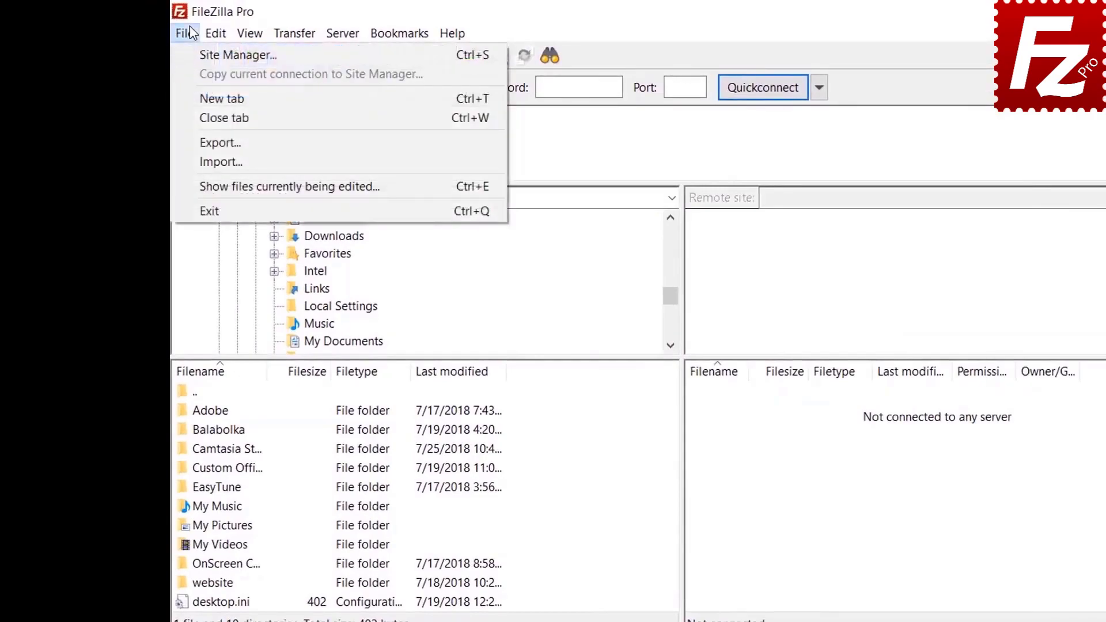
Step: Under Settings > Interface > Passwords, protect saved passwords with a new master password entered twice
{"action": "left_click", "coordinate": [195, 53]}
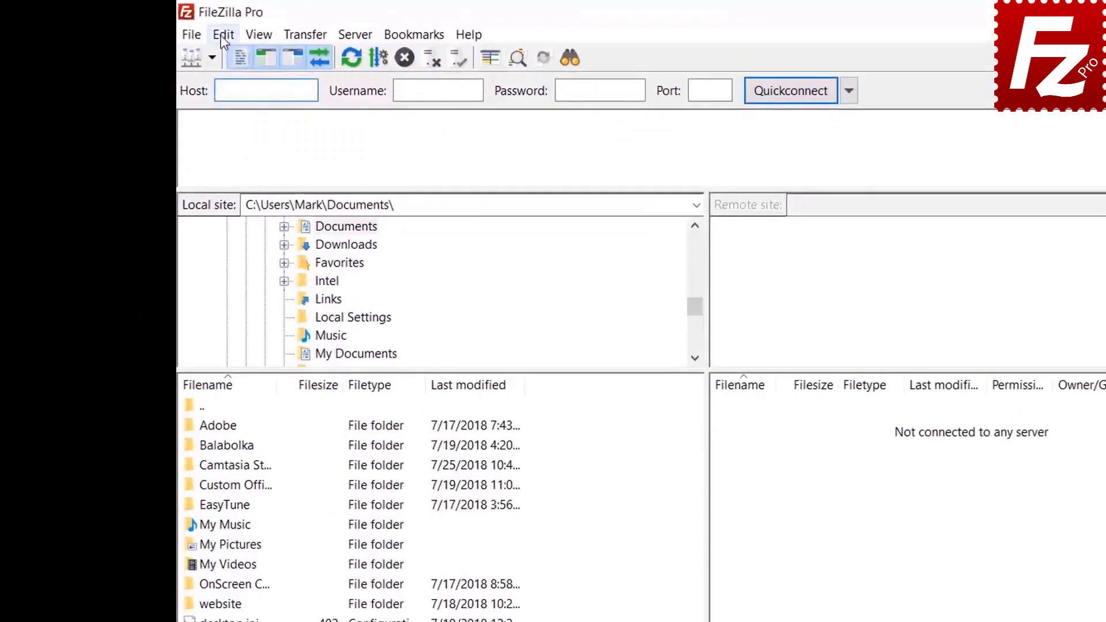
{"action": "left_click", "coordinate": [177, 27]}
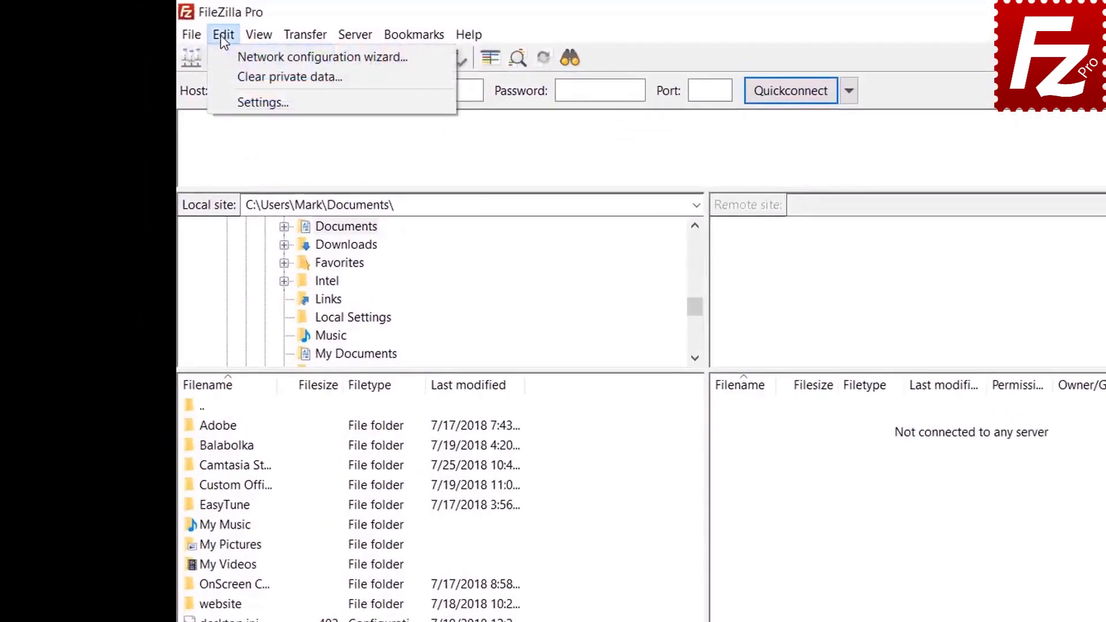
{"action": "left_click", "coordinate": [233, 100]}
{"action": "left_click", "coordinate": [426, 465]}
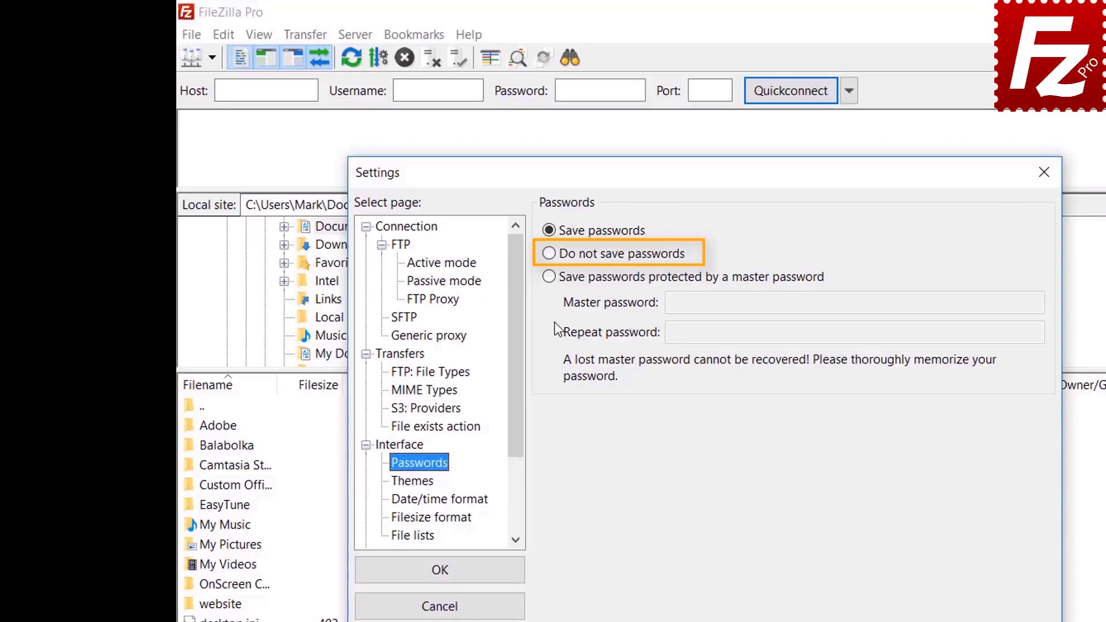
{"action": "left_click", "coordinate": [550, 277]}
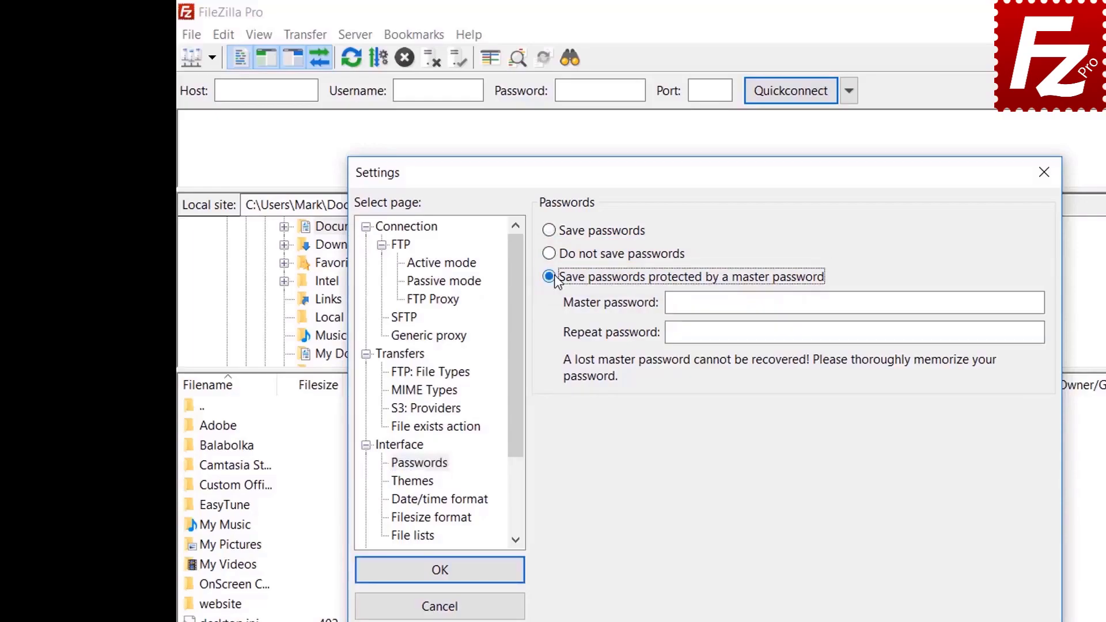
{"action": "left_click", "coordinate": [902, 302]}
{"action": "type", "text": "•••••••"}
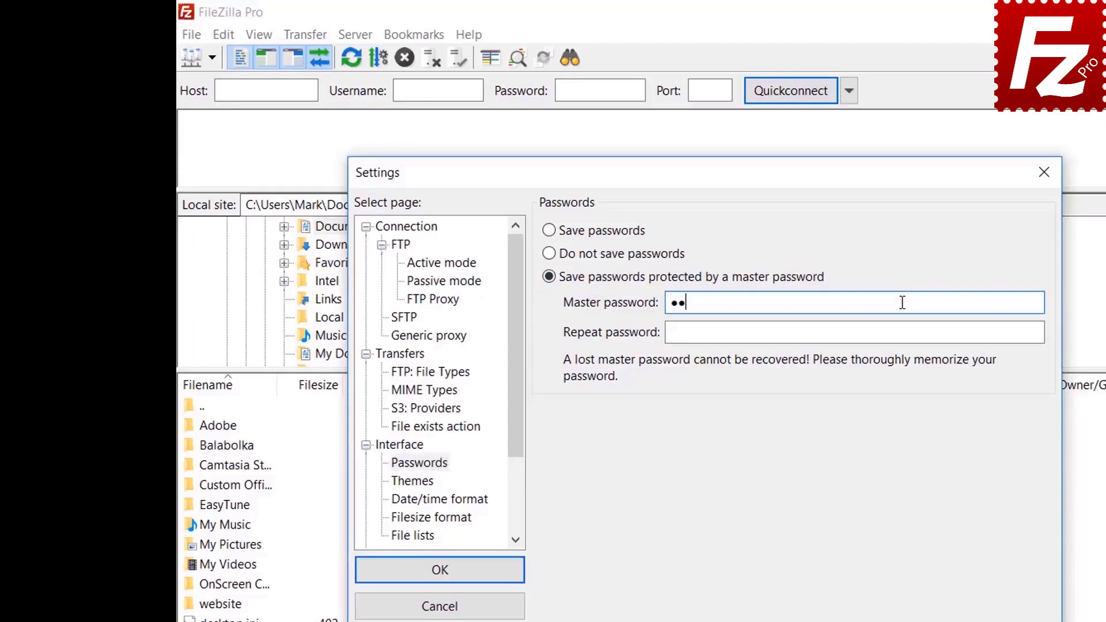
{"action": "type", "text": "•••"}
{"action": "left_click", "coordinate": [879, 336]}
{"action": "type", "text": "••••••••"}
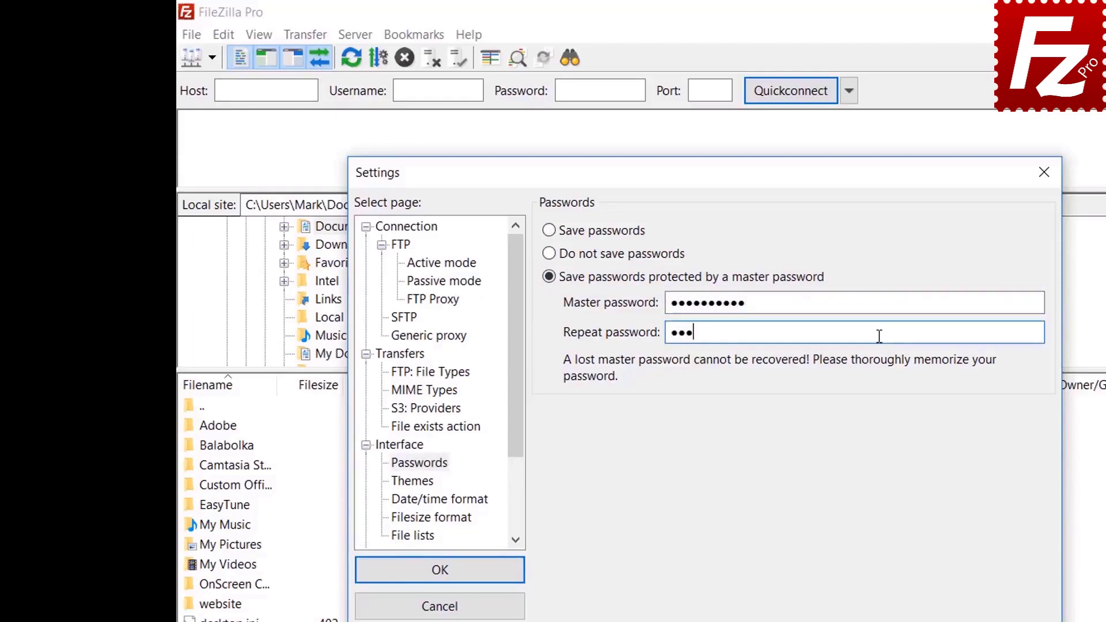
{"action": "type", "text": "••"}
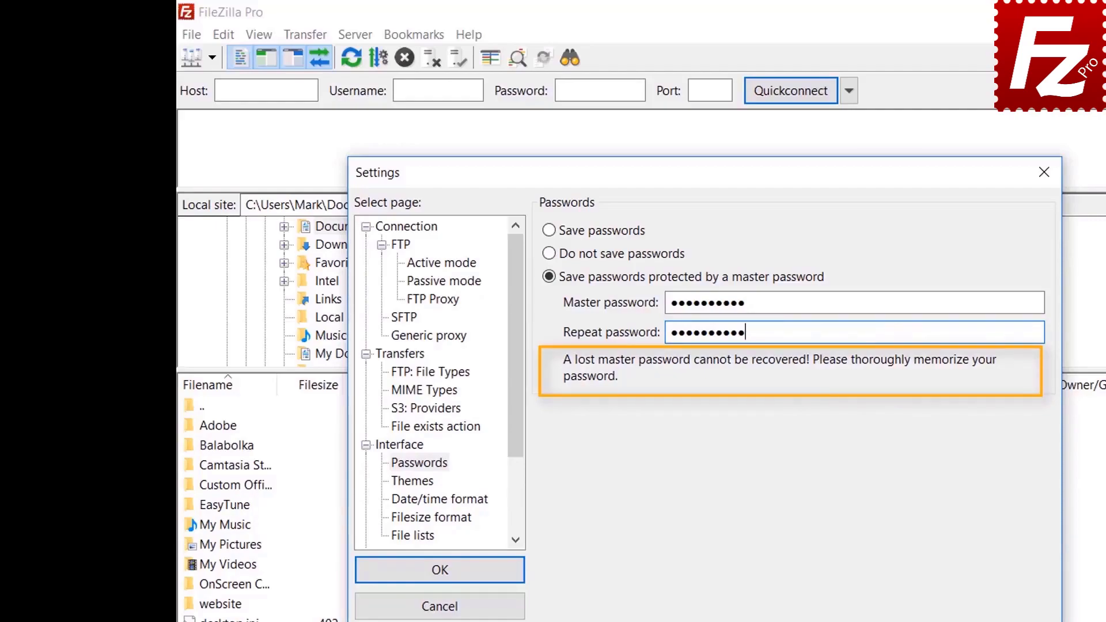
{"action": "left_click", "coordinate": [442, 572]}
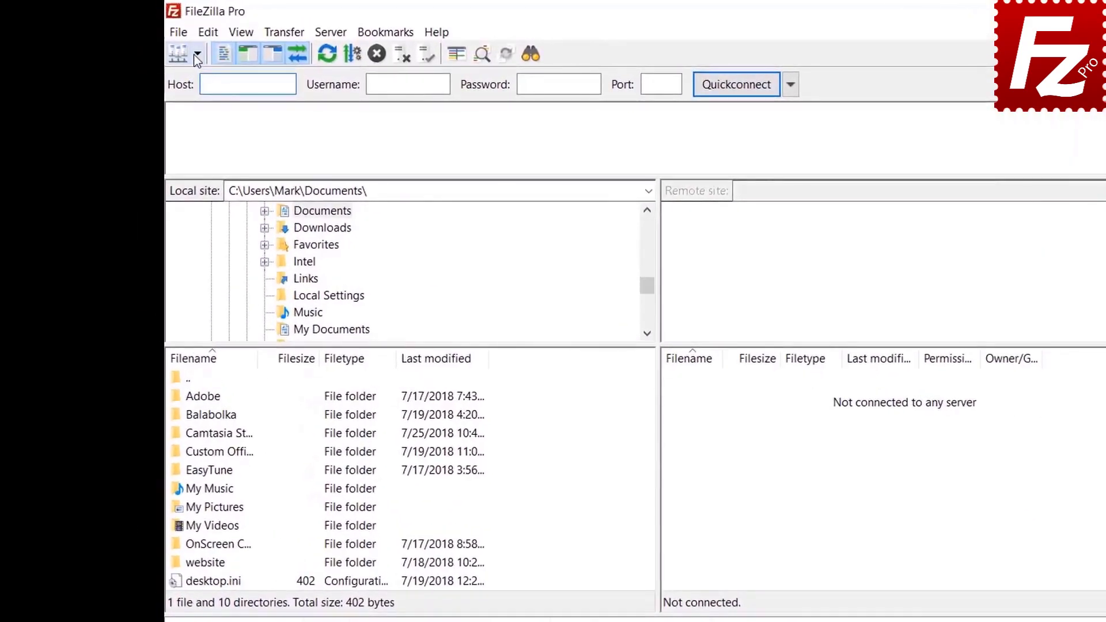
{"action": "left_click", "coordinate": [197, 55]}
Step: Choose FTP Tutorial from the Site Manager dropdown and enter the master password to connect
{"action": "left_click", "coordinate": [196, 78]}
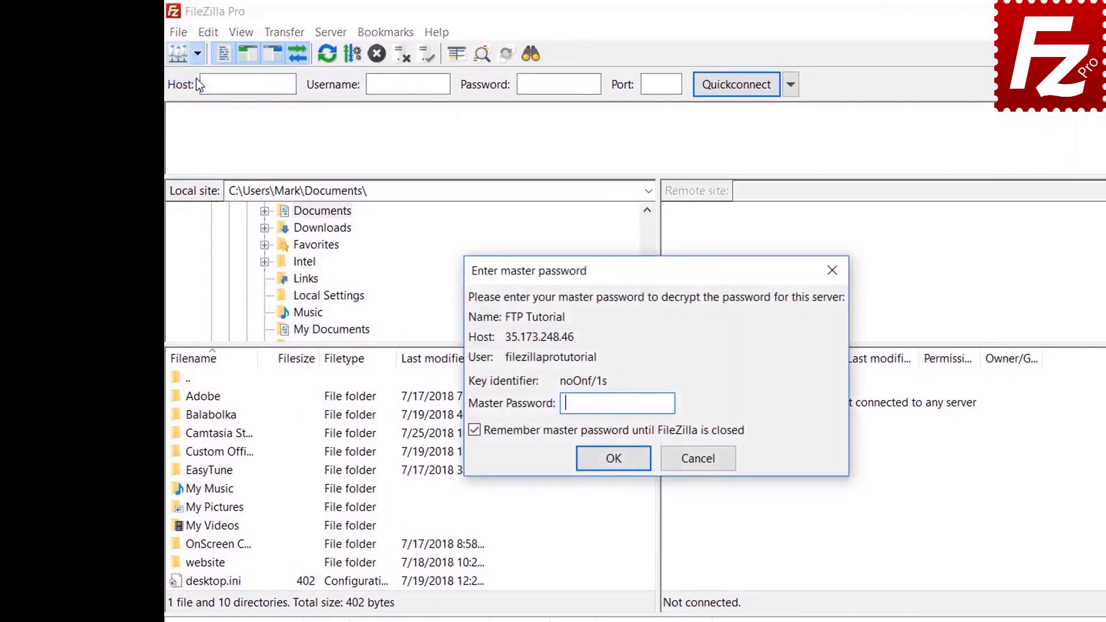
{"action": "type", "text": "••••••"}
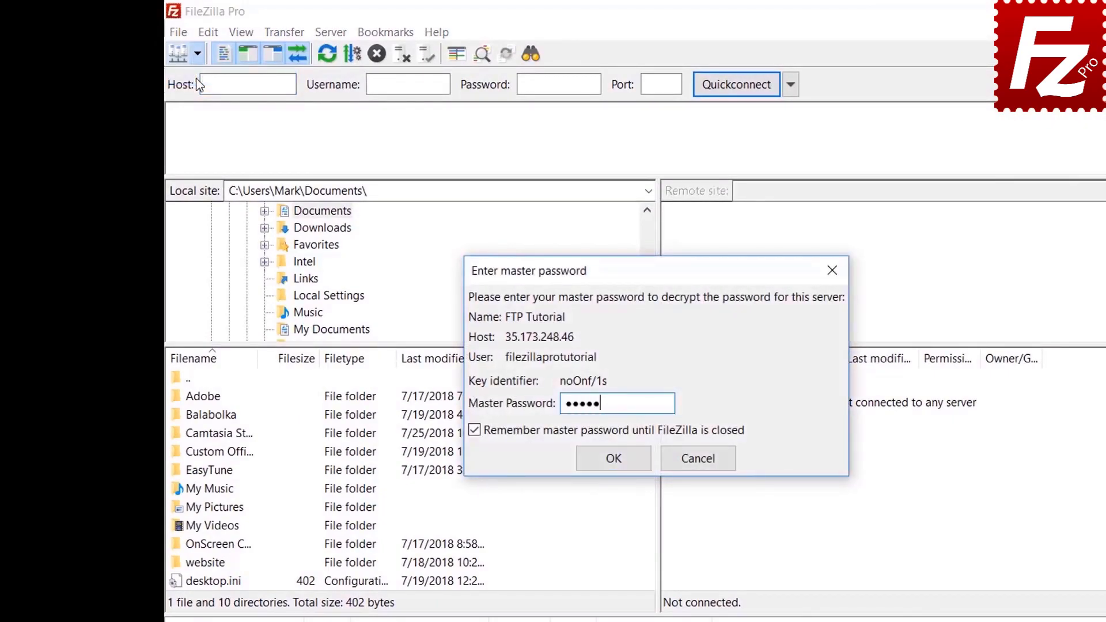
{"action": "type", "text": "••••"}
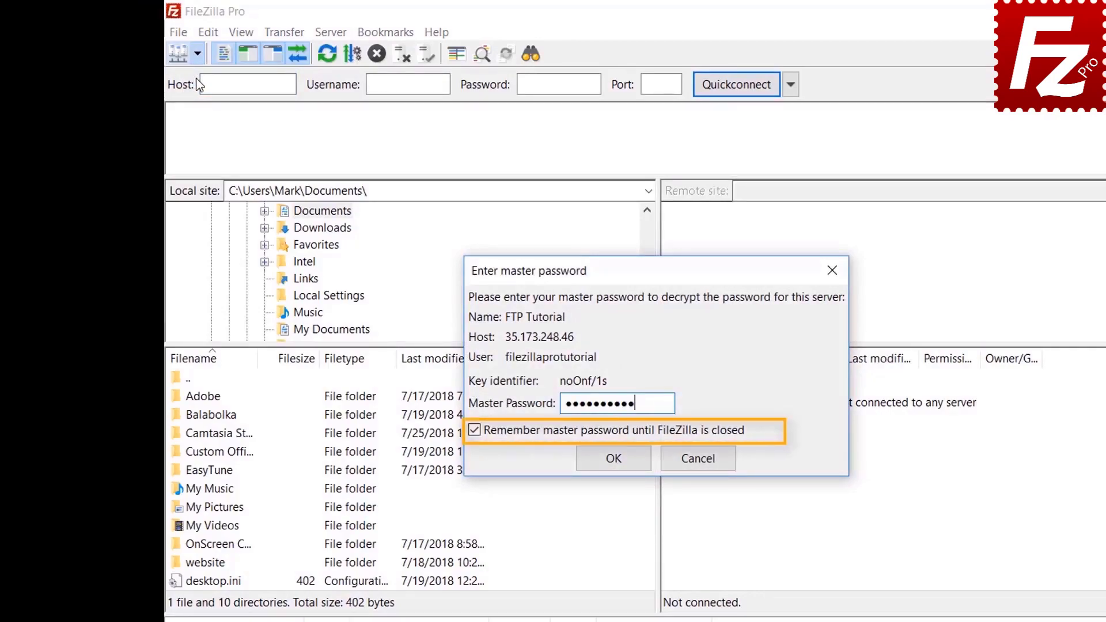
{"action": "left_click", "coordinate": [613, 458]}
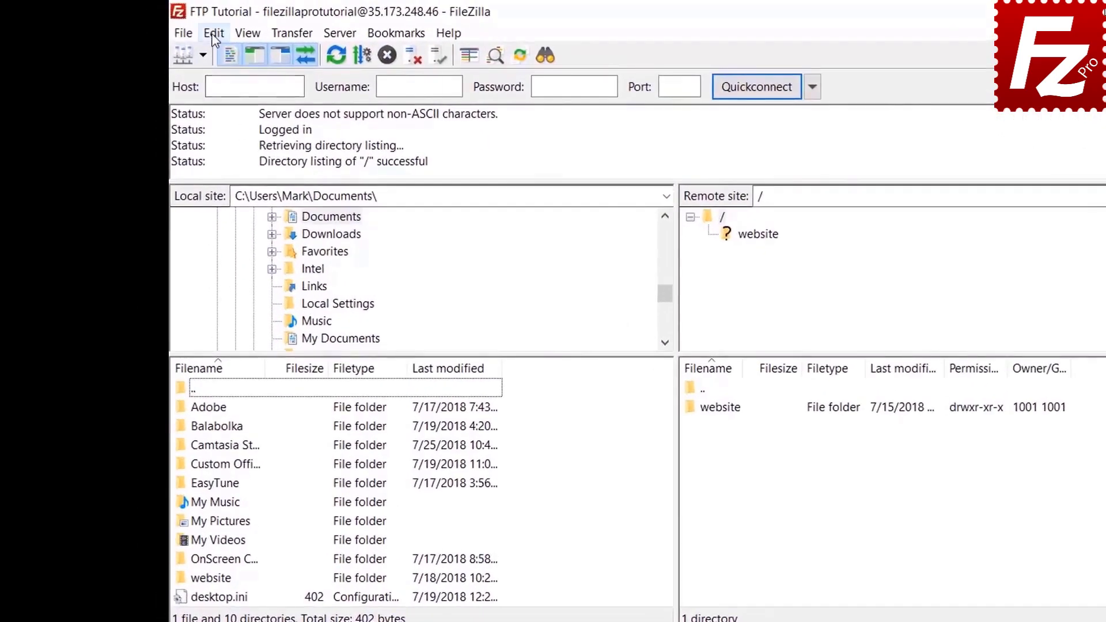
{"action": "left_click", "coordinate": [175, 30]}
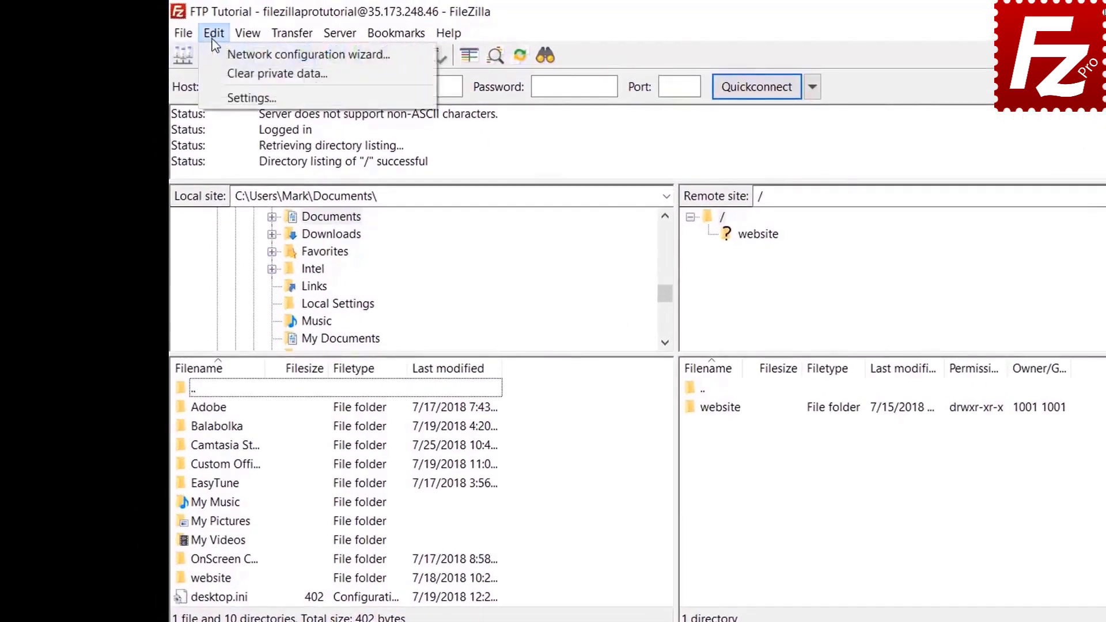
{"action": "left_click", "coordinate": [220, 97]}
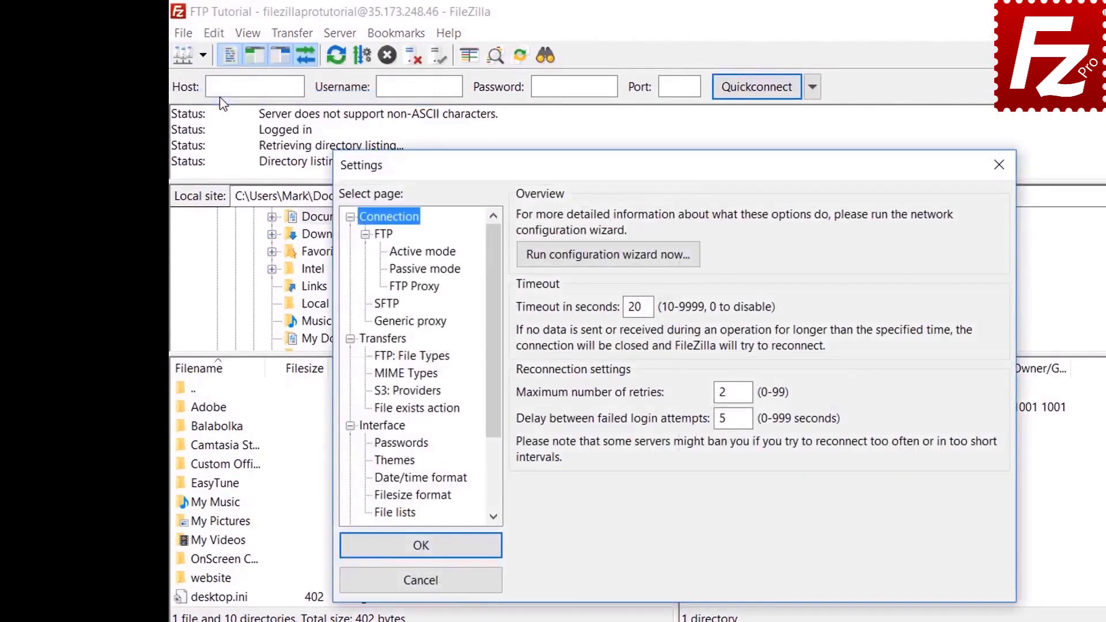
{"action": "left_click", "coordinate": [401, 445]}
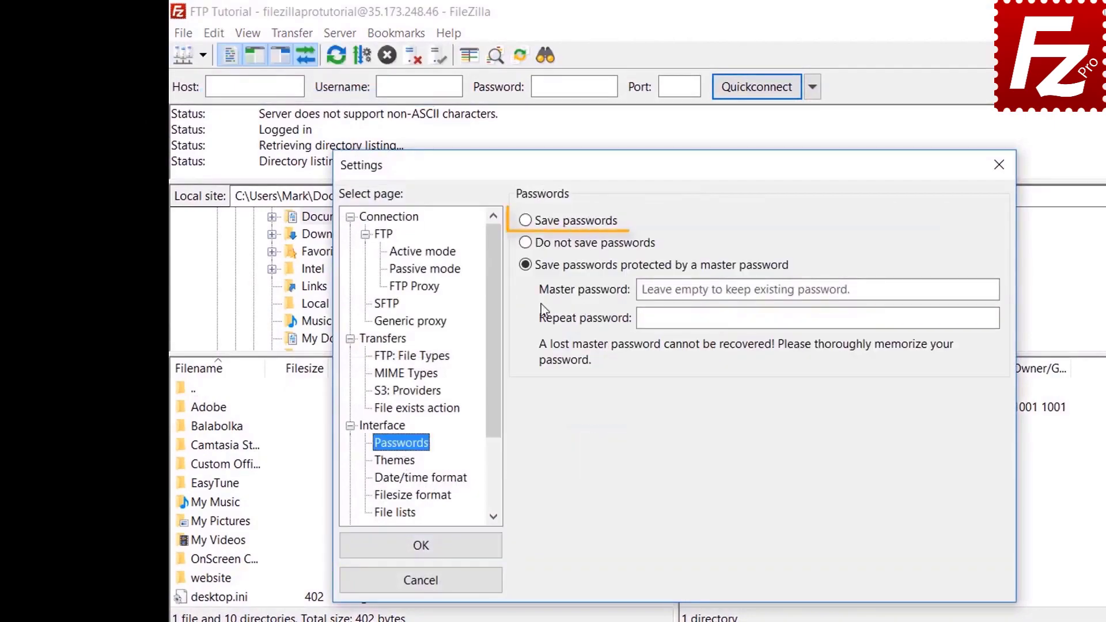
{"action": "left_click", "coordinate": [530, 227]}
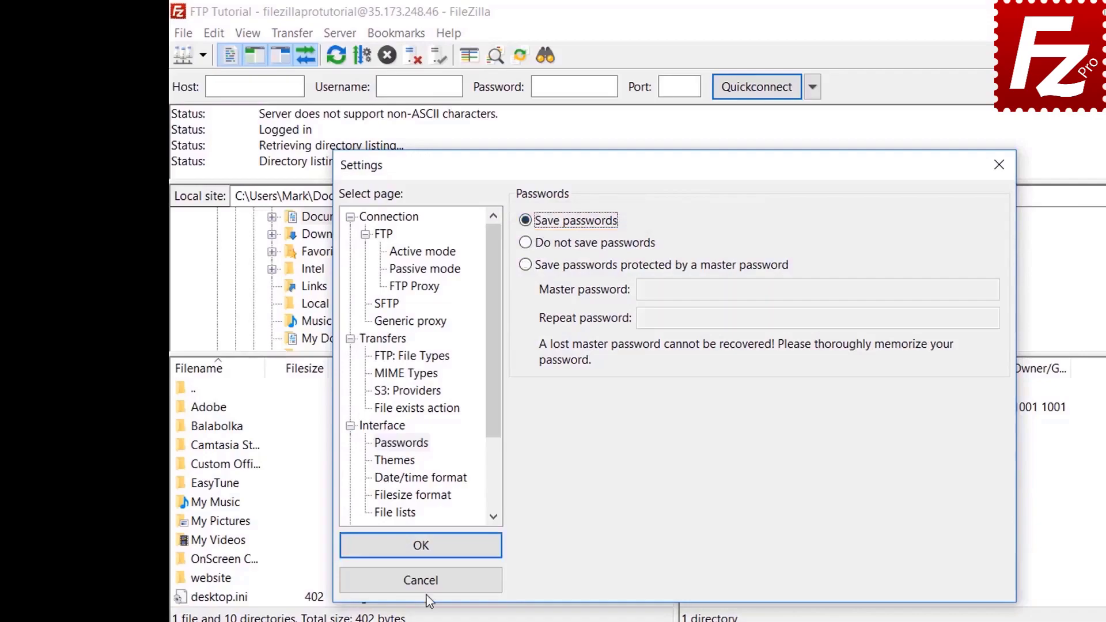
{"action": "left_click", "coordinate": [433, 551]}
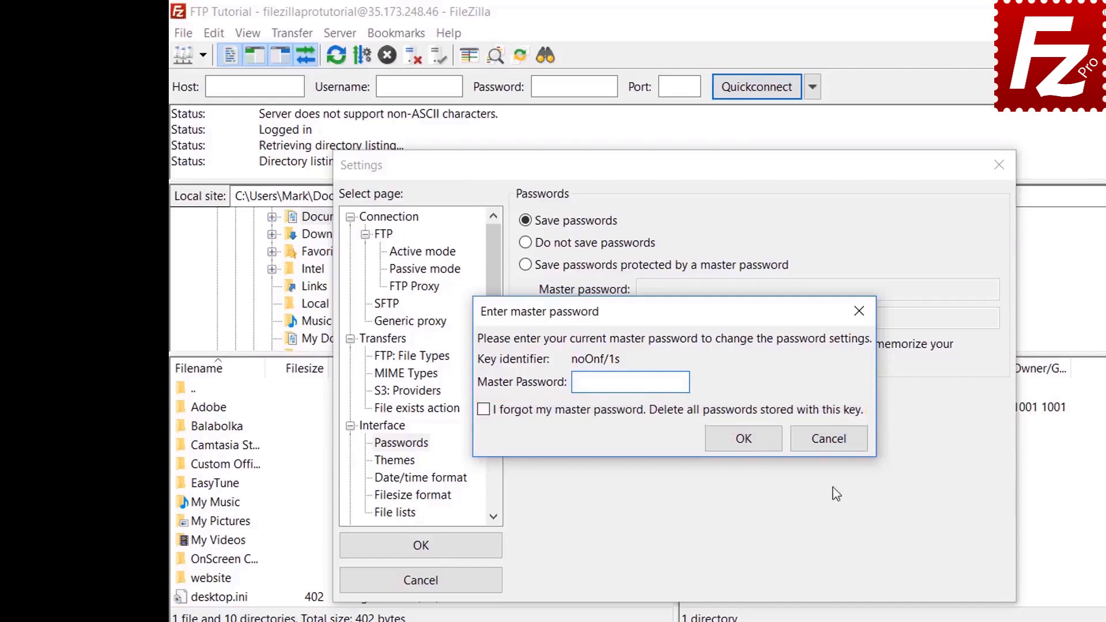
{"action": "left_click", "coordinate": [833, 442]}
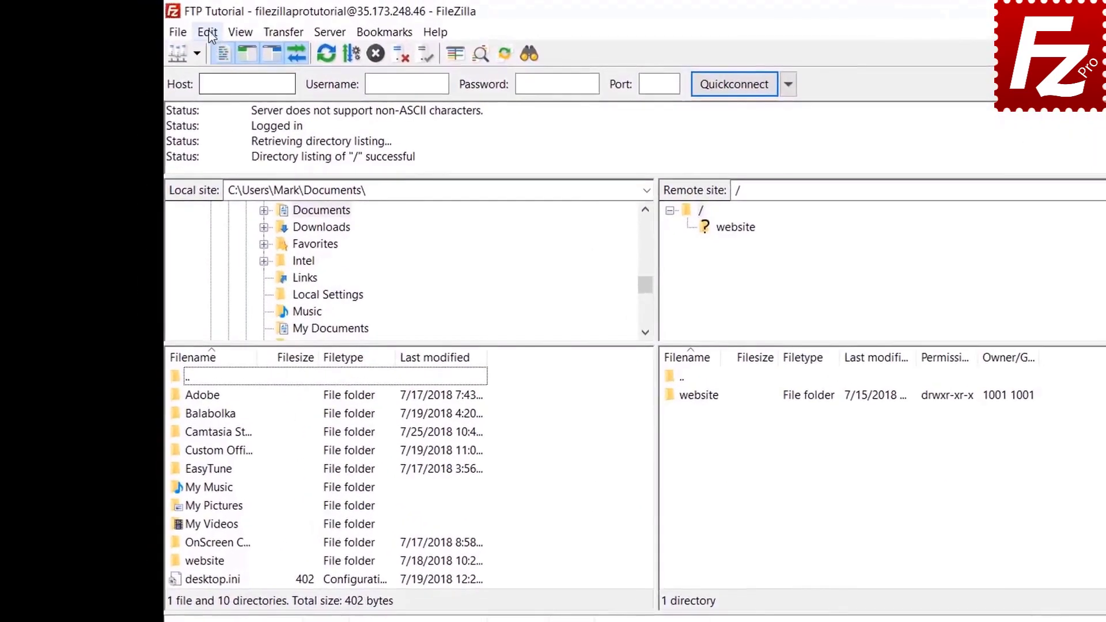
Step: Use Edit > Clear private data to wipe Quickconnect history and Reconnect information
{"action": "left_click", "coordinate": [216, 35]}
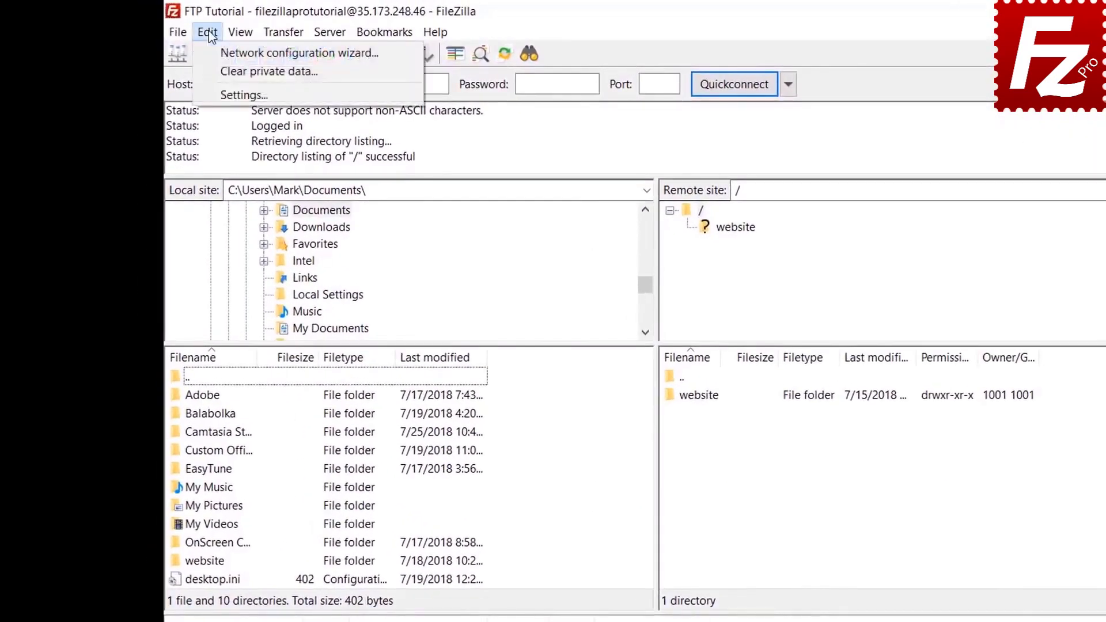
{"action": "left_click", "coordinate": [213, 71]}
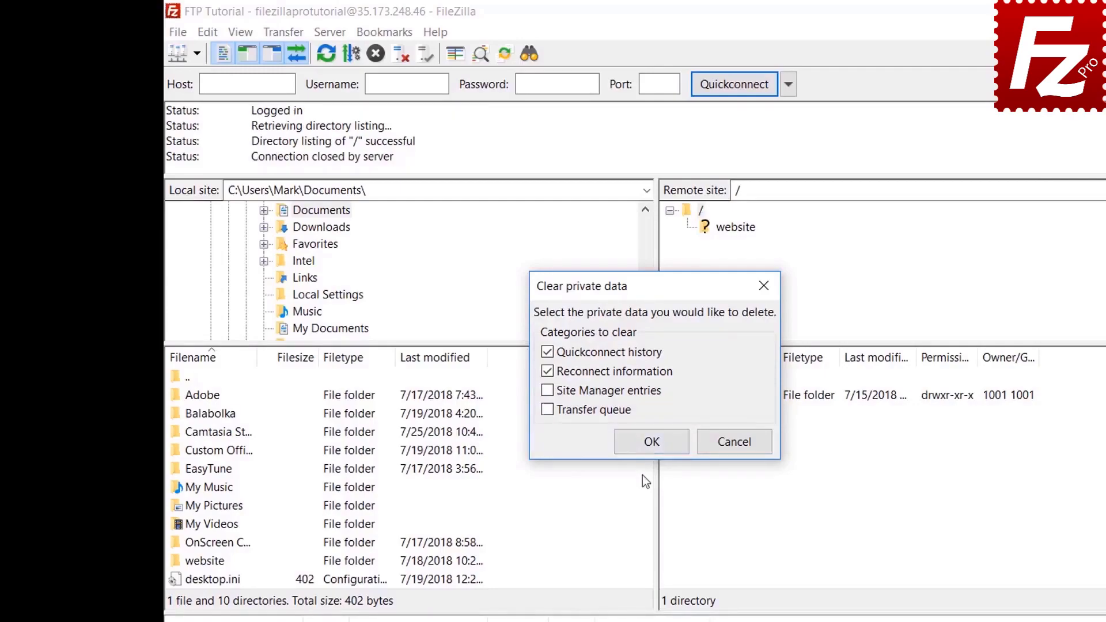
{"action": "key", "text": "Return"}
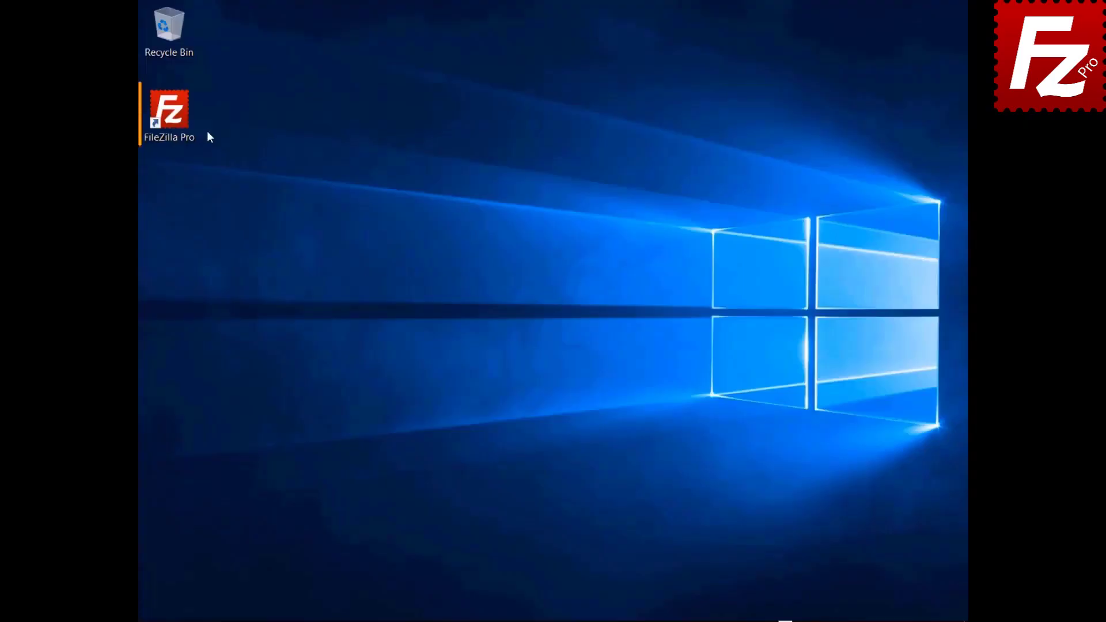
Step: Launch FileZilla Pro, connect to the saved FTP Tutorial site and open a remote file search
{"action": "double_click", "coordinate": [175, 123]}
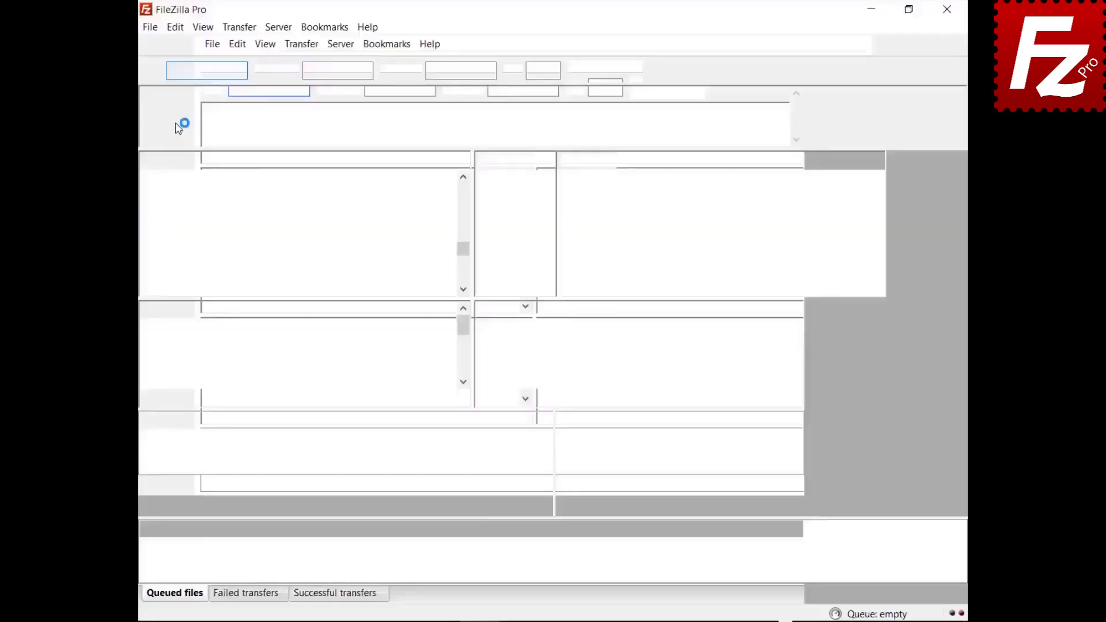
{"action": "left_click", "coordinate": [166, 44]}
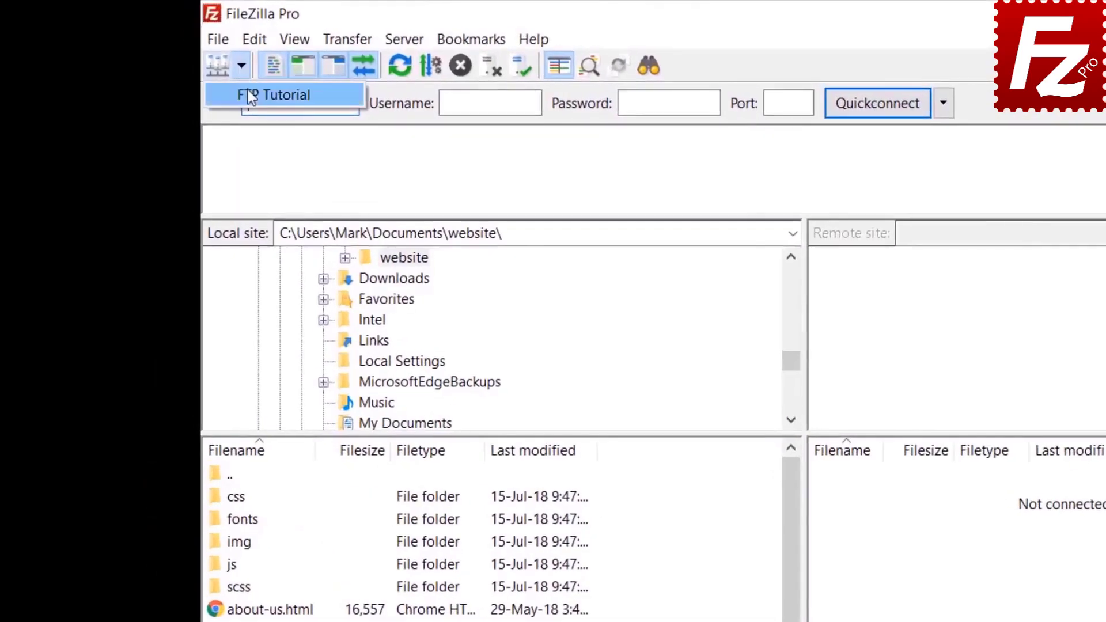
{"action": "left_click", "coordinate": [250, 96]}
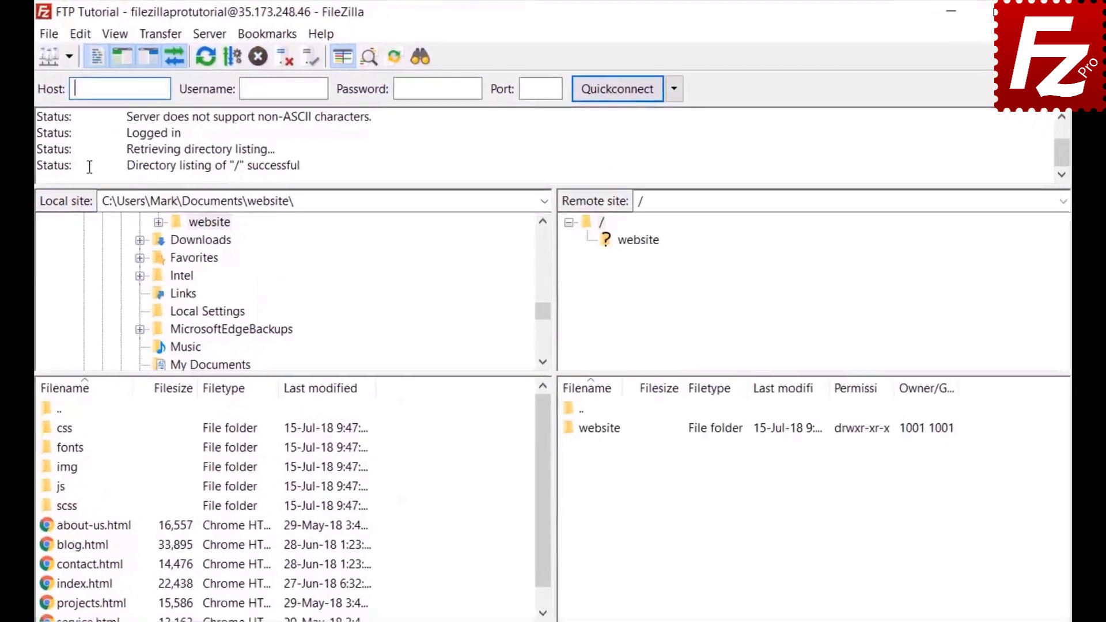
{"action": "left_click", "coordinate": [416, 58]}
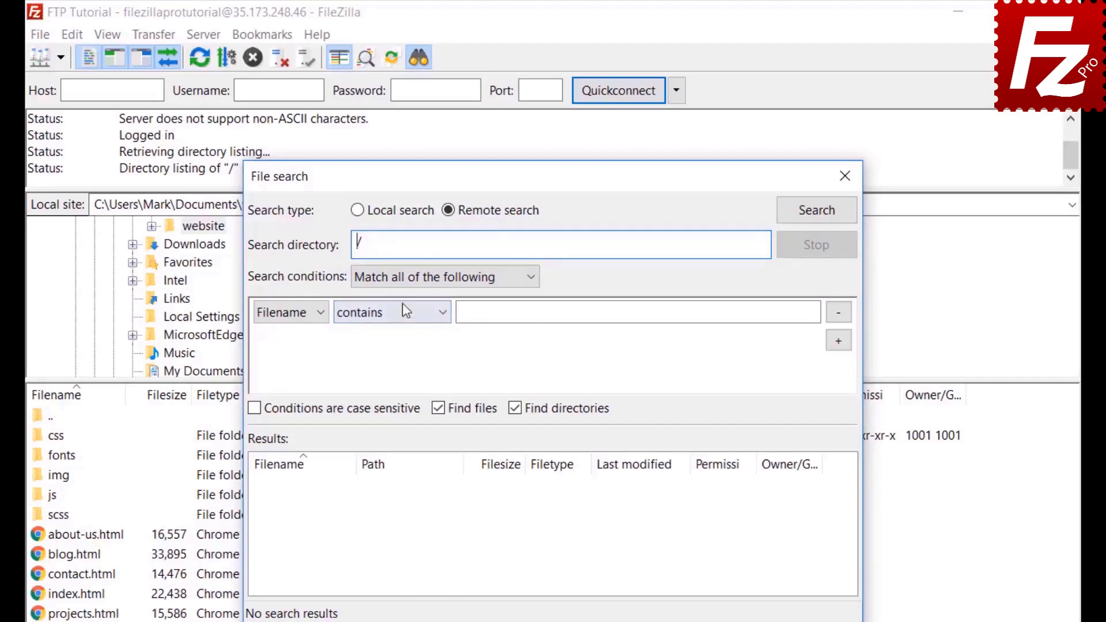
Step: Set the first search condition to match all, with Filename contains '.jpg'
{"action": "left_click", "coordinate": [406, 277]}
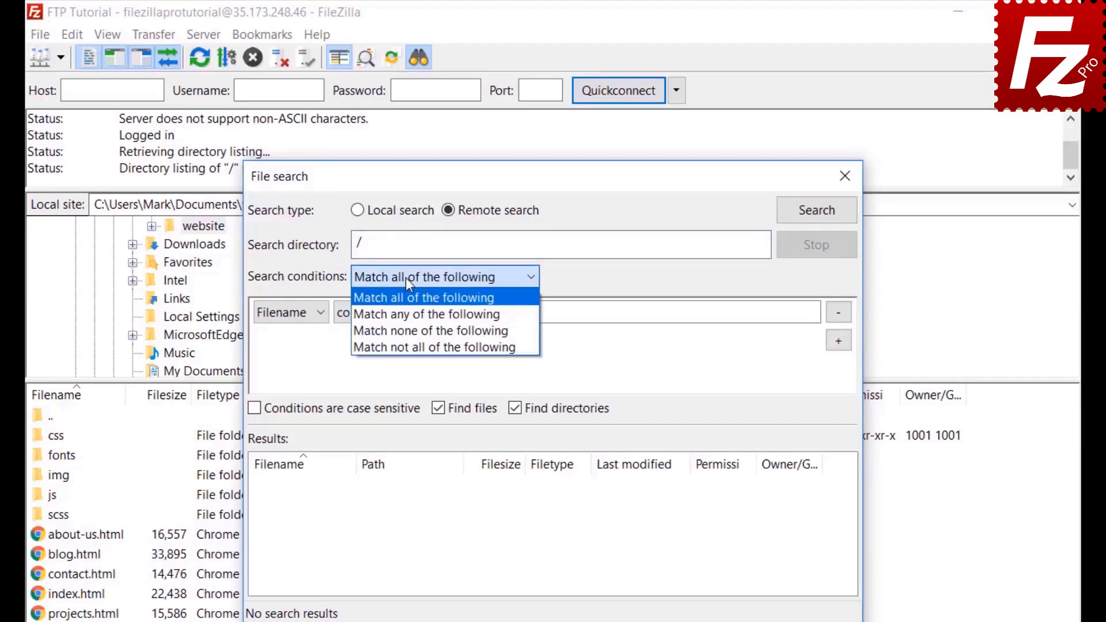
{"action": "left_click", "coordinate": [405, 277]}
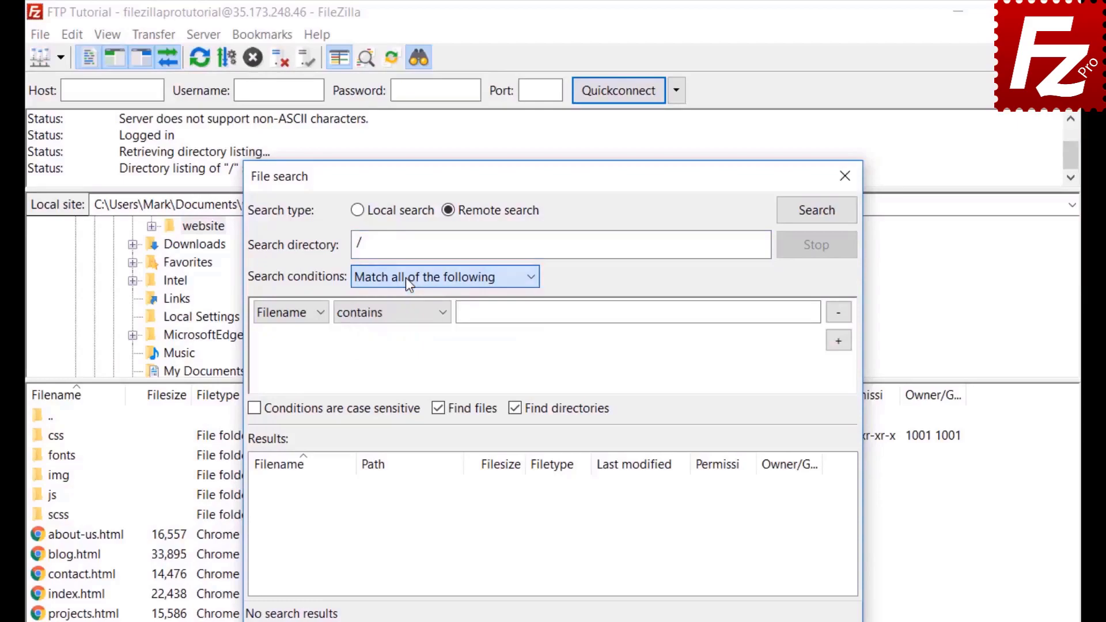
{"action": "left_click", "coordinate": [284, 318]}
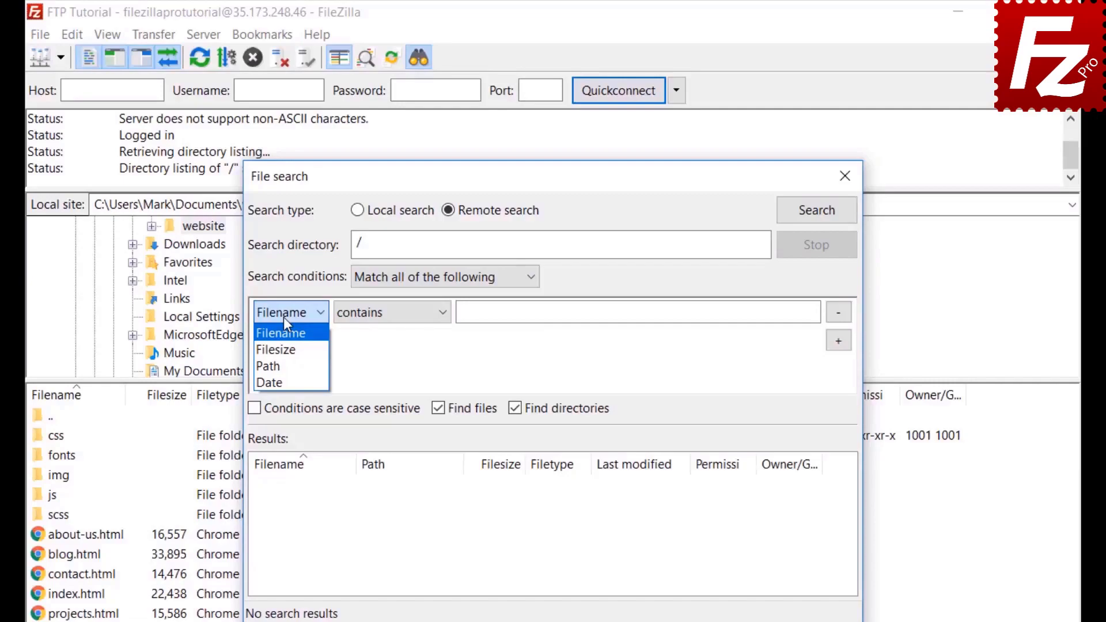
{"action": "left_click", "coordinate": [284, 318]}
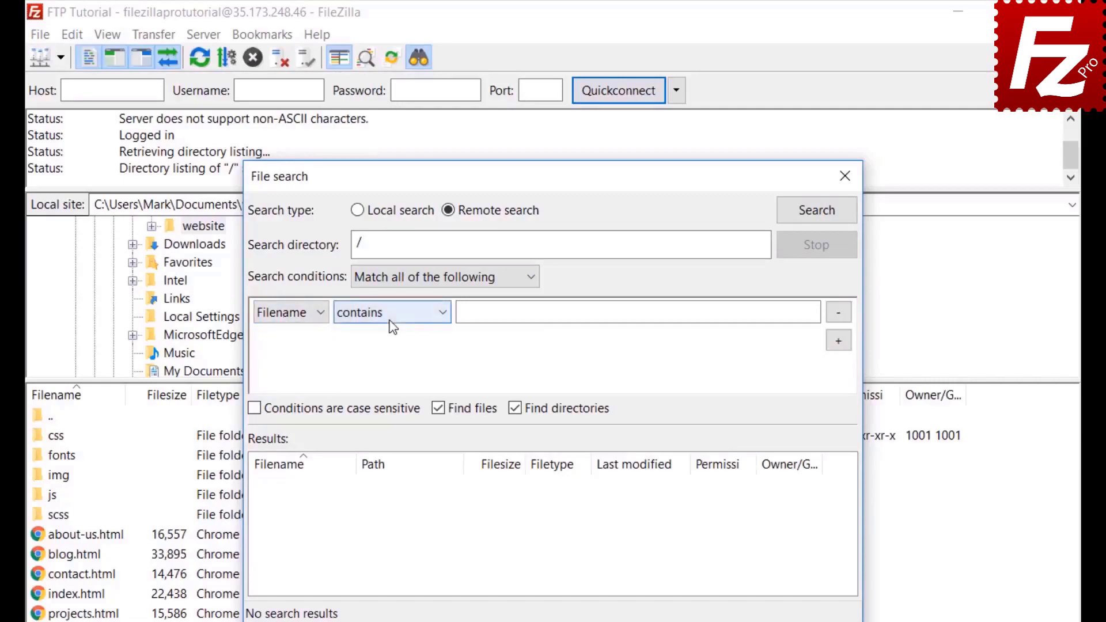
{"action": "left_click", "coordinate": [392, 326]}
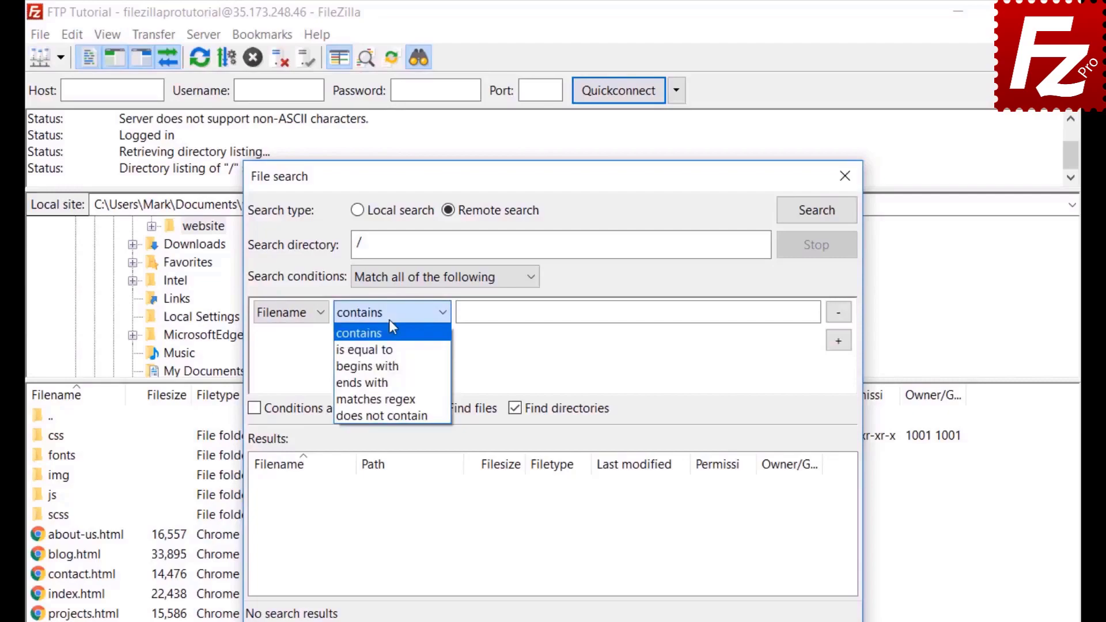
{"action": "left_click", "coordinate": [390, 322]}
{"action": "left_click", "coordinate": [303, 311]}
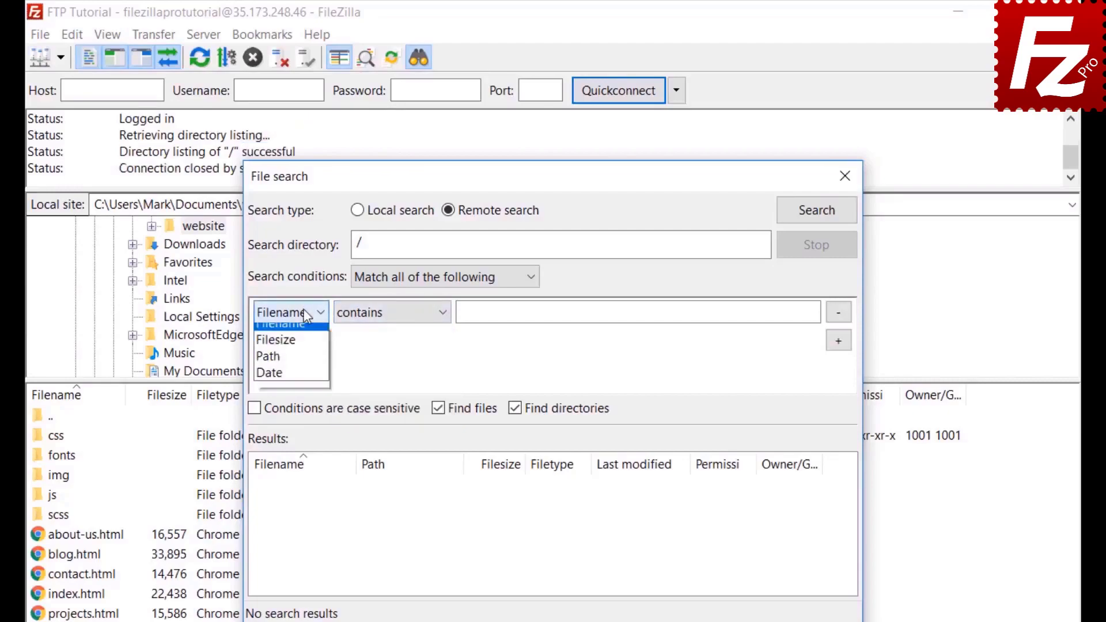
{"action": "left_click", "coordinate": [303, 335]}
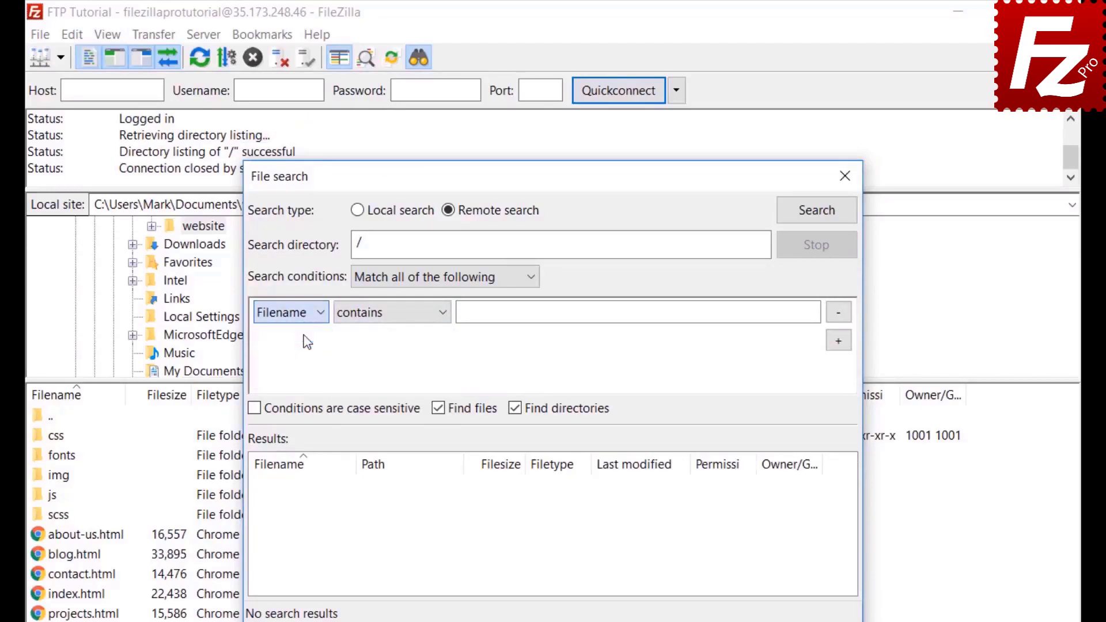
{"action": "left_click", "coordinate": [386, 314]}
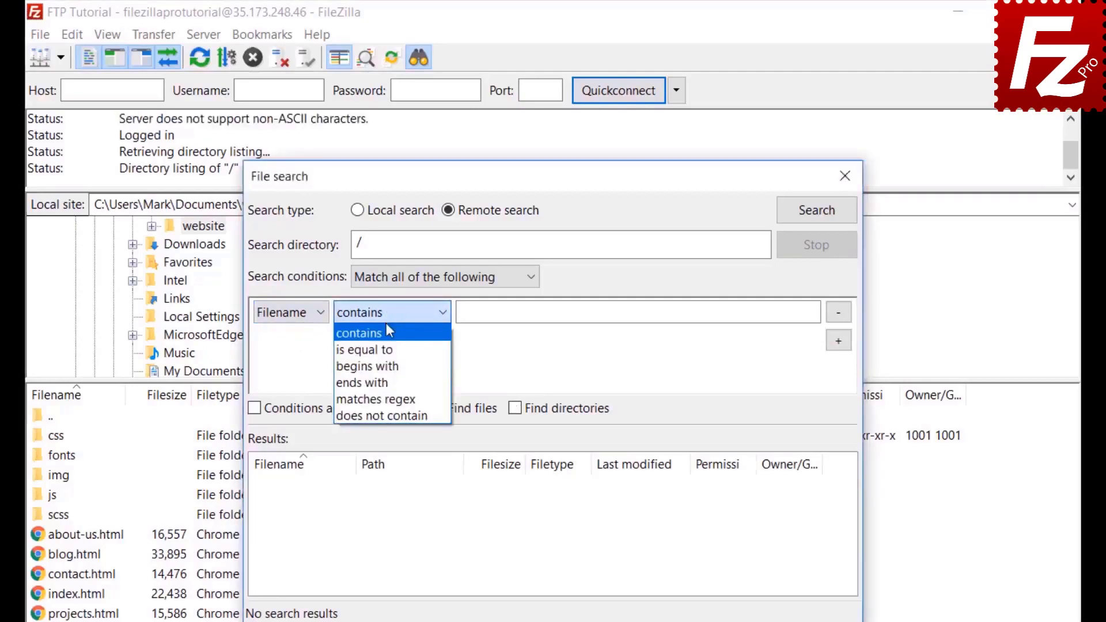
{"action": "left_click", "coordinate": [387, 327]}
{"action": "left_click", "coordinate": [506, 314]}
{"action": "type", "text": ".jpg"}
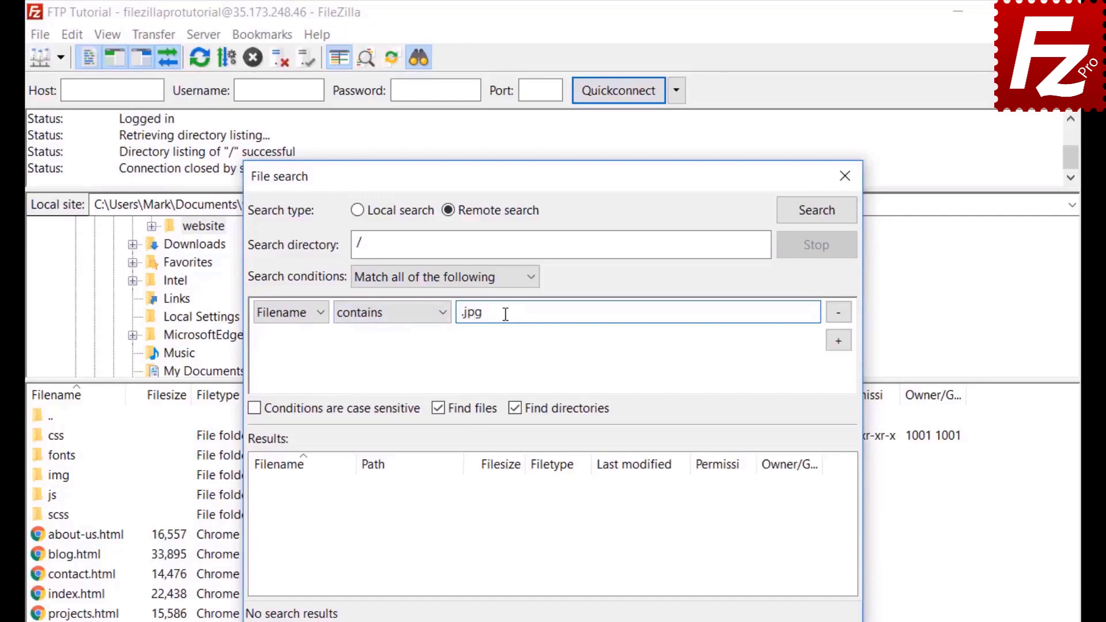
Step: Add a Filesize greater than 500000 condition and exclude directories from the search
{"action": "left_click", "coordinate": [840, 342]}
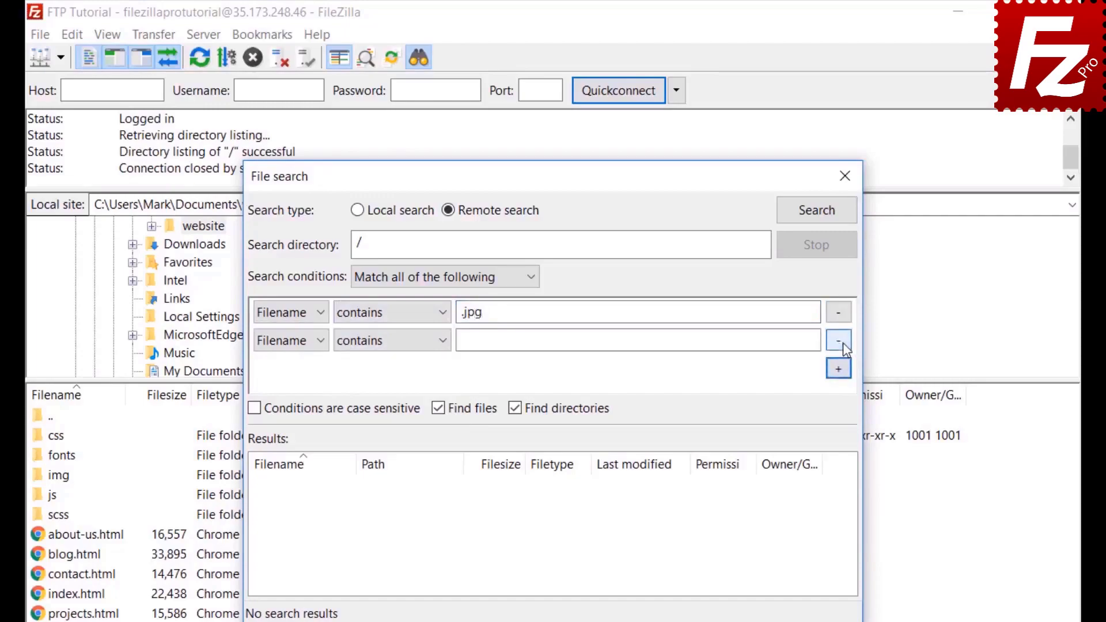
{"action": "left_click", "coordinate": [291, 341]}
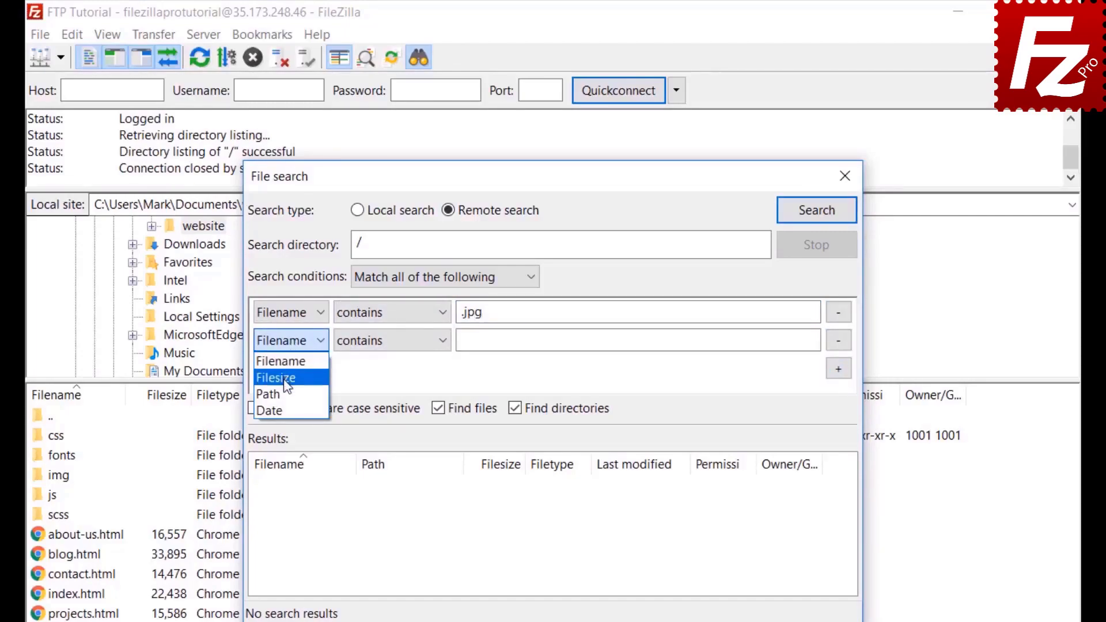
{"action": "left_click", "coordinate": [284, 379]}
{"action": "left_click", "coordinate": [371, 341]}
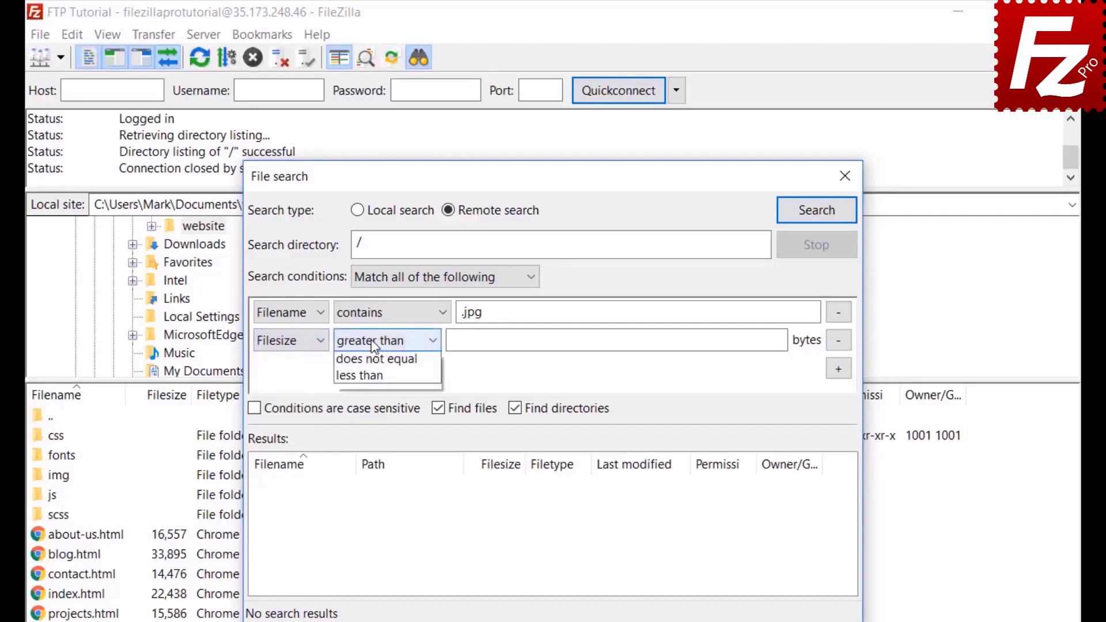
{"action": "left_click", "coordinate": [371, 340]}
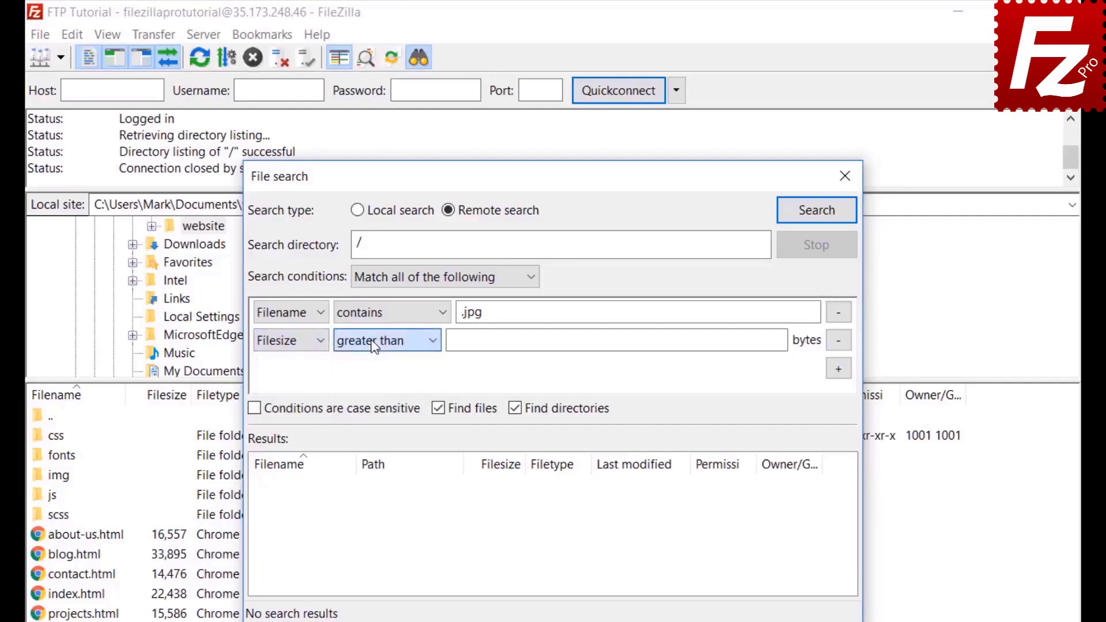
{"action": "left_click", "coordinate": [459, 339]}
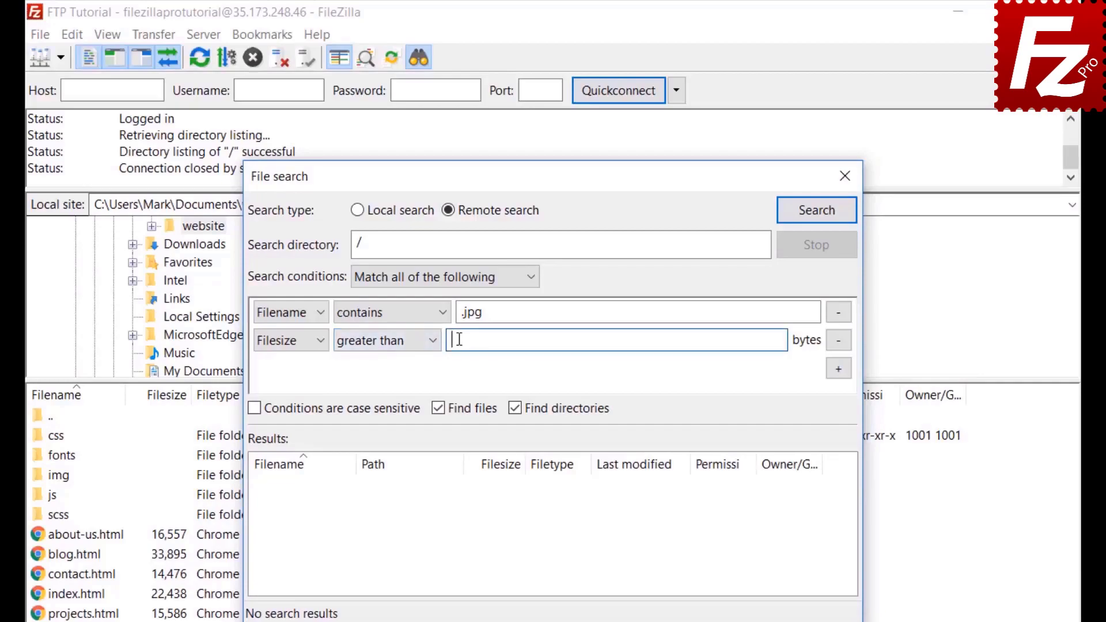
{"action": "type", "text": "500000"}
{"action": "left_click", "coordinate": [515, 408]}
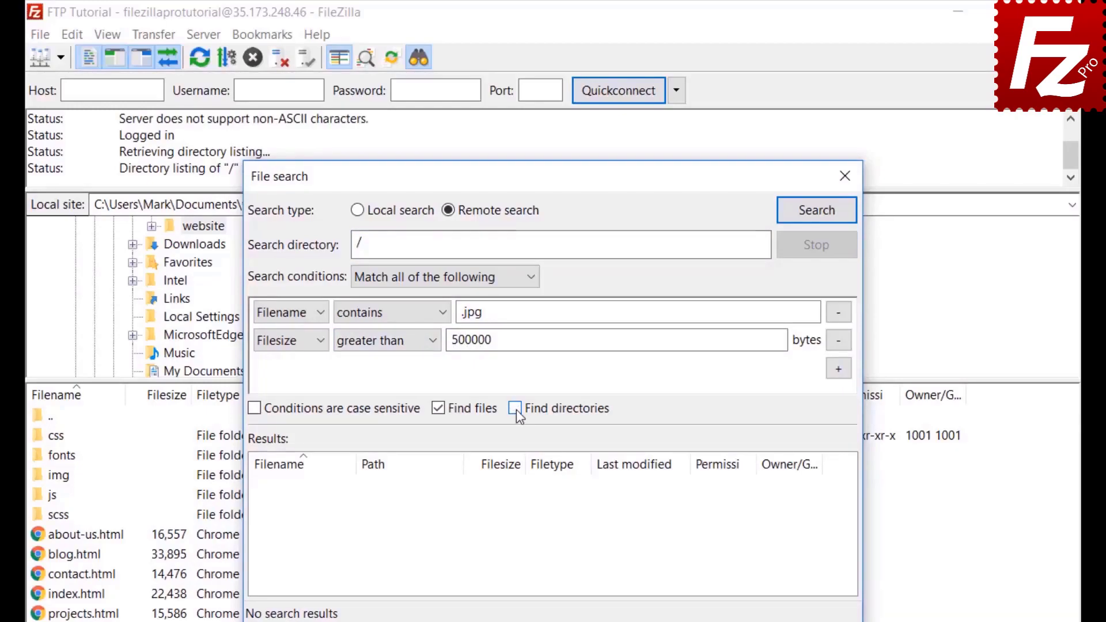
{"action": "left_click_drag", "start_coordinate": [535, 176], "coordinate": [726, 172]}
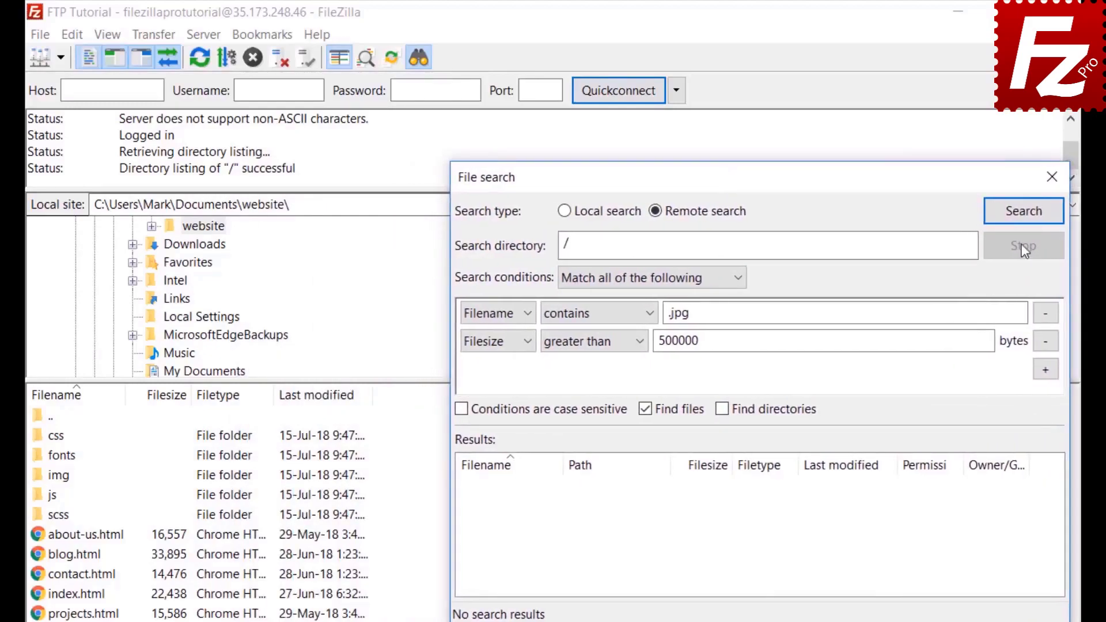
Step: Run the search, queue feature-bg.jpg for download without transferring it, and close the search
{"action": "left_click", "coordinate": [1023, 211]}
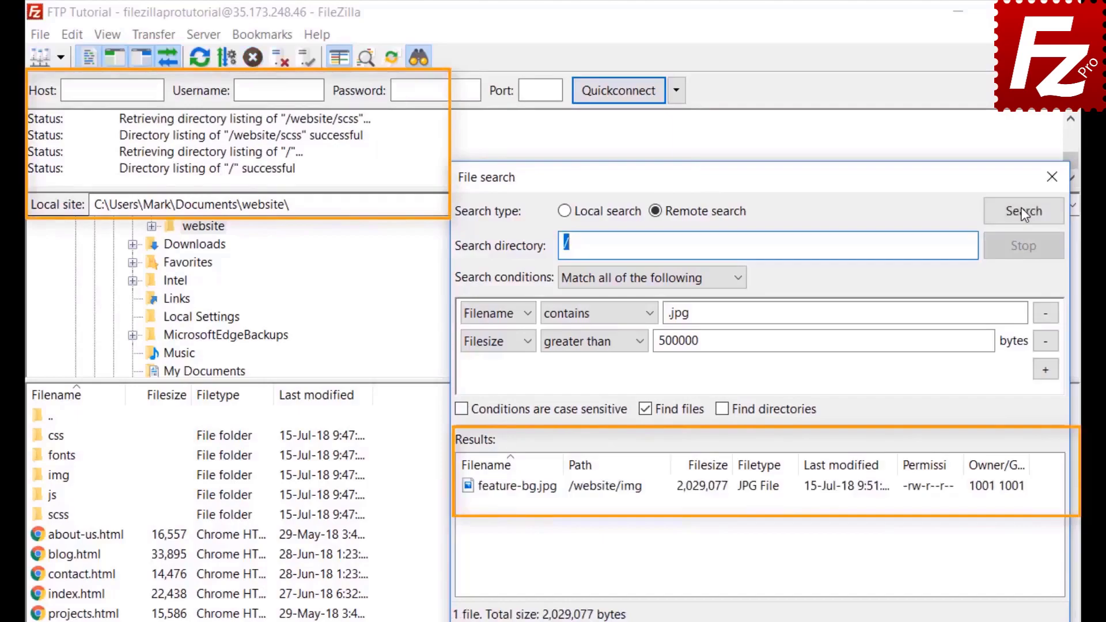
{"action": "left_click", "coordinate": [552, 493]}
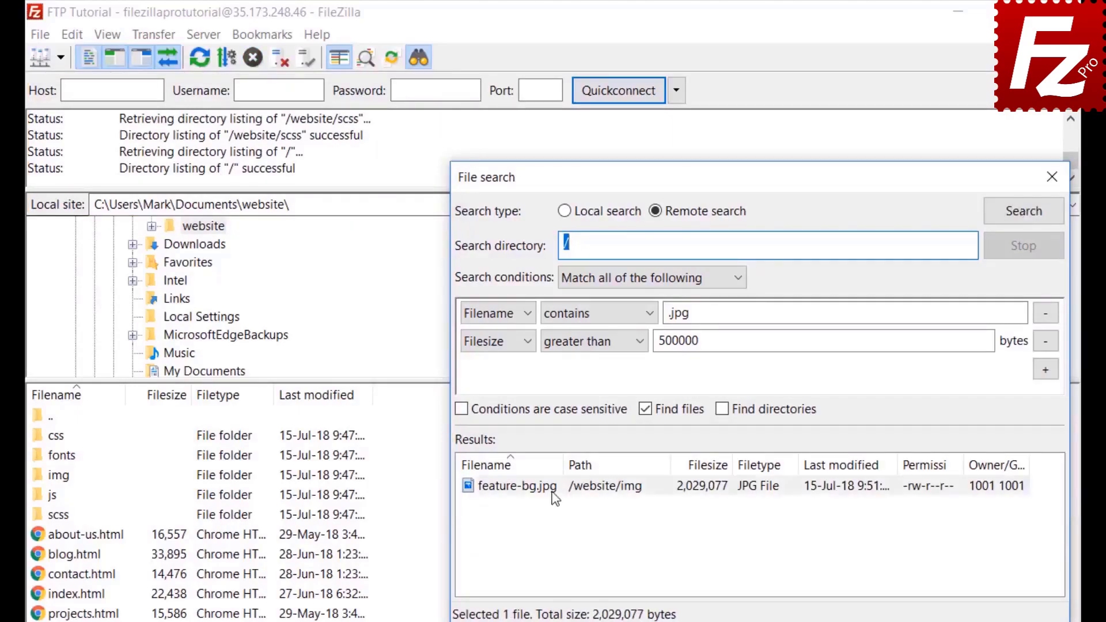
{"action": "right_click", "coordinate": [551, 493]}
{"action": "left_click", "coordinate": [565, 504]}
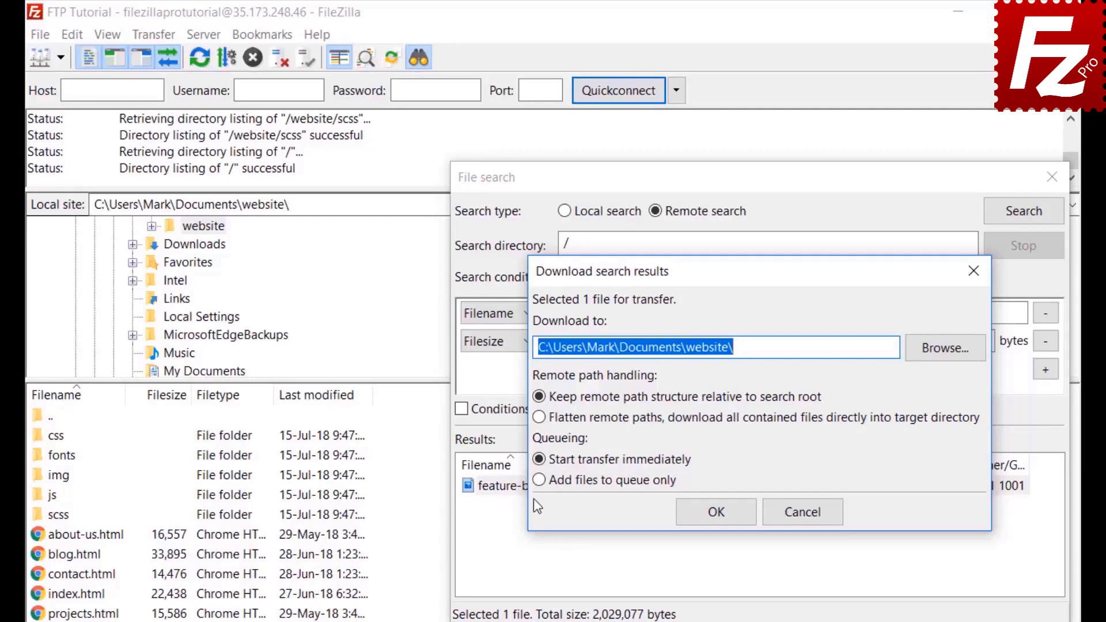
{"action": "left_click", "coordinate": [537, 480]}
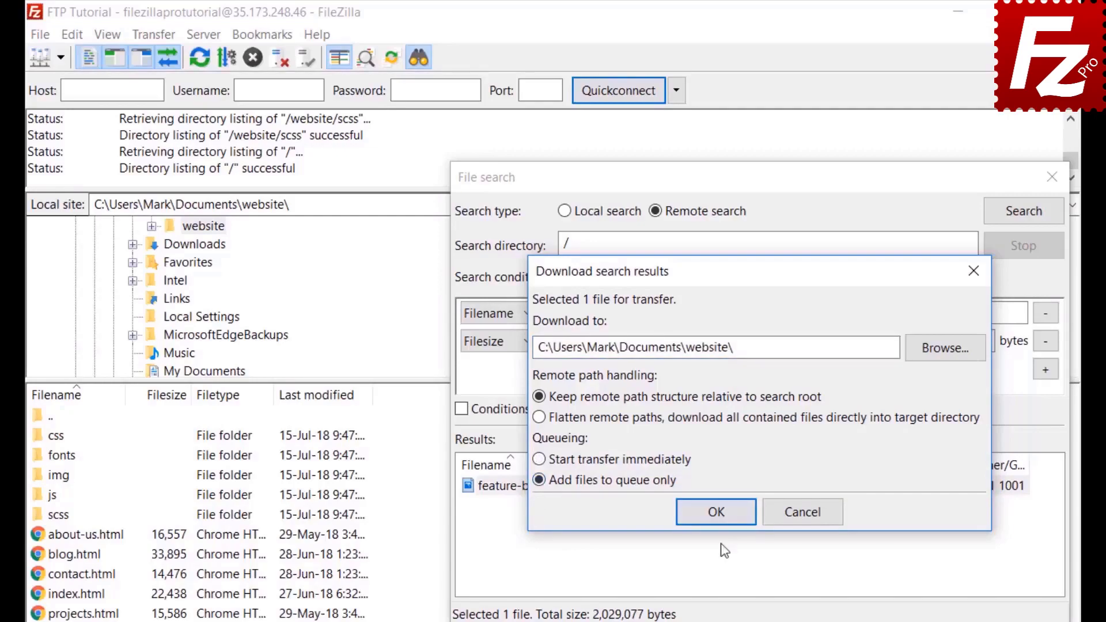
{"action": "left_click", "coordinate": [724, 523]}
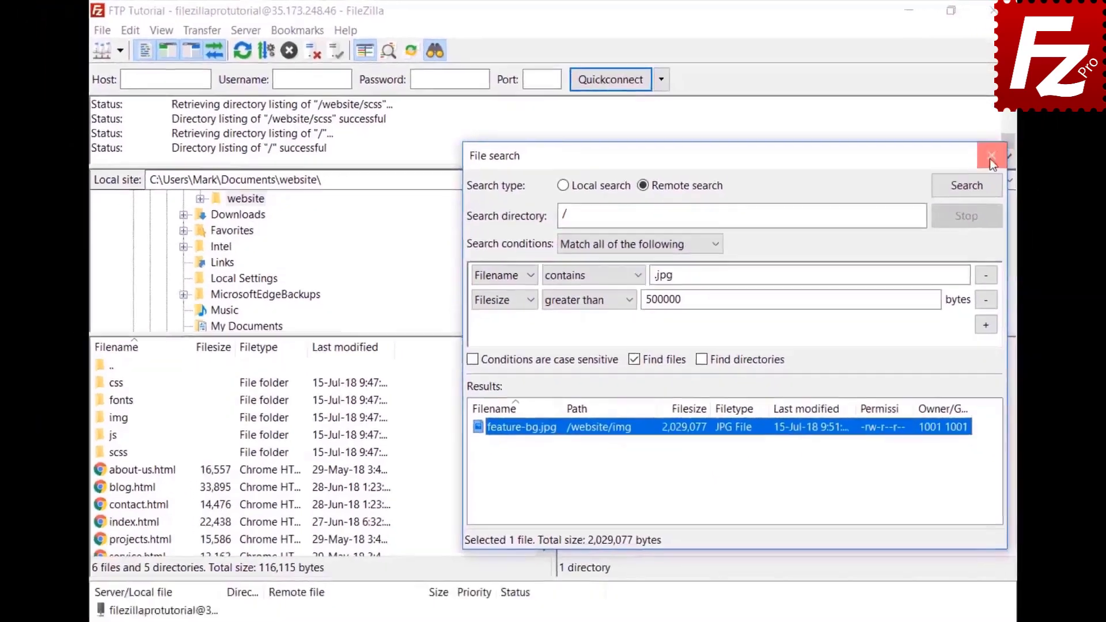
{"action": "left_click", "coordinate": [1051, 178]}
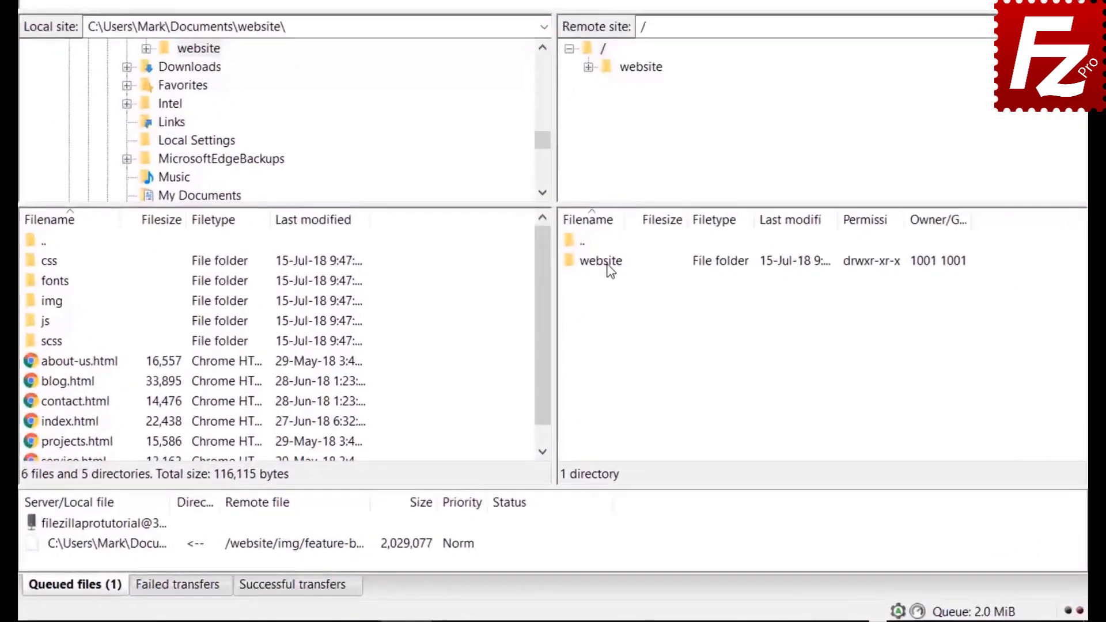
Step: Open /website/css in the remote pane, select a file, and bring up Quick Search with Ctrl+F
{"action": "double_click", "coordinate": [610, 269]}
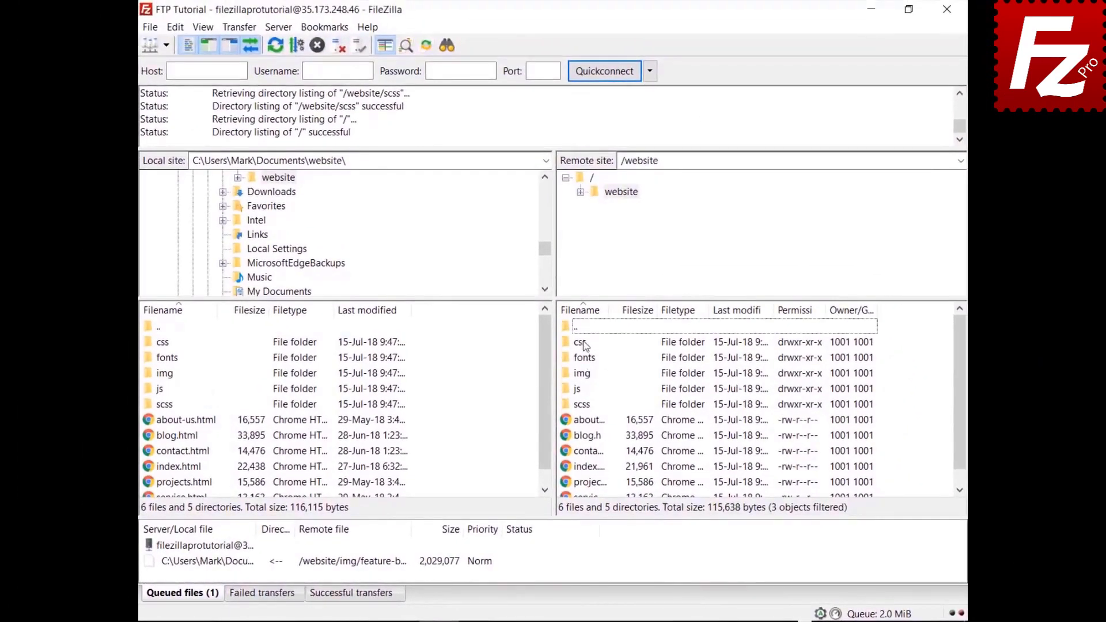
{"action": "double_click", "coordinate": [582, 342]}
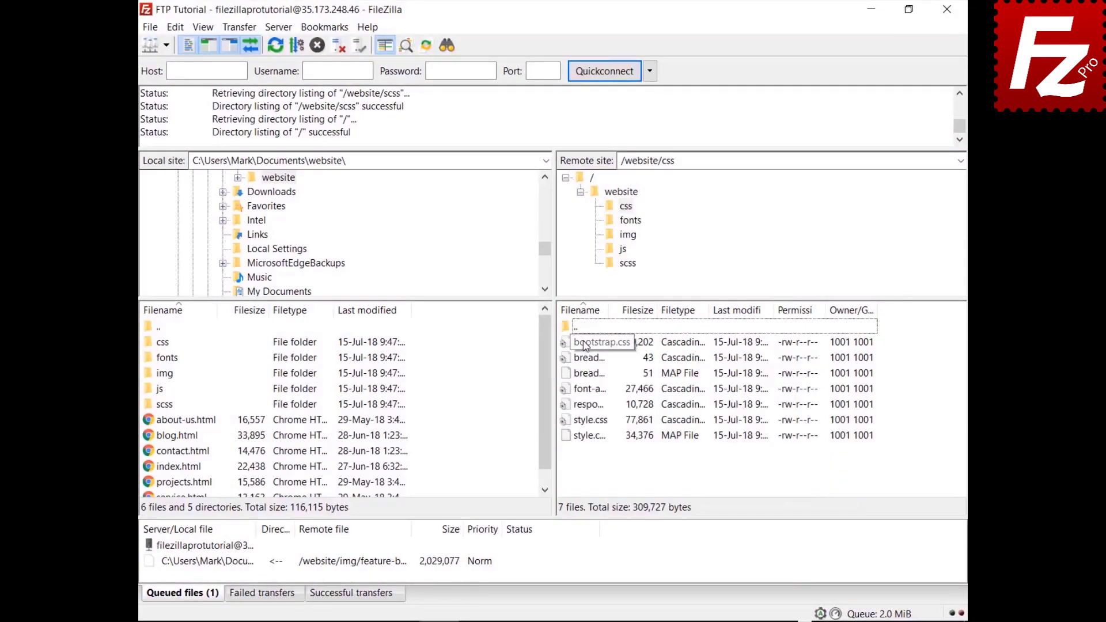
{"action": "left_click", "coordinate": [585, 344]}
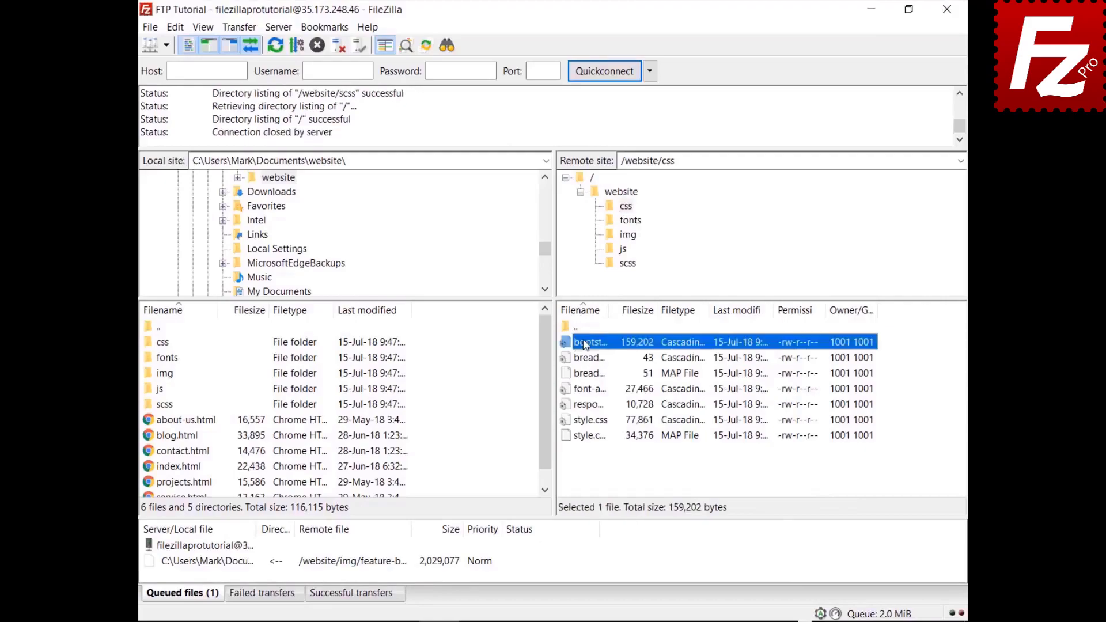
{"action": "key", "text": "Down"}
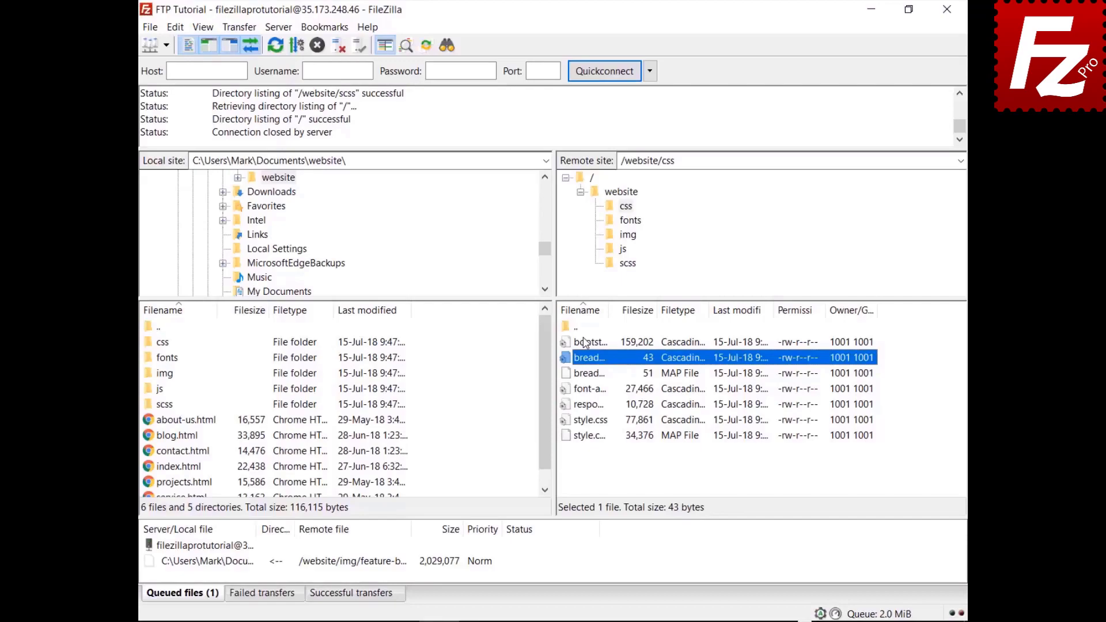
{"action": "key", "text": "ctrl+f"}
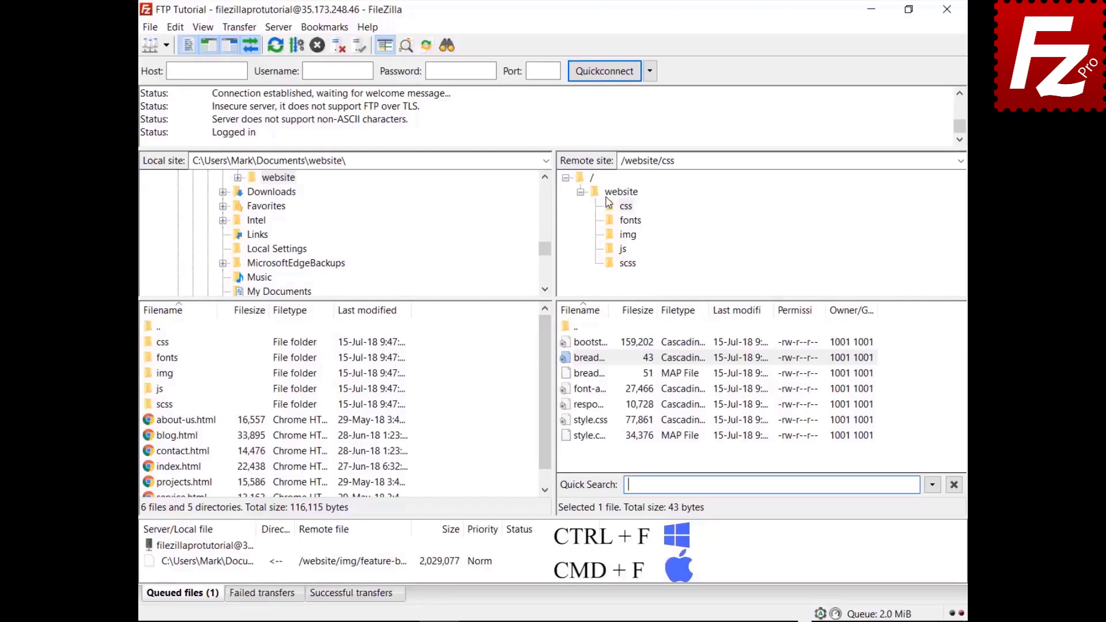
Step: Quick-filter the remote list by 'style', invert the filter, then relaunch FileZilla Pro
{"action": "type", "text": "styl"}
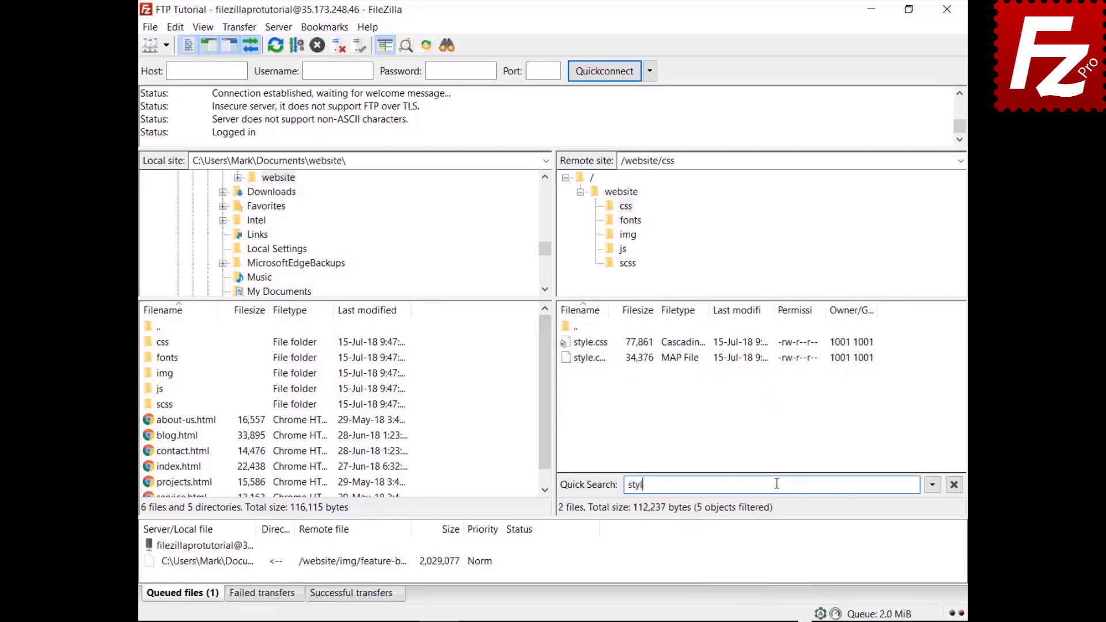
{"action": "type", "text": "e"}
{"action": "left_click", "coordinate": [932, 486]}
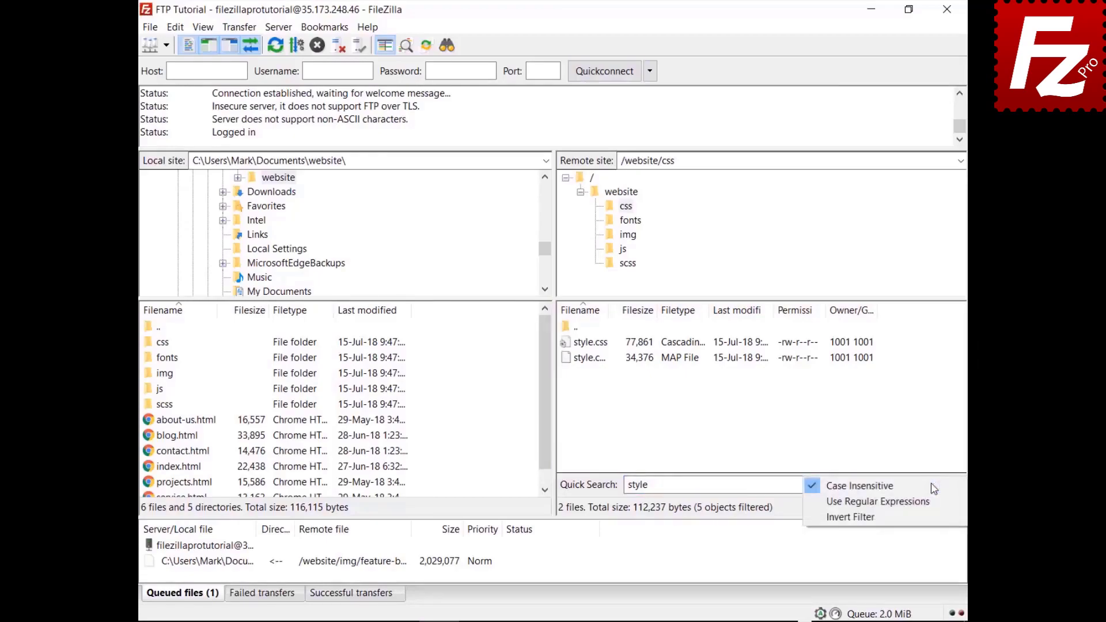
{"action": "left_click", "coordinate": [930, 517]}
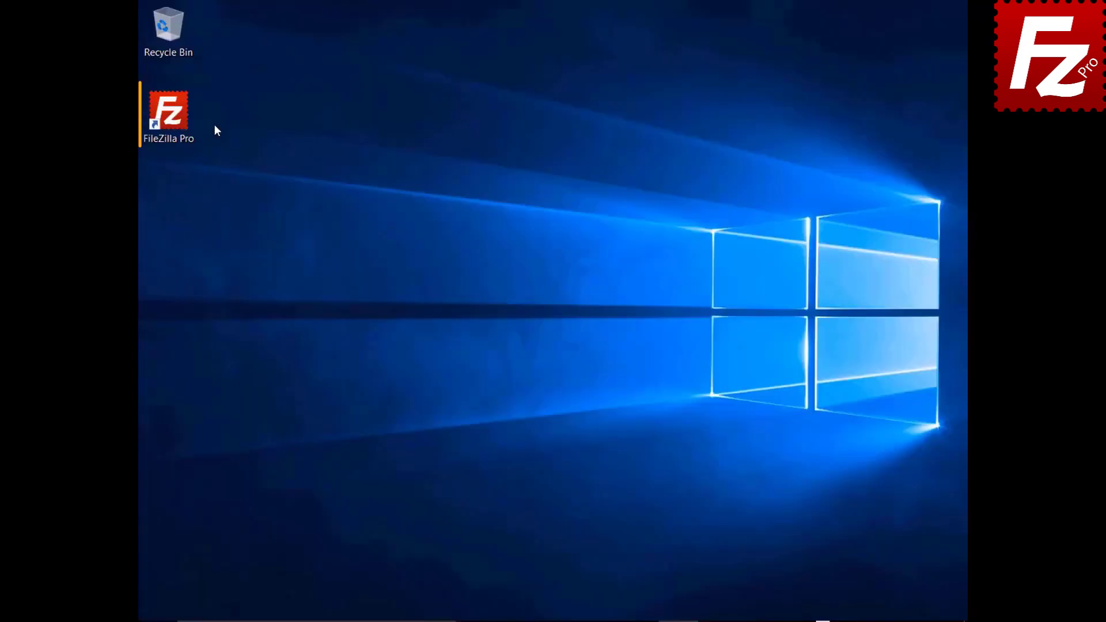
{"action": "double_click", "coordinate": [177, 119]}
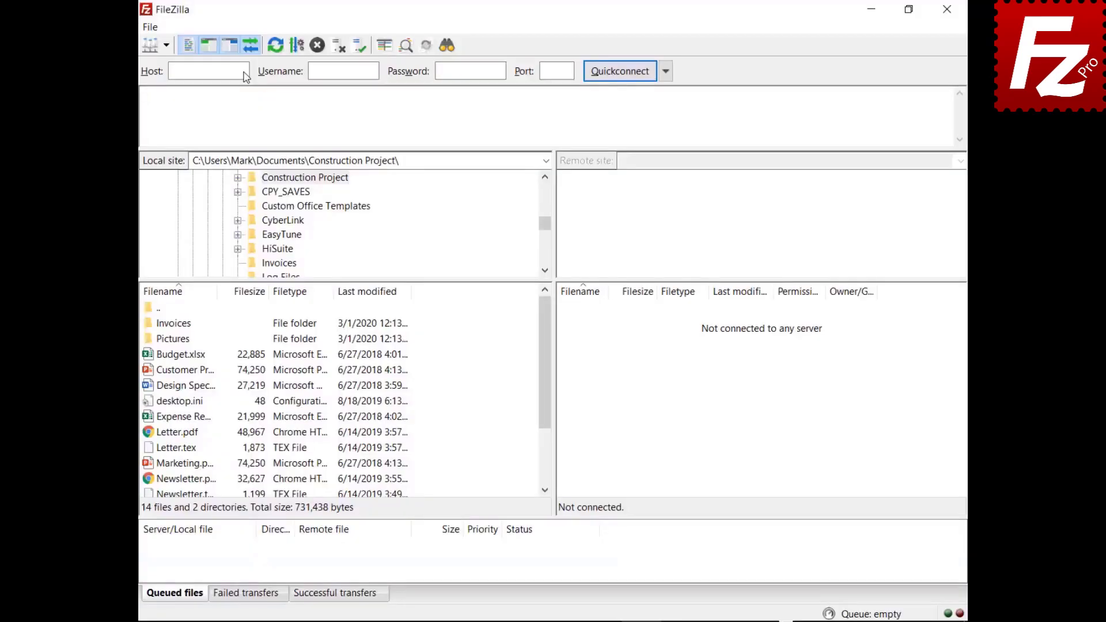
Step: Quickconnect to 40.121.111.78 with the pasted username and password, then open File search
{"action": "left_click", "coordinate": [246, 77]}
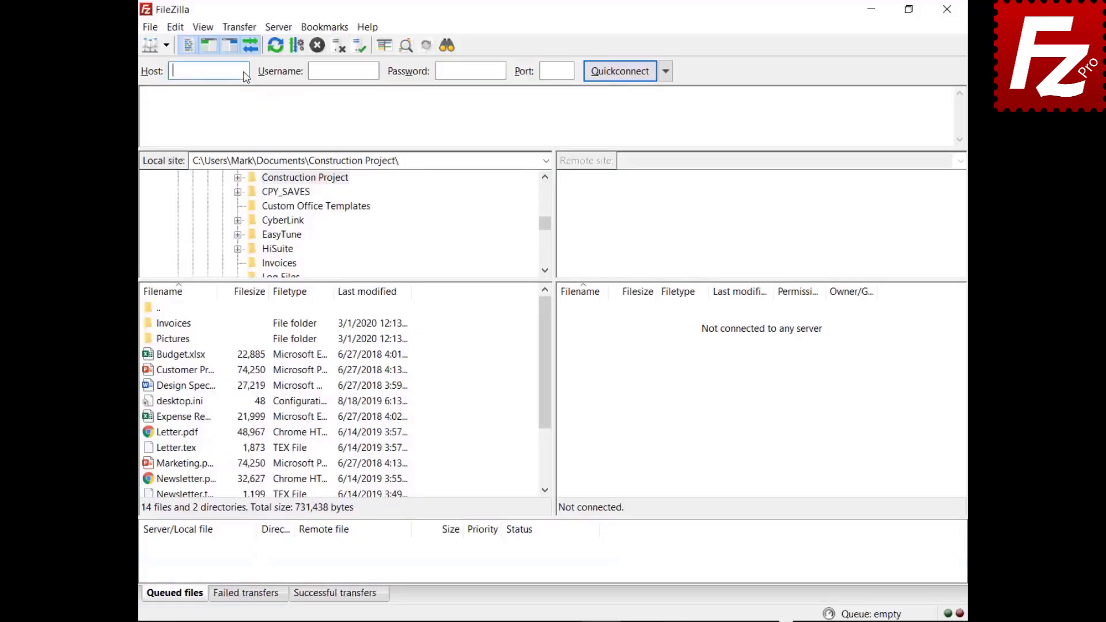
{"action": "type", "text": "40.121.111.78"}
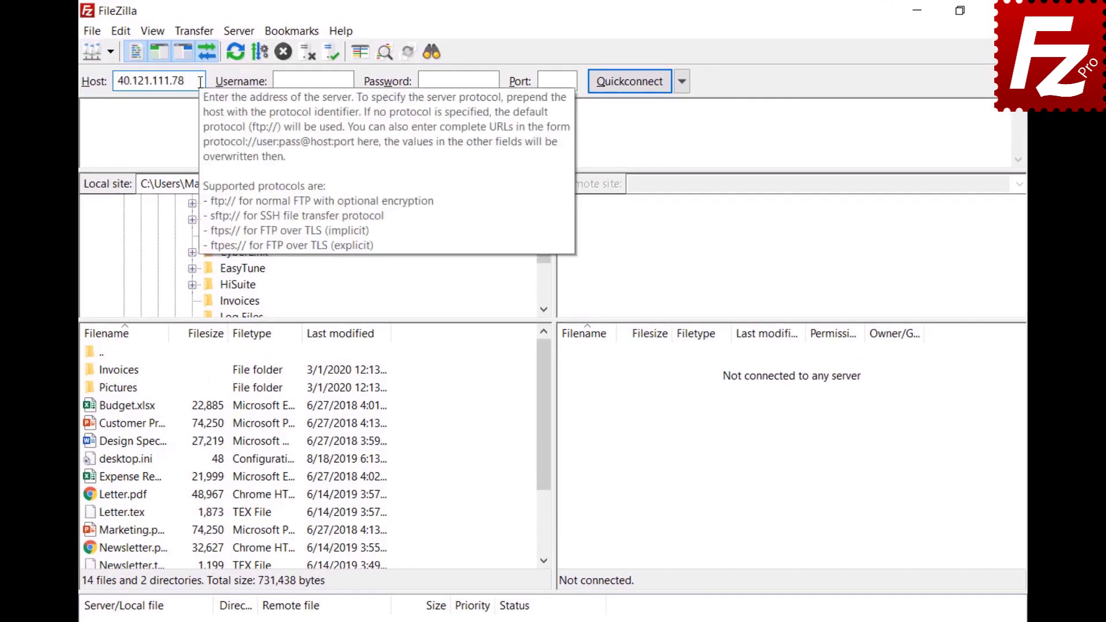
{"action": "left_click", "coordinate": [349, 80]}
{"action": "type", "text": "zillaprotutorial"}
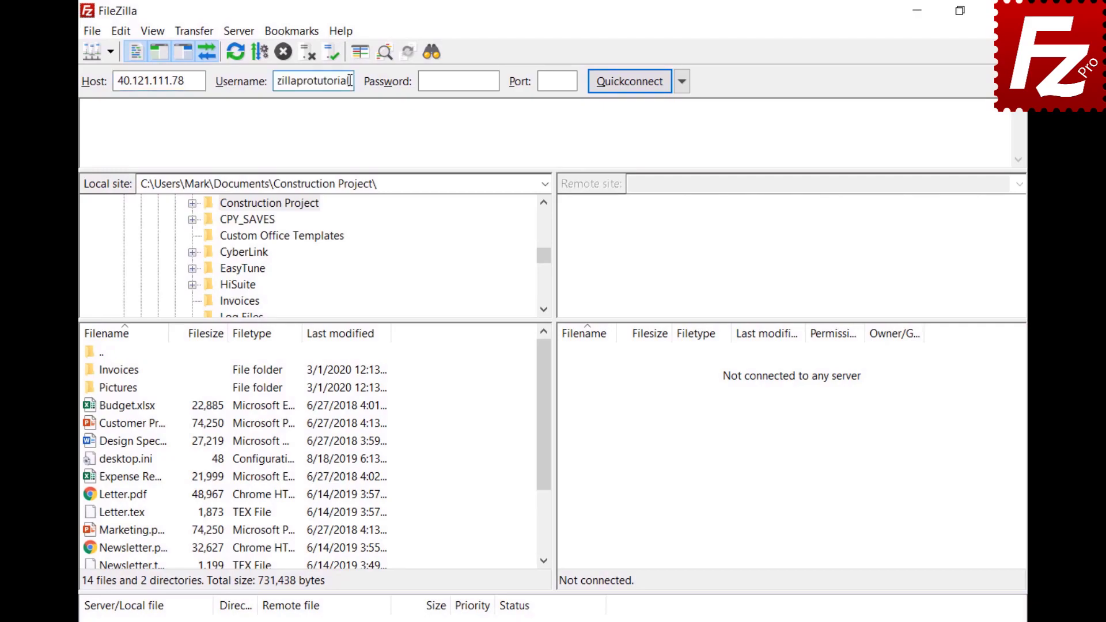
{"action": "key", "text": "Tab"}
{"action": "key", "text": "ctrl+v"}
{"action": "left_click", "coordinate": [629, 83]}
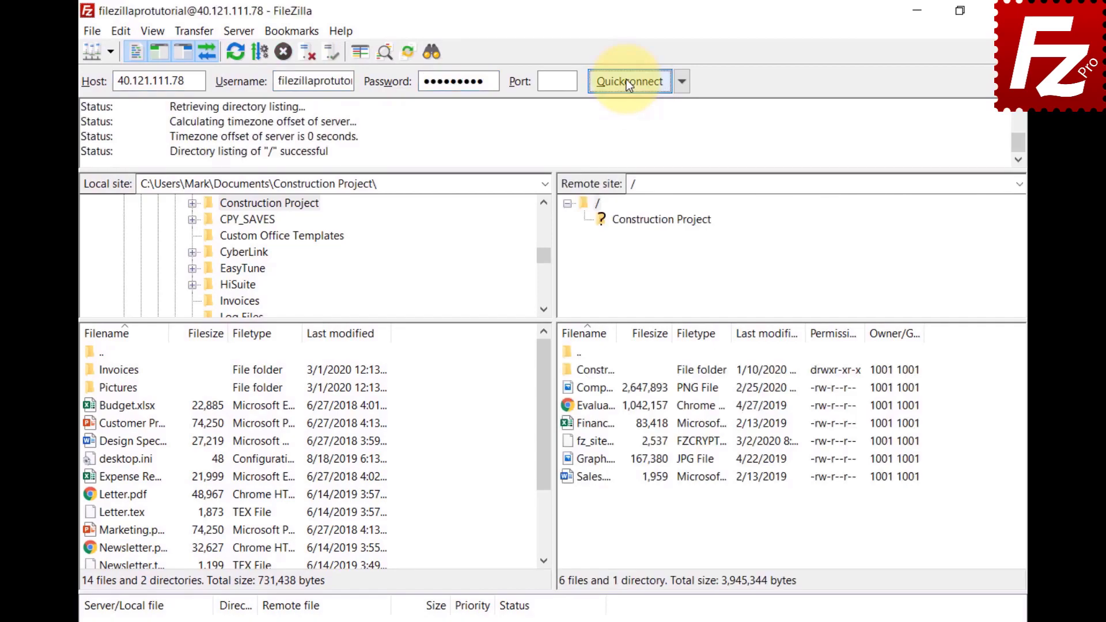
{"action": "left_click", "coordinate": [429, 54]}
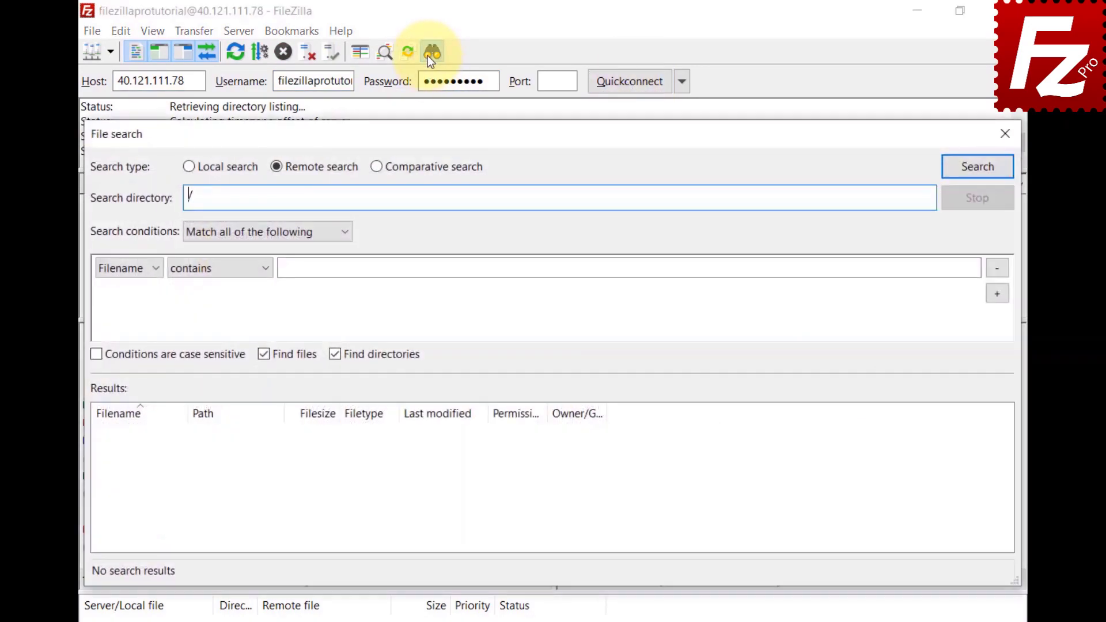
Step: Switch to comparative search against the local Construction Project folder, matching all conditions on Filename
{"action": "left_click", "coordinate": [376, 167]}
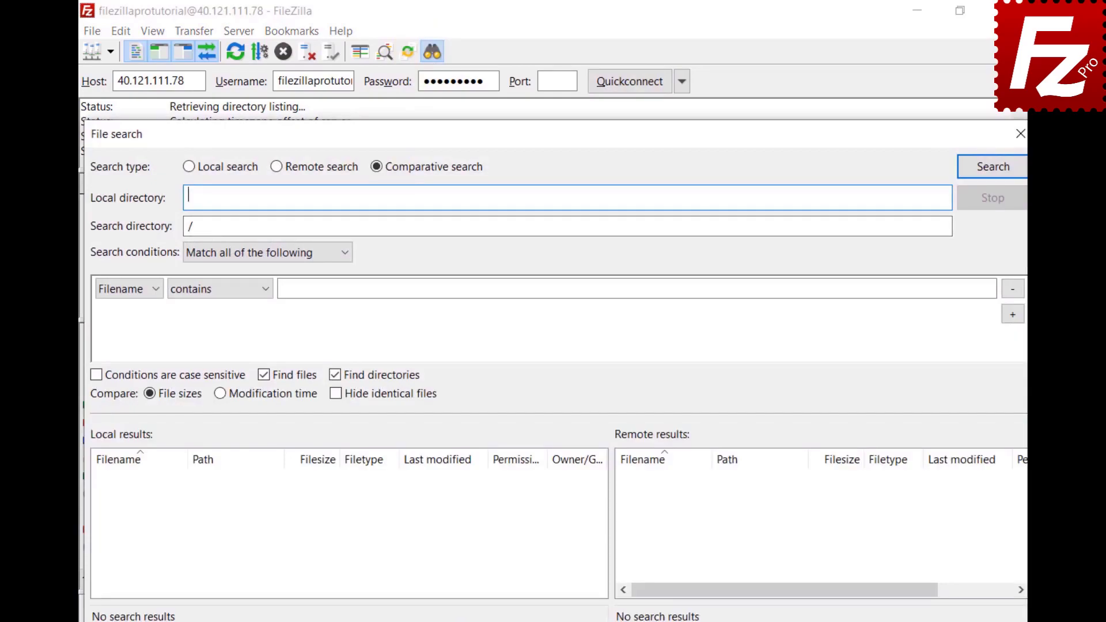
{"action": "type", "text": "C:\\Users\\Mark\\Documents\\Construction Project\\"}
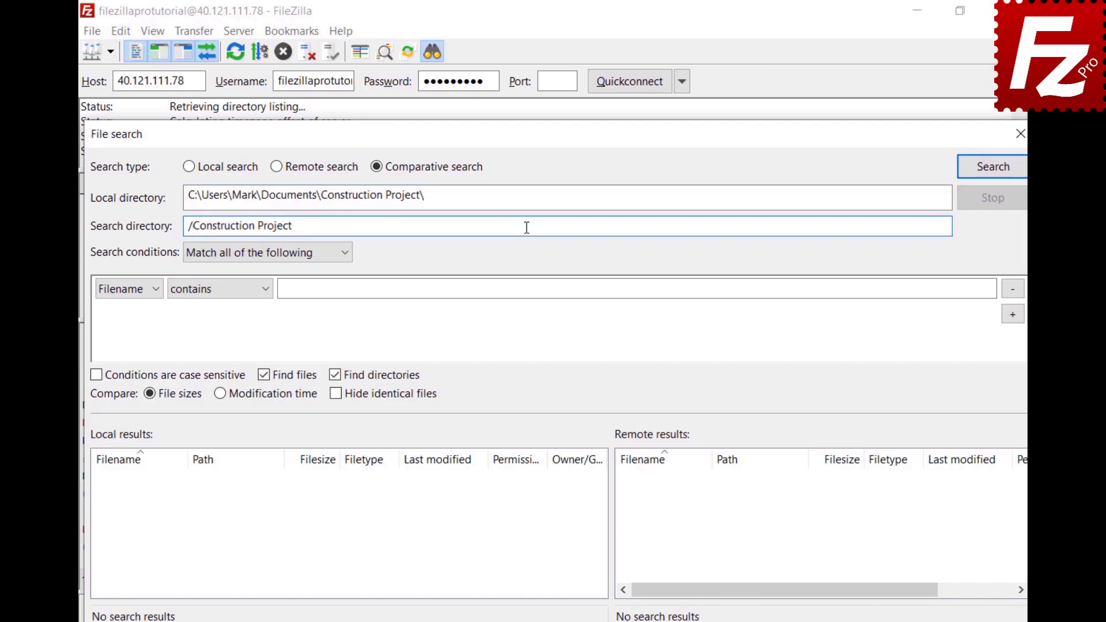
{"action": "left_click", "coordinate": [345, 261]}
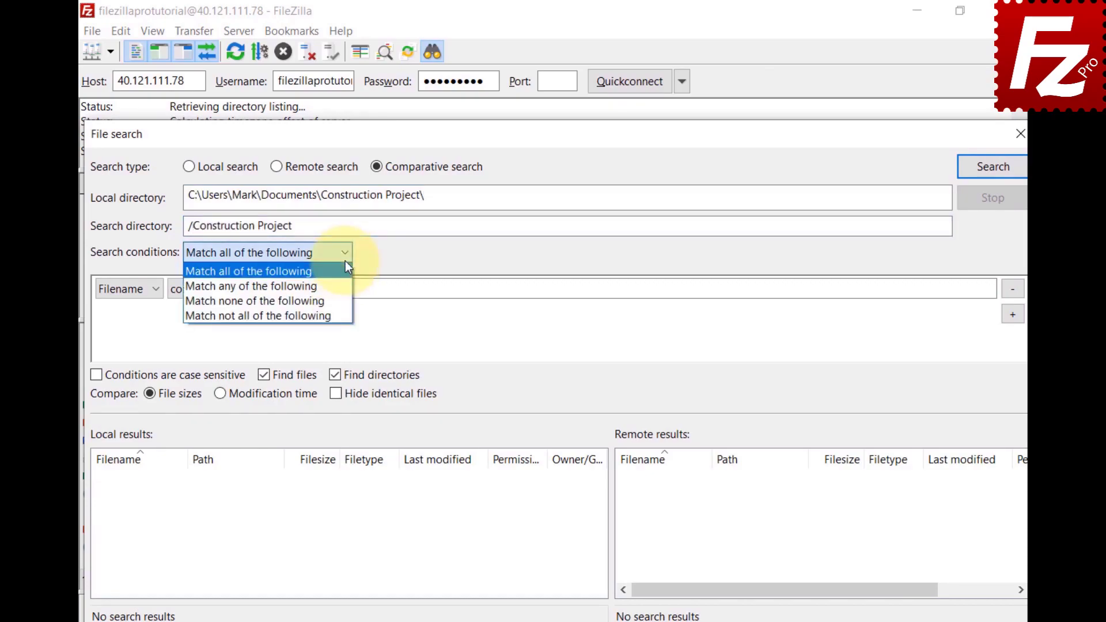
{"action": "left_click", "coordinate": [346, 268]}
{"action": "left_click", "coordinate": [154, 291]}
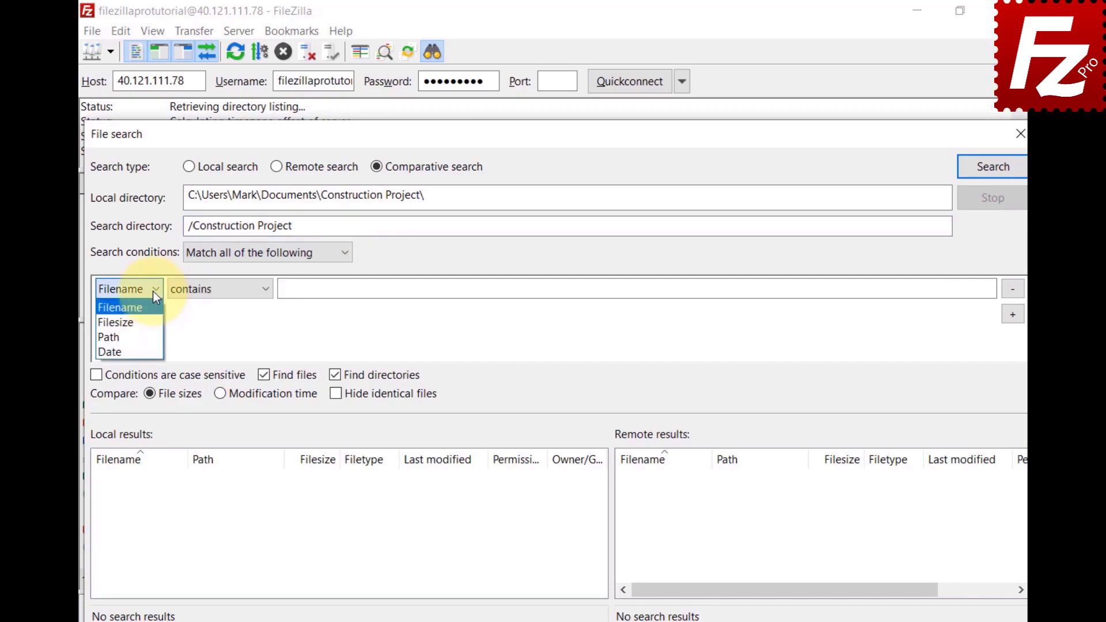
{"action": "left_click", "coordinate": [266, 292]}
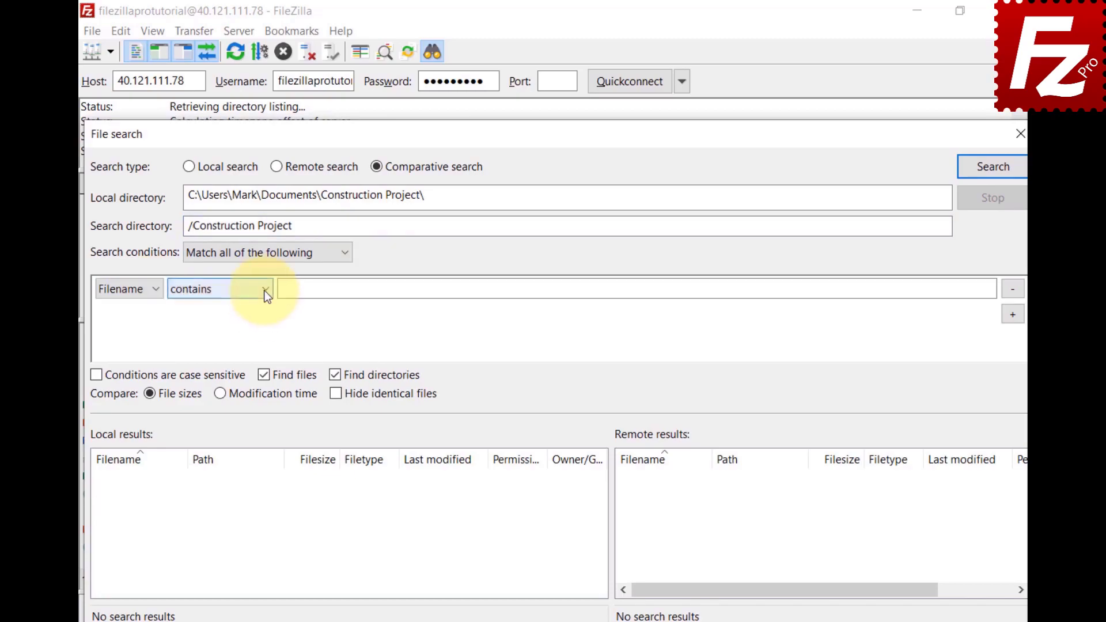
Step: Match filenames beginning with 'DSC', run the comparison, then remove that condition
{"action": "left_click", "coordinate": [266, 291]}
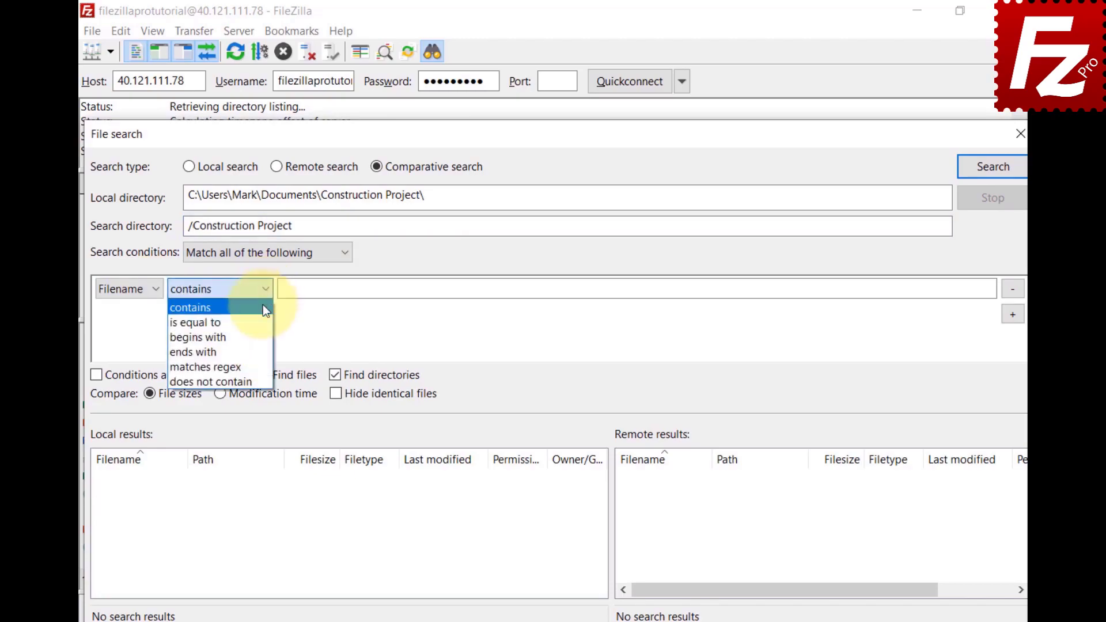
{"action": "left_click", "coordinate": [260, 337]}
{"action": "left_click", "coordinate": [972, 288]}
{"action": "type", "text": "D"}
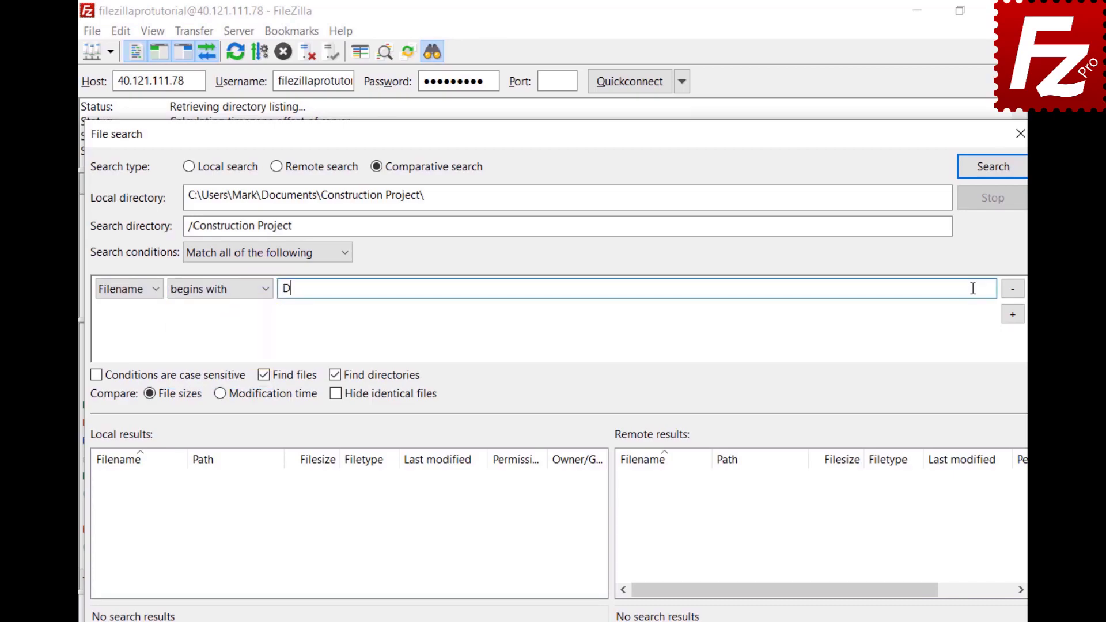
{"action": "type", "text": "SC"}
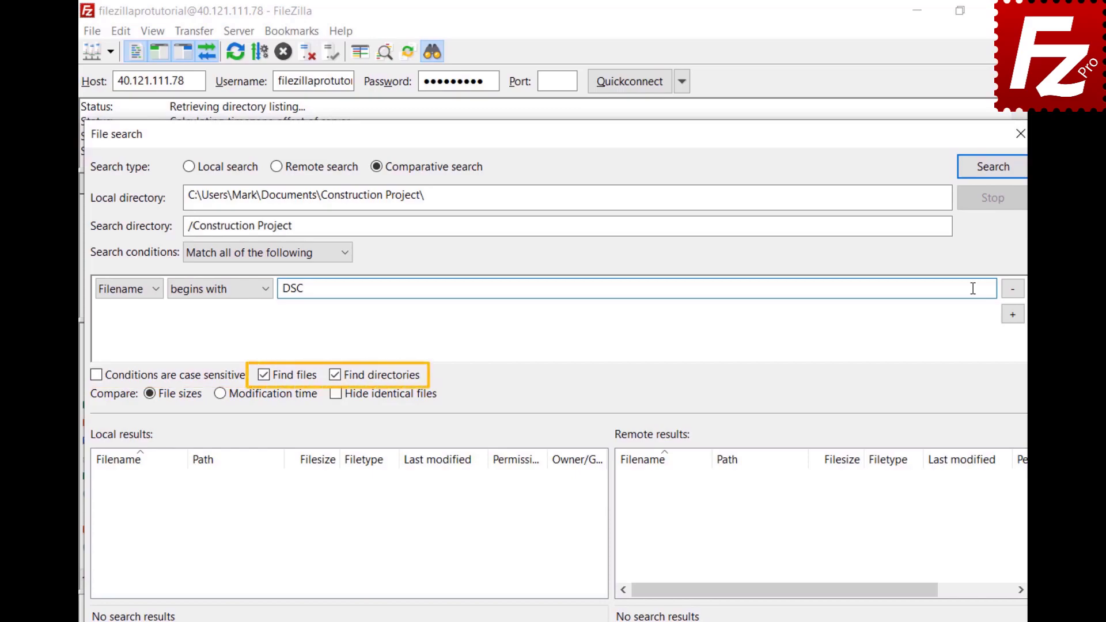
{"action": "left_click", "coordinate": [992, 172]}
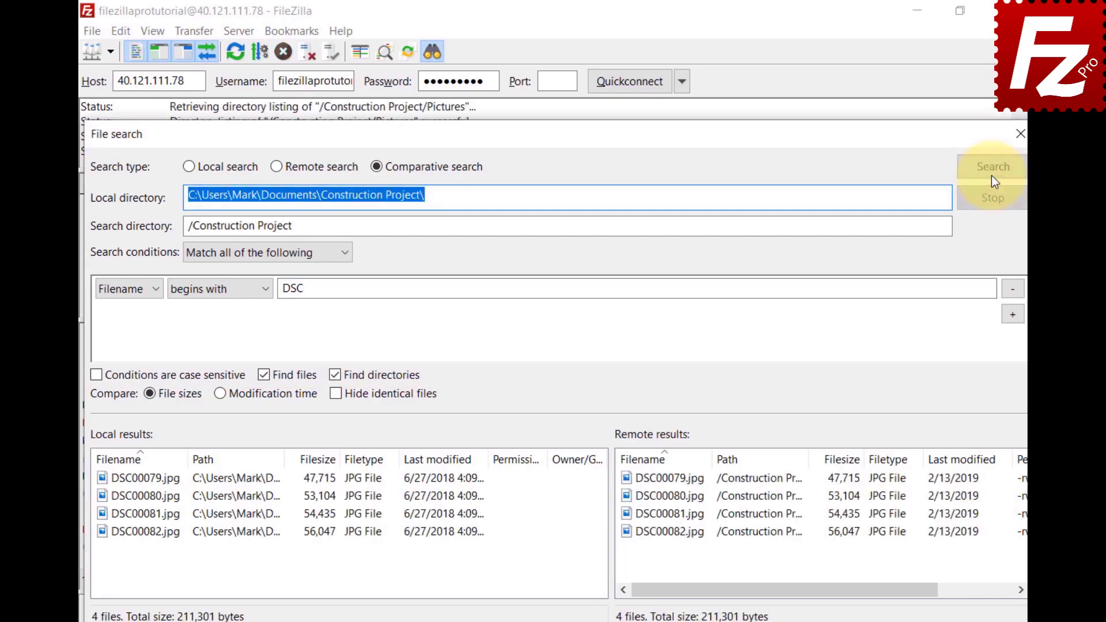
{"action": "left_click", "coordinate": [1008, 291]}
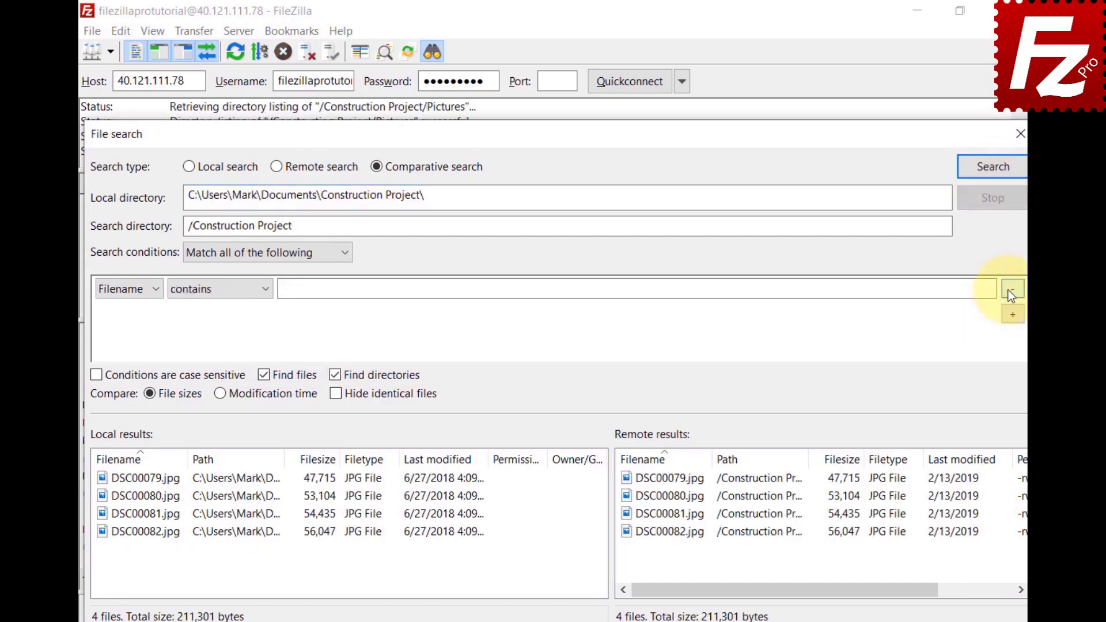
Step: Compare all files, switching between modification time and size and toggling Hide identical files
{"action": "left_click", "coordinate": [994, 177]}
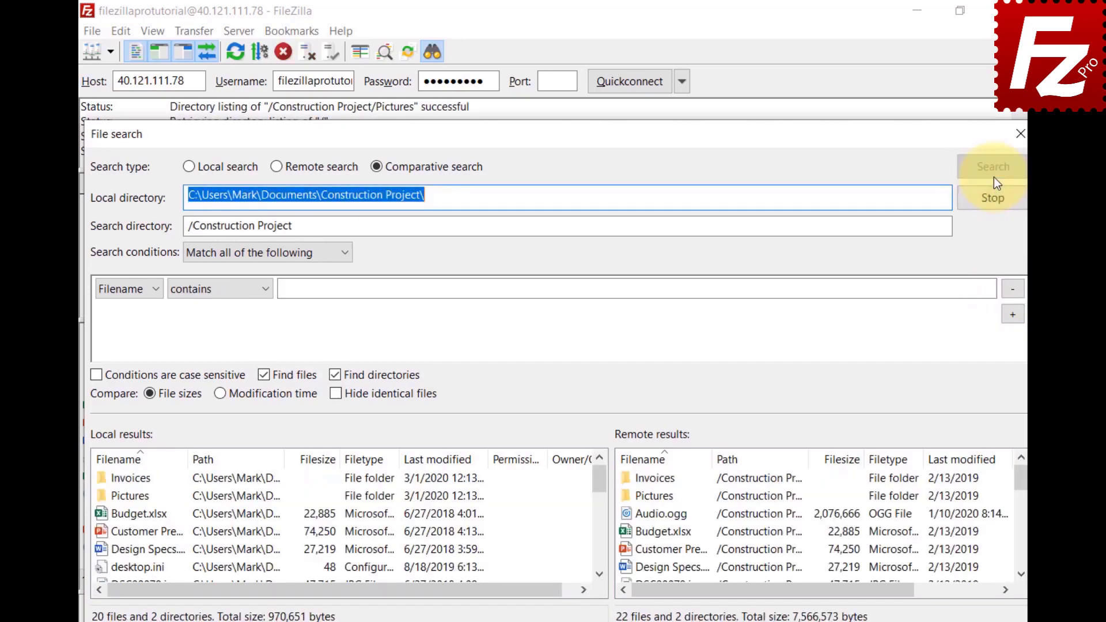
{"action": "left_click", "coordinate": [220, 400]}
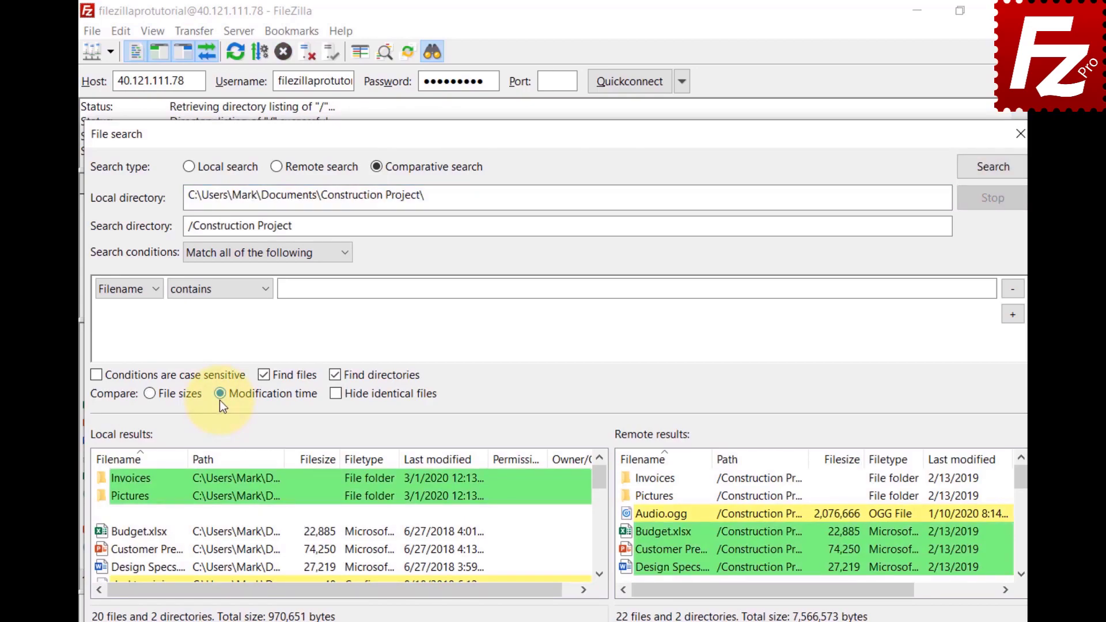
{"action": "left_click", "coordinate": [150, 397]}
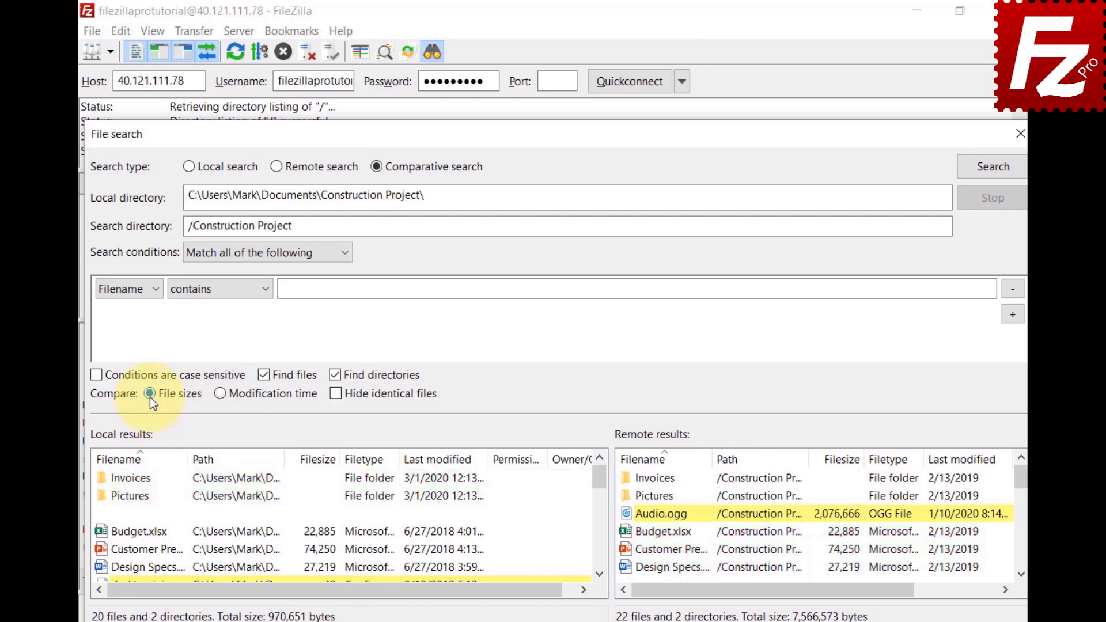
{"action": "left_click", "coordinate": [339, 393]}
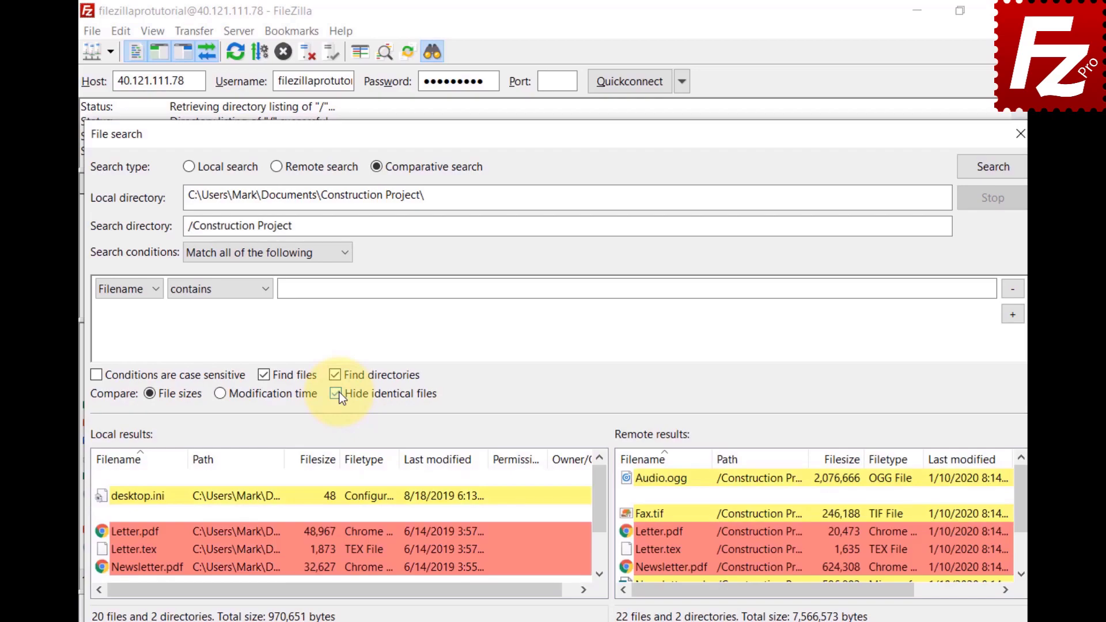
{"action": "left_click", "coordinate": [336, 394]}
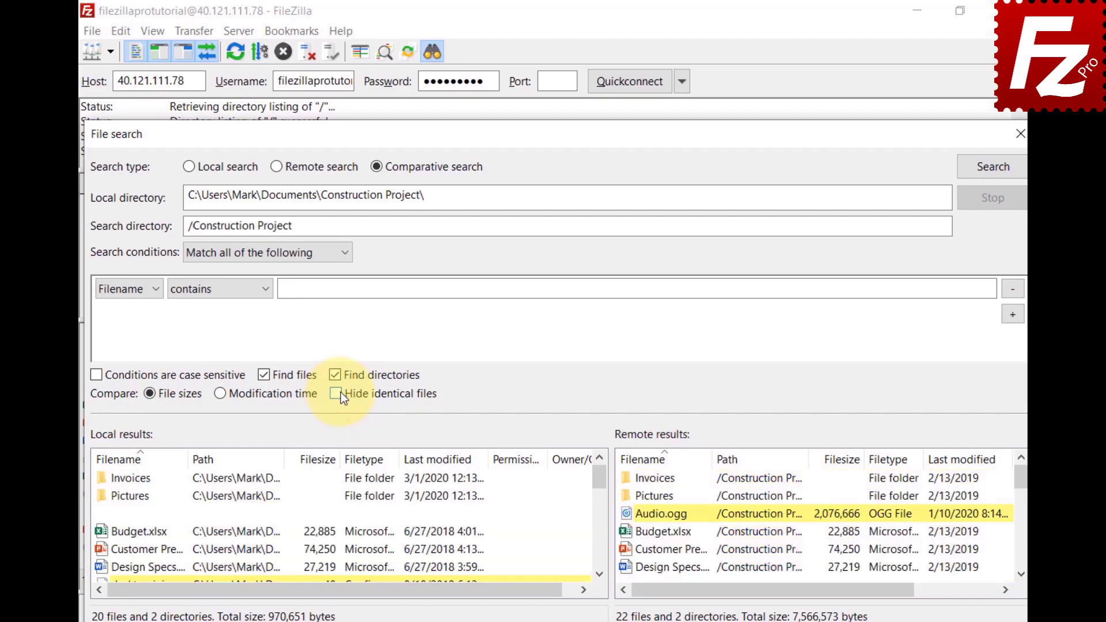
{"action": "left_click", "coordinate": [600, 574]}
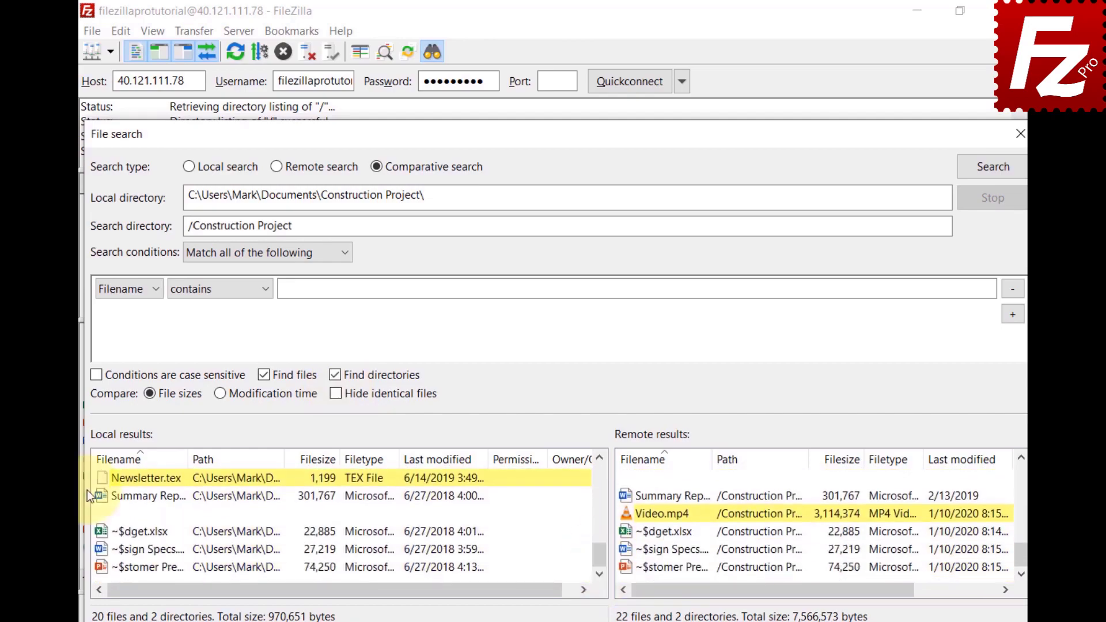
Step: Inspect the context-menu actions for local Newsletter.tex and remote Video.mp4
{"action": "right_click", "coordinate": [104, 479]}
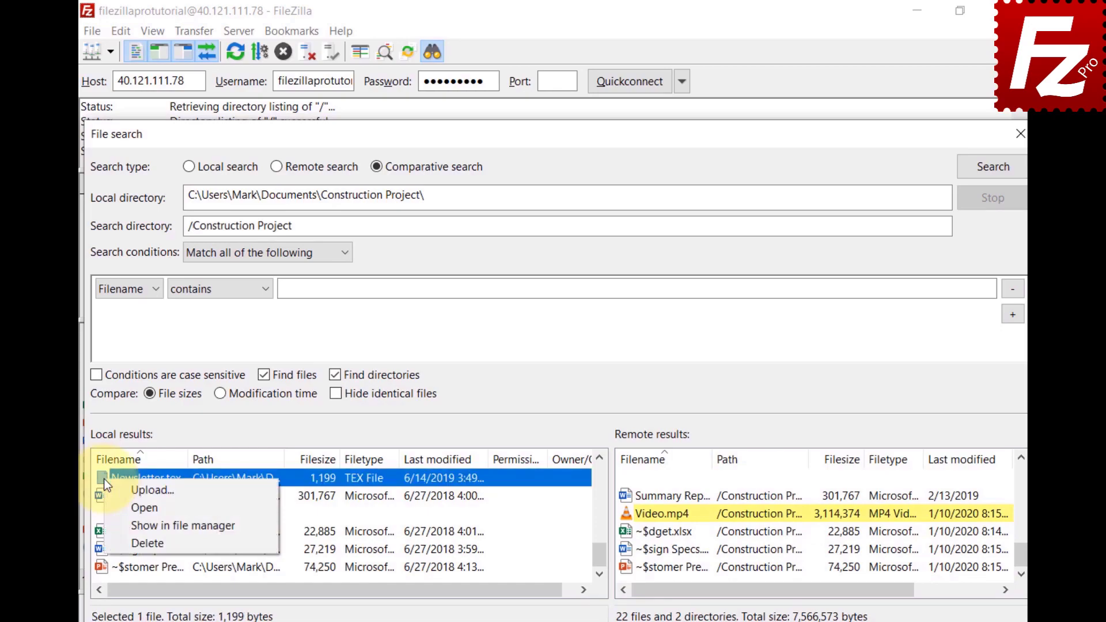
{"action": "key", "text": "Escape"}
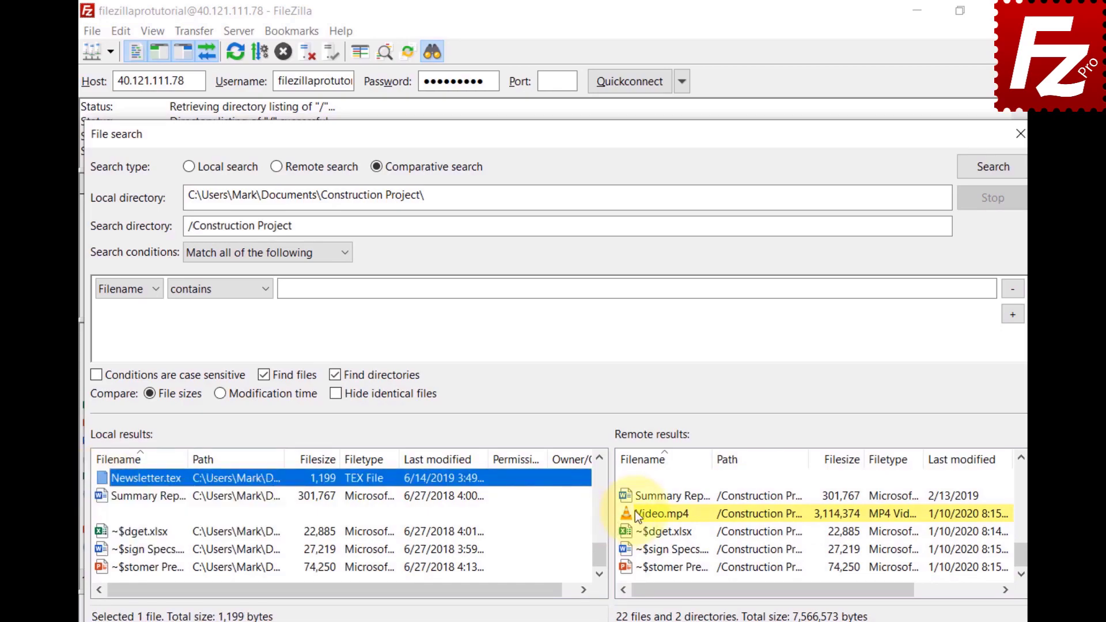
{"action": "right_click", "coordinate": [634, 511]}
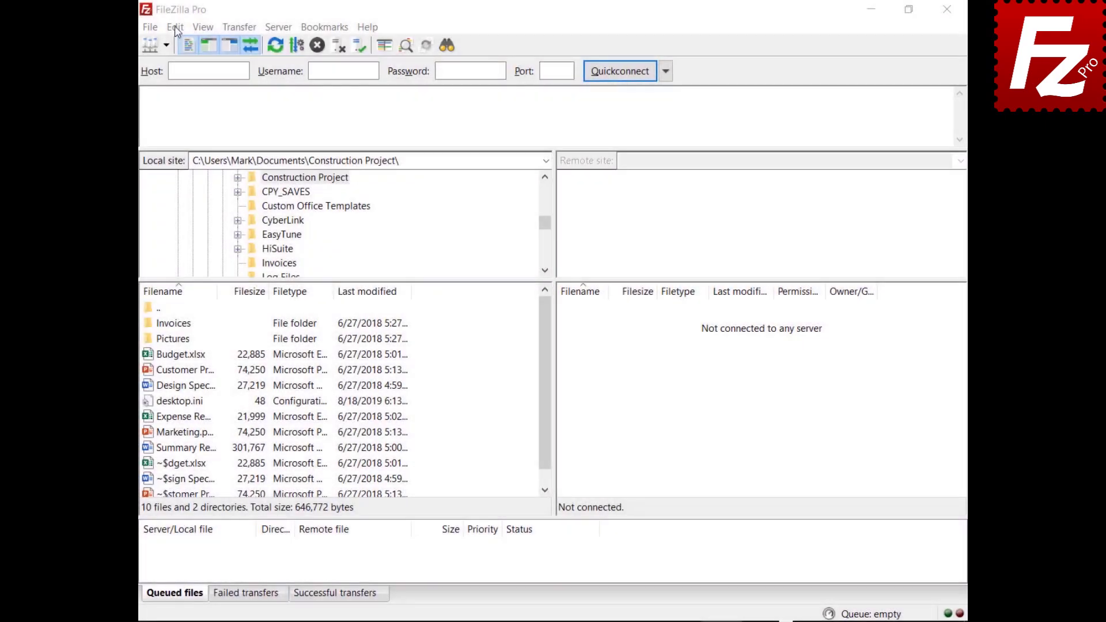
Step: In Settings > Transfers, enter 10 as the maximum simultaneous transfers
{"action": "left_click", "coordinate": [174, 26]}
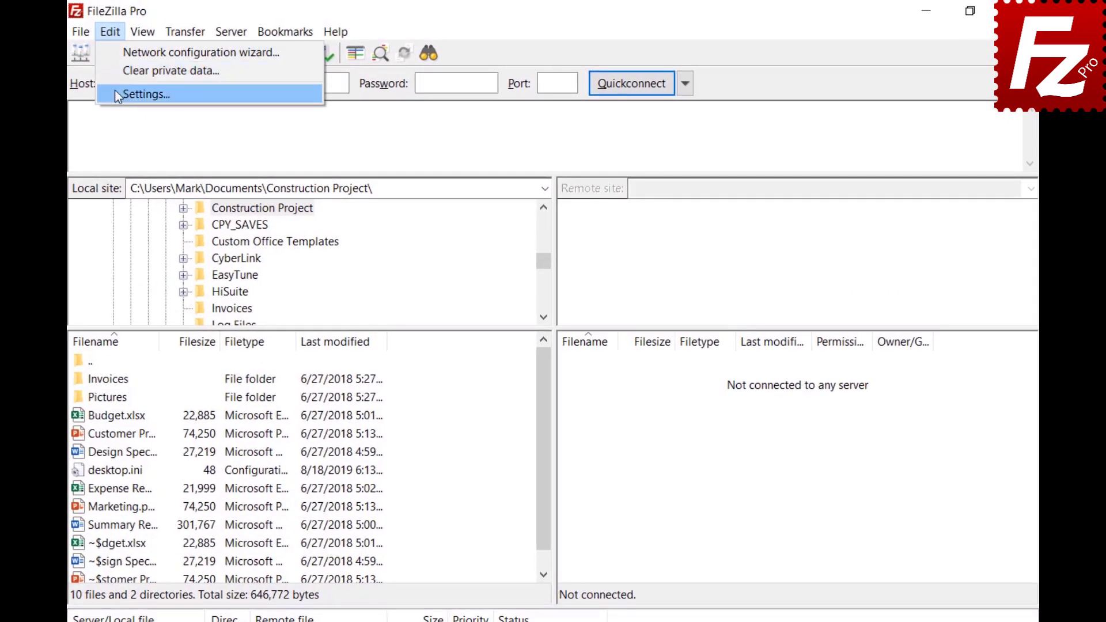
{"action": "left_click", "coordinate": [149, 86]}
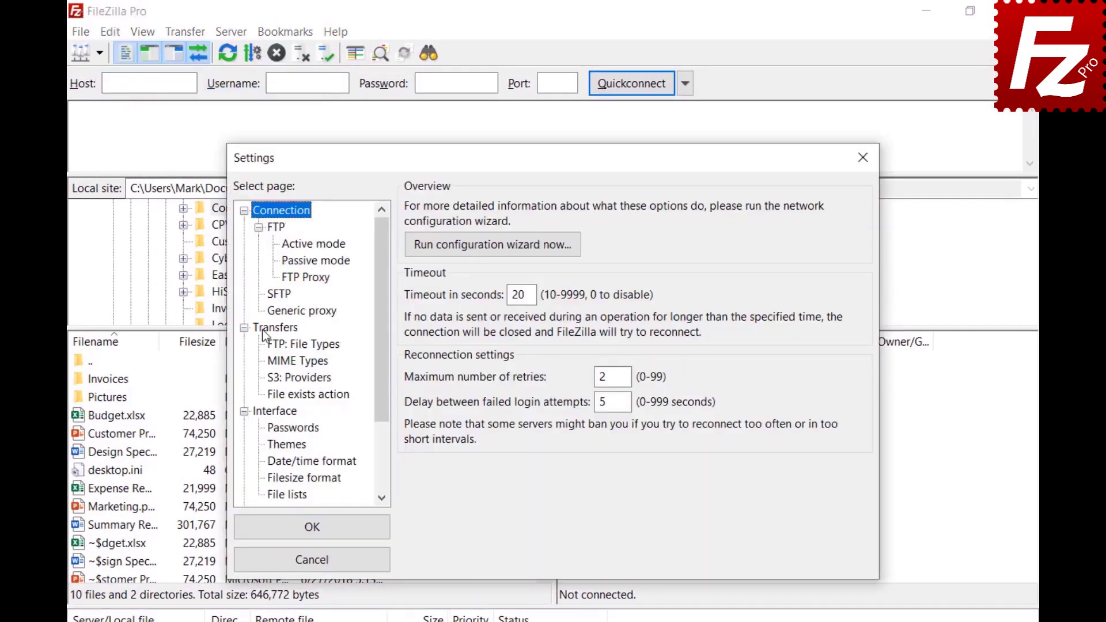
{"action": "left_click", "coordinate": [264, 330]}
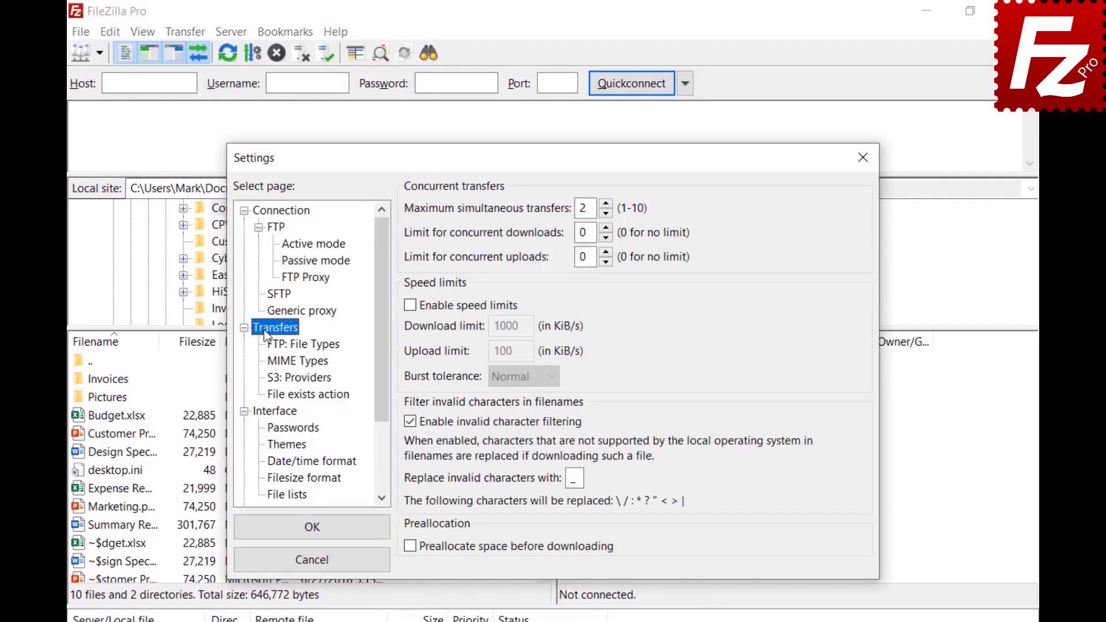
{"action": "type", "text": "10"}
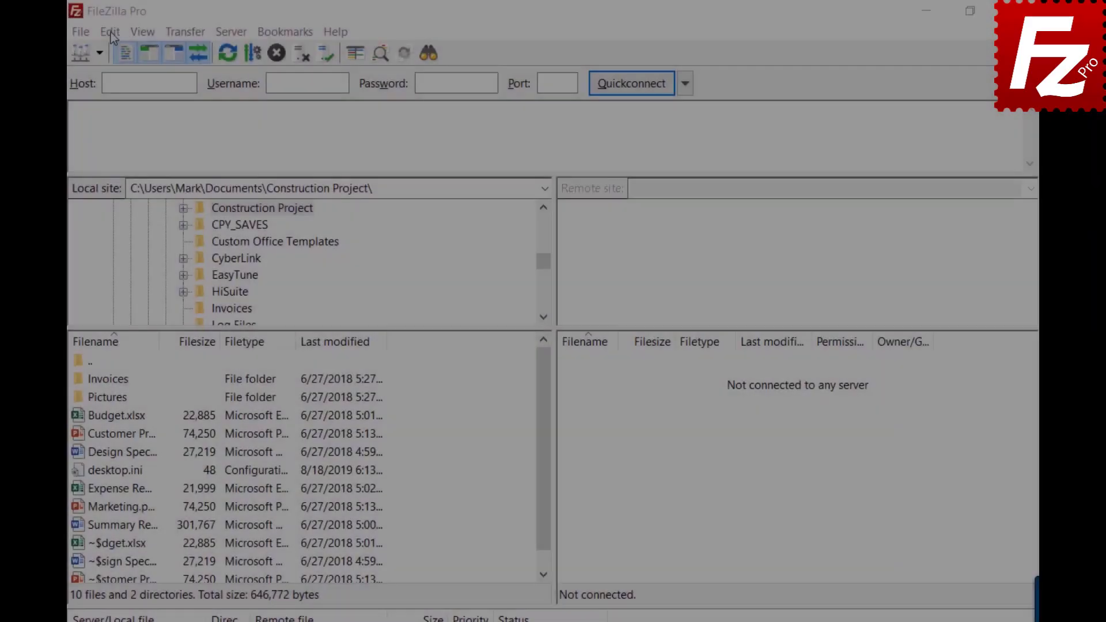
Step: Reopen the Transfers settings, set maximum simultaneous transfers to 2, and close Settings
{"action": "left_click", "coordinate": [110, 31]}
{"action": "left_click", "coordinate": [121, 95]}
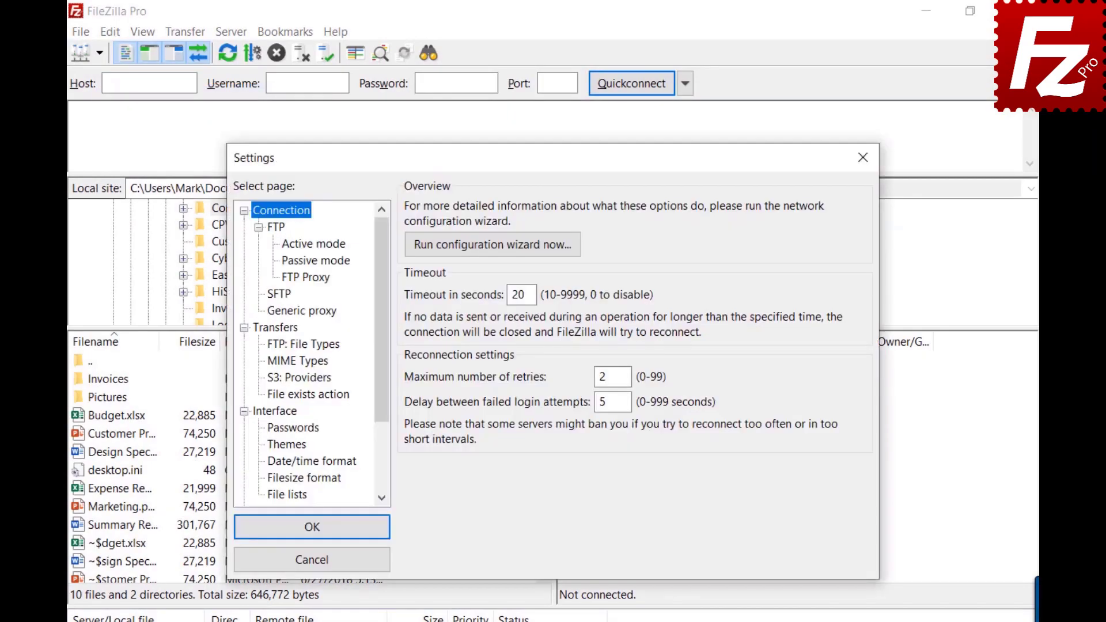
{"action": "left_click", "coordinate": [271, 332]}
{"action": "left_click_drag", "start_coordinate": [579, 208], "coordinate": [600, 206]}
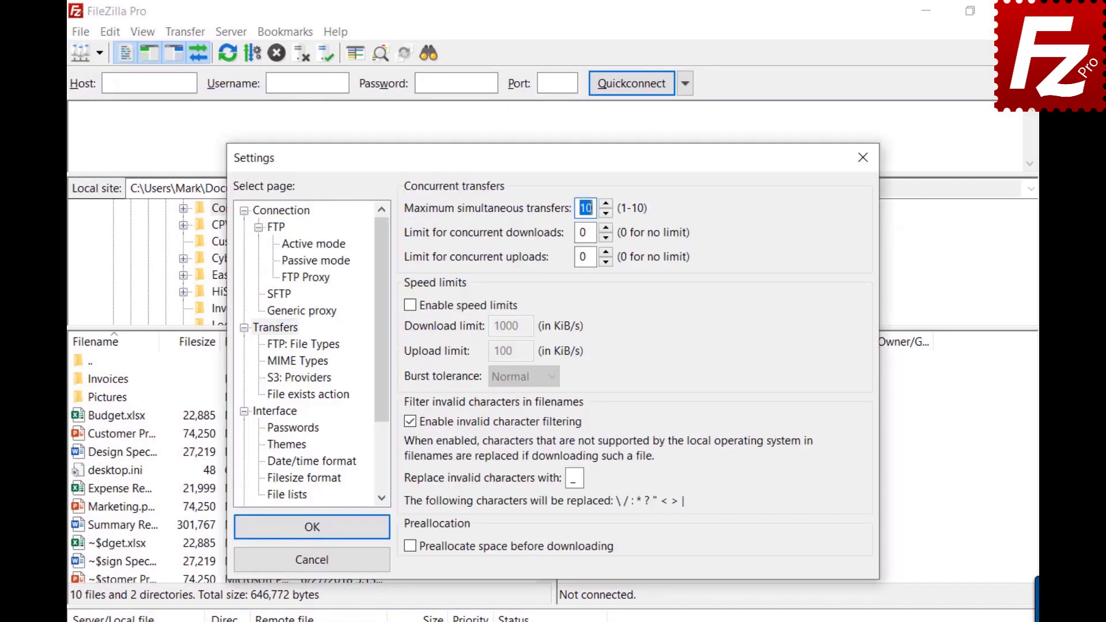
{"action": "type", "text": "1"}
{"action": "key", "text": "BackSpace"}
{"action": "type", "text": "2"}
{"action": "left_click", "coordinate": [864, 156]}
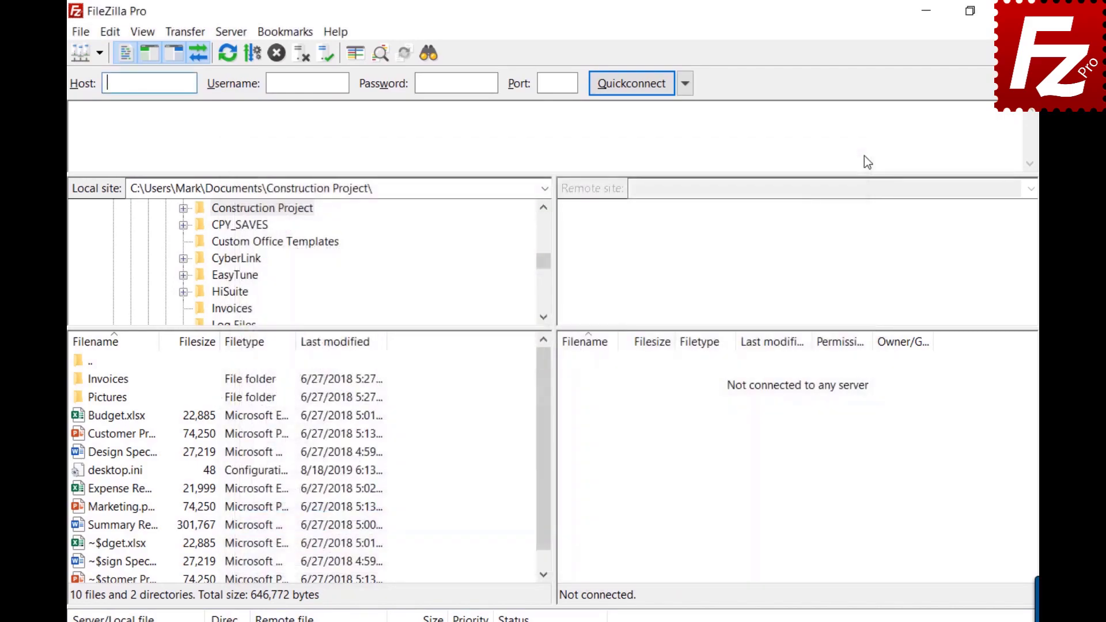
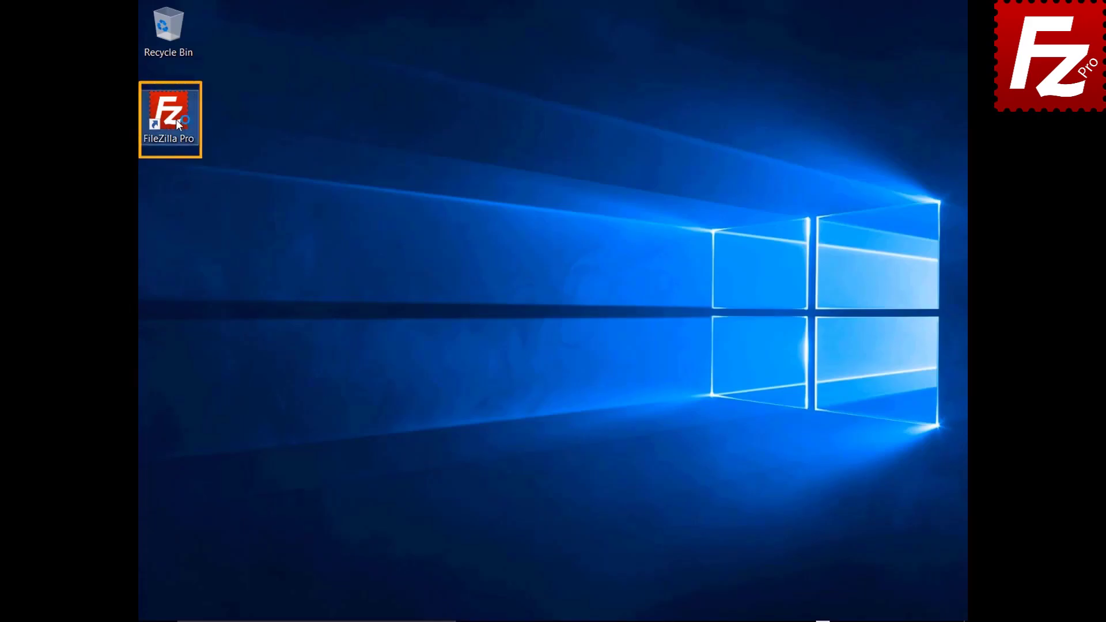
Step: Launch FileZilla Pro and add a new Site Manager entry named SFTP
{"action": "double_click", "coordinate": [177, 123]}
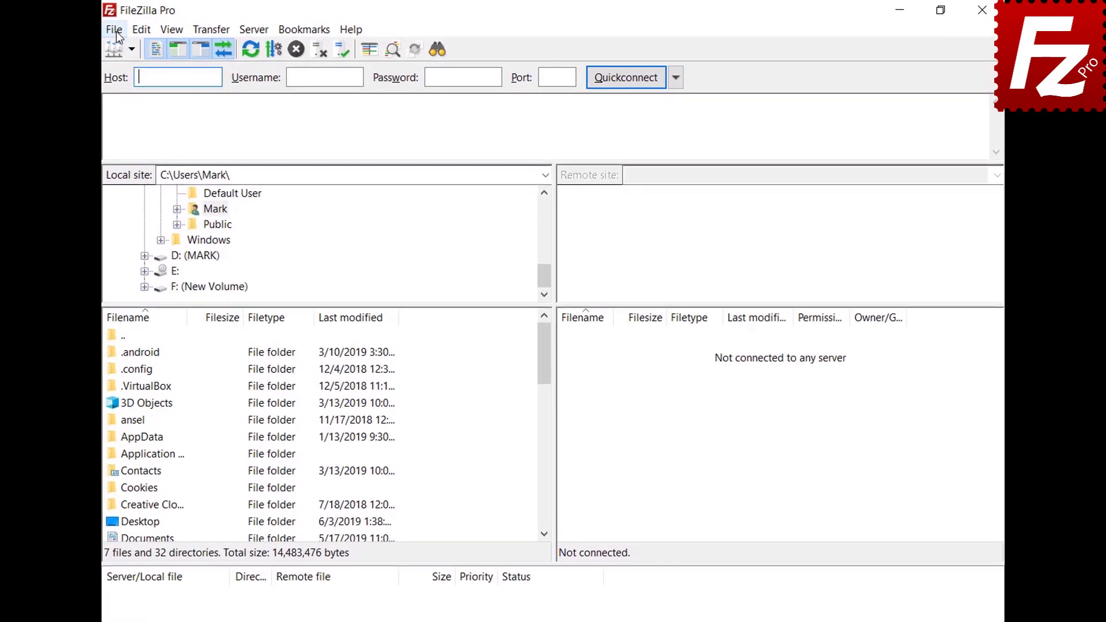
{"action": "left_click", "coordinate": [151, 28]}
{"action": "left_click", "coordinate": [122, 46]}
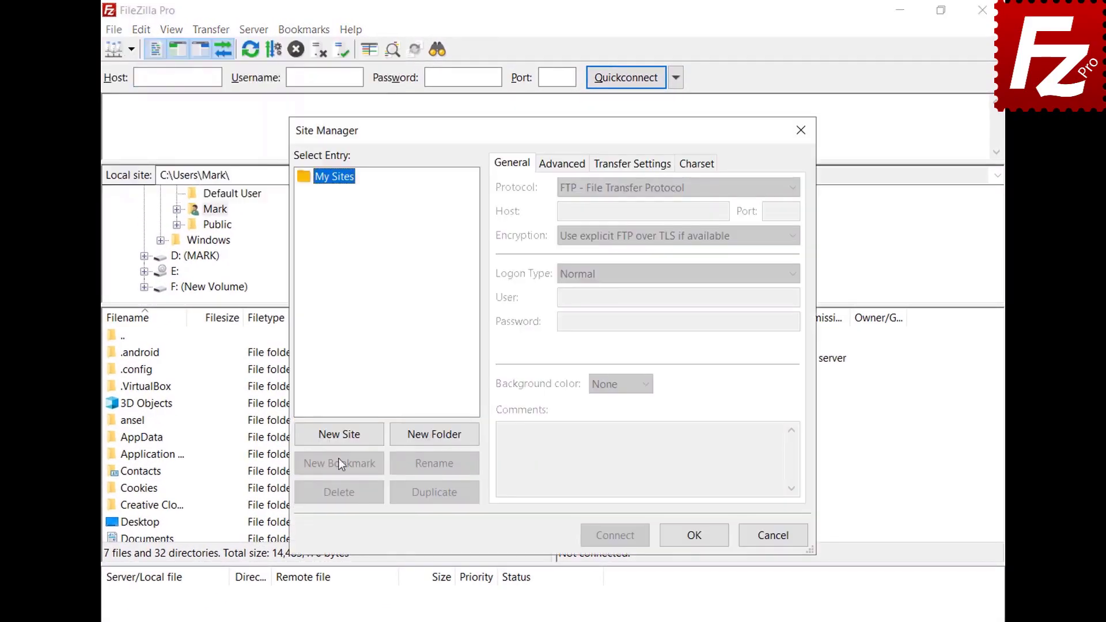
{"action": "left_click", "coordinate": [334, 433]}
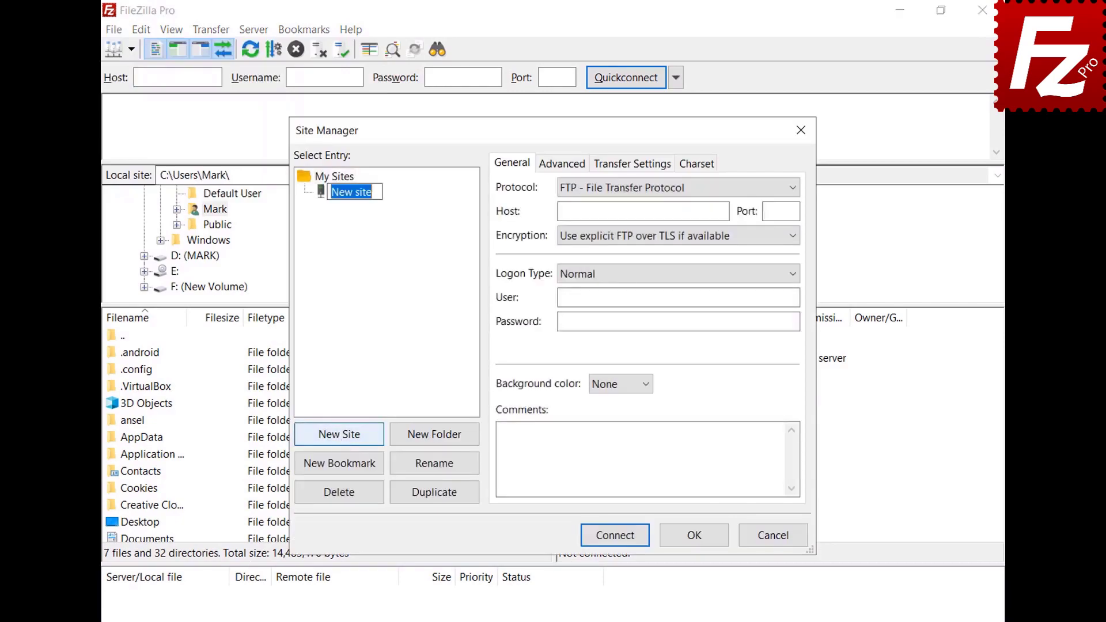
{"action": "type", "text": "SFTP"}
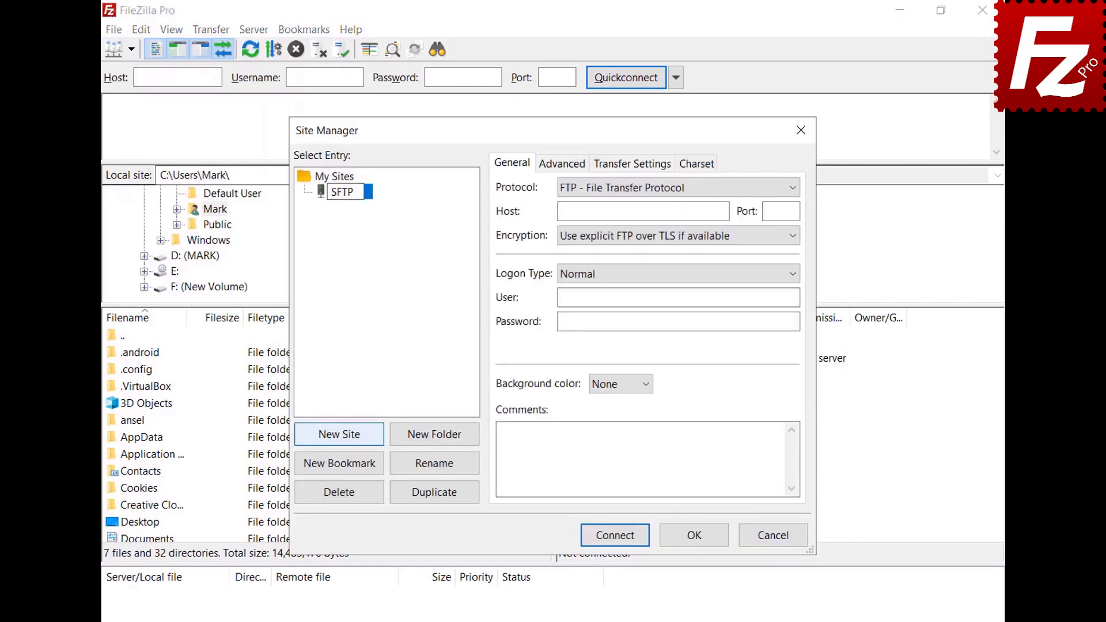
{"action": "key", "text": "Return"}
Step: Set the site's protocol to SFTP and its host to 3.209.179.104
{"action": "left_click", "coordinate": [792, 187]}
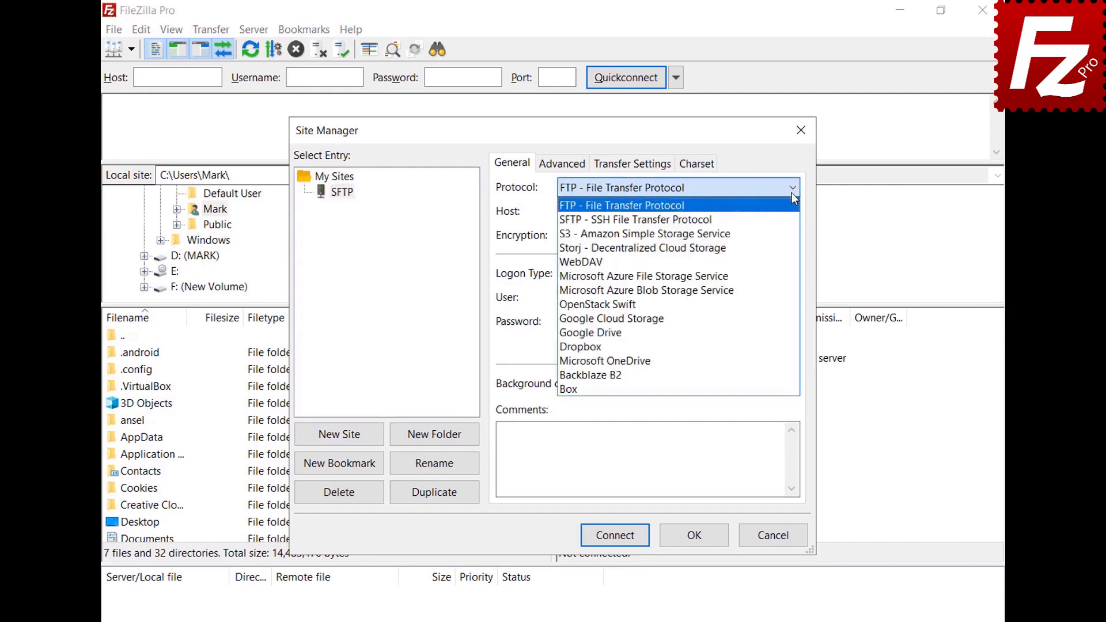
{"action": "left_click", "coordinate": [790, 220]}
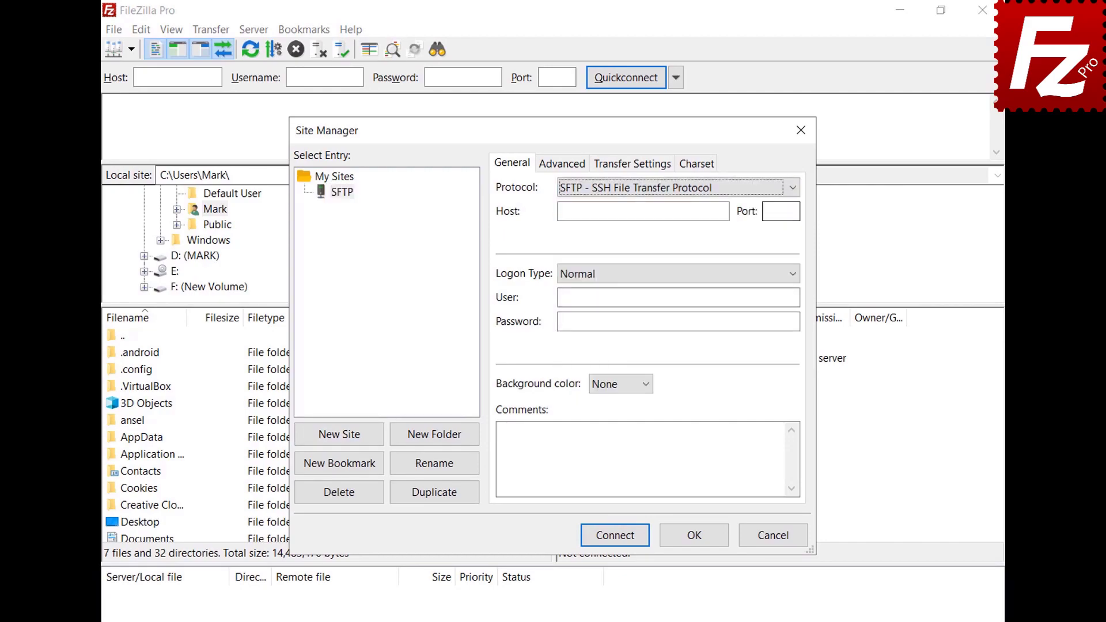
{"action": "left_click", "coordinate": [725, 212]}
{"action": "type", "text": "3.209.179.104"}
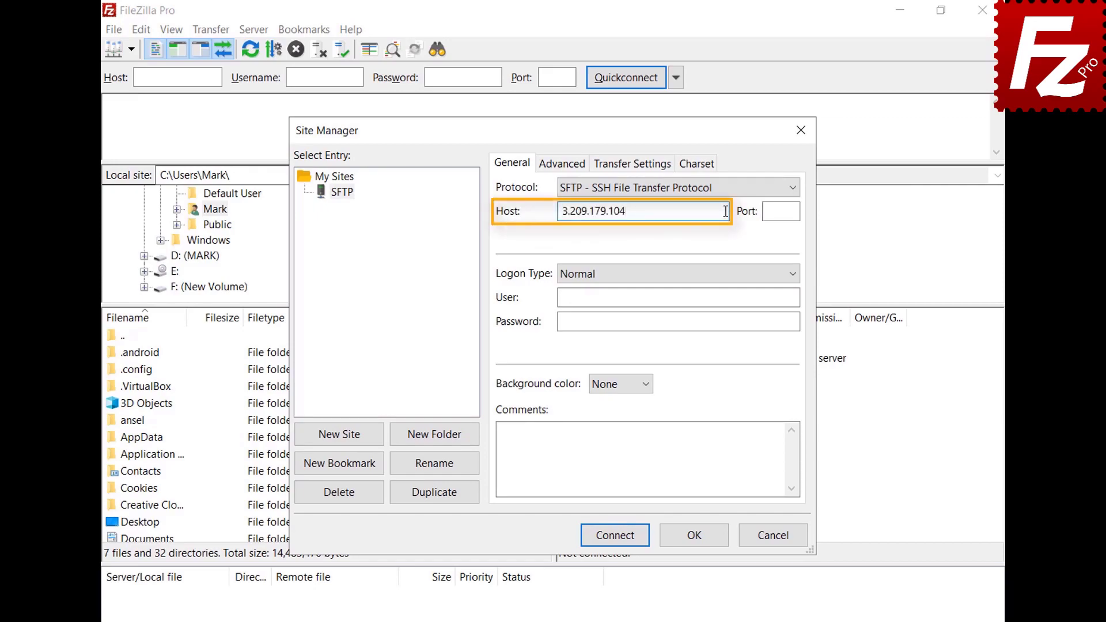
Step: Use Key file logon as user ubuntu with key.ppk, then connect
{"action": "left_click", "coordinate": [793, 274]}
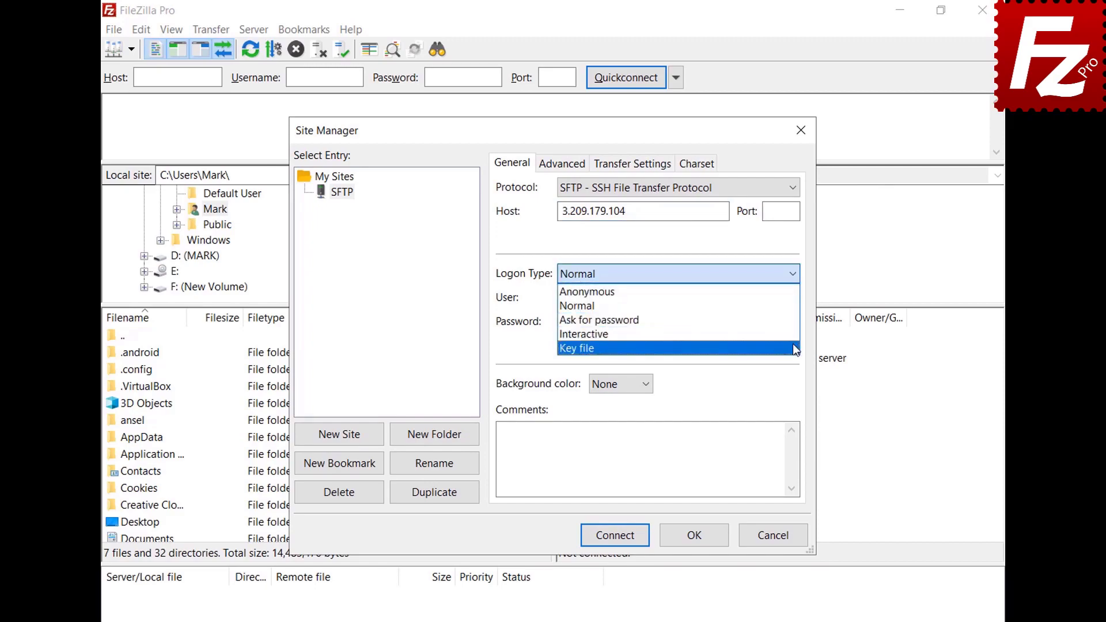
{"action": "left_click", "coordinate": [793, 346]}
{"action": "left_click", "coordinate": [794, 297]}
{"action": "type", "text": "ubuntu"}
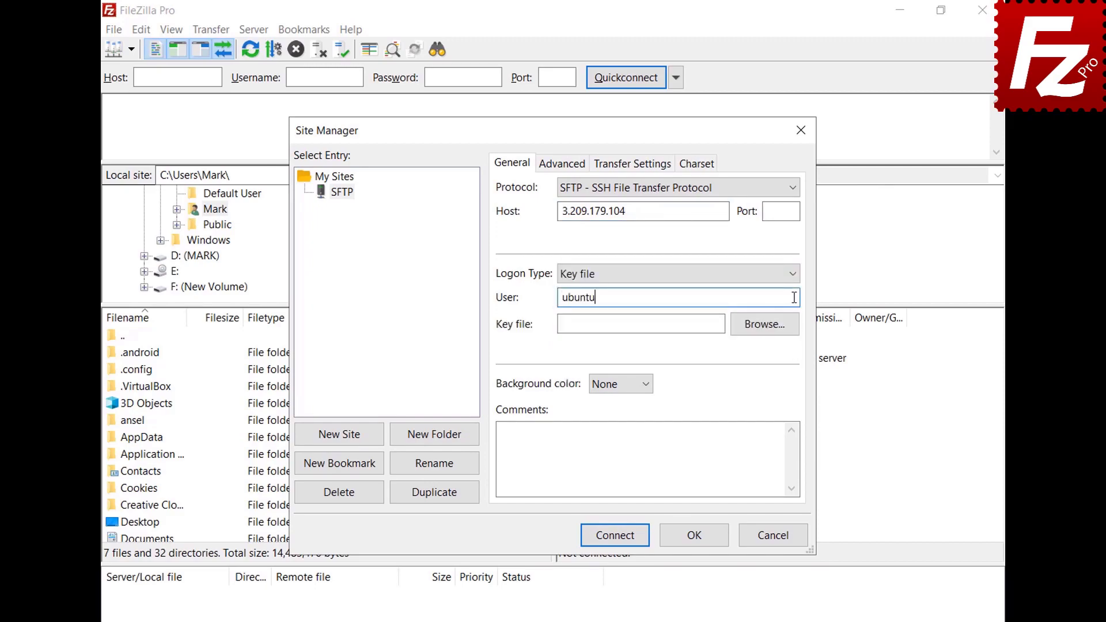
{"action": "left_click", "coordinate": [765, 324]}
{"action": "double_click", "coordinate": [504, 304]}
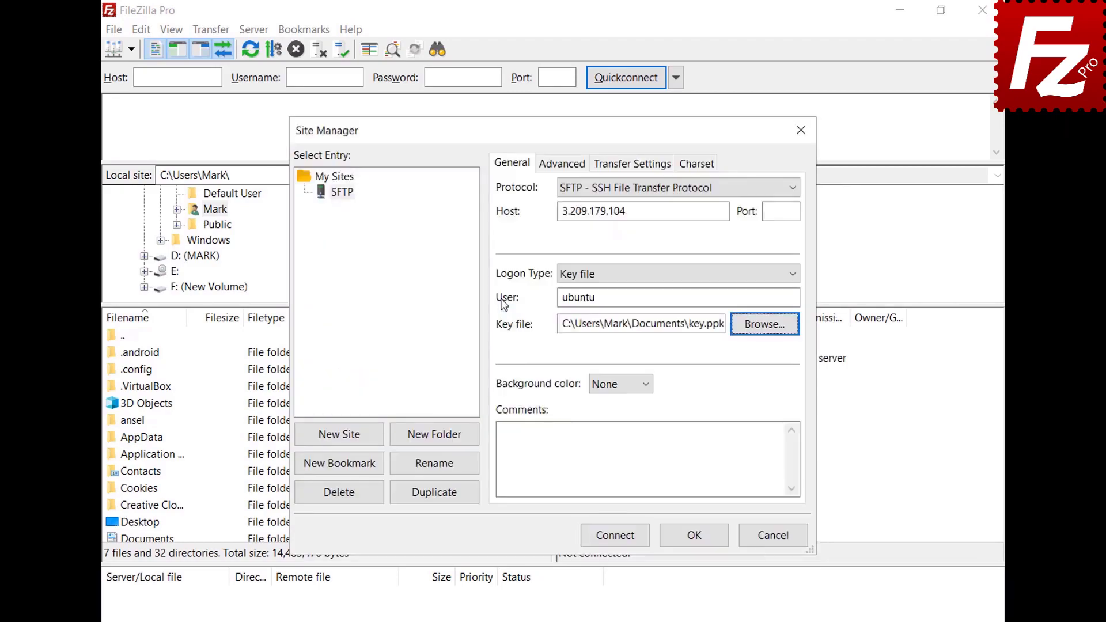
{"action": "left_click", "coordinate": [617, 541]}
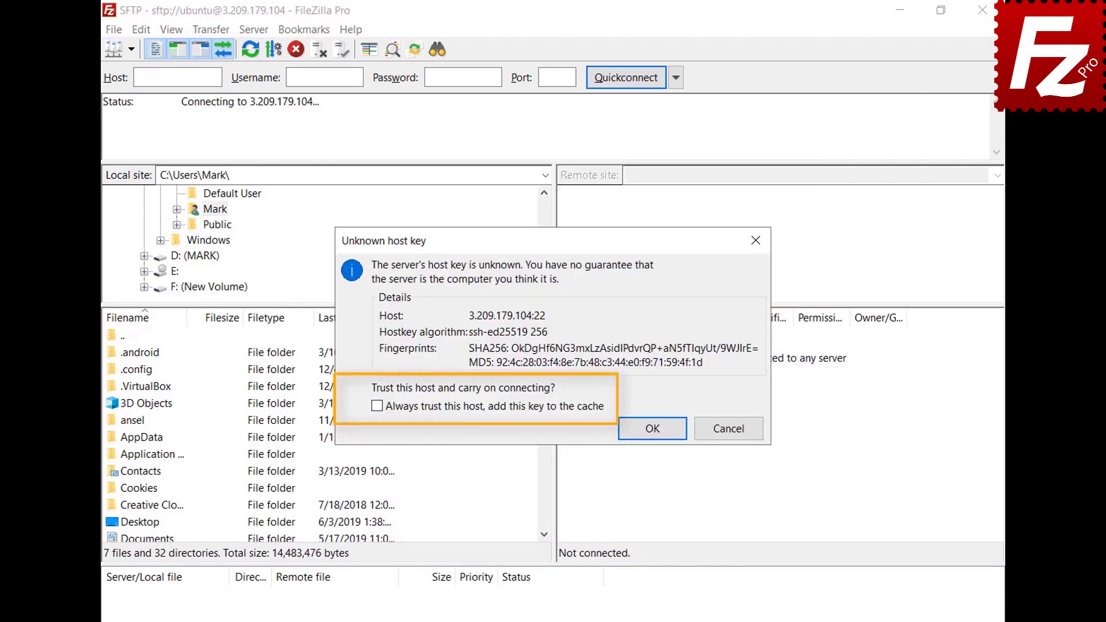
Step: Always trust the server's host key and enter the key passphrase to finish connecting
{"action": "left_click", "coordinate": [377, 407]}
{"action": "left_click", "coordinate": [653, 429]}
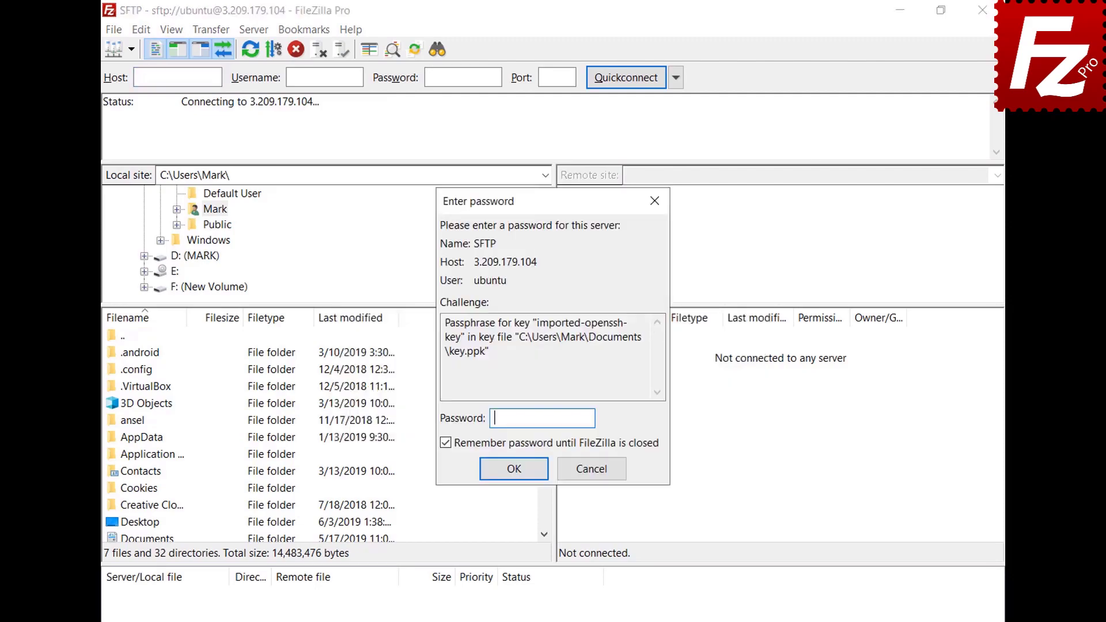
{"action": "type", "text": "••"}
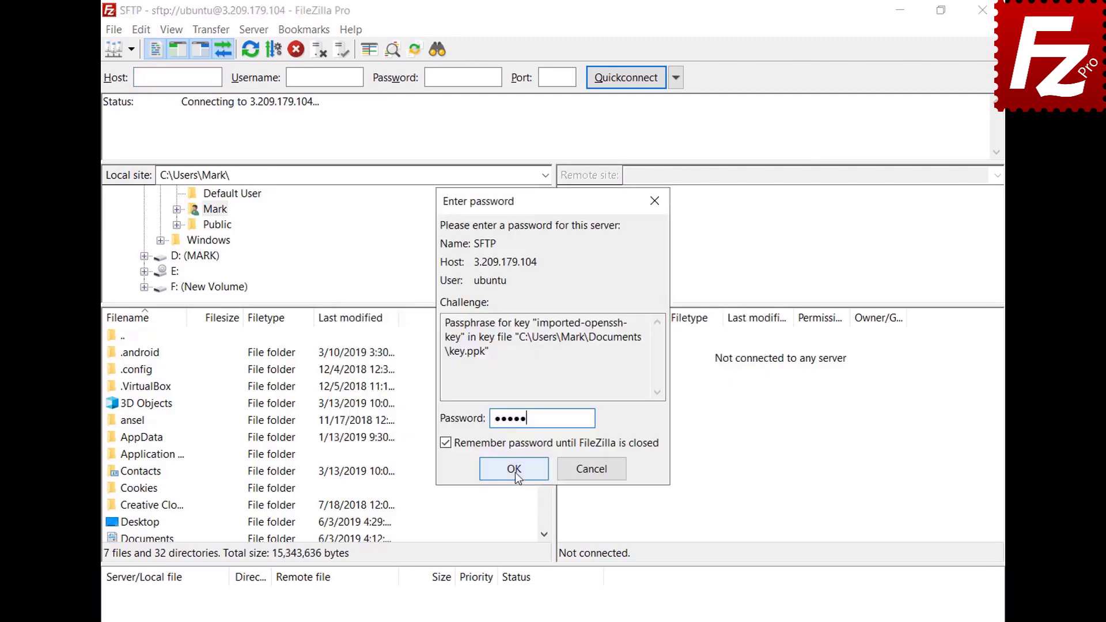
{"action": "left_click", "coordinate": [513, 469]}
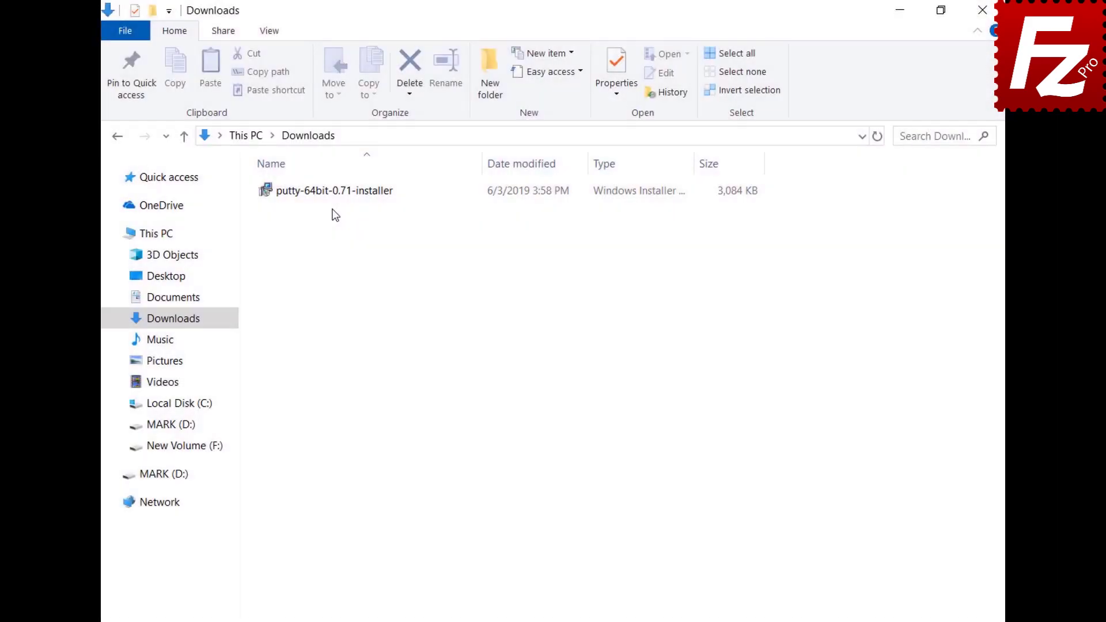
Step: Install PuTTY 0.71 (64-bit) into the default C:\Program Files\PuTTY folder
{"action": "double_click", "coordinate": [330, 195]}
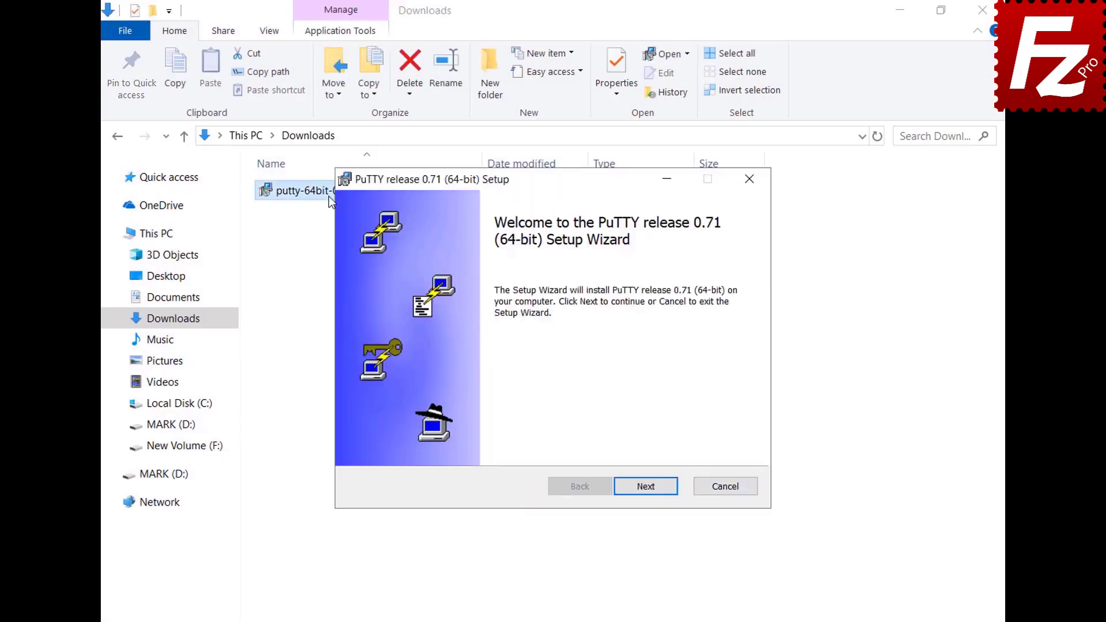
{"action": "left_click", "coordinate": [649, 492]}
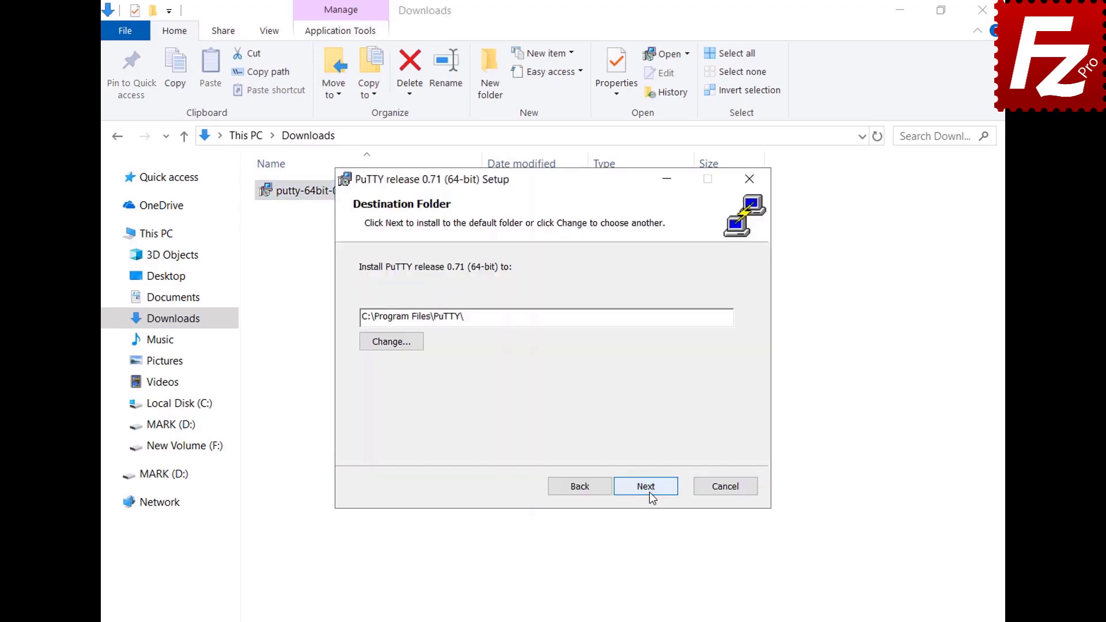
{"action": "left_click", "coordinate": [648, 492]}
{"action": "left_click", "coordinate": [649, 492]}
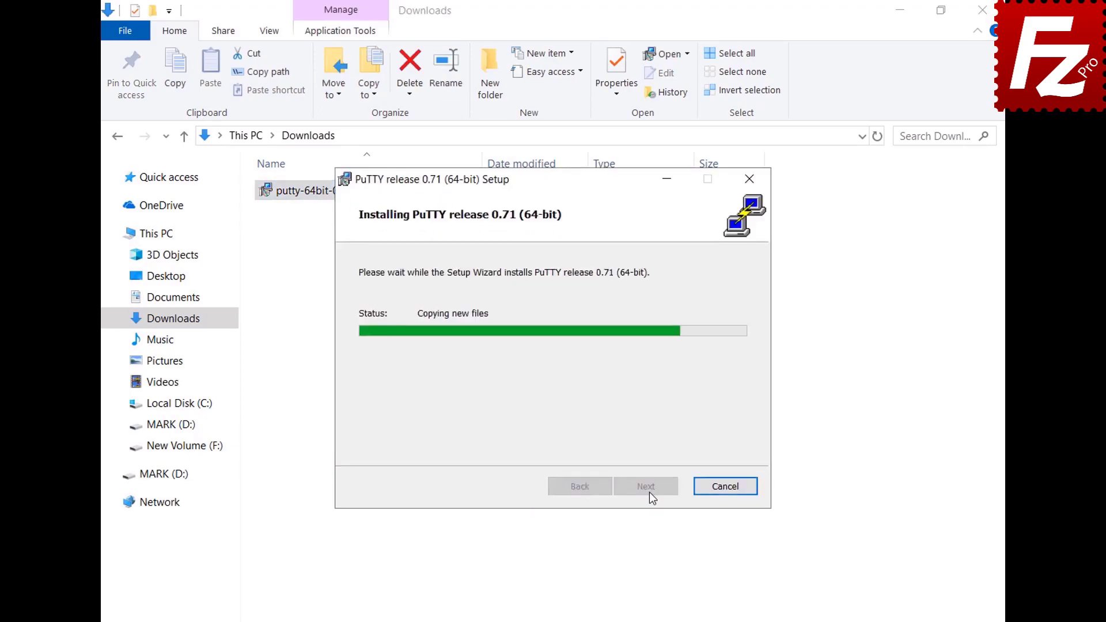
{"action": "left_click", "coordinate": [649, 492]}
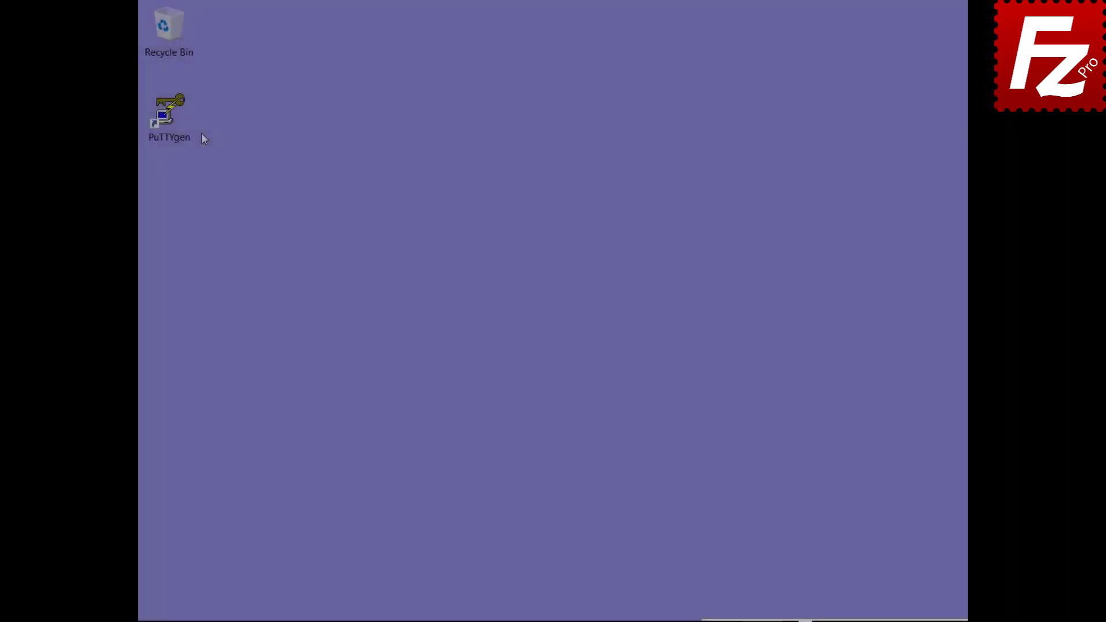
{"action": "double_click", "coordinate": [183, 134]}
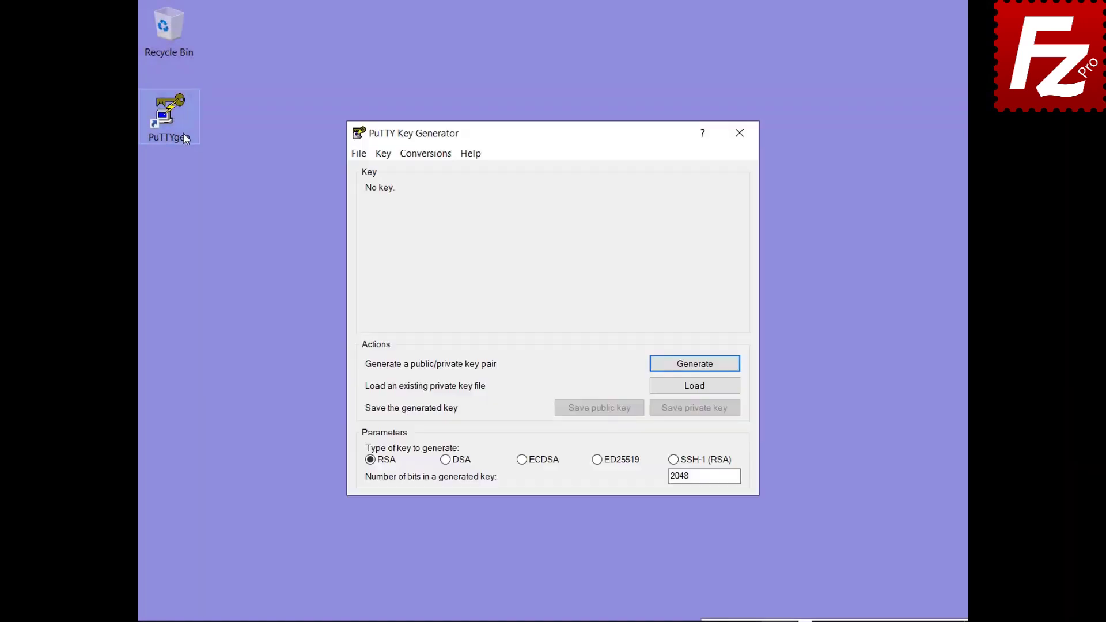
Step: Import the OpenSSH key from Documents, unlock it with its passphrase, and save it as key.ppk
{"action": "left_click", "coordinate": [426, 155]}
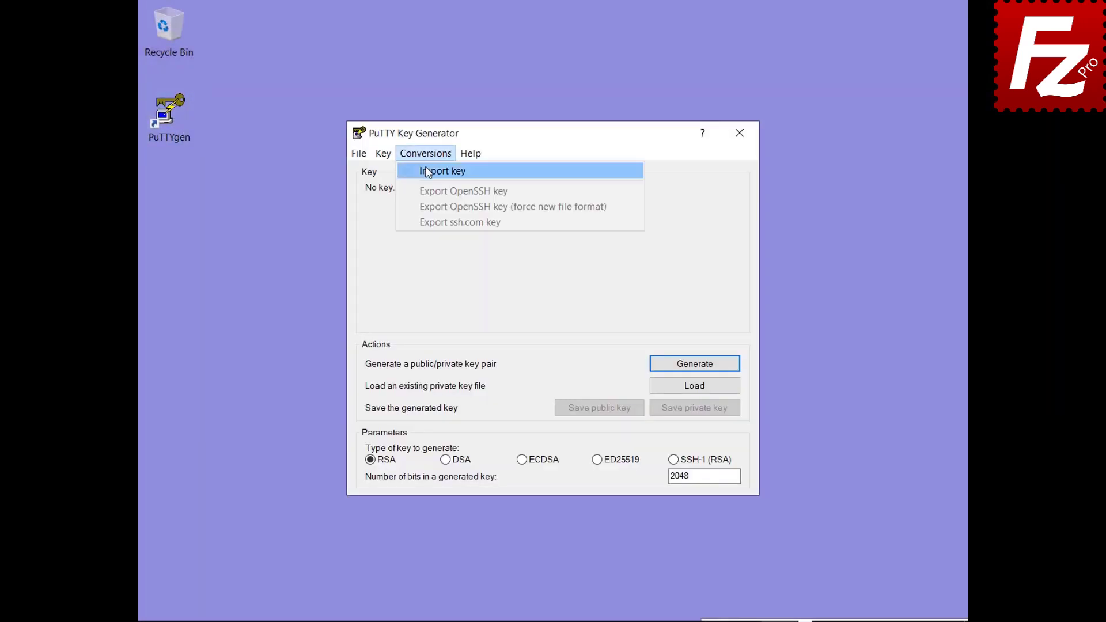
{"action": "left_click", "coordinate": [432, 171]}
{"action": "double_click", "coordinate": [534, 307]}
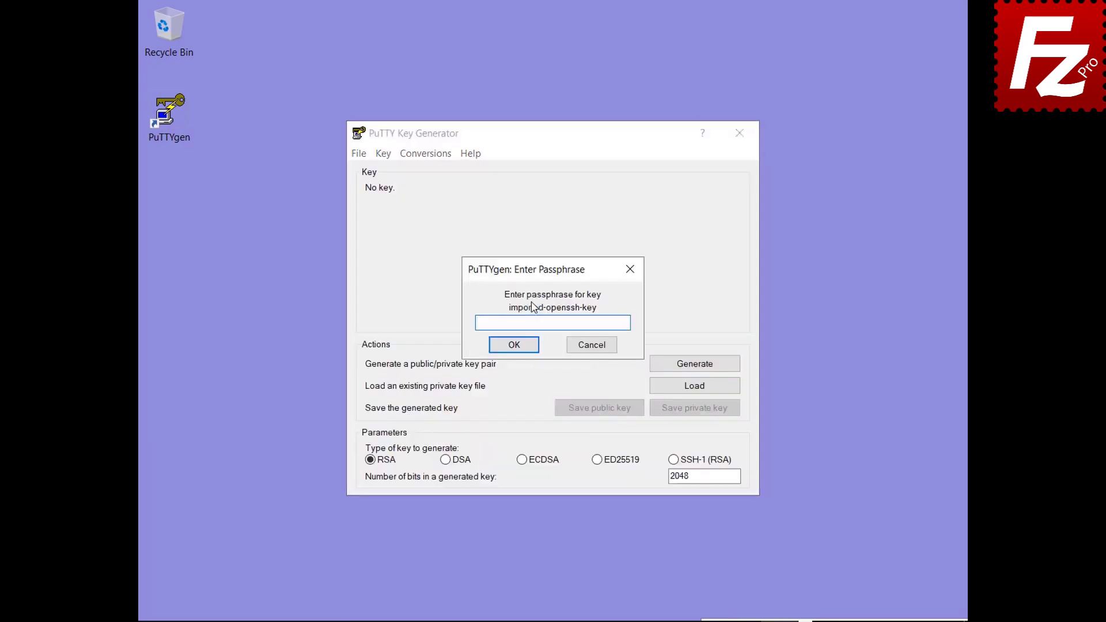
{"action": "type", "text": "•••••"}
{"action": "left_click", "coordinate": [513, 344]}
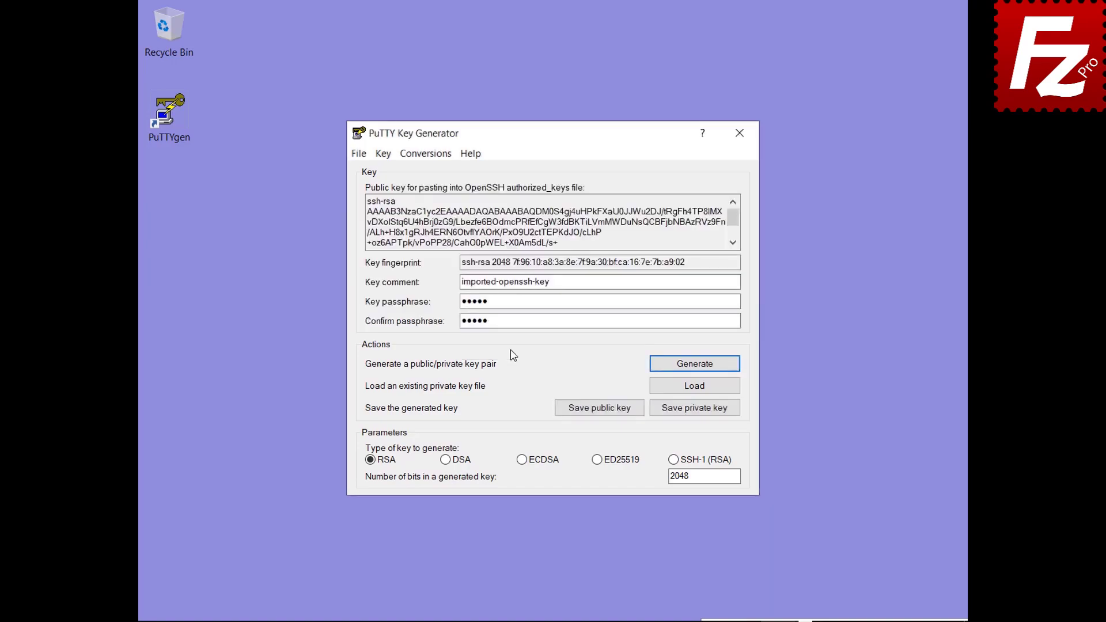
{"action": "left_click", "coordinate": [694, 410]}
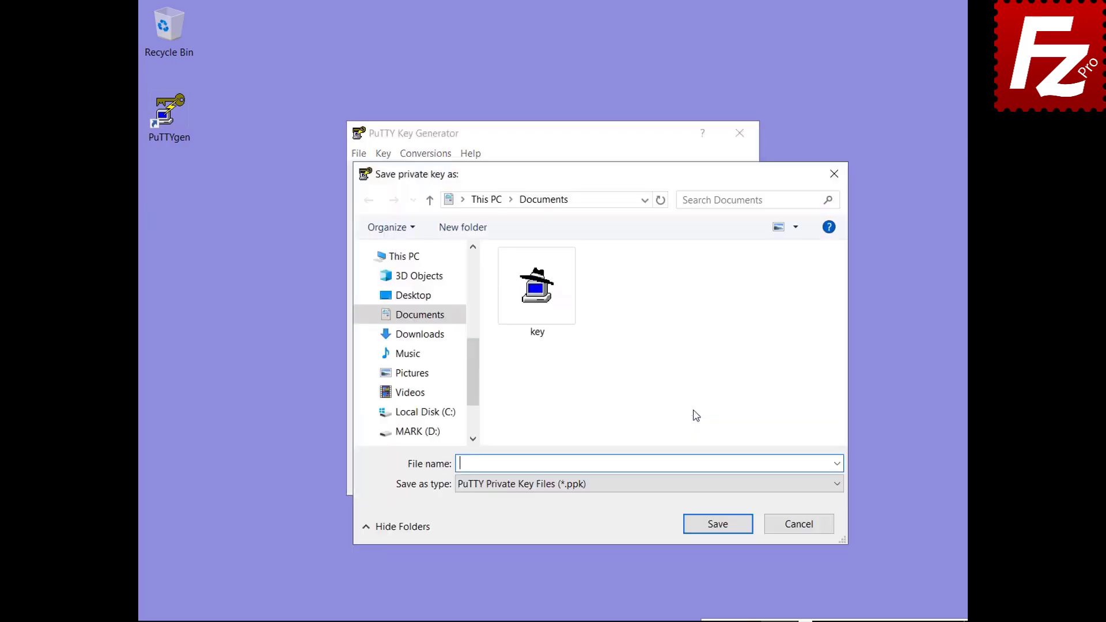
{"action": "type", "text": "key.ppk"}
{"action": "left_click", "coordinate": [722, 526]}
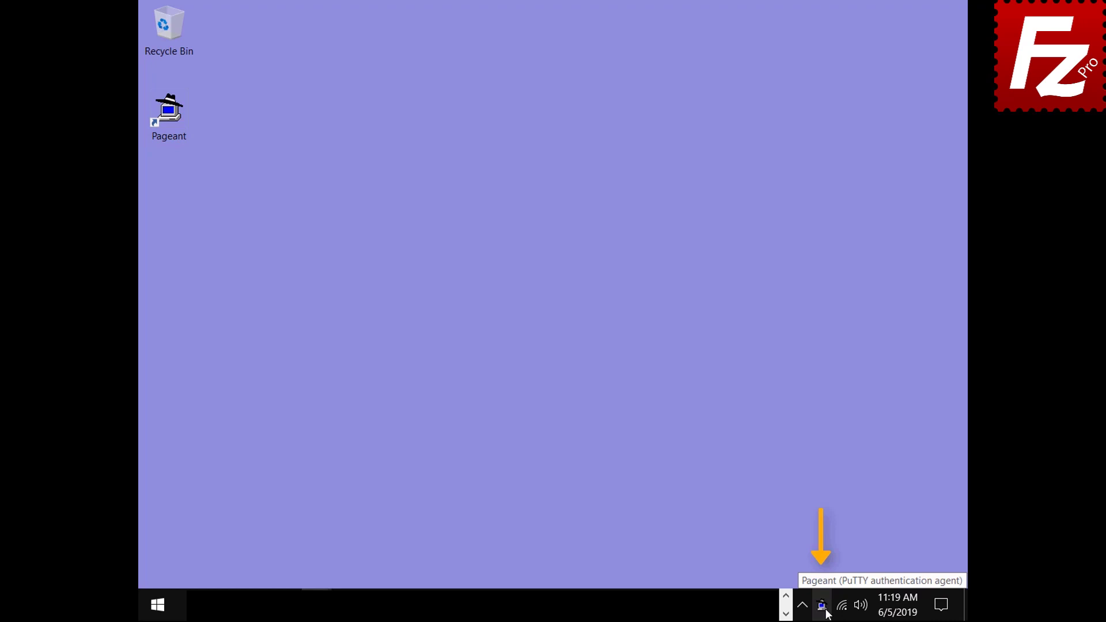
Step: Add the Documents key to Pageant with its passphrase so the 2048-bit ssh-rsa key is listed
{"action": "double_click", "coordinate": [822, 604]}
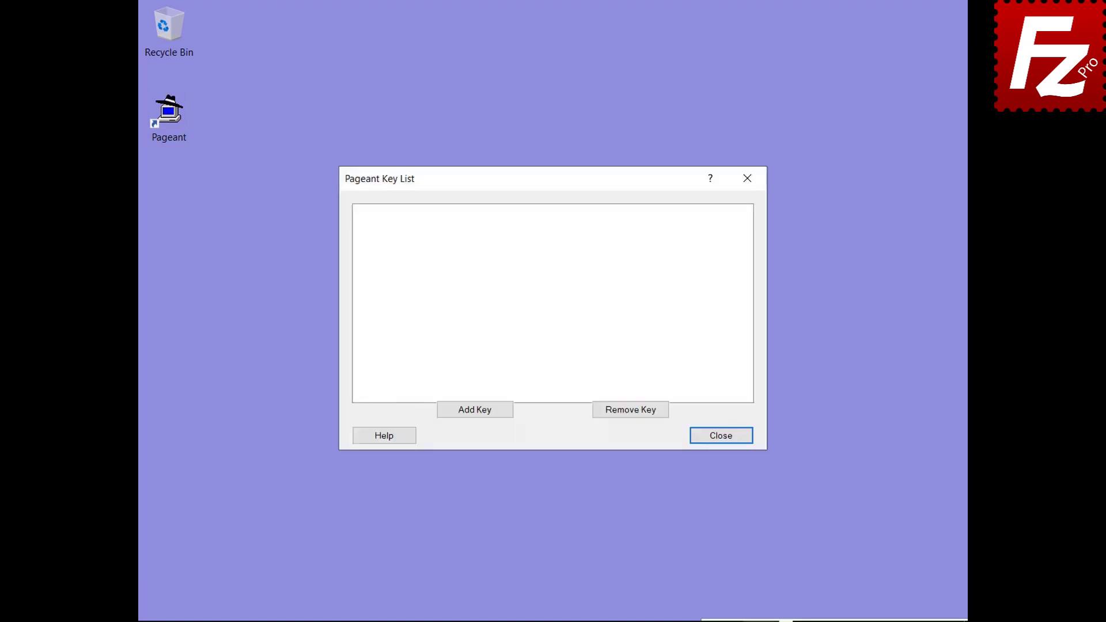
{"action": "left_click", "coordinate": [475, 410]}
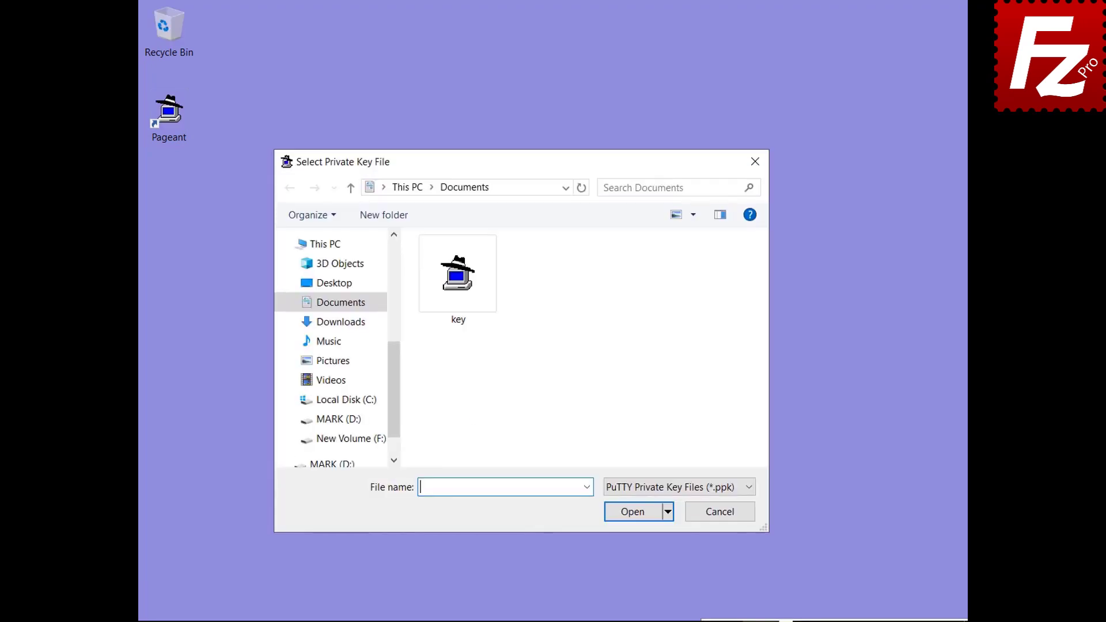
{"action": "double_click", "coordinate": [459, 320]}
{"action": "type", "text": "••••••"}
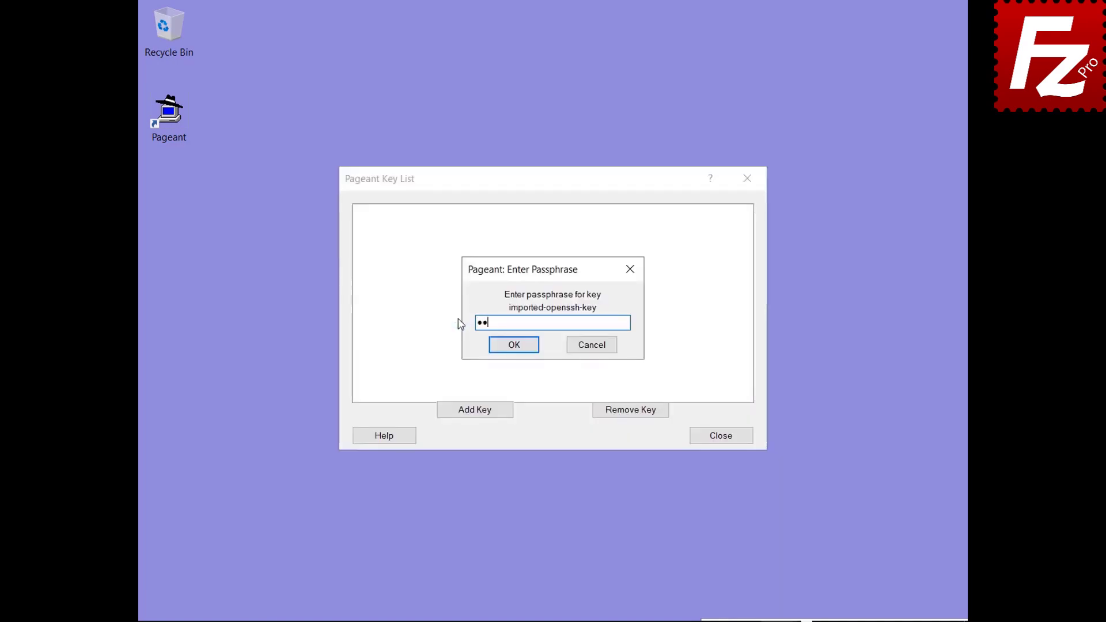
{"action": "left_click", "coordinate": [513, 350]}
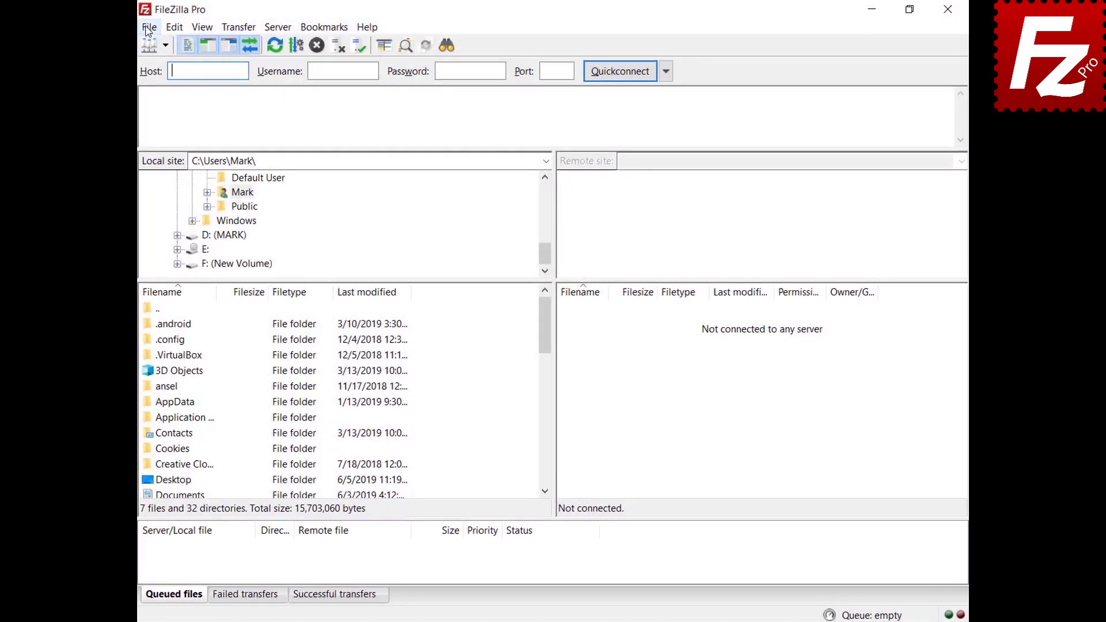
Step: Switch the saved SFTP site's logon type to Normal and connect
{"action": "left_click", "coordinate": [150, 26]}
{"action": "left_click", "coordinate": [135, 47]}
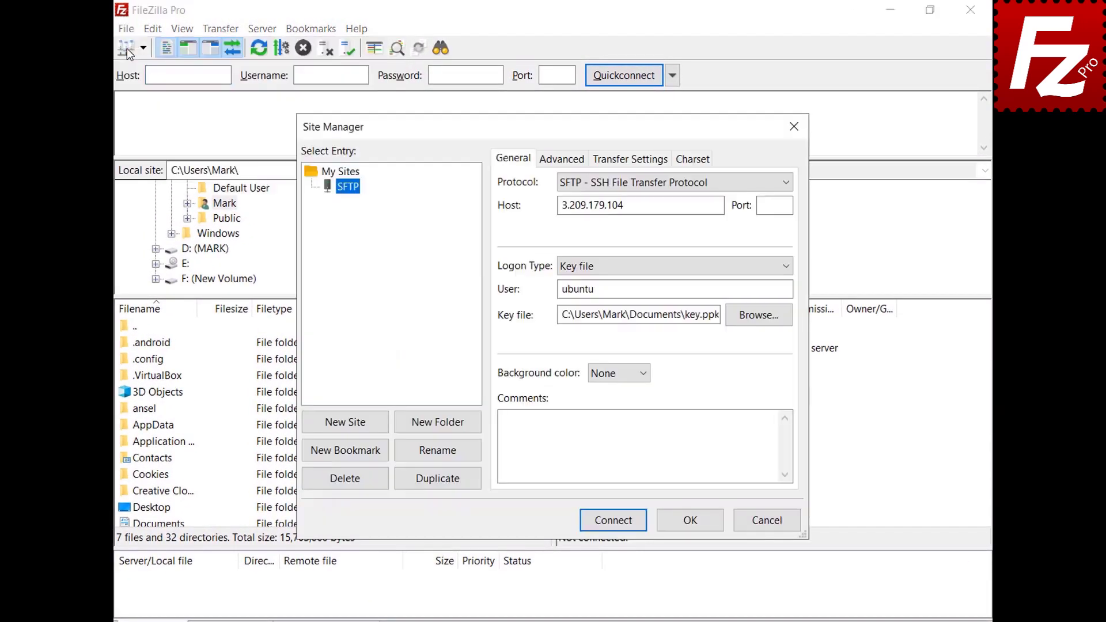
{"action": "left_click", "coordinate": [787, 265]}
{"action": "left_click", "coordinate": [784, 297]}
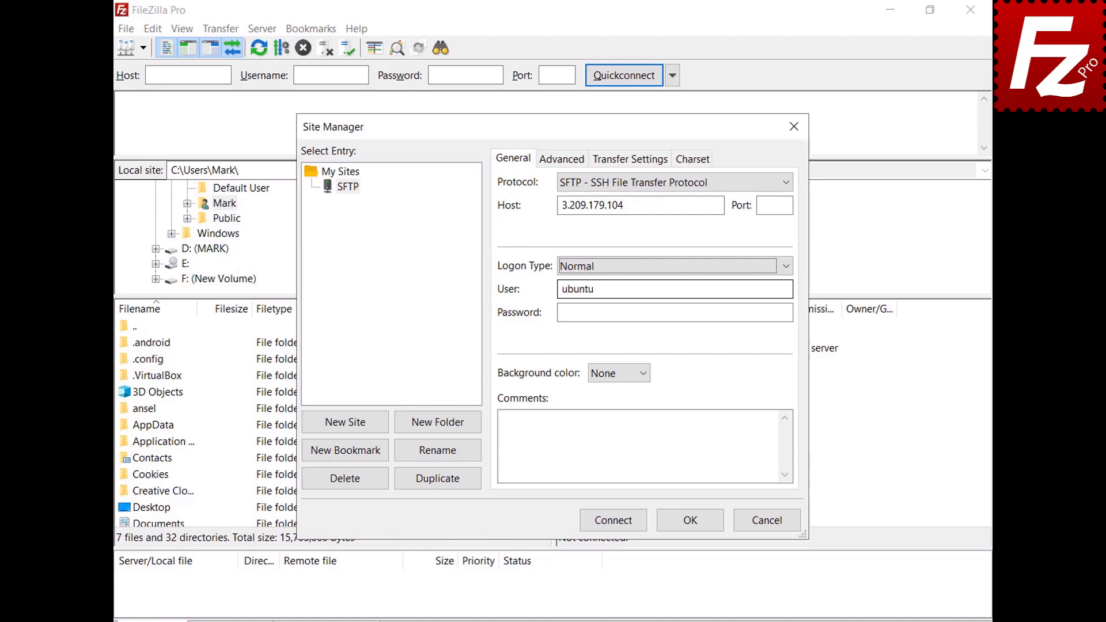
{"action": "left_click", "coordinate": [613, 520]}
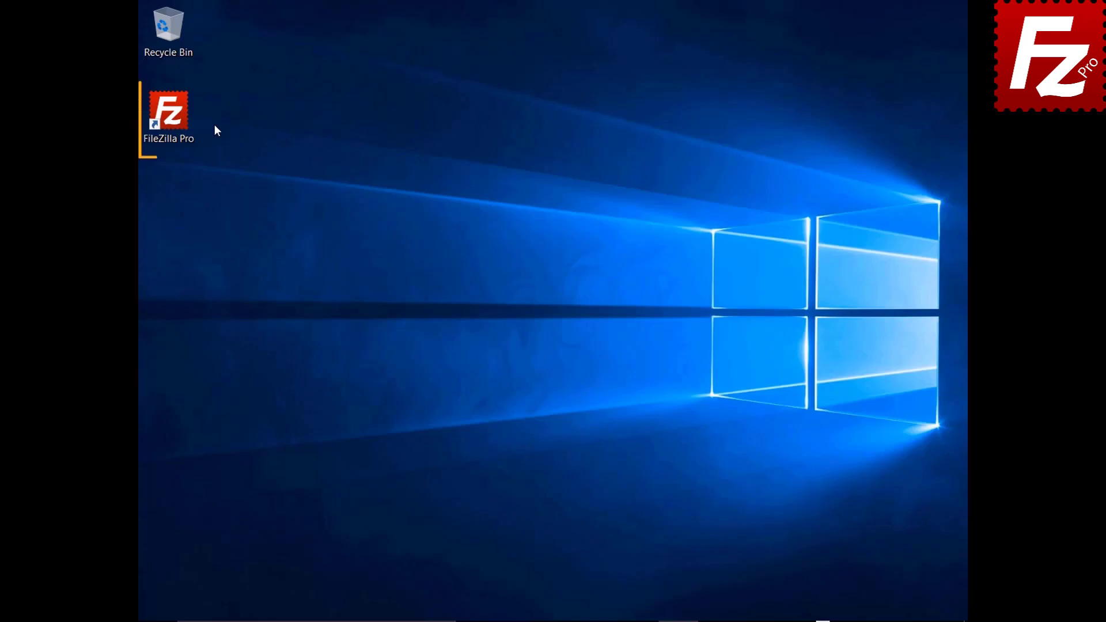
{"action": "left_click", "coordinate": [175, 120]}
Step: In Settings under Transfers > FTP: File Types, add json to the ASCII filetypes list
{"action": "double_click", "coordinate": [175, 119]}
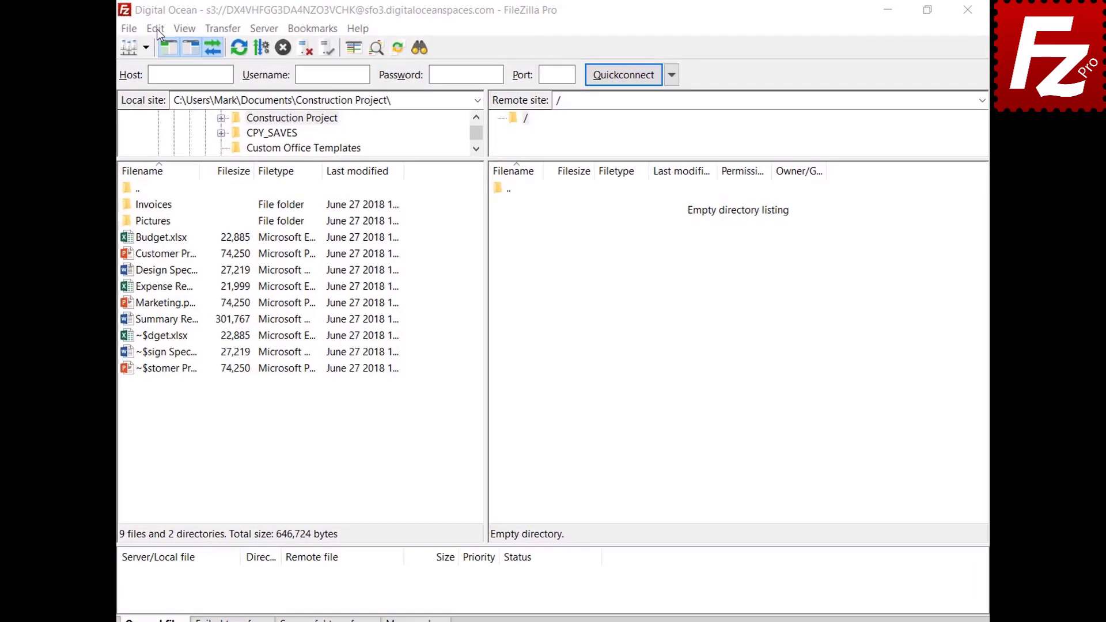
{"action": "left_click", "coordinate": [129, 31]}
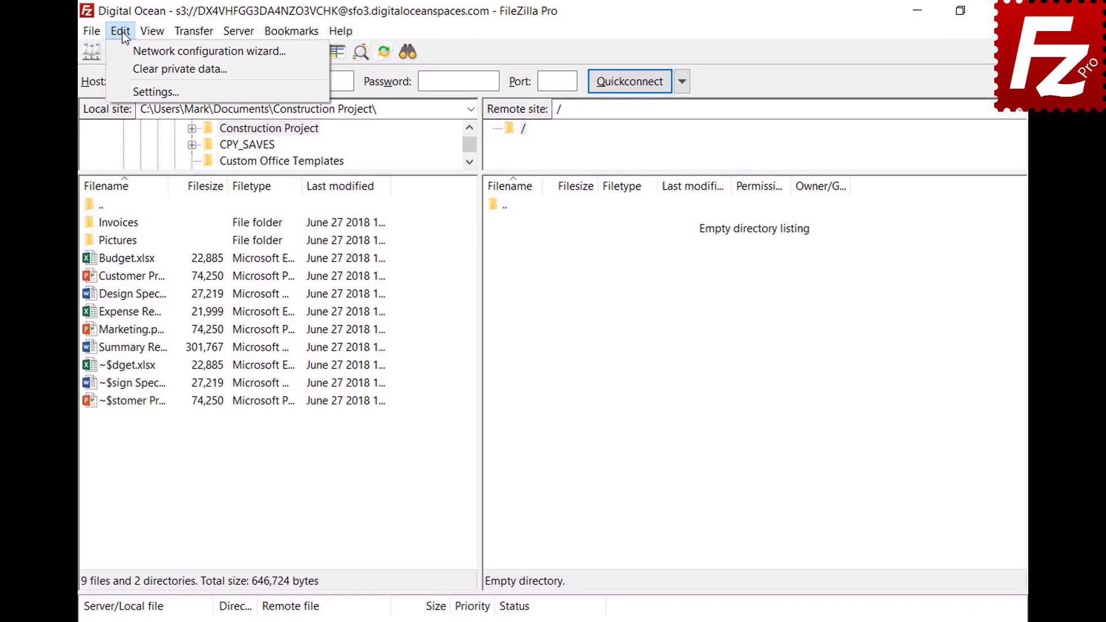
{"action": "left_click", "coordinate": [130, 91]}
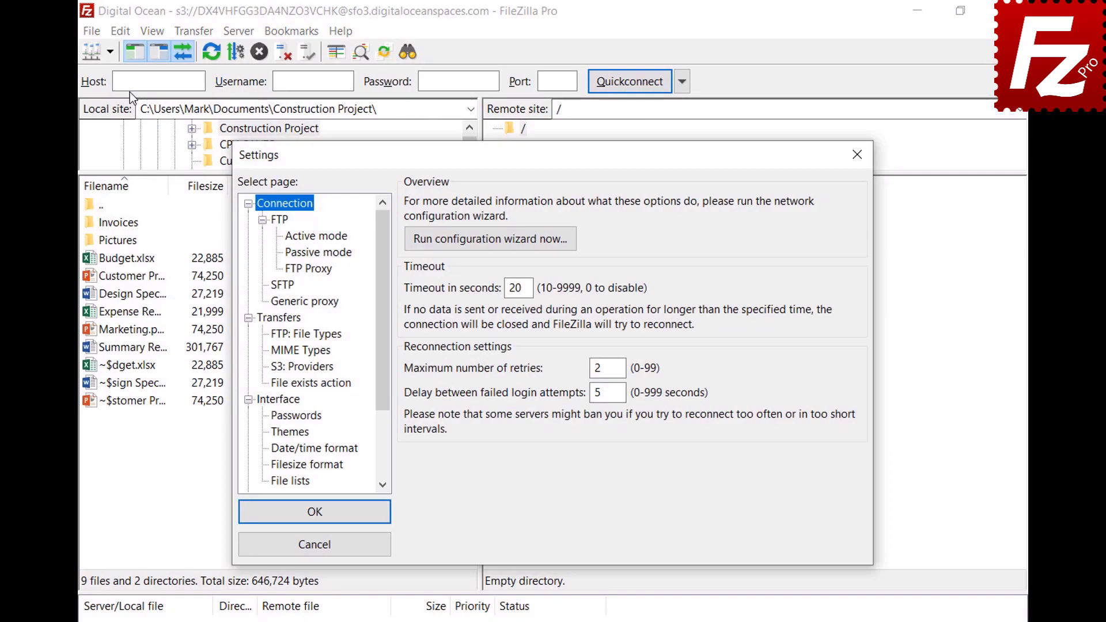
{"action": "left_click", "coordinate": [272, 337]}
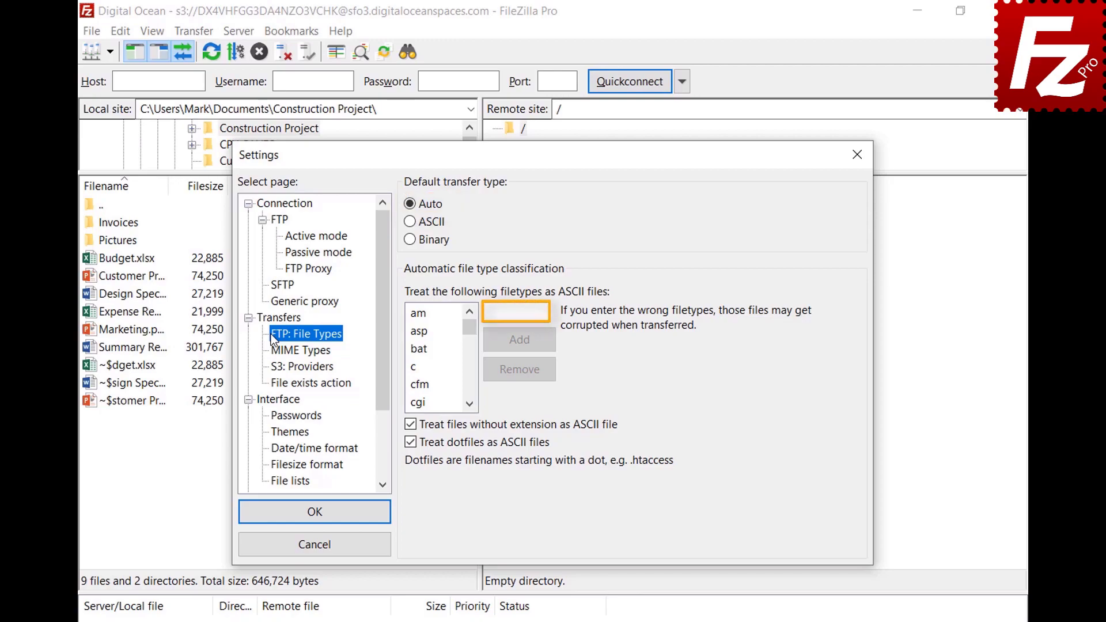
{"action": "left_click", "coordinate": [543, 312]}
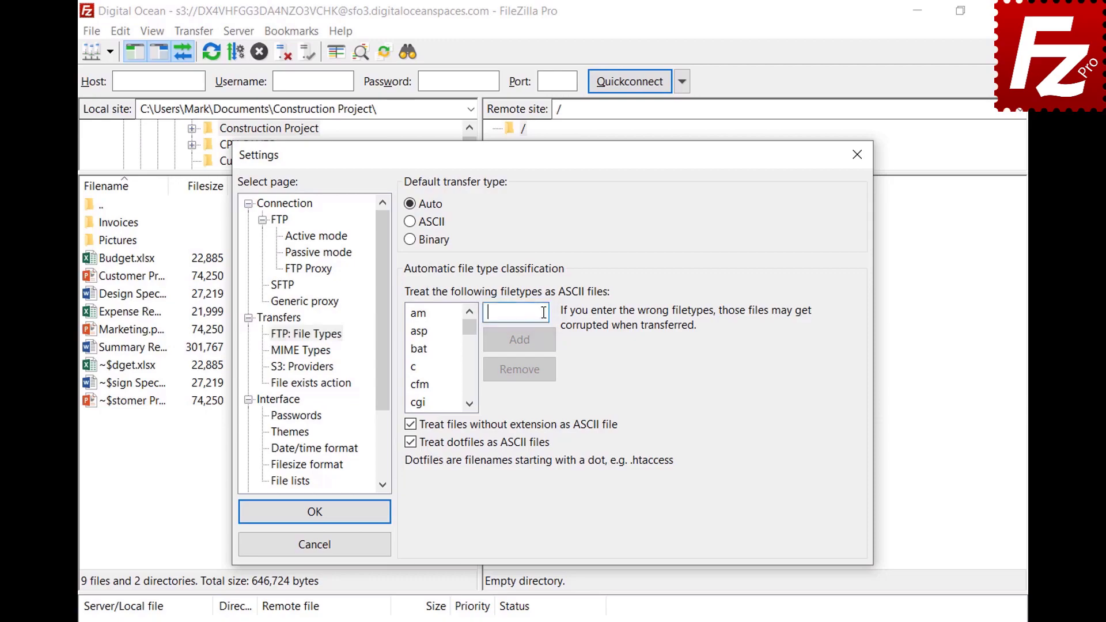
{"action": "type", "text": "json"}
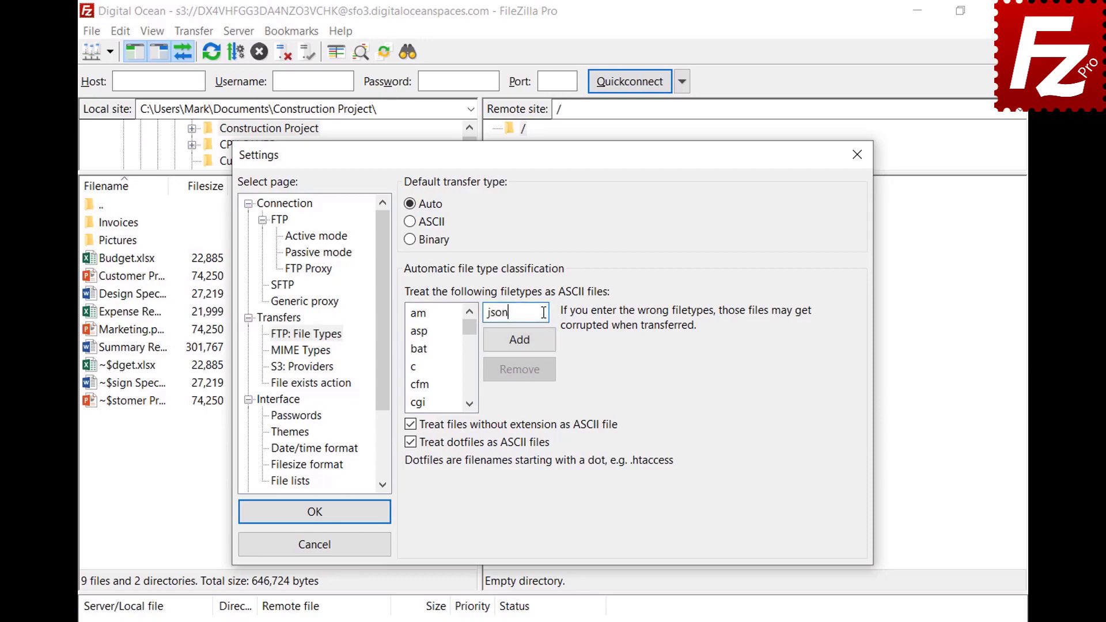
{"action": "left_click", "coordinate": [522, 349]}
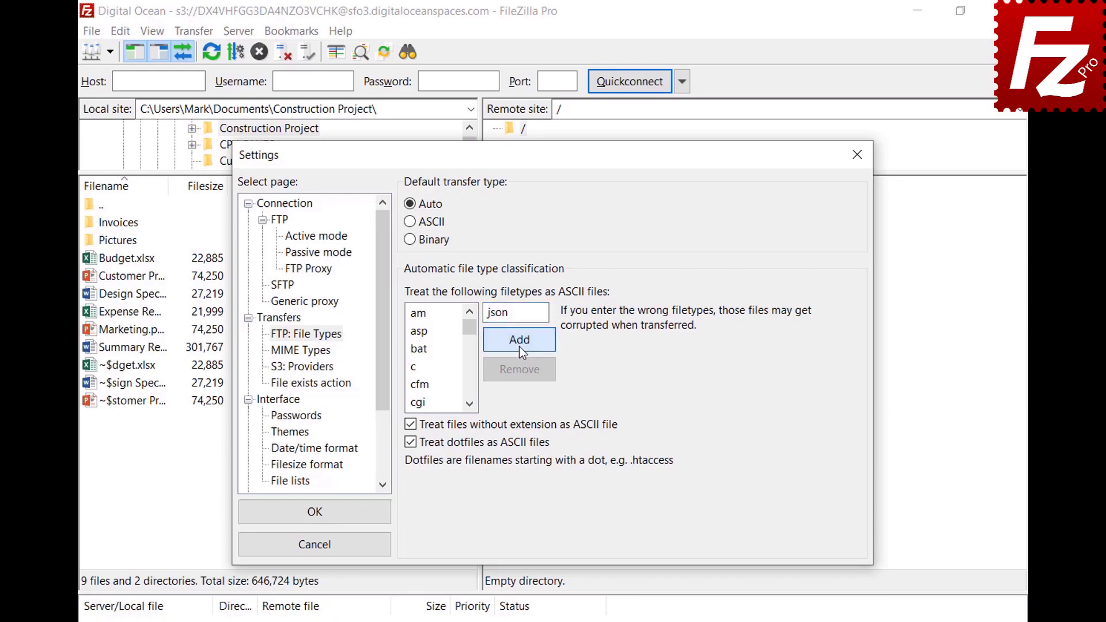
{"action": "left_click_drag", "start_coordinate": [469, 328], "coordinate": [473, 358]}
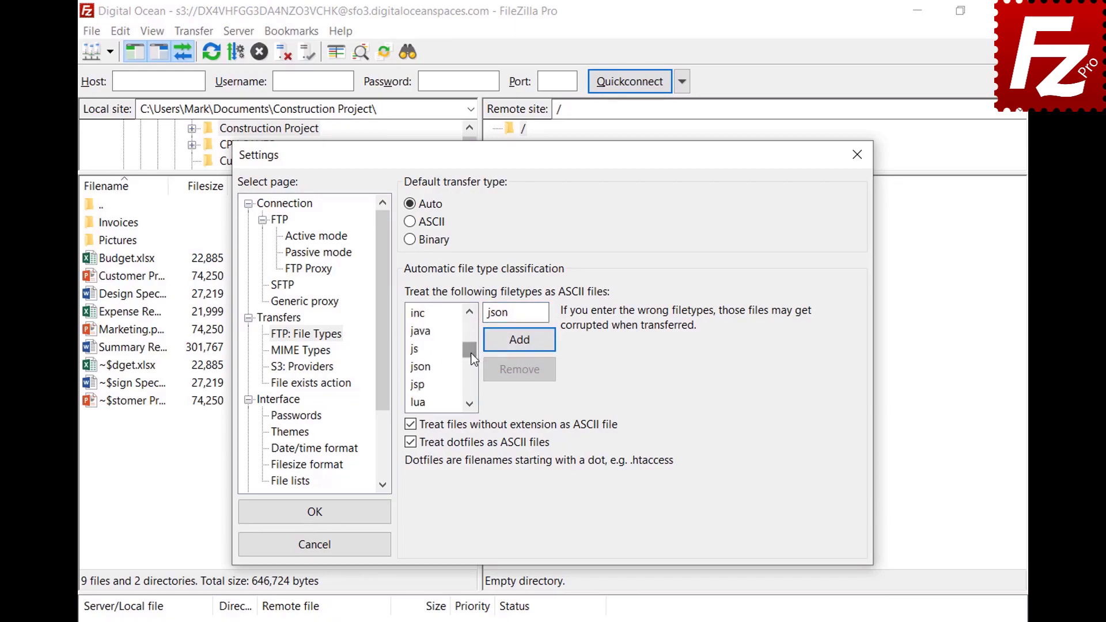
{"action": "left_click", "coordinate": [432, 368]}
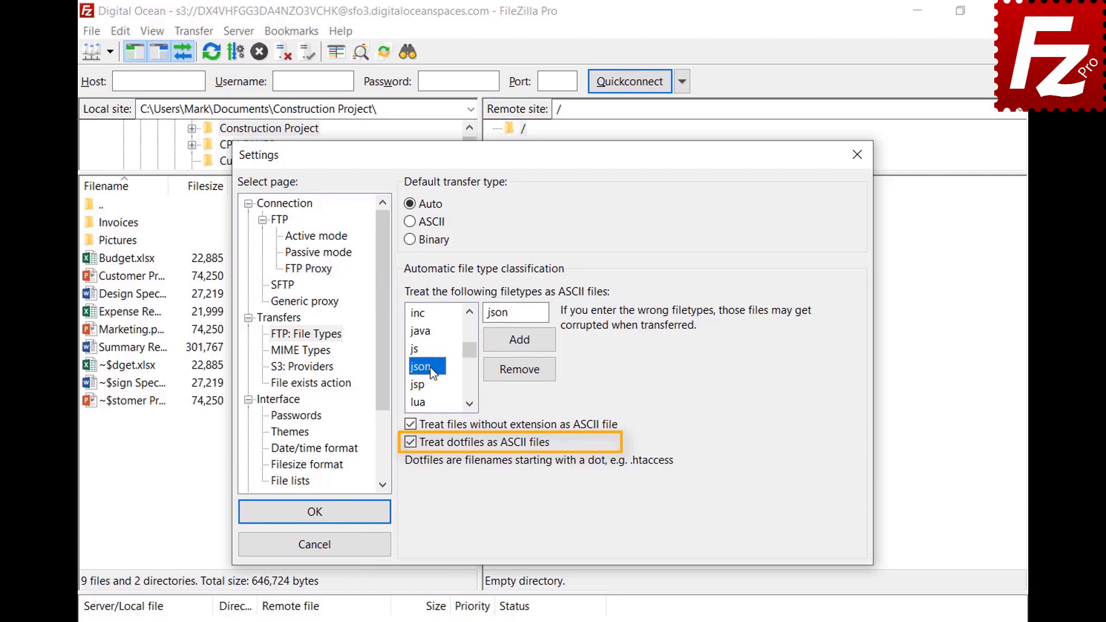
Step: Save the settings and connect to the saved FTP site in a new tab
{"action": "left_click", "coordinate": [313, 518]}
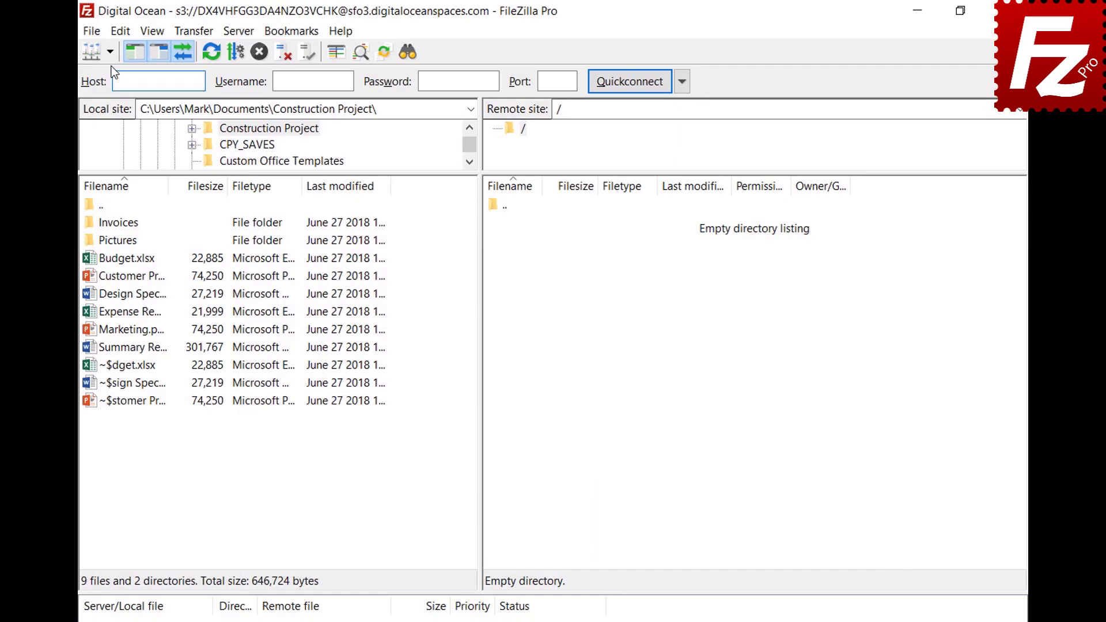
{"action": "left_click", "coordinate": [109, 53]}
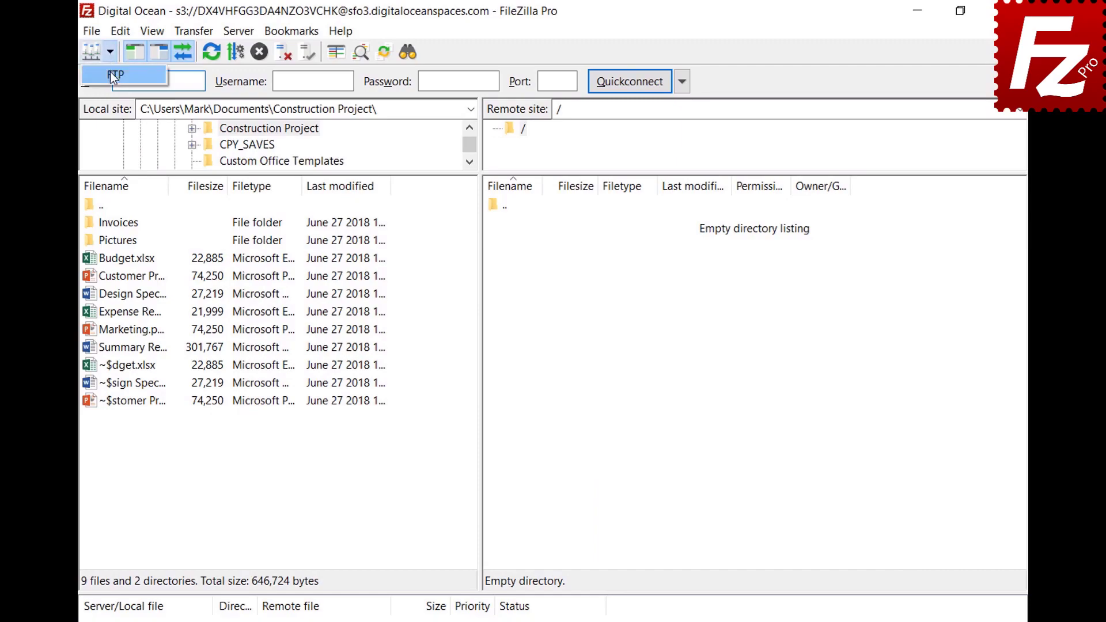
{"action": "left_click", "coordinate": [109, 72]}
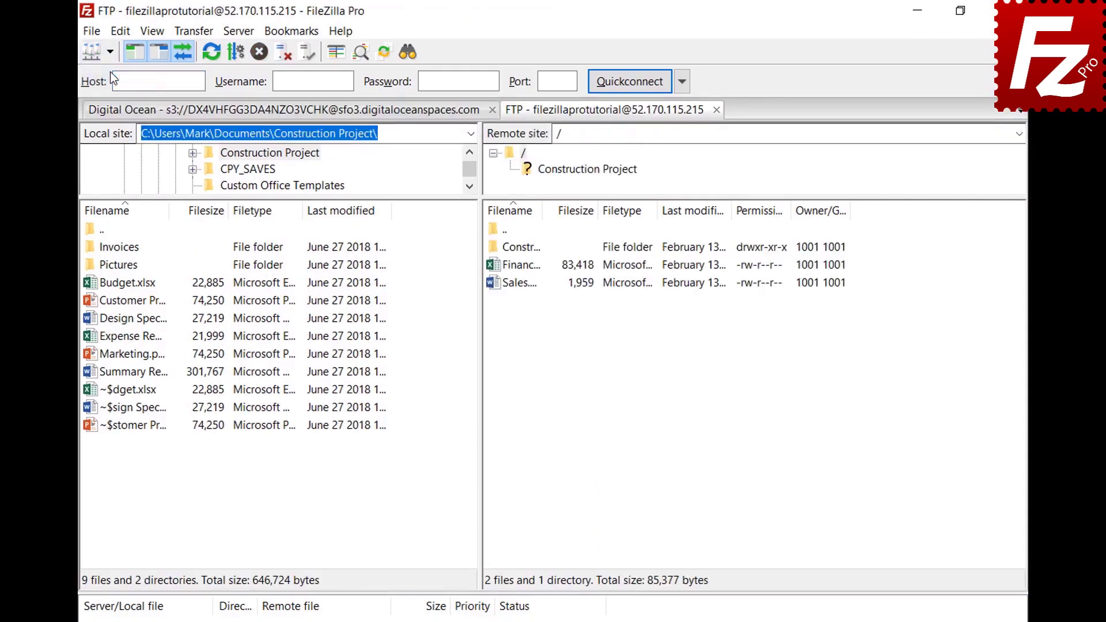
Step: Review the Auto, ASCII and Binary transfer type choices
{"action": "left_click", "coordinate": [194, 32]}
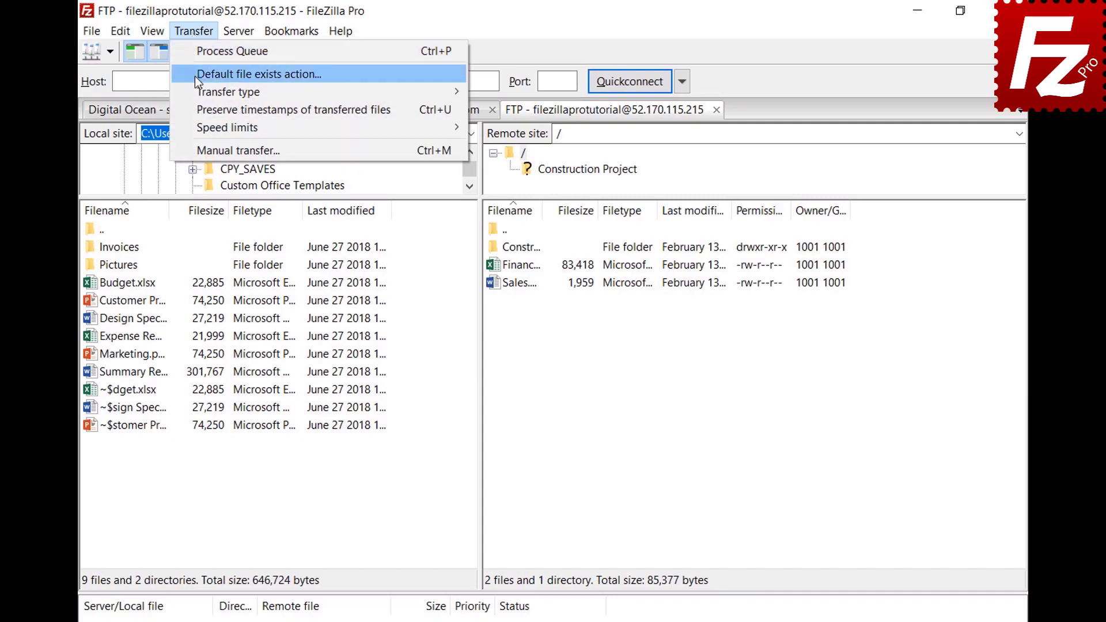
{"action": "mouse_move", "coordinate": [198, 91]}
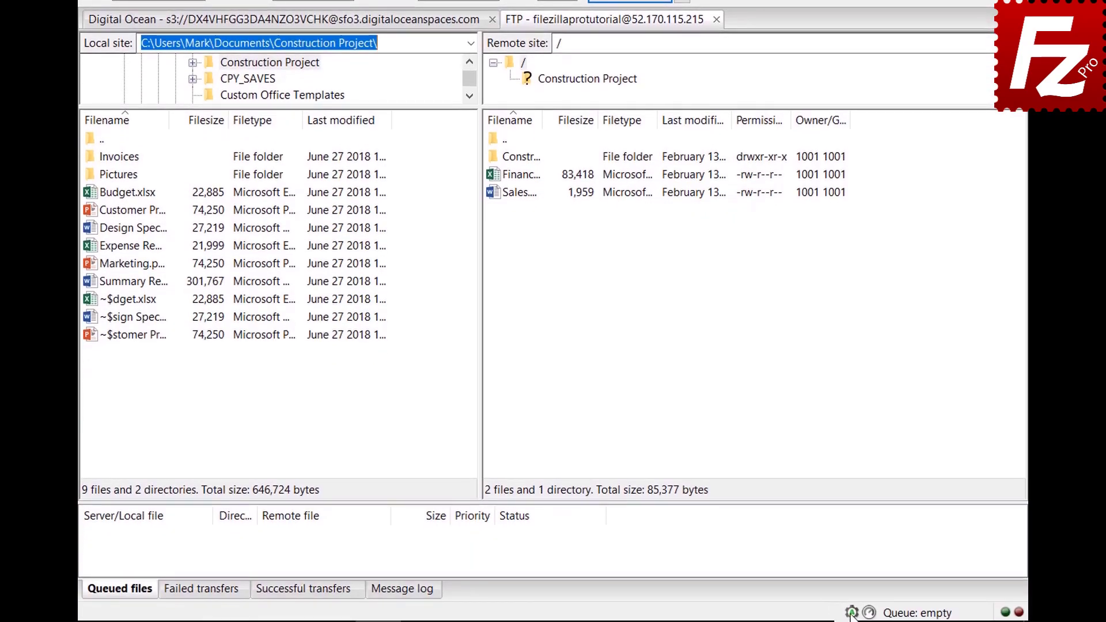
{"action": "left_click", "coordinate": [852, 615]}
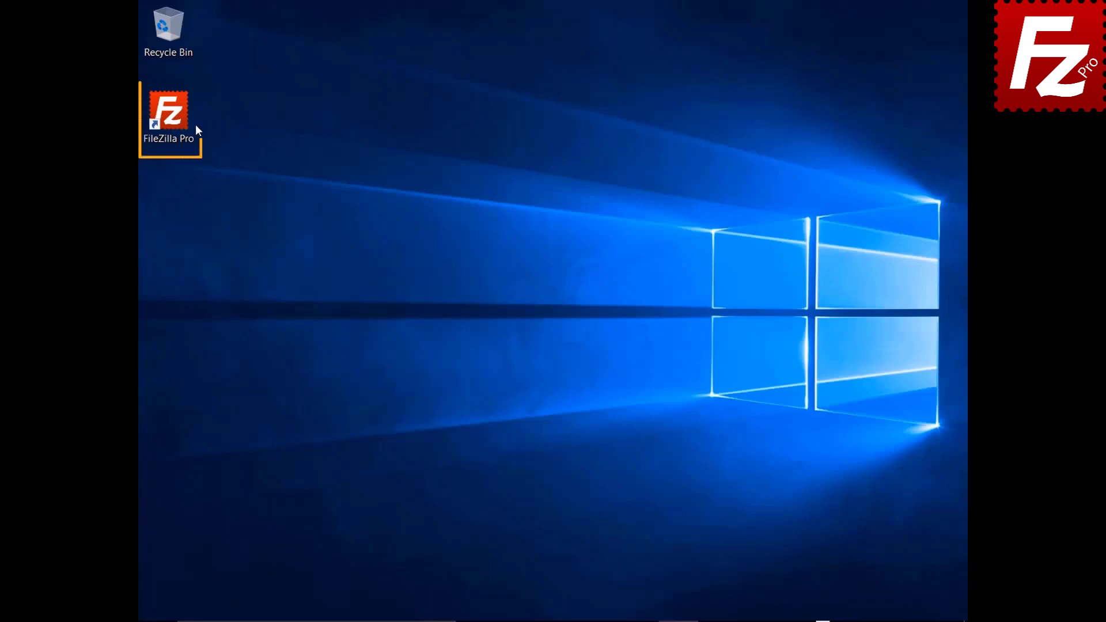
Step: Connect to FTP Tutorial and upload Summary Report.docx to the server's root folder
{"action": "double_click", "coordinate": [176, 119]}
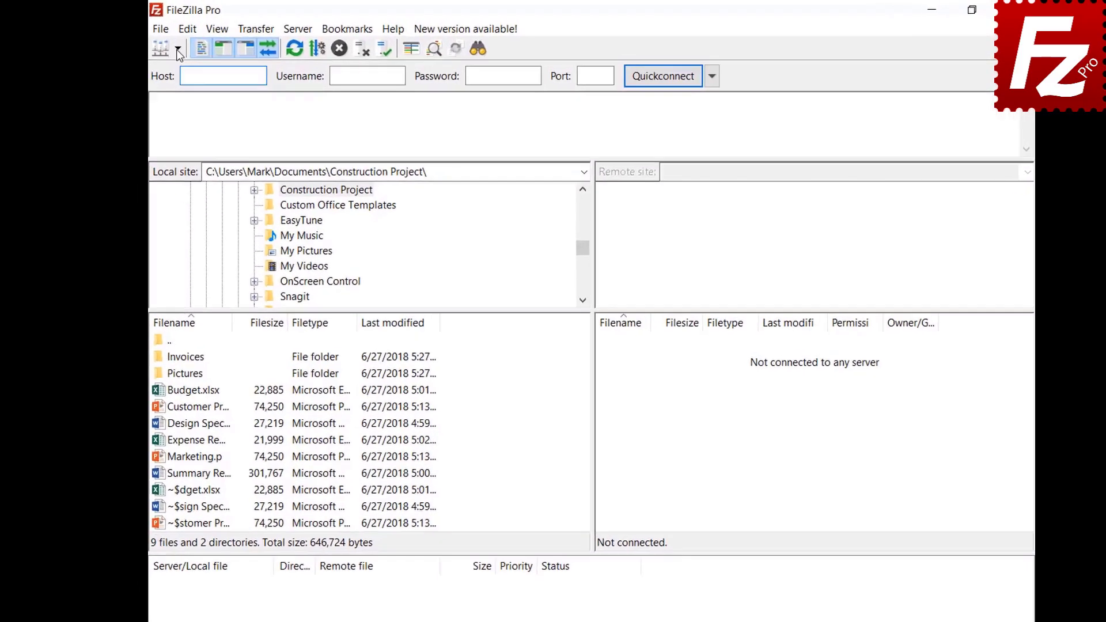
{"action": "left_click", "coordinate": [192, 53]}
{"action": "left_click", "coordinate": [198, 75]}
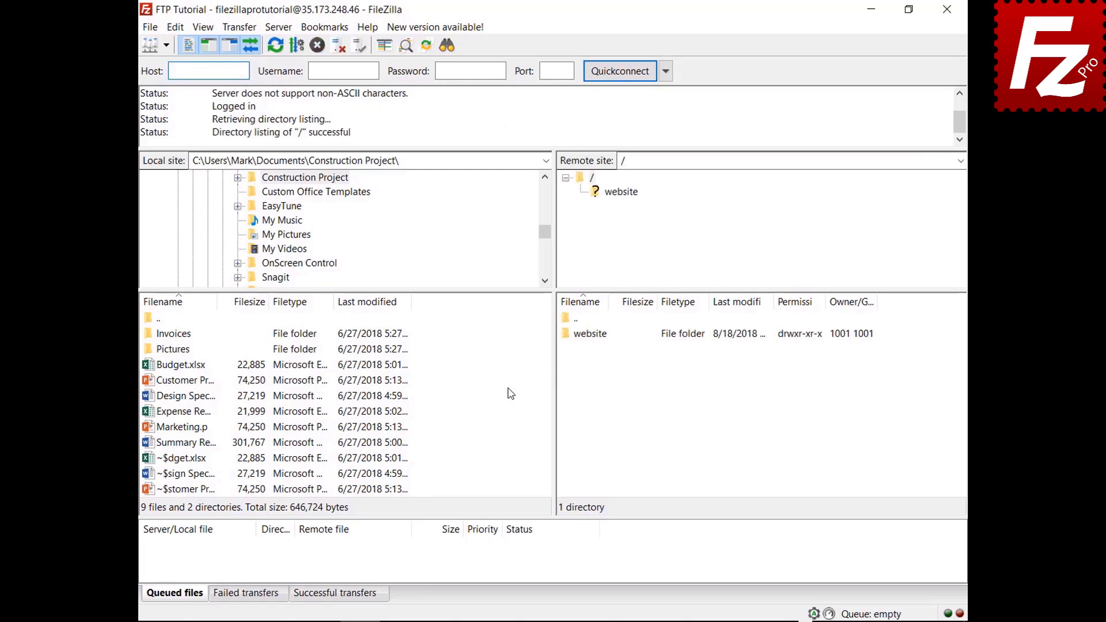
{"action": "left_click", "coordinate": [184, 443]}
{"action": "right_click", "coordinate": [185, 442]}
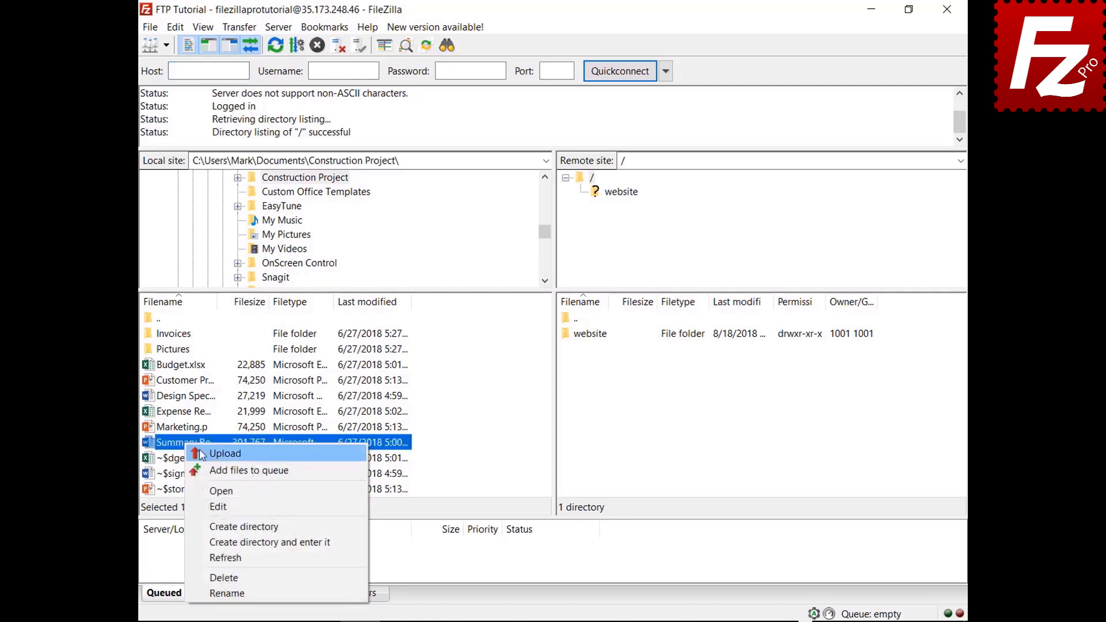
{"action": "left_click", "coordinate": [210, 455]}
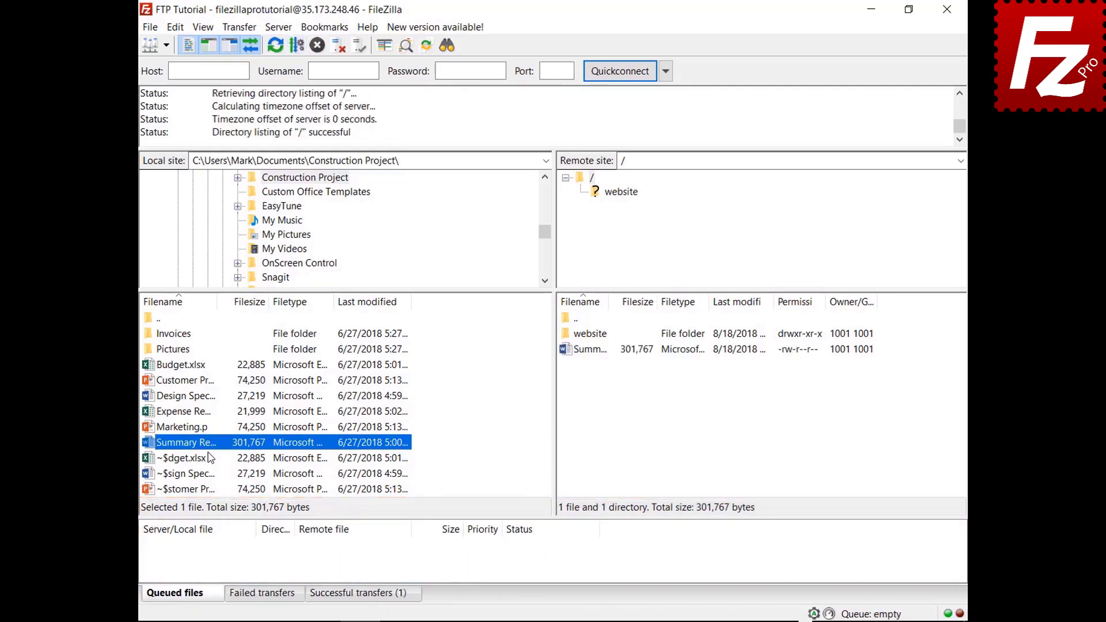
Step: Queue Budget.xlsx and the Invoices folder, then process the queue
{"action": "right_click", "coordinate": [185, 364]}
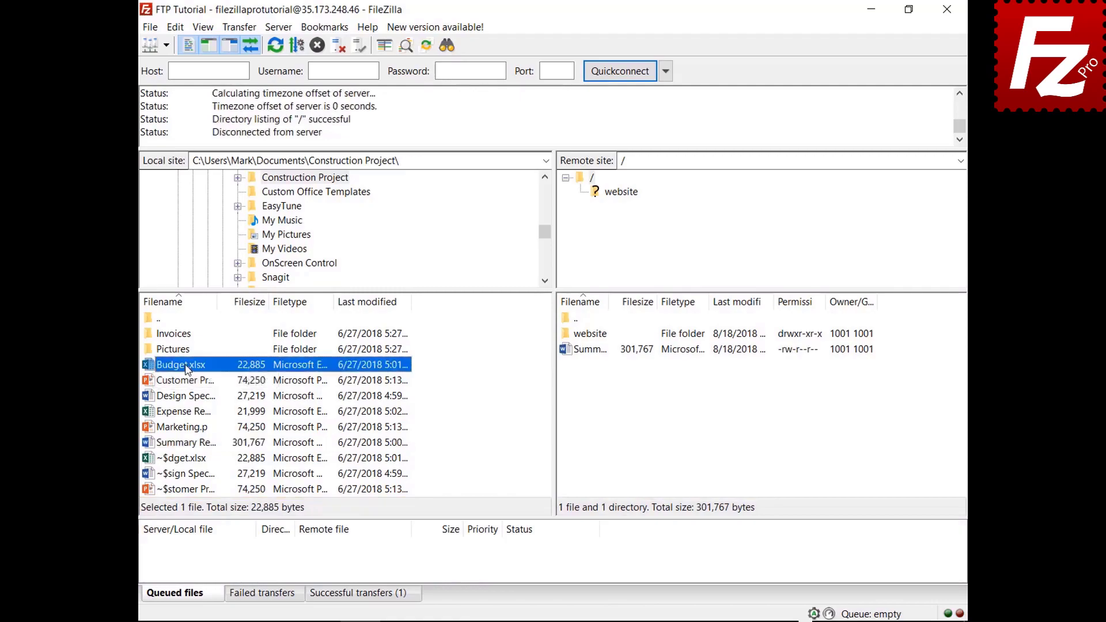
{"action": "left_click", "coordinate": [207, 393]}
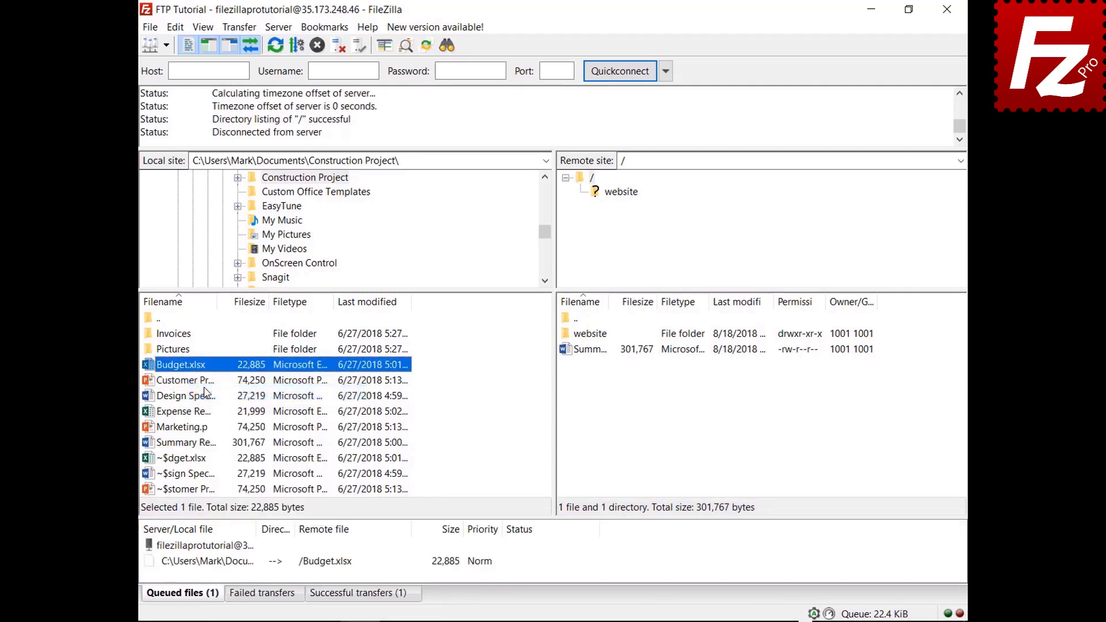
{"action": "right_click", "coordinate": [183, 334]}
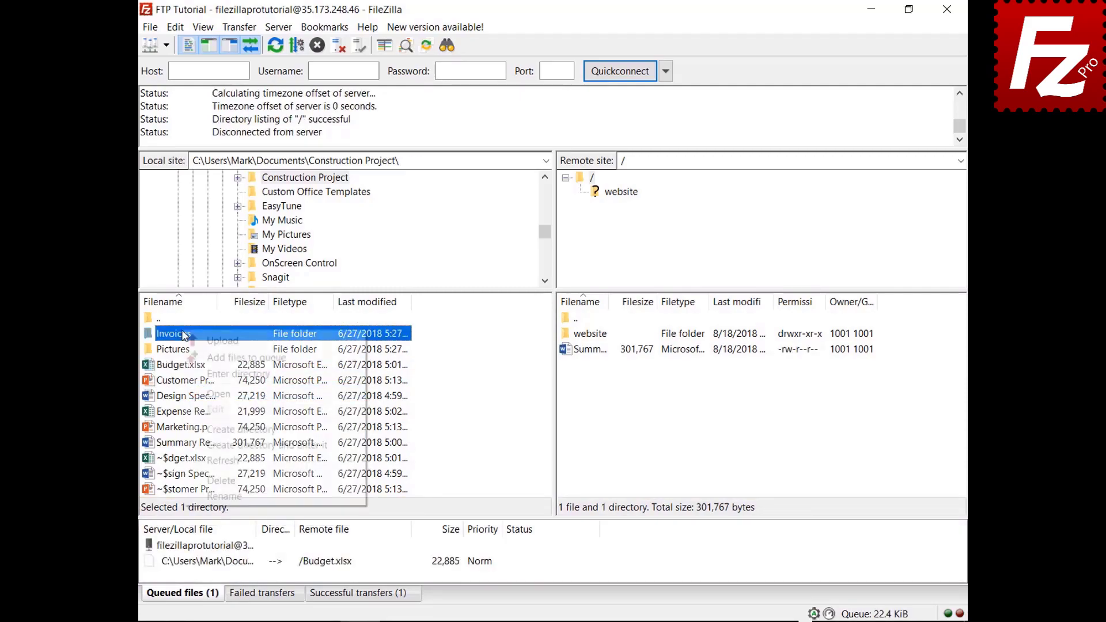
{"action": "left_click", "coordinate": [195, 357]}
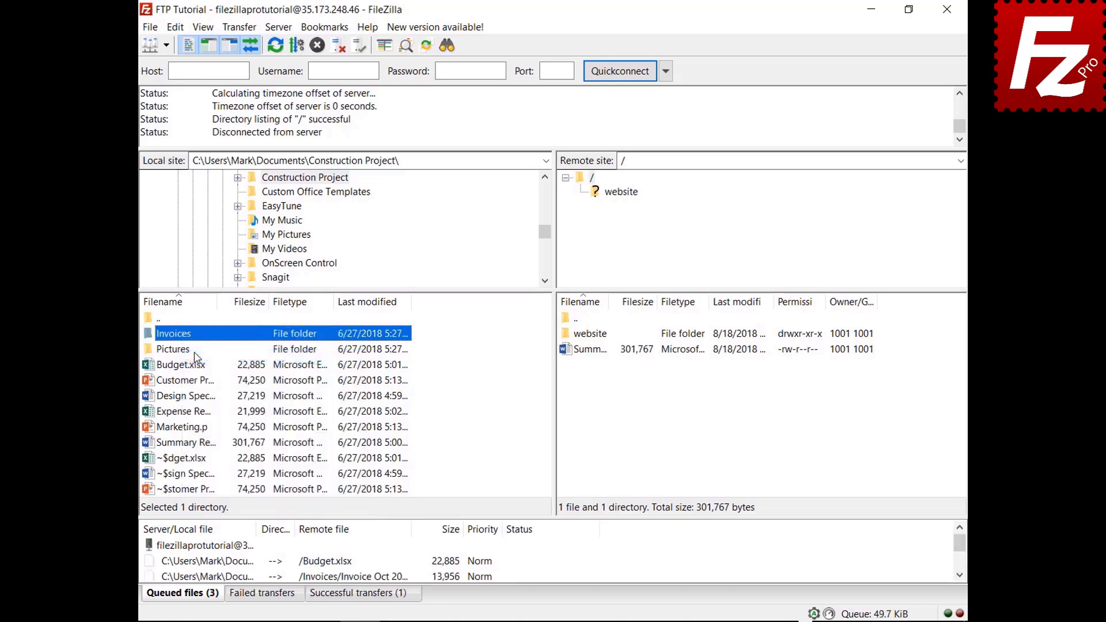
{"action": "right_click", "coordinate": [212, 546]}
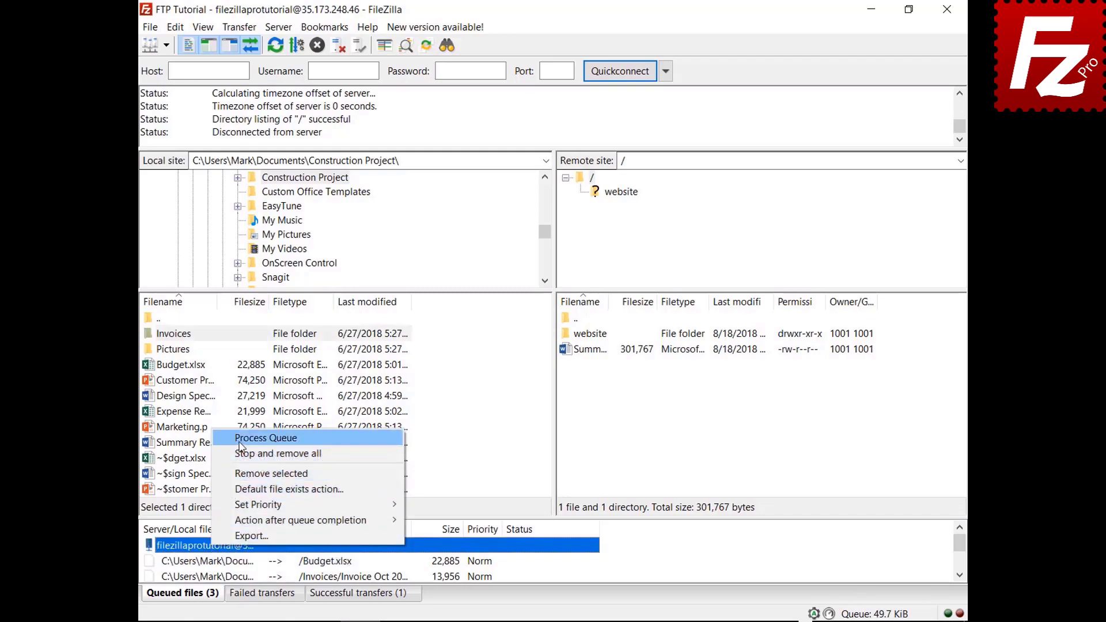
{"action": "left_click", "coordinate": [241, 443]}
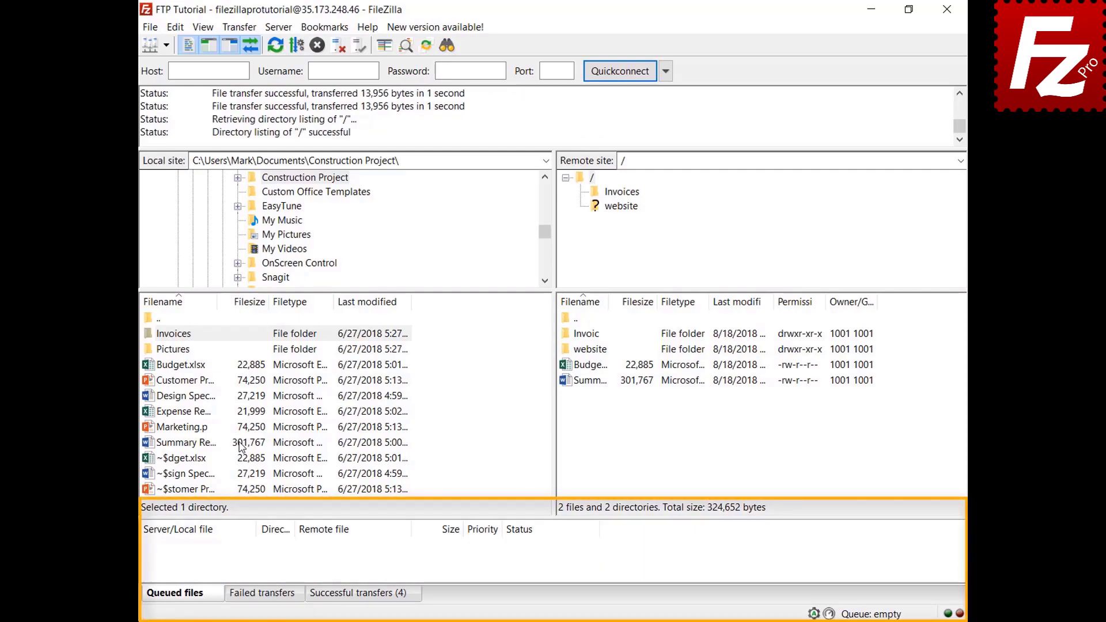
Step: Add Design Specs.docx and Expense Report.xlsx to the transfer queue
{"action": "right_click", "coordinate": [192, 397]}
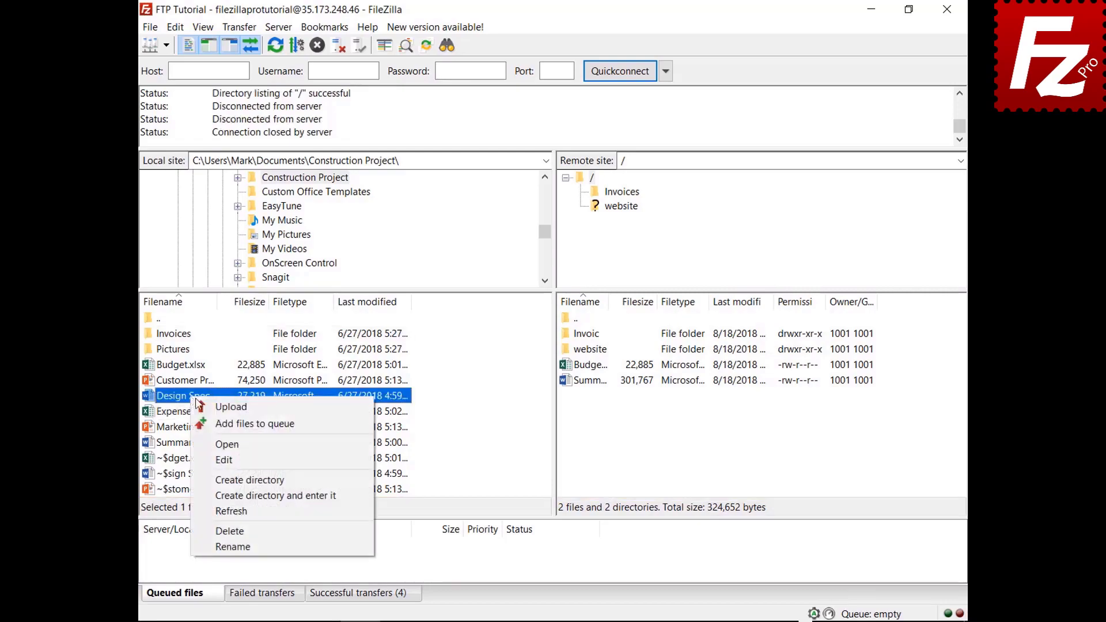
{"action": "left_click", "coordinate": [209, 425]}
{"action": "right_click", "coordinate": [198, 413]}
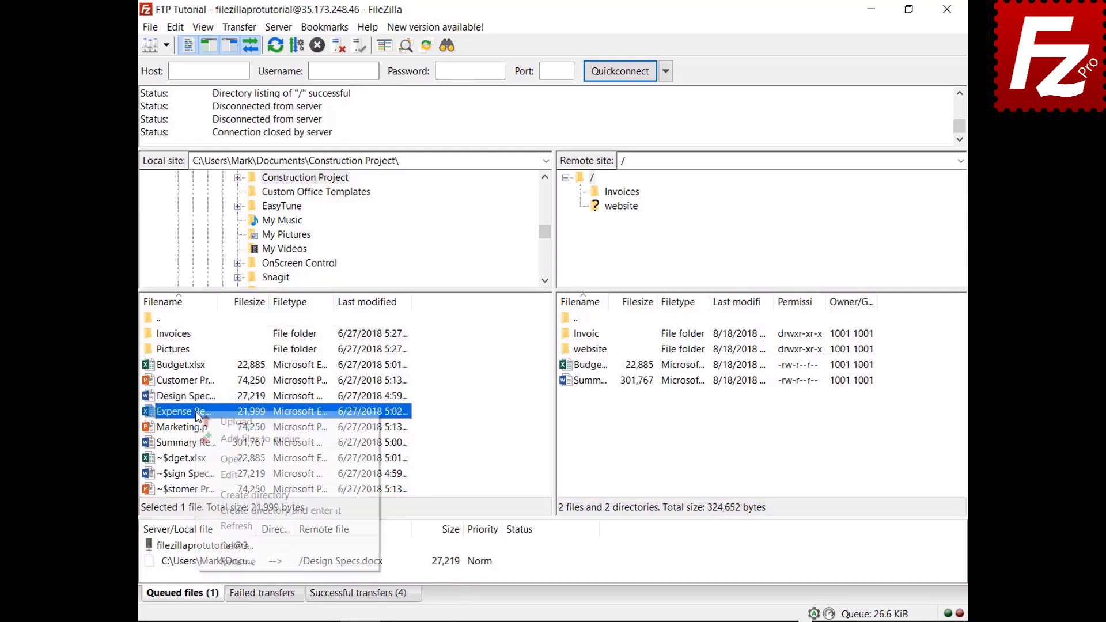
{"action": "left_click", "coordinate": [225, 439]}
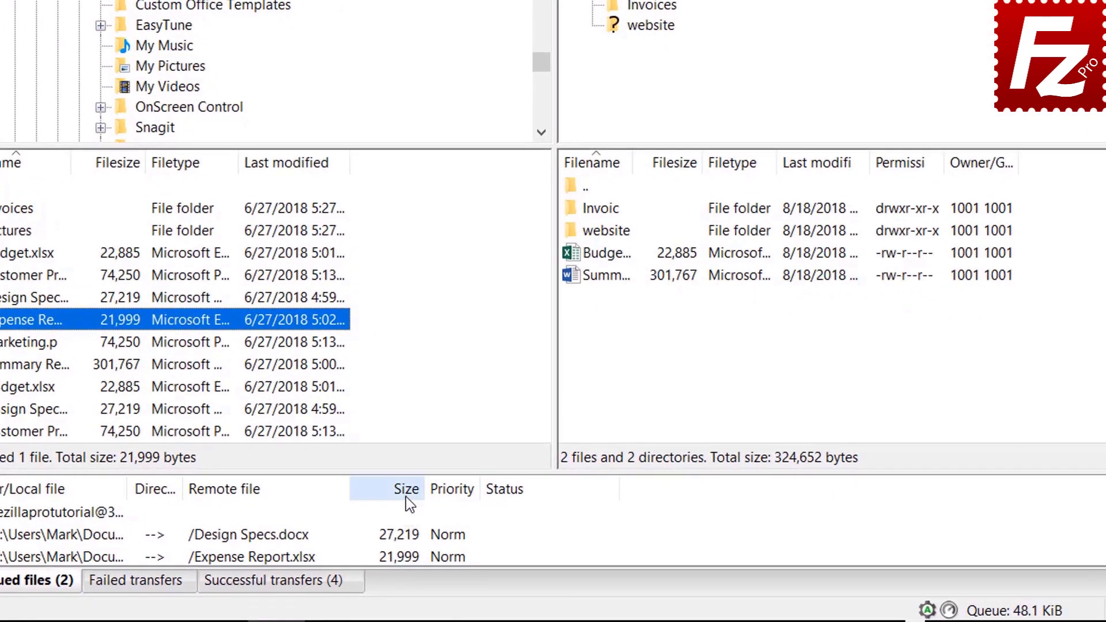
Step: Sort the queue by size, set Expense Report.xlsx to High priority, and process the queue
{"action": "left_click", "coordinate": [451, 532]}
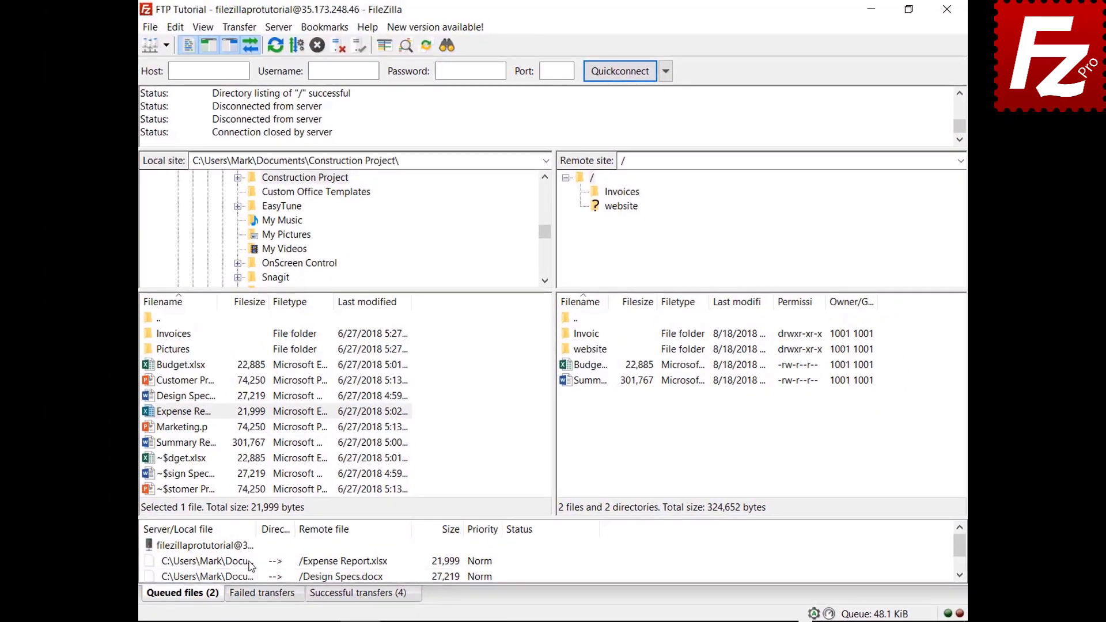
{"action": "right_click", "coordinate": [251, 563]}
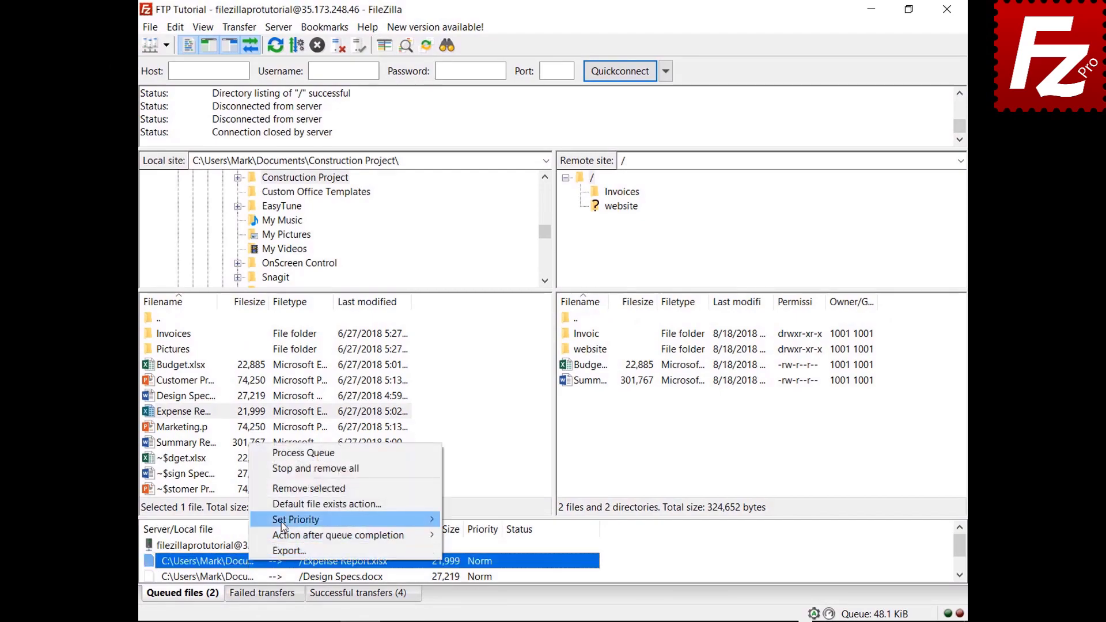
{"action": "mouse_move", "coordinate": [282, 527]}
{"action": "left_click", "coordinate": [471, 520]}
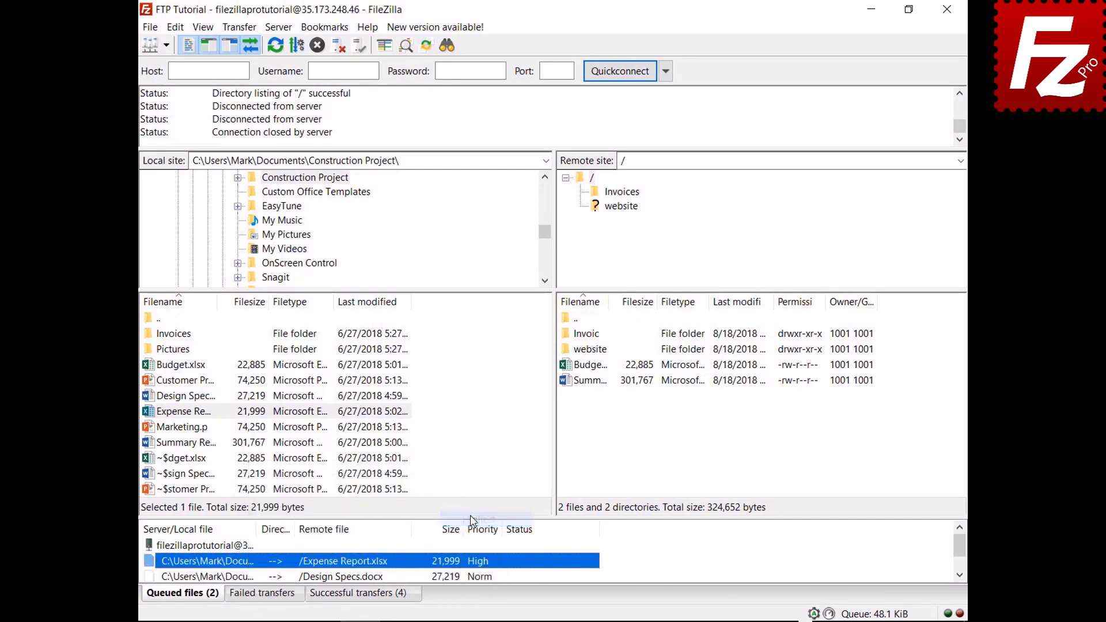
{"action": "right_click", "coordinate": [231, 546]}
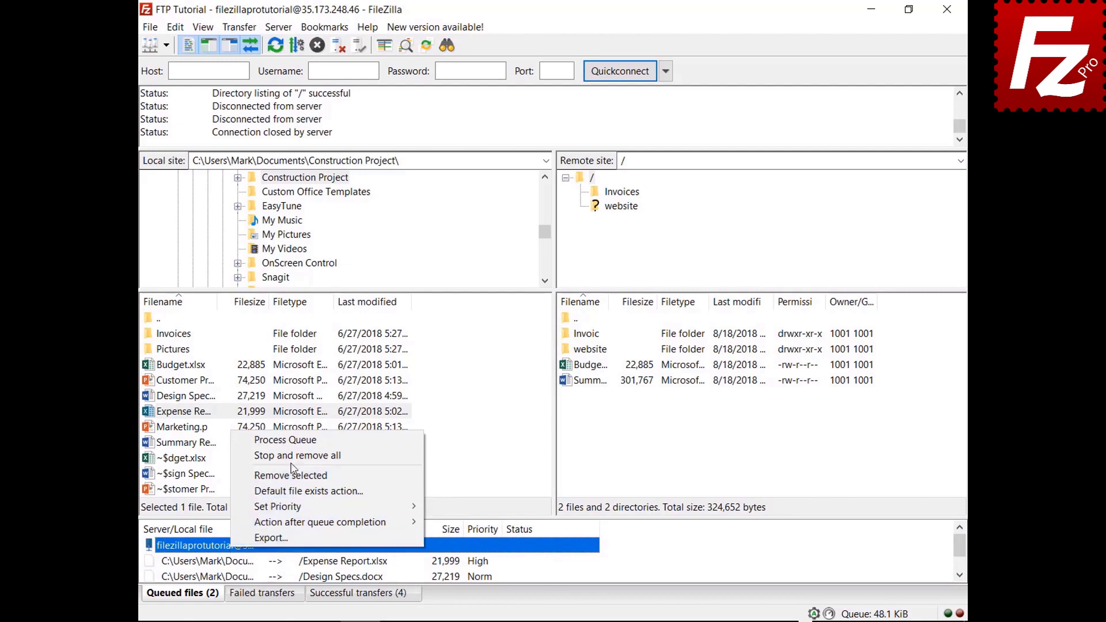
{"action": "left_click", "coordinate": [296, 440]}
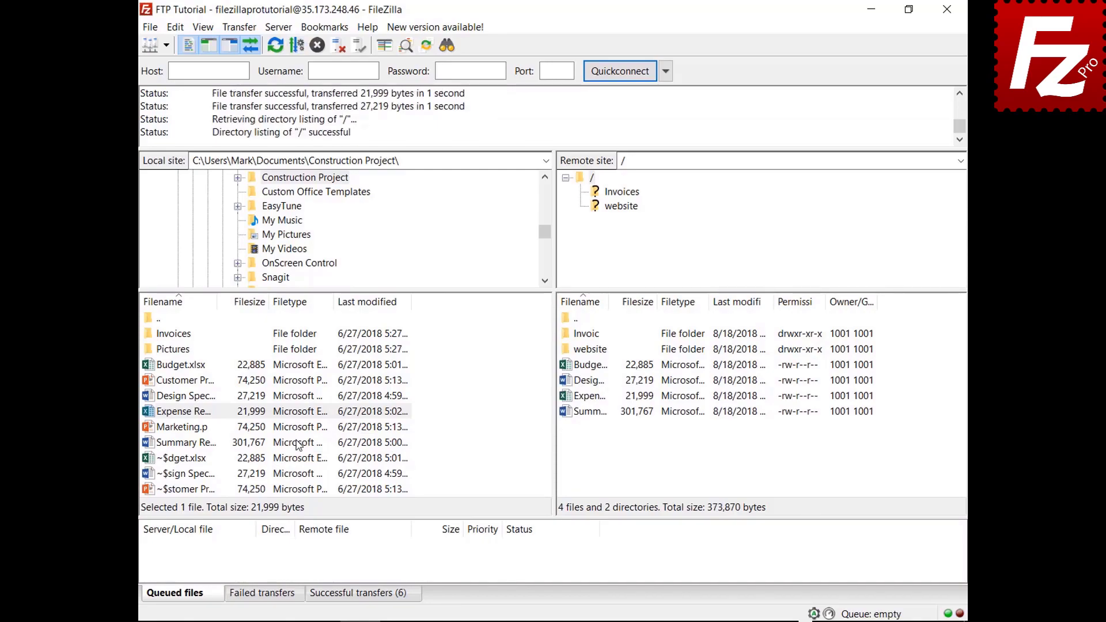
Step: Queue Budget.xlsx and check the default file-exists action in Settings without changing it
{"action": "right_click", "coordinate": [199, 365]}
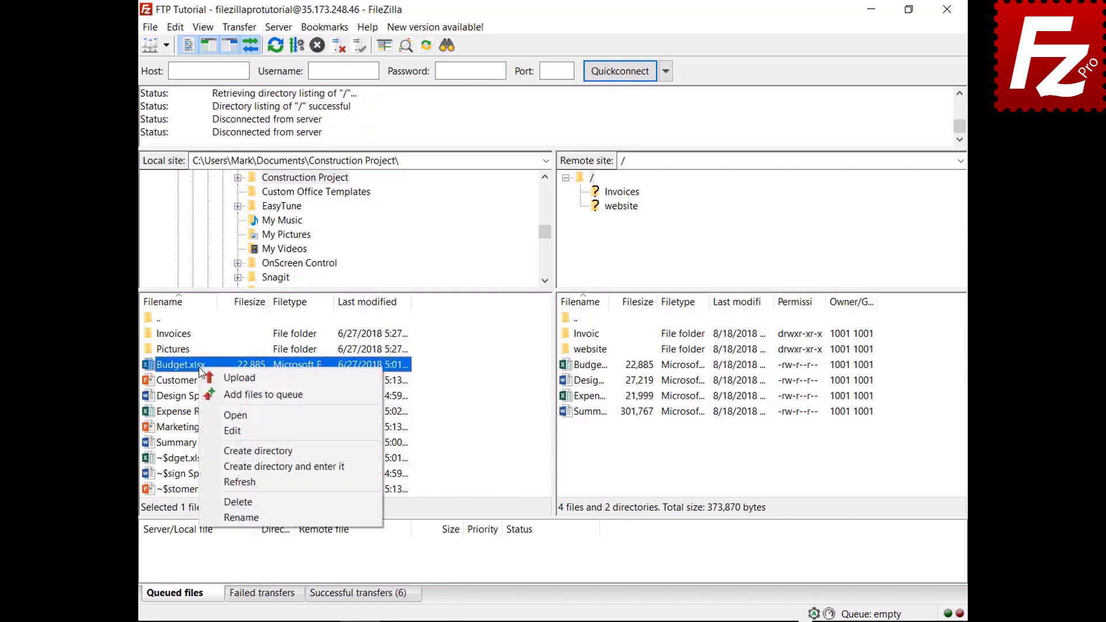
{"action": "left_click", "coordinate": [215, 395]}
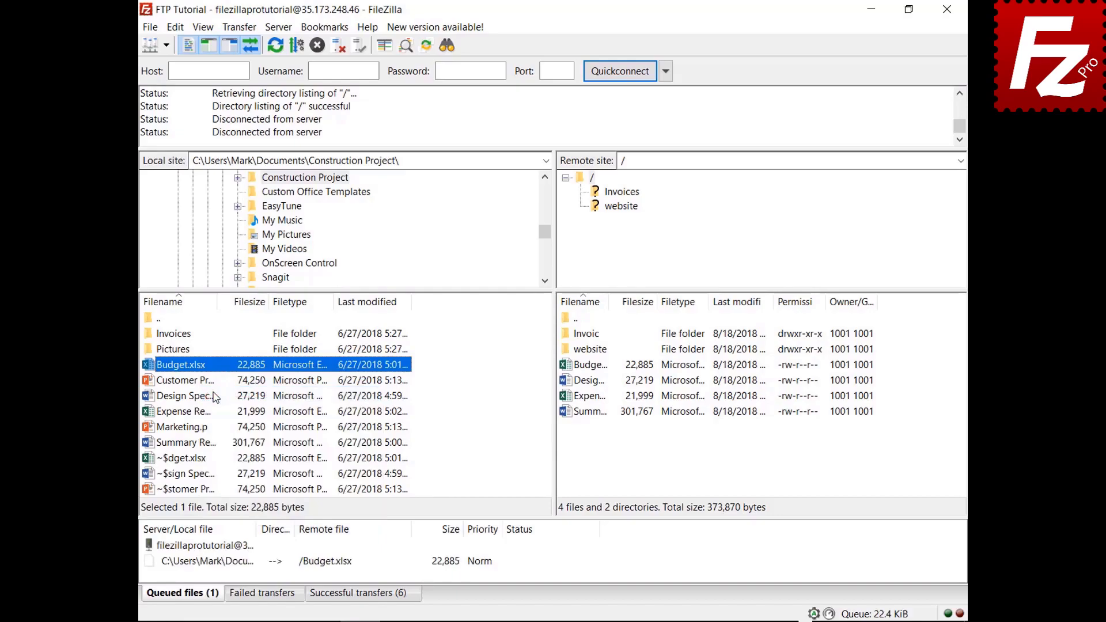
{"action": "left_click", "coordinate": [175, 27]}
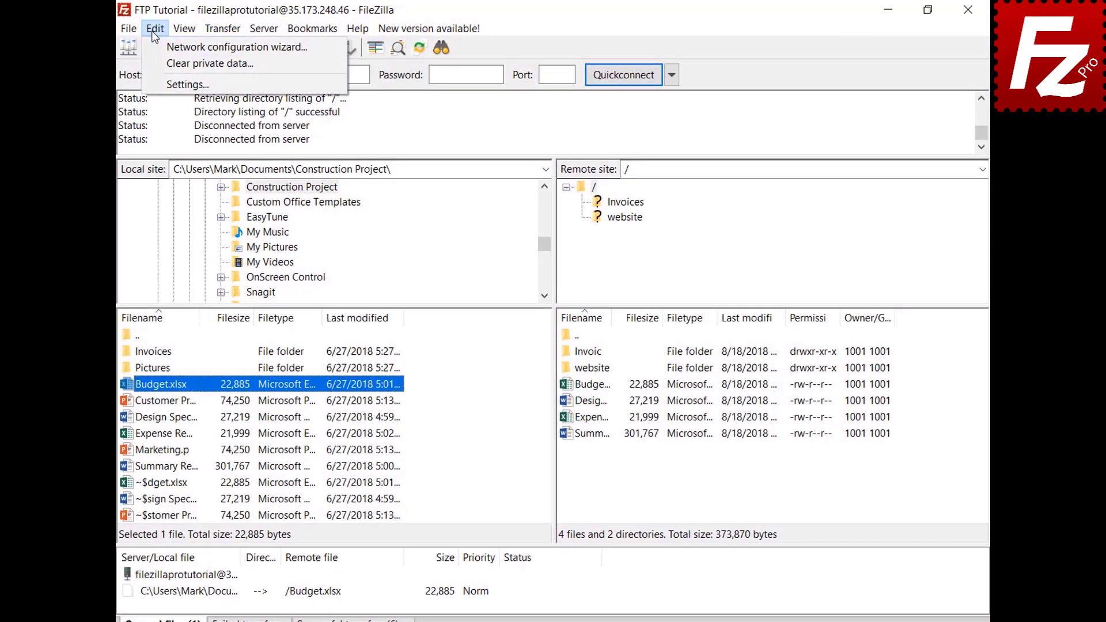
{"action": "left_click", "coordinate": [154, 82]}
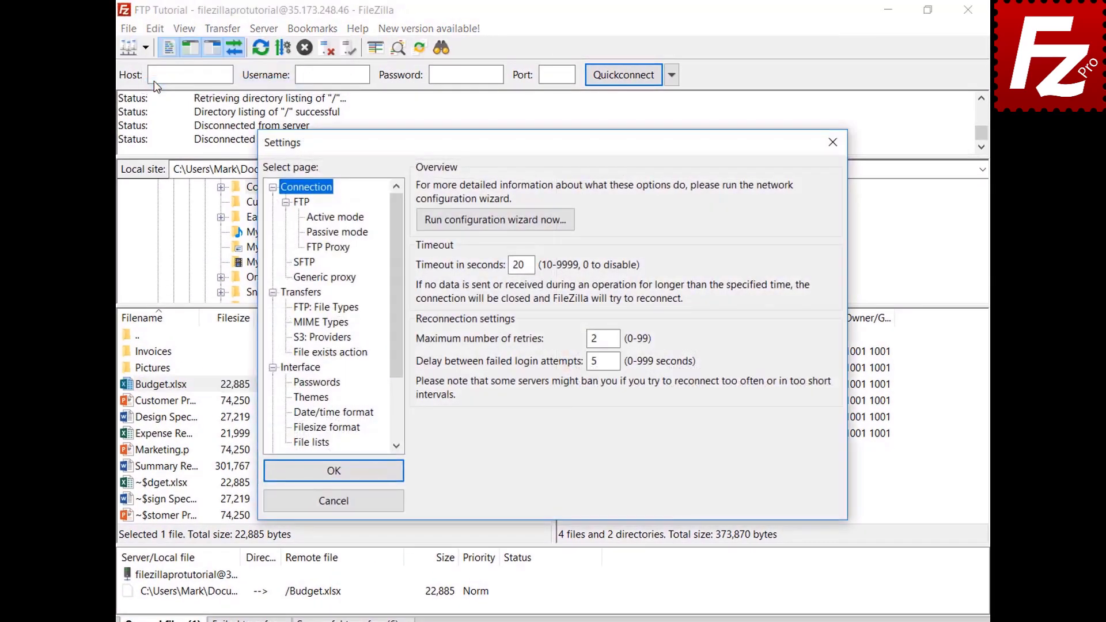
{"action": "left_click", "coordinate": [344, 354]}
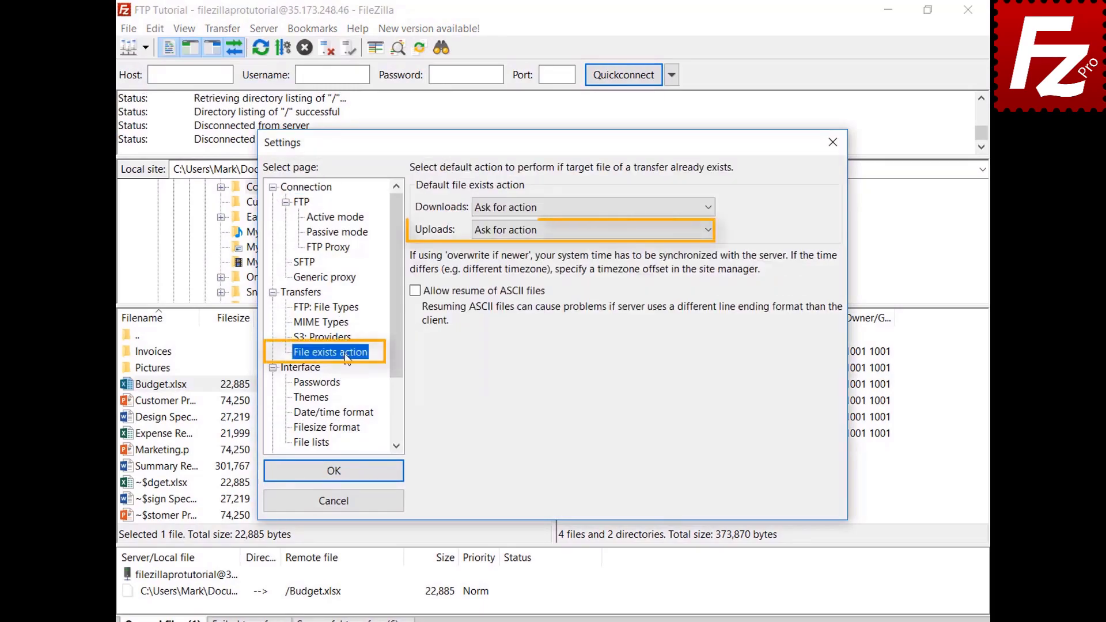
{"action": "left_click", "coordinate": [348, 506]}
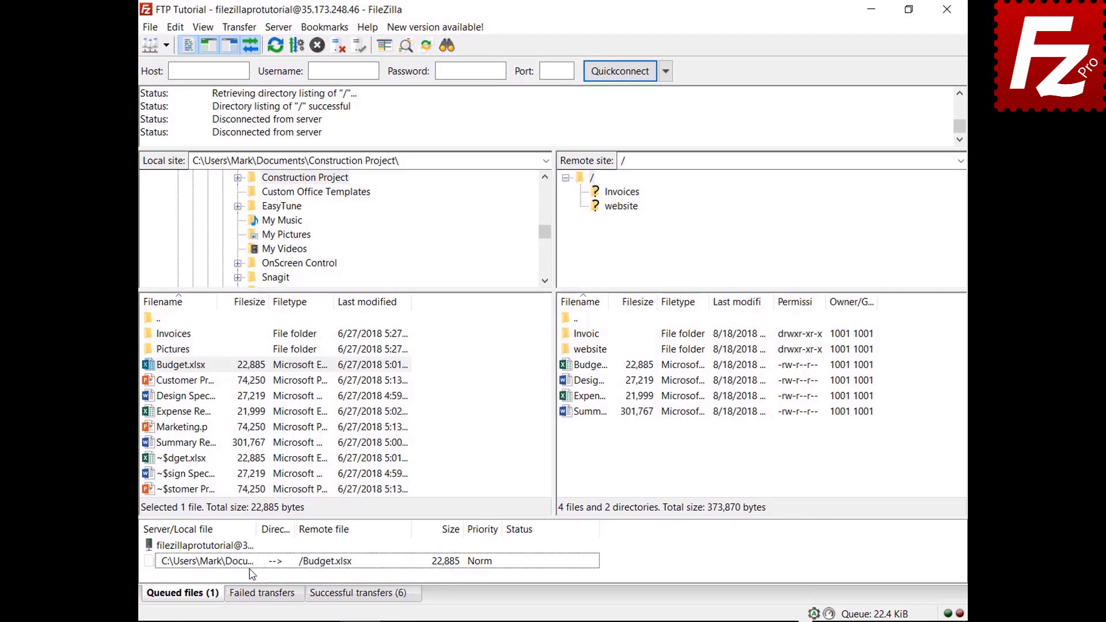
Step: Set the queued Budget.xlsx's upload file-exists action to Overwrite file
{"action": "left_click", "coordinate": [234, 594]}
{"action": "right_click", "coordinate": [252, 568]}
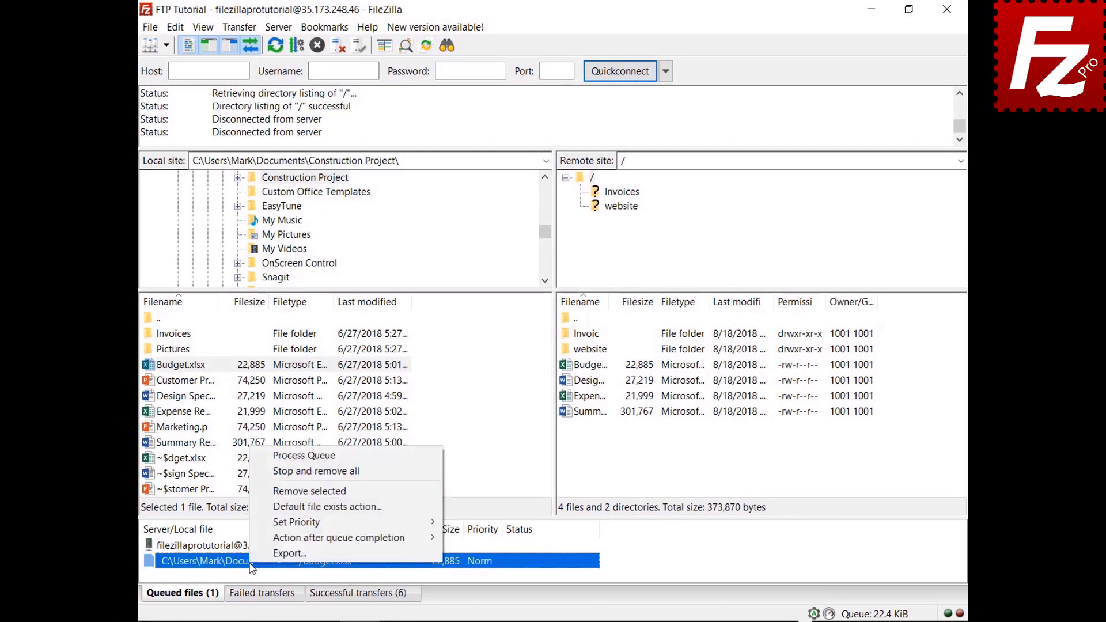
{"action": "left_click", "coordinate": [271, 508]}
{"action": "left_click", "coordinate": [483, 529]}
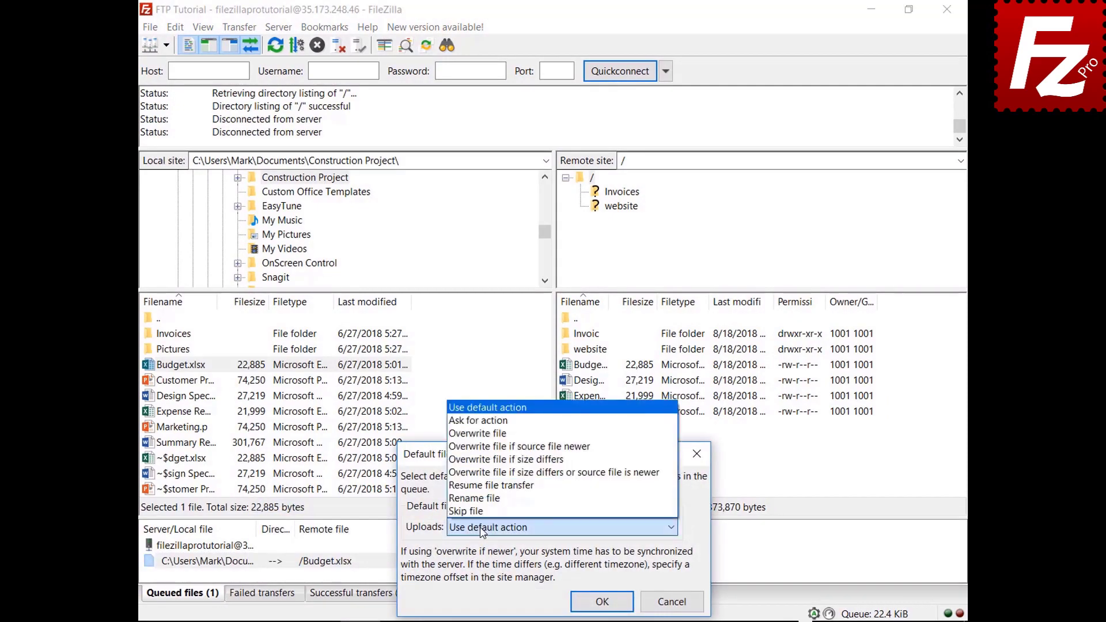
{"action": "left_click", "coordinate": [477, 433]}
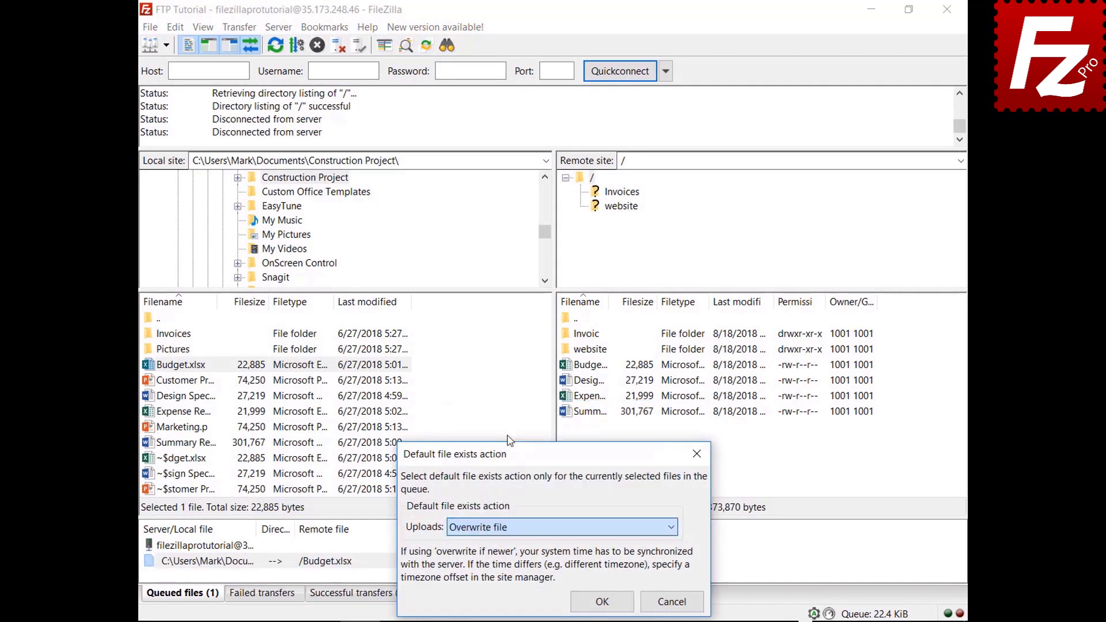
{"action": "left_click", "coordinate": [602, 601]}
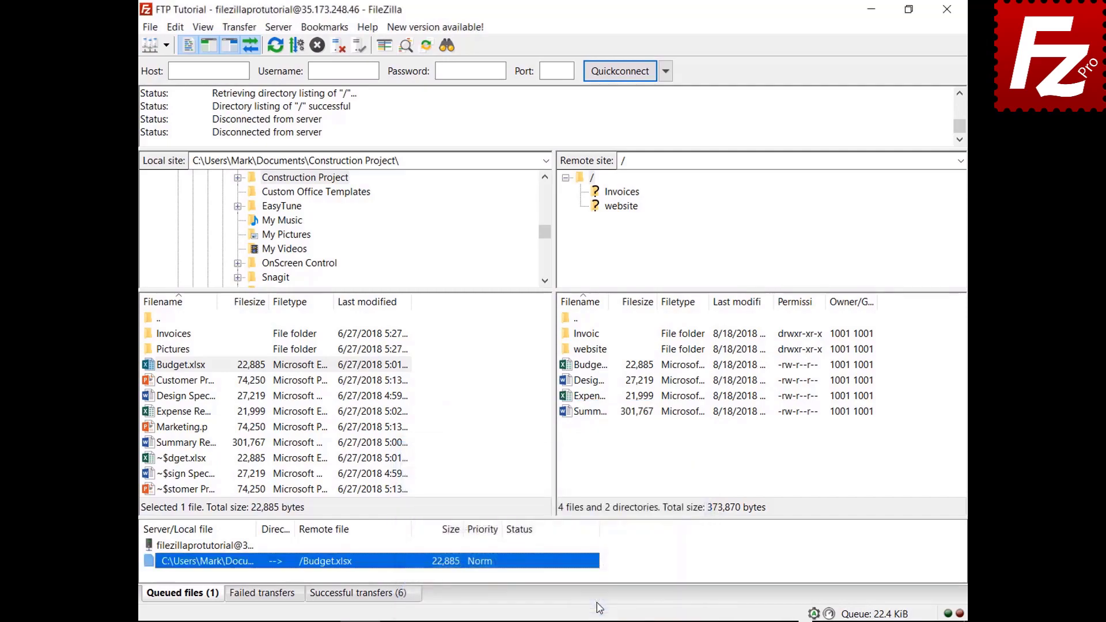
Step: Process the queue to re-upload Budget.xlsx, then bring up Marketing.pptx's actions
{"action": "right_click", "coordinate": [209, 547]}
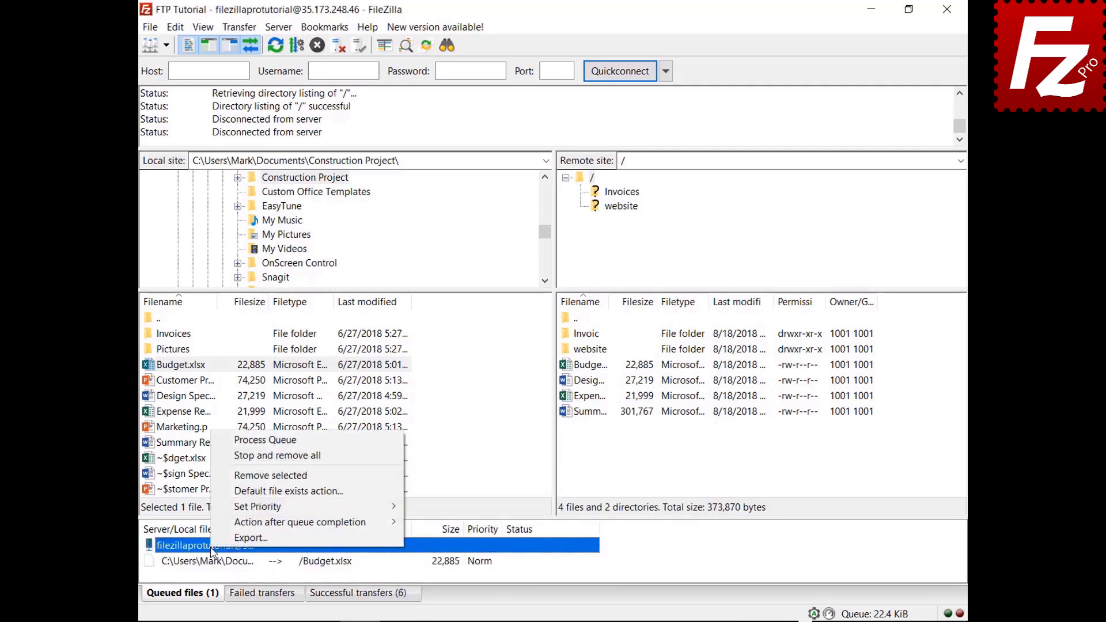
{"action": "left_click", "coordinate": [220, 445]}
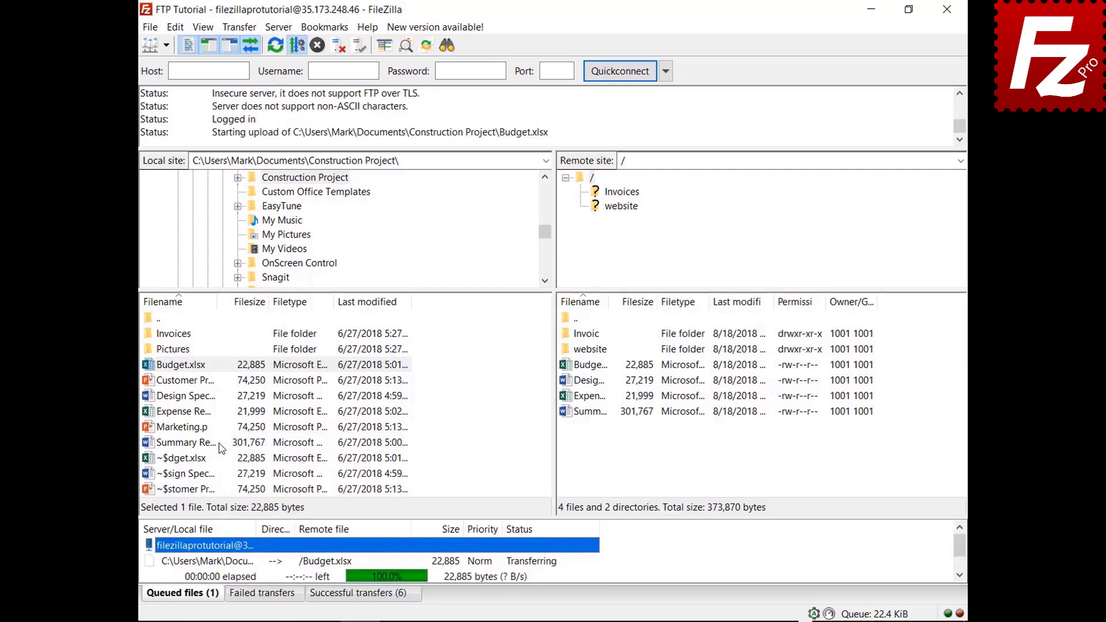
{"action": "right_click", "coordinate": [186, 429]}
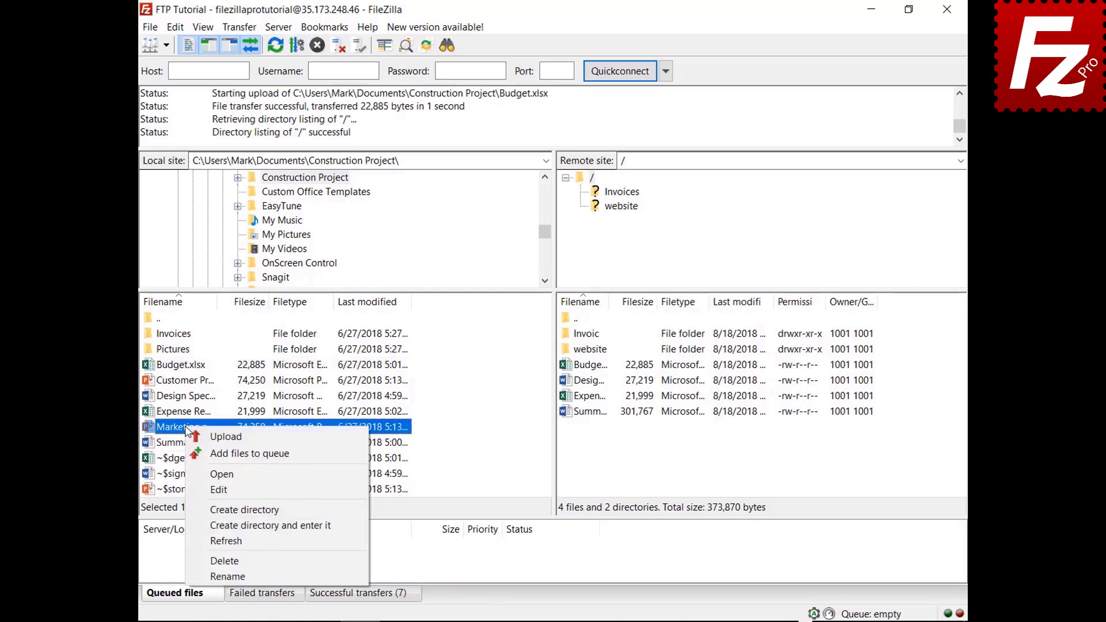
Step: Queue Marketing.pptx, set FileZilla to close after queue completion, and process the queue
{"action": "left_click", "coordinate": [207, 453]}
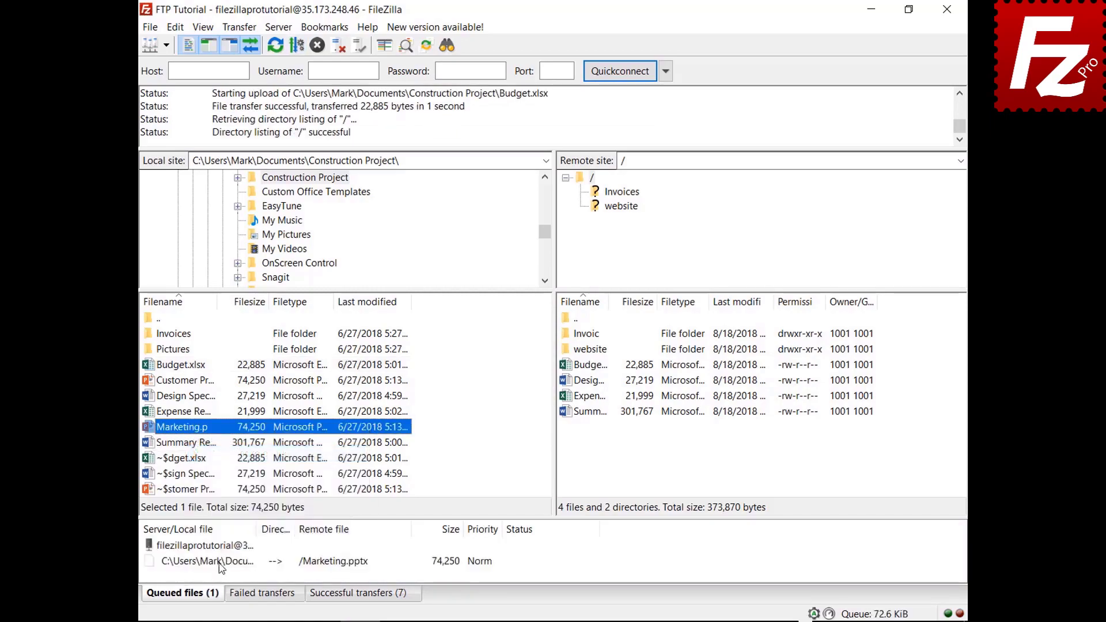
{"action": "right_click", "coordinate": [220, 562]}
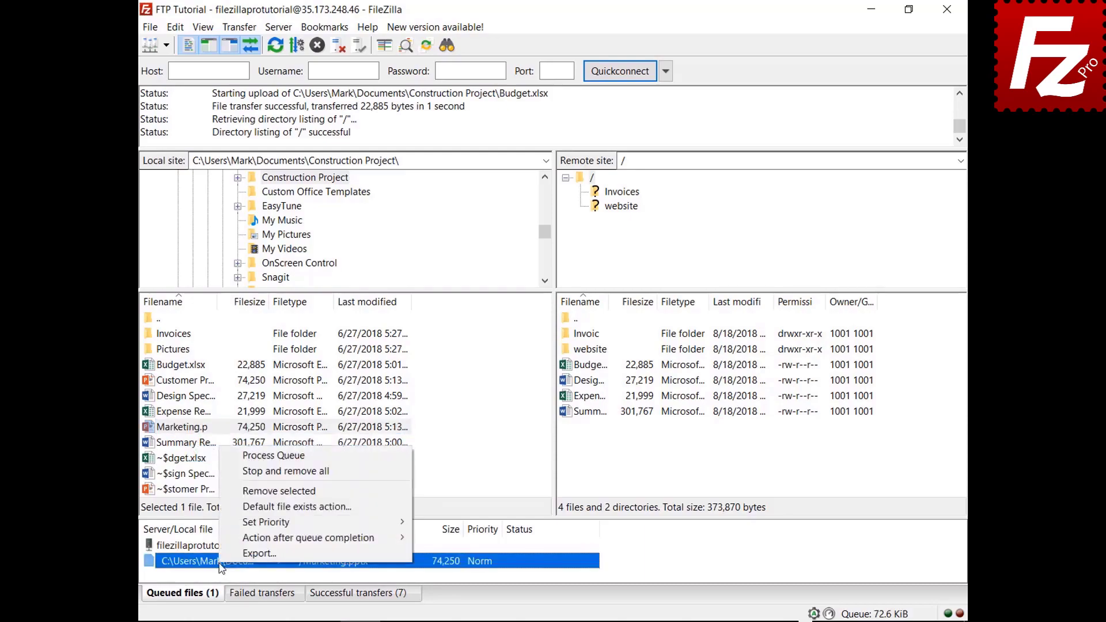
{"action": "mouse_move", "coordinate": [222, 538]}
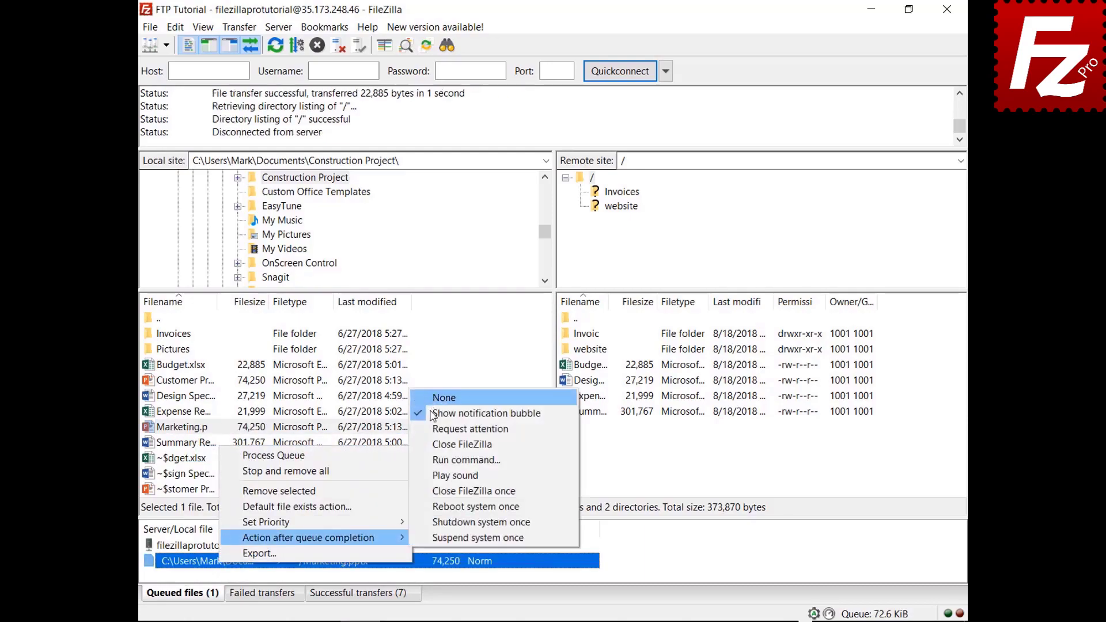
{"action": "left_click", "coordinate": [429, 444]}
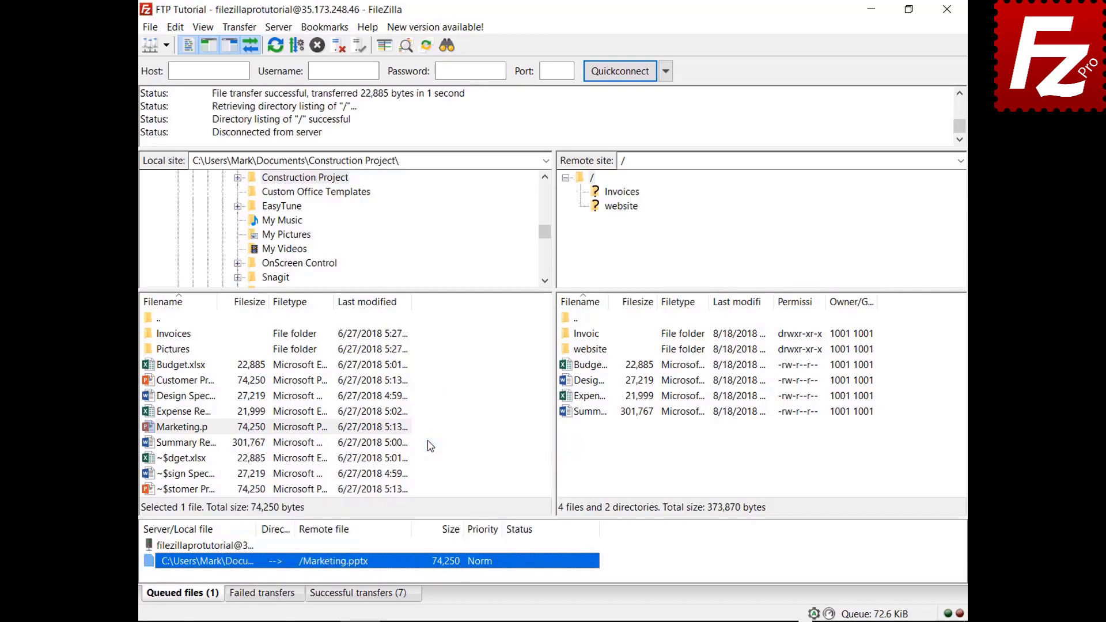
{"action": "right_click", "coordinate": [226, 548]}
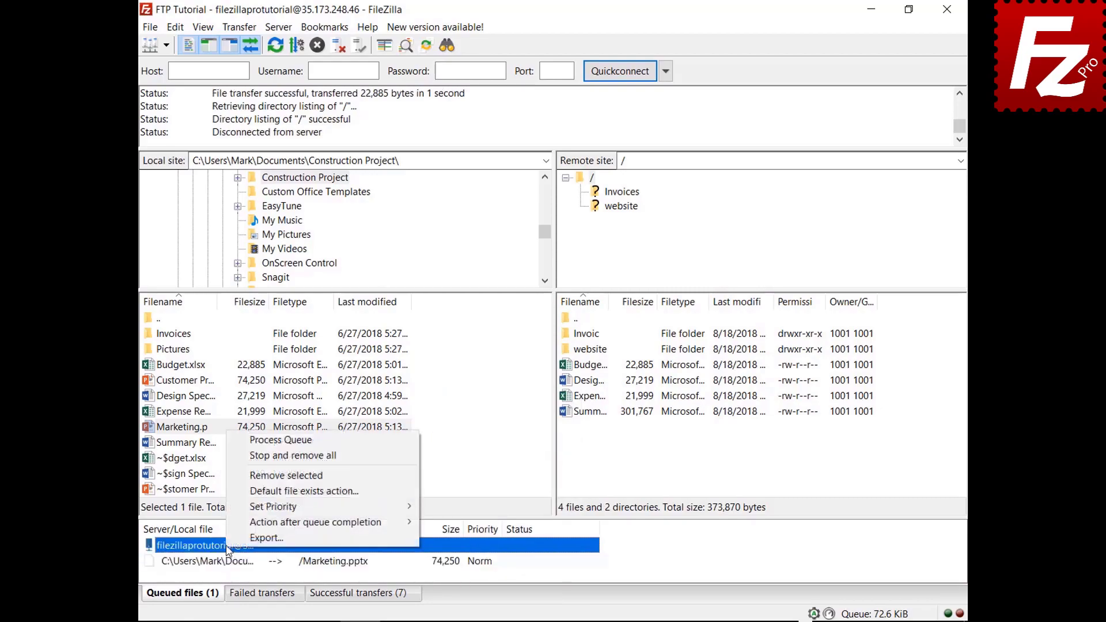
{"action": "left_click", "coordinate": [274, 440]}
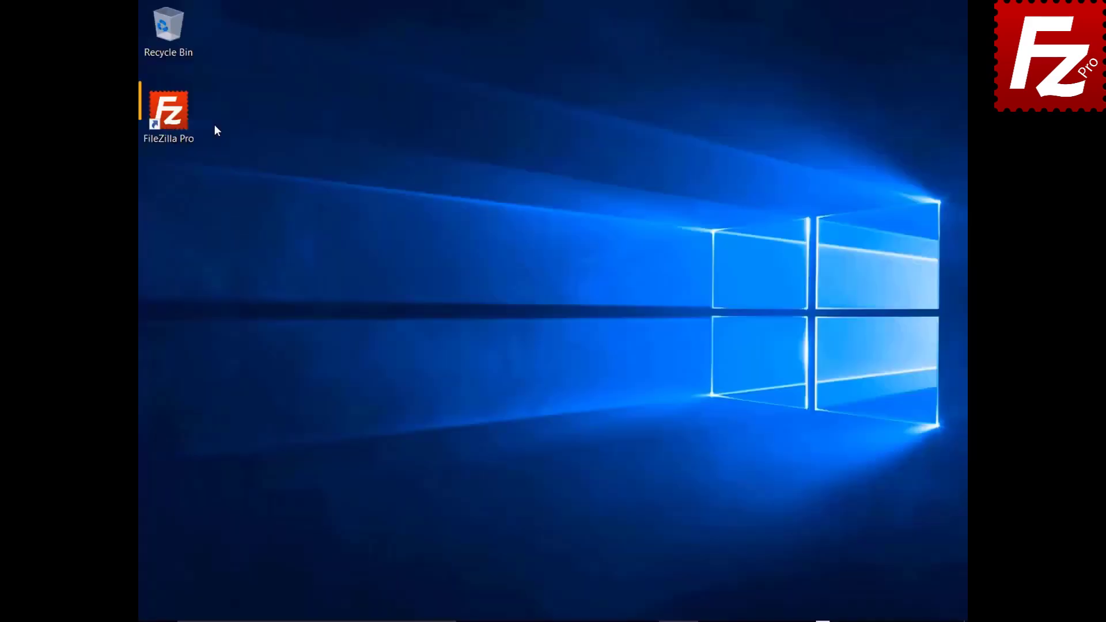
Step: Restart FileZilla, connect to FTP Tutorial, and add the Pictures folder to the queue
{"action": "left_click", "coordinate": [176, 119]}
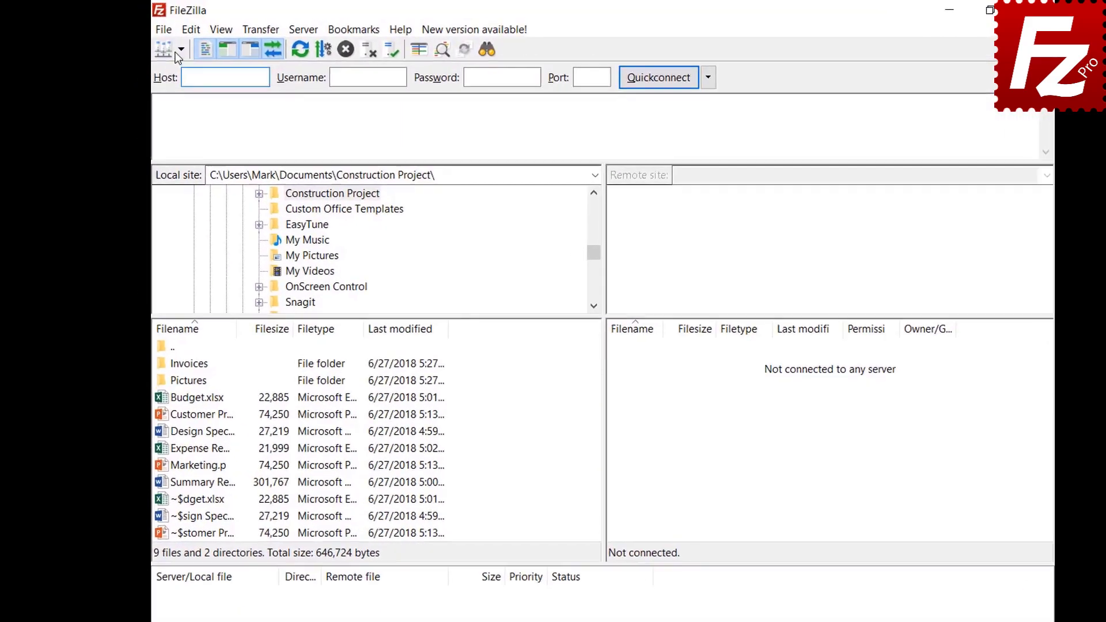
{"action": "left_click", "coordinate": [200, 54]}
{"action": "left_click", "coordinate": [202, 81]}
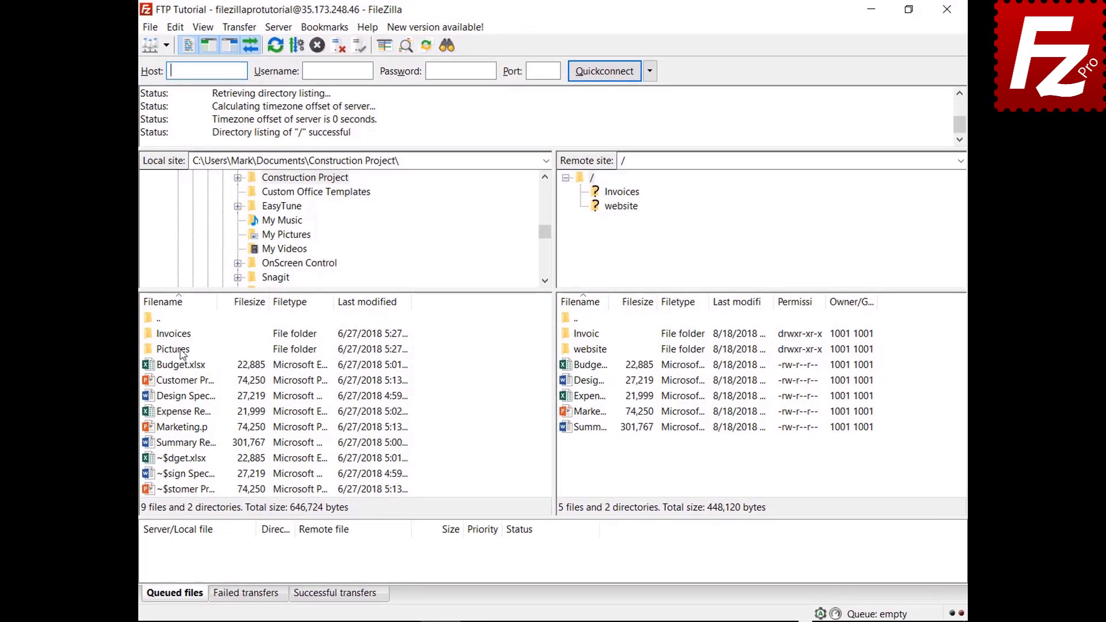
{"action": "right_click", "coordinate": [182, 351]}
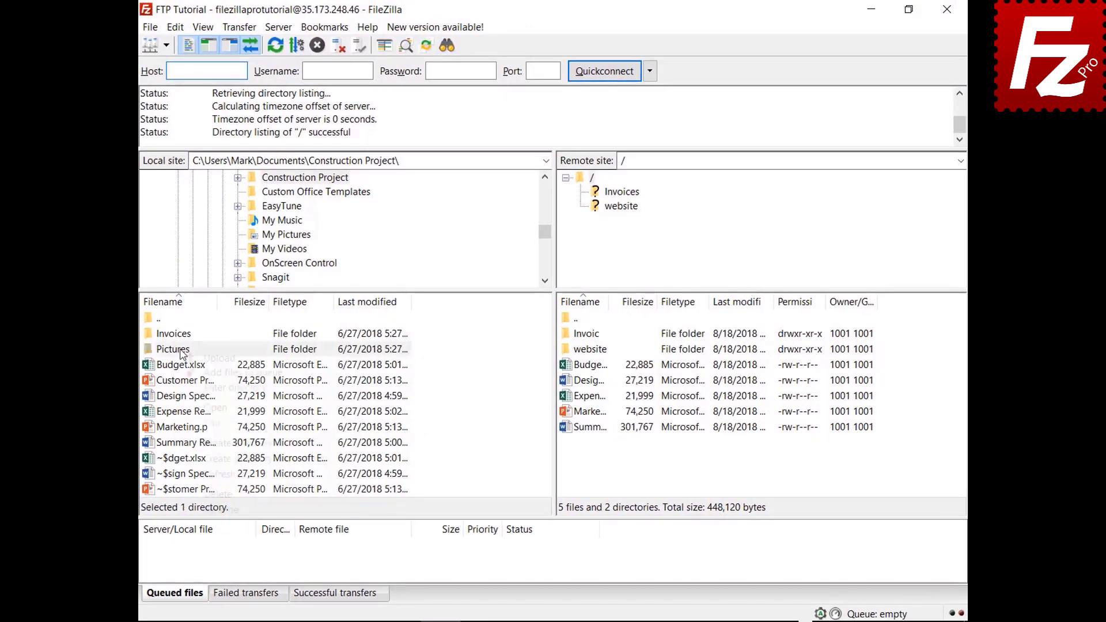
{"action": "left_click", "coordinate": [190, 375]}
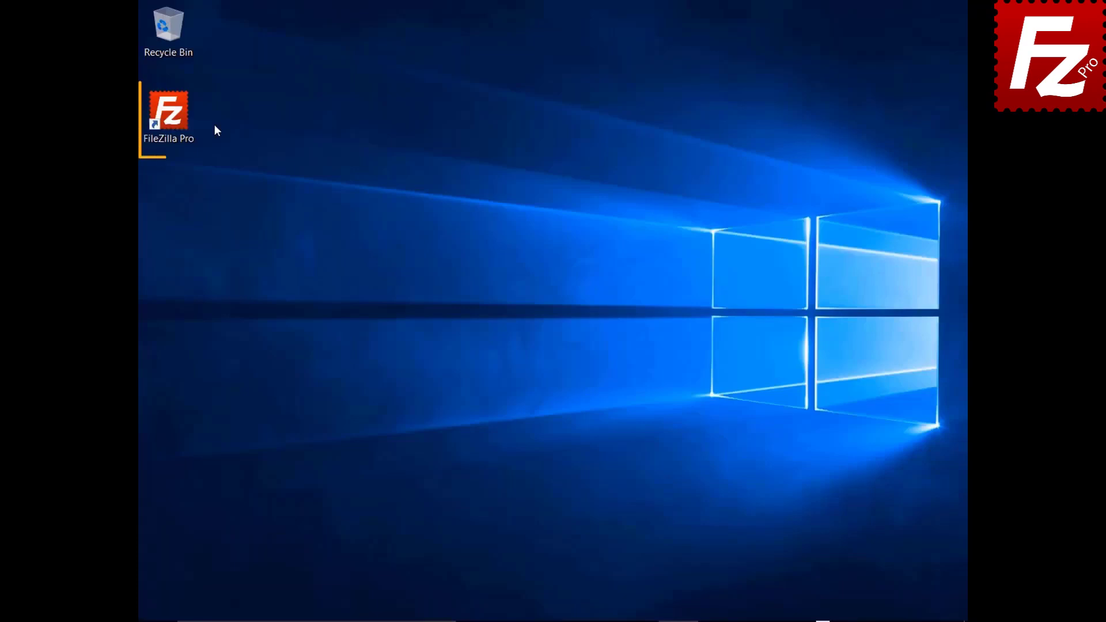
Step: Reopen FileZilla and process the saved queue to upload Pictures
{"action": "double_click", "coordinate": [175, 120]}
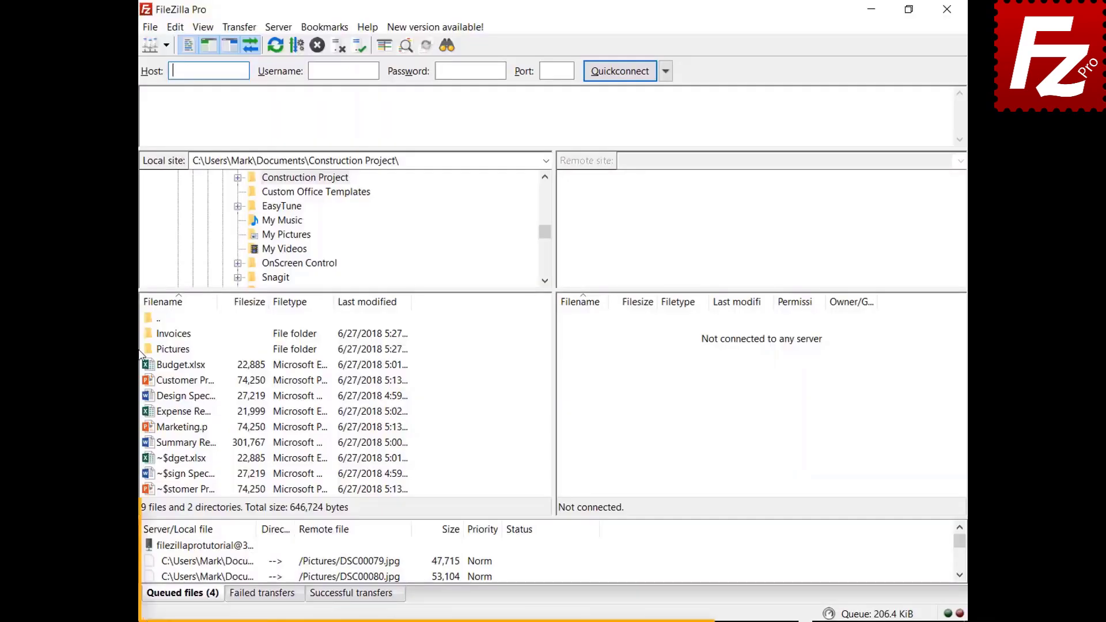
{"action": "right_click", "coordinate": [219, 547]}
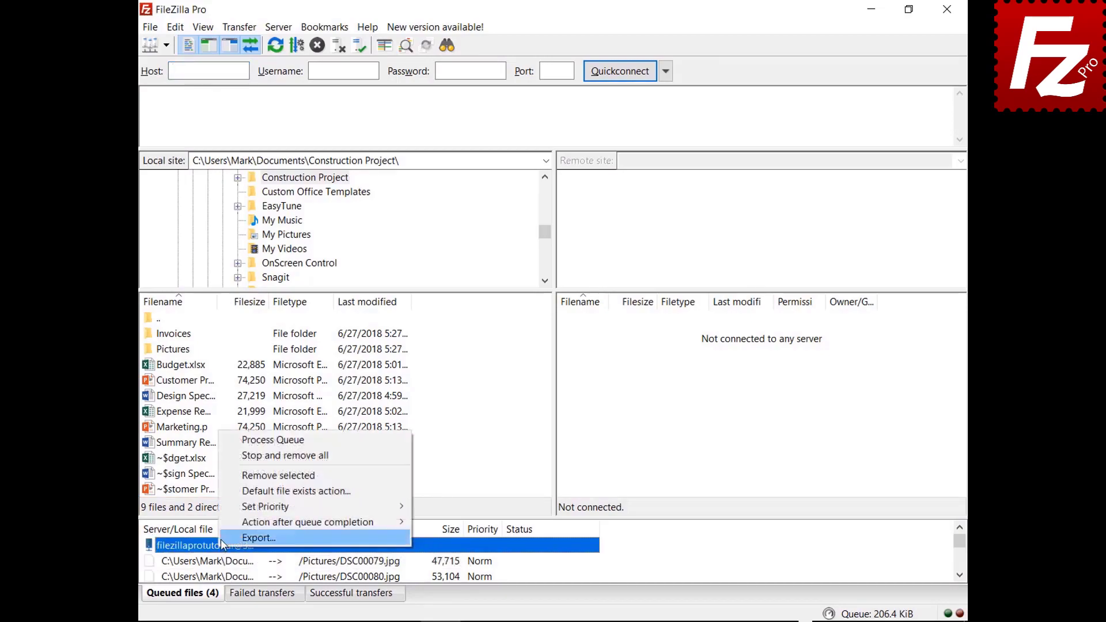
{"action": "left_click", "coordinate": [242, 441]}
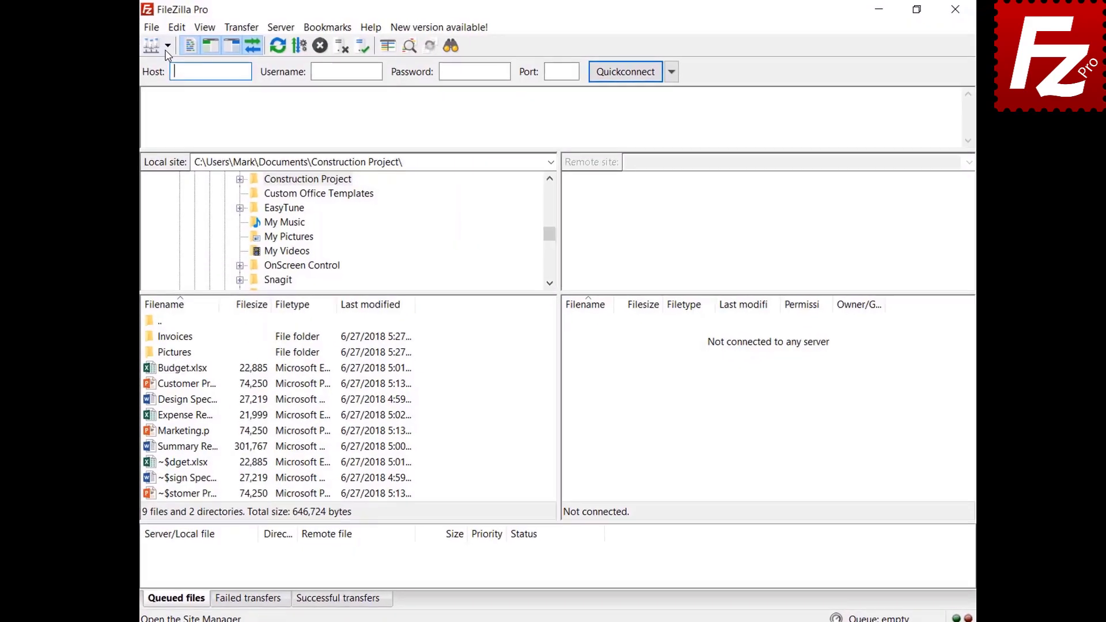
Step: Reconnect to FTP Tutorial, queue Marketing.pptx, then remove it from the queue
{"action": "left_click", "coordinate": [178, 51]}
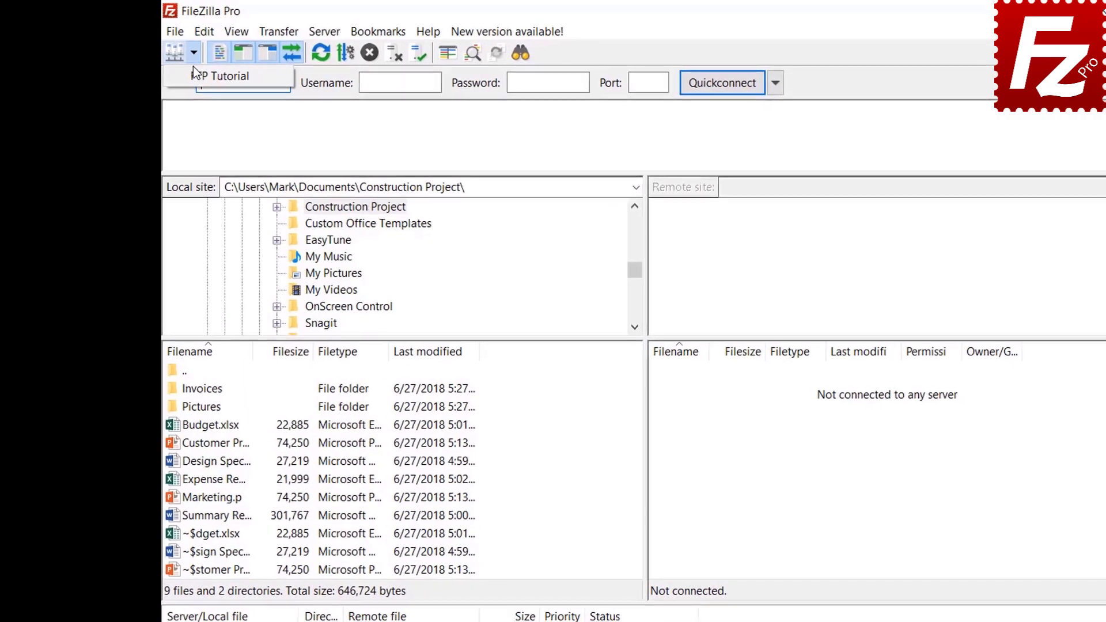
{"action": "left_click", "coordinate": [194, 68]}
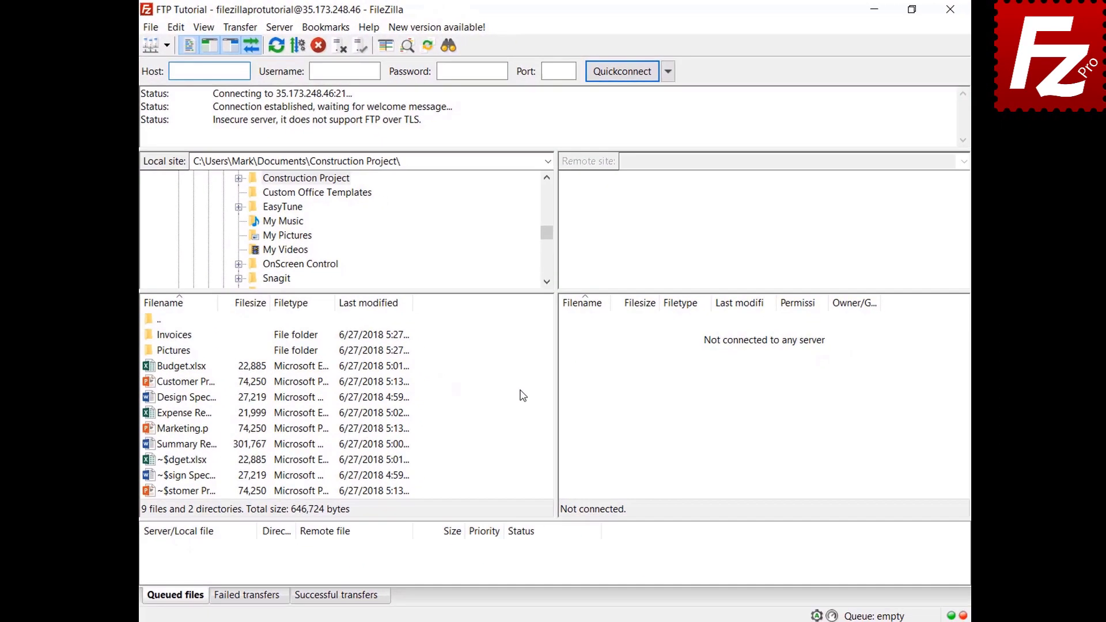
{"action": "right_click", "coordinate": [178, 430]}
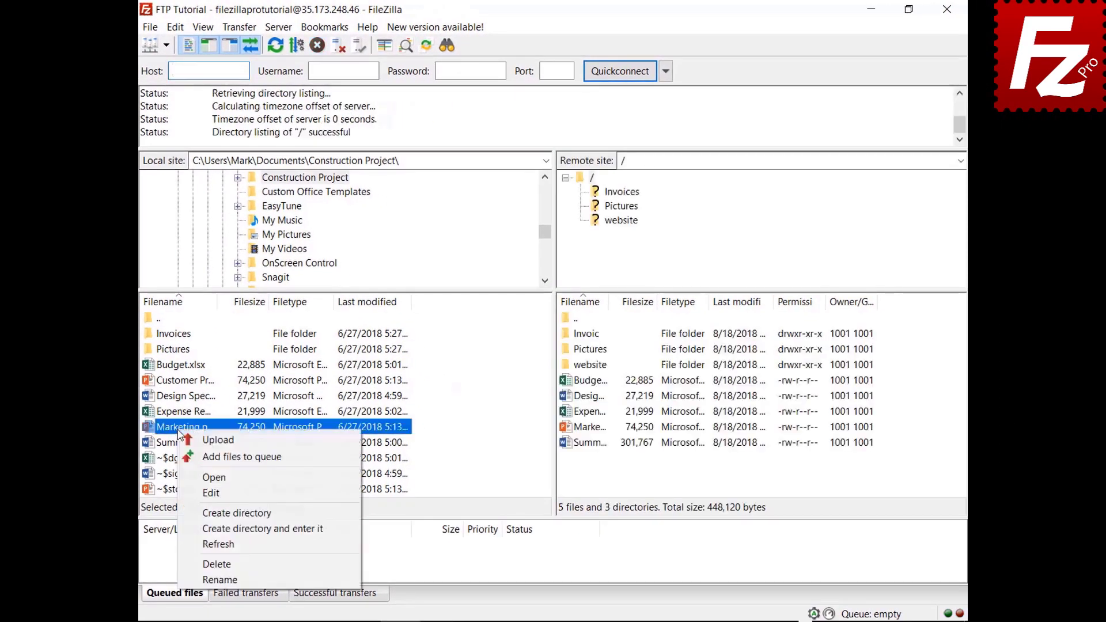
{"action": "left_click", "coordinate": [187, 456]}
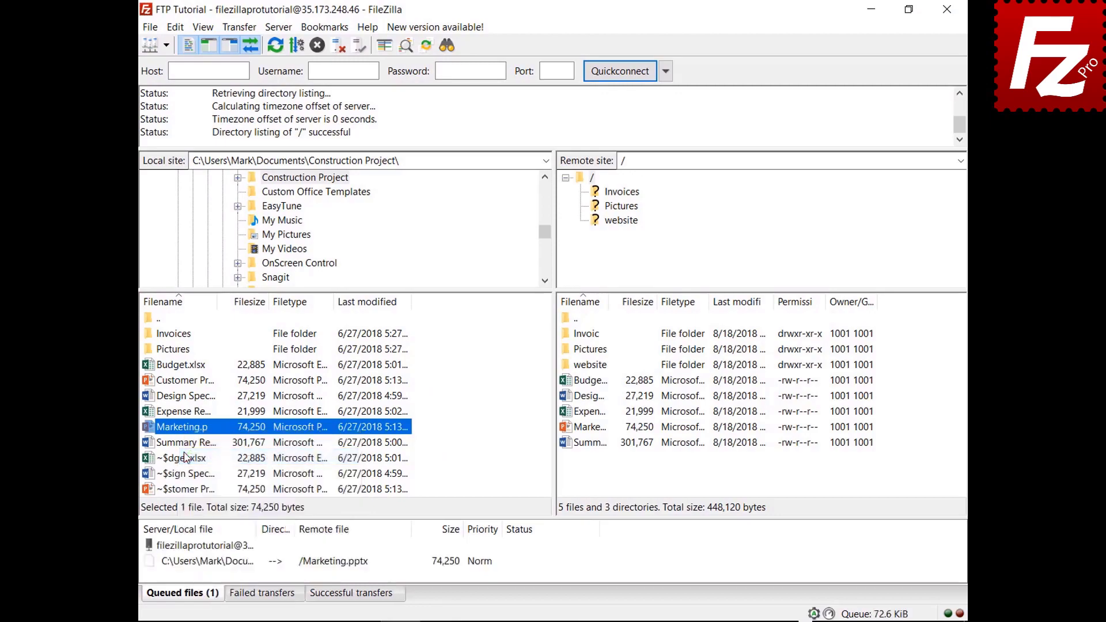
{"action": "right_click", "coordinate": [221, 568]}
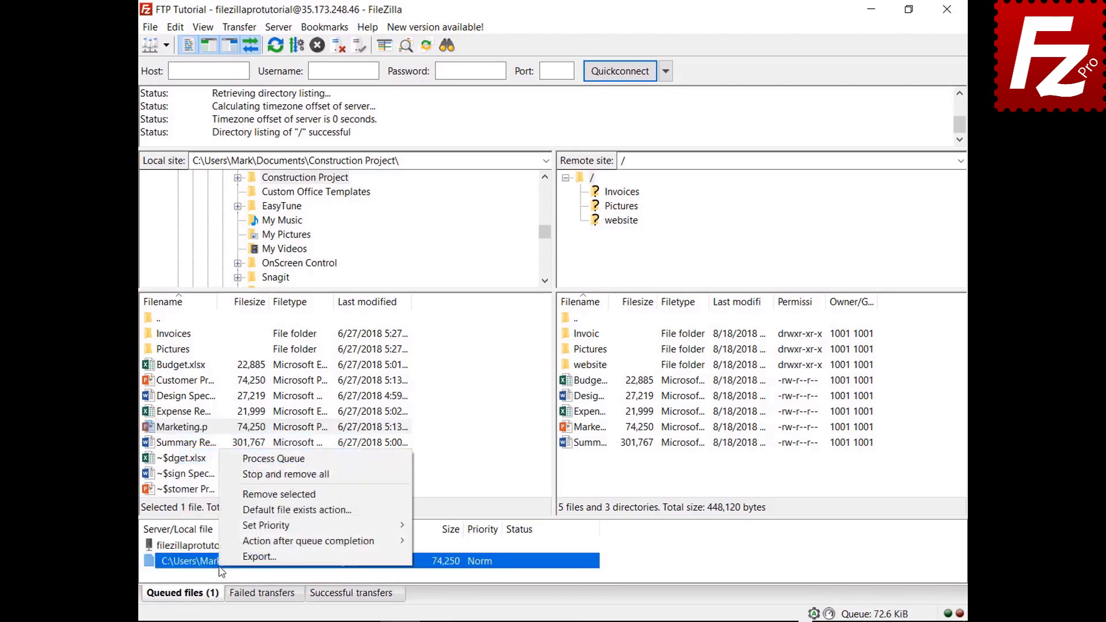
{"action": "left_click", "coordinate": [239, 475]}
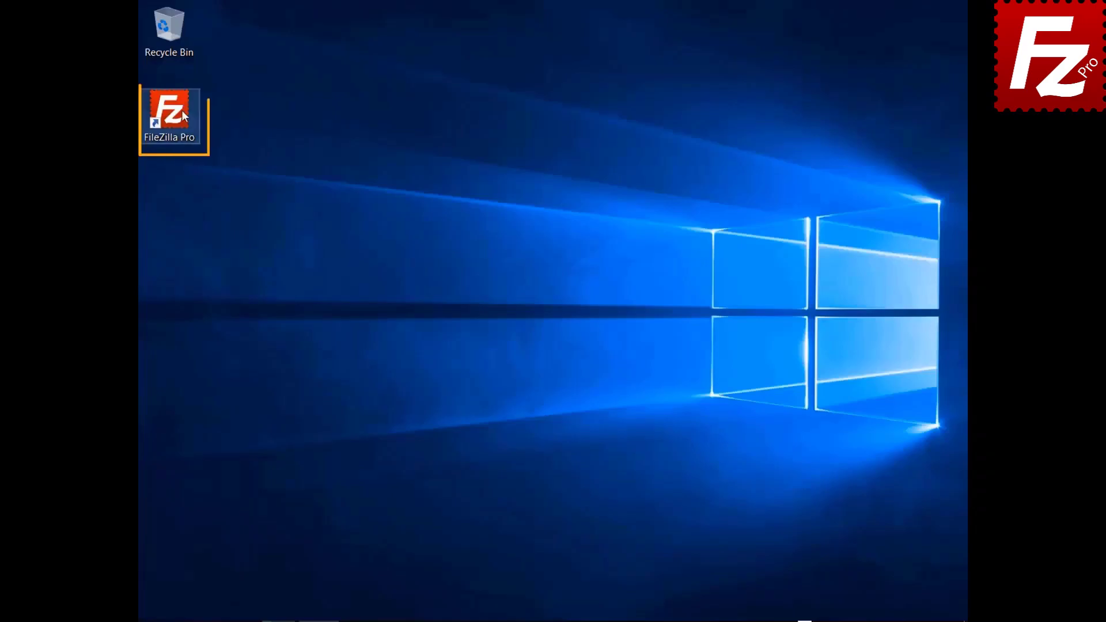
Step: Launch FileZilla Pro from its desktop shortcut
{"action": "double_click", "coordinate": [182, 112]}
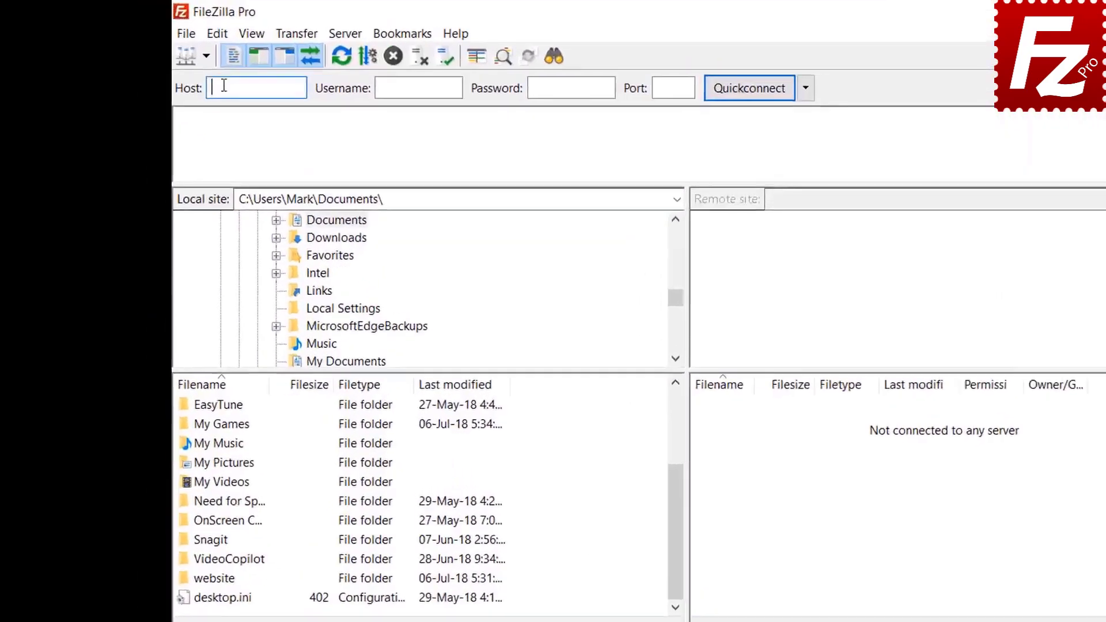
Step: Connect to FTP Tutorial and open the website folder locally and on the server
{"action": "left_click", "coordinate": [166, 45]}
{"action": "left_click", "coordinate": [293, 108]}
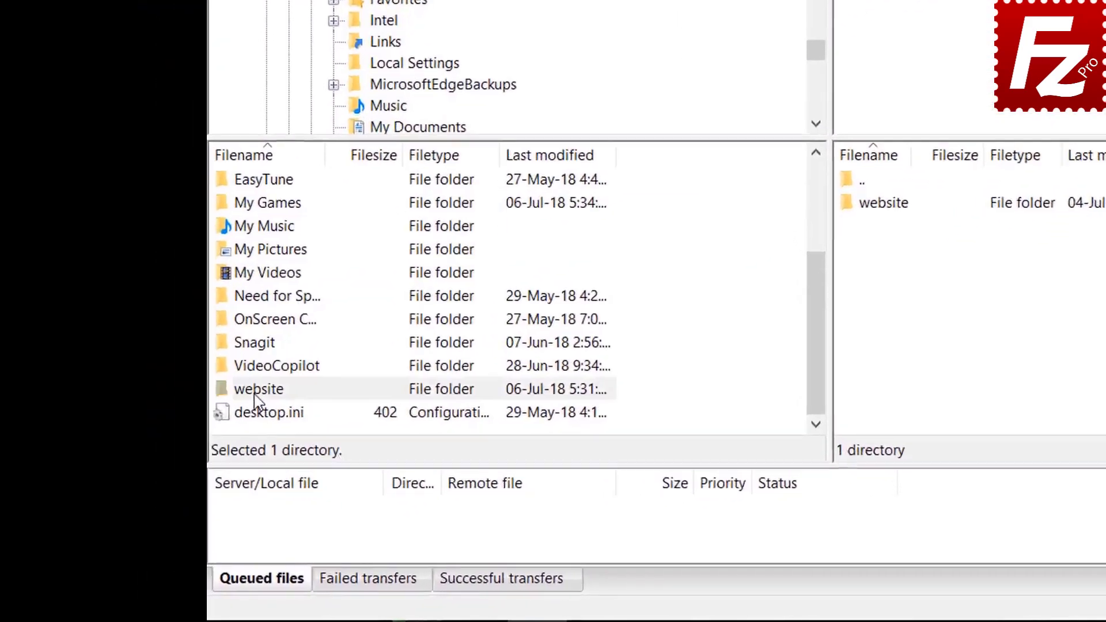
{"action": "double_click", "coordinate": [194, 443]}
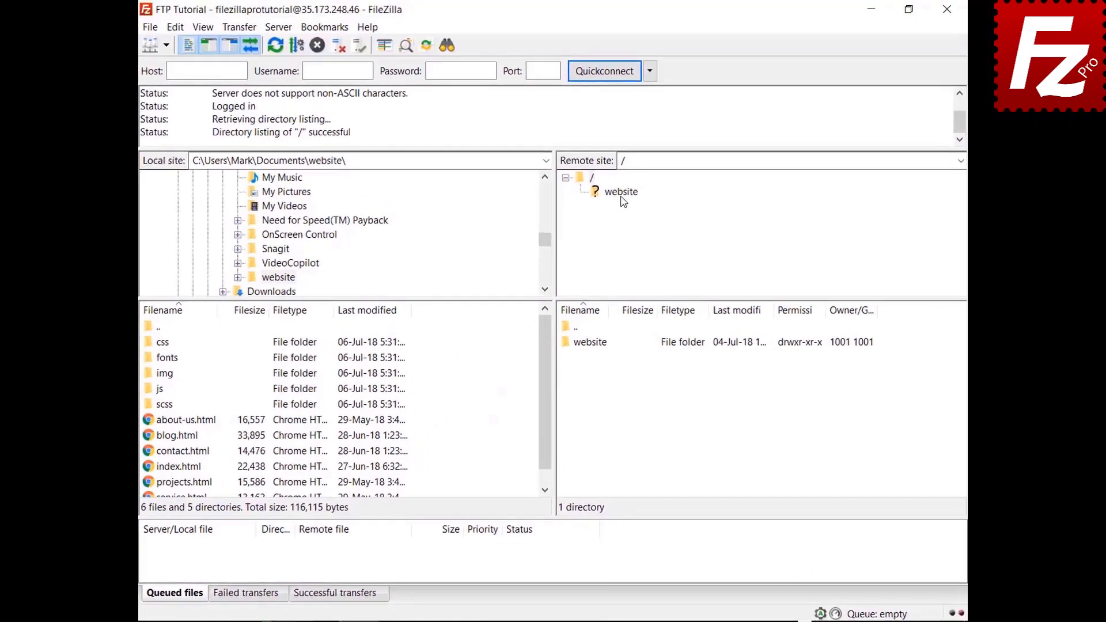
{"action": "left_click", "coordinate": [677, 153]}
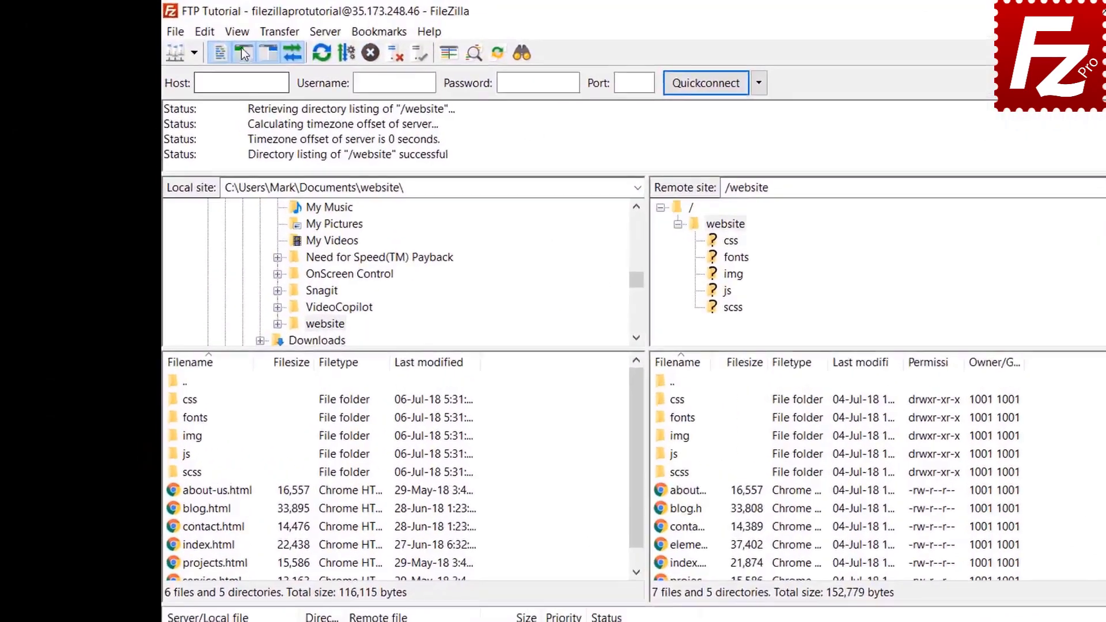
{"action": "left_click", "coordinate": [202, 27]}
Step: Enable directory comparison and review the colour-marked website listings
{"action": "mouse_move", "coordinate": [352, 132]}
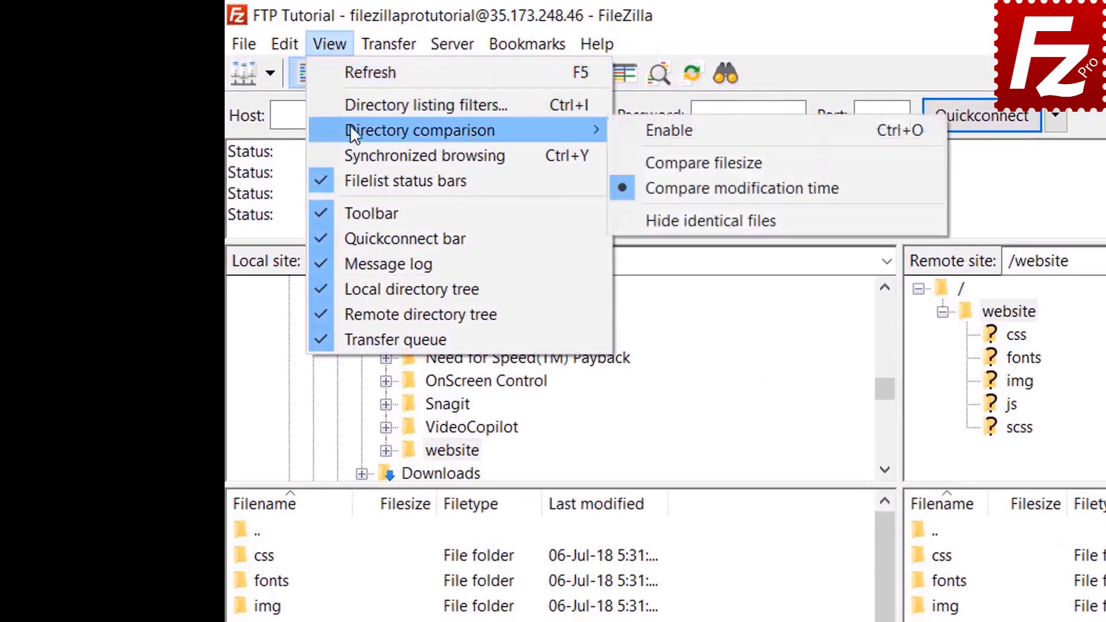
{"action": "left_click", "coordinate": [633, 127]}
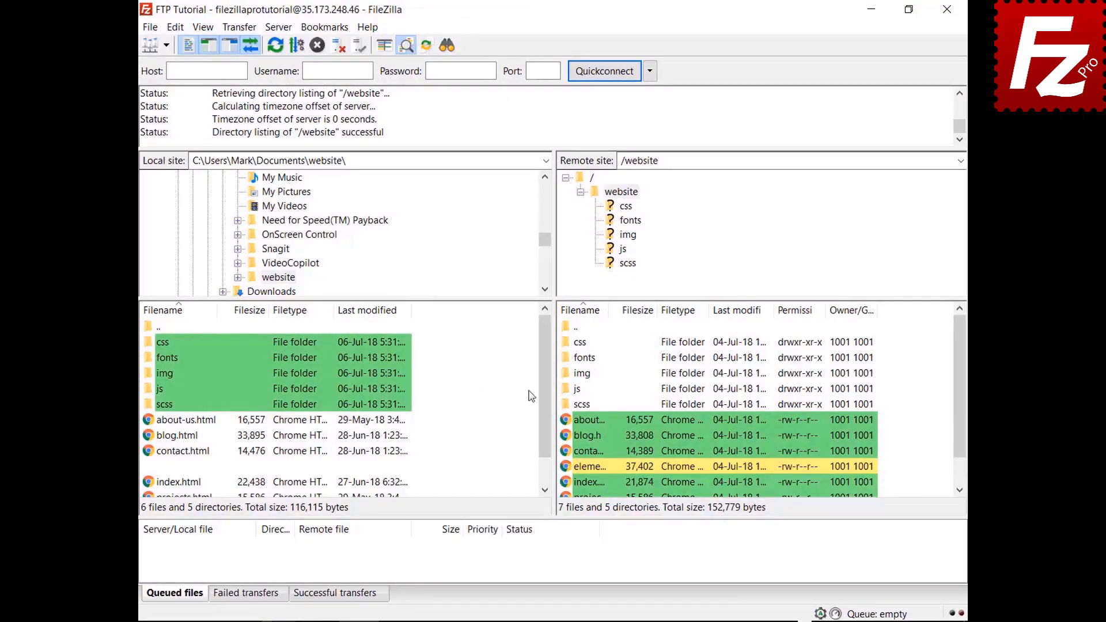
{"action": "scroll", "coordinate": [549, 365], "scroll_direction": "down", "scroll_amount": 1}
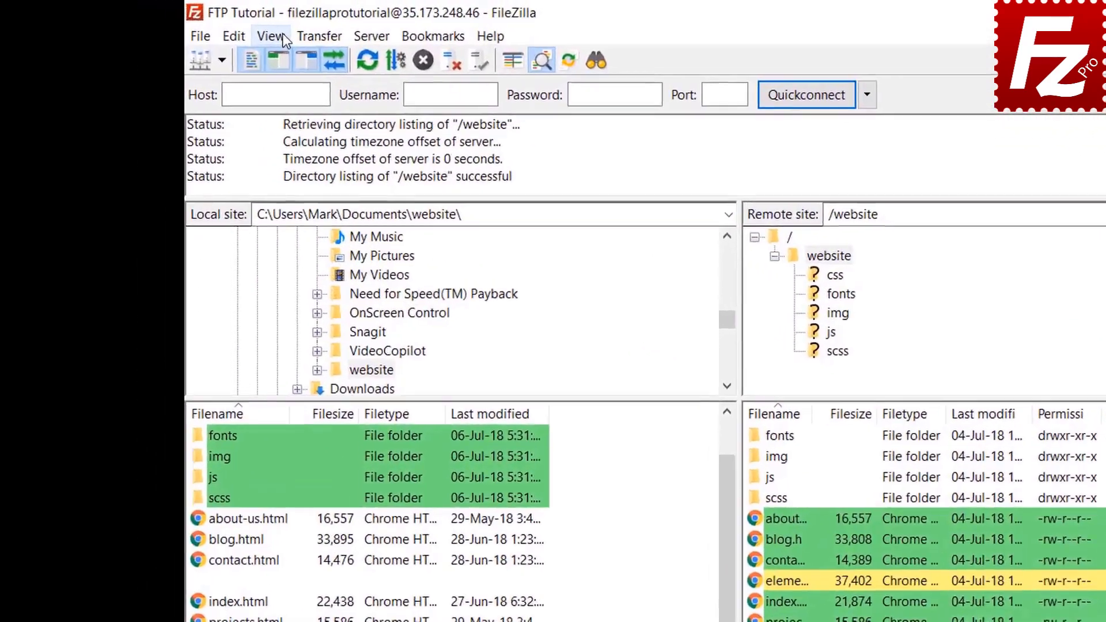
{"action": "left_click", "coordinate": [202, 27]}
Step: Compare by file size, enable synchronized browsing, browse css and img, then relaunch FileZilla
{"action": "mouse_move", "coordinate": [310, 111]}
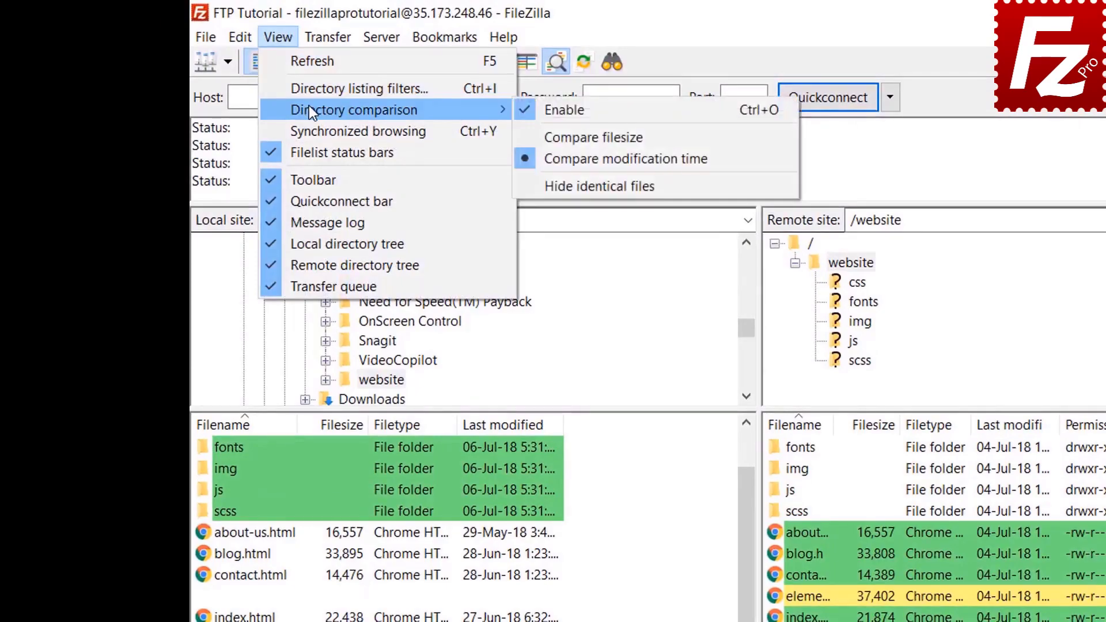
{"action": "left_click", "coordinate": [587, 137]}
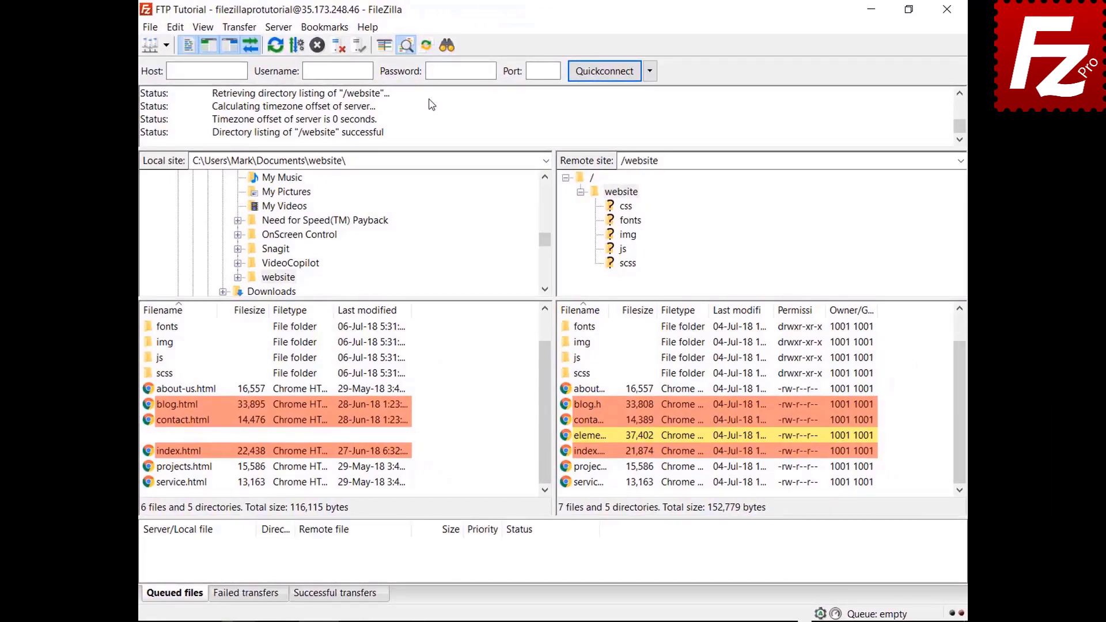
{"action": "left_click", "coordinate": [203, 27]}
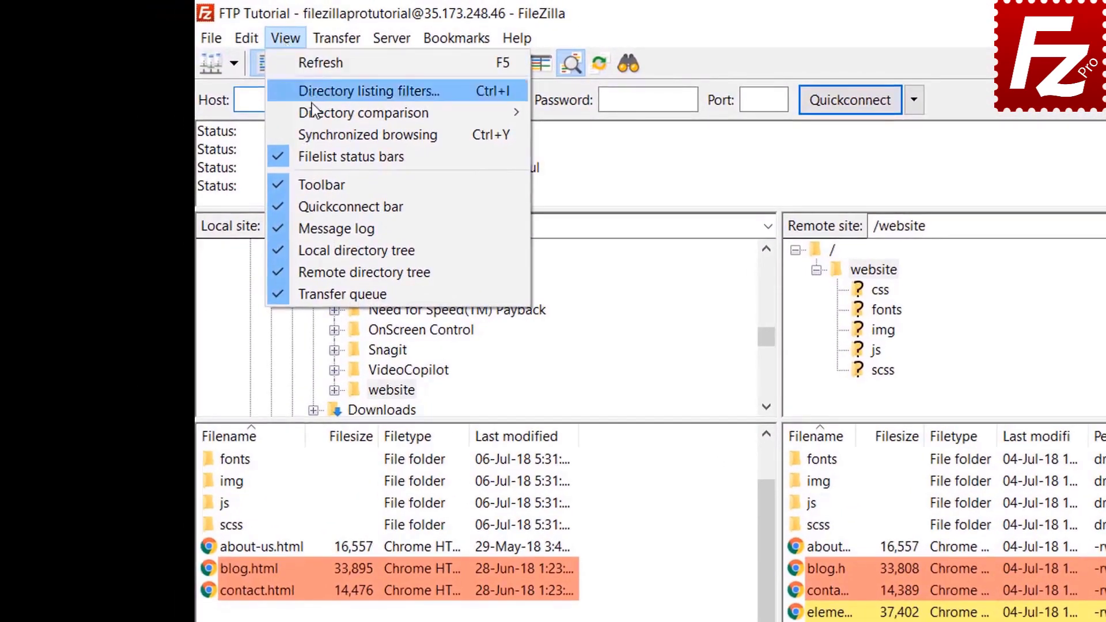
{"action": "left_click", "coordinate": [321, 135]}
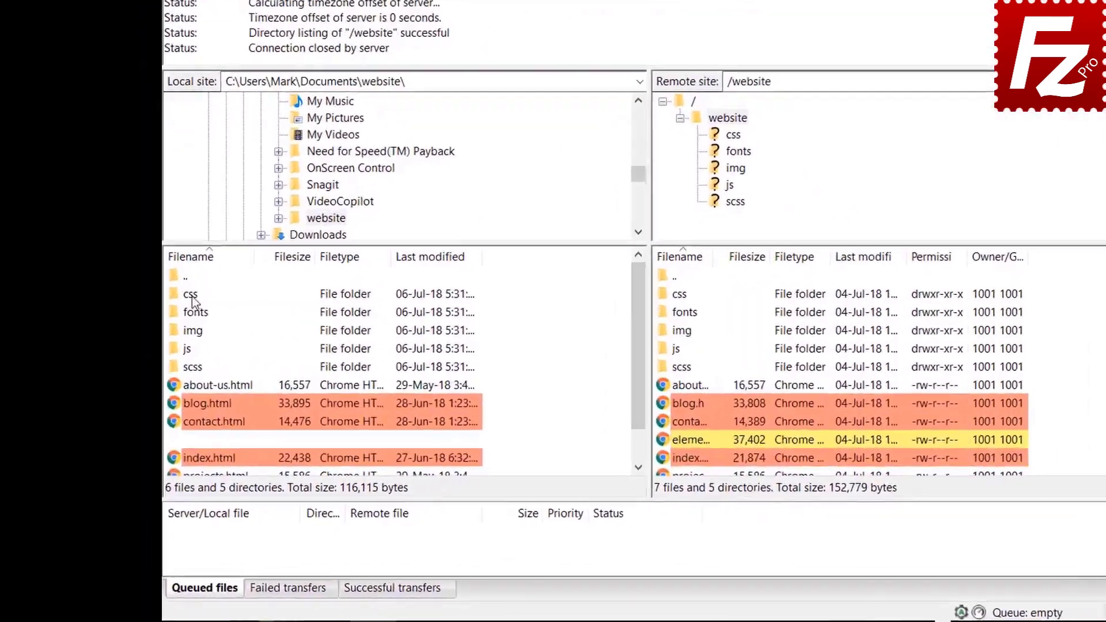
{"action": "left_click", "coordinate": [165, 341]}
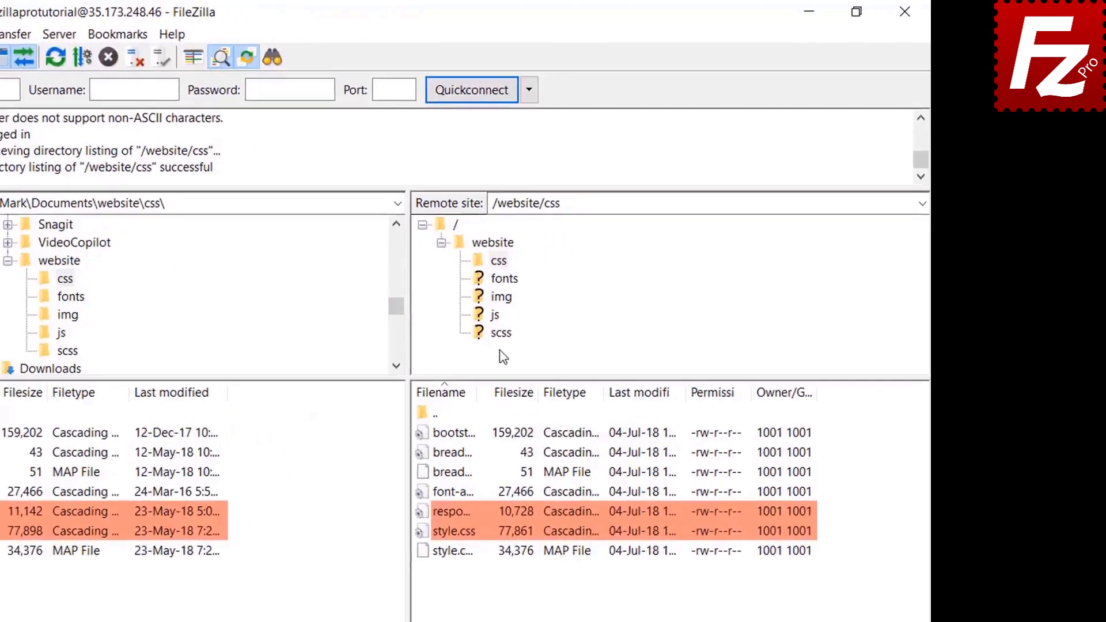
{"action": "left_click", "coordinate": [501, 298]}
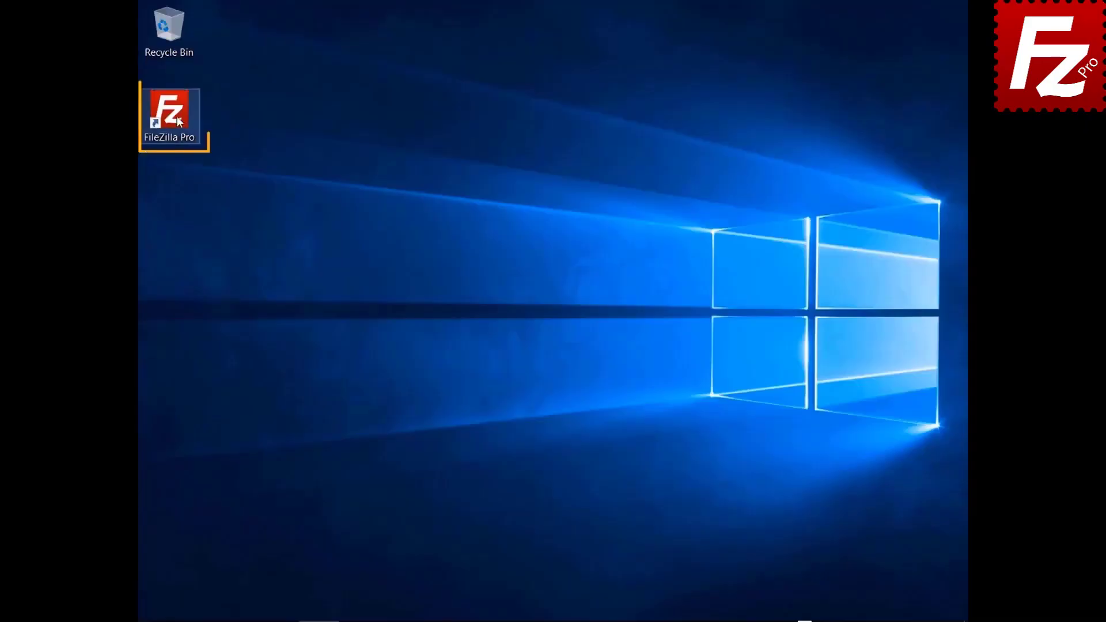
{"action": "double_click", "coordinate": [178, 120]}
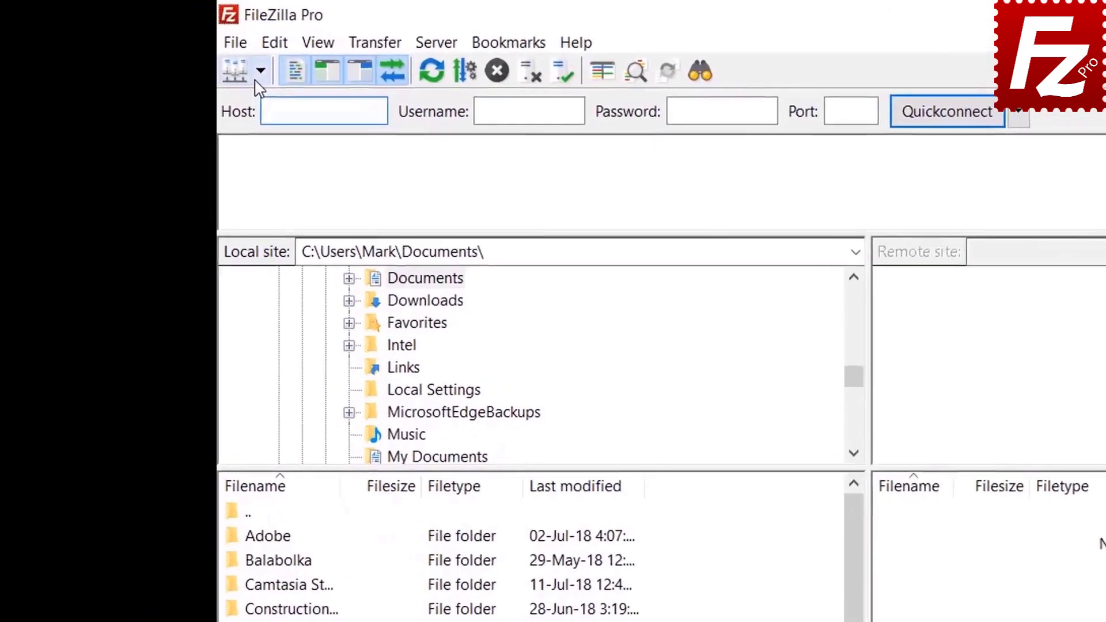
Step: Connect to FTP Tutorial and open the Construction Project folder on both sides
{"action": "left_click", "coordinate": [166, 45]}
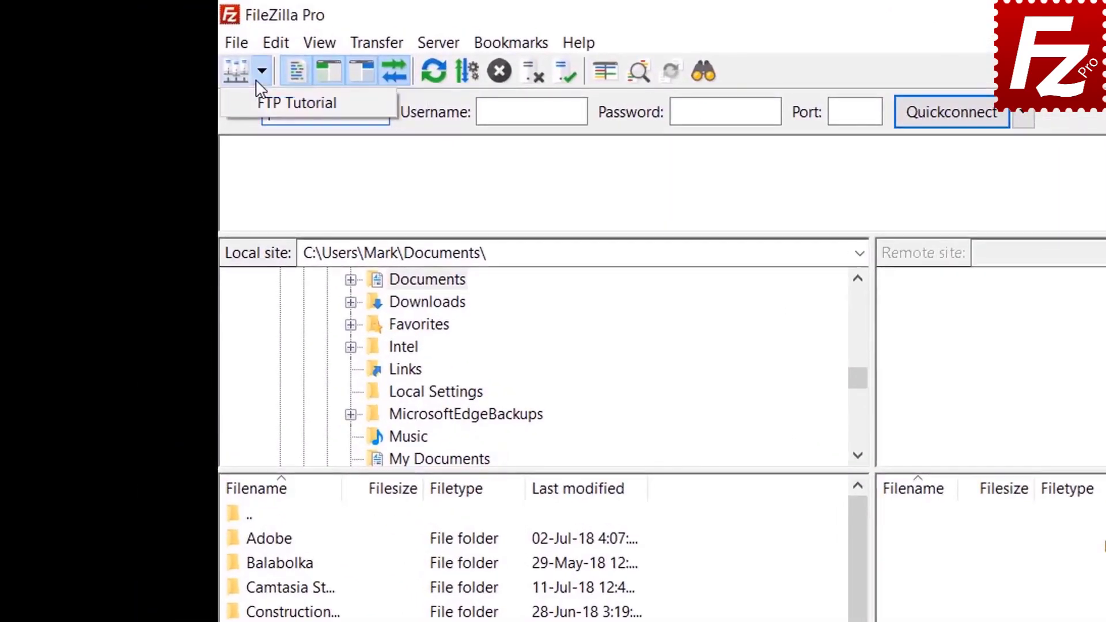
{"action": "left_click", "coordinate": [266, 103]}
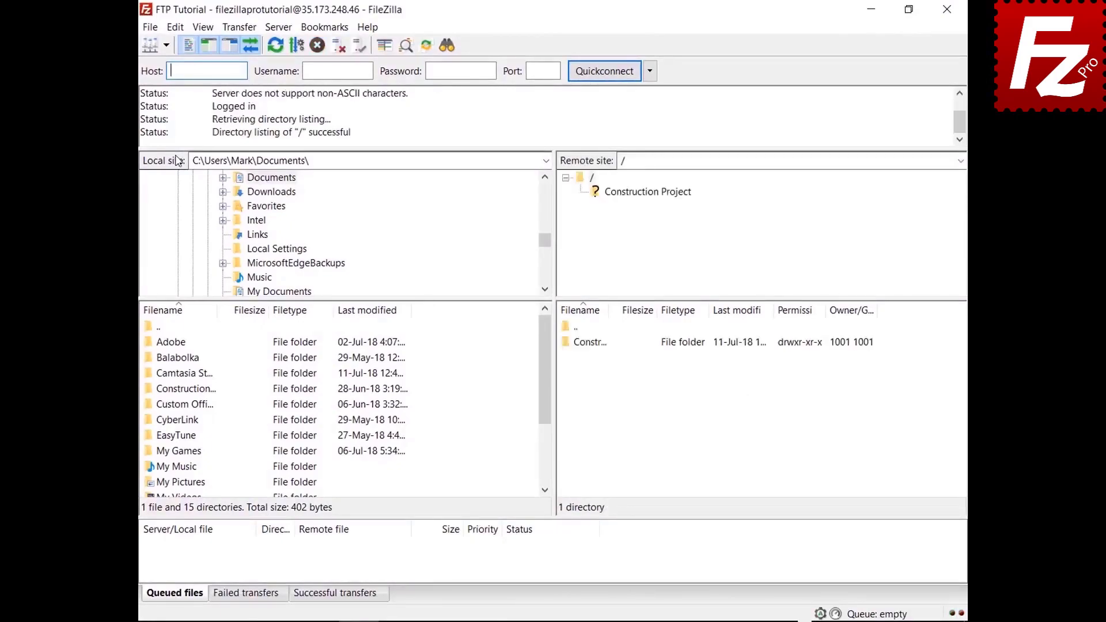
{"action": "double_click", "coordinate": [199, 390]}
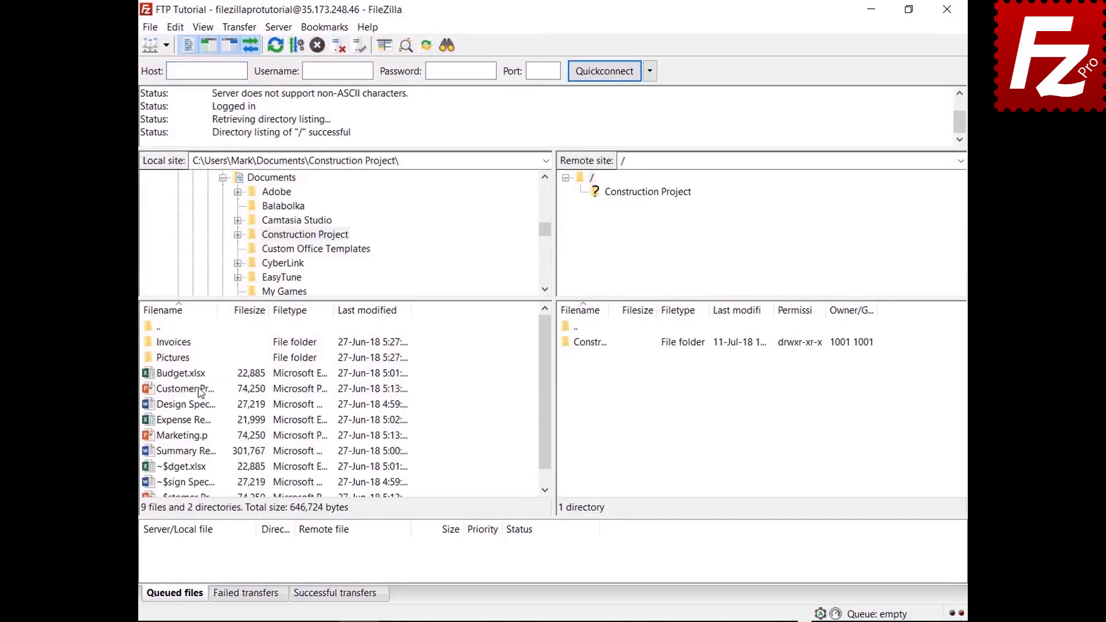
{"action": "double_click", "coordinate": [603, 345]}
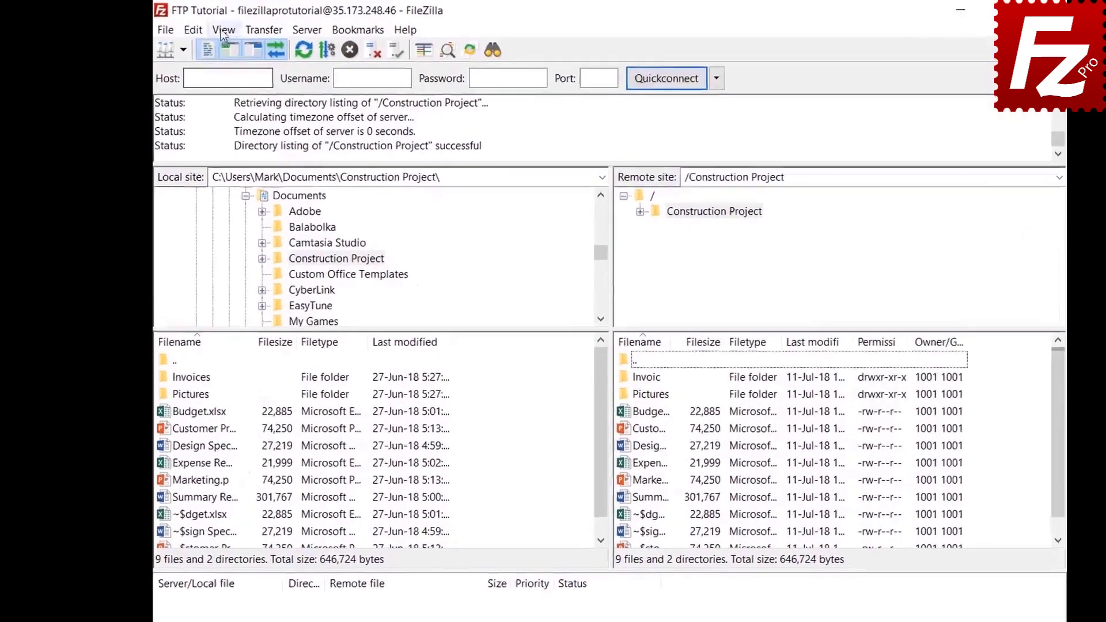
{"action": "left_click", "coordinate": [203, 27]}
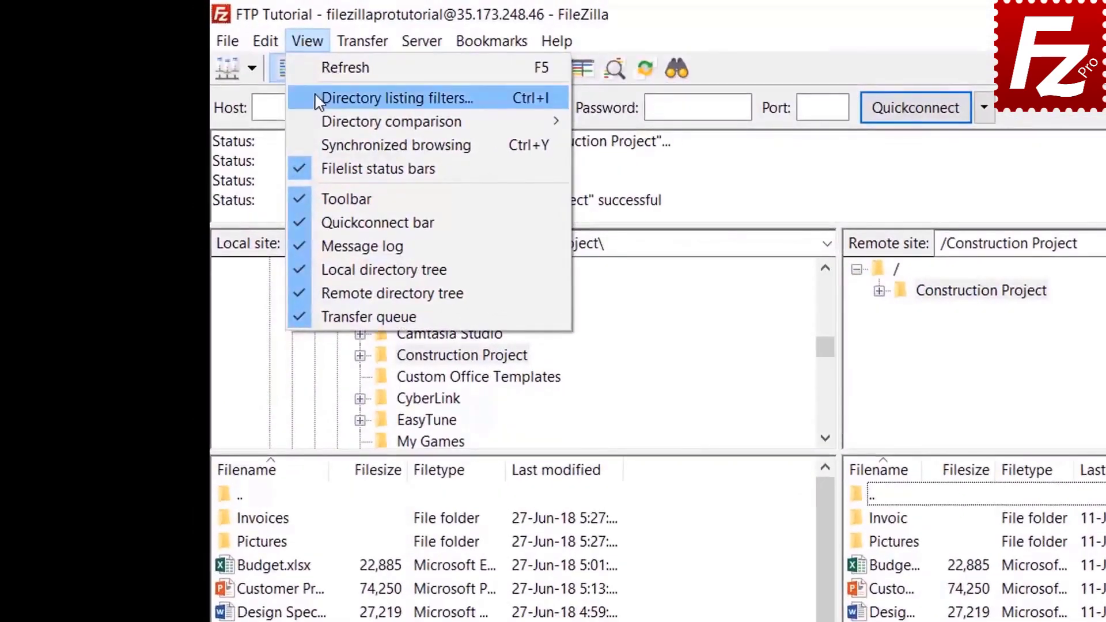
Step: In Directory listing filters, edit the rules and add a new filter 'Microsoft Office Temporaries'
{"action": "left_click", "coordinate": [320, 99]}
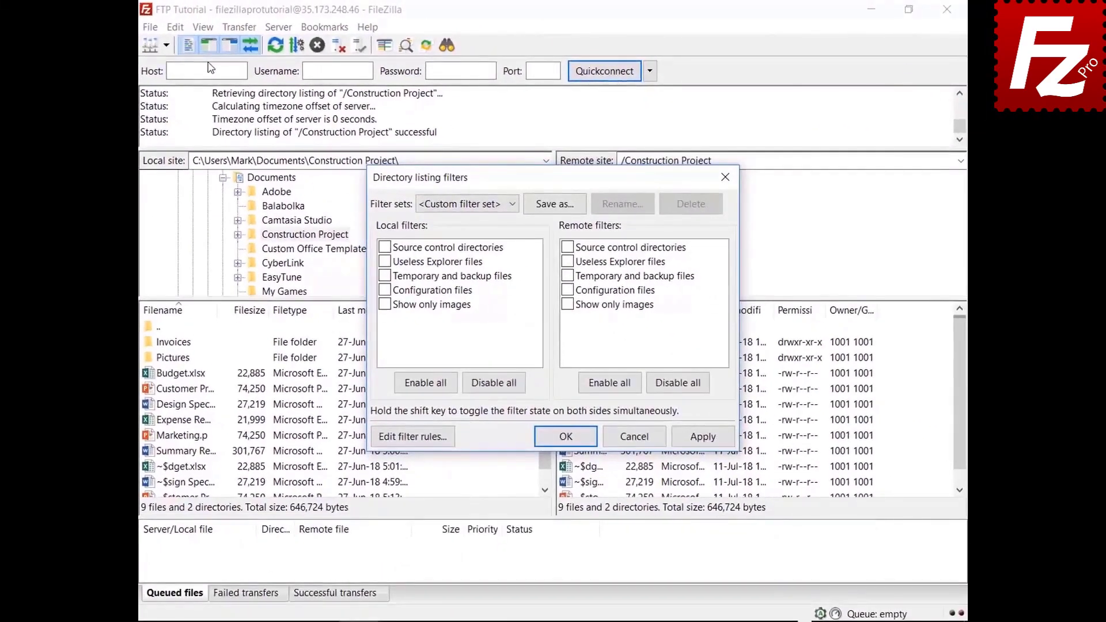
{"action": "left_click_drag", "start_coordinate": [547, 181], "coordinate": [546, 45]}
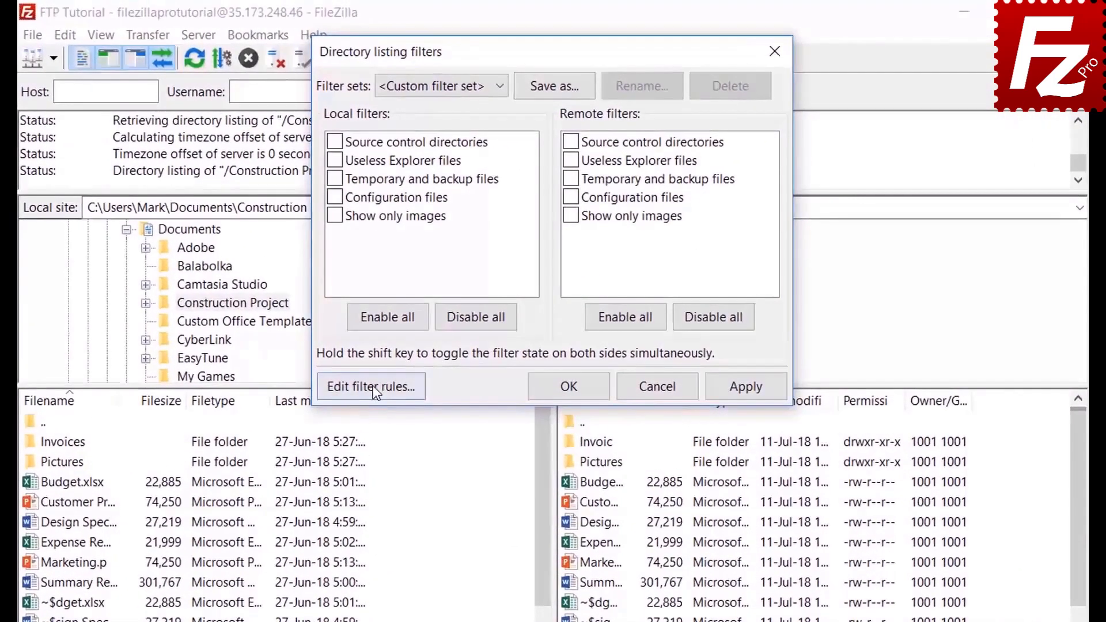
{"action": "left_click", "coordinate": [372, 385]}
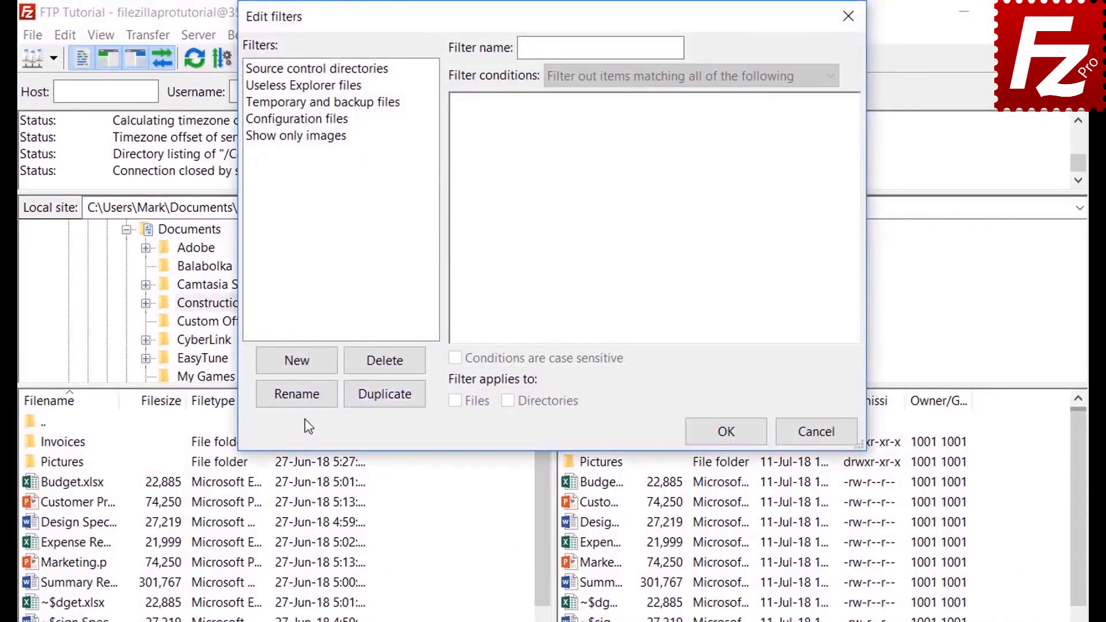
{"action": "left_click", "coordinate": [314, 364]}
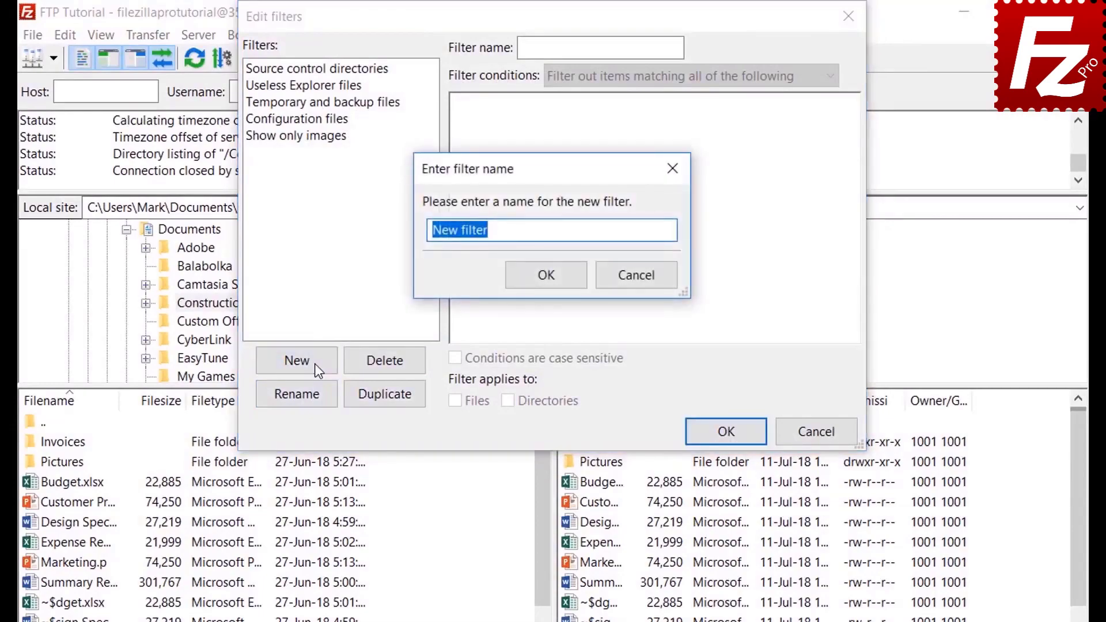
{"action": "type", "text": "M"}
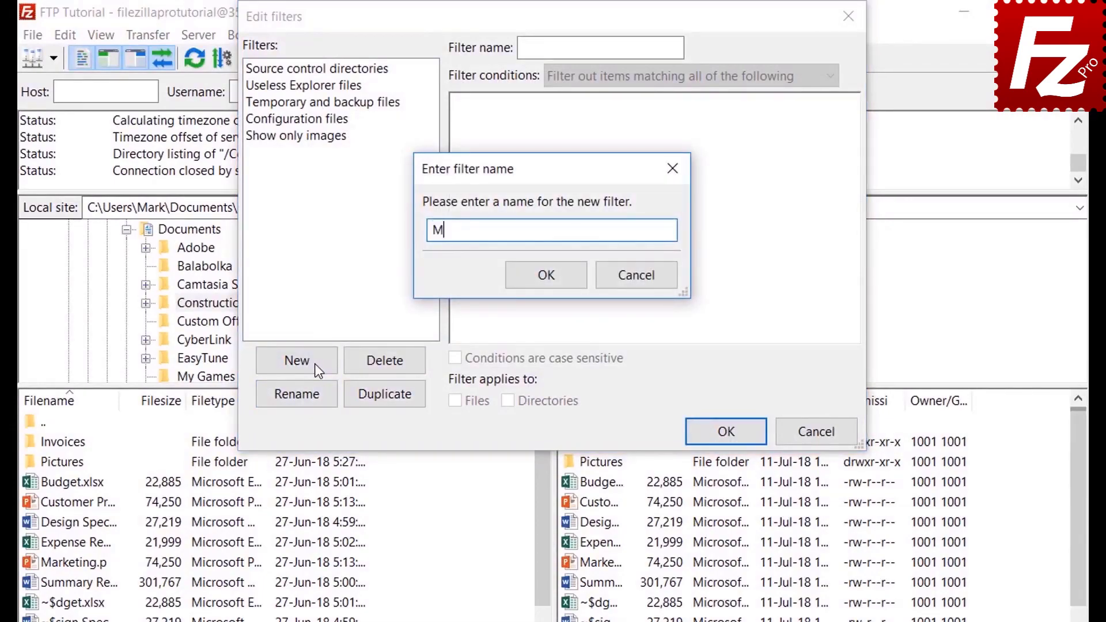
{"action": "type", "text": "icrosoft Office Tem"}
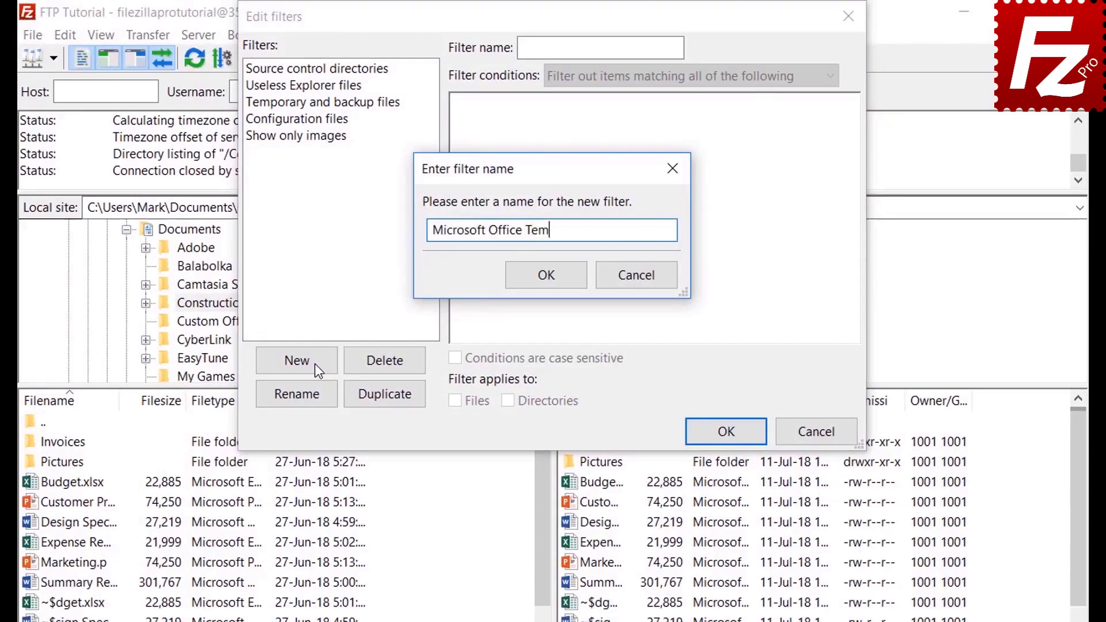
{"action": "type", "text": "poraries"}
{"action": "left_click", "coordinate": [552, 282]}
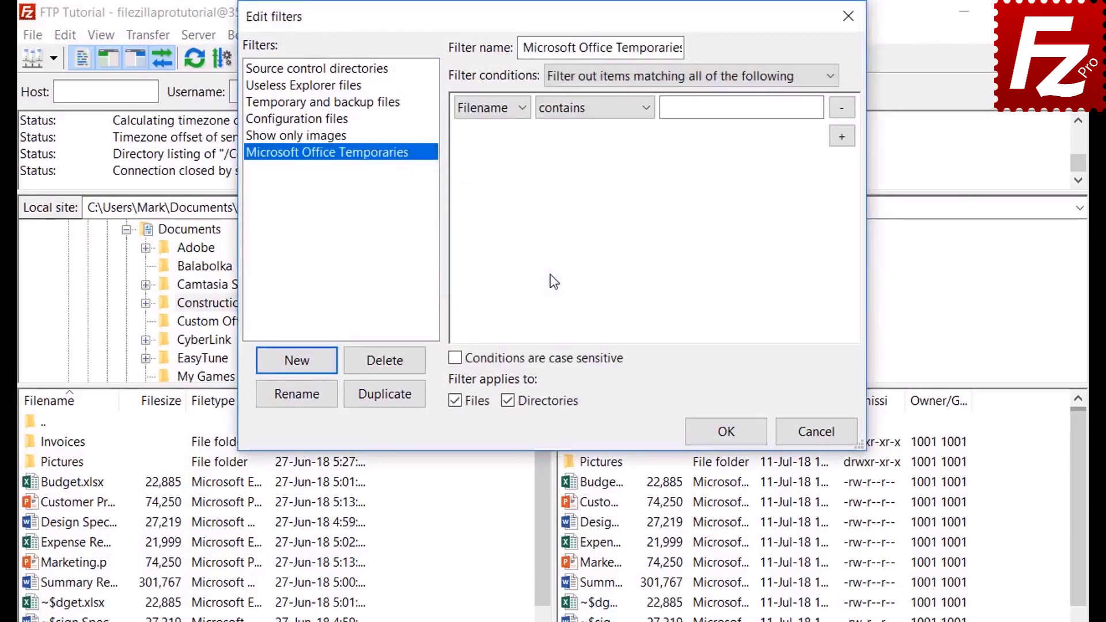
Step: Keep matching all conditions; try file size (greater than) and Archive attribute (is set) conditions
{"action": "left_click", "coordinate": [606, 76]}
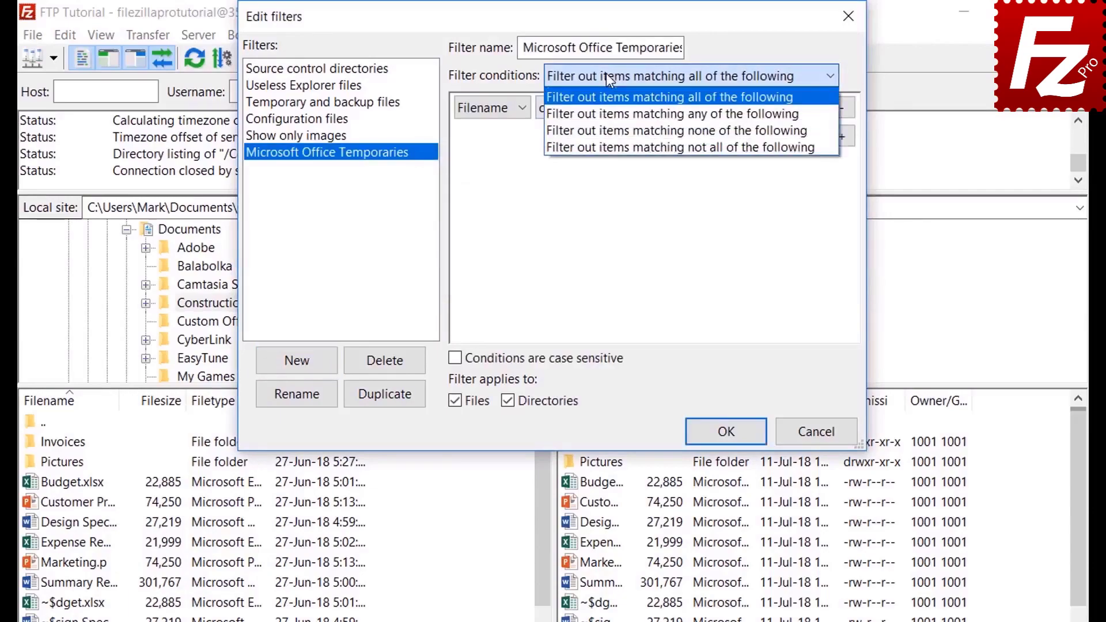
{"action": "left_click", "coordinate": [606, 75]}
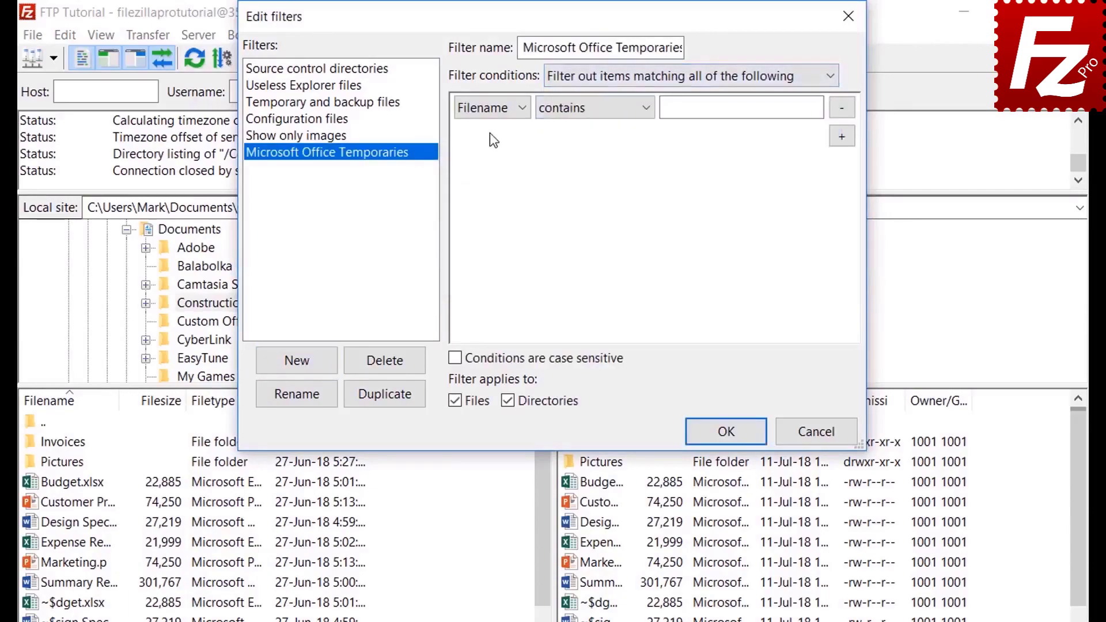
{"action": "left_click", "coordinate": [491, 107]}
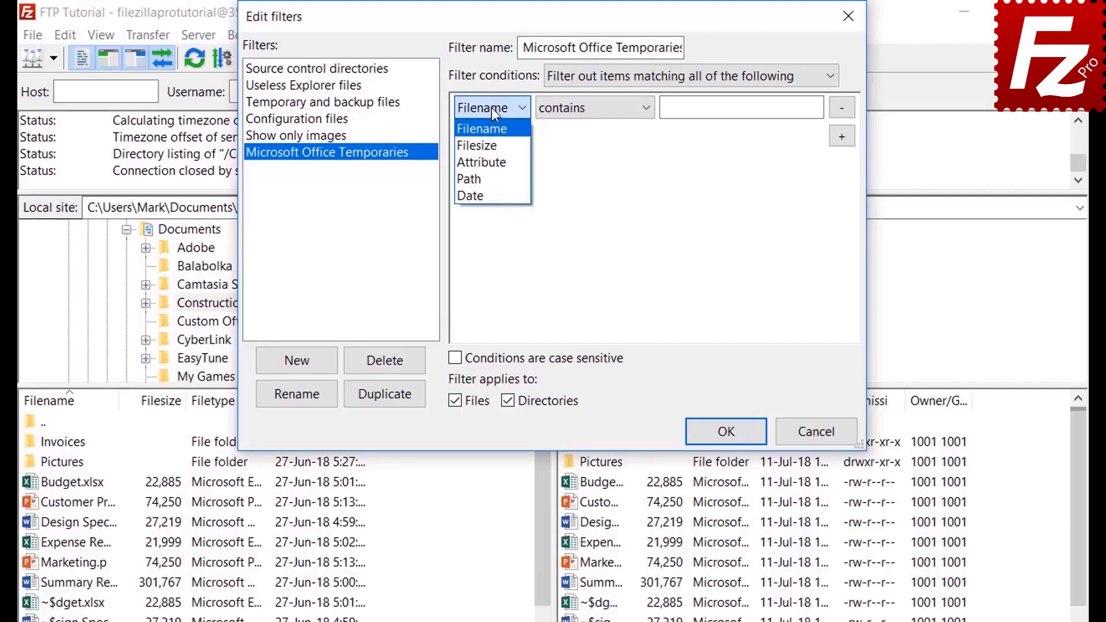
{"action": "left_click", "coordinate": [493, 145]}
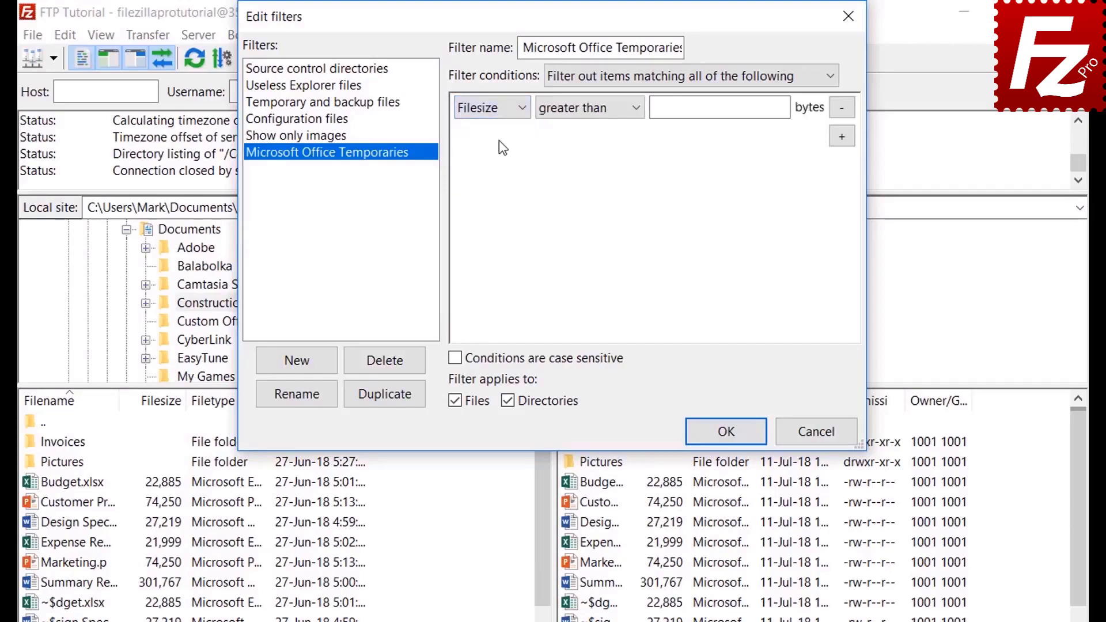
{"action": "left_click", "coordinate": [581, 112]}
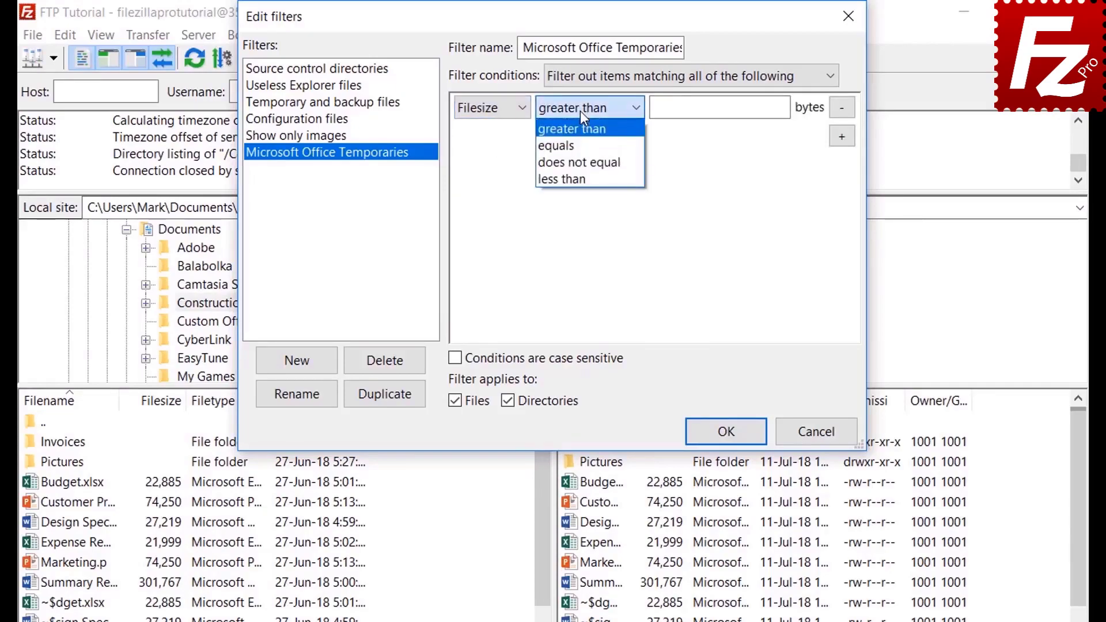
{"action": "left_click", "coordinate": [579, 110]}
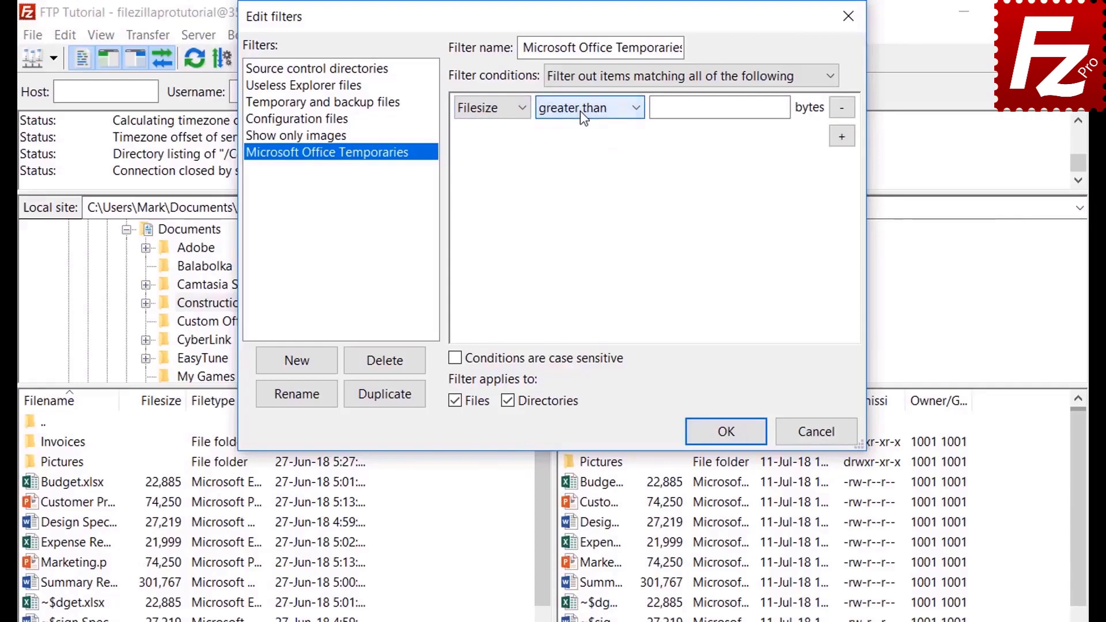
{"action": "left_click", "coordinate": [493, 109]}
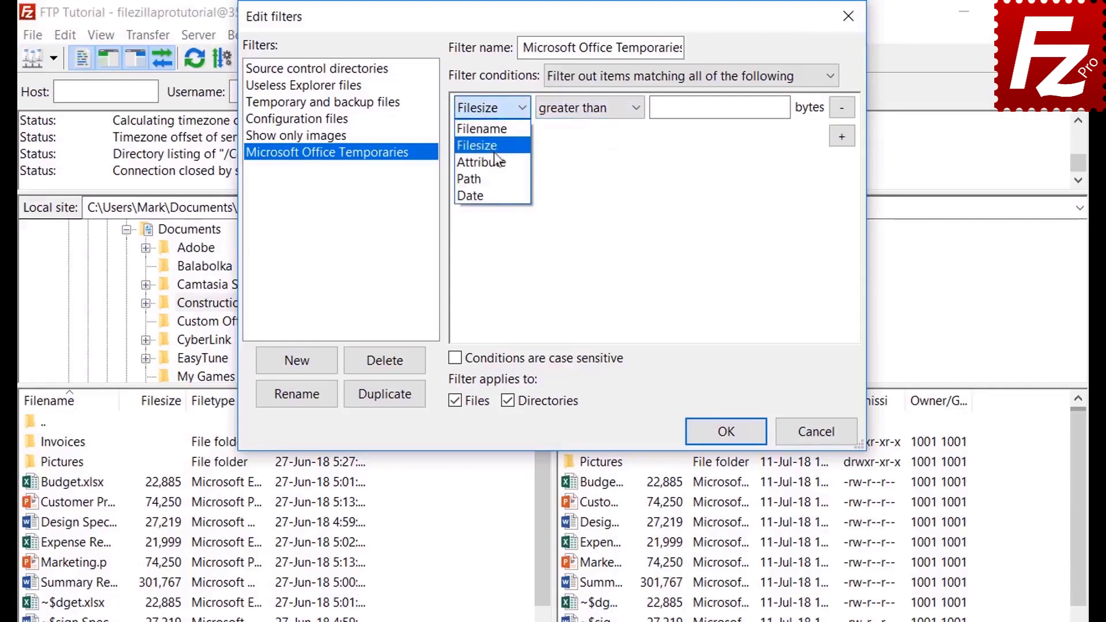
{"action": "left_click", "coordinate": [497, 166]}
{"action": "left_click", "coordinate": [569, 112]}
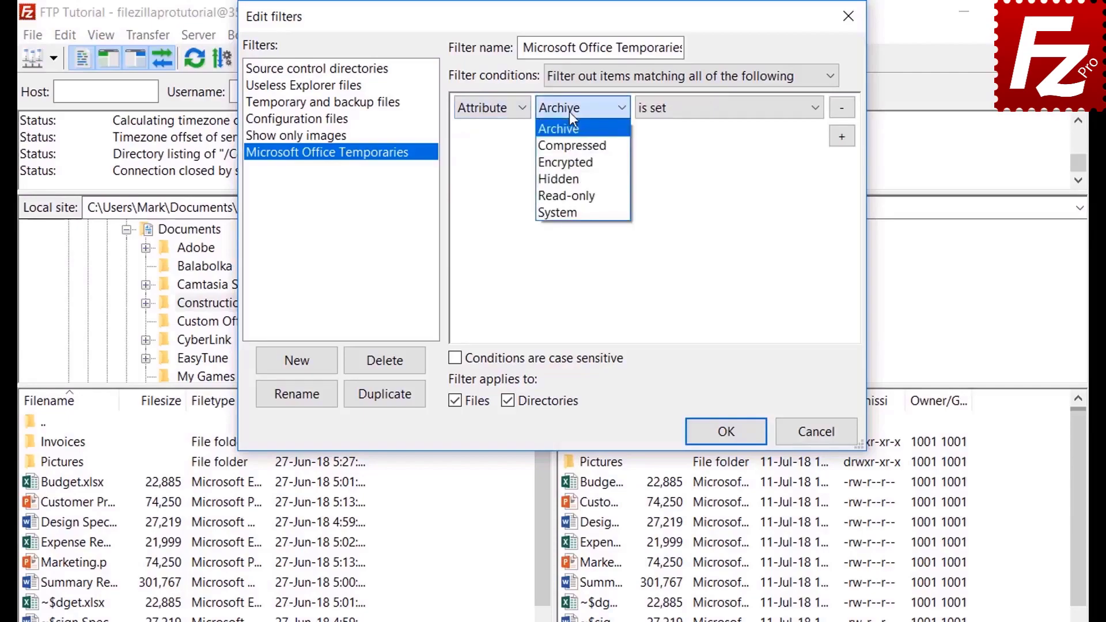
{"action": "left_click", "coordinate": [569, 112]}
{"action": "left_click", "coordinate": [690, 110]}
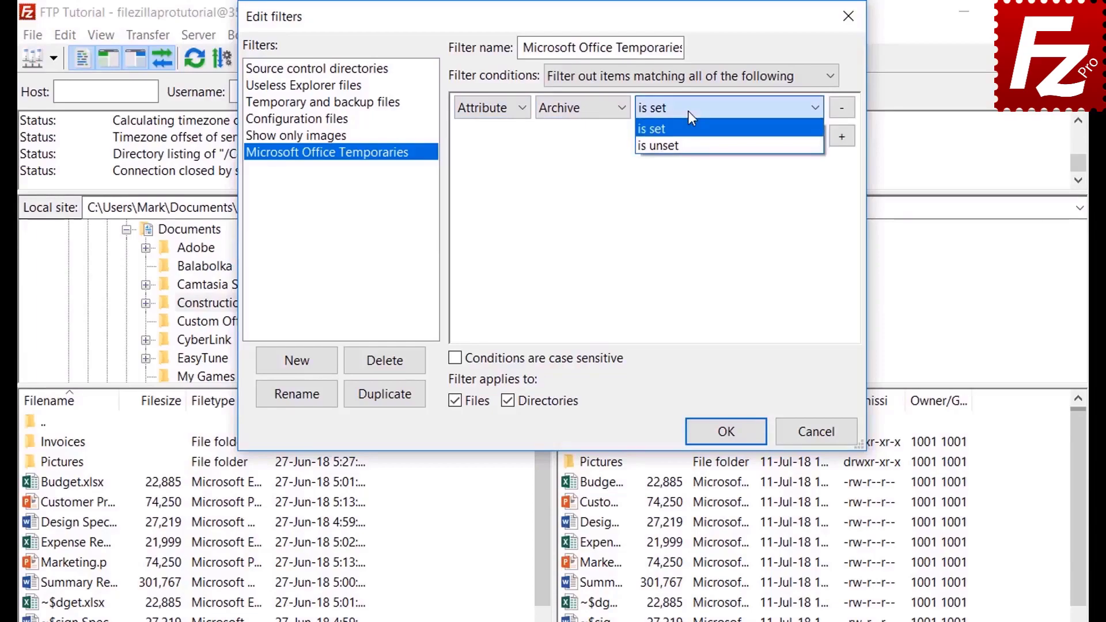
{"action": "left_click", "coordinate": [687, 110]}
Step: Try the path (contains) and date (before) condition types
{"action": "left_click", "coordinate": [487, 113]}
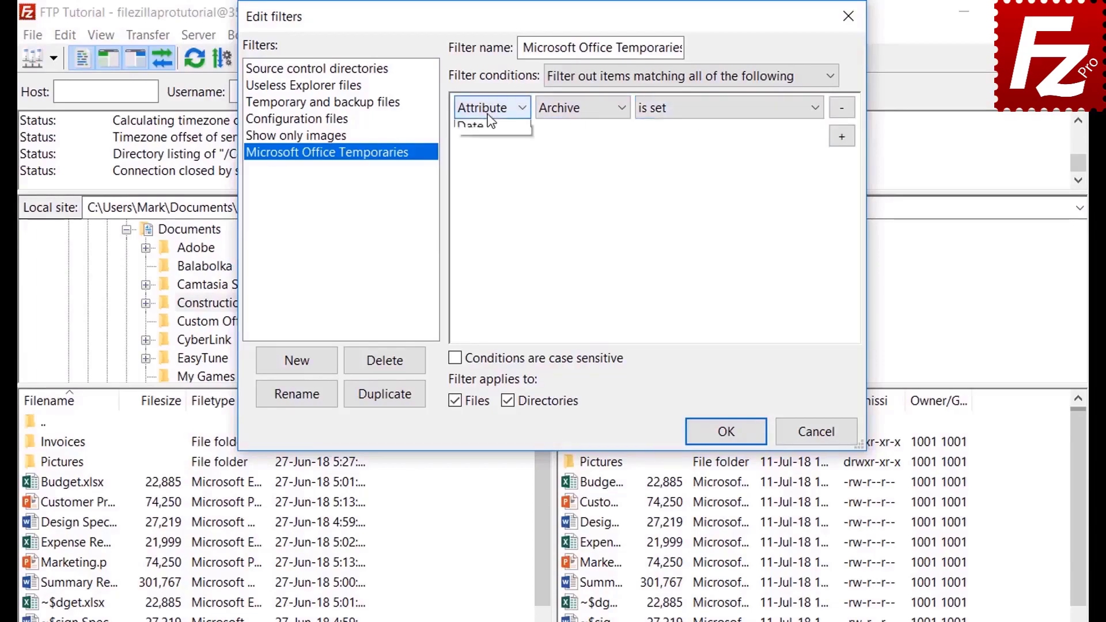
{"action": "left_click", "coordinate": [488, 179]}
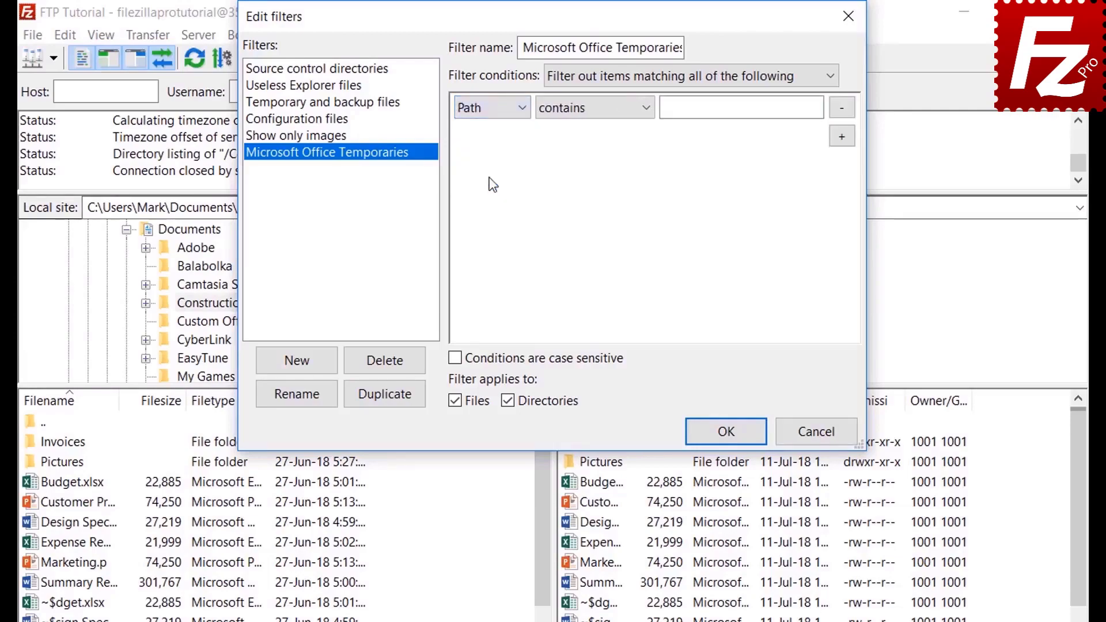
{"action": "left_click", "coordinate": [586, 113]}
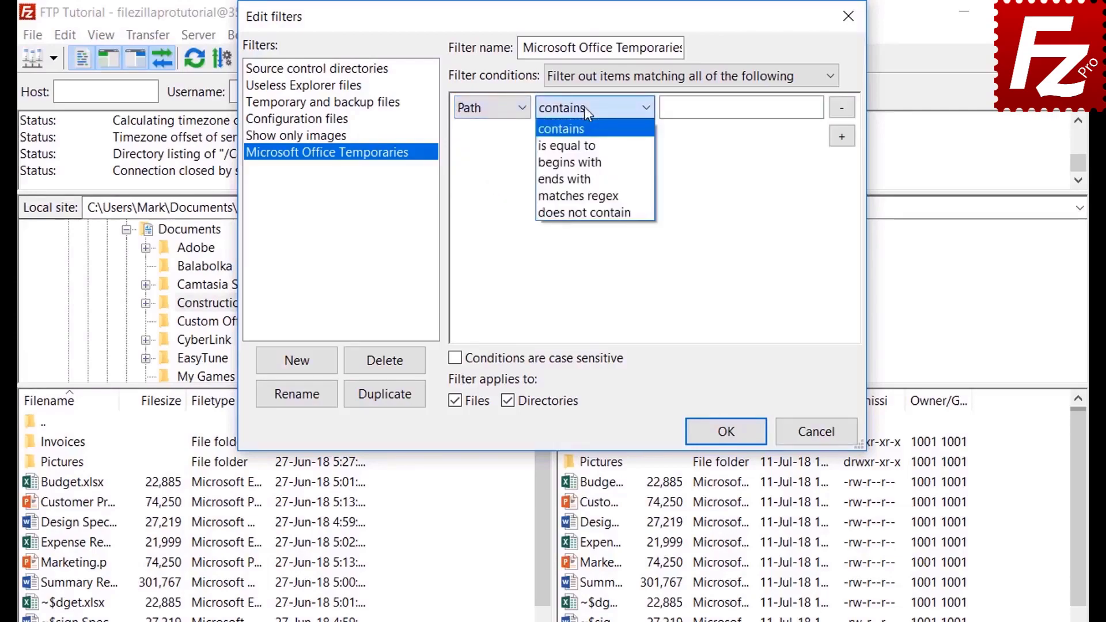
{"action": "left_click", "coordinate": [584, 106]}
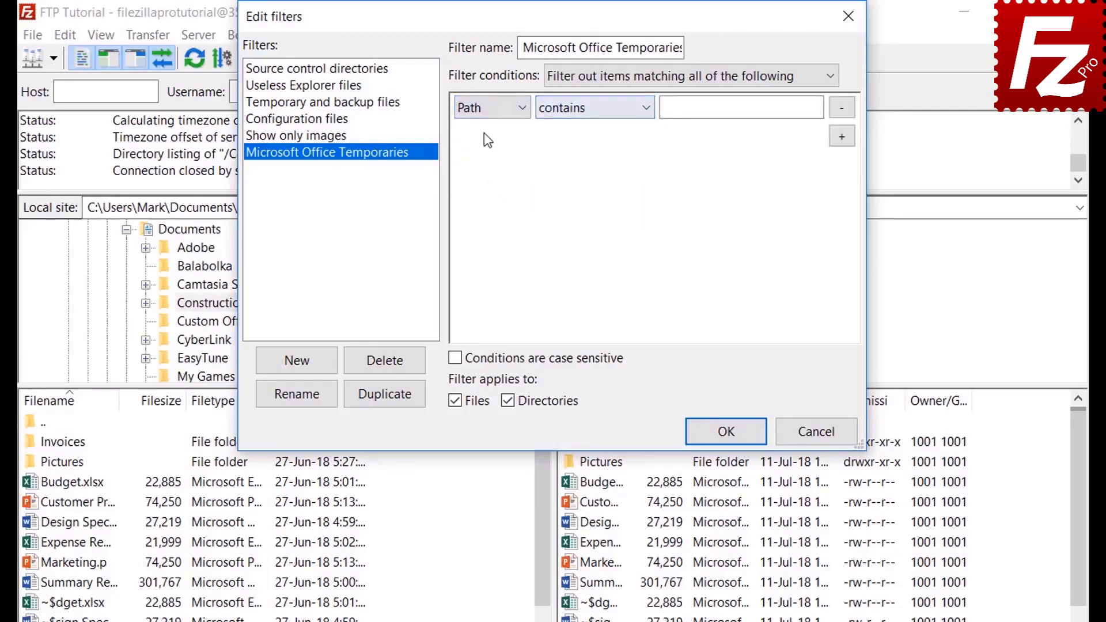
{"action": "left_click", "coordinate": [486, 108]}
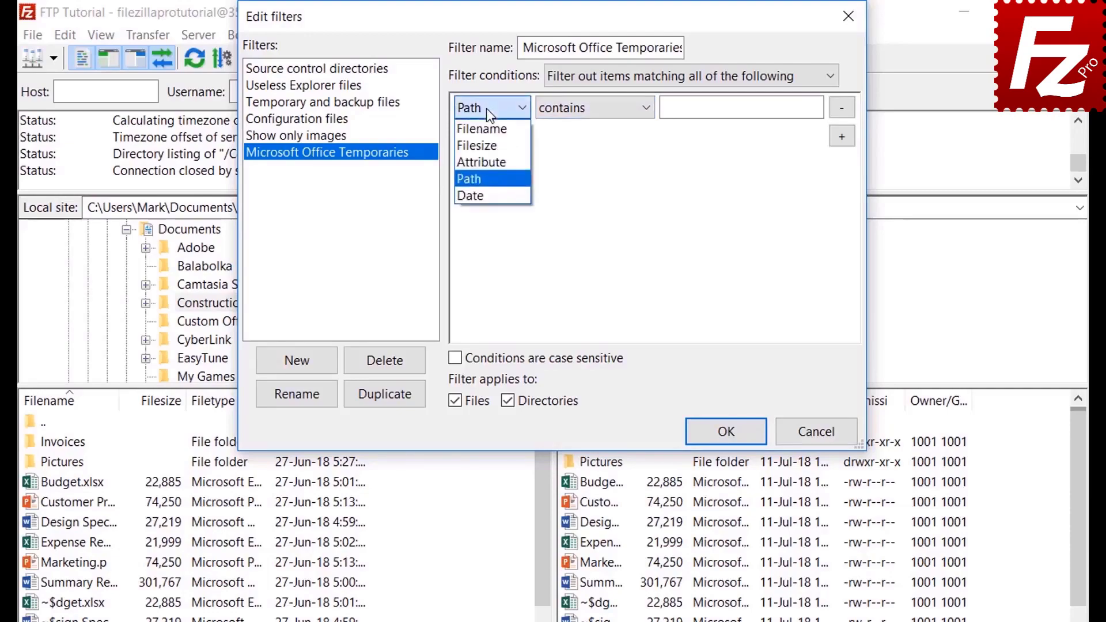
{"action": "left_click", "coordinate": [485, 190]}
{"action": "left_click", "coordinate": [586, 110]}
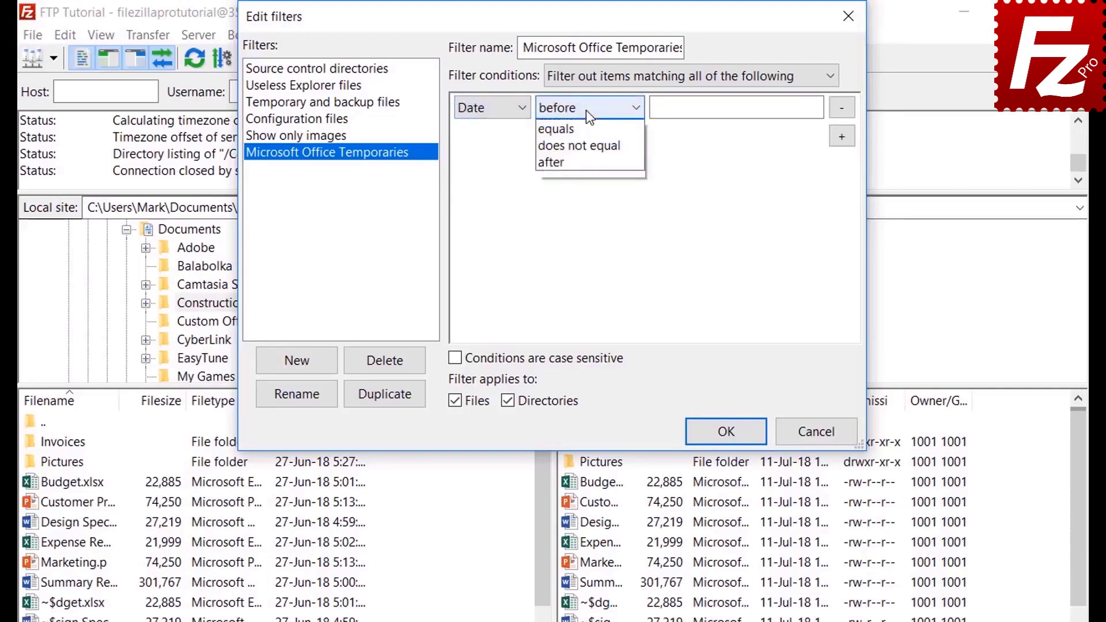
{"action": "left_click", "coordinate": [586, 109]}
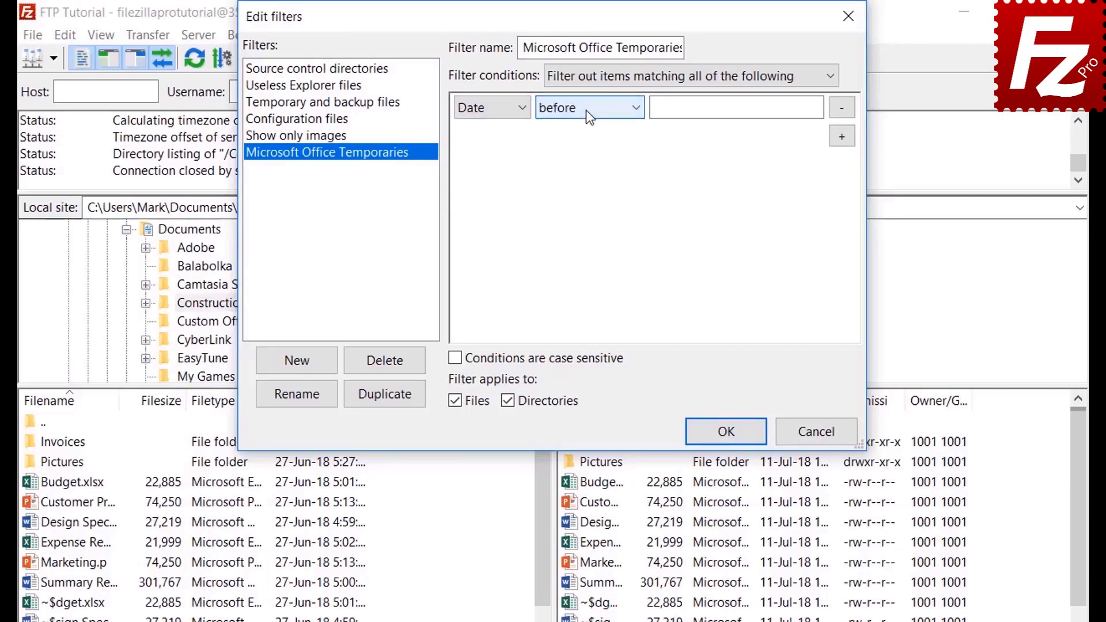
Step: Set the condition to filename begins with ~$, files only, and save the filter
{"action": "left_click", "coordinate": [482, 112]}
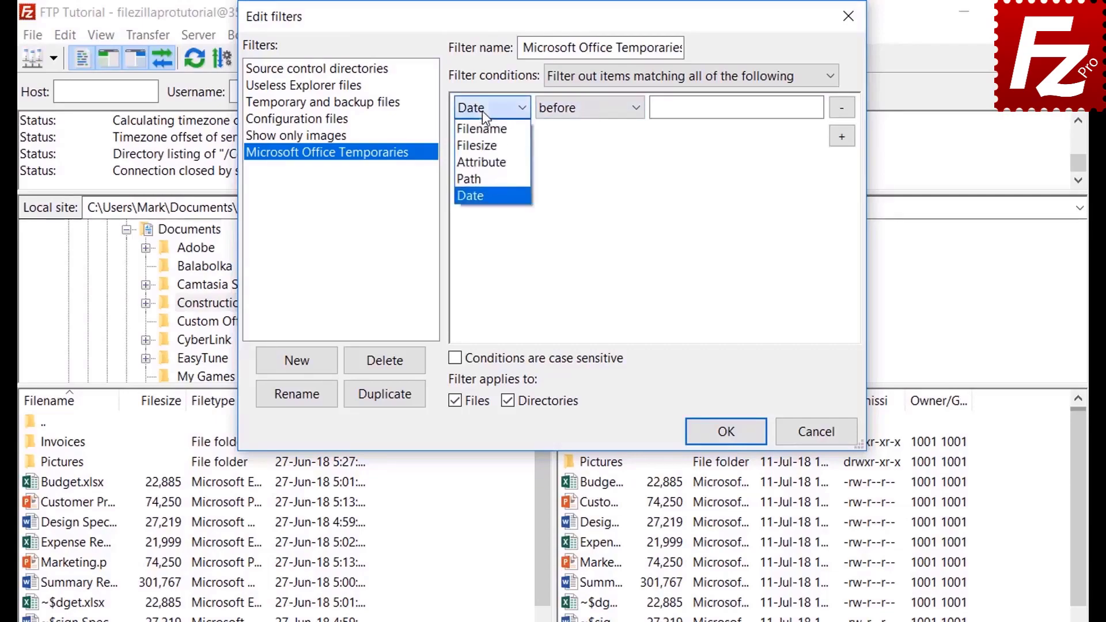
{"action": "left_click", "coordinate": [482, 129]}
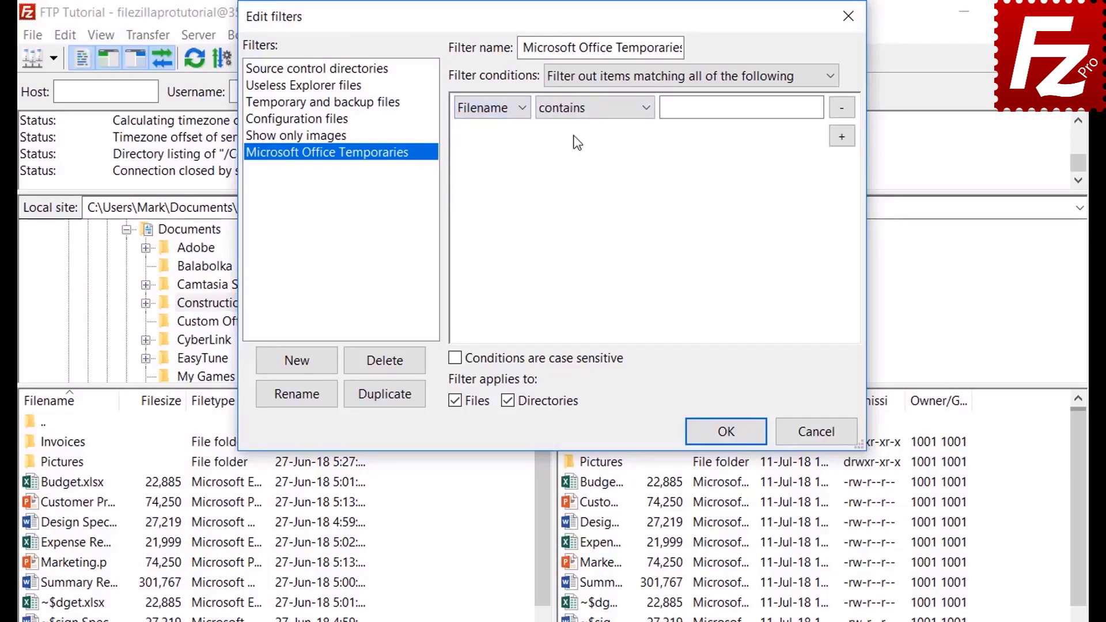
{"action": "left_click", "coordinate": [579, 119]}
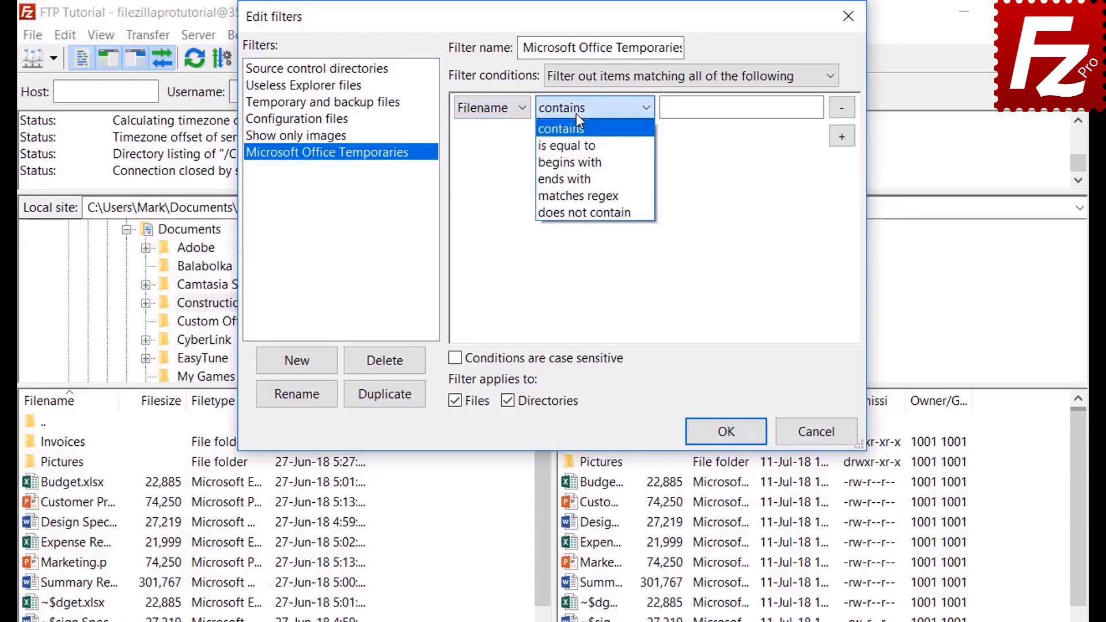
{"action": "left_click", "coordinate": [578, 161]}
{"action": "left_click", "coordinate": [687, 113]}
{"action": "type", "text": "~$"}
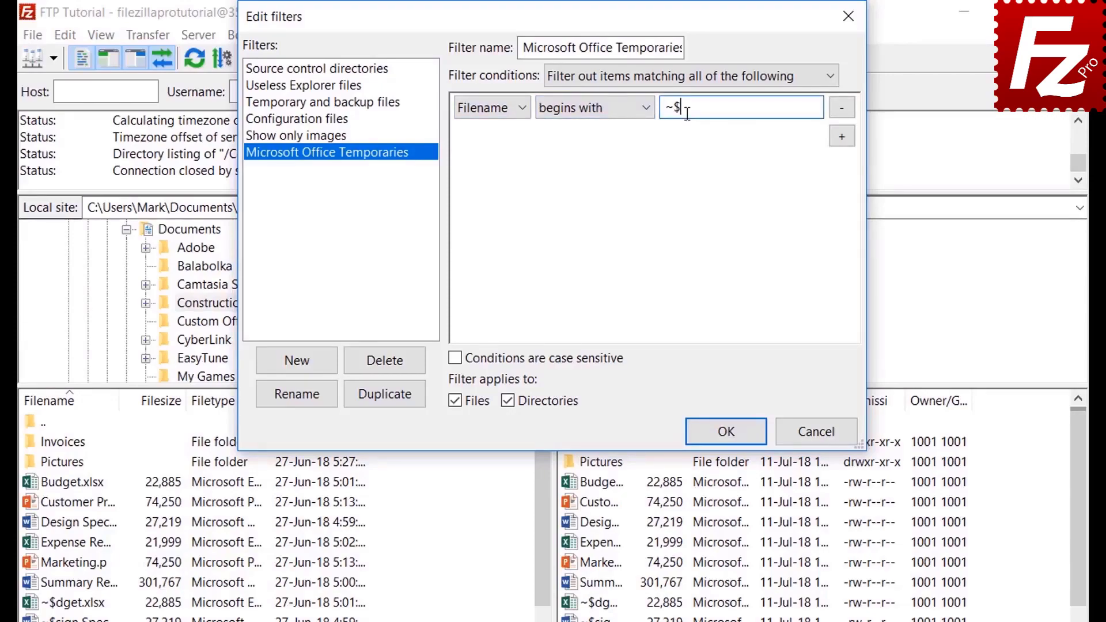
{"action": "left_click", "coordinate": [508, 401]}
{"action": "left_click", "coordinate": [727, 441]}
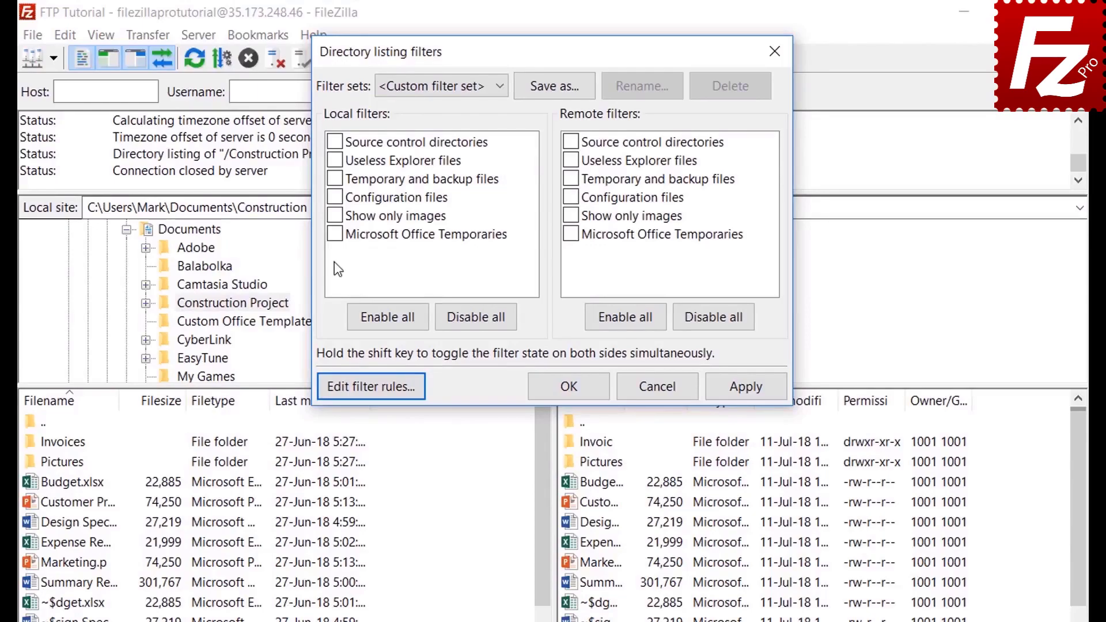
Step: Apply the Microsoft Office Temporaries filter to the remote listing only, not the local one
{"action": "left_click", "coordinate": [334, 234]}
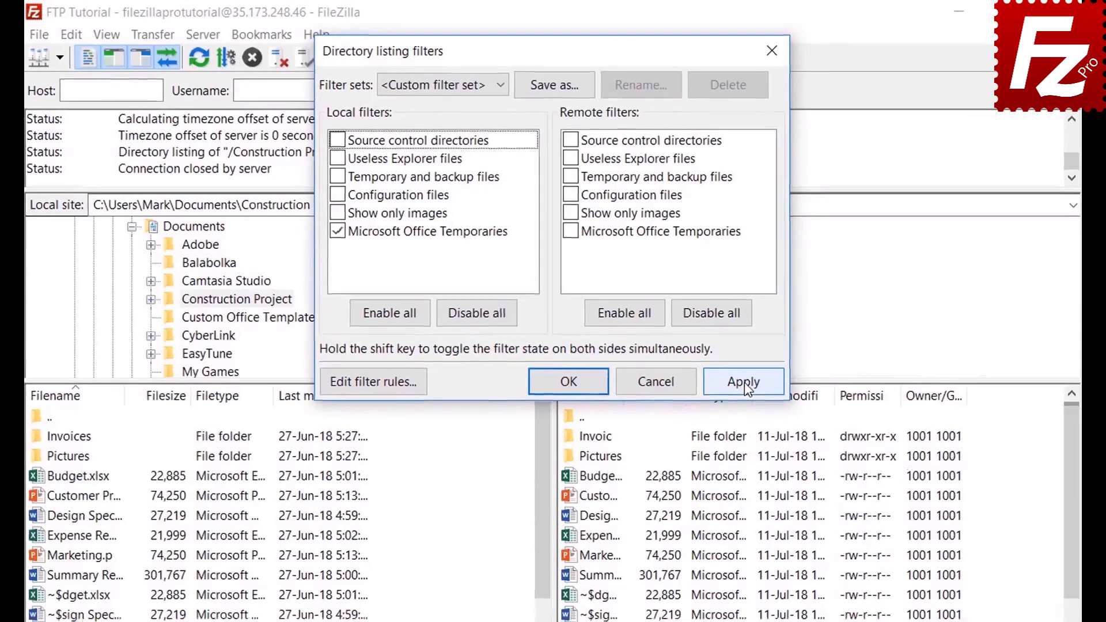
{"action": "left_click", "coordinate": [745, 385]}
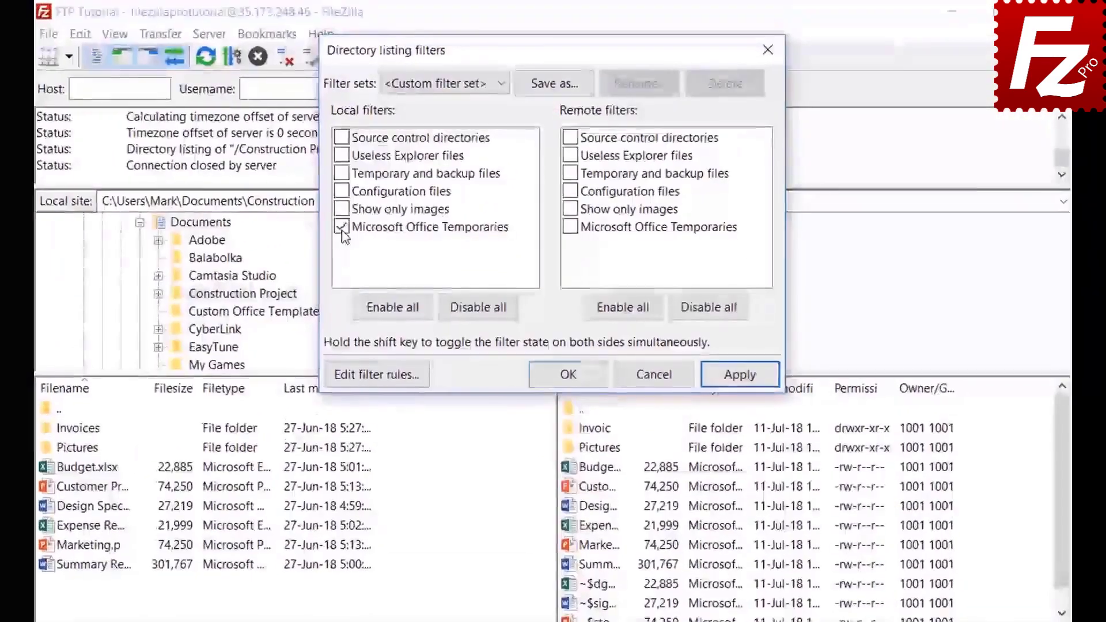
{"action": "left_click", "coordinate": [740, 377]}
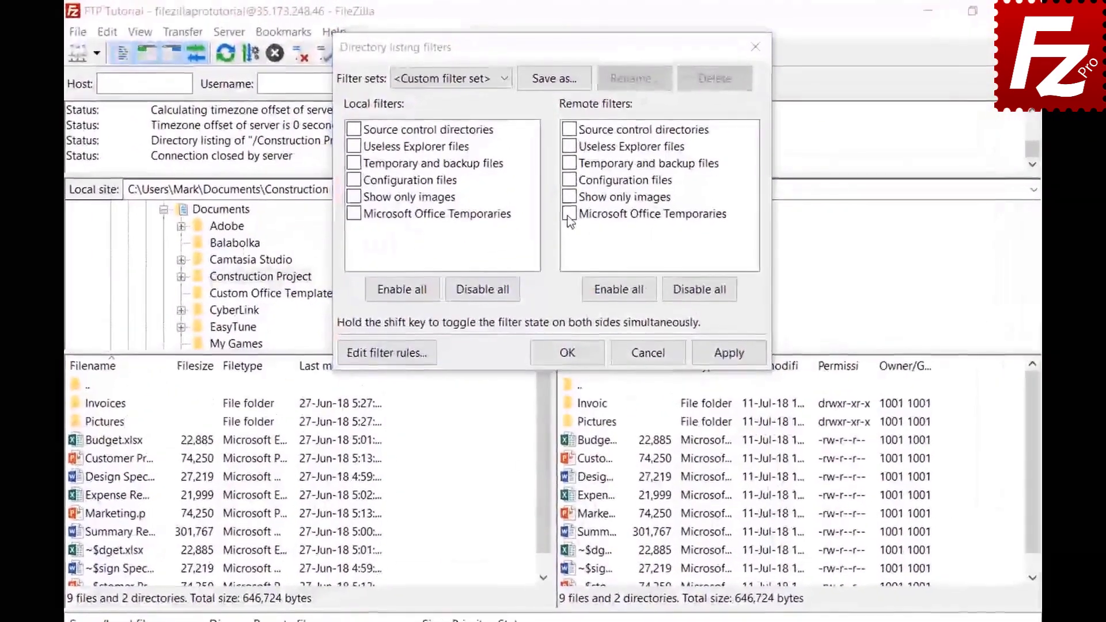
{"action": "left_click", "coordinate": [567, 182]}
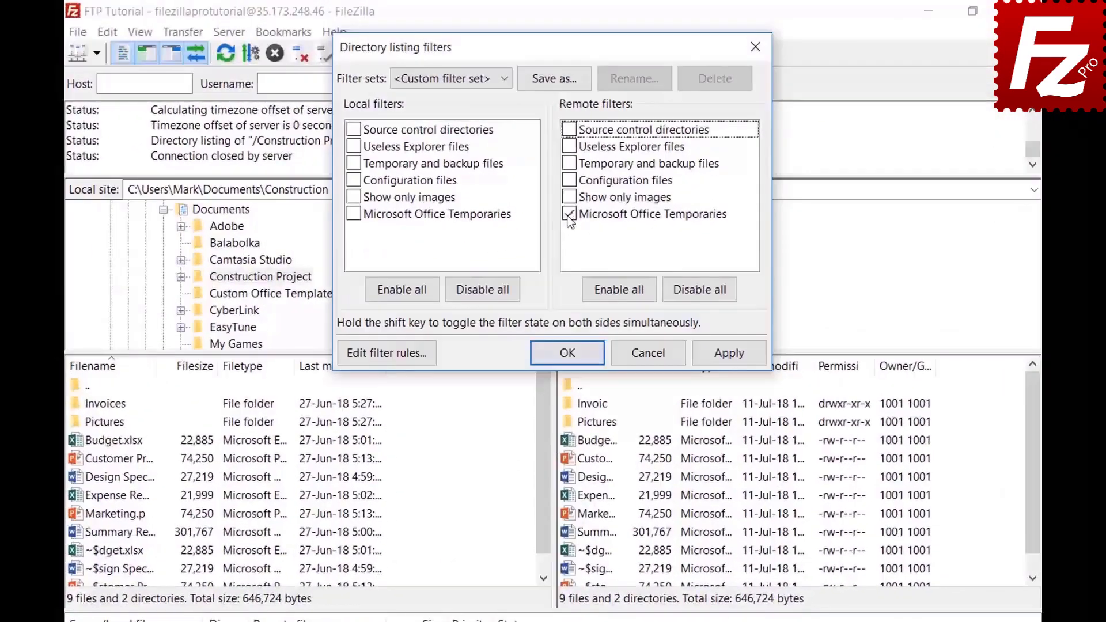
{"action": "left_click", "coordinate": [728, 356]}
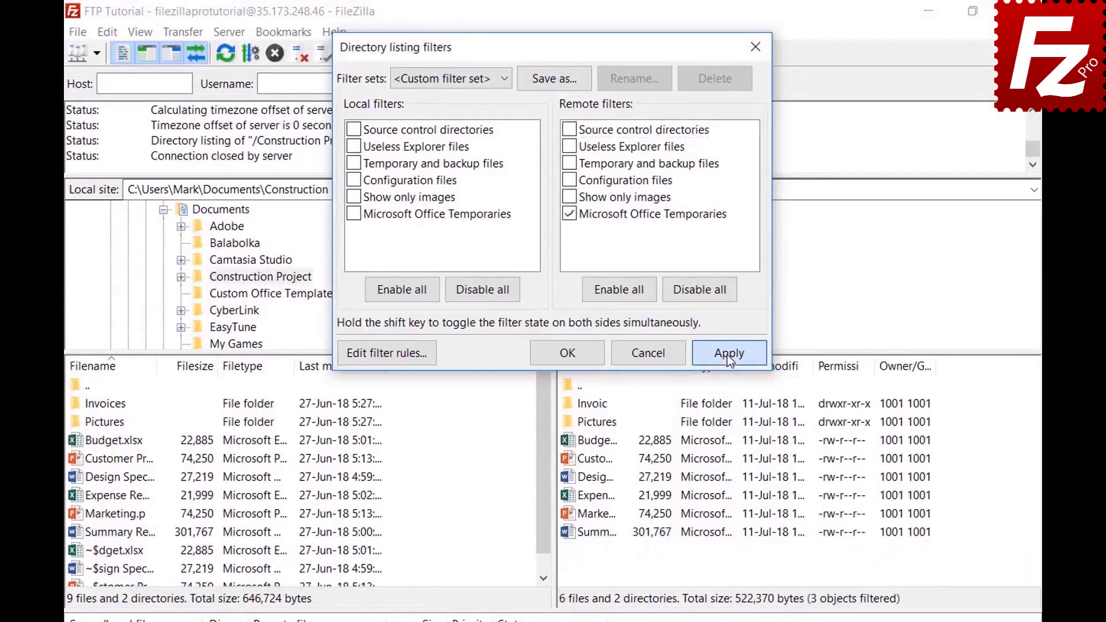
Step: Save the current filters as a set named Project and close the filters dialog
{"action": "left_click", "coordinate": [555, 80]}
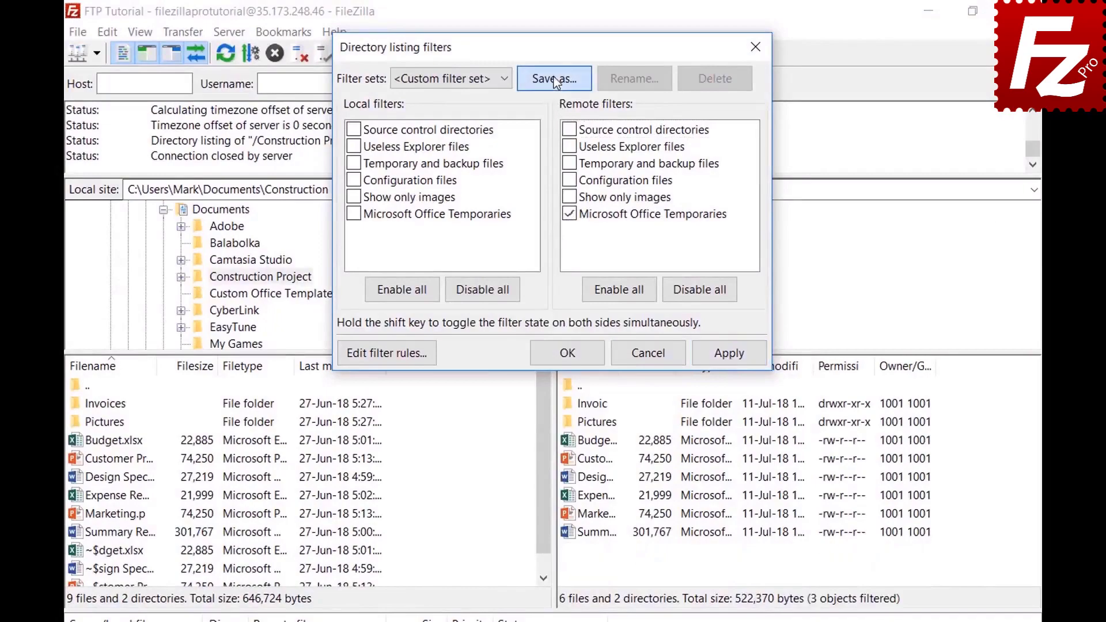
{"action": "type", "text": "Project"}
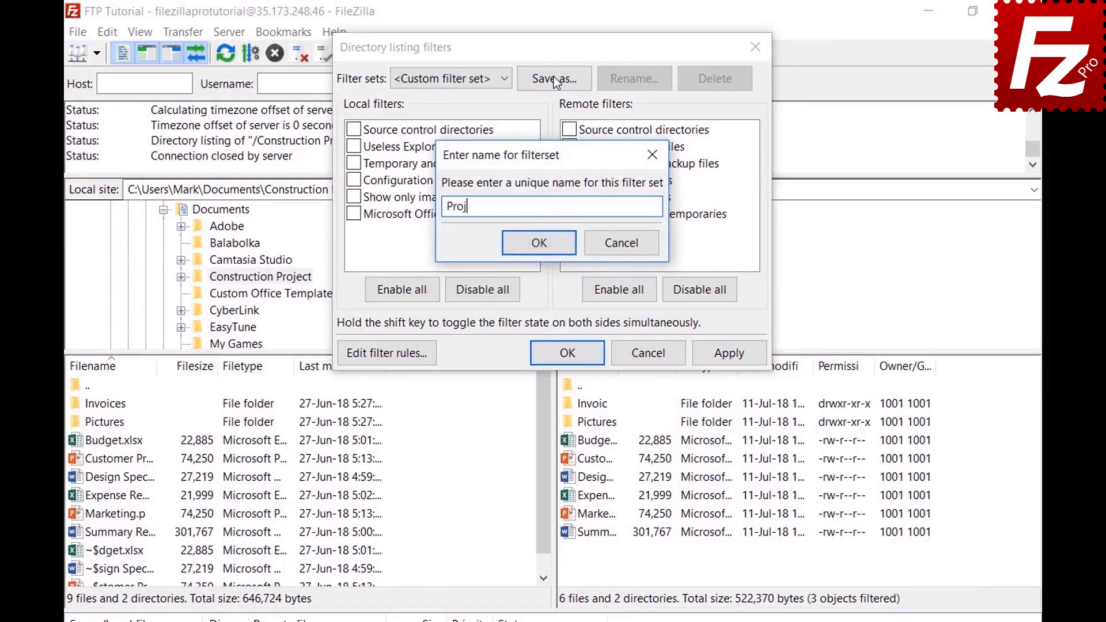
{"action": "left_click", "coordinate": [538, 242]}
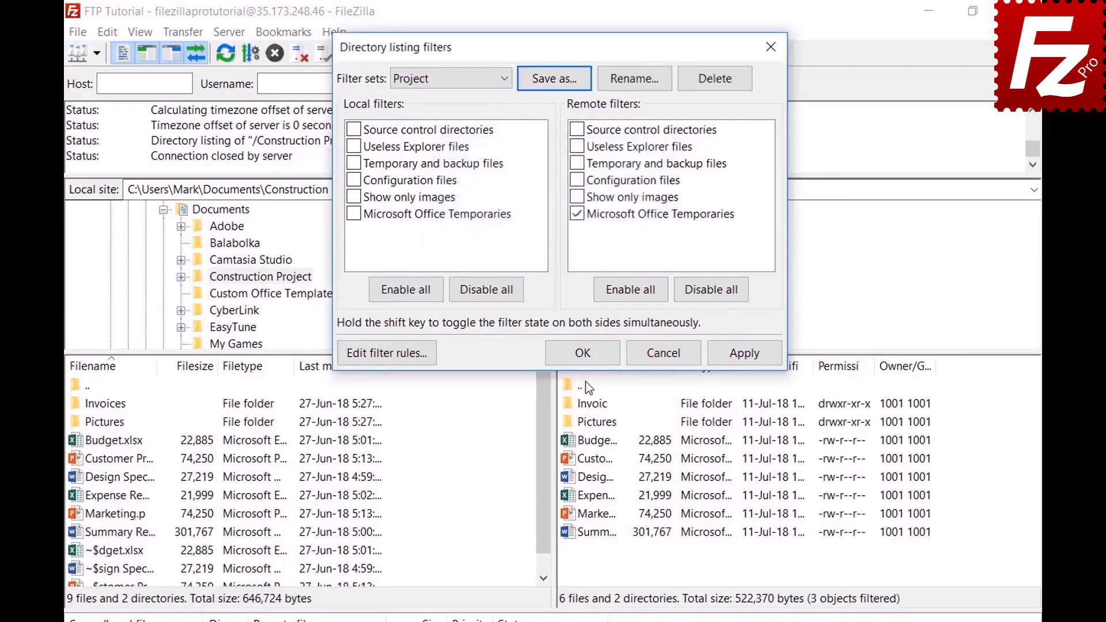
{"action": "left_click", "coordinate": [582, 353]}
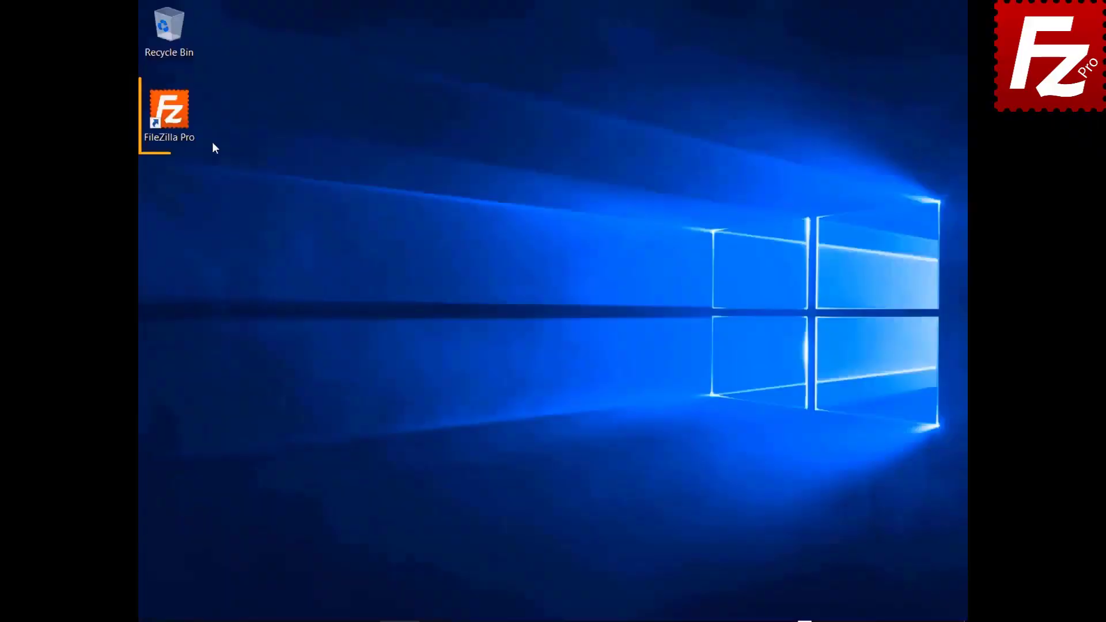
Step: Launch FileZilla Pro, connect to the FTP connection site, and open a new empty tab
{"action": "double_click", "coordinate": [169, 121]}
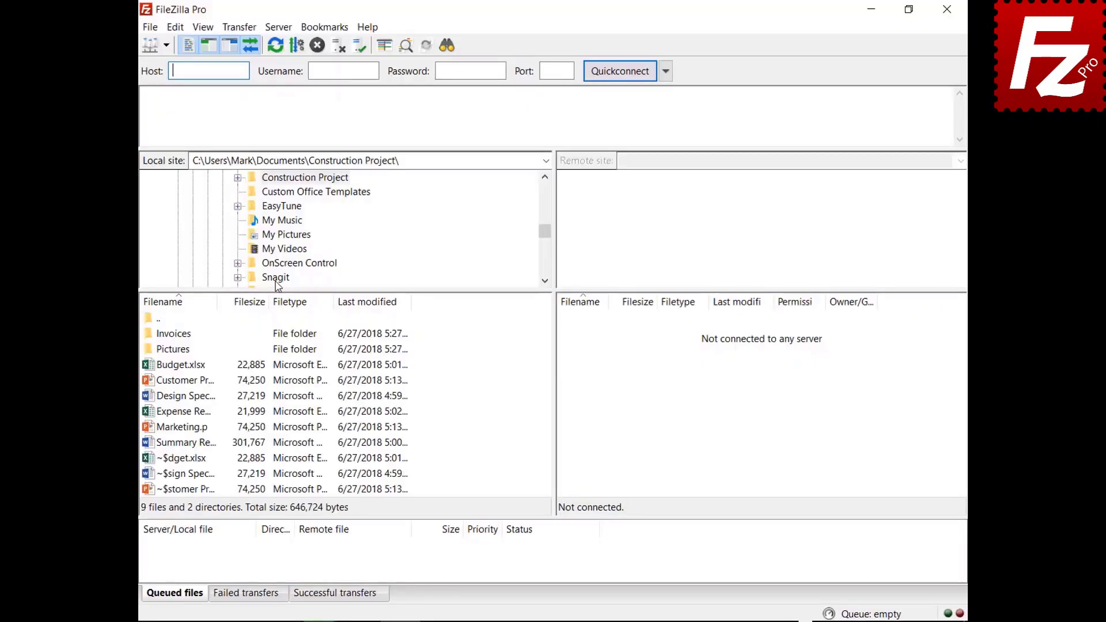
{"action": "left_click", "coordinate": [166, 45]}
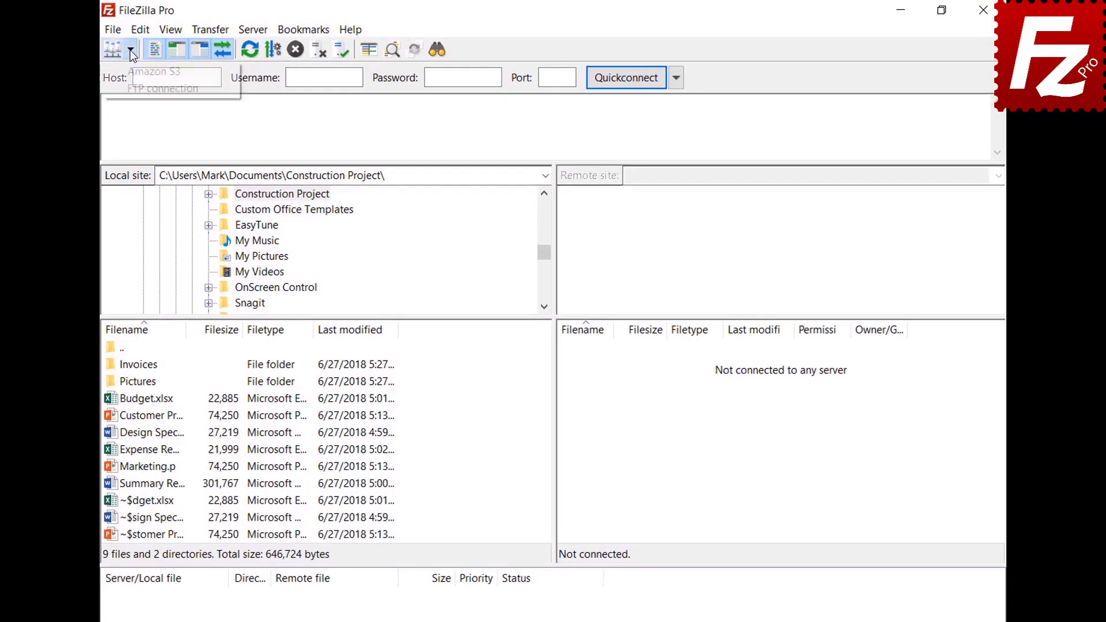
{"action": "left_click", "coordinate": [140, 87]}
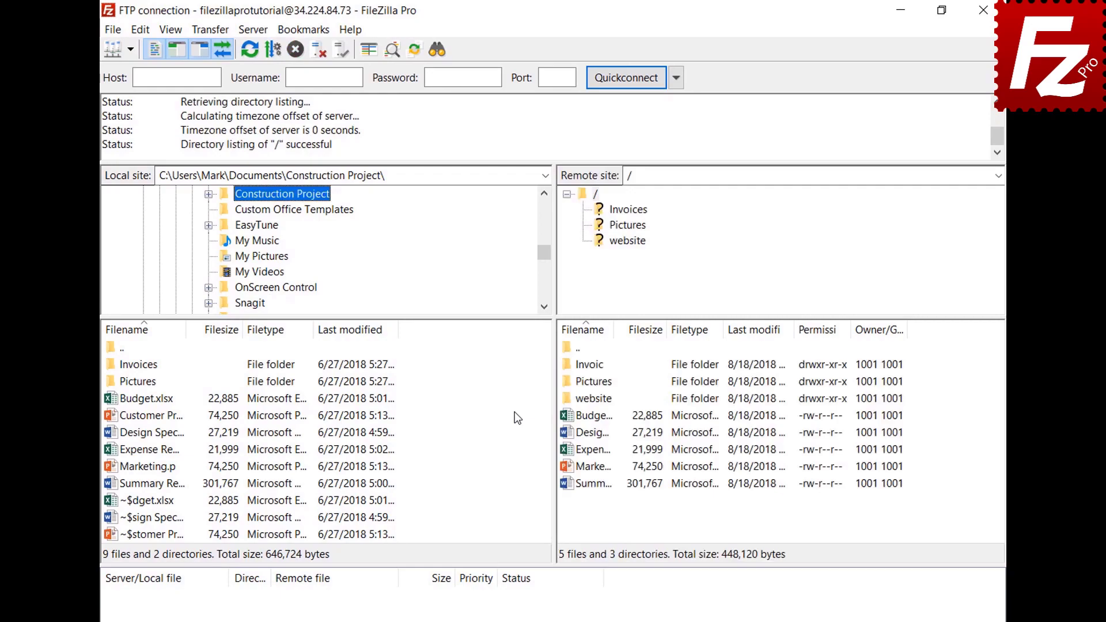
{"action": "left_click", "coordinate": [114, 34]}
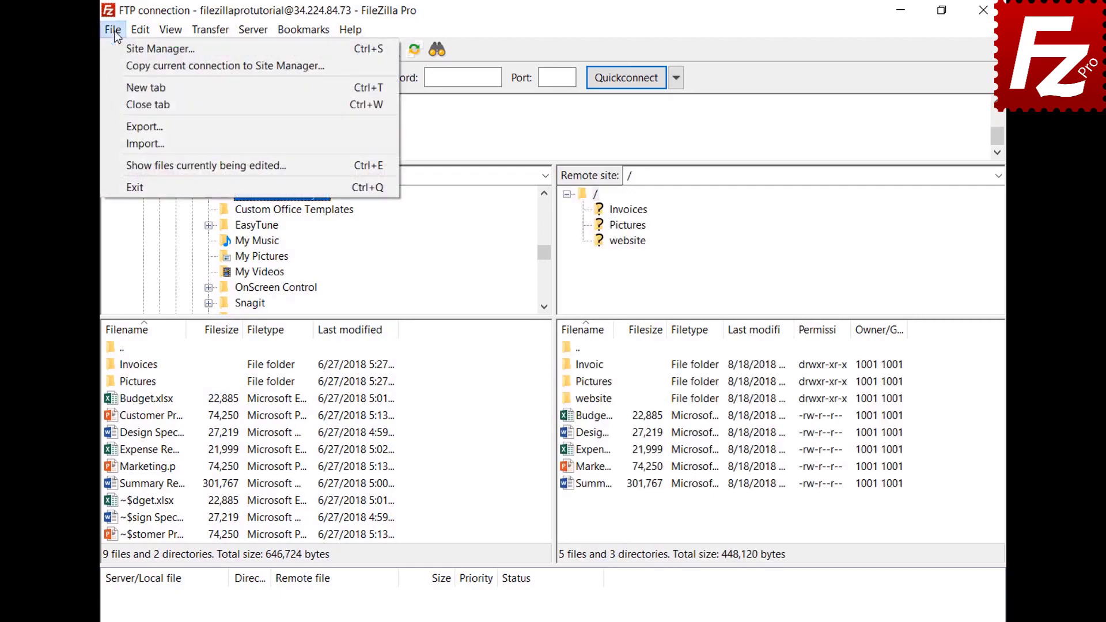
{"action": "left_click", "coordinate": [122, 84]}
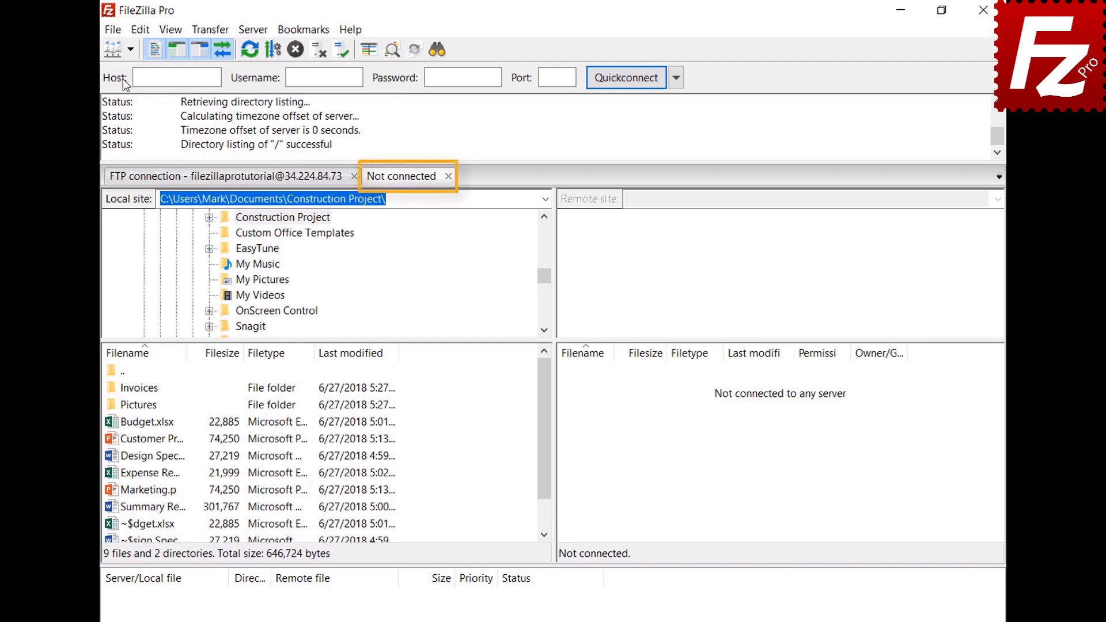
Step: Connect to Amazon S3 in the new tab, check both tabs, and open Settings
{"action": "left_click", "coordinate": [266, 183]}
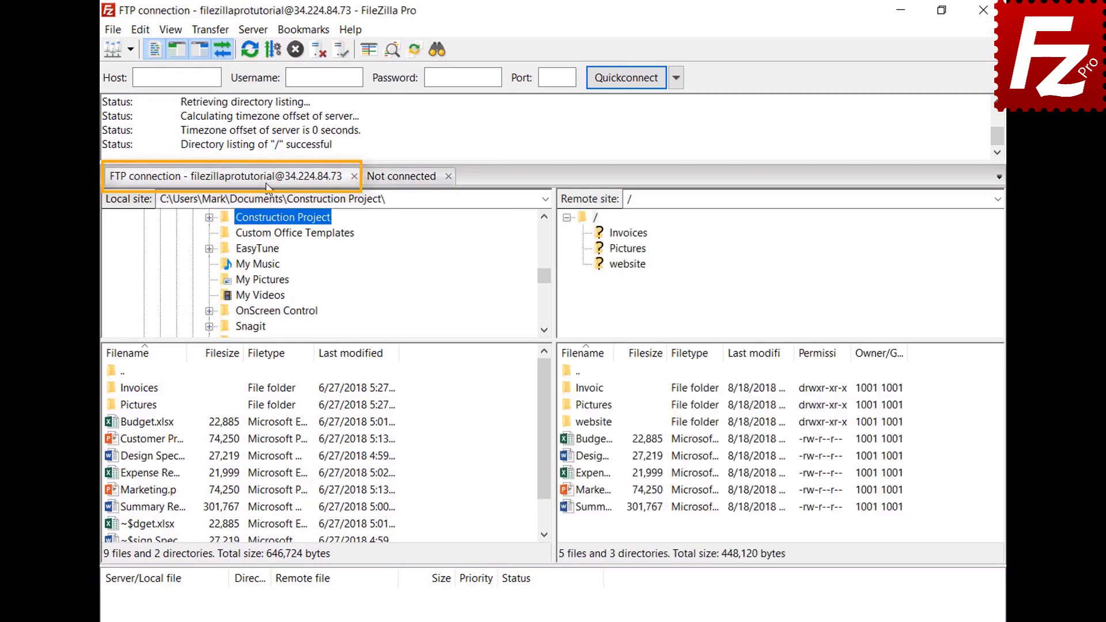
{"action": "left_click", "coordinate": [405, 180]}
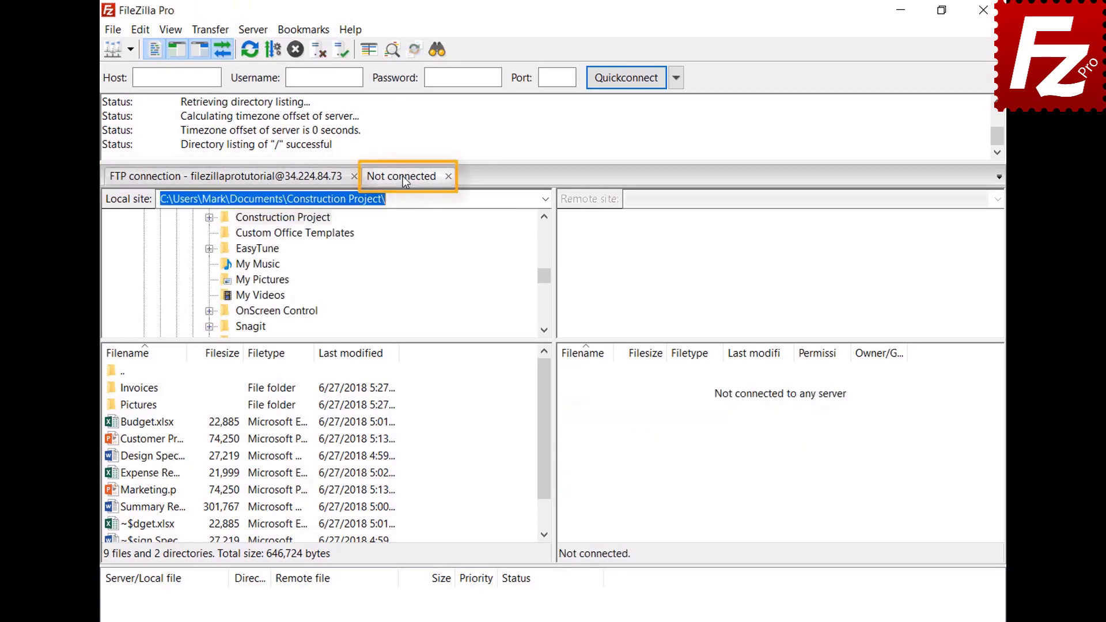
{"action": "left_click", "coordinate": [130, 49]}
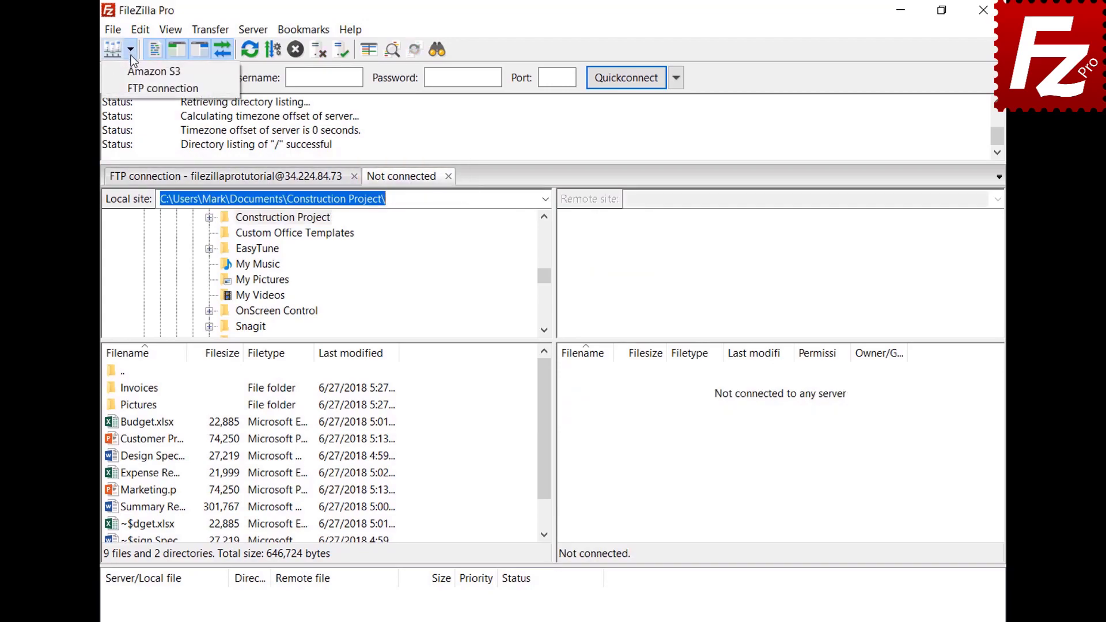
{"action": "left_click", "coordinate": [135, 72]}
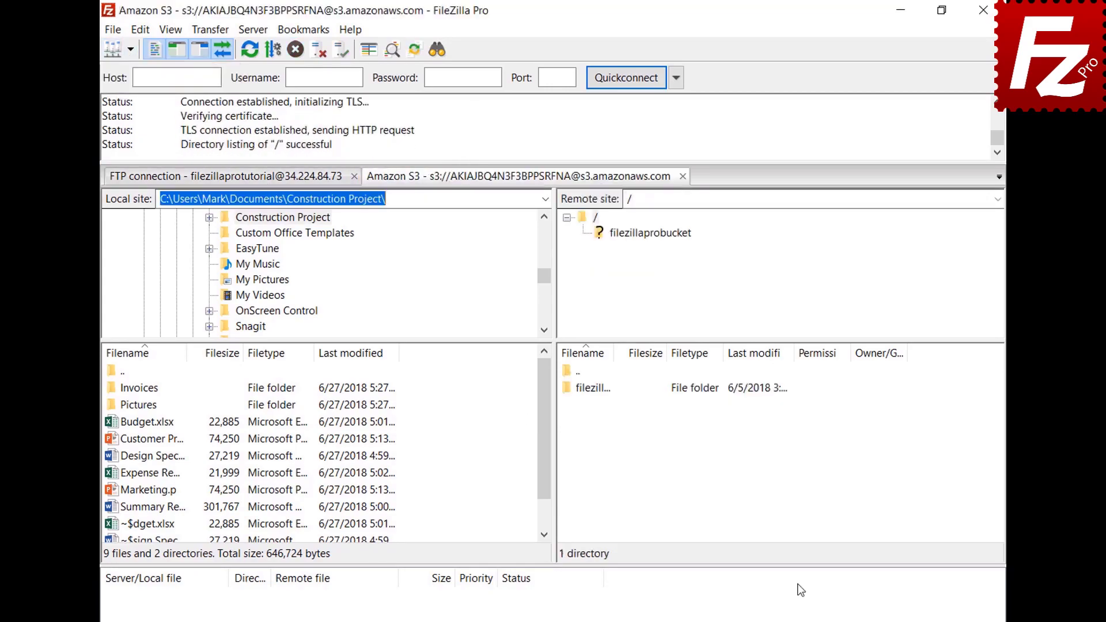
{"action": "left_click", "coordinate": [280, 181]}
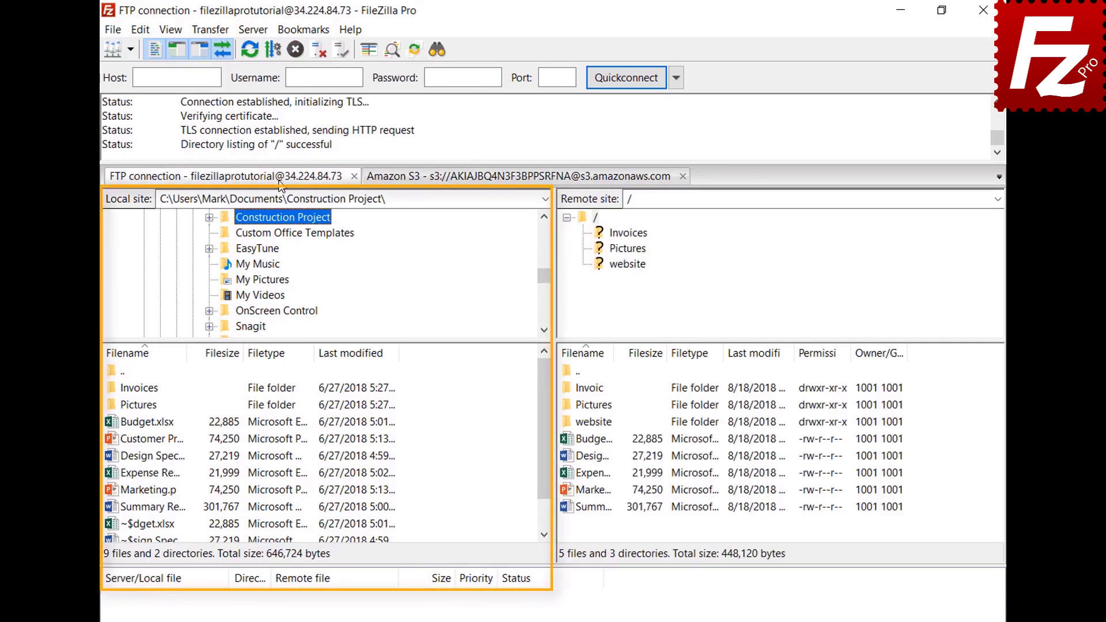
{"action": "left_click", "coordinate": [480, 179]}
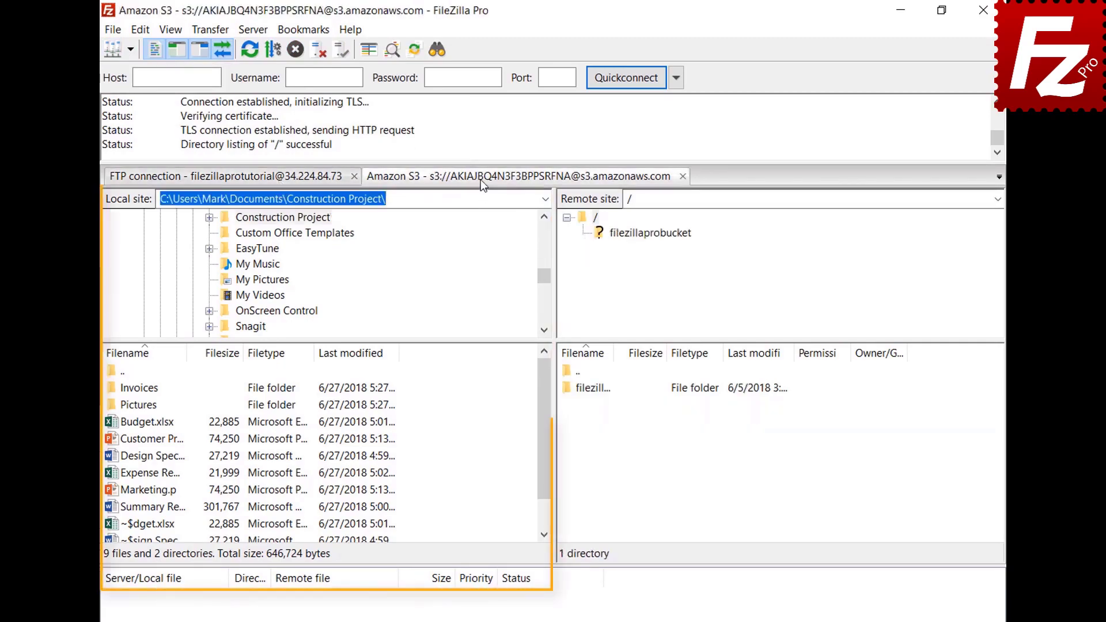
{"action": "left_click", "coordinate": [143, 28]}
{"action": "left_click", "coordinate": [155, 84]}
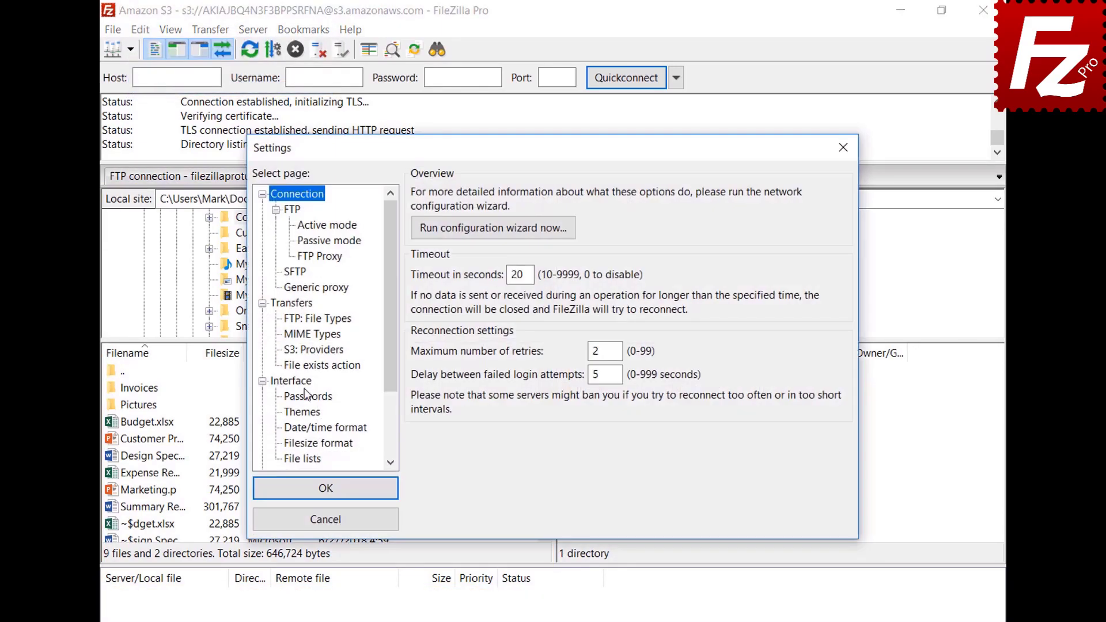
Step: Enable restoring tabs on startup, relaunch FileZilla Pro, and close the Amazon S3 tab
{"action": "left_click", "coordinate": [305, 382]}
{"action": "left_click", "coordinate": [419, 401]}
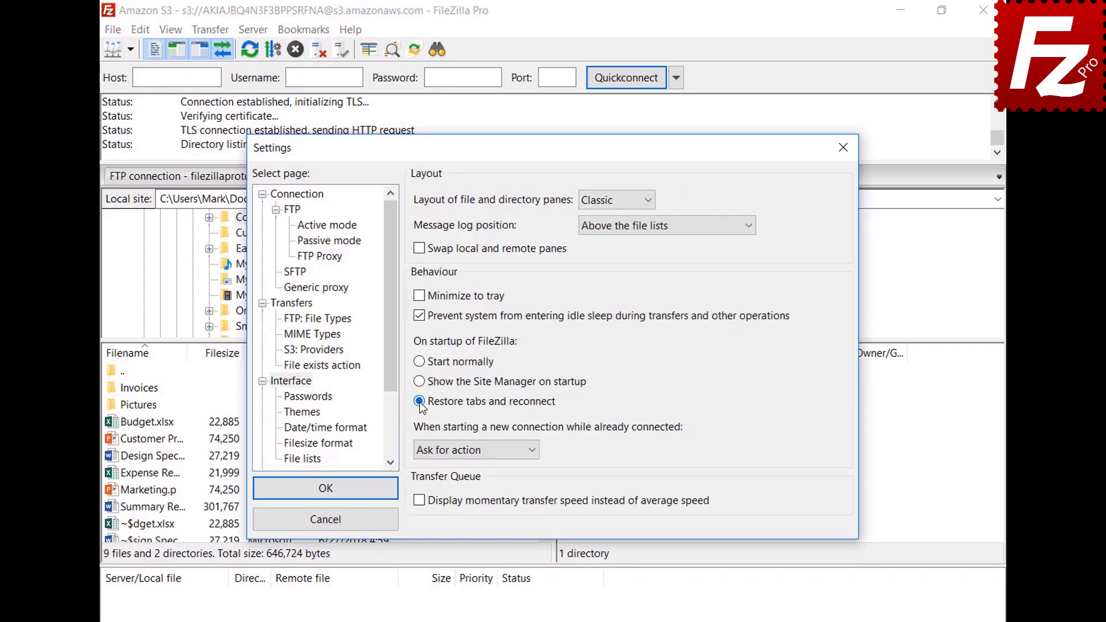
{"action": "left_click", "coordinate": [333, 489]}
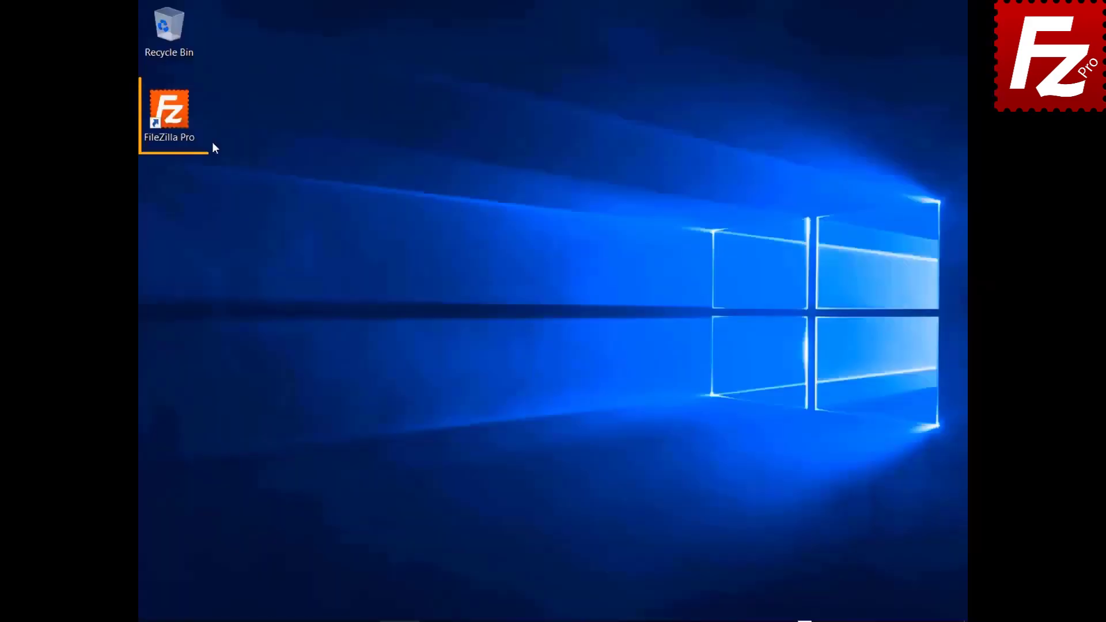
{"action": "double_click", "coordinate": [209, 144]}
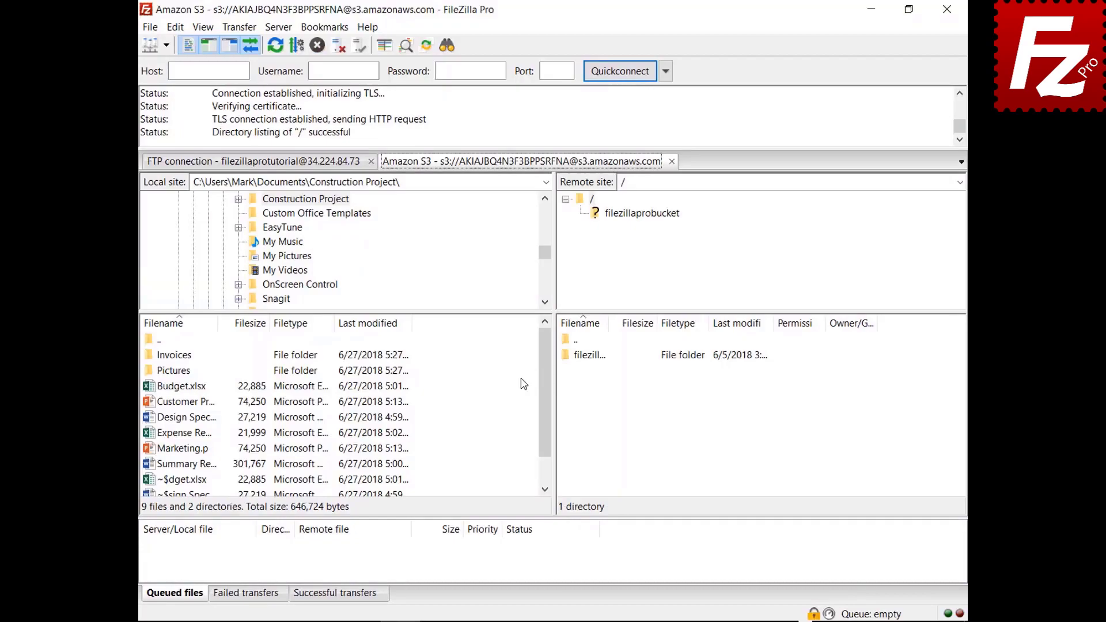
{"action": "left_click", "coordinate": [671, 162]}
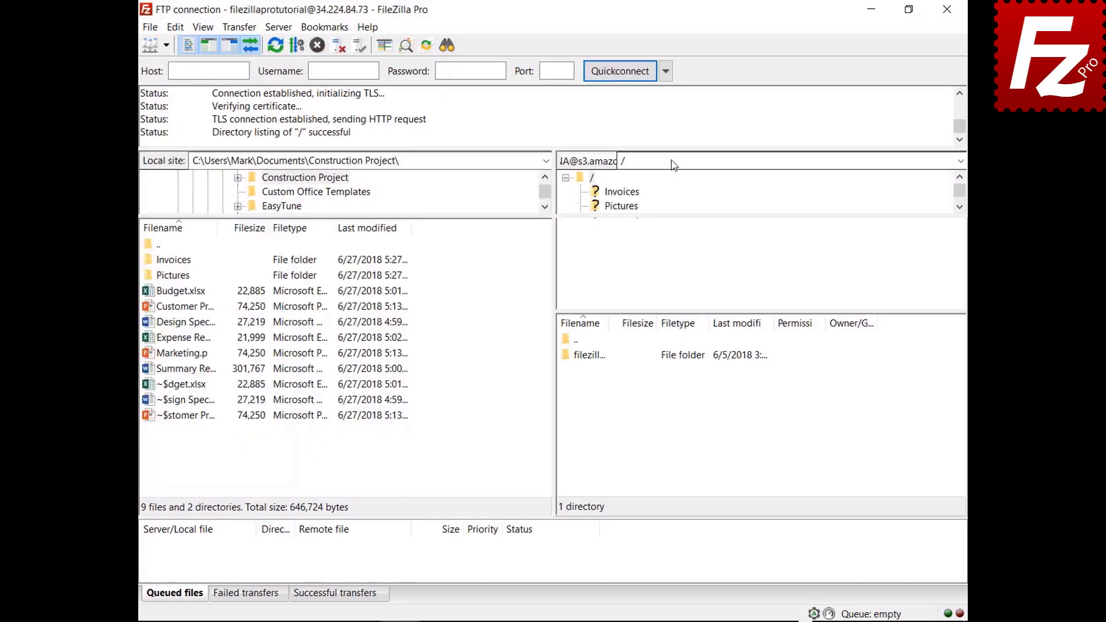
Step: Set new connections while connected to 'Connect in new tab', then connect to Amazon S3
{"action": "left_click", "coordinate": [175, 28]}
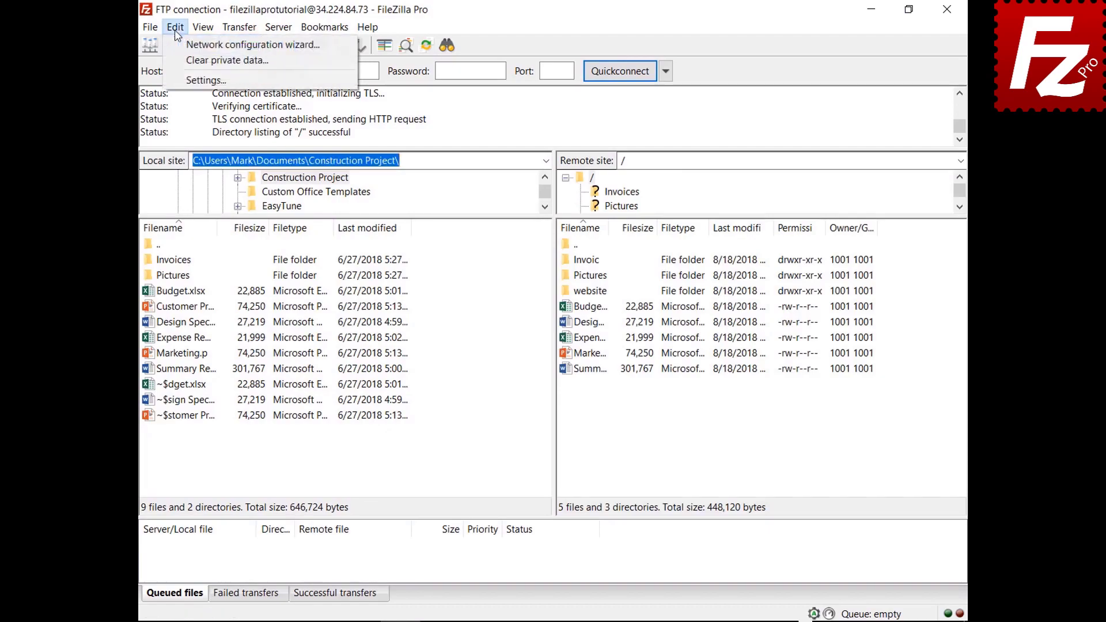
{"action": "left_click", "coordinate": [190, 80]}
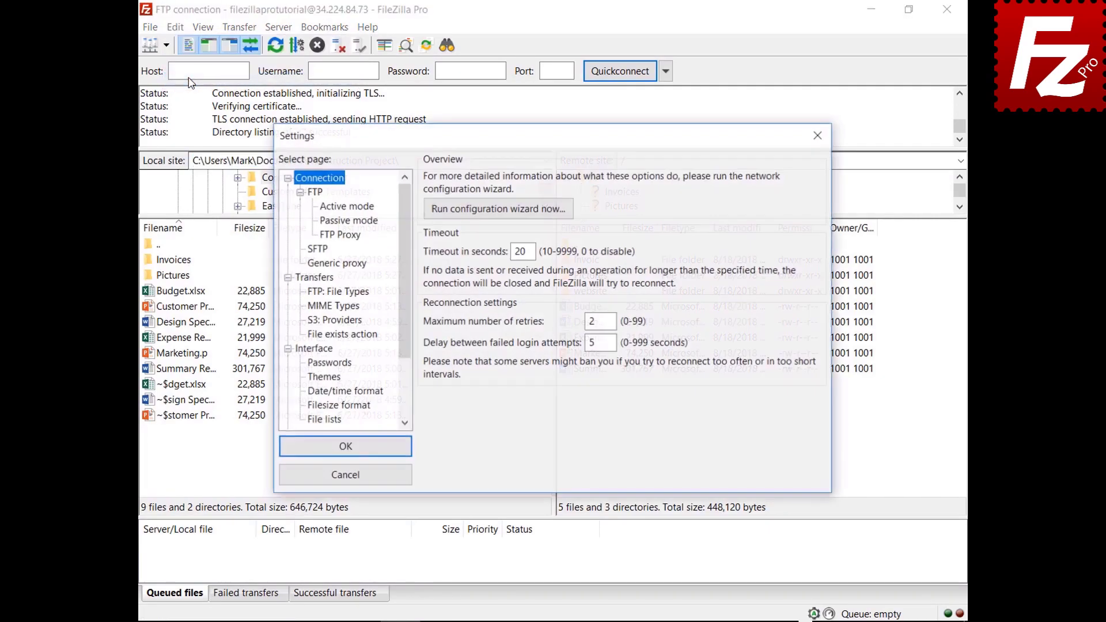
{"action": "left_click", "coordinate": [313, 349]}
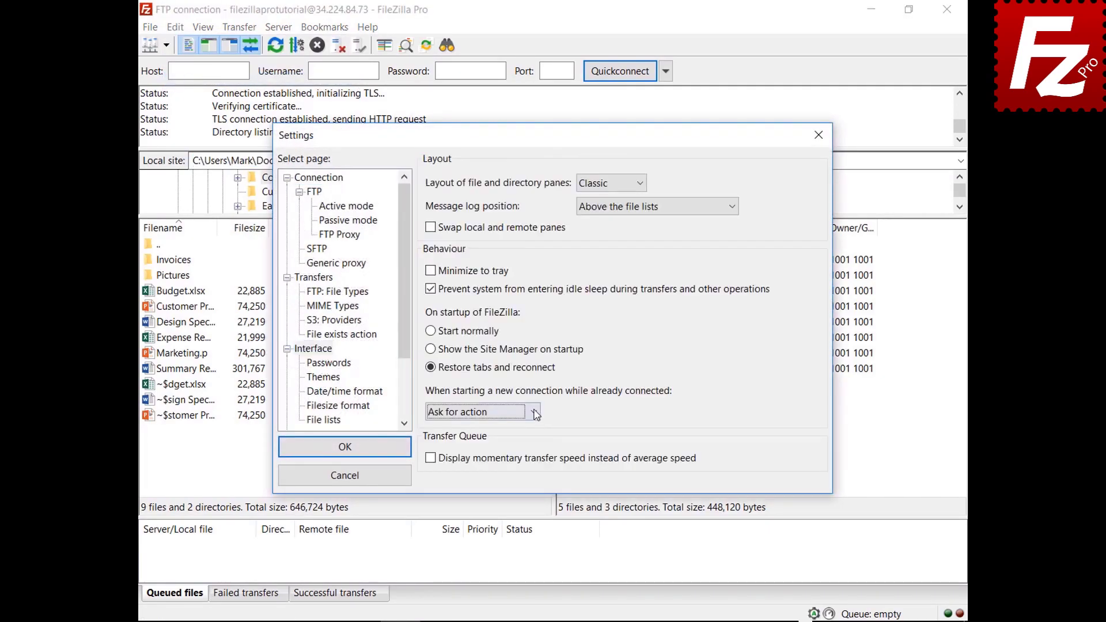
{"action": "left_click", "coordinate": [535, 412]}
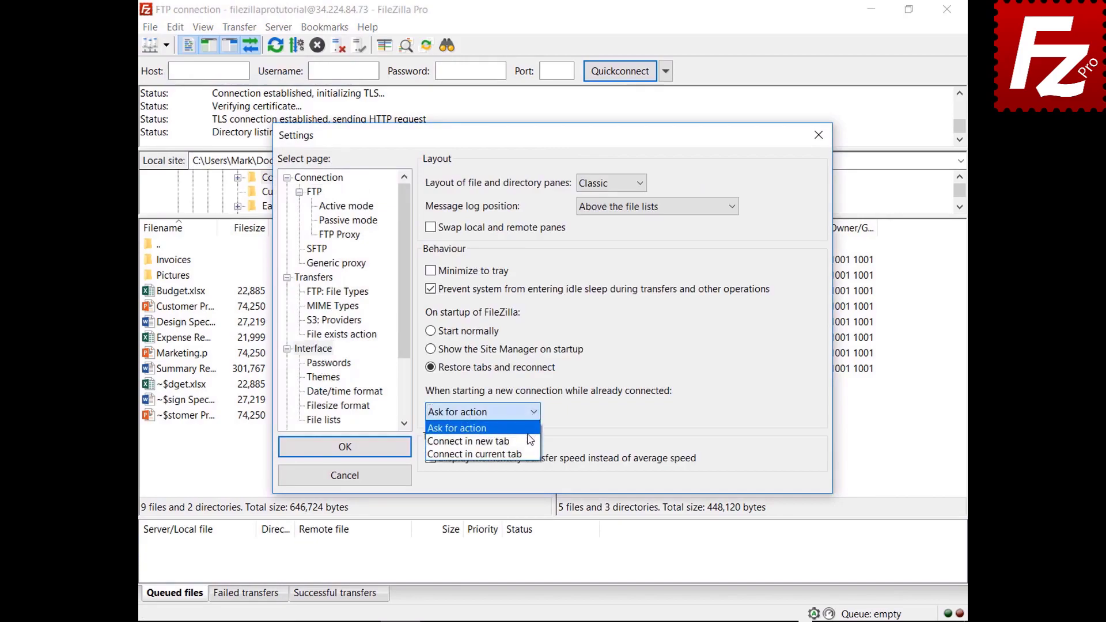
{"action": "left_click", "coordinate": [521, 442]}
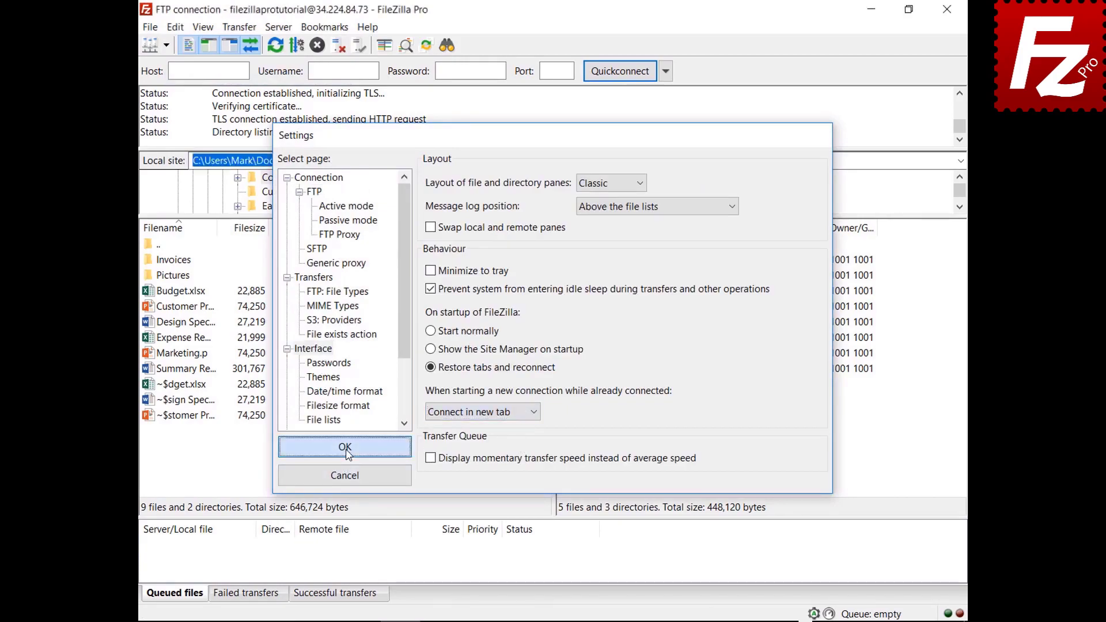
{"action": "left_click", "coordinate": [346, 447]}
{"action": "left_click", "coordinate": [166, 46]}
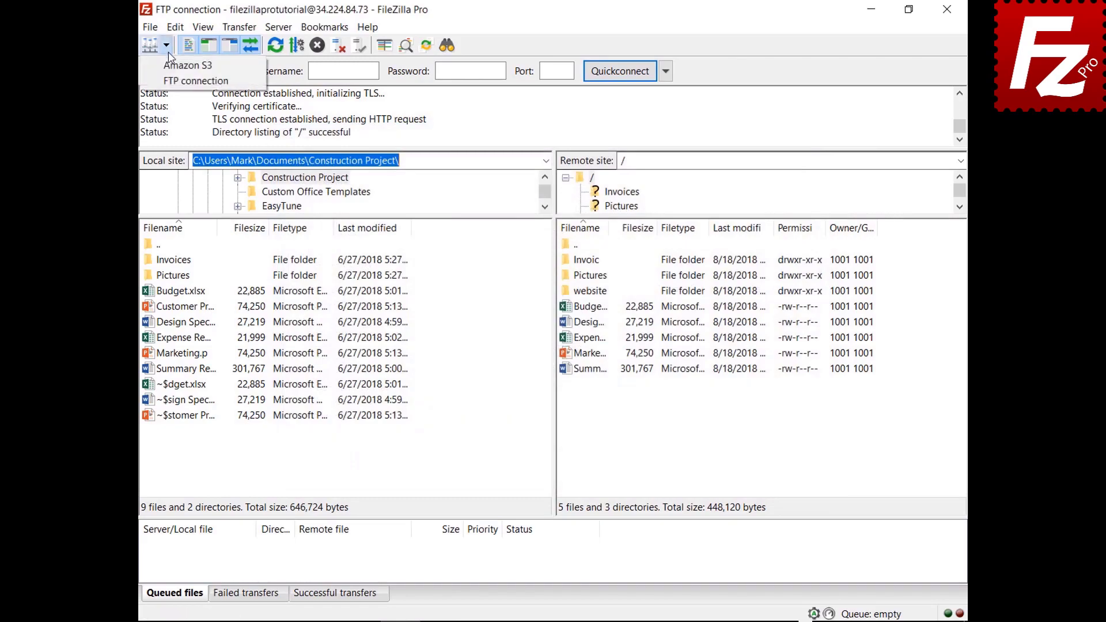
{"action": "left_click", "coordinate": [172, 66]}
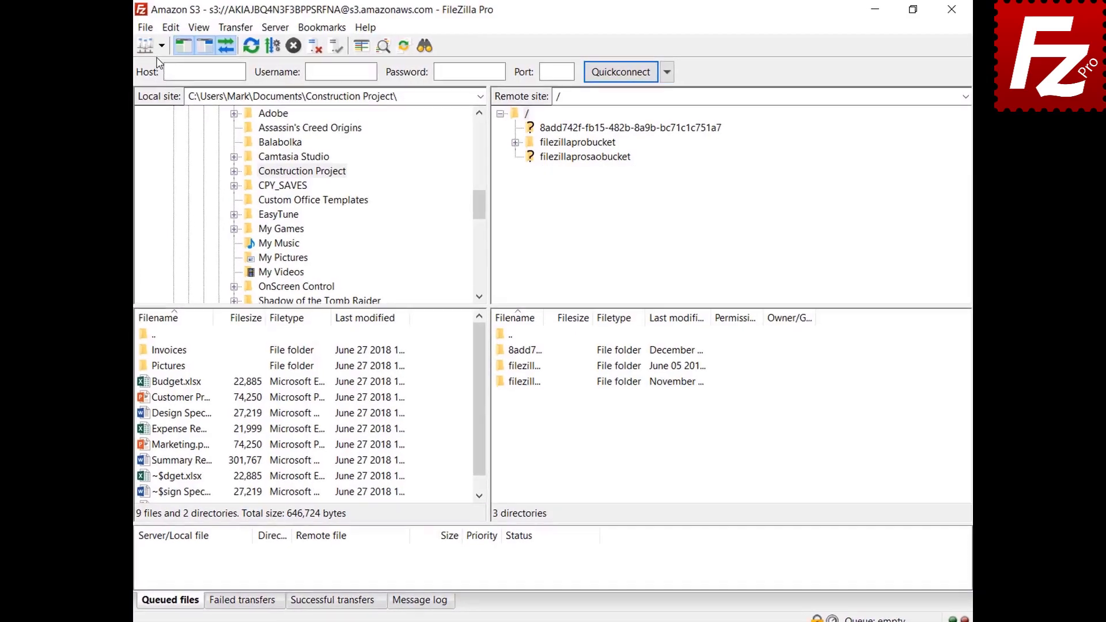
Step: Connect to Amazon S3 in a second tab and open README.TXT from filezillaprobucket in Notepad
{"action": "left_click", "coordinate": [140, 50]}
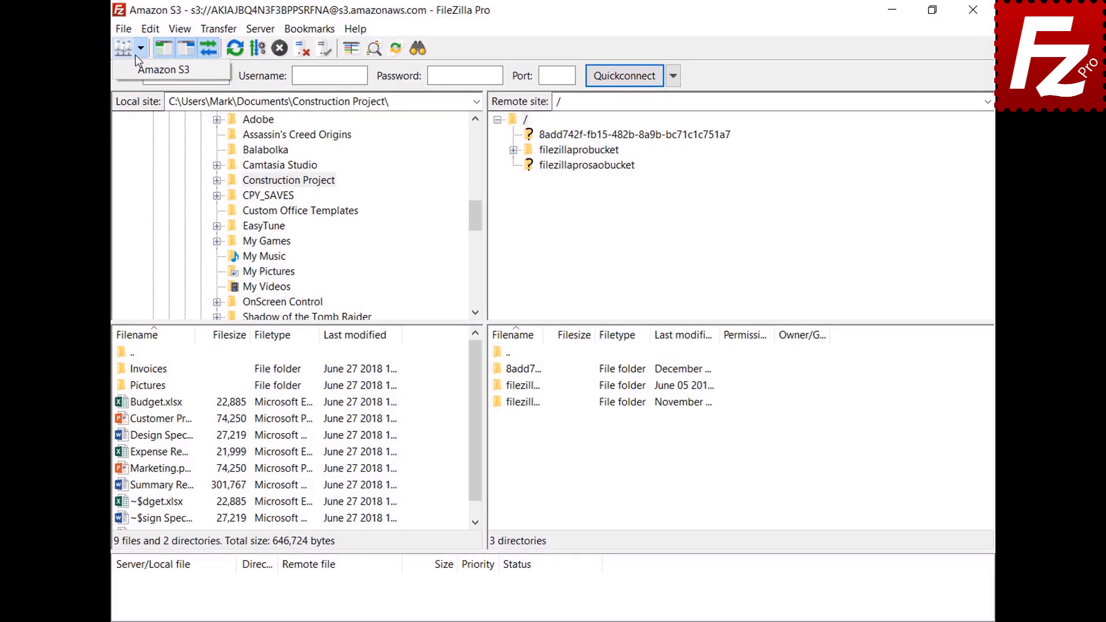
{"action": "left_click", "coordinate": [137, 67]}
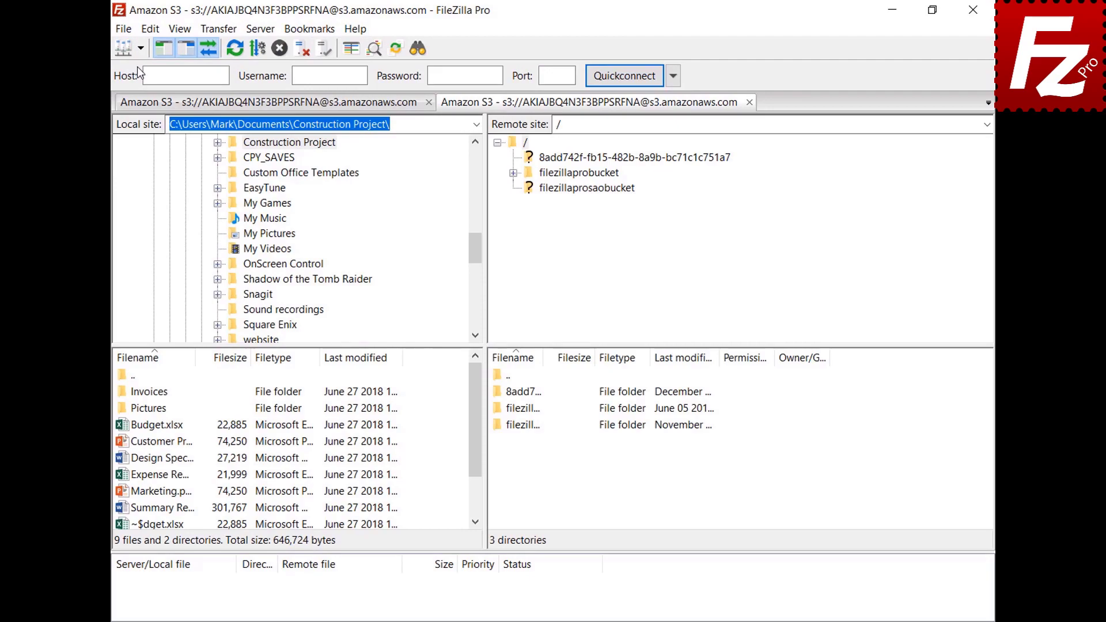
{"action": "left_click", "coordinate": [587, 175]}
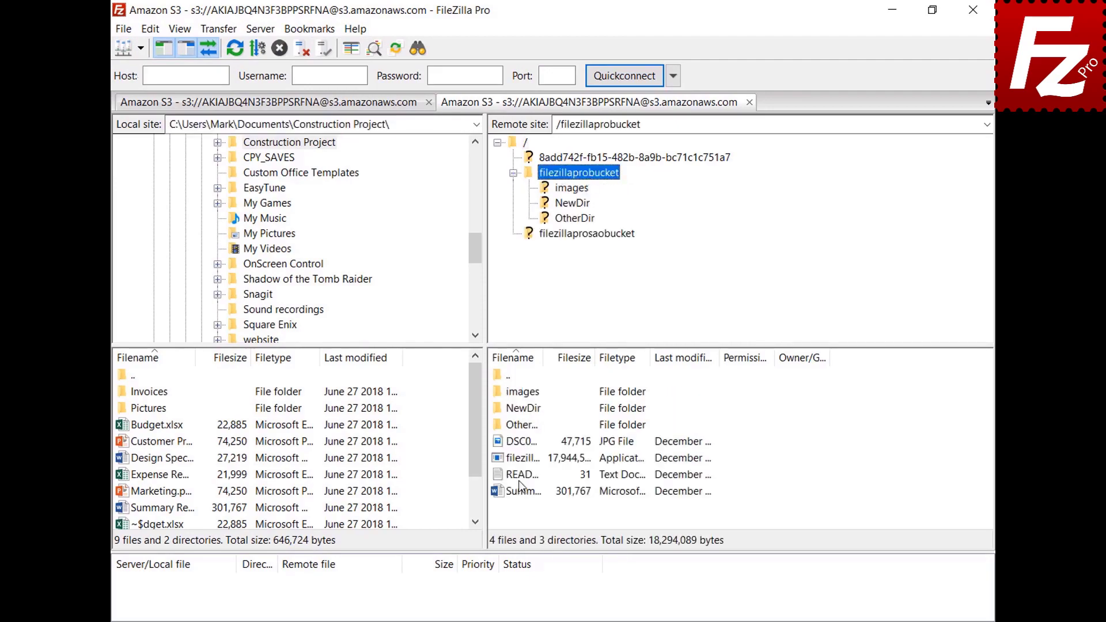
{"action": "right_click", "coordinate": [521, 475]}
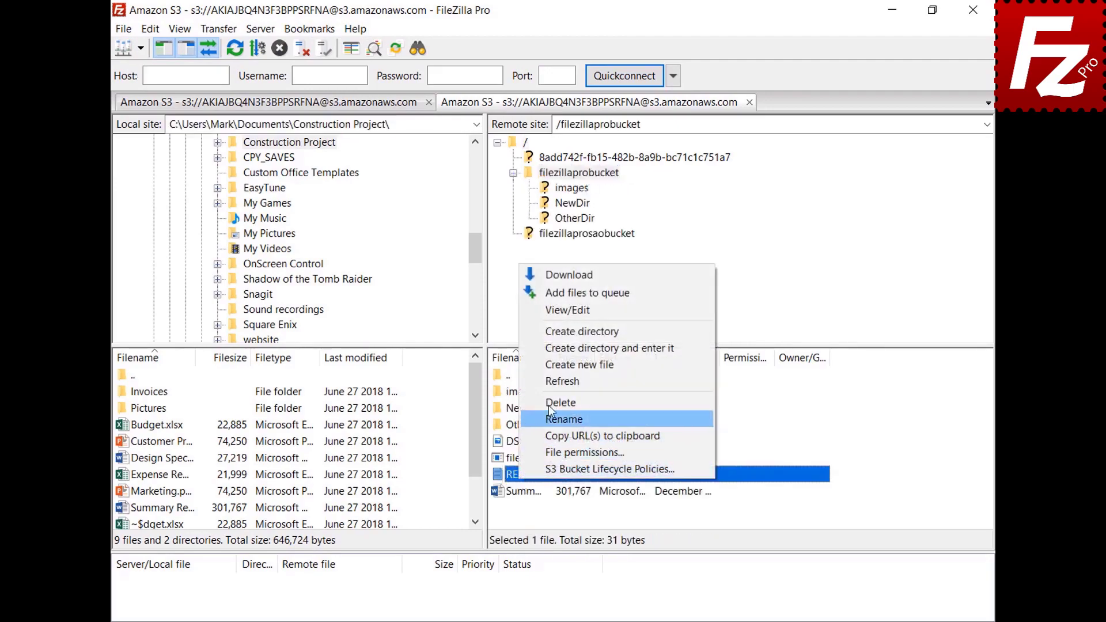
{"action": "left_click", "coordinate": [569, 311]}
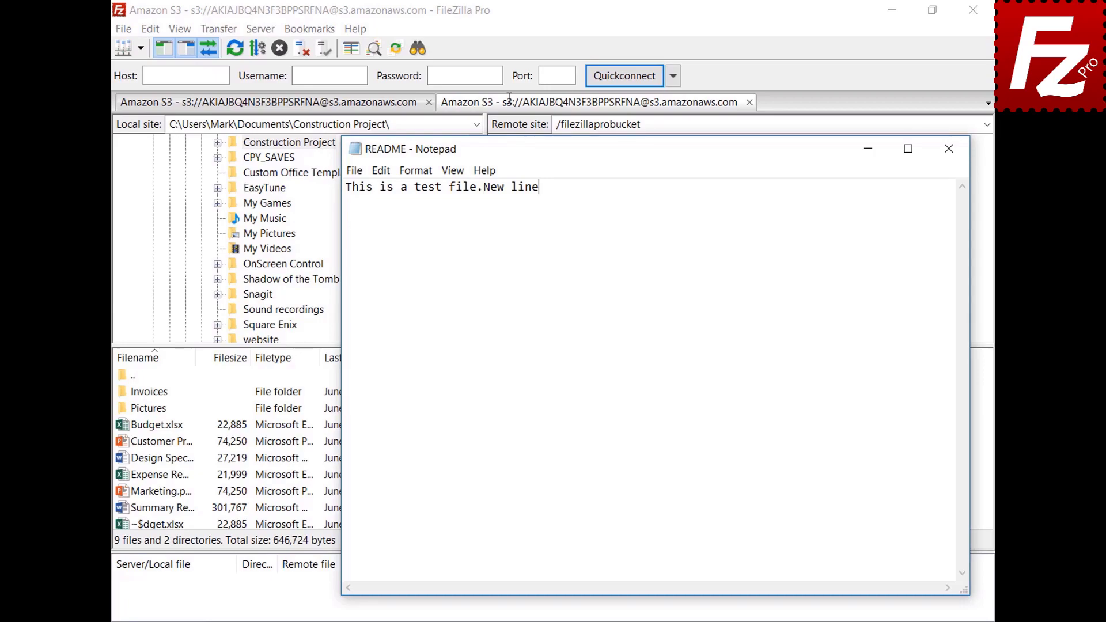
Step: Add the line 'New line' to README.TXT, save it, and upload it back
{"action": "key", "text": "Return"}
{"action": "type", "text": "New line"}
{"action": "left_click", "coordinate": [950, 158]}
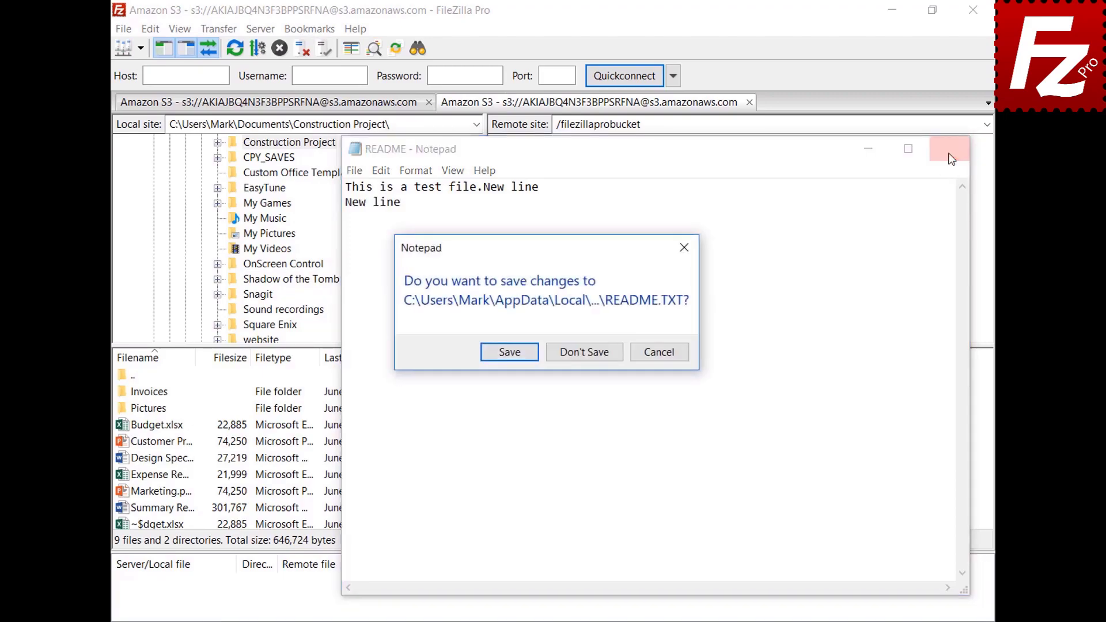
{"action": "left_click", "coordinate": [509, 353]}
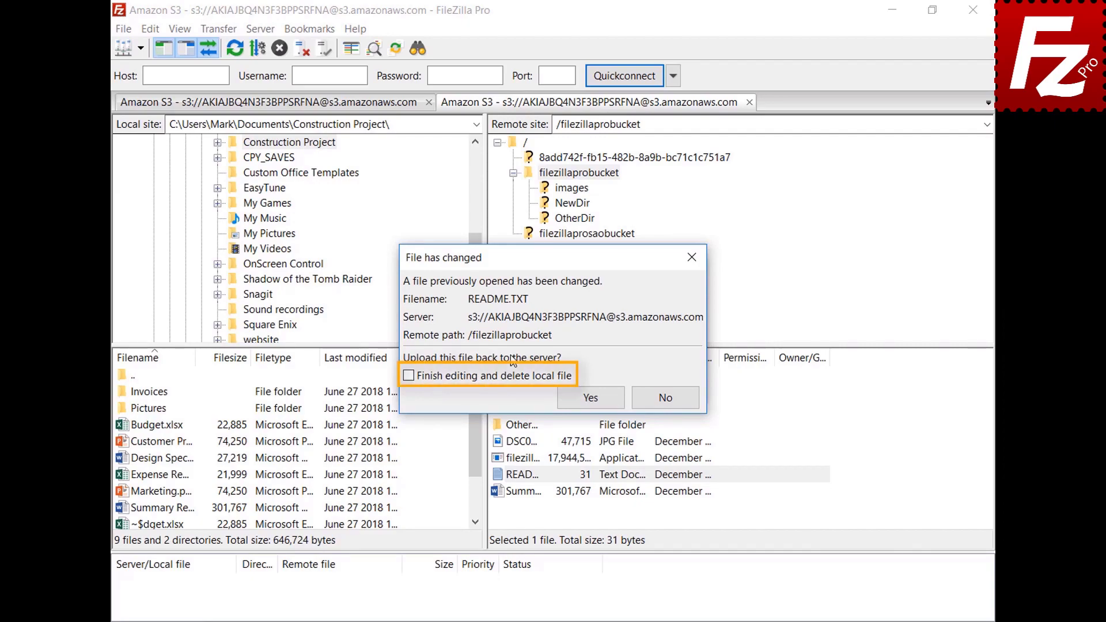
{"action": "left_click", "coordinate": [602, 403]}
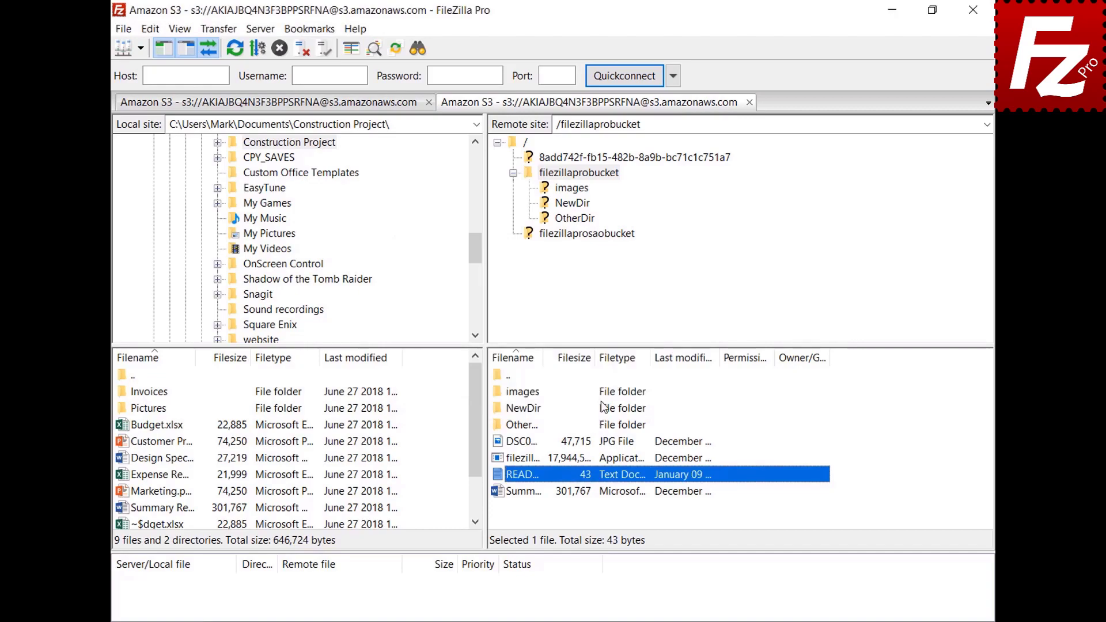
Step: Review README.TXT in the list of files being edited, then open Settings
{"action": "left_click", "coordinate": [123, 29]}
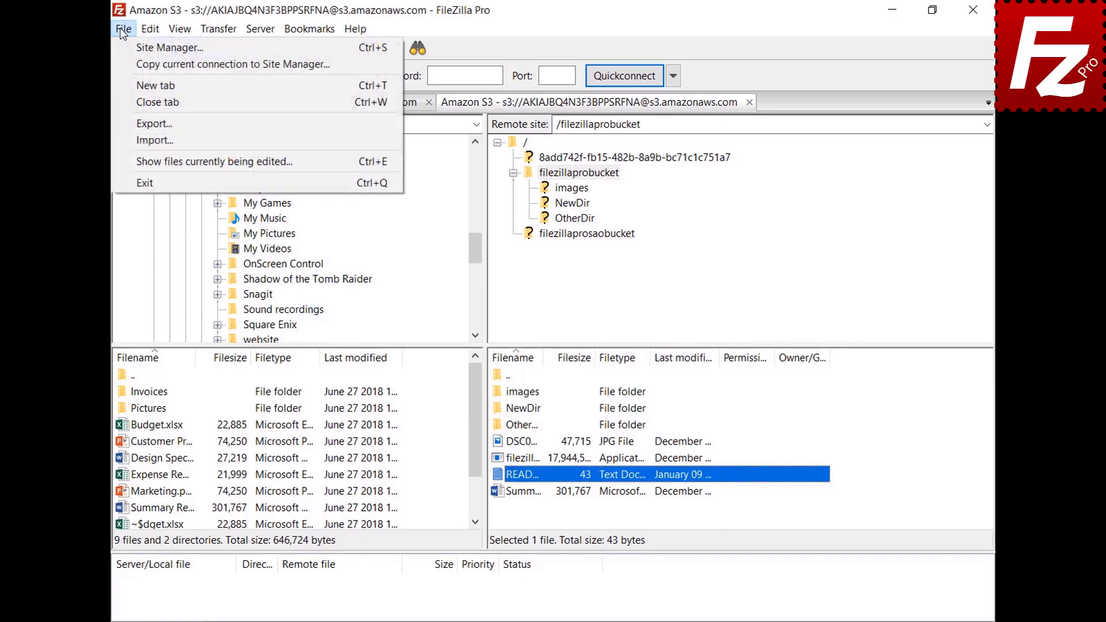
{"action": "left_click", "coordinate": [144, 161]}
{"action": "left_click", "coordinate": [517, 278]}
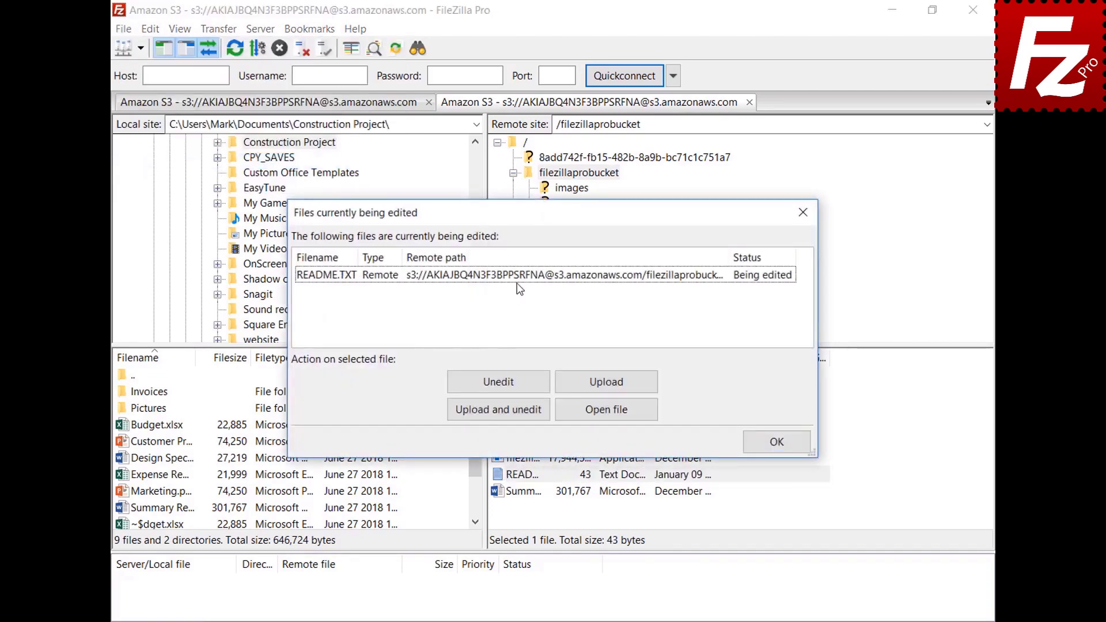
{"action": "left_click", "coordinate": [516, 280]}
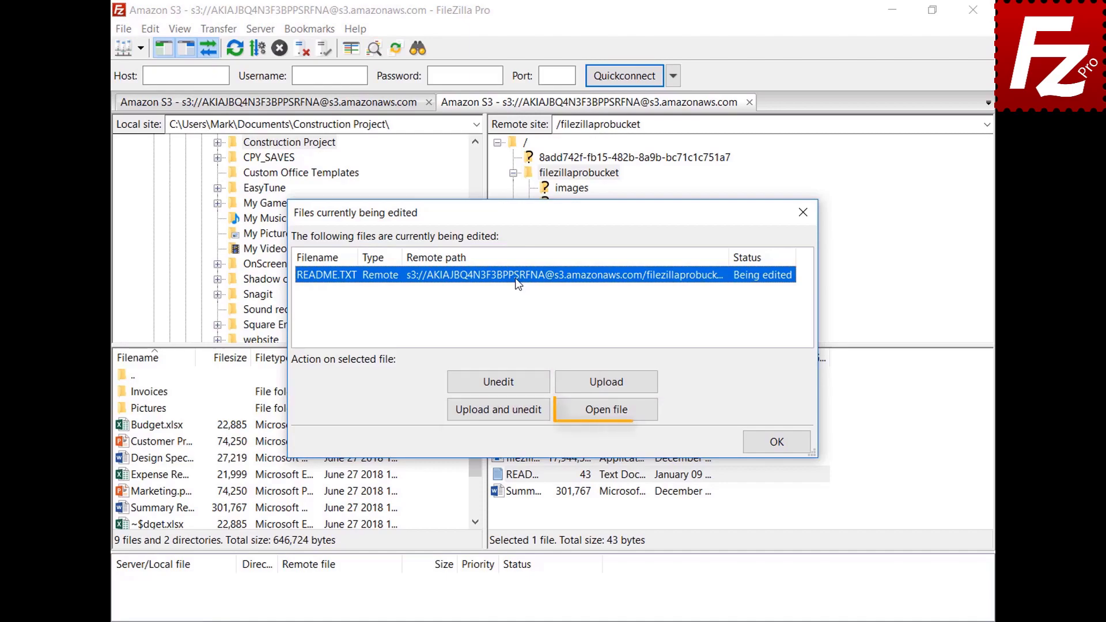
{"action": "left_click", "coordinate": [781, 448]}
{"action": "left_click", "coordinate": [150, 30]}
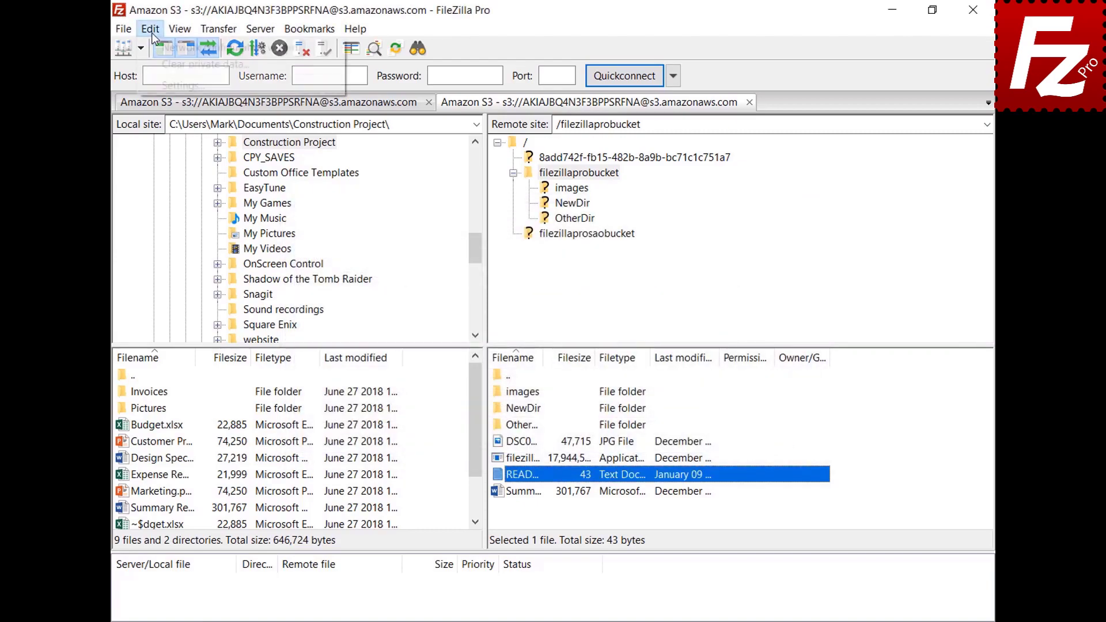
{"action": "left_click", "coordinate": [158, 87]}
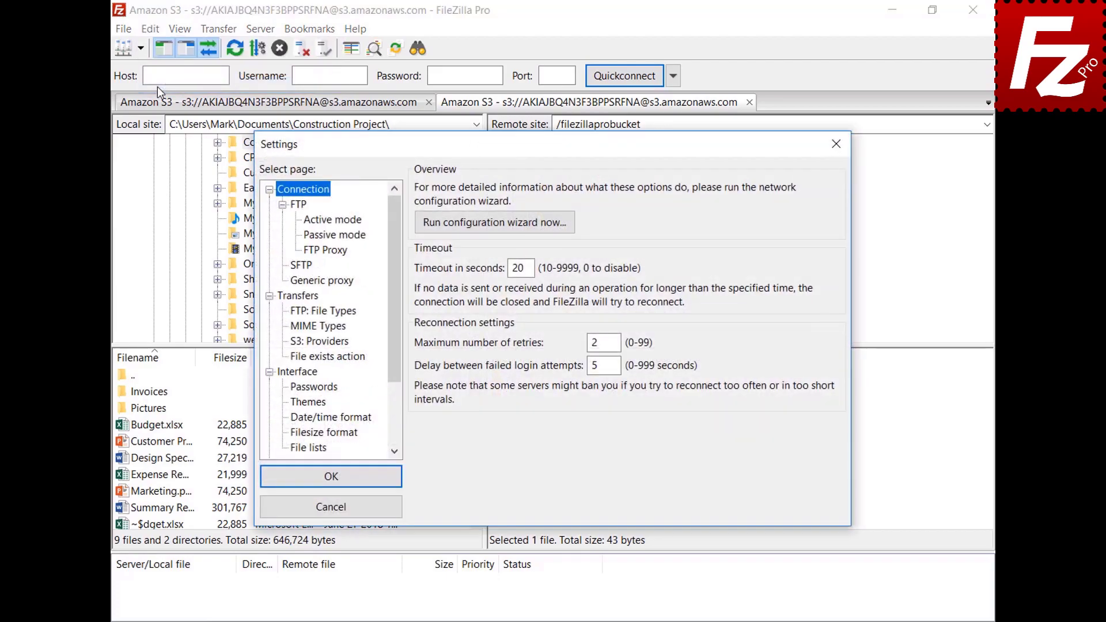
Step: Under File editing > Filetype associations, add jpg "C:\Windows\system32\mspaint.exe" and save
{"action": "left_click_drag", "start_coordinate": [392, 219], "coordinate": [400, 300]}
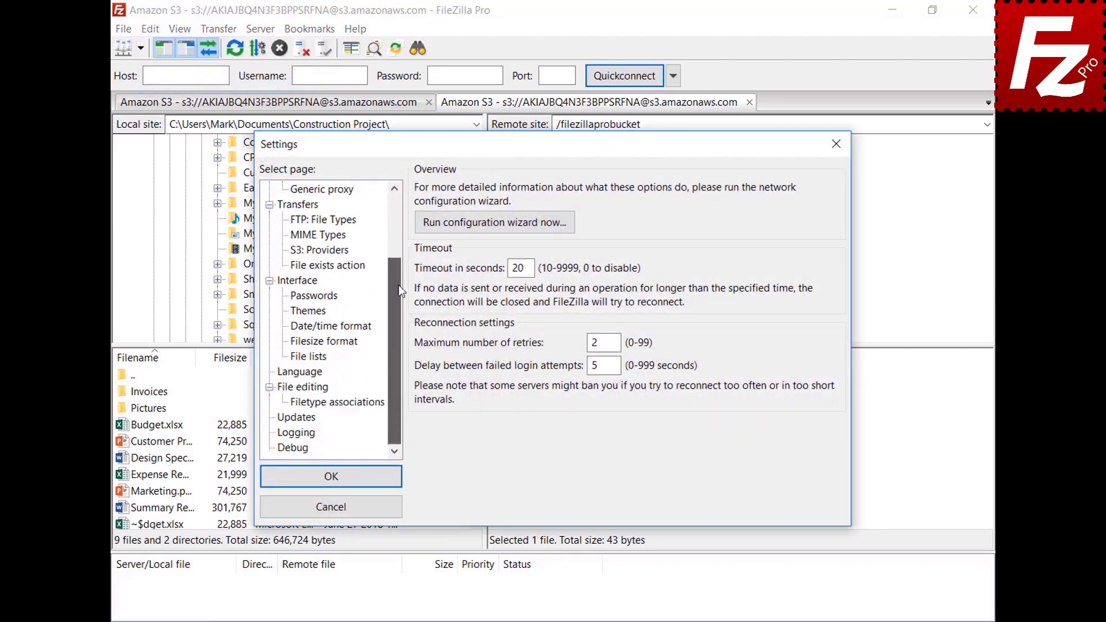
{"action": "left_click", "coordinate": [286, 388]}
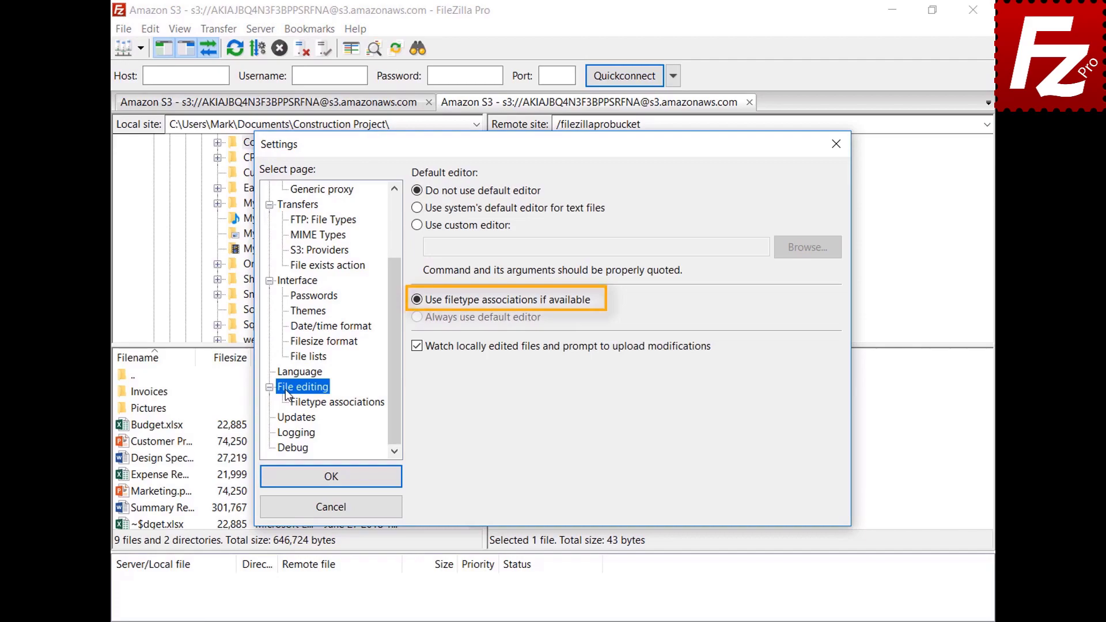
{"action": "left_click", "coordinate": [346, 404]}
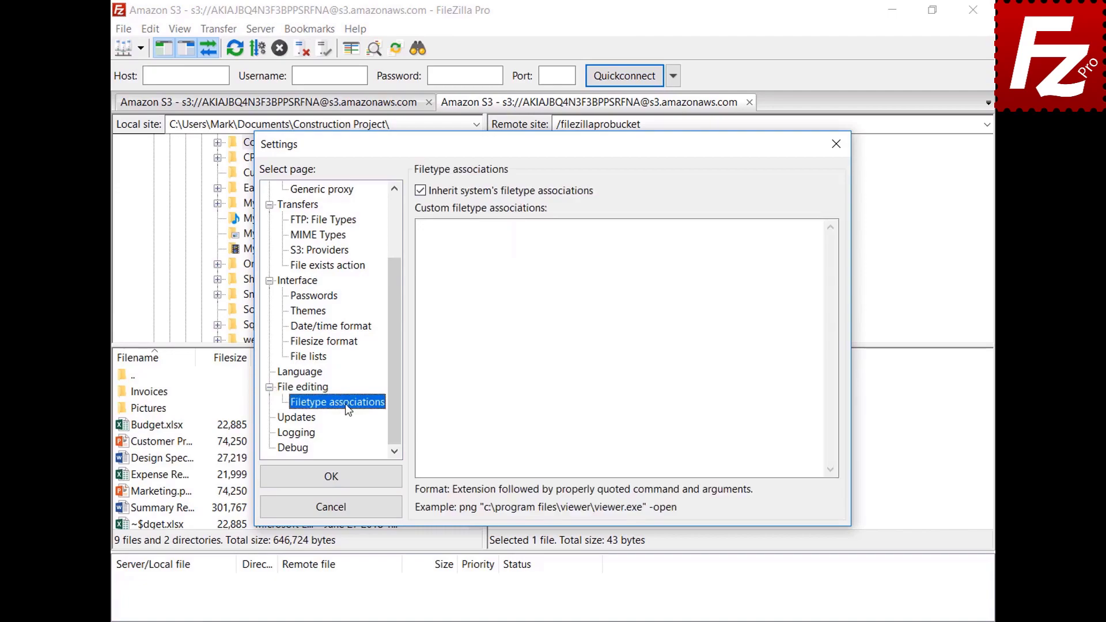
{"action": "left_click", "coordinate": [798, 240]}
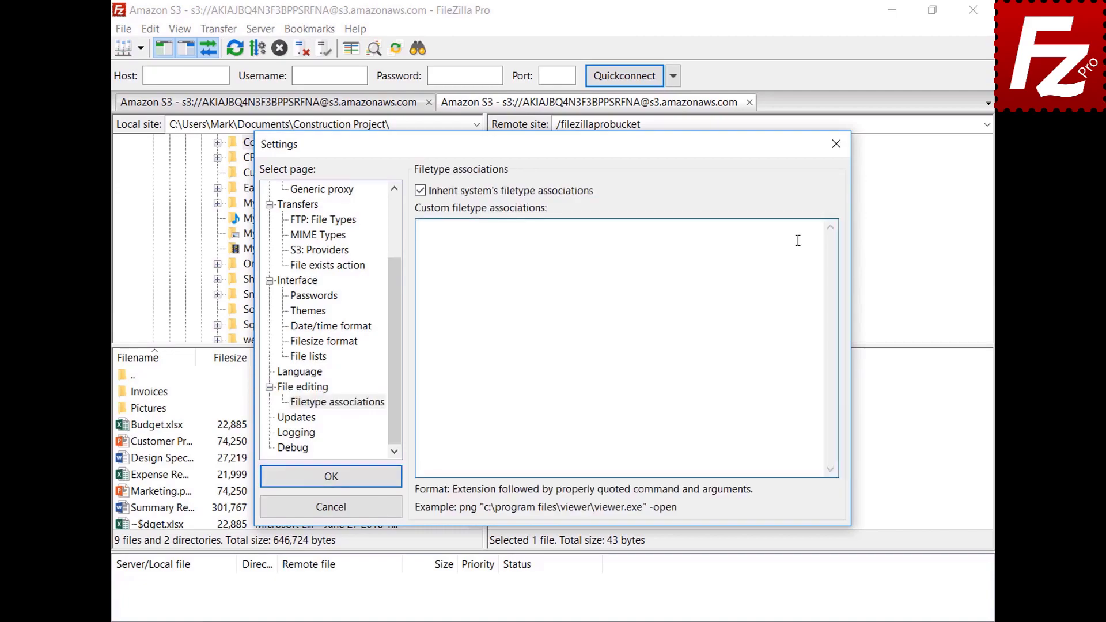
{"action": "type", "text": "jpg \"C:\\Windows\\system32\\mspaint.exe\""}
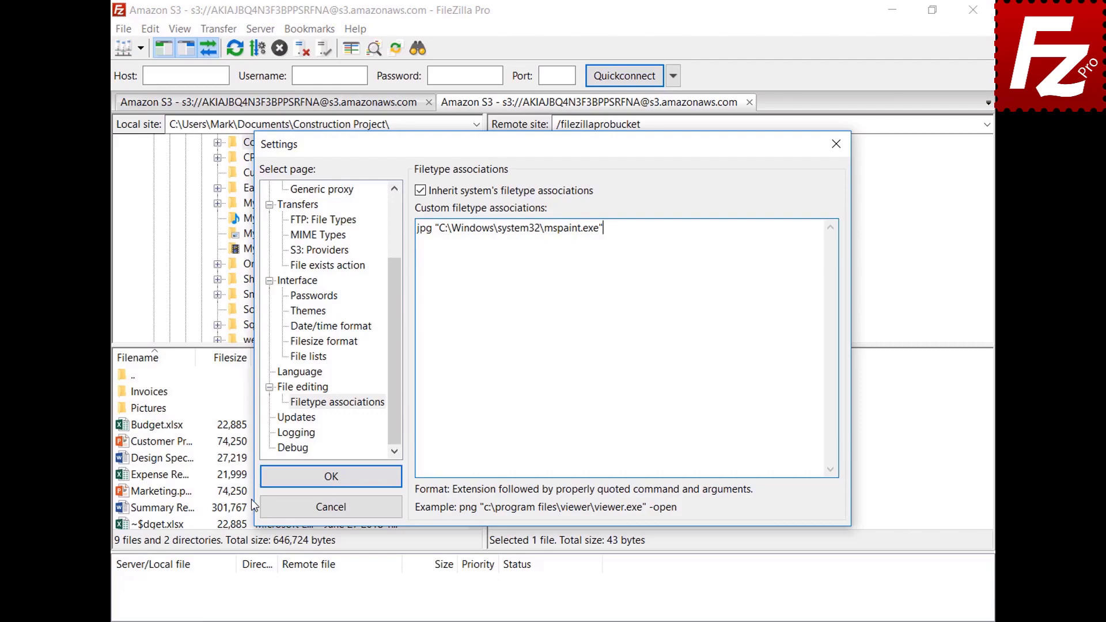
{"action": "left_click", "coordinate": [272, 484]}
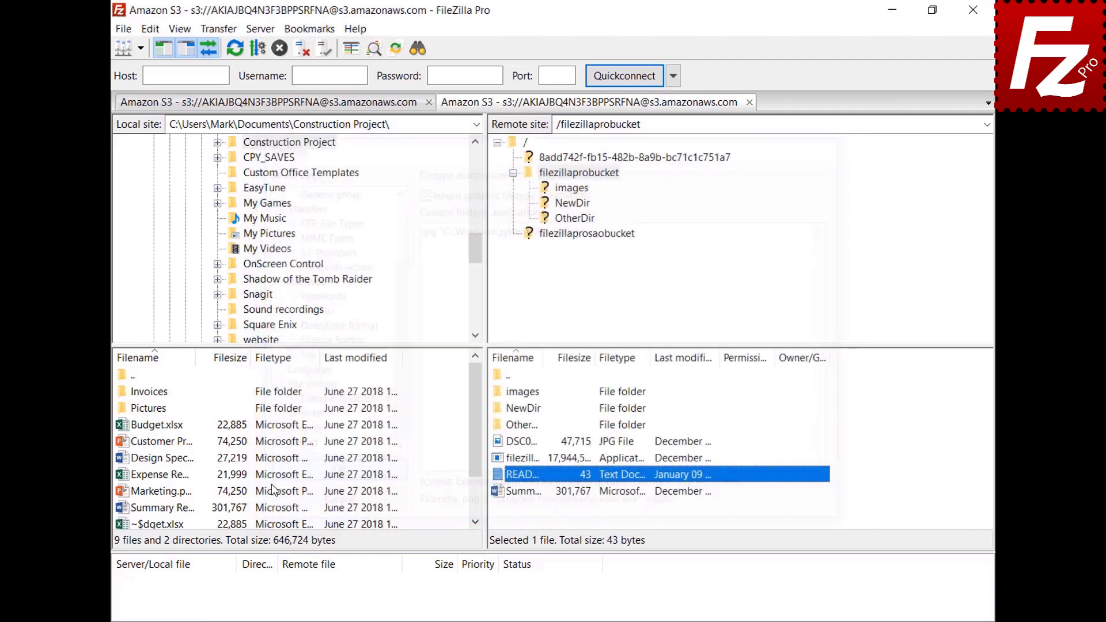
Step: Open the DSC JPG photo via View/Edit to confirm it launches Paint, then close Paint
{"action": "right_click", "coordinate": [500, 444]}
{"action": "left_click", "coordinate": [518, 489]}
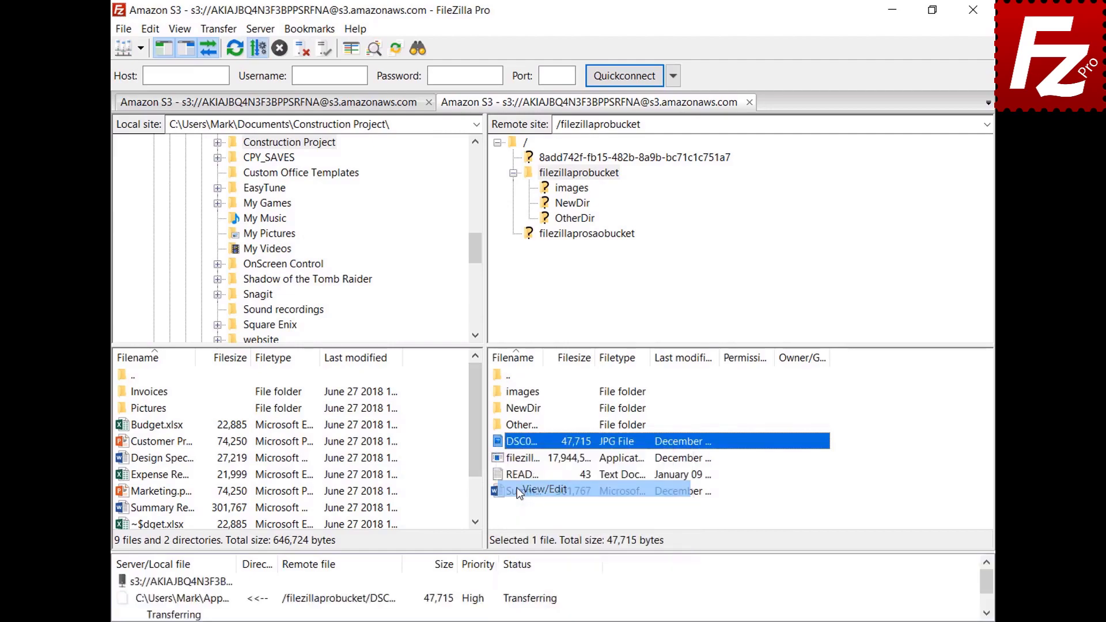
{"action": "left_click", "coordinate": [881, 83]}
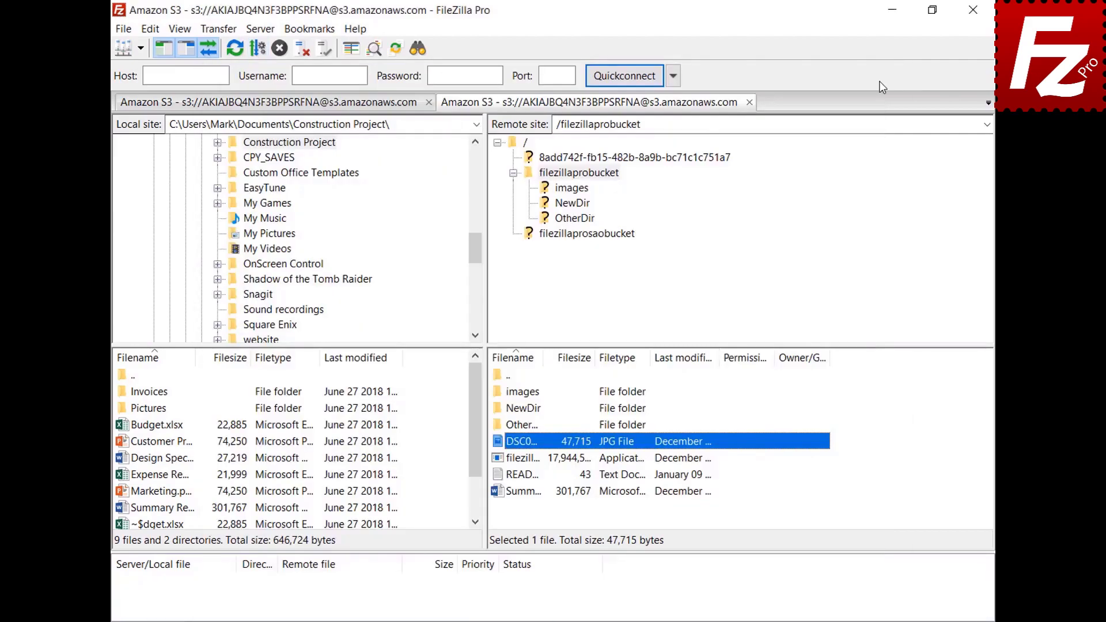
Step: Reopen Settings and select the File editing page
{"action": "left_click", "coordinate": [151, 29]}
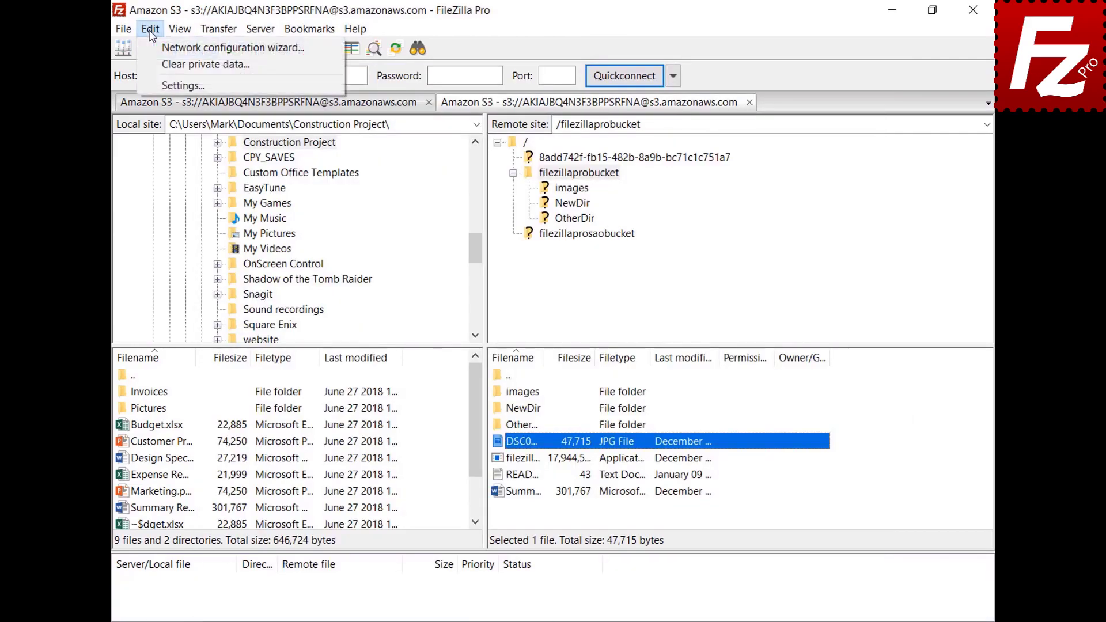
{"action": "left_click", "coordinate": [160, 85]}
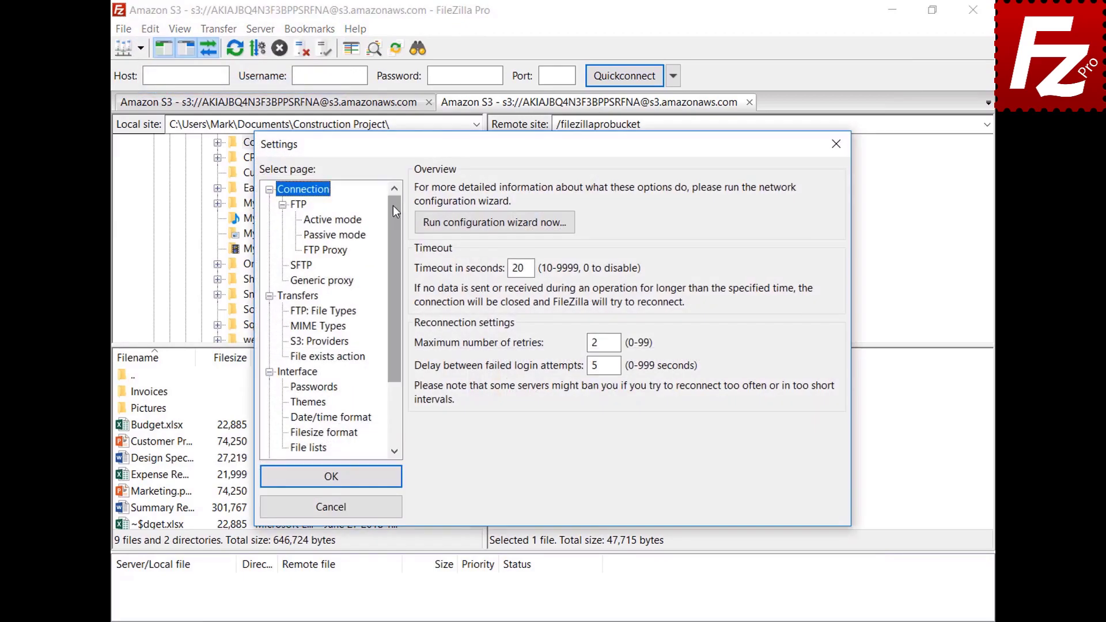
{"action": "left_click_drag", "start_coordinate": [393, 205], "coordinate": [397, 271]}
{"action": "left_click", "coordinate": [286, 392]}
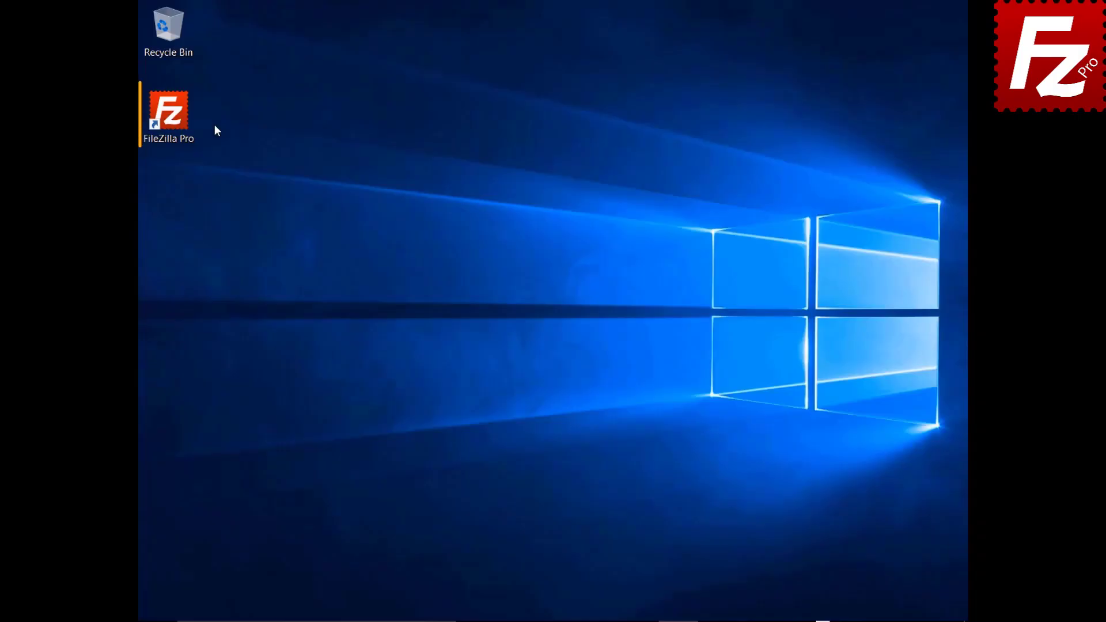
Step: Launch FileZilla Pro, connect to the saved FTP site, and start adding a bookmark
{"action": "double_click", "coordinate": [174, 116]}
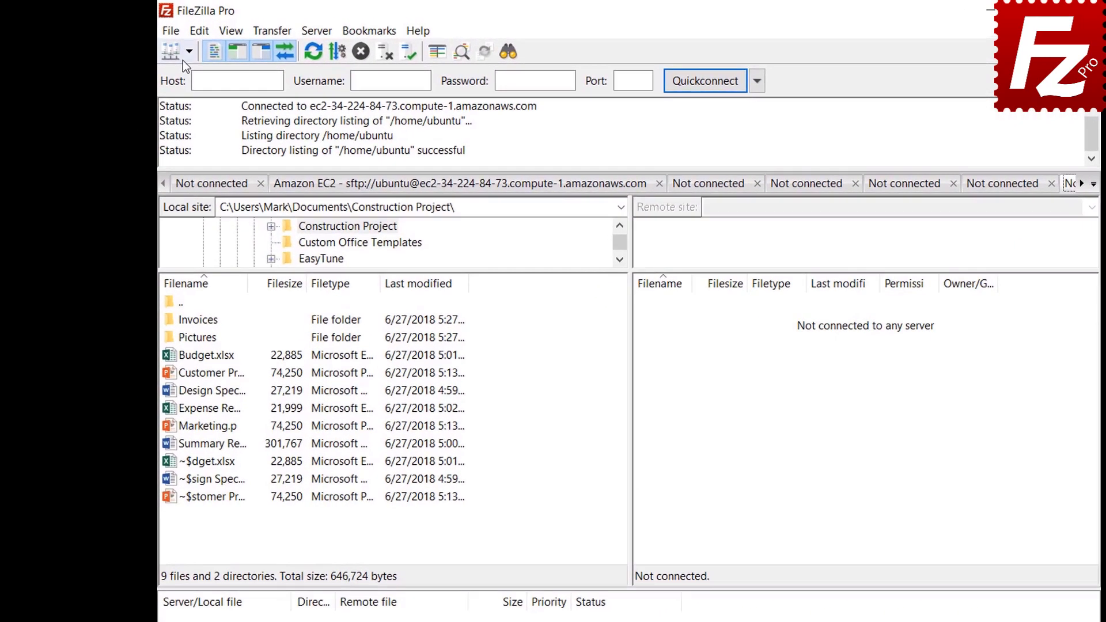
{"action": "left_click", "coordinate": [162, 50]}
{"action": "left_click", "coordinate": [195, 75]}
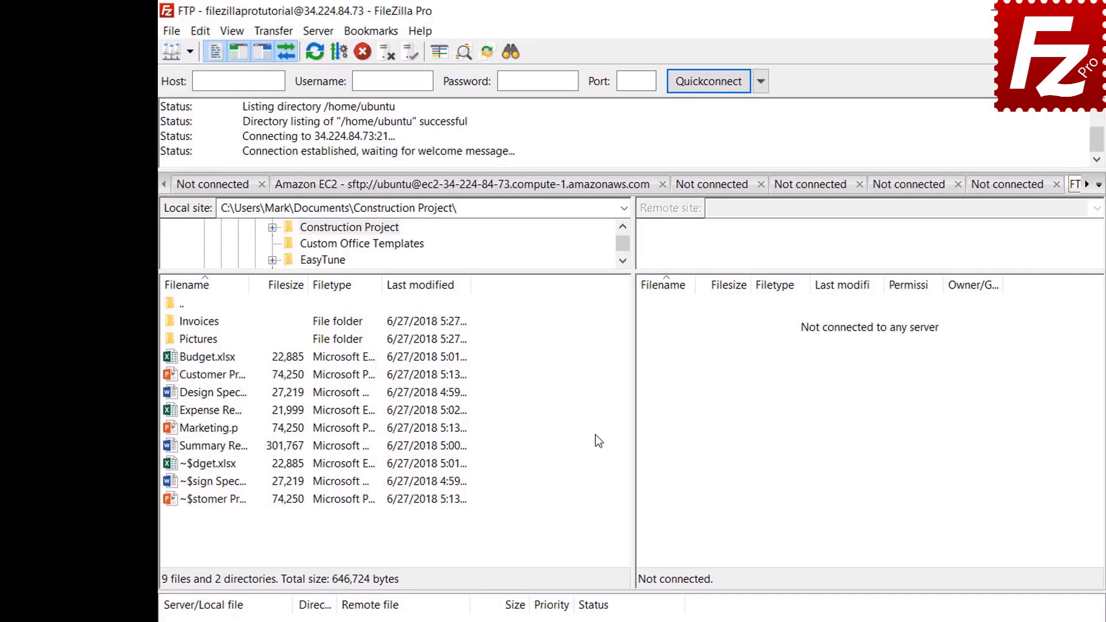
{"action": "left_click", "coordinate": [375, 36]}
{"action": "left_click", "coordinate": [376, 53]}
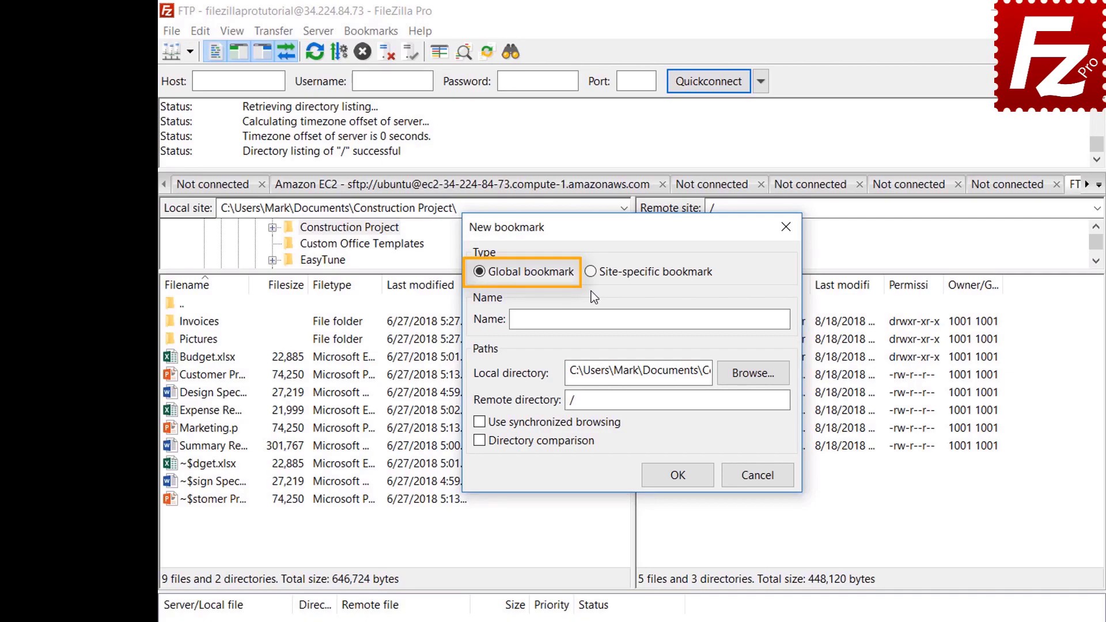
Step: Create site-specific bookmark FTP-Pictures with local folder Pictures and remote directory /Pictures
{"action": "left_click", "coordinate": [591, 273]}
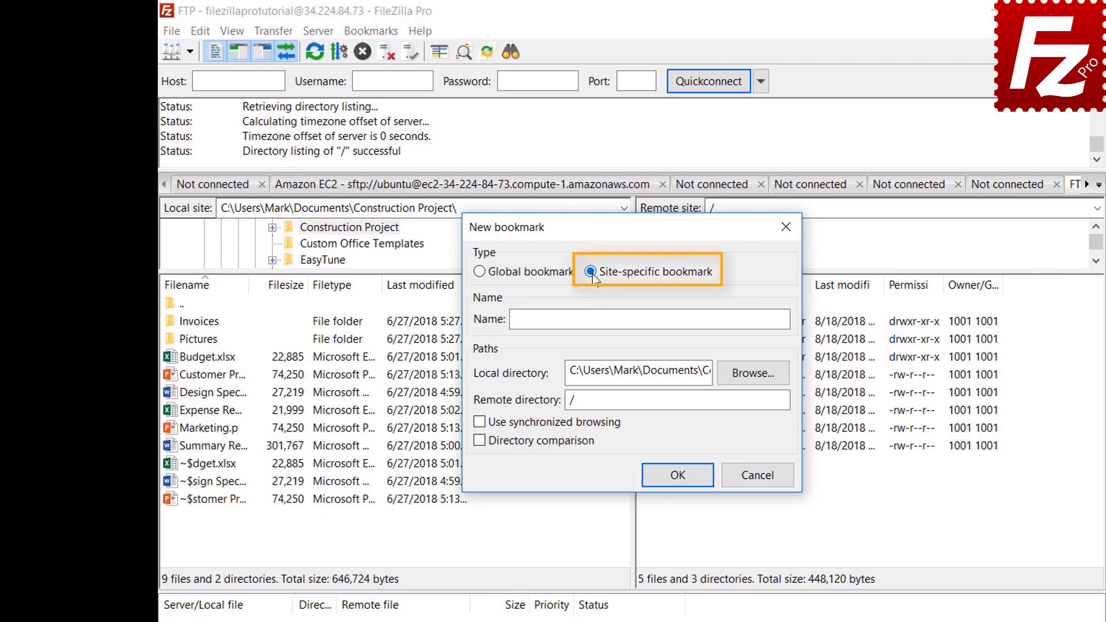
{"action": "left_click", "coordinate": [732, 317]}
{"action": "type", "text": "F"}
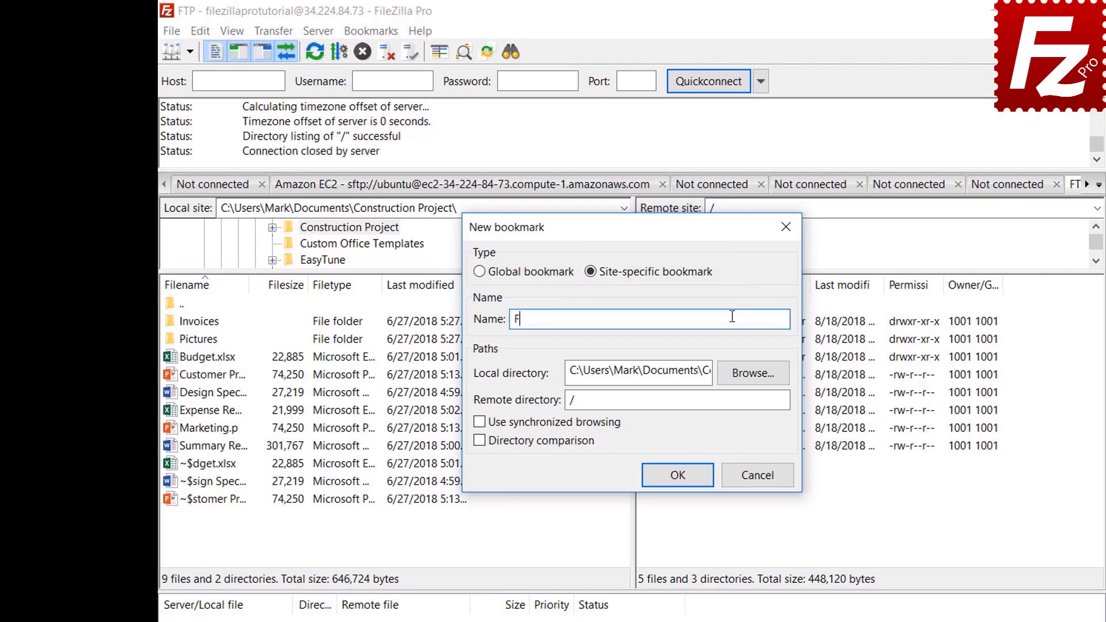
{"action": "type", "text": "TP-Pictures"}
{"action": "left_click", "coordinate": [754, 375]}
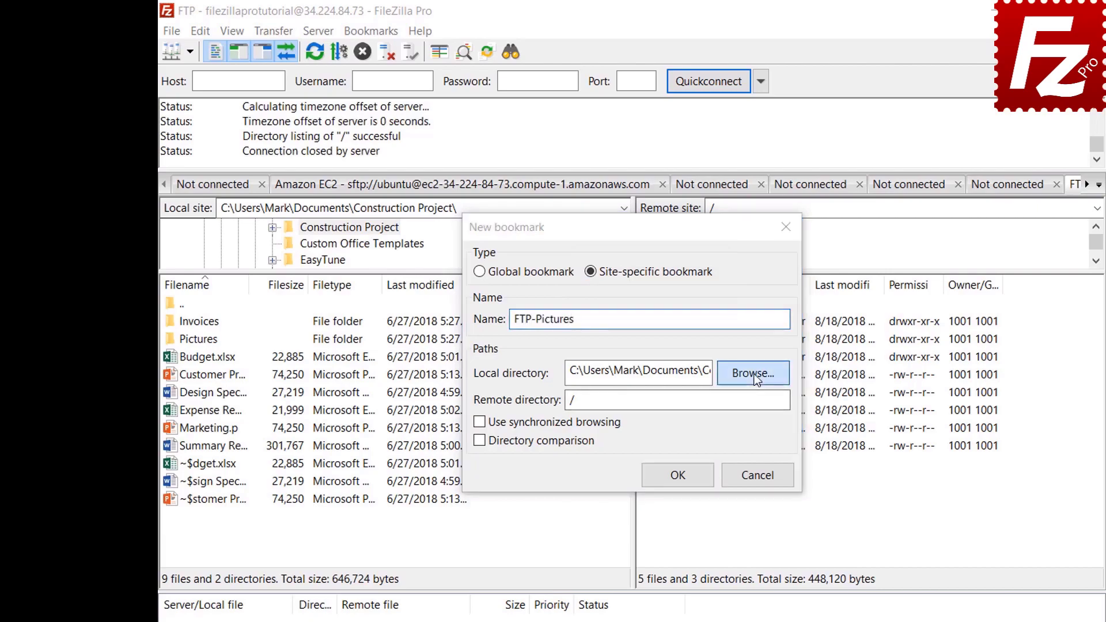
{"action": "double_click", "coordinate": [675, 359]}
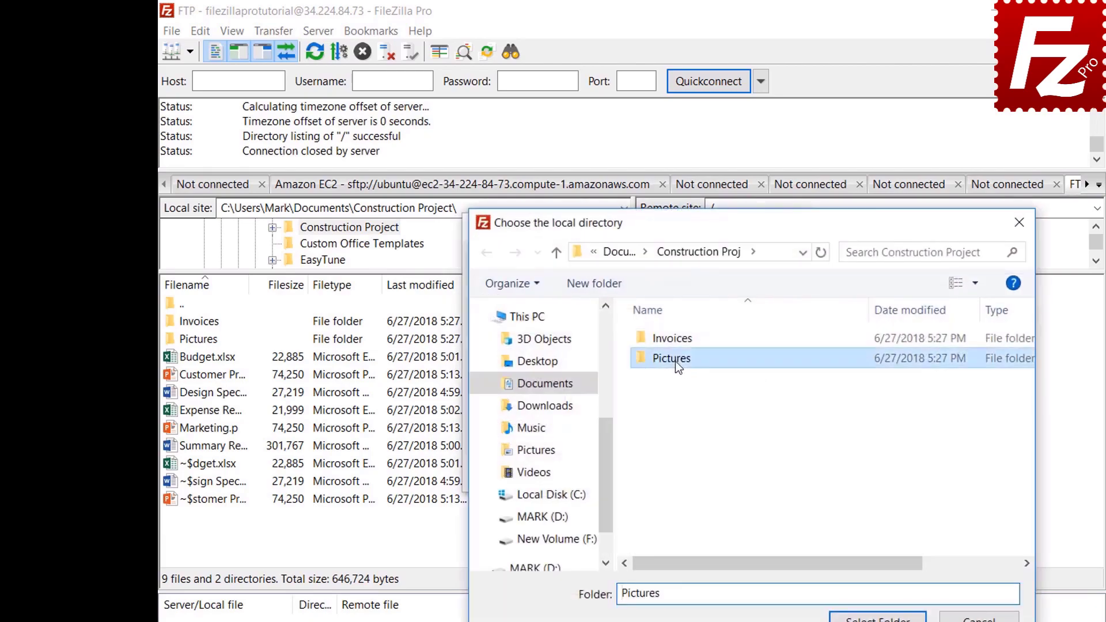
{"action": "left_click", "coordinate": [877, 617]}
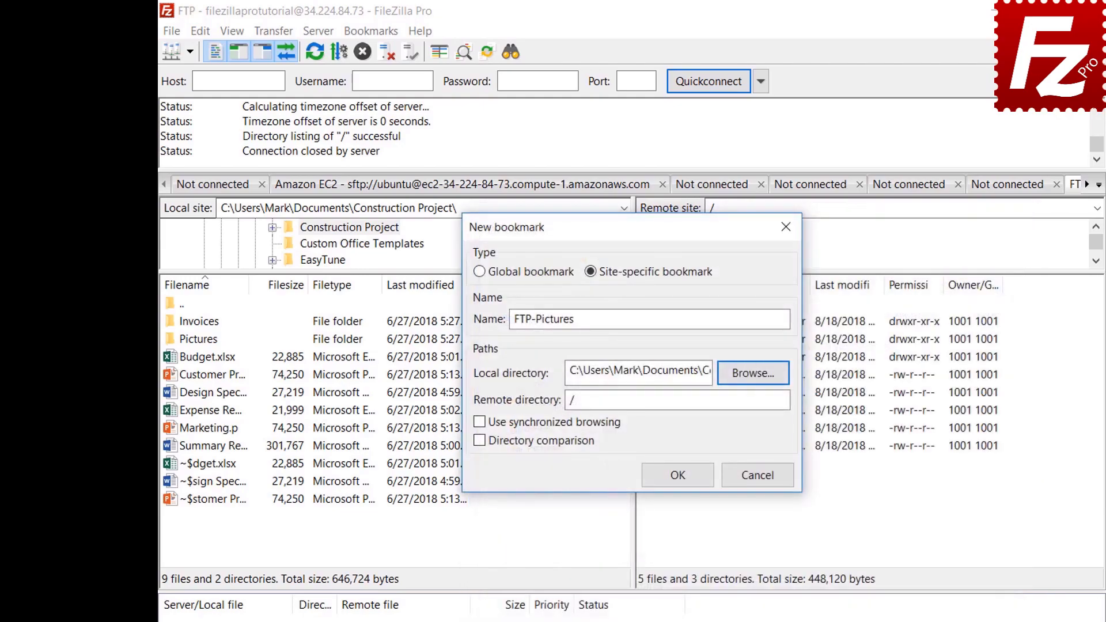
{"action": "left_click", "coordinate": [756, 406]}
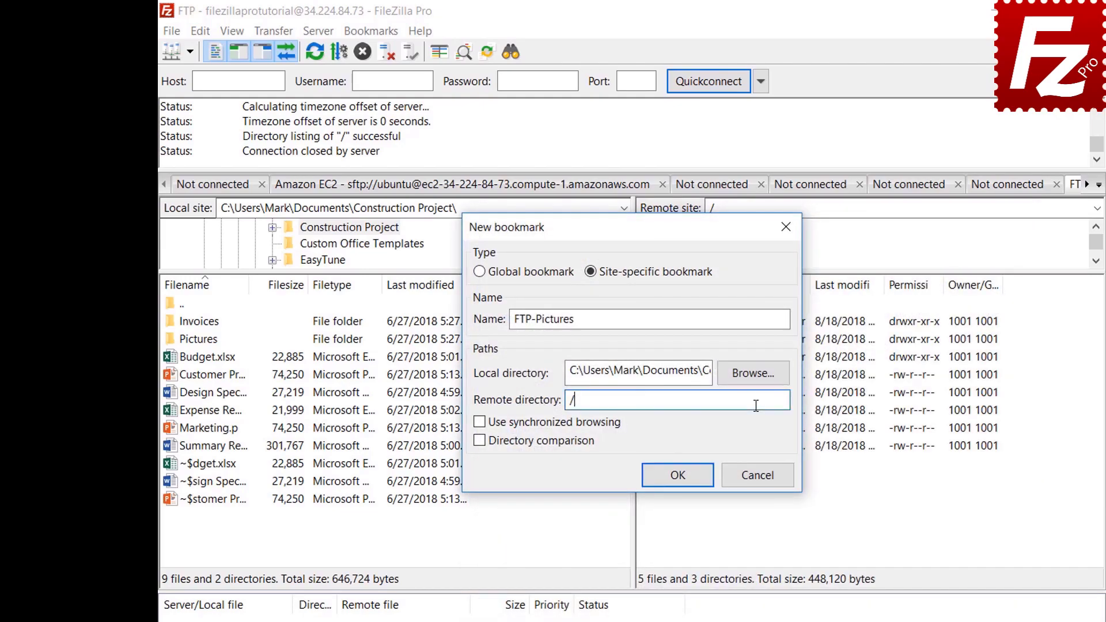
{"action": "type", "text": "Pictures"}
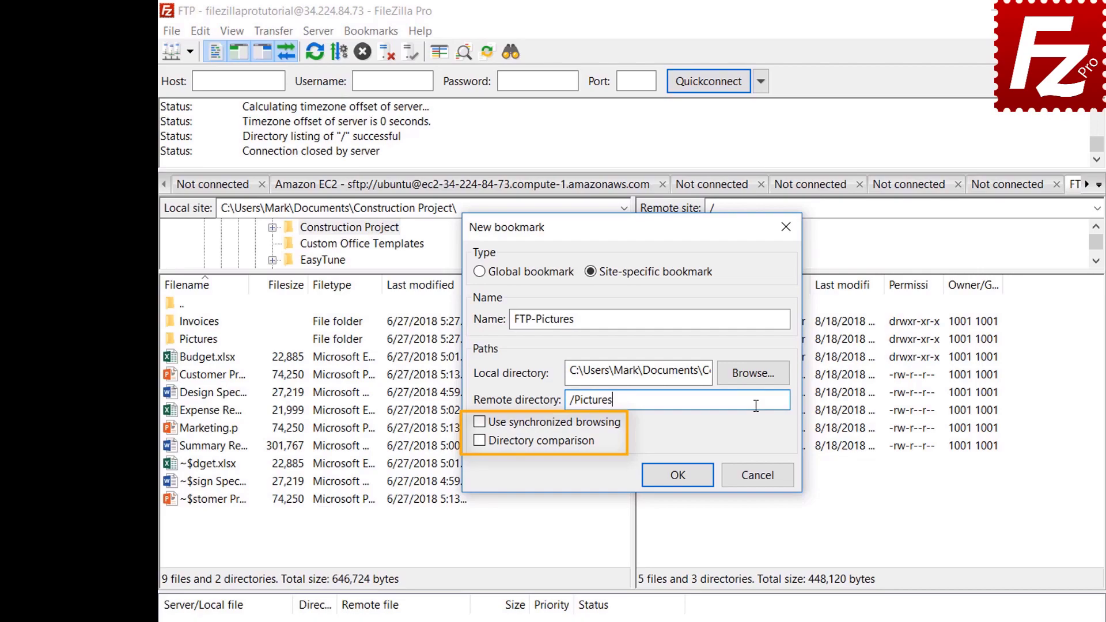
{"action": "left_click", "coordinate": [689, 480]}
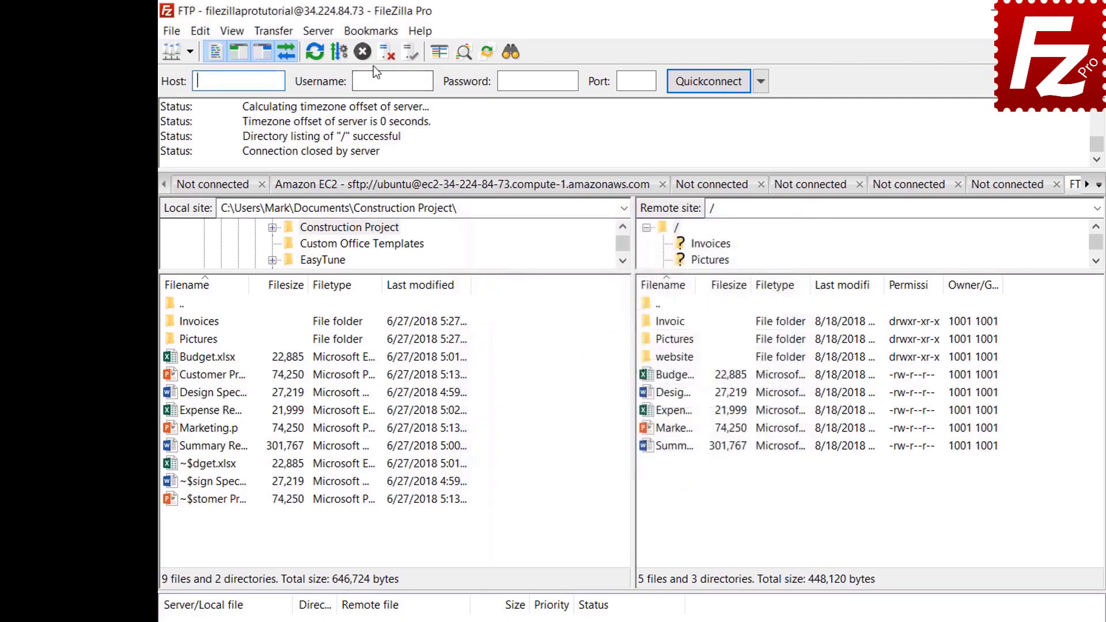
Step: Jump to the FTP-Pictures bookmark, then disconnect from the server
{"action": "left_click", "coordinate": [372, 32]}
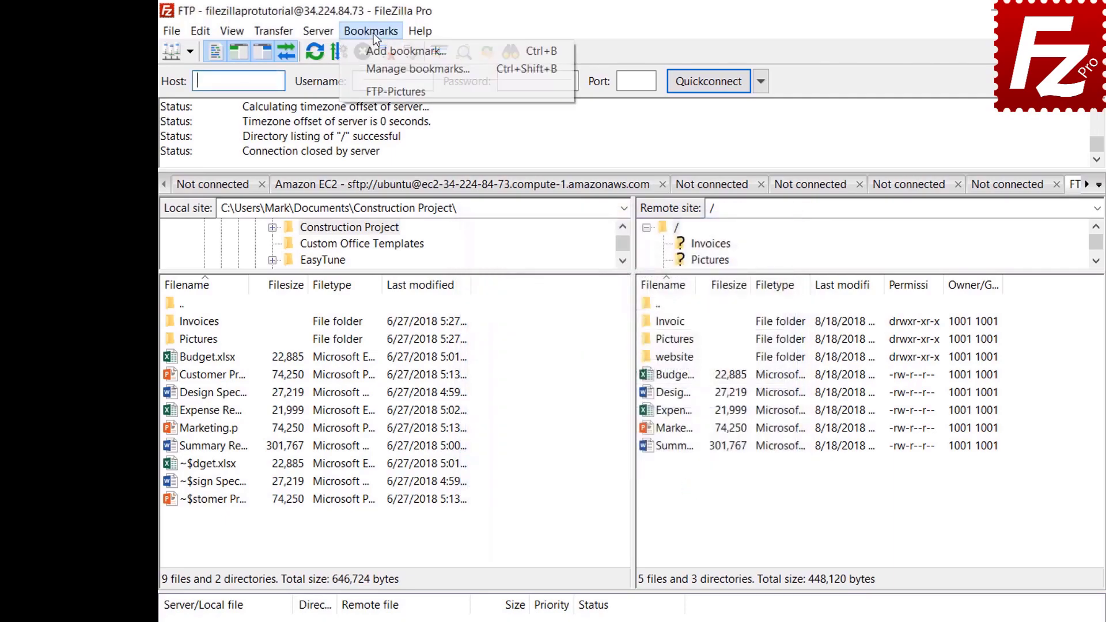
{"action": "left_click", "coordinate": [374, 93]}
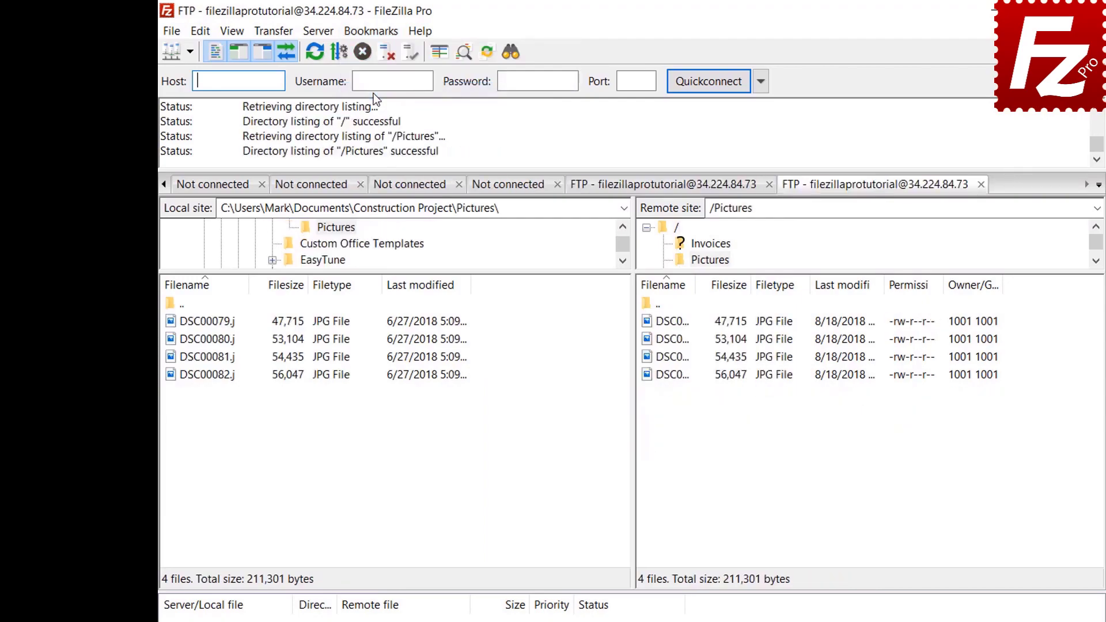
{"action": "left_click", "coordinate": [385, 55]}
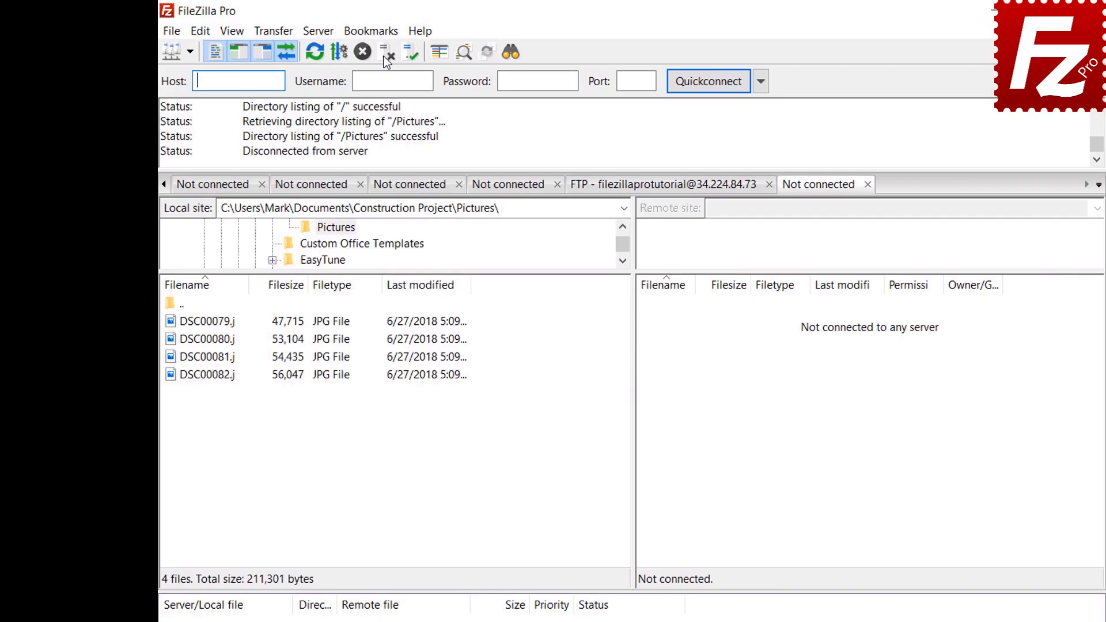
Step: Reconnect through the FTP-Pictures entry in Site Manager and open the bookmark manager
{"action": "left_click", "coordinate": [172, 32]}
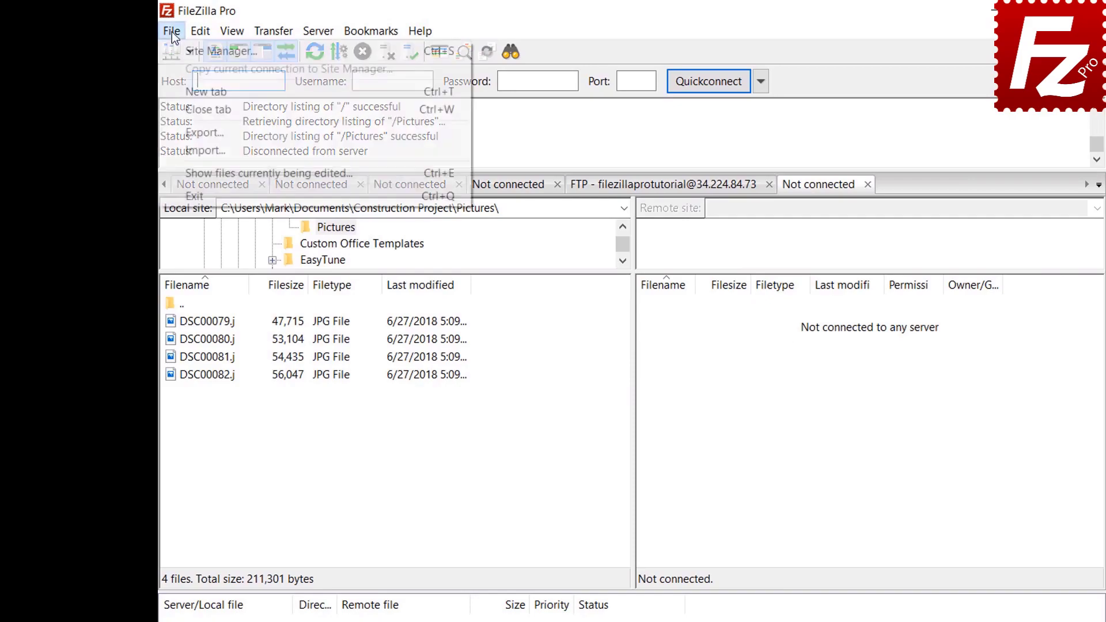
{"action": "left_click", "coordinate": [176, 50]}
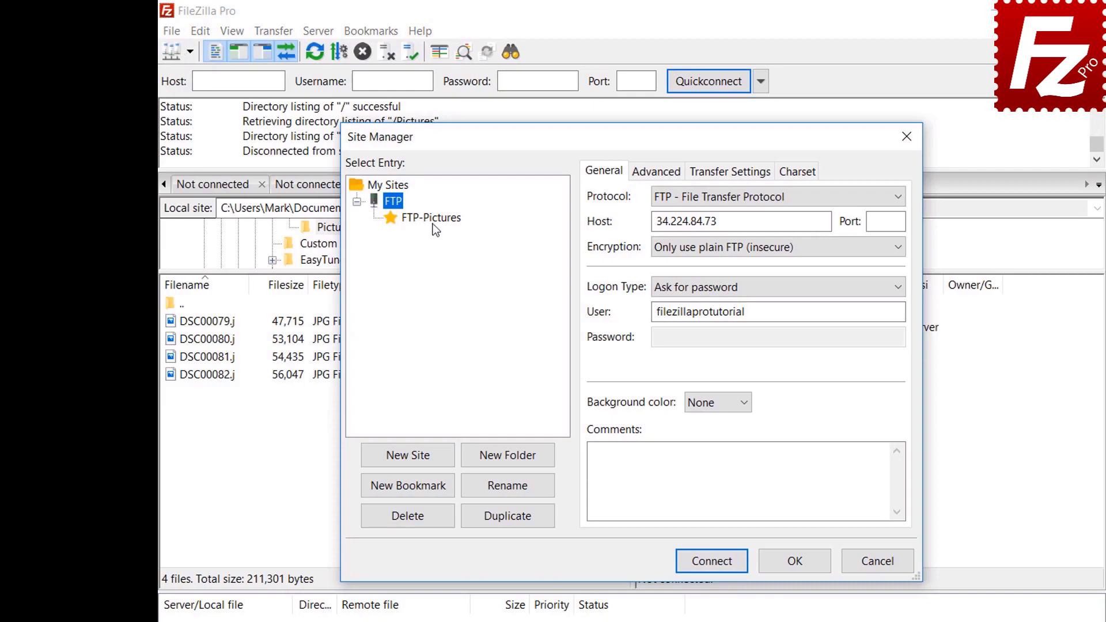
{"action": "left_click", "coordinate": [433, 222]}
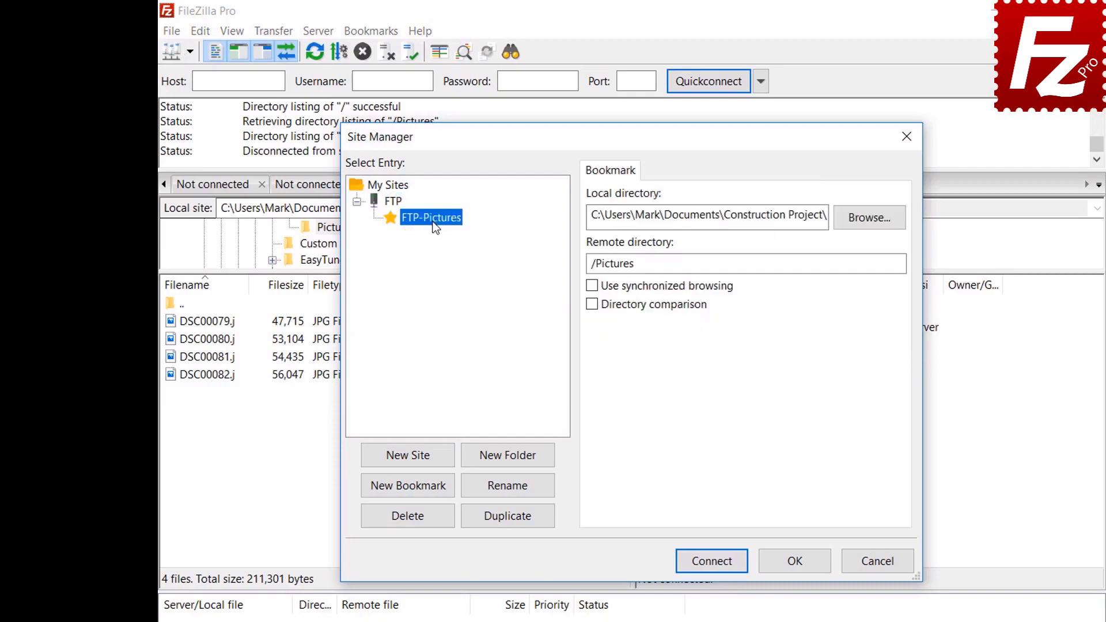
{"action": "left_click", "coordinate": [720, 565]}
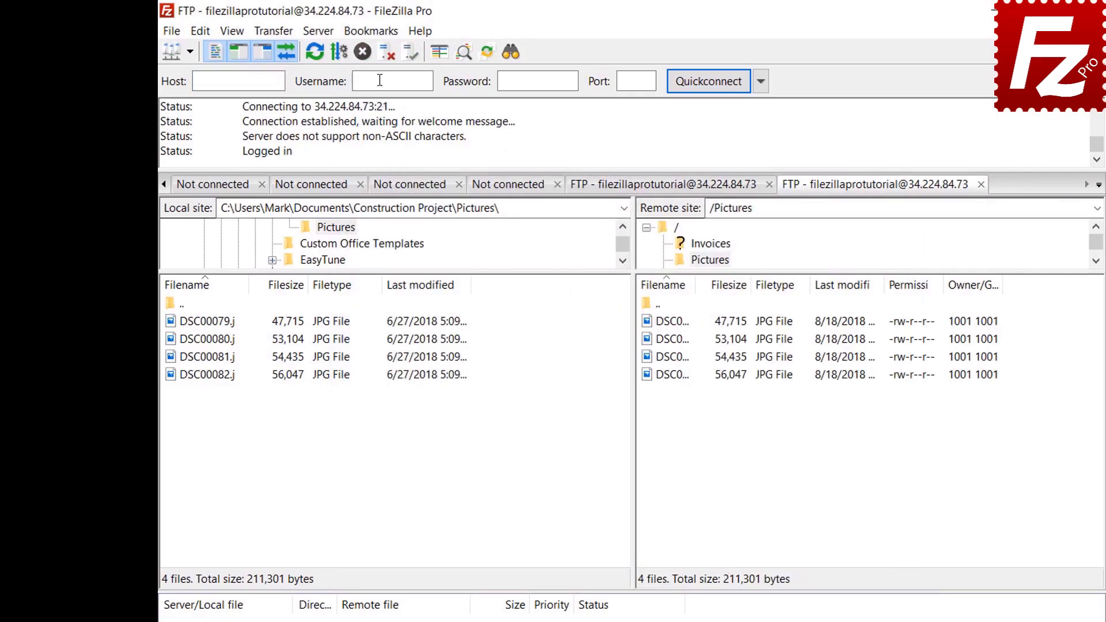
{"action": "left_click", "coordinate": [370, 31]}
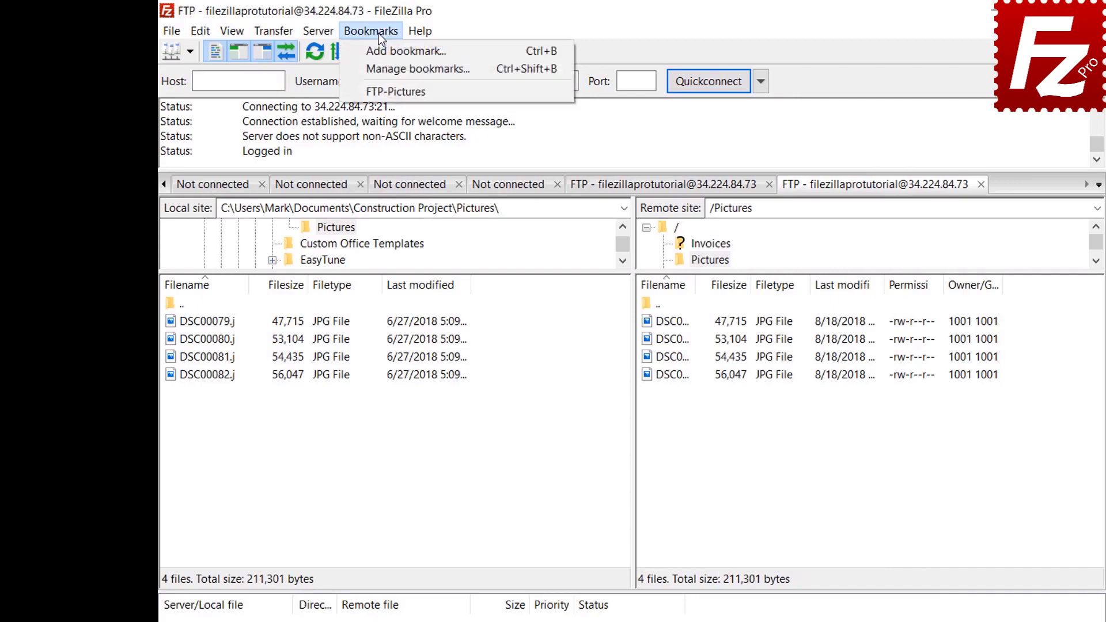
{"action": "left_click", "coordinate": [381, 68]}
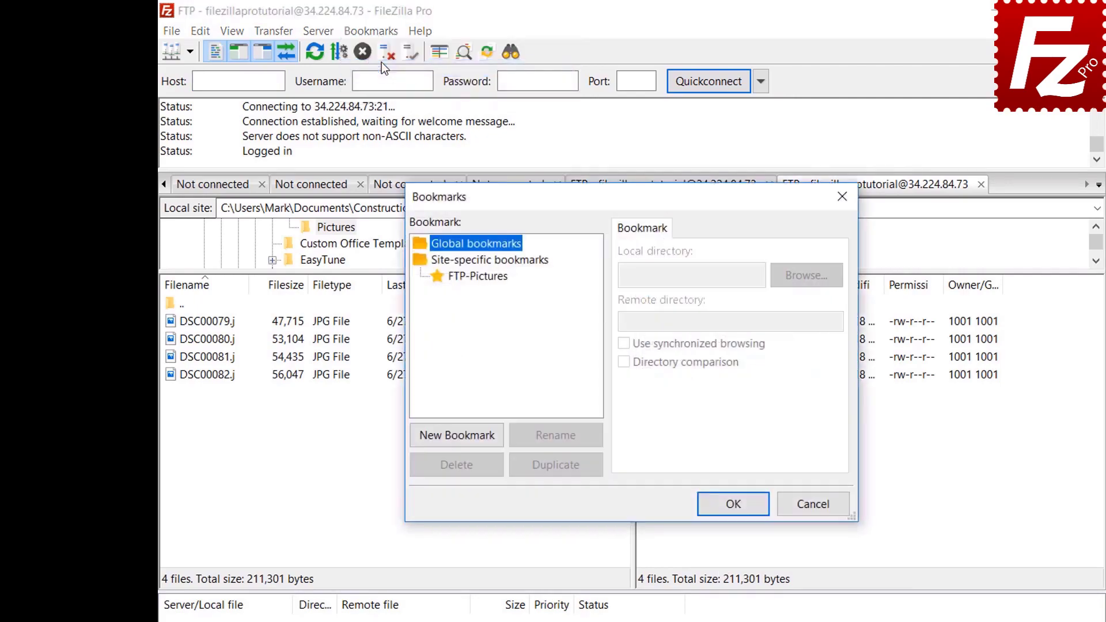
Step: Select FTP-Pictures under Site-specific bookmarks to view its directories
{"action": "left_click", "coordinate": [483, 276]}
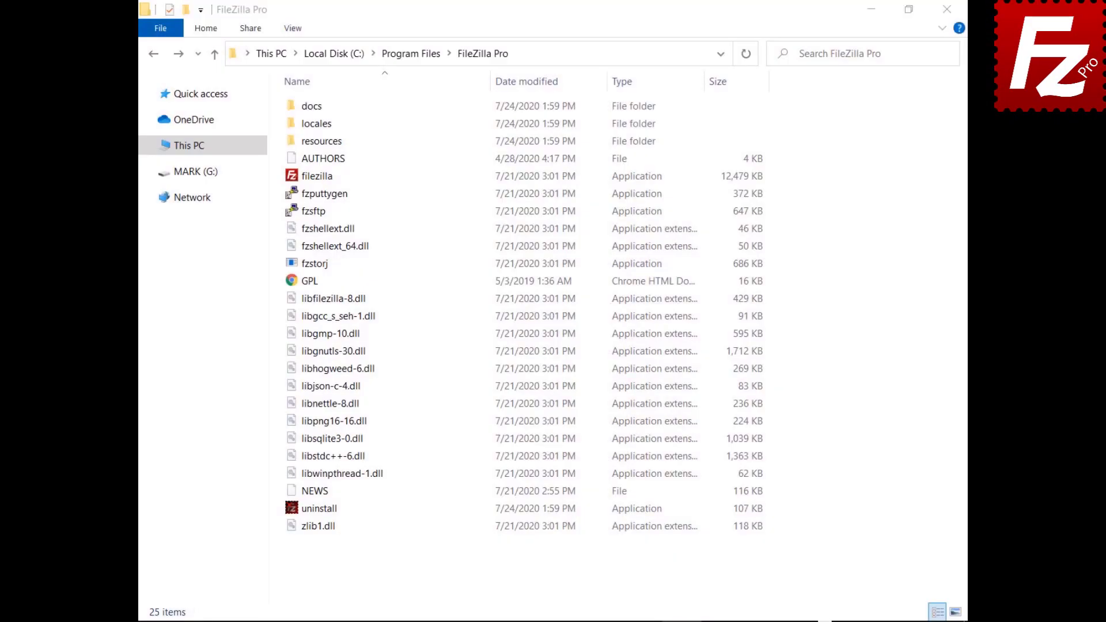
Step: Open docs\fzdefaults.xml from the FileZilla Pro install folder in Notepad and read it
{"action": "double_click", "coordinate": [312, 106]}
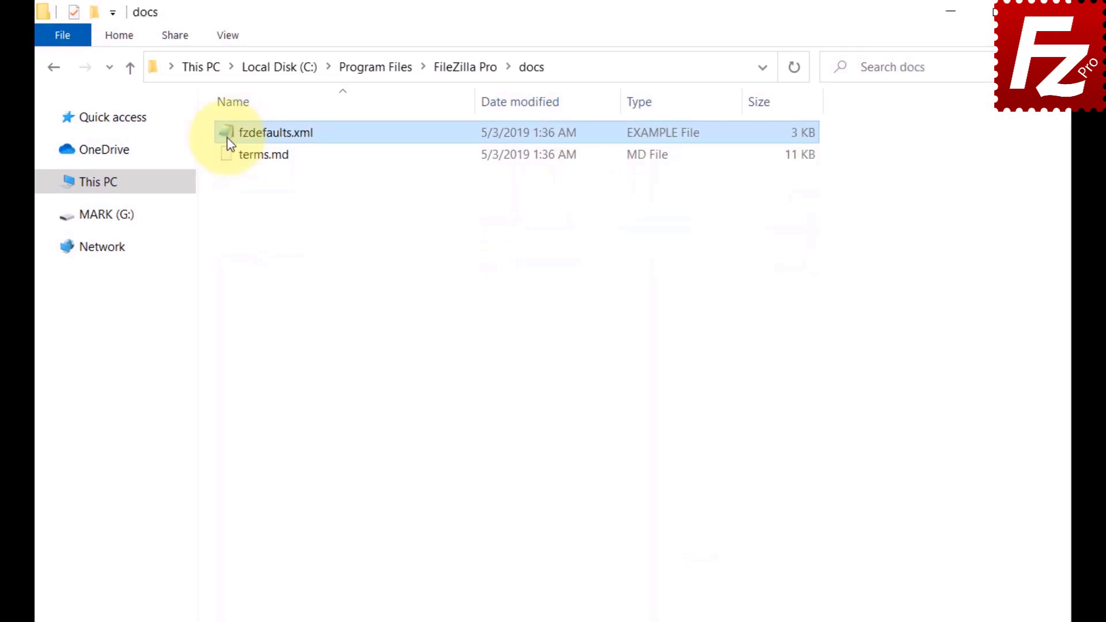
{"action": "double_click", "coordinate": [227, 138]}
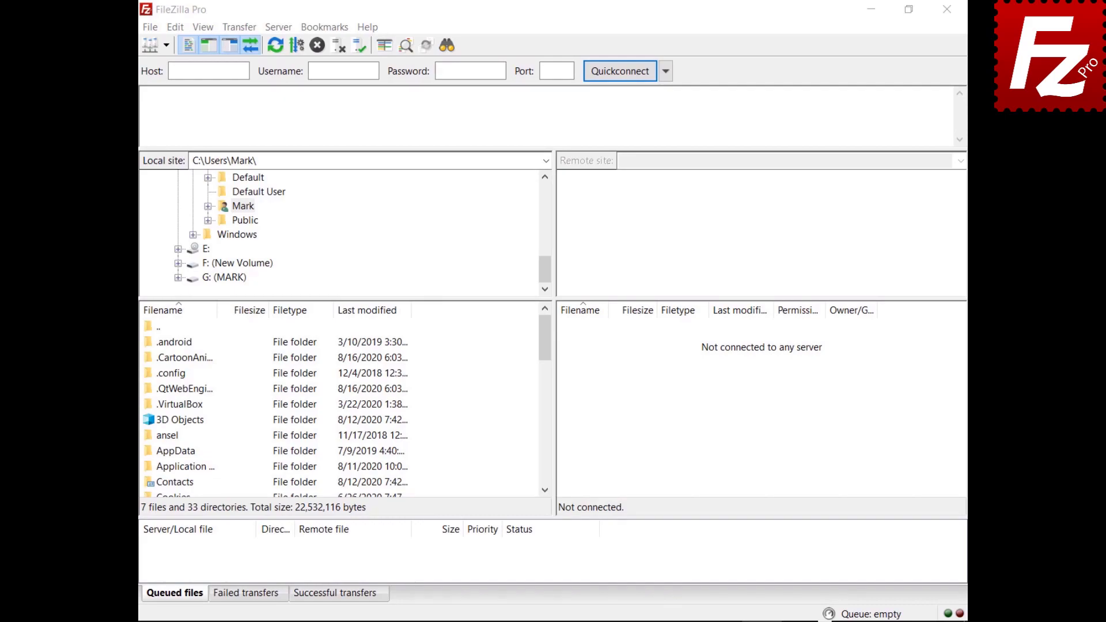
{"action": "left_click", "coordinate": [152, 30]}
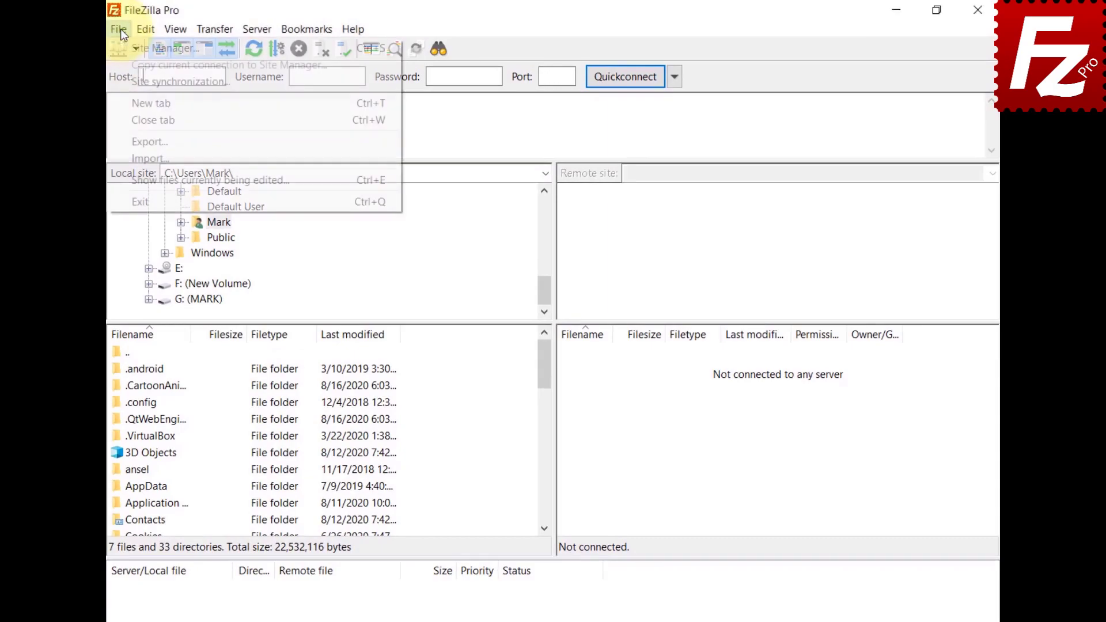
Step: Export the Site Manager entries and settings, saving the file as fzdefaults.xml in Documents
{"action": "left_click", "coordinate": [134, 142]}
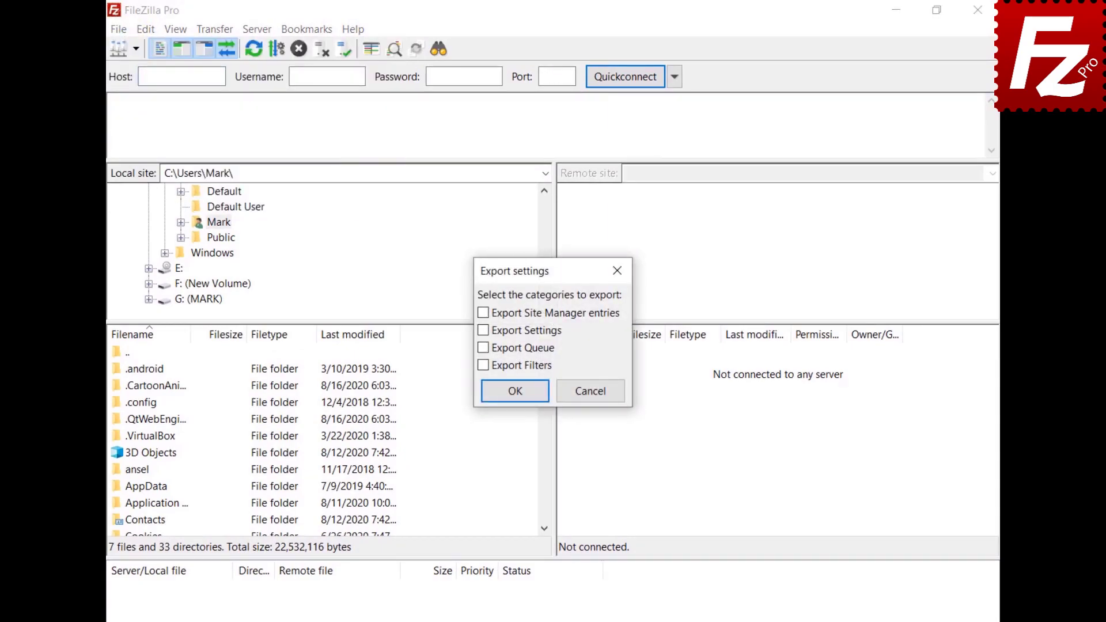
{"action": "left_click", "coordinate": [484, 312]}
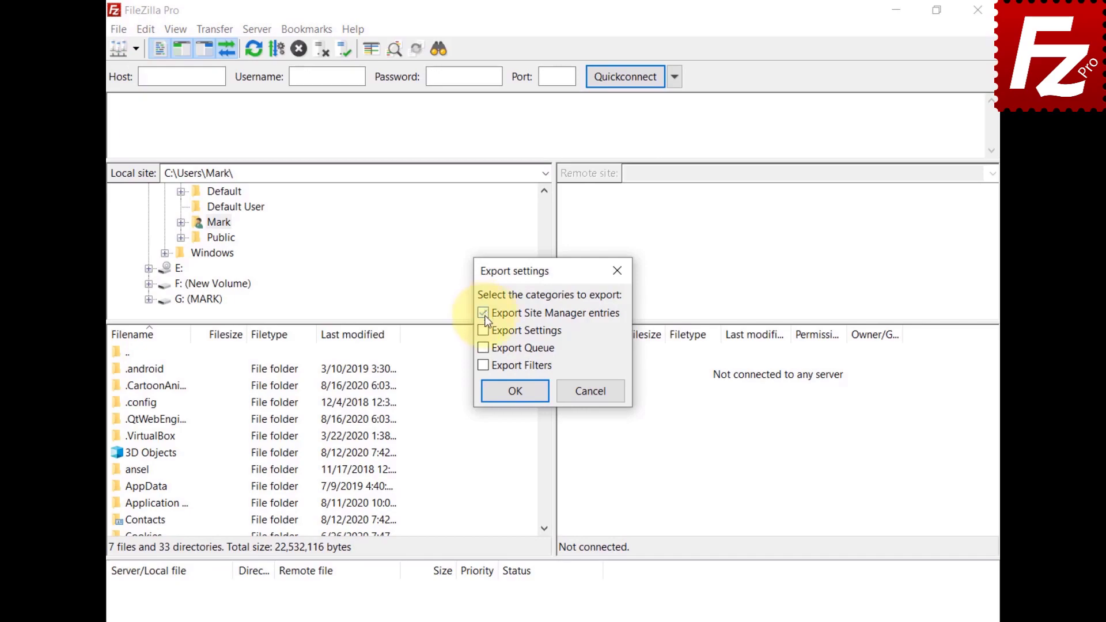
{"action": "left_click", "coordinate": [516, 392]}
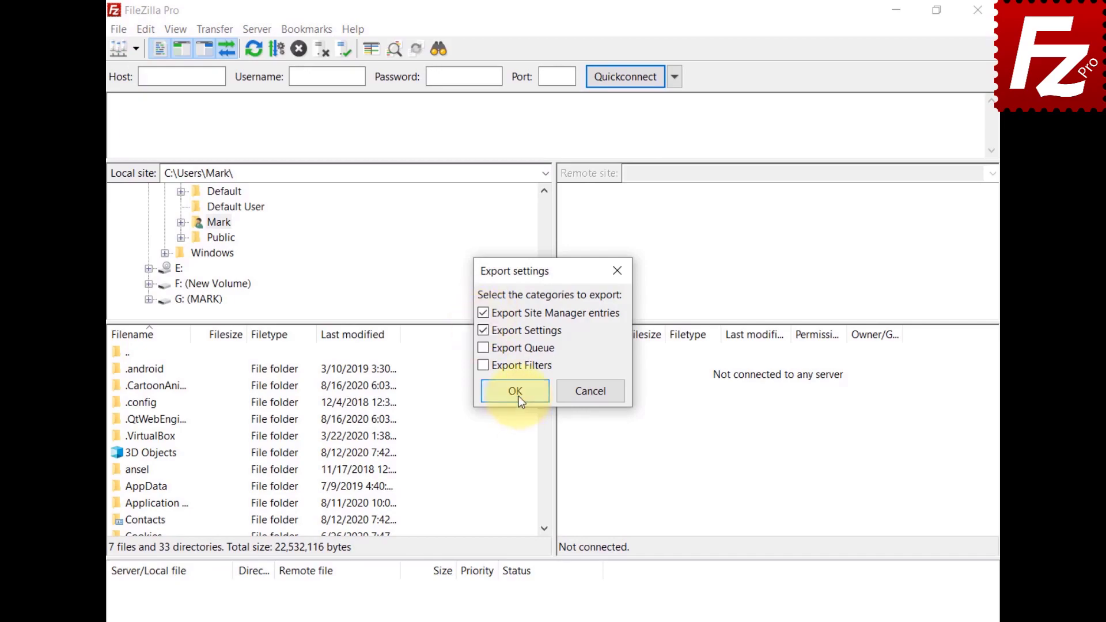
{"action": "type", "text": "fzdefaults.x"}
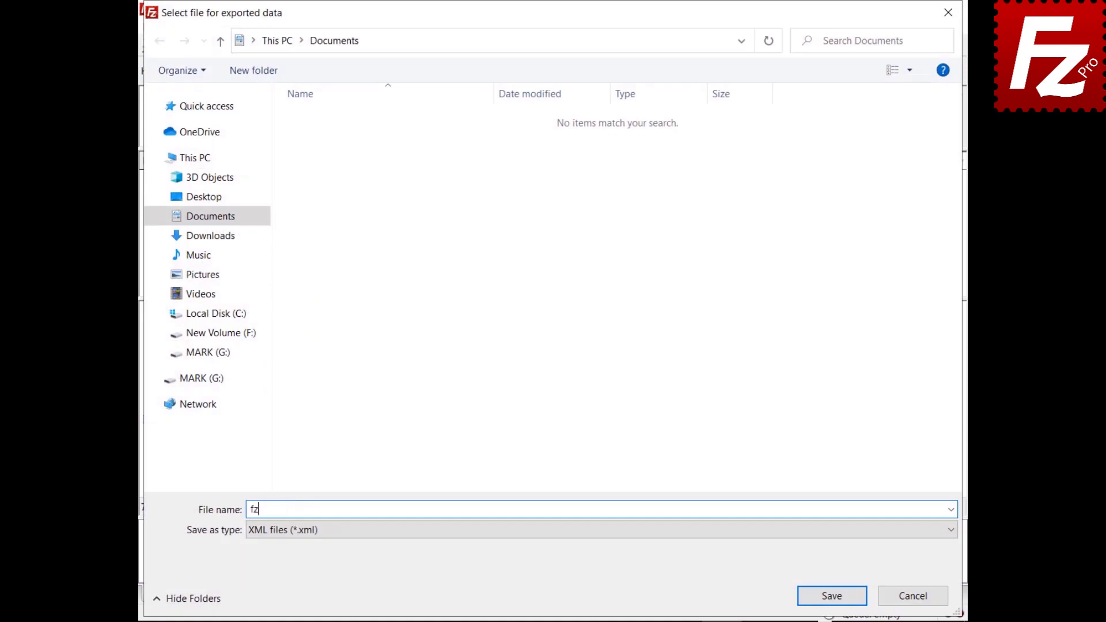
{"action": "type", "text": "ml"}
{"action": "left_click", "coordinate": [831, 598]}
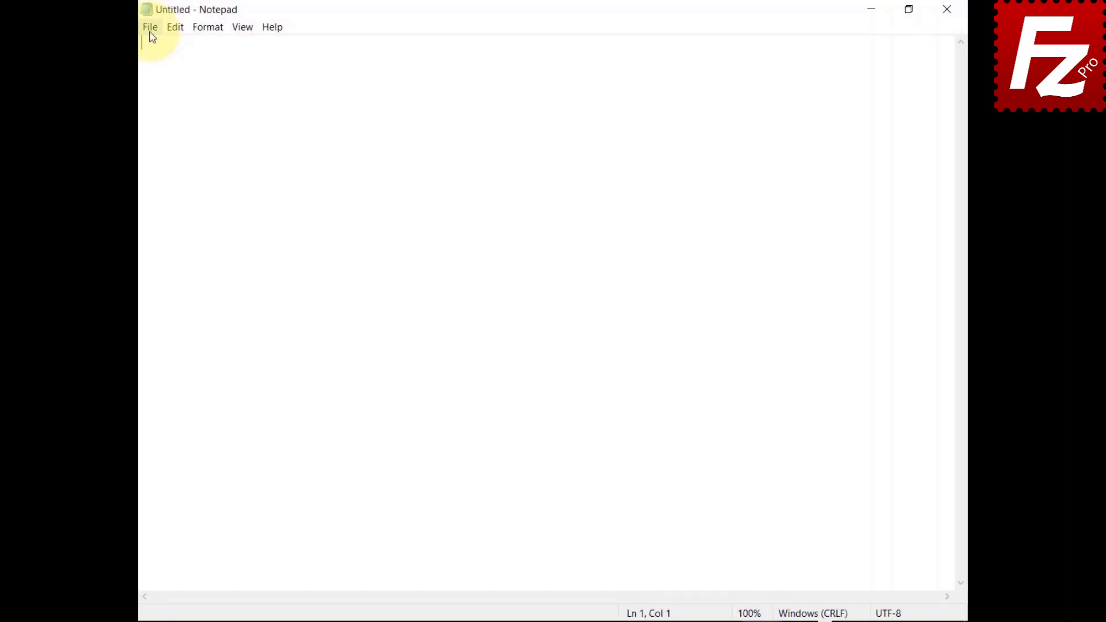
Step: Open the exported fzdefaults file from Documents with Notepad's File > Open
{"action": "left_click", "coordinate": [150, 32]}
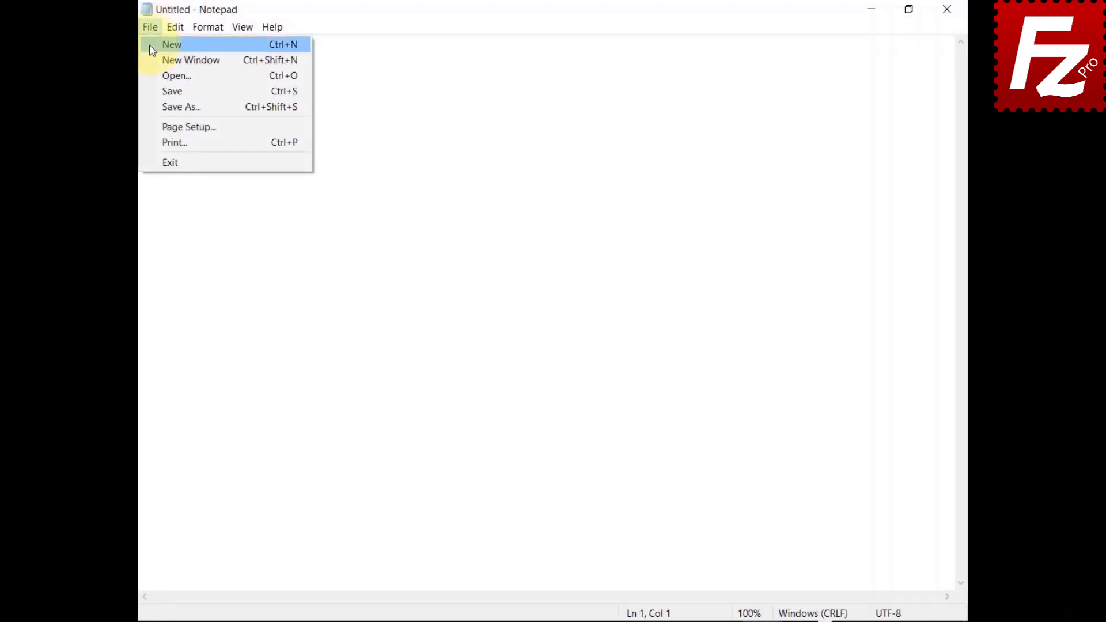
{"action": "left_click", "coordinate": [154, 75]}
{"action": "left_click", "coordinate": [322, 164]}
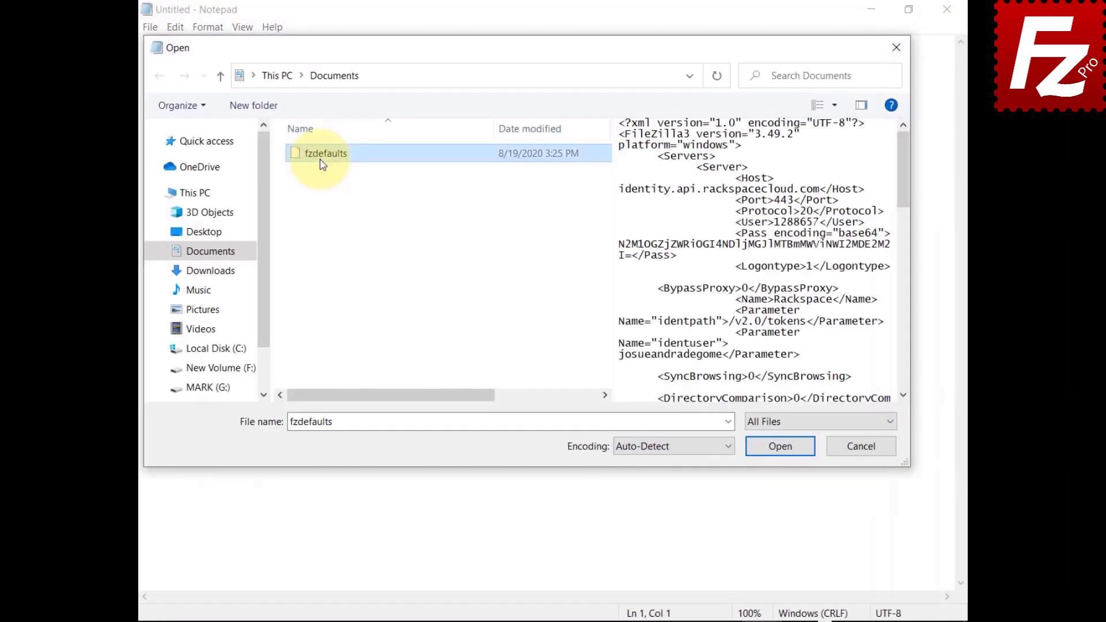
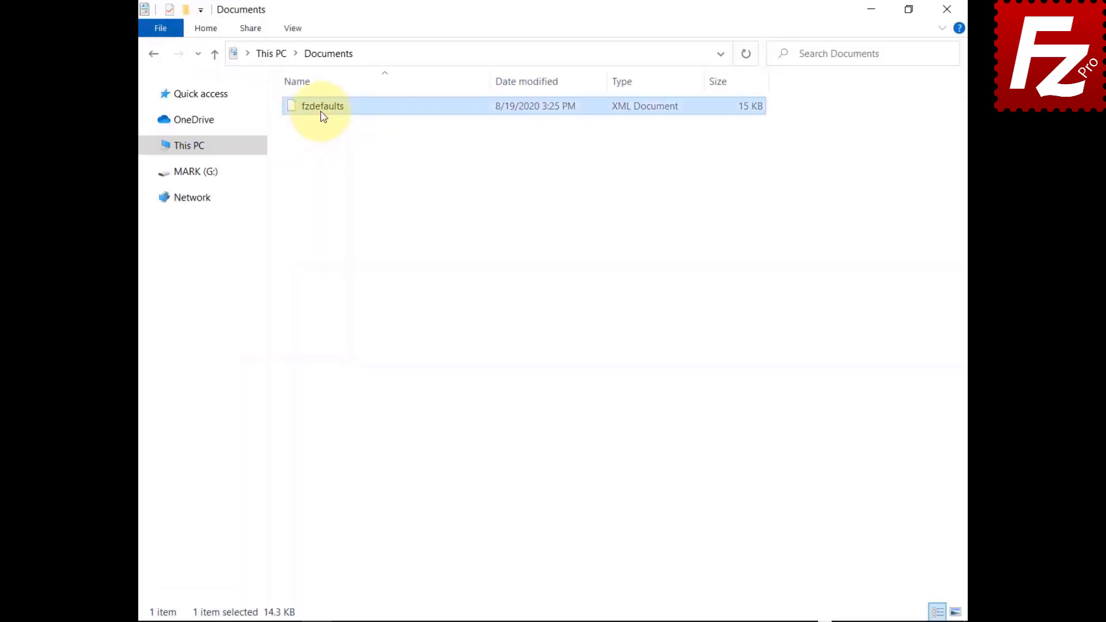
Step: Copy fzdefaults from Documents into %ProgramFiles%\FileZilla Pro, granting administrator permission
{"action": "right_click", "coordinate": [321, 112]}
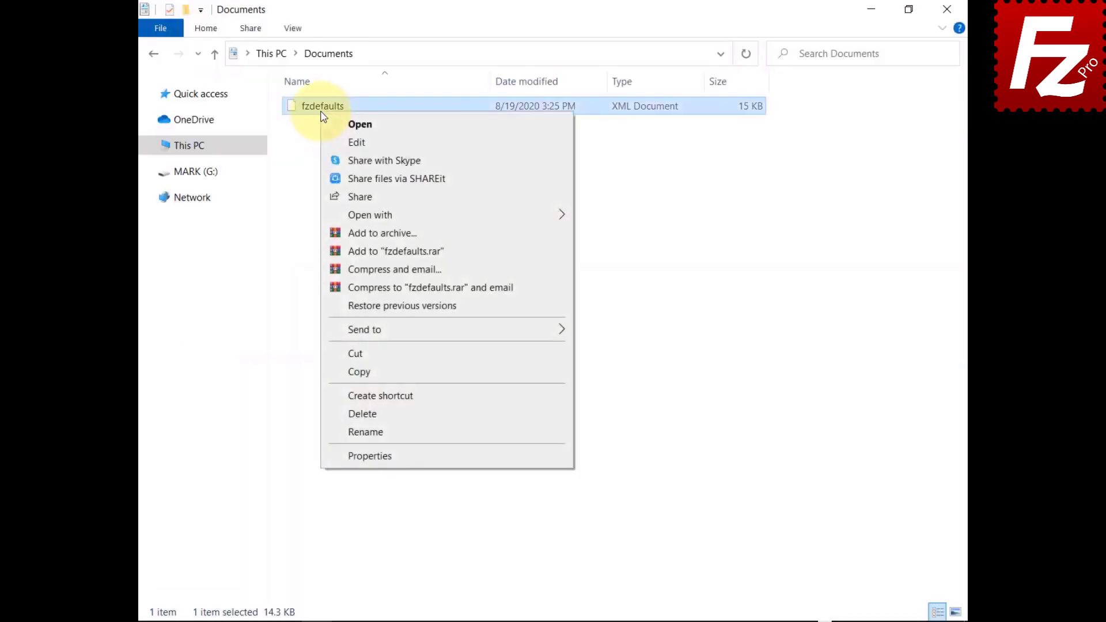
{"action": "left_click", "coordinate": [337, 372]}
{"action": "left_click", "coordinate": [679, 57]}
{"action": "type", "text": "%ProgramFiles%\\Filez"}
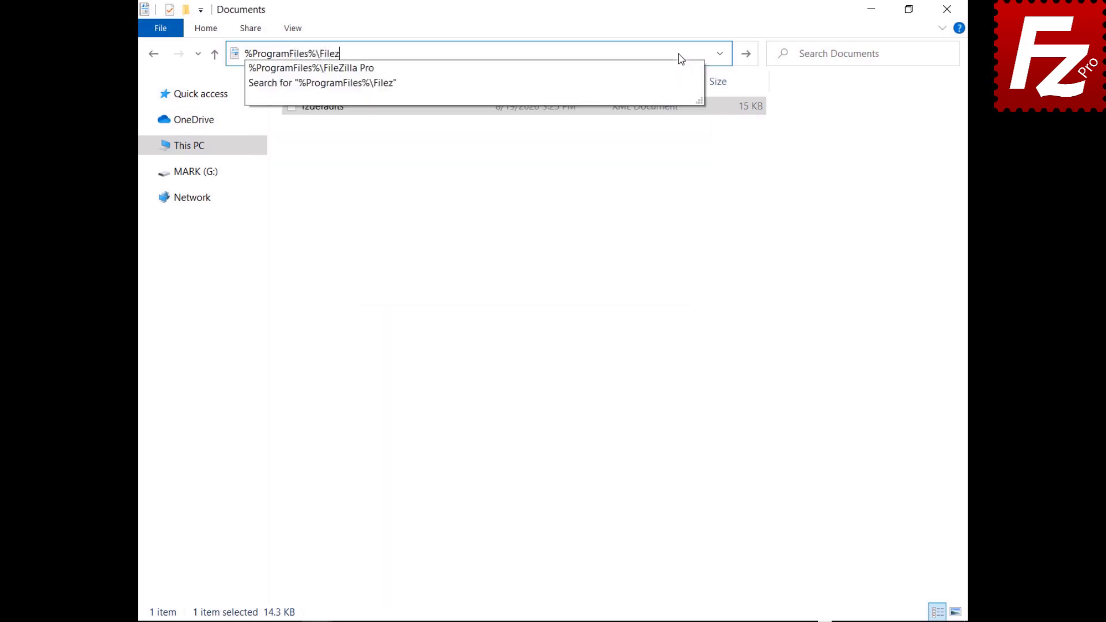
{"action": "type", "text": "illa Pro"}
{"action": "key", "text": "Return"}
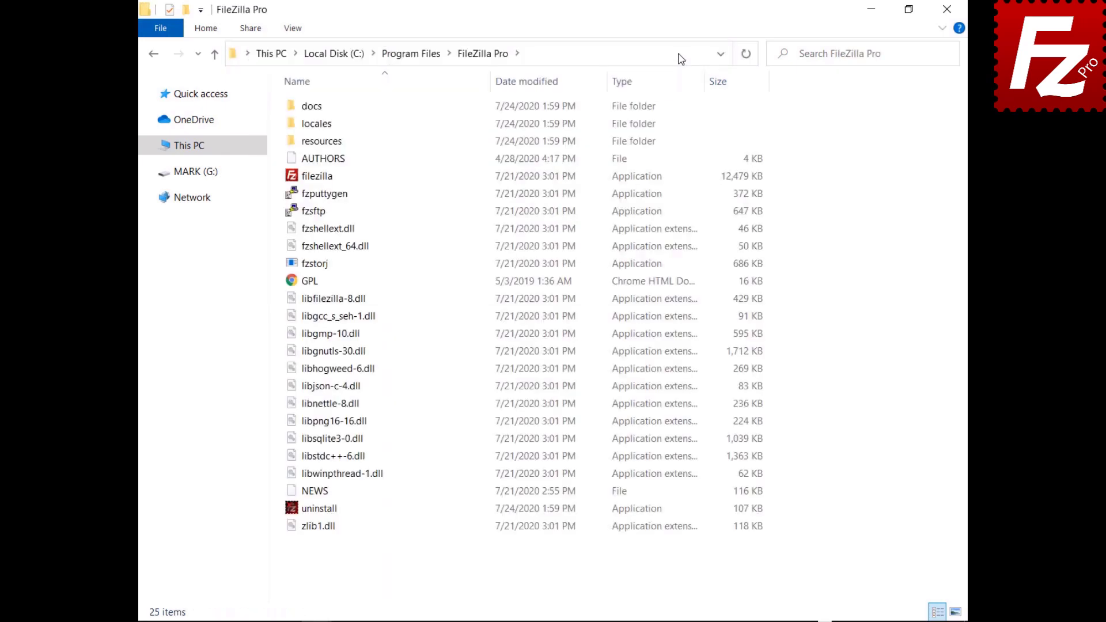
{"action": "right_click", "coordinate": [423, 562]}
{"action": "left_click", "coordinate": [440, 455]}
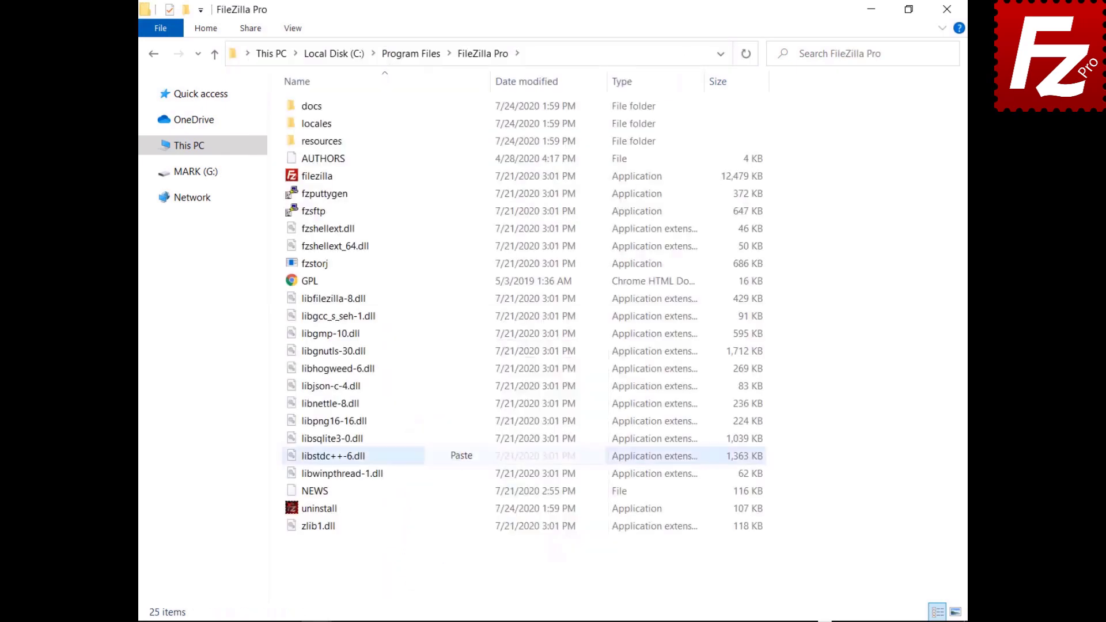
{"action": "left_click", "coordinate": [511, 248]}
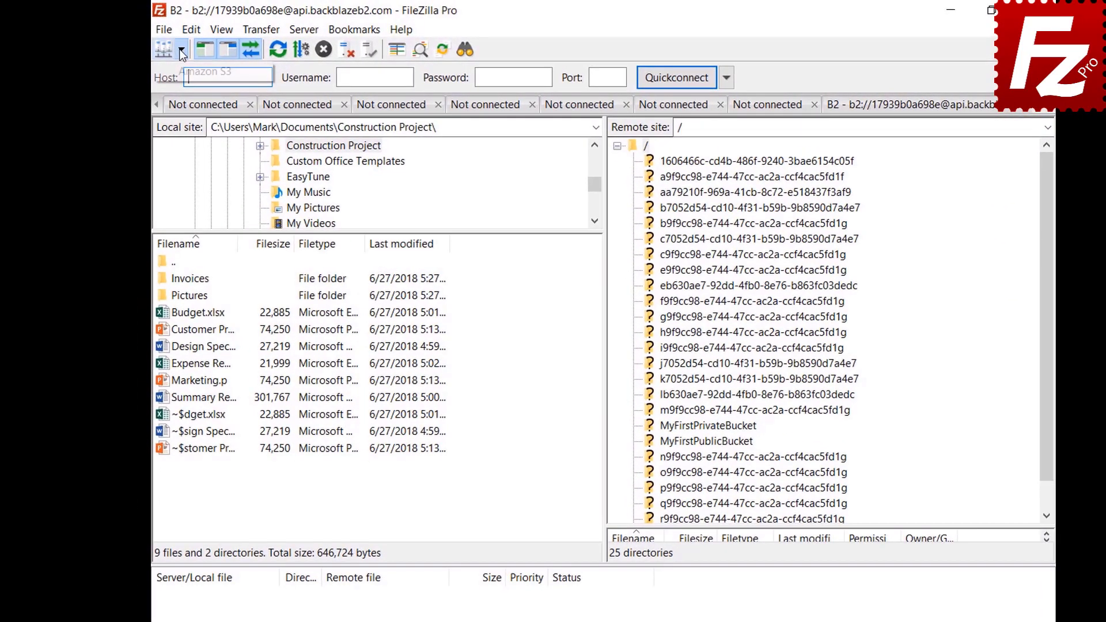
Step: Connect to the Amazon S3 site and open the pane layout list under Settings > Interface
{"action": "left_click", "coordinate": [179, 49]}
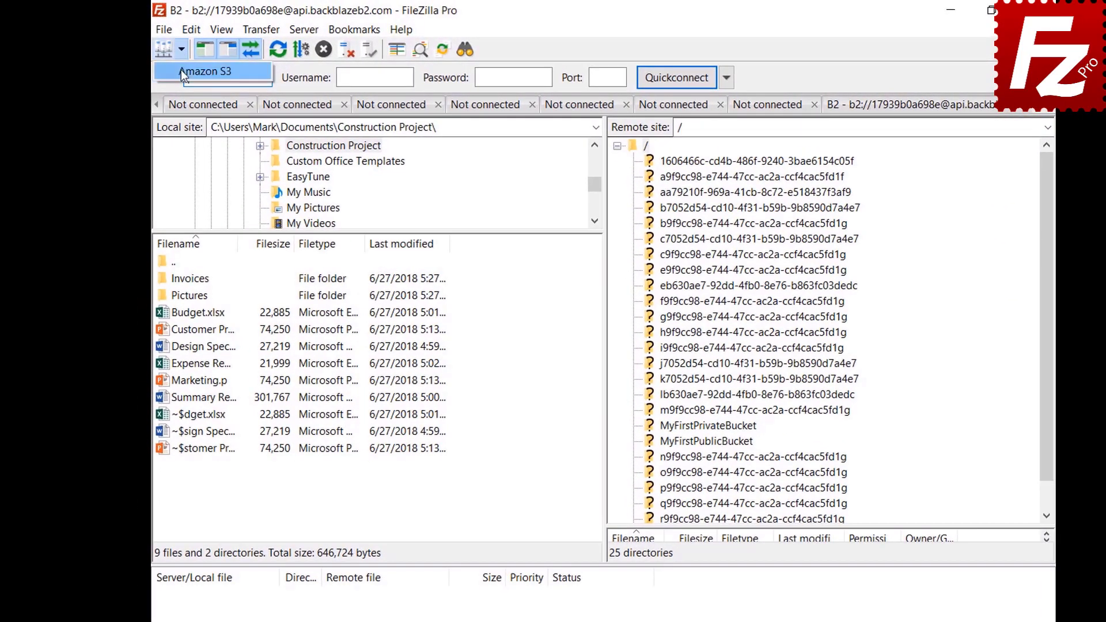
{"action": "left_click", "coordinate": [180, 71]}
{"action": "left_click", "coordinate": [192, 32]}
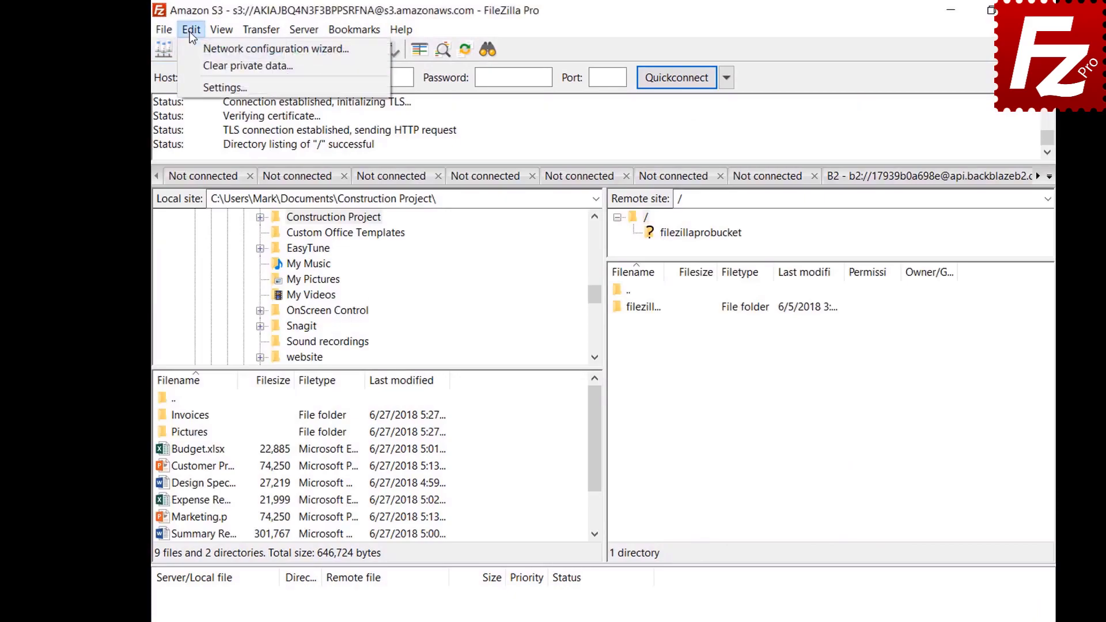
{"action": "left_click", "coordinate": [193, 89]}
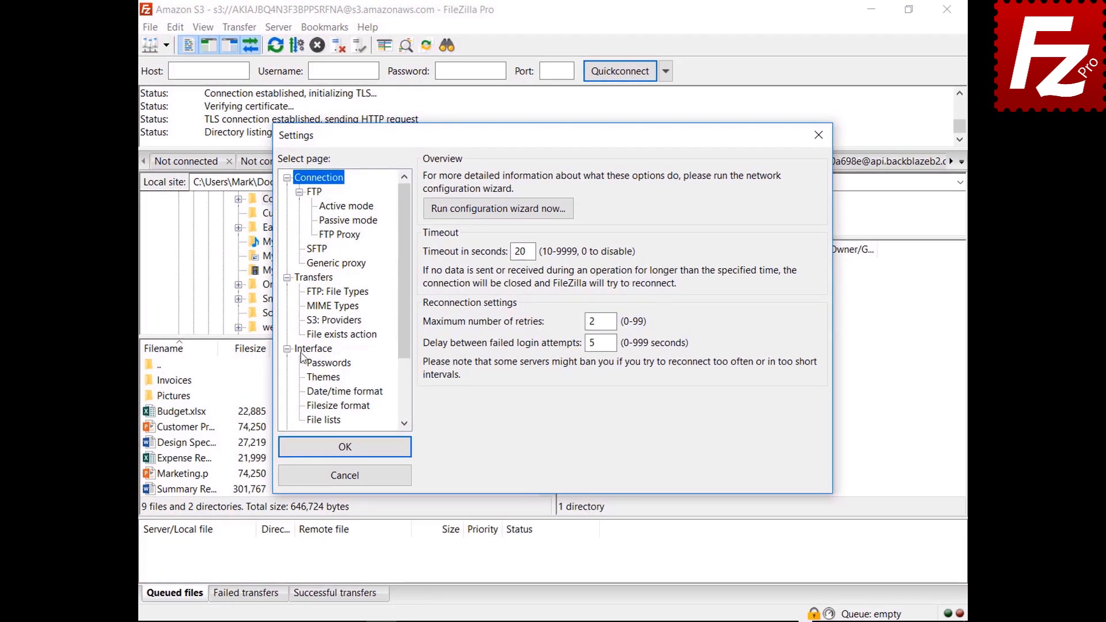
{"action": "left_click", "coordinate": [322, 372]}
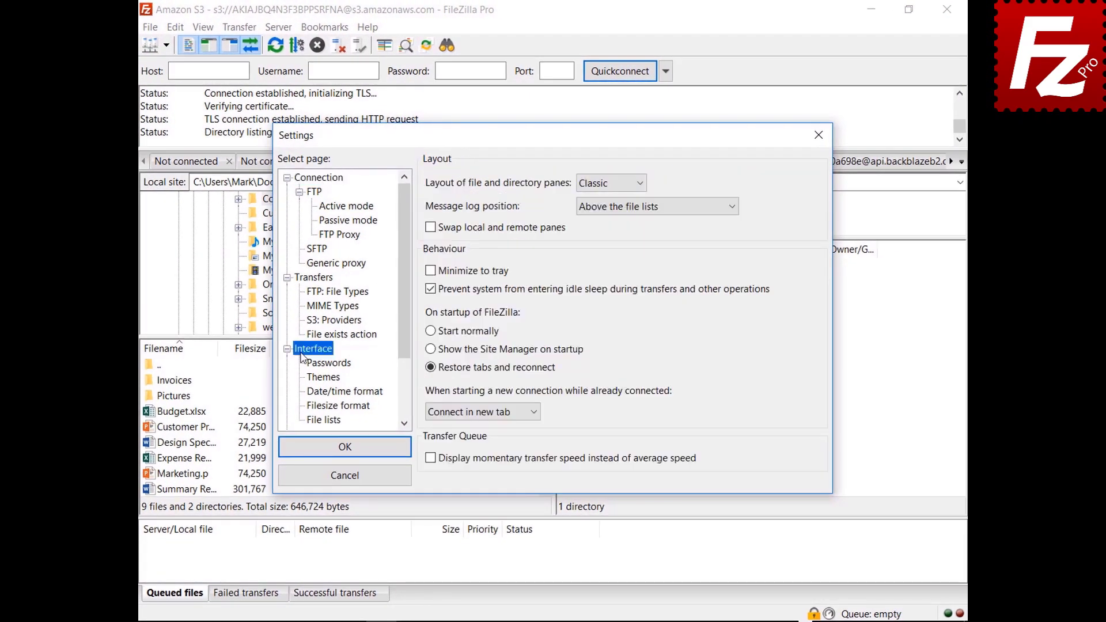
{"action": "left_click", "coordinate": [611, 184]}
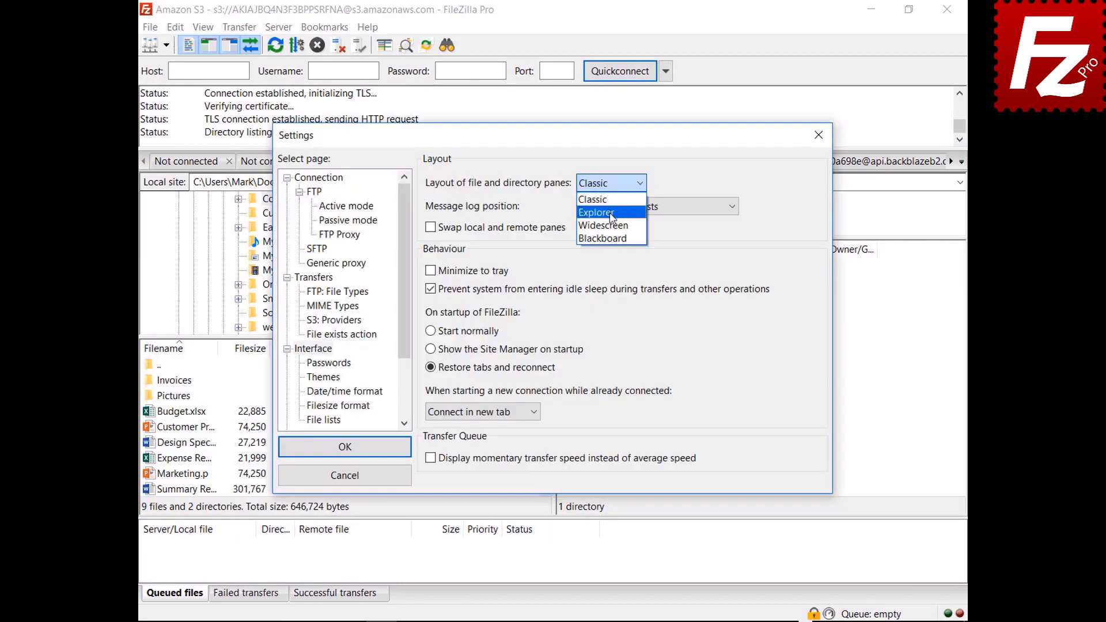
Step: Preview the Explorer and then the Widescreen pane layouts
{"action": "left_click", "coordinate": [610, 206]}
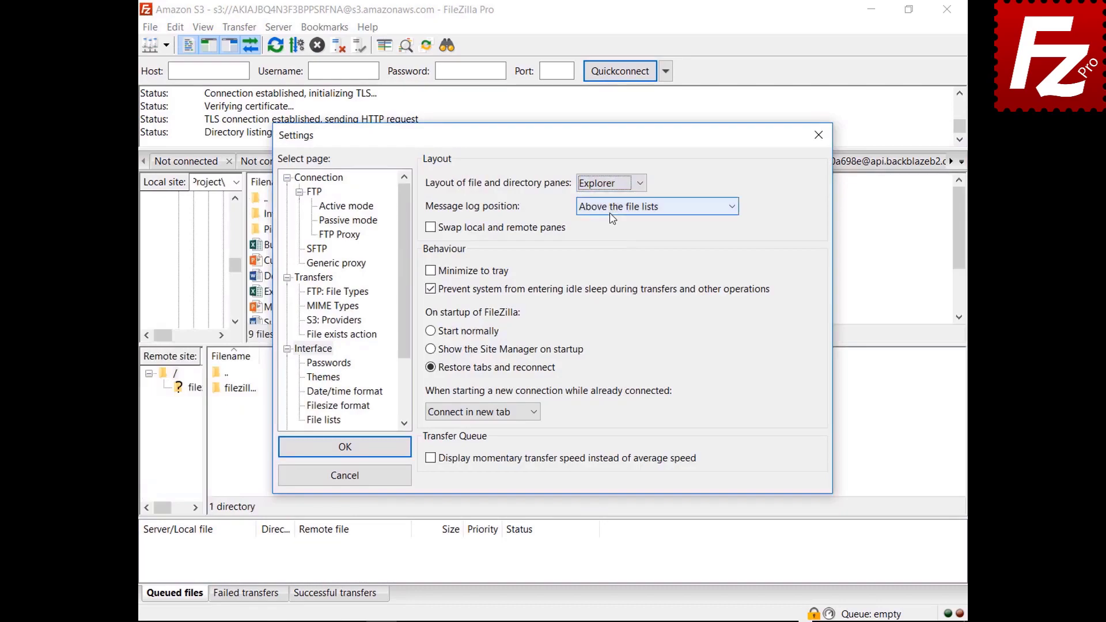
{"action": "left_click_drag", "start_coordinate": [558, 136], "coordinate": [576, 621]}
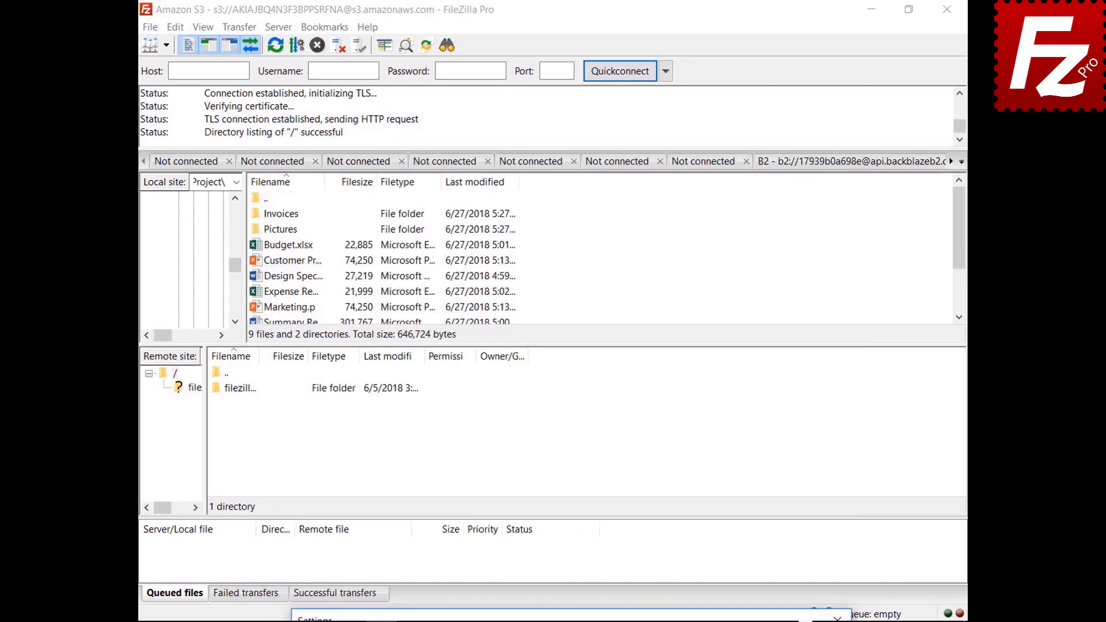
{"action": "left_click_drag", "start_coordinate": [576, 621], "coordinate": [547, 139]}
{"action": "left_click", "coordinate": [601, 185]}
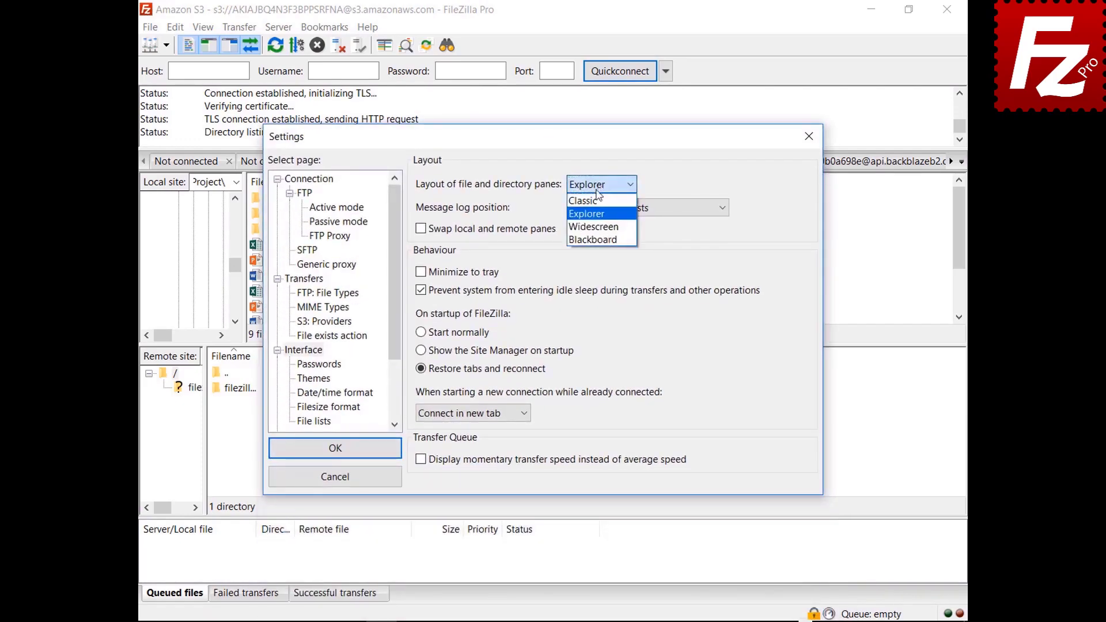
{"action": "left_click", "coordinate": [598, 227]}
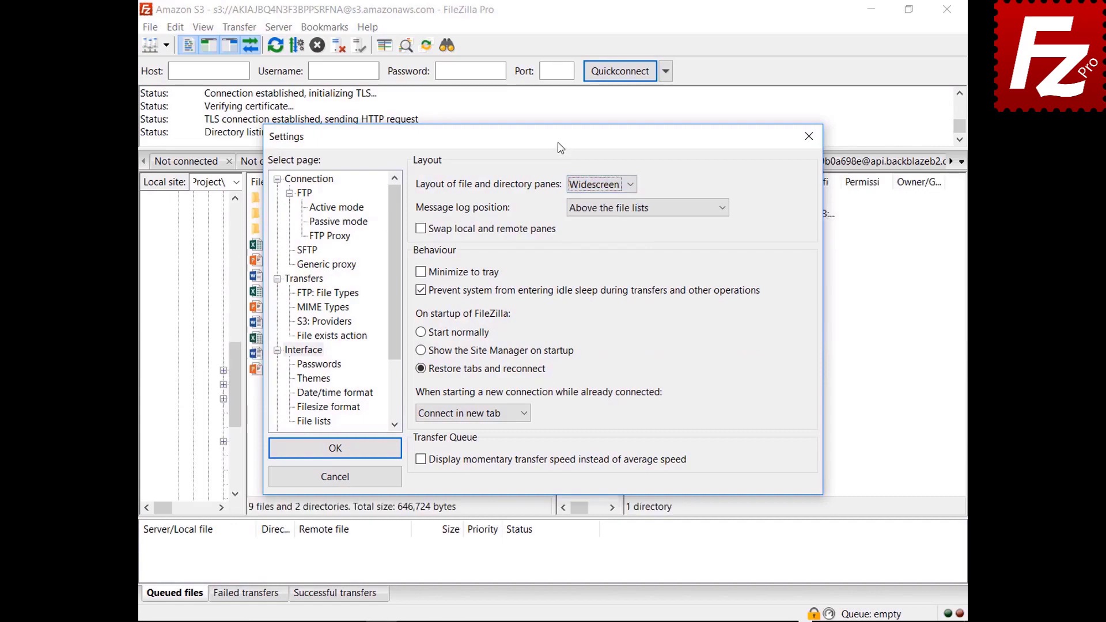
{"action": "mouse_move", "coordinate": [560, 138]}
{"action": "left_mouse_down"}
{"action": "mouse_move", "coordinate": [587, 617]}
{"action": "mouse_move", "coordinate": [551, 149]}
{"action": "left_mouse_up"}
Step: Preview the Blackboard layout, return to Classic, and choose a message log position
{"action": "left_click", "coordinate": [595, 196]}
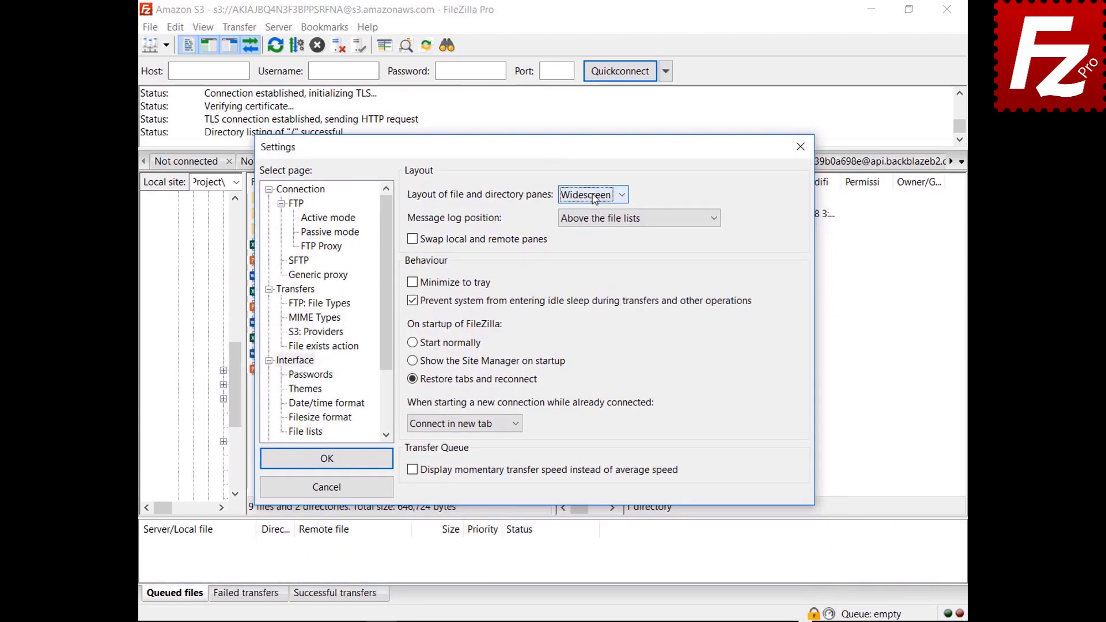
{"action": "left_click", "coordinate": [588, 250]}
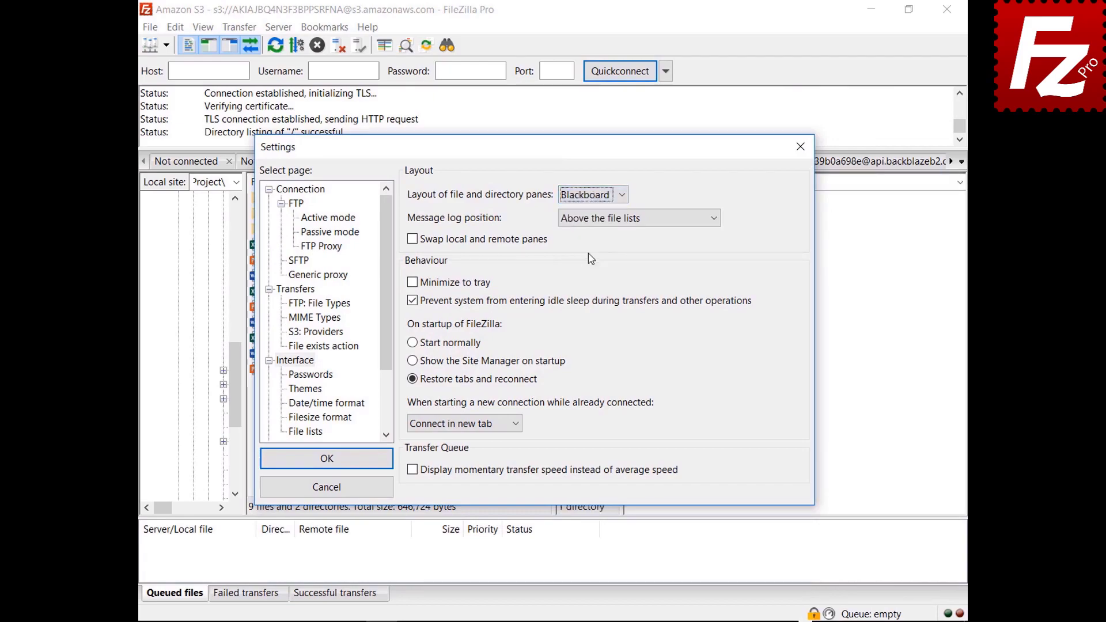
{"action": "left_click_drag", "start_coordinate": [535, 158], "coordinate": [538, 621]}
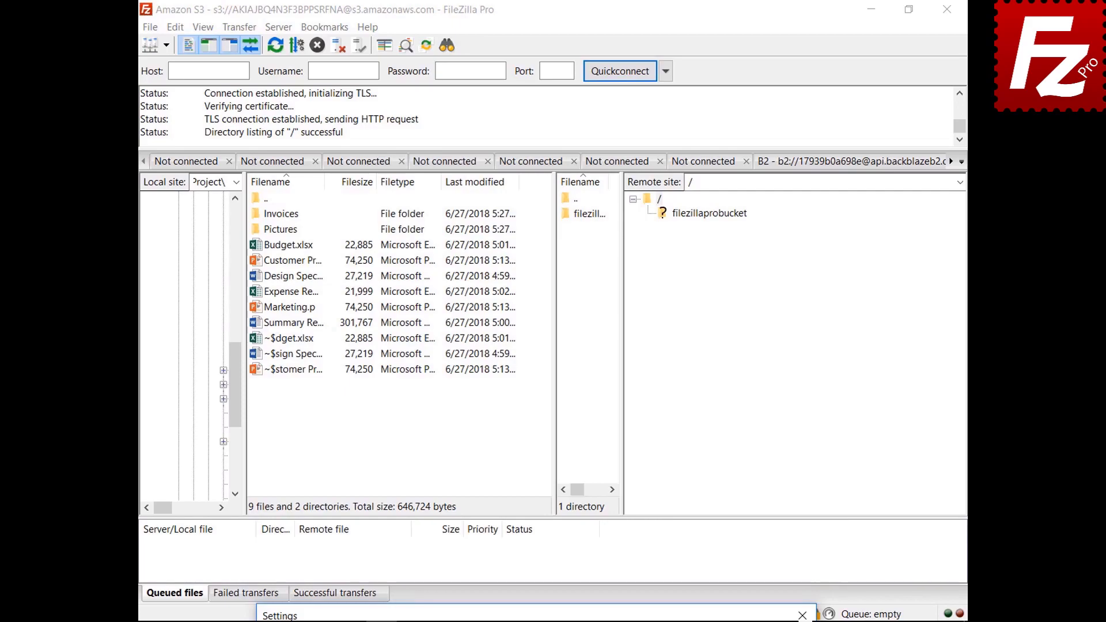
{"action": "left_click_drag", "start_coordinate": [535, 609], "coordinate": [507, 161]}
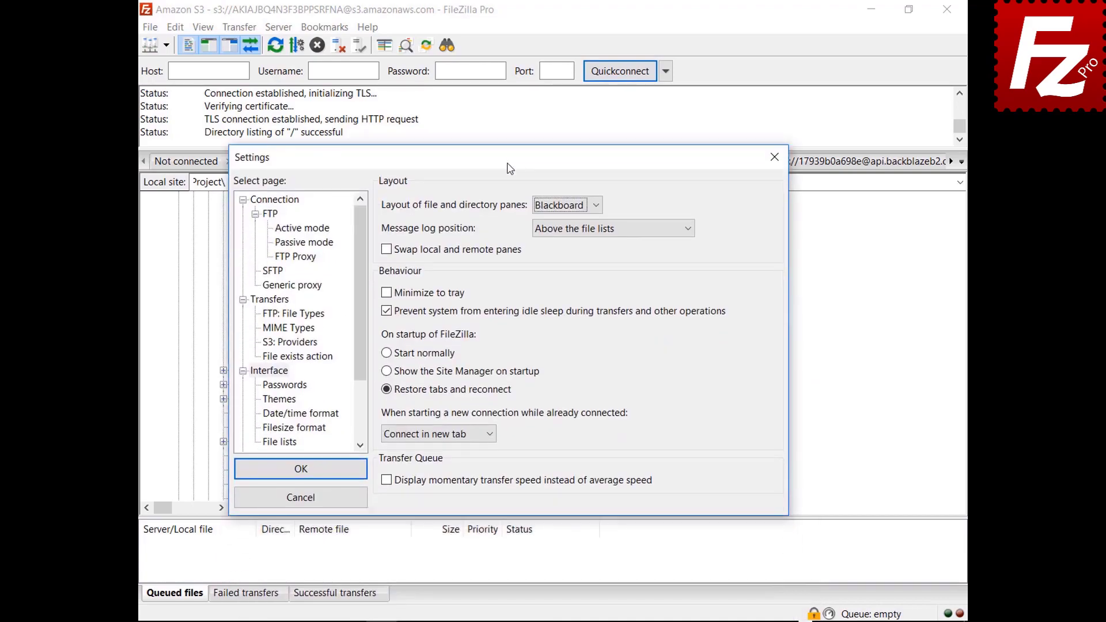
{"action": "left_click", "coordinate": [566, 207]}
{"action": "left_click", "coordinate": [565, 221]}
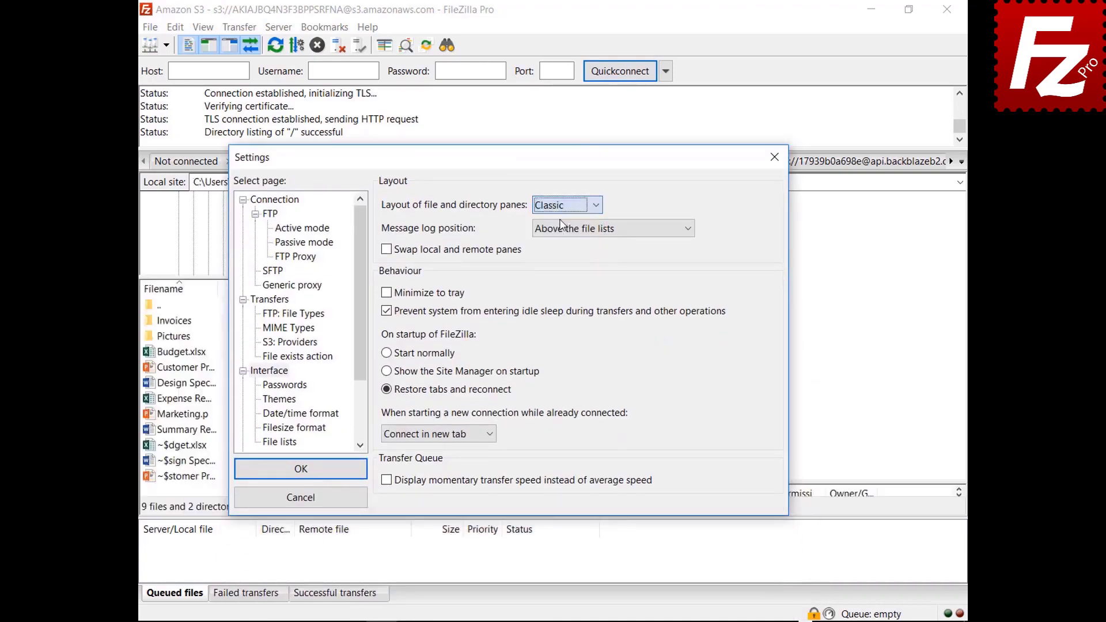
{"action": "left_click", "coordinate": [595, 230]}
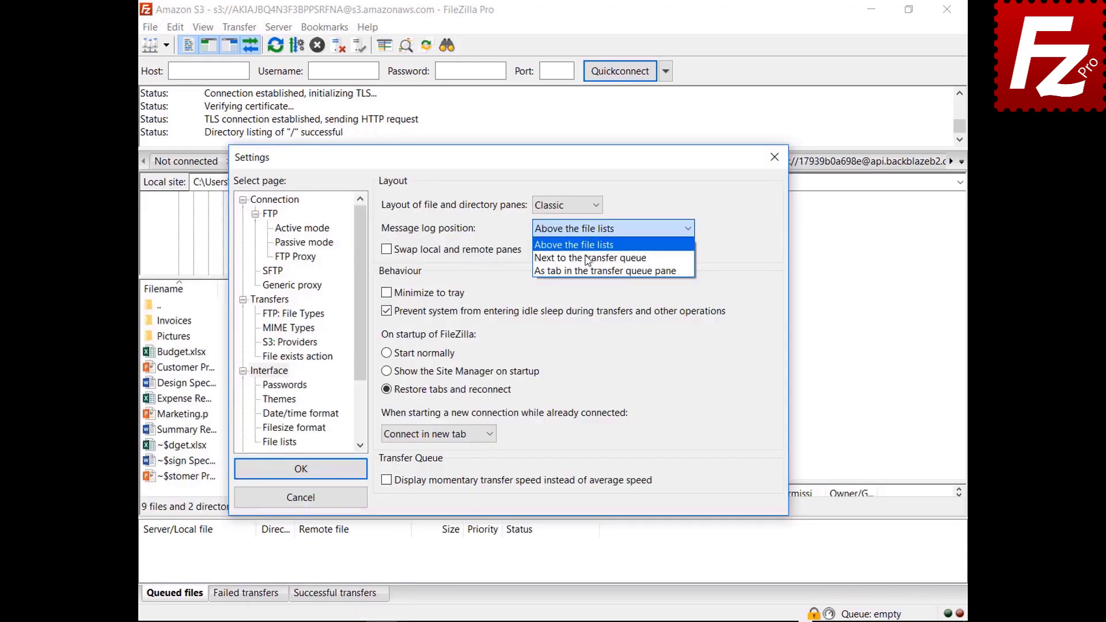
{"action": "left_click", "coordinate": [585, 253]}
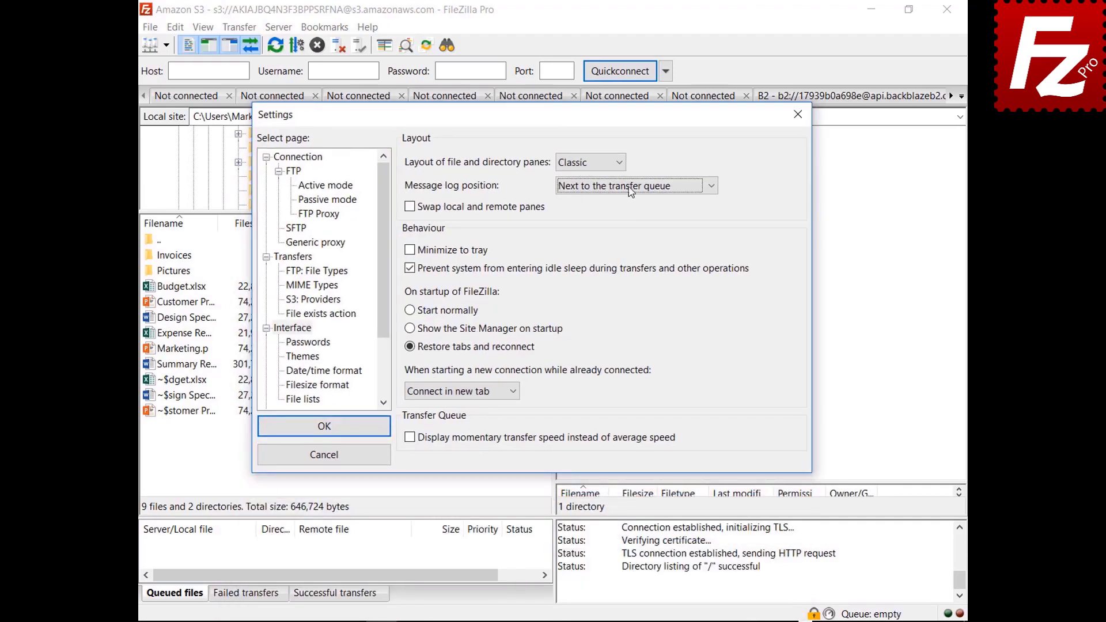
Step: Show the message log as a tab in the transfer queue pane and enable Minimize to tray
{"action": "left_click", "coordinate": [629, 185]}
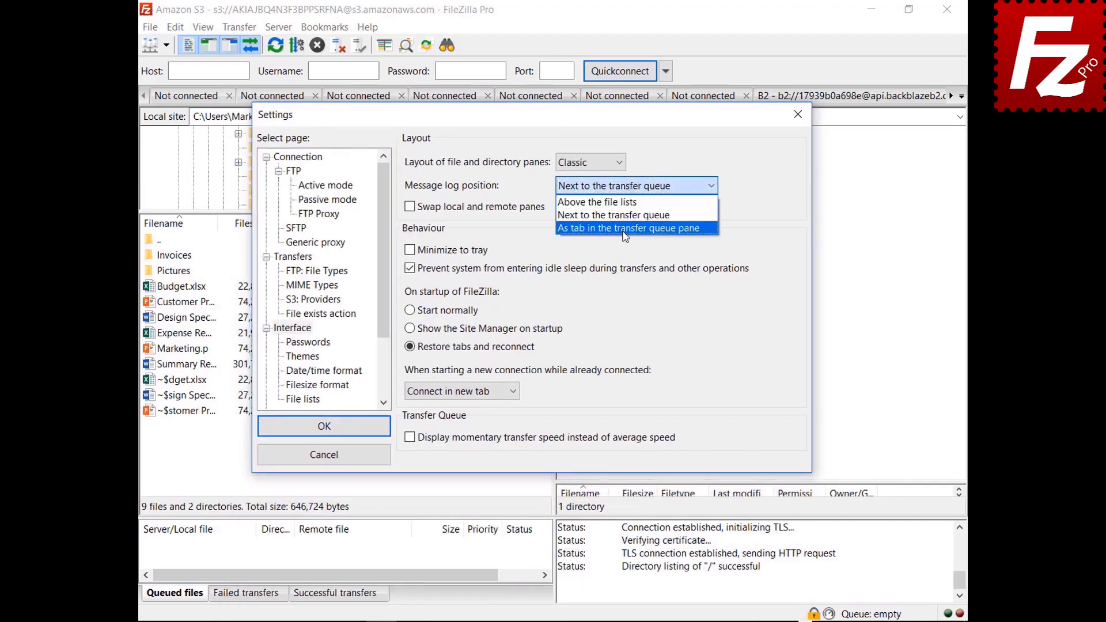
{"action": "left_click", "coordinate": [625, 228]}
{"action": "key", "text": "Return"}
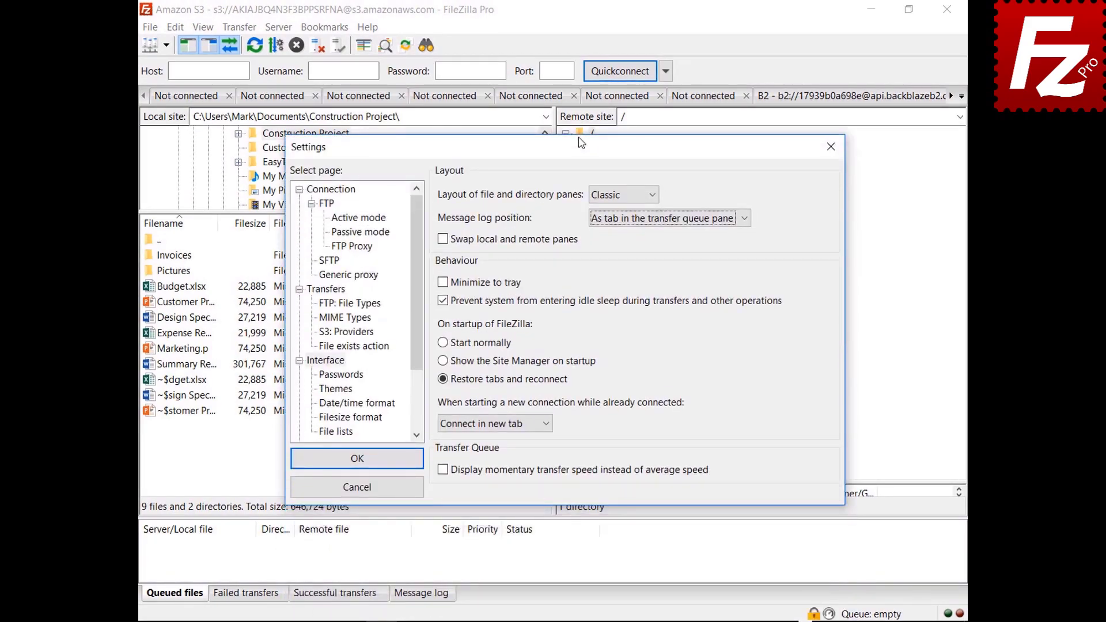
{"action": "left_click", "coordinate": [442, 282]}
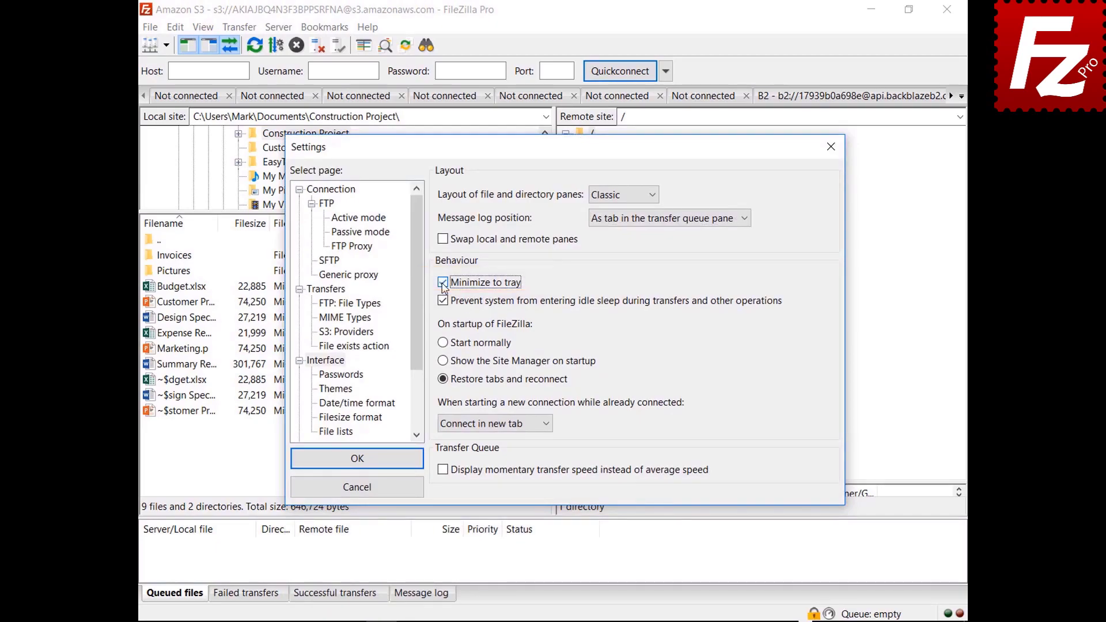
{"action": "left_click", "coordinate": [355, 457]}
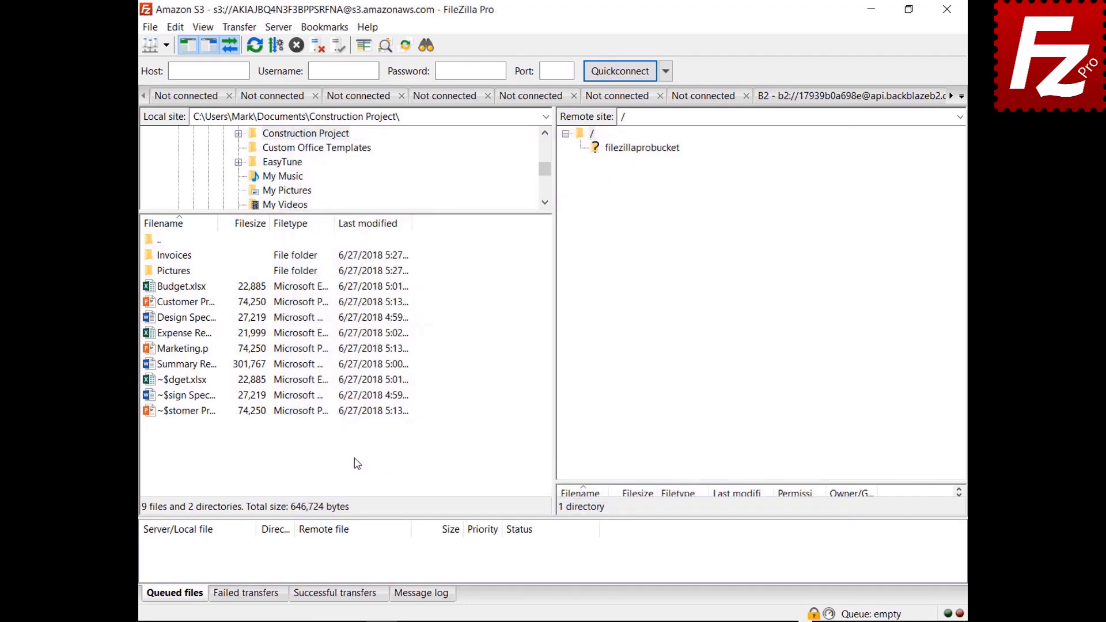
Step: Minimize FileZilla Pro to the tray, restore it, and reopen Settings
{"action": "left_click", "coordinate": [871, 10]}
{"action": "left_click", "coordinate": [823, 606]}
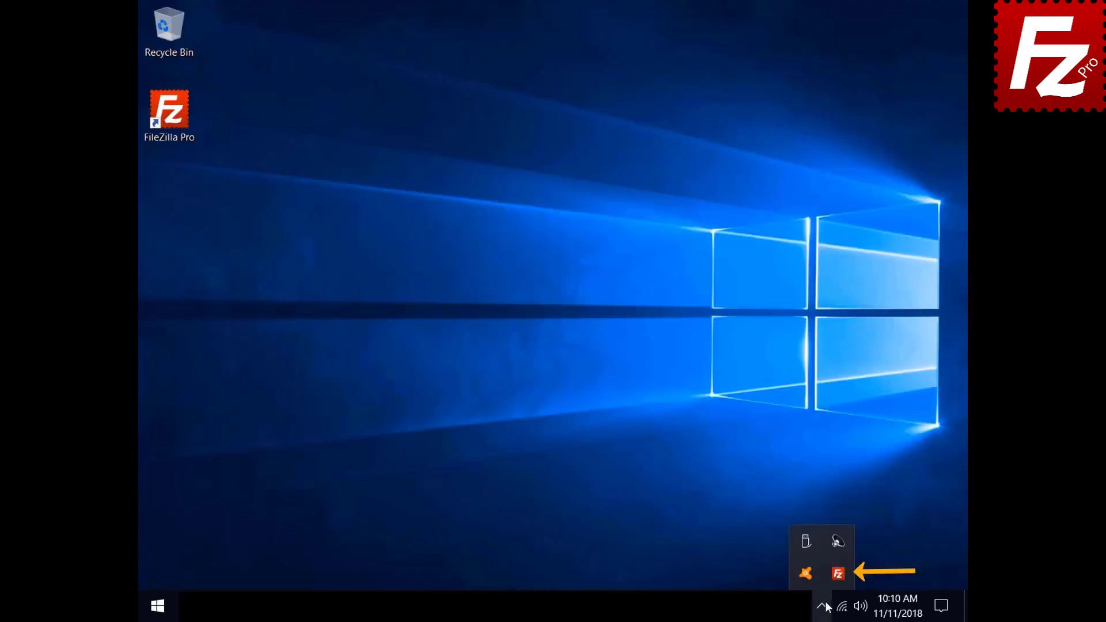
{"action": "left_click", "coordinate": [833, 576]}
{"action": "left_click", "coordinate": [175, 27]}
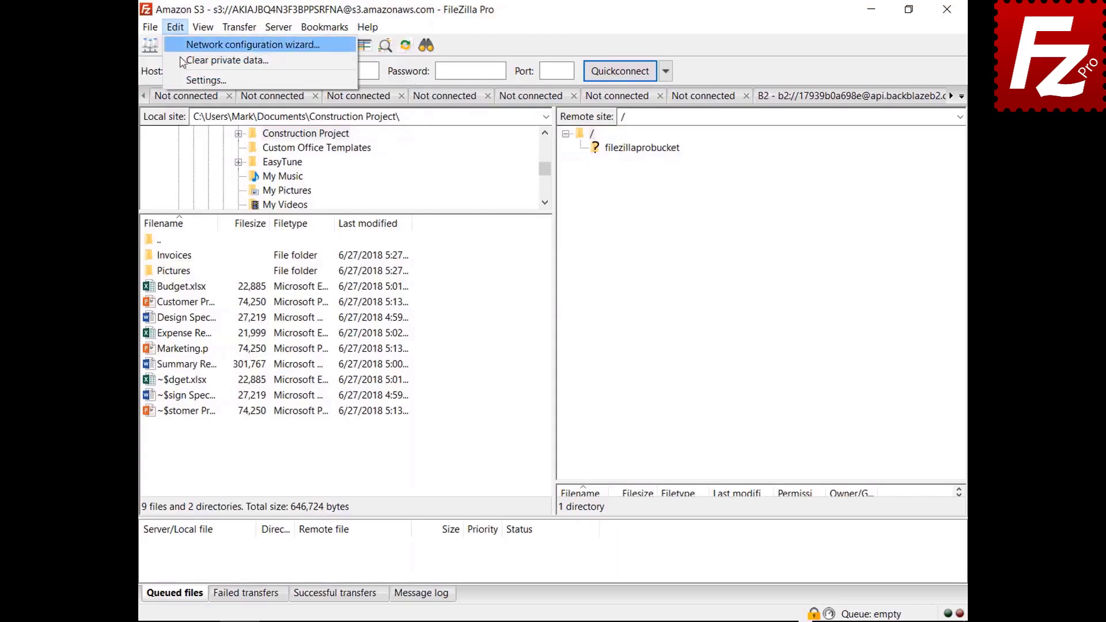
{"action": "left_click", "coordinate": [193, 80]}
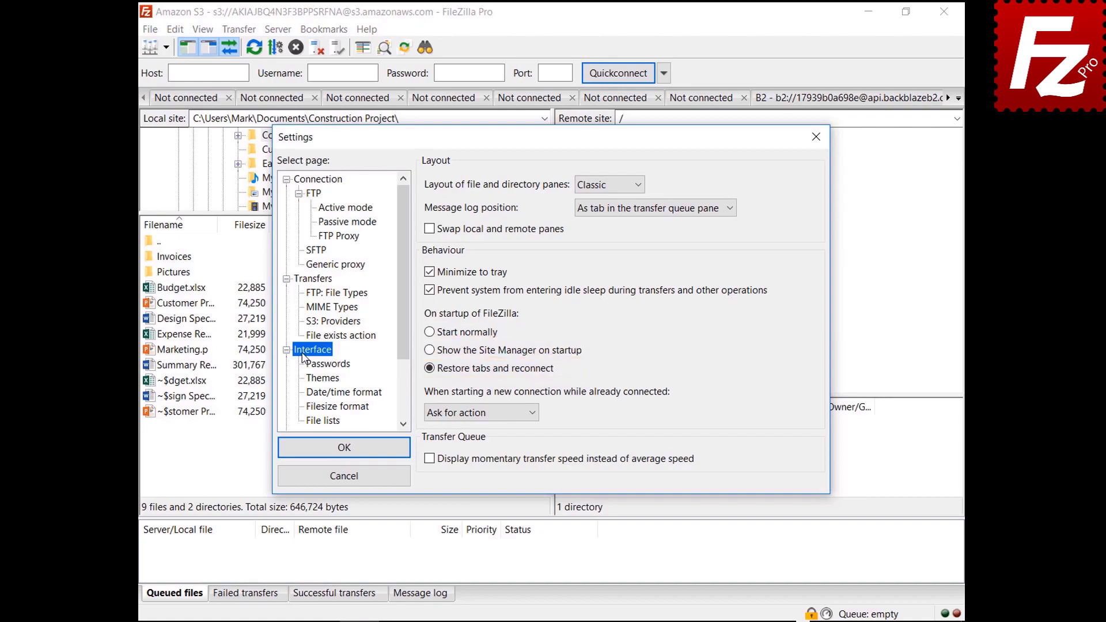
{"action": "left_click", "coordinate": [475, 416]}
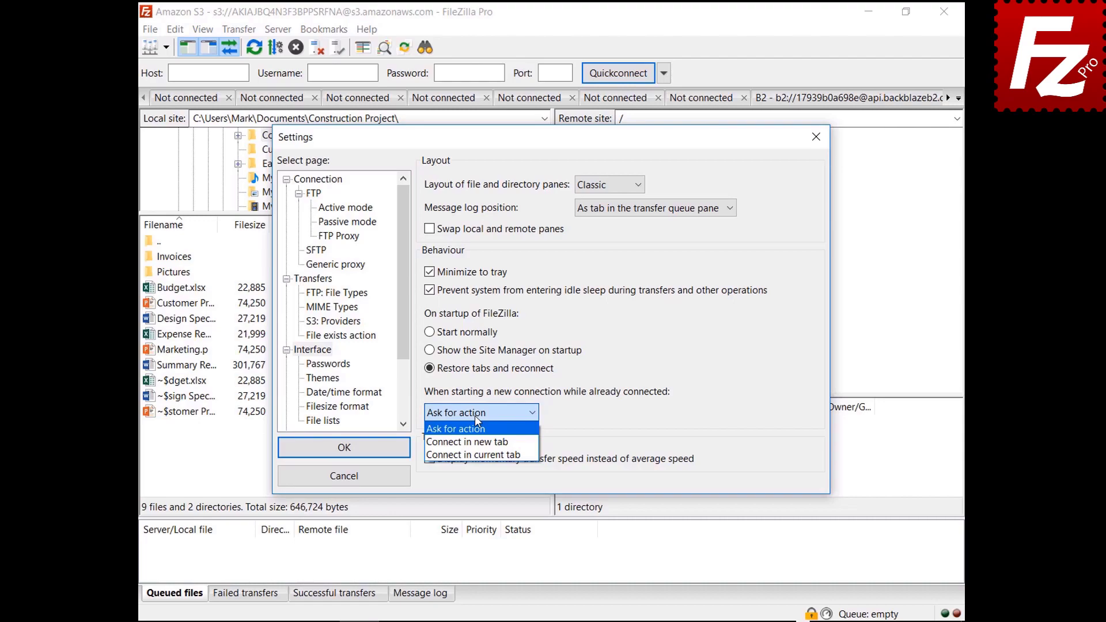
Step: Make new connections started while already connected open in the current tab
{"action": "left_click", "coordinate": [474, 443]}
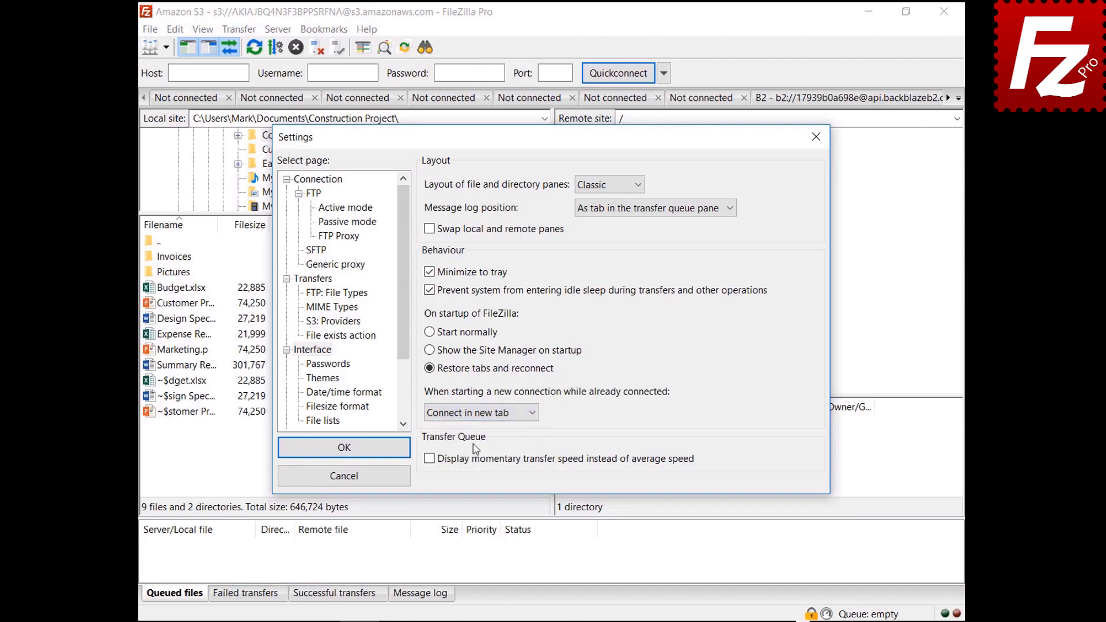
{"action": "left_click", "coordinate": [481, 413]}
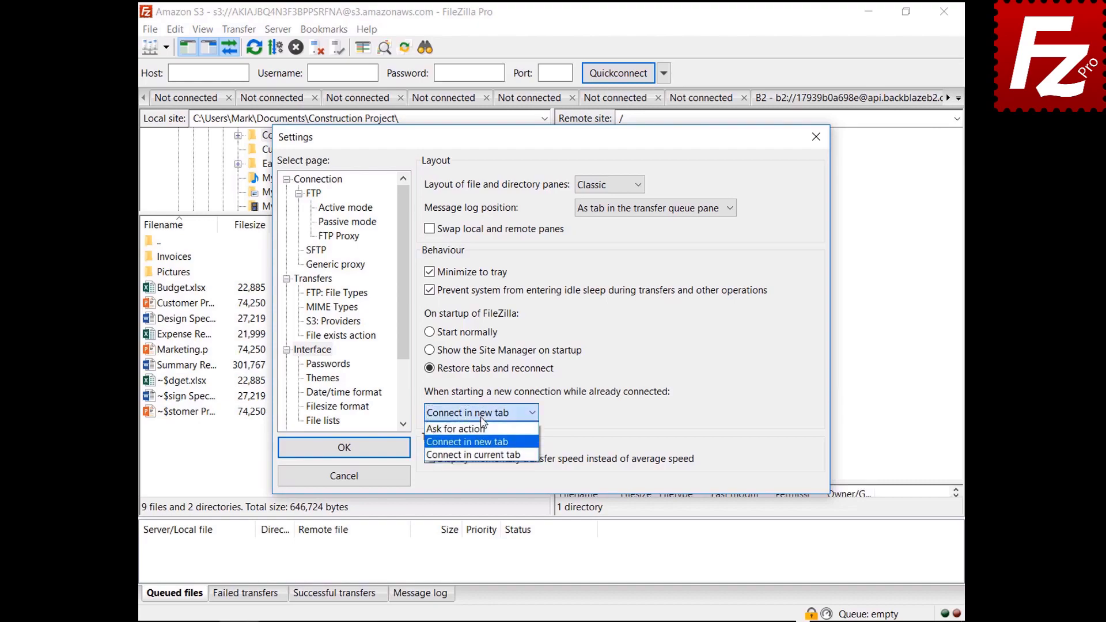
{"action": "left_click", "coordinate": [487, 456]}
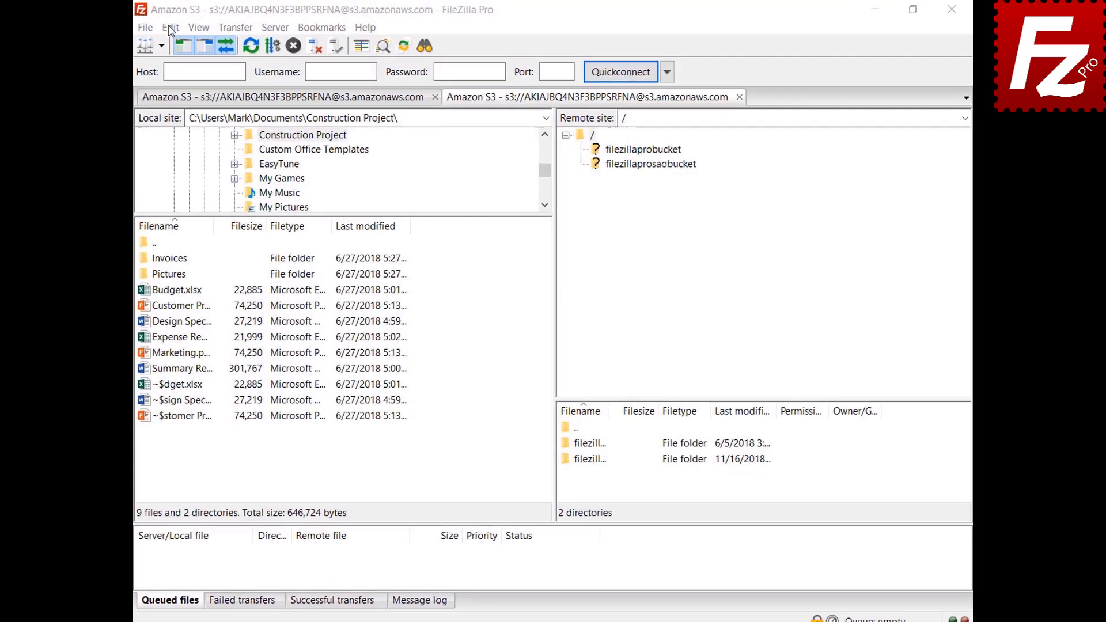
{"action": "left_click", "coordinate": [175, 29]}
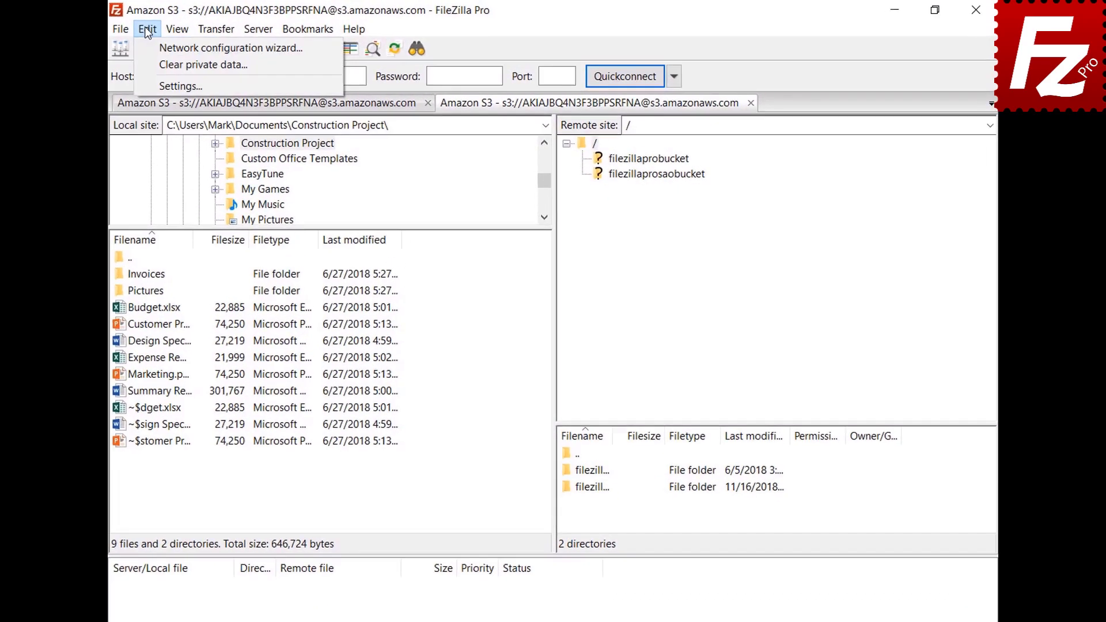
Step: Set custom date format %B %d %Y and time format %H:%M:%S, then save
{"action": "left_click", "coordinate": [149, 88]}
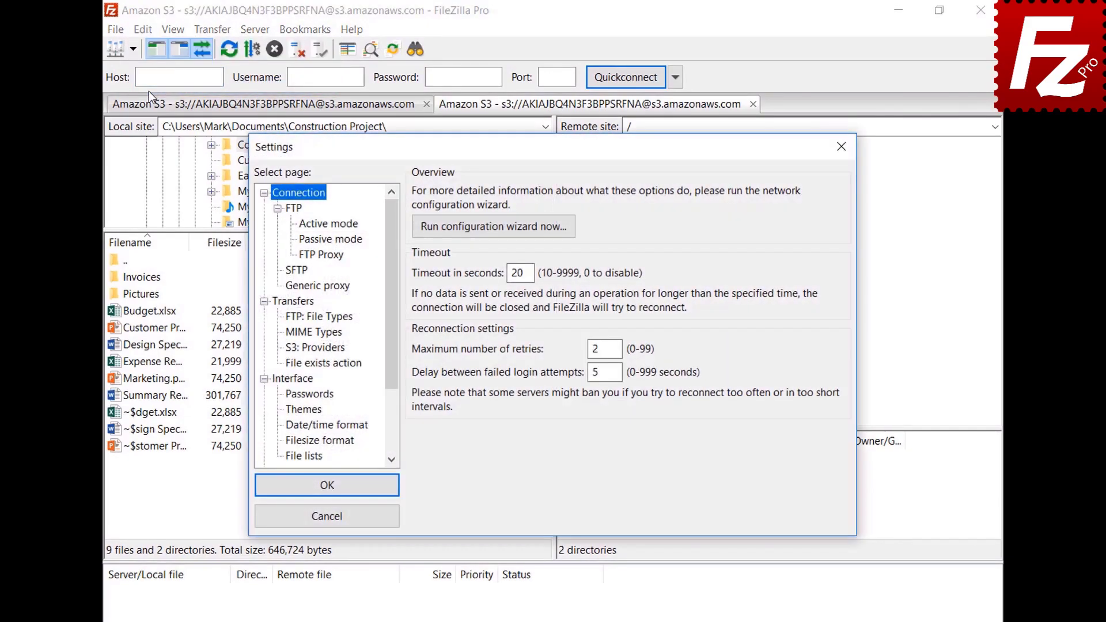
{"action": "left_click", "coordinate": [291, 426]}
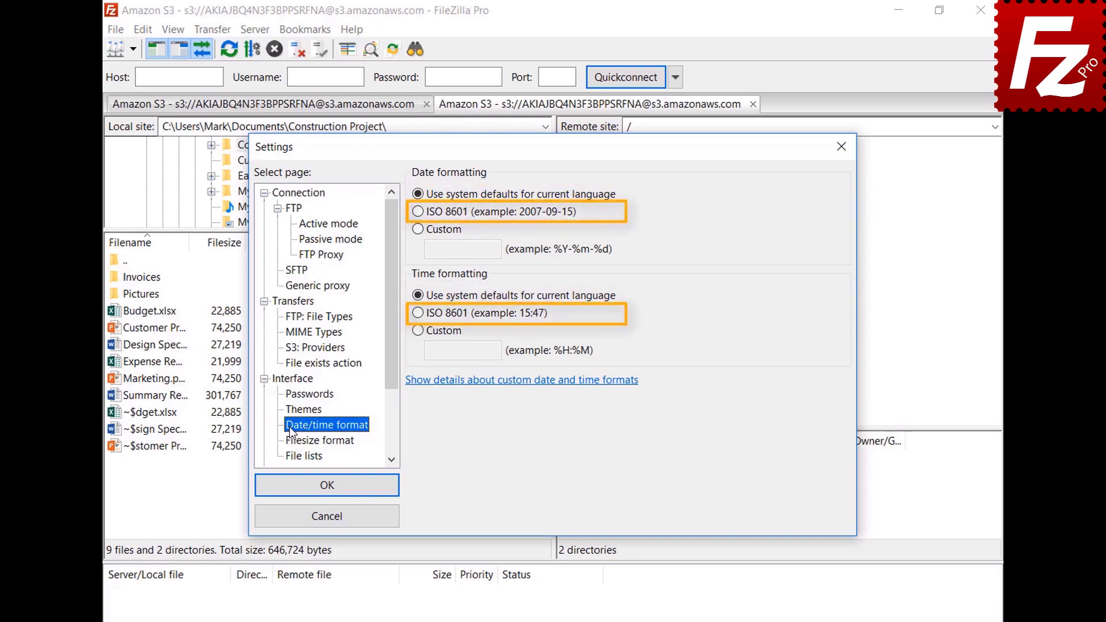
{"action": "left_click", "coordinate": [419, 232]}
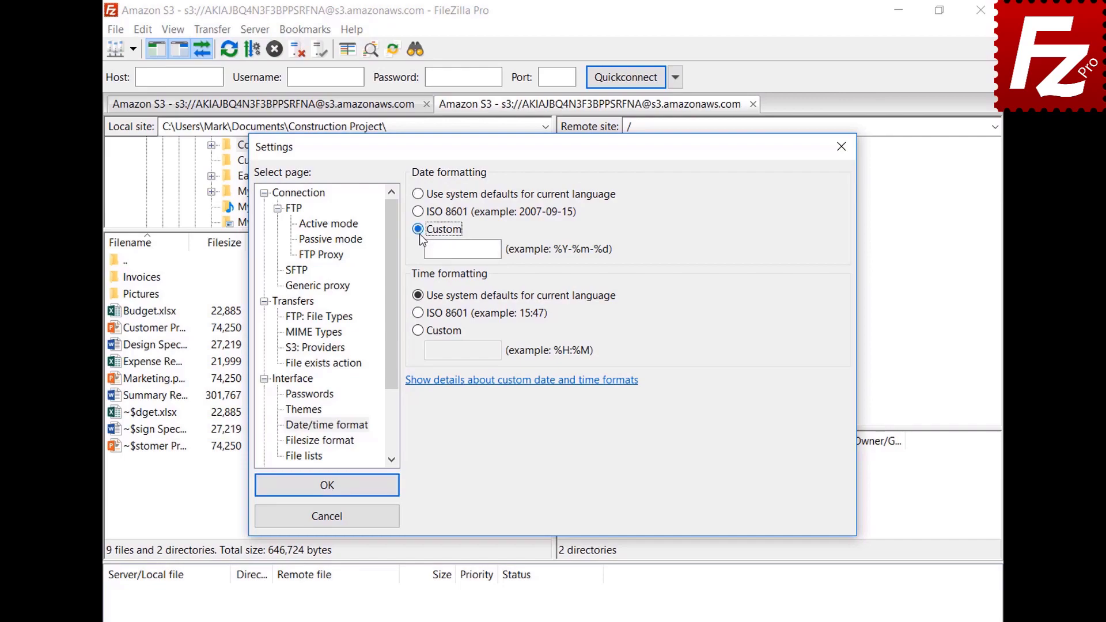
{"action": "left_click", "coordinate": [483, 250]}
{"action": "type", "text": "%B %d %Y"}
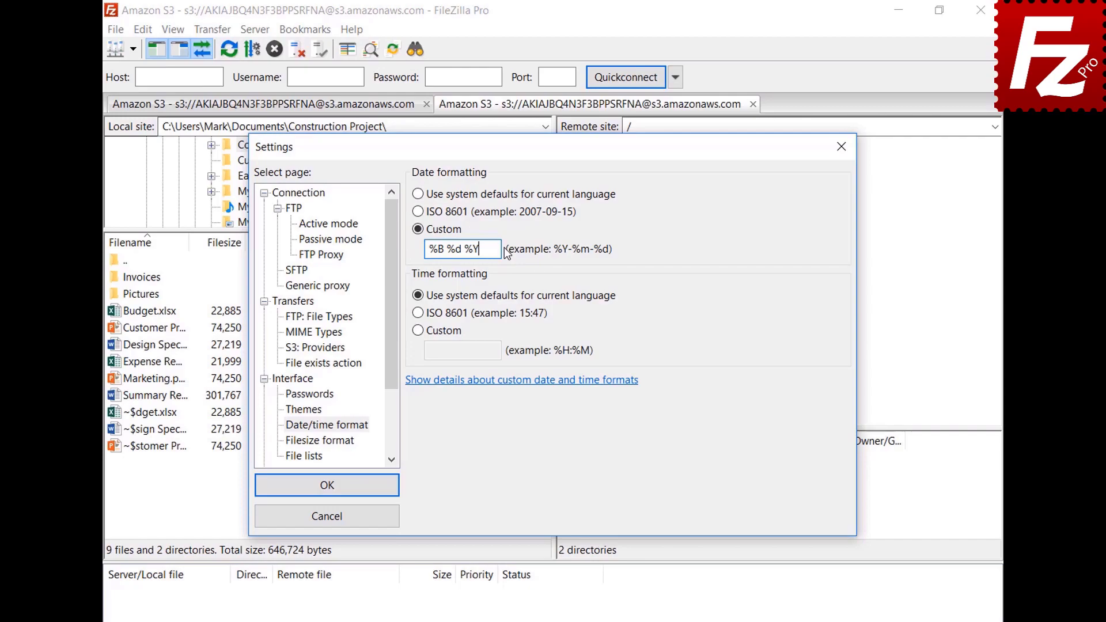
{"action": "left_click", "coordinate": [418, 330]}
{"action": "type", "text": "%H:%M:%S"}
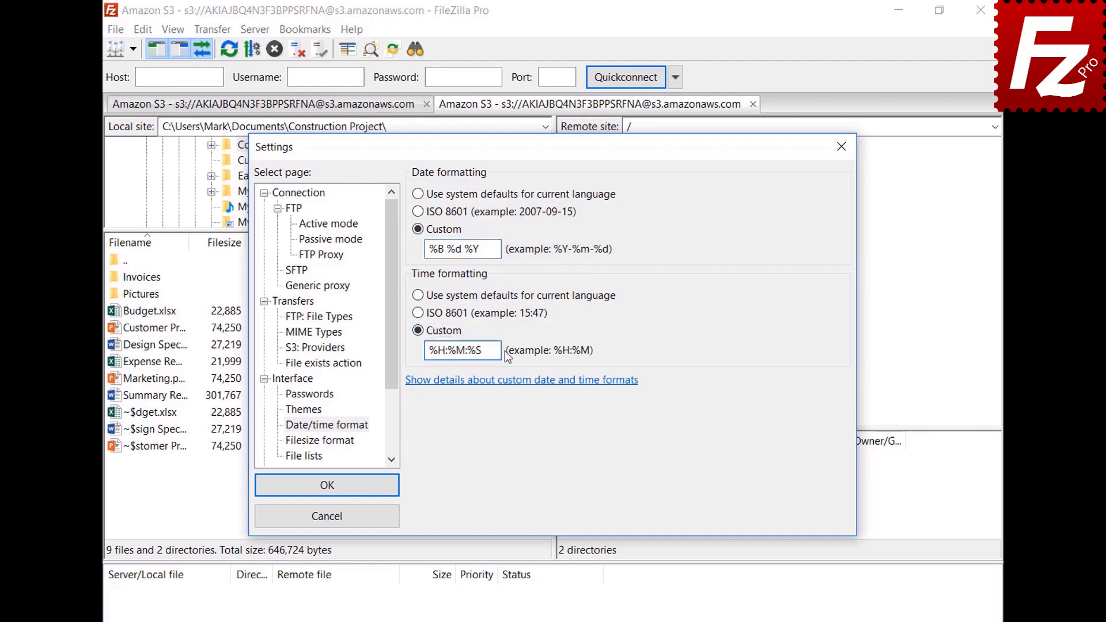
{"action": "left_click", "coordinate": [327, 490]}
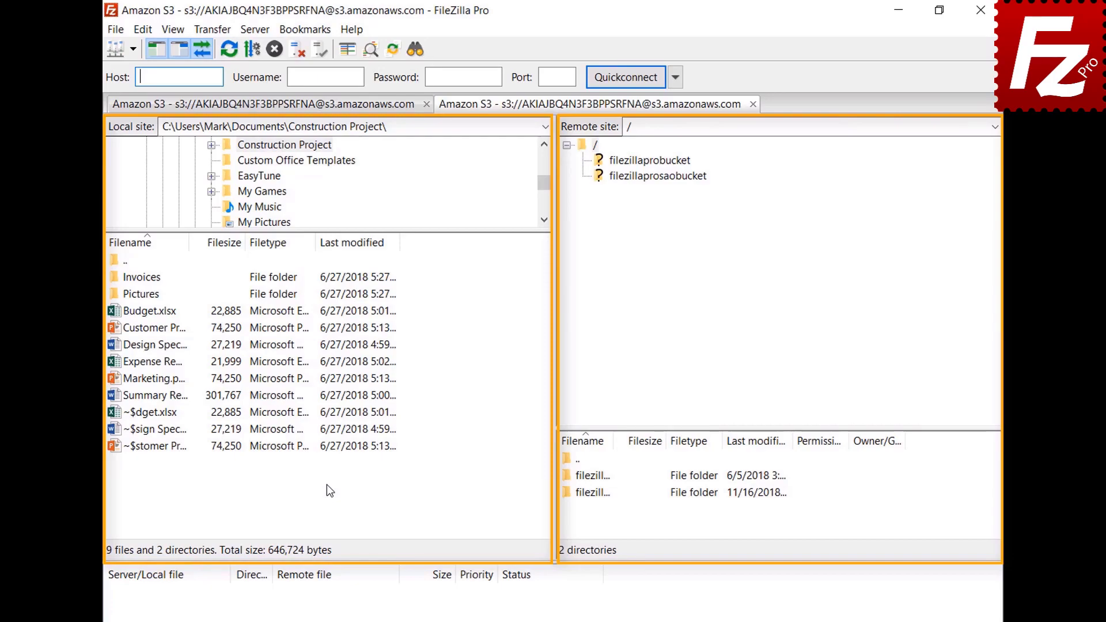
Step: Use decimal SI prefixes, keep the thousands separator, and raise decimal places to 2
{"action": "left_click", "coordinate": [143, 29]}
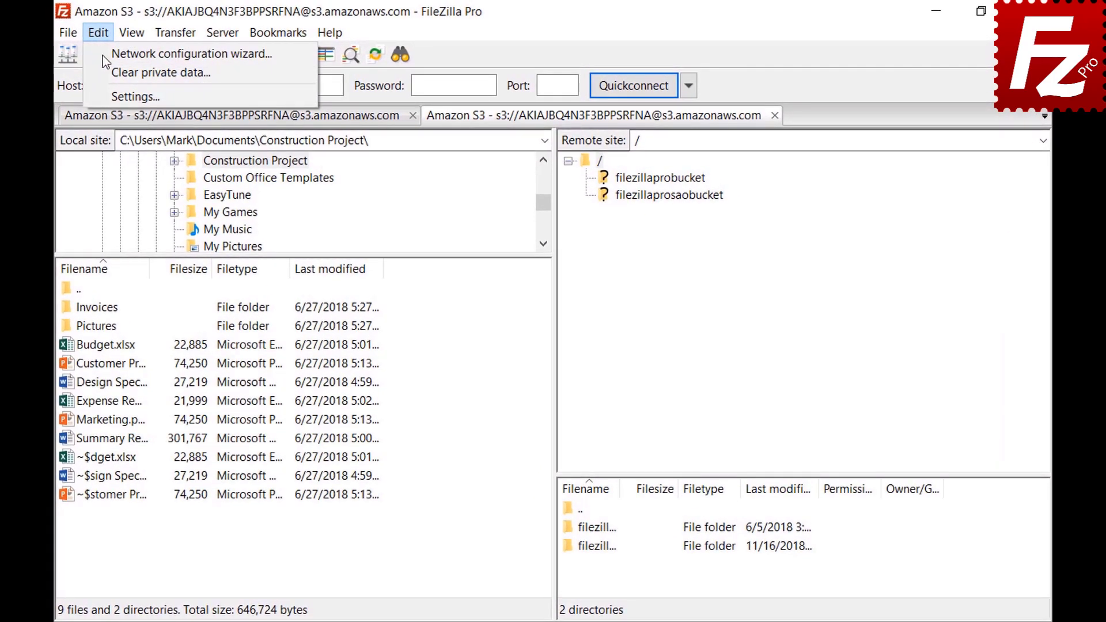
{"action": "left_click", "coordinate": [105, 90]}
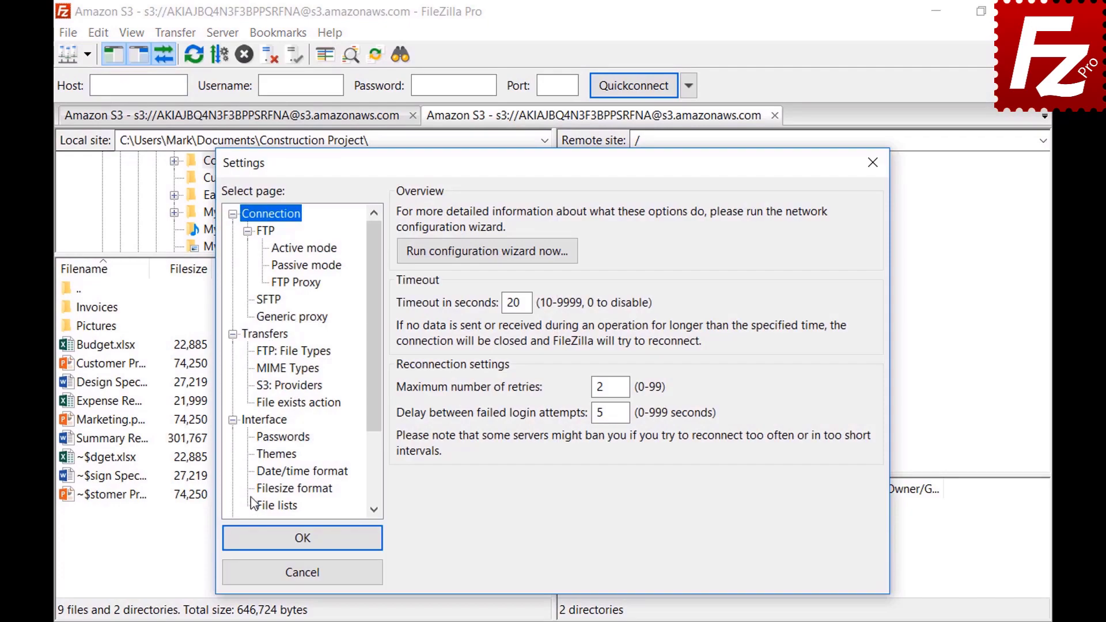
{"action": "left_click", "coordinate": [261, 491]}
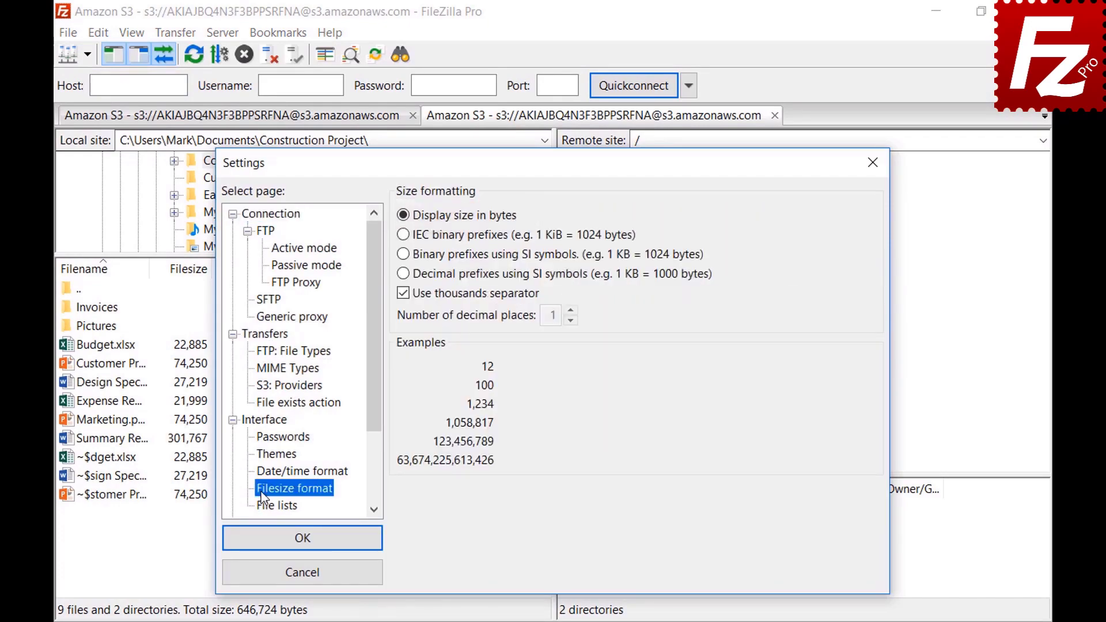
{"action": "left_click", "coordinate": [403, 297]}
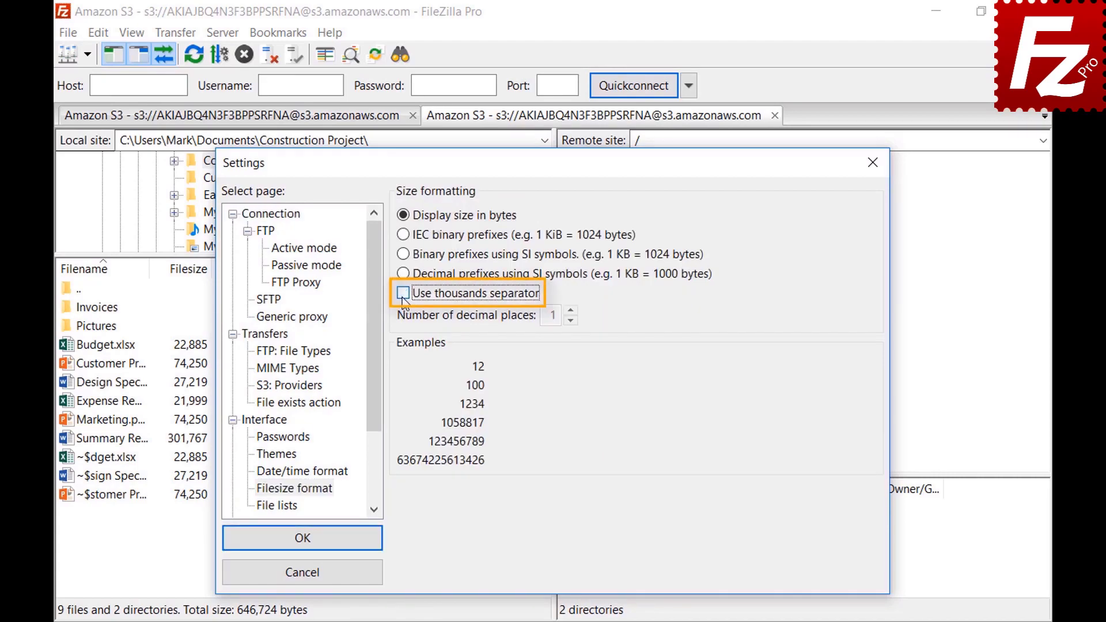
{"action": "left_click", "coordinate": [402, 298]}
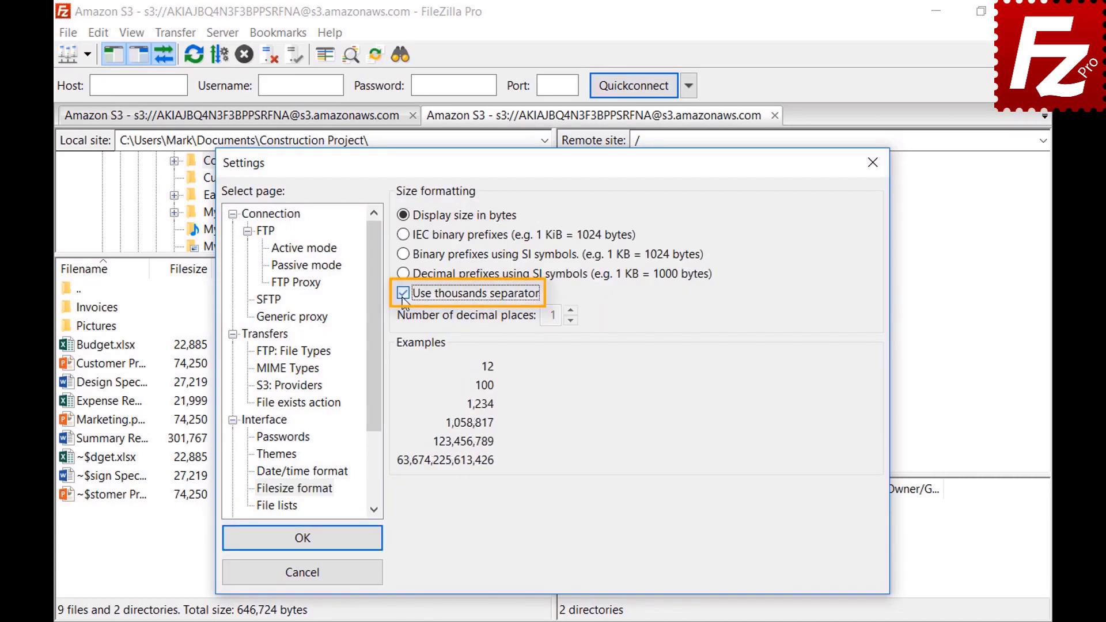
{"action": "left_click", "coordinate": [403, 235]}
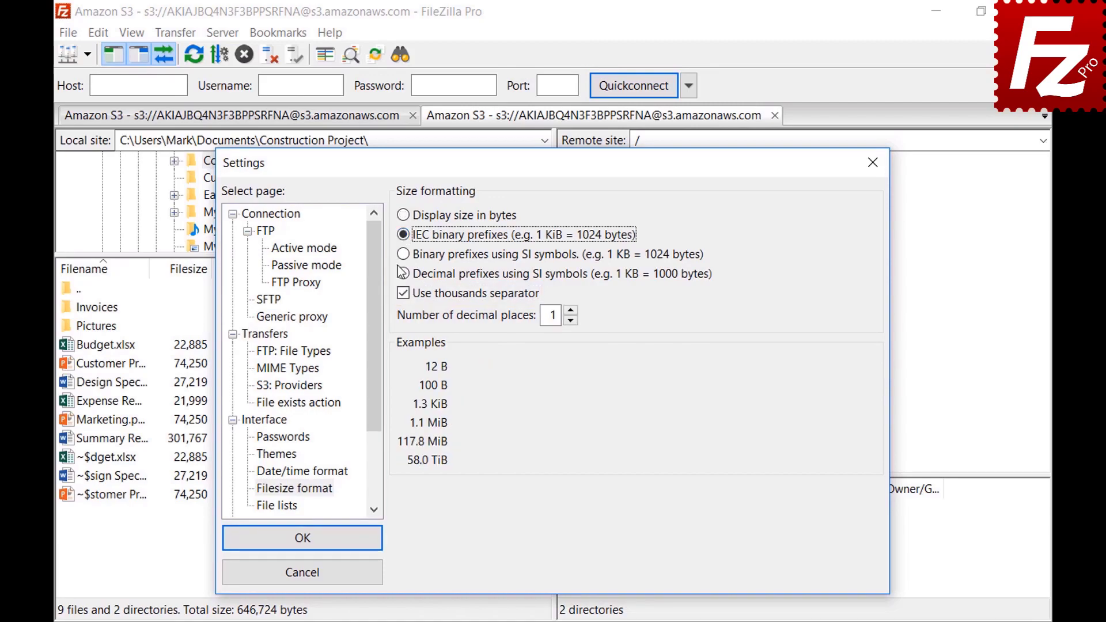
{"action": "left_click", "coordinate": [404, 255]}
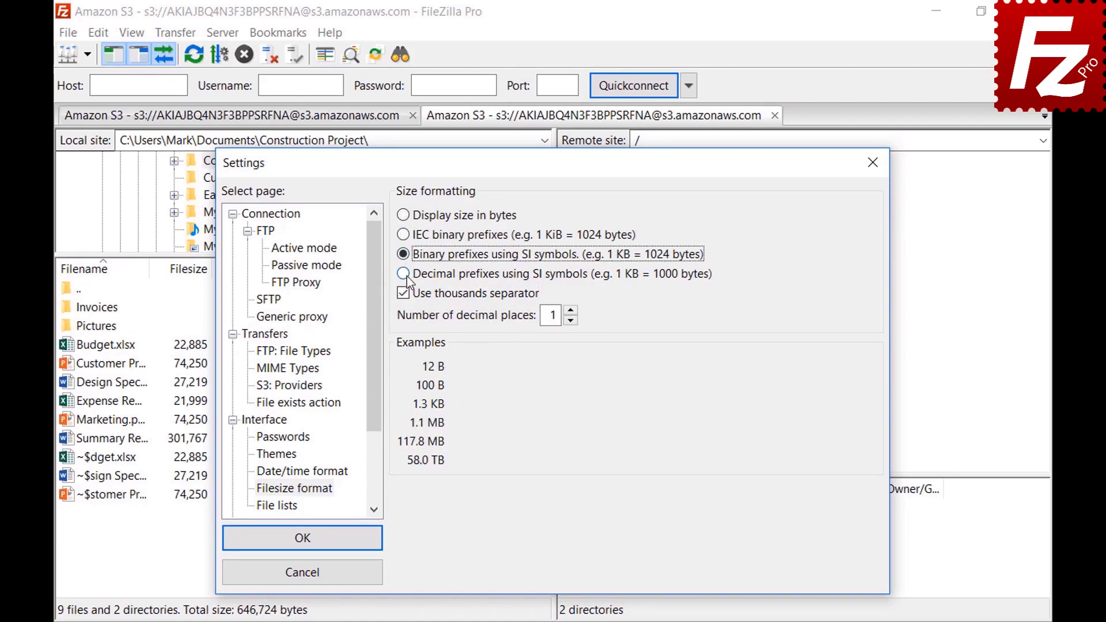
{"action": "left_click", "coordinate": [403, 275]}
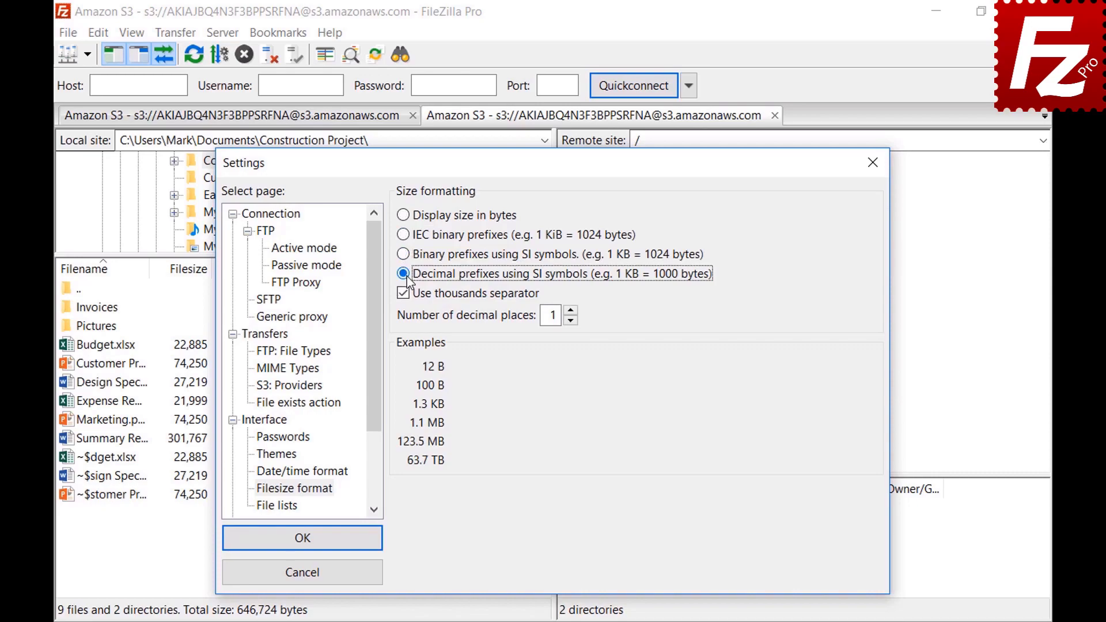
{"action": "left_click", "coordinate": [571, 311]}
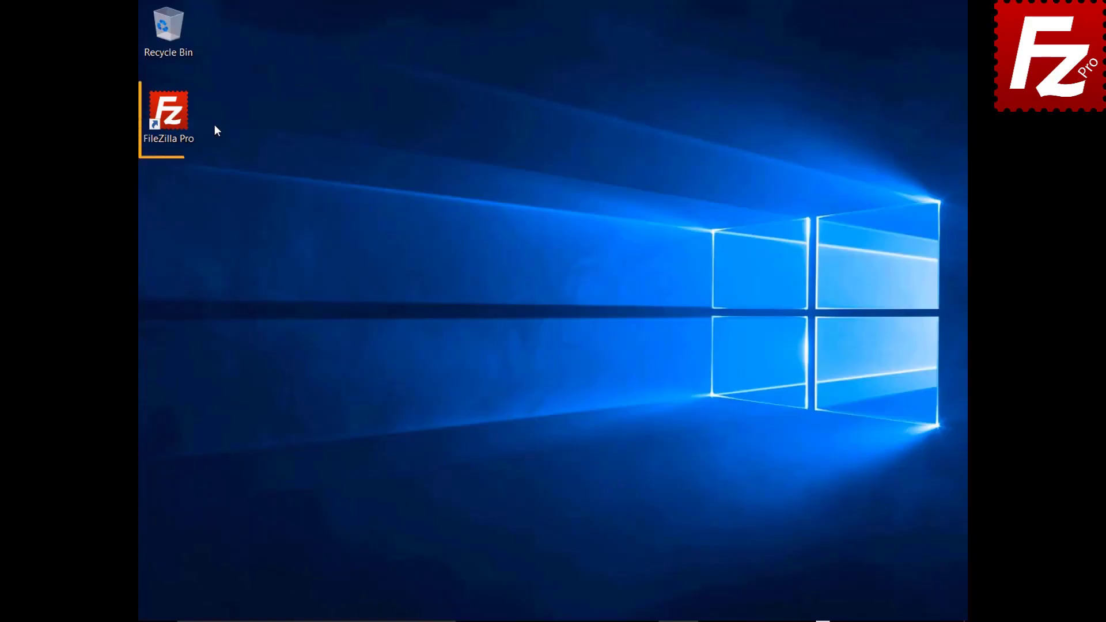
Step: Launch FileZilla Pro and enable Site Manager data synchronization over FTP
{"action": "double_click", "coordinate": [175, 119]}
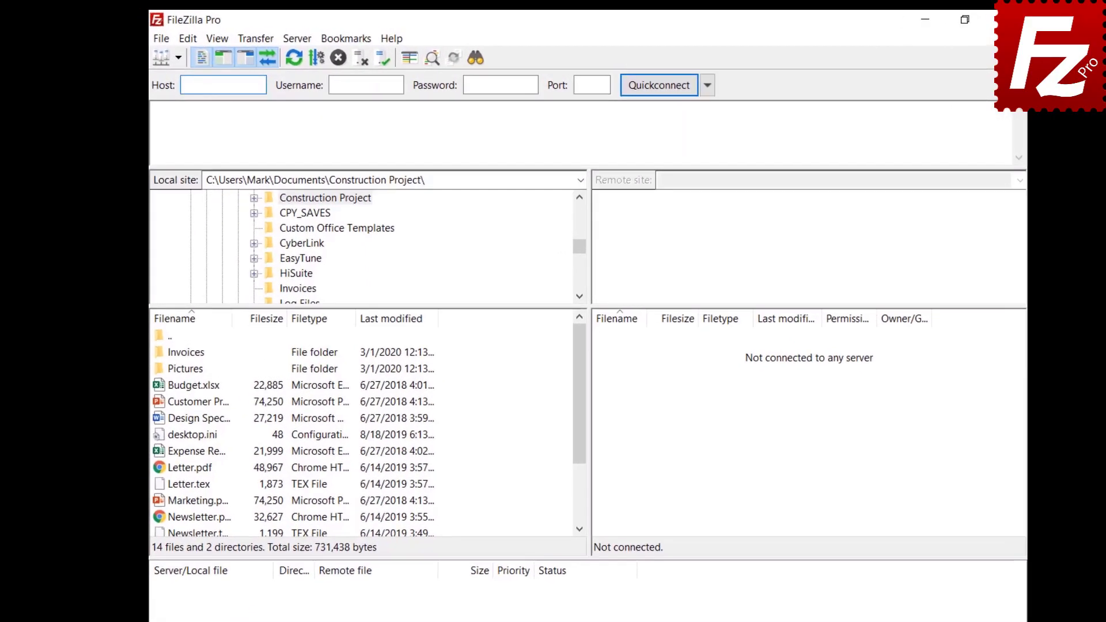
{"action": "left_click", "coordinate": [166, 40]}
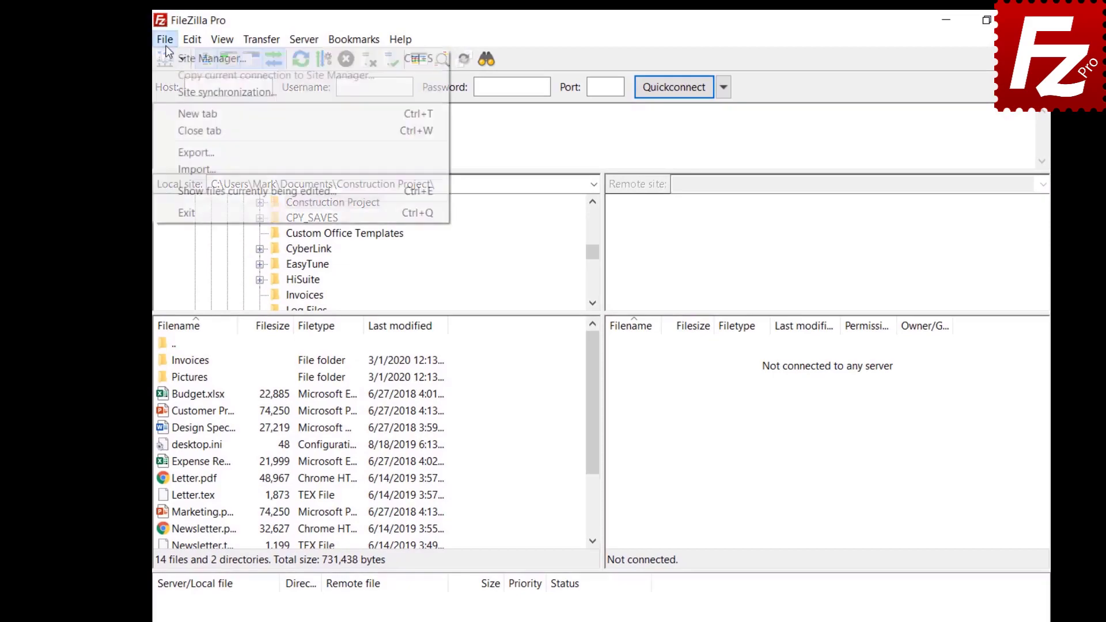
{"action": "left_click", "coordinate": [171, 90]}
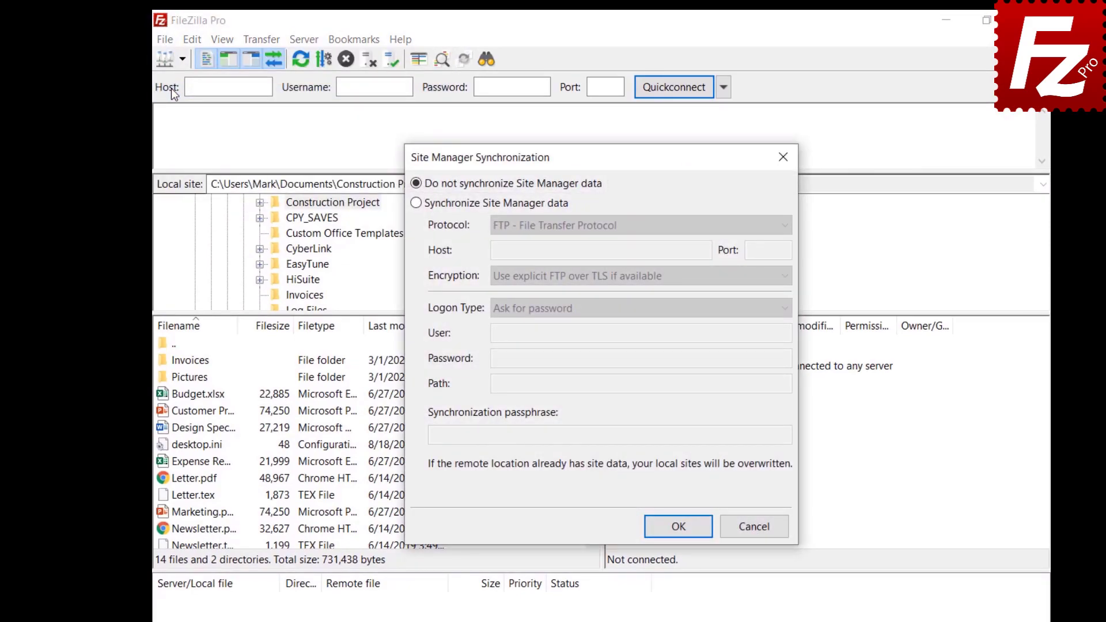
{"action": "left_click", "coordinate": [416, 203]}
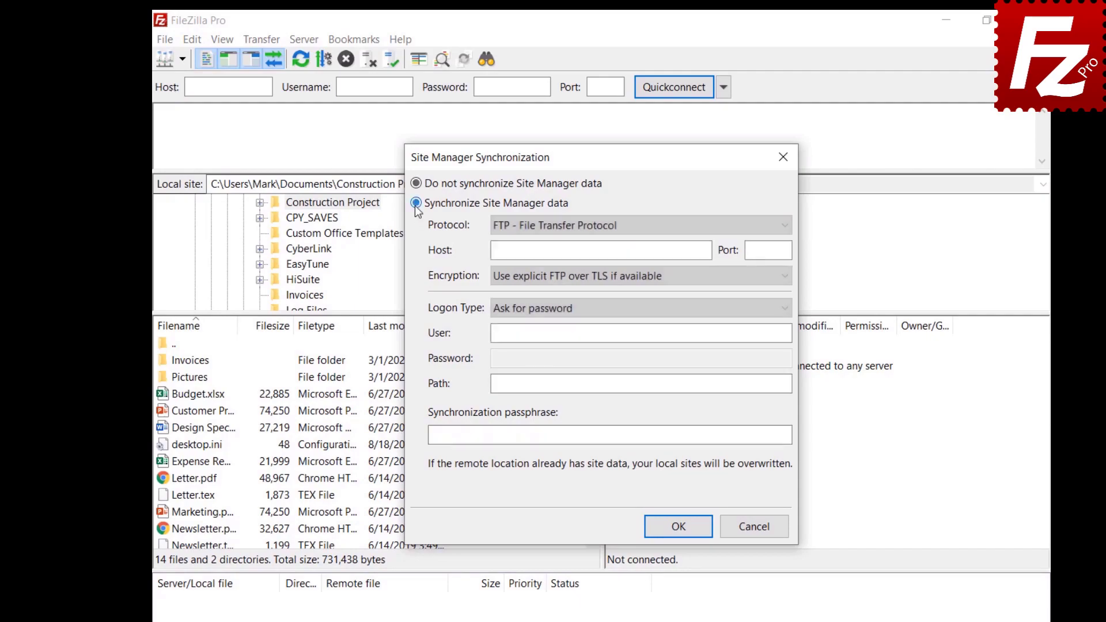
{"action": "left_click", "coordinate": [627, 228]}
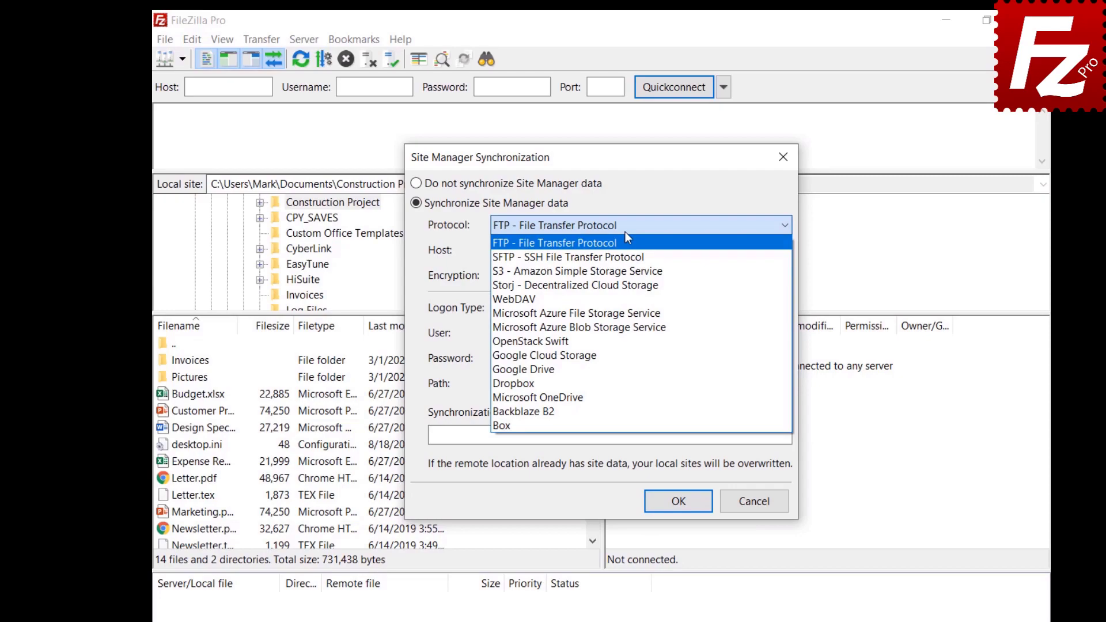
{"action": "left_click", "coordinate": [624, 232]}
Step: Enter host 40.121.111.78, user name, password, path / and a passphrase, then save
{"action": "left_click", "coordinate": [705, 251]}
{"action": "type", "text": "40.121.111.78"}
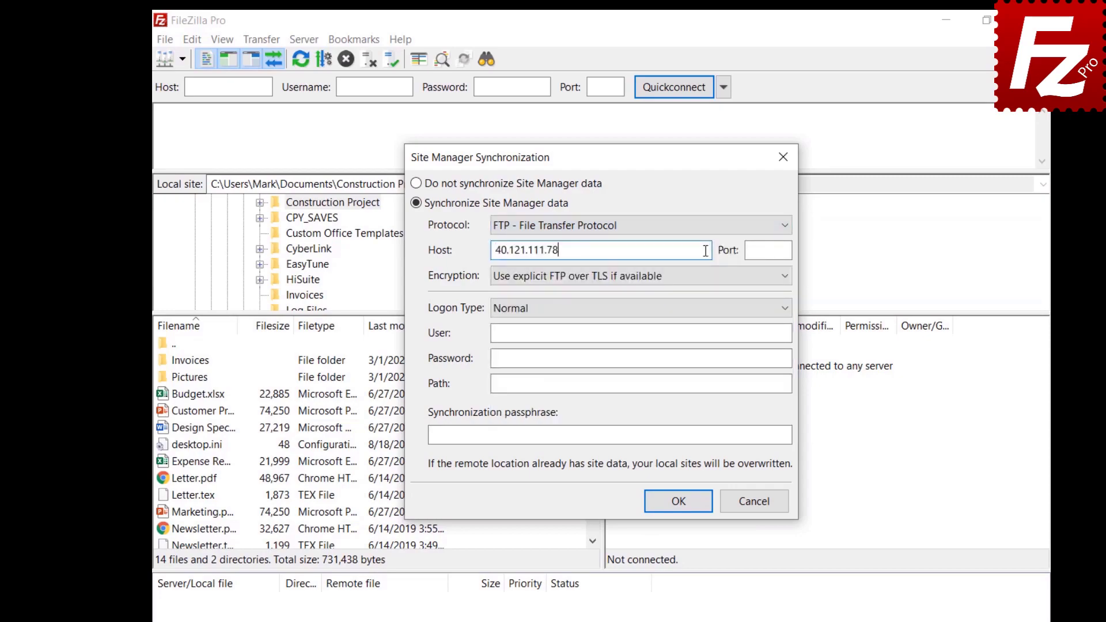
{"action": "left_click", "coordinate": [748, 333]}
{"action": "key", "text": "ctrl+v"}
{"action": "left_click", "coordinate": [764, 357]}
{"action": "key", "text": "ctrl+v"}
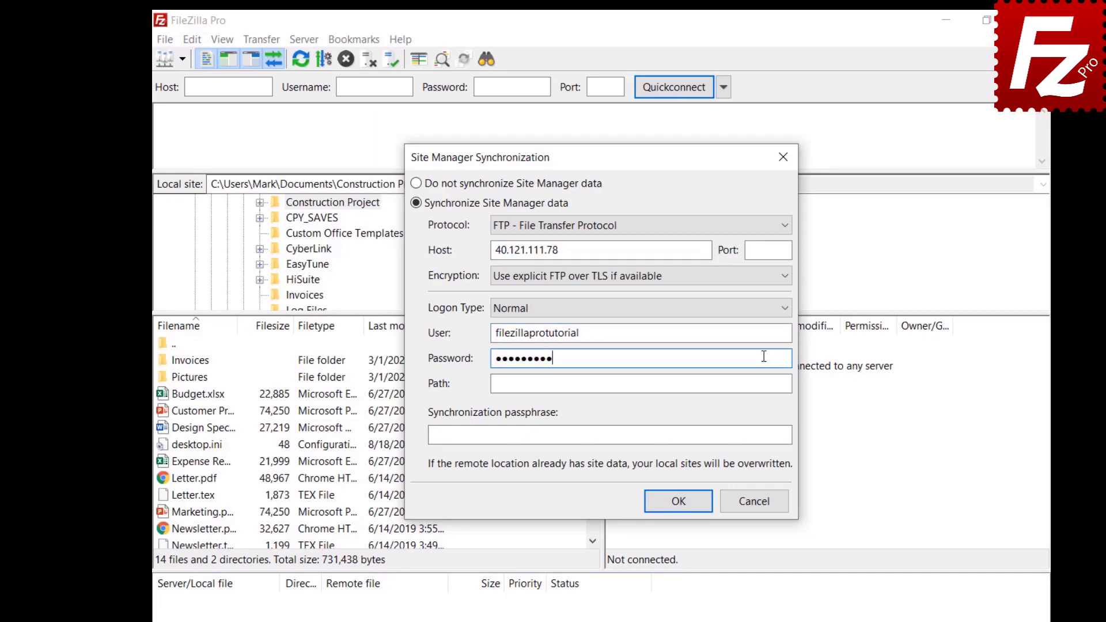
{"action": "left_click", "coordinate": [764, 384]}
{"action": "type", "text": "/"}
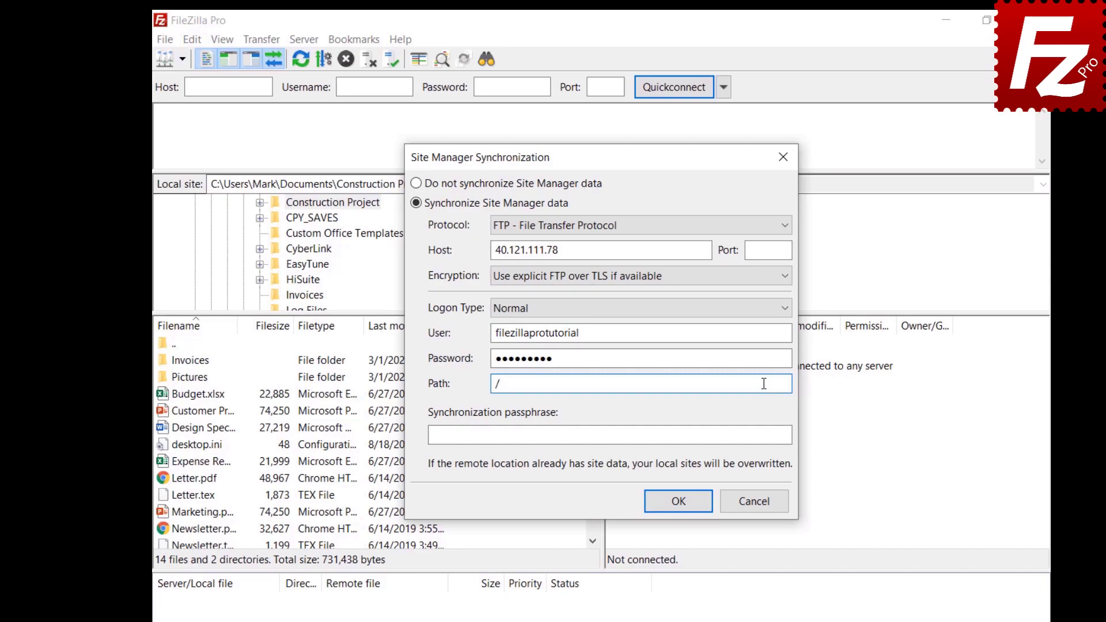
{"action": "left_click", "coordinate": [779, 436]}
{"action": "type", "text": "●●●●●●●●●"}
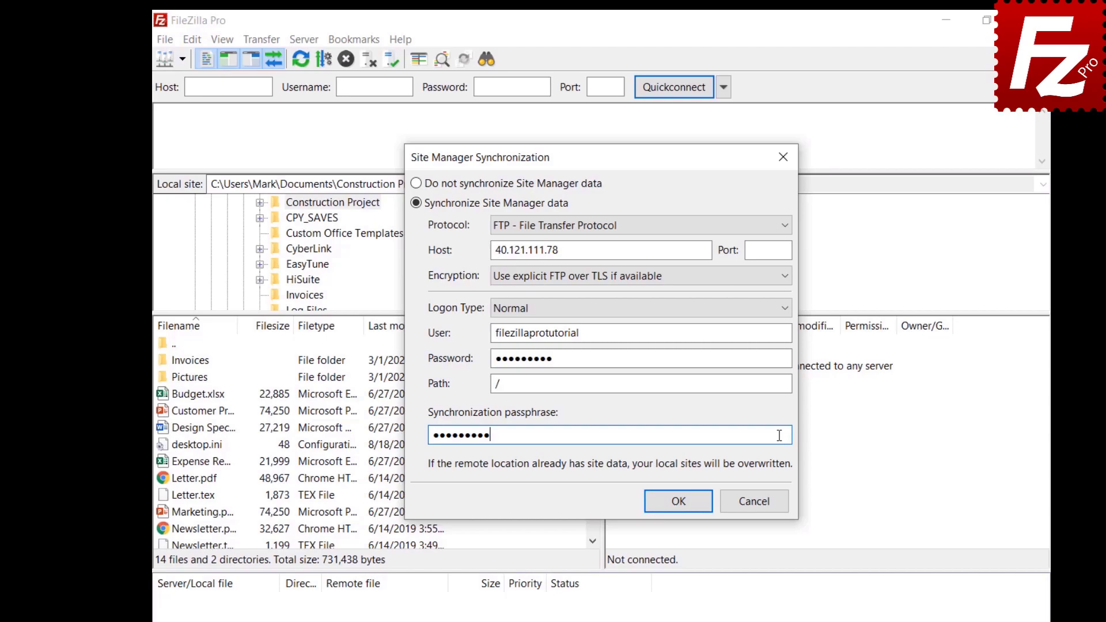
{"action": "left_click", "coordinate": [678, 501]}
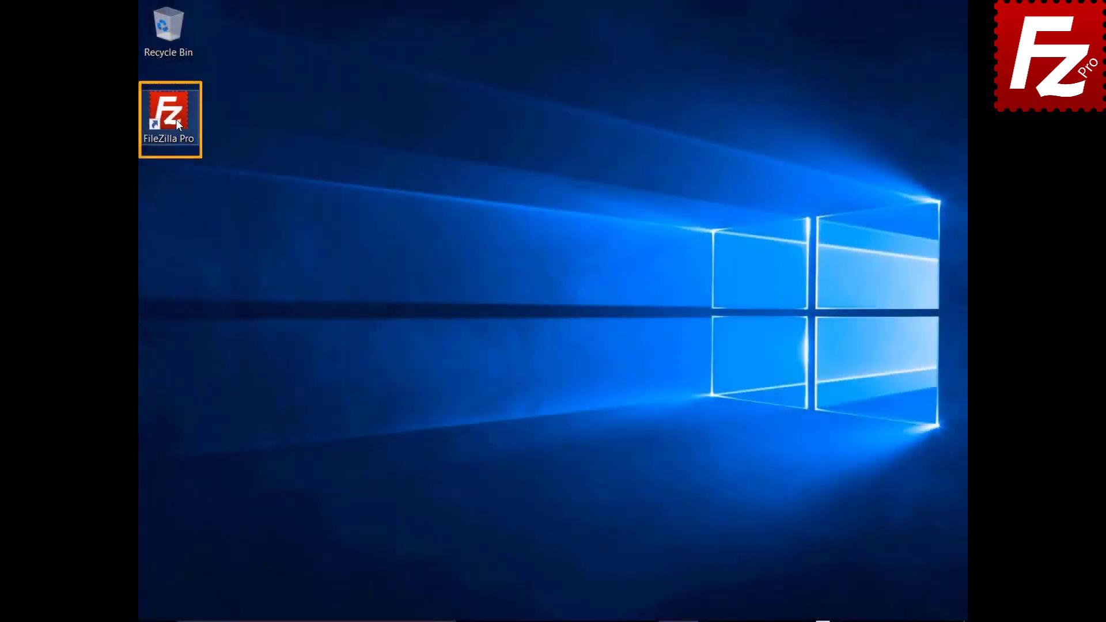
Step: Relaunch FileZilla Pro and turn on Site Manager data synchronization again
{"action": "double_click", "coordinate": [175, 119]}
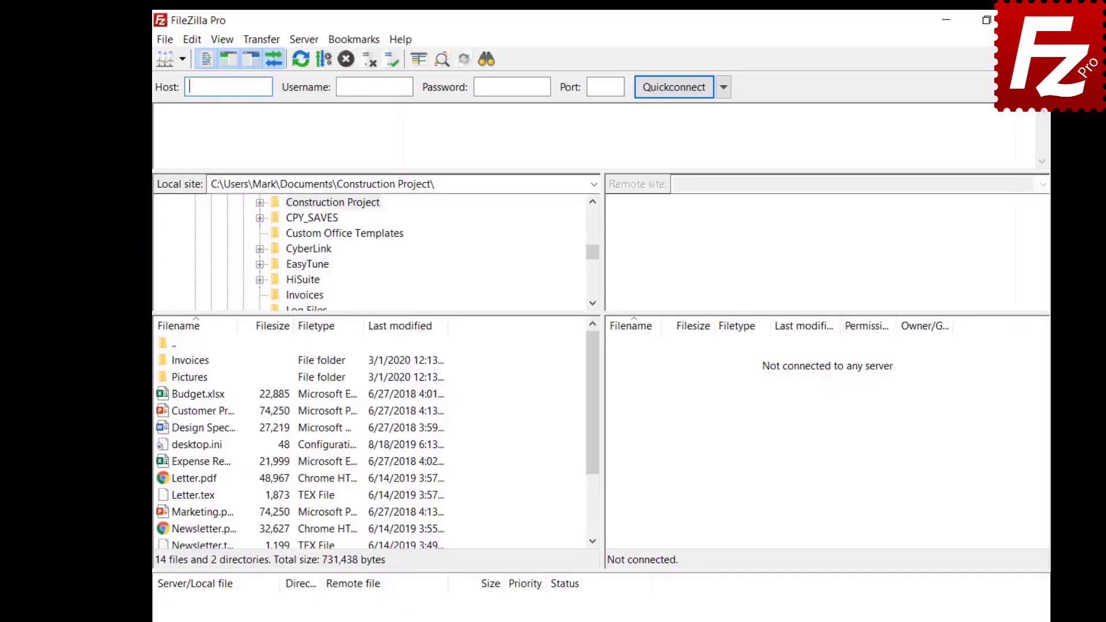
{"action": "left_click", "coordinate": [166, 45]}
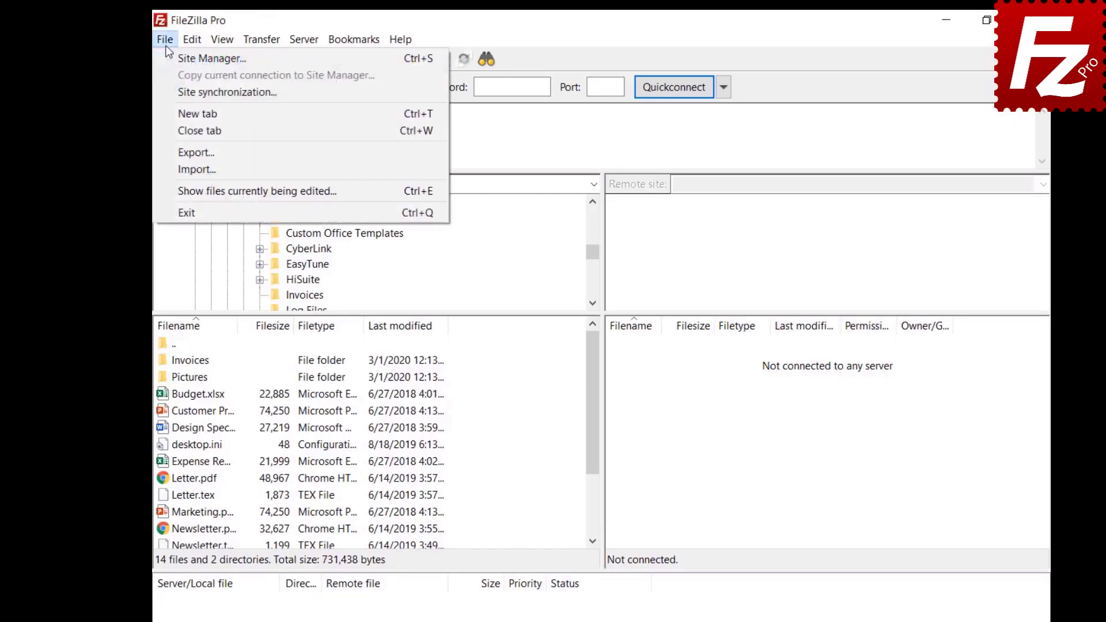
{"action": "left_click", "coordinate": [171, 91]}
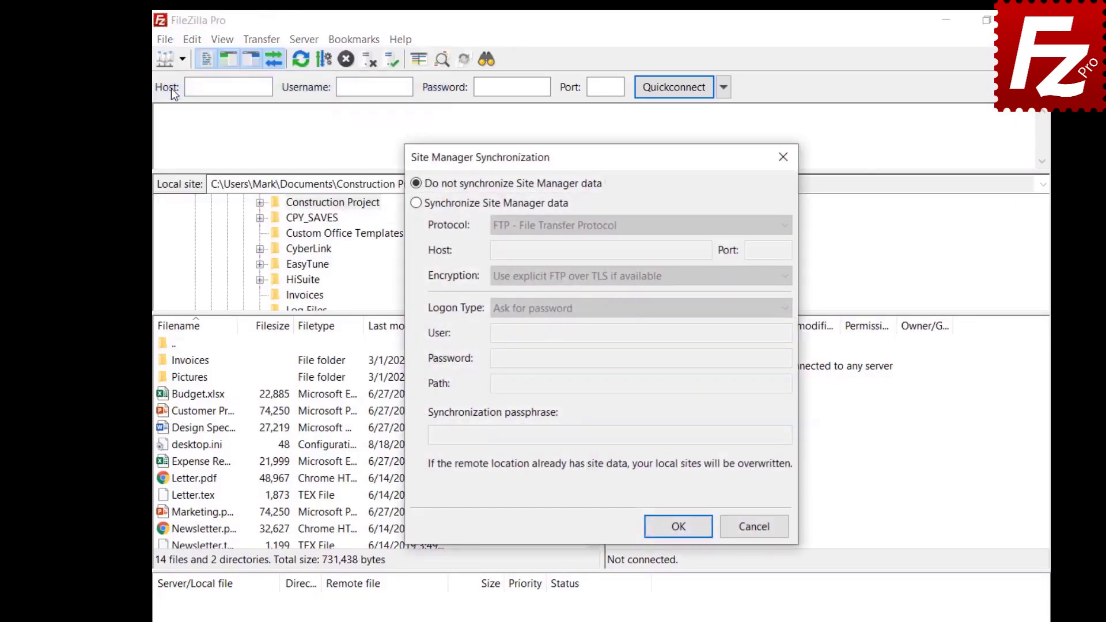
{"action": "left_click", "coordinate": [415, 202]}
{"action": "left_click", "coordinate": [641, 225]}
Step: Enter host 40.121.111.78, the account user name, password and passphrase, then confirm
{"action": "left_click", "coordinate": [601, 250]}
{"action": "type", "text": "40.121.111.78"}
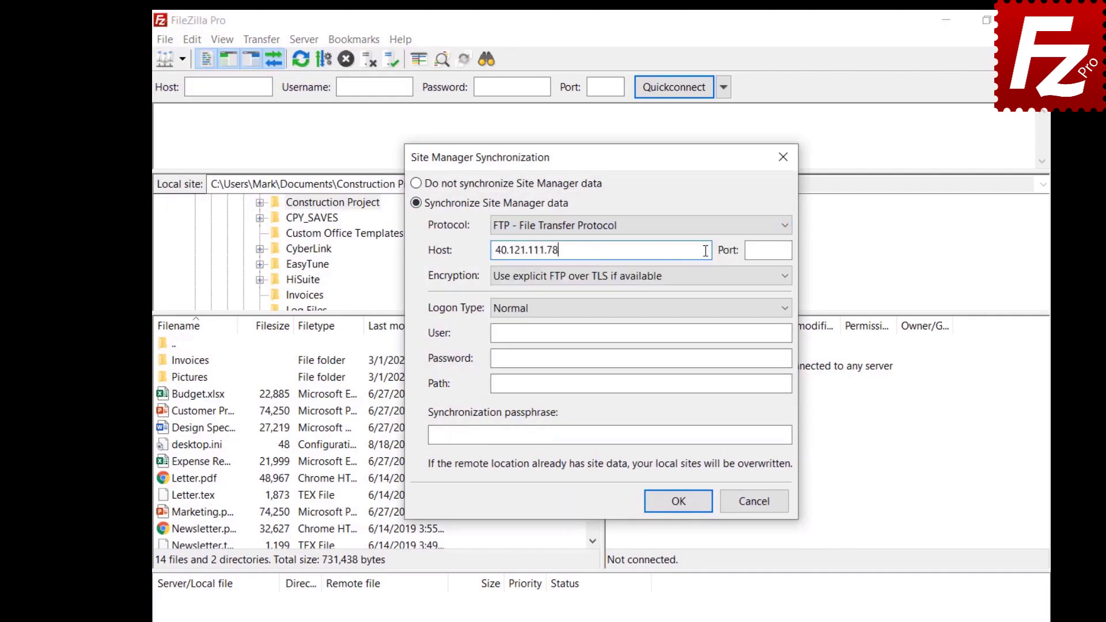
{"action": "left_click", "coordinate": [753, 333]}
{"action": "type", "text": "filezillaprotutorial"}
{"action": "left_click", "coordinate": [759, 358]}
{"action": "key", "text": "ctrl+v"}
{"action": "left_click", "coordinate": [764, 383]}
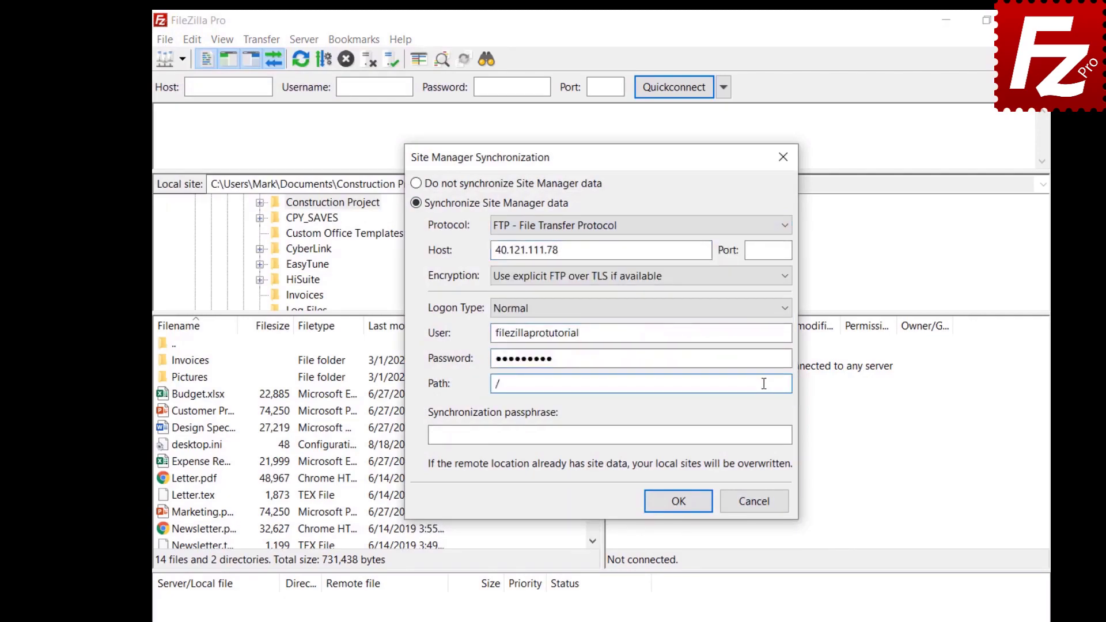
{"action": "left_click", "coordinate": [779, 436]}
{"action": "type", "text": "•••••••••"}
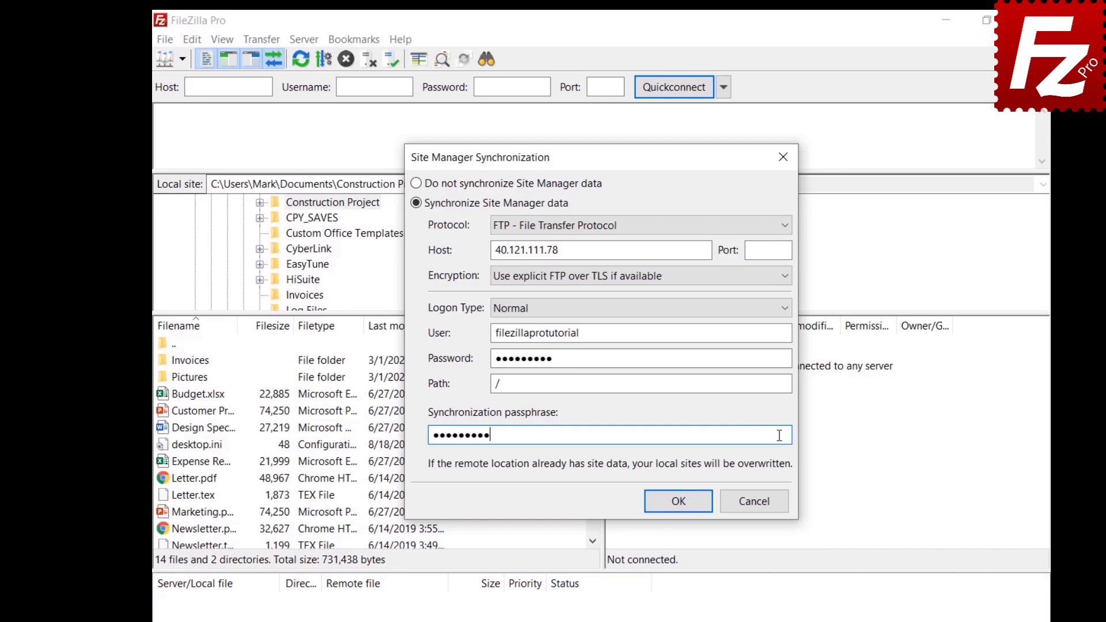
{"action": "left_click", "coordinate": [679, 502]}
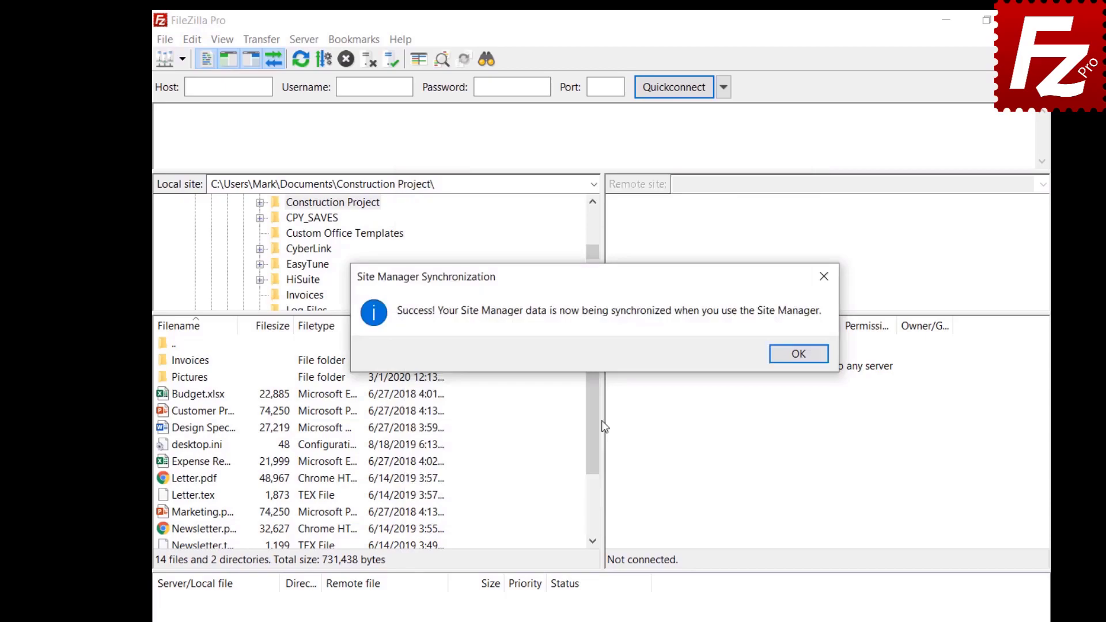
{"action": "key", "text": "Return"}
{"action": "left_click", "coordinate": [165, 39]}
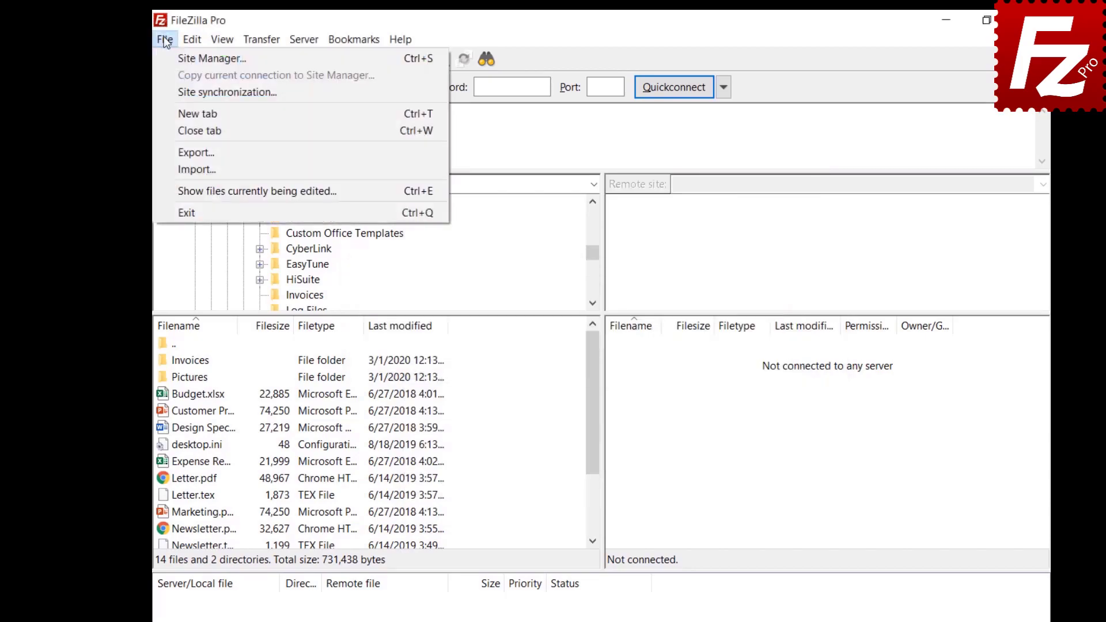
Step: Create a new site named OneDrive using the Microsoft OneDrive protocol
{"action": "left_click", "coordinate": [172, 62]}
{"action": "left_click", "coordinate": [391, 455]}
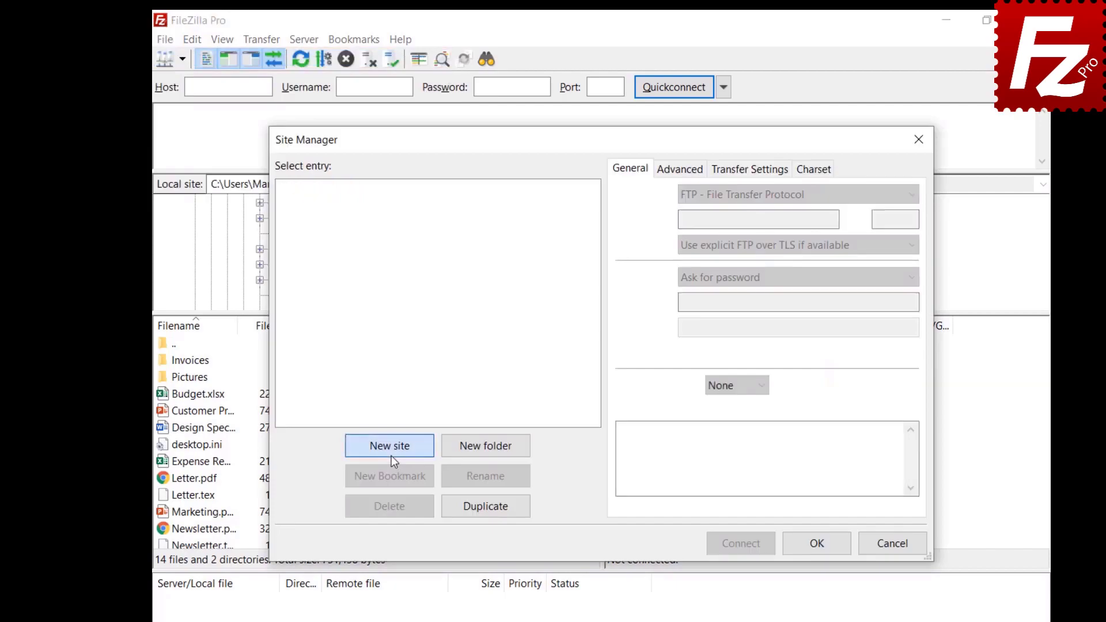
{"action": "type", "text": "OneDrive"}
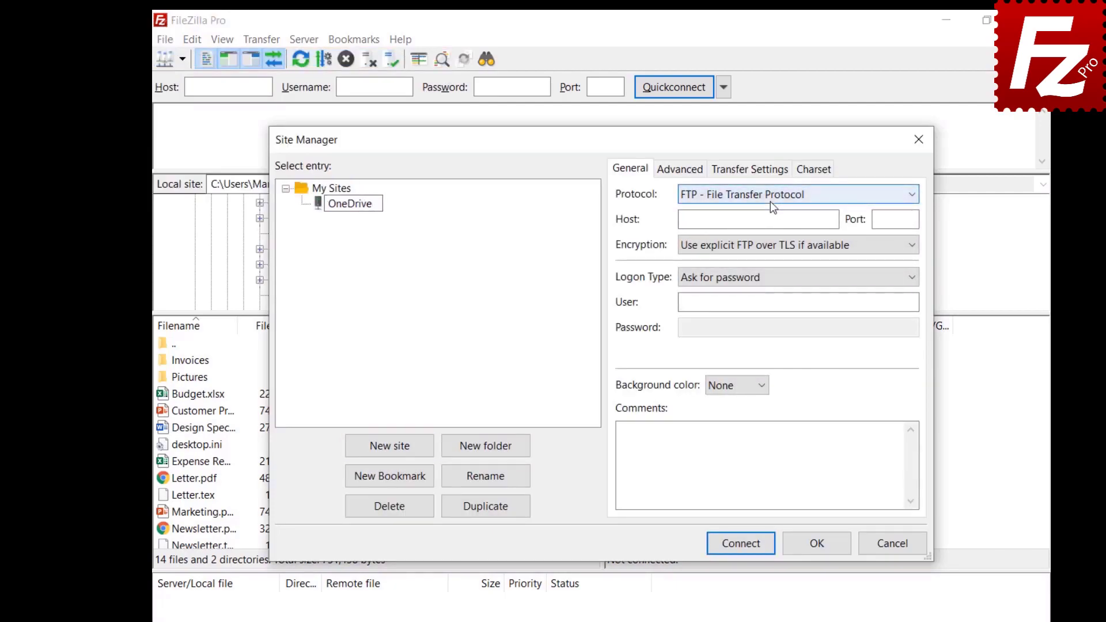
{"action": "left_click", "coordinate": [771, 203]}
{"action": "left_click", "coordinate": [758, 364]}
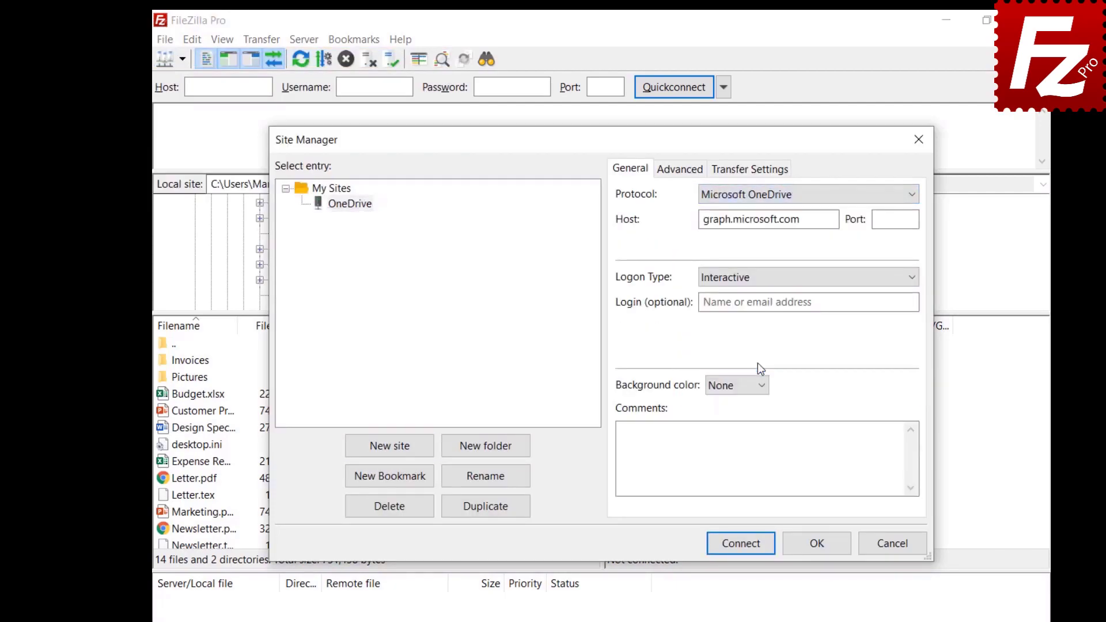
{"action": "left_click", "coordinate": [819, 547]}
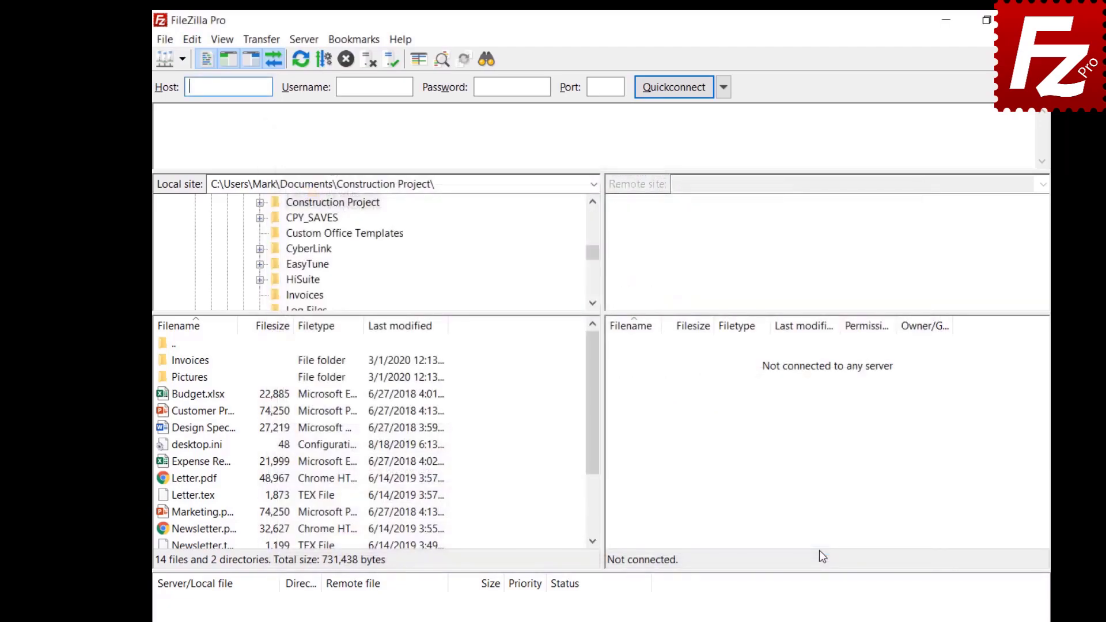
Step: Reopen the Site Manager to check the OneDrive site, then close it
{"action": "left_click", "coordinate": [159, 39]}
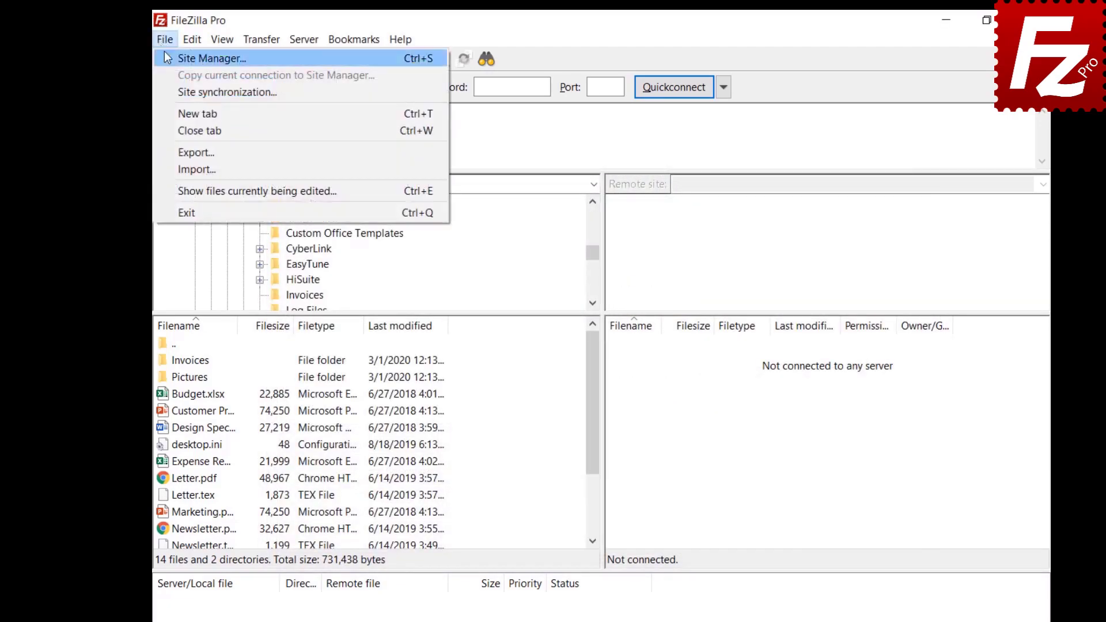
{"action": "left_click", "coordinate": [165, 57]}
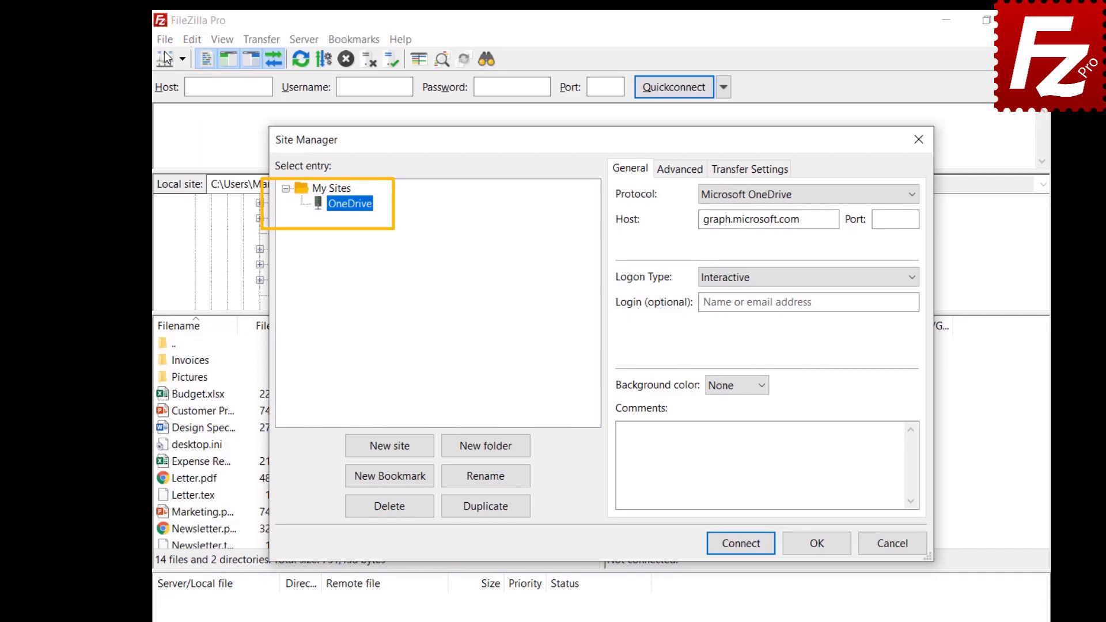
{"action": "key", "text": "Escape"}
{"action": "left_click", "coordinate": [165, 39]}
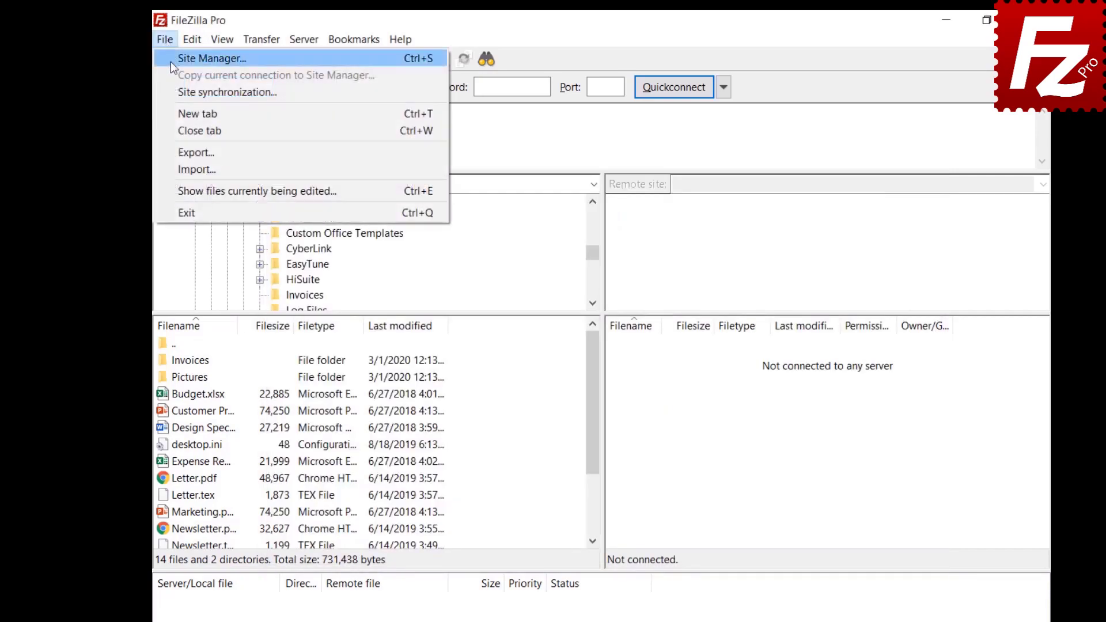
Step: Choose 'Do not synchronize Site Manager data' and confirm removing the synchronization
{"action": "left_click", "coordinate": [173, 92]}
{"action": "left_click", "coordinate": [469, 172]}
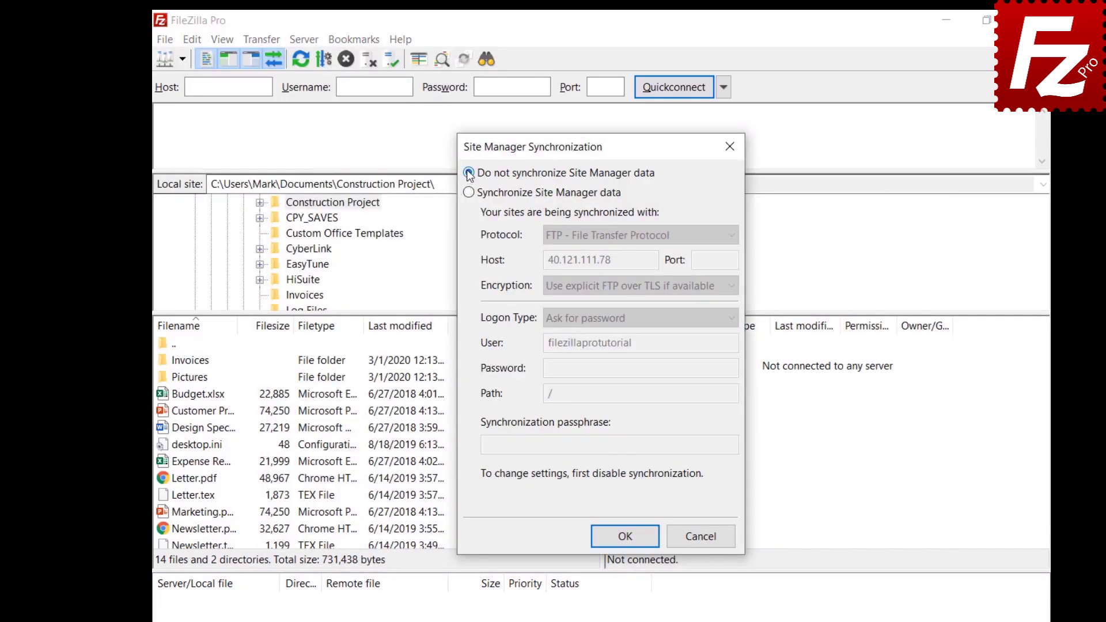
{"action": "left_click", "coordinate": [628, 540]}
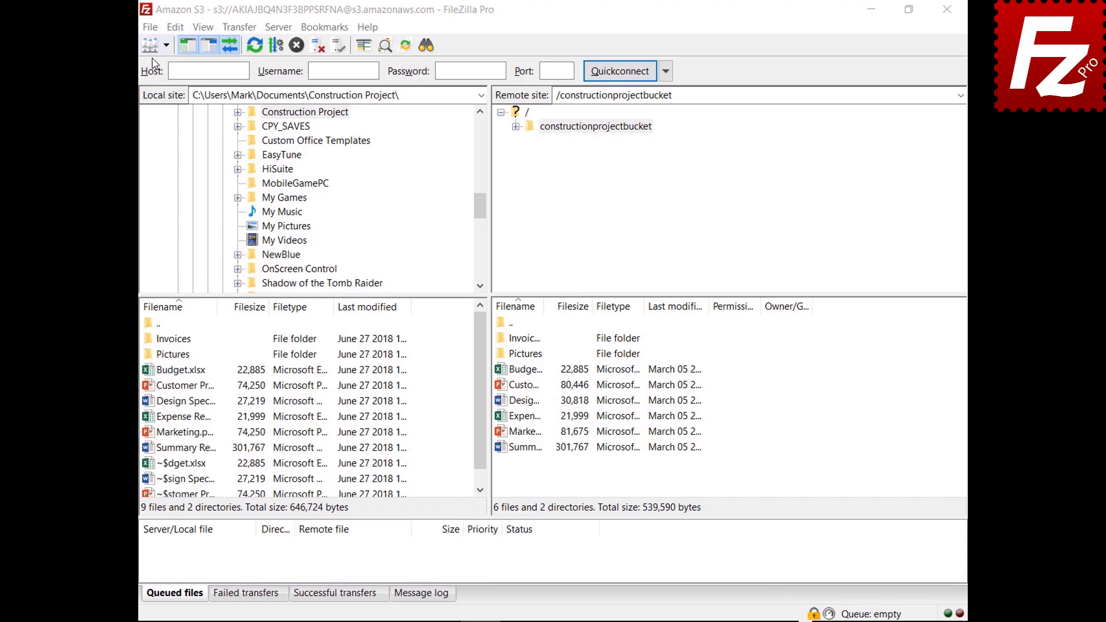
{"action": "left_click", "coordinate": [153, 29]}
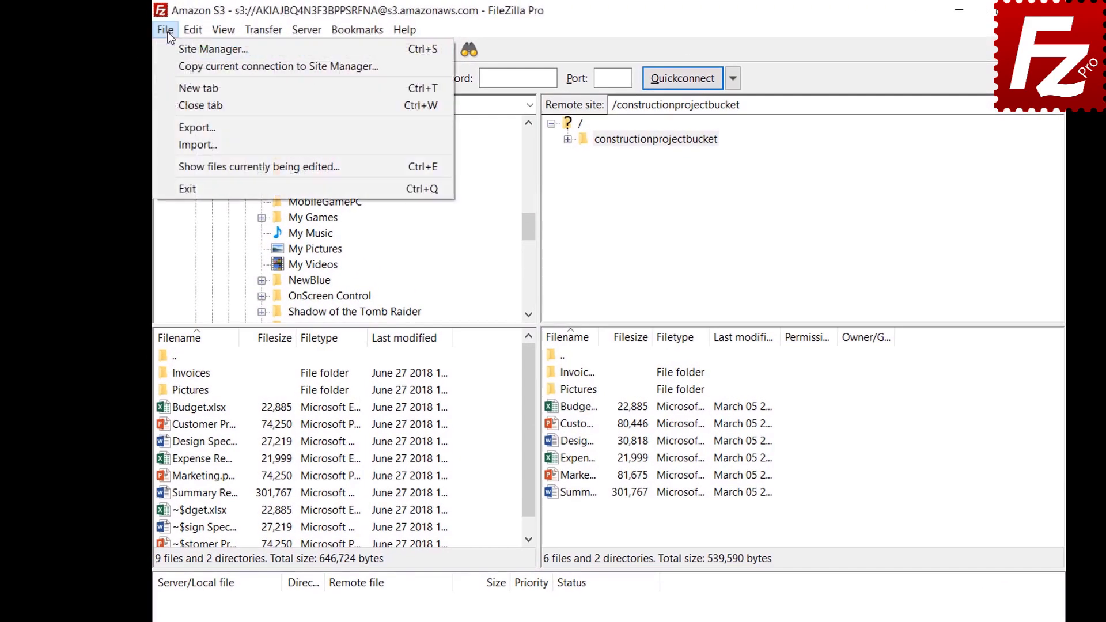
Step: Select Site Manager entries, settings, transfer queue and filters for export
{"action": "left_click", "coordinate": [176, 127]}
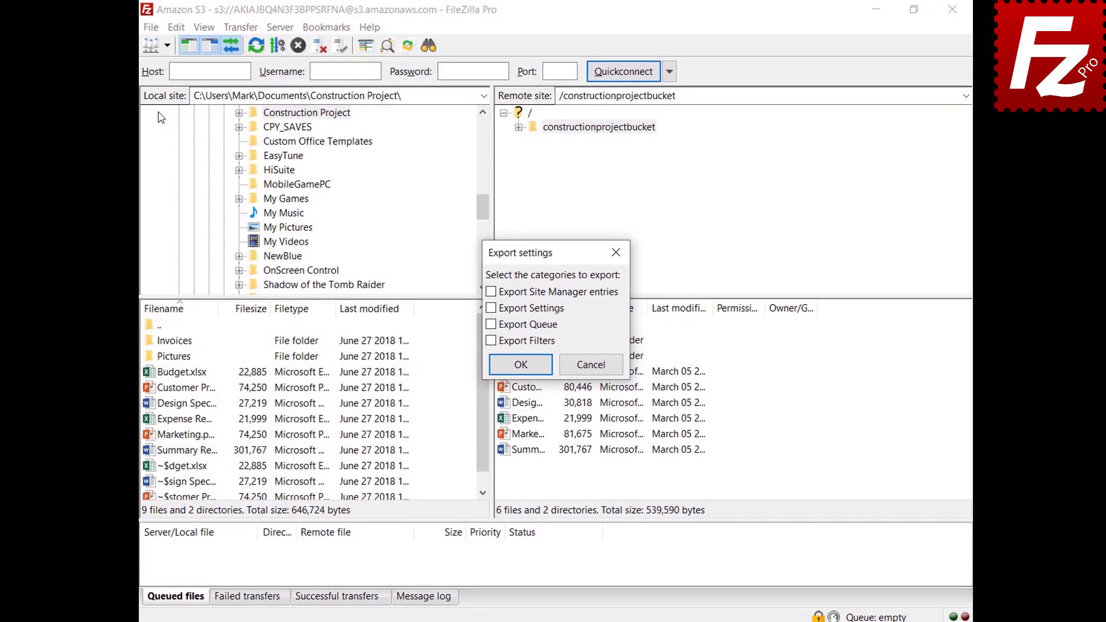
{"action": "left_click", "coordinate": [488, 291]}
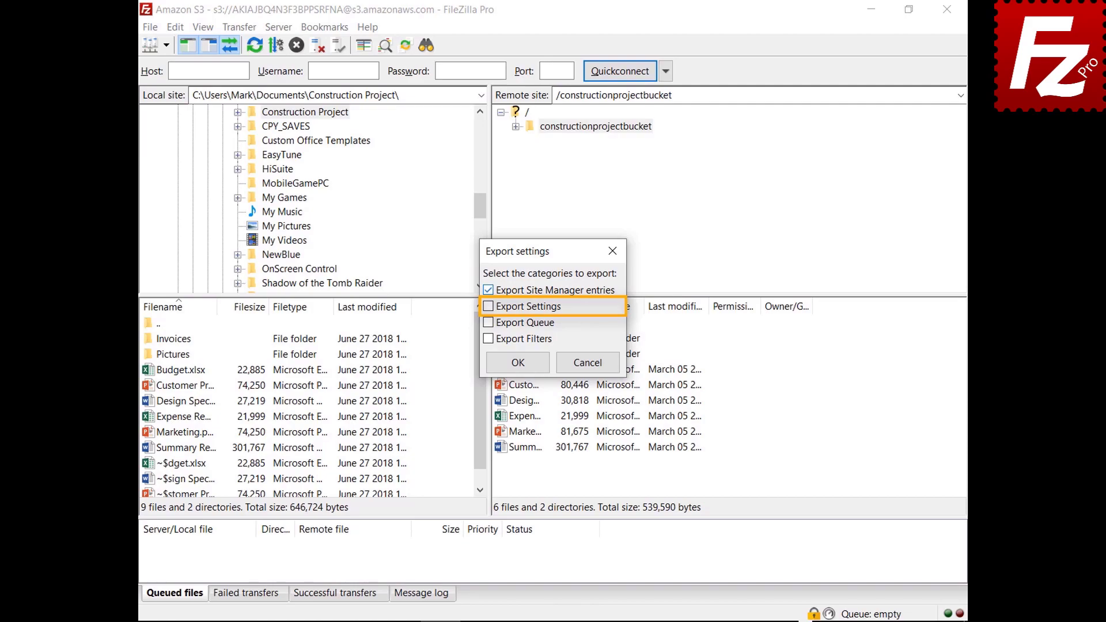
{"action": "left_click", "coordinate": [487, 306]}
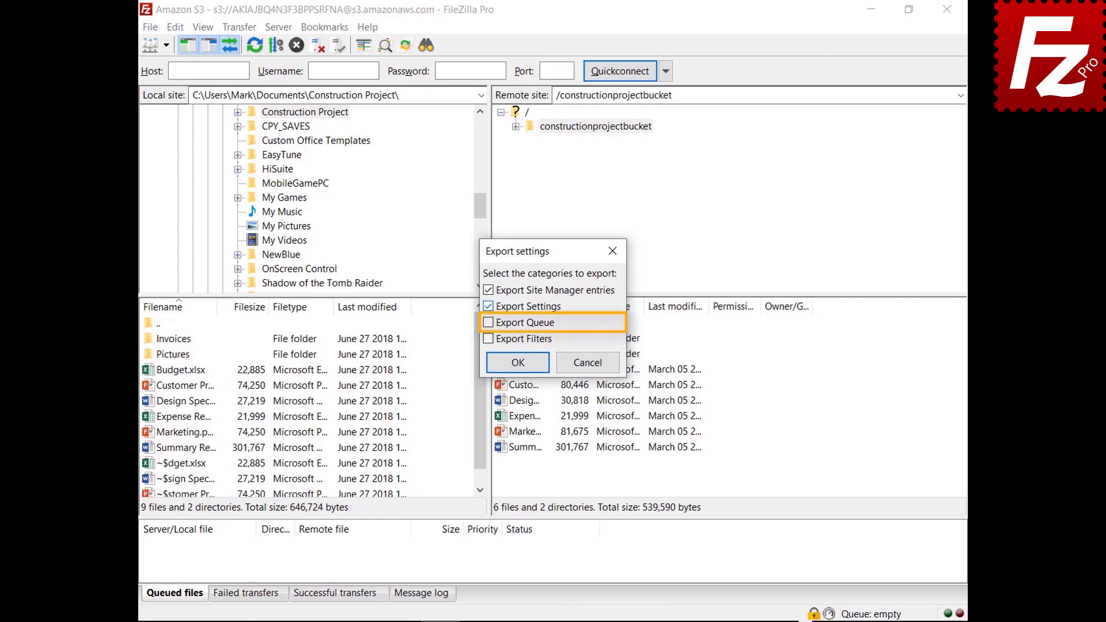
{"action": "left_click", "coordinate": [488, 323]}
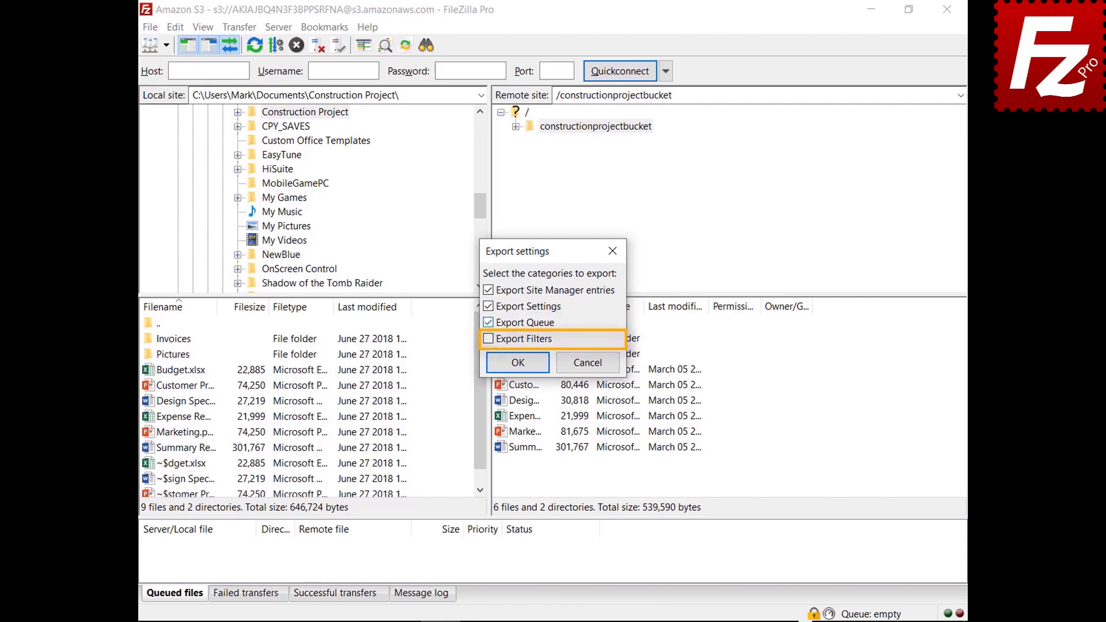
{"action": "left_click", "coordinate": [488, 339]}
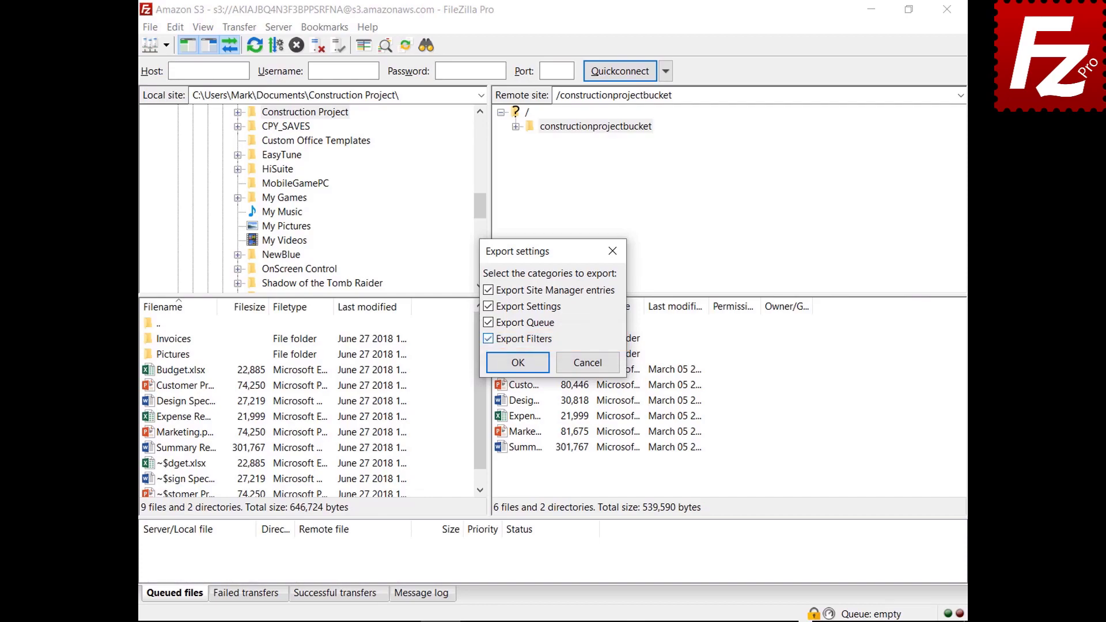
Step: Save the export as FileZilla.xml and begin importing settings from a file
{"action": "left_click", "coordinate": [519, 364]}
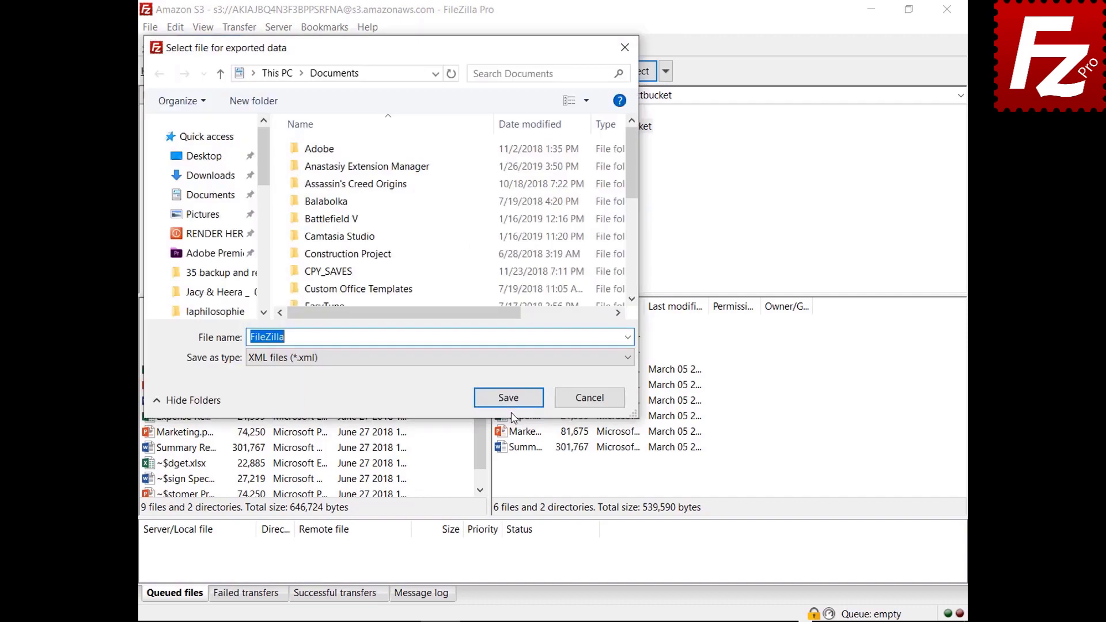
{"action": "left_click", "coordinate": [509, 398]}
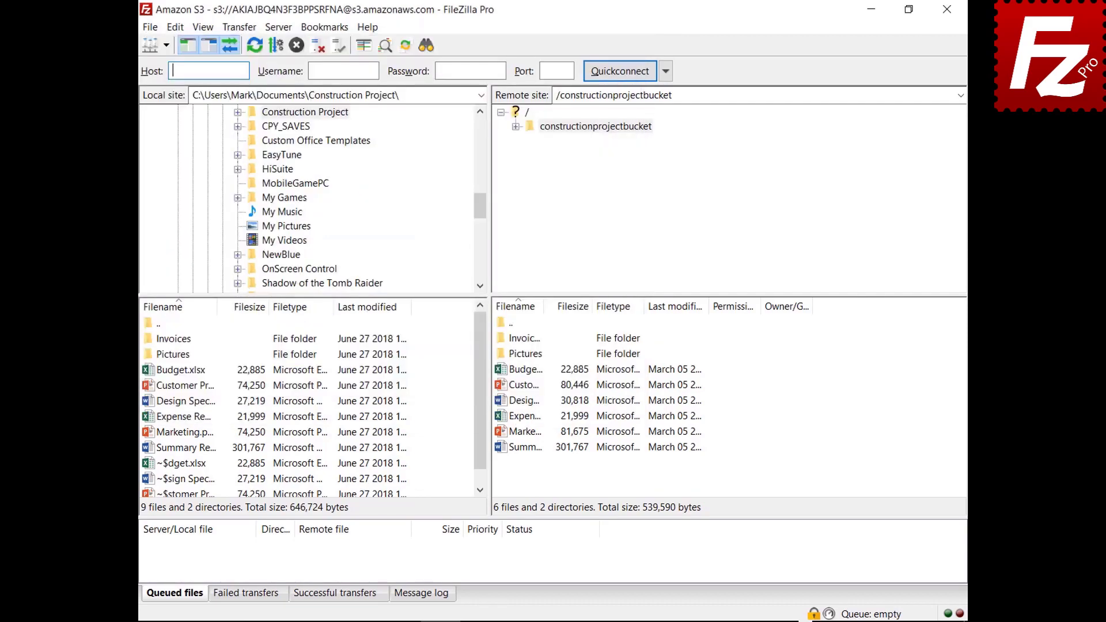
{"action": "left_click", "coordinate": [152, 28]}
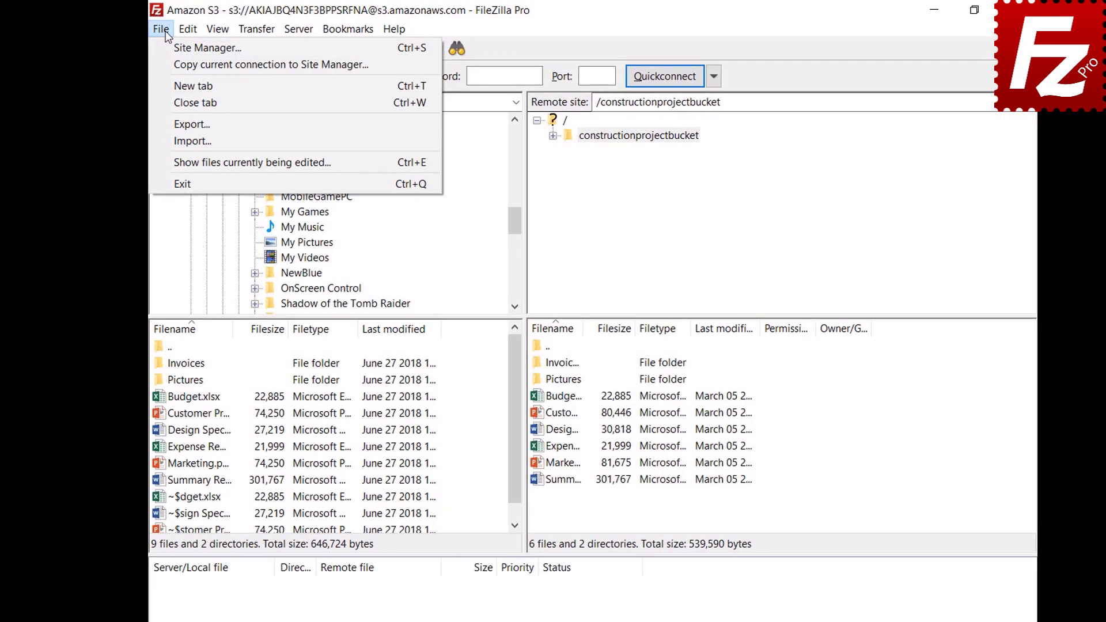
{"action": "left_click", "coordinate": [164, 143]}
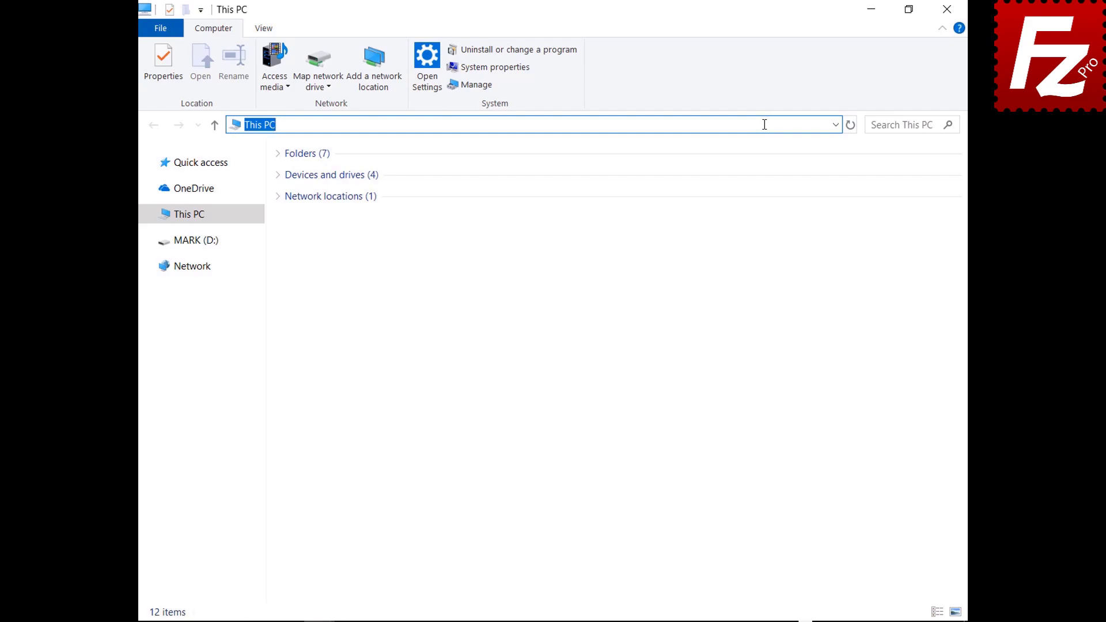
Step: Go to %APPDATA%\FileZilla and select all seven files there
{"action": "type", "text": "%APPDATA%\\FileZilla"}
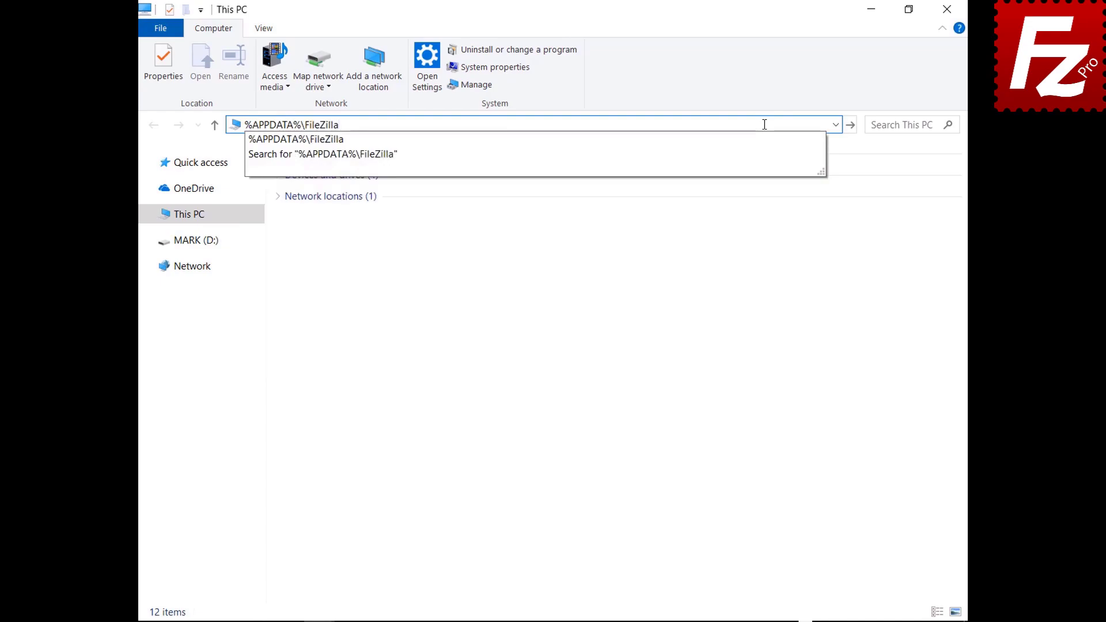
{"action": "key", "text": "Return"}
{"action": "left_click_drag", "start_coordinate": [324, 300], "coordinate": [327, 163]}
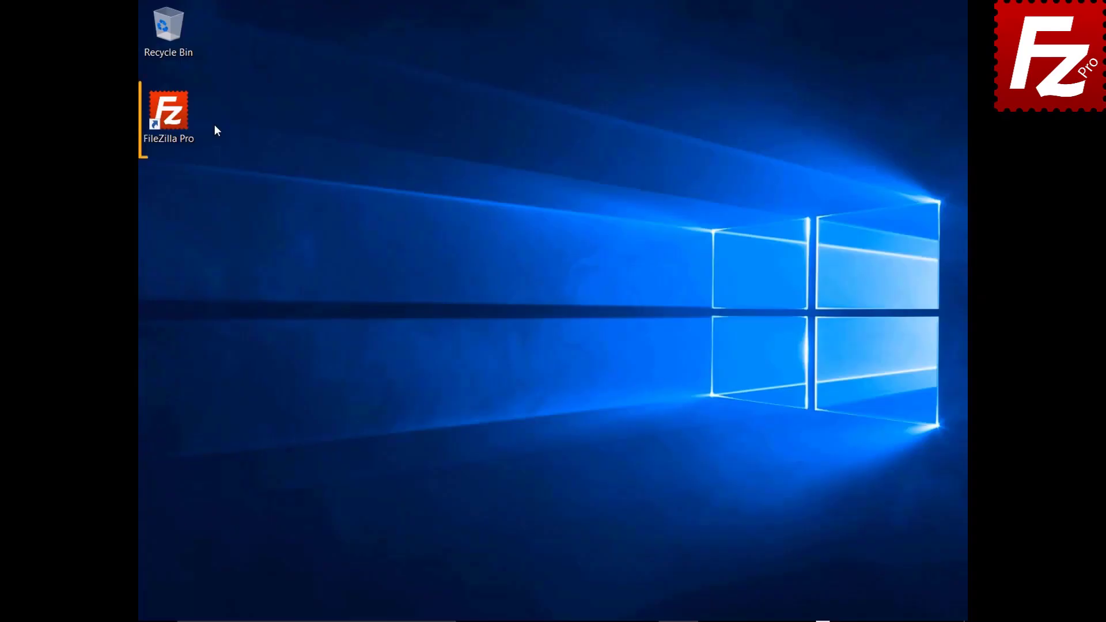
Step: Launch FileZilla Pro and connect to the saved Amazon S3 site in a new tab
{"action": "double_click", "coordinate": [175, 120]}
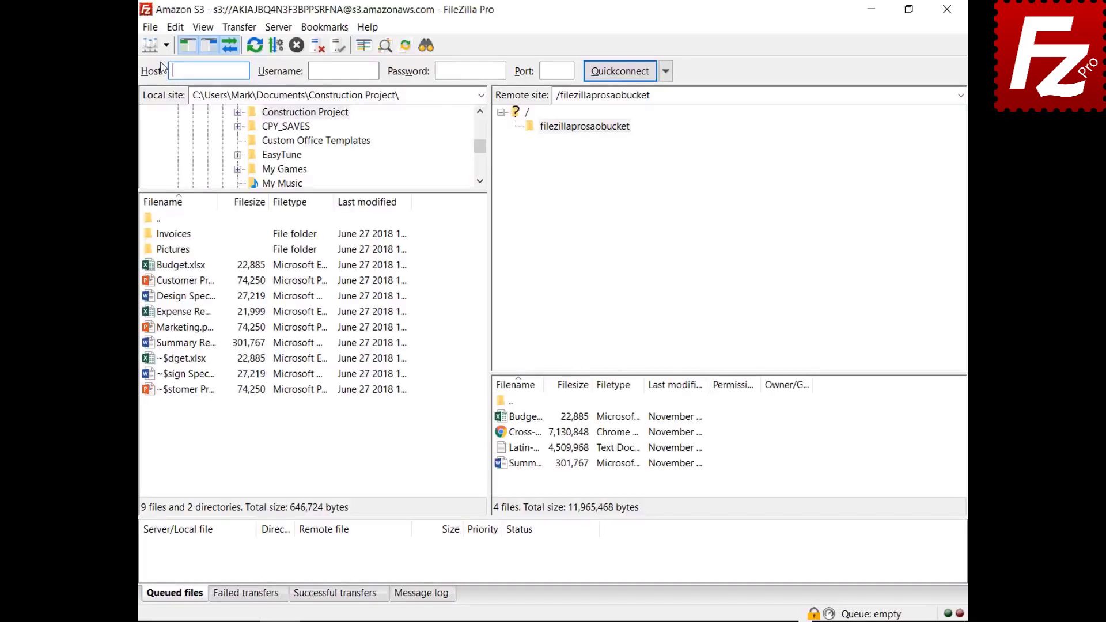
{"action": "left_click", "coordinate": [166, 45]}
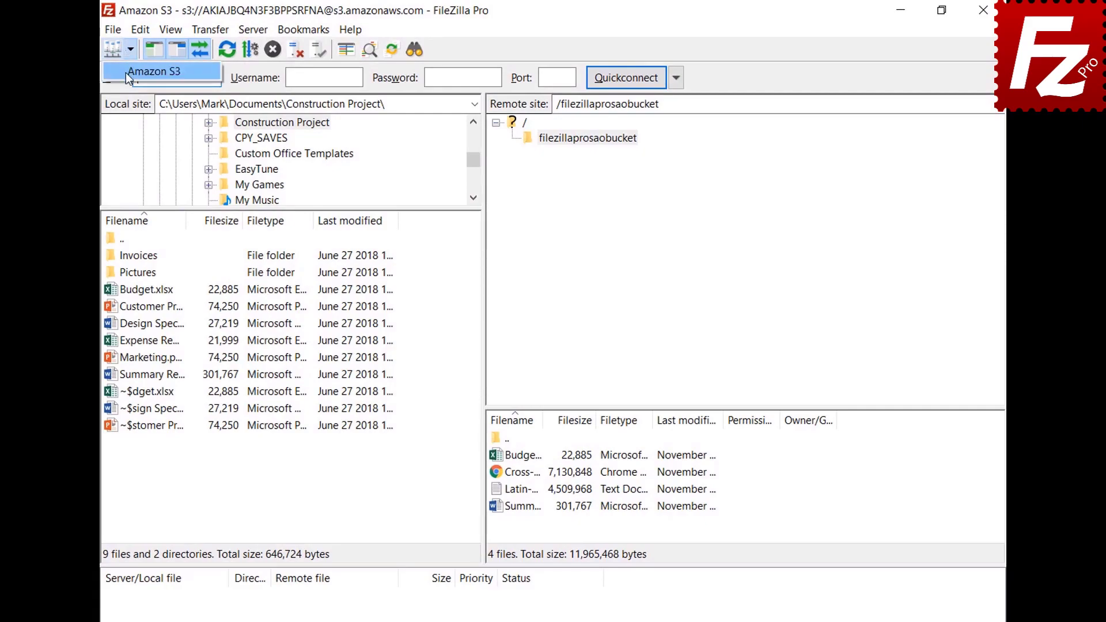
{"action": "left_click", "coordinate": [126, 73]}
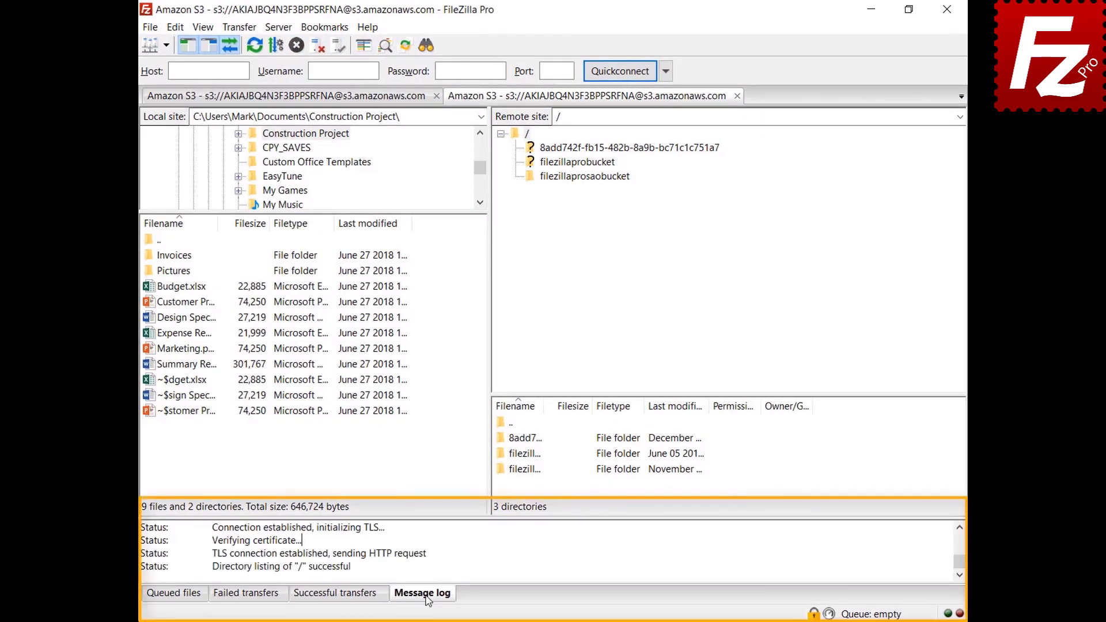
Step: Open the filezillaprosaobucket bucket and copy the message log to the clipboard
{"action": "left_click", "coordinate": [475, 548]}
{"action": "right_click", "coordinate": [474, 549]}
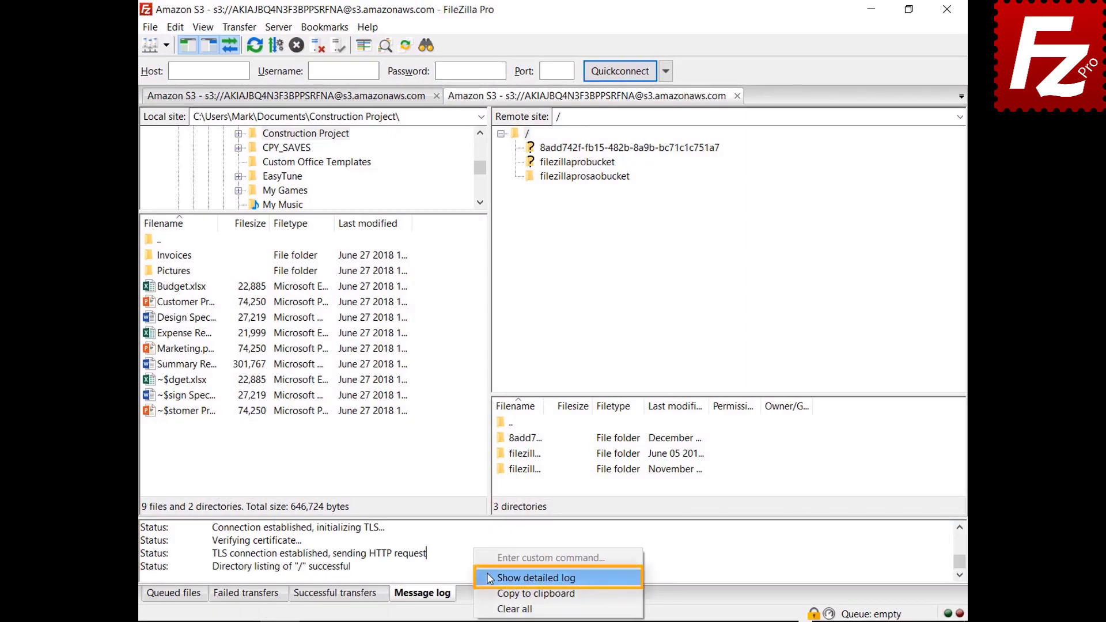
{"action": "left_click", "coordinate": [490, 578]}
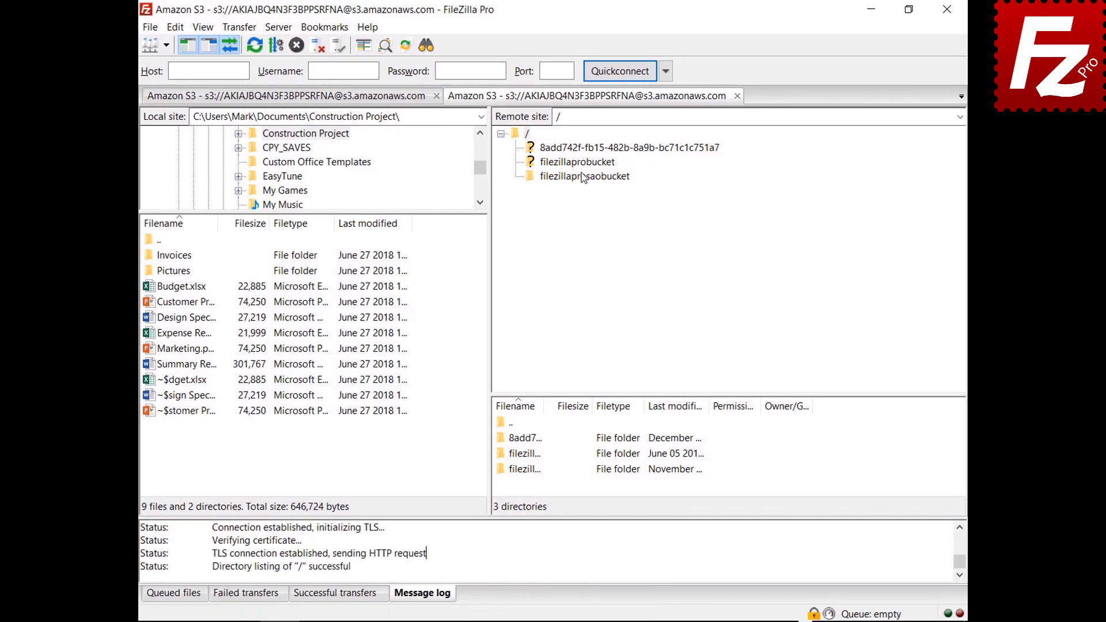
{"action": "left_click", "coordinate": [584, 176]}
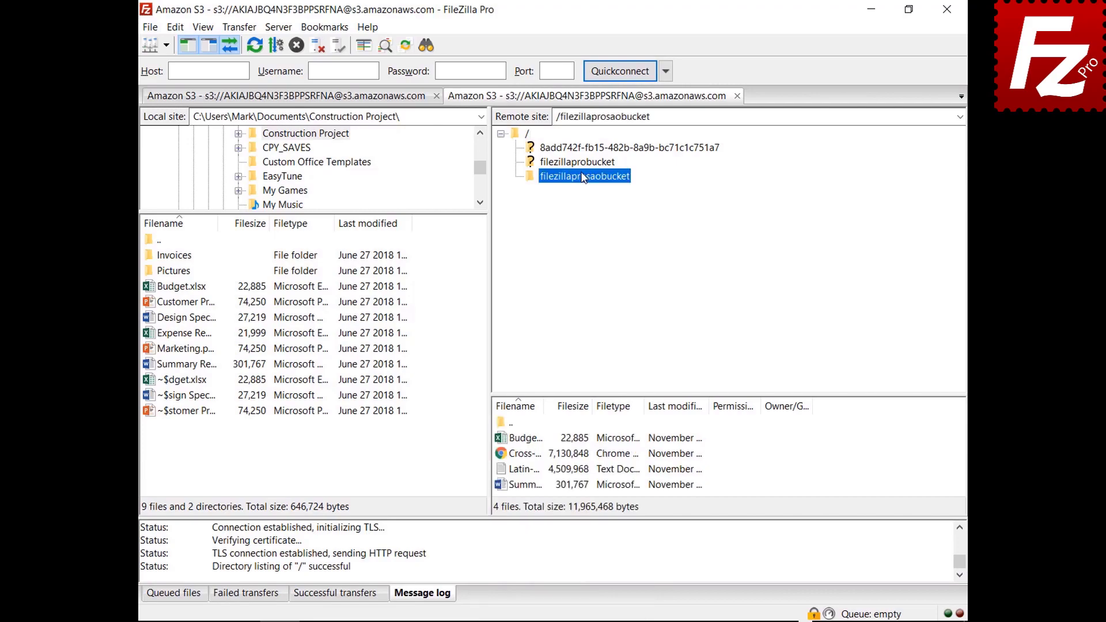
{"action": "right_click", "coordinate": [535, 554]}
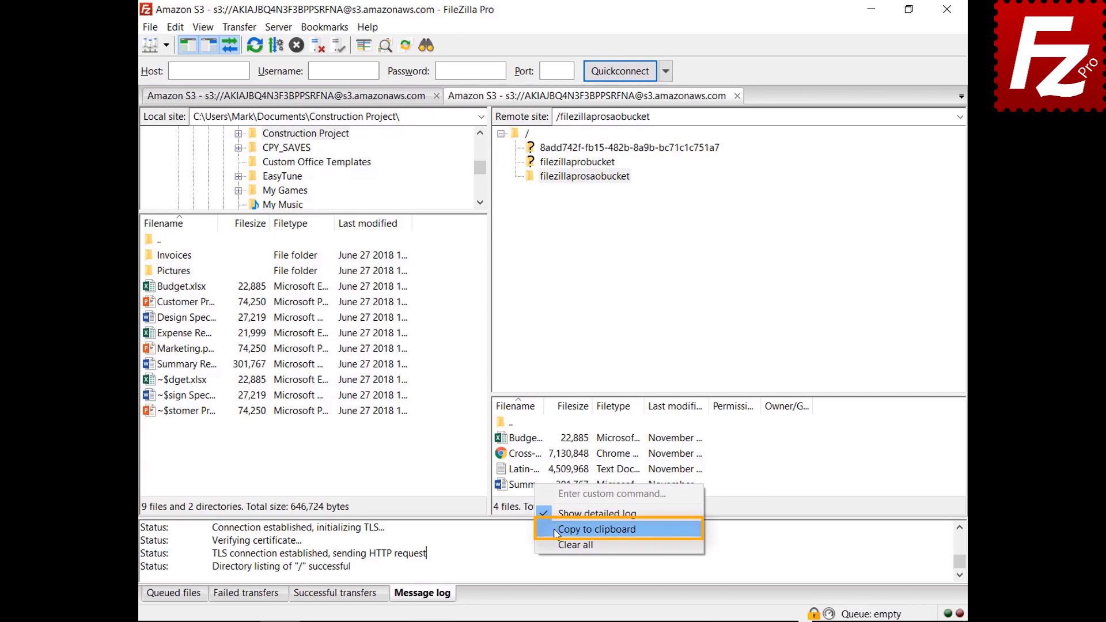
{"action": "left_click", "coordinate": [597, 530]}
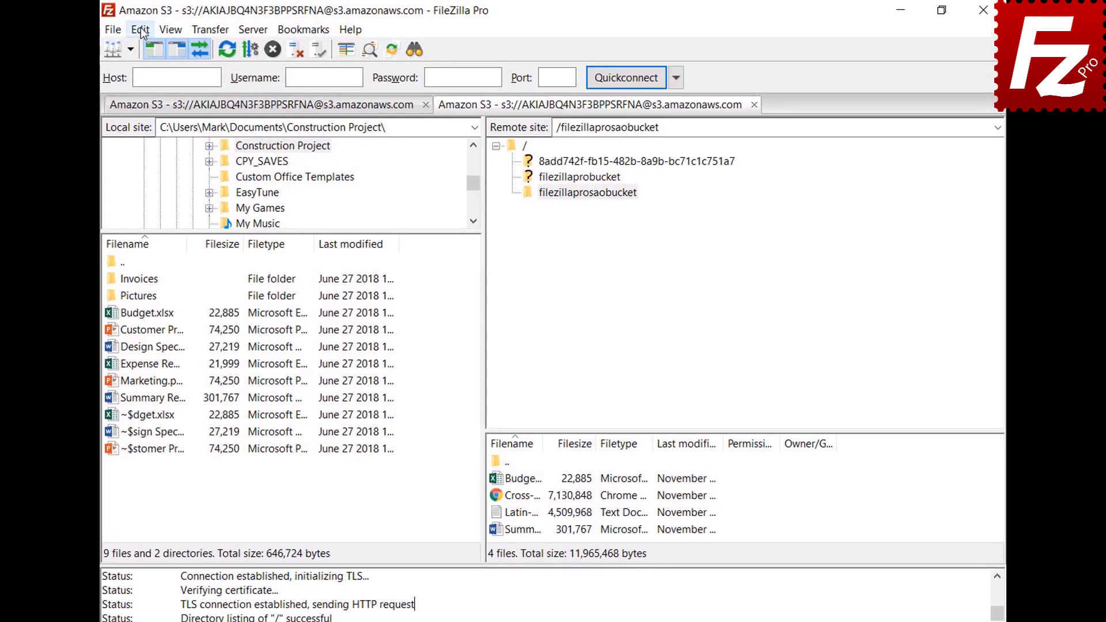
{"action": "left_click", "coordinate": [175, 27]}
Step: Enable message-log timestamps and write the log to filezilla.log in Documents
{"action": "left_click", "coordinate": [147, 87]}
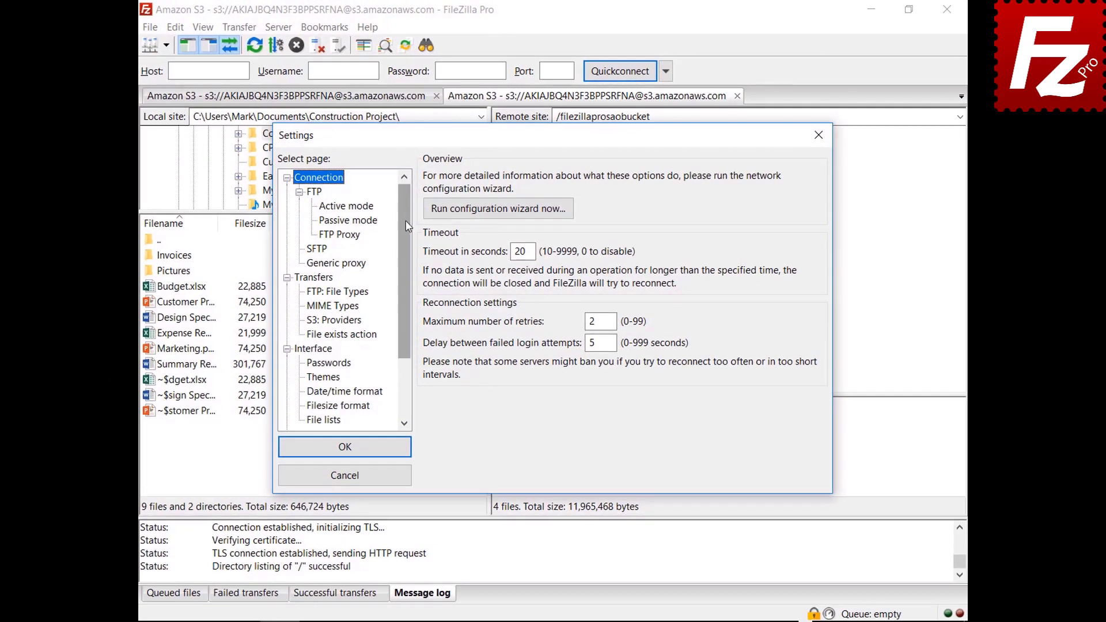
{"action": "left_click_drag", "start_coordinate": [406, 226], "coordinate": [401, 289]}
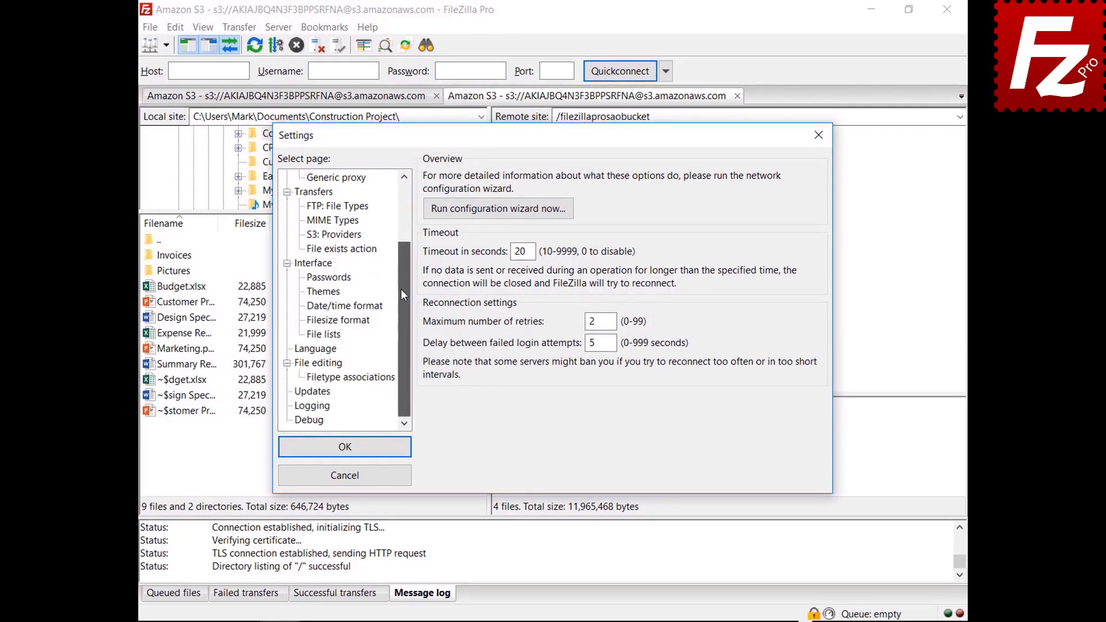
{"action": "left_click", "coordinate": [313, 406]}
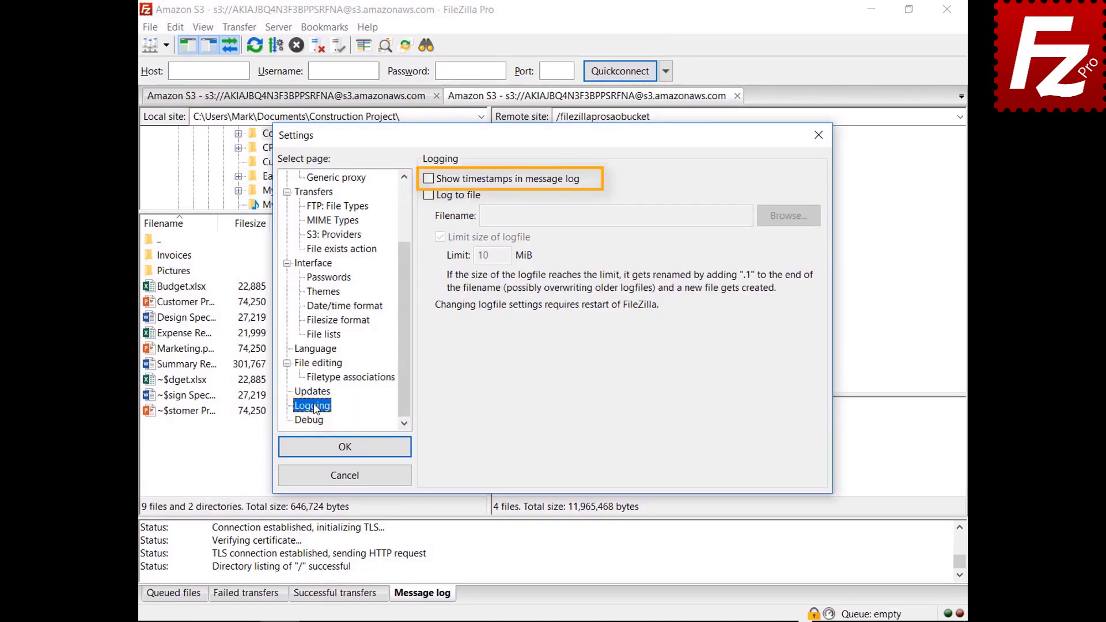
{"action": "left_click", "coordinate": [428, 179]}
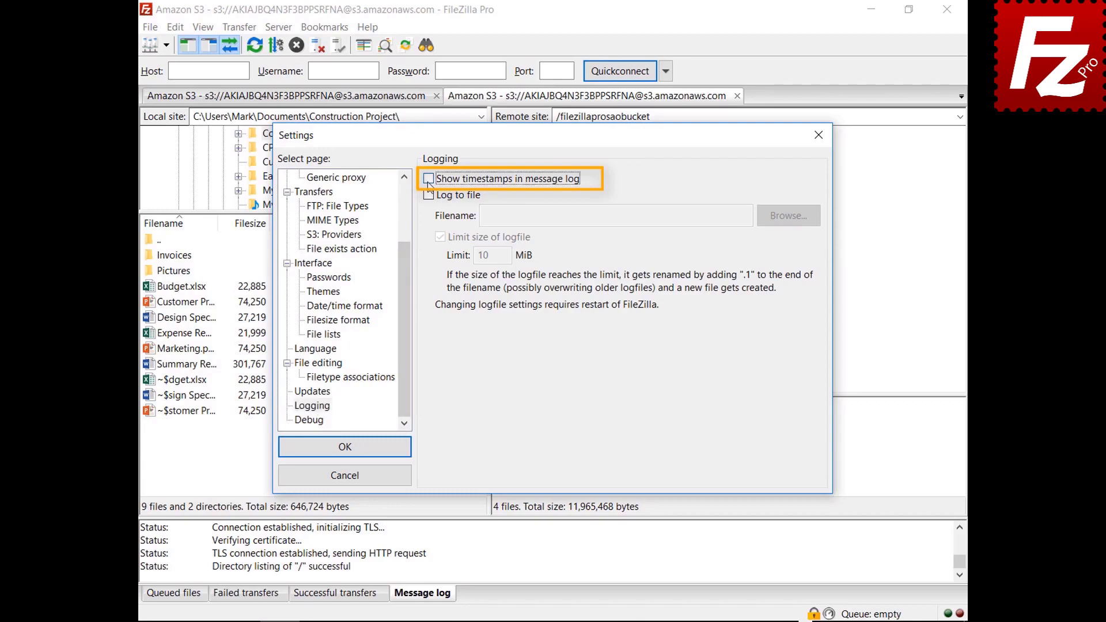
{"action": "left_click", "coordinate": [428, 196]}
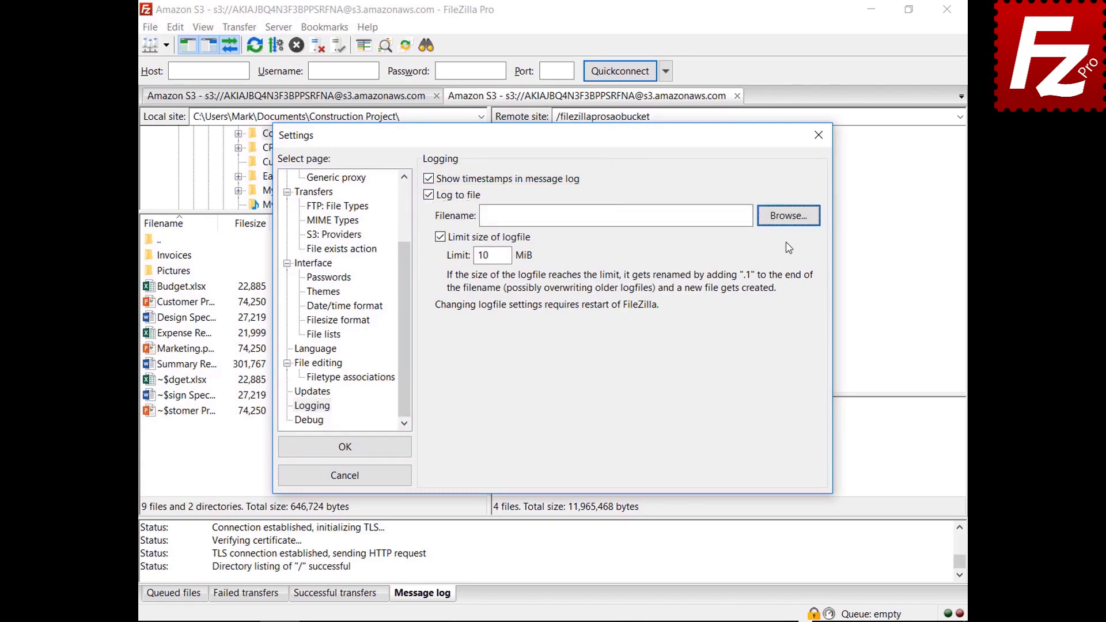
{"action": "left_click", "coordinate": [785, 222]}
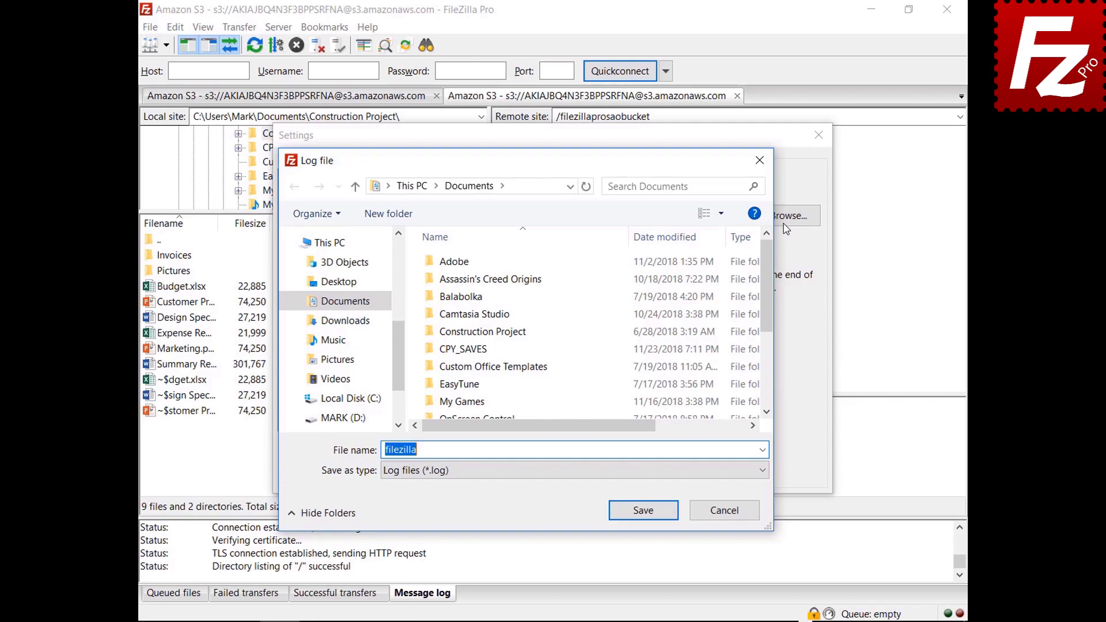
{"action": "left_click", "coordinate": [643, 510]}
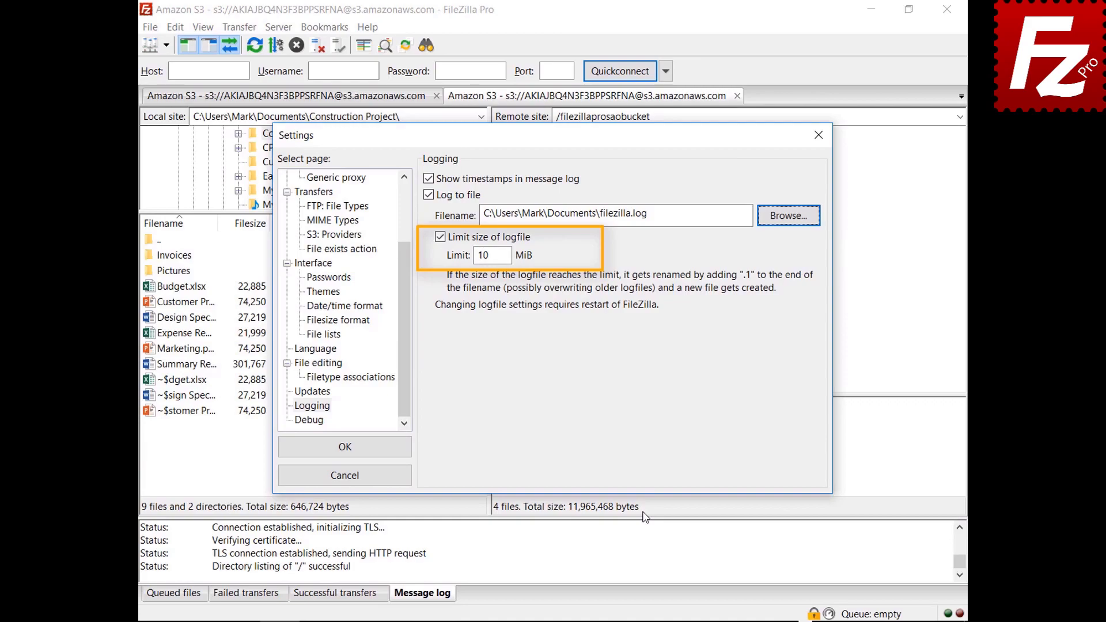
Step: Show the Debug page of FileZilla Pro's settings
{"action": "left_click", "coordinate": [320, 424]}
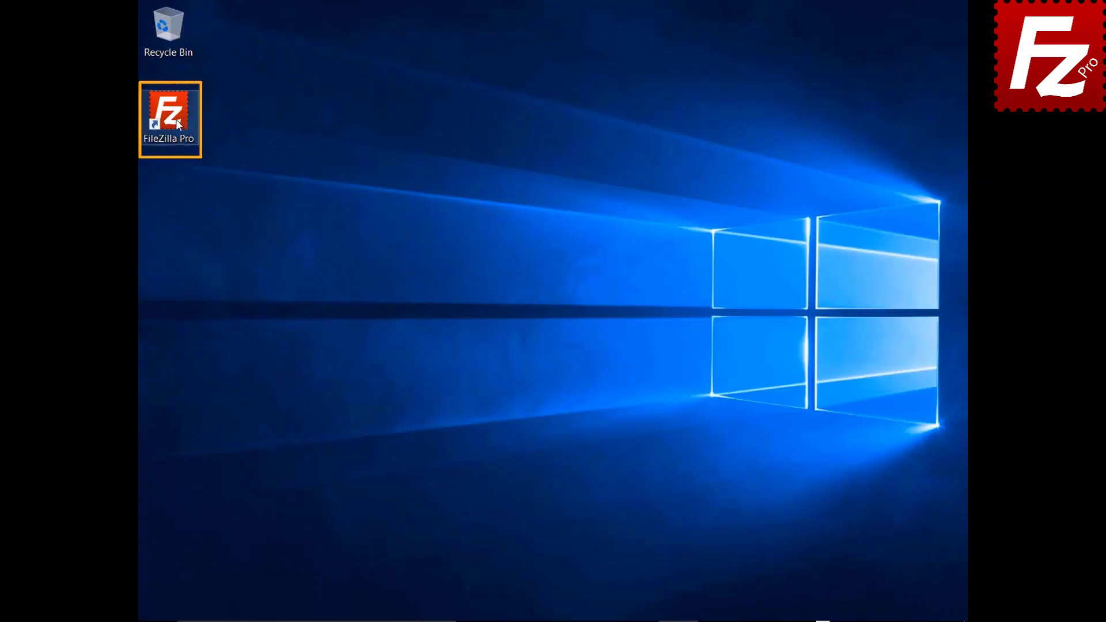
Step: Launch FileZilla Pro and add a new Site Manager entry named 'Amazon EC2'
{"action": "double_click", "coordinate": [176, 119]}
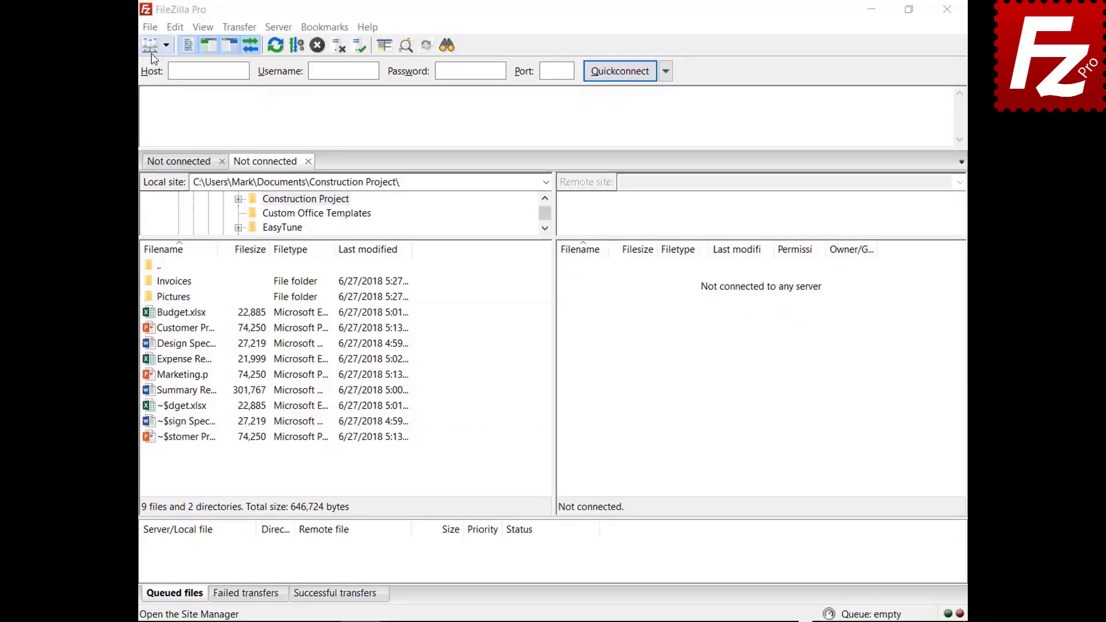
{"action": "left_click", "coordinate": [108, 30]}
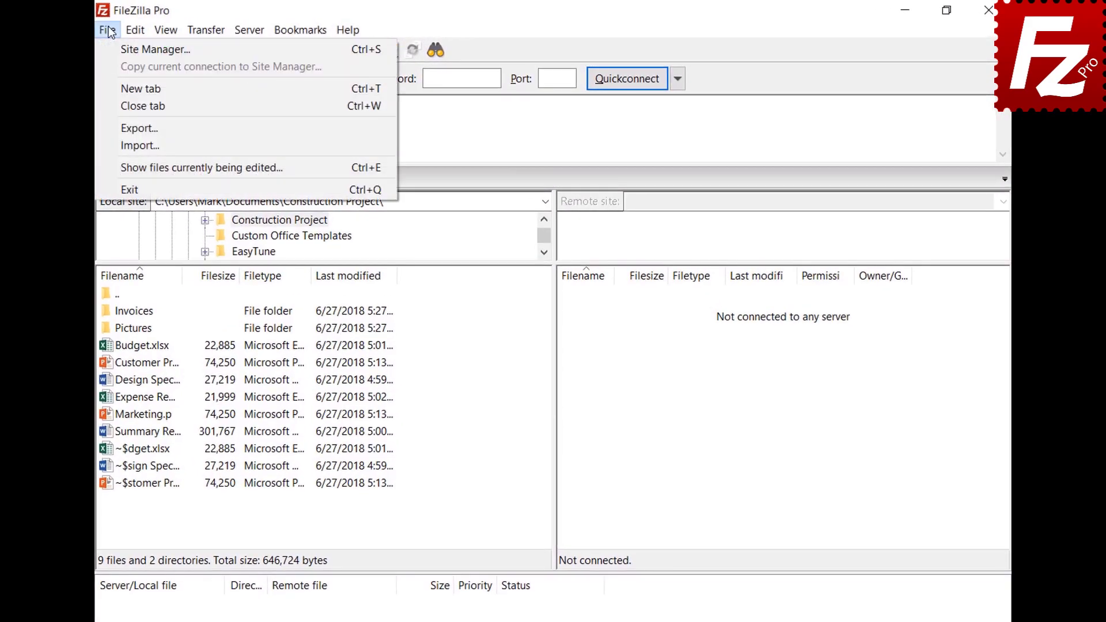
{"action": "left_click", "coordinate": [116, 50]}
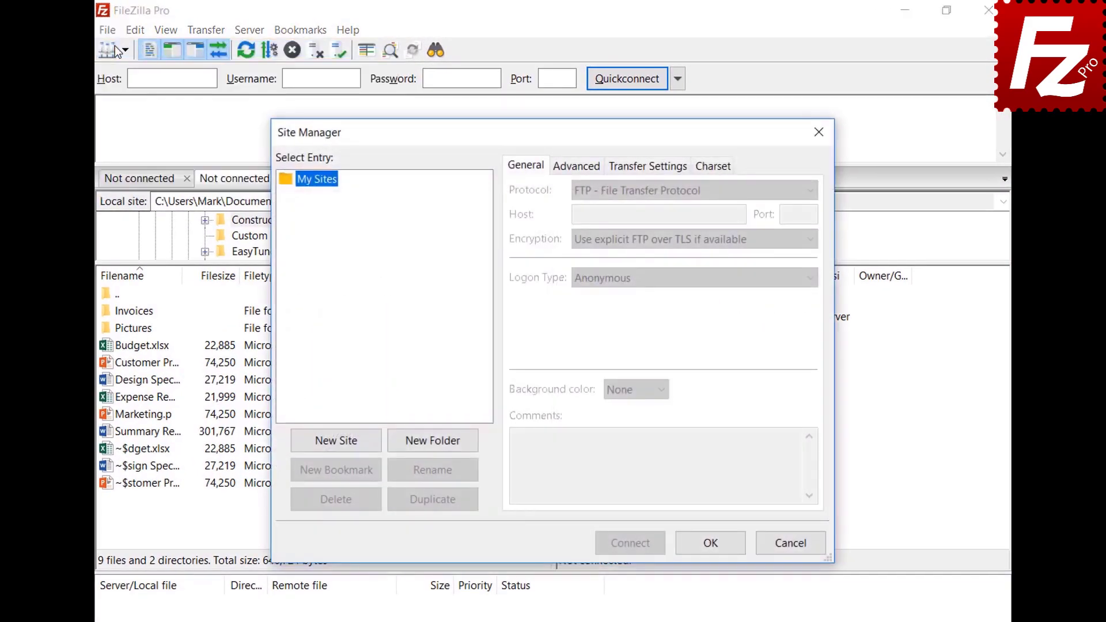
{"action": "left_click", "coordinate": [339, 444]}
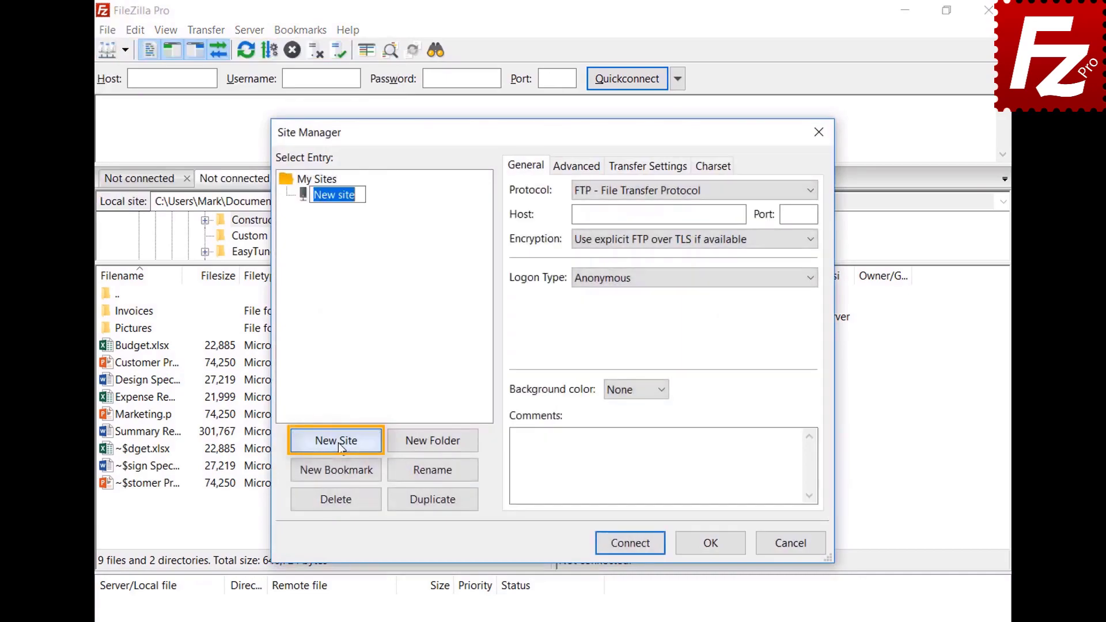
{"action": "type", "text": "Amazon EC2"}
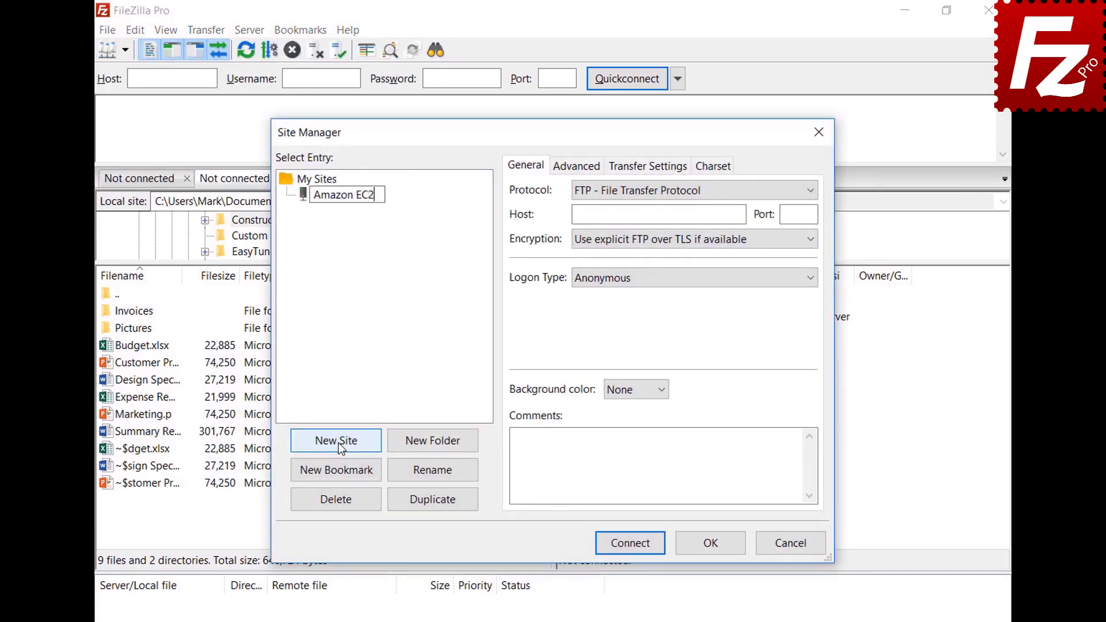
{"action": "key", "text": "Return"}
Step: Set SFTP, paste the EC2 host, use Key file logon as ubuntu with AWSKeyPair.pem
{"action": "left_click", "coordinate": [811, 191]}
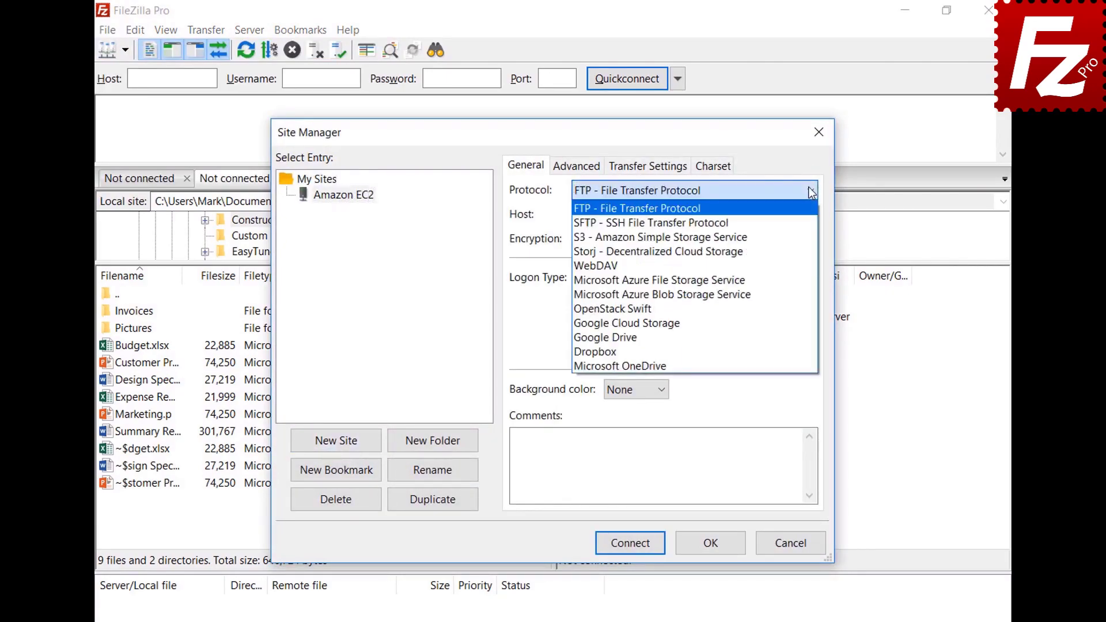
{"action": "left_click", "coordinate": [811, 223]}
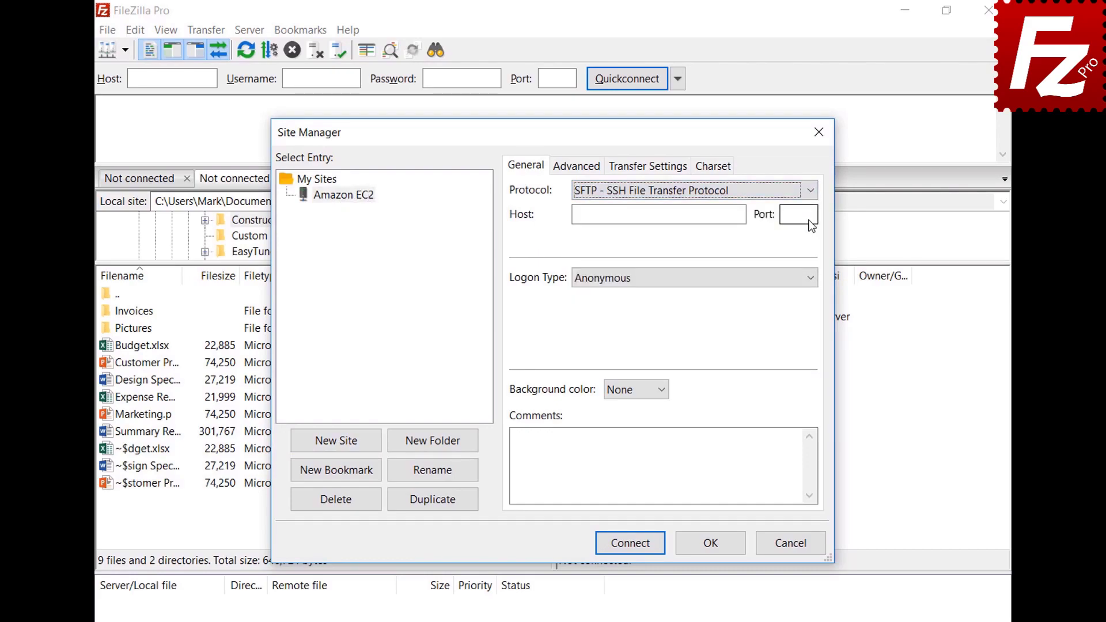
{"action": "left_click", "coordinate": [693, 215]}
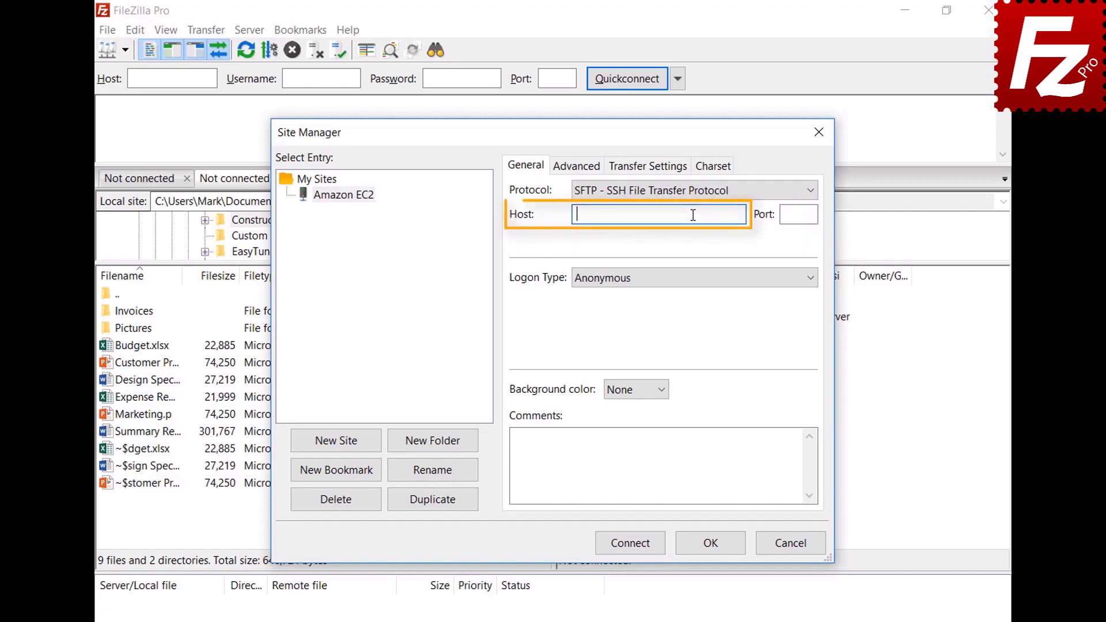
{"action": "key", "text": "ctrl+v"}
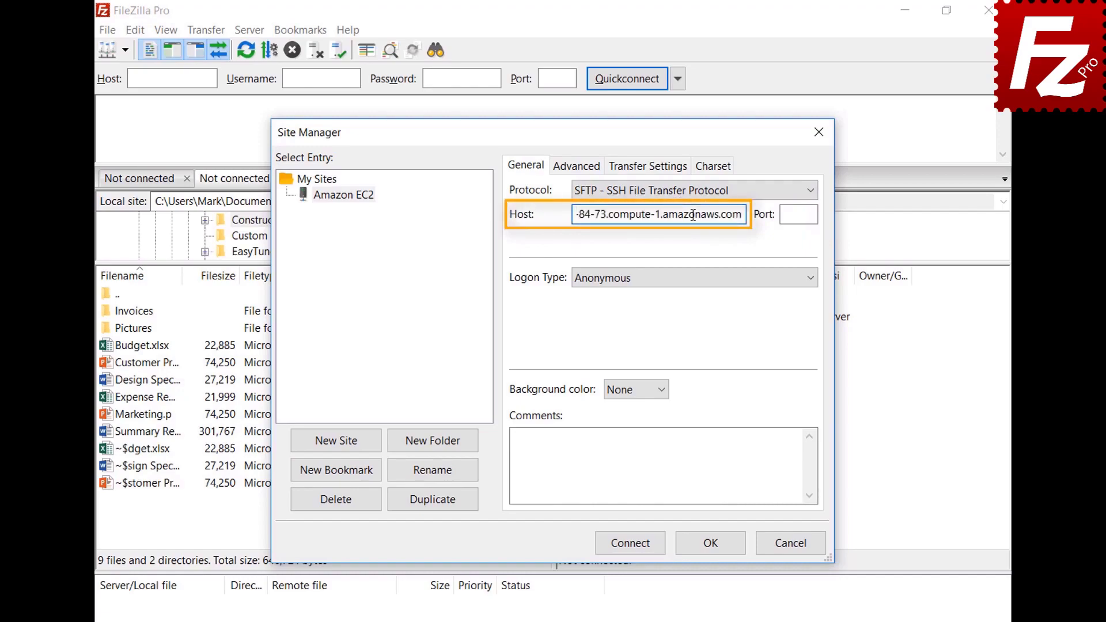
{"action": "left_click", "coordinate": [709, 280]}
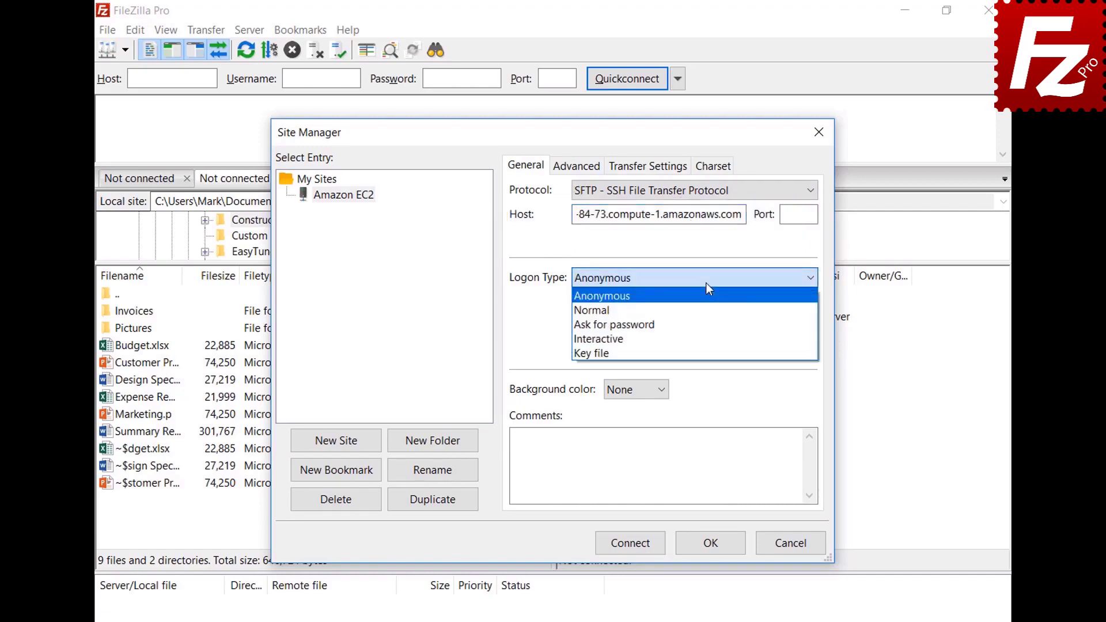
{"action": "left_click", "coordinate": [703, 350]}
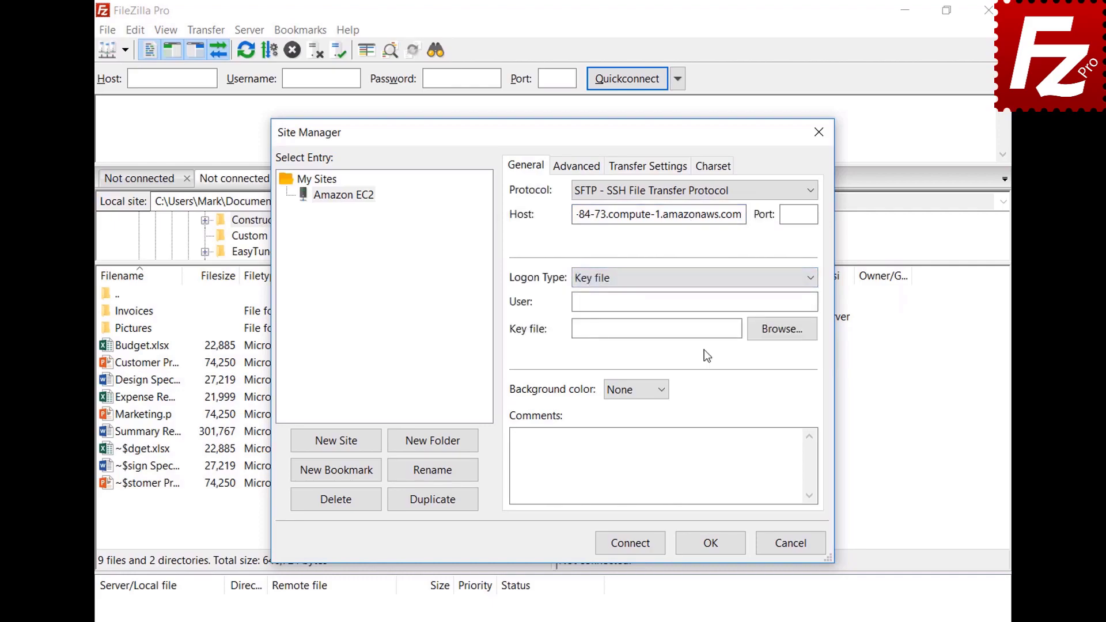
{"action": "left_click", "coordinate": [712, 304]}
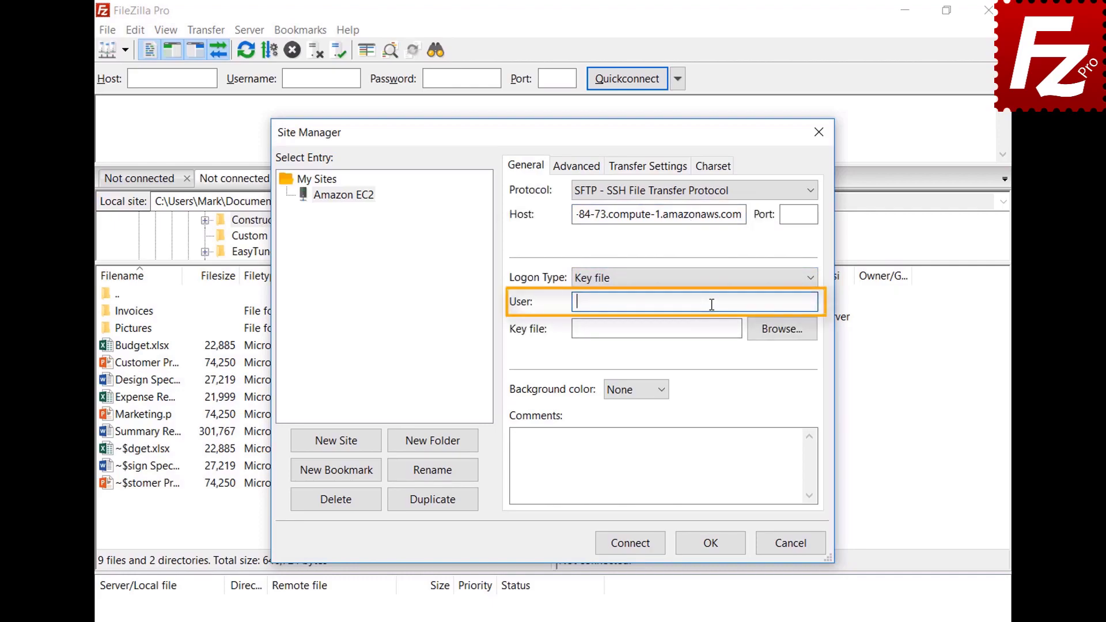
{"action": "type", "text": "ubuntu"}
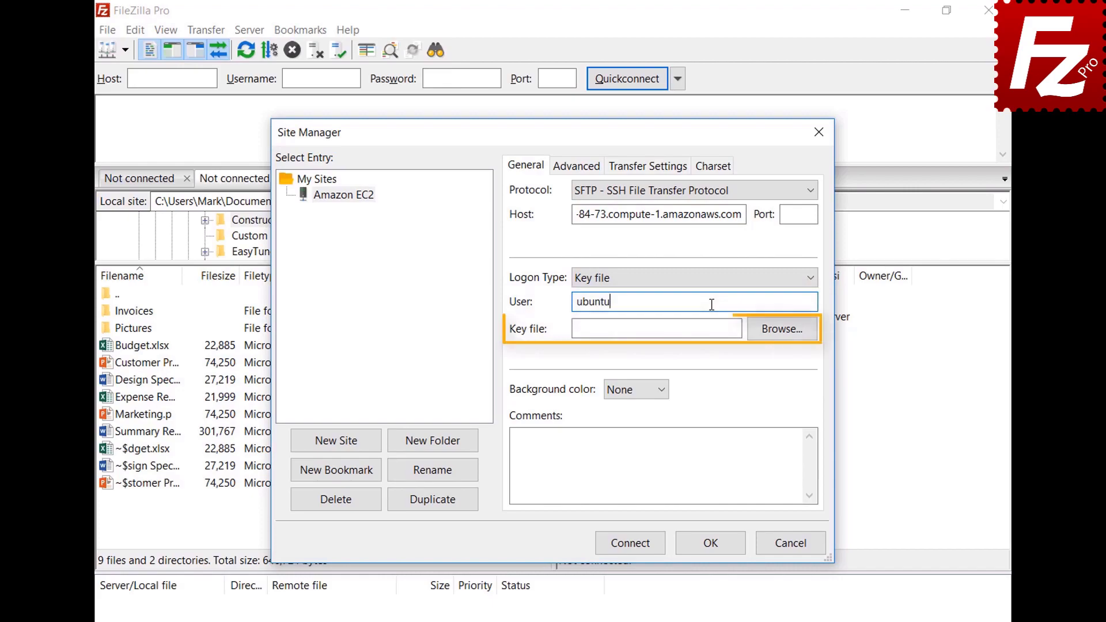
{"action": "left_click", "coordinate": [782, 330]}
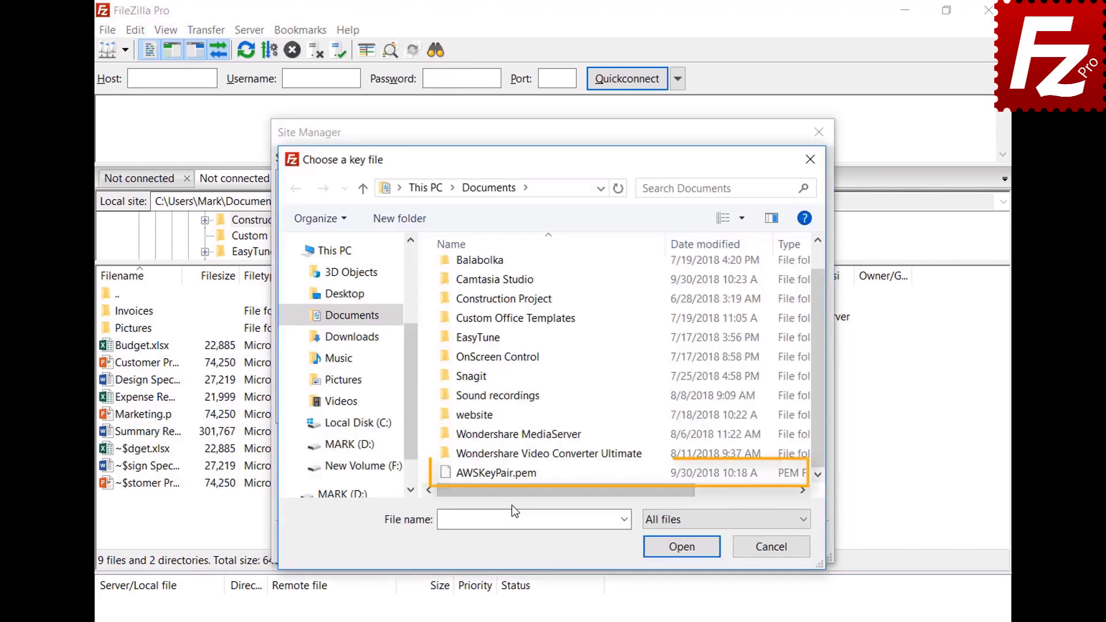
{"action": "double_click", "coordinate": [512, 475]}
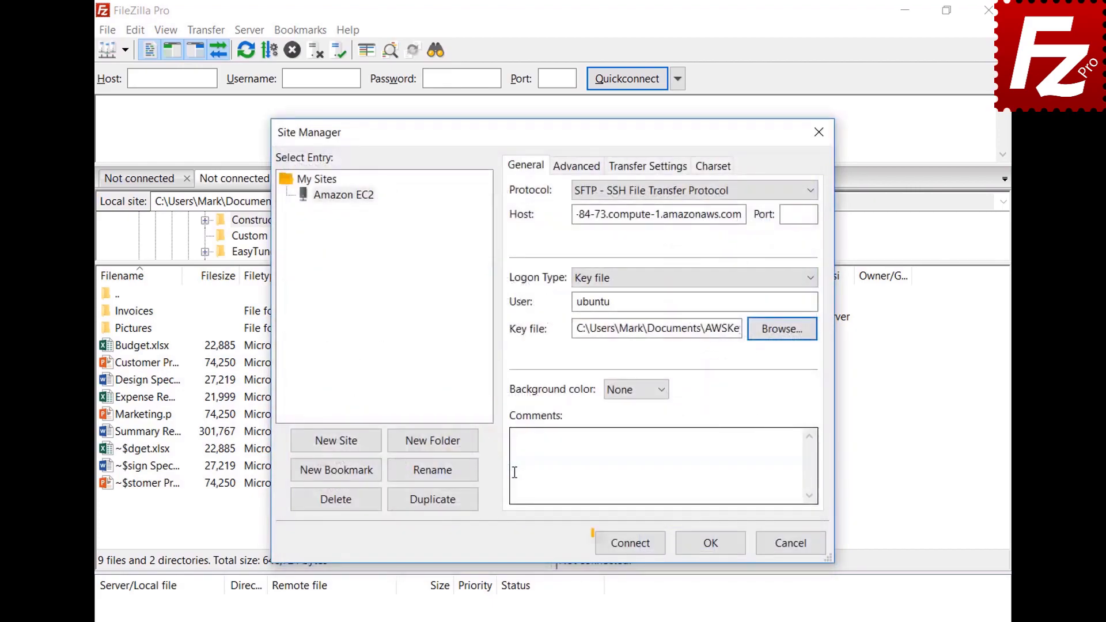
Step: Connect to Amazon EC2 and always trust its unknown host key
{"action": "left_click", "coordinate": [633, 548]}
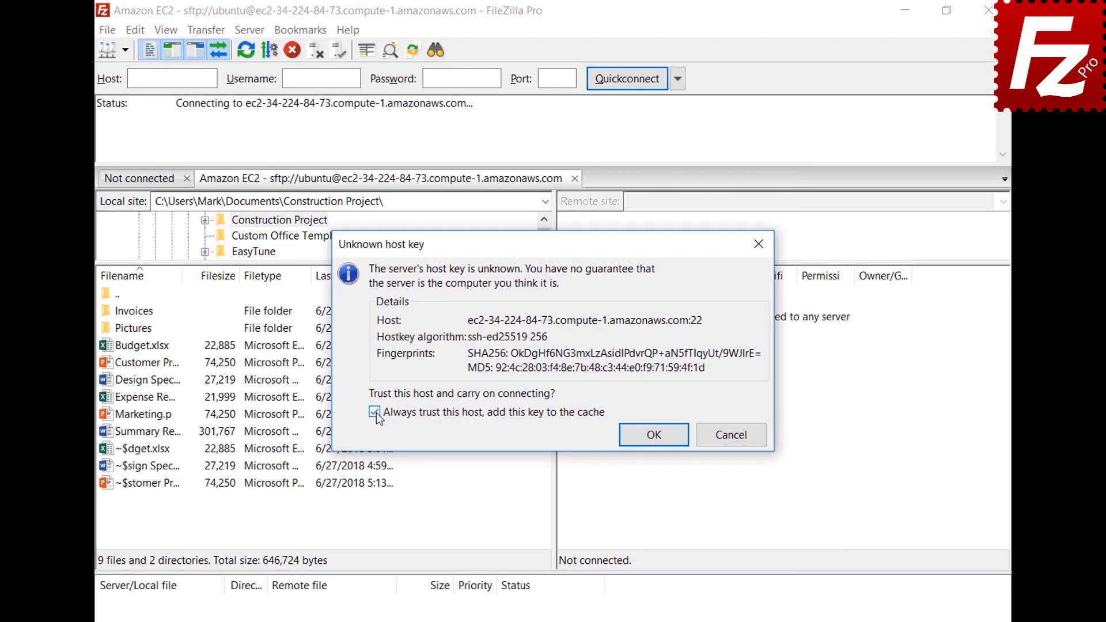
{"action": "left_click", "coordinate": [654, 436]}
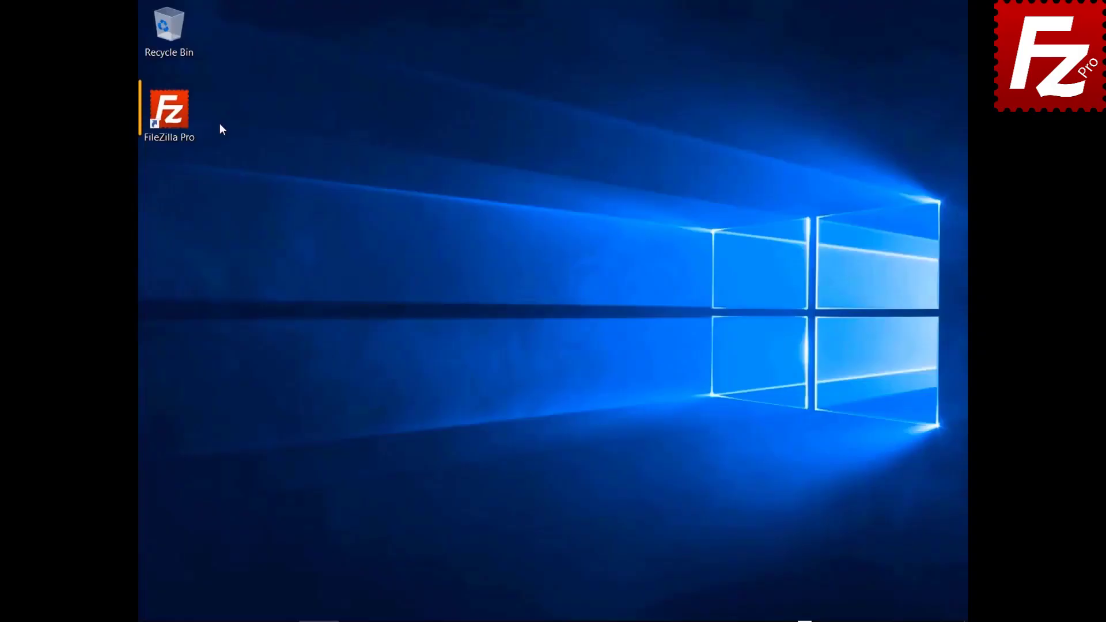
Step: Relaunch FileZilla Pro and add a new site named 'S3 Connection'
{"action": "double_click", "coordinate": [179, 123]}
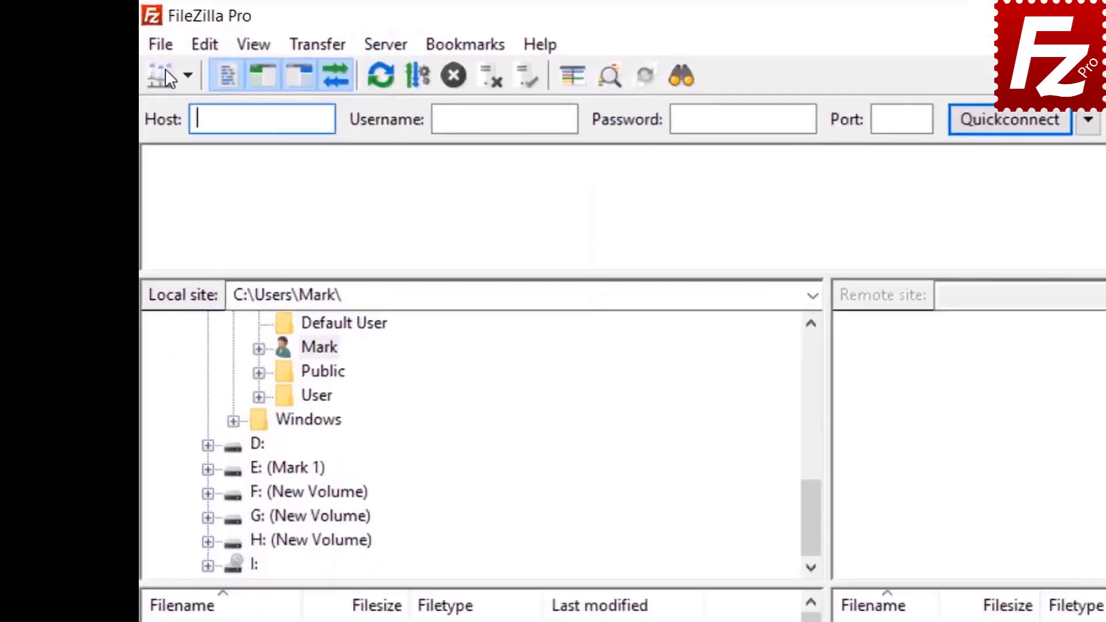
{"action": "left_click", "coordinate": [152, 28]}
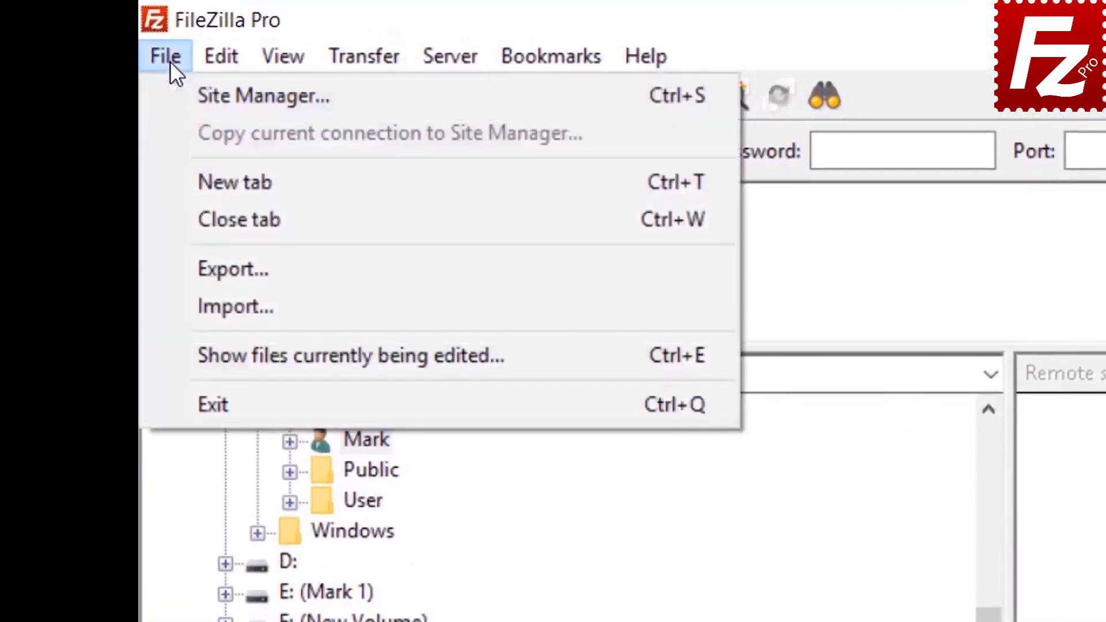
{"action": "left_click", "coordinate": [203, 96]}
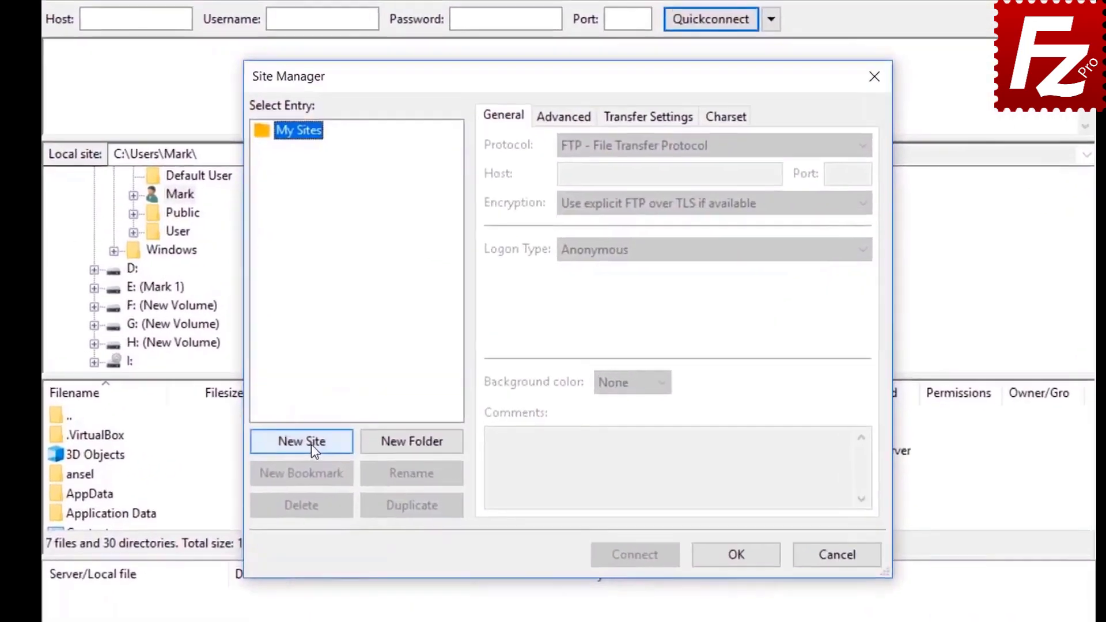
{"action": "left_click", "coordinate": [378, 442]}
{"action": "type", "text": "S"}
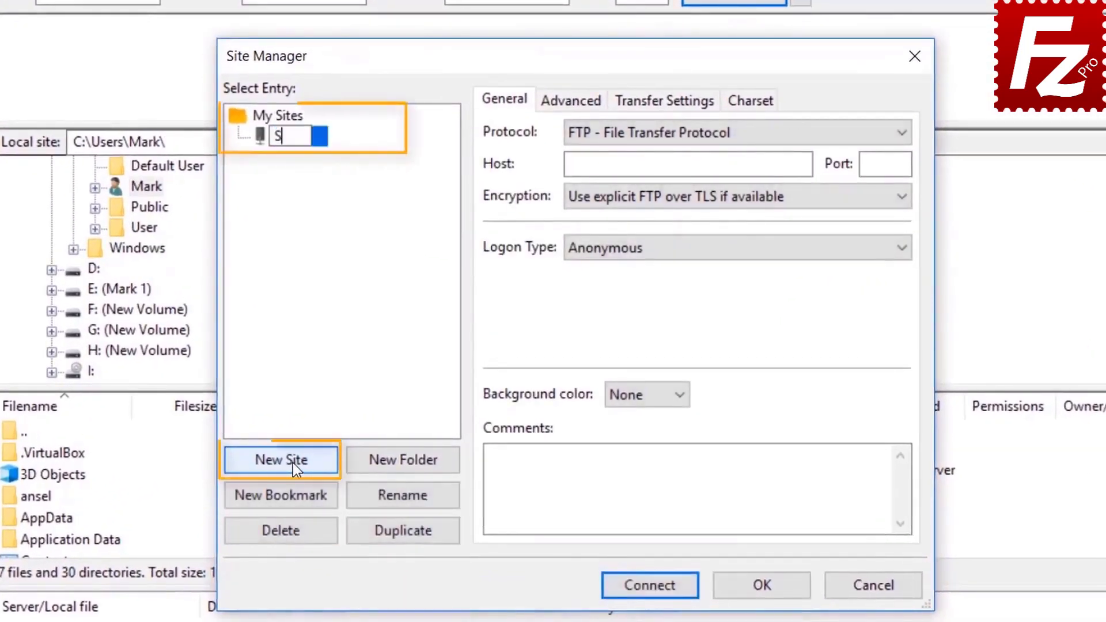
{"action": "type", "text": "3 C"}
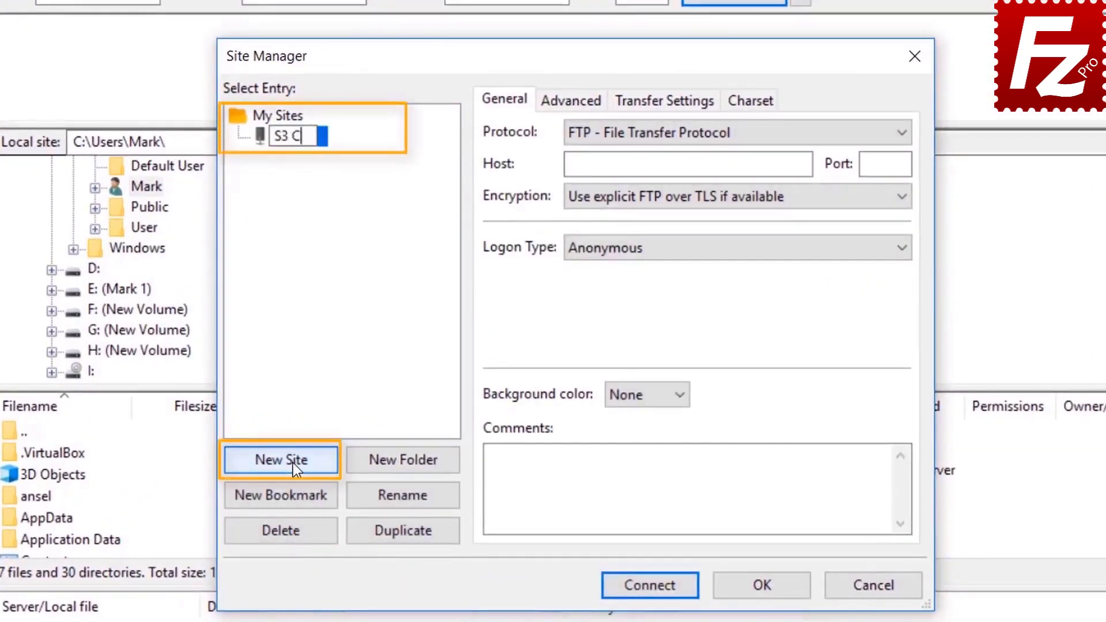
{"action": "type", "text": "onnection"}
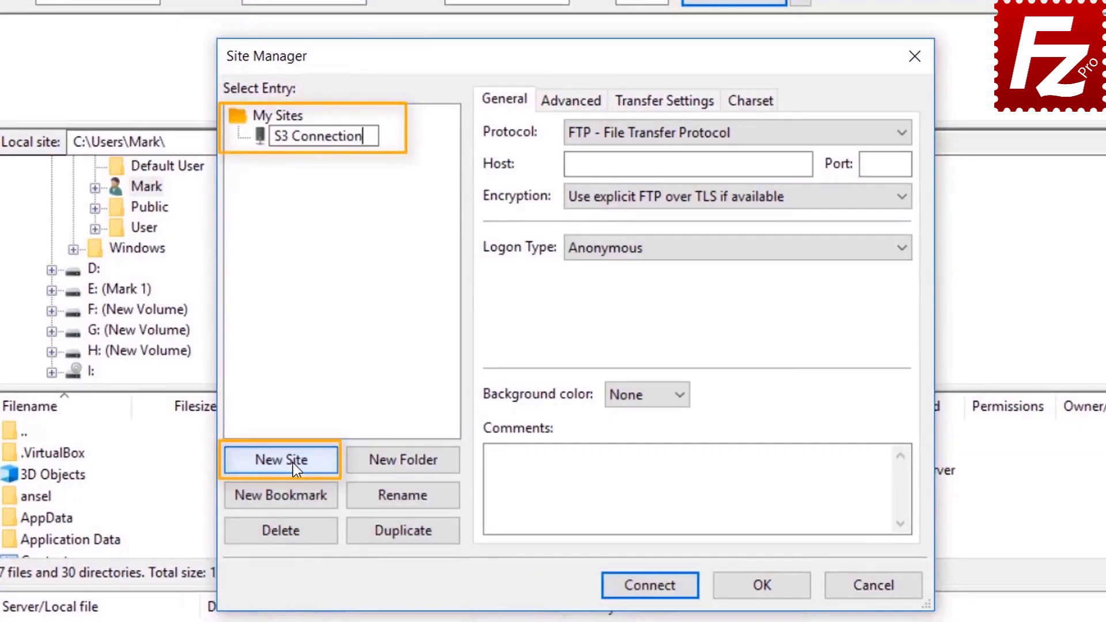
{"action": "left_click", "coordinate": [714, 133]}
Step: Set protocol S3 with Normal logon, paste the access and secret keys, and connect
{"action": "left_click", "coordinate": [714, 134]}
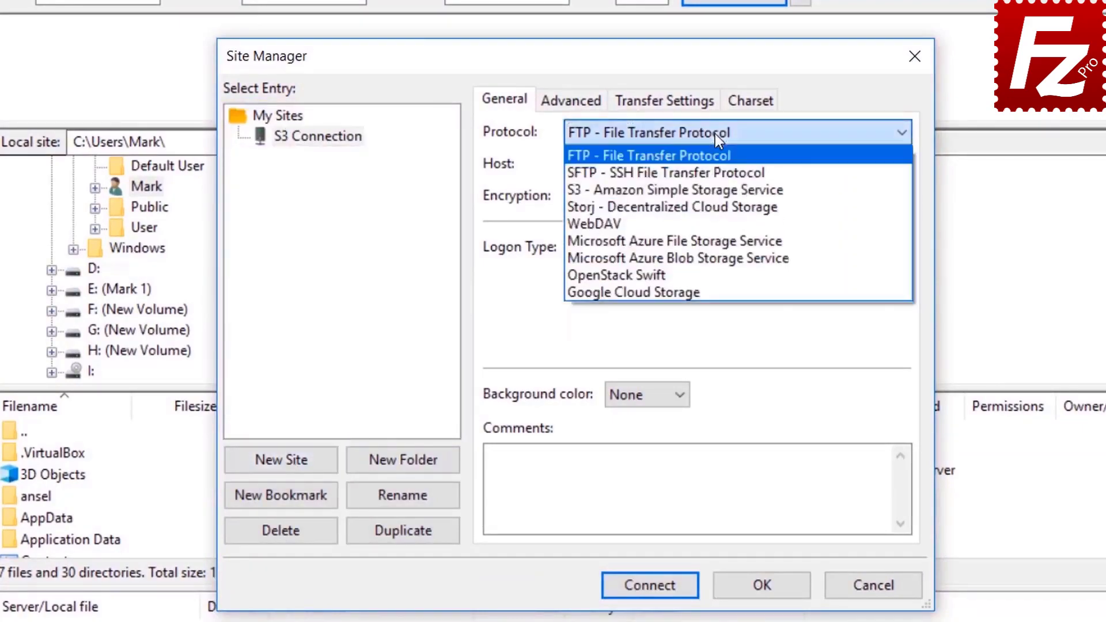
{"action": "left_click", "coordinate": [718, 190]}
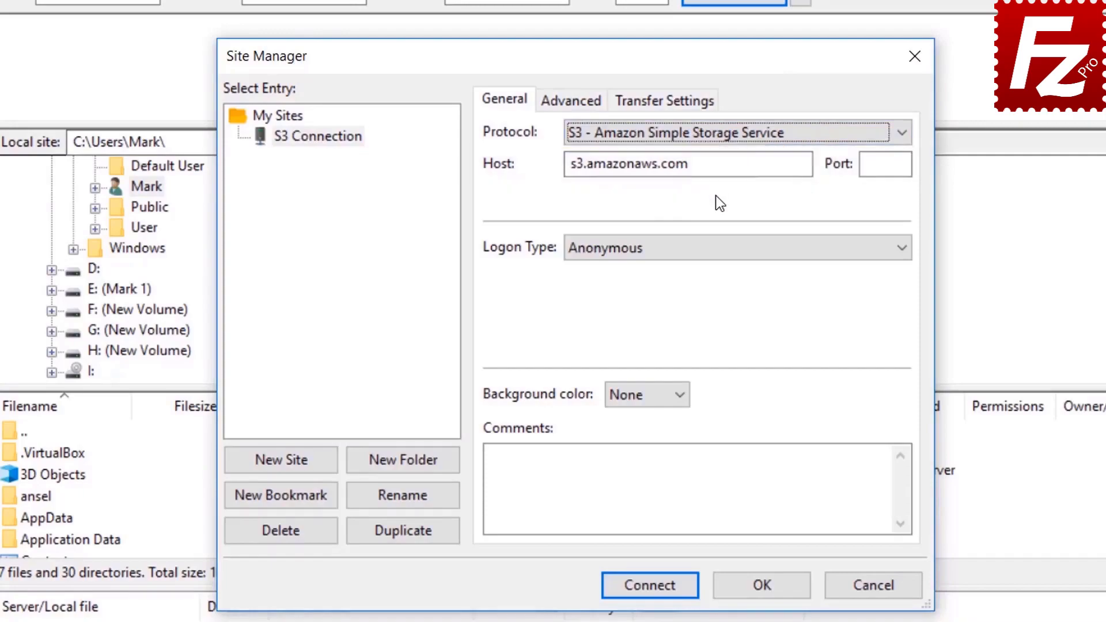
{"action": "left_click", "coordinate": [708, 250]}
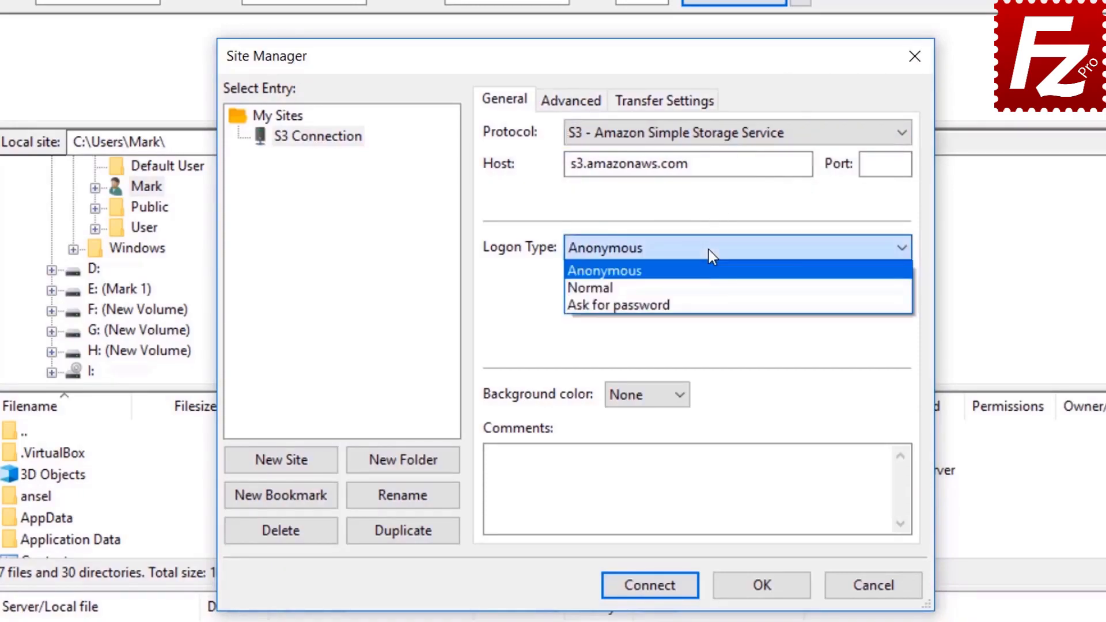
{"action": "left_click", "coordinate": [708, 284]}
{"action": "left_click", "coordinate": [709, 285]}
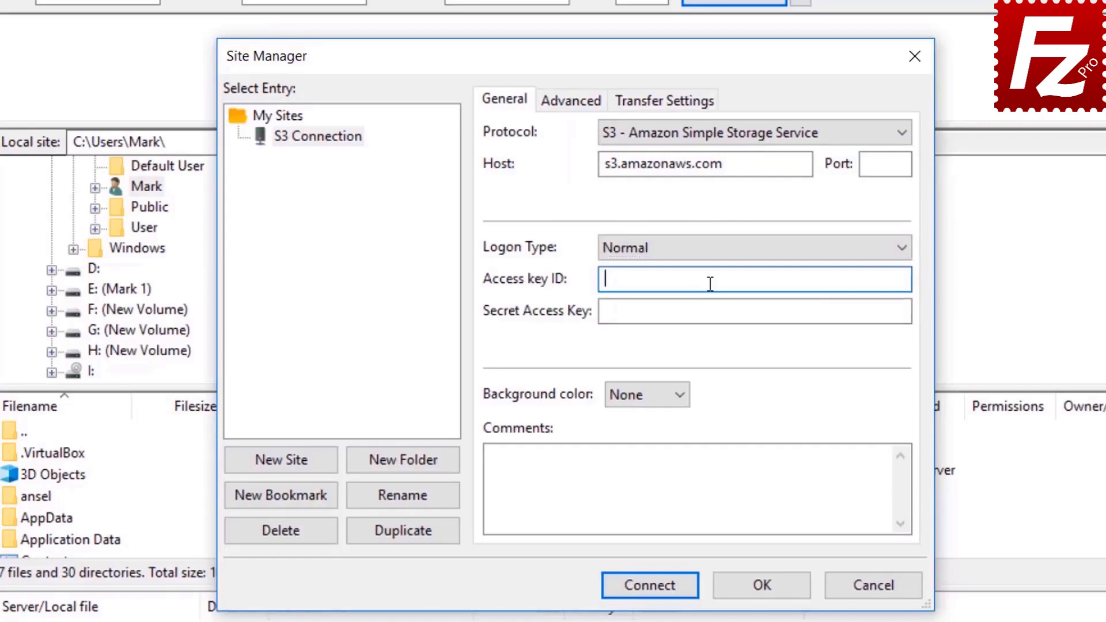
{"action": "key", "text": "ctrl+v"}
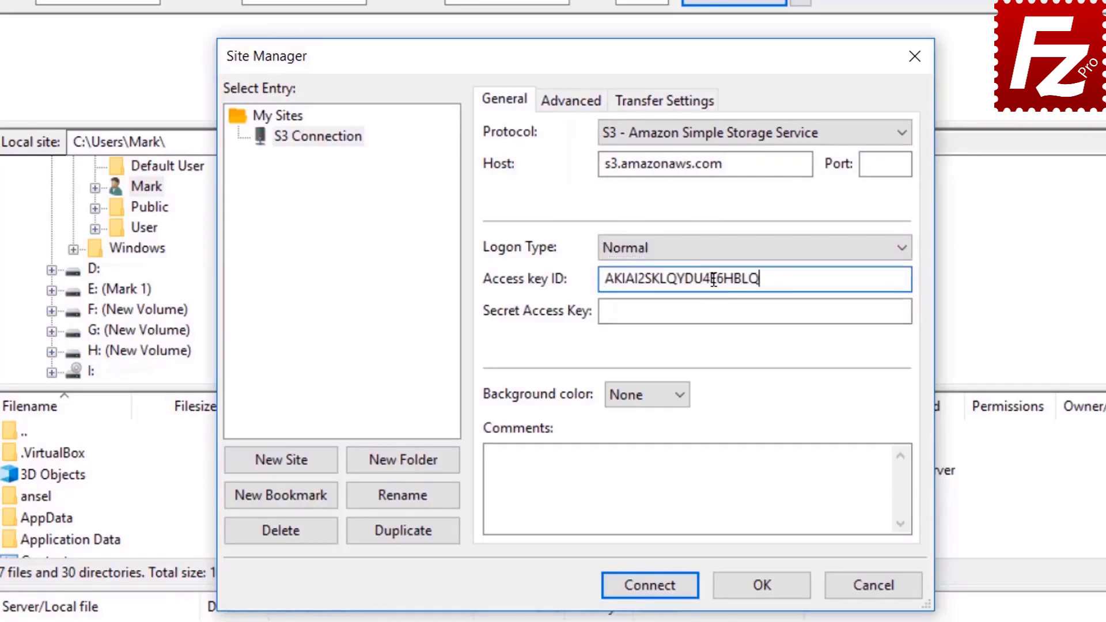
{"action": "left_click", "coordinate": [715, 311]}
{"action": "key", "text": "ctrl+v"}
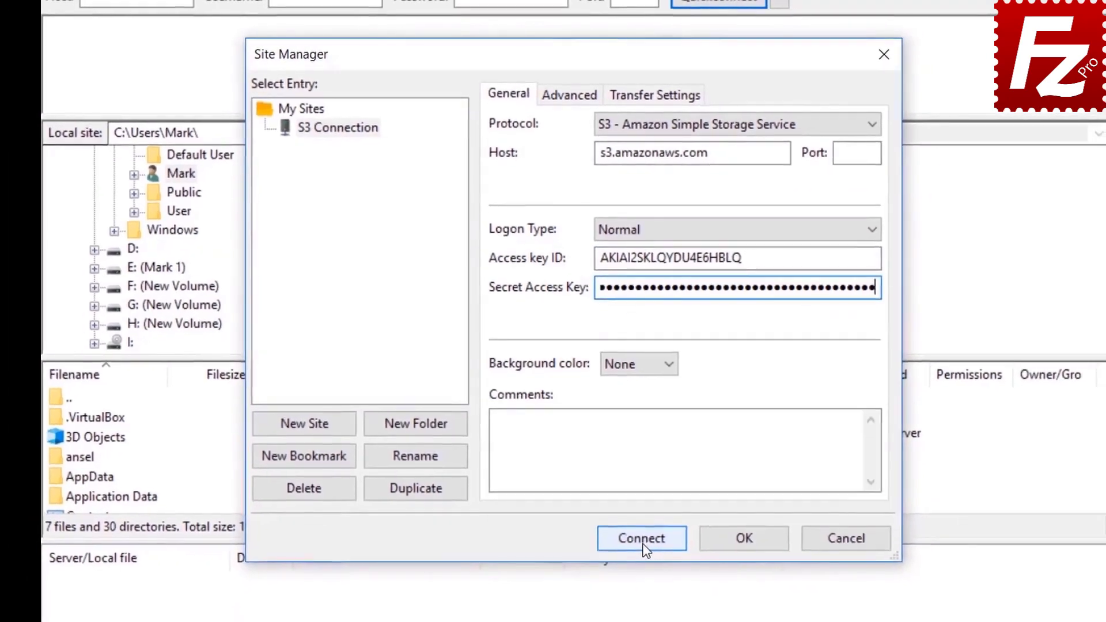
{"action": "left_click", "coordinate": [642, 544]}
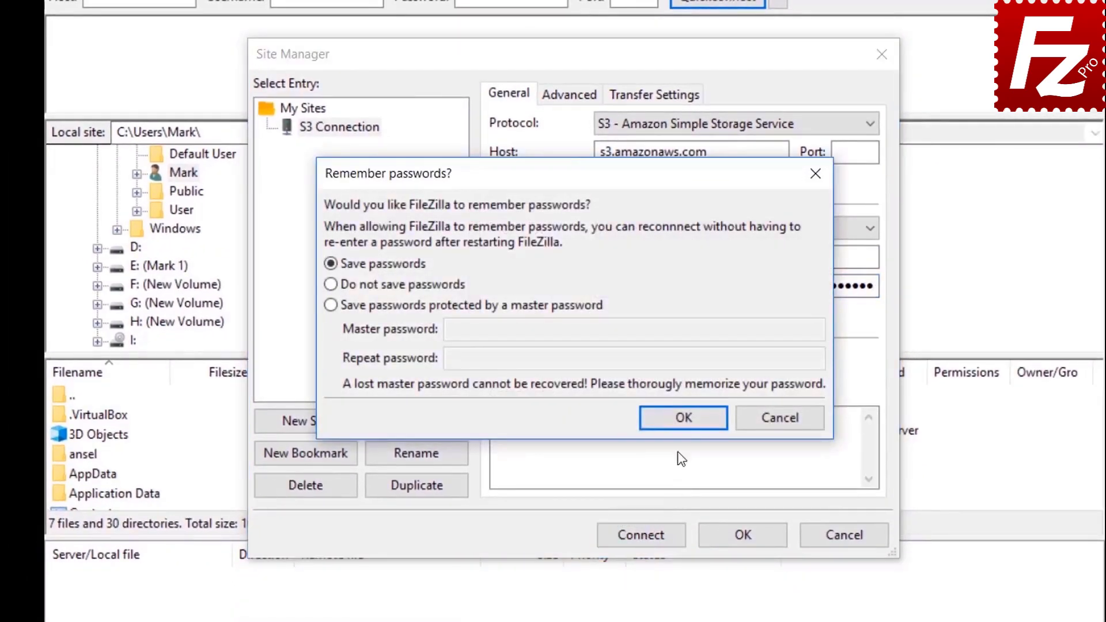
Step: Keep 'Save passwords' selected and confirm to continue connecting
{"action": "left_click", "coordinate": [684, 419]}
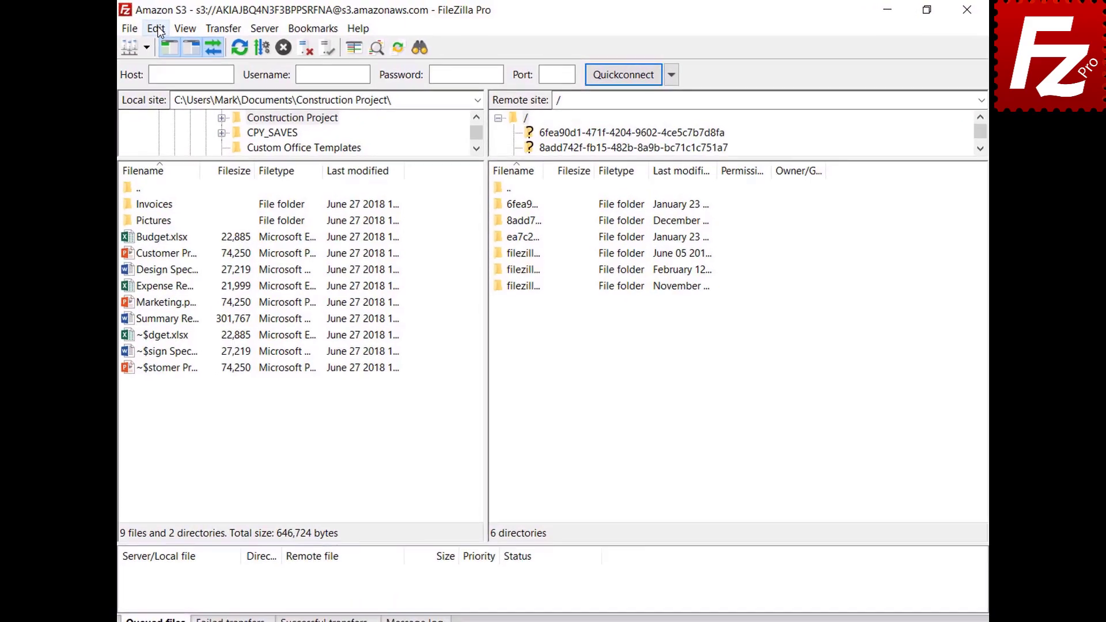
Step: Add a new S3 provider named DigitalOcean in the S3 providers settings
{"action": "left_click", "coordinate": [156, 29]}
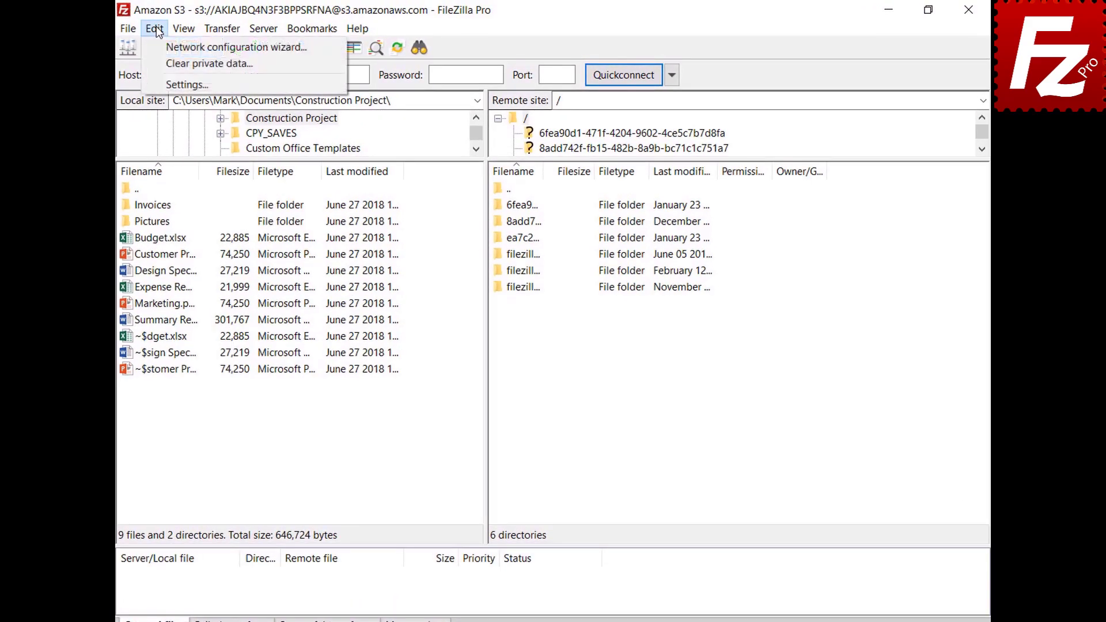
{"action": "left_click", "coordinate": [162, 83]}
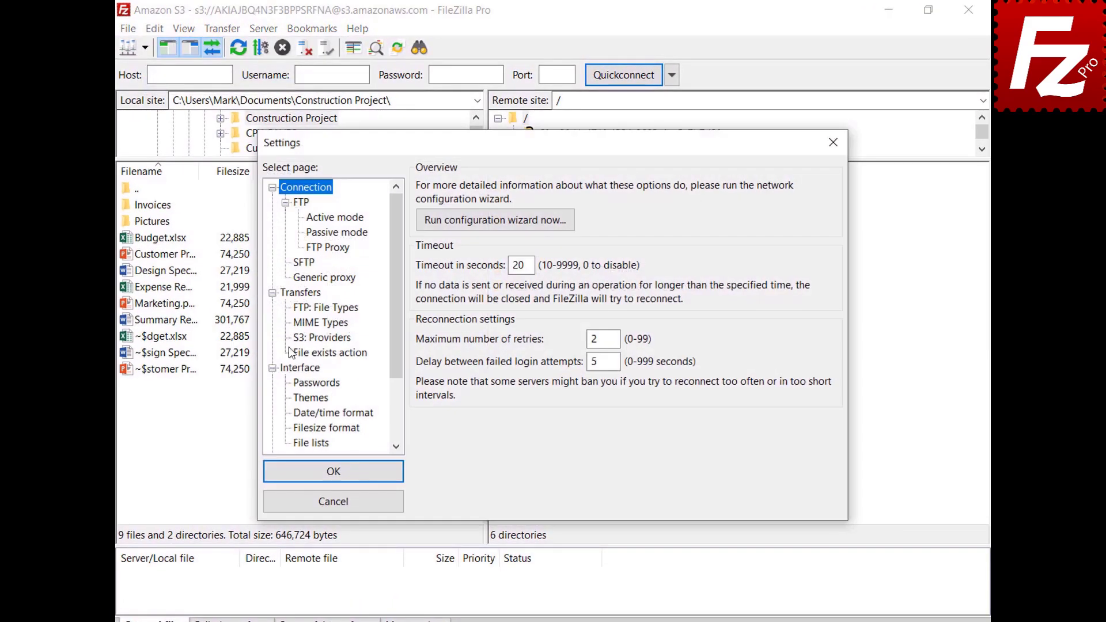
{"action": "left_click", "coordinate": [299, 338]}
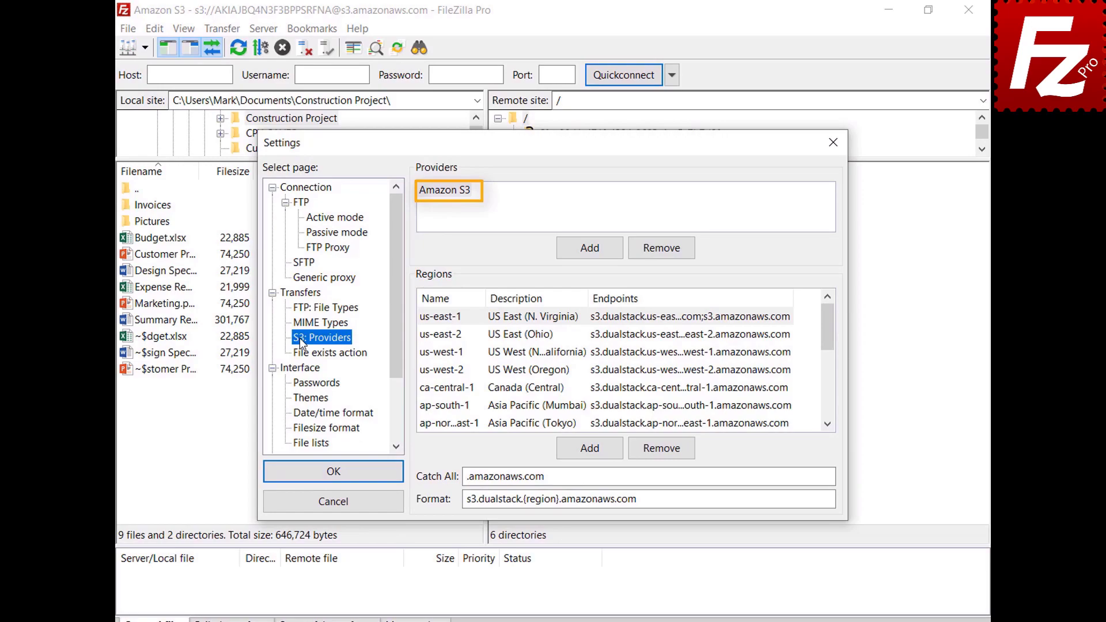
{"action": "left_click", "coordinate": [589, 253]}
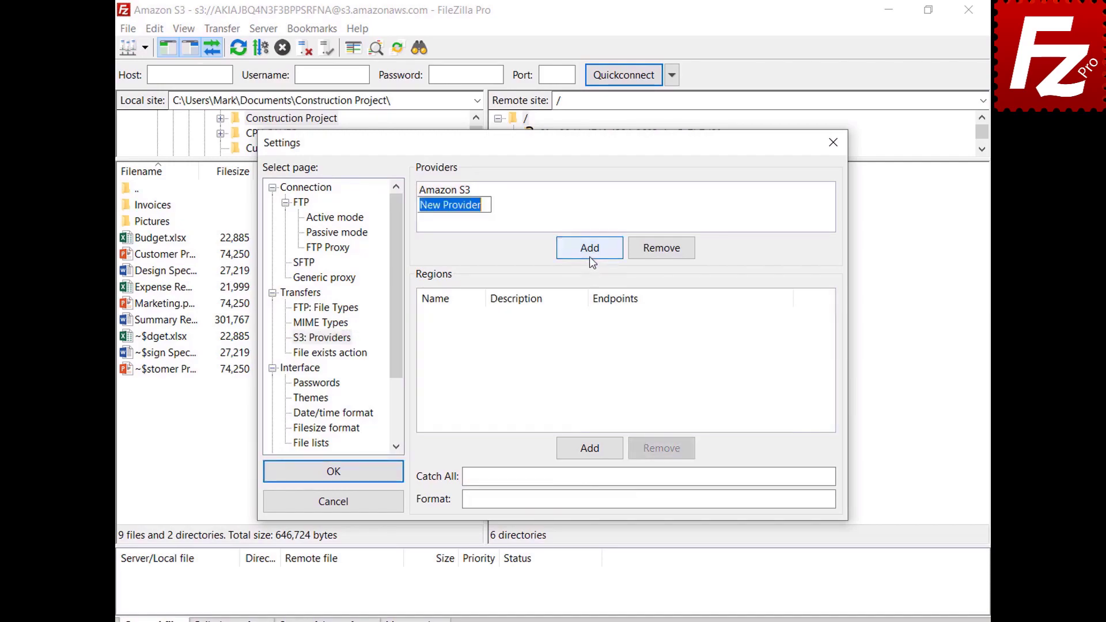
{"action": "type", "text": "DigitalOce"}
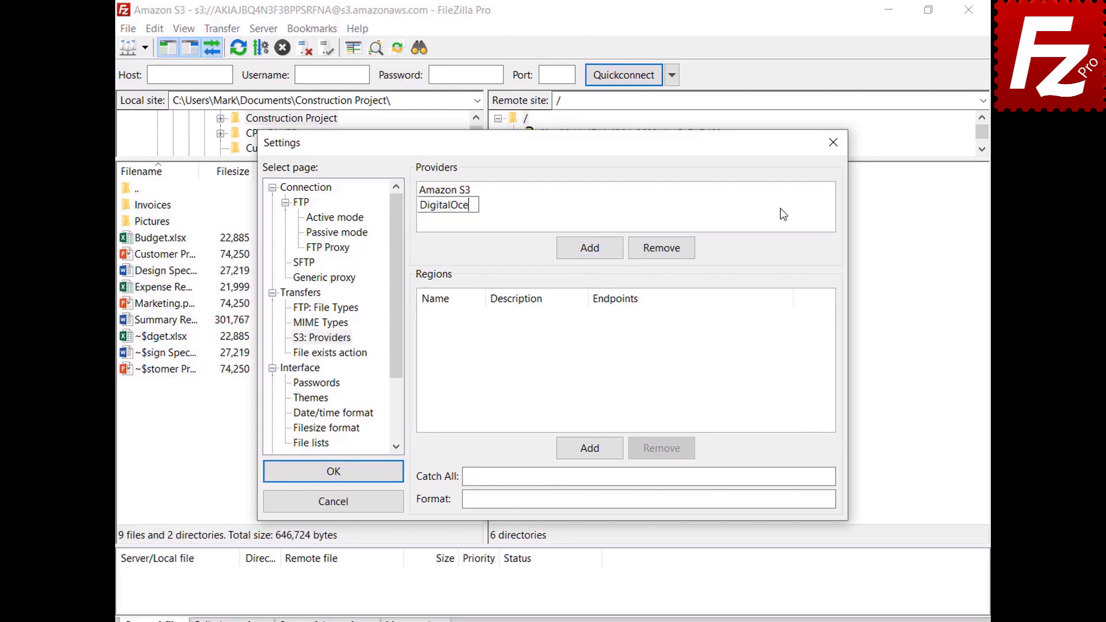
{"action": "type", "text": "an"}
{"action": "key", "text": "Return"}
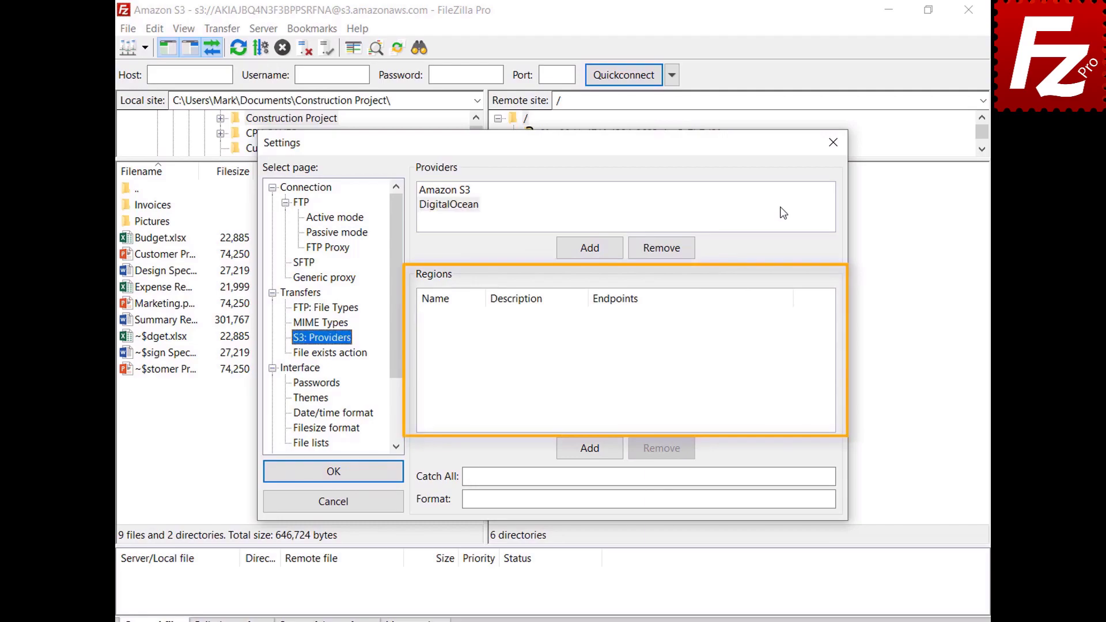
Step: Add DigitalOcean regions nyc3 'New York 3' and sgp1 'Singapore 1' with their endpoints
{"action": "left_click", "coordinate": [783, 213]}
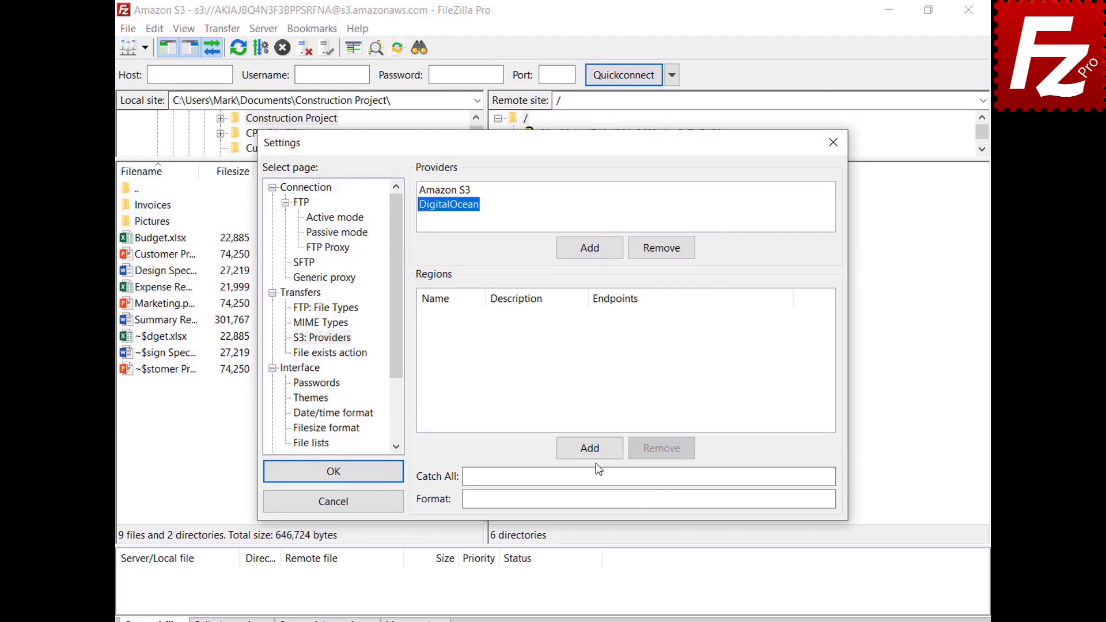
{"action": "left_click", "coordinate": [595, 452]}
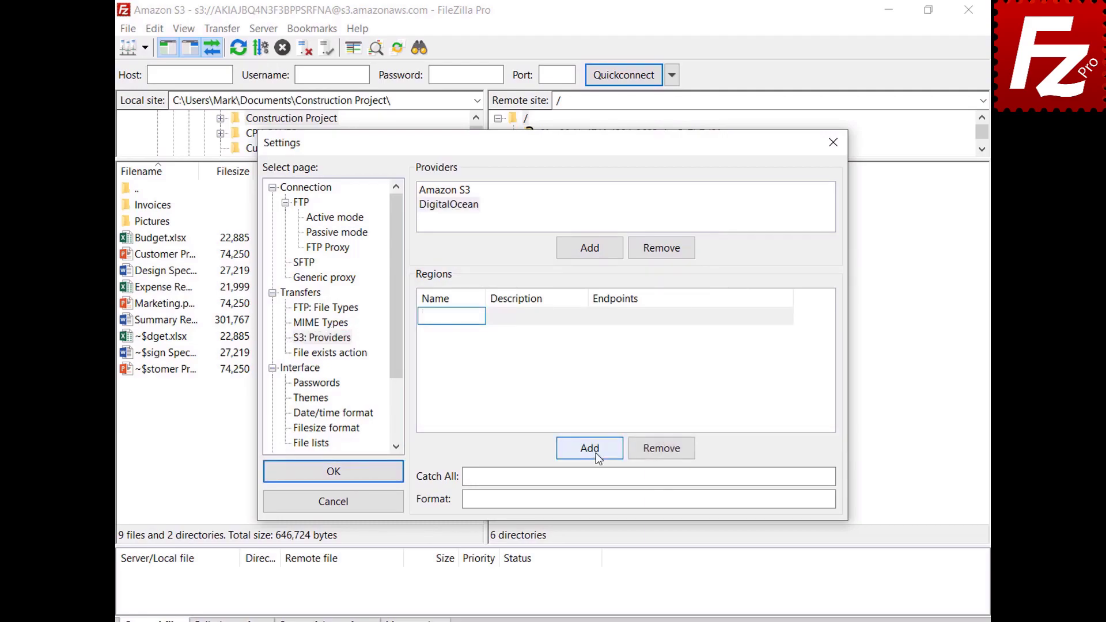
{"action": "type", "text": "nyc3"}
{"action": "left_click", "coordinate": [582, 316]}
{"action": "type", "text": "New York 3"}
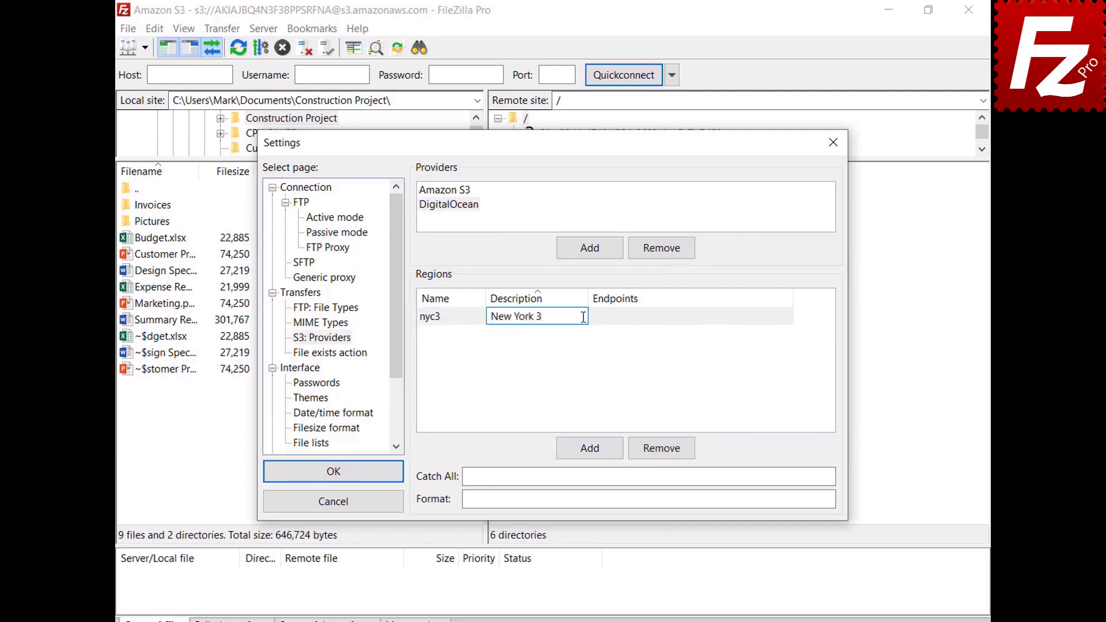
{"action": "left_click", "coordinate": [790, 317]}
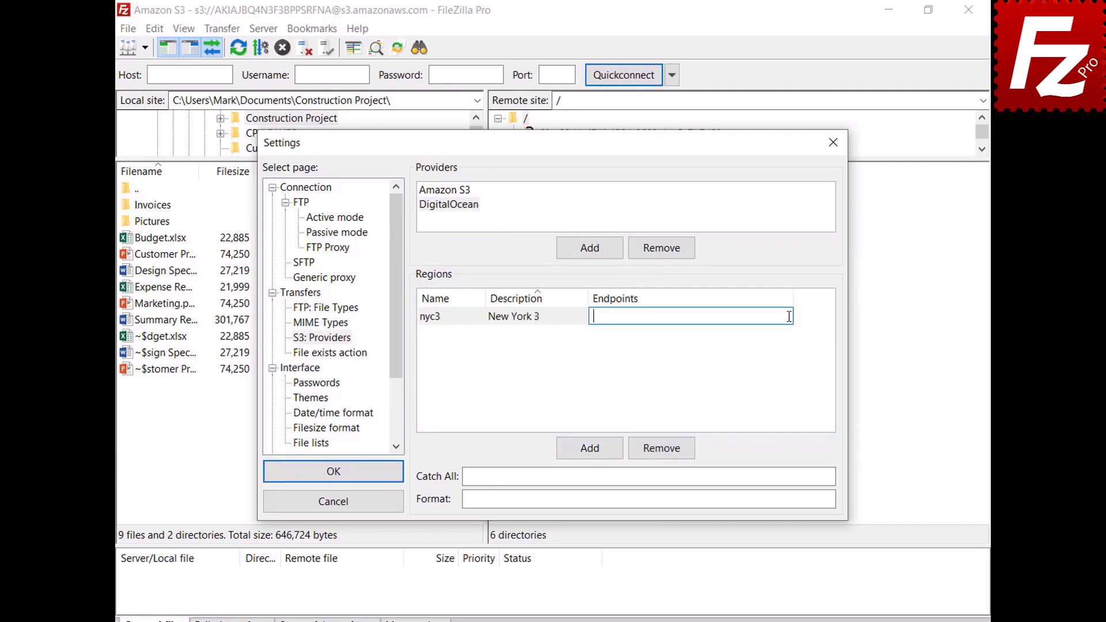
{"action": "type", "text": "nyc3.digitaloceanspaces.com"}
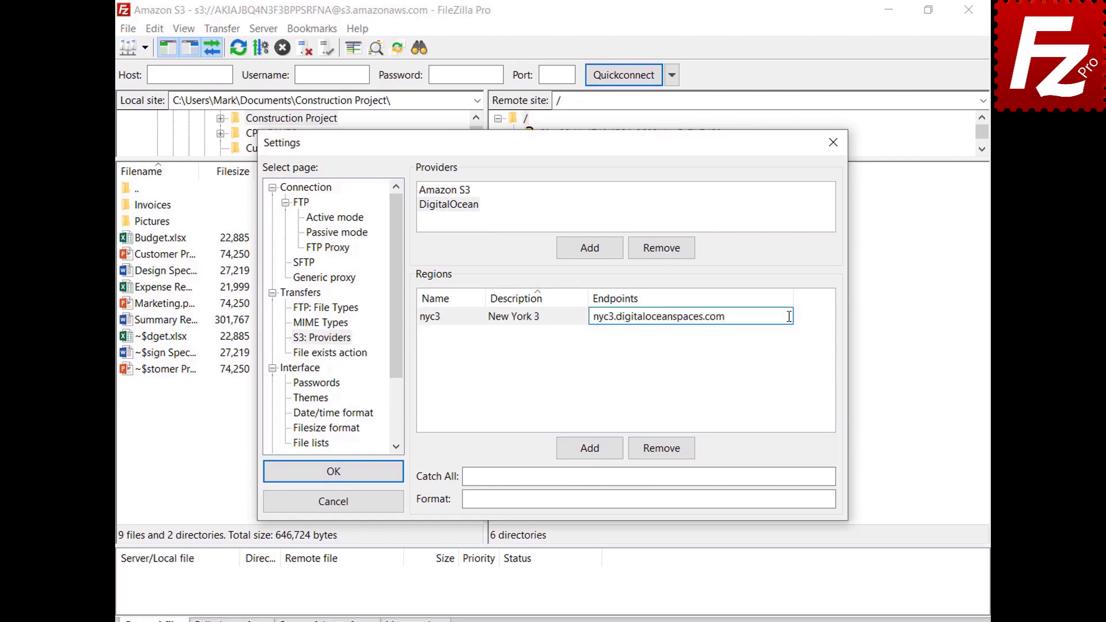
{"action": "key", "text": "Return"}
{"action": "left_click", "coordinate": [590, 453]}
{"action": "type", "text": "sgp1"}
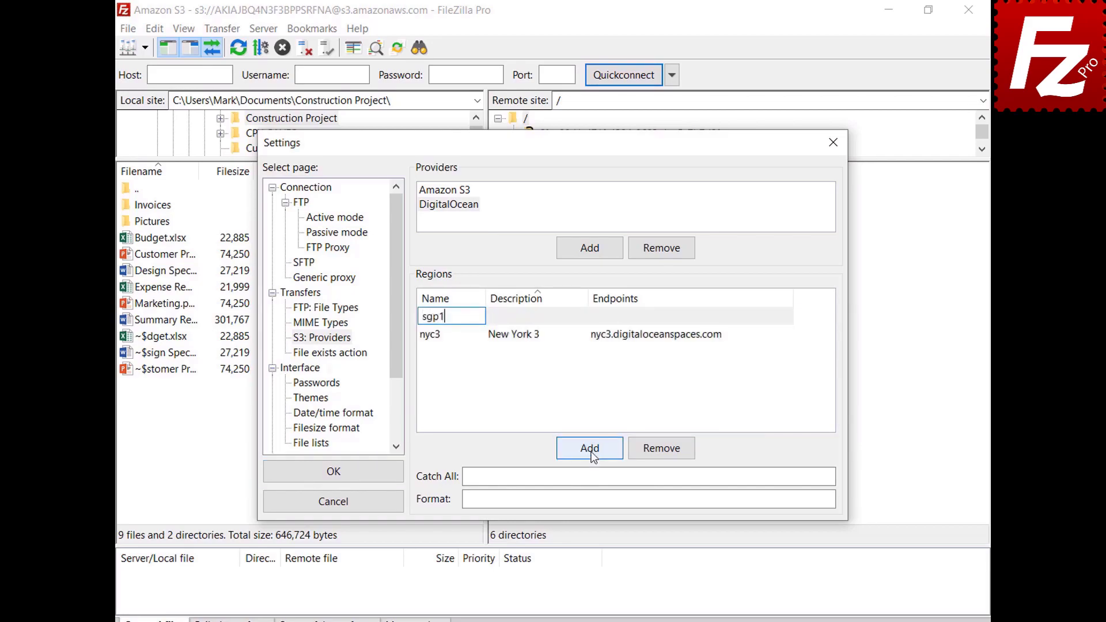
{"action": "key", "text": "Tab"}
{"action": "type", "text": "Singapore 1"}
{"action": "key", "text": "Return"}
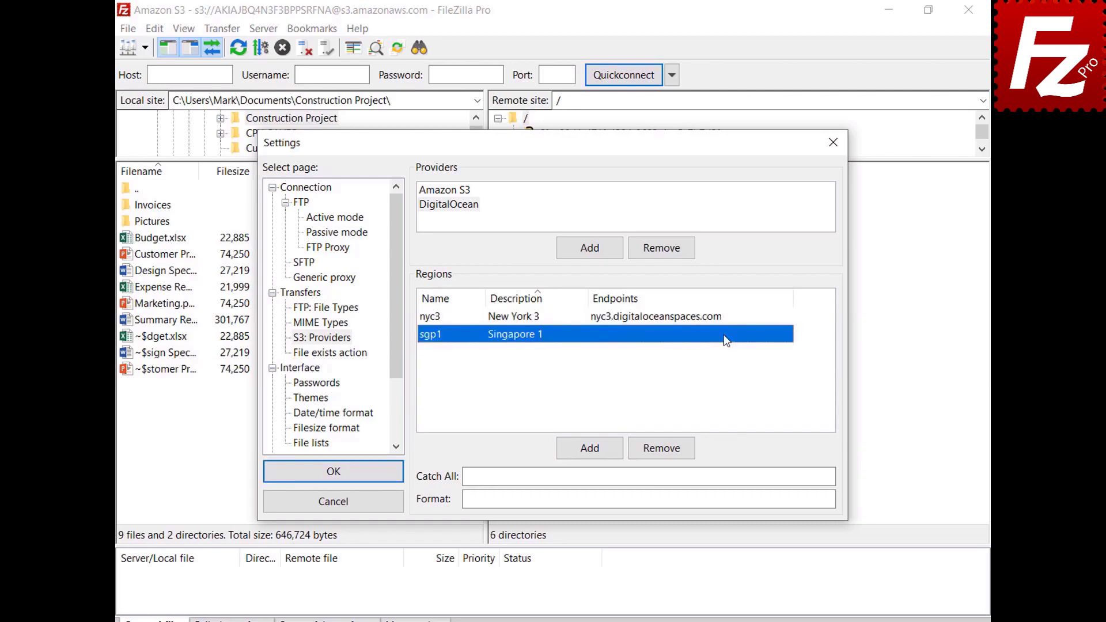
{"action": "left_click", "coordinate": [787, 334]}
{"action": "type", "text": "sgp1.digitaloceanspaces.com"}
{"action": "key", "text": "Return"}
Step: Add regions ams3 'Amsterdam 3' and sfo2 'San Francisco 2' with their endpoints
{"action": "left_click", "coordinate": [590, 449]}
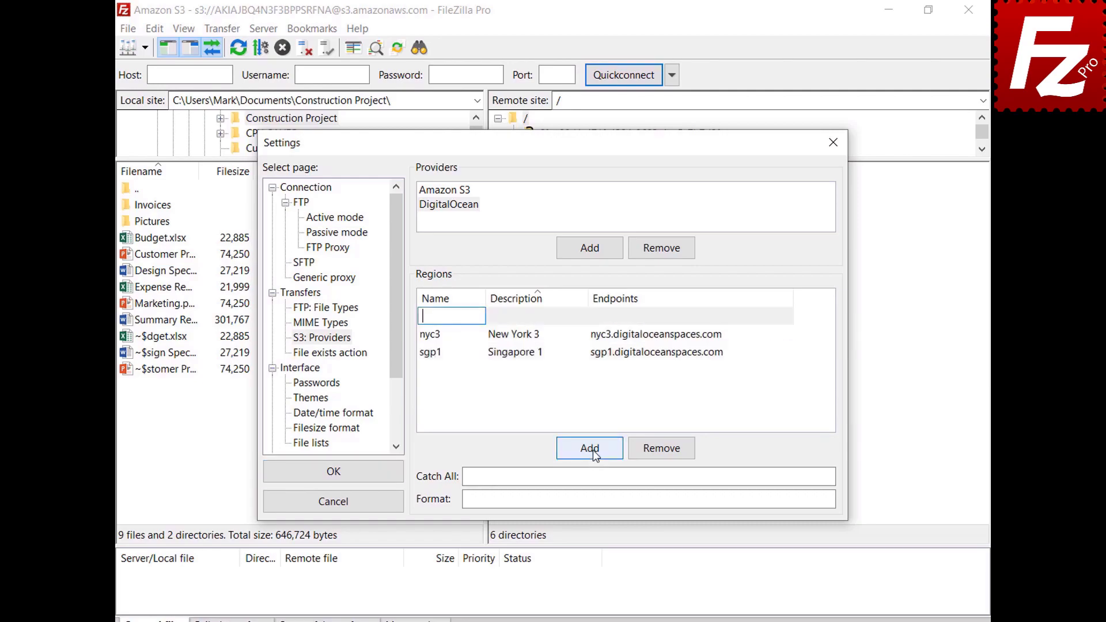
{"action": "type", "text": "ams3"}
{"action": "key", "text": "Tab"}
{"action": "type", "text": "Amsterdam 3"}
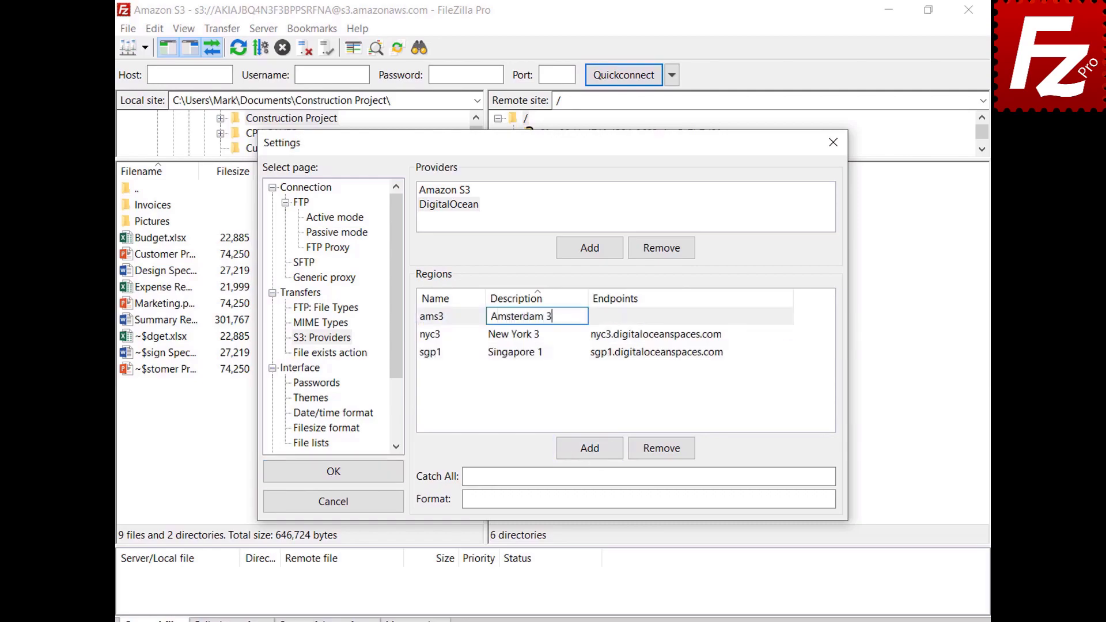
{"action": "key", "text": "Tab"}
{"action": "type", "text": "ams3.digitaloceanspaces.com"}
{"action": "key", "text": "Return"}
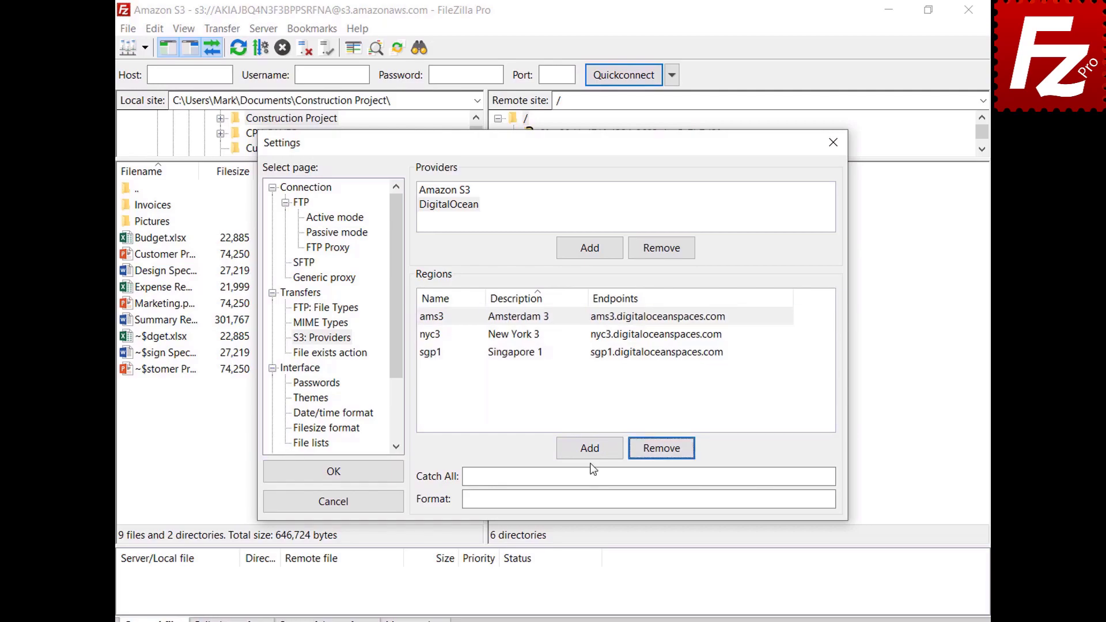
{"action": "left_click", "coordinate": [589, 448]}
{"action": "type", "text": "sfo2"}
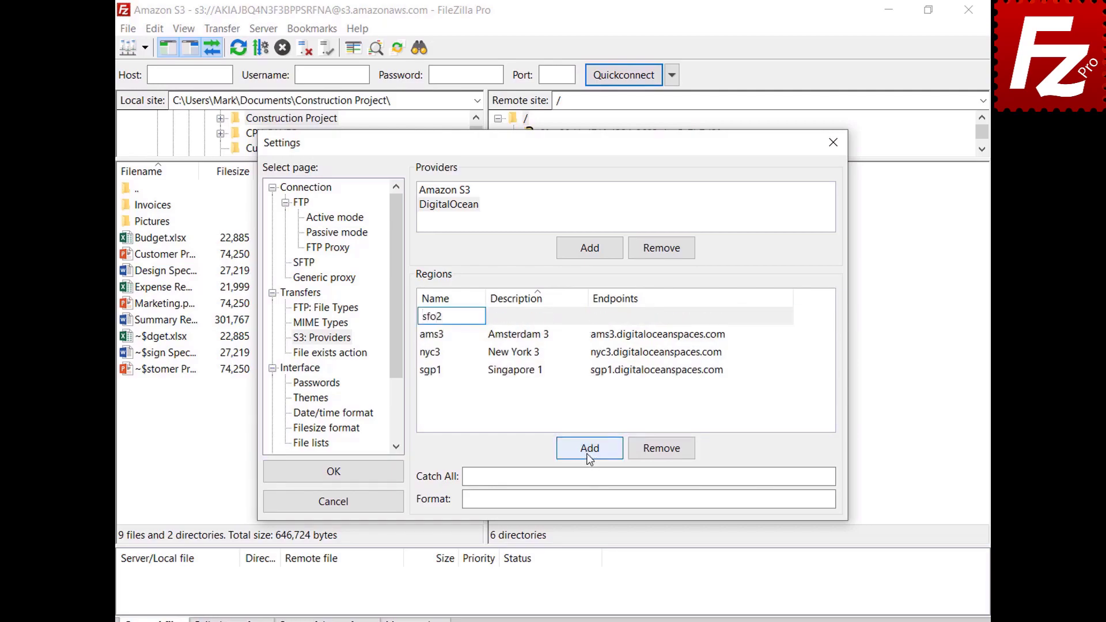
{"action": "key", "text": "Tab"}
{"action": "type", "text": "San Francisco 2"}
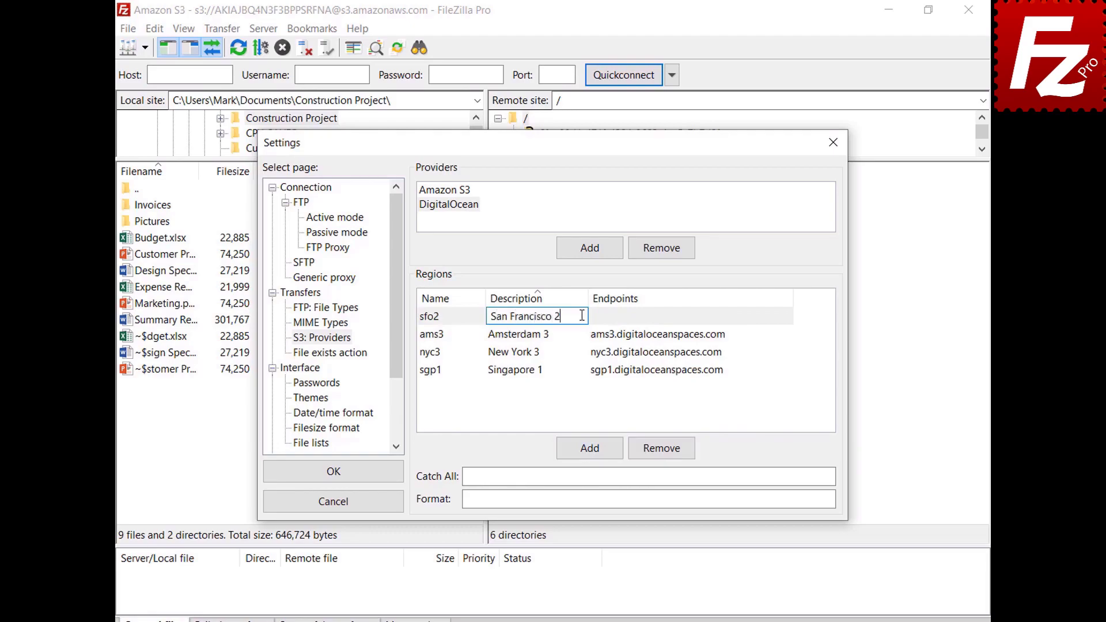
{"action": "key", "text": "Tab"}
{"action": "type", "text": "sfo2.digitaloceanspaces.com"}
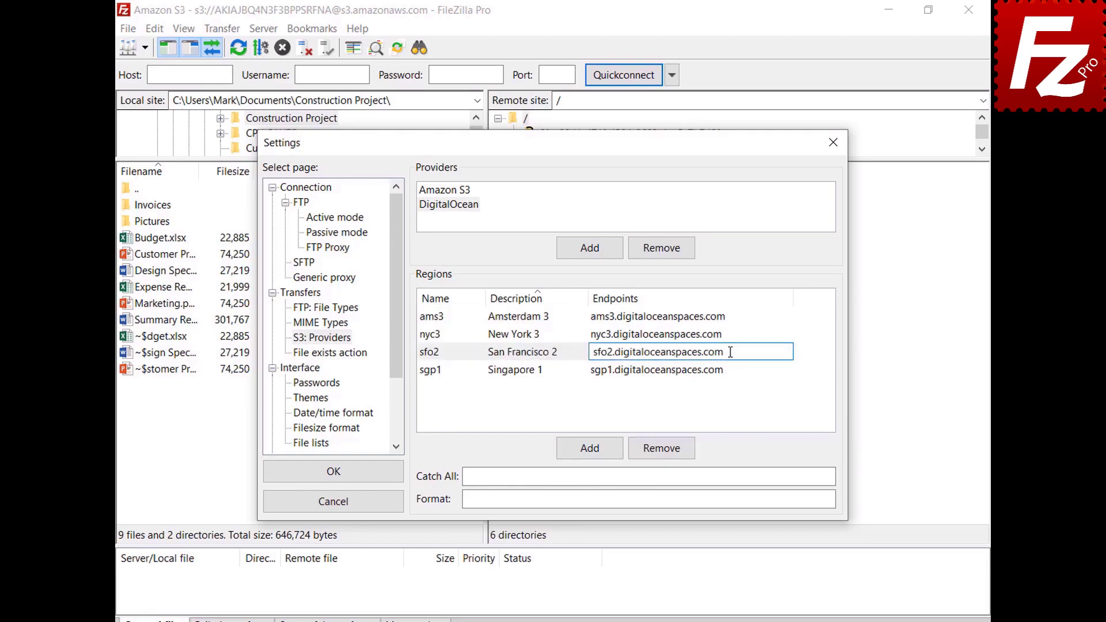
{"action": "key", "text": "Return"}
Step: Set the catch-all domain and {BUCKET}.{REGION} address format, then save the provider
{"action": "left_click", "coordinate": [803, 475]}
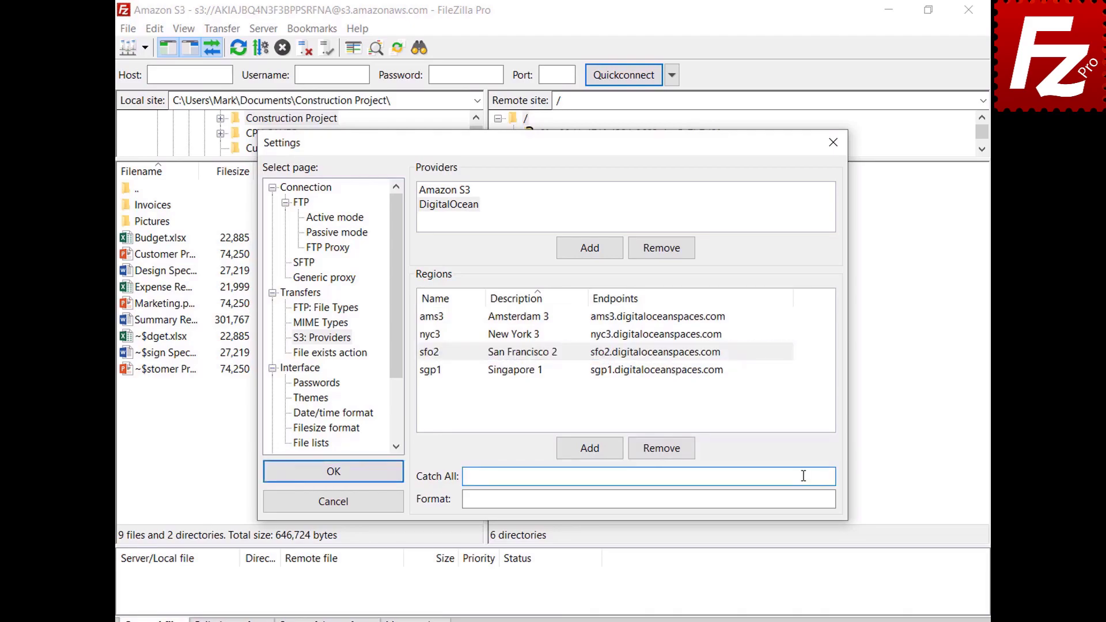
{"action": "type", "text": ".digitaloceanspaces.com"}
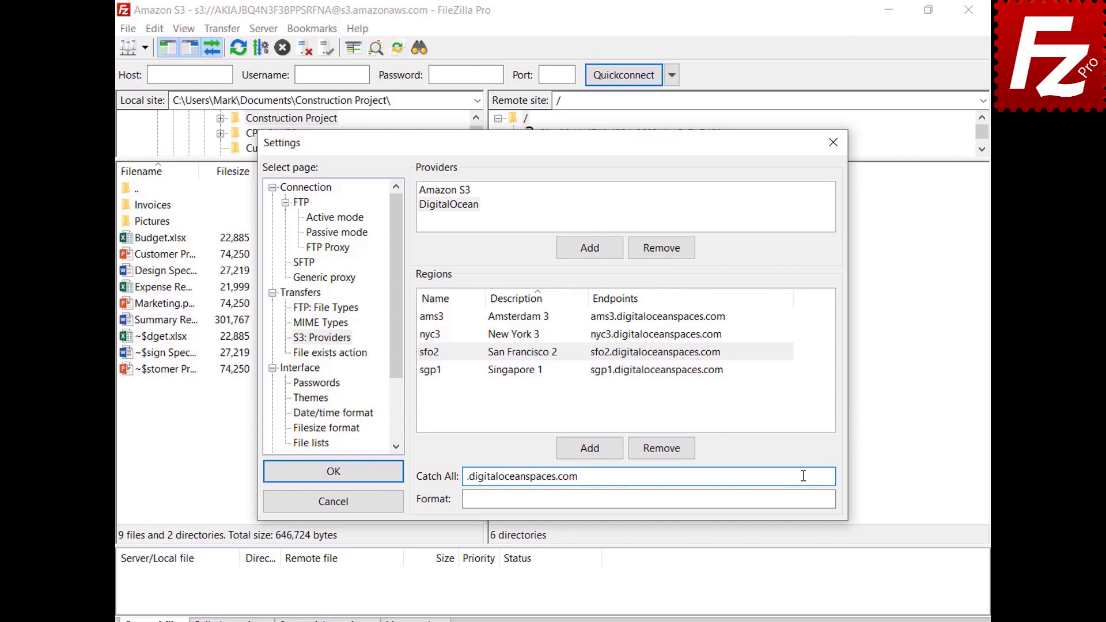
{"action": "left_click", "coordinate": [807, 499]}
{"action": "type", "text": "{BUCKET}.{REGION}.digitaloceanspaces.com"}
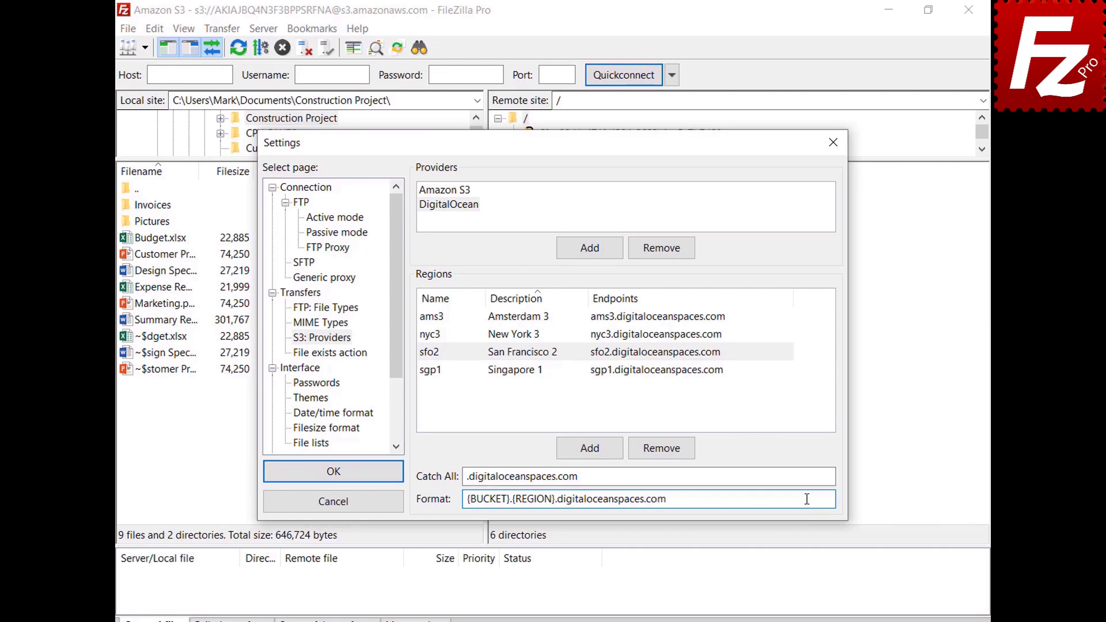
{"action": "left_click", "coordinate": [333, 471]}
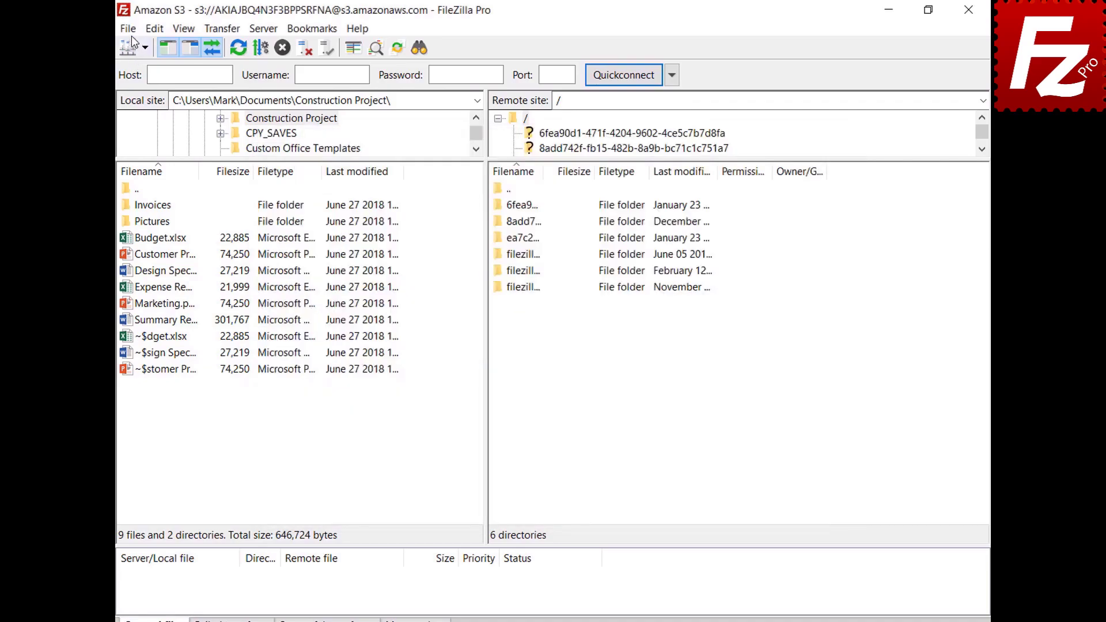
{"action": "left_click", "coordinate": [132, 32]}
Step: Create a new site named 'Digital Ocean' using the S3 protocol
{"action": "left_click", "coordinate": [132, 51]}
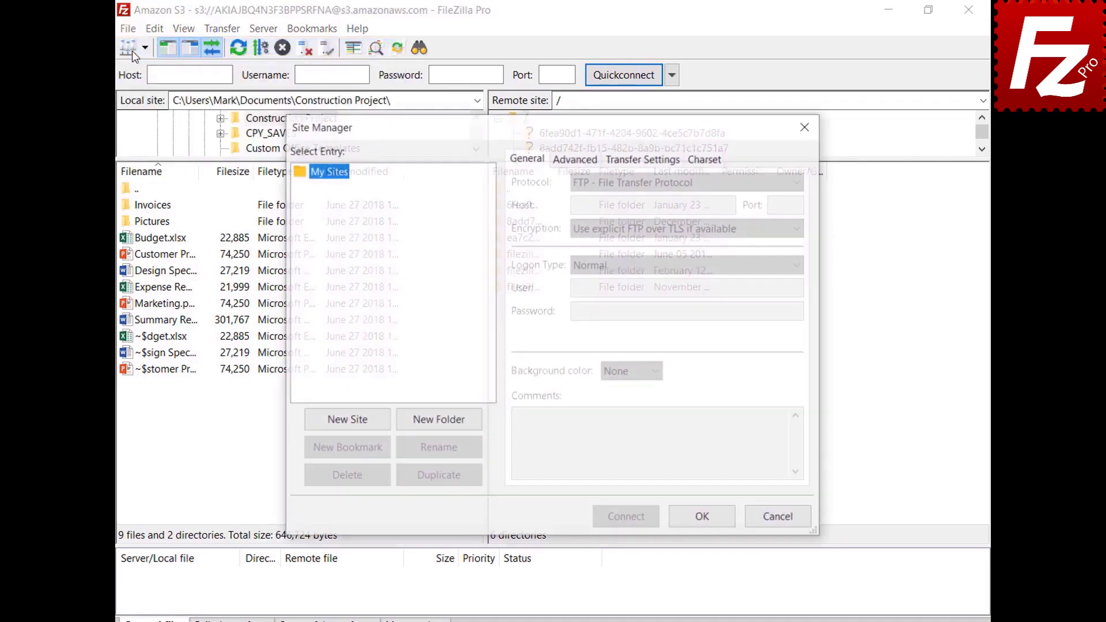
{"action": "left_click", "coordinate": [351, 427]}
{"action": "type", "text": "Digital Ocean"}
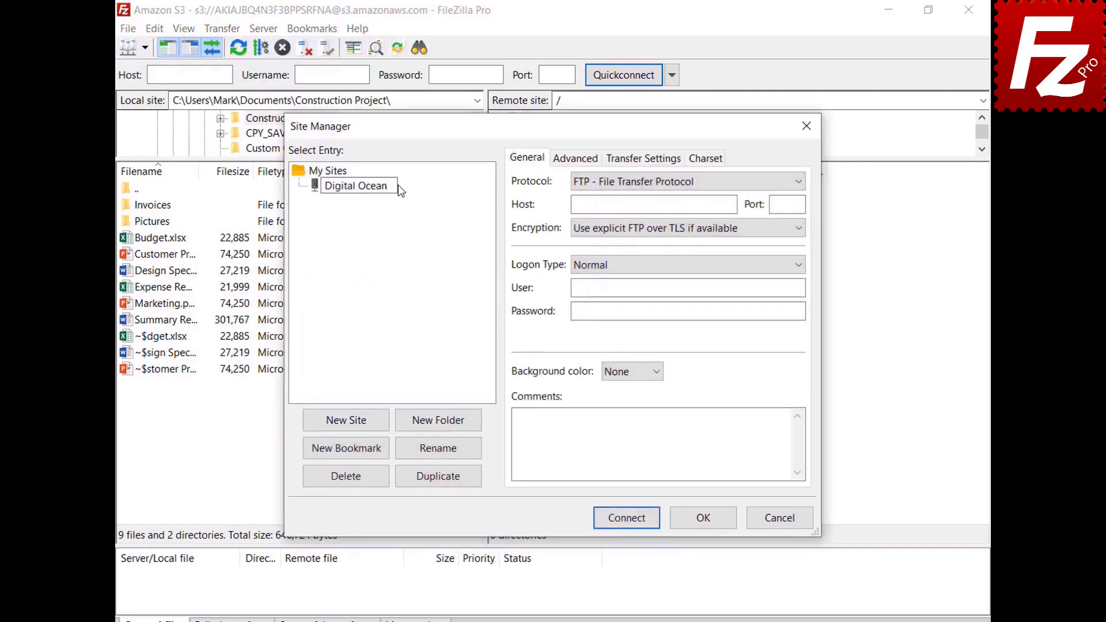
{"action": "key", "text": "Return"}
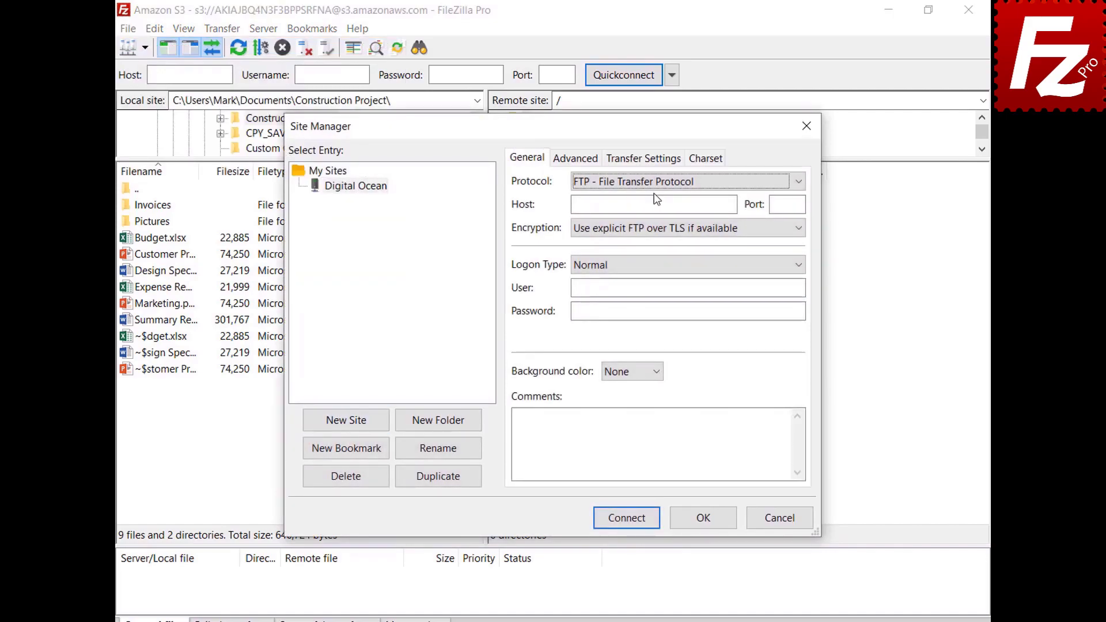
{"action": "left_click", "coordinate": [654, 182]}
{"action": "left_click", "coordinate": [655, 226]}
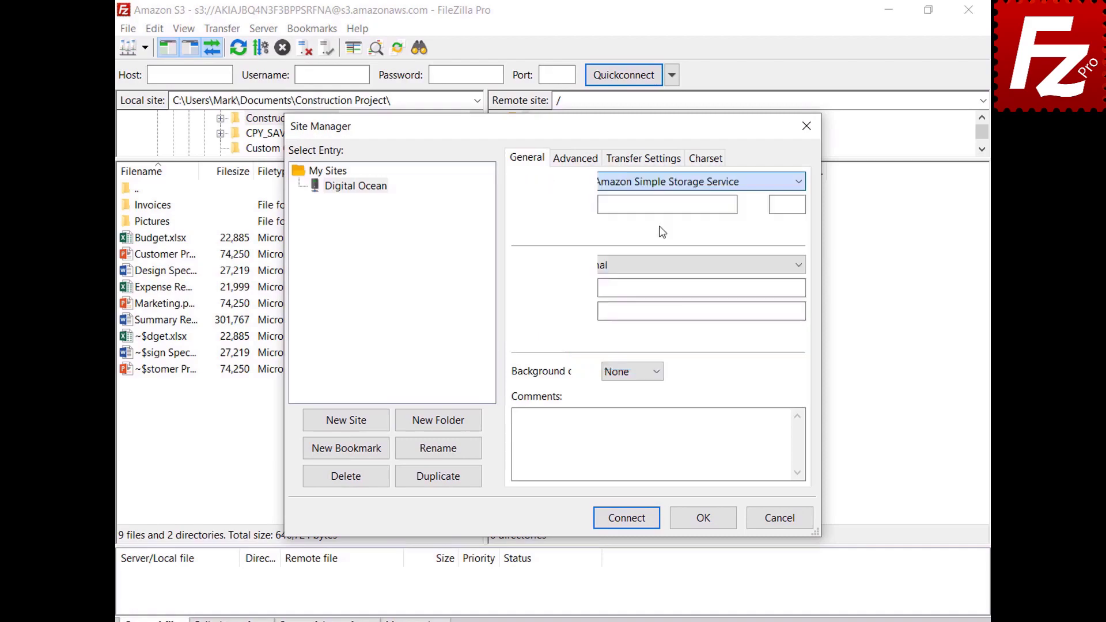
Step: Set host sfo3.digitaloceanspaces.com, enter the access key ID and secret key, and connect
{"action": "left_click_drag", "start_coordinate": [602, 204], "coordinate": [730, 204]}
{"action": "type", "text": "sfo3.digitaloceanspaces.com"}
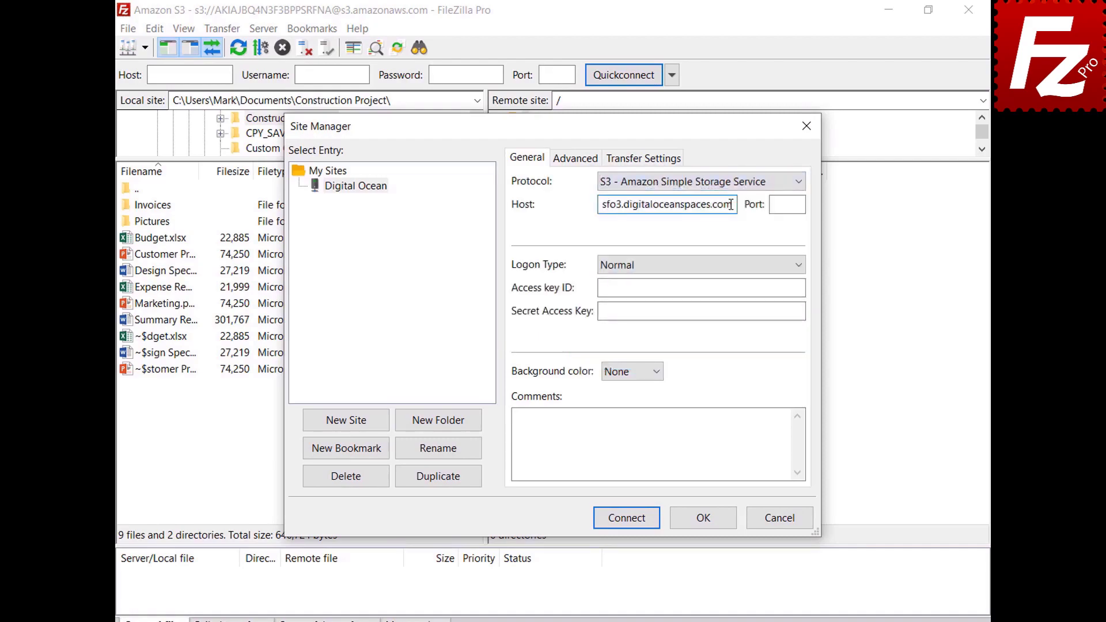
{"action": "left_click", "coordinate": [749, 288]}
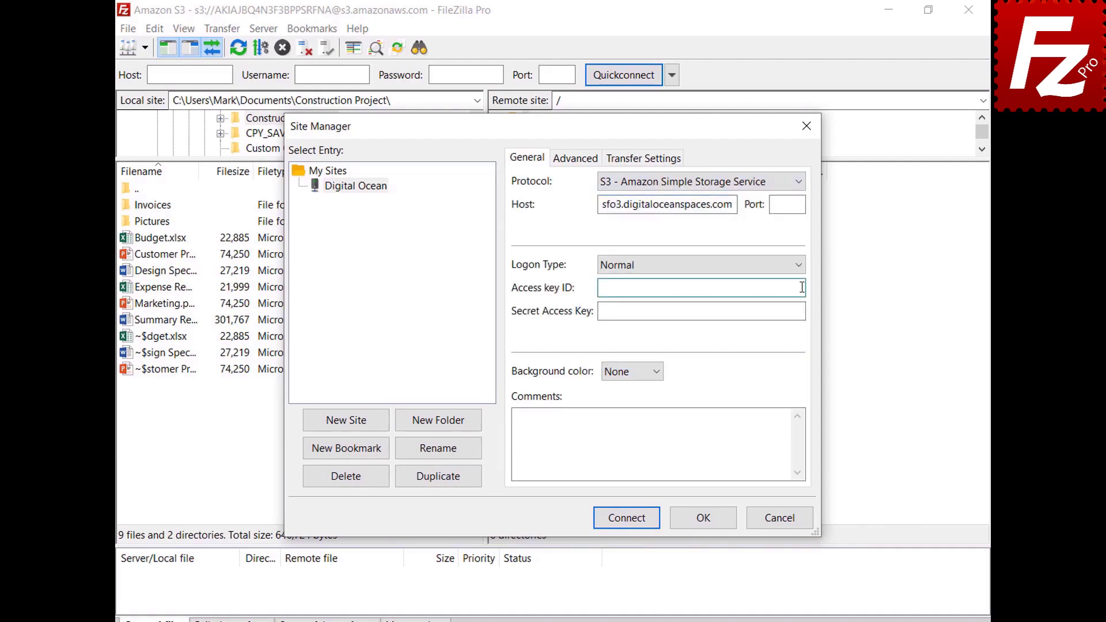
{"action": "key", "text": "ctrl+v"}
{"action": "left_click", "coordinate": [799, 313]}
{"action": "key", "text": "ctrl+v"}
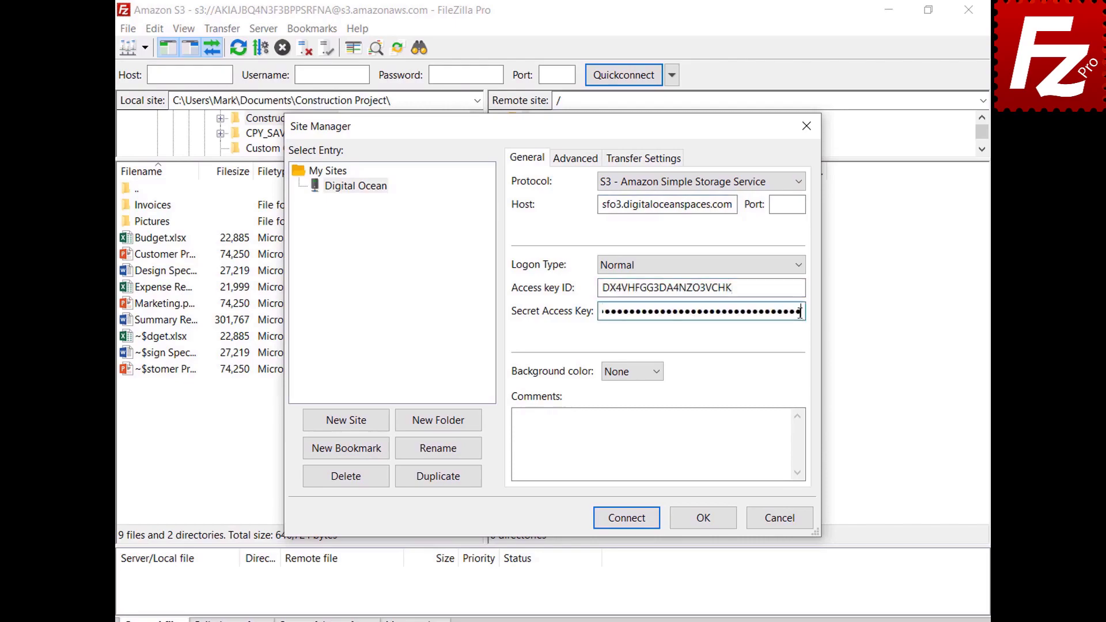
{"action": "left_click", "coordinate": [629, 522]}
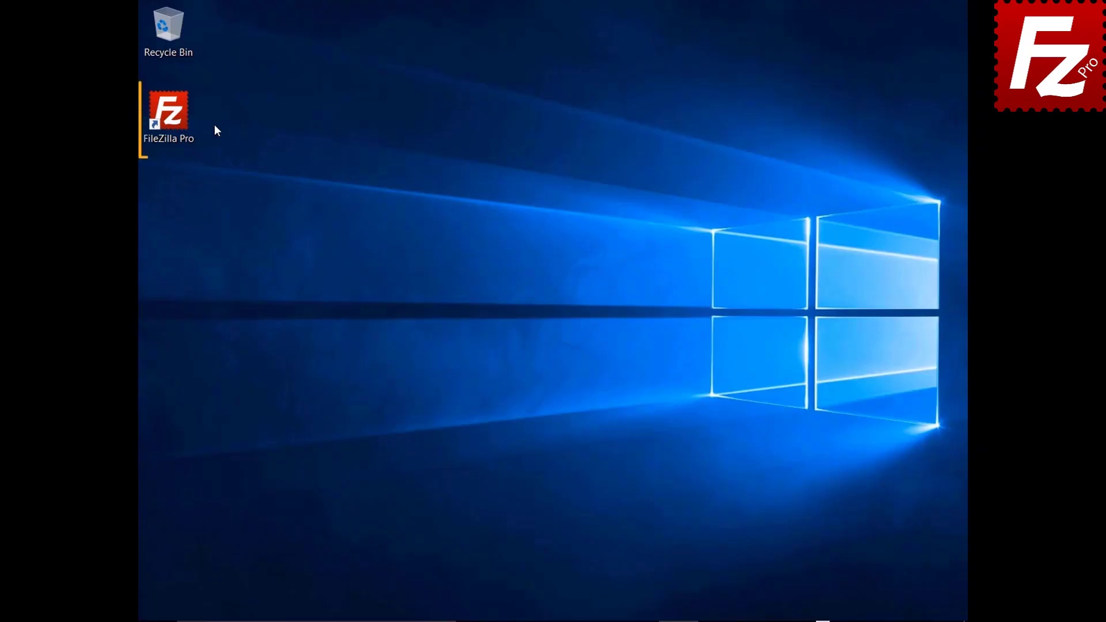
Step: Launch FileZilla Pro from its desktop shortcut
{"action": "double_click", "coordinate": [173, 115]}
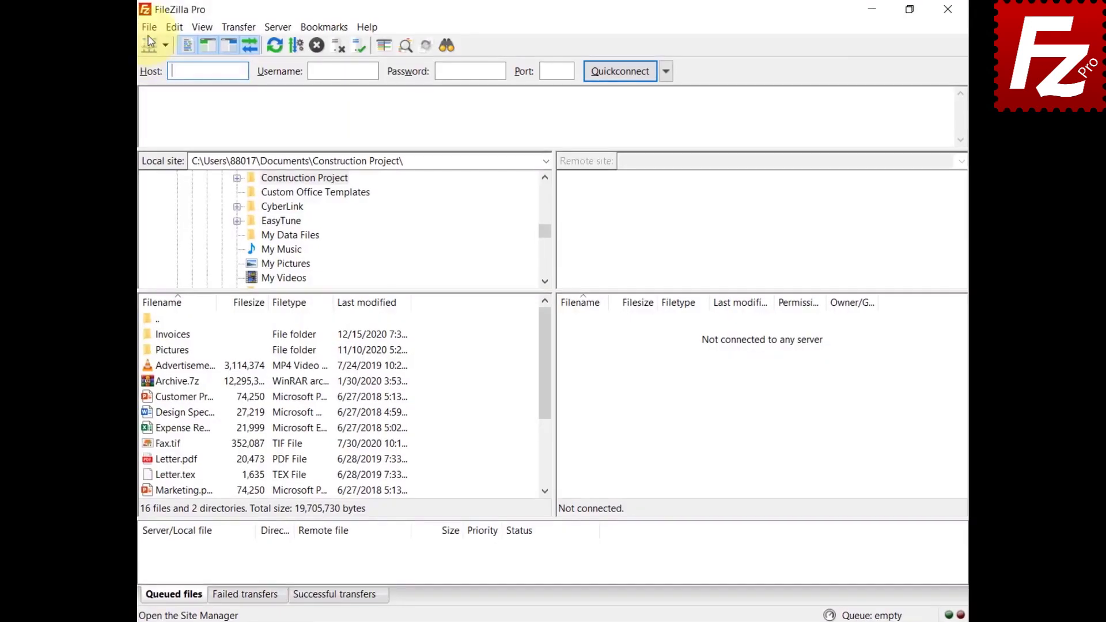
Step: Connect to the saved S3 site from the Site Manager
{"action": "left_click", "coordinate": [149, 27]}
{"action": "left_click", "coordinate": [160, 42]}
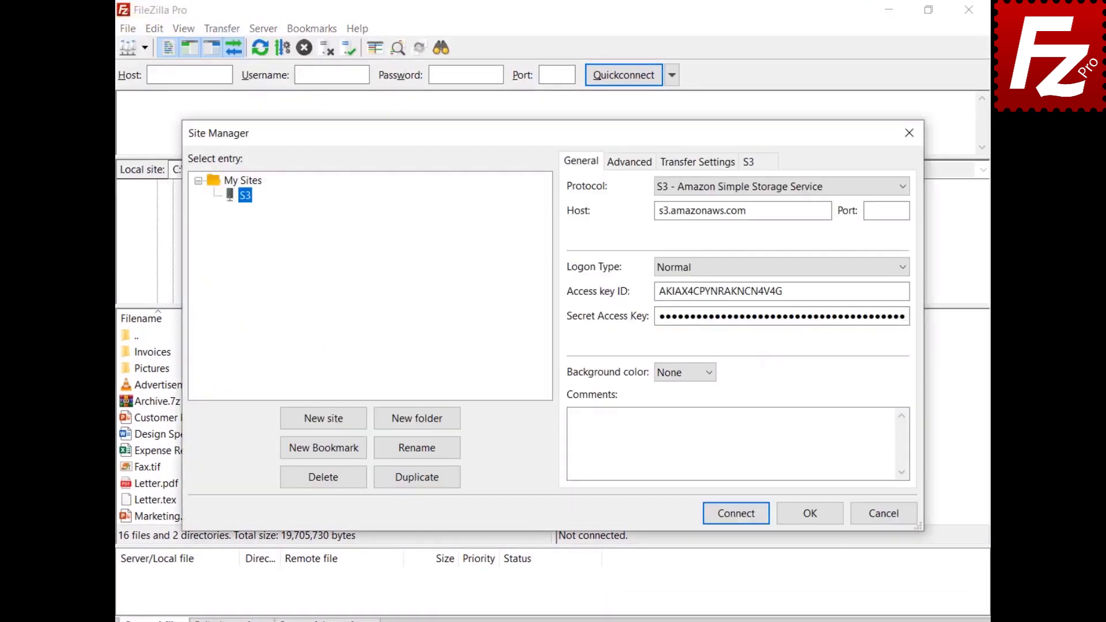
{"action": "left_click", "coordinate": [735, 515]}
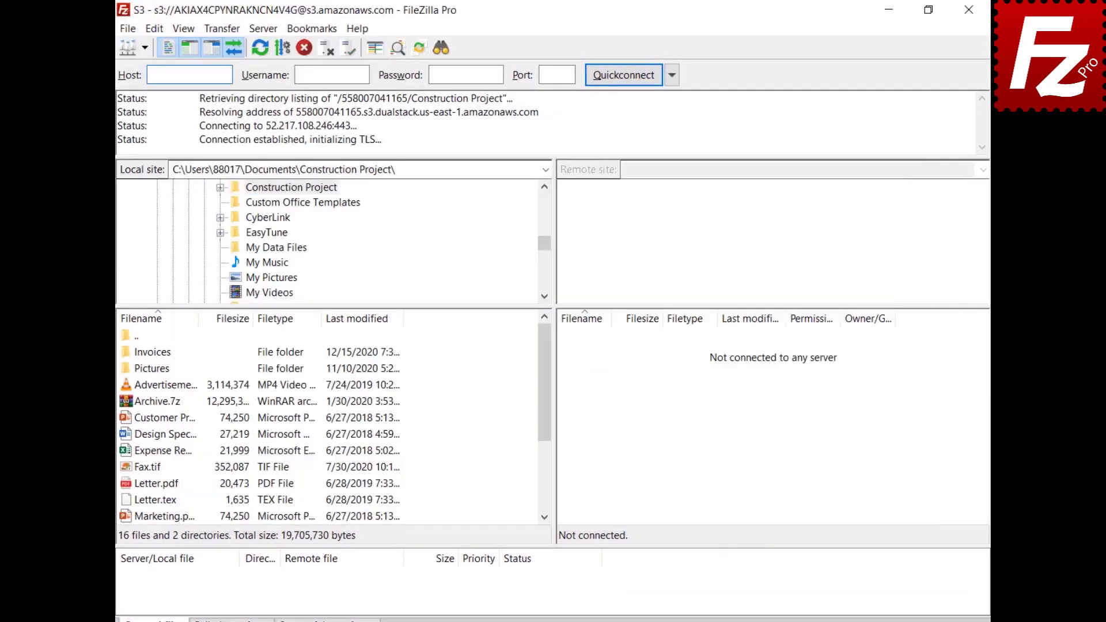
Step: Set up file synchronization between the Construction Project folders, keeping Local to remote
{"action": "left_click", "coordinate": [217, 29]}
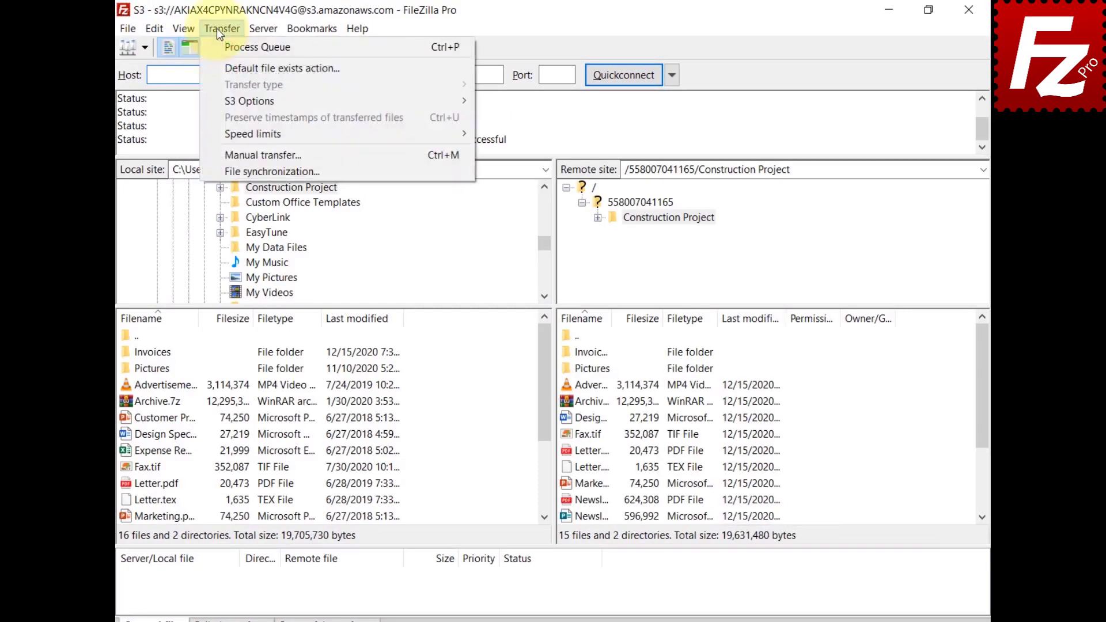
{"action": "left_click", "coordinate": [213, 171]}
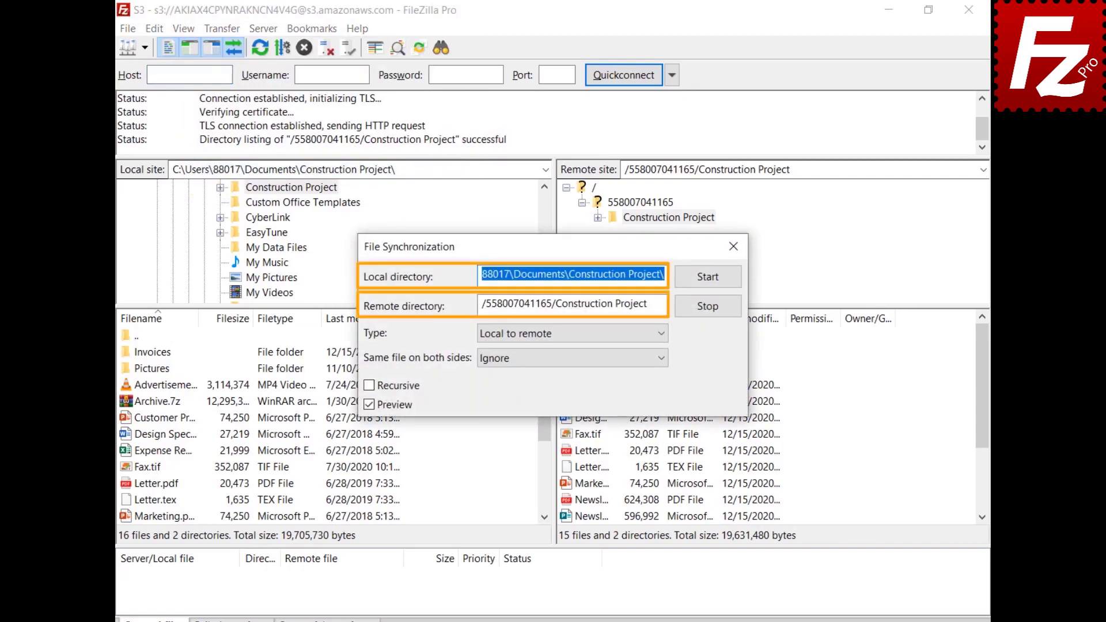
{"action": "left_click", "coordinate": [662, 336]}
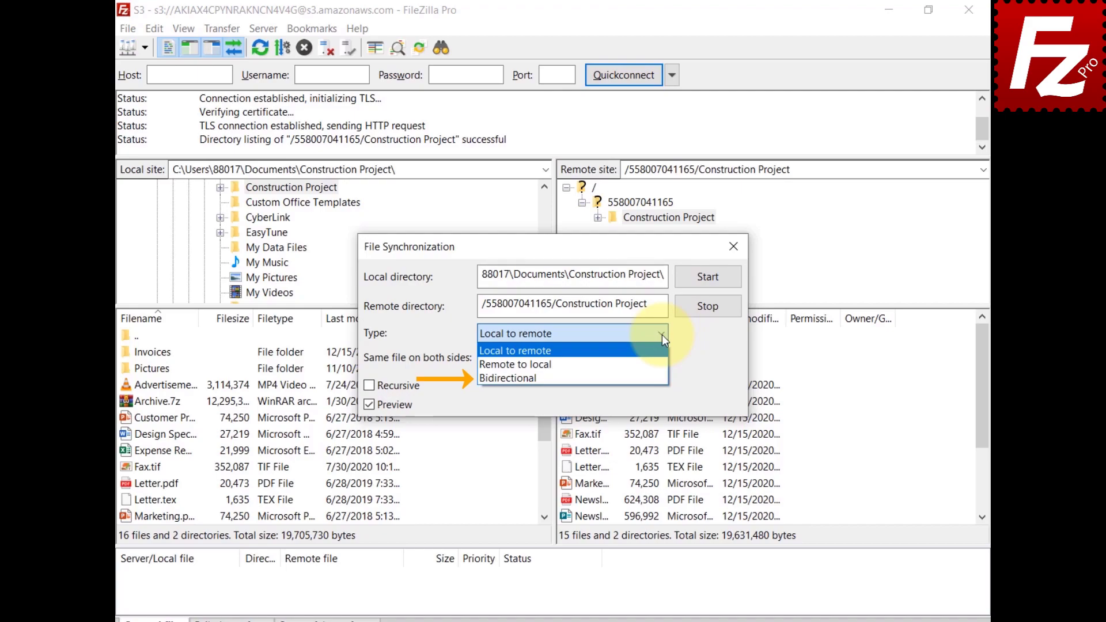
{"action": "left_click", "coordinate": [662, 334]}
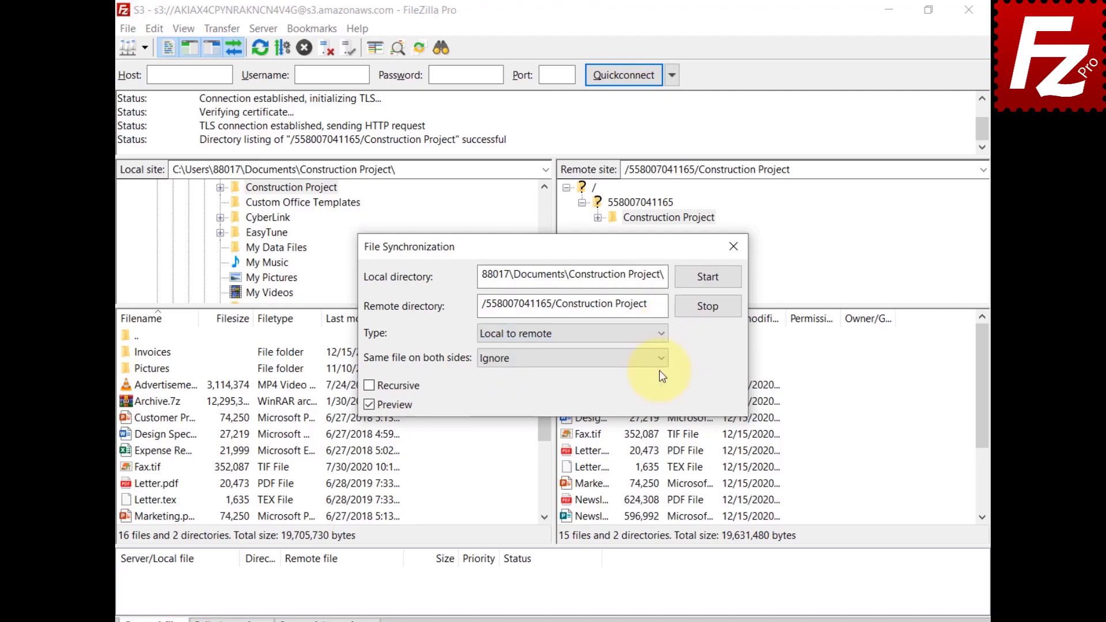
Step: Keep Ignore for same files on both sides, tick Recursive, and start with preview
{"action": "left_click", "coordinate": [660, 360]}
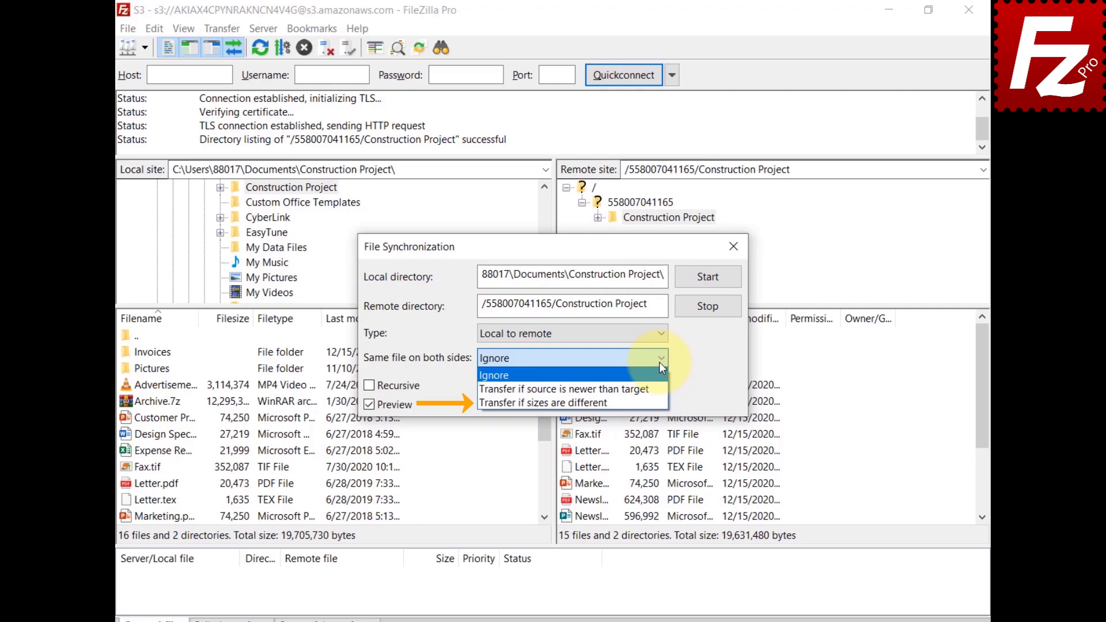
{"action": "left_click", "coordinate": [659, 362]}
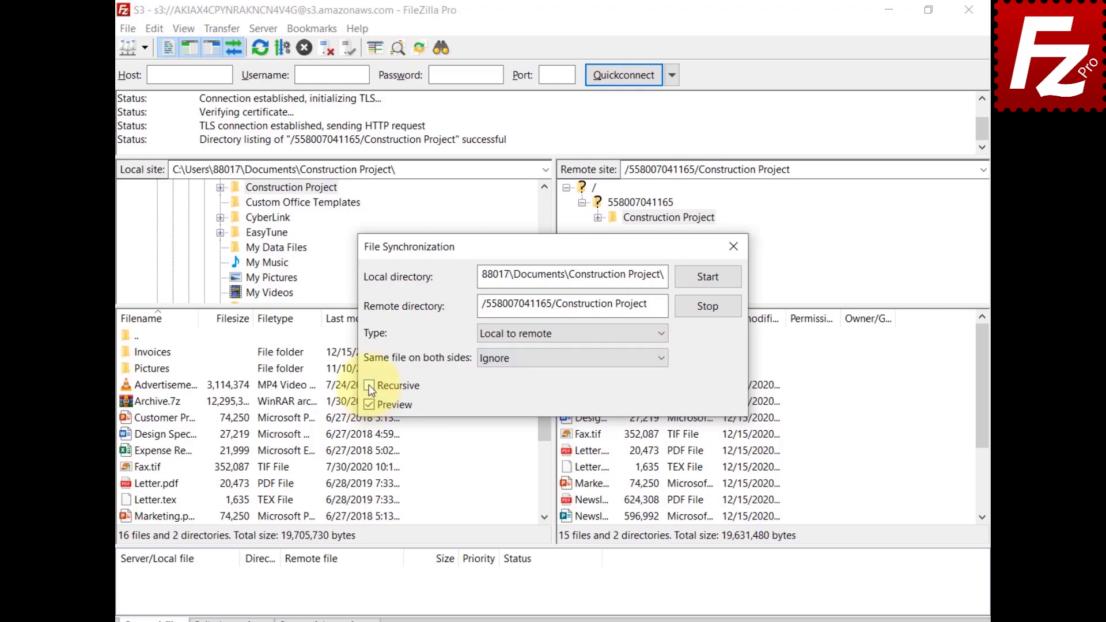
{"action": "left_click", "coordinate": [370, 387]}
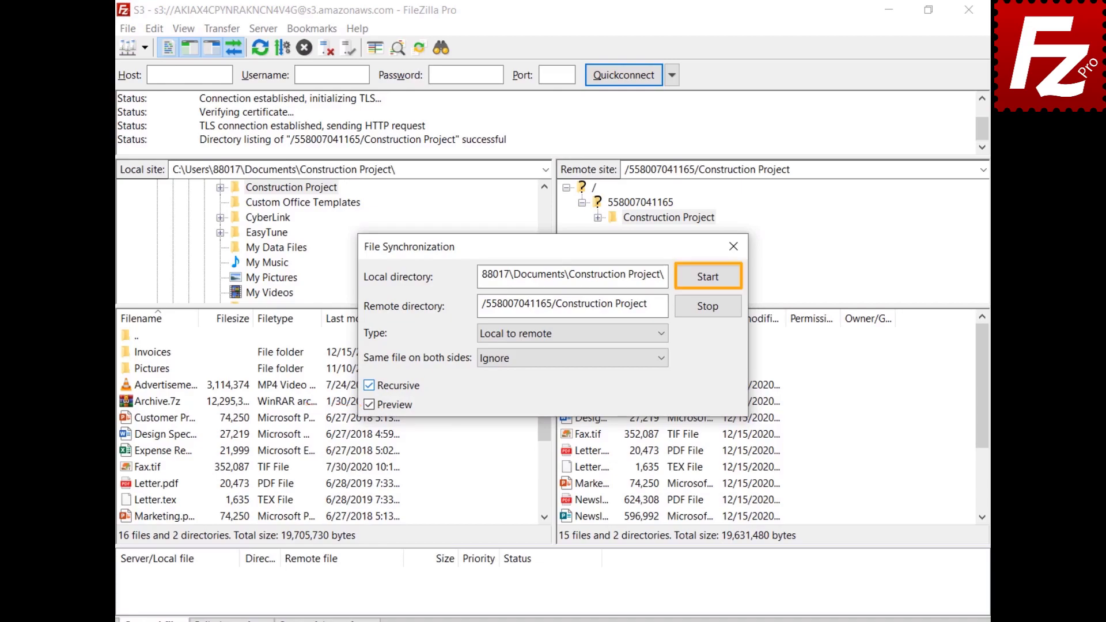
{"action": "left_click", "coordinate": [710, 279]}
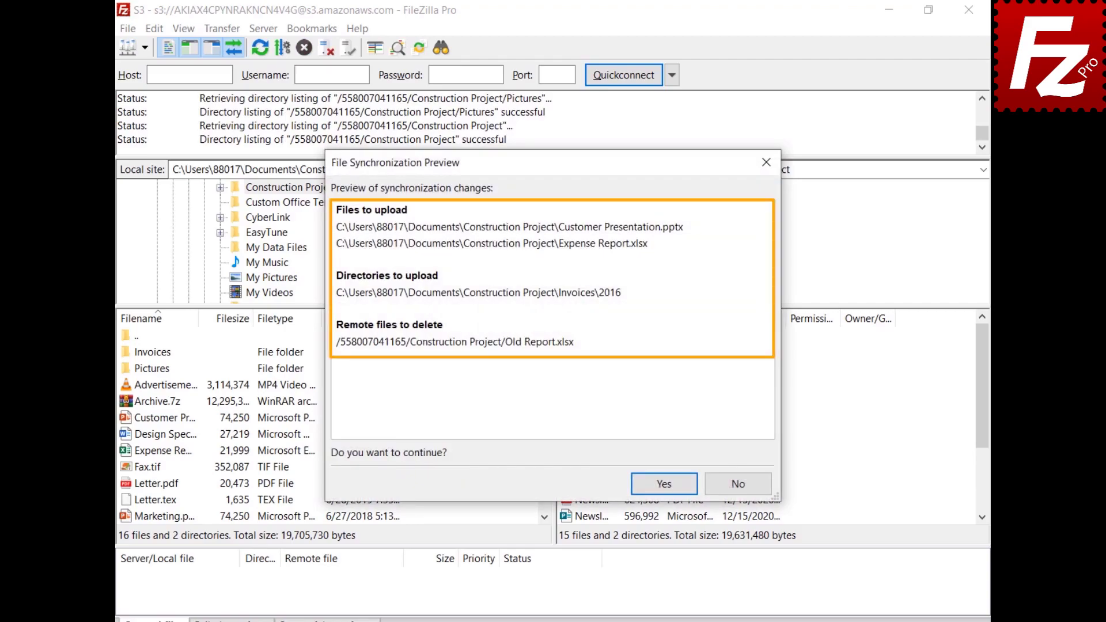
Step: Accept the previewed uploads and deletion, then relaunch FileZilla Pro
{"action": "left_click", "coordinate": [663, 483]}
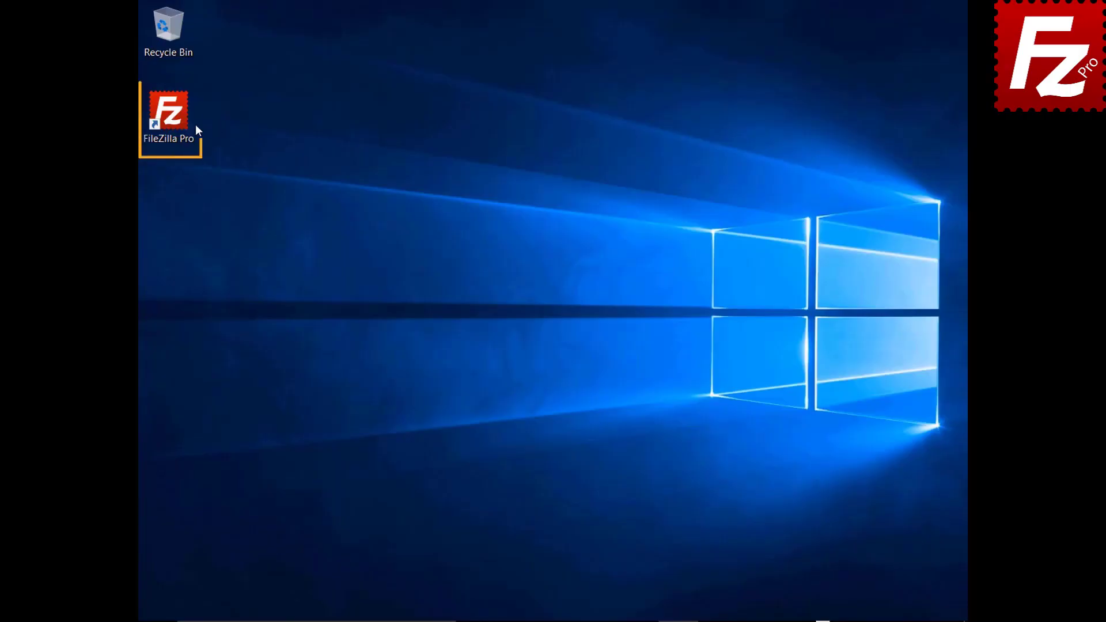
{"action": "double_click", "coordinate": [172, 115]}
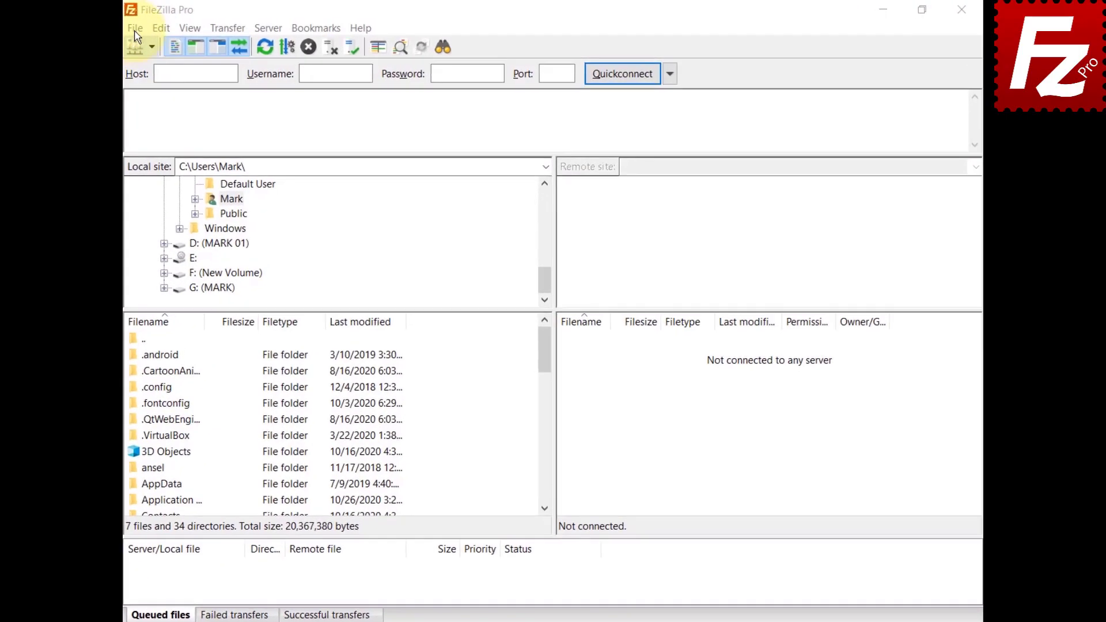
Step: Connect to the saved S3 site via the Site Manager
{"action": "left_click", "coordinate": [149, 27]}
{"action": "left_click", "coordinate": [134, 48]}
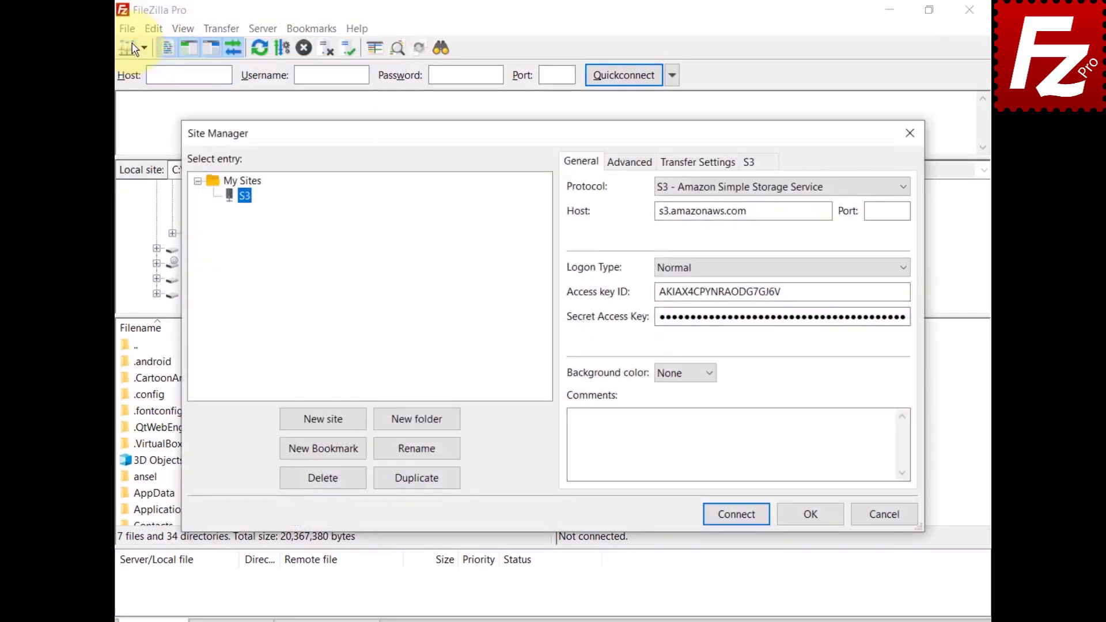
{"action": "left_click", "coordinate": [741, 517]}
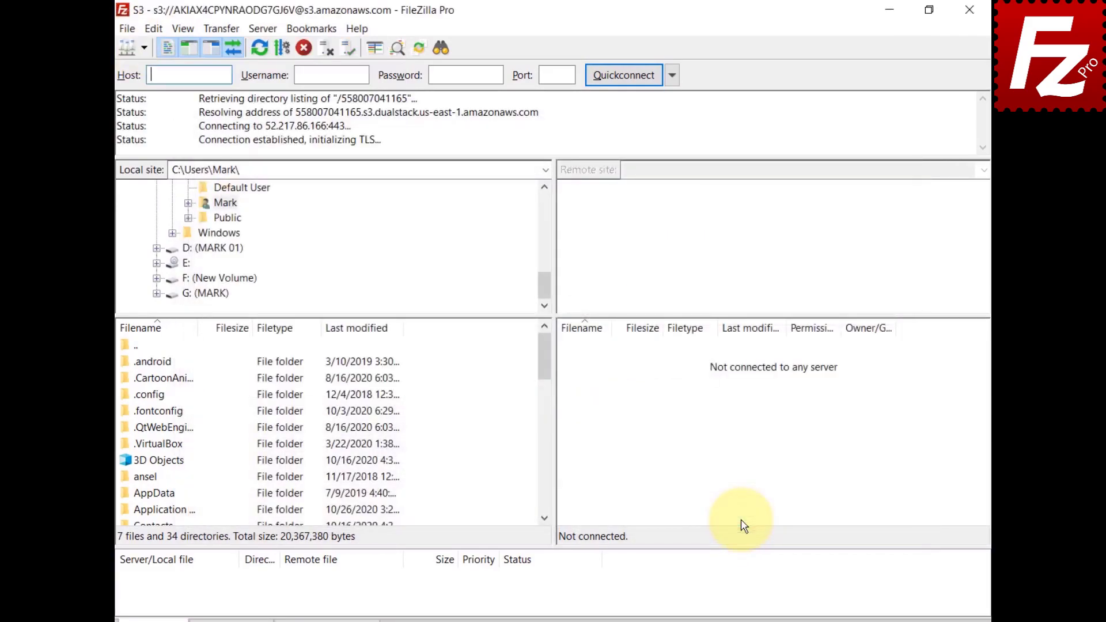
Step: Look at the S3 Canned ACL options, then show the status-bar ACL choices, currently None
{"action": "left_click", "coordinate": [216, 27]}
{"action": "mouse_move", "coordinate": [225, 109]}
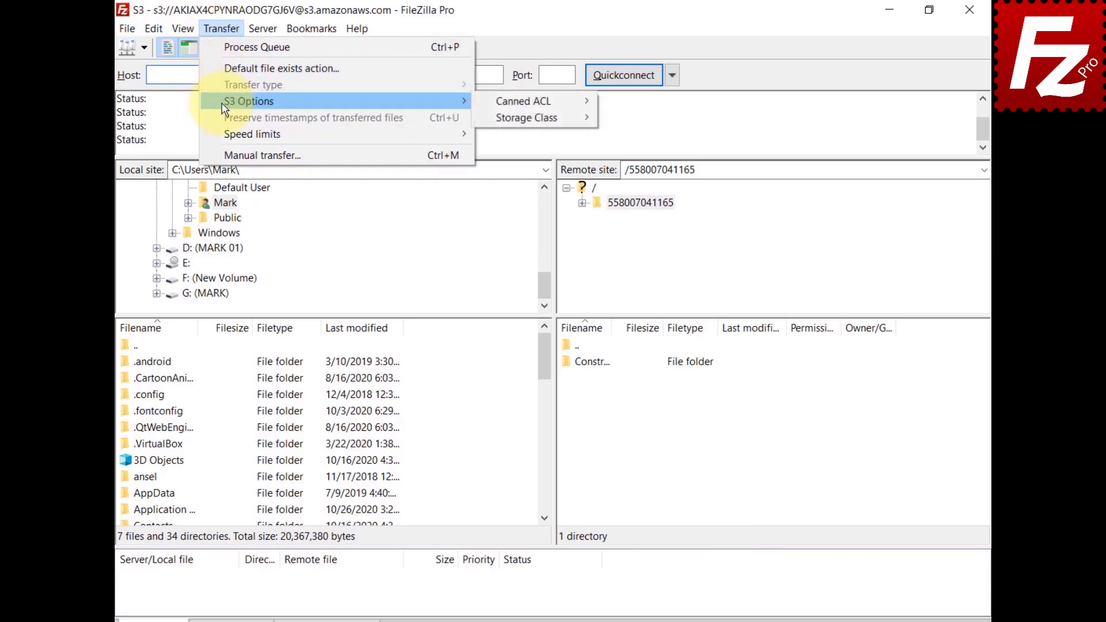
{"action": "mouse_move", "coordinate": [507, 105]}
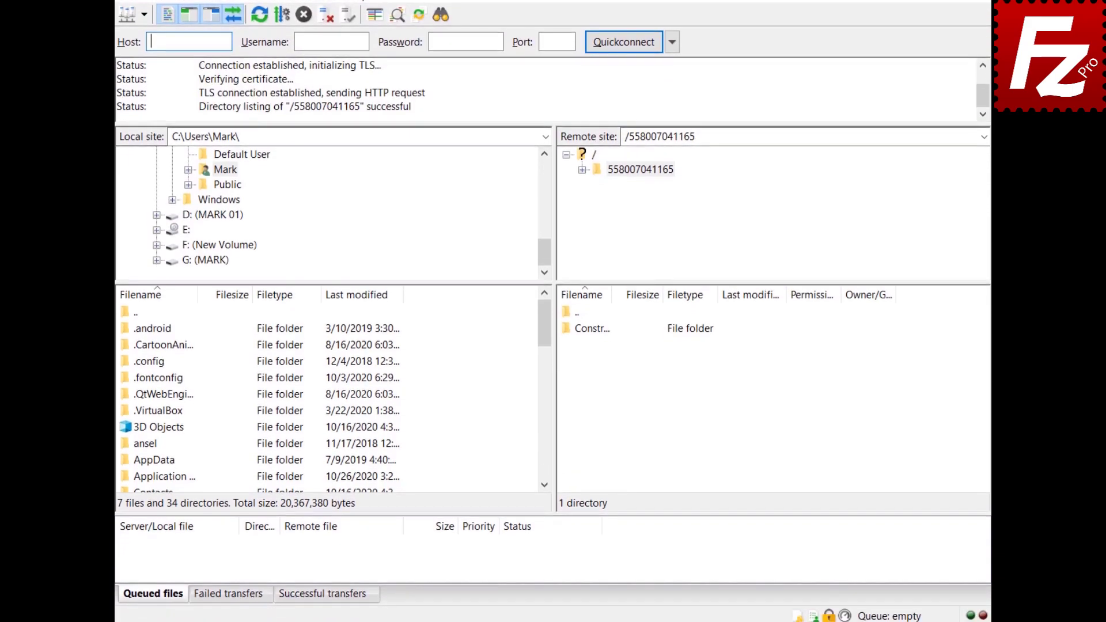
{"action": "left_click", "coordinate": [814, 614]}
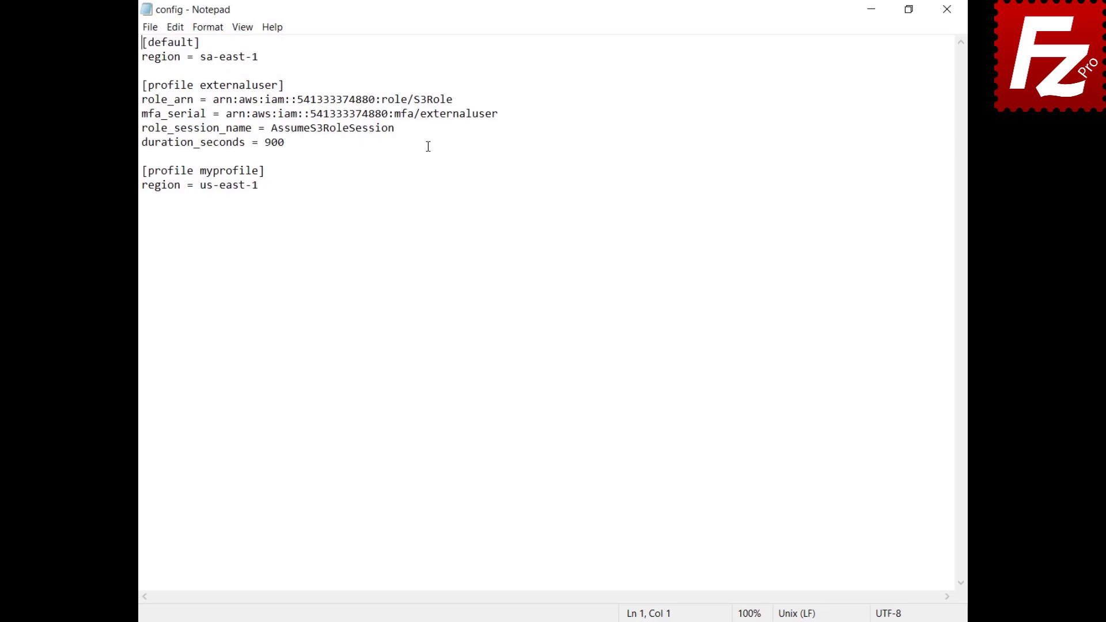
Step: Close the Notepad window showing the AWS config file
{"action": "left_click", "coordinate": [947, 9]}
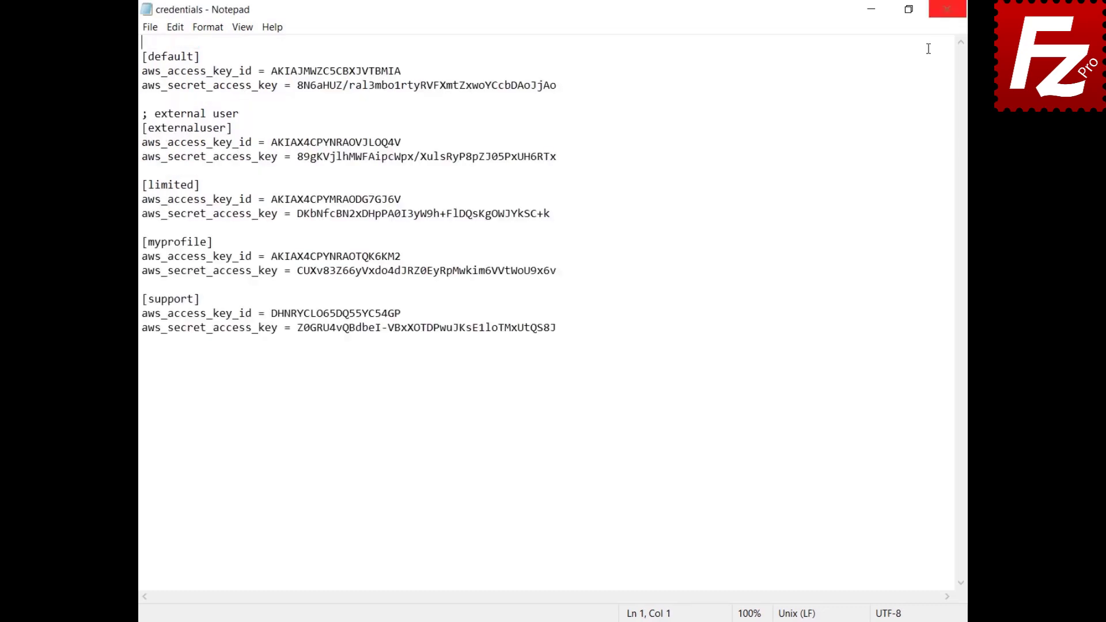
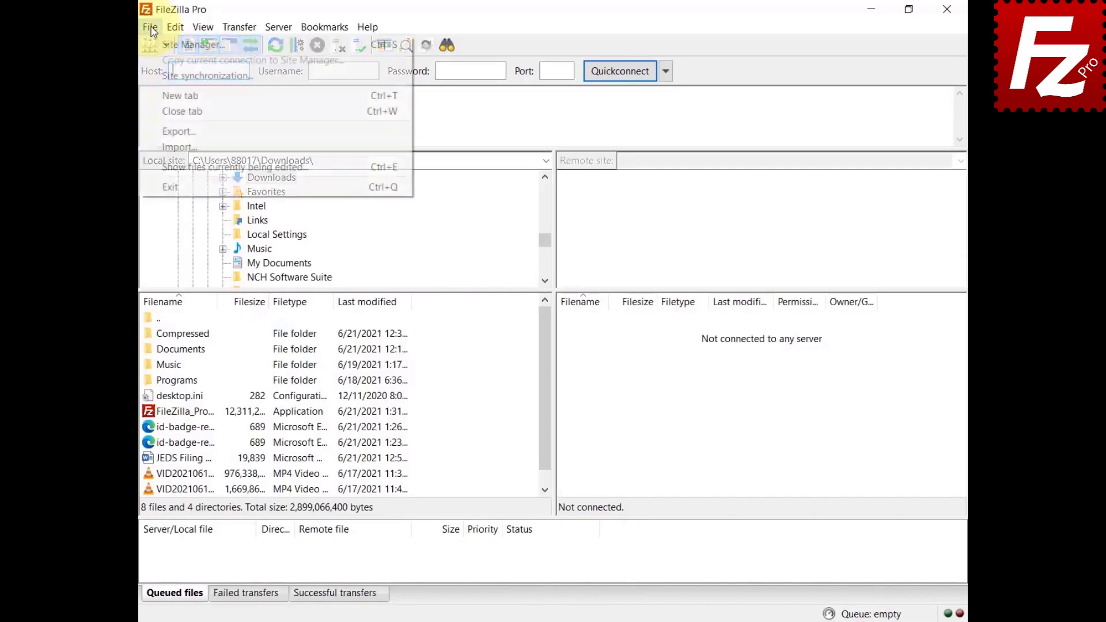
Step: Create a new S3 site with Profile logon using profile myprofile, and connect to it
{"action": "left_click", "coordinate": [154, 38]}
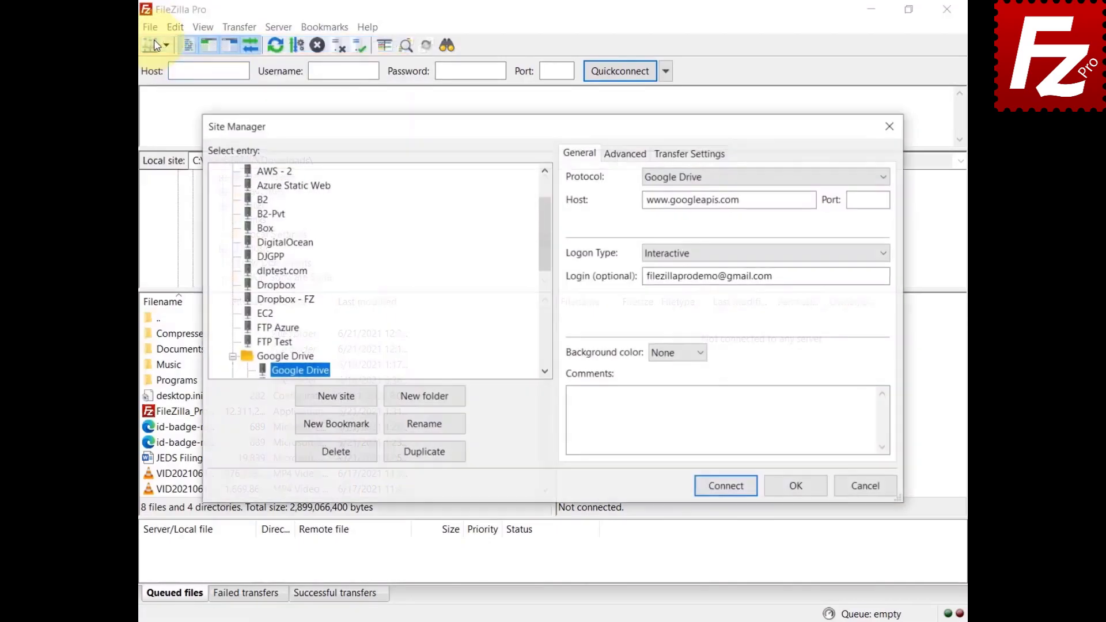
{"action": "left_click", "coordinate": [335, 398]}
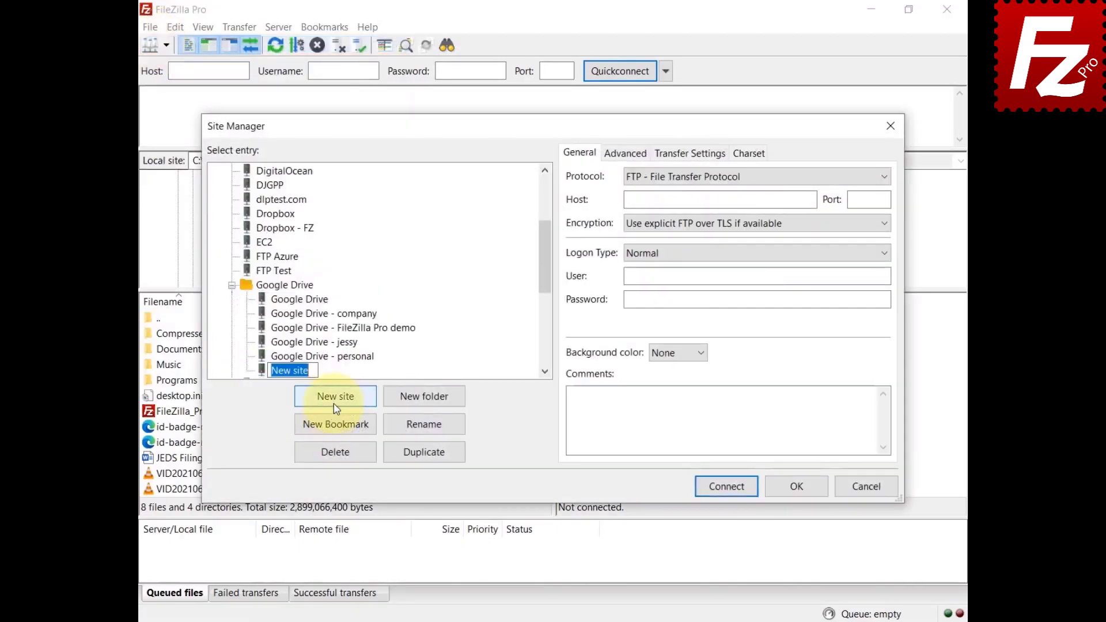
{"action": "left_click", "coordinate": [883, 183]}
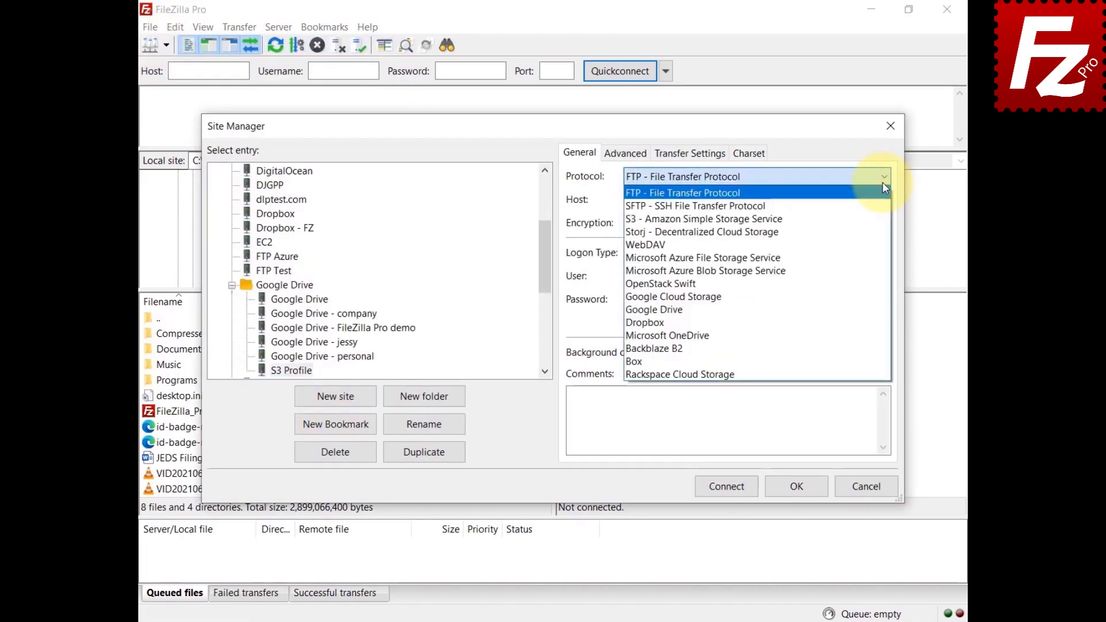
{"action": "left_click", "coordinate": [877, 219]}
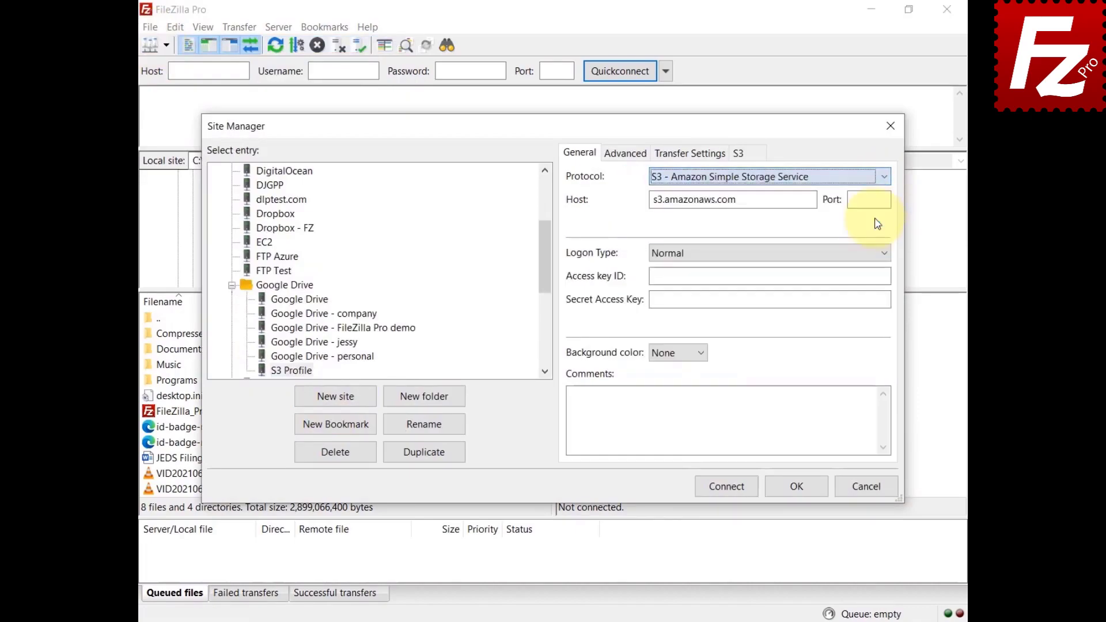
{"action": "left_click", "coordinate": [883, 252]}
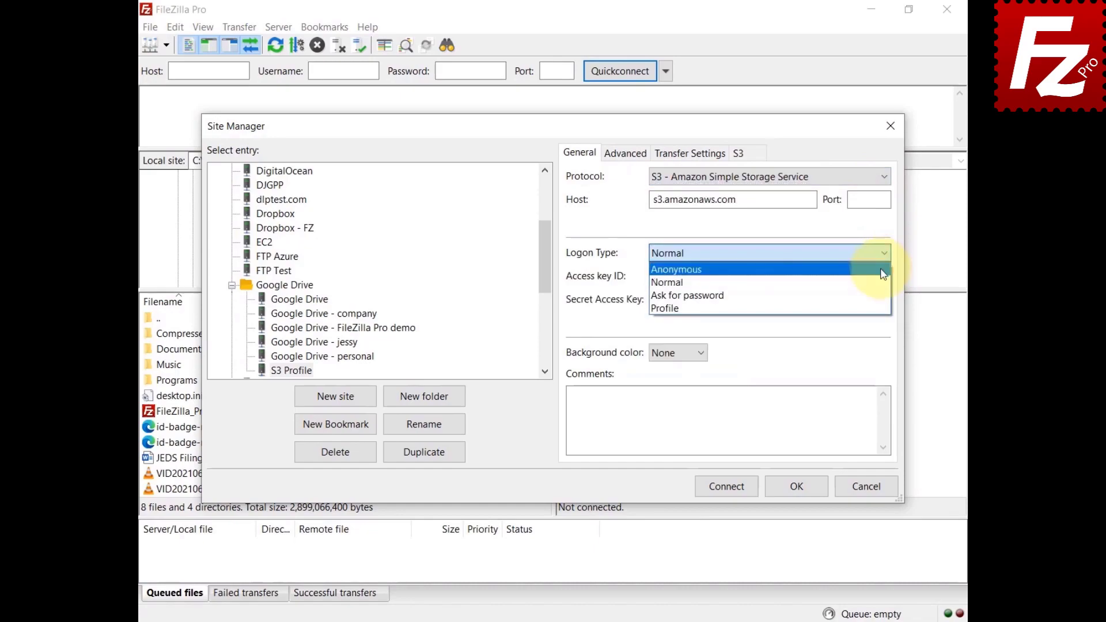
{"action": "left_click", "coordinate": [871, 315]}
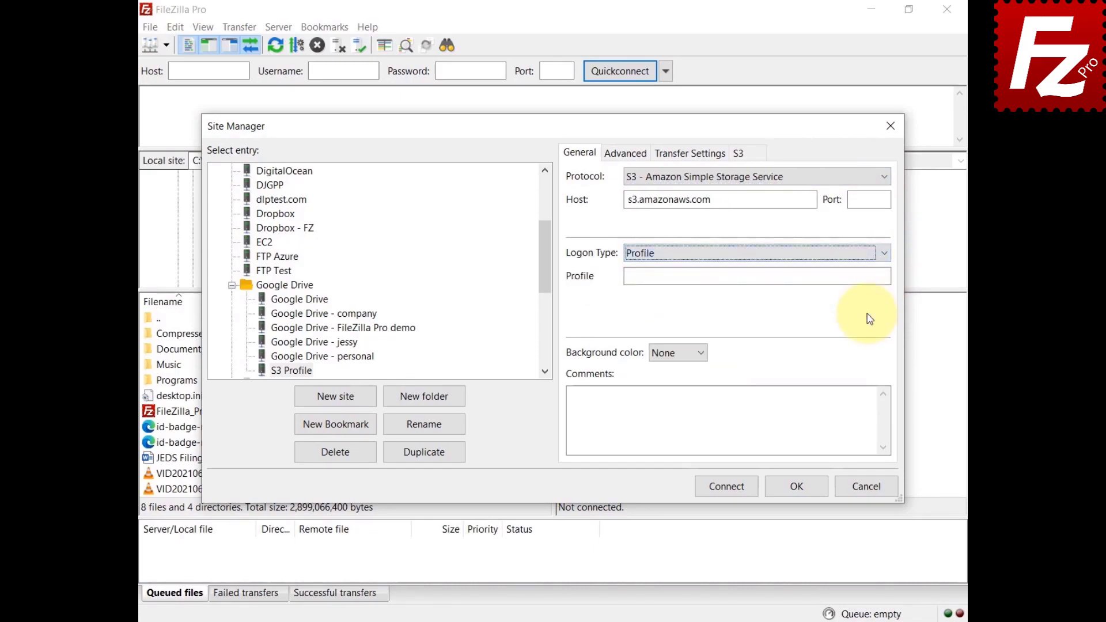
{"action": "key", "text": "Tab"}
{"action": "type", "text": "myprofil"}
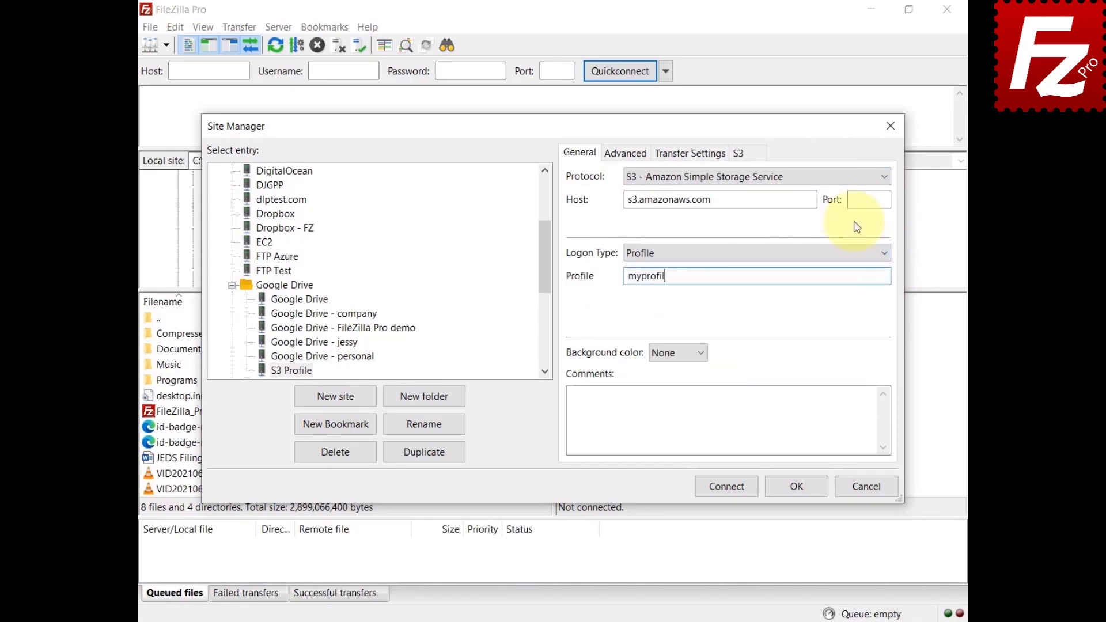
{"action": "type", "text": "e"}
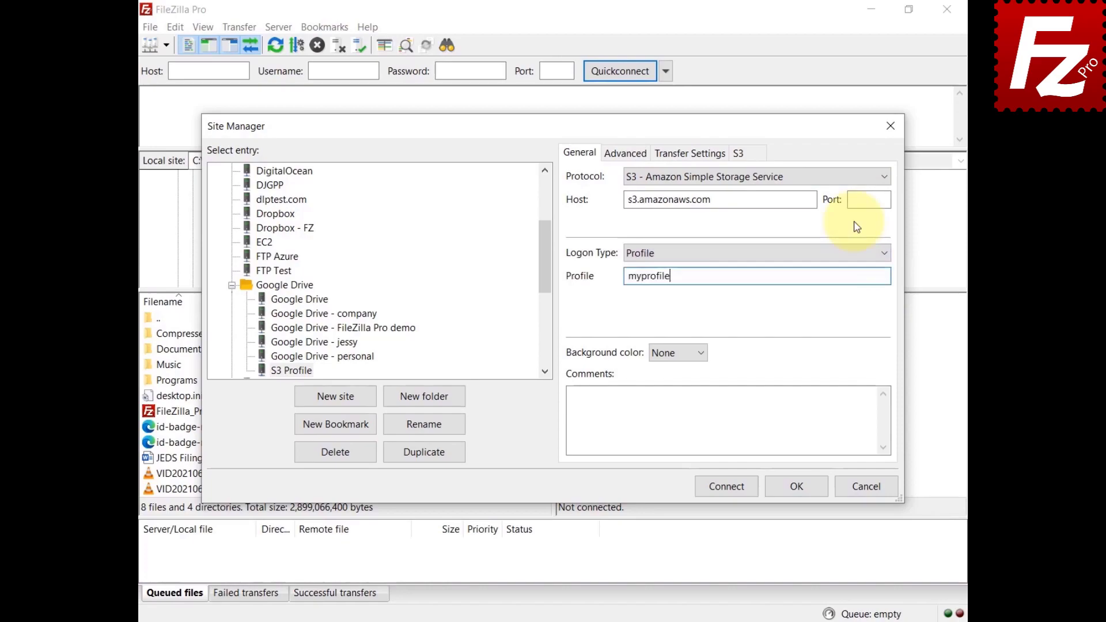
{"action": "left_click", "coordinate": [726, 486]}
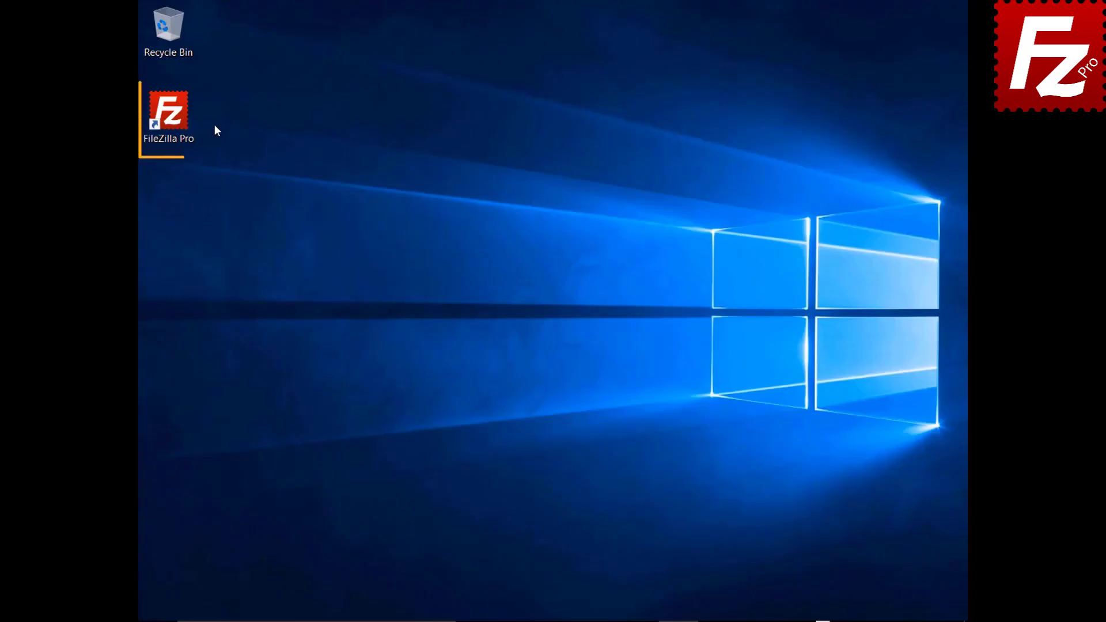
{"action": "double_click", "coordinate": [175, 119]}
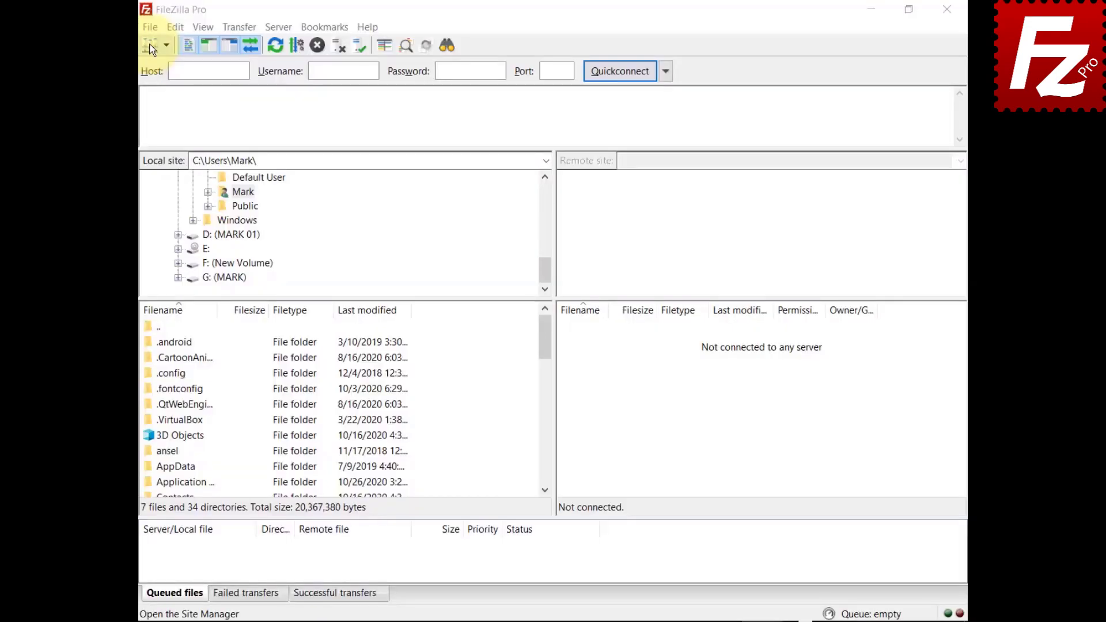
{"action": "left_click", "coordinate": [150, 27]}
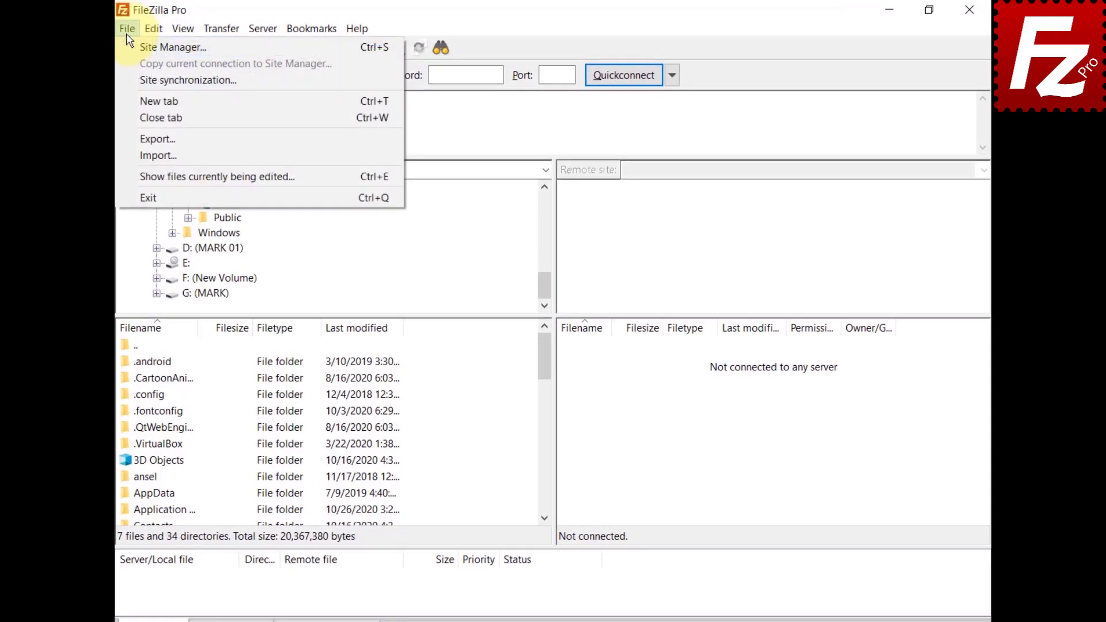
{"action": "left_click", "coordinate": [134, 49]}
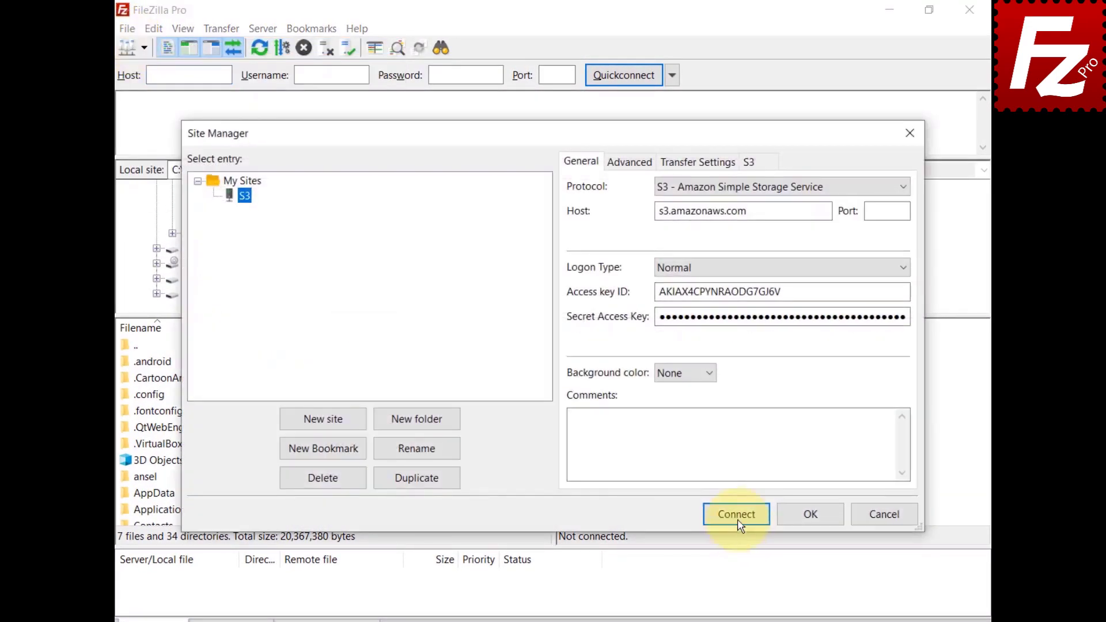
{"action": "left_click", "coordinate": [733, 514]}
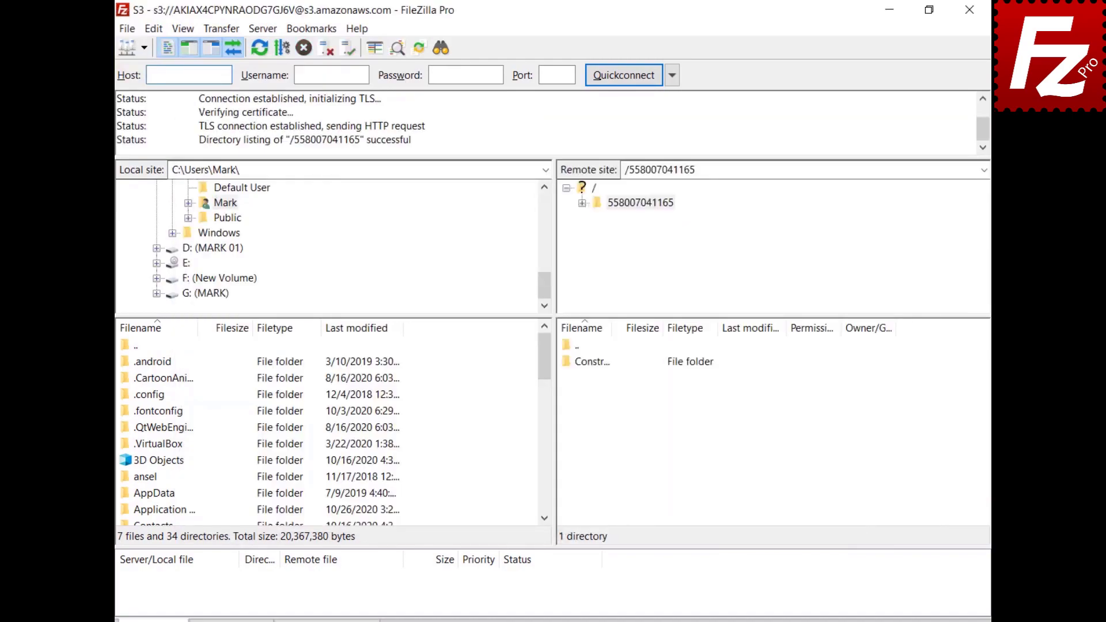
{"action": "left_click", "coordinate": [217, 30]}
{"action": "mouse_move", "coordinate": [228, 105]}
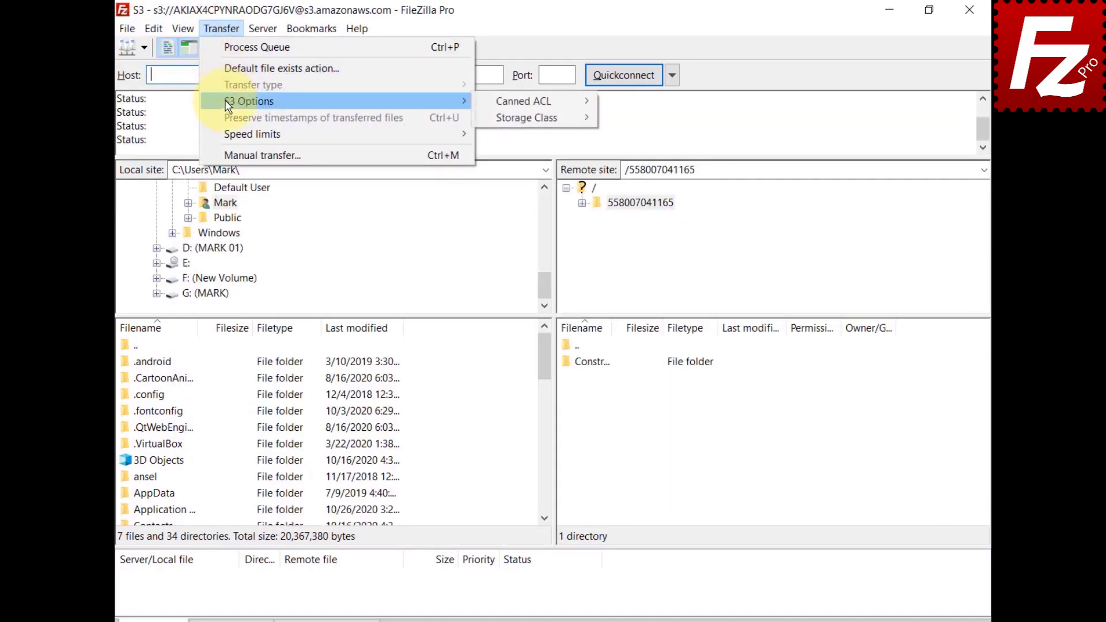
{"action": "mouse_move", "coordinate": [491, 126]}
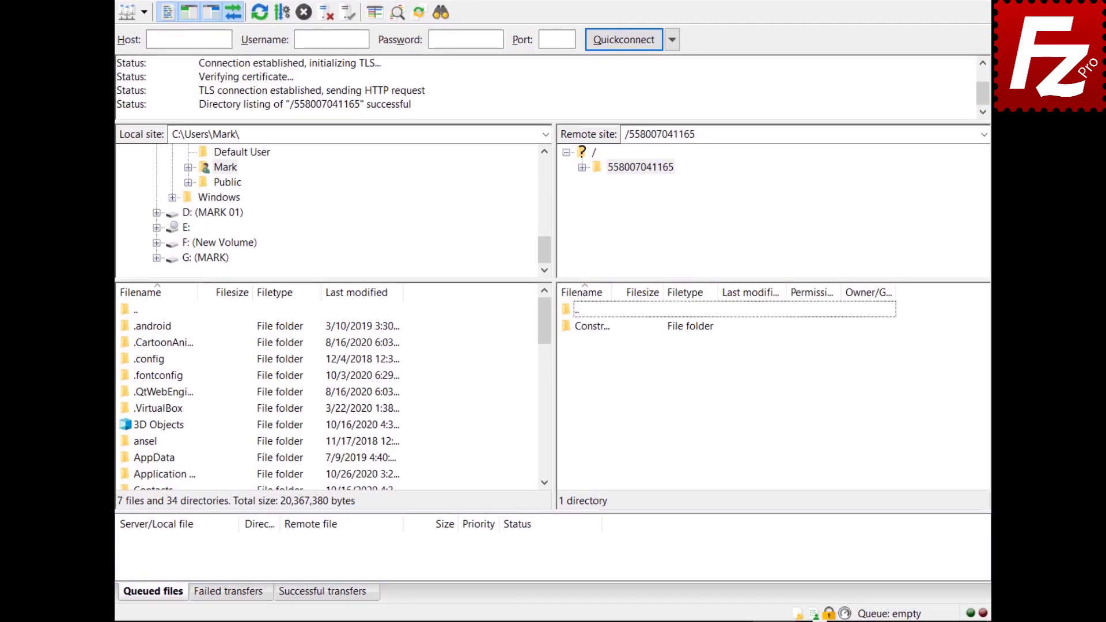
{"action": "left_click", "coordinate": [796, 614]}
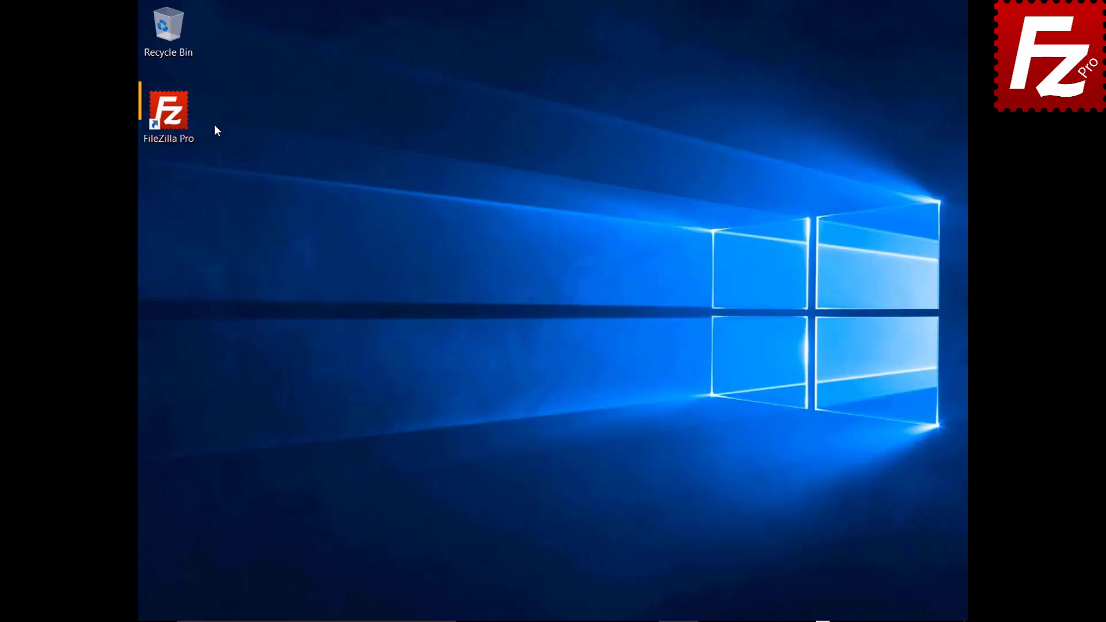
Step: Launch FileZilla Pro and connect to the saved S3 site from the Site Manager
{"action": "double_click", "coordinate": [175, 119]}
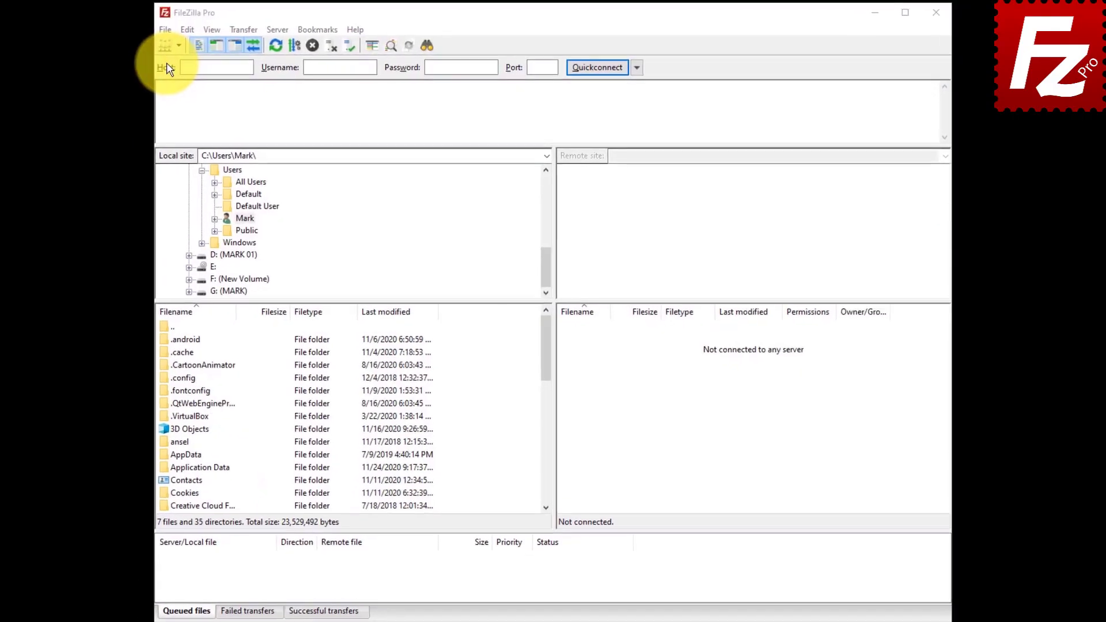
{"action": "left_click", "coordinate": [151, 31]}
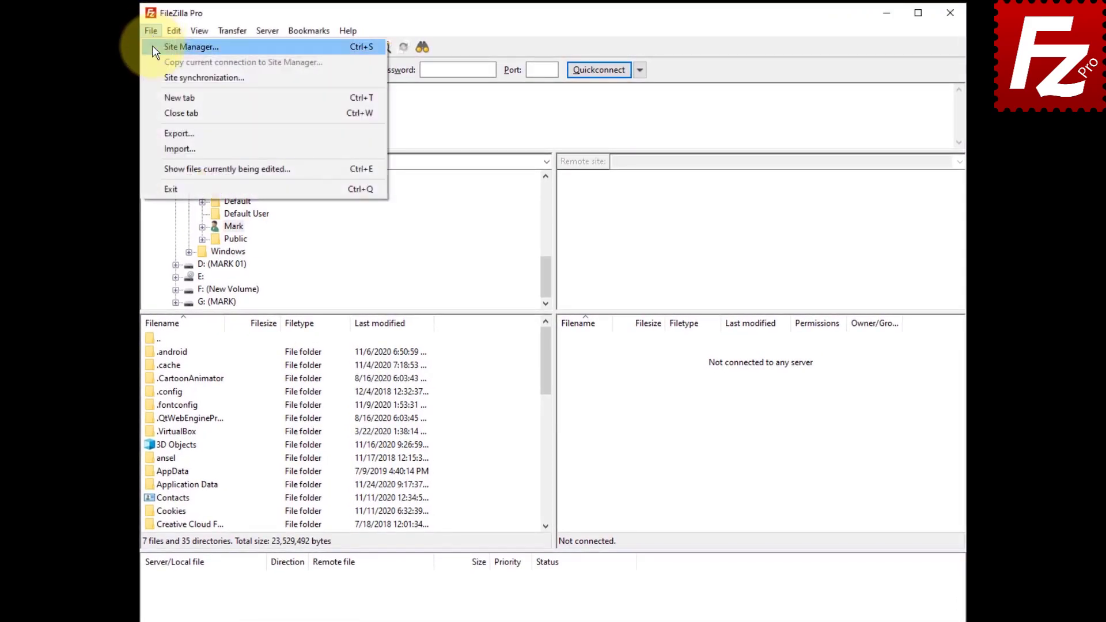
{"action": "left_click", "coordinate": [154, 47]}
{"action": "left_click", "coordinate": [697, 482]}
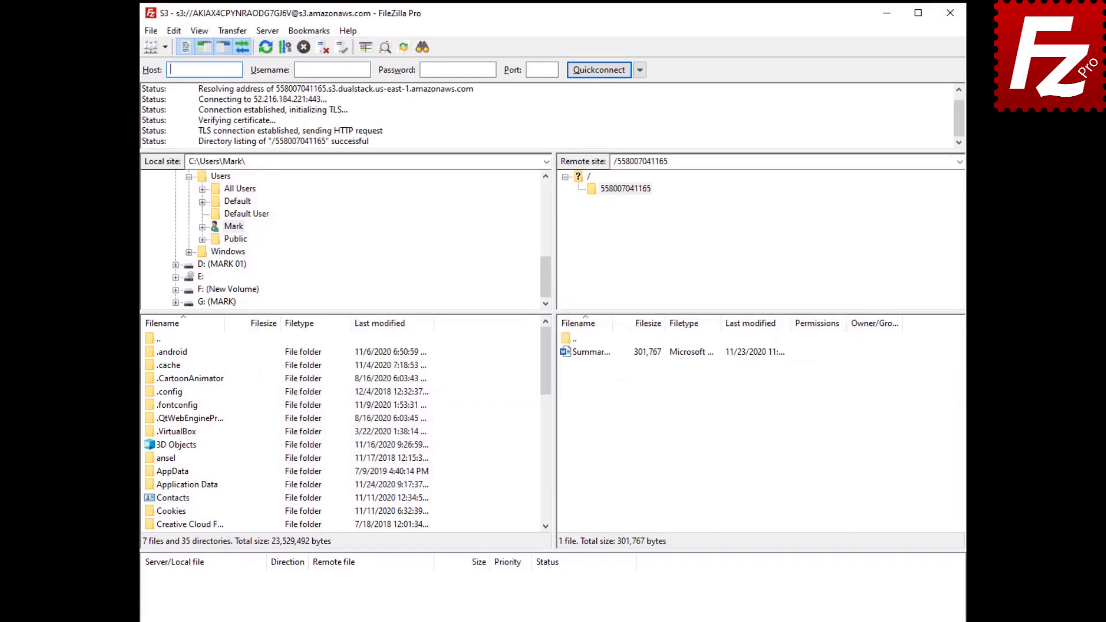
Step: Open the S3 permissions and properties of Summary Report.docx
{"action": "left_click", "coordinate": [586, 353]}
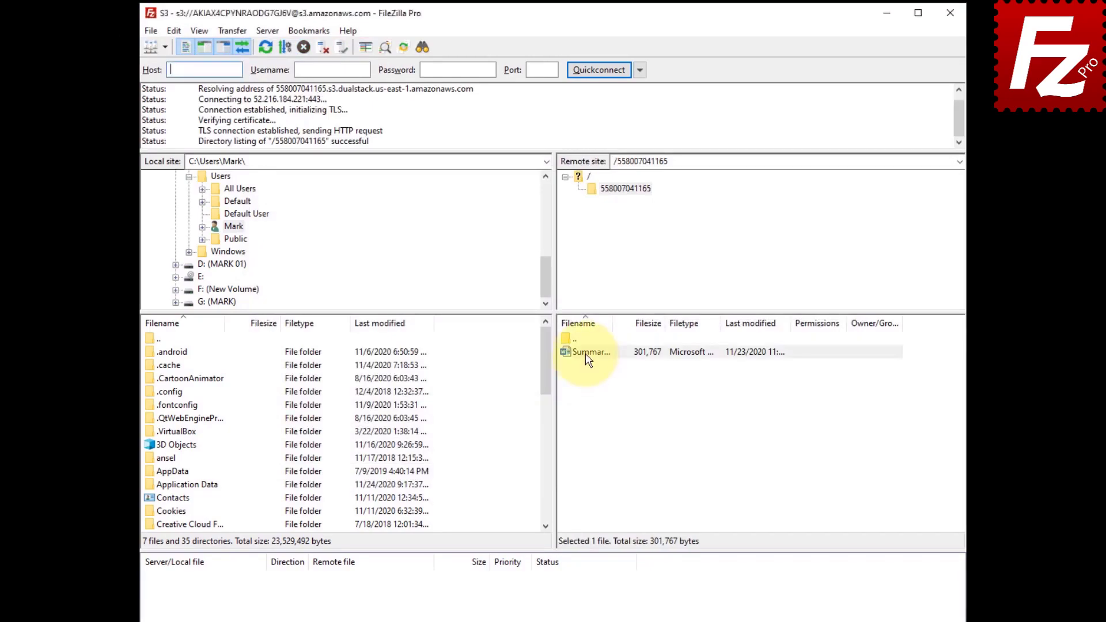
{"action": "right_click", "coordinate": [585, 353]}
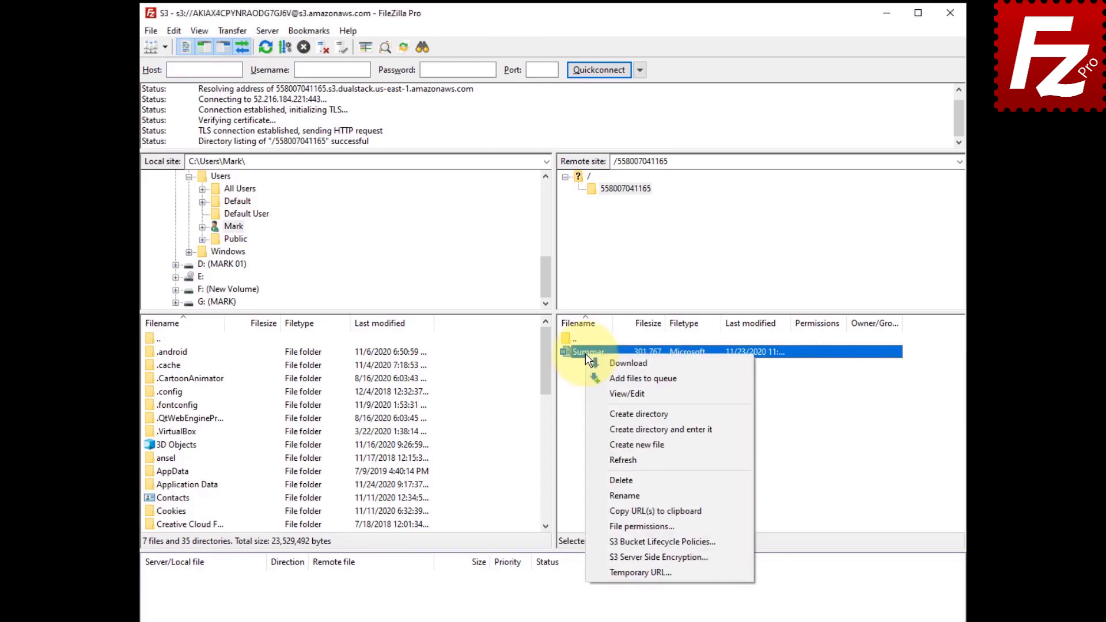
{"action": "left_click", "coordinate": [597, 526]}
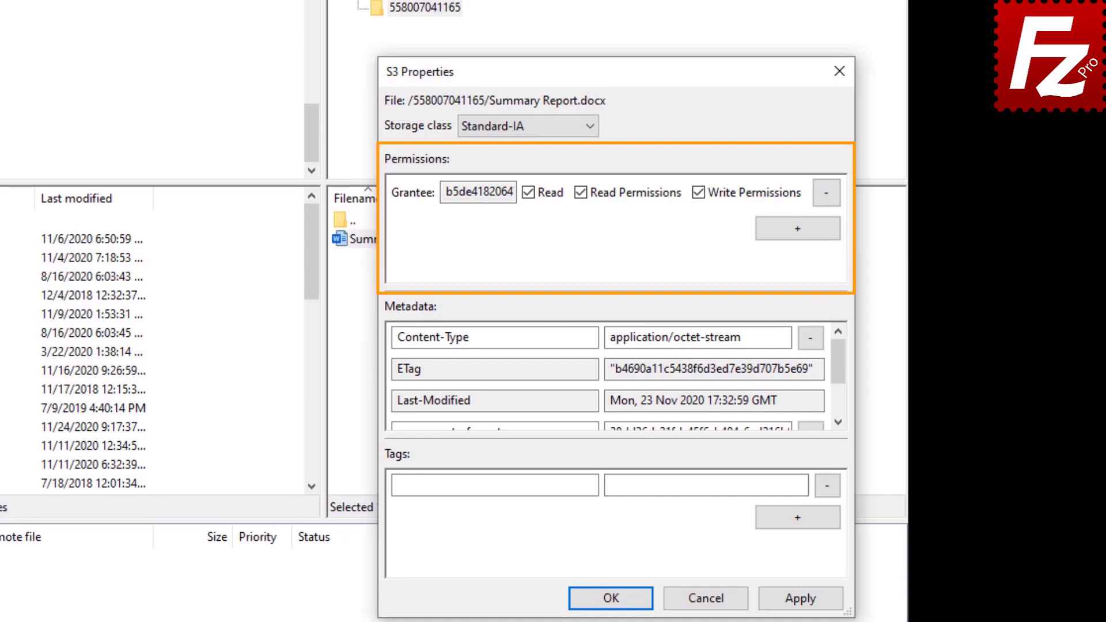
Step: Add an Everyone grantee with Read permission to Summary Report.docx and save it
{"action": "left_click", "coordinate": [798, 230]}
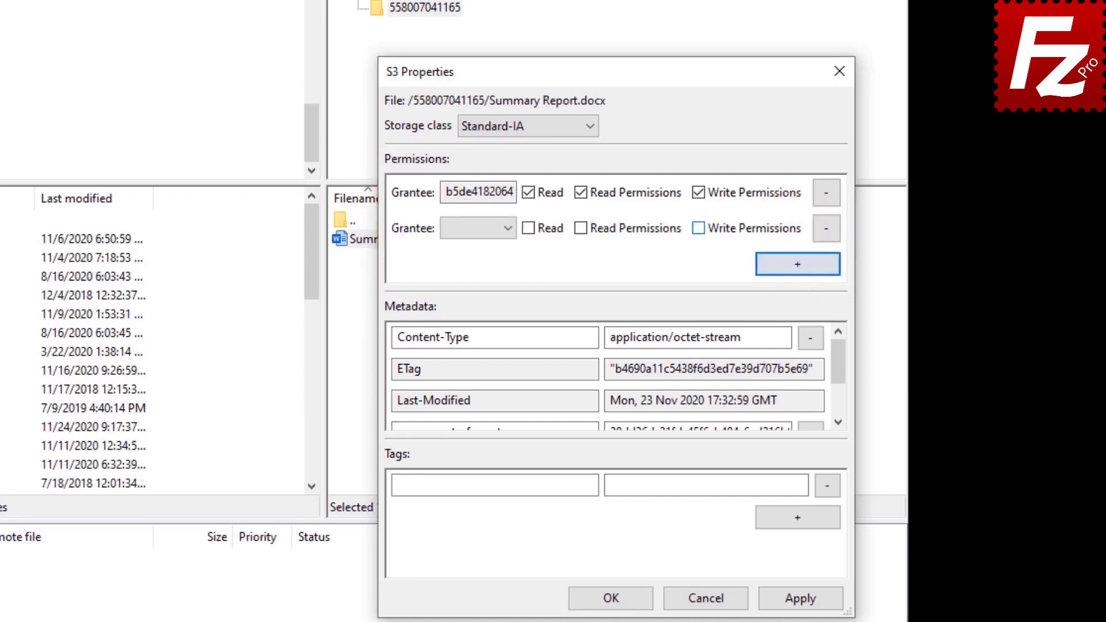
{"action": "left_click", "coordinate": [510, 225]}
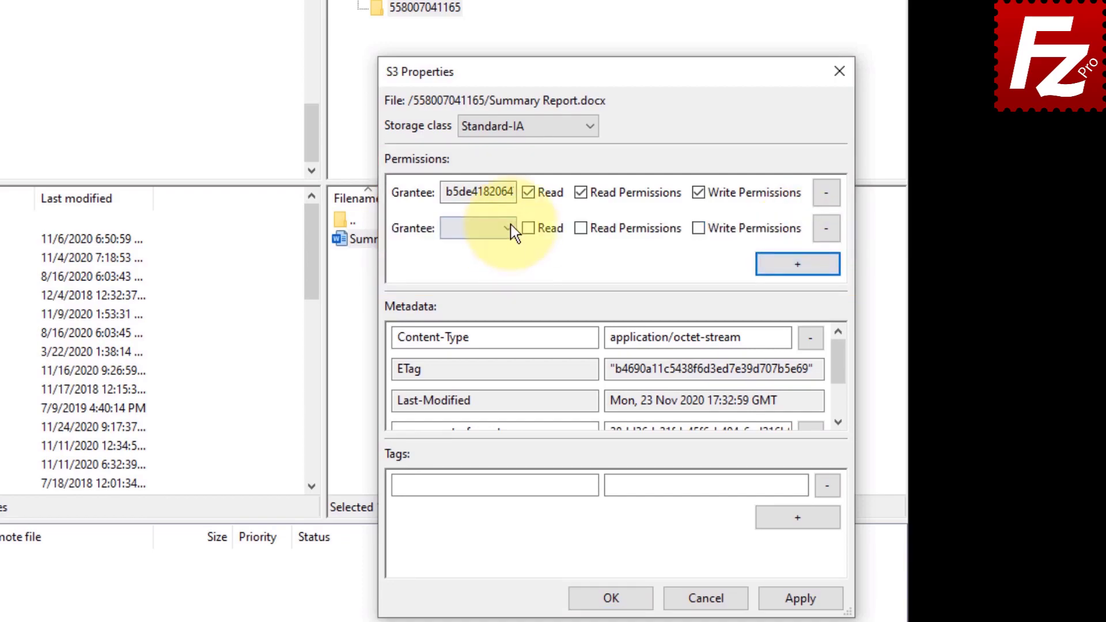
{"action": "left_click", "coordinate": [511, 247]}
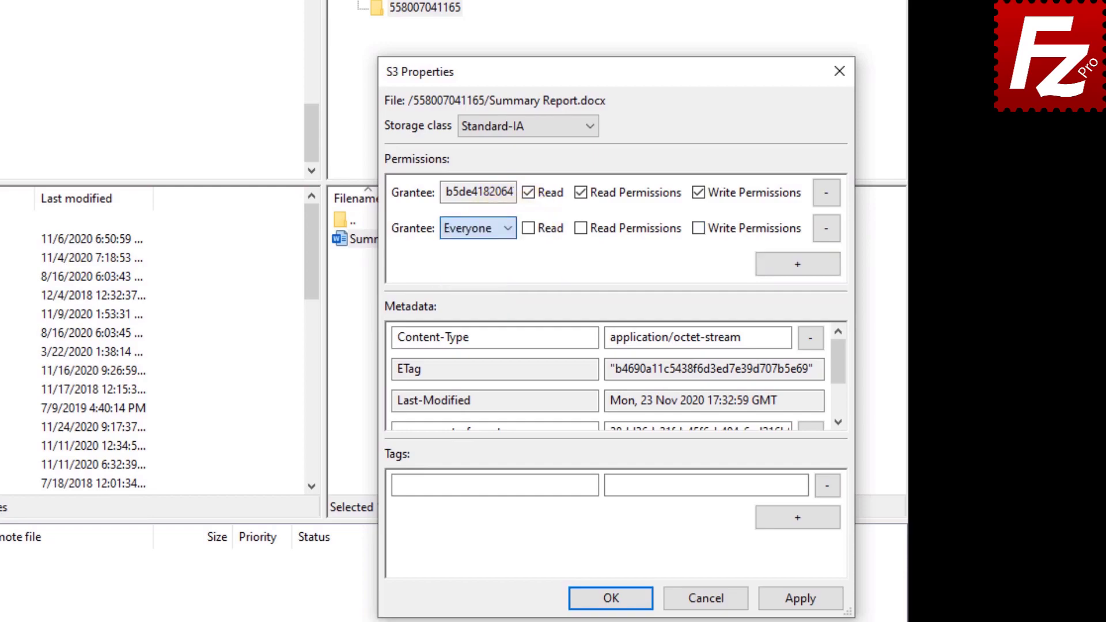
{"action": "left_click", "coordinate": [531, 234]}
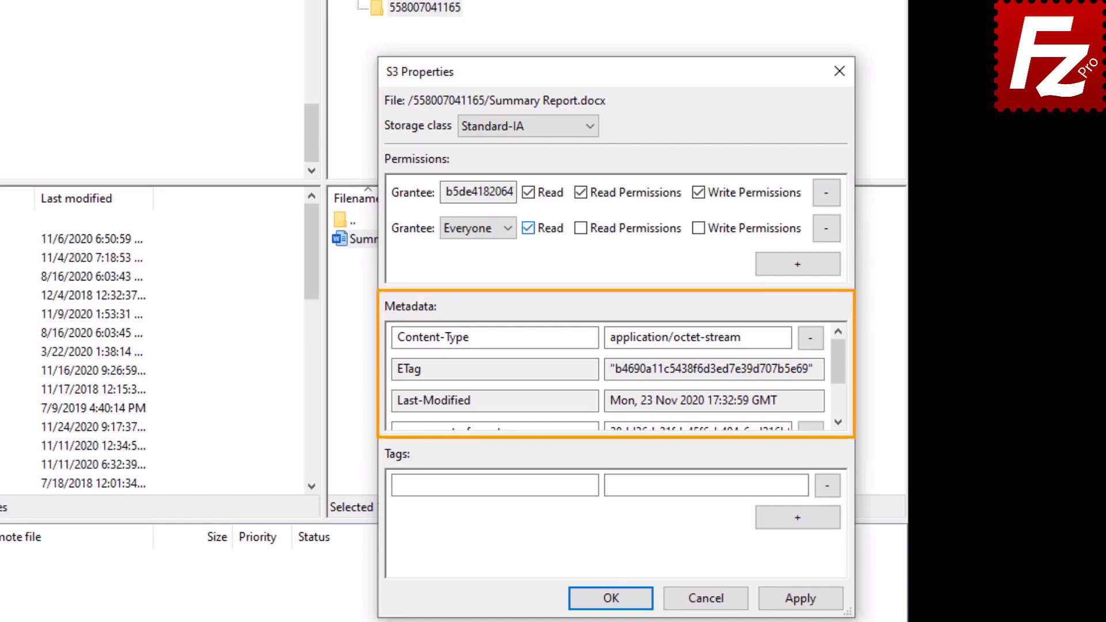
{"action": "left_click_drag", "start_coordinate": [838, 360], "coordinate": [839, 391]}
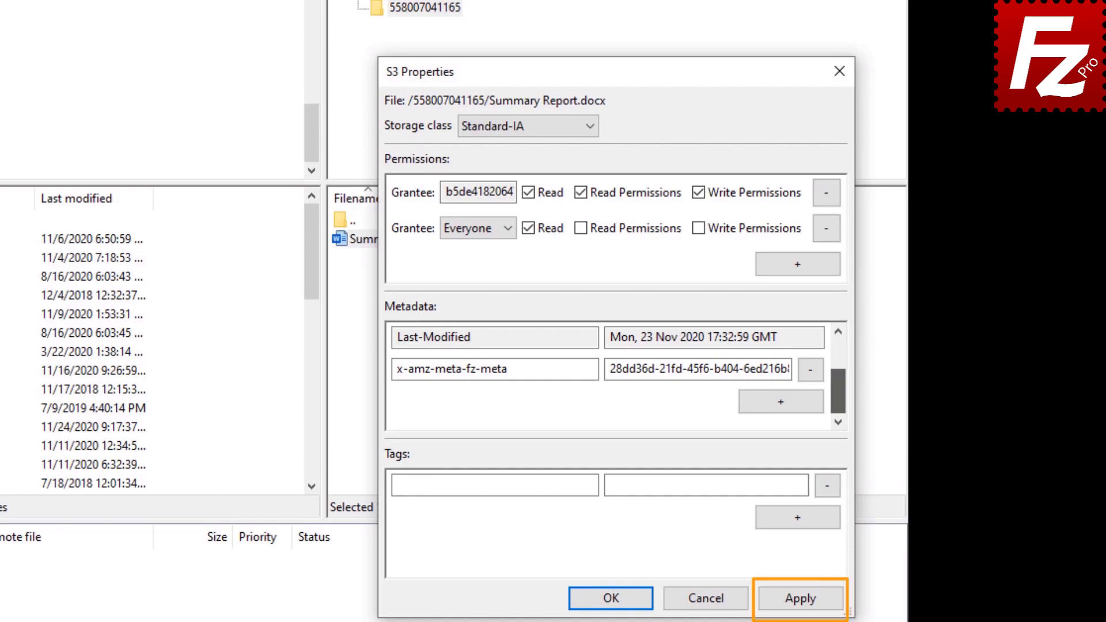
{"action": "left_click", "coordinate": [612, 599]}
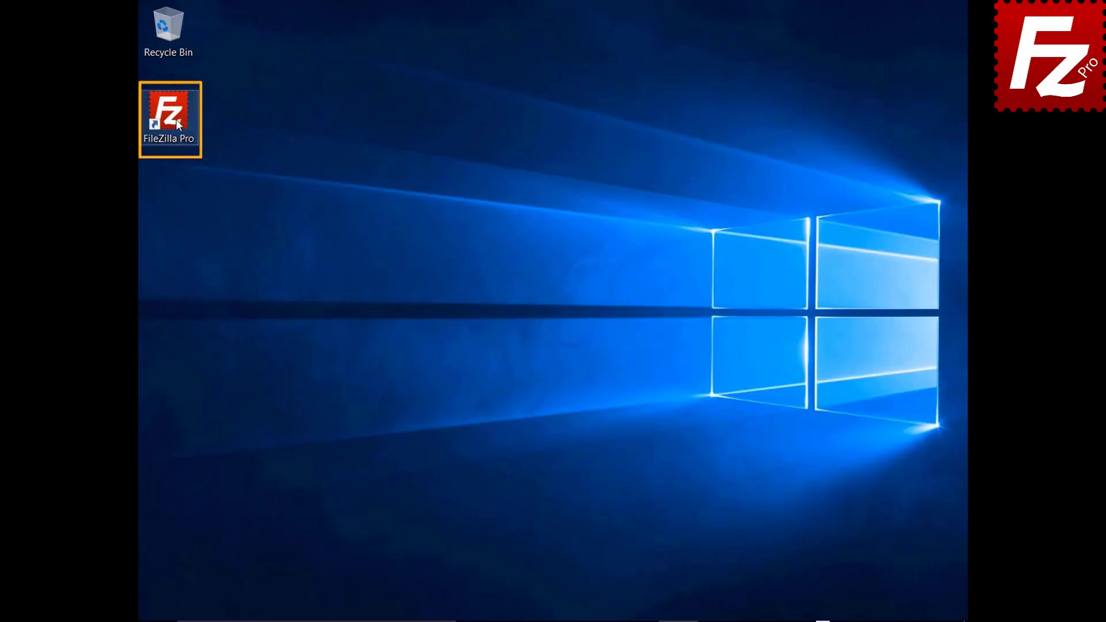
{"action": "double_click", "coordinate": [175, 119]}
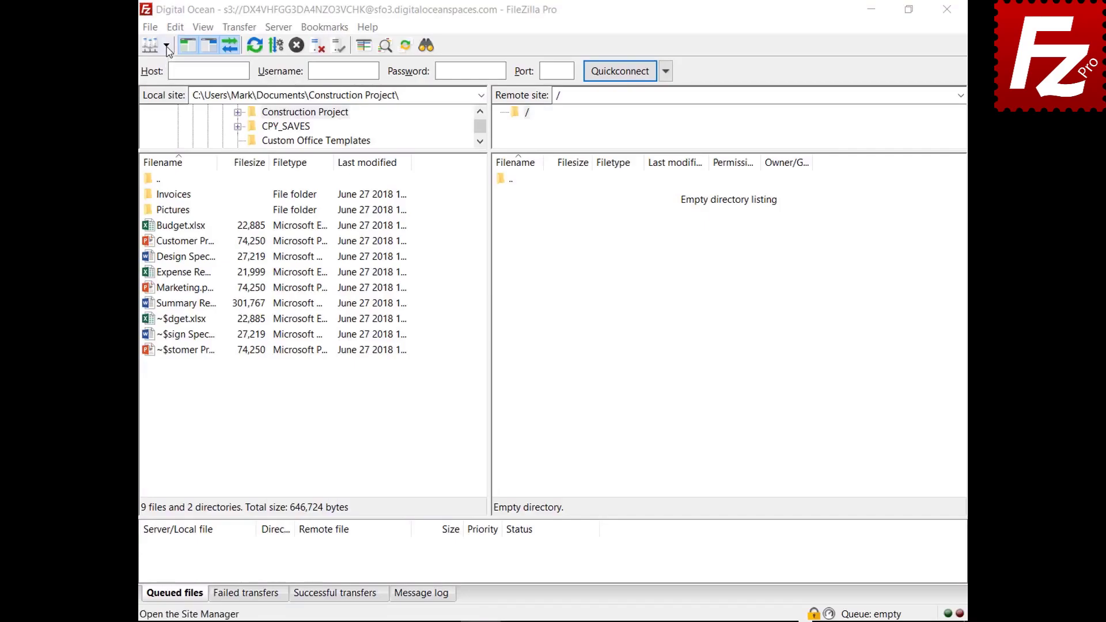
{"action": "left_click", "coordinate": [166, 45]}
{"action": "left_click", "coordinate": [169, 67]}
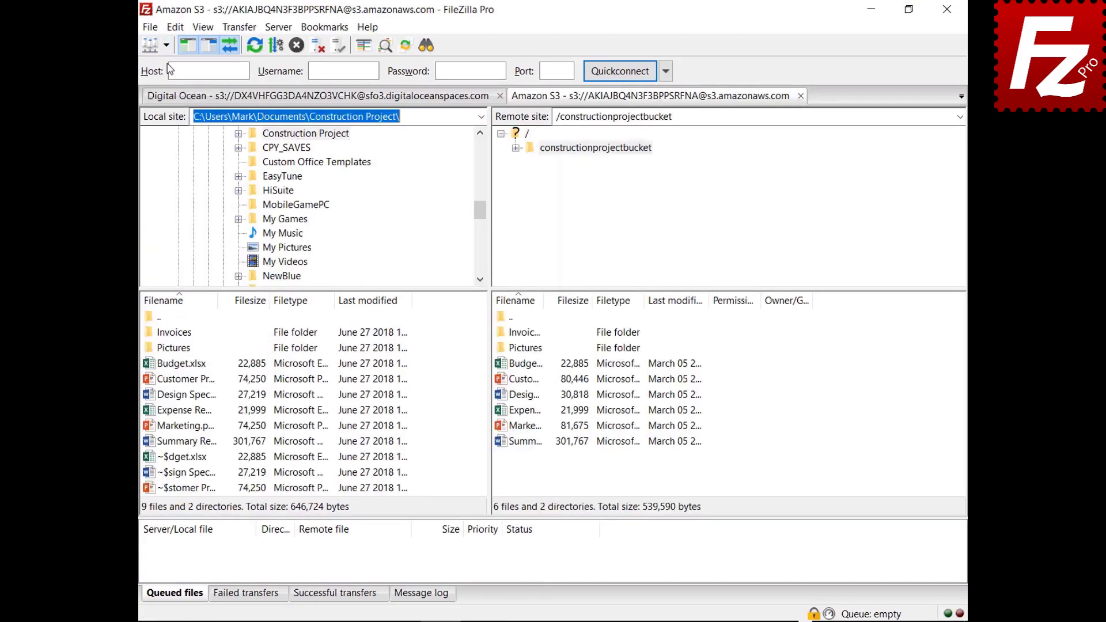
{"action": "right_click", "coordinate": [500, 364]}
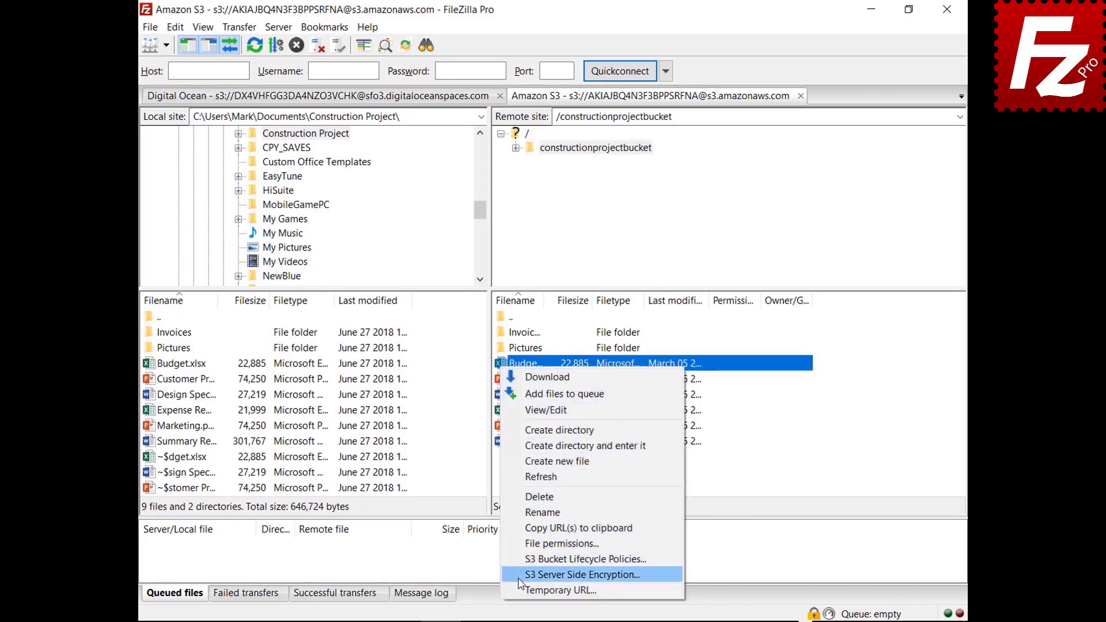
{"action": "left_click", "coordinate": [582, 575]}
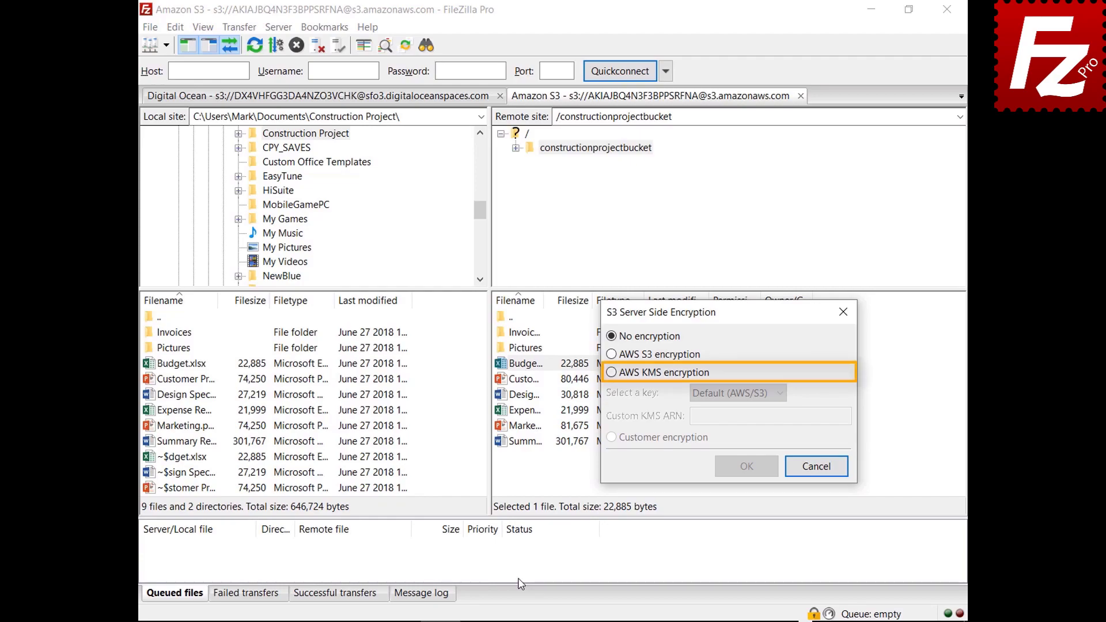
{"action": "left_click", "coordinate": [611, 373]}
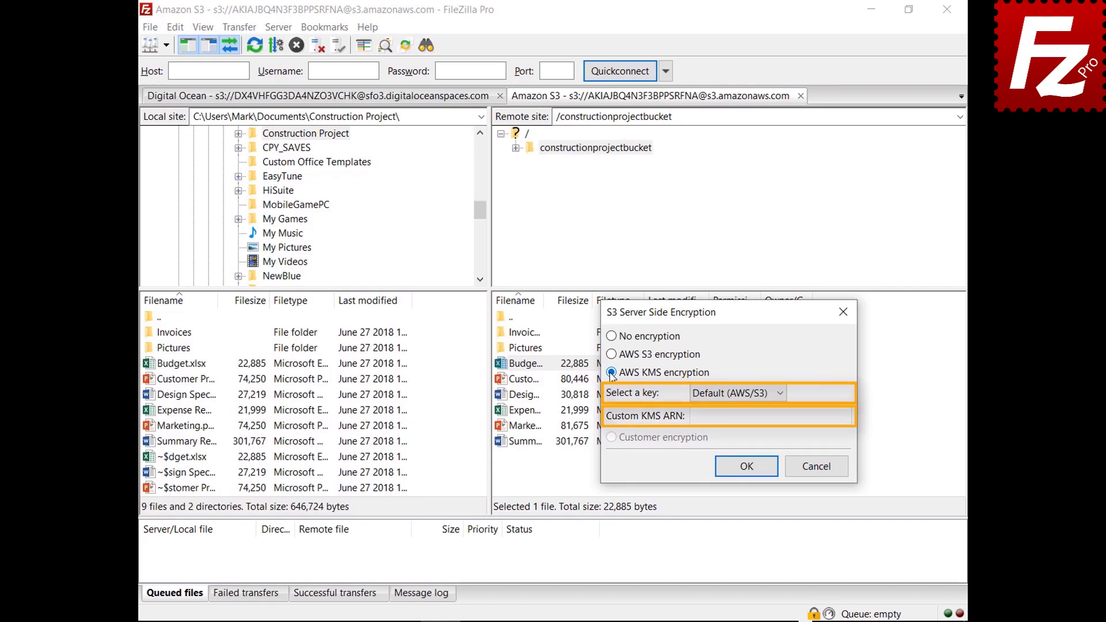
{"action": "left_click", "coordinate": [816, 466]}
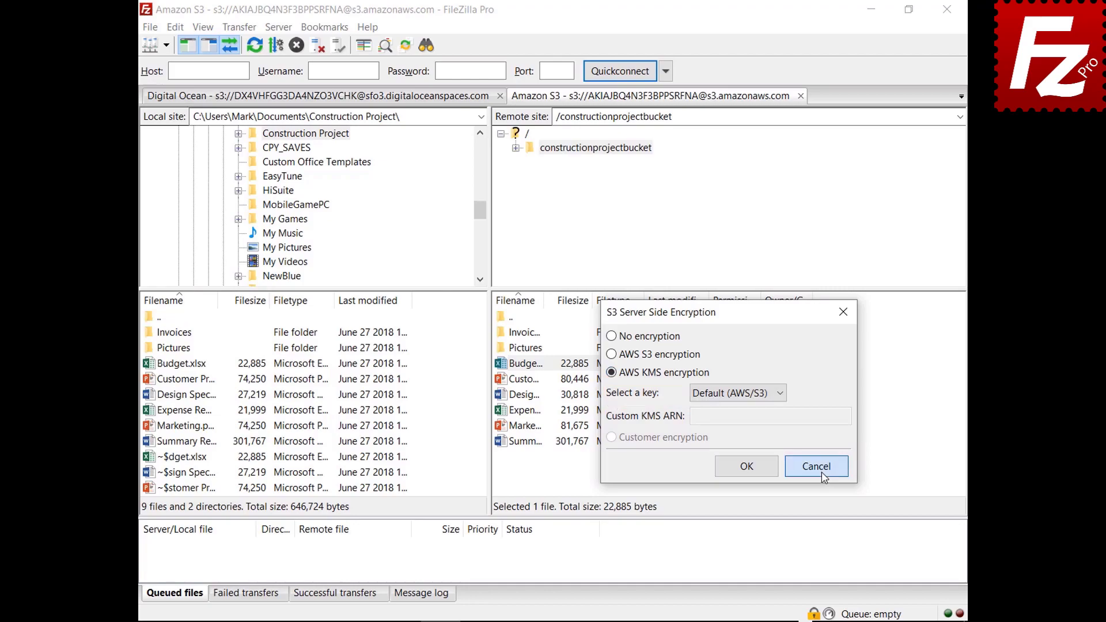
Step: Try the S3 site's AWS S3 and AWS KMS encryption options, keeping the default KMS key
{"action": "left_click", "coordinate": [149, 28]}
{"action": "left_click", "coordinate": [159, 42]}
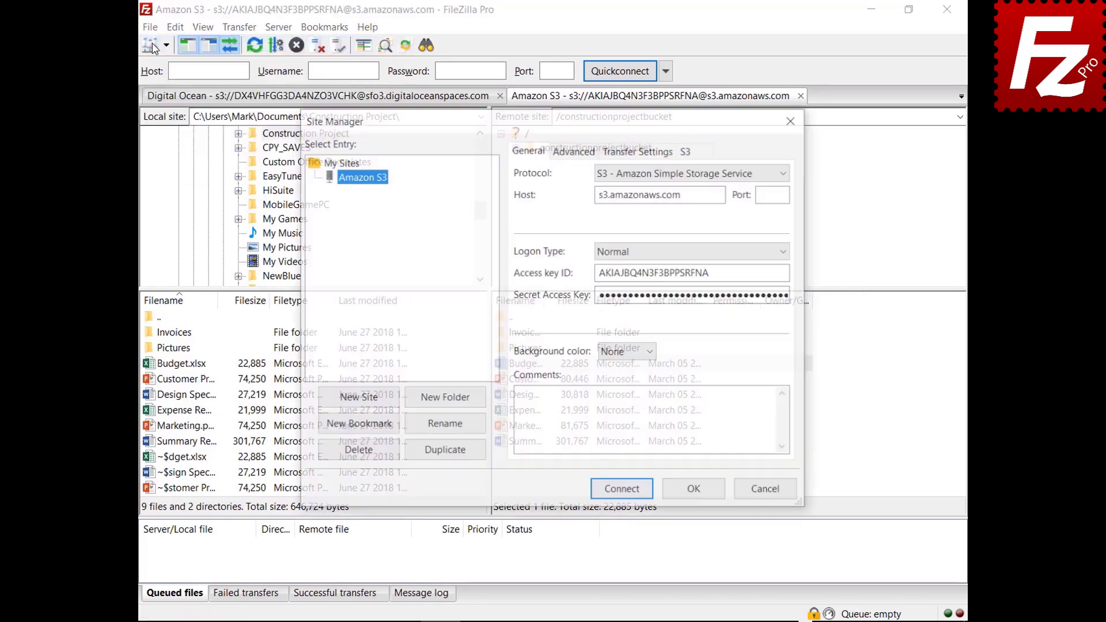
{"action": "left_click", "coordinate": [703, 152]}
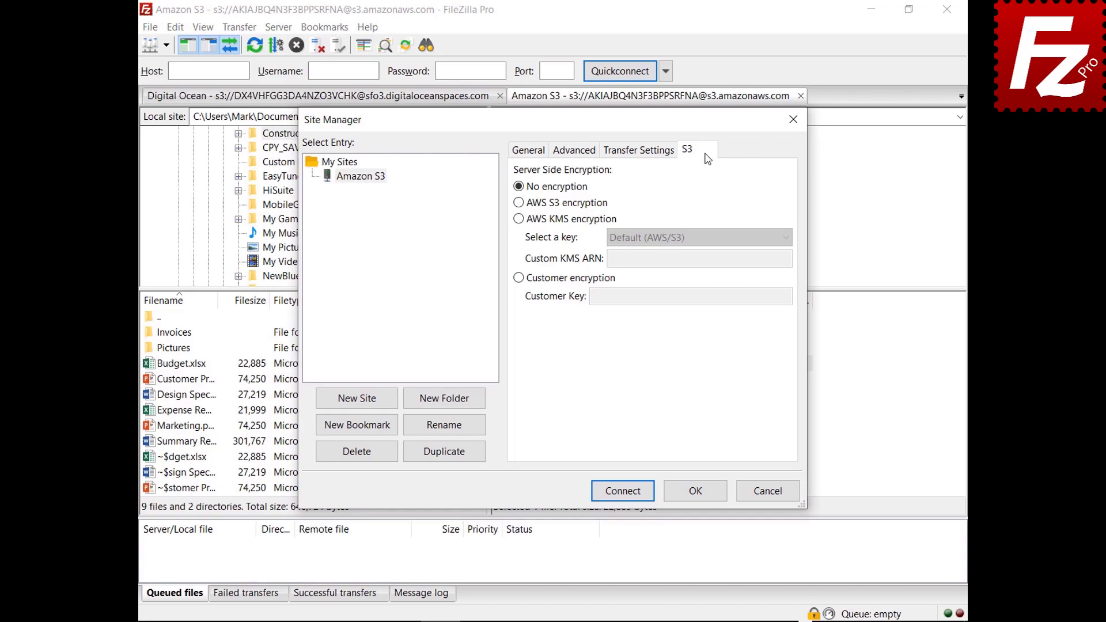
{"action": "left_click", "coordinate": [518, 202]}
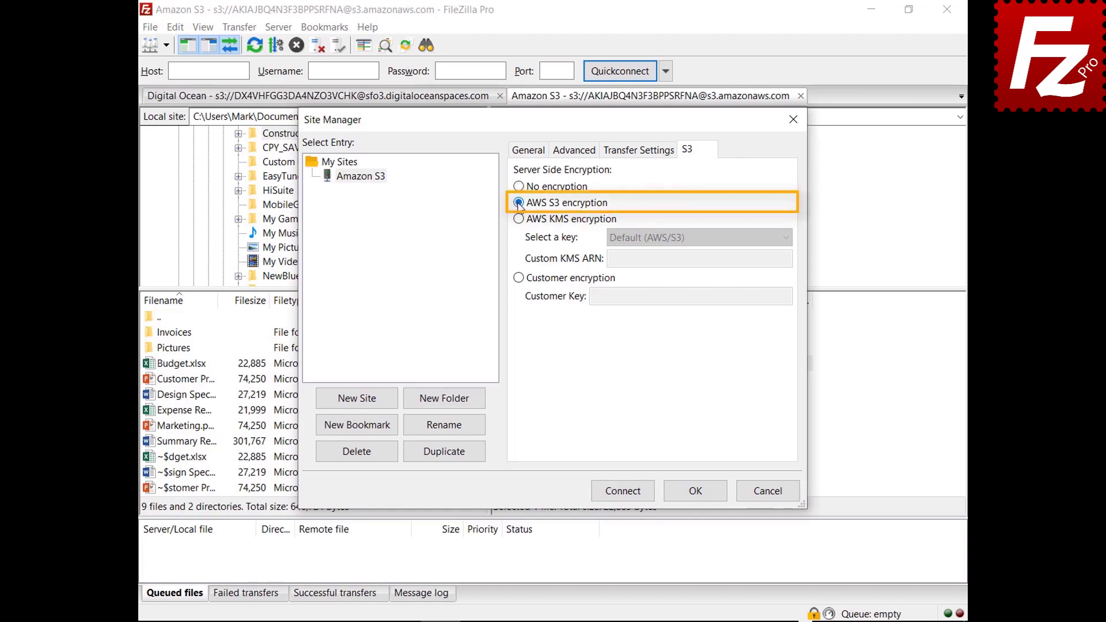
{"action": "left_click", "coordinate": [519, 219]}
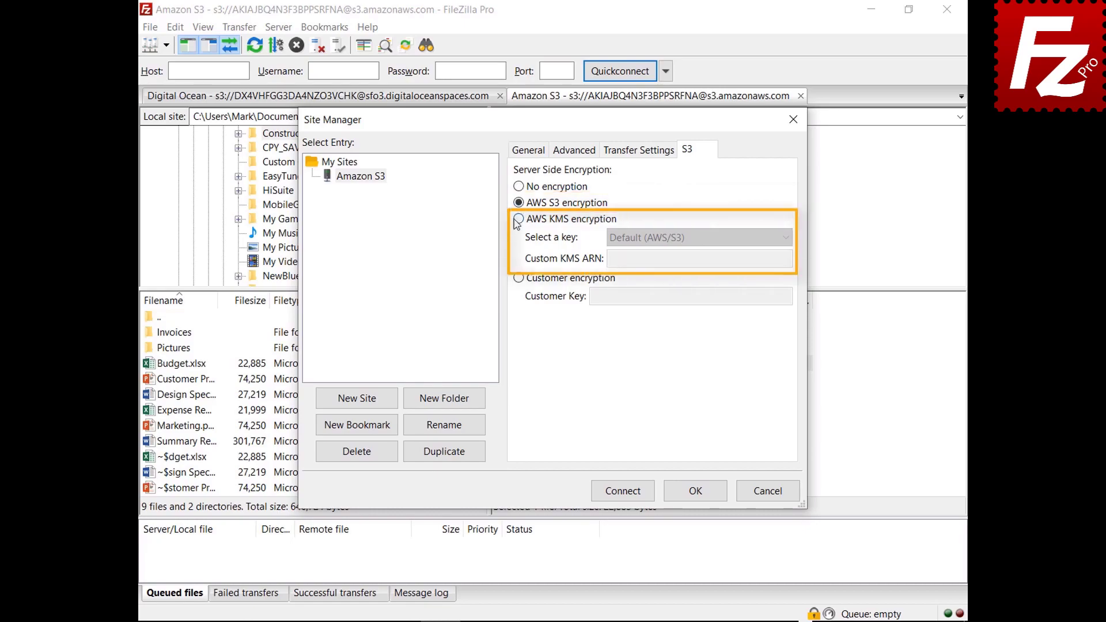
{"action": "left_click", "coordinate": [785, 238]}
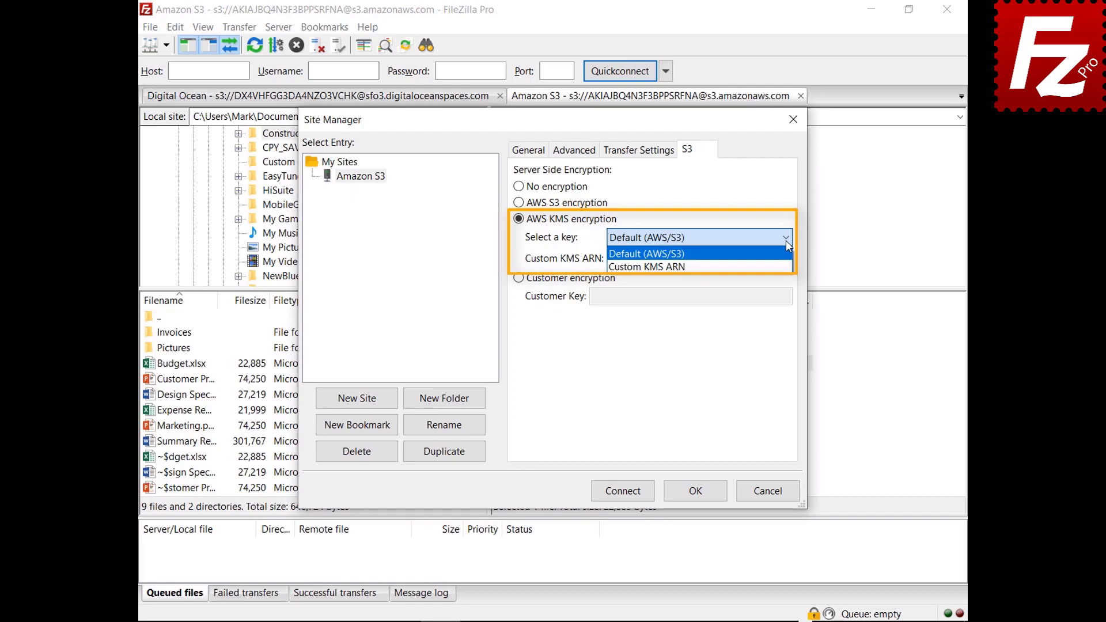
{"action": "left_click", "coordinate": [518, 278]}
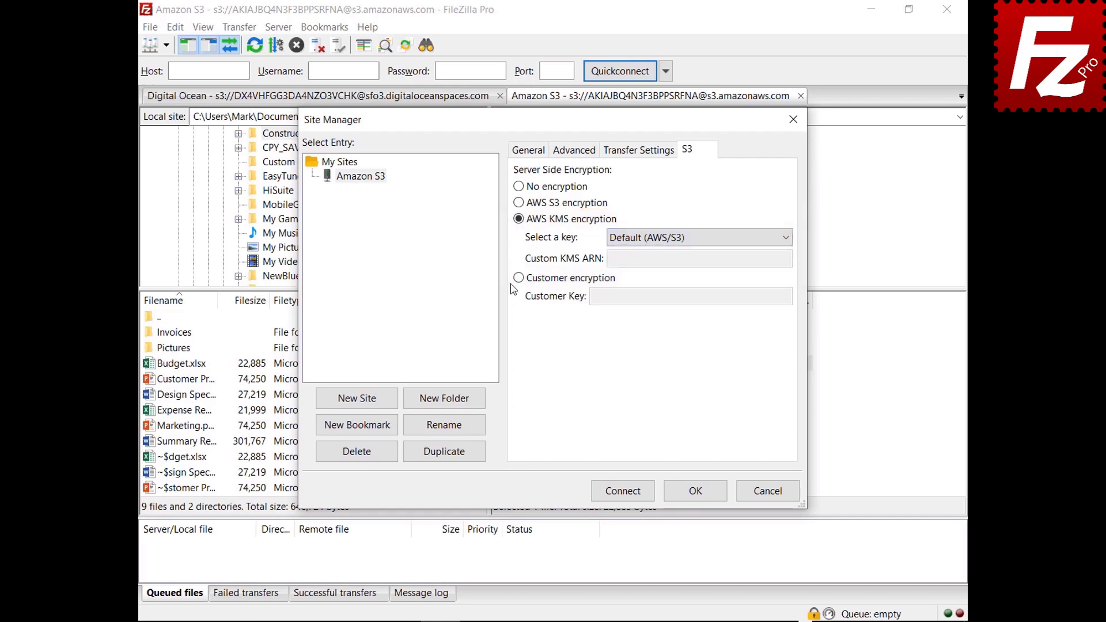
Step: Select customer-provided encryption, discard the site changes, and relaunch FileZilla Pro
{"action": "left_click", "coordinate": [519, 279]}
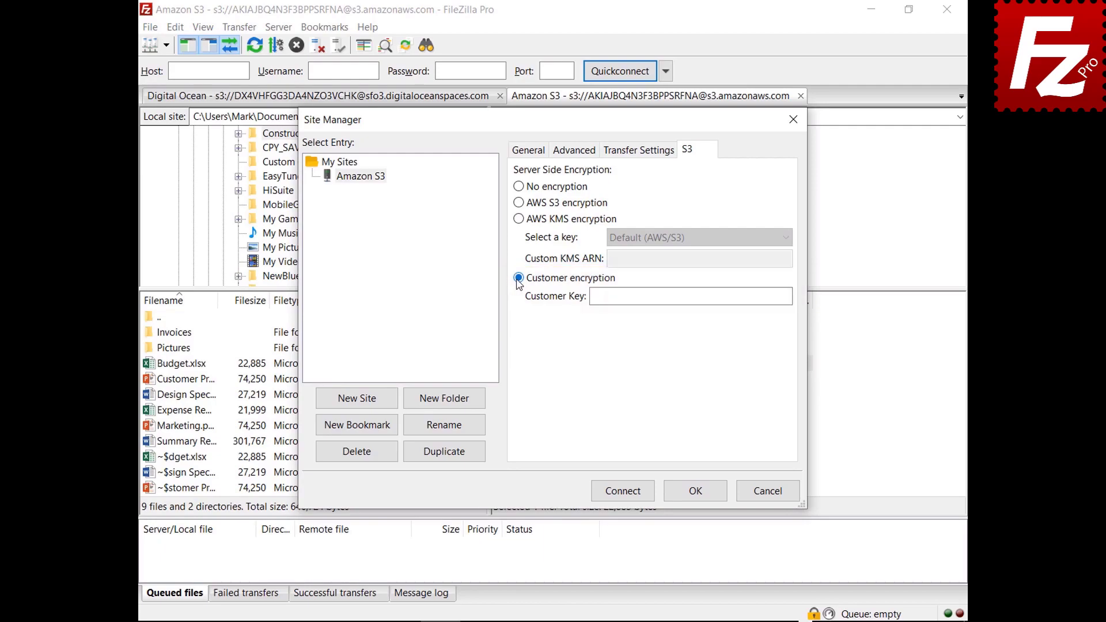
{"action": "left_click", "coordinate": [769, 494]}
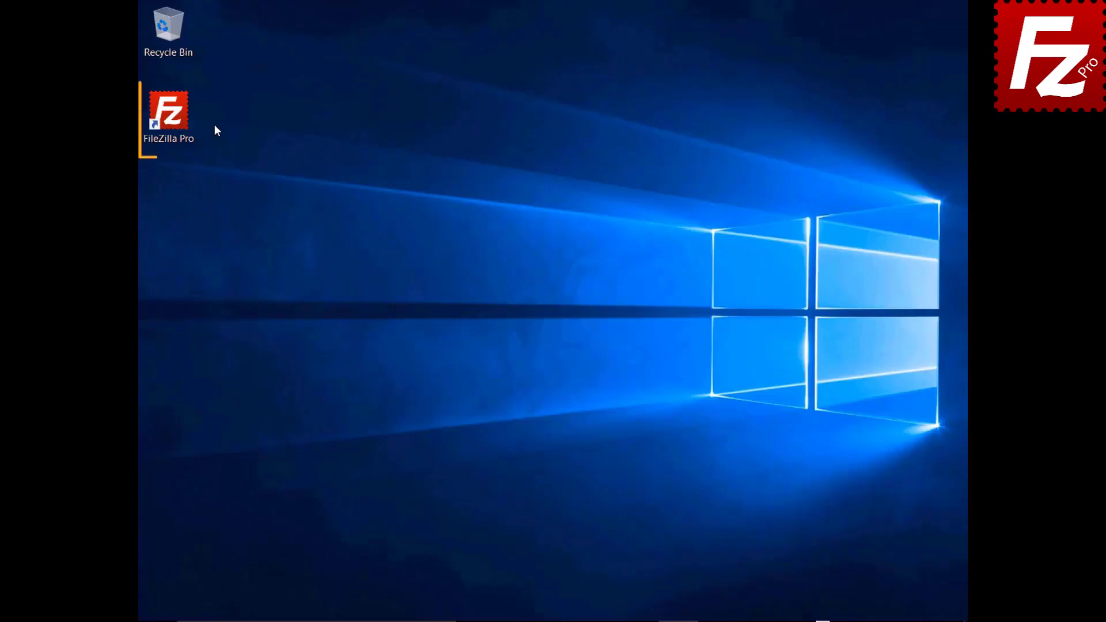
{"action": "double_click", "coordinate": [175, 119]}
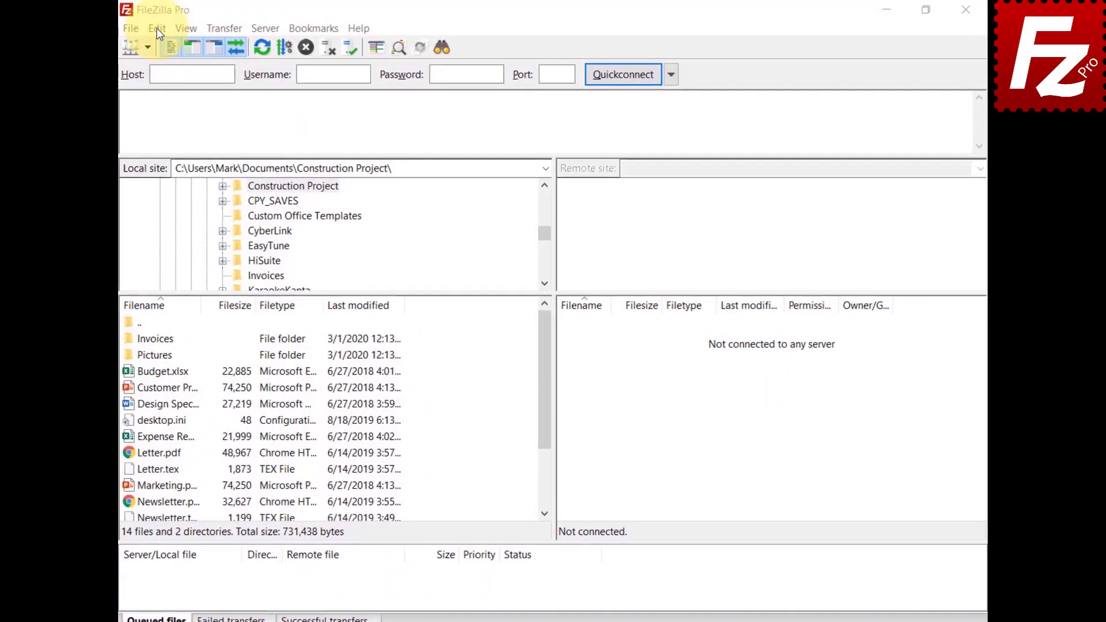
Step: Add a new S3 provider named Alibaba Object Storage in Settings
{"action": "left_click", "coordinate": [155, 28]}
{"action": "left_click", "coordinate": [157, 84]}
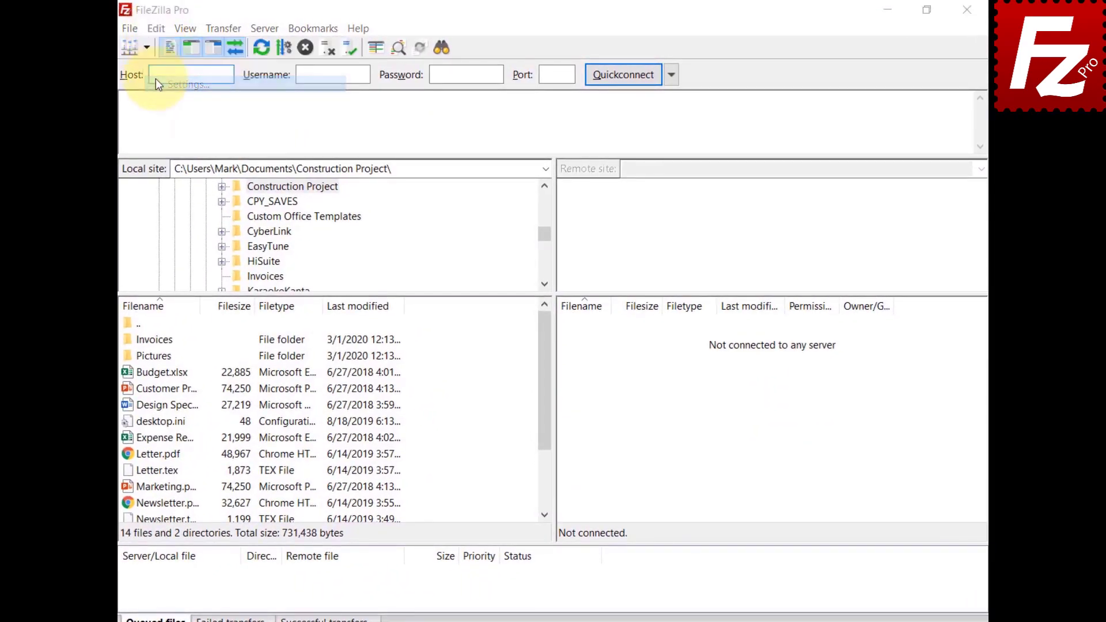
{"action": "left_click", "coordinate": [339, 329]}
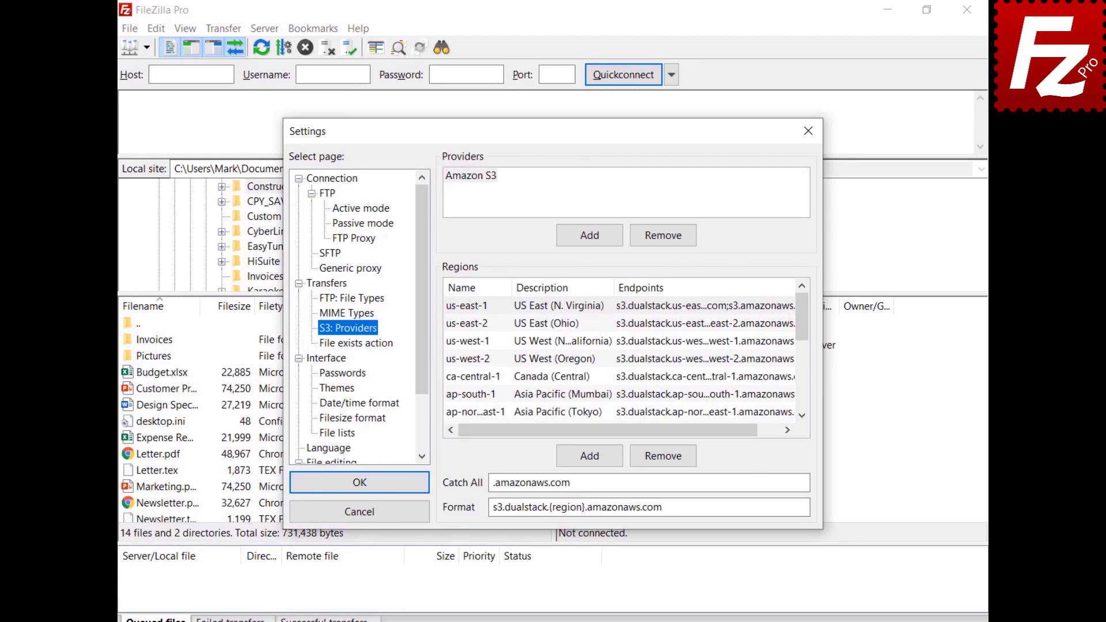
{"action": "left_click", "coordinate": [590, 236]}
{"action": "type", "text": "Alibab"}
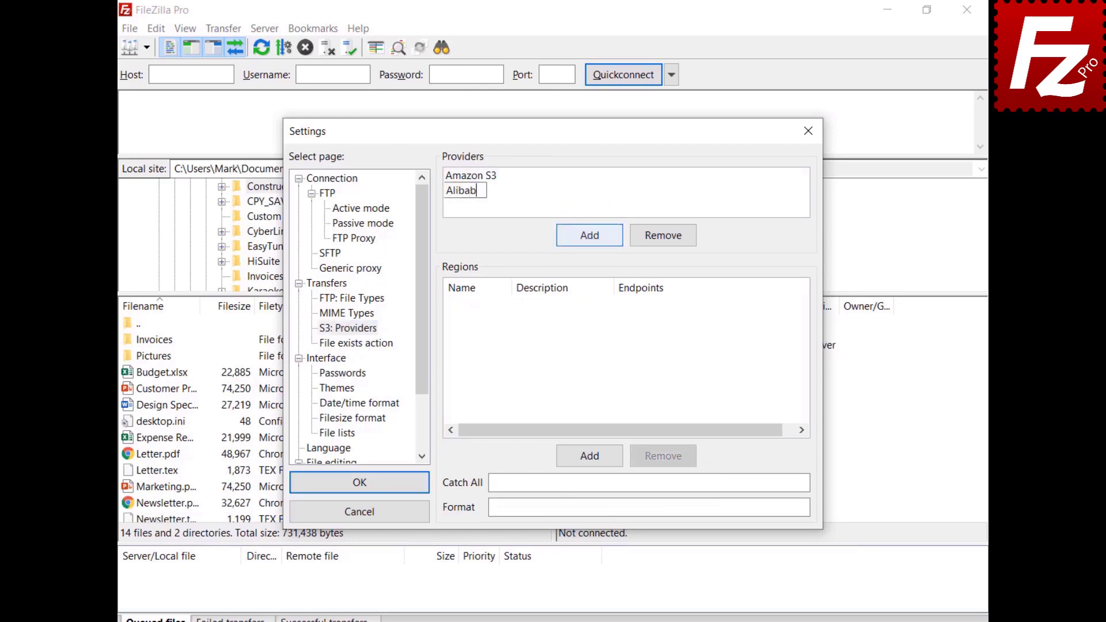
{"action": "type", "text": "a Object Storage"}
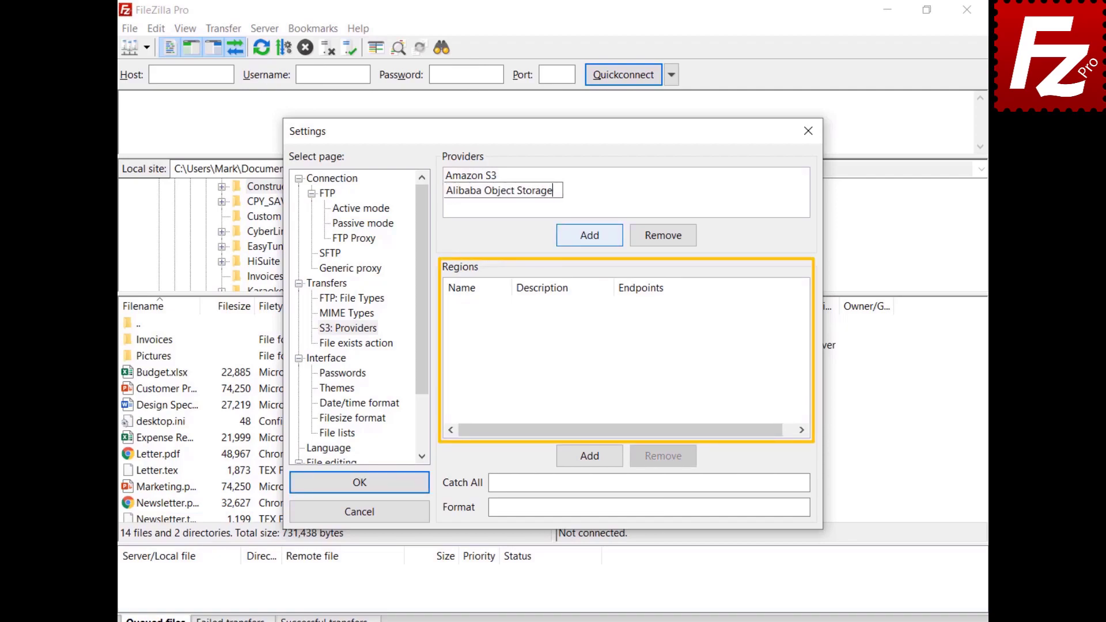
Step: Give it region oss-cn-hangzhou, described as China (Hangzhou), with its endpoint address
{"action": "left_click", "coordinate": [596, 458]}
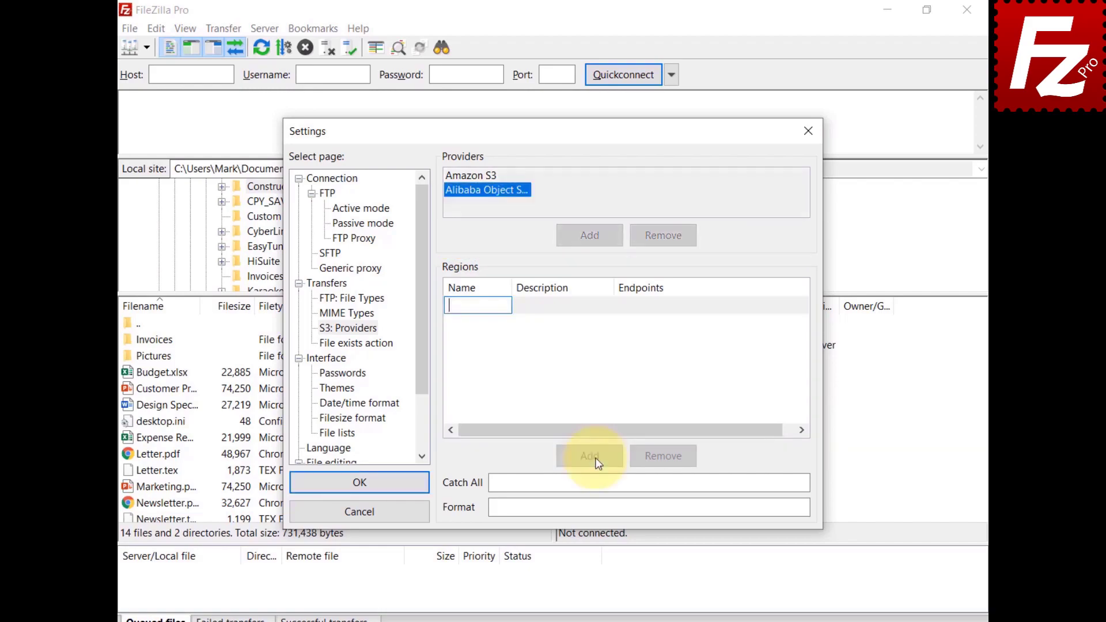
{"action": "type", "text": "oss-cn-hangzhou"}
{"action": "left_click", "coordinate": [559, 315]}
{"action": "left_click", "coordinate": [557, 314]}
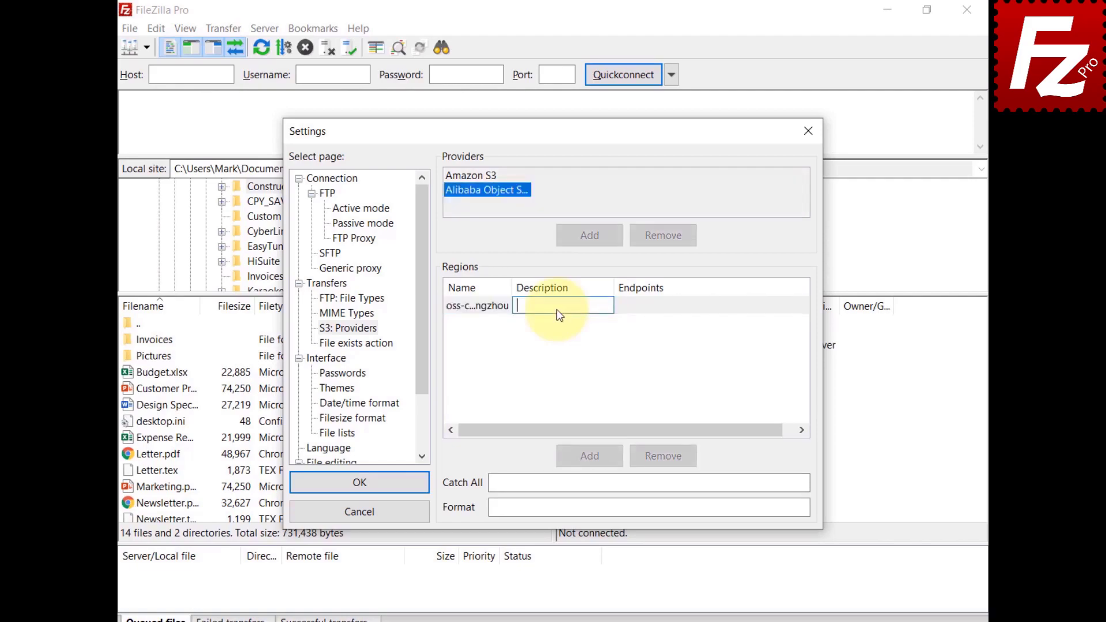
{"action": "type", "text": "China (Hangzhou)"}
{"action": "left_click", "coordinate": [668, 306]}
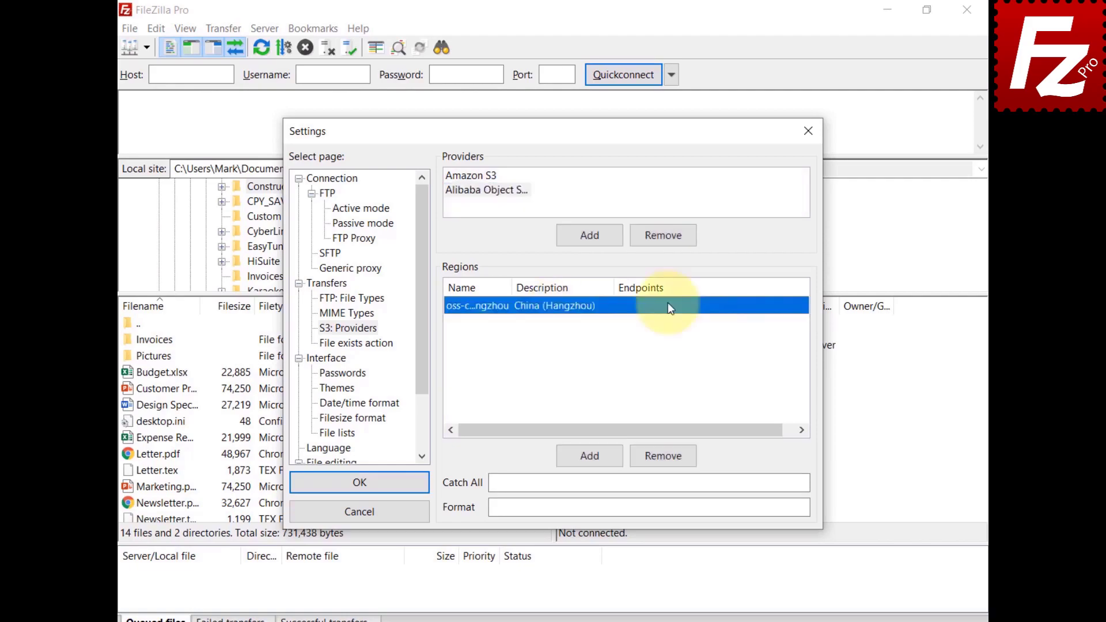
{"action": "left_click", "coordinate": [668, 306]}
{"action": "key", "text": "ctrl+v"}
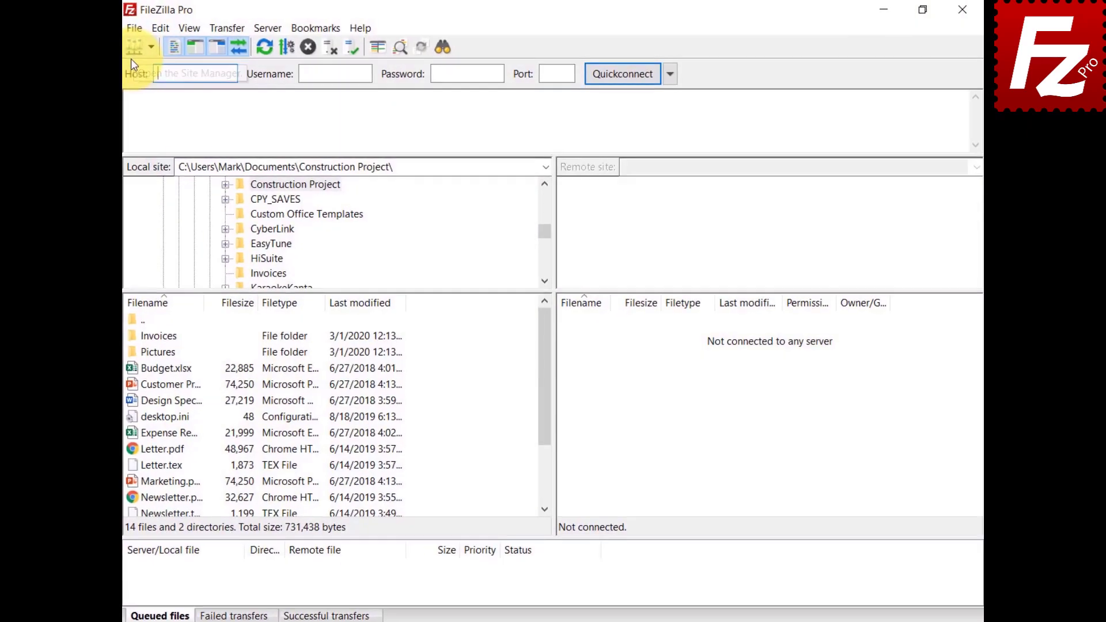
{"action": "left_click", "coordinate": [129, 29]}
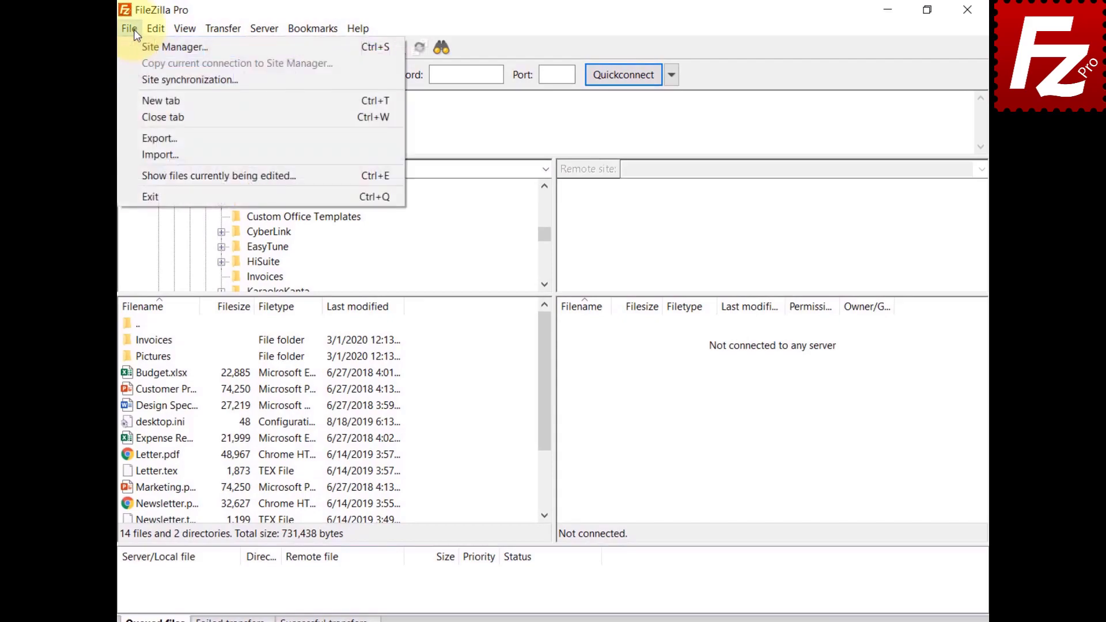
Step: Create an S3 site named Alibaba with host oss.aliyuncs.com and paste its access key ID and secret key
{"action": "left_click", "coordinate": [173, 46]}
{"action": "left_click", "coordinate": [347, 423]}
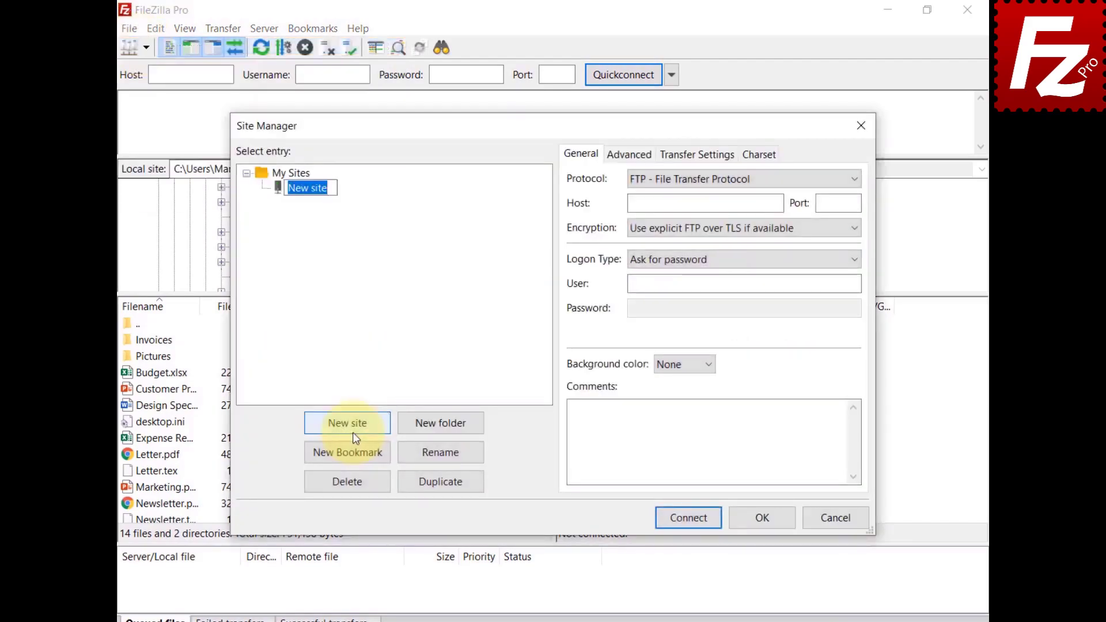
{"action": "type", "text": "Alibaba"}
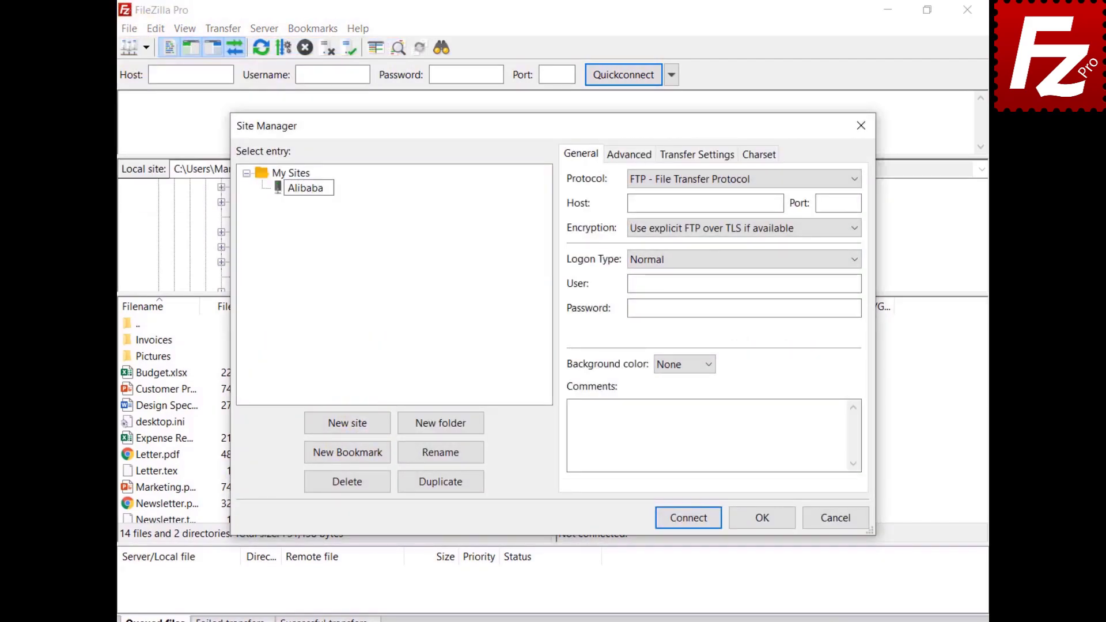
{"action": "left_click", "coordinate": [804, 181]}
{"action": "left_click", "coordinate": [802, 223]}
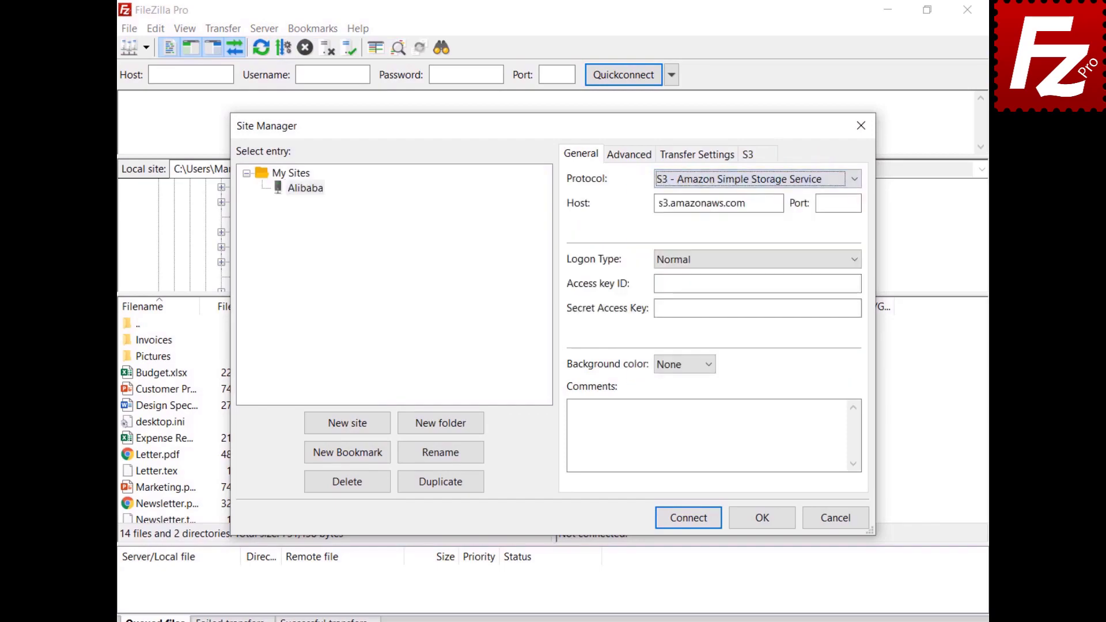
{"action": "key", "text": "Tab"}
{"action": "type", "text": "oss.aliyuncs.com"}
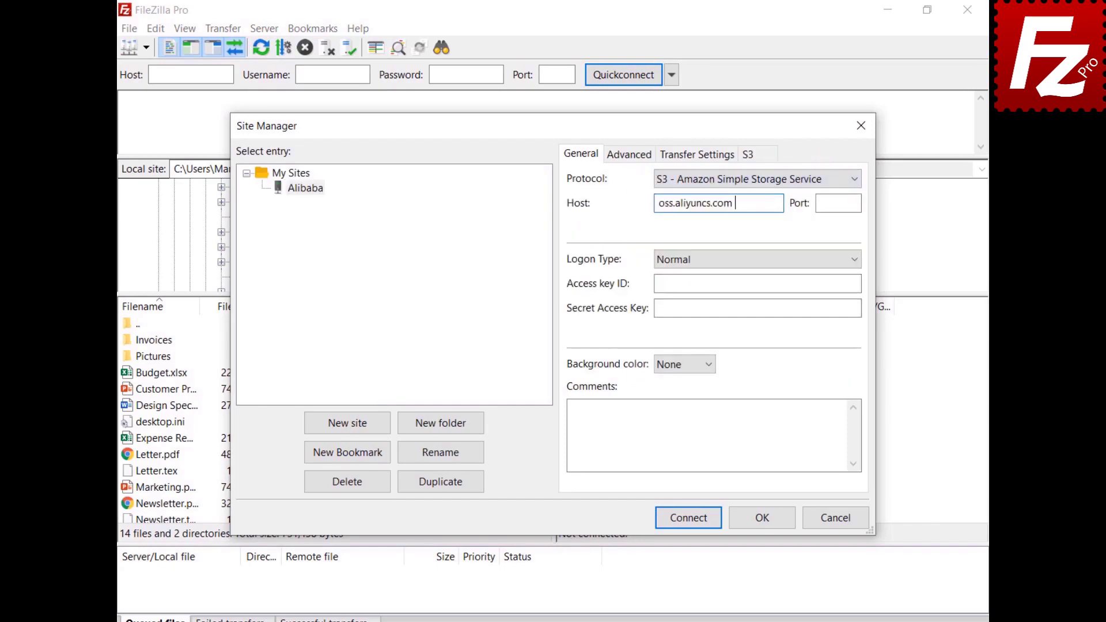
{"action": "left_click", "coordinate": [757, 283]}
{"action": "key", "text": "ctrl+v"}
{"action": "left_click", "coordinate": [757, 308]}
{"action": "key", "text": "ctrl+v"}
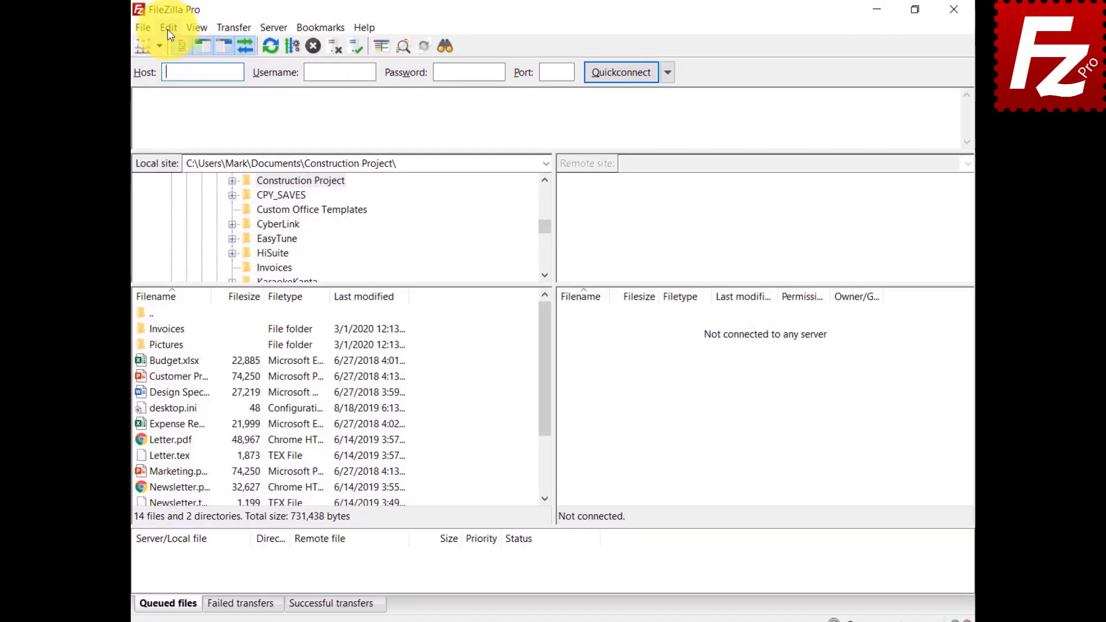
Step: Add a new S3 provider named StackPath in Settings
{"action": "left_click", "coordinate": [156, 29]}
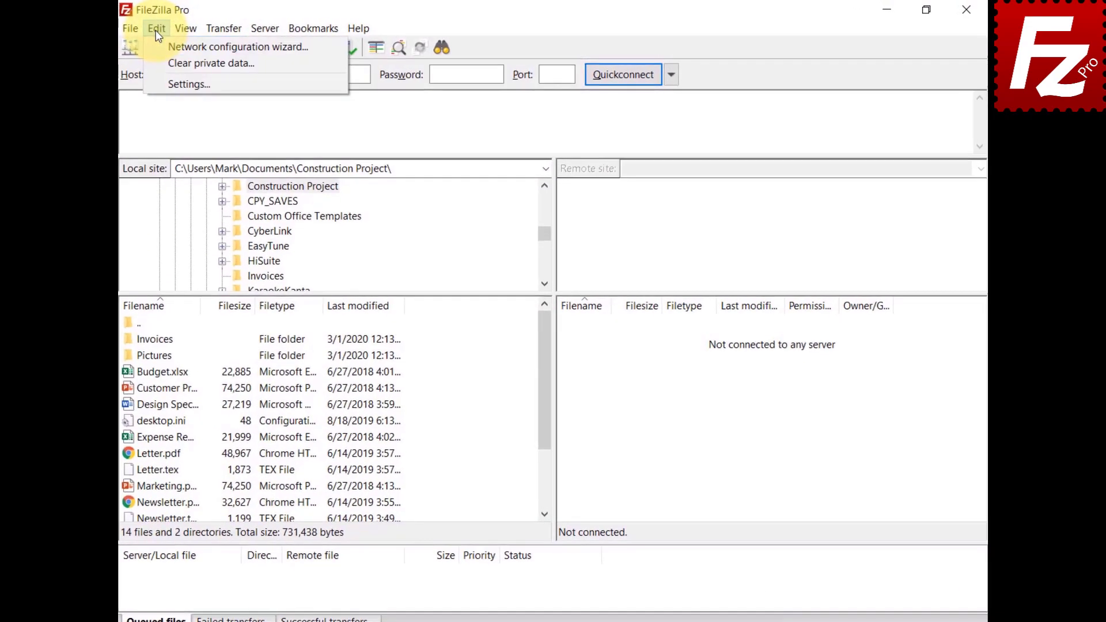
{"action": "left_click", "coordinate": [157, 83]}
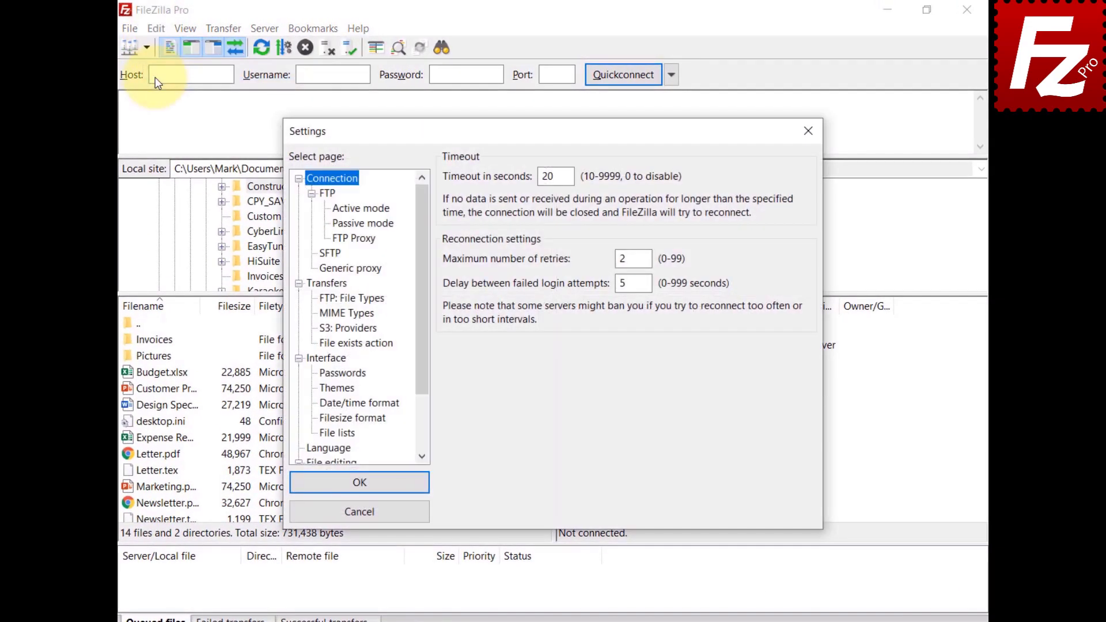
{"action": "left_click", "coordinate": [333, 329]}
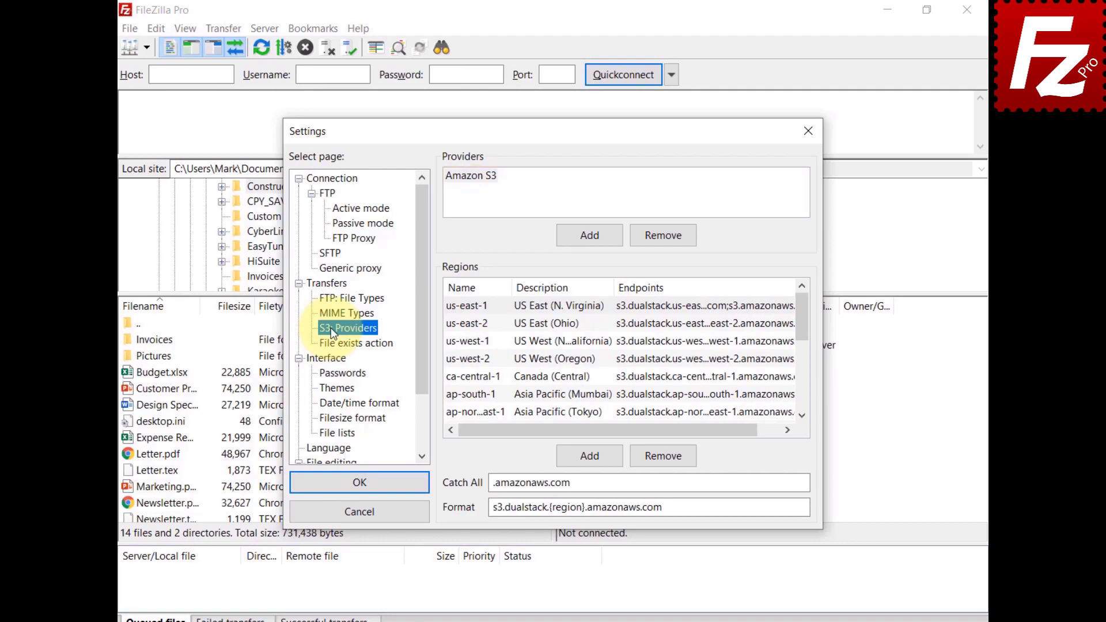
{"action": "left_click", "coordinate": [594, 235]}
{"action": "type", "text": "StackPath"}
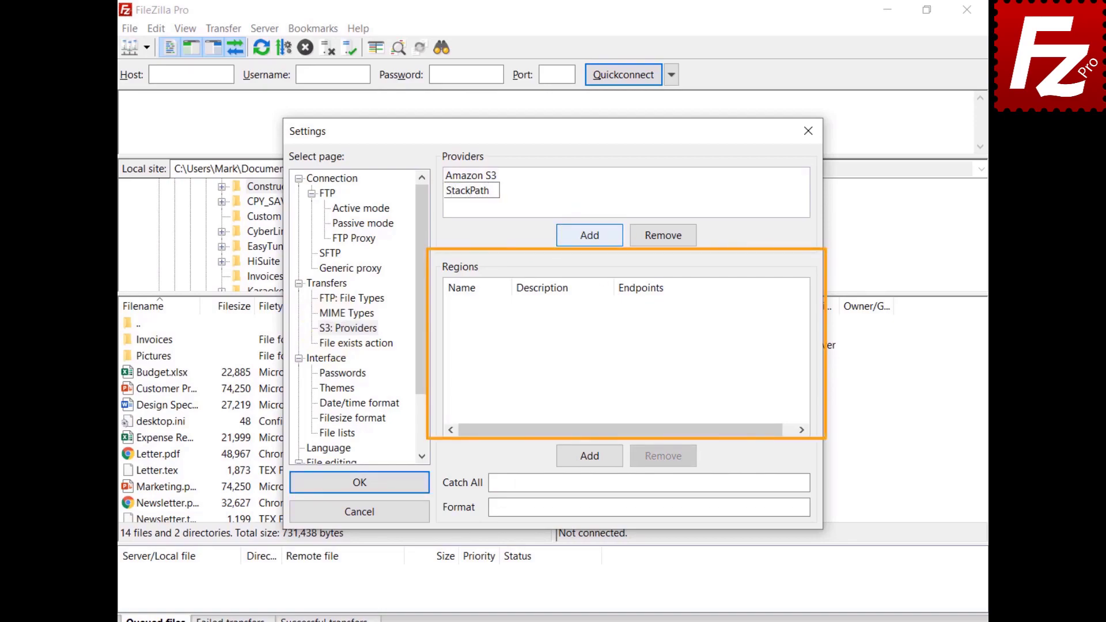
Step: Give StackPath region us-east, described as US East 1, with endpoint s3.us-east.stackpathstorage.com
{"action": "left_click", "coordinate": [595, 460]}
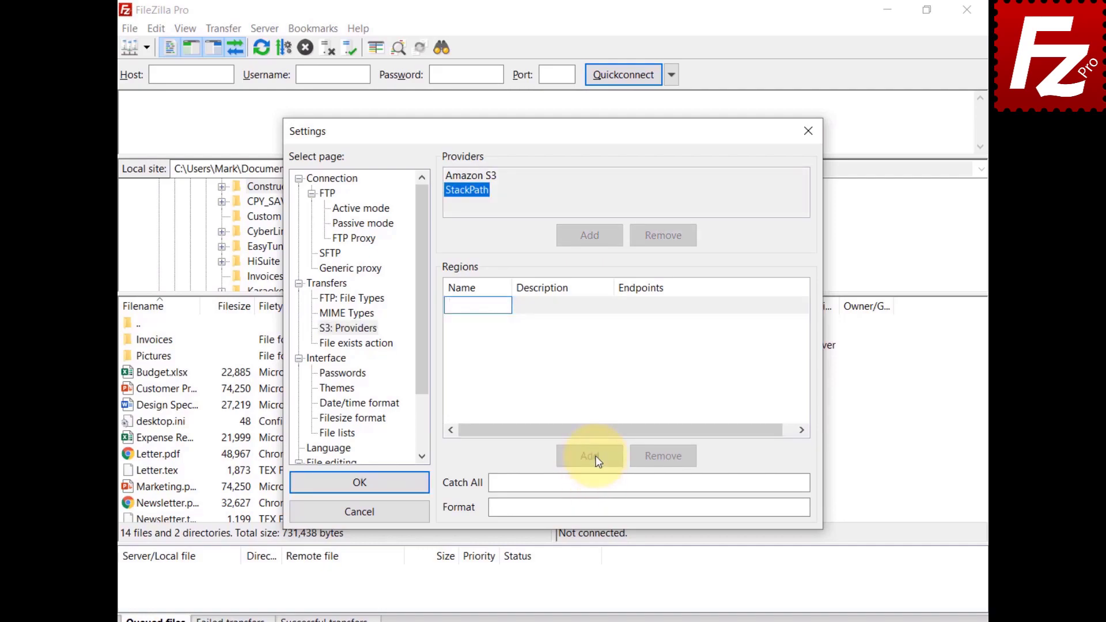
{"action": "type", "text": "us-east"}
{"action": "left_click", "coordinate": [550, 313]}
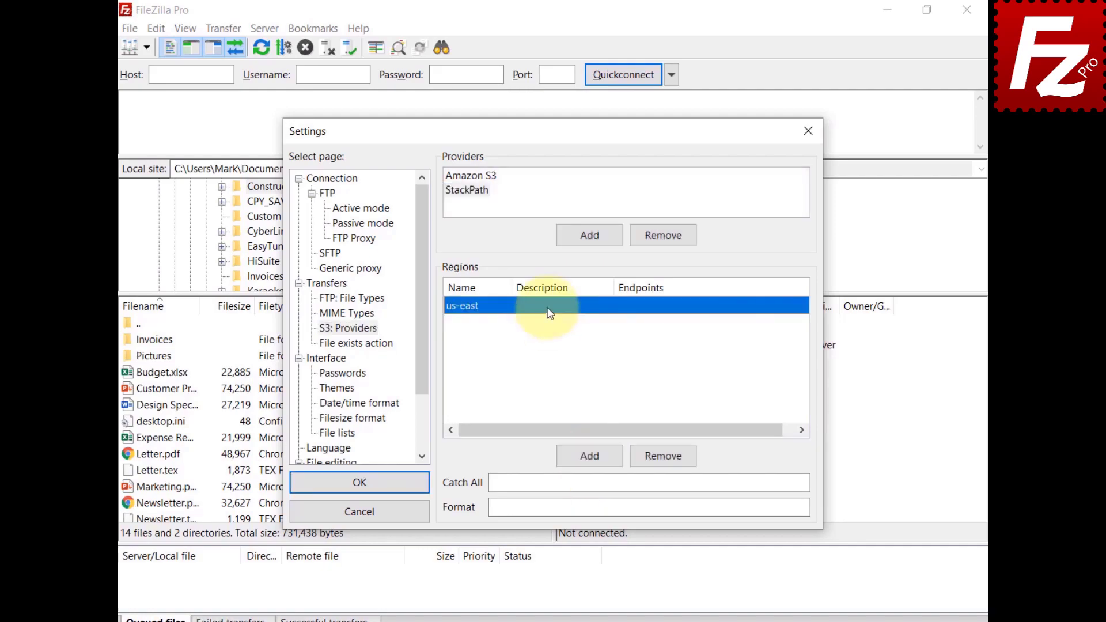
{"action": "left_click", "coordinate": [550, 311]}
{"action": "type", "text": "US East 1"}
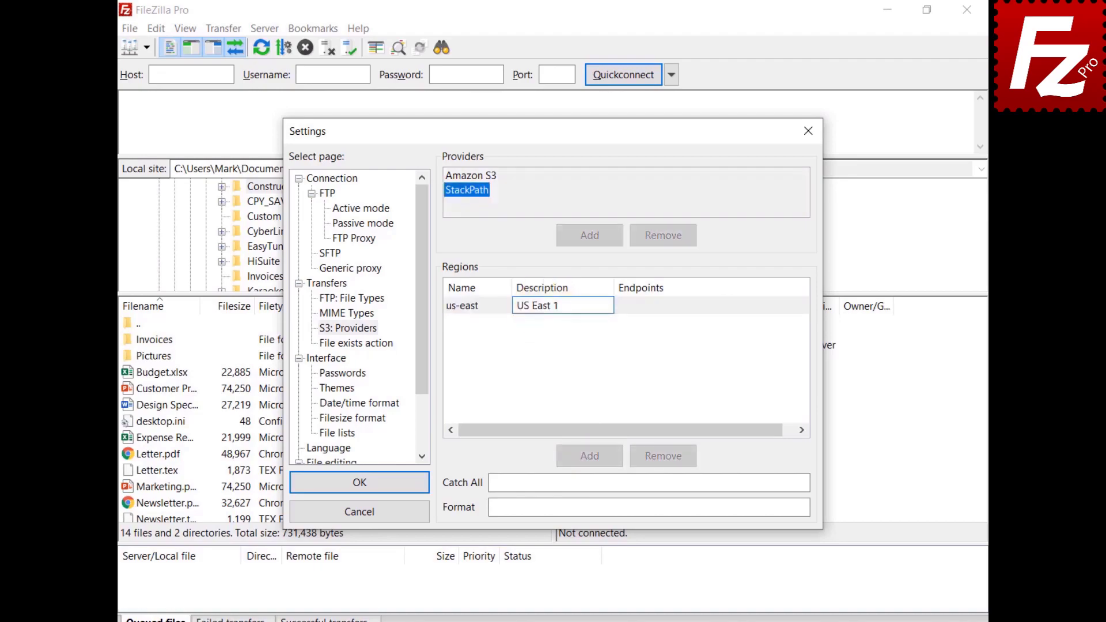
{"action": "left_click", "coordinate": [648, 306]}
{"action": "left_click", "coordinate": [649, 306]}
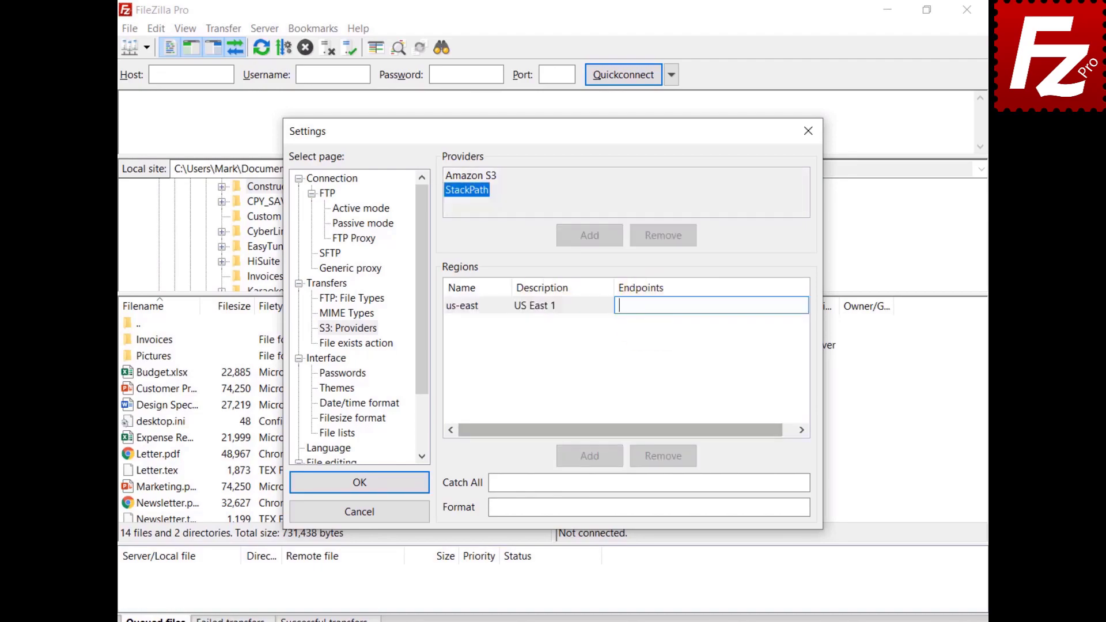
{"action": "type", "text": "s3.us-east.stackpathstorage.com"}
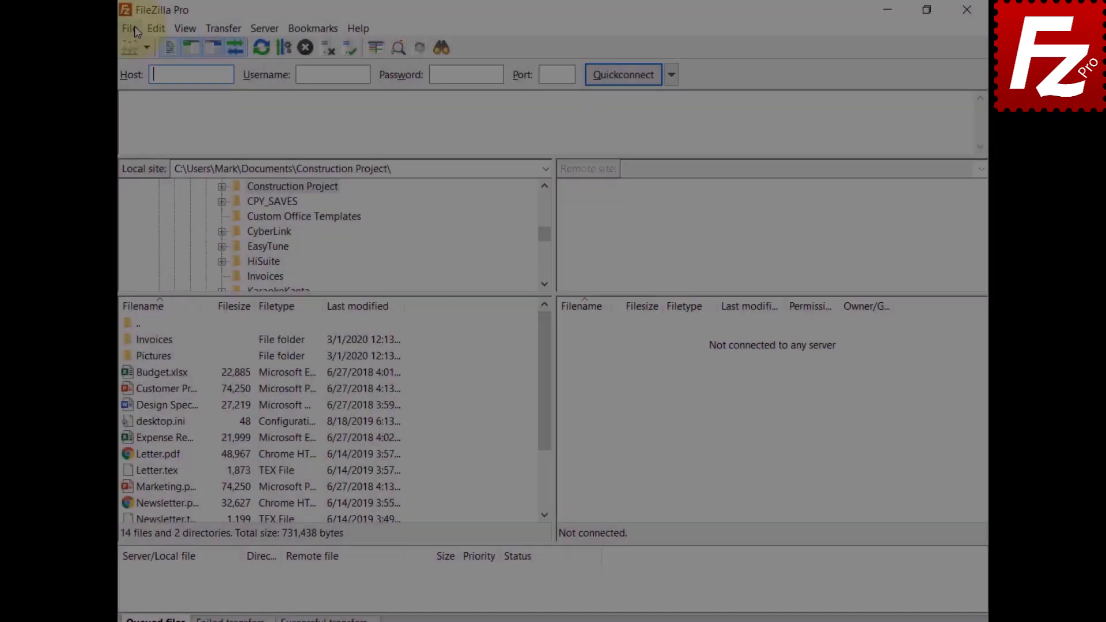
{"action": "left_click", "coordinate": [134, 26]}
{"action": "left_click", "coordinate": [133, 49]}
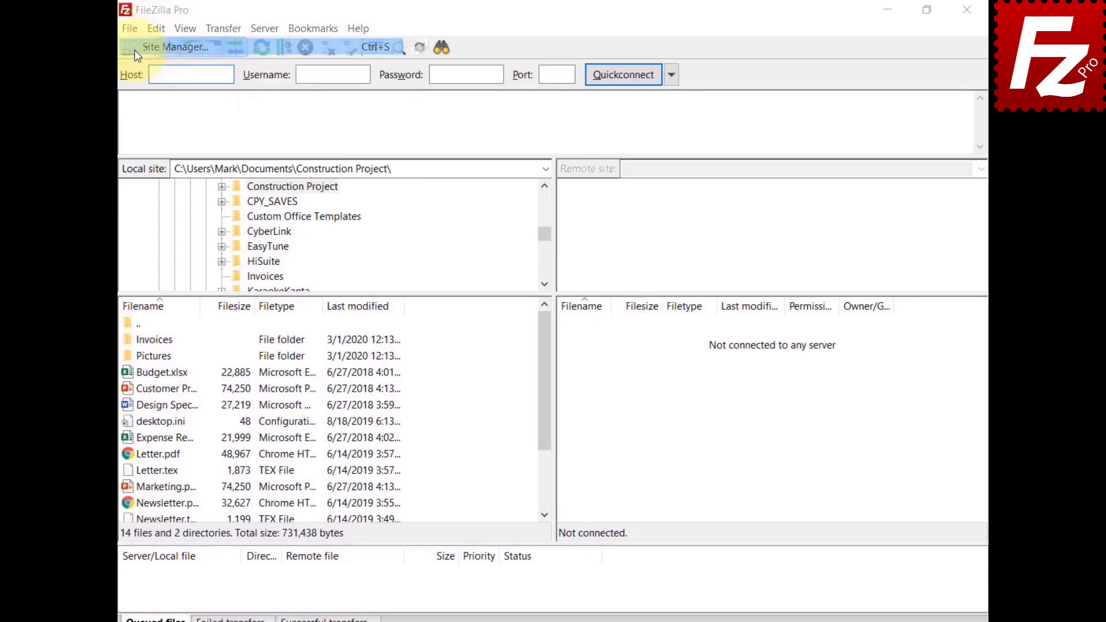
Step: Create an S3 site named StackPath with the StackPath us-east storage host and both access keys
{"action": "left_click", "coordinate": [349, 423]}
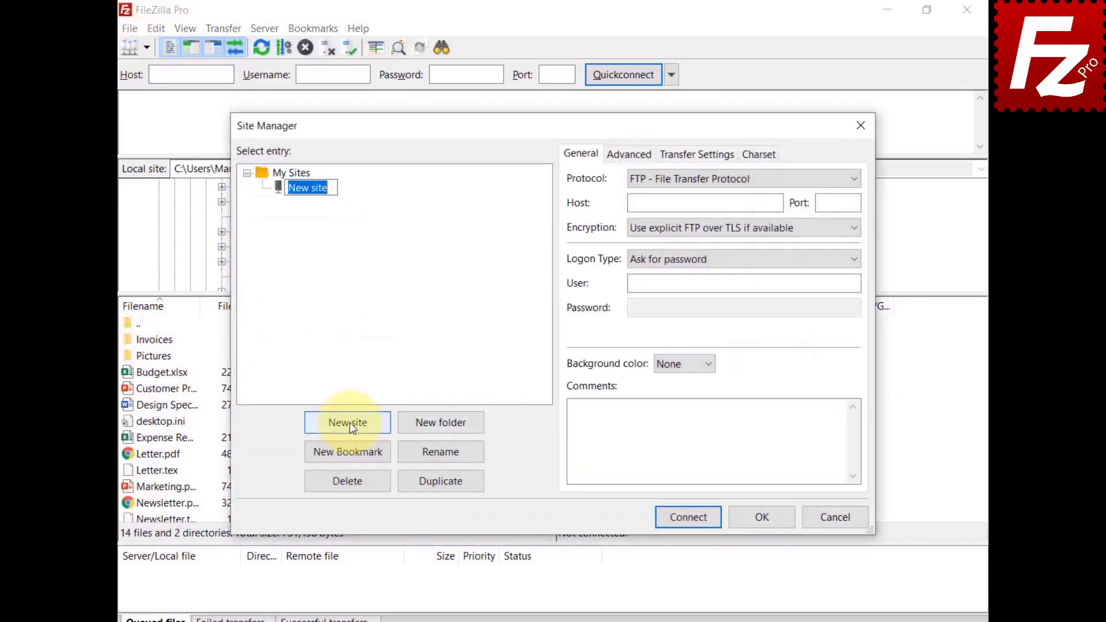
{"action": "type", "text": "StackPath"}
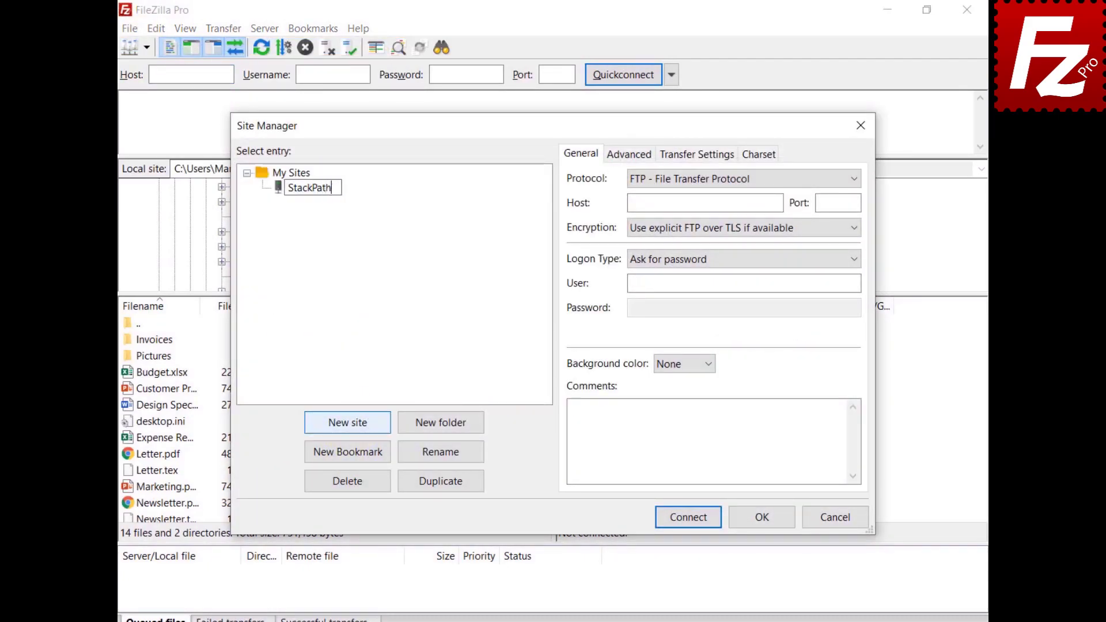
{"action": "key", "text": "Return"}
{"action": "left_click", "coordinate": [745, 178]}
{"action": "left_click", "coordinate": [749, 215]}
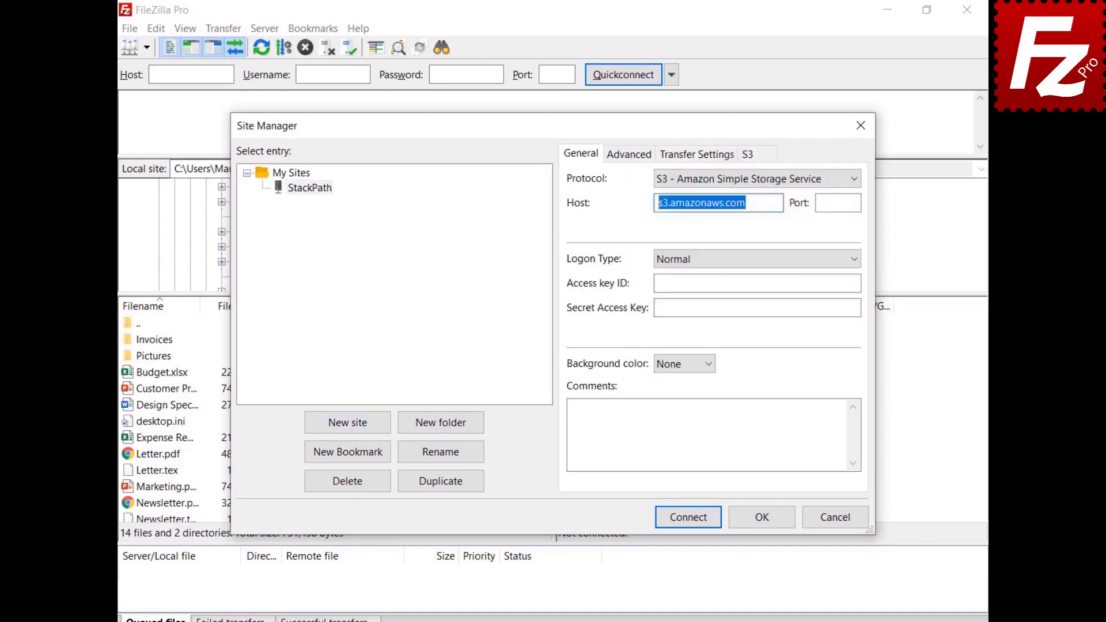
{"action": "key", "text": "ctrl+v"}
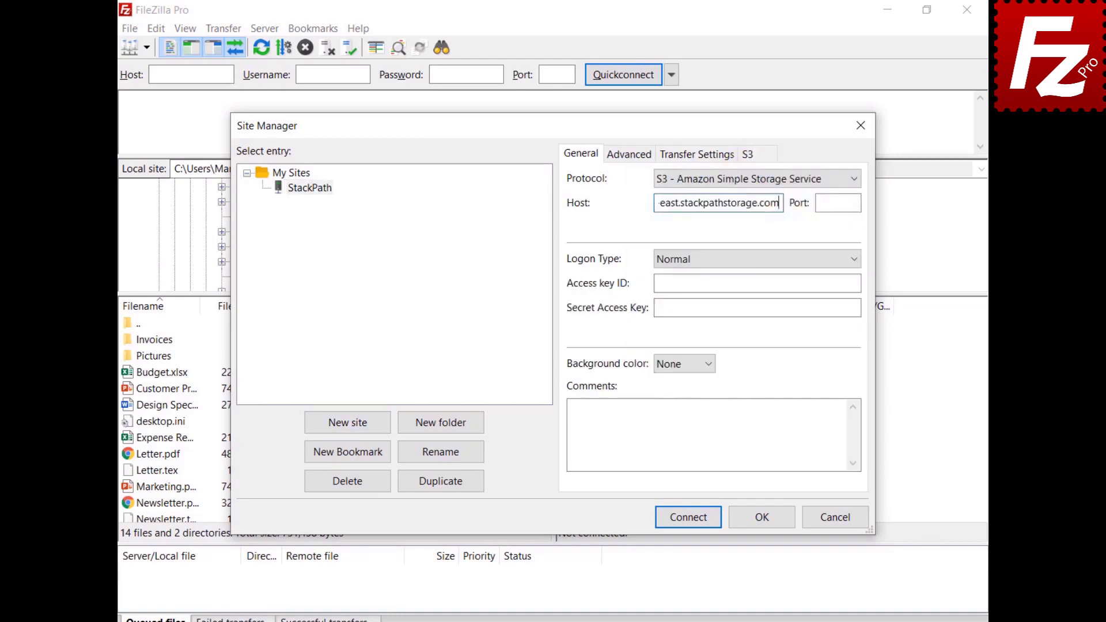
{"action": "left_click", "coordinate": [756, 283]}
{"action": "key", "text": "ctrl+v"}
{"action": "left_click", "coordinate": [757, 307]}
{"action": "key", "text": "ctrl+v"}
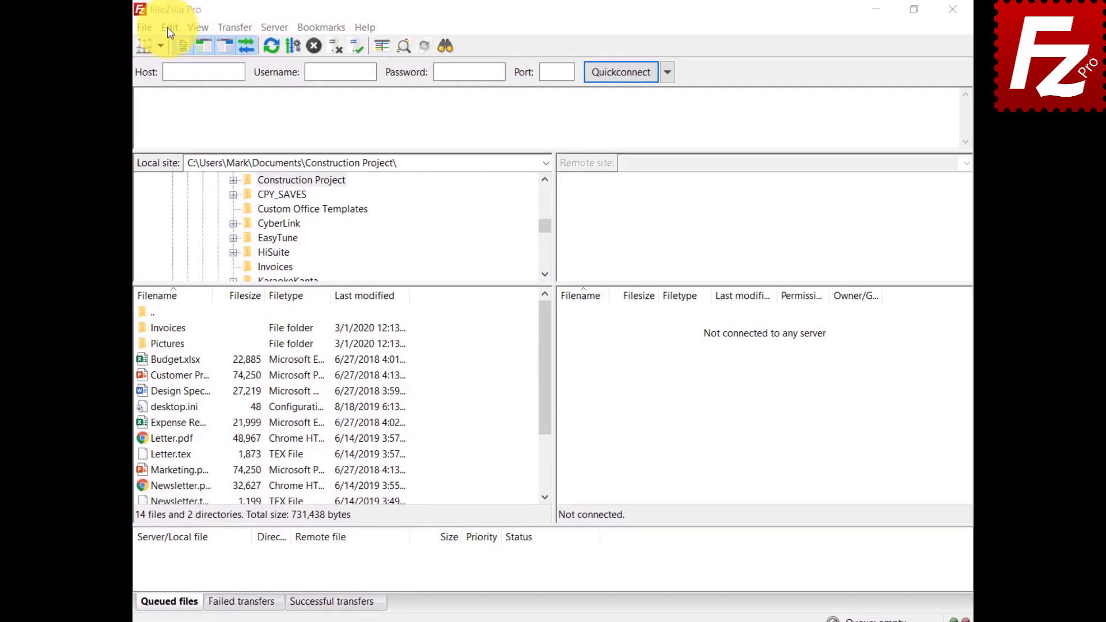
{"action": "left_click", "coordinate": [161, 27]}
Step: Add a new S3 provider named Wasabi in Settings
{"action": "left_click", "coordinate": [166, 83]}
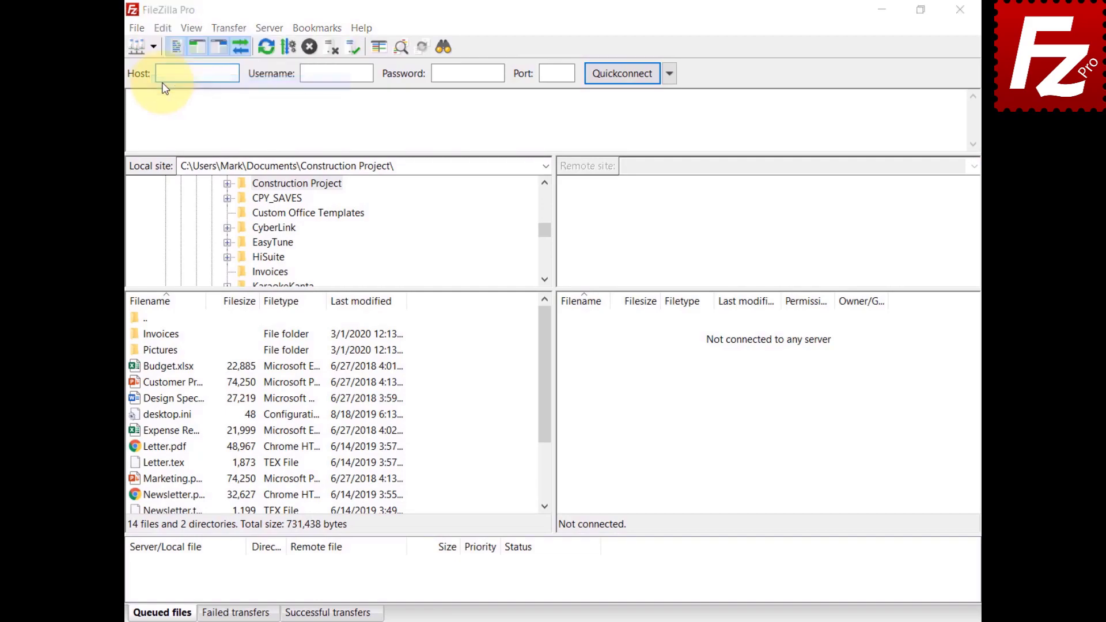
{"action": "left_click", "coordinate": [333, 324]}
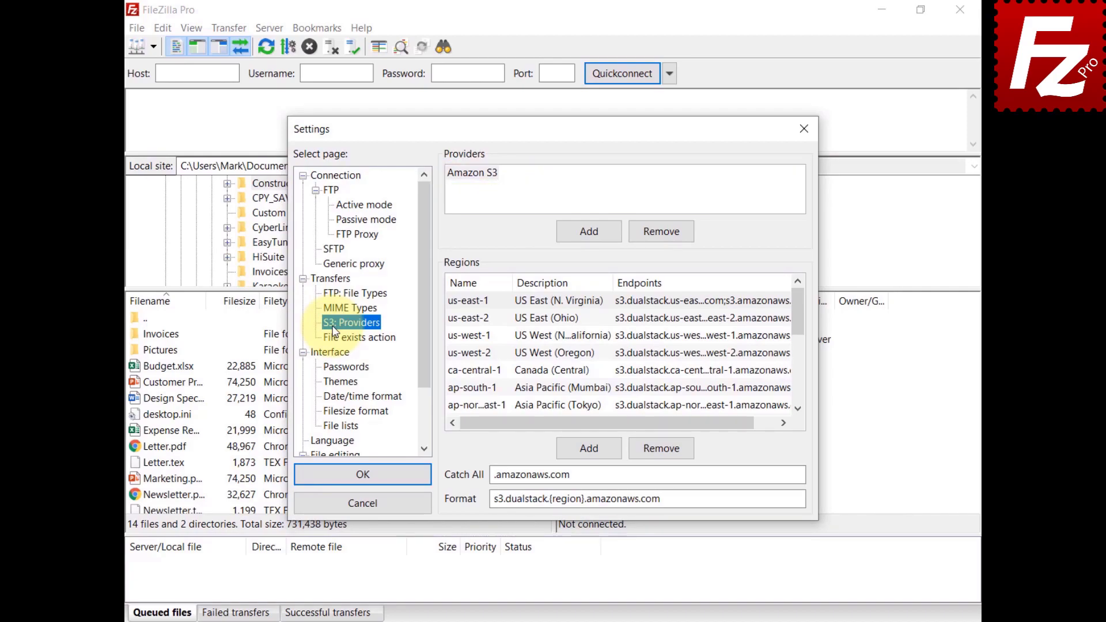
{"action": "left_click", "coordinate": [590, 233]}
{"action": "type", "text": "Wasabi"}
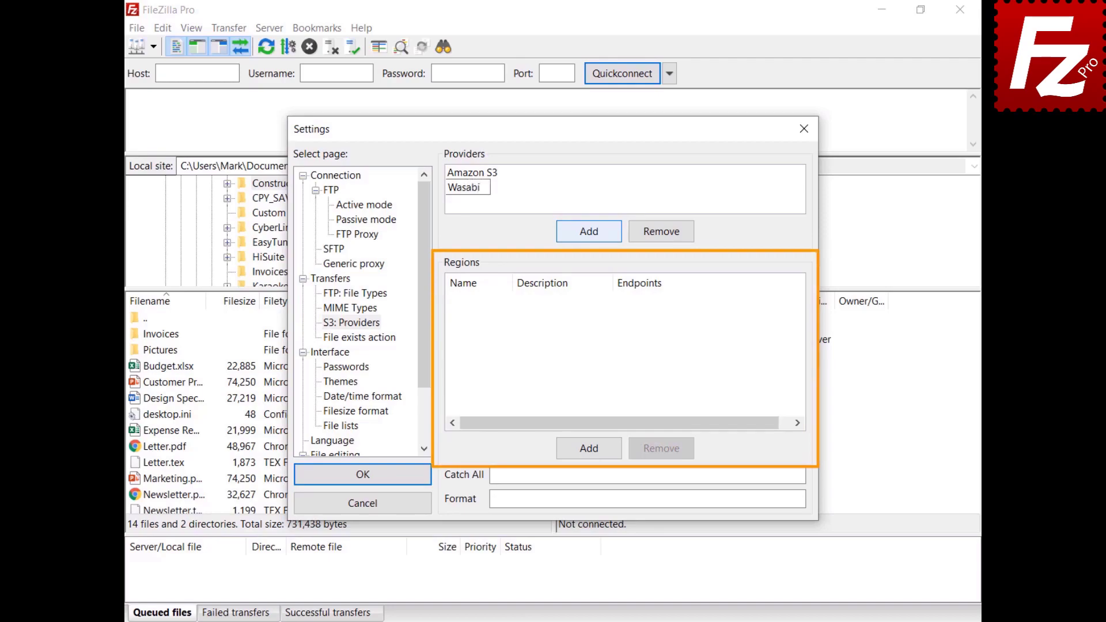
Step: Give Wasabi region us-east-1, described as US East 1, with endpoint s3.wasabisys.com
{"action": "left_click", "coordinate": [589, 452]}
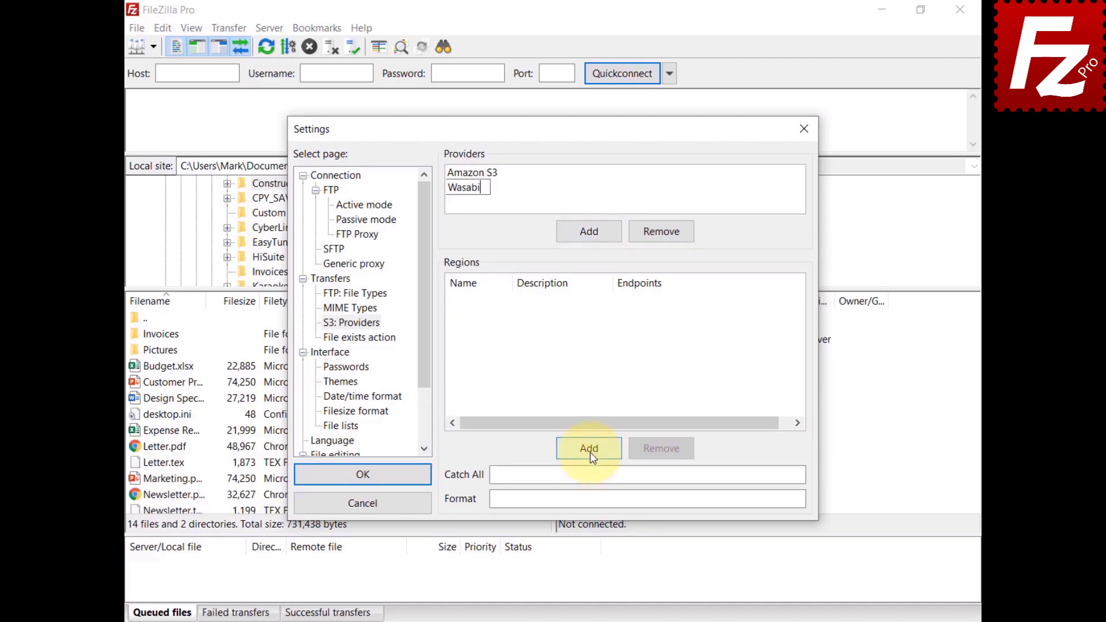
{"action": "type", "text": "us-east-1"}
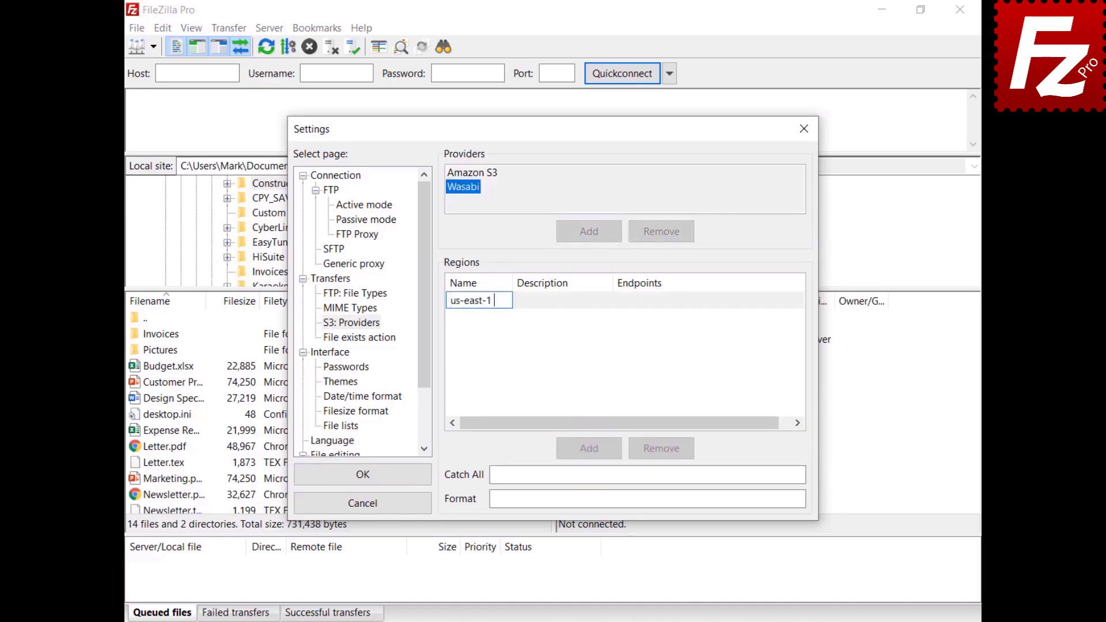
{"action": "key", "text": "Return"}
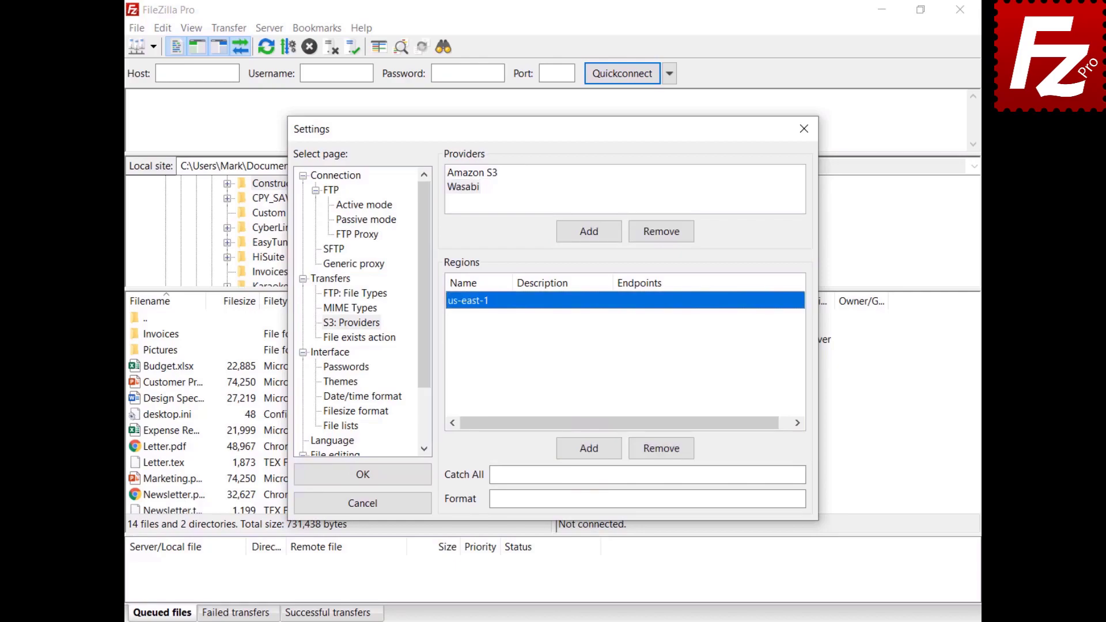
{"action": "left_click", "coordinate": [532, 300]}
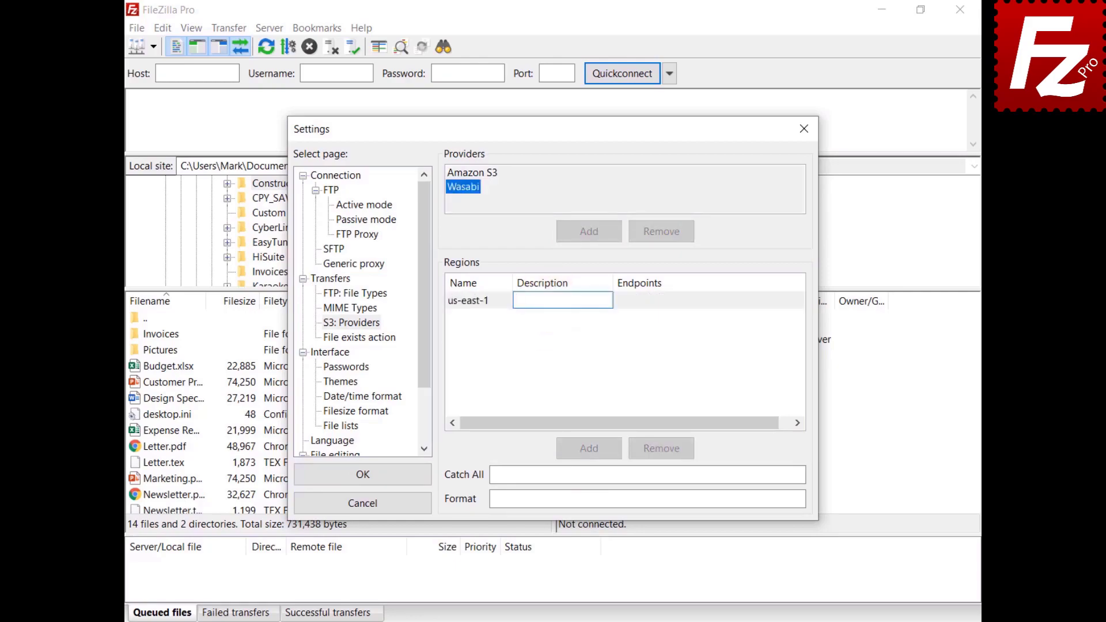
{"action": "type", "text": "US East 1"}
{"action": "key", "text": "Return"}
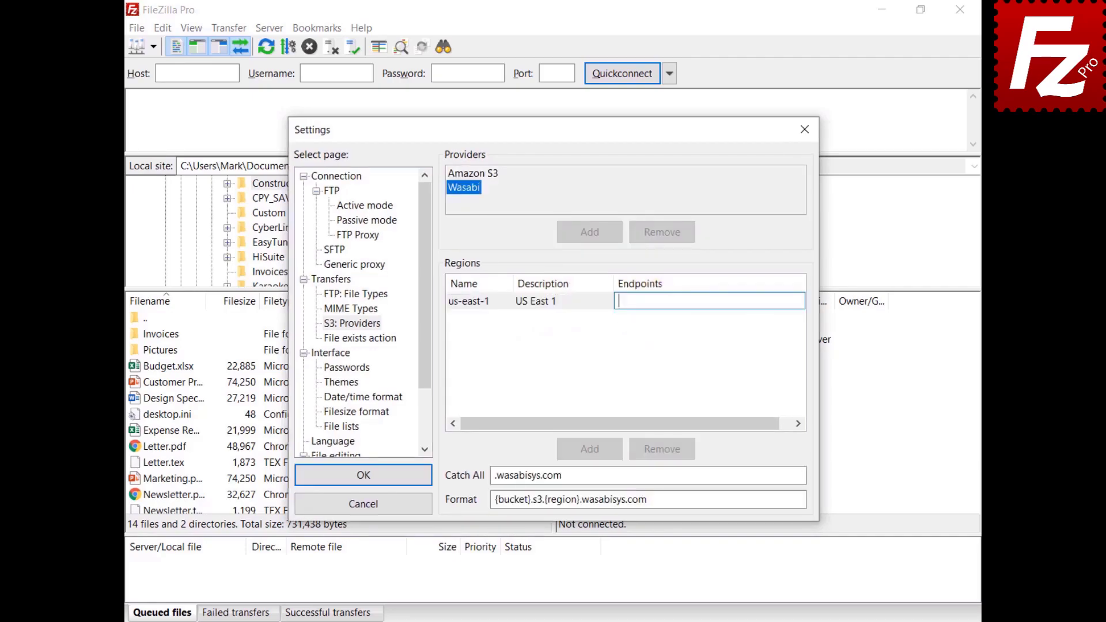
{"action": "type", "text": "s3.wasabisys.com"}
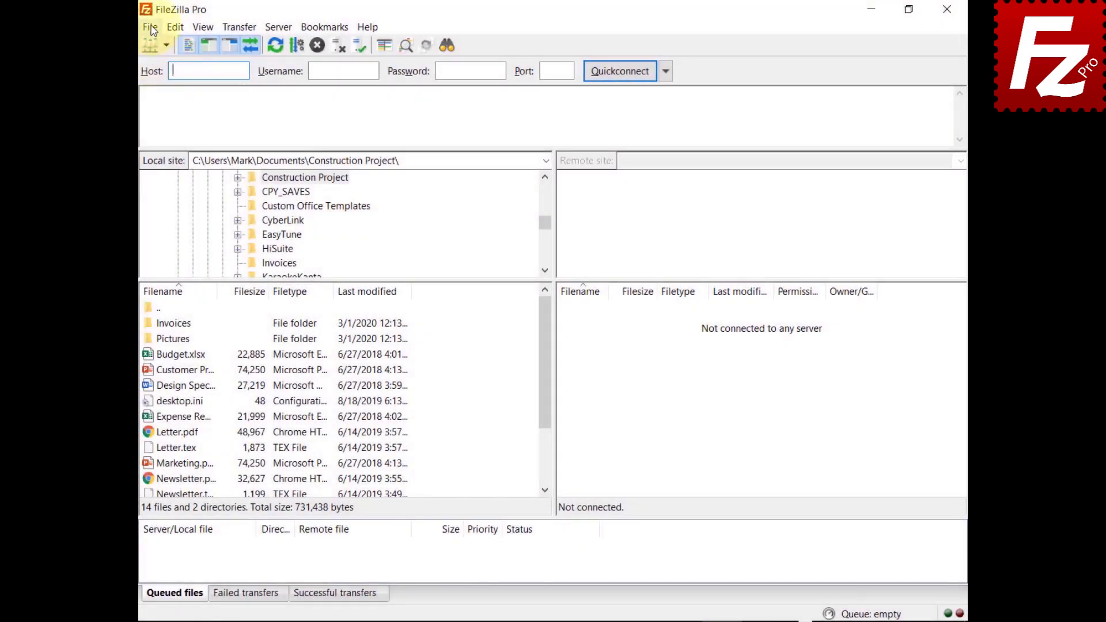
Step: Create an S3 site named Wasabi with host s3.wasabisys.com and paste both access keys
{"action": "left_click", "coordinate": [151, 28]}
{"action": "left_click", "coordinate": [159, 43]}
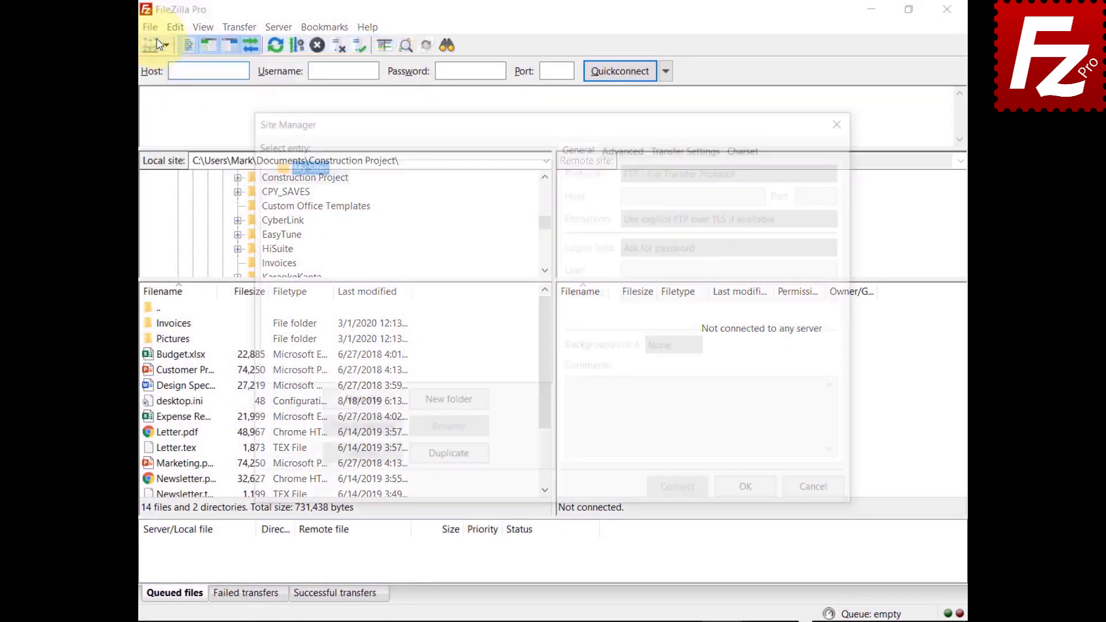
{"action": "left_click", "coordinate": [358, 402]}
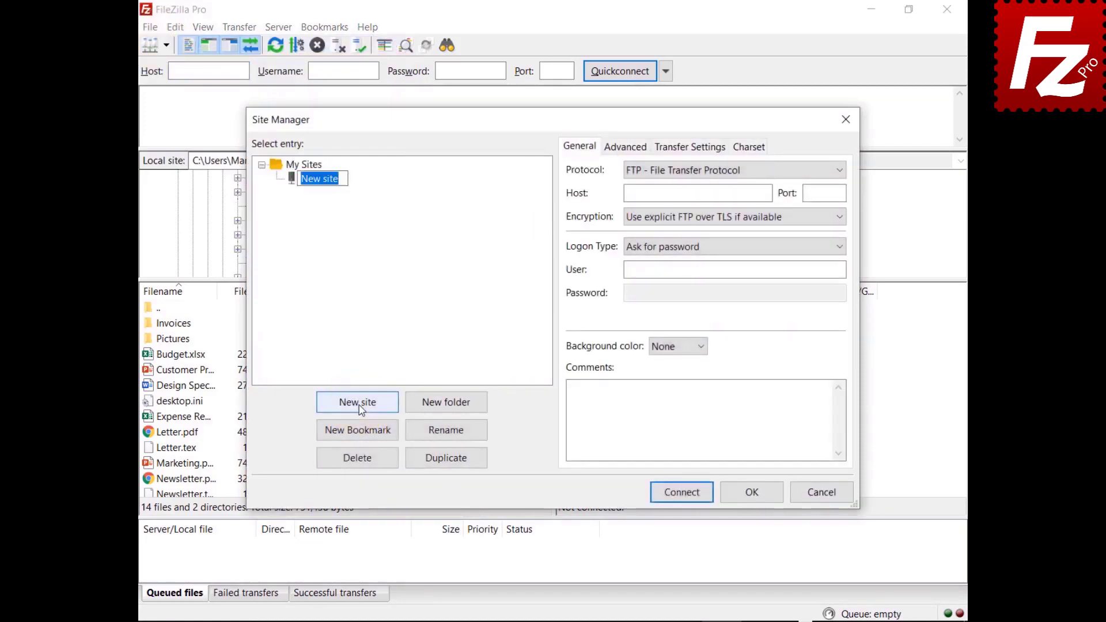
{"action": "type", "text": "Wasabi"}
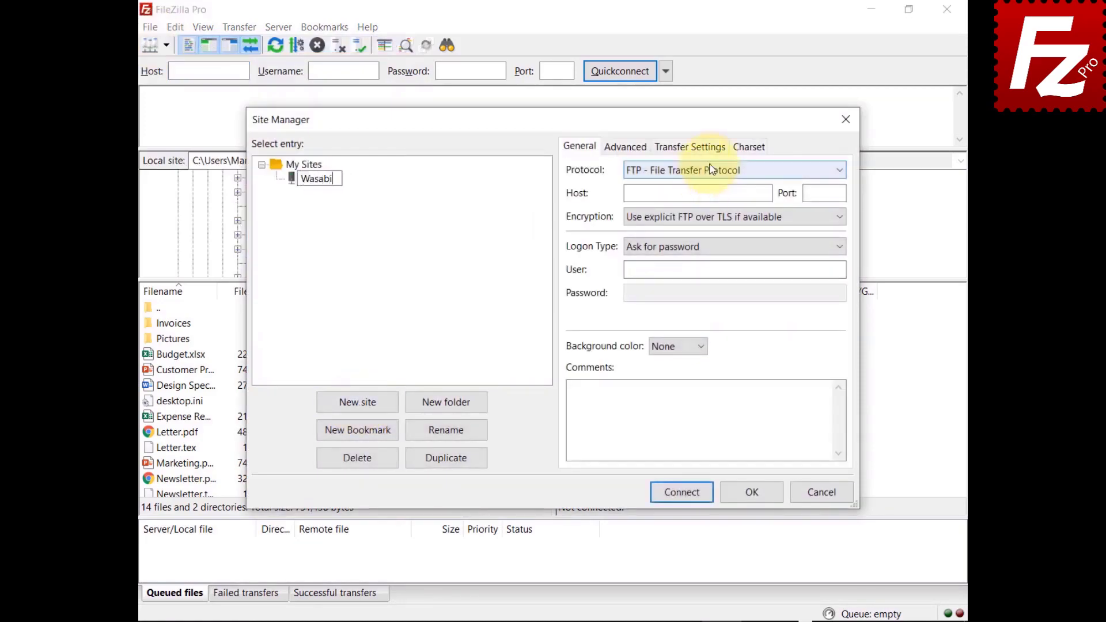
{"action": "left_click", "coordinate": [712, 169]}
{"action": "left_click", "coordinate": [715, 212]}
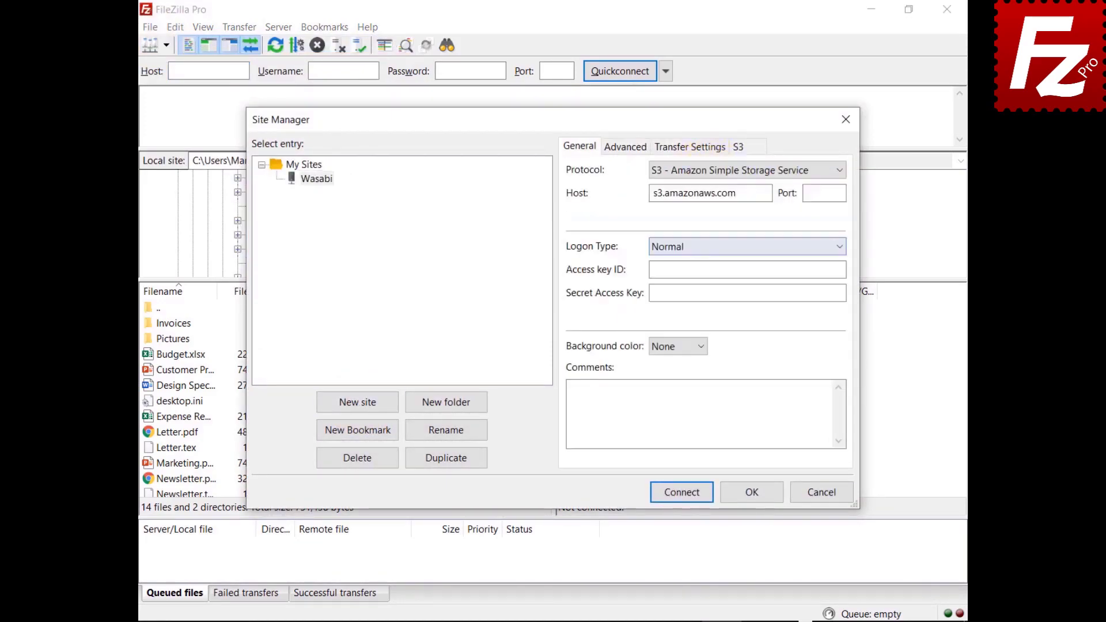
{"action": "key", "text": "Tab"}
{"action": "type", "text": "s3.wasabisys.com"}
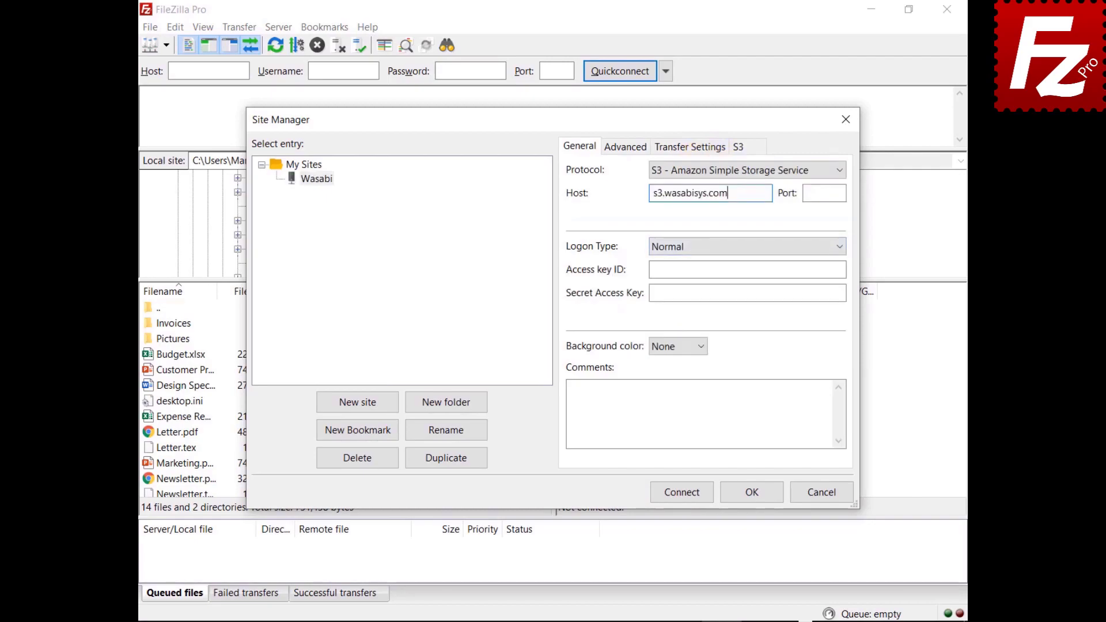
{"action": "left_click", "coordinate": [747, 270]}
{"action": "key", "text": "ctrl+v"}
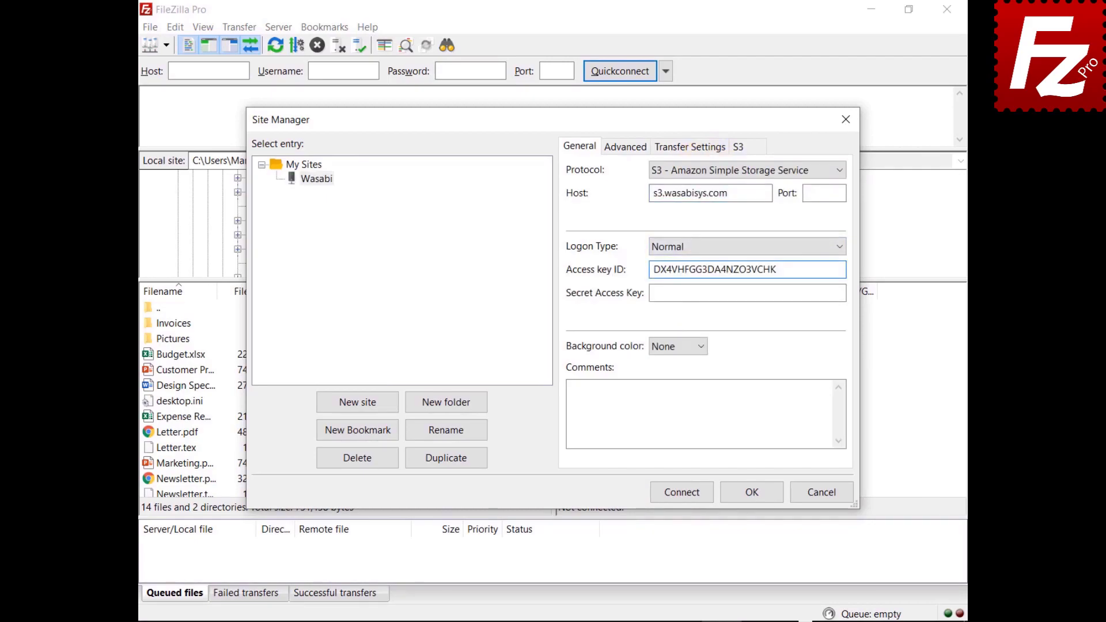
{"action": "left_click", "coordinate": [844, 293]}
{"action": "key", "text": "ctrl+v"}
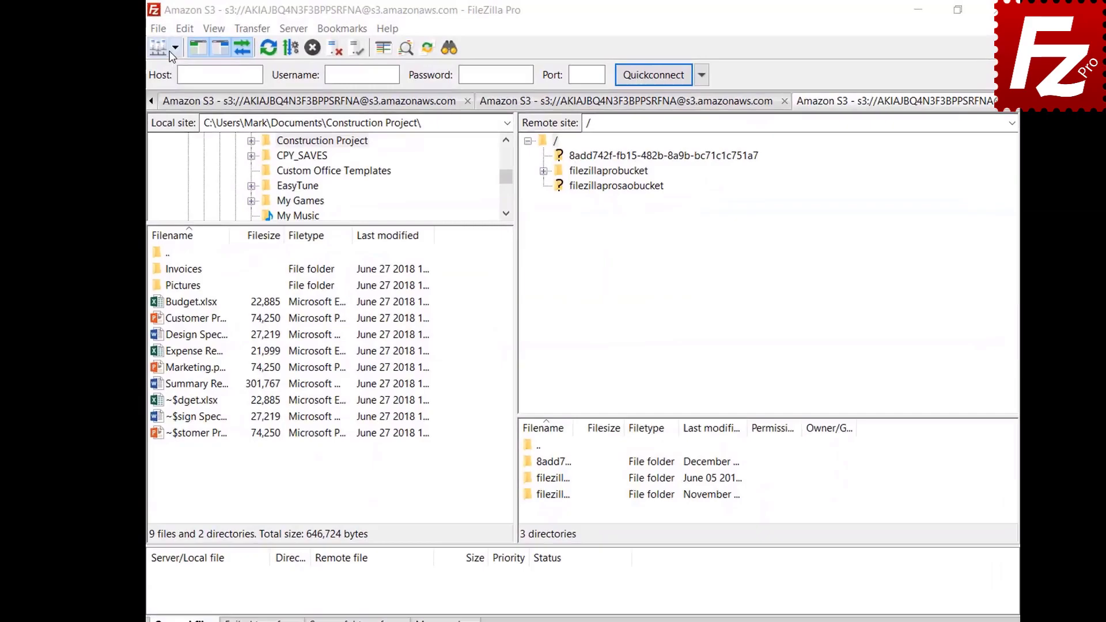
Step: Connect to the saved Amazon S3 site, open filezillaprobucket's lifecycle policies, and add a new rule
{"action": "left_click", "coordinate": [189, 52]}
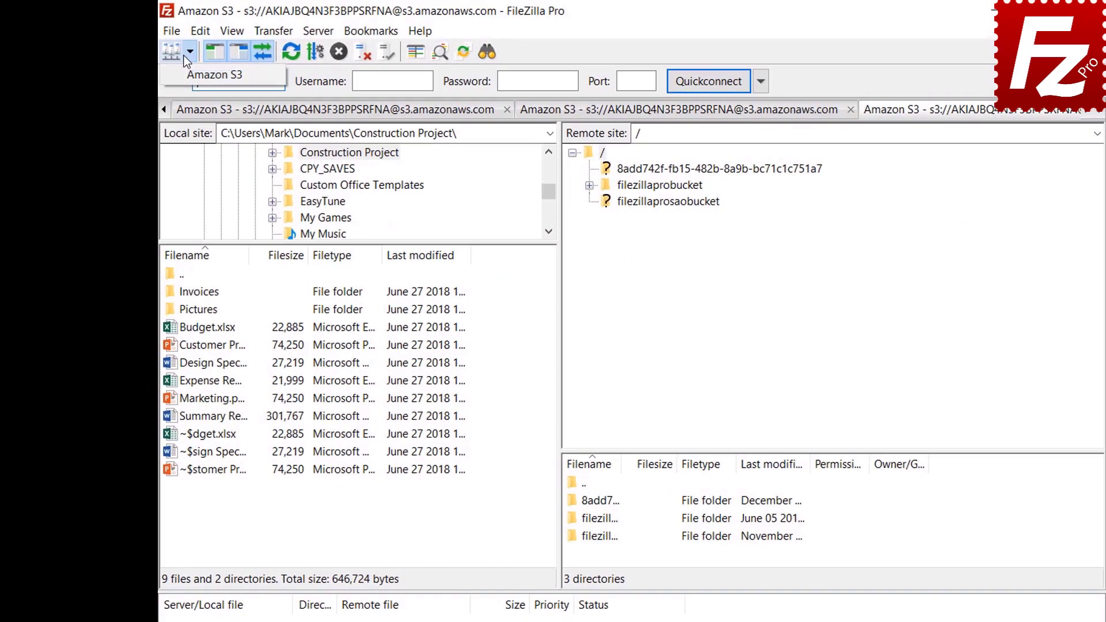
{"action": "left_click", "coordinate": [183, 76]}
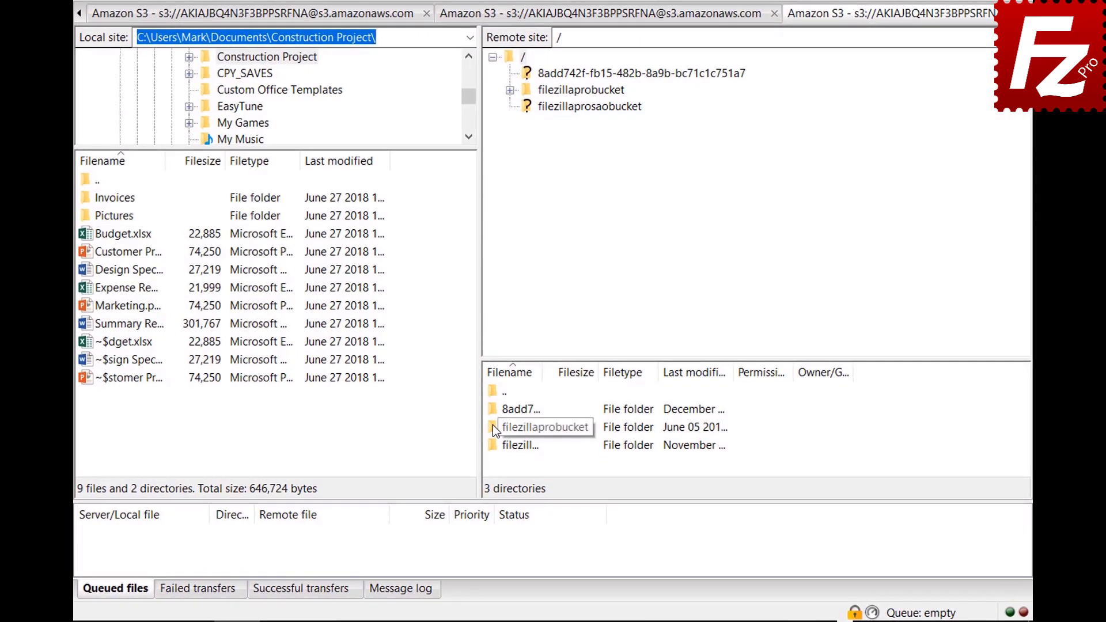
{"action": "right_click", "coordinate": [492, 427]}
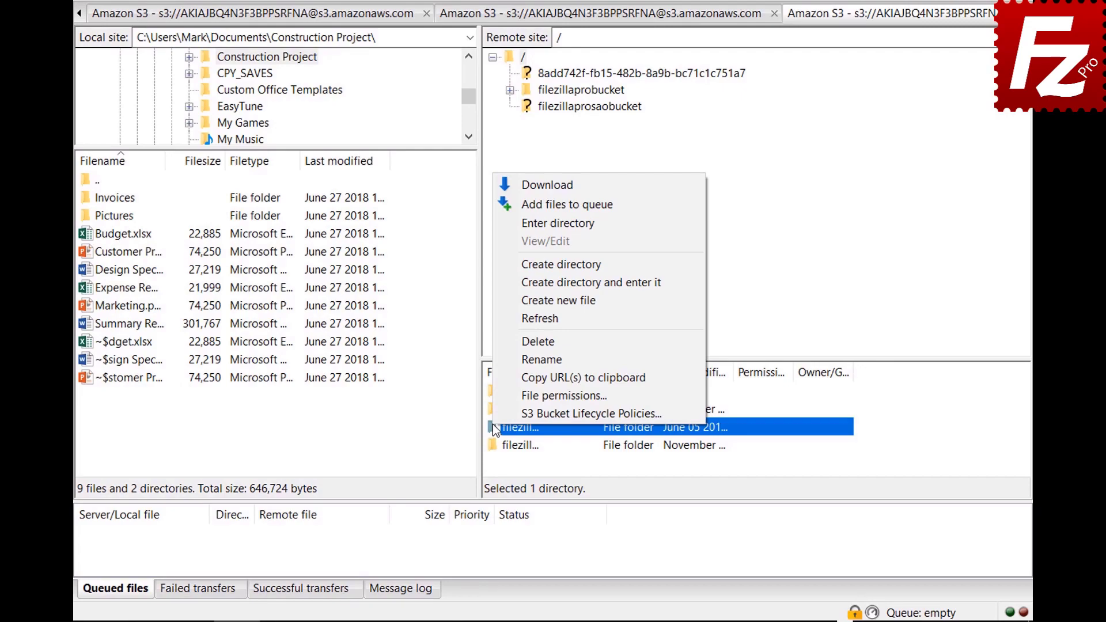
{"action": "left_click", "coordinate": [495, 410]}
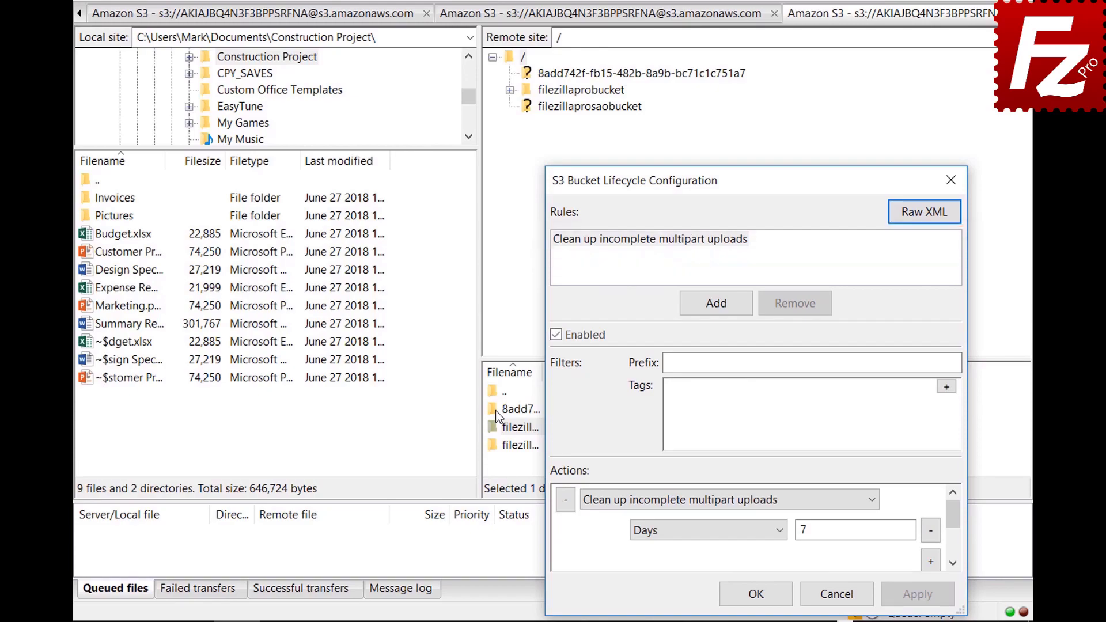
{"action": "left_click", "coordinate": [716, 303]}
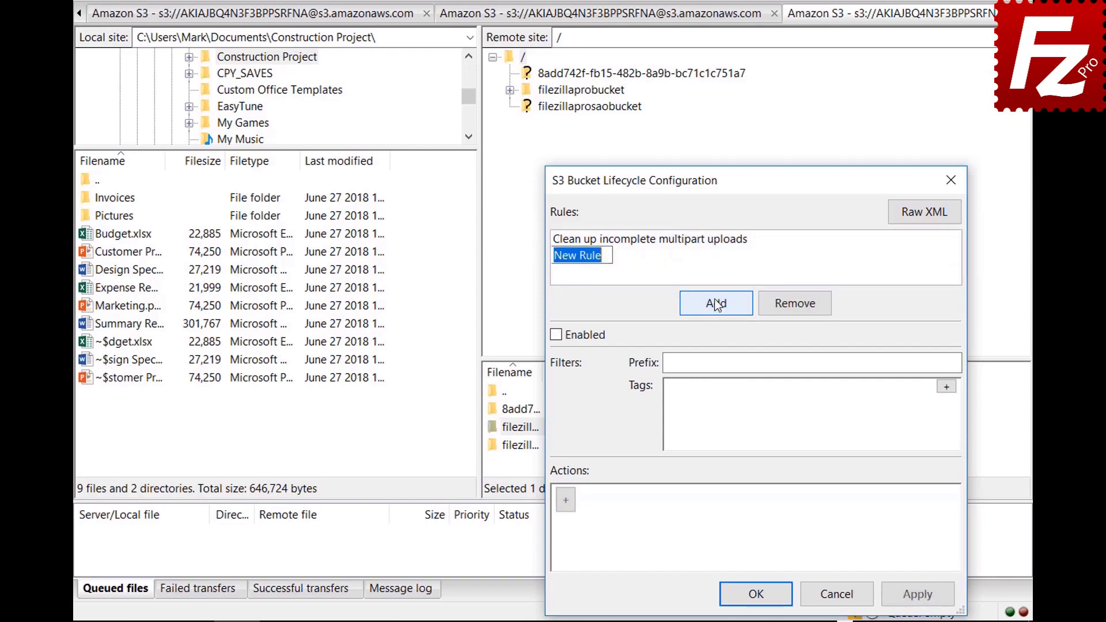
Step: Name the new rule 'Archive old site images', enable it, and filter it to prefix images/
{"action": "type", "text": "Archive old site ima"}
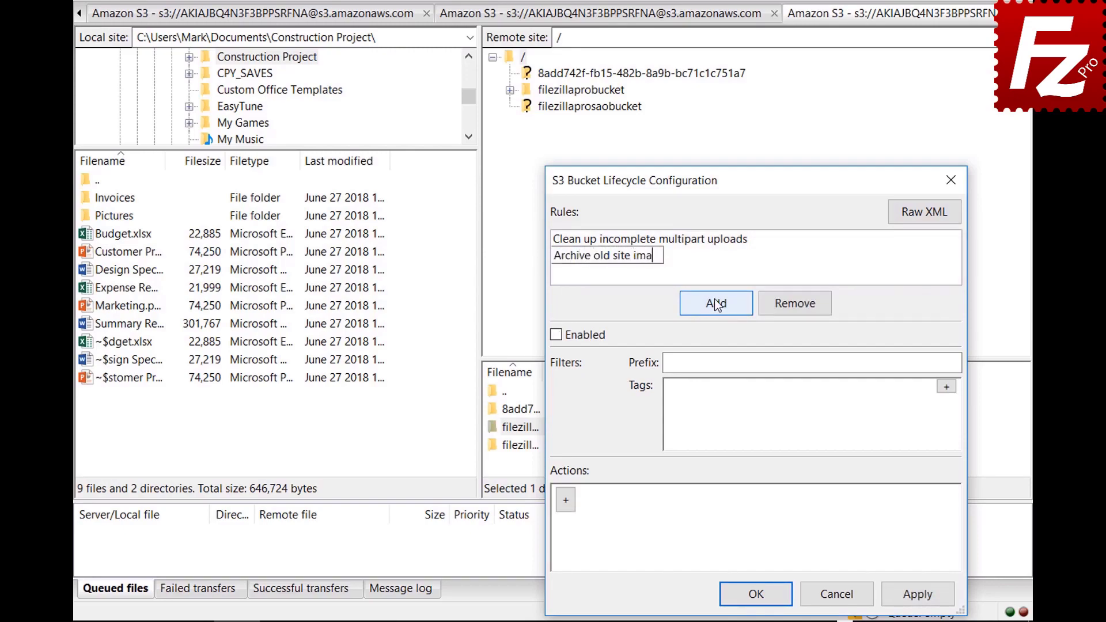
{"action": "type", "text": "ges"}
{"action": "left_click", "coordinate": [556, 336]}
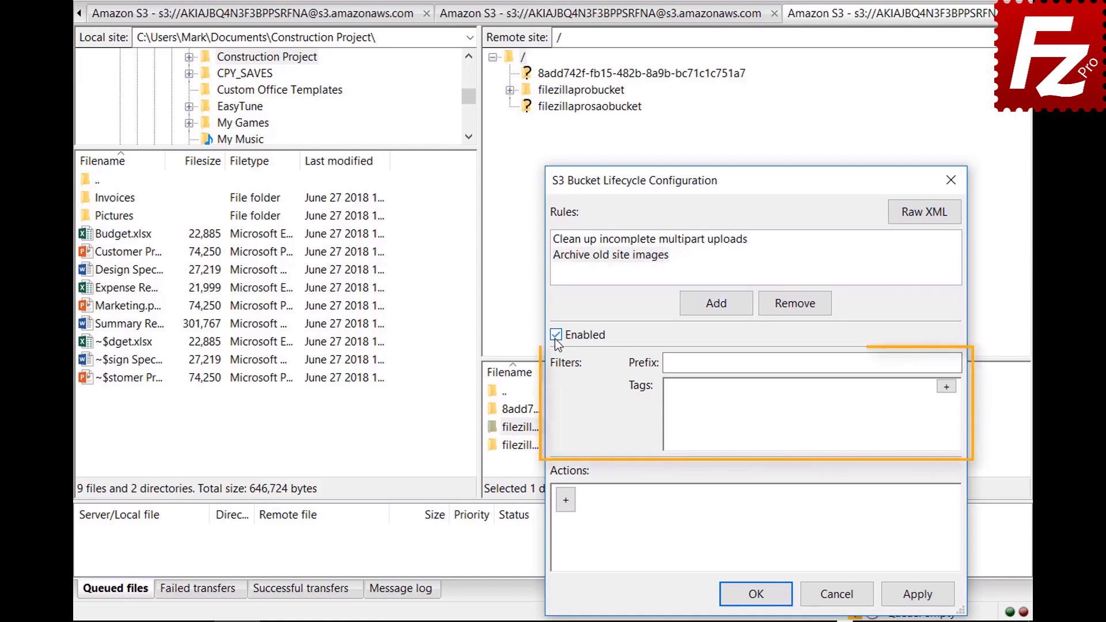
{"action": "left_click", "coordinate": [848, 363]}
{"action": "type", "text": "im"}
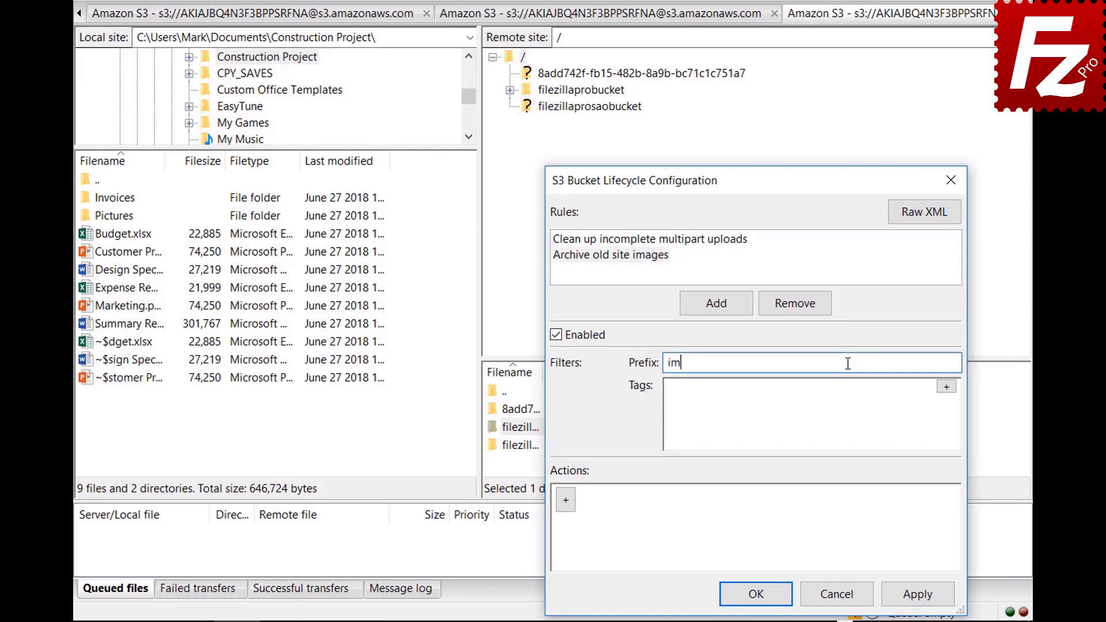
{"action": "type", "text": "ages/"}
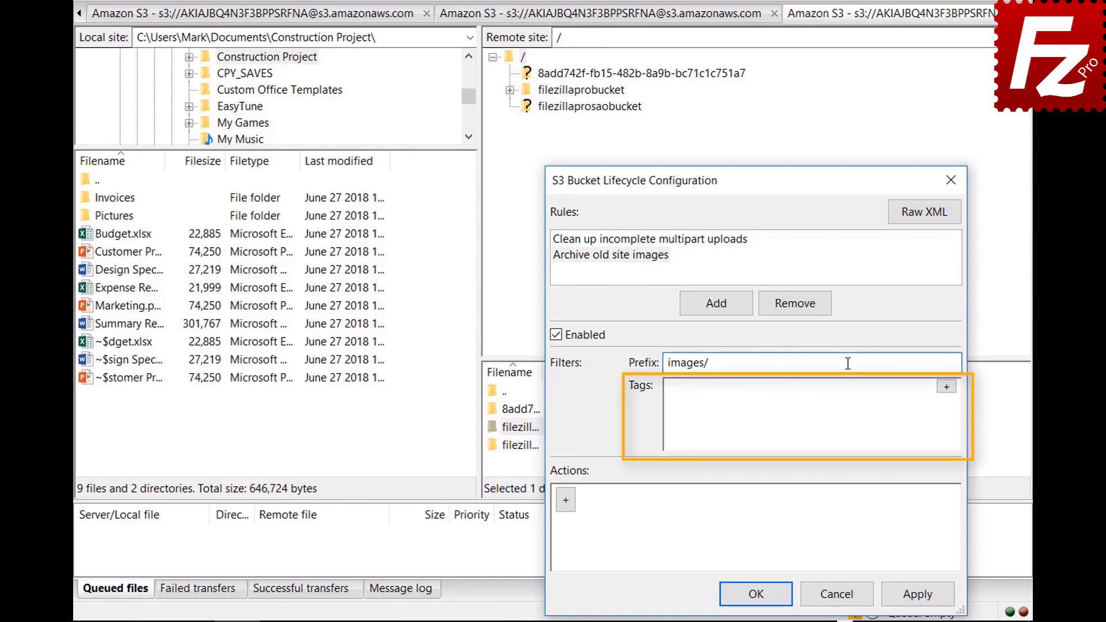
Step: Add the tag filter location=site and start a new action for the rule
{"action": "left_click", "coordinate": [946, 386]}
{"action": "left_click", "coordinate": [818, 393]}
{"action": "type", "text": "loc"}
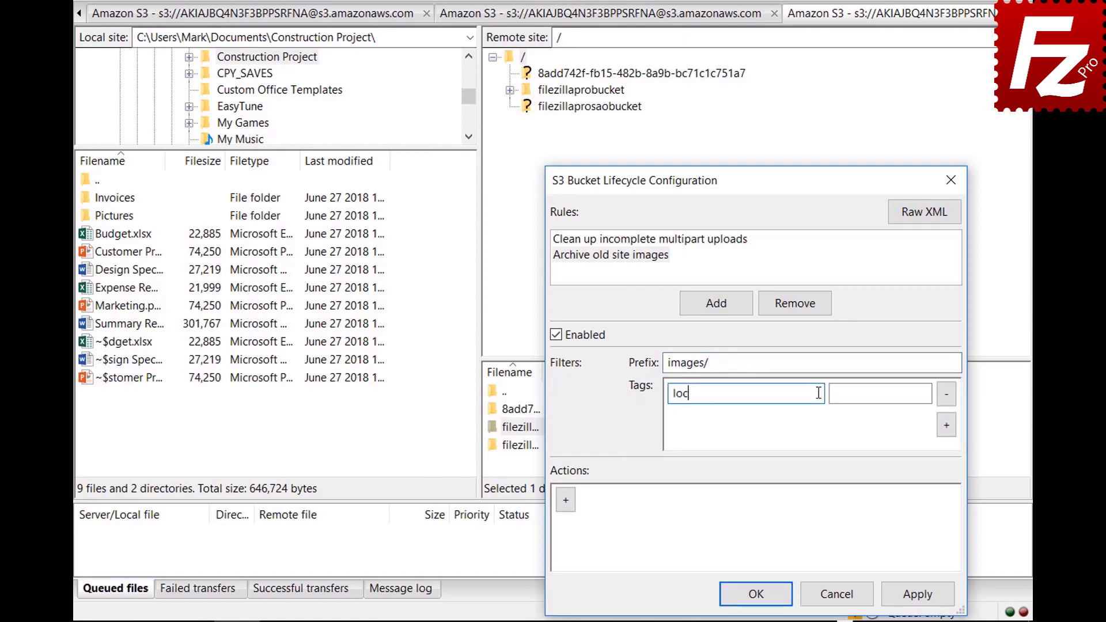
{"action": "type", "text": "ation"}
{"action": "left_click", "coordinate": [926, 393]}
{"action": "type", "text": "site"}
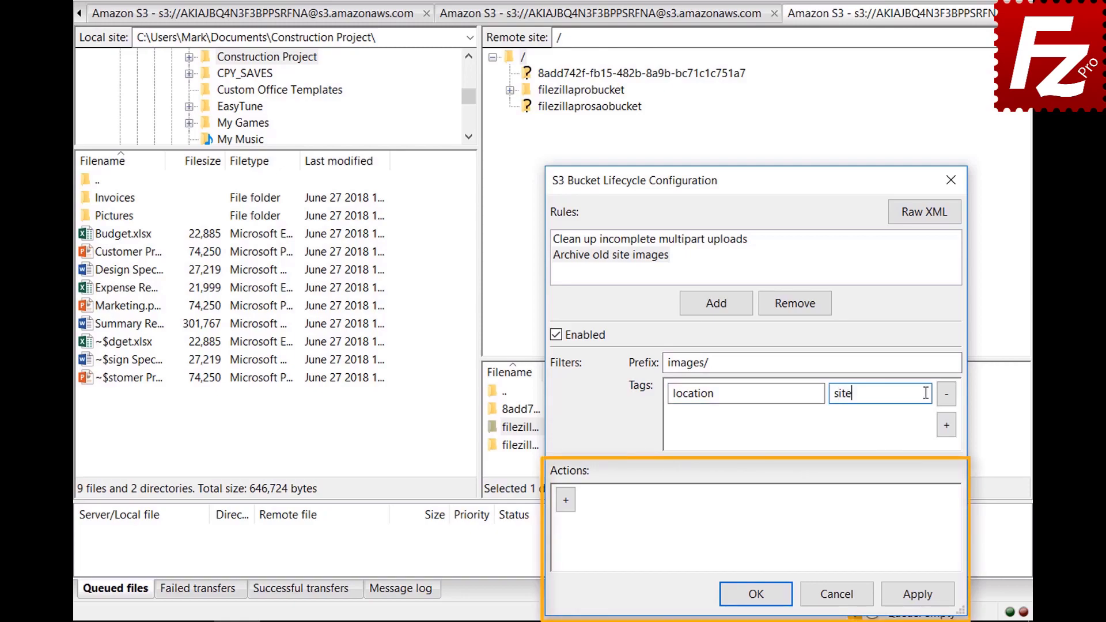
{"action": "left_click", "coordinate": [568, 526]}
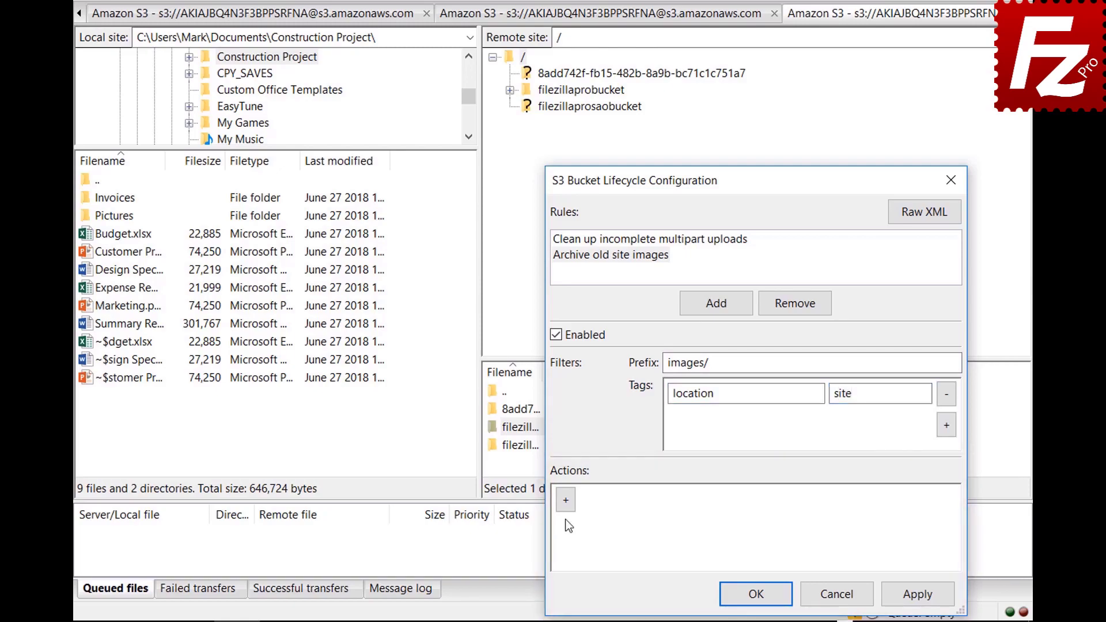
{"action": "left_click", "coordinate": [566, 509]}
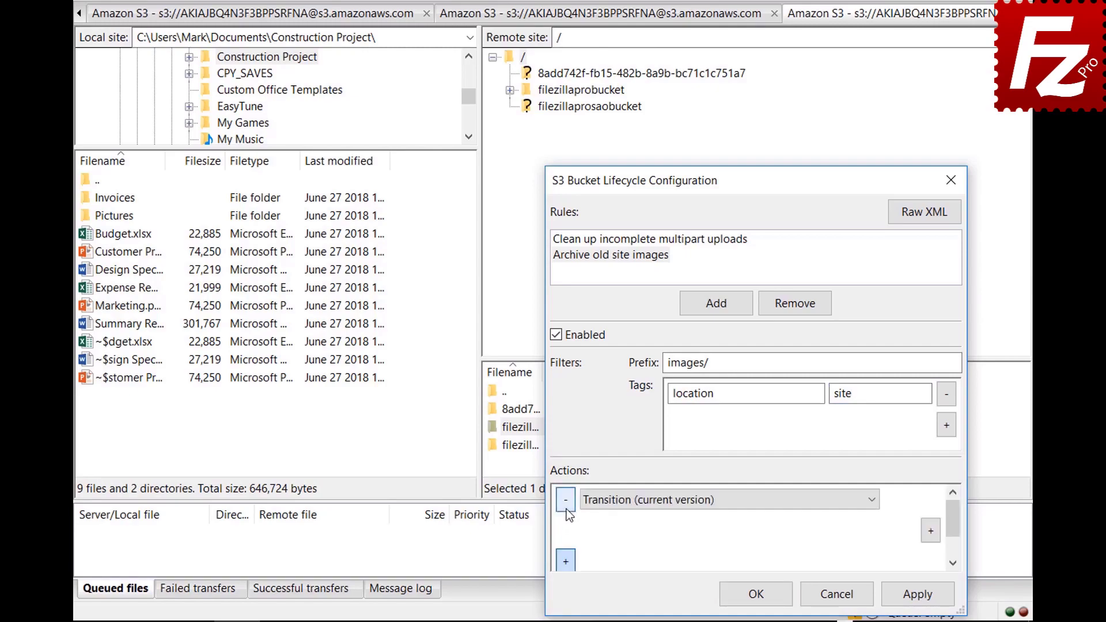
{"action": "left_click", "coordinate": [872, 501]}
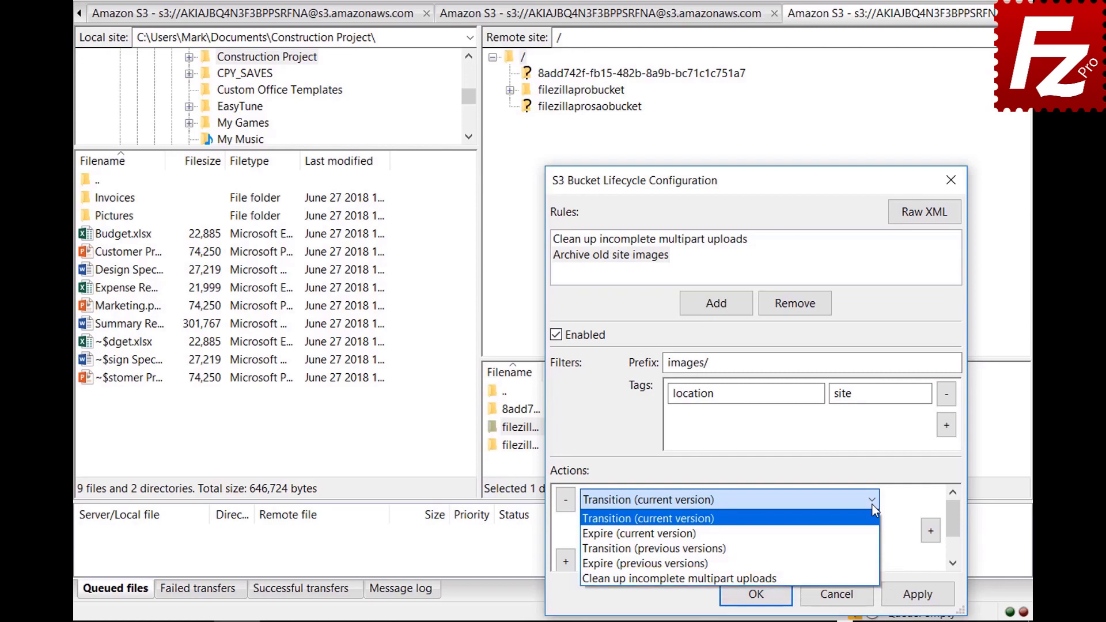
Step: Make the rule transition current versions to Glacier storage after 30 days, and save the configuration
{"action": "left_click", "coordinate": [872, 505]}
{"action": "left_click", "coordinate": [931, 531]}
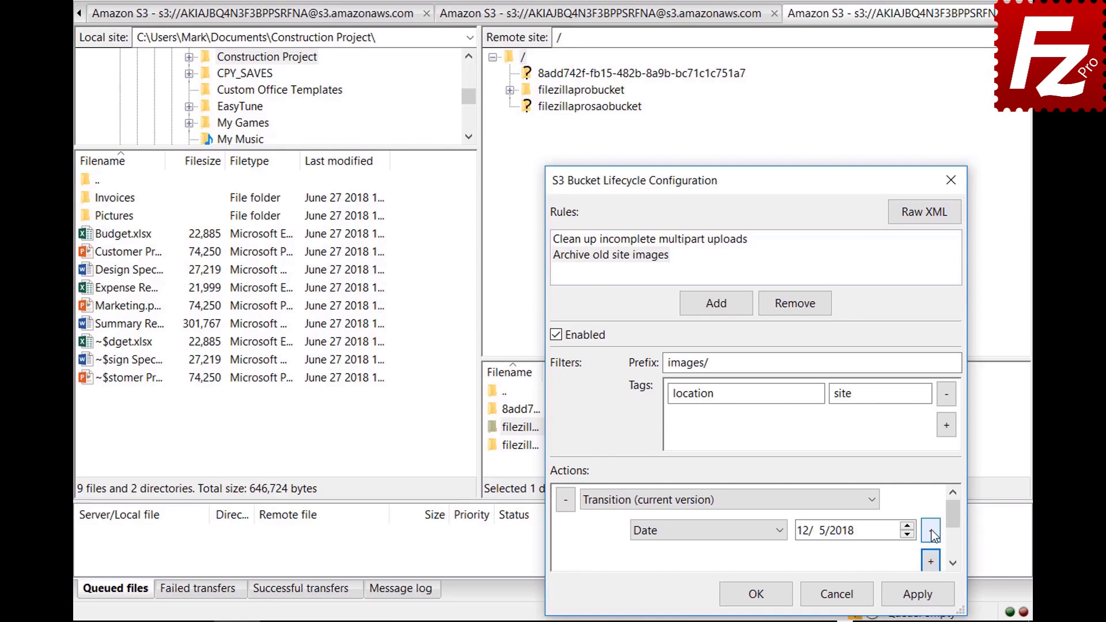
{"action": "left_click", "coordinate": [781, 531]}
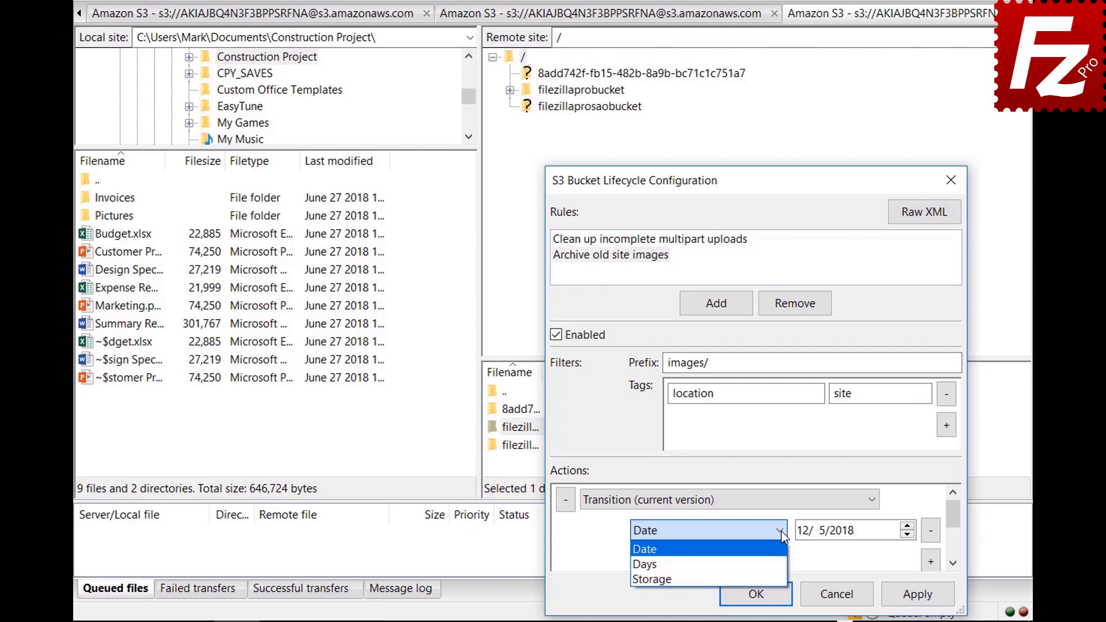
{"action": "left_click", "coordinate": [783, 565]}
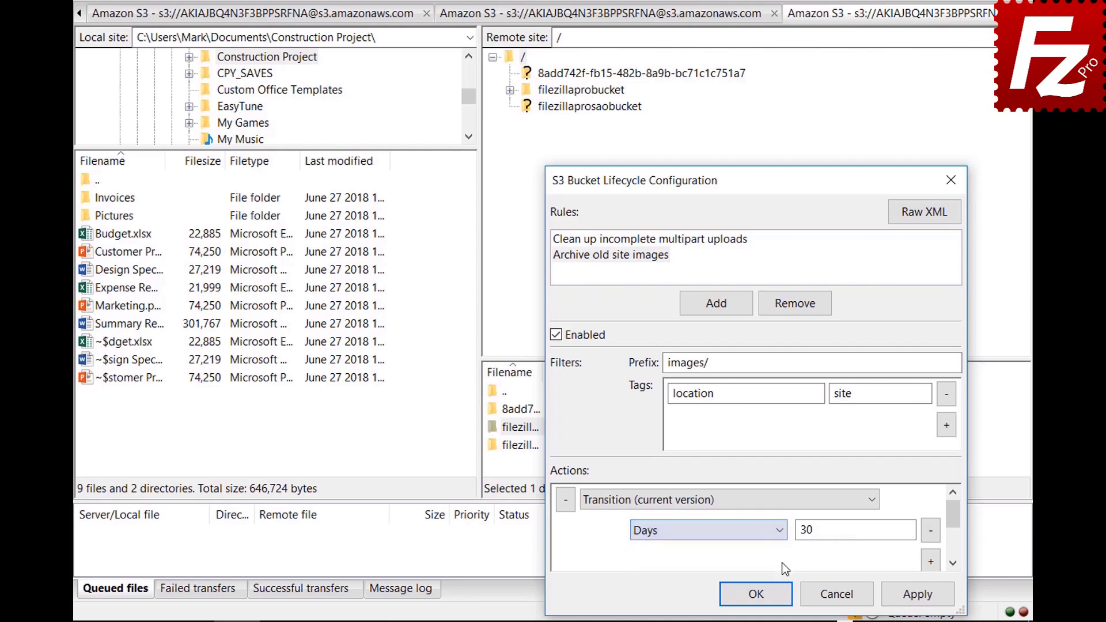
{"action": "scroll", "coordinate": [955, 523], "scroll_direction": "down", "scroll_amount": 1}
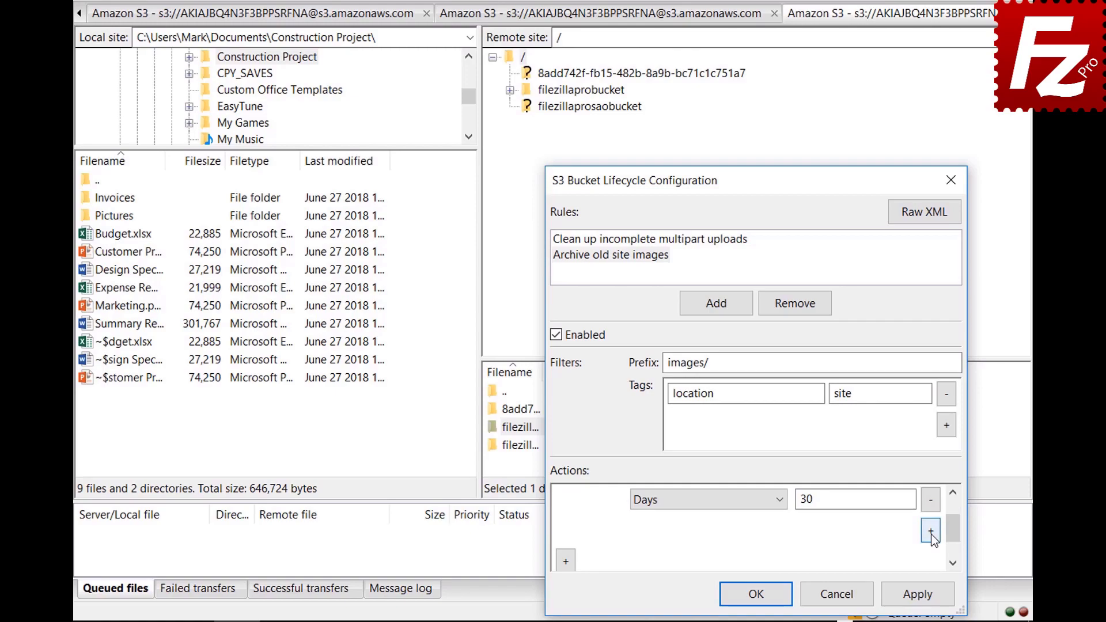
{"action": "left_click", "coordinate": [931, 531]}
{"action": "left_click", "coordinate": [704, 530]}
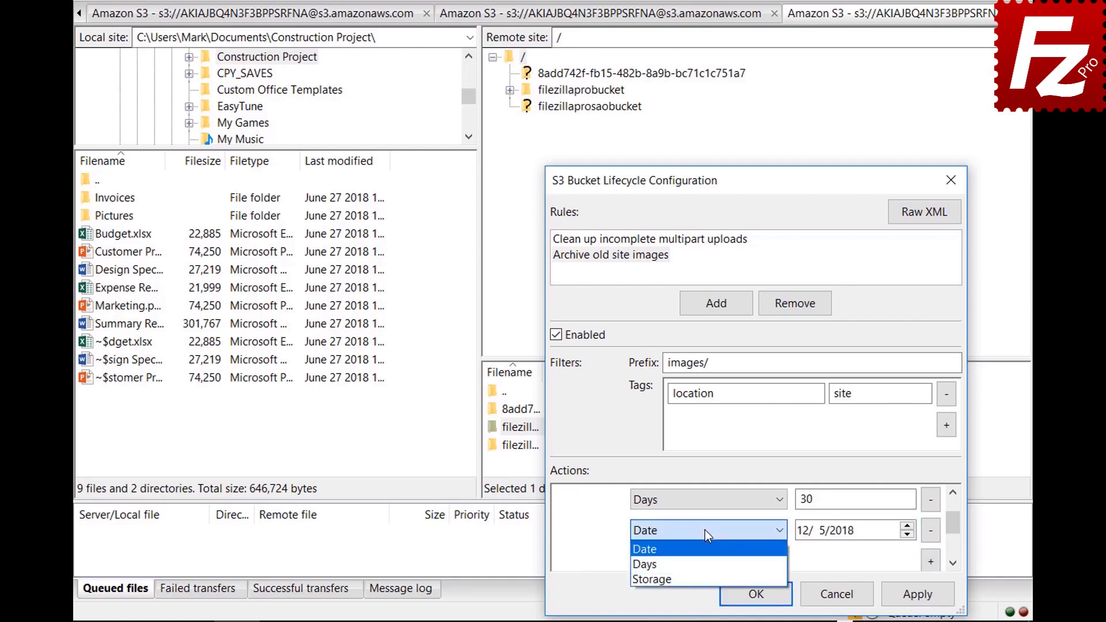
{"action": "left_click", "coordinate": [706, 578]}
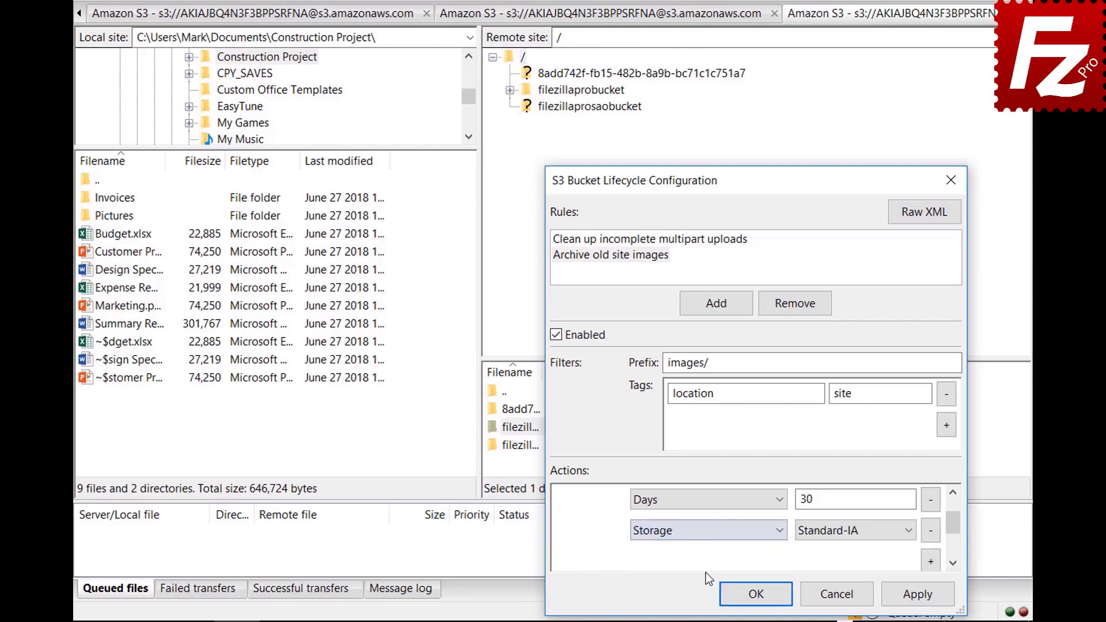
{"action": "left_click", "coordinate": [832, 536]}
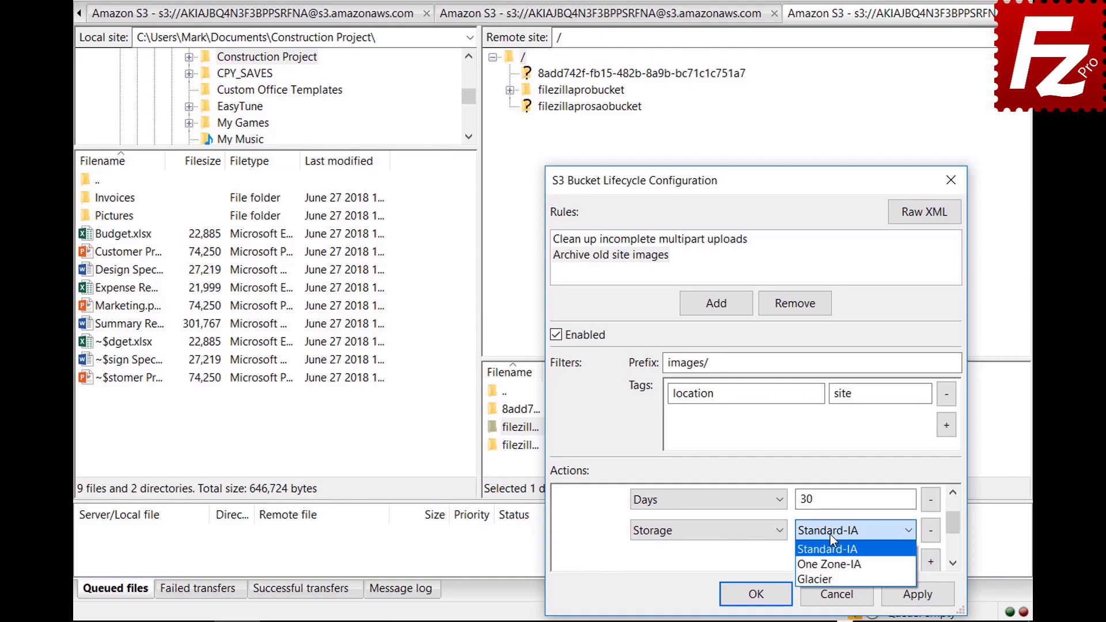
{"action": "left_click", "coordinate": [830, 575]}
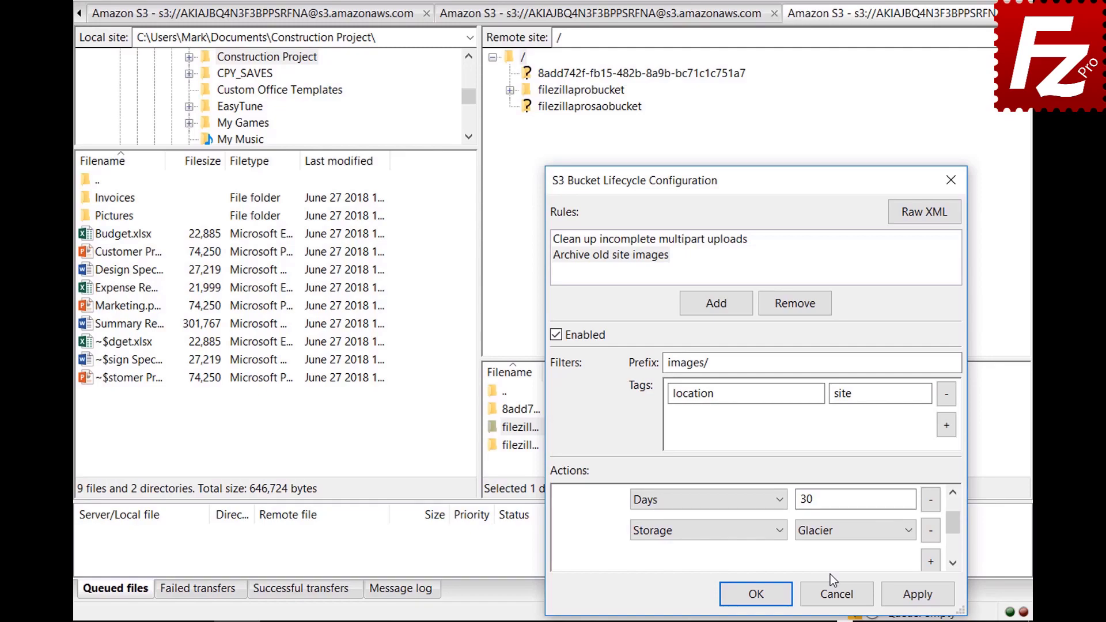
{"action": "left_click", "coordinate": [739, 594]}
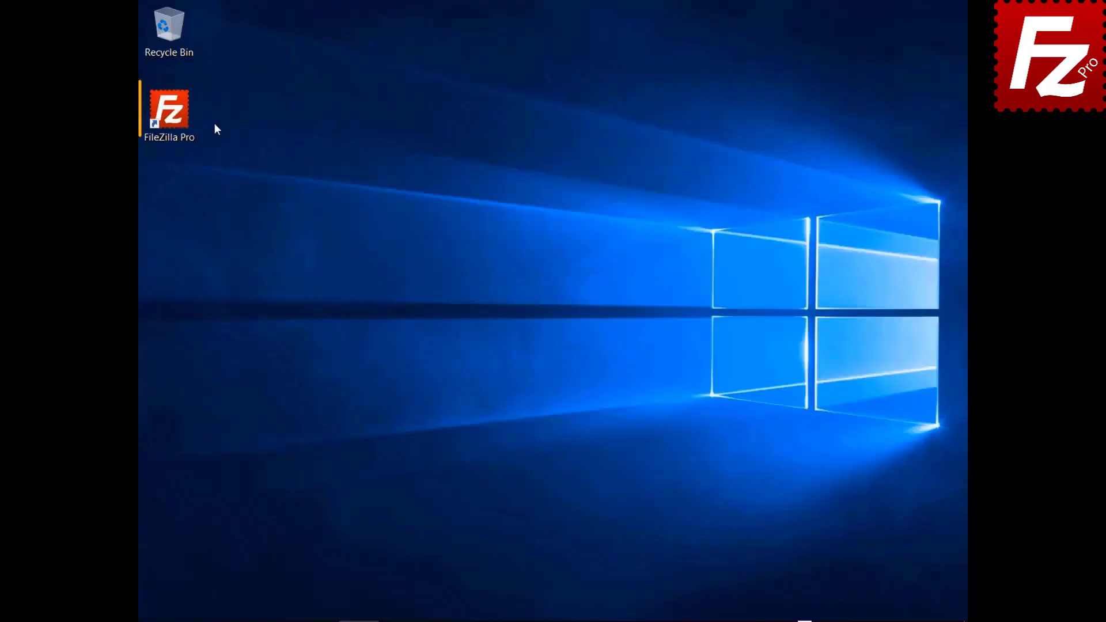
Step: Relaunch FileZilla Pro from its desktop icon, with no server connected
{"action": "double_click", "coordinate": [179, 123]}
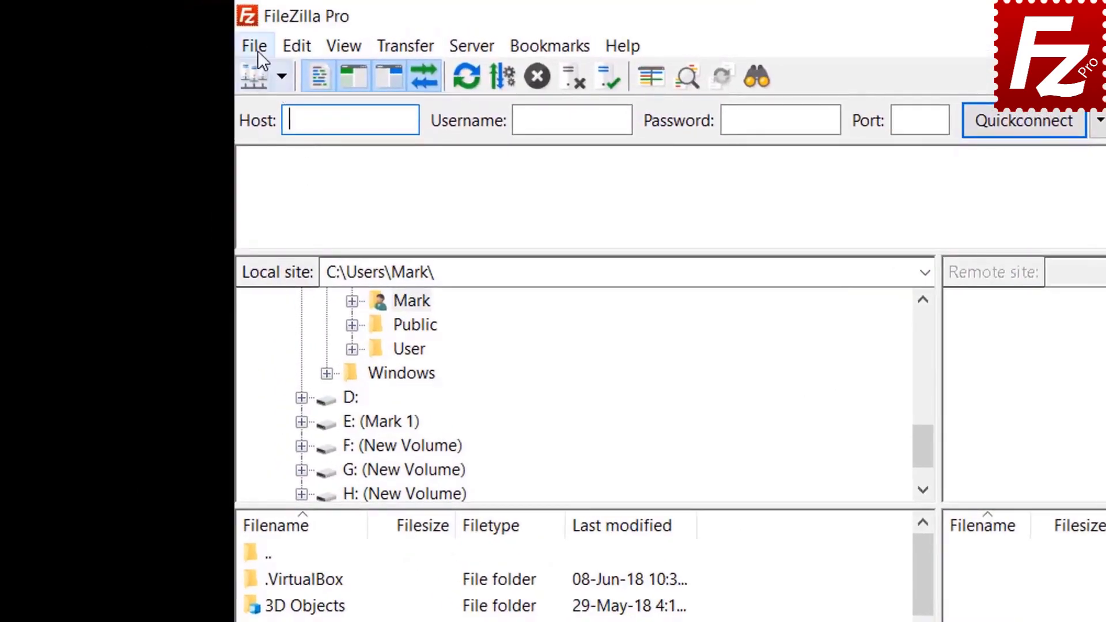
Step: Create a new site 'Azure File Connection' using the Microsoft Azure File Storage Service protocol
{"action": "left_click", "coordinate": [258, 51]}
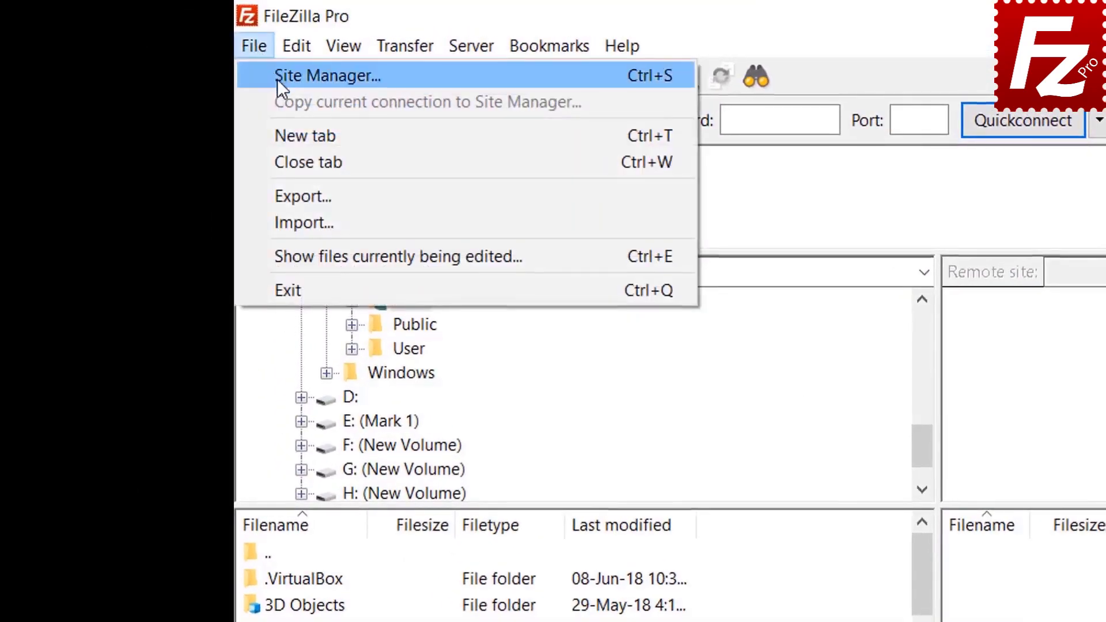
{"action": "left_click", "coordinate": [278, 78]}
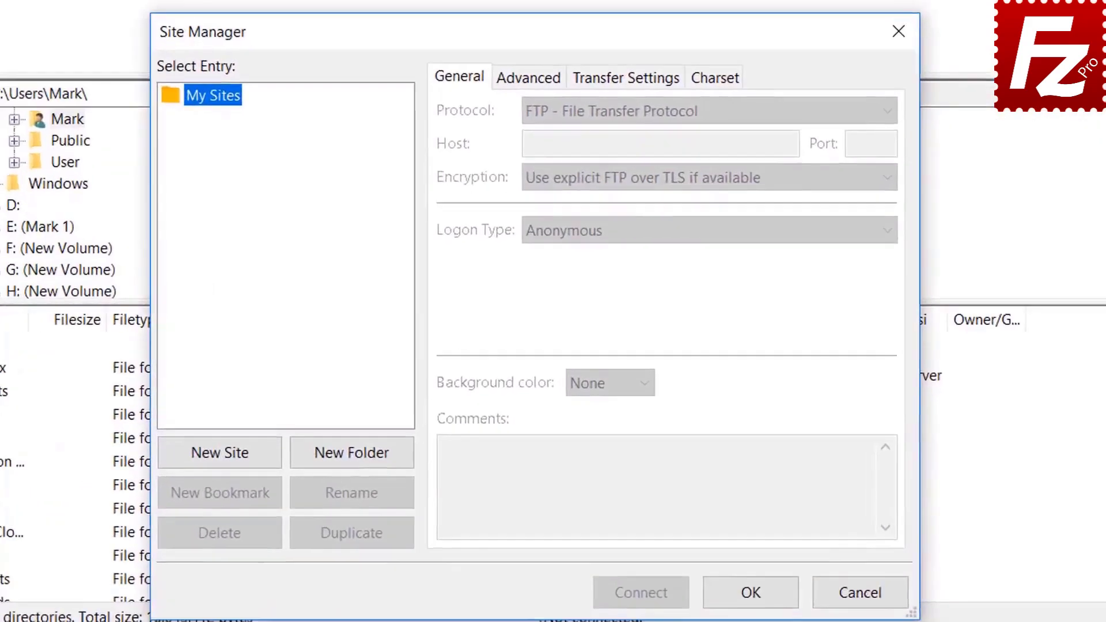
{"action": "left_click", "coordinate": [225, 452]}
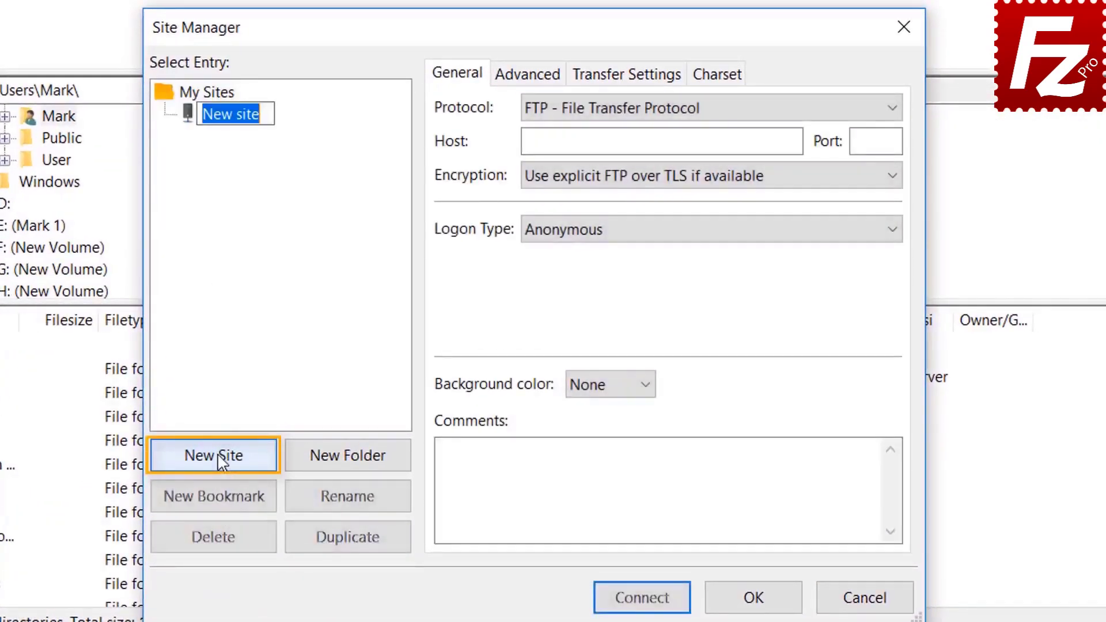
{"action": "type", "text": "Azur"}
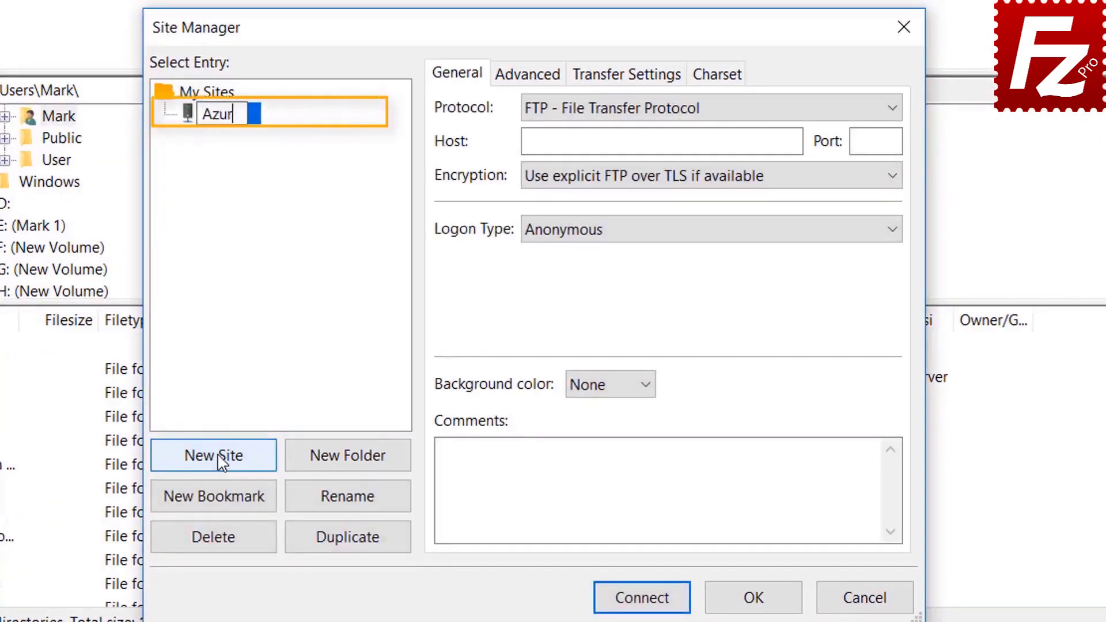
{"action": "type", "text": "e File "}
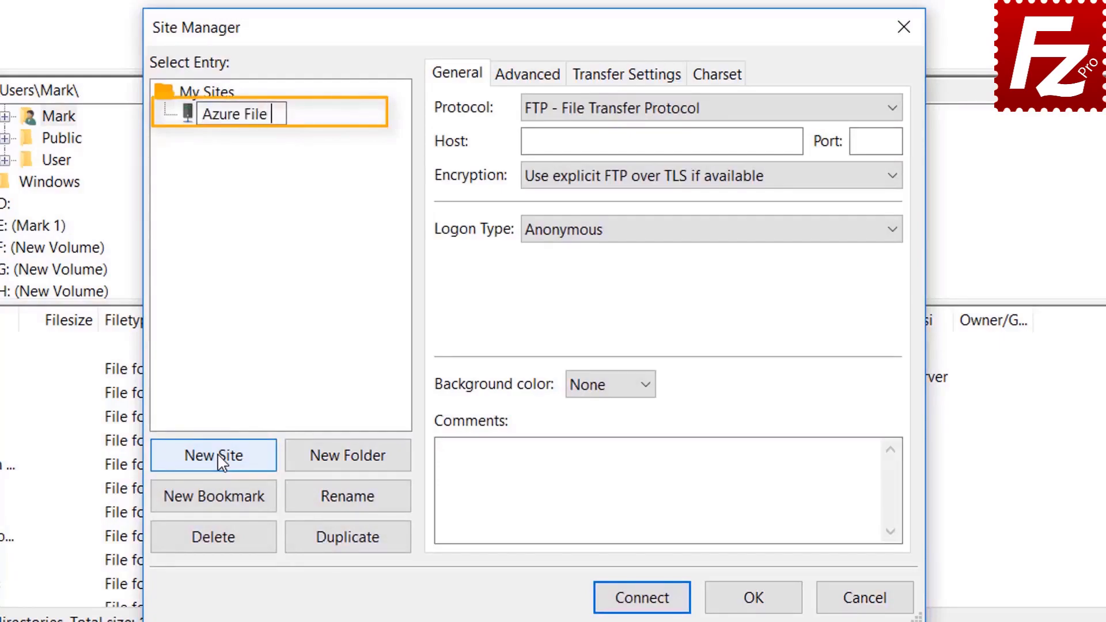
{"action": "type", "text": "Connec"}
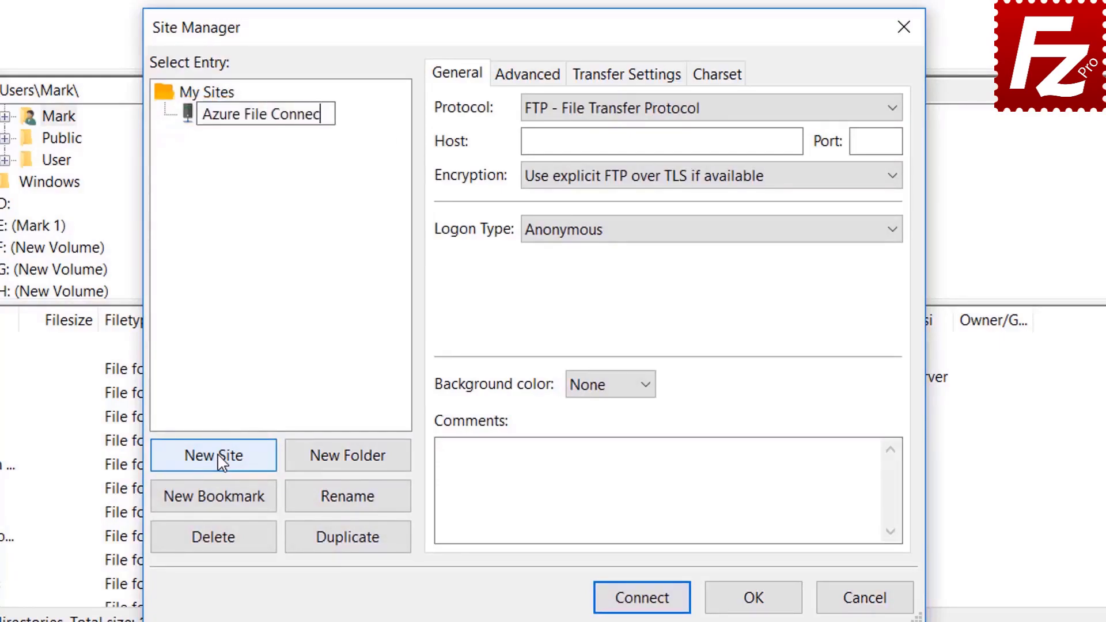
{"action": "type", "text": "tion"}
{"action": "key", "text": "Return"}
{"action": "left_click", "coordinate": [707, 109]}
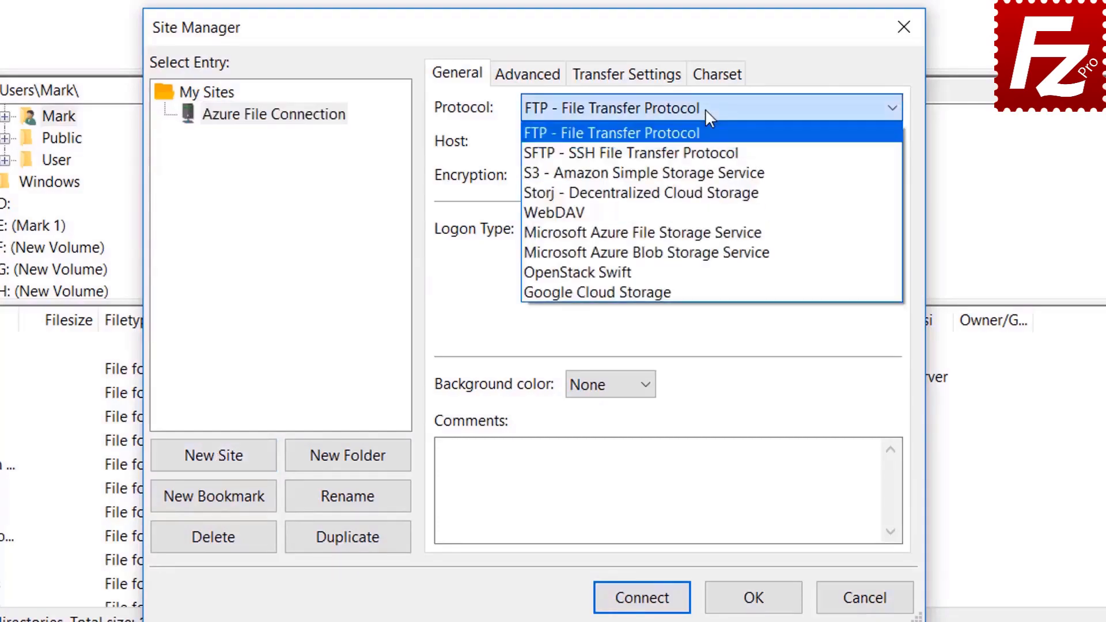
{"action": "left_click", "coordinate": [706, 233]}
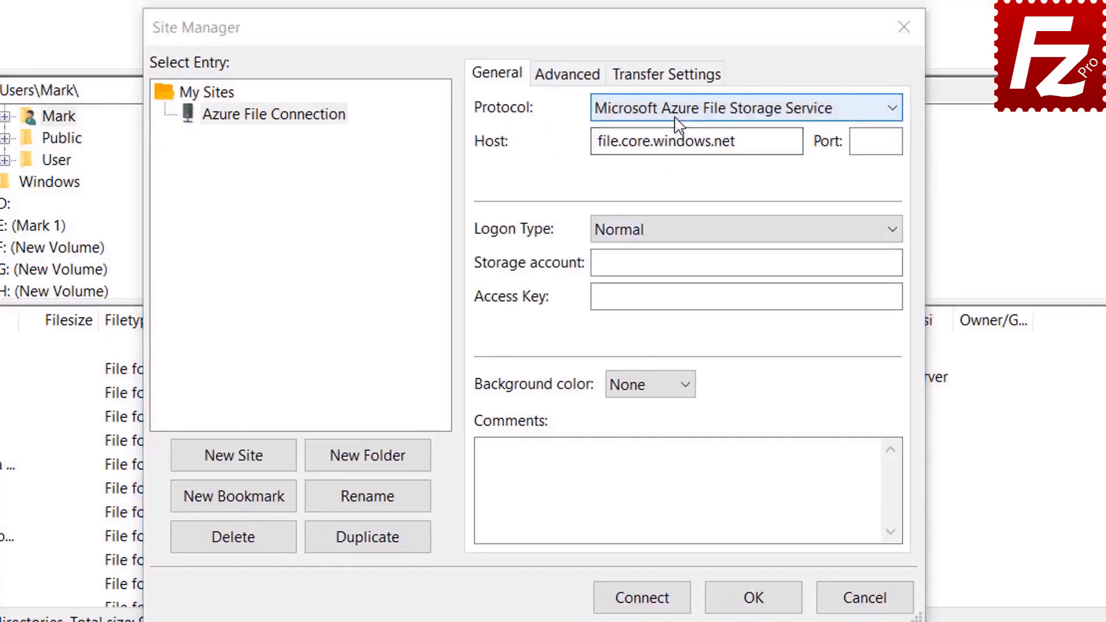
Step: Keep Normal logon, paste the storage account name and access key, and connect
{"action": "left_click", "coordinate": [674, 118]}
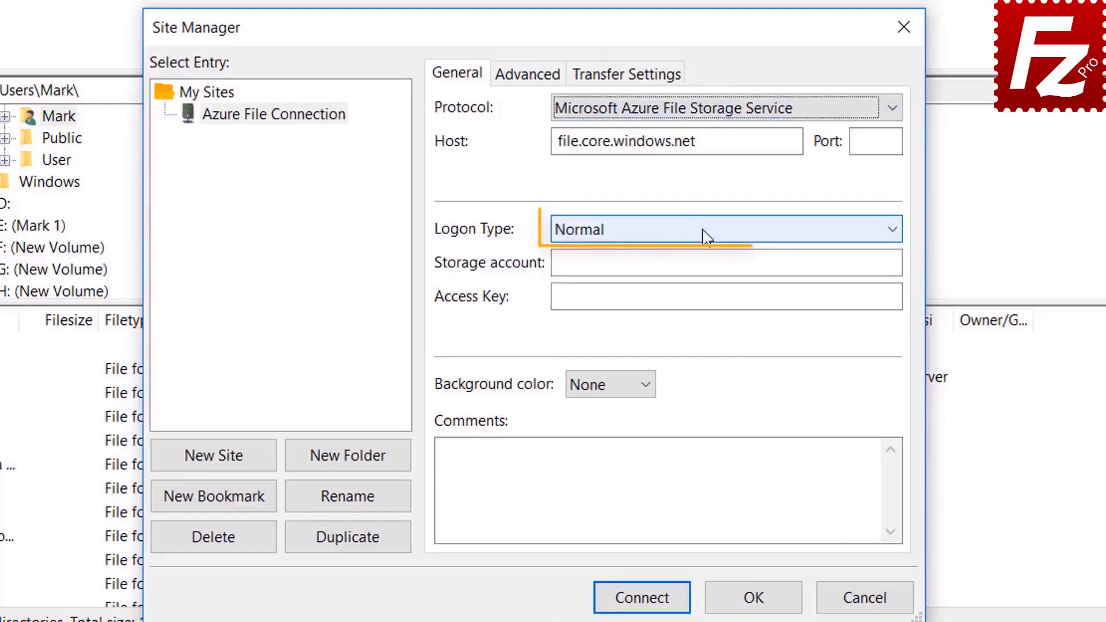
{"action": "left_click", "coordinate": [706, 237]}
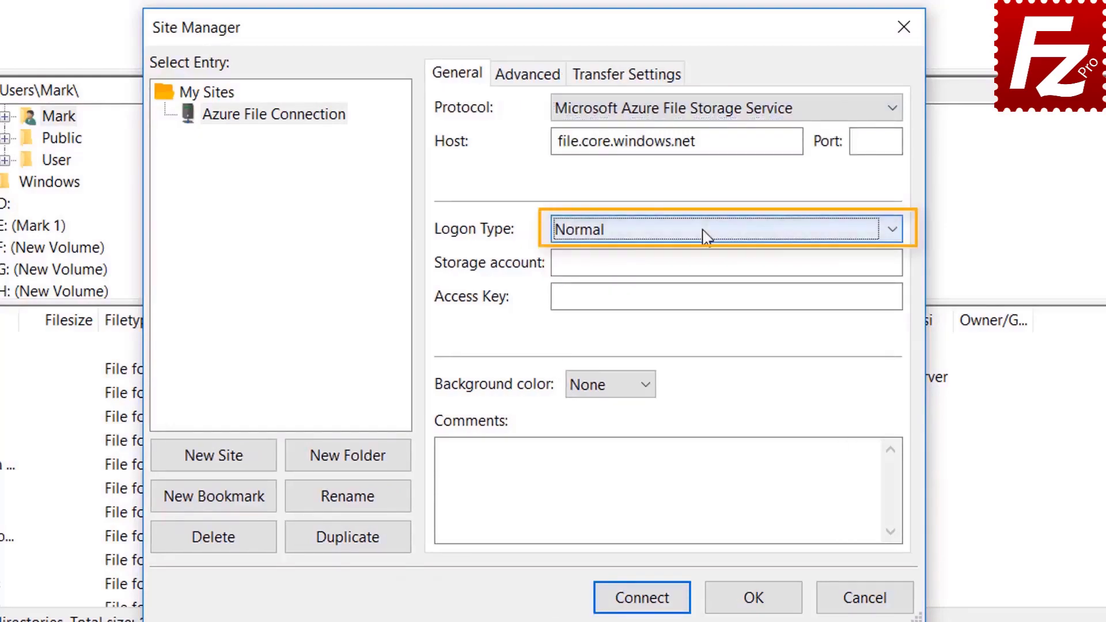
{"action": "left_click", "coordinate": [688, 263]}
{"action": "key", "text": "ctrl+v"}
{"action": "left_click", "coordinate": [607, 299]}
{"action": "key", "text": "ctrl+v"}
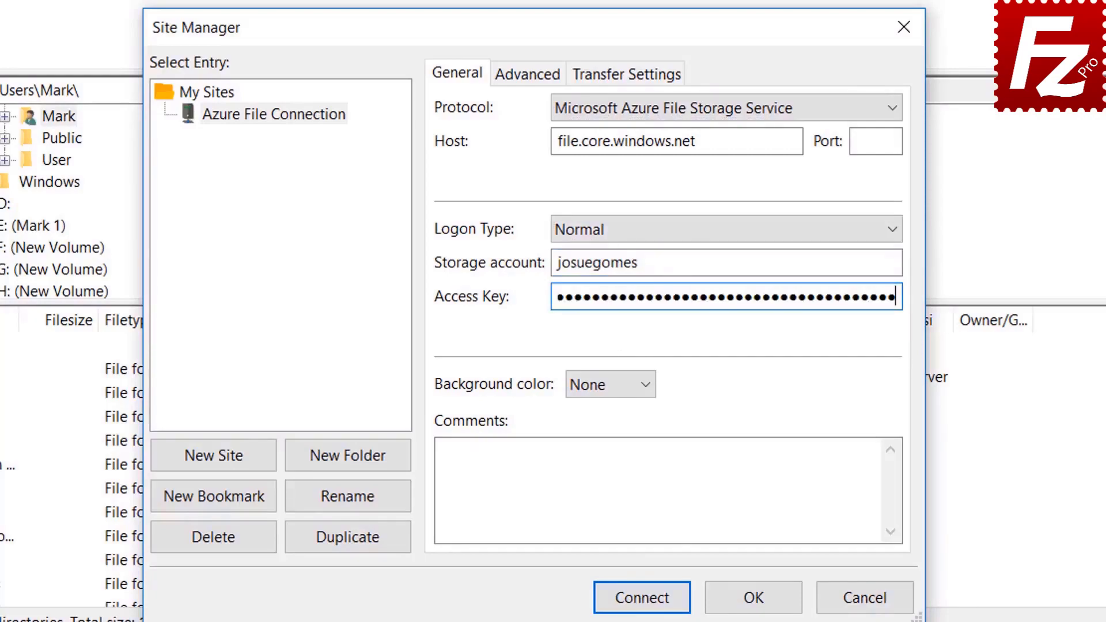
{"action": "left_click", "coordinate": [646, 599]}
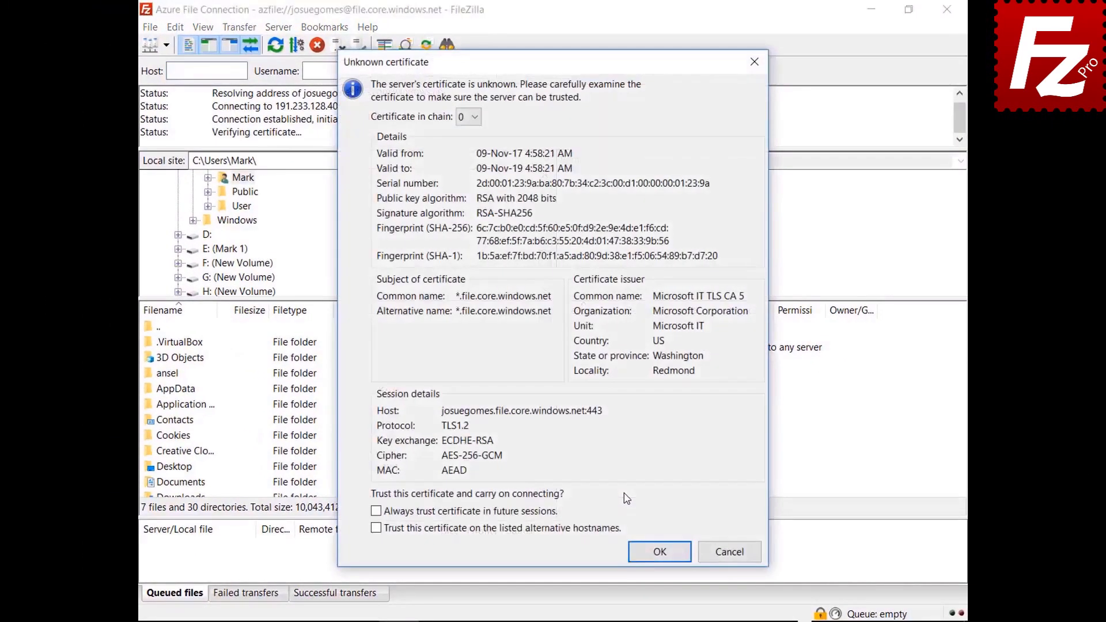
Step: Always trust the Azure server's certificate, accept it, and relaunch FileZilla Pro from the desktop
{"action": "left_click", "coordinate": [540, 513]}
{"action": "left_click", "coordinate": [648, 554]}
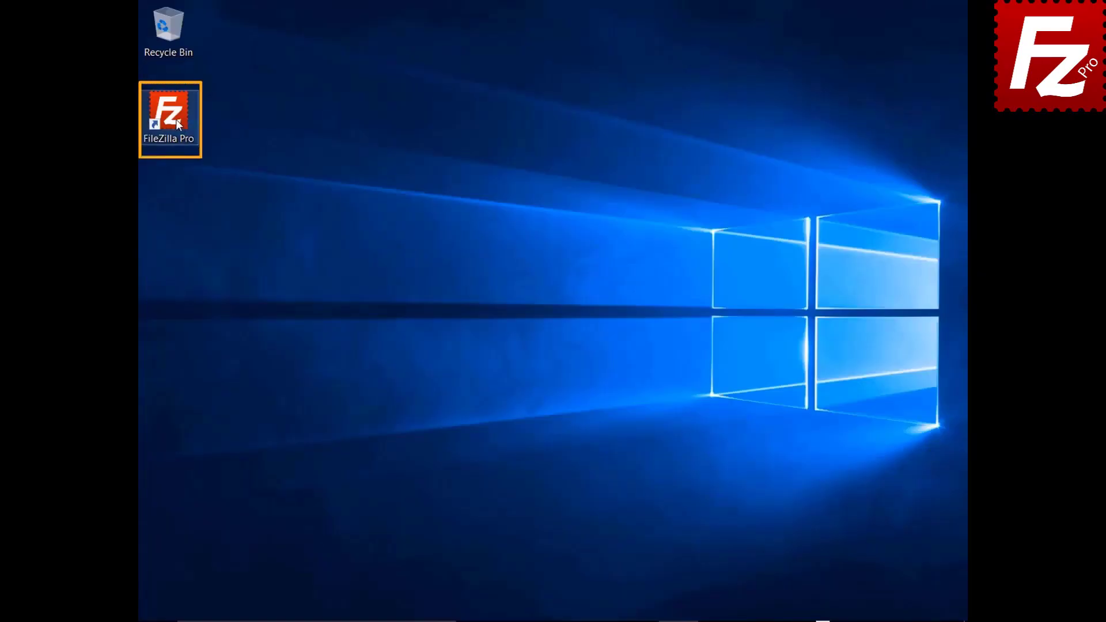
{"action": "double_click", "coordinate": [175, 119]}
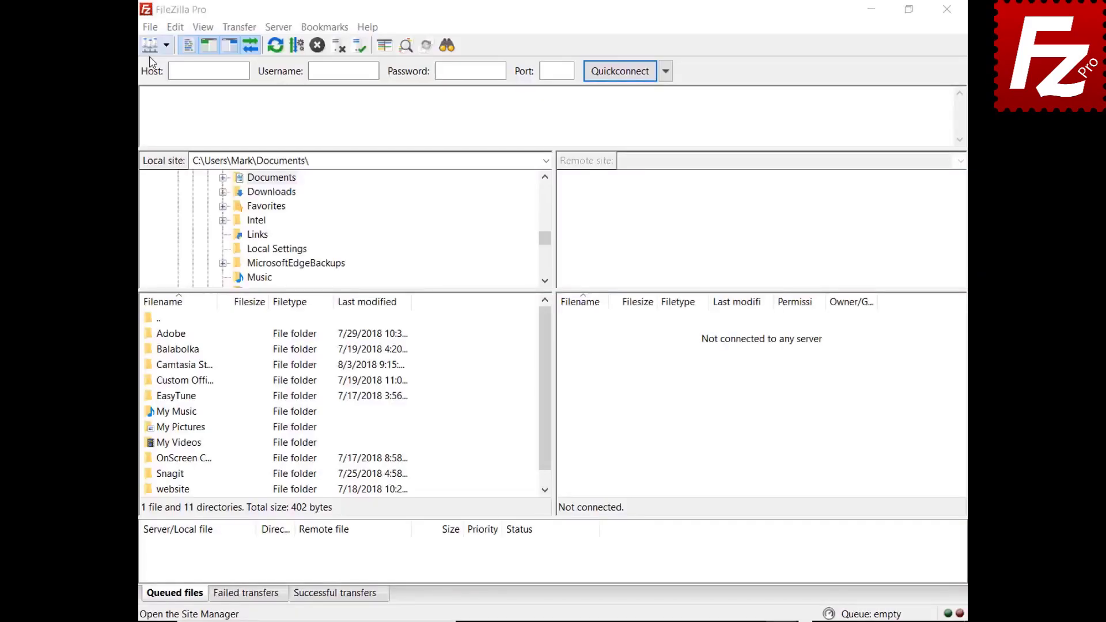
Step: Create a 'Google Drive' site with the Google Drive protocol and the Google account as user, then connect
{"action": "left_click", "coordinate": [150, 27]}
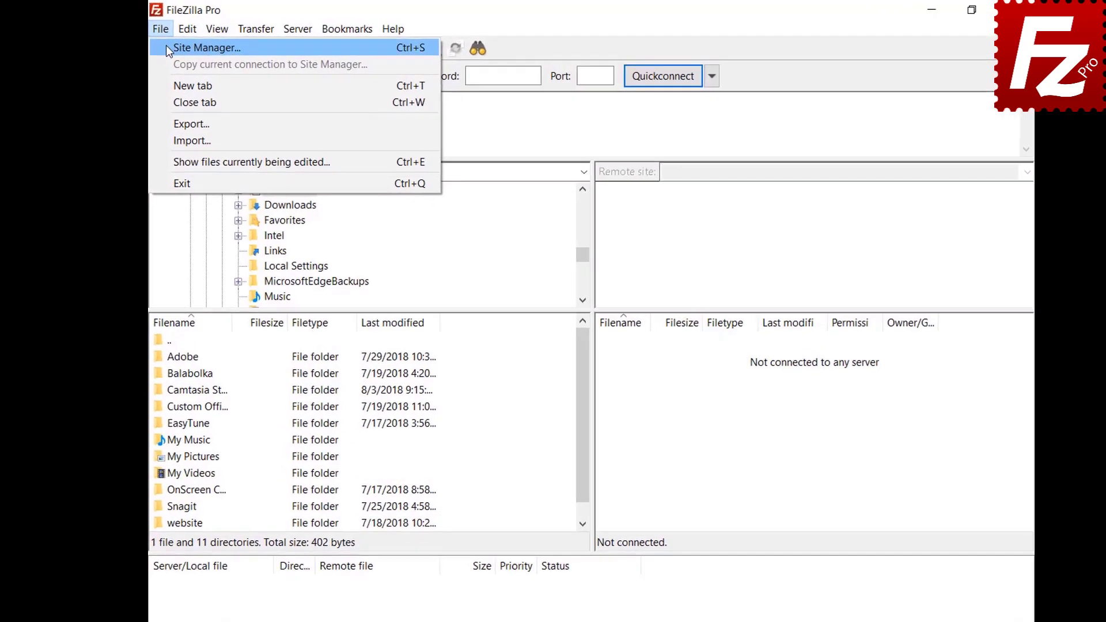
{"action": "left_click", "coordinate": [168, 49]}
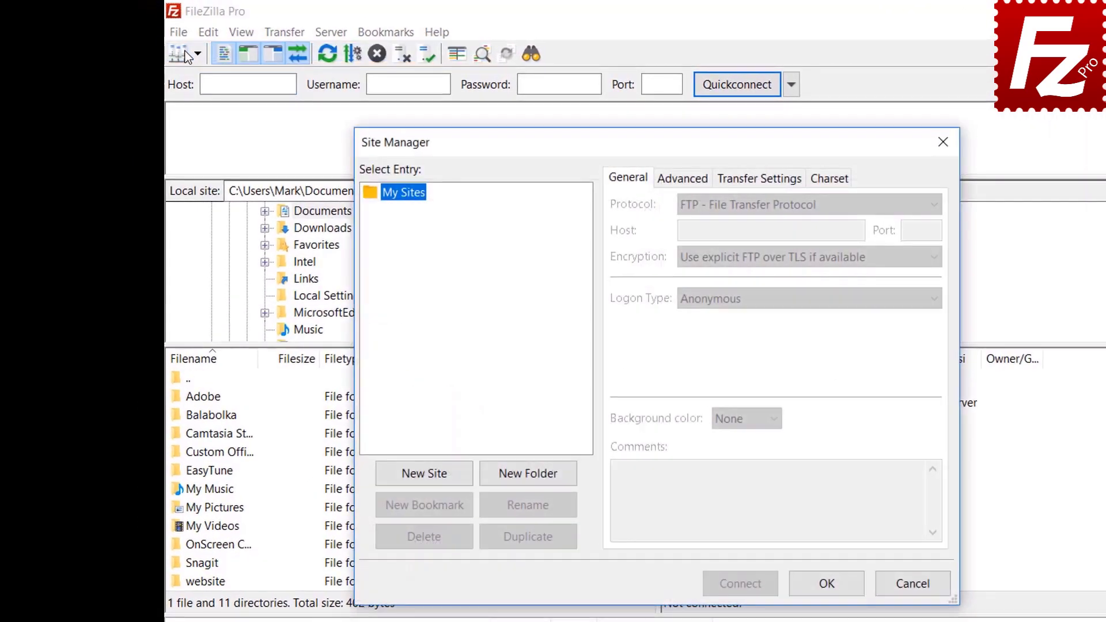
{"action": "left_click", "coordinate": [425, 474]}
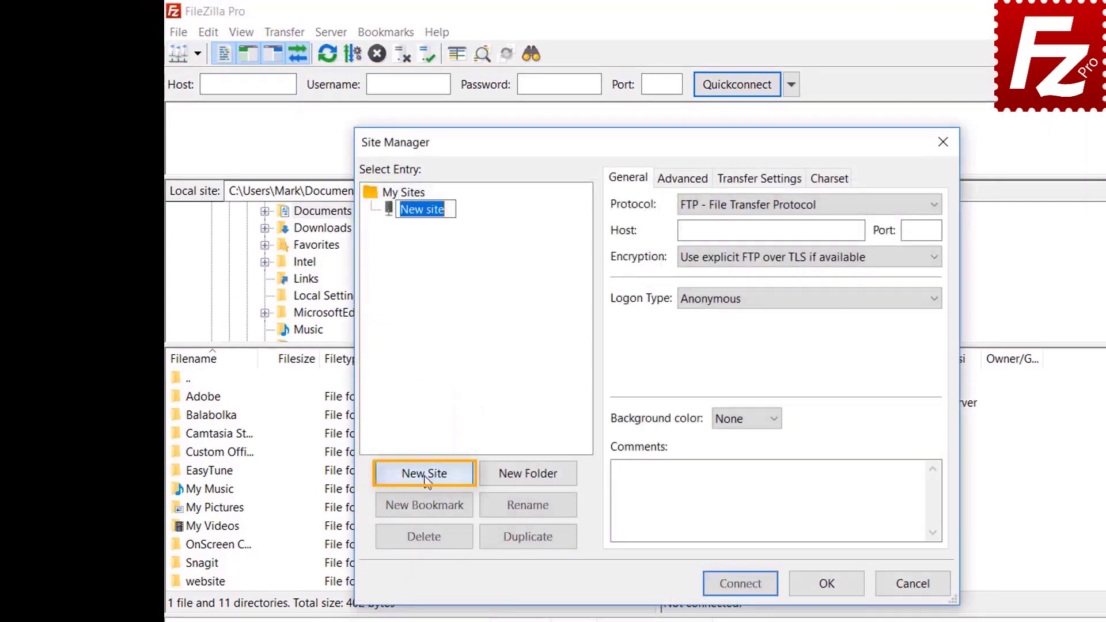
{"action": "type", "text": "Google Drive"}
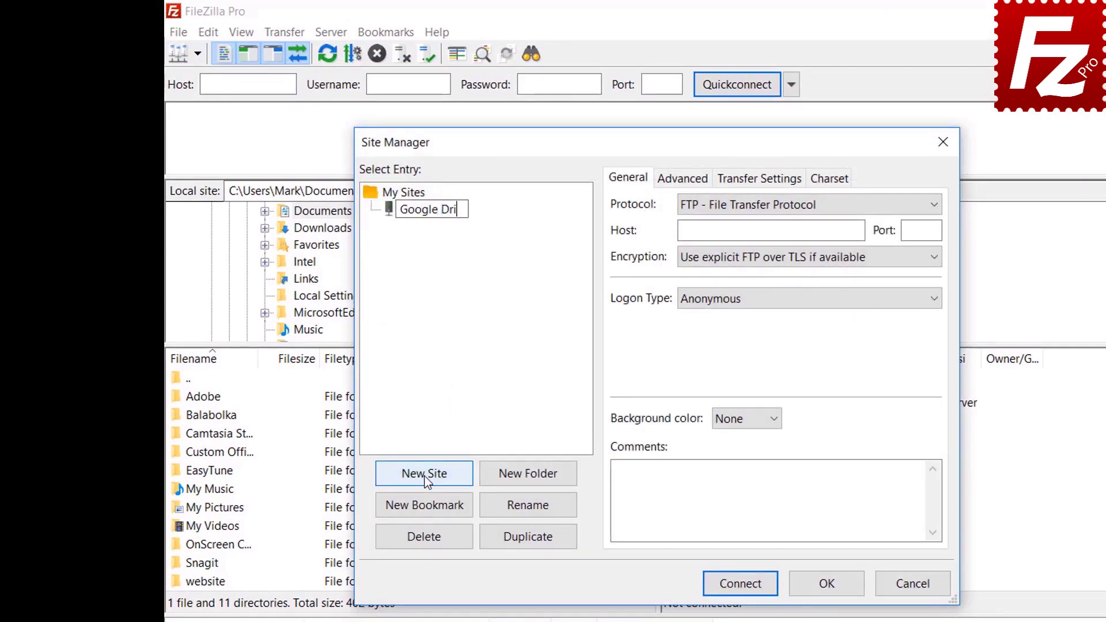
{"action": "left_click", "coordinate": [762, 212]}
{"action": "left_click", "coordinate": [759, 362]}
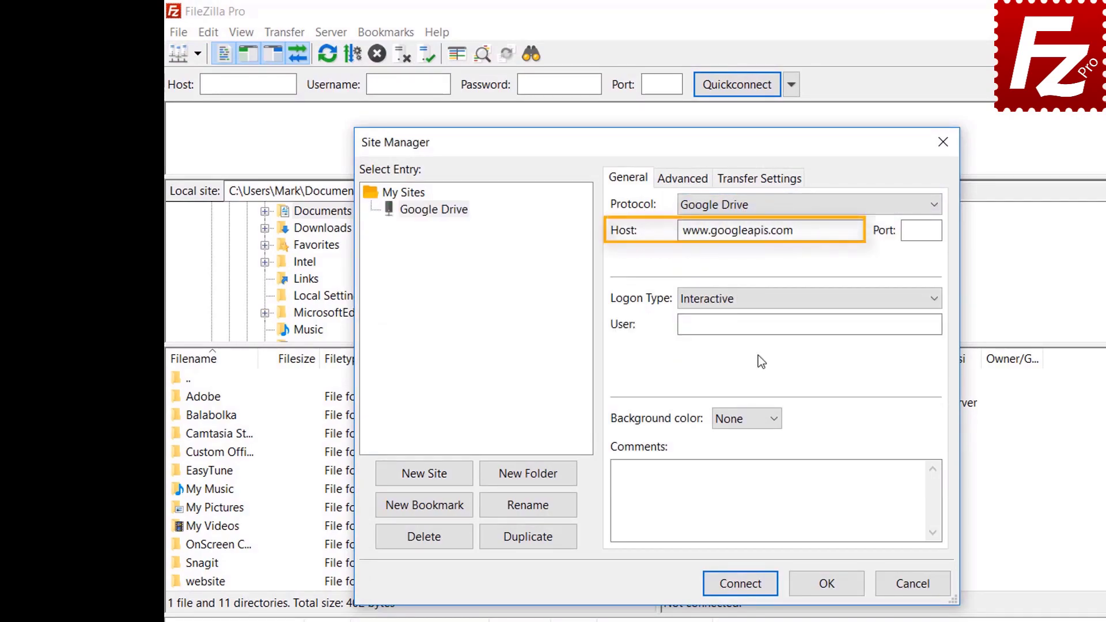
{"action": "left_click", "coordinate": [832, 321]}
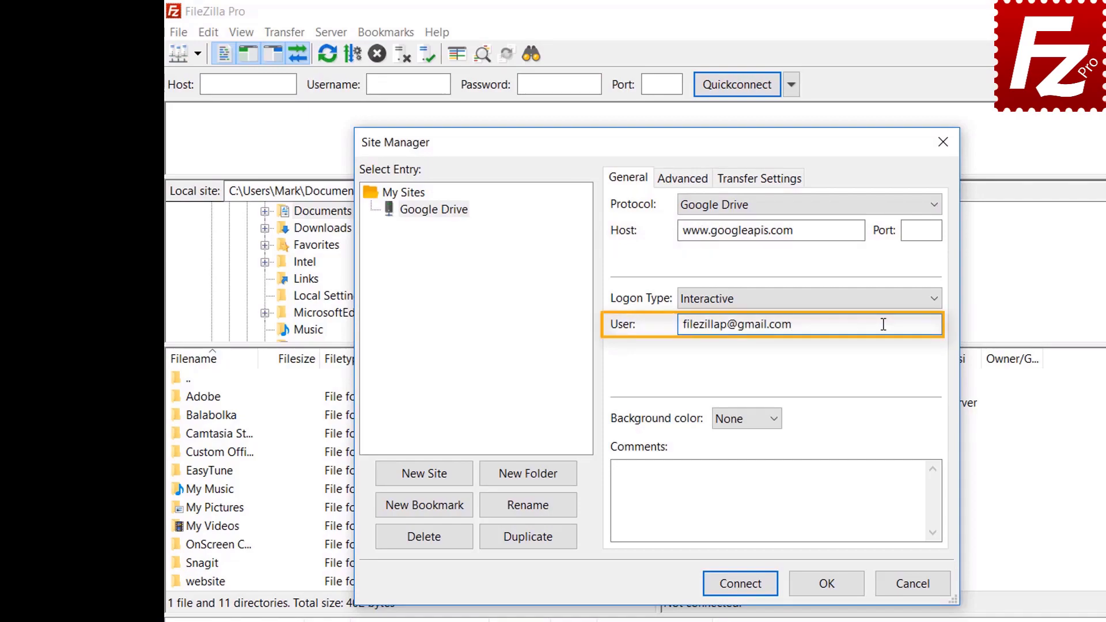
{"action": "left_click", "coordinate": [748, 592]}
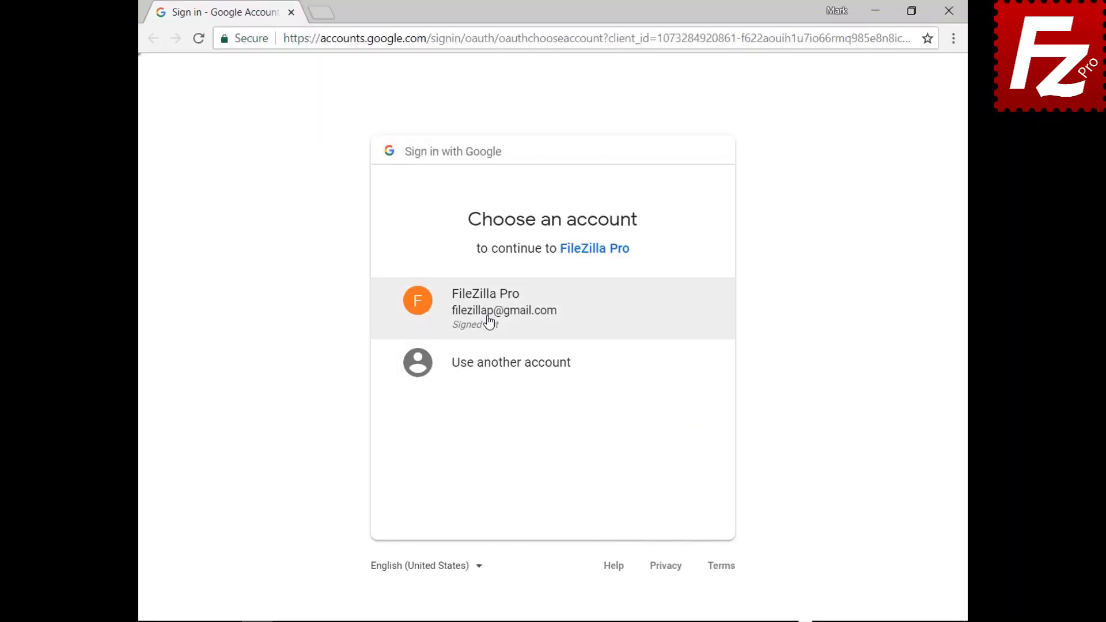
Step: Sign in with the Google account and its password, allow FileZilla Pro Drive access, and close the browser
{"action": "left_click", "coordinate": [489, 320]}
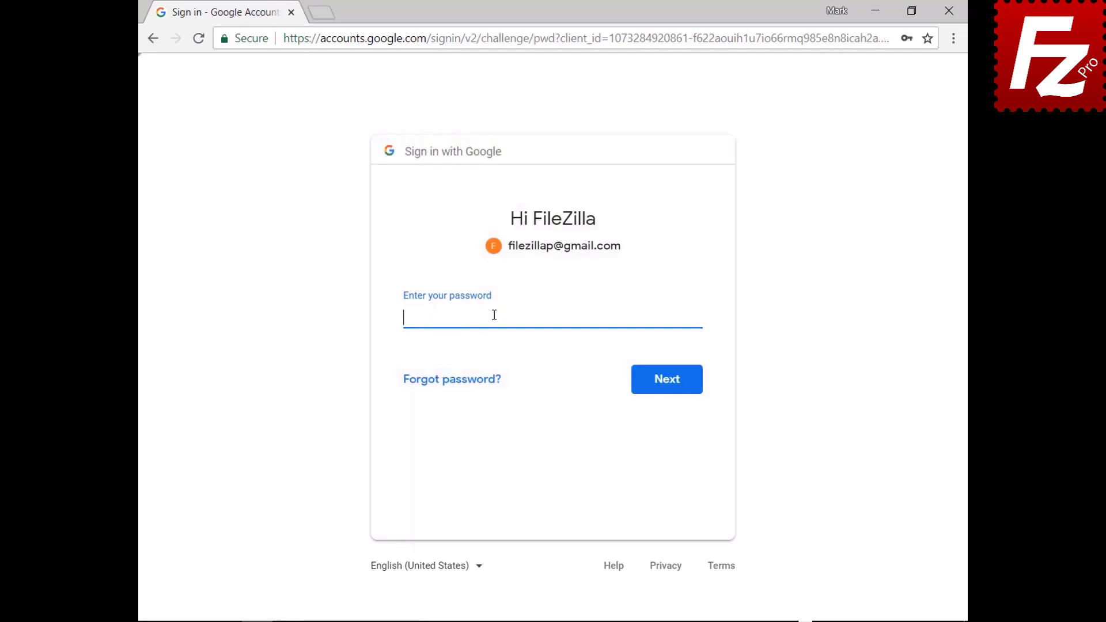
{"action": "key", "text": "ctrl+v"}
{"action": "left_click", "coordinate": [670, 391]}
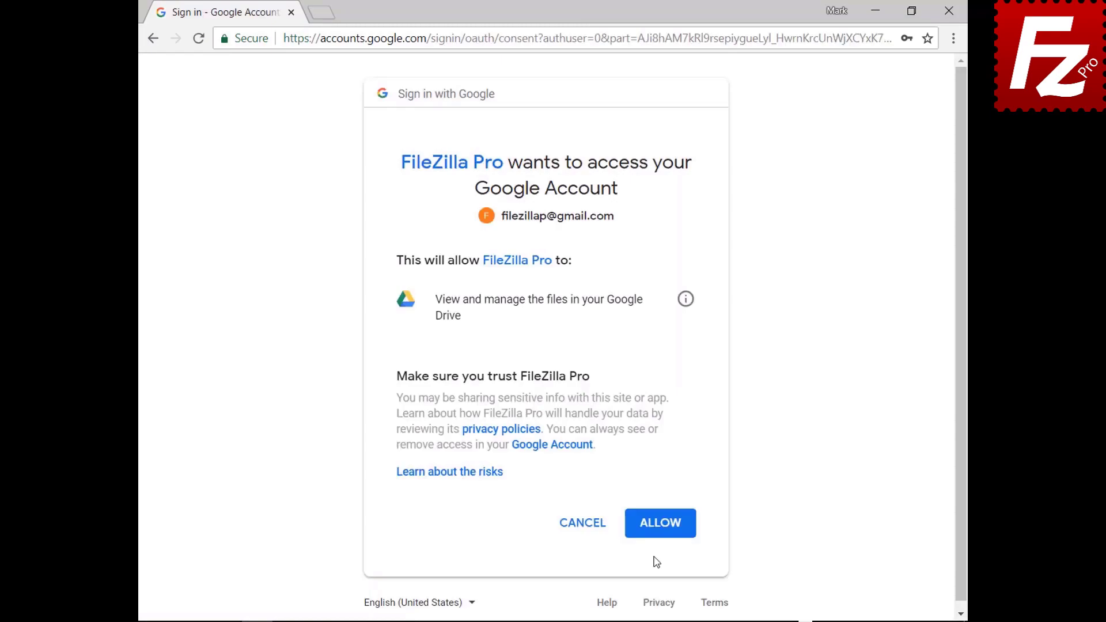
{"action": "left_click", "coordinate": [662, 525]}
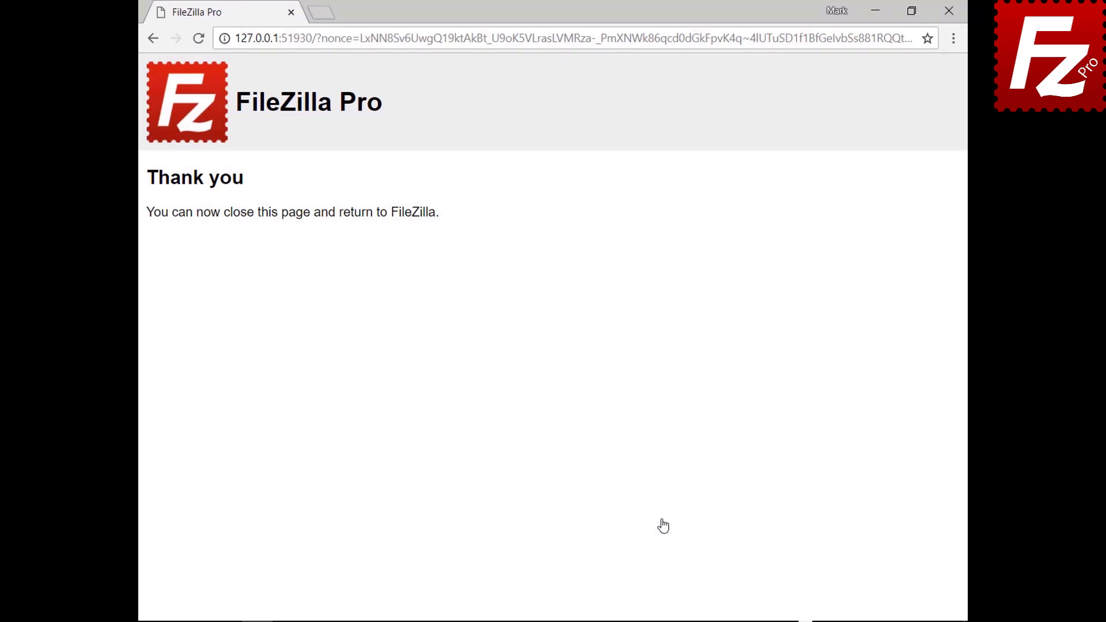
{"action": "left_click", "coordinate": [948, 12]}
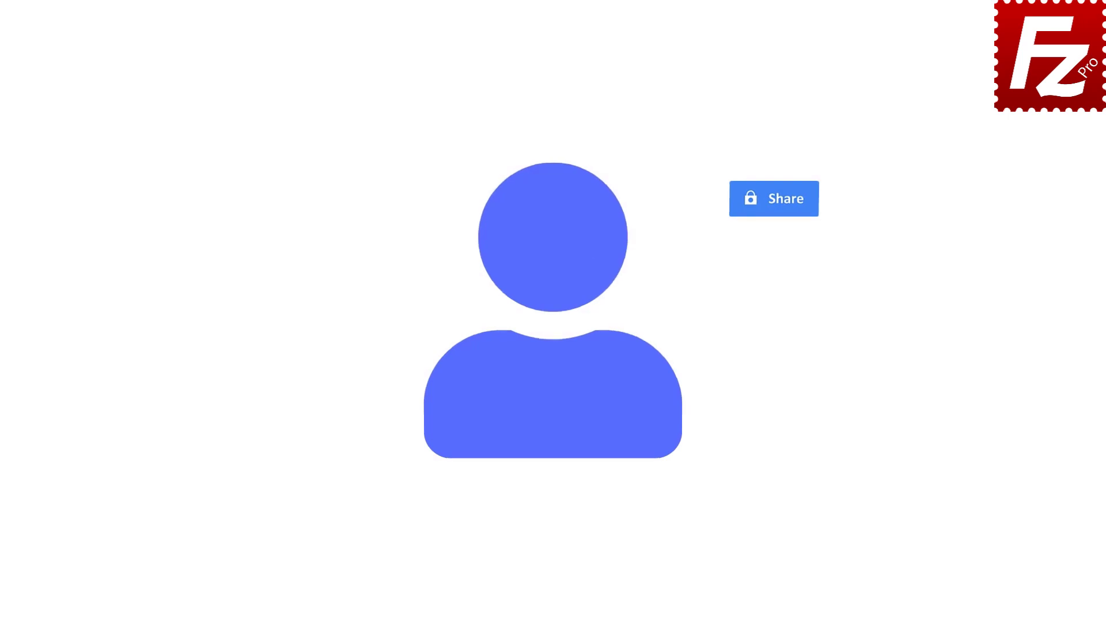
Step: Relaunch FileZilla Pro, connect to the saved Google Drive site, and open My Drive/Construction Project
{"action": "double_click", "coordinate": [175, 120]}
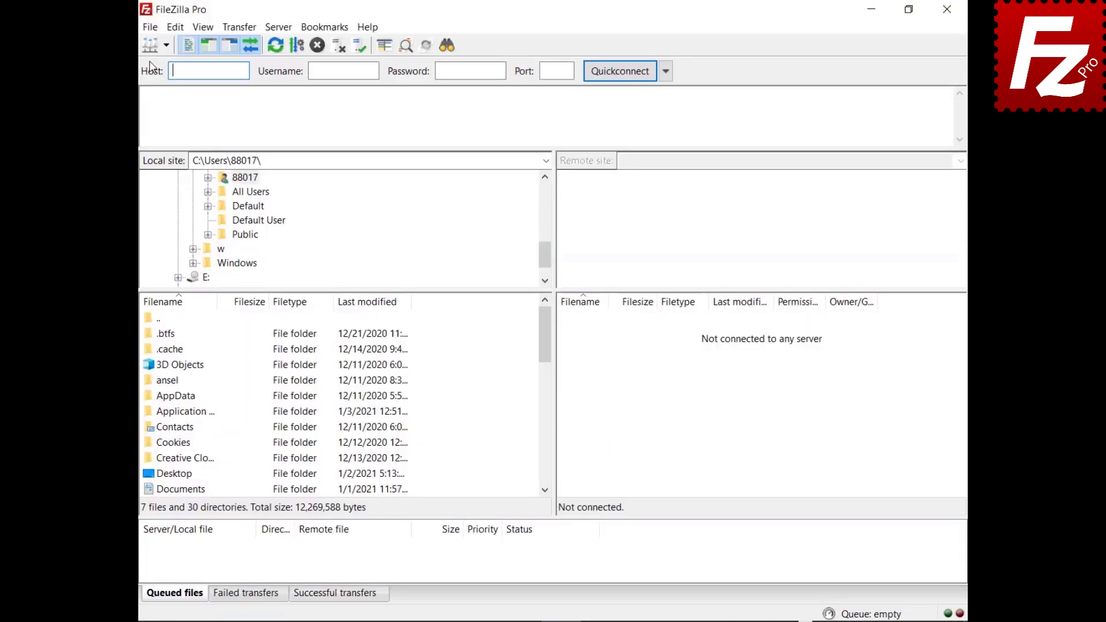
{"action": "left_click", "coordinate": [150, 27]}
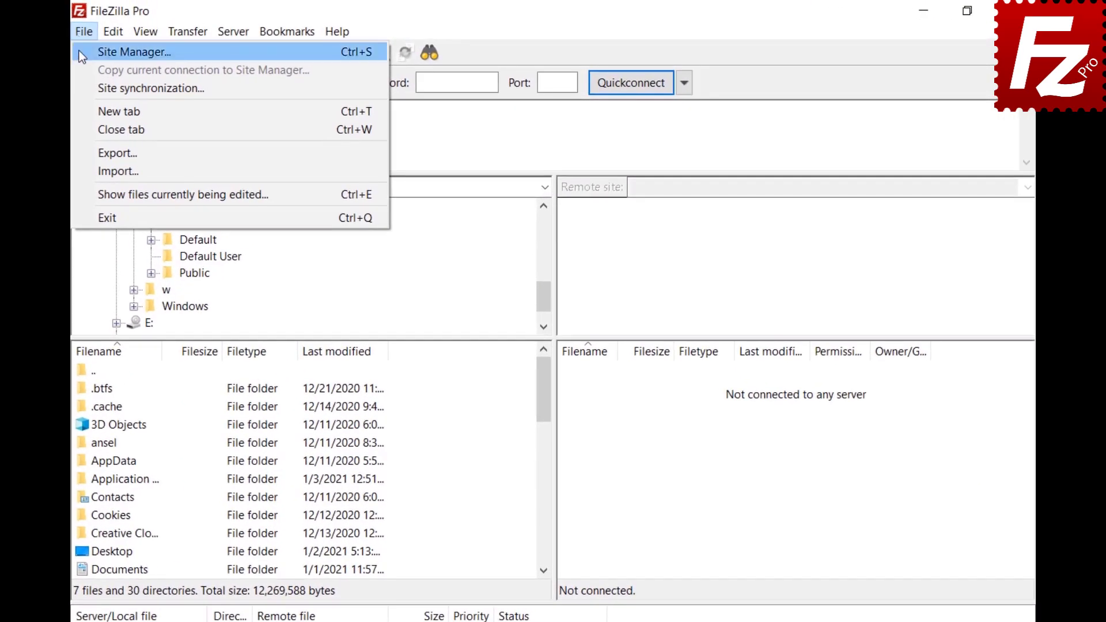
{"action": "left_click", "coordinate": [79, 51]}
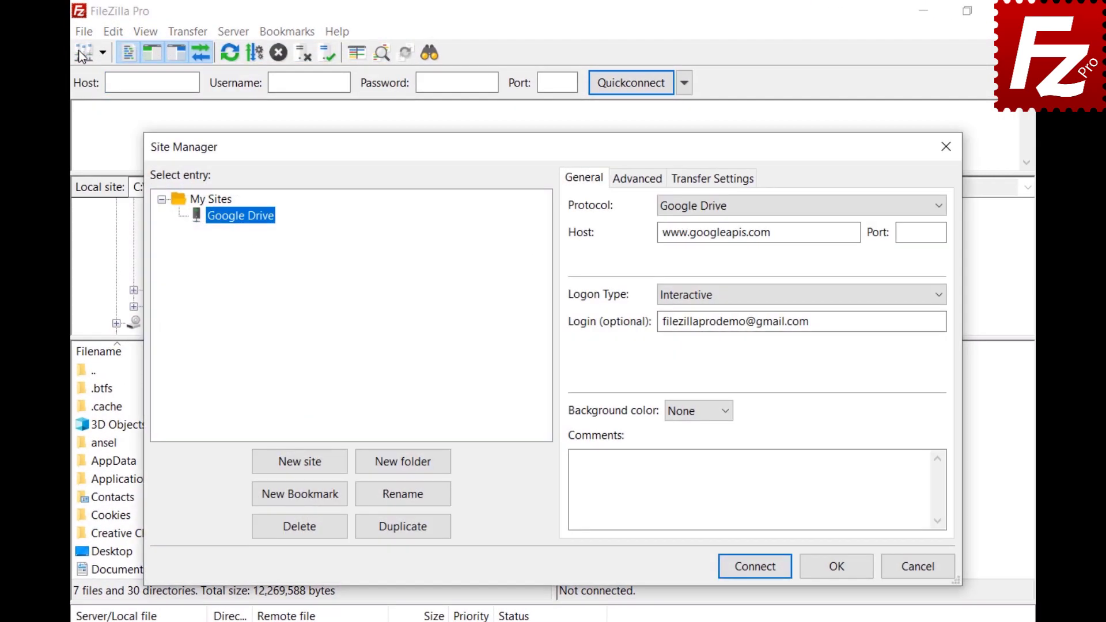
{"action": "left_click", "coordinate": [754, 567]}
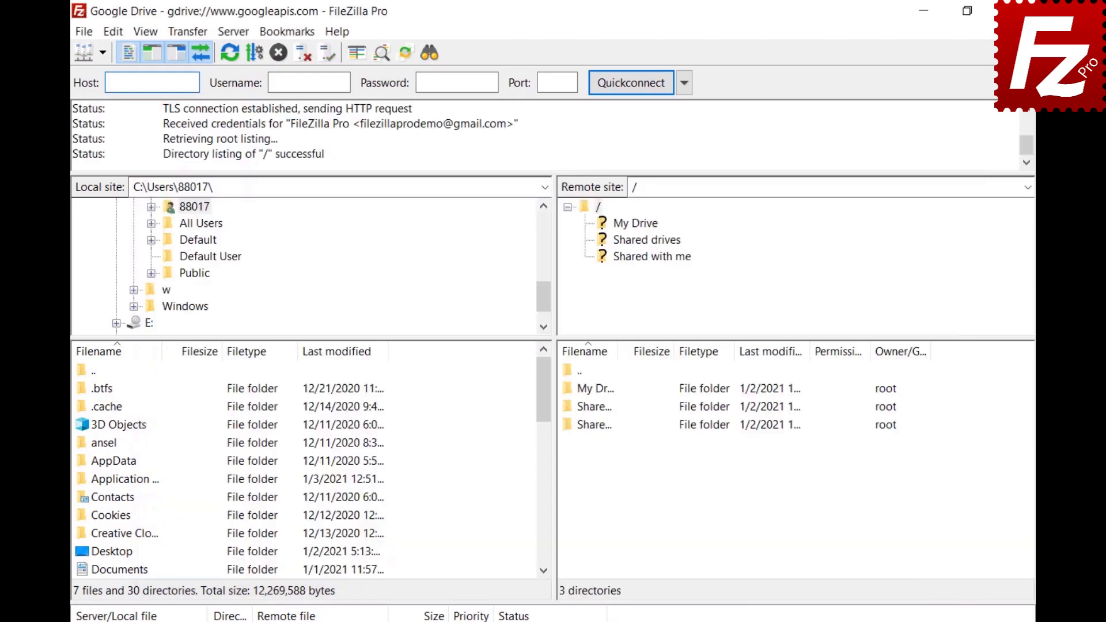
{"action": "left_click", "coordinate": [635, 224]}
{"action": "left_click", "coordinate": [646, 241]}
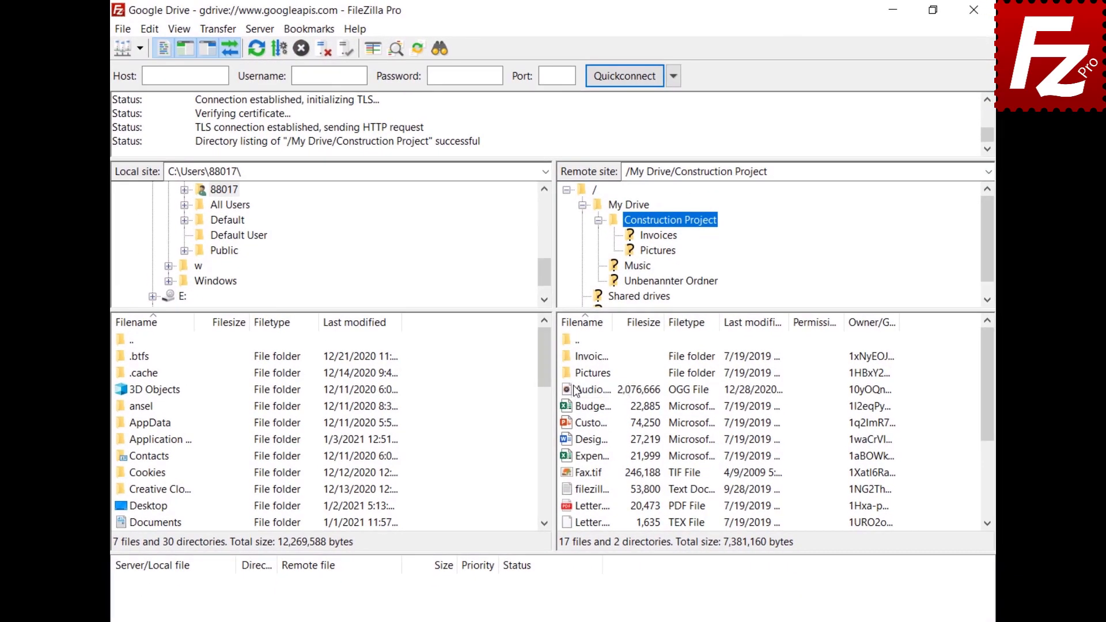
{"action": "right_click", "coordinate": [576, 391]}
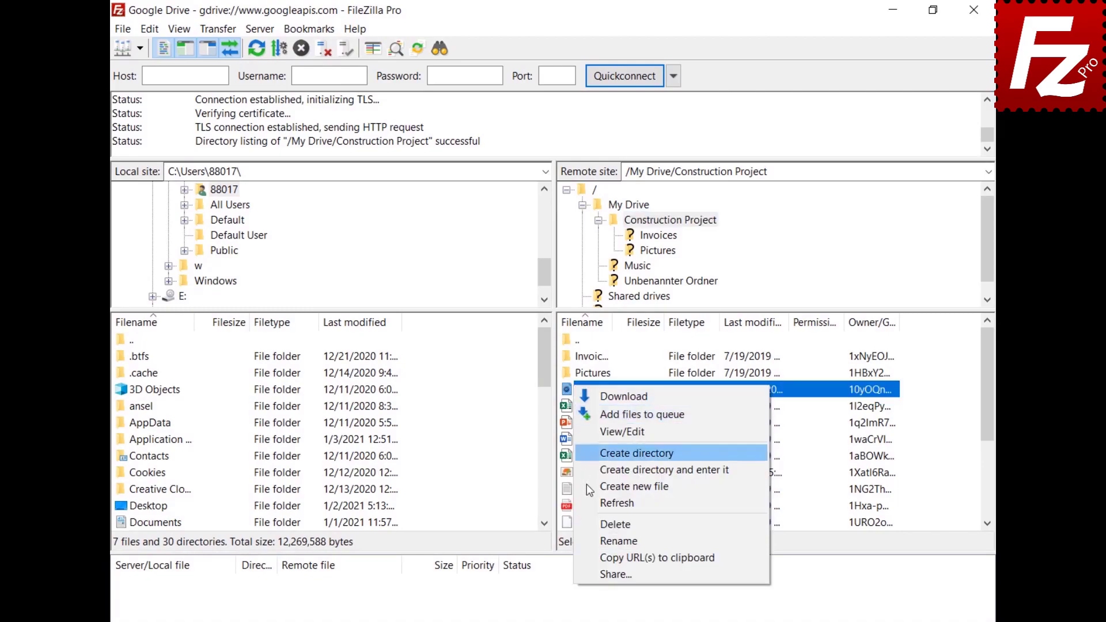
Step: Share Audio.ogg with a new Can Comment grantee and the message 'Shared with FileZilla Pro'
{"action": "left_click", "coordinate": [616, 574]}
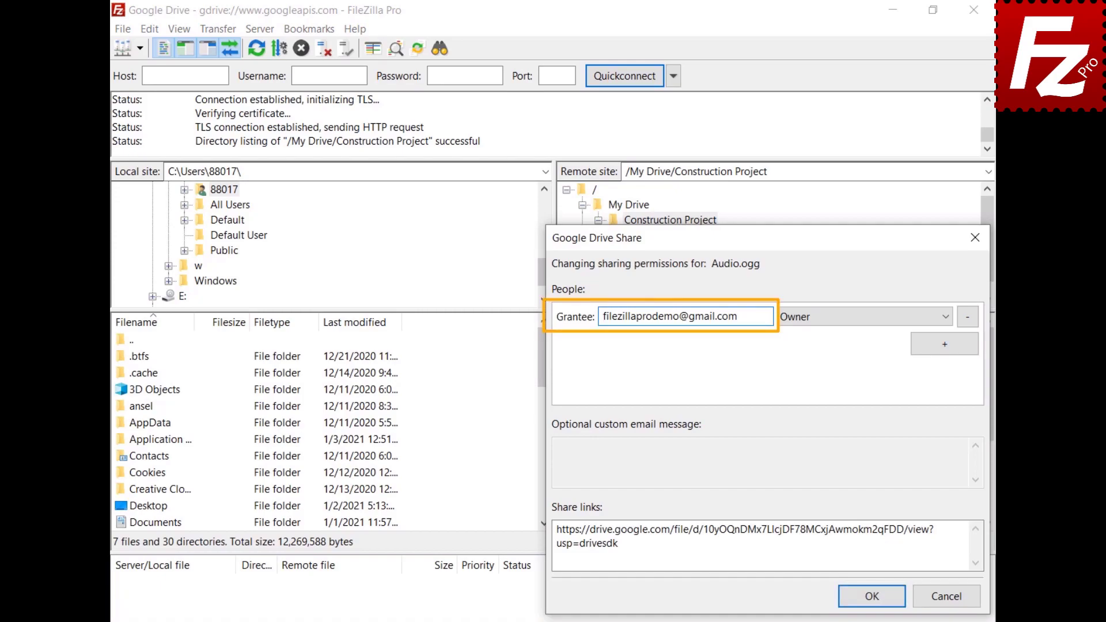
{"action": "left_click", "coordinate": [942, 344]}
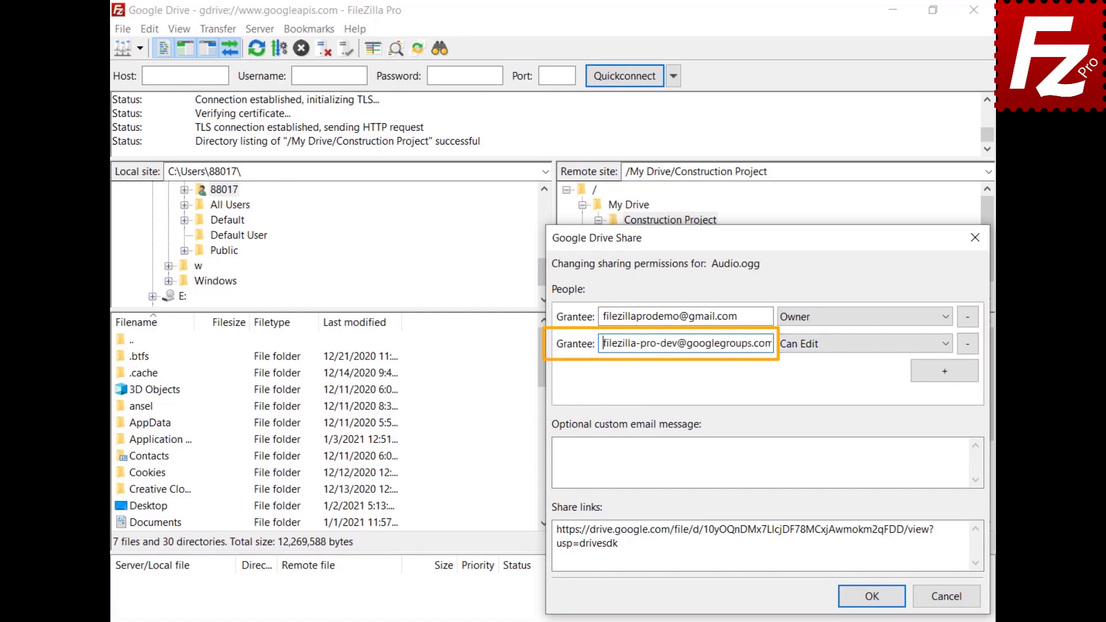
{"action": "left_click", "coordinate": [948, 348]}
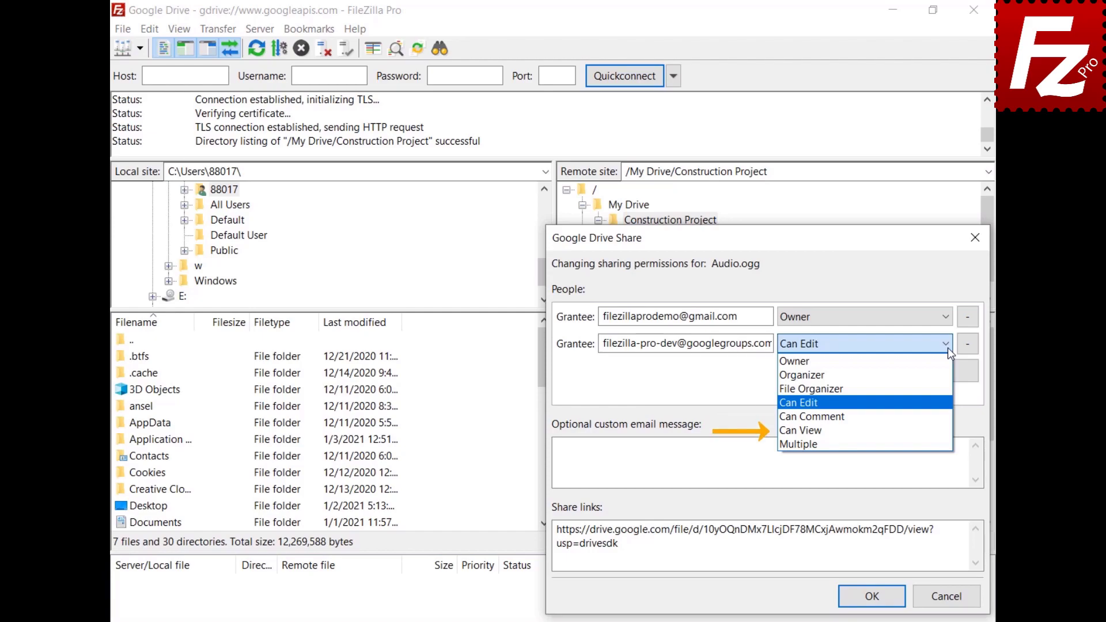
{"action": "key", "text": "Down"}
{"action": "key", "text": "Return"}
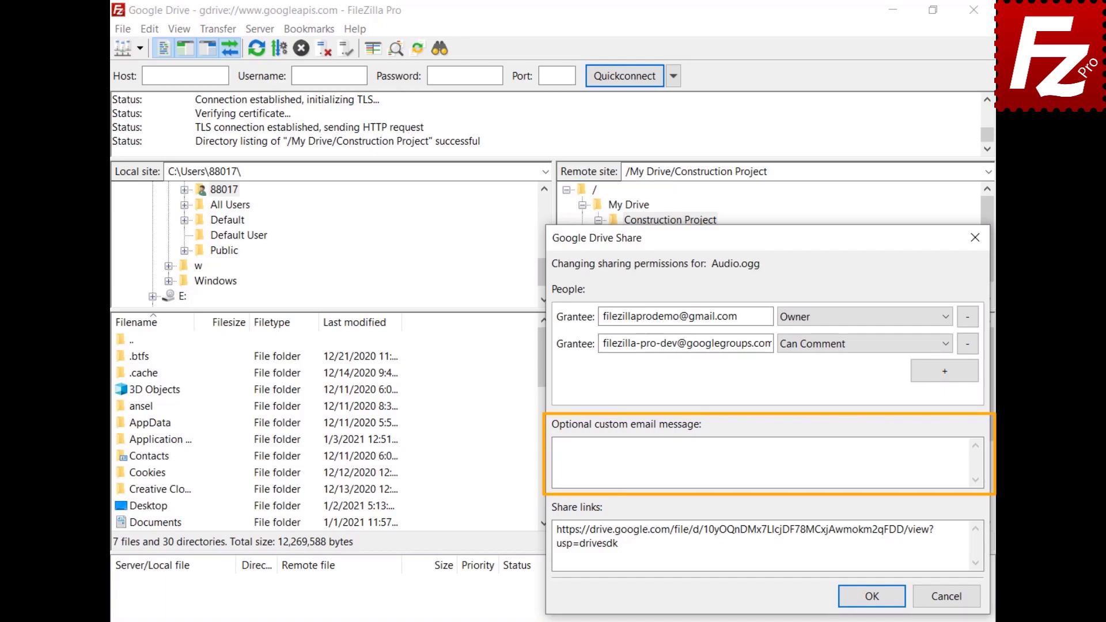
{"action": "left_click", "coordinate": [559, 447]}
{"action": "type", "text": "Shared w"}
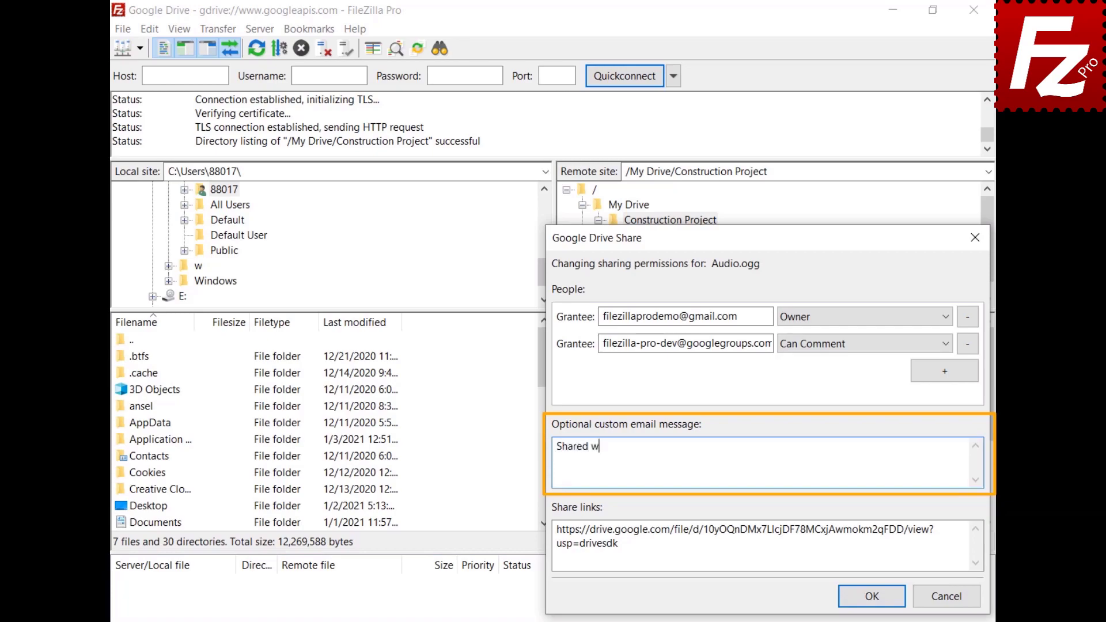
{"action": "type", "text": "ith FileZilla Pro"}
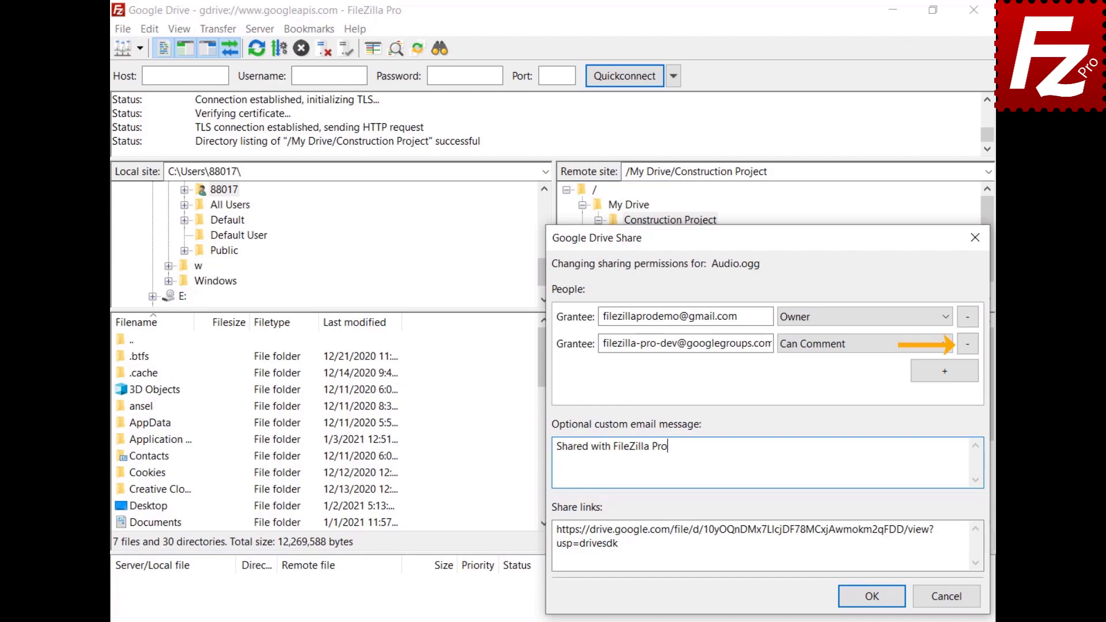
{"action": "left_click", "coordinate": [872, 596]}
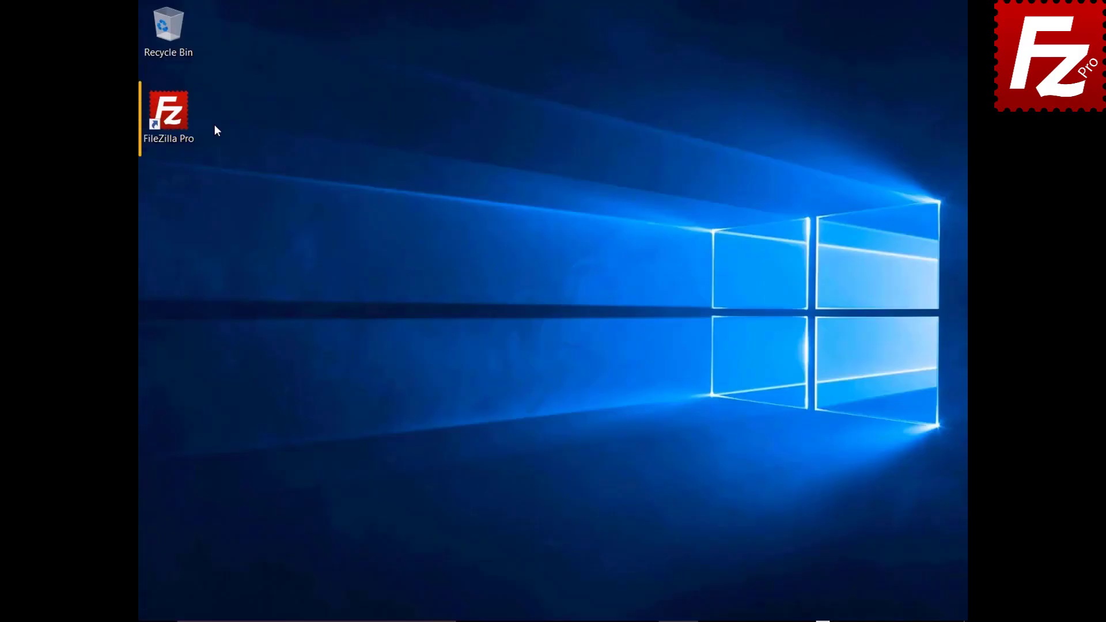
{"action": "double_click", "coordinate": [175, 119]}
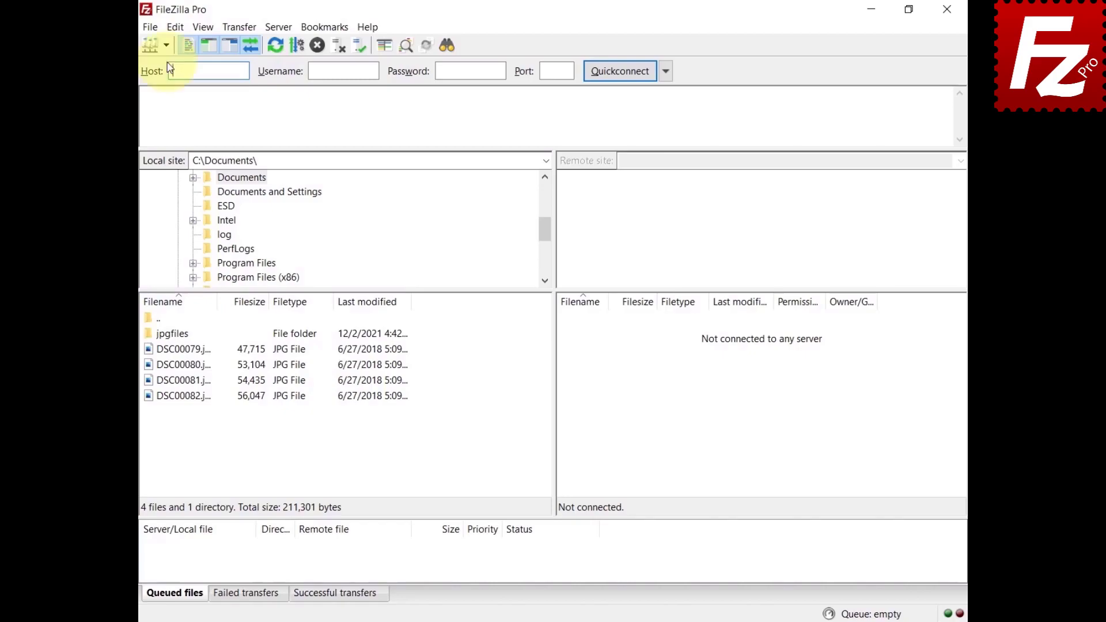
Step: Connect to the saved Google Drive site, sign in to Google and allow FileZilla Pro access
{"action": "left_click", "coordinate": [165, 45]}
{"action": "left_click", "coordinate": [165, 64]}
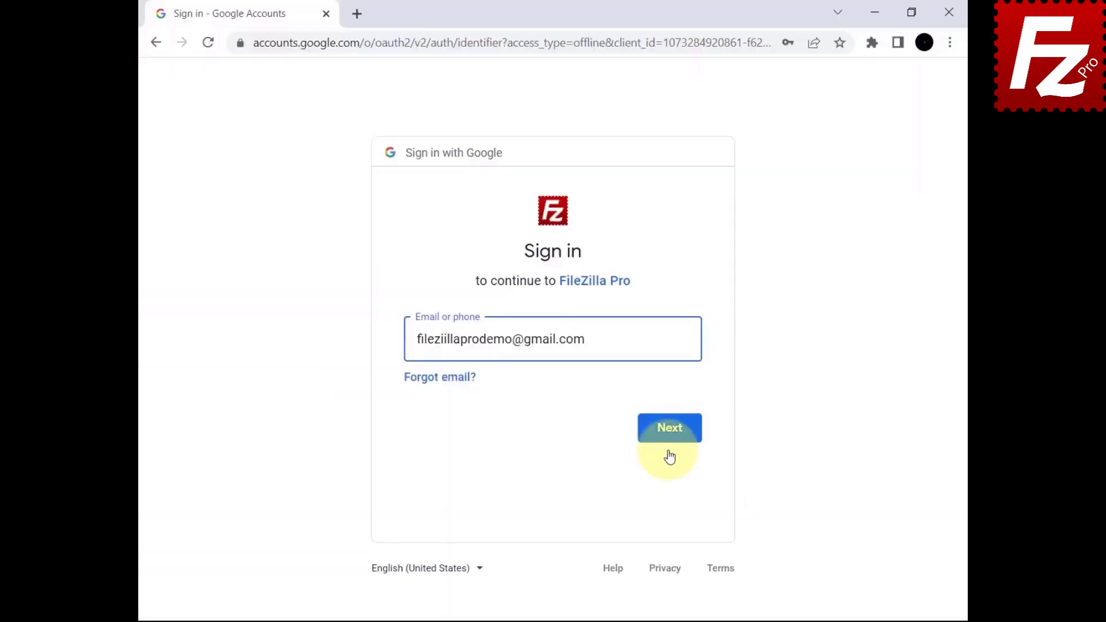
{"action": "left_click", "coordinate": [669, 429]}
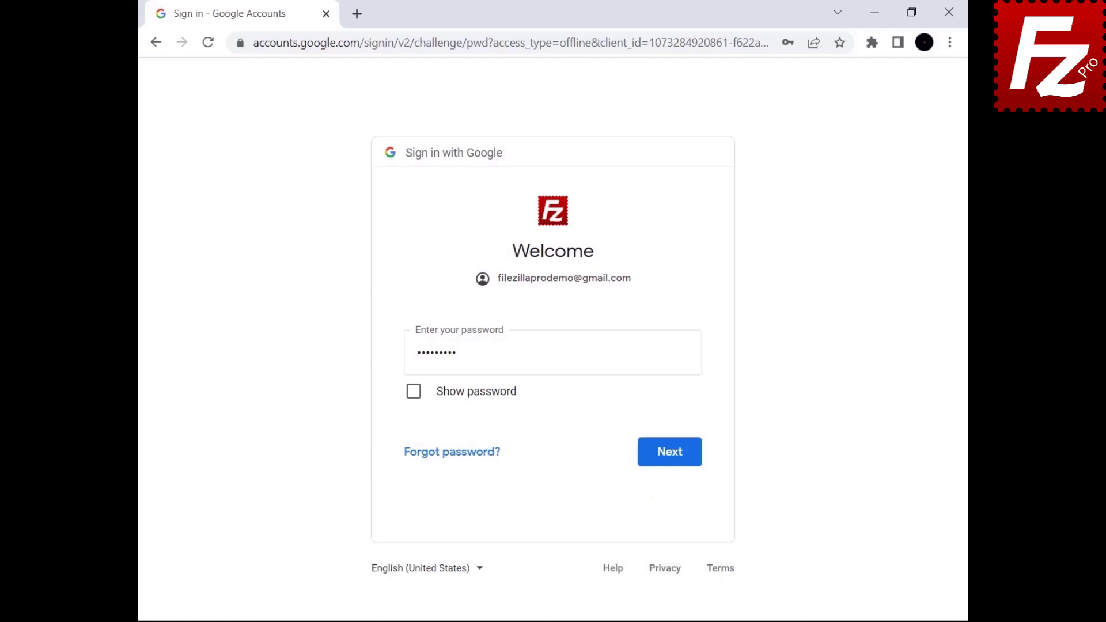
{"action": "left_click", "coordinate": [667, 465]}
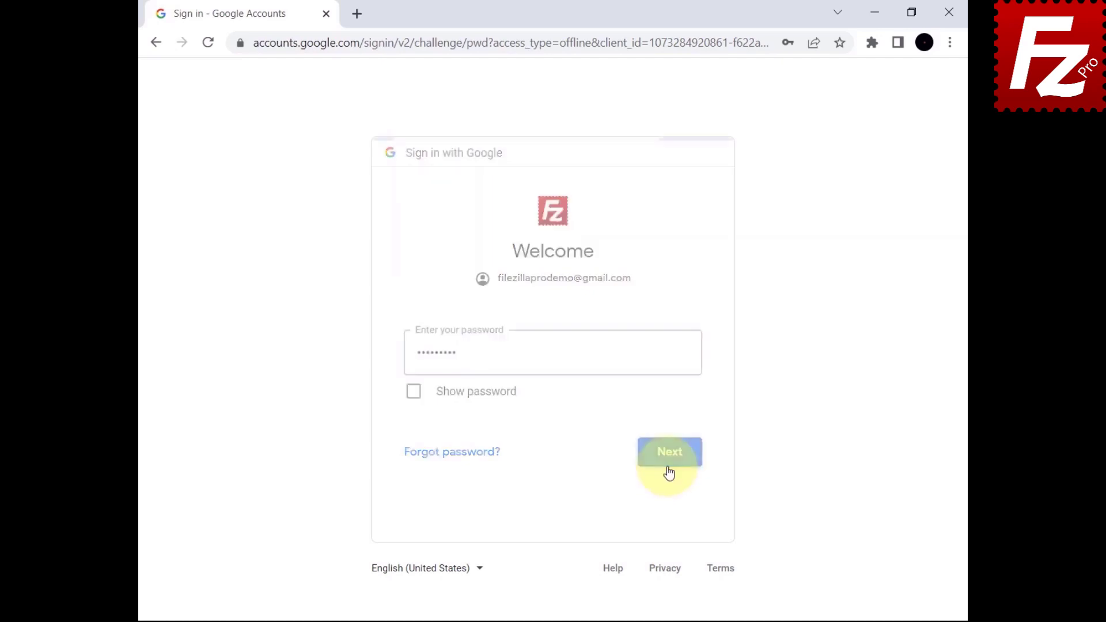
{"action": "scroll", "coordinate": [621, 524], "scroll_direction": "down", "scroll_amount": 3}
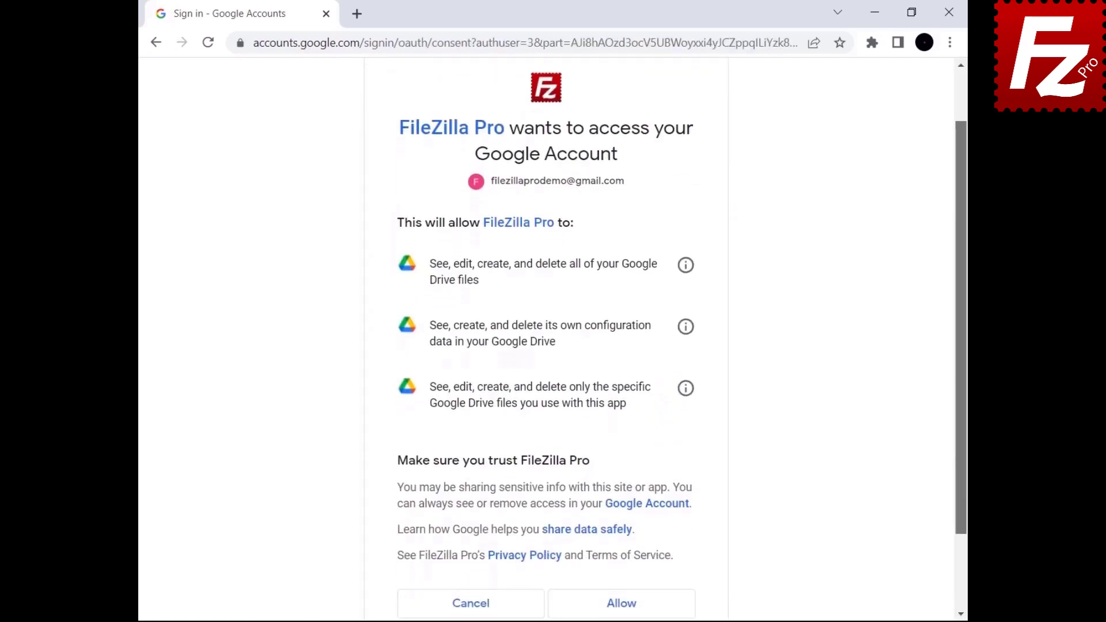
{"action": "left_click", "coordinate": [621, 521]}
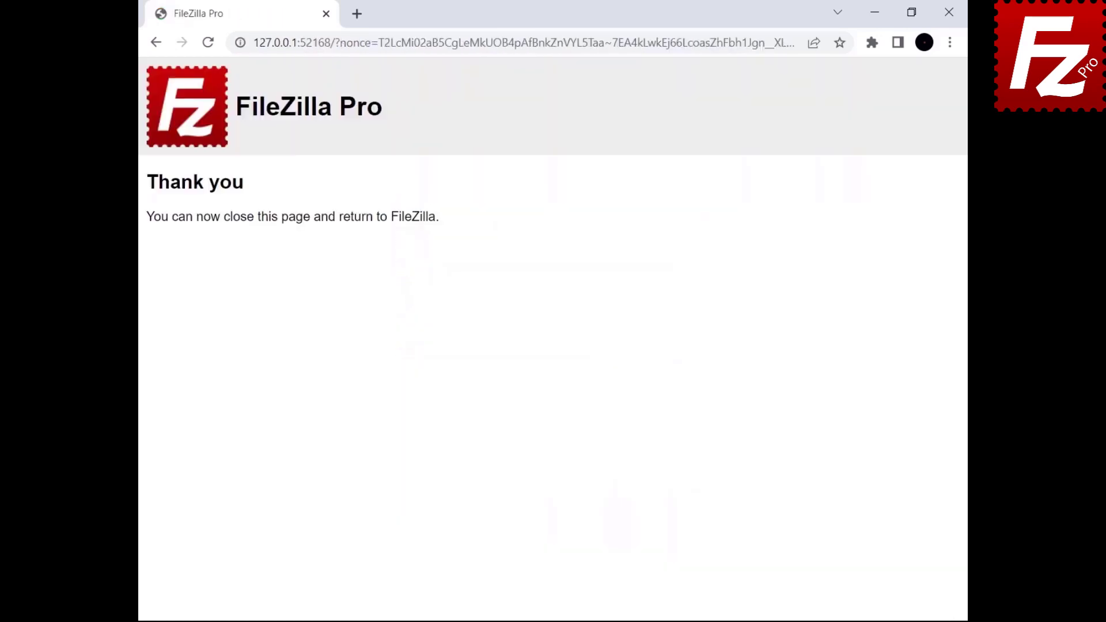
{"action": "left_click", "coordinate": [949, 12]}
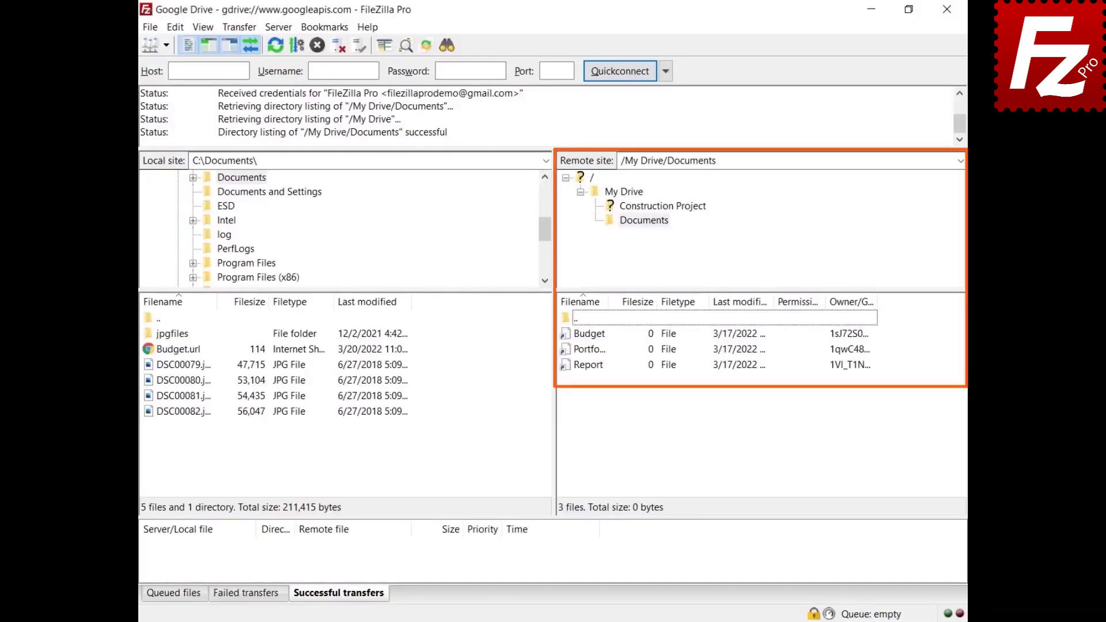
Step: Download the Budget file, then export it as a Microsoft Office document (Budget.xlsx)
{"action": "right_click", "coordinate": [586, 336]}
{"action": "left_click", "coordinate": [601, 343]}
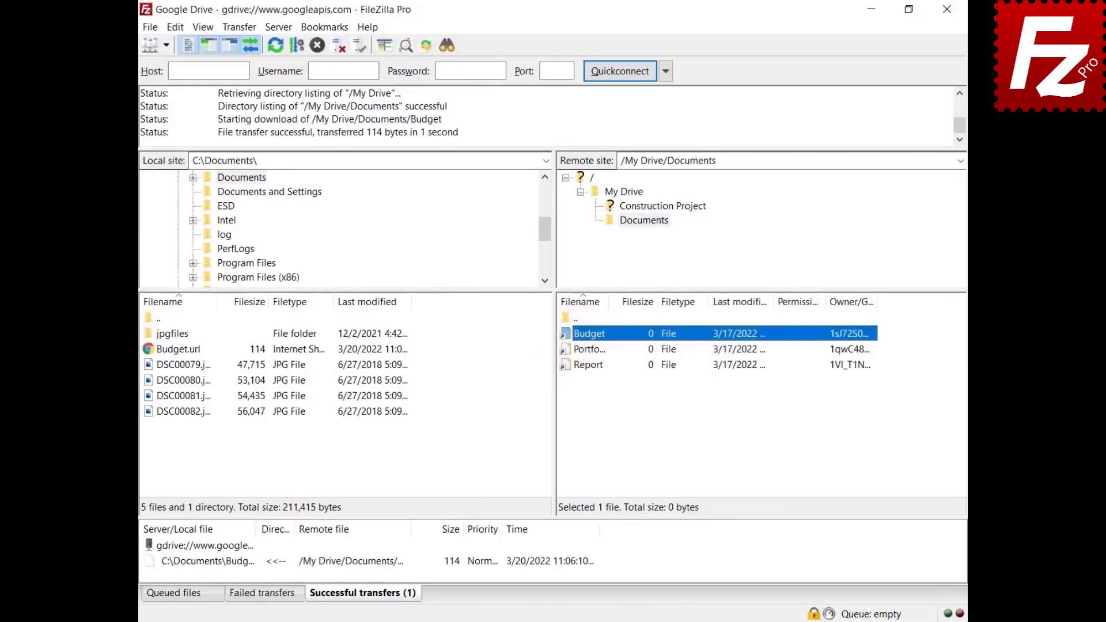
{"action": "right_click", "coordinate": [584, 333]}
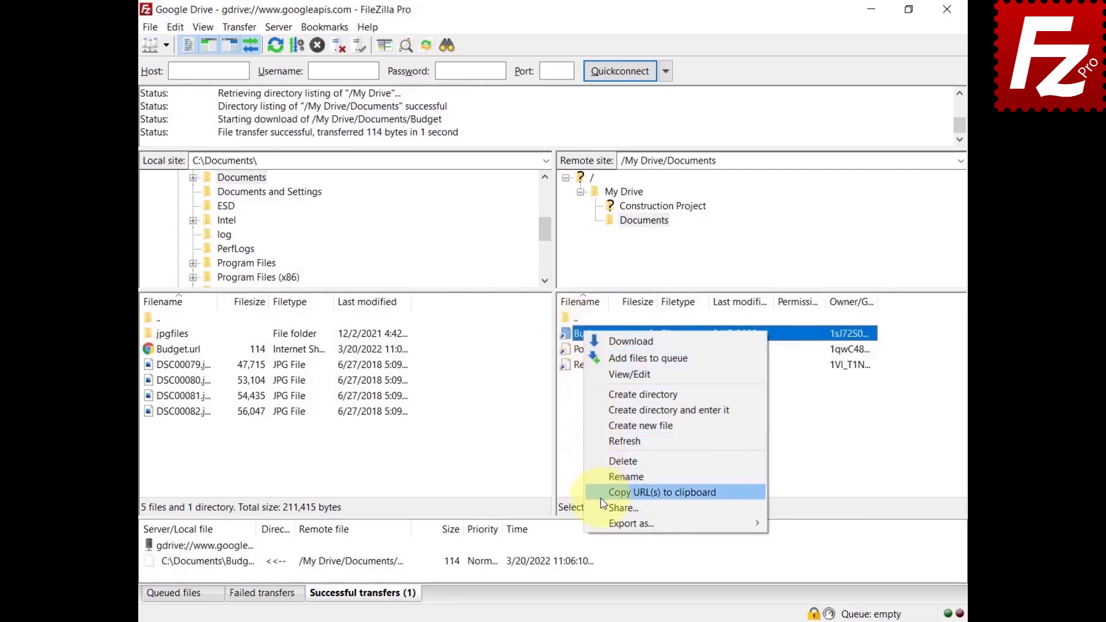
{"action": "mouse_move", "coordinate": [606, 528]}
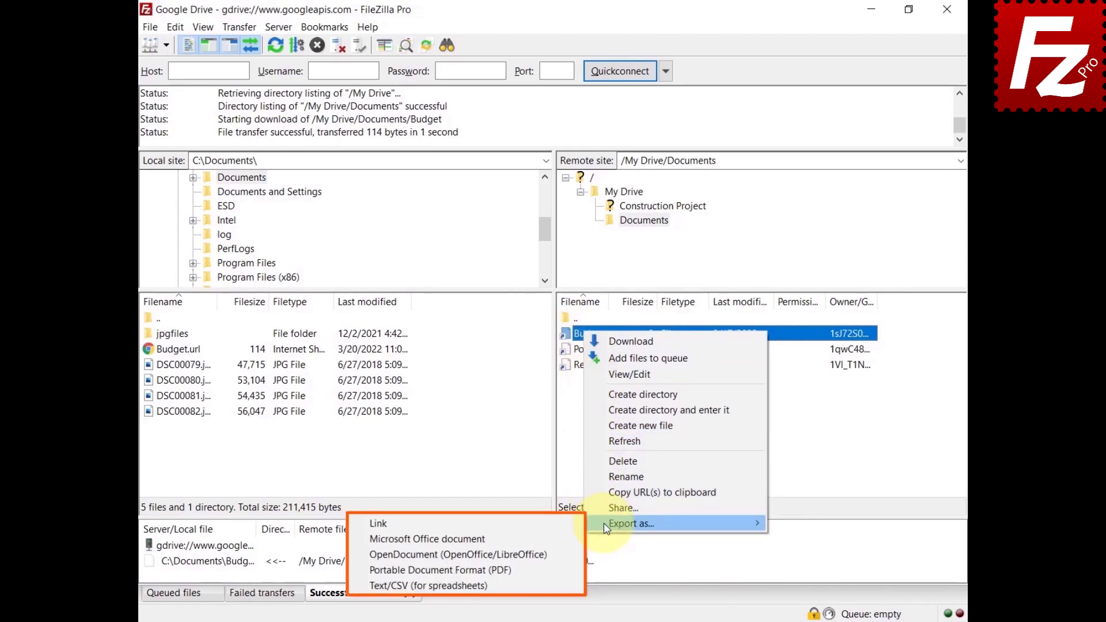
{"action": "left_click", "coordinate": [562, 539]}
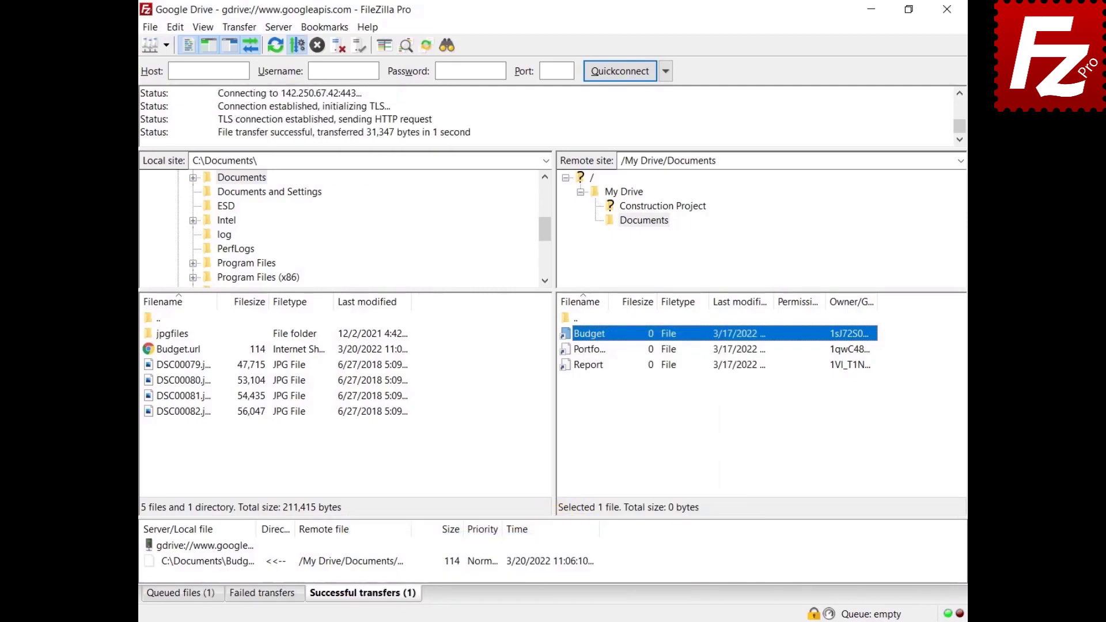
{"action": "left_click", "coordinate": [175, 27]}
Step: Set the Google Drive export conversion format to PDF in Settings
{"action": "left_click", "coordinate": [196, 80]}
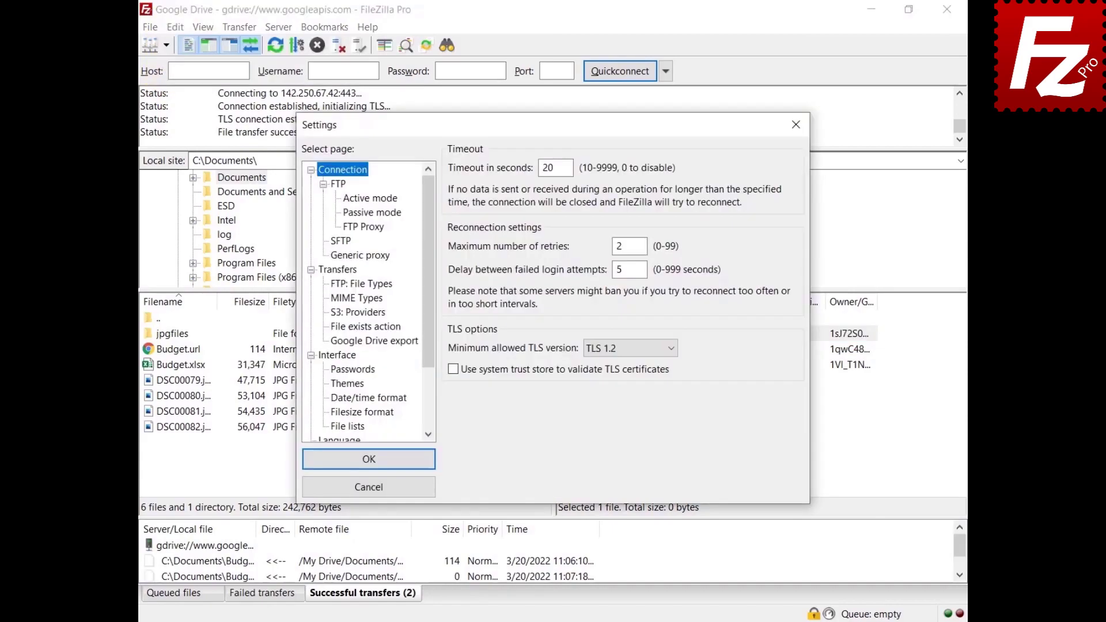
{"action": "left_click", "coordinate": [374, 341]}
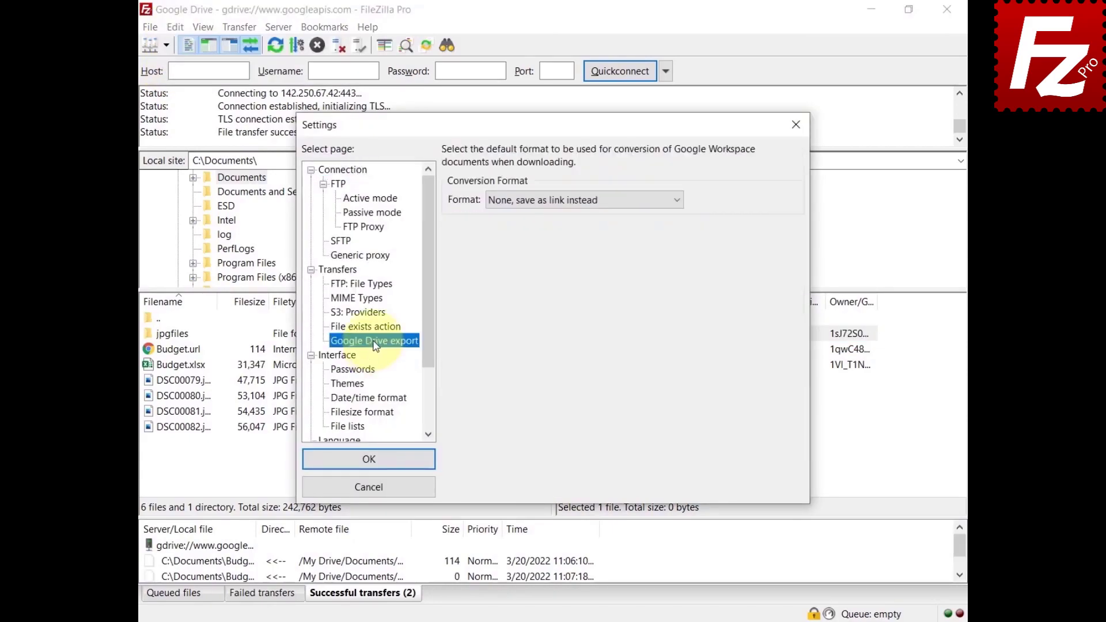
{"action": "left_click", "coordinate": [562, 202]}
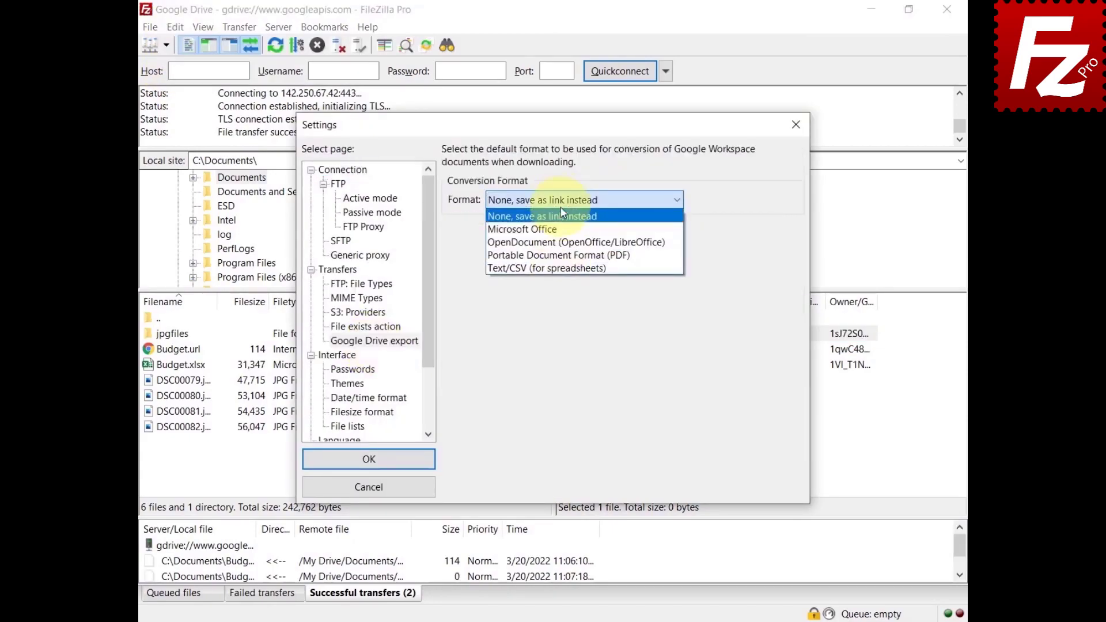
{"action": "left_click", "coordinate": [564, 256]}
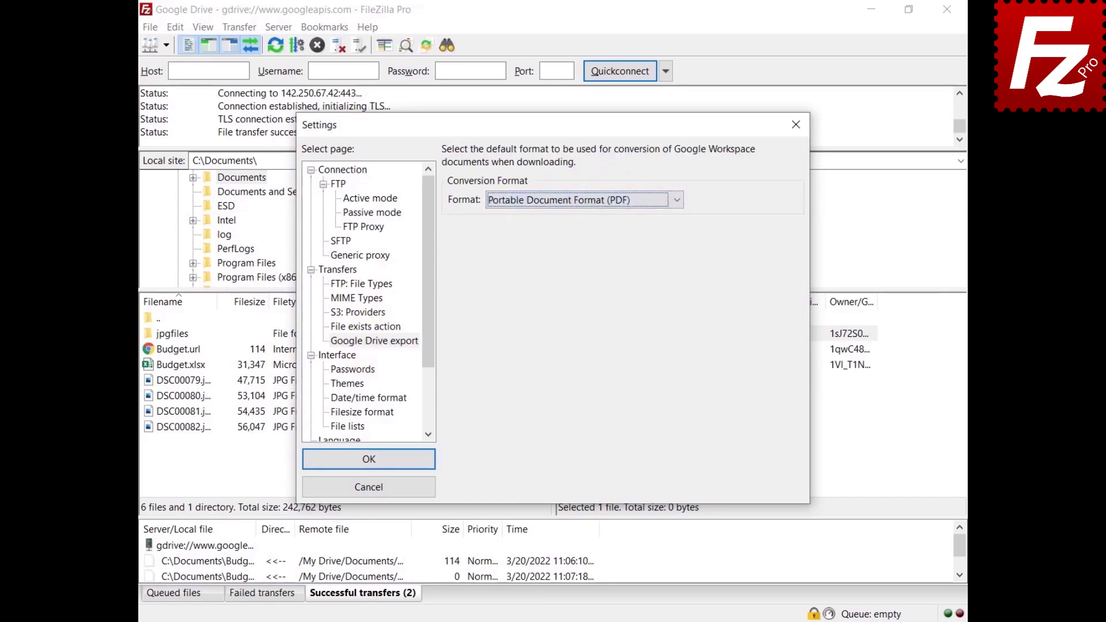
{"action": "left_click", "coordinate": [368, 461]}
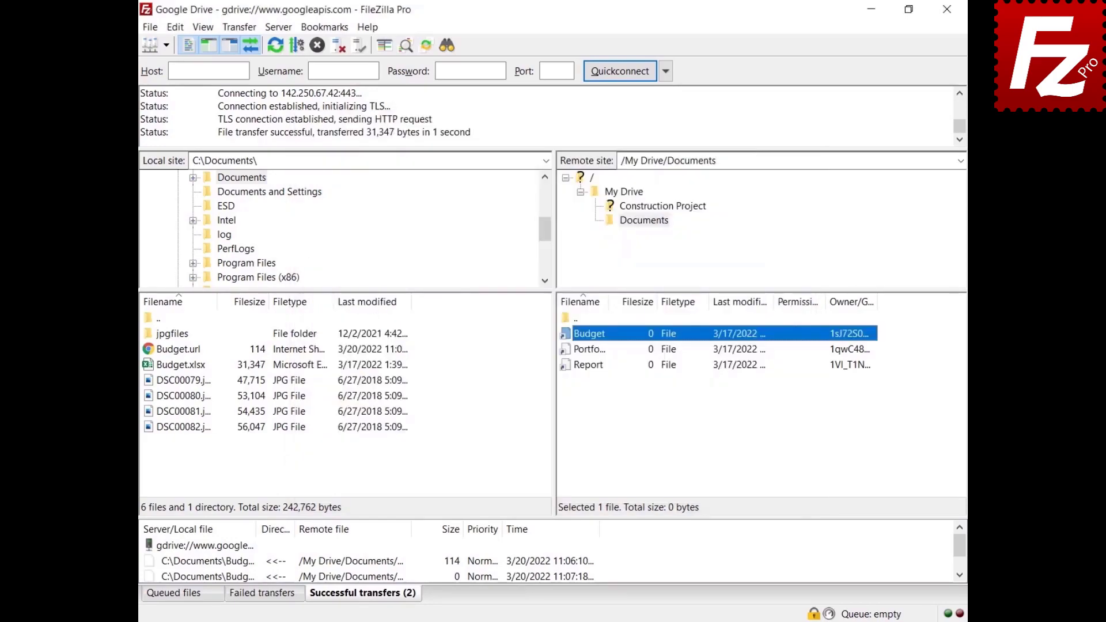
Step: Download the Report file as a PDF, then relaunch FileZilla Pro from the desktop
{"action": "right_click", "coordinate": [589, 367]}
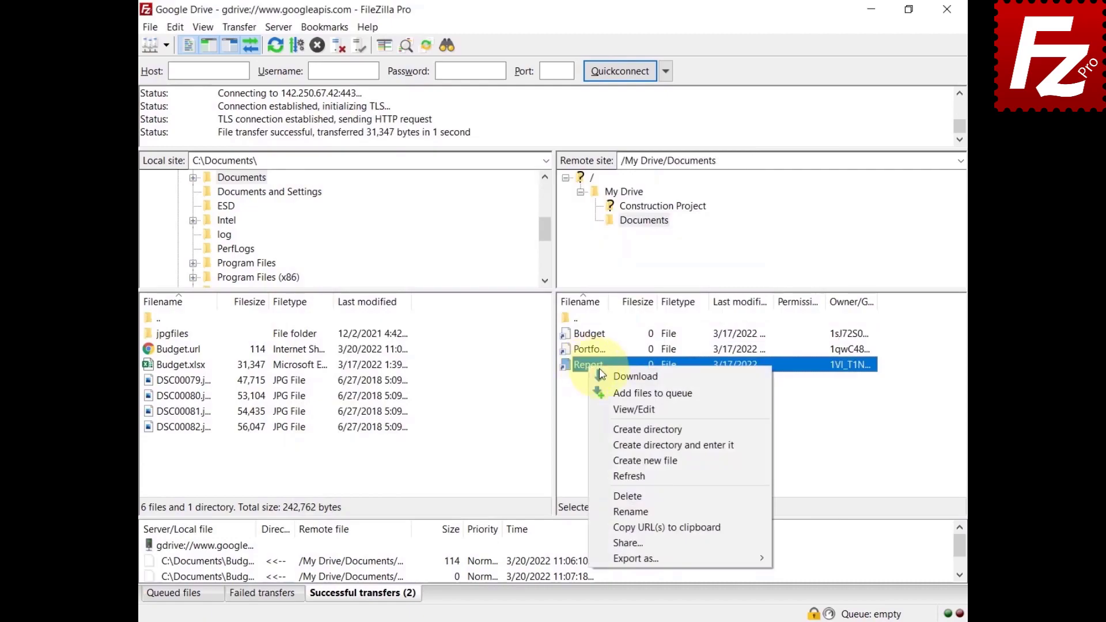
{"action": "left_click", "coordinate": [610, 375]}
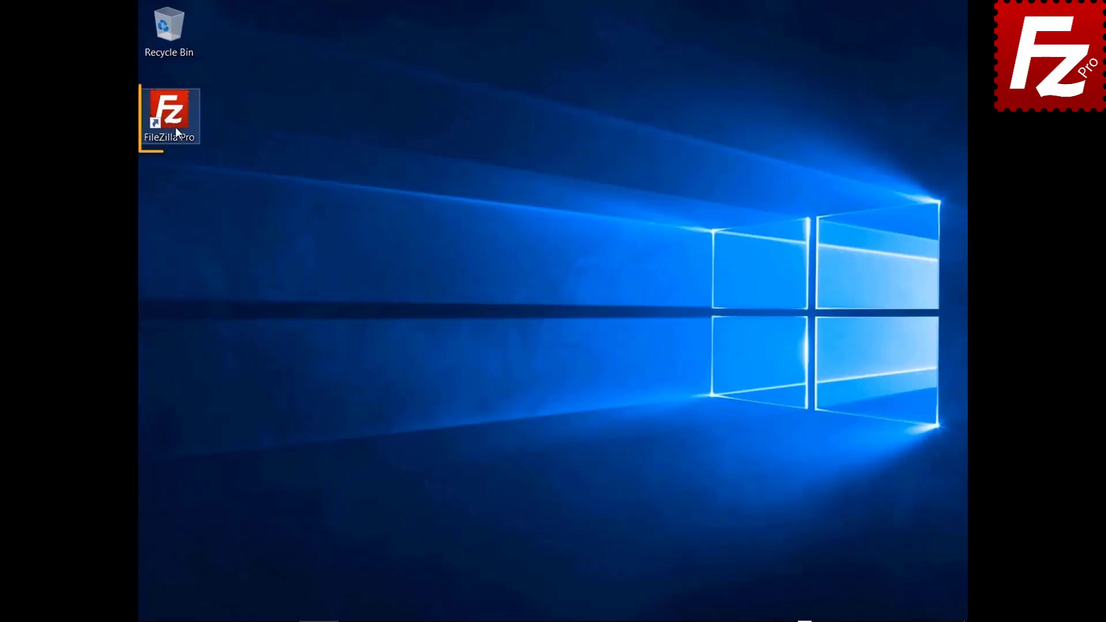
{"action": "double_click", "coordinate": [175, 127]}
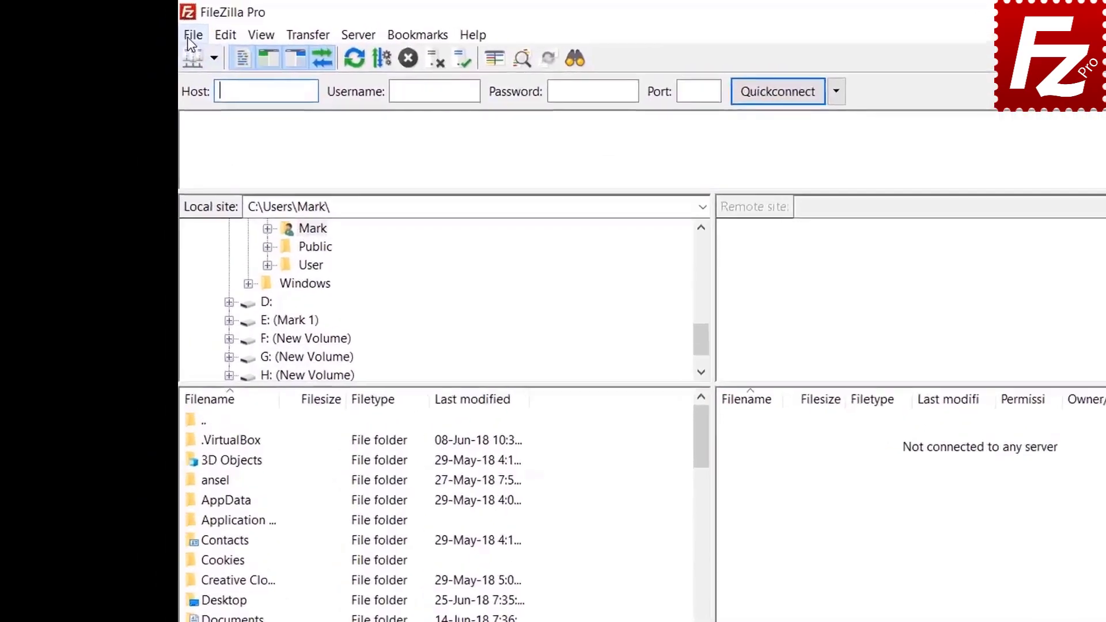
Step: Add a new site named 'Google Cloud Connection' using the Google Cloud Storage protocol
{"action": "left_click", "coordinate": [150, 27]}
{"action": "left_click", "coordinate": [164, 45]}
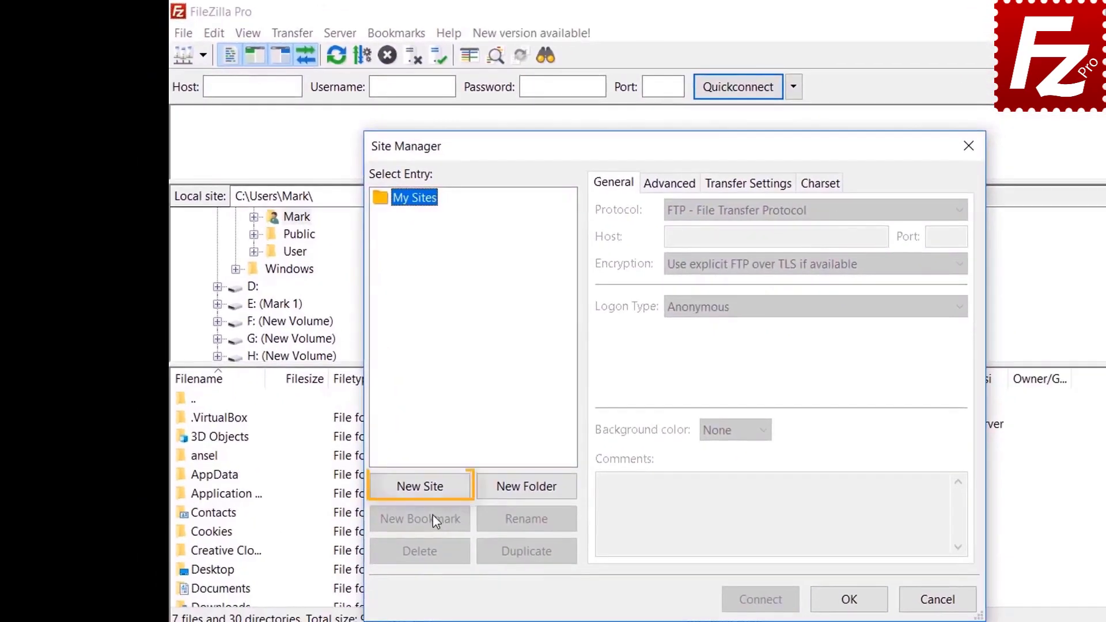
{"action": "left_click", "coordinate": [431, 489]}
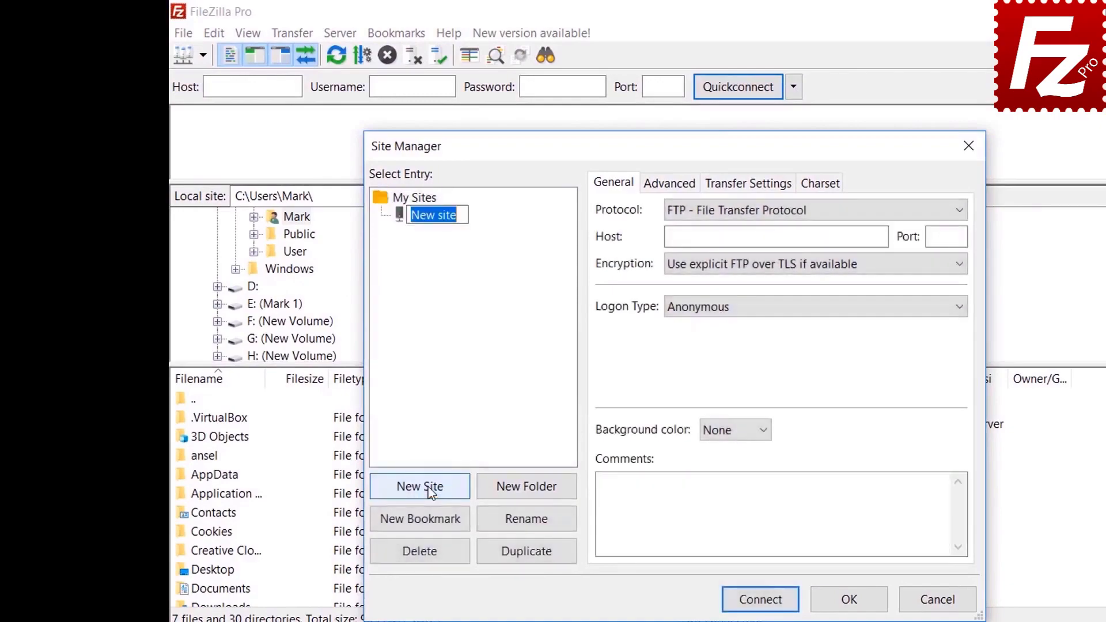
{"action": "type", "text": "Google Cloud "}
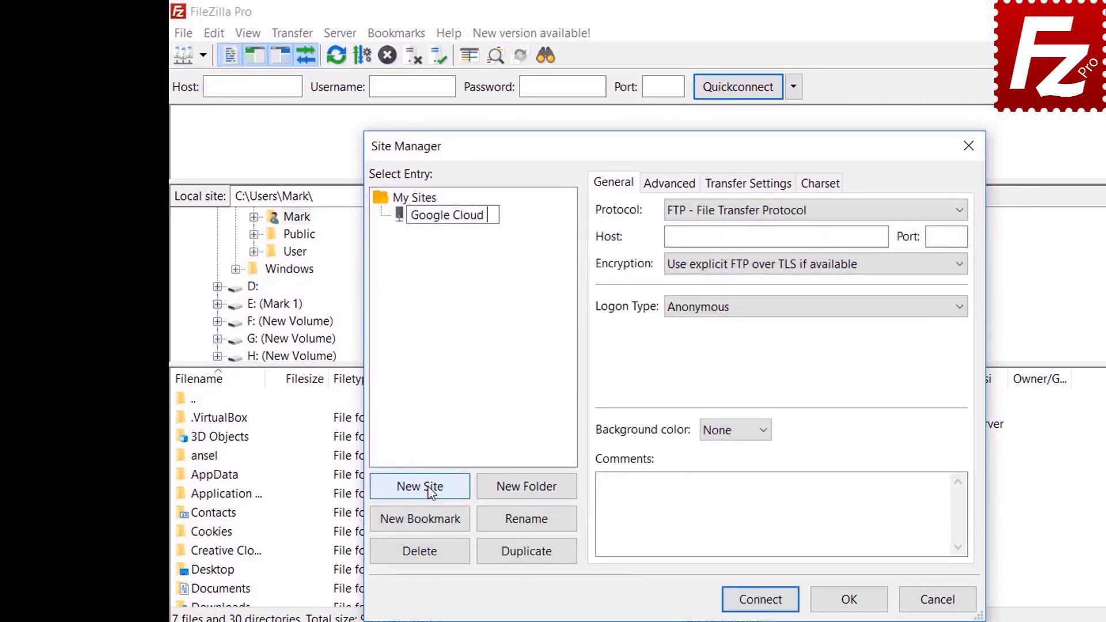
{"action": "type", "text": "Connection"}
{"action": "key", "text": "Return"}
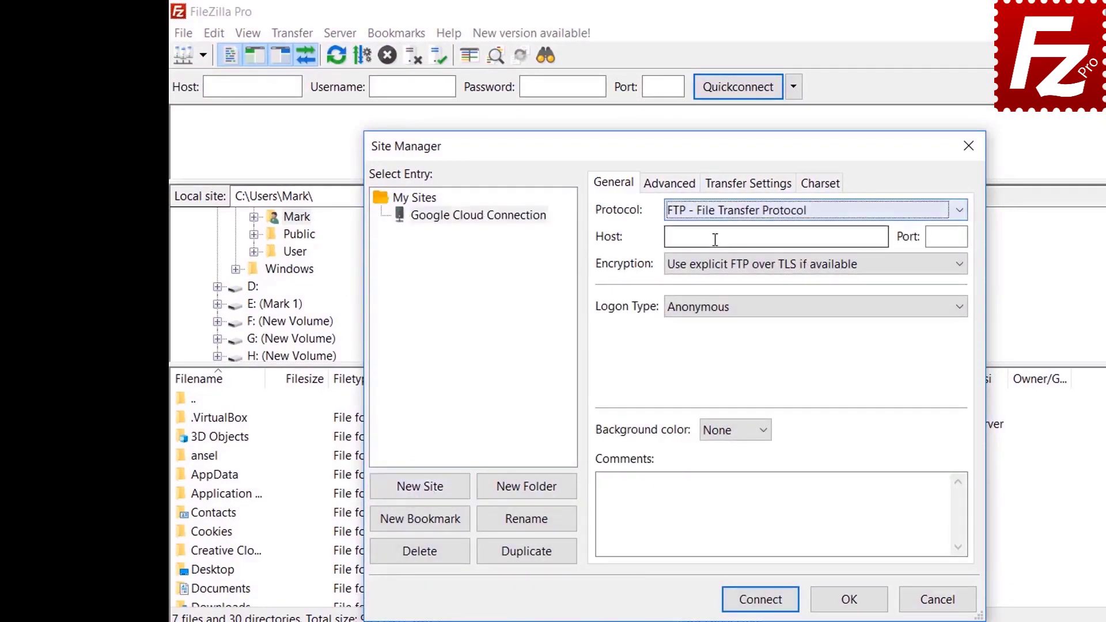
{"action": "left_click", "coordinate": [715, 212]}
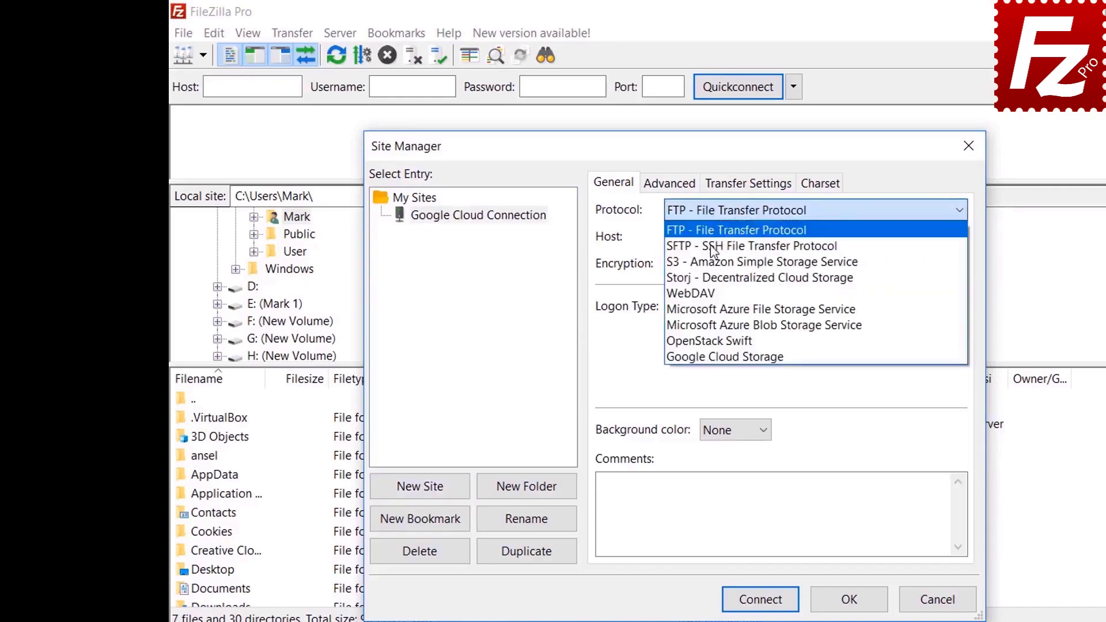
{"action": "left_click", "coordinate": [709, 357]}
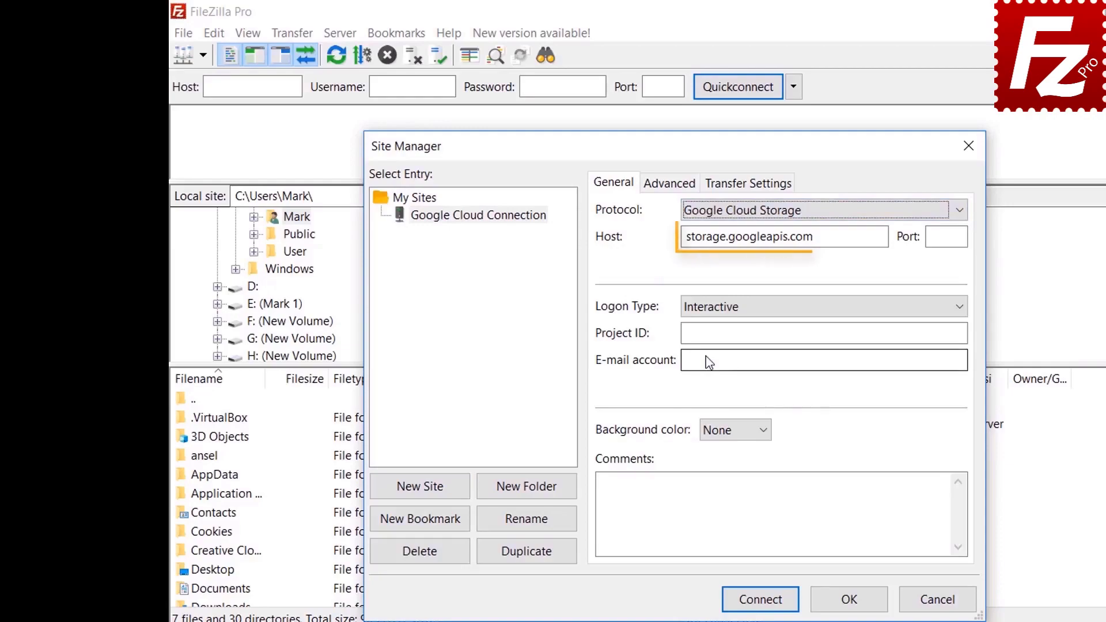
Step: Enter project ID filezilla-pro and the account e-mail, then connect
{"action": "type", "text": "f"}
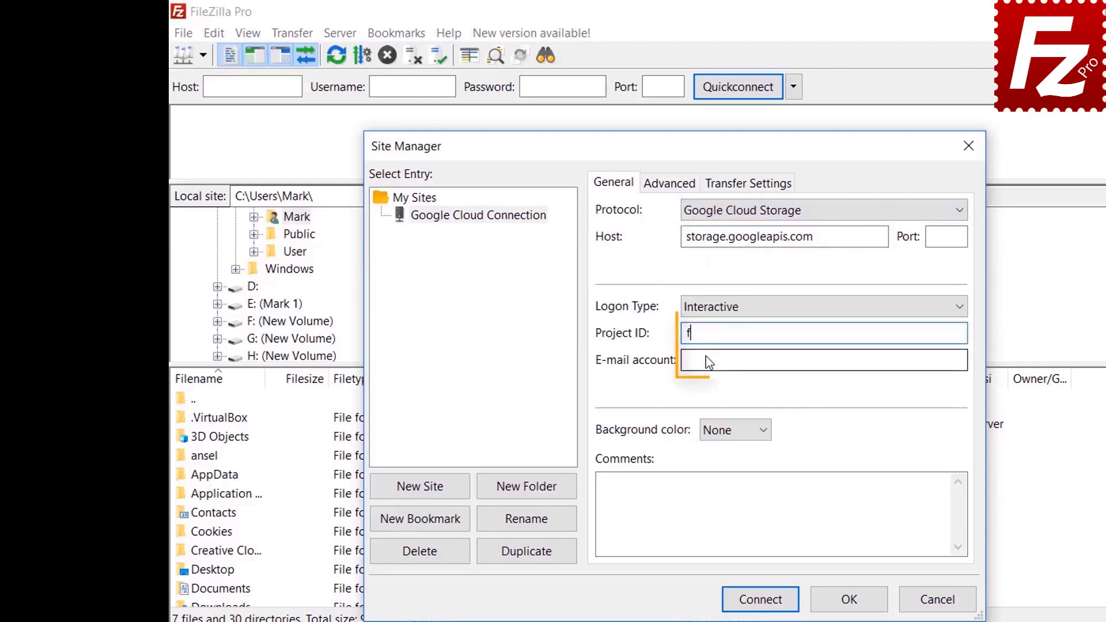
{"action": "type", "text": "ilezilla-pro"}
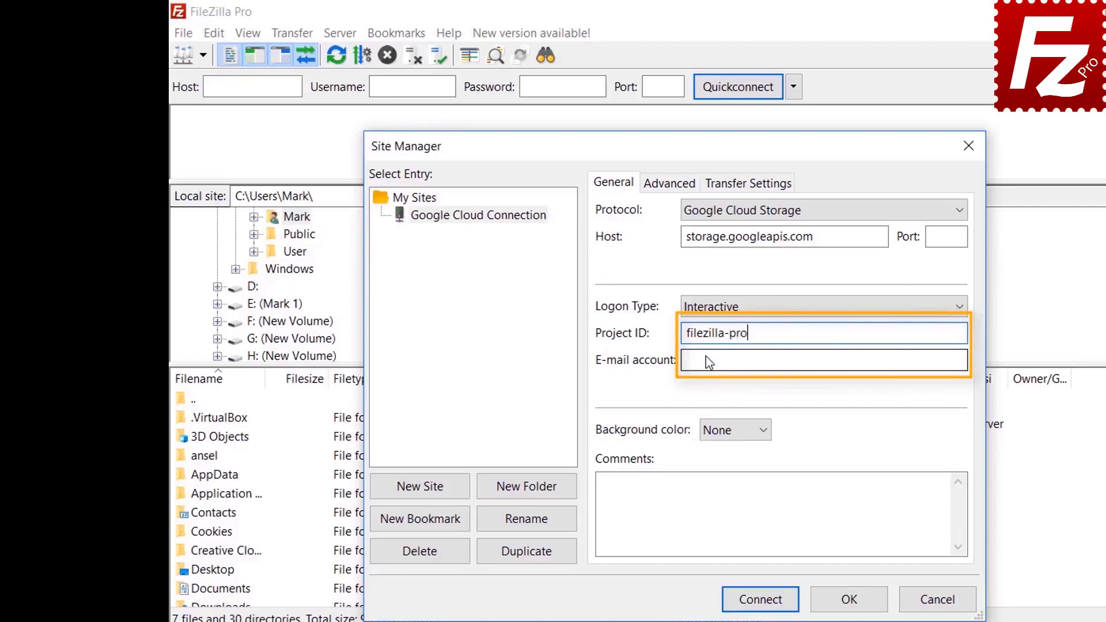
{"action": "left_click", "coordinate": [709, 361]}
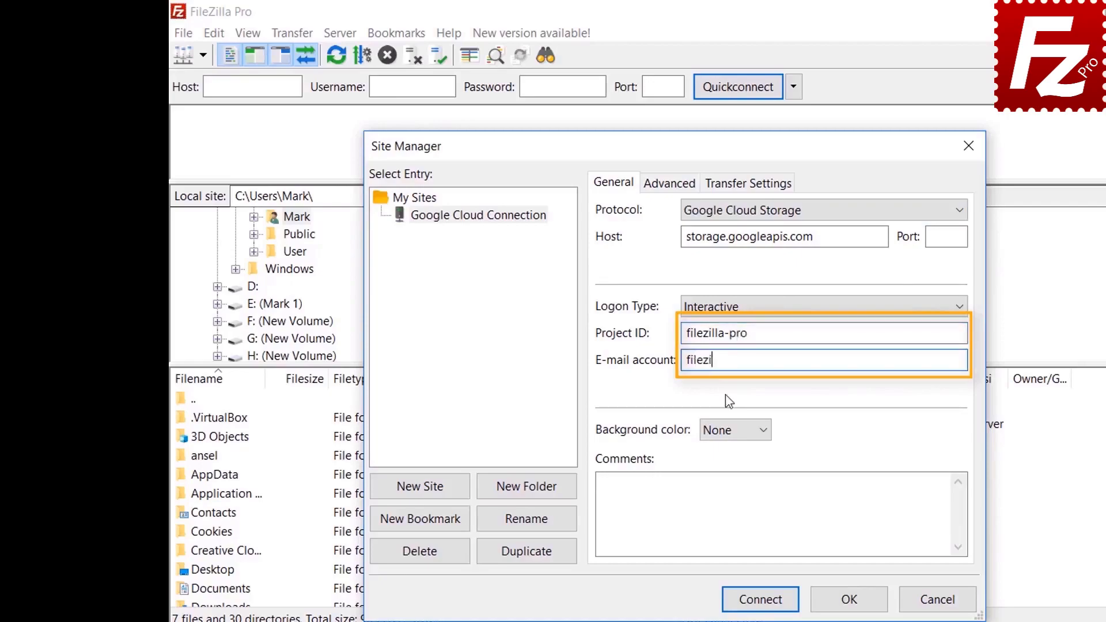
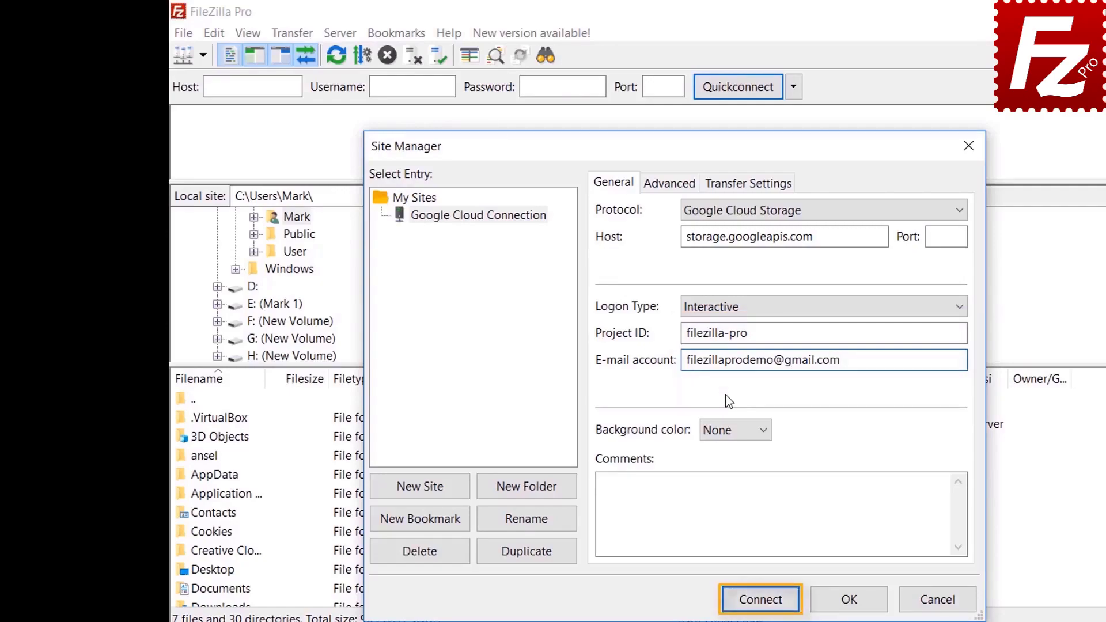
{"action": "left_click", "coordinate": [760, 599]}
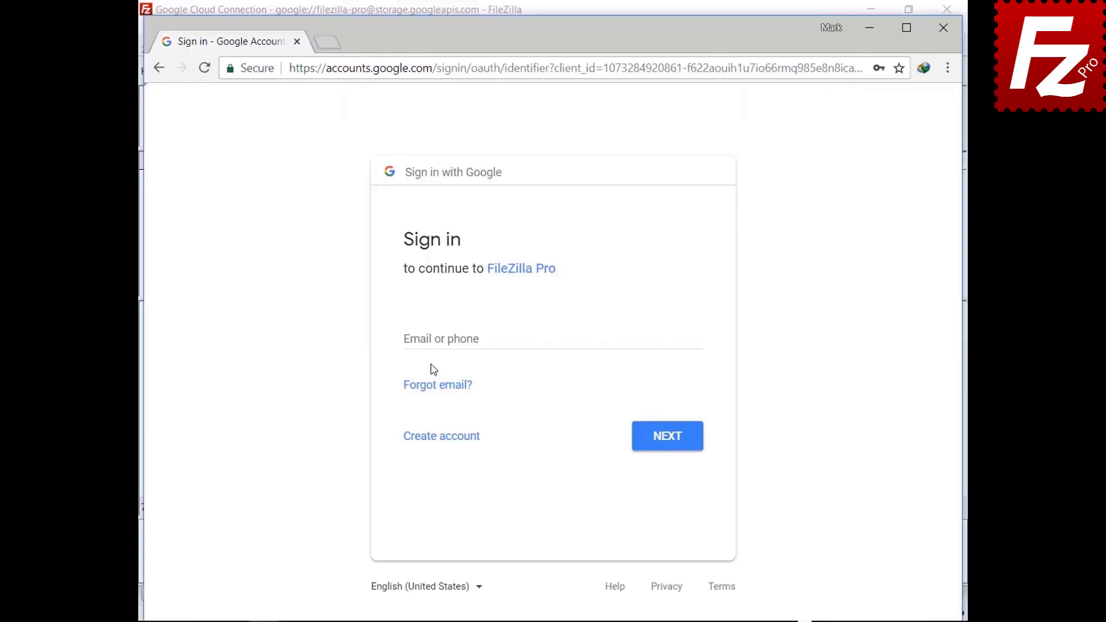
Step: Sign in with the demo account's e-mail and password and allow FileZilla Pro access
{"action": "left_click", "coordinate": [437, 338]}
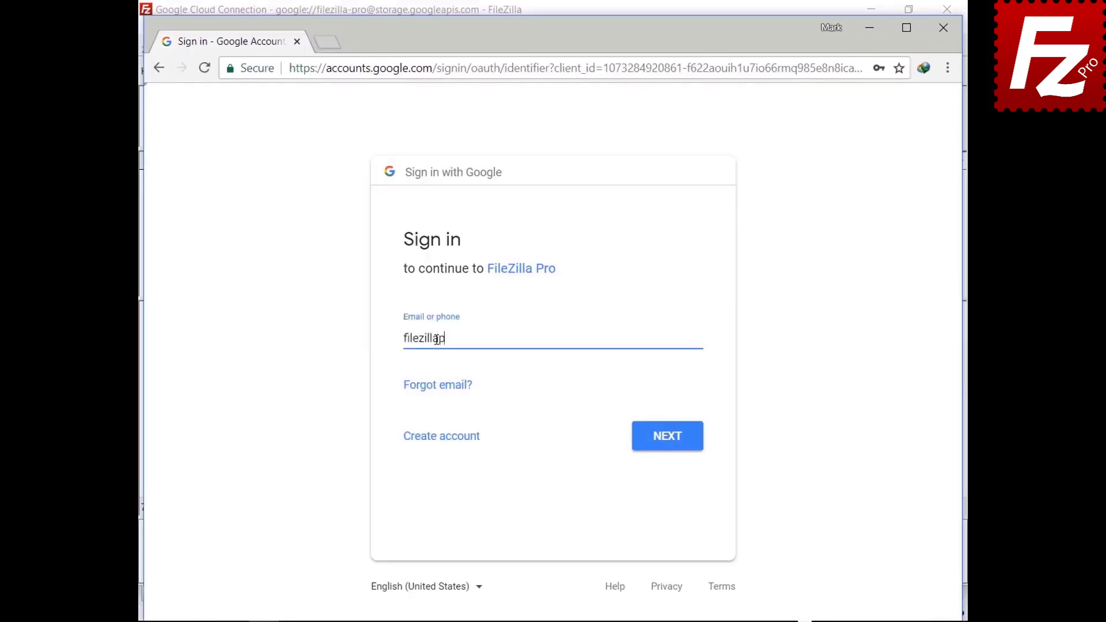
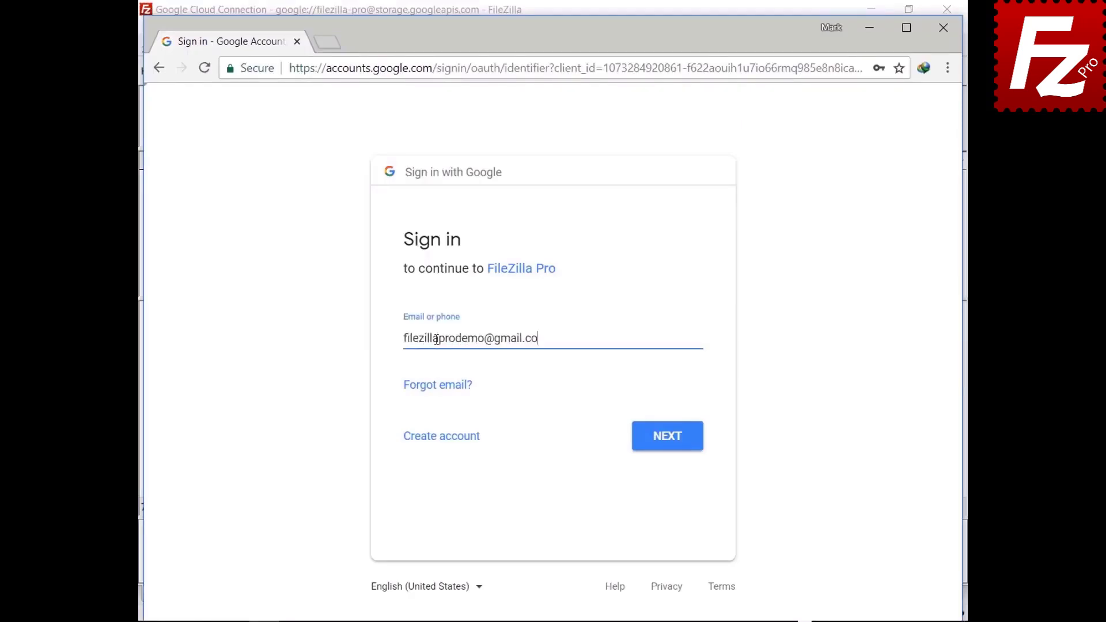
{"action": "left_click", "coordinate": [665, 448]}
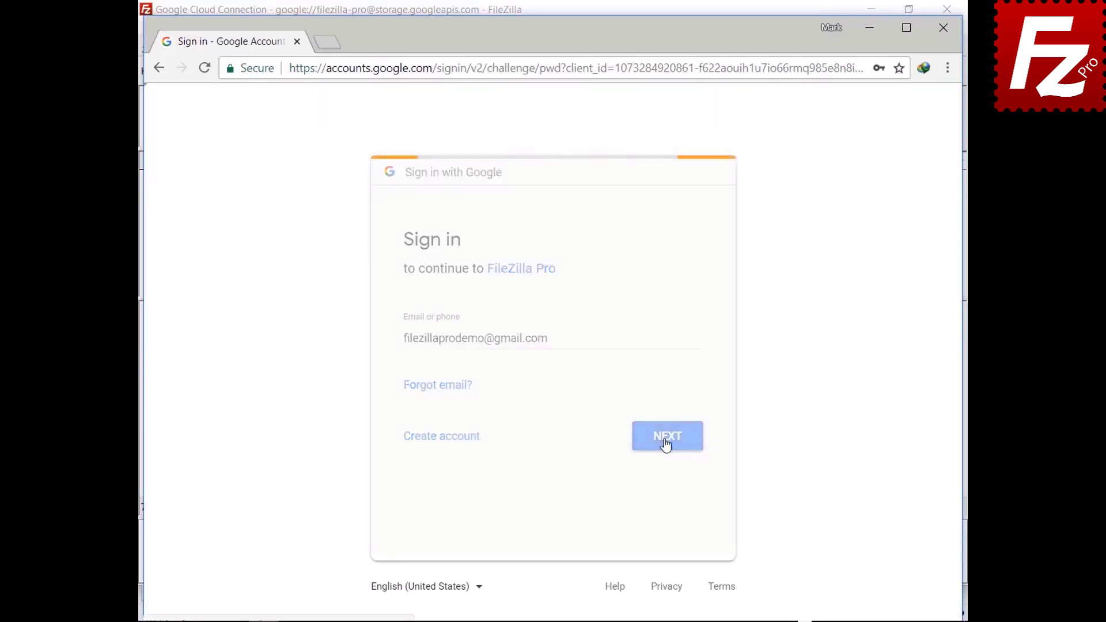
{"action": "key", "text": "ctrl+v"}
{"action": "left_click", "coordinate": [668, 412]}
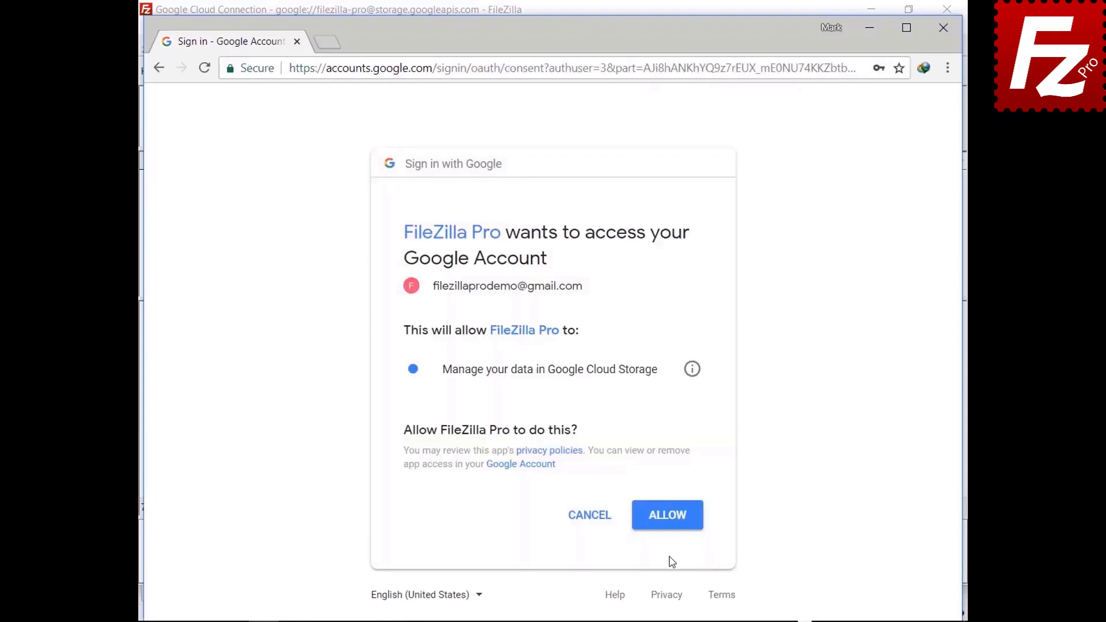
{"action": "left_click", "coordinate": [668, 524]}
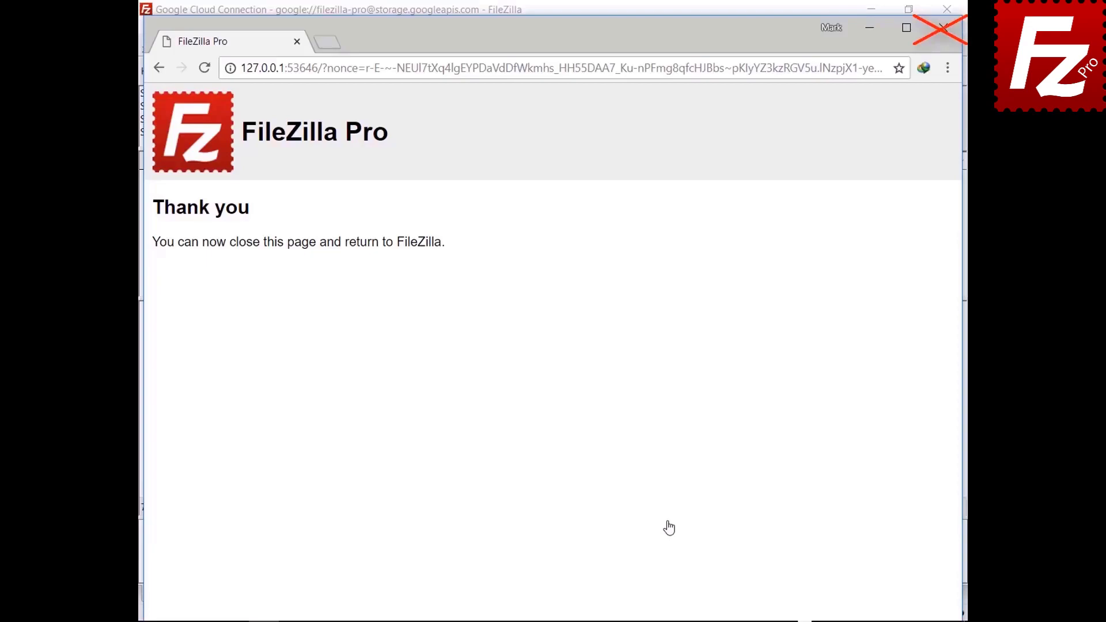
{"action": "left_click", "coordinate": [494, 522]}
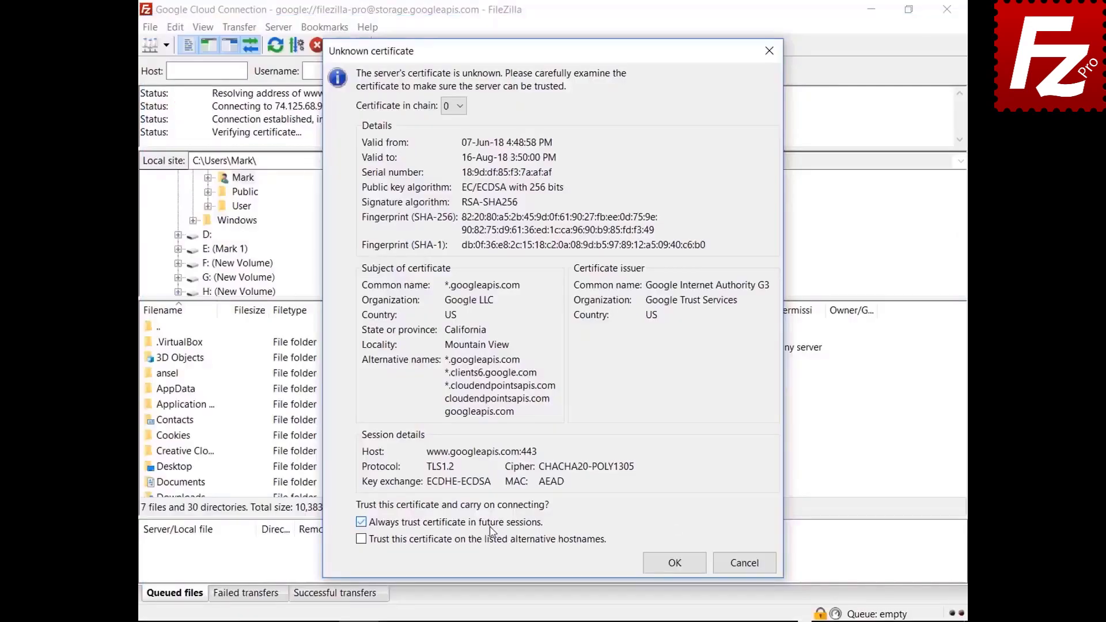
{"action": "left_click", "coordinate": [493, 539]}
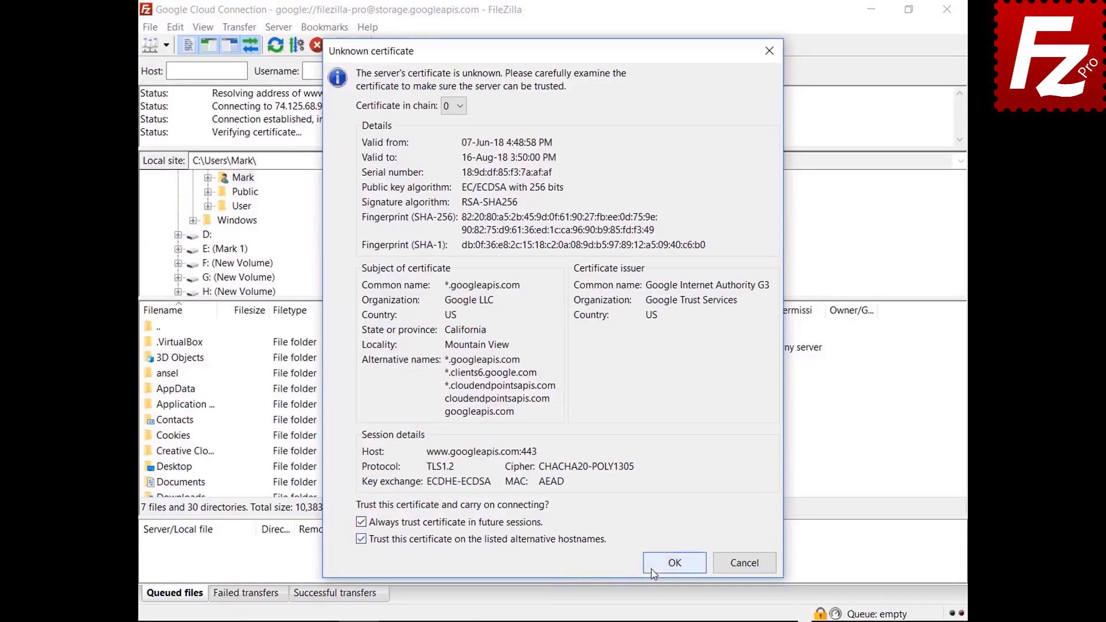
{"action": "left_click", "coordinate": [653, 573]}
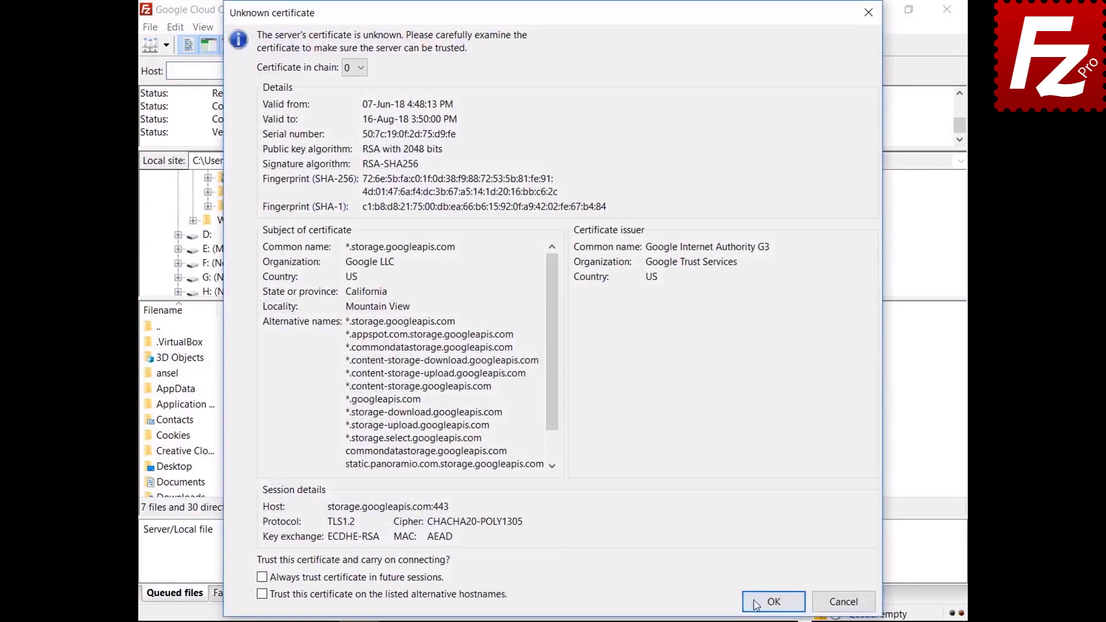
{"action": "left_click", "coordinate": [756, 603]}
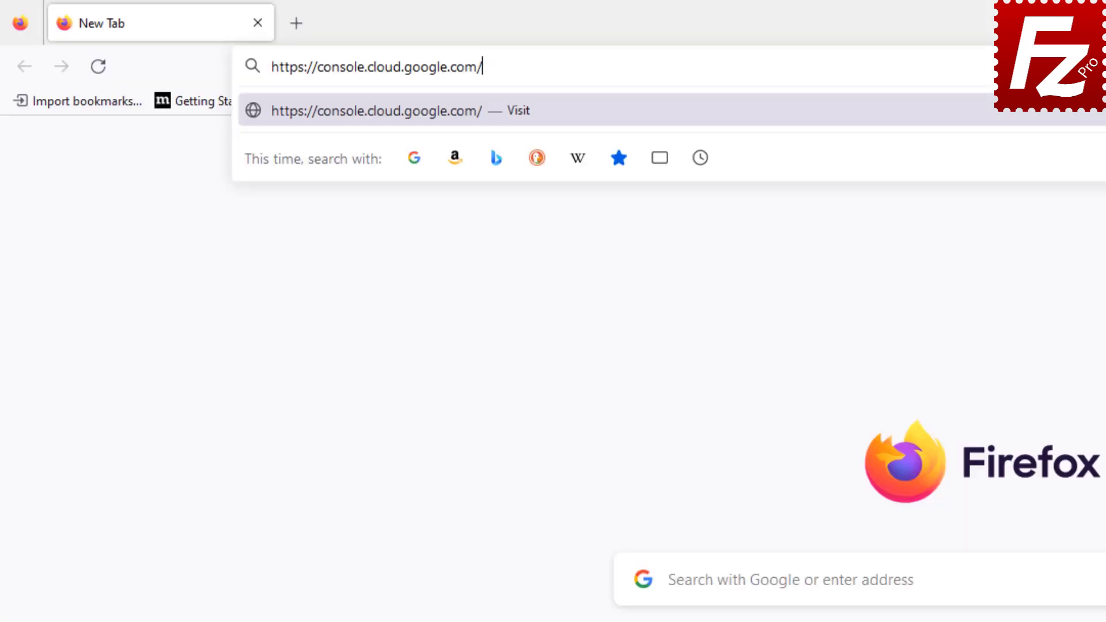
Step: Sign in to the Google Cloud console with the account e-mail and password
{"action": "key", "text": "Return"}
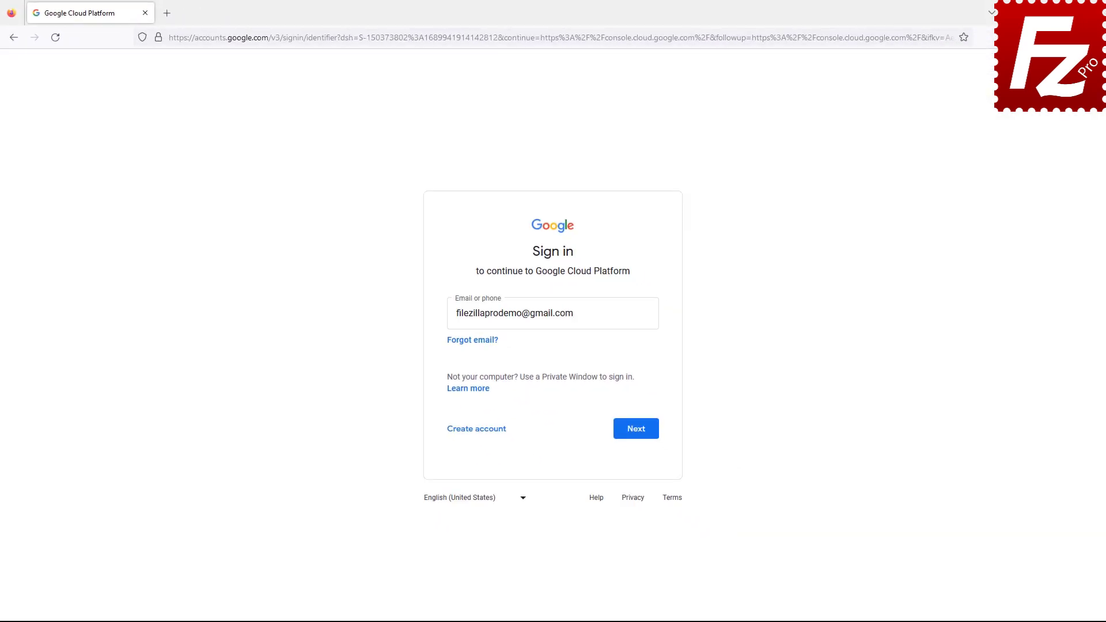
{"action": "left_click", "coordinate": [636, 433]}
{"action": "key", "text": "ctrl+v"}
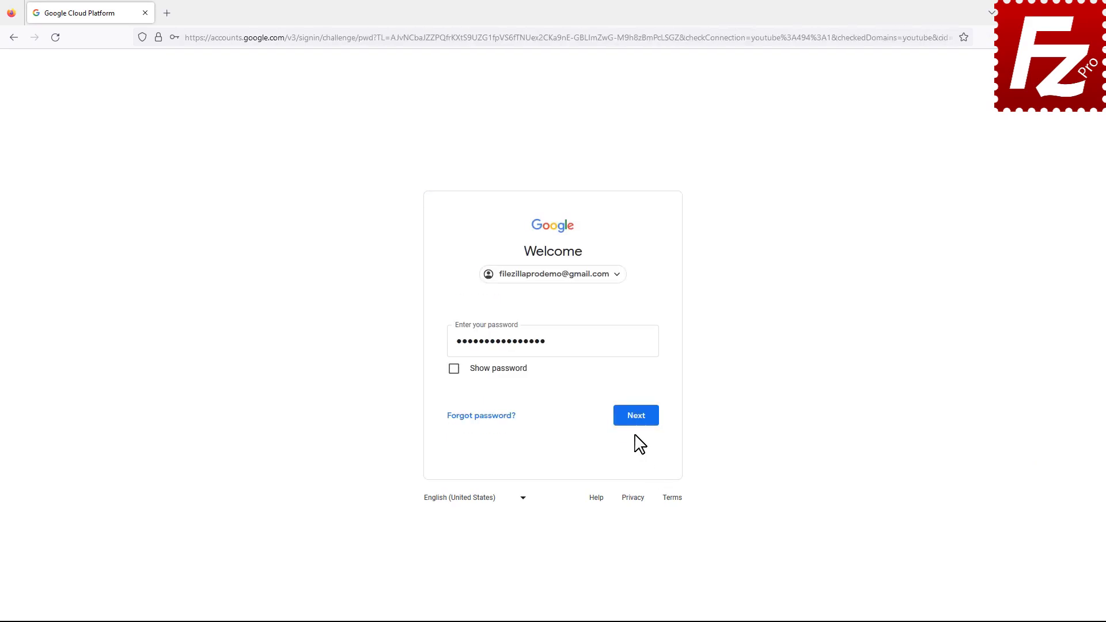
{"action": "left_click", "coordinate": [636, 417]}
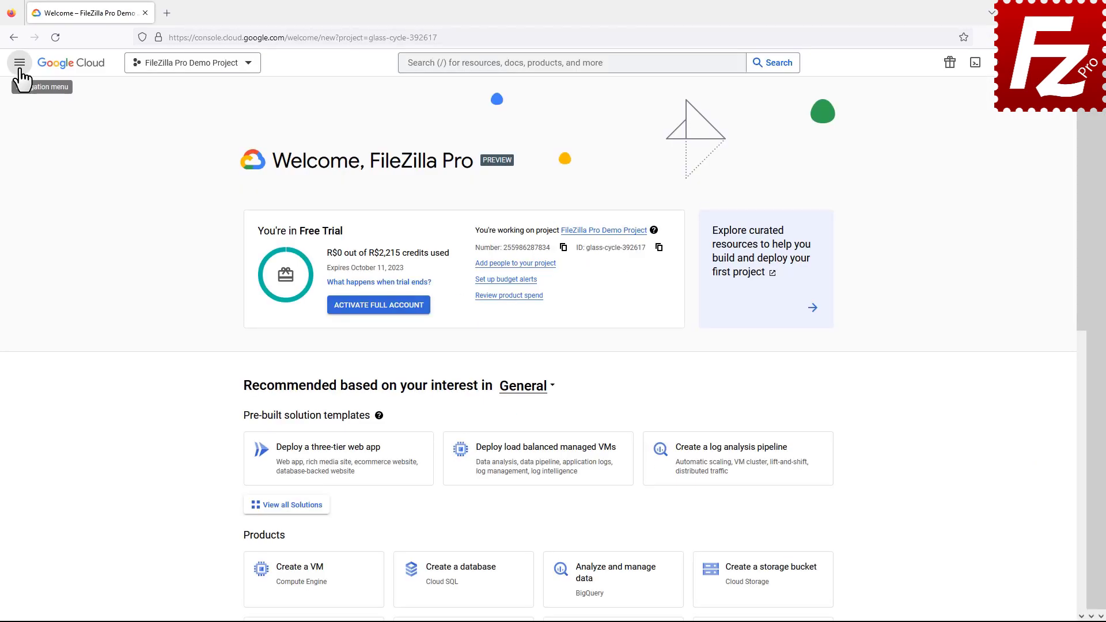
Step: Create and download a new JSON key for the FileZilla Pro Demo Service Account
{"action": "left_click", "coordinate": [19, 67]}
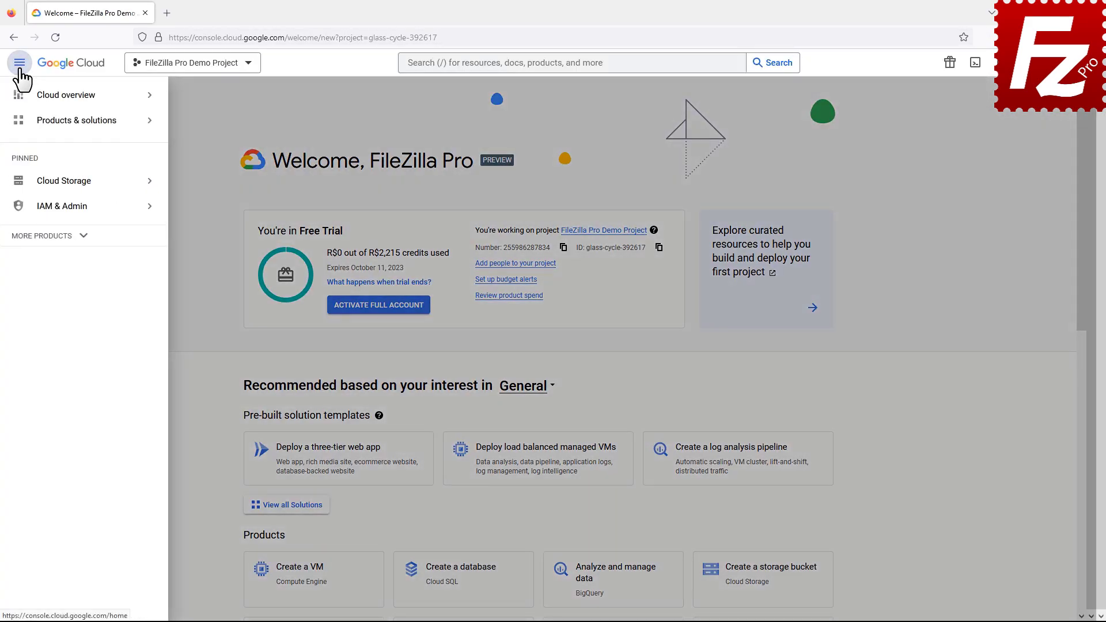
{"action": "left_click", "coordinate": [26, 213]}
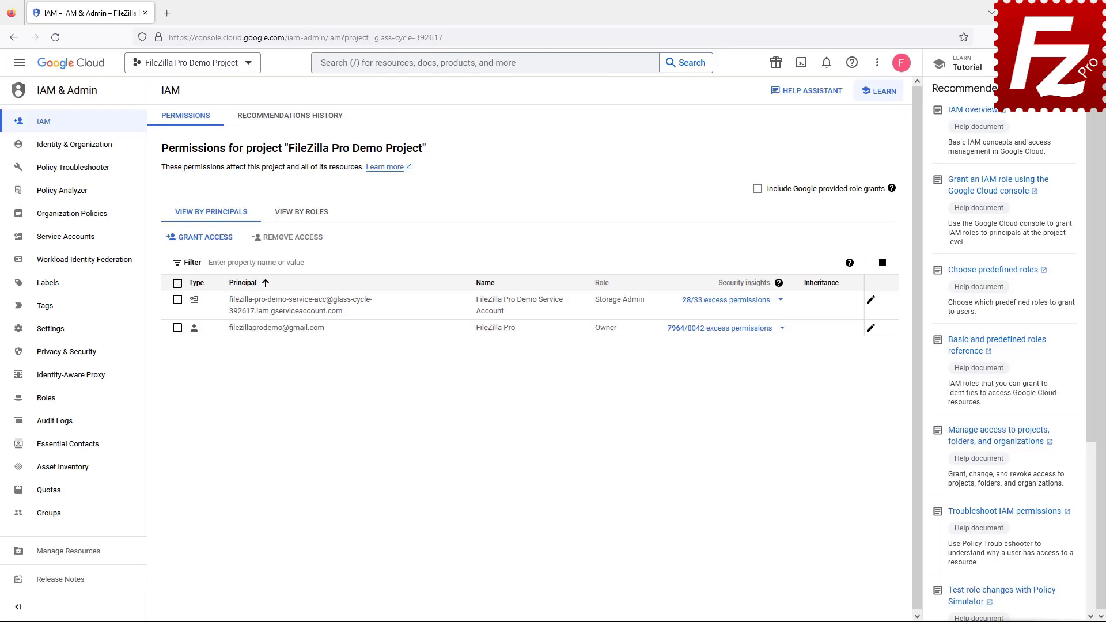
{"action": "left_click", "coordinate": [66, 237]}
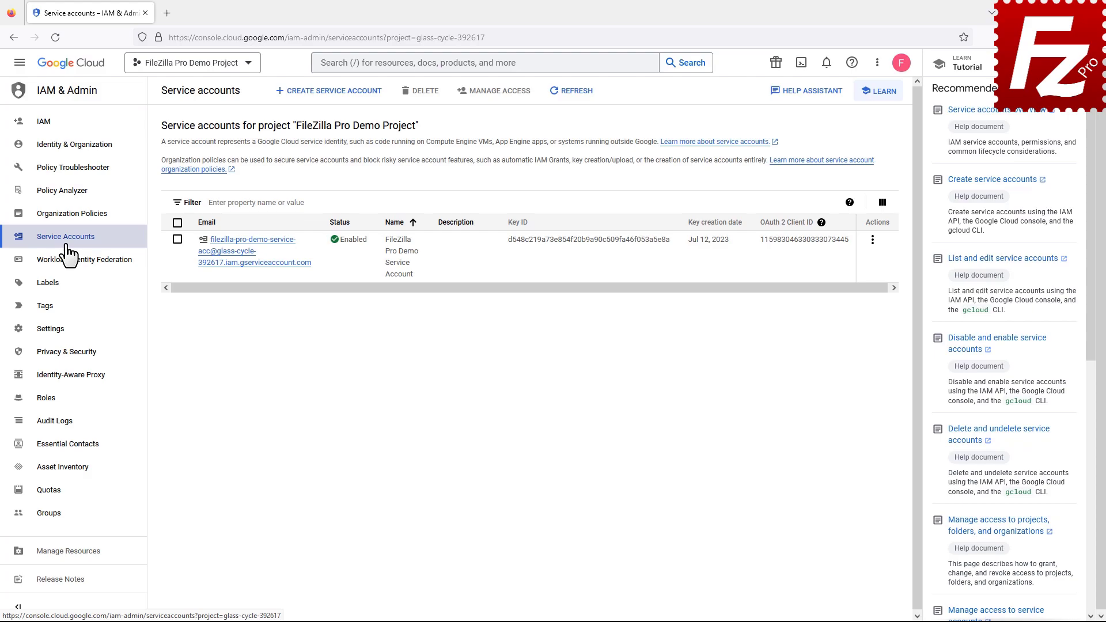
{"action": "left_click", "coordinate": [251, 262]}
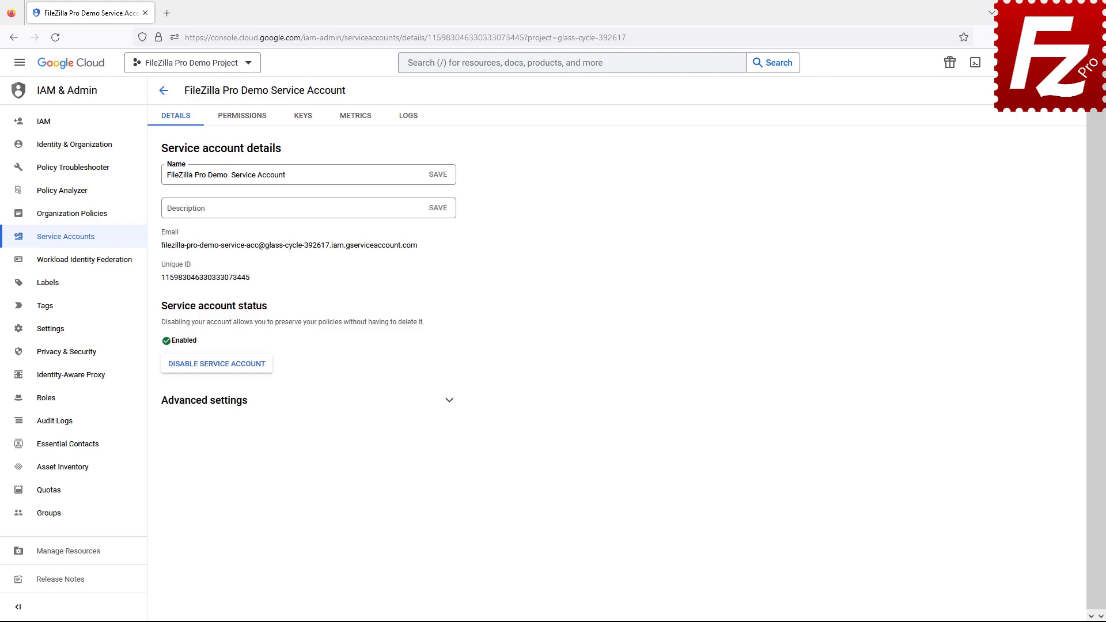
{"action": "left_click", "coordinate": [301, 121]}
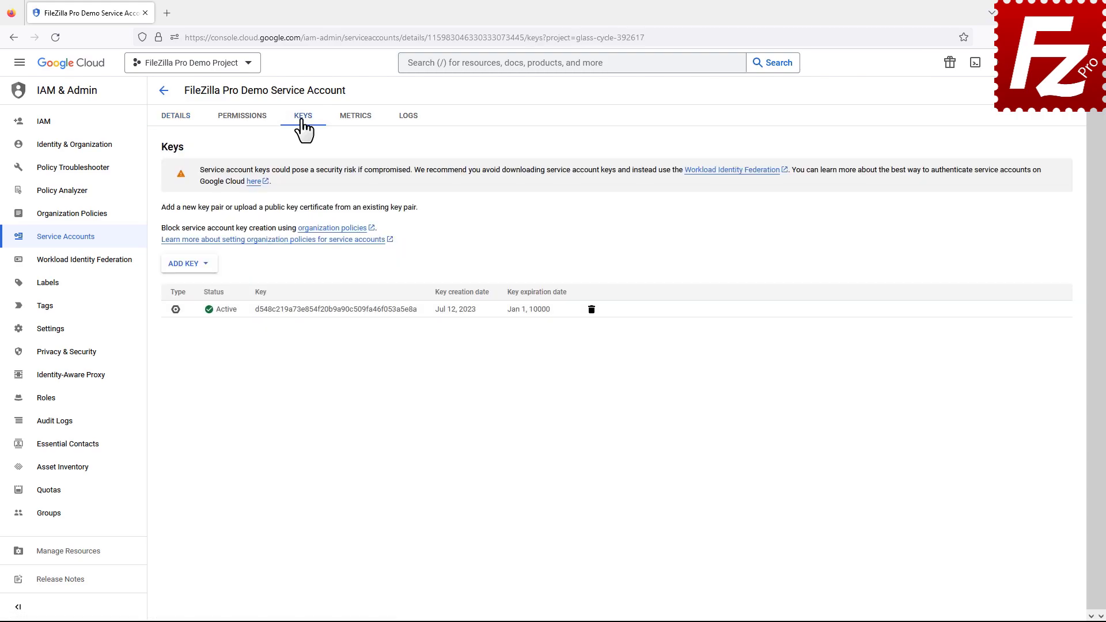
{"action": "left_click", "coordinate": [189, 266]}
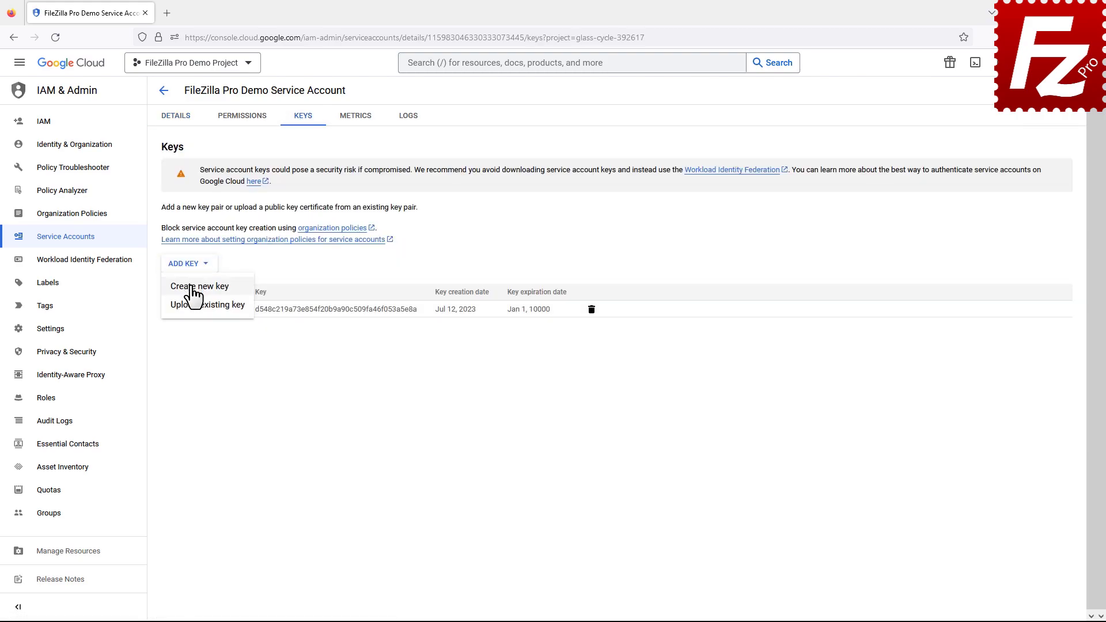
{"action": "left_click", "coordinate": [194, 286]}
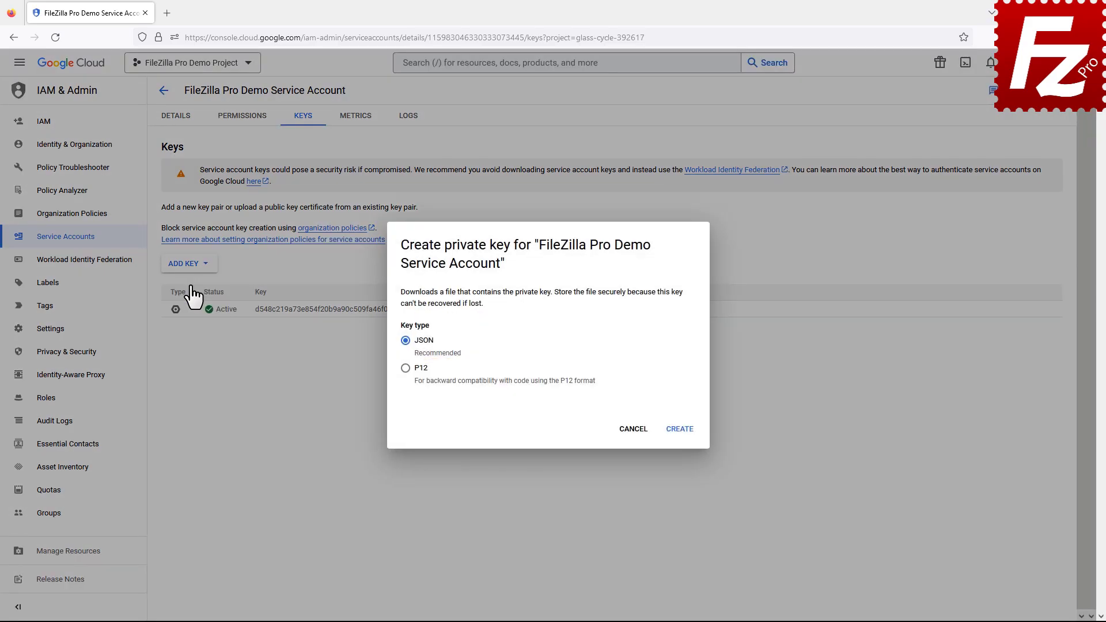
{"action": "left_click", "coordinate": [678, 430]}
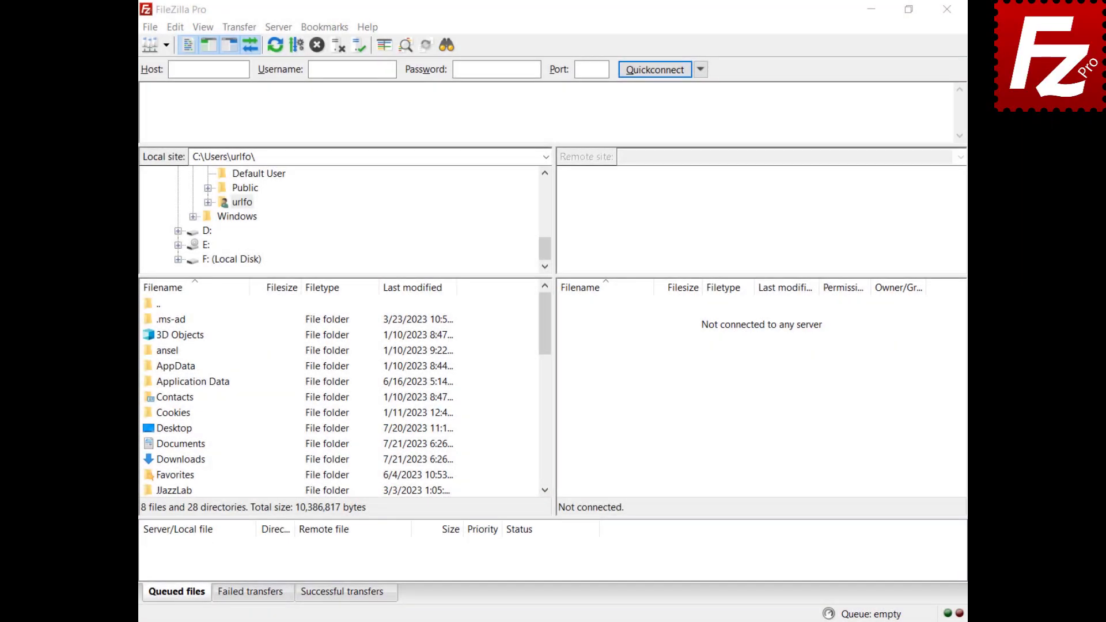
Step: Add a new site named 'Google Cloud' using Google Cloud Storage with Service Account
{"action": "left_click", "coordinate": [149, 30]}
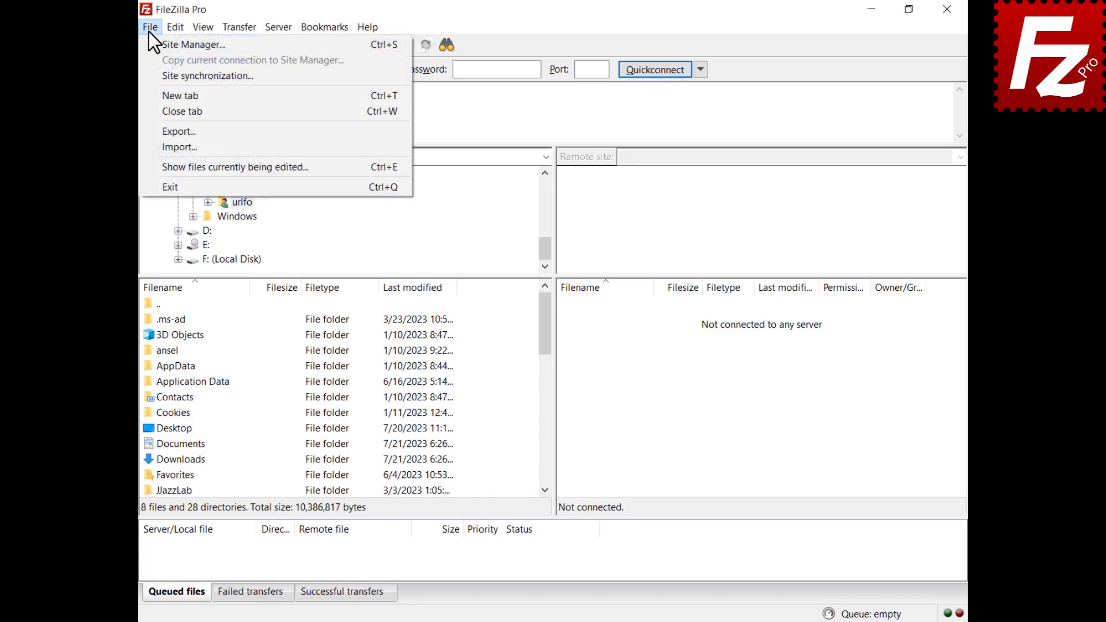
{"action": "left_click", "coordinate": [150, 42]}
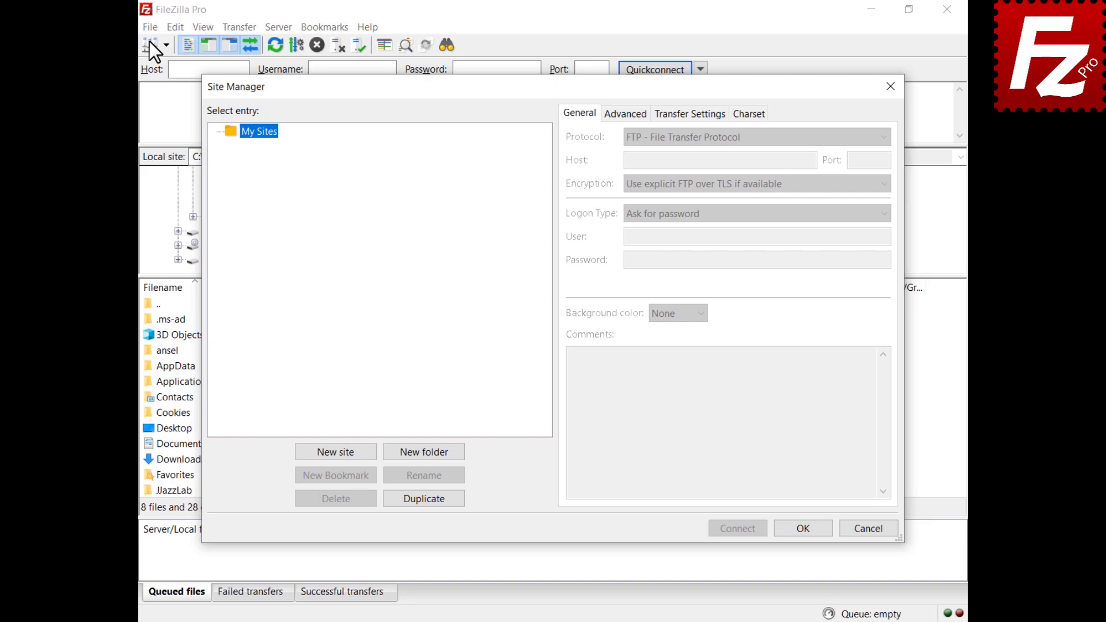
{"action": "left_click", "coordinate": [335, 452]}
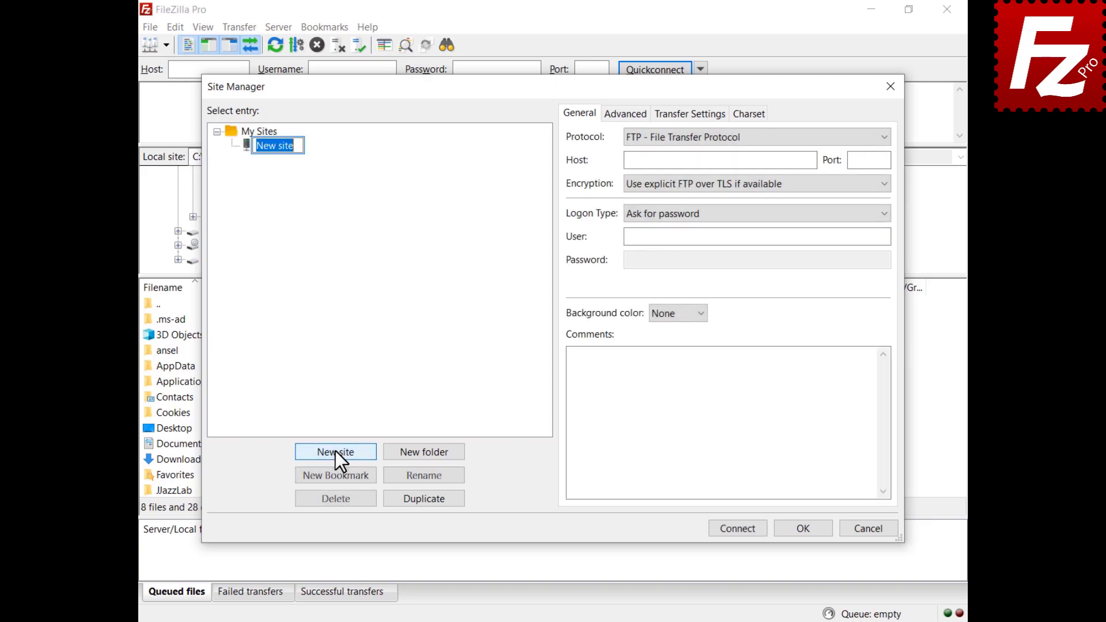
{"action": "type", "text": "Google Cloud"}
{"action": "key", "text": "Return"}
{"action": "left_click", "coordinate": [734, 142]}
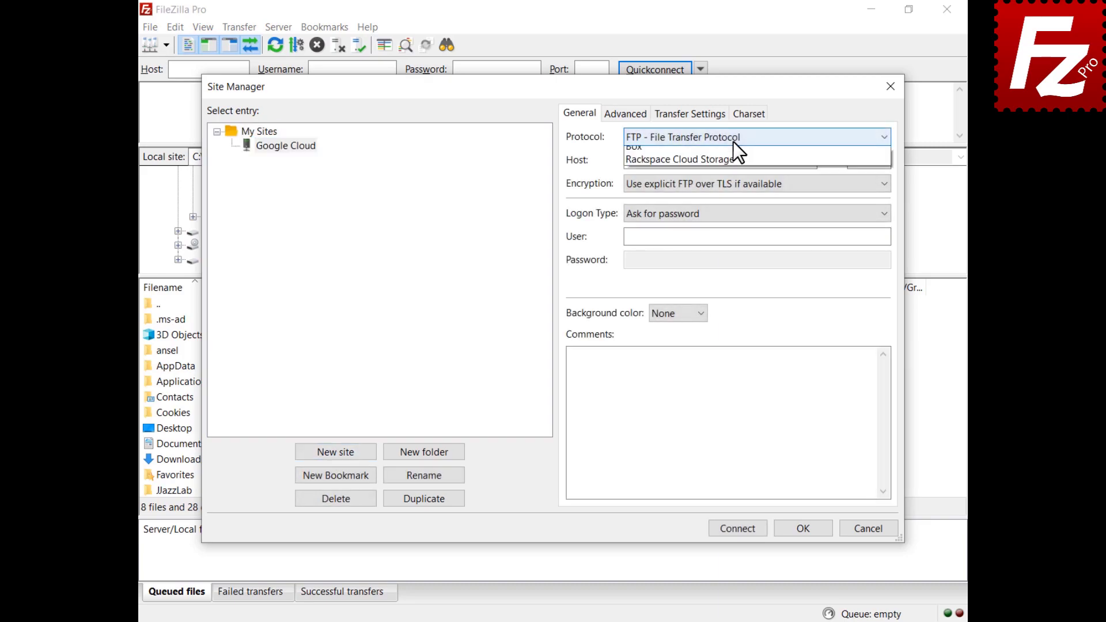
{"action": "left_click", "coordinate": [752, 299]}
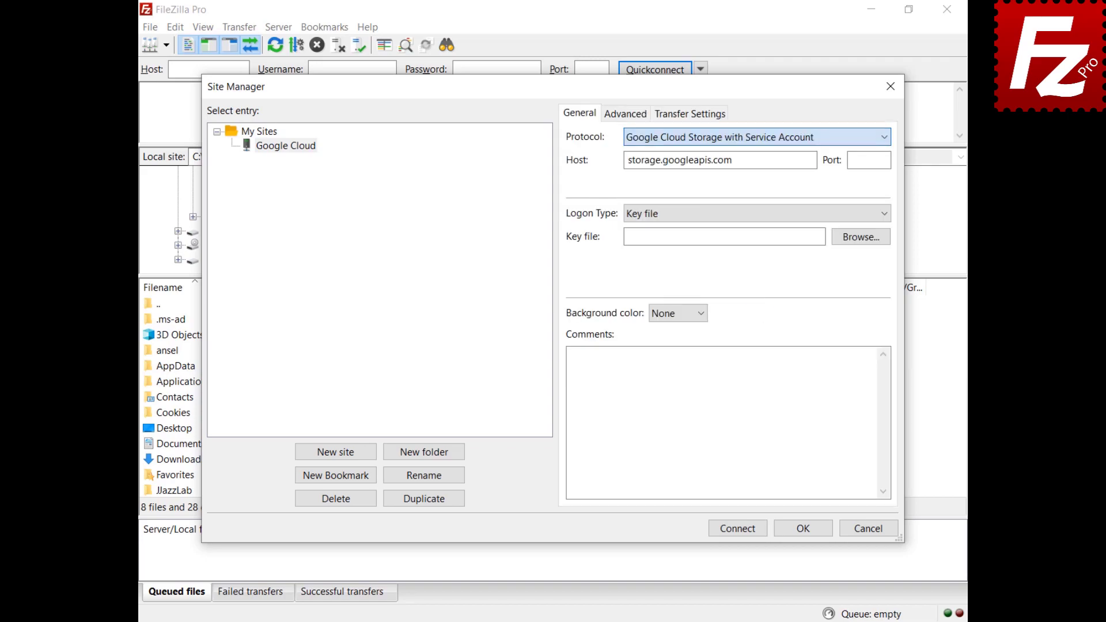
Step: Select the downloaded JSON key file and connect to the Google Cloud site
{"action": "left_click", "coordinate": [860, 240]}
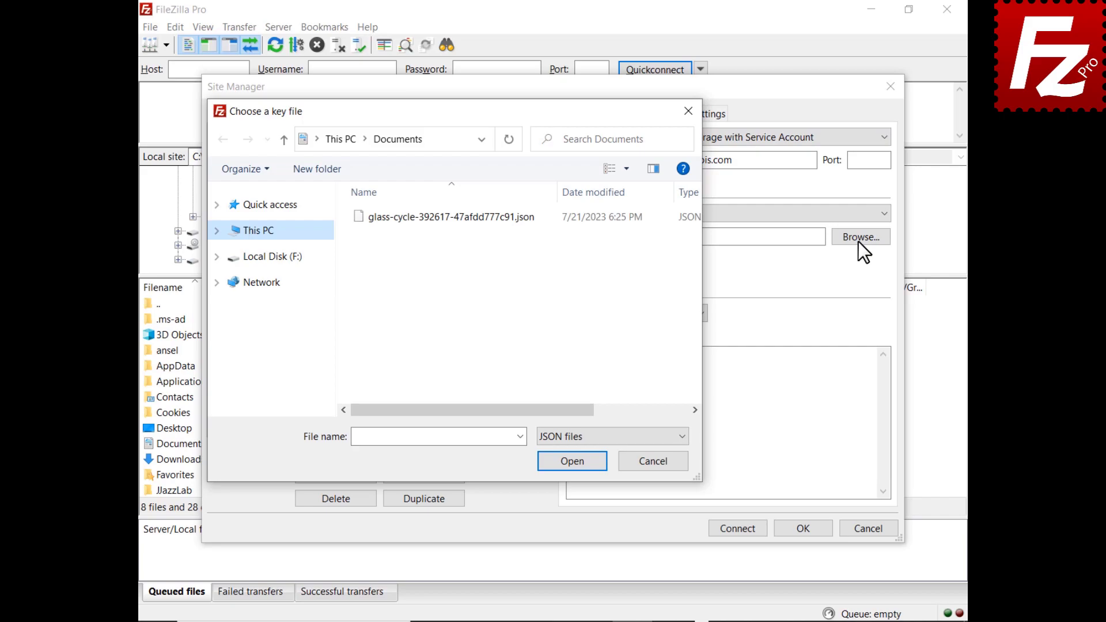
{"action": "double_click", "coordinate": [442, 216]}
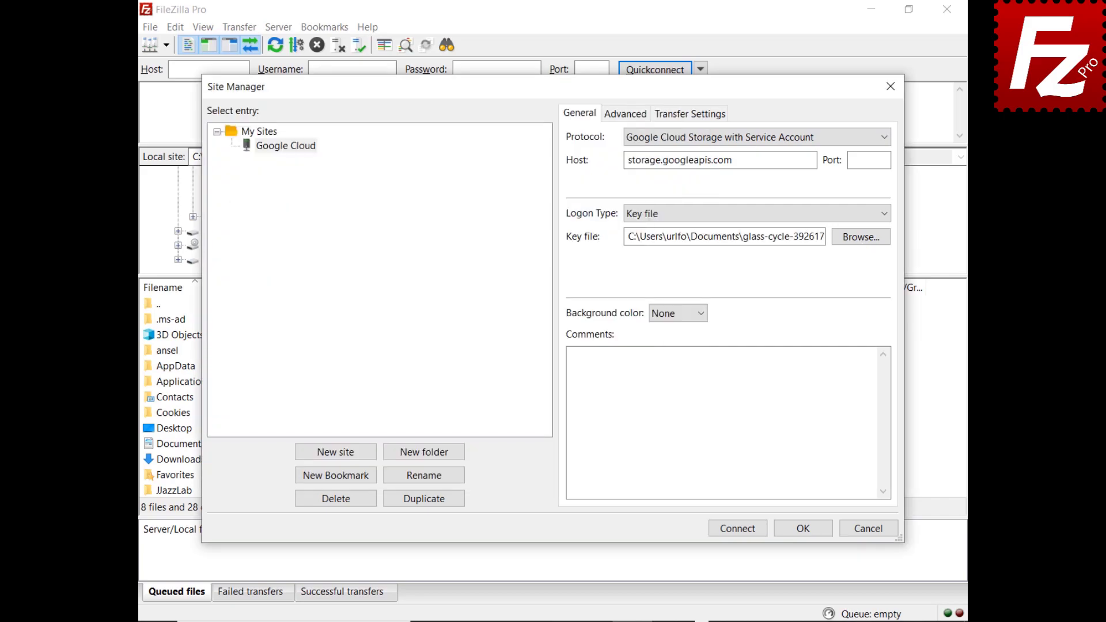
{"action": "left_click", "coordinate": [739, 530]}
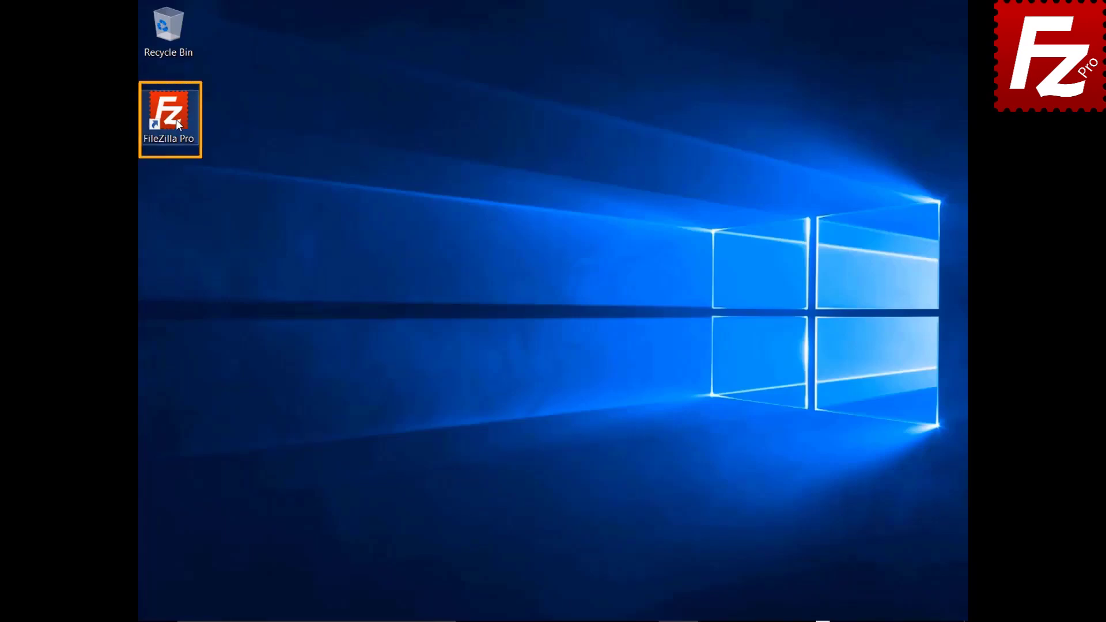
Step: Relaunch FileZilla Pro and add a new site named 'Dropbox' with the Dropbox protocol
{"action": "double_click", "coordinate": [175, 119]}
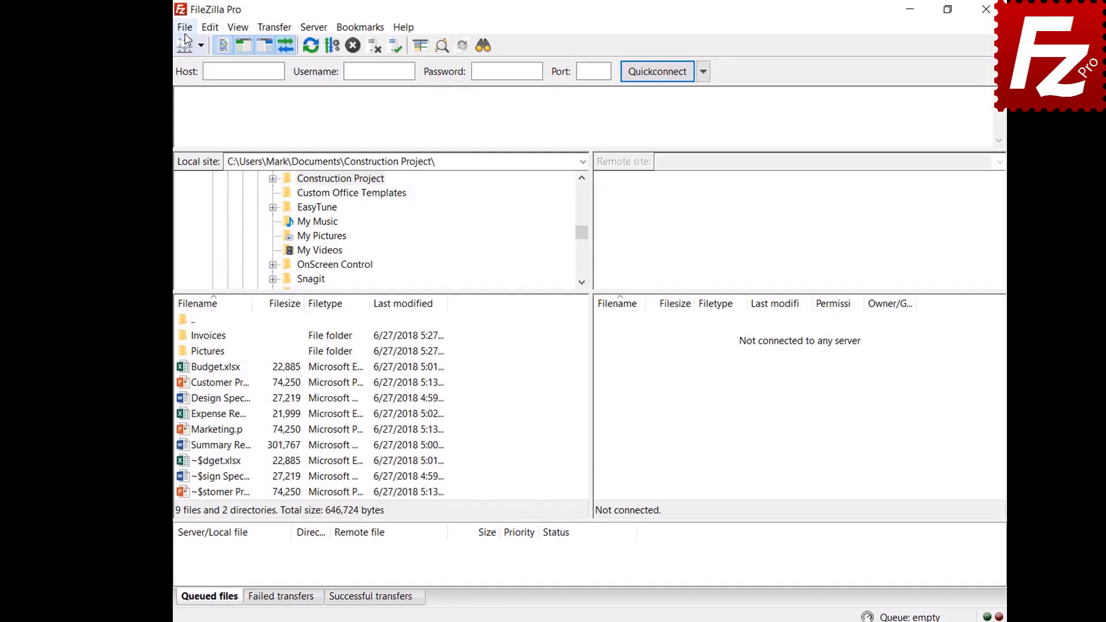
{"action": "left_click", "coordinate": [181, 27]}
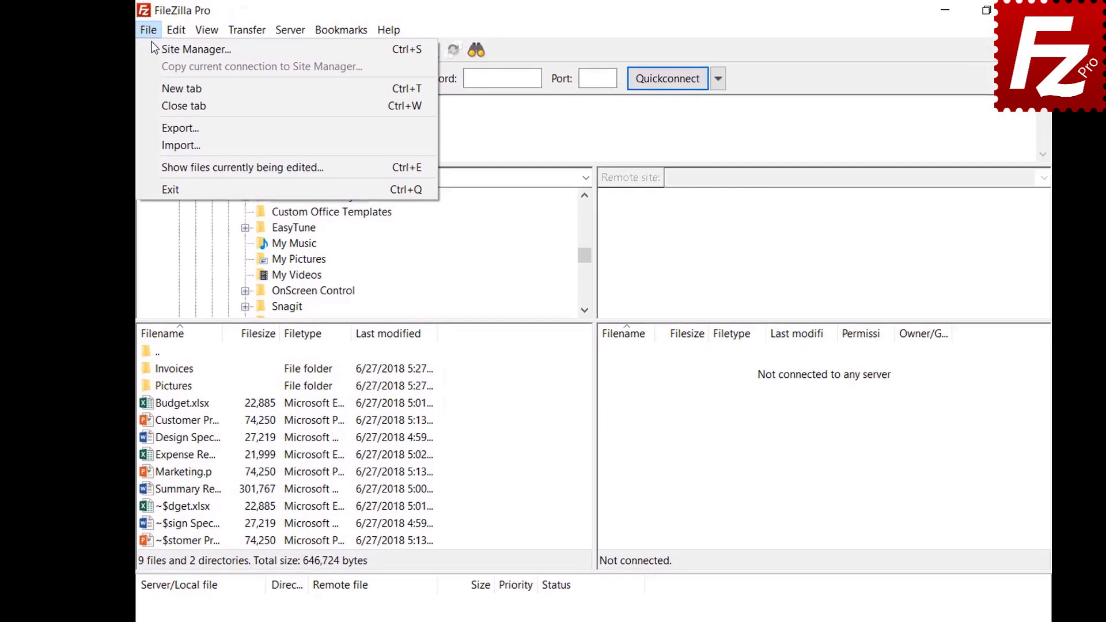
{"action": "left_click", "coordinate": [152, 48]}
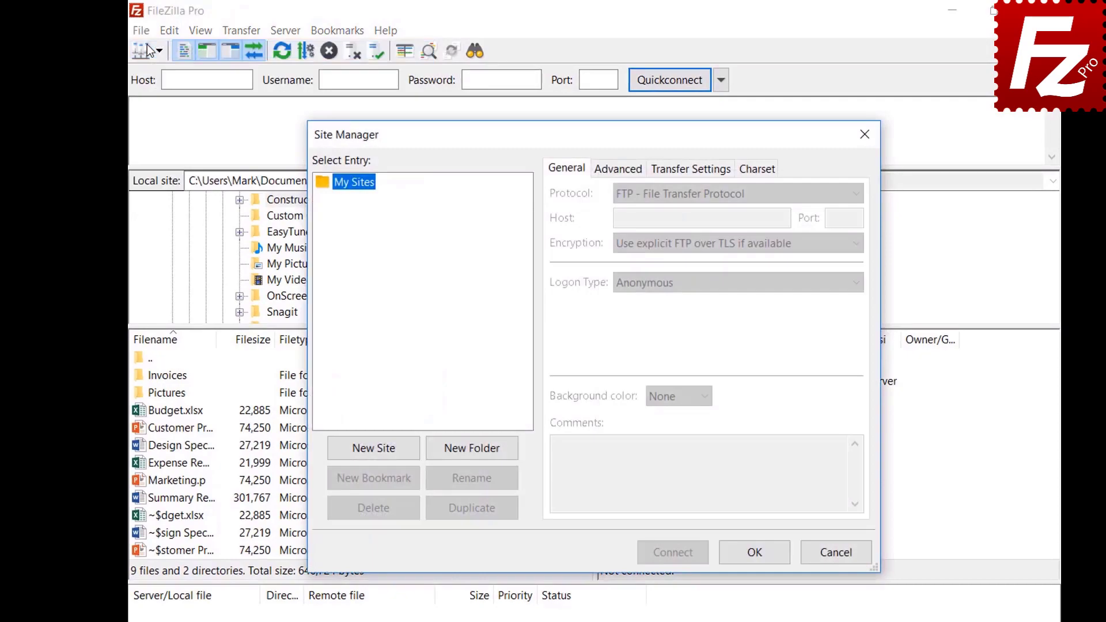
{"action": "left_click", "coordinate": [375, 453]}
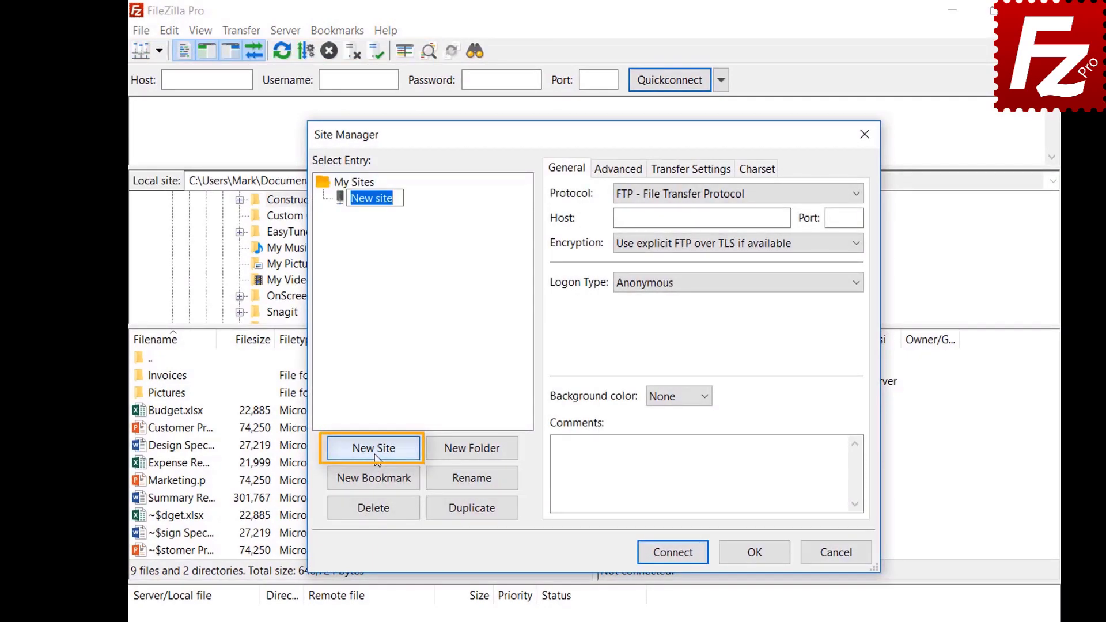
{"action": "type", "text": "Drop"}
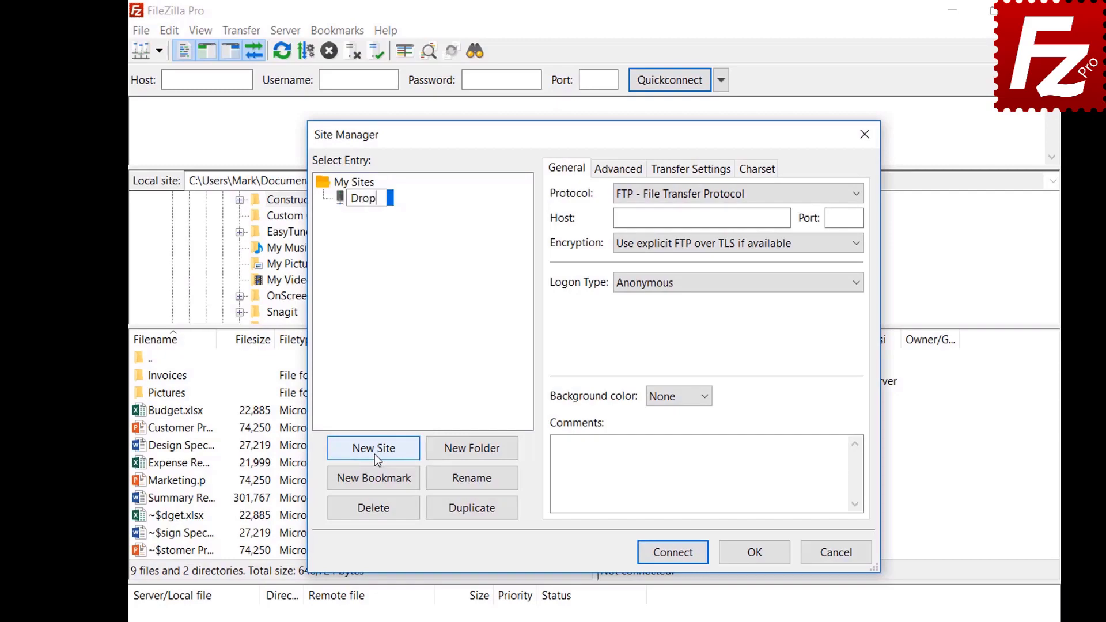
{"action": "type", "text": "box"}
{"action": "left_click", "coordinate": [808, 195]}
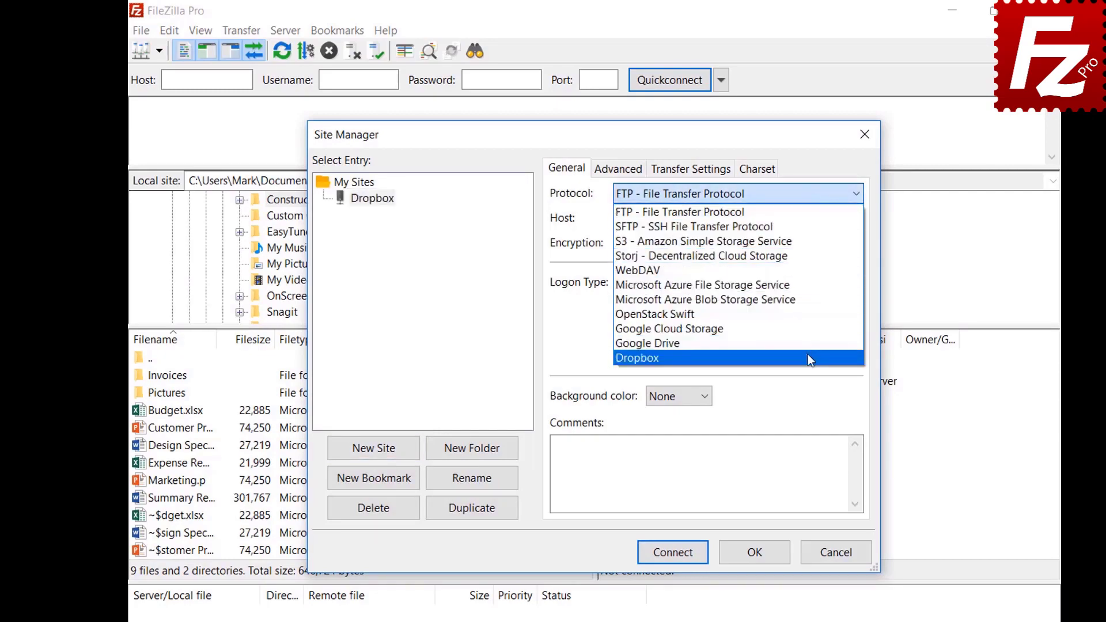
{"action": "left_click", "coordinate": [807, 358]}
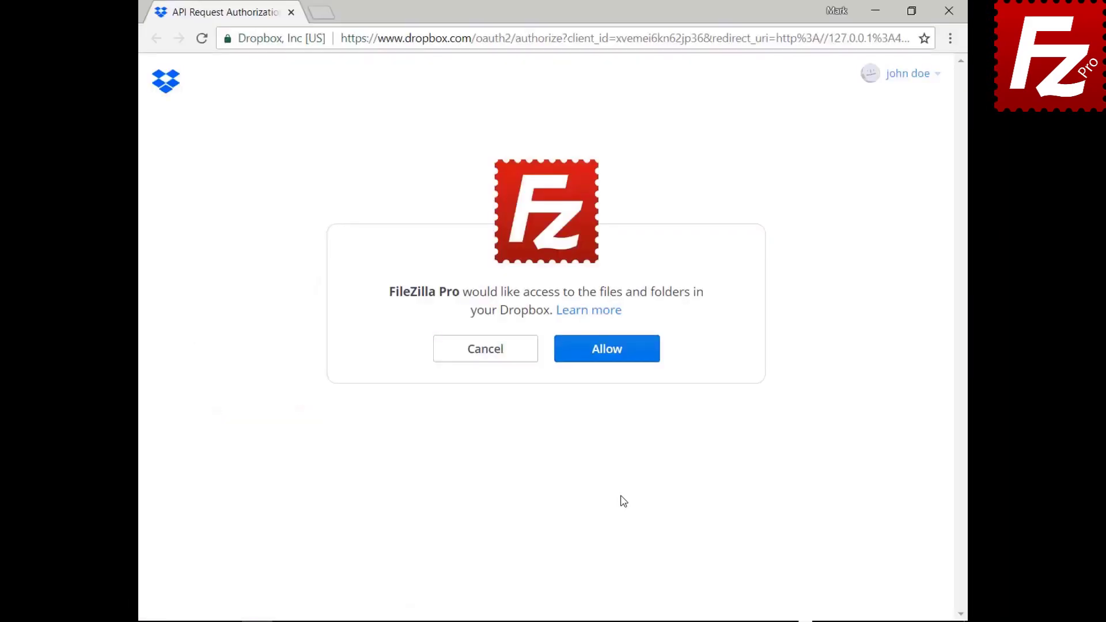
Step: Allow FileZilla Pro access to the Dropbox files, then relaunch FileZilla Pro
{"action": "left_click", "coordinate": [616, 361]}
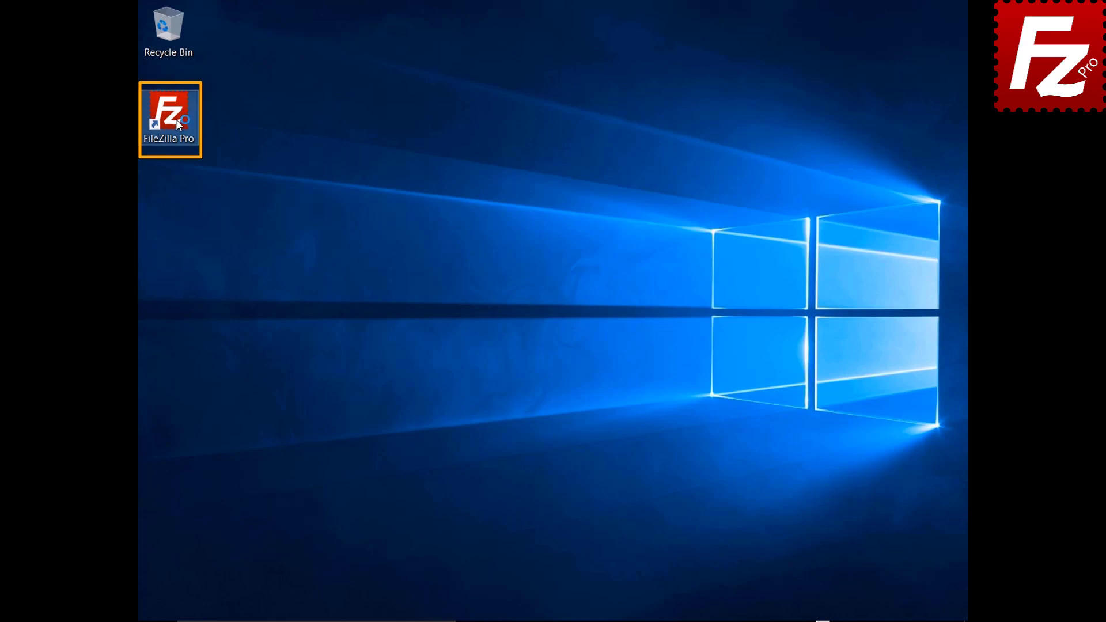
{"action": "double_click", "coordinate": [176, 119]}
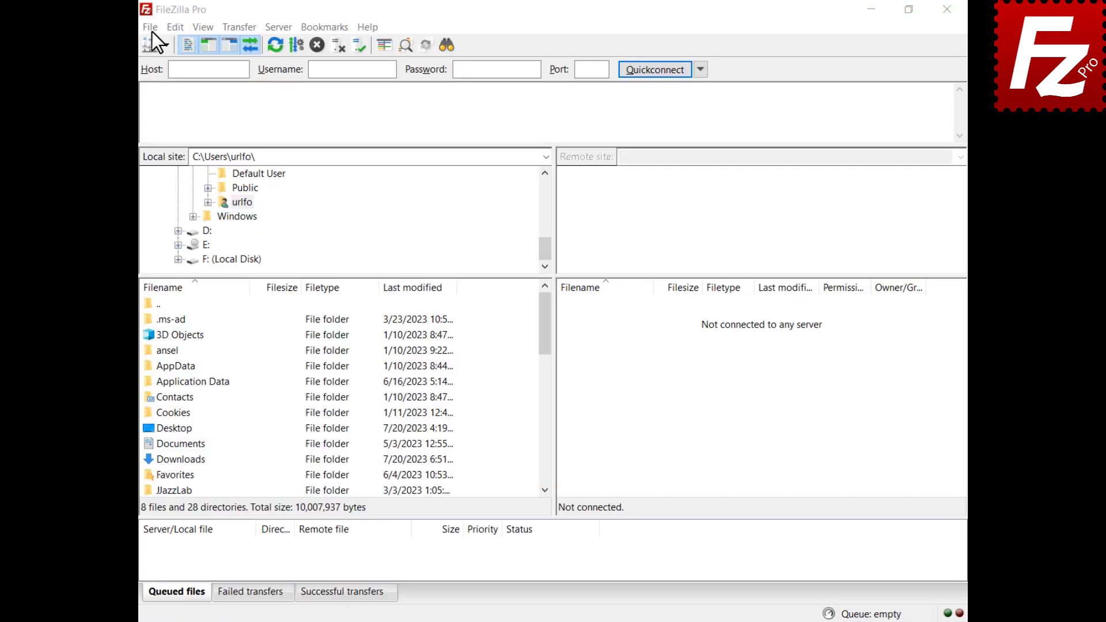
Step: Add a Site Manager entry named Dropbox, set its protocol to Dropbox, and connect
{"action": "left_click", "coordinate": [151, 31]}
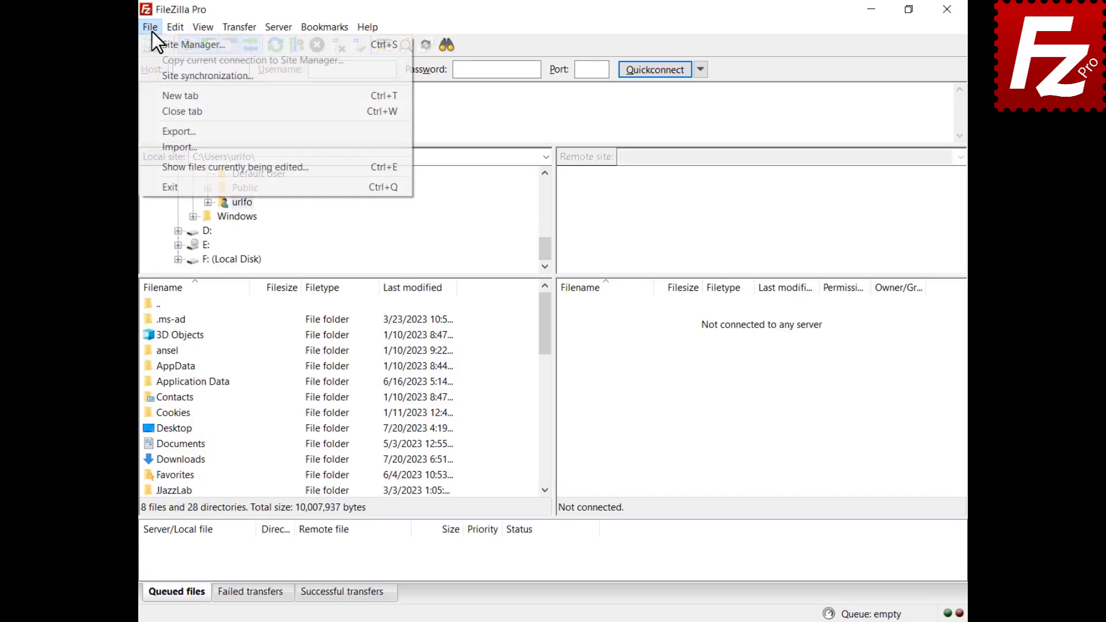
{"action": "left_click", "coordinate": [155, 45]}
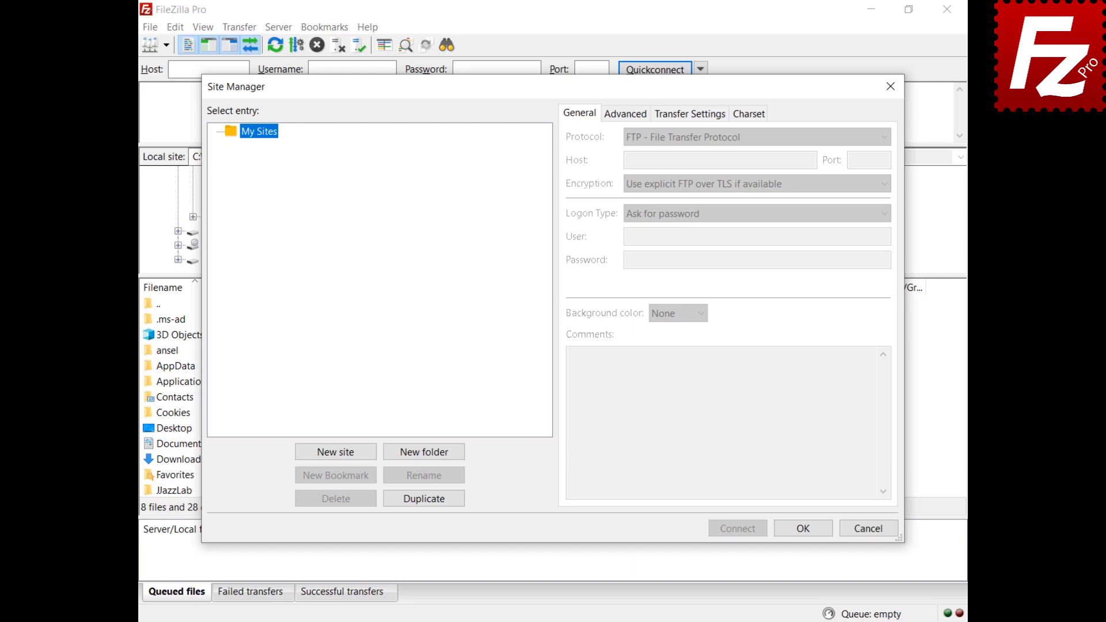
{"action": "left_click", "coordinate": [334, 452]}
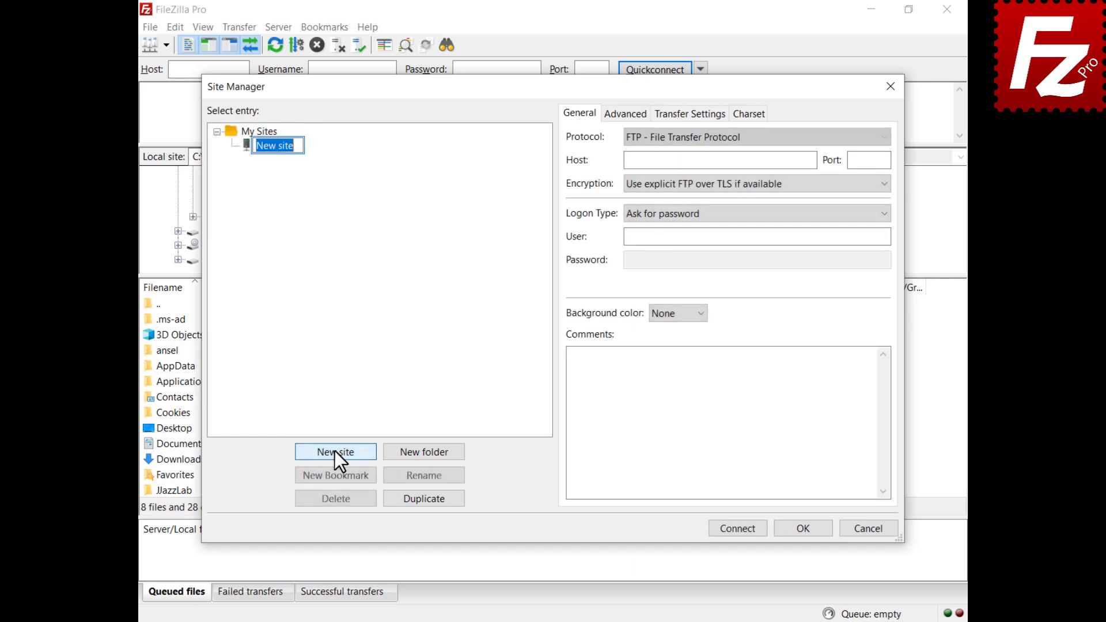
{"action": "type", "text": "Dropbox"}
{"action": "key", "text": "Return"}
{"action": "left_click", "coordinate": [738, 143]}
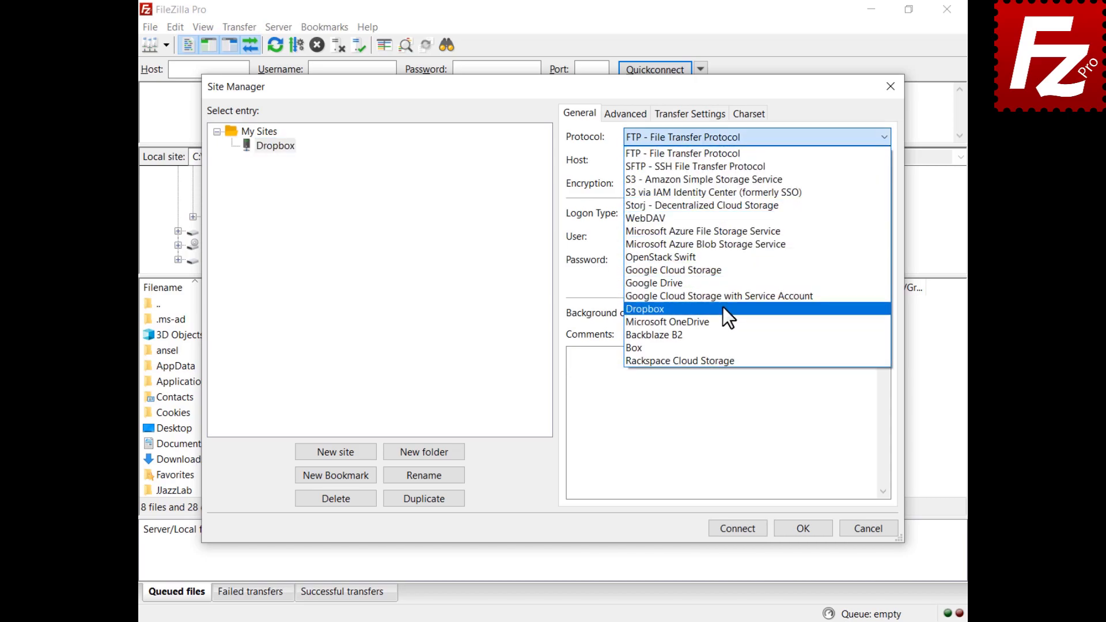
{"action": "left_click", "coordinate": [723, 309]}
{"action": "left_click", "coordinate": [738, 529]}
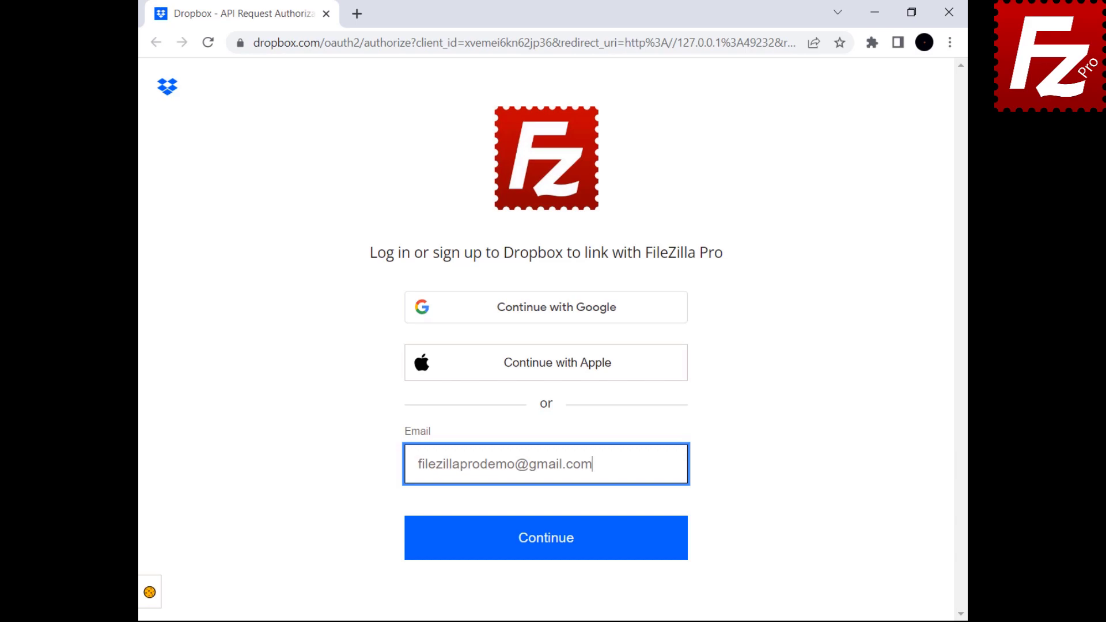
Step: Log in to Dropbox with the account e-mail and password, allow FileZilla Pro access, then close the browser
{"action": "left_click", "coordinate": [543, 551]}
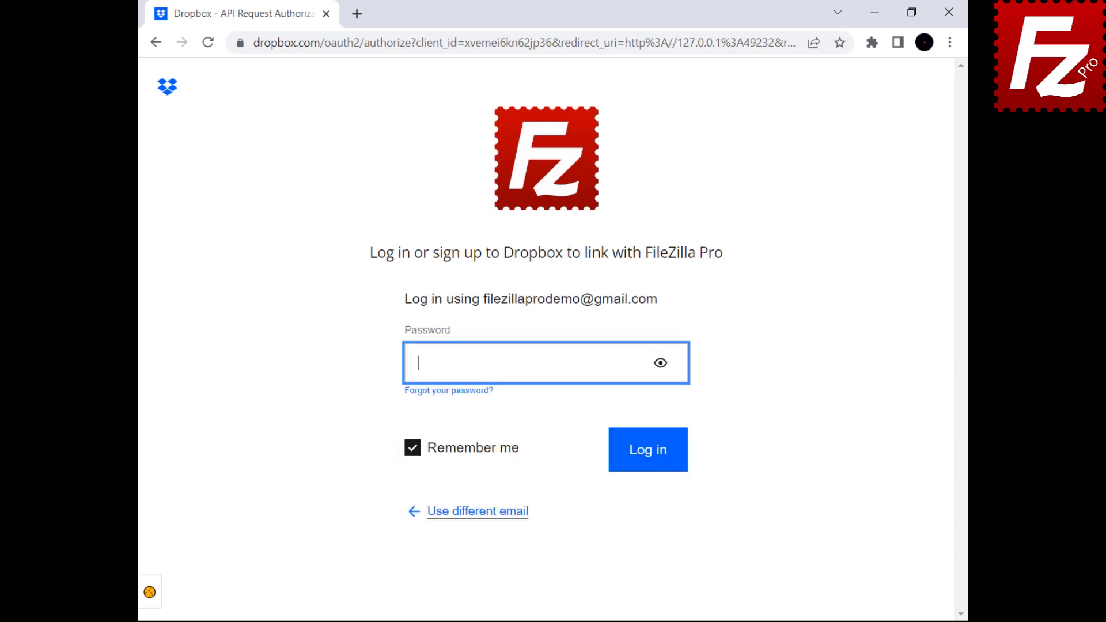
{"action": "key", "text": "ctrl+v"}
{"action": "left_click", "coordinate": [647, 464]}
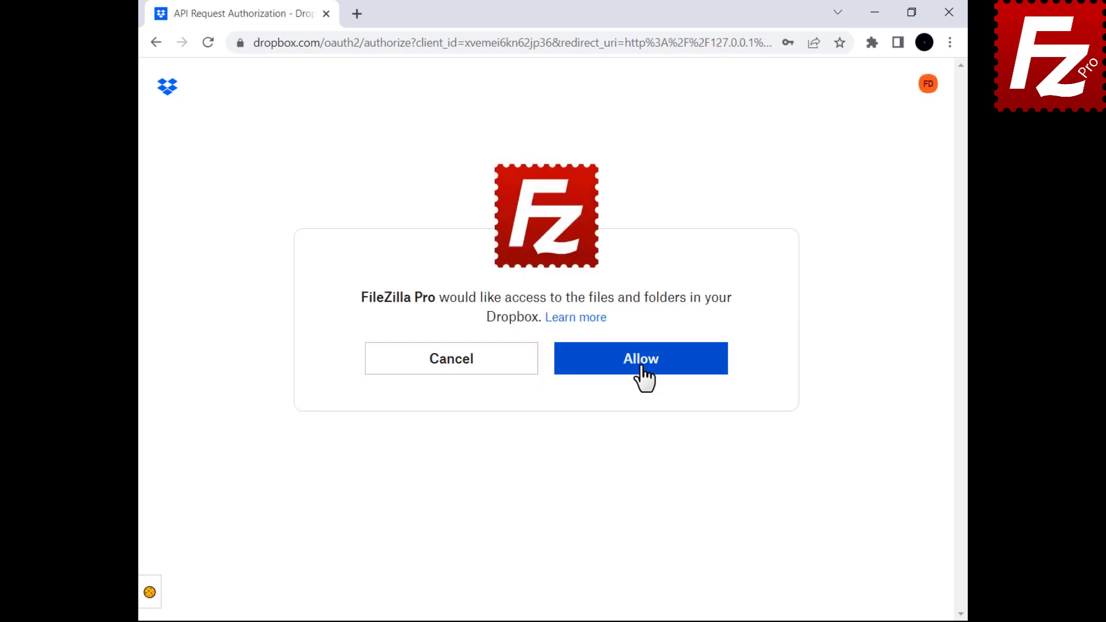
{"action": "left_click", "coordinate": [647, 374]}
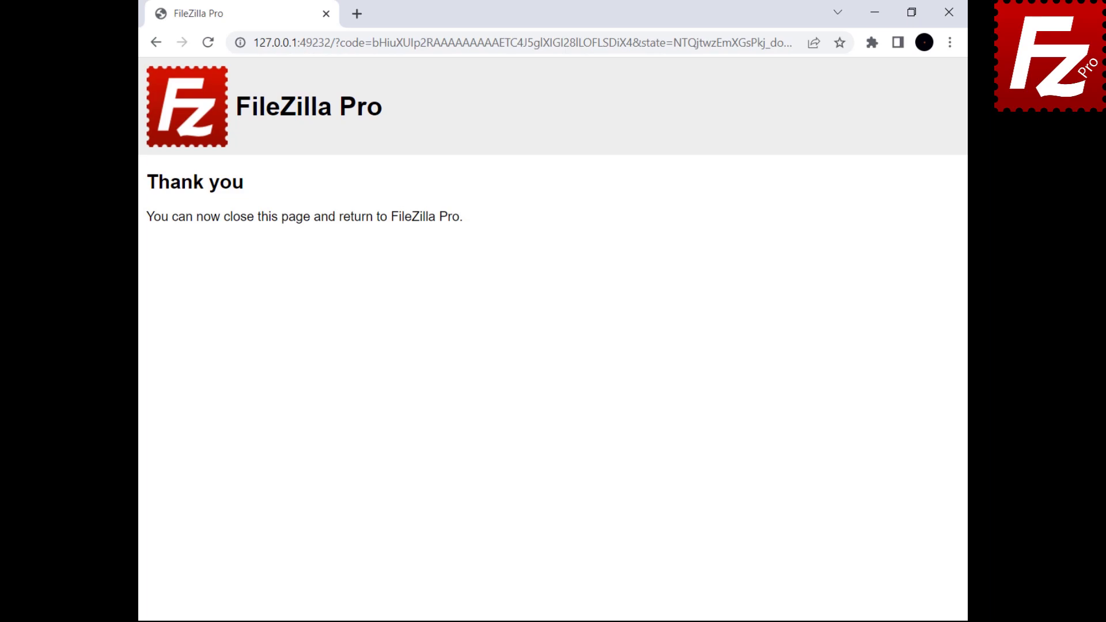
{"action": "left_click", "coordinate": [959, 16]}
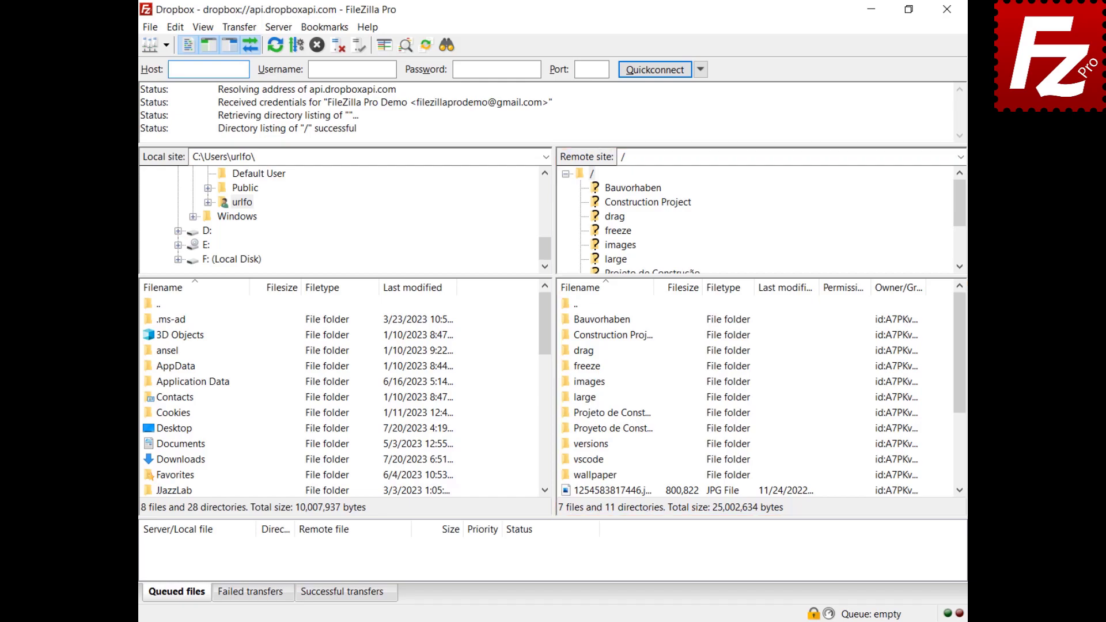
Step: Open the Share dialog for the Construction Project folder and start a new shared link
{"action": "right_click", "coordinate": [579, 336]}
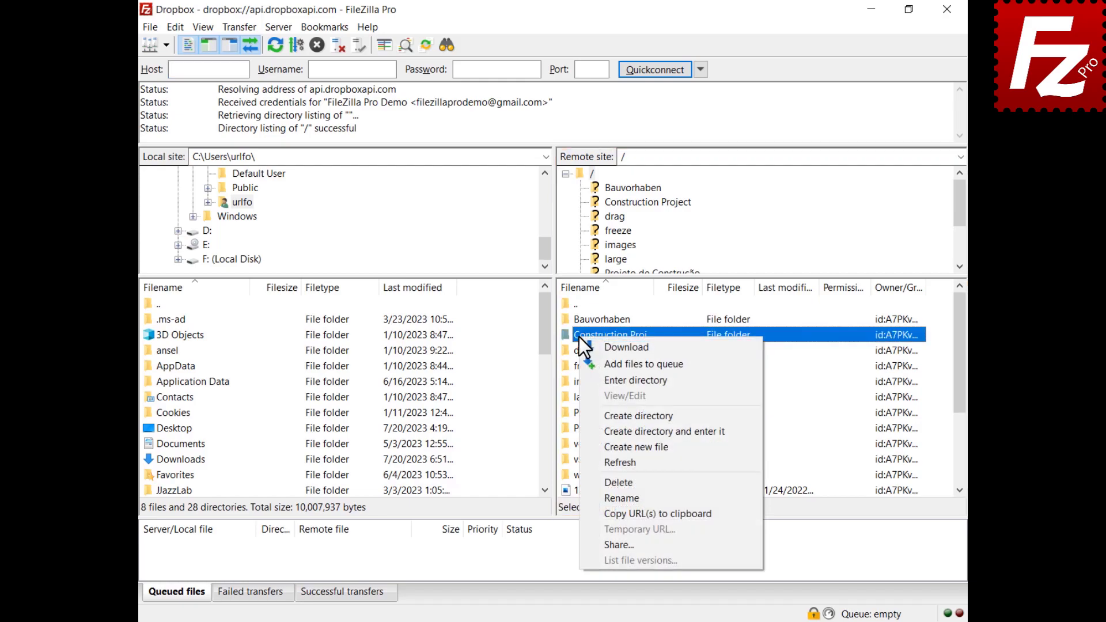
{"action": "left_click", "coordinate": [611, 545]}
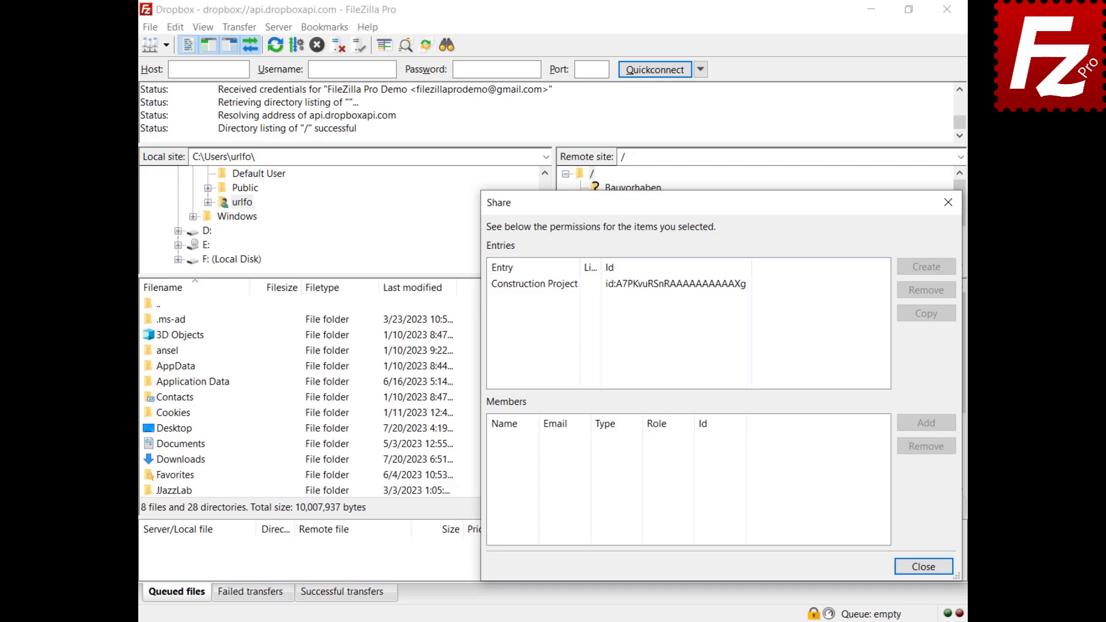
{"action": "left_click", "coordinate": [534, 289]}
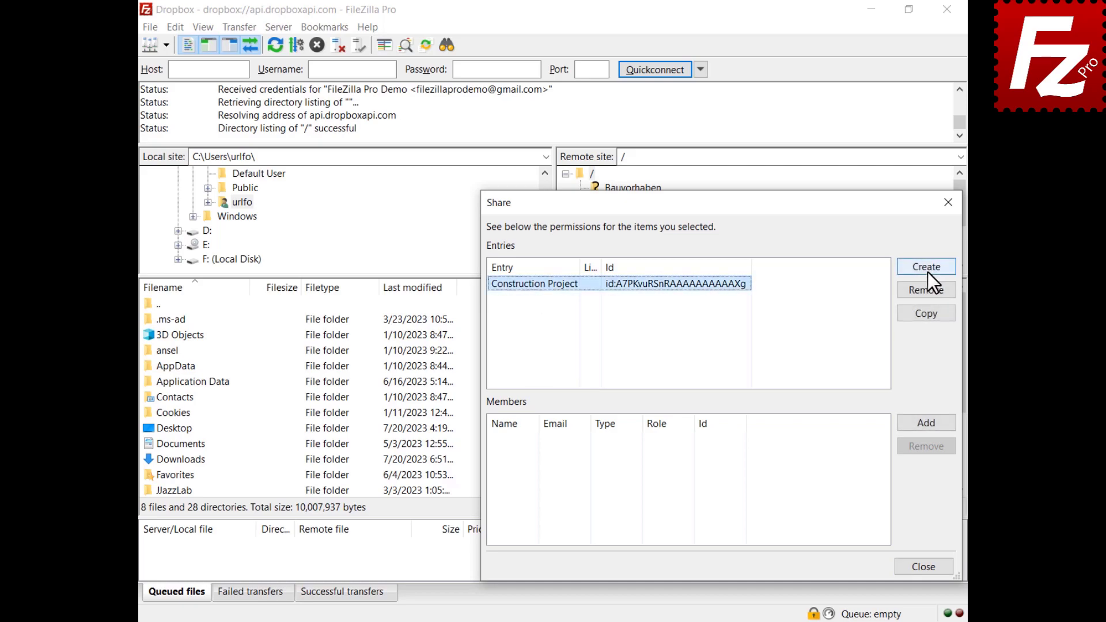
{"action": "left_click", "coordinate": [927, 272]}
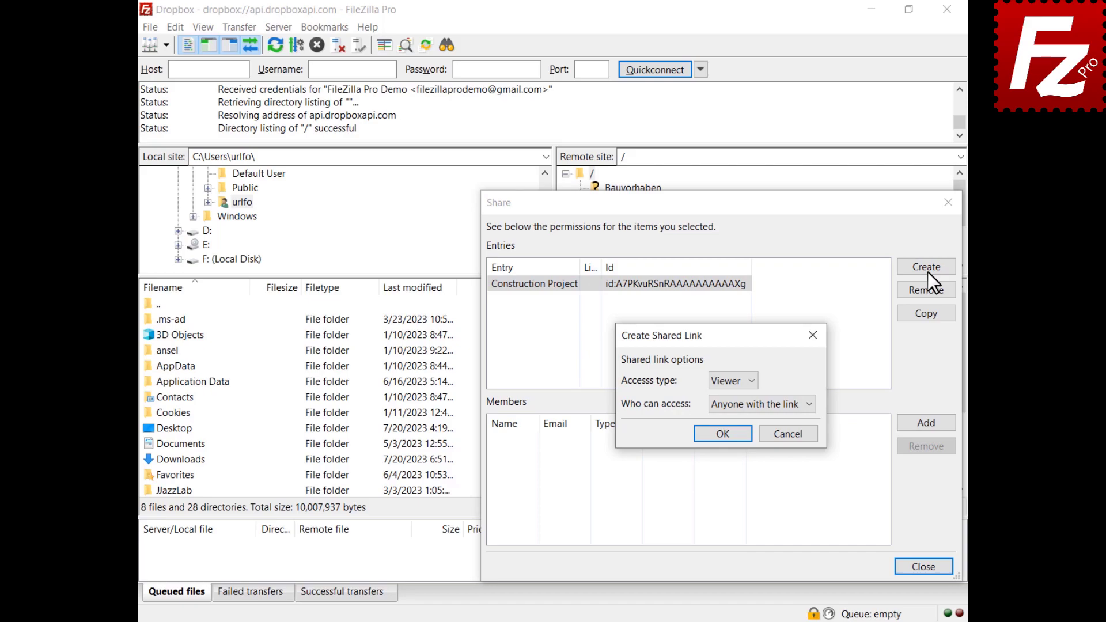
Step: Make the link Viewer access for anyone with the link and generate it
{"action": "left_click", "coordinate": [751, 382]}
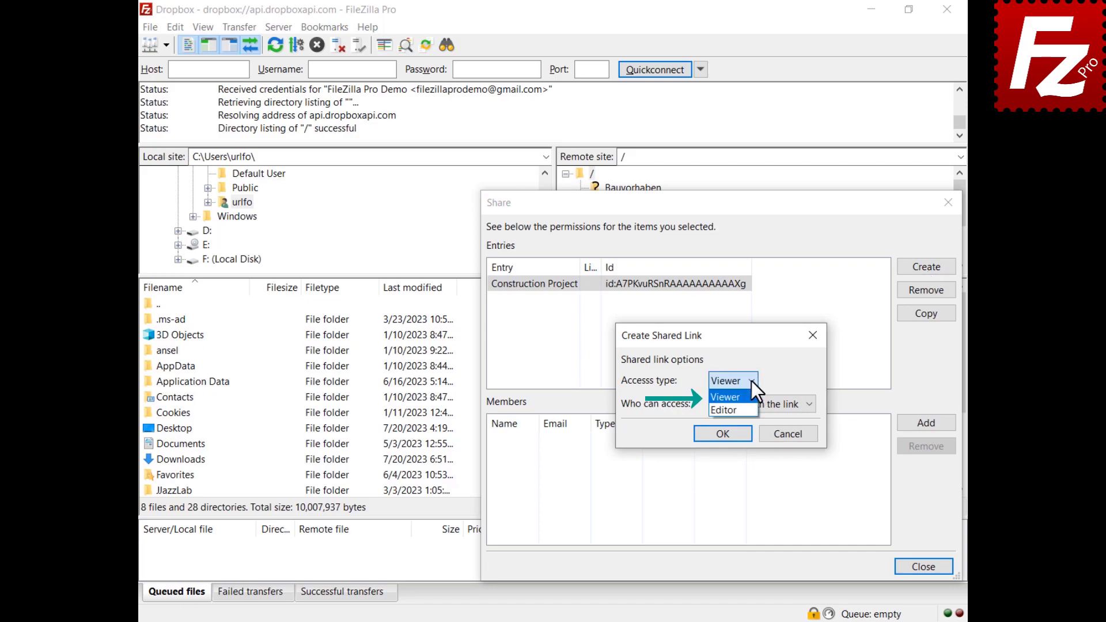
{"action": "left_click", "coordinate": [751, 381]}
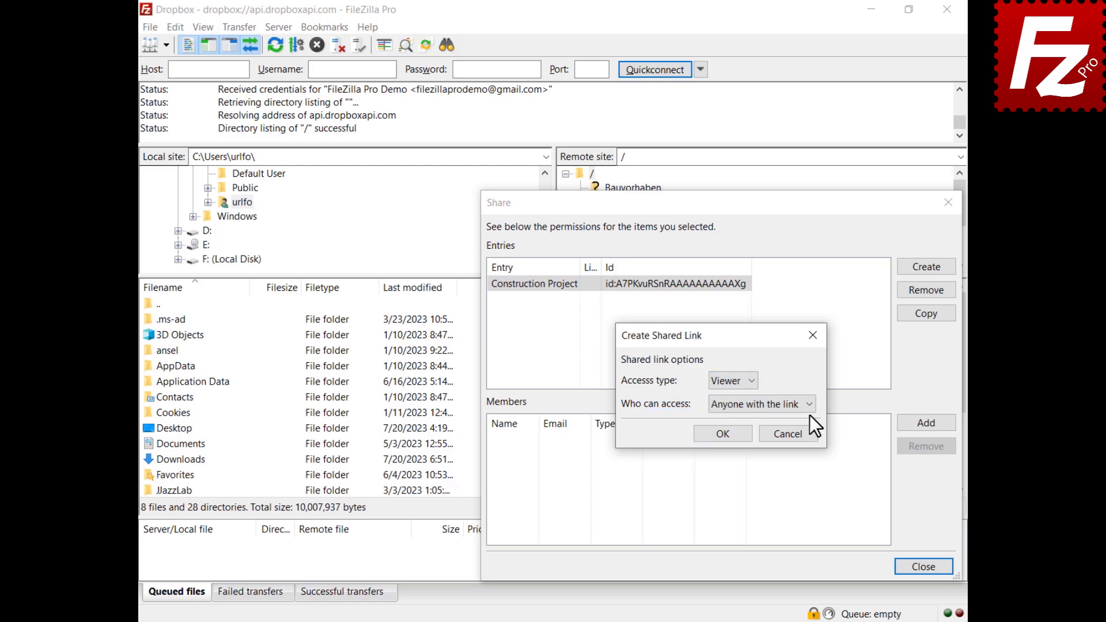
{"action": "left_click", "coordinate": [810, 406]}
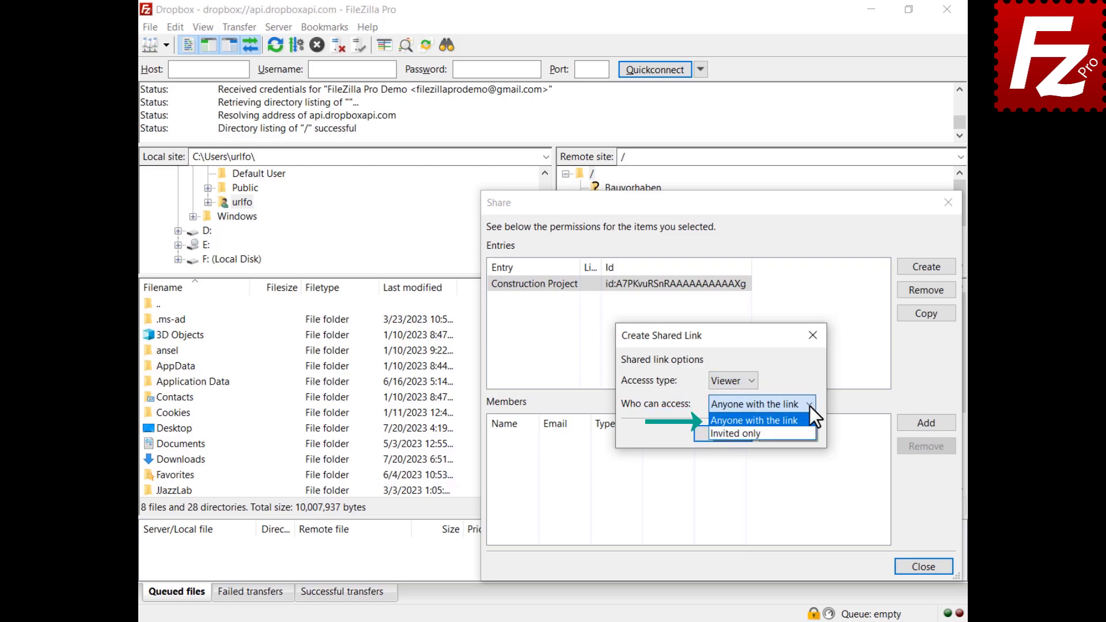
{"action": "left_click", "coordinate": [809, 406]}
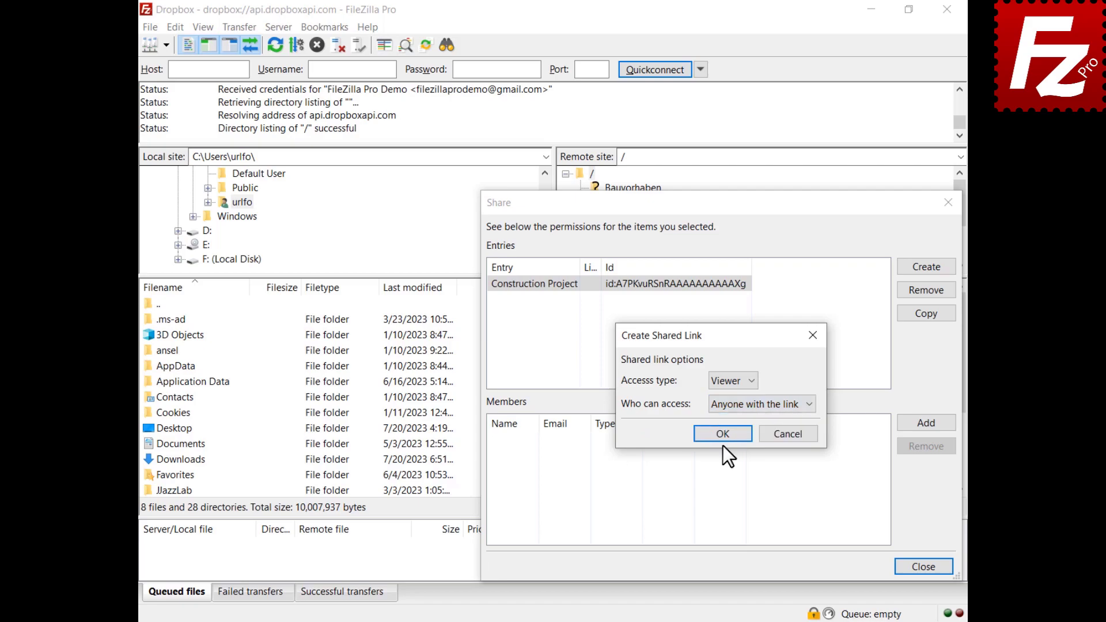
{"action": "left_click", "coordinate": [723, 435]}
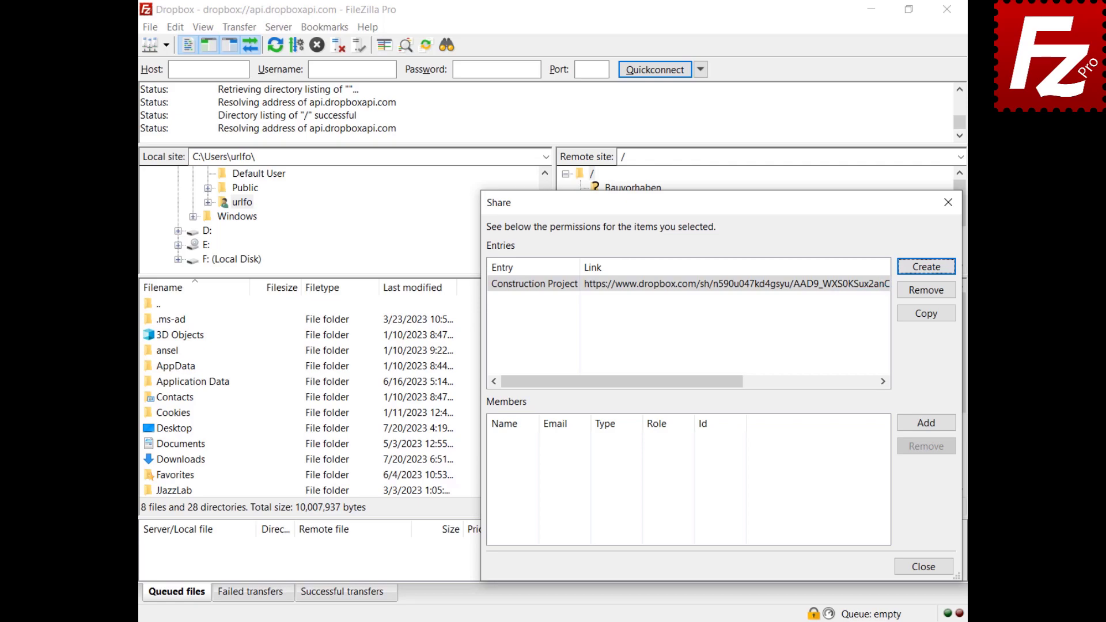
{"action": "left_click", "coordinate": [925, 422]}
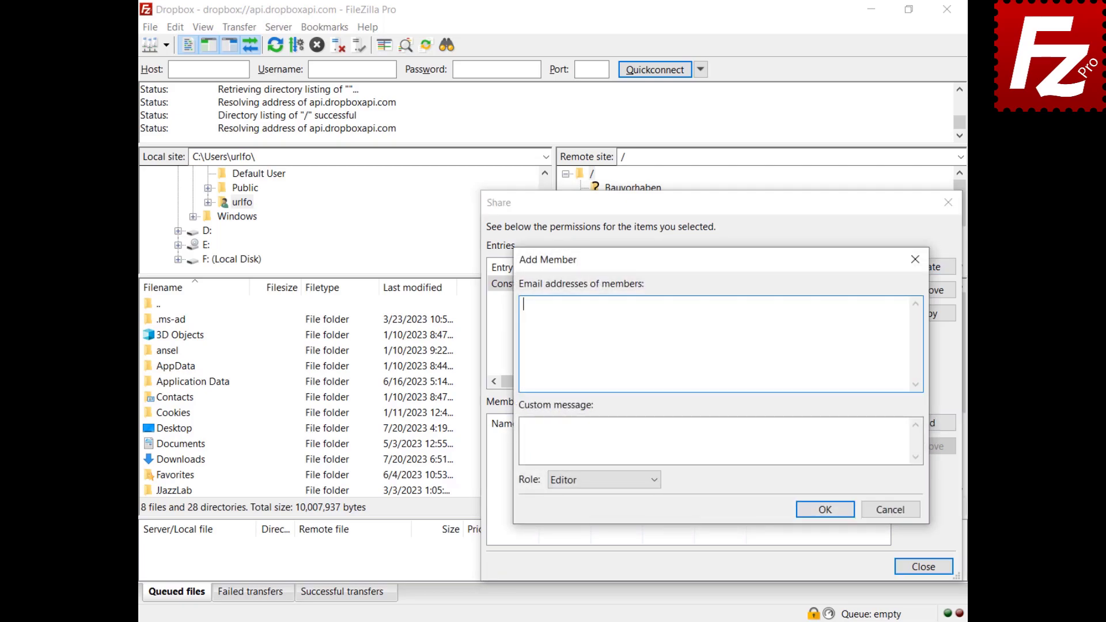
Step: Invite the member's e-mail address to Construction Project with the Viewer role
{"action": "type", "text": "johndoe@example.com"}
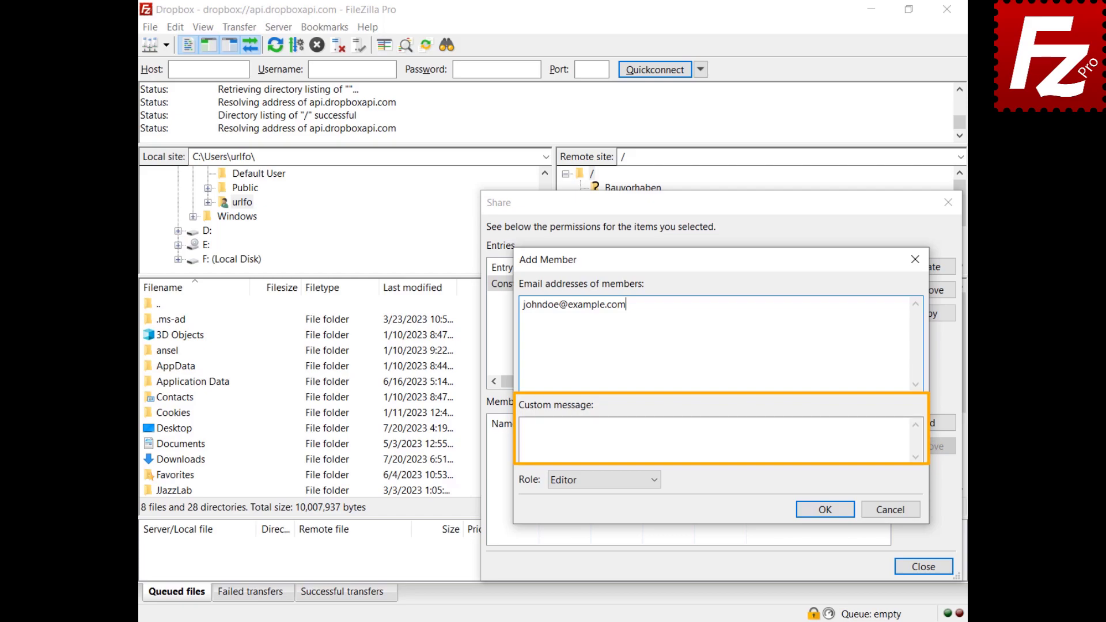
{"action": "left_click", "coordinate": [654, 486]}
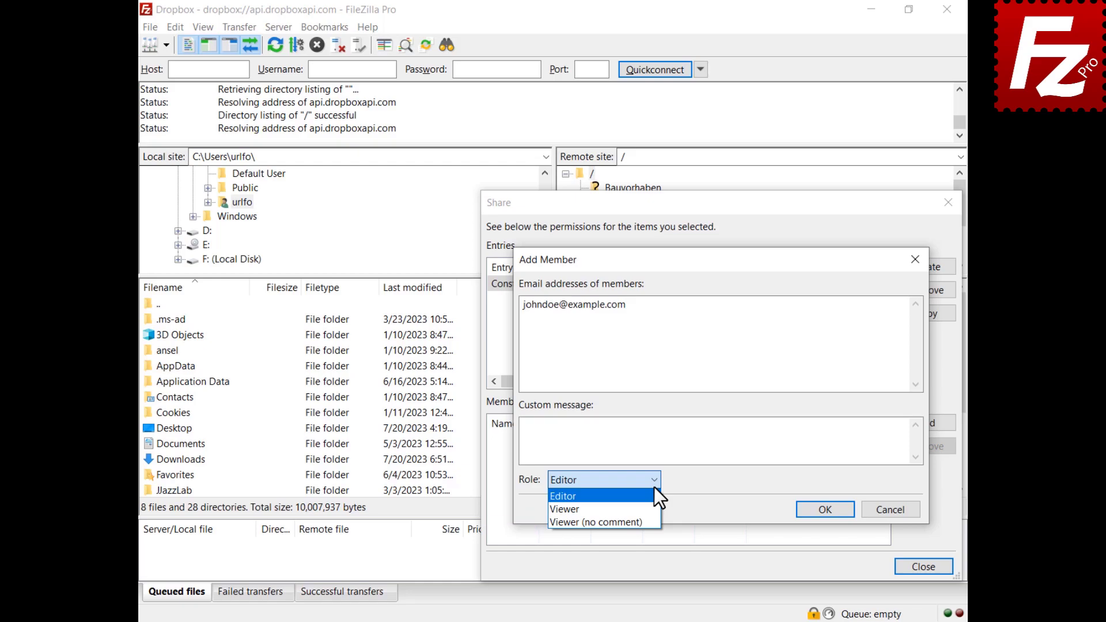
{"action": "left_click", "coordinate": [655, 505]}
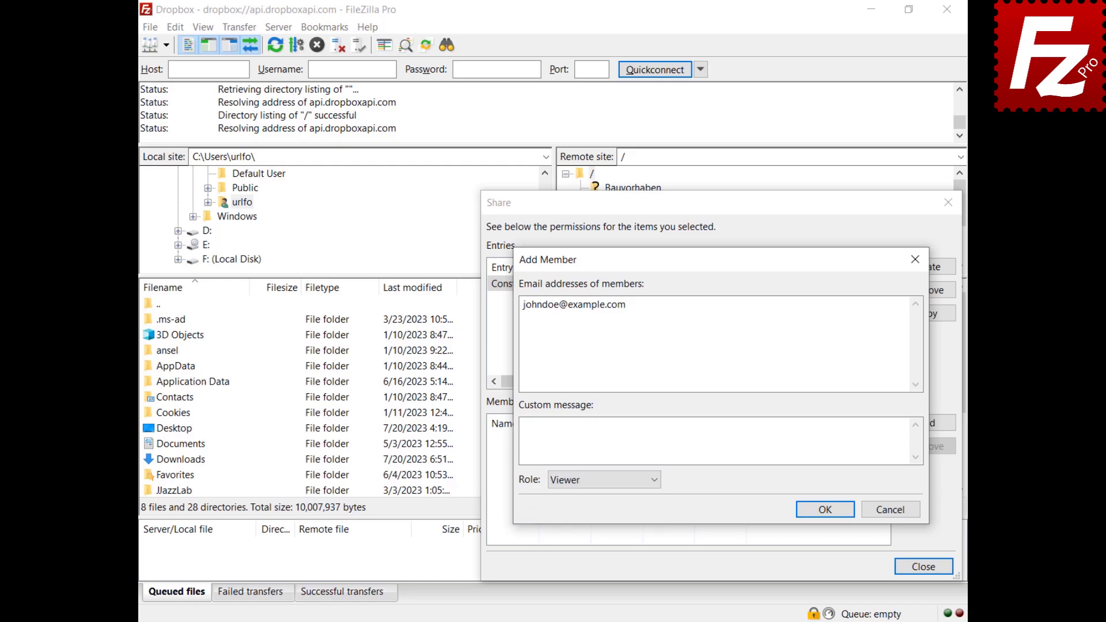
{"action": "left_click", "coordinate": [825, 511]}
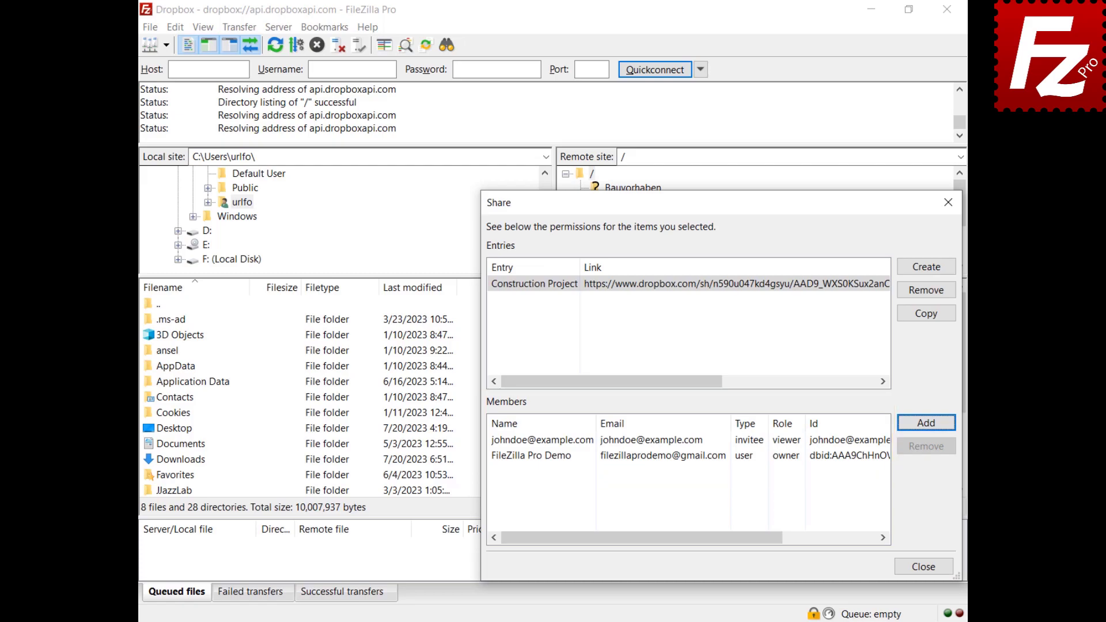
{"action": "left_click", "coordinate": [499, 440]}
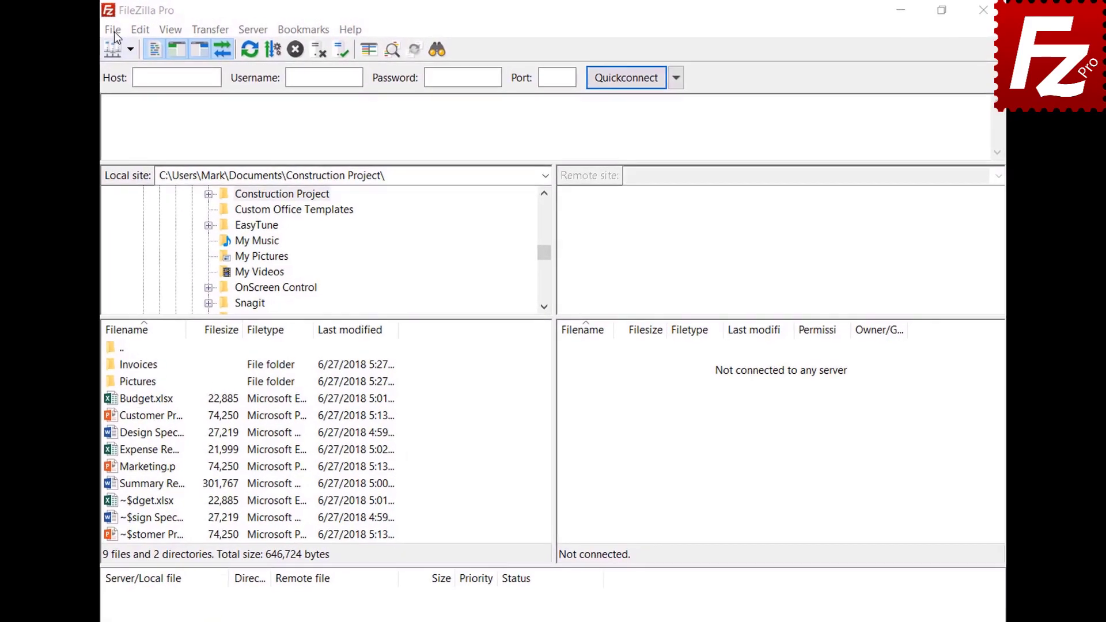
{"action": "left_click", "coordinate": [105, 31]}
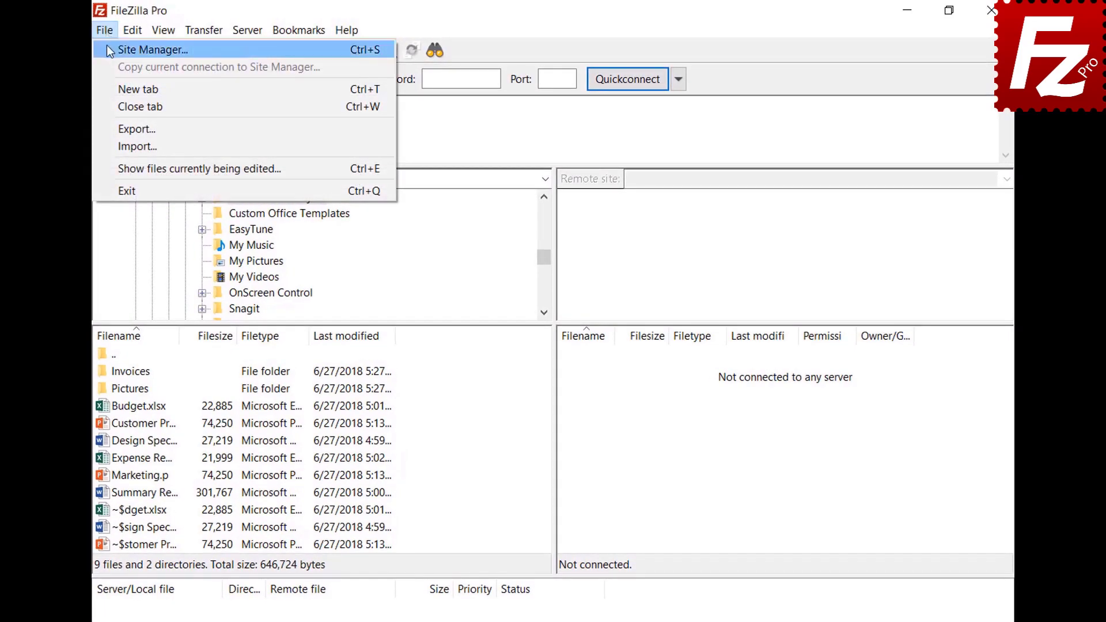
Step: Add a site named OneDrive using the Microsoft OneDrive protocol (host graph.microsoft.com) and connect
{"action": "left_click", "coordinate": [106, 46]}
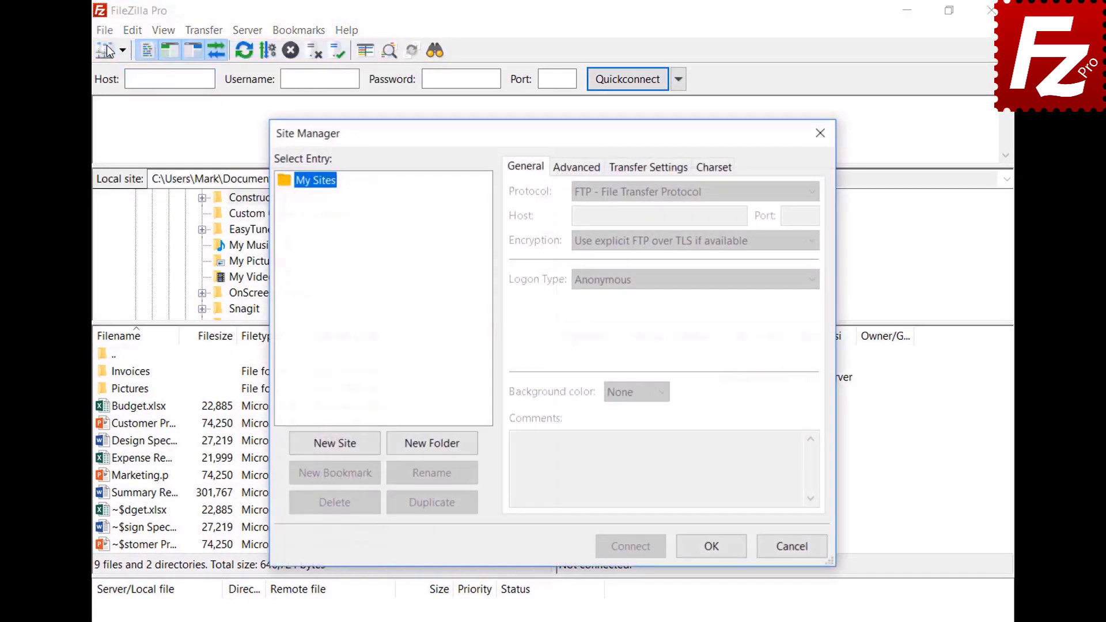
{"action": "left_click", "coordinate": [340, 444]}
{"action": "type", "text": "One"}
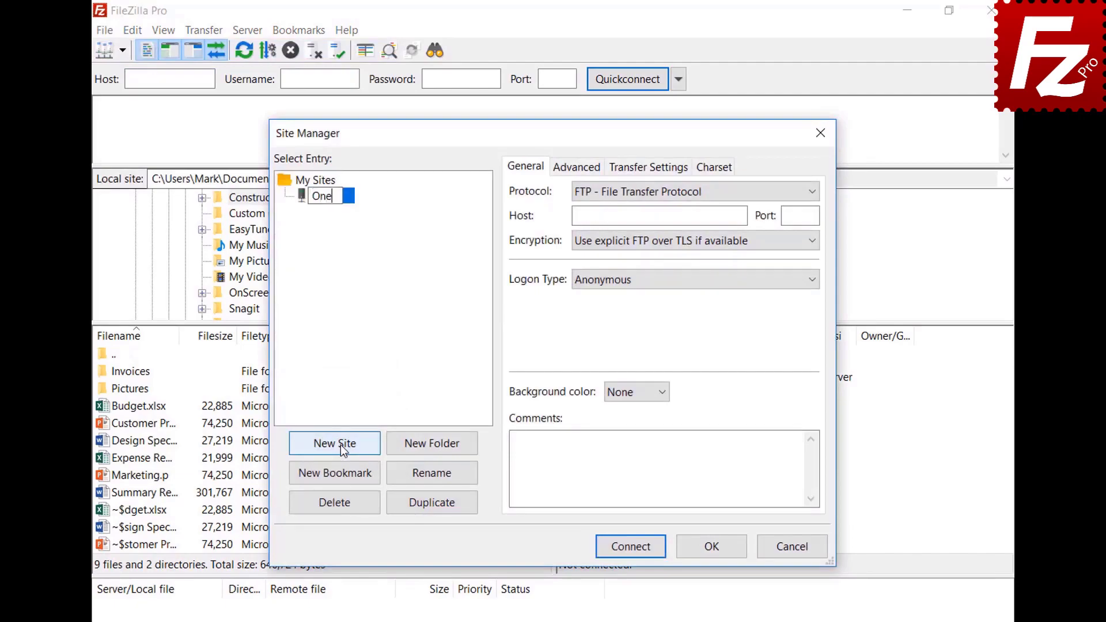
{"action": "type", "text": "Drive"}
{"action": "left_click", "coordinate": [630, 192]}
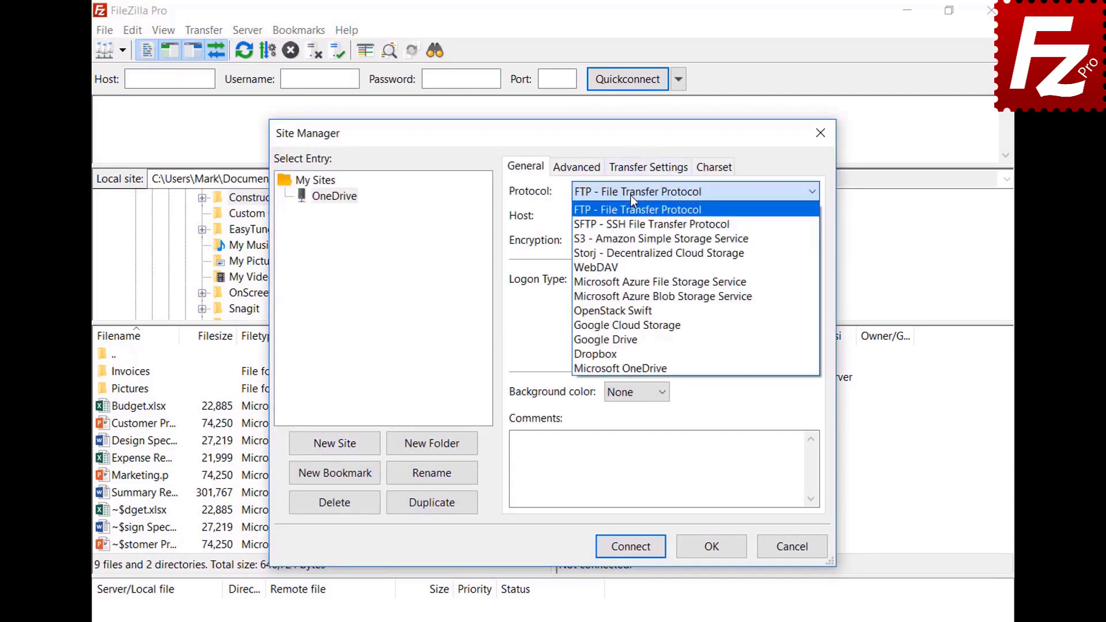
{"action": "left_click", "coordinate": [634, 365]}
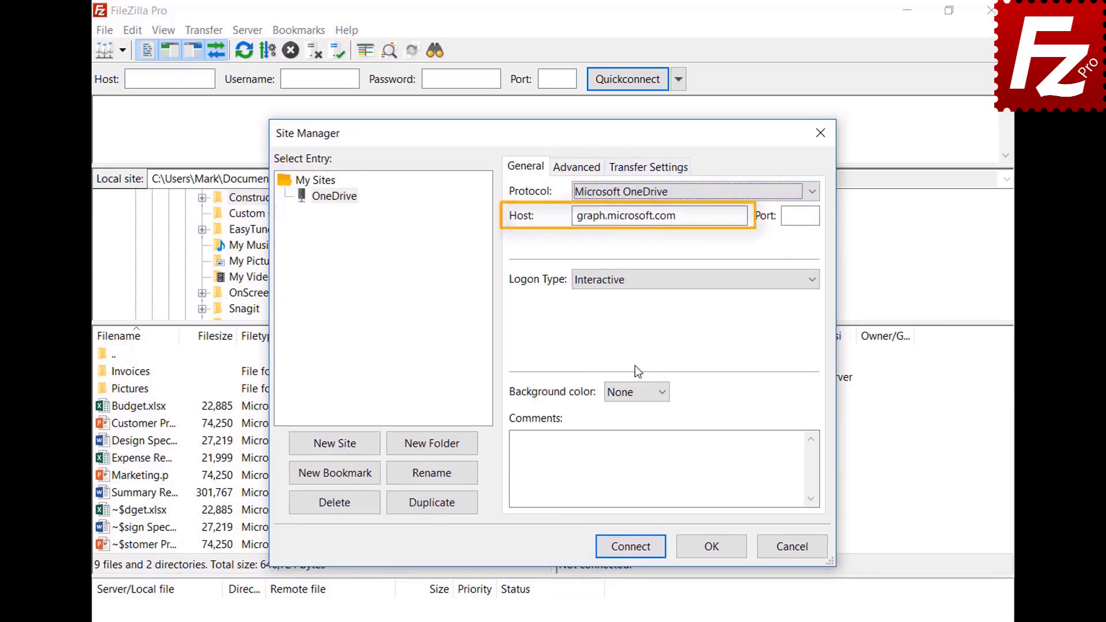
{"action": "left_click", "coordinate": [629, 547]}
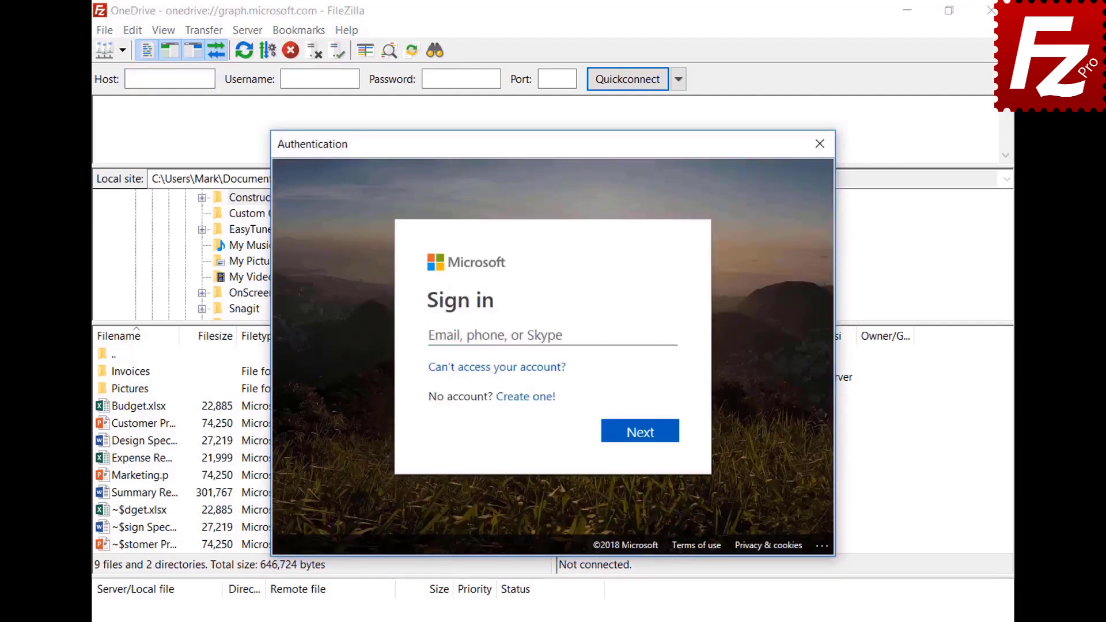
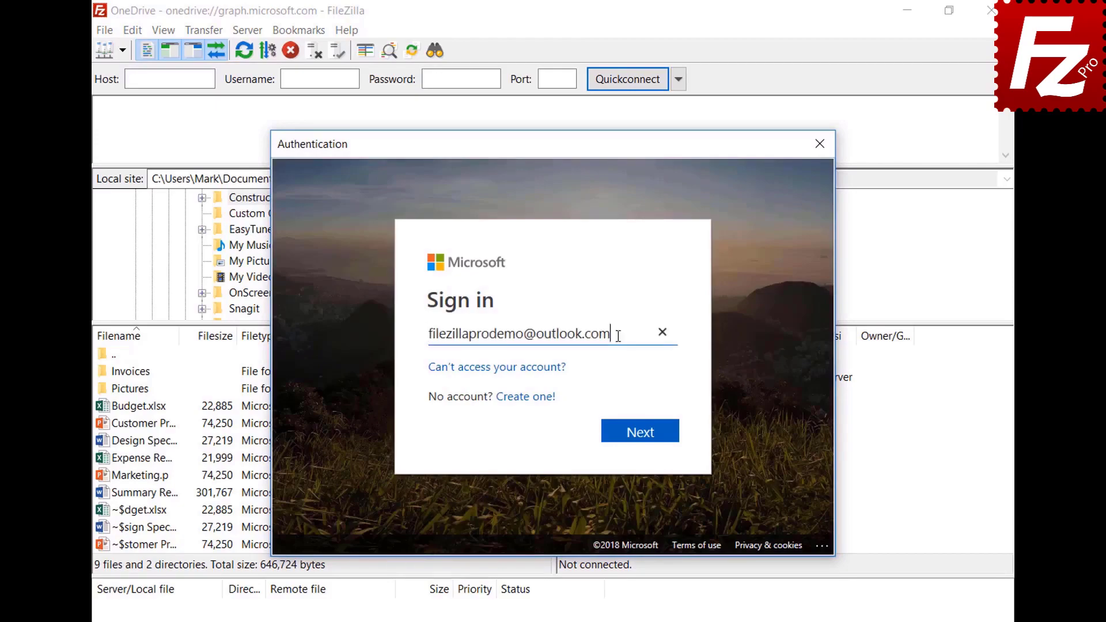
Step: Sign in with the Microsoft account e-mail and password, then grant FileZilla Pro access to the files
{"action": "left_click", "coordinate": [642, 445]}
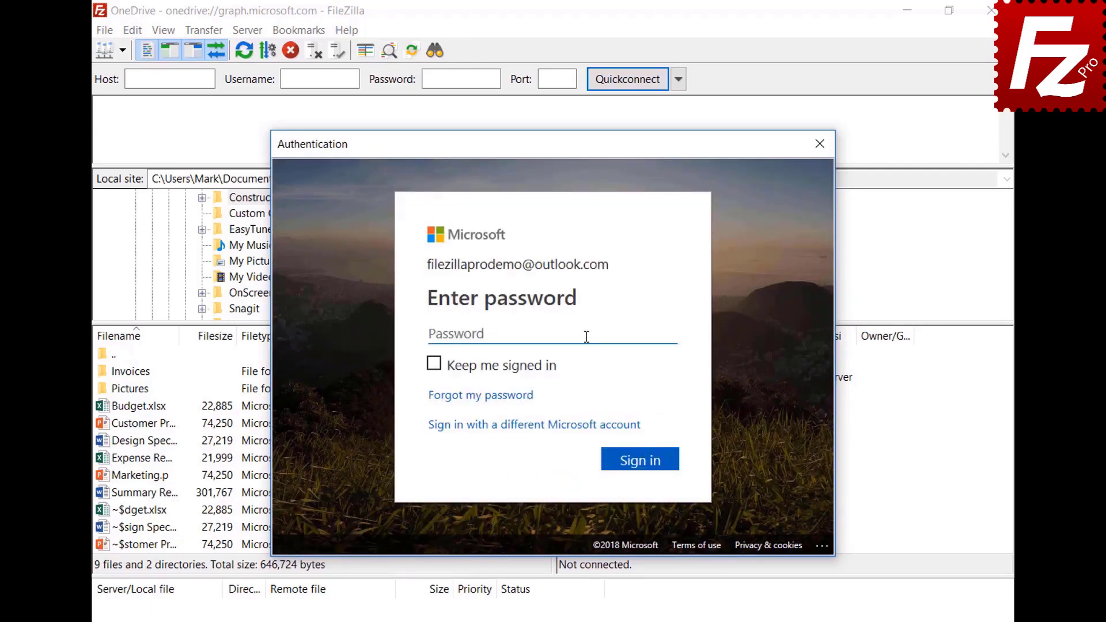
{"action": "key", "text": "ctrl+v"}
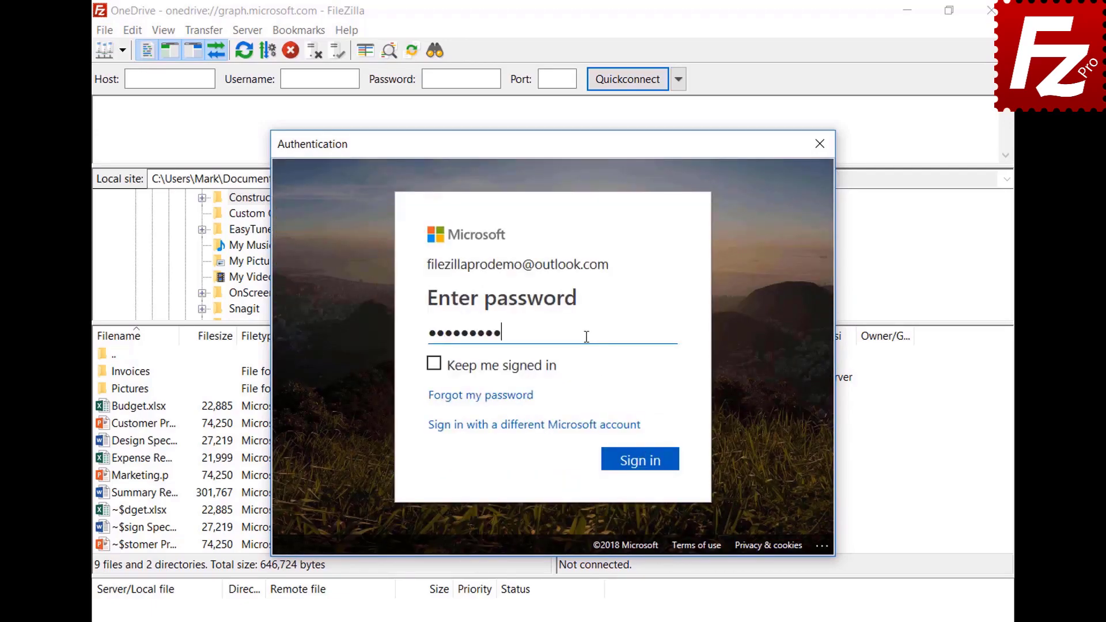
{"action": "left_click", "coordinate": [640, 461]}
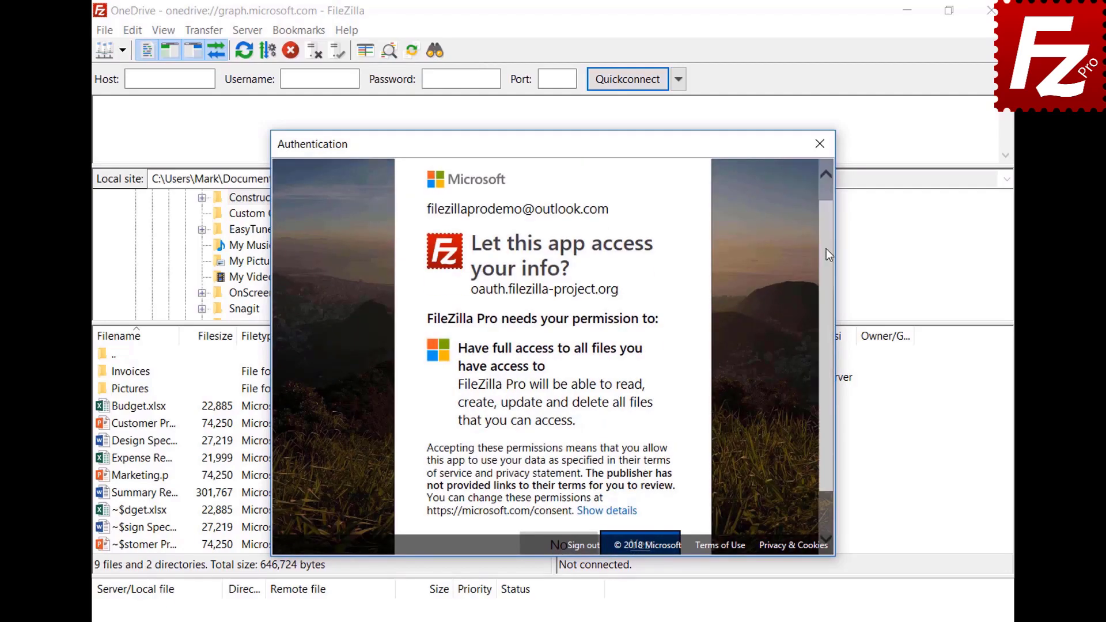
{"action": "scroll", "coordinate": [826, 248], "scroll_direction": "down", "scroll_amount": 2}
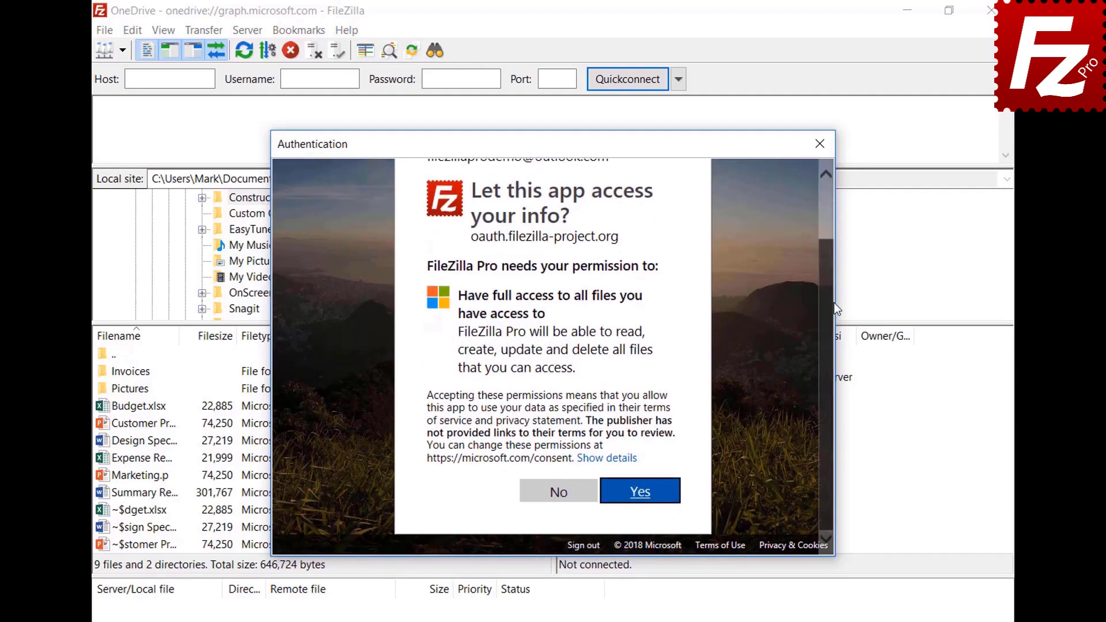
{"action": "left_click", "coordinate": [640, 492]}
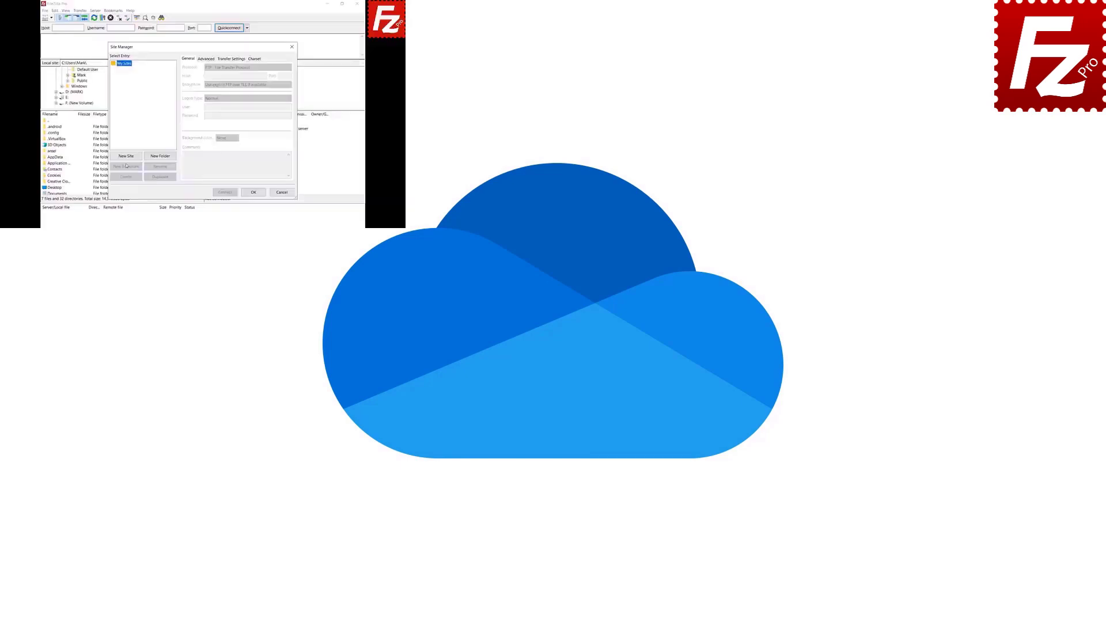
{"action": "left_click", "coordinate": [127, 159]}
{"action": "type", "text": "OneDrive"}
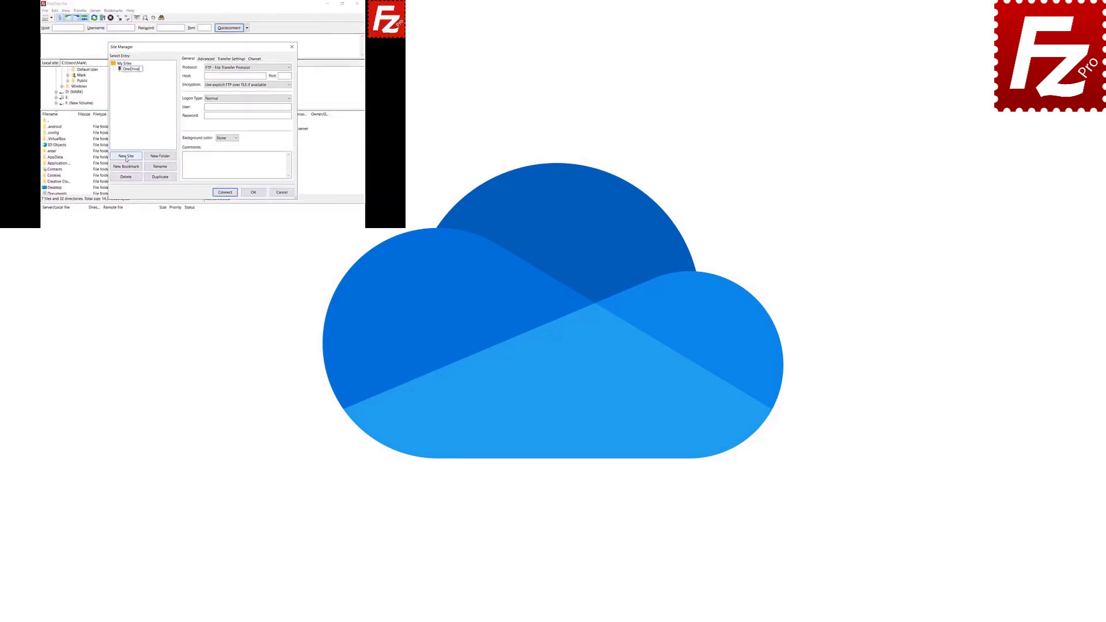
{"action": "left_click", "coordinate": [288, 67]}
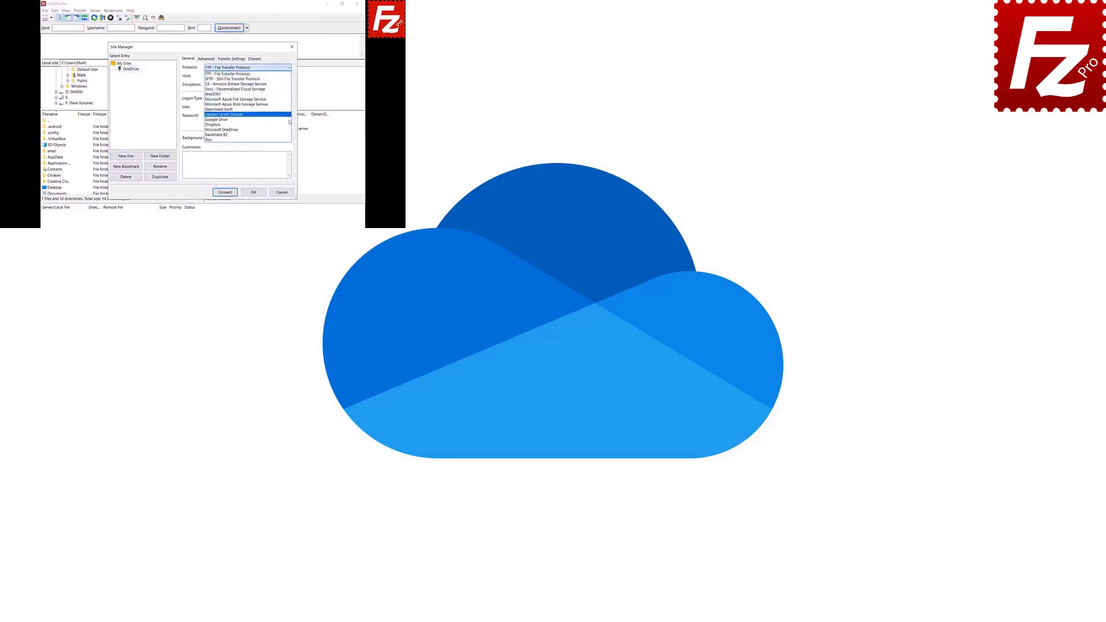
{"action": "left_click", "coordinate": [290, 129]}
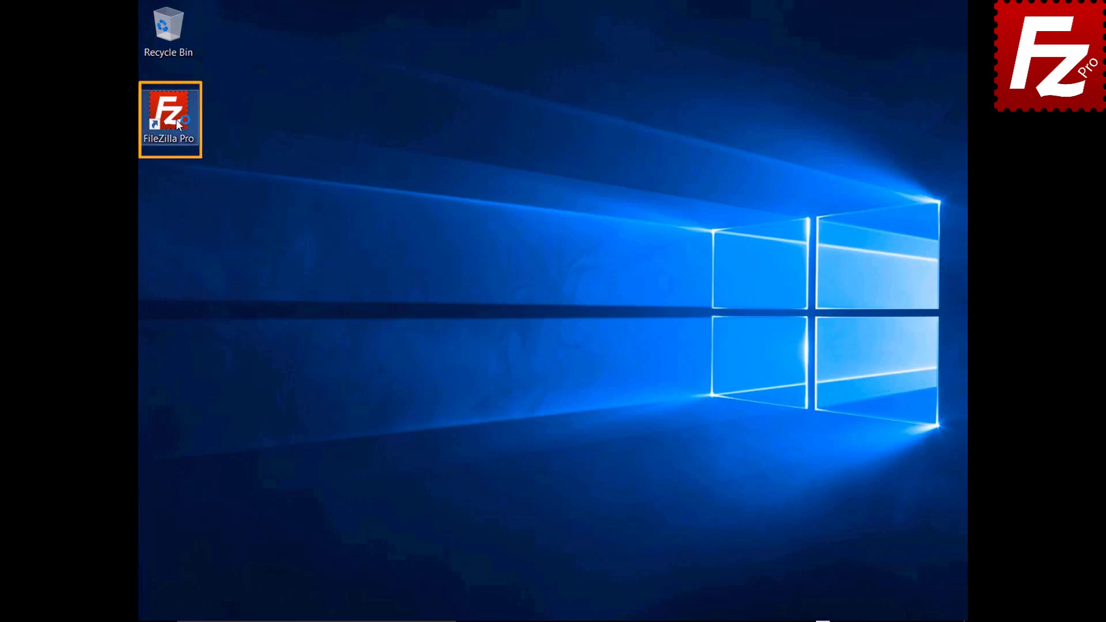
Step: Launch FileZilla Pro and connect to the saved OneDrive site from the Site Manager dropdown
{"action": "double_click", "coordinate": [175, 120]}
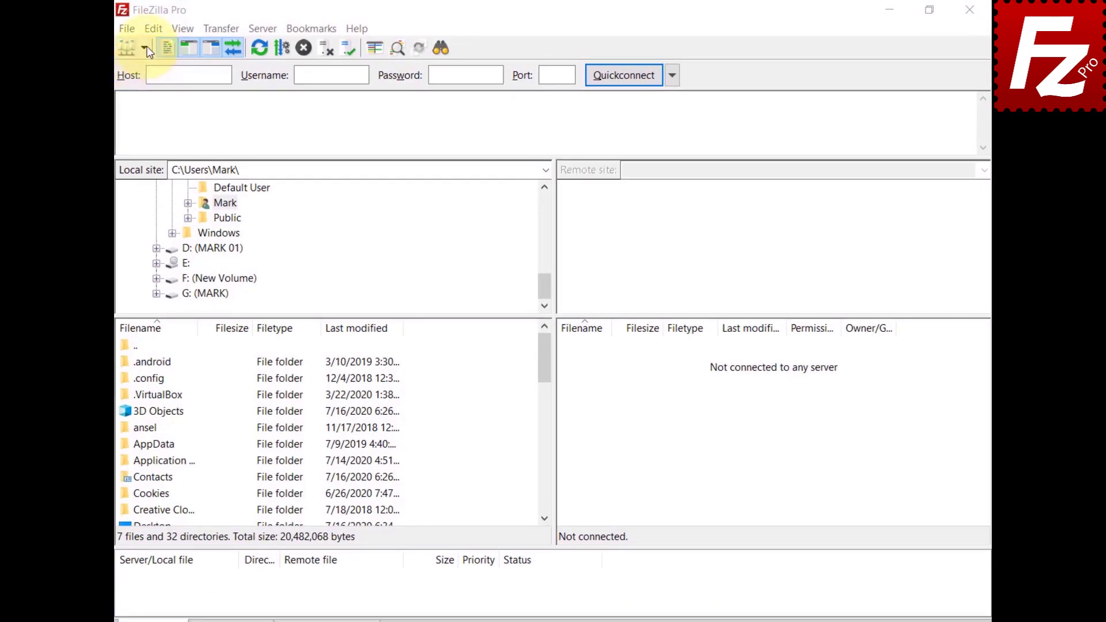
{"action": "left_click", "coordinate": [145, 49]}
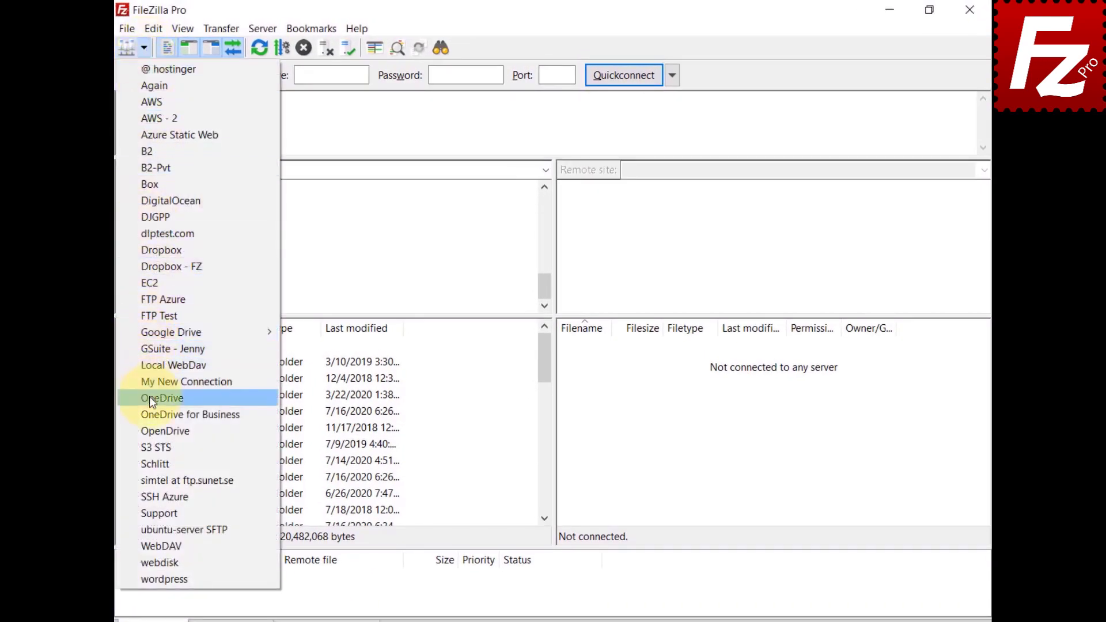
{"action": "left_click", "coordinate": [151, 397]}
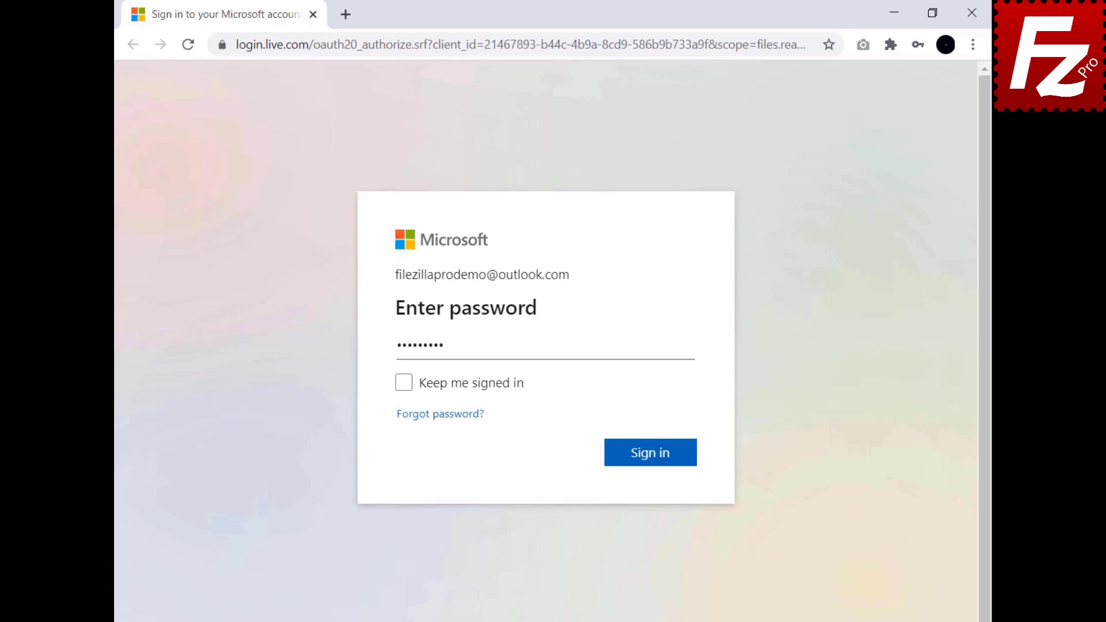
Step: Submit the Microsoft password, copy the authorization code, and paste it into FileZilla Pro's prompt
{"action": "left_click", "coordinate": [653, 456]}
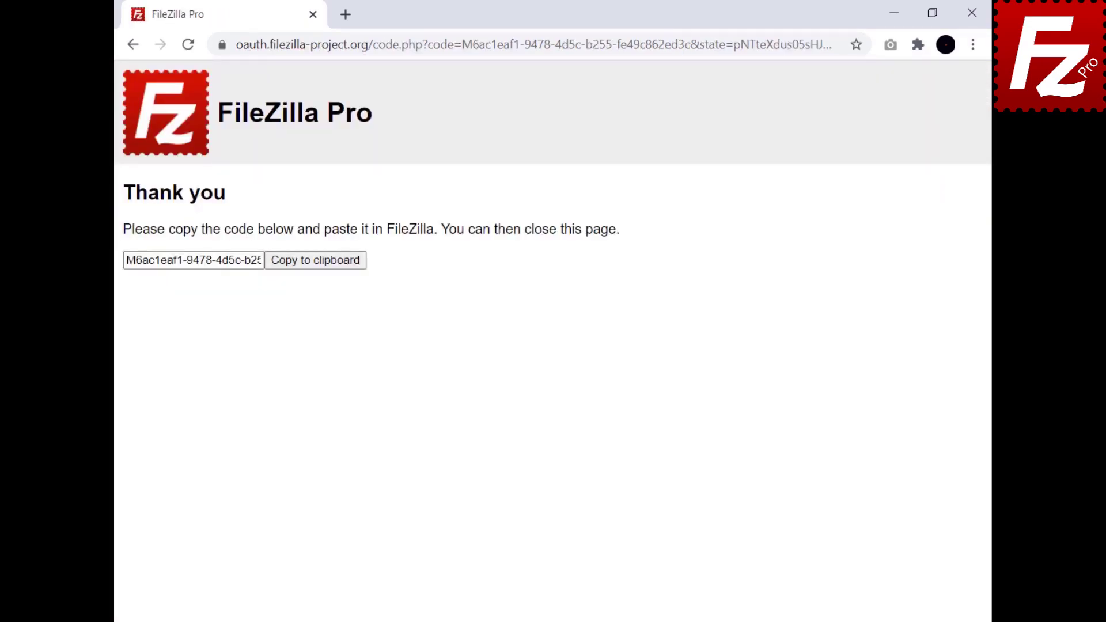
{"action": "left_click", "coordinate": [314, 267]}
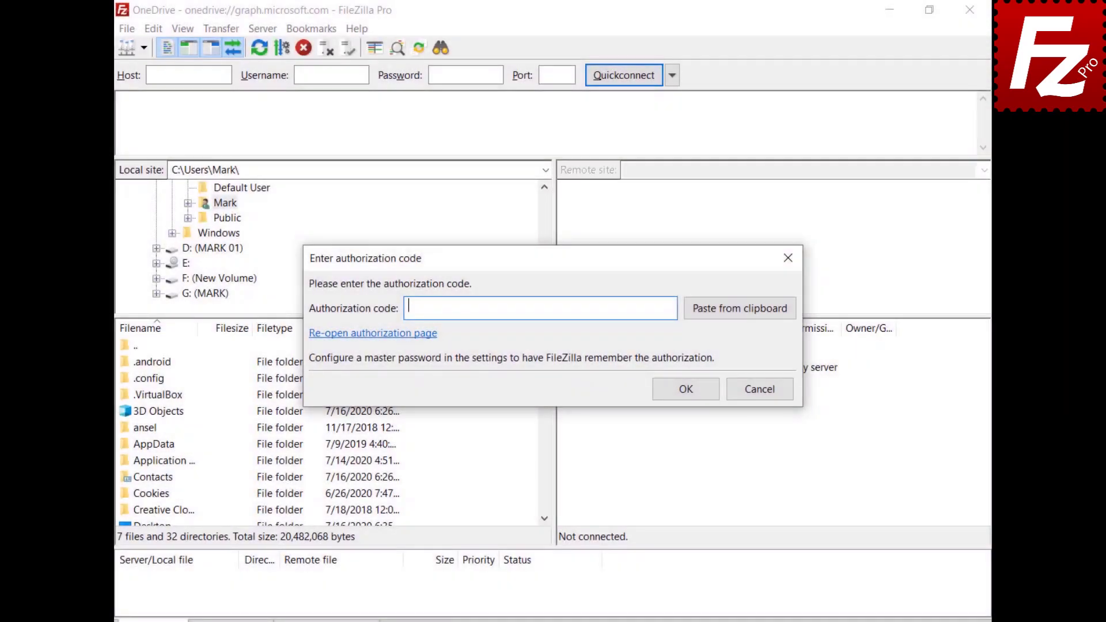
{"action": "key", "text": "ctrl+v"}
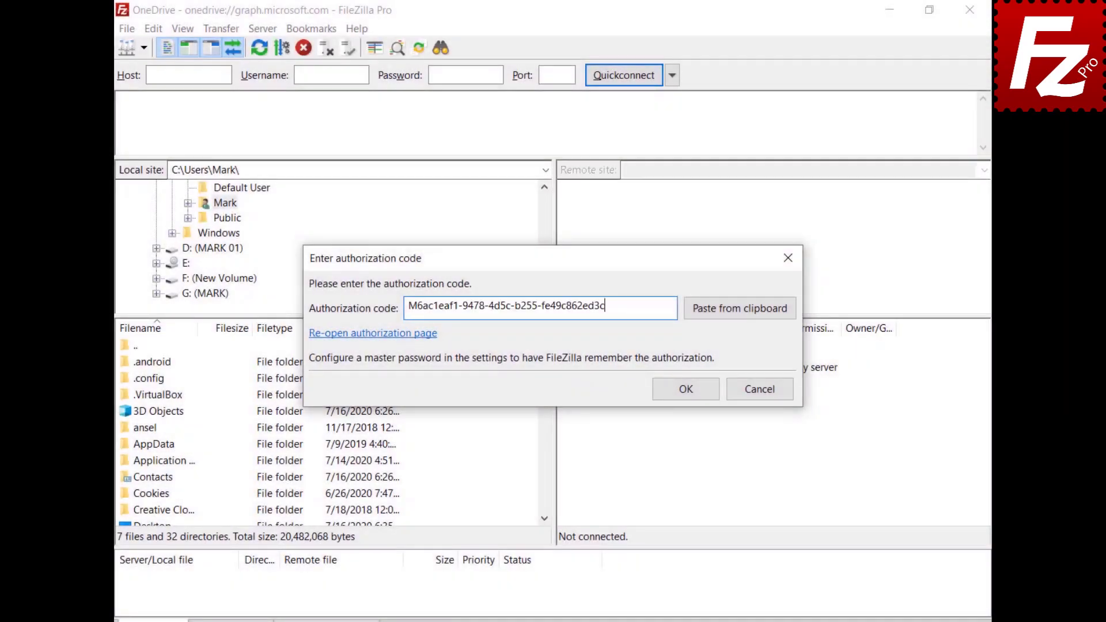
Step: Confirm the authorization code and navigate the remote site to the Construction Project folder
{"action": "left_click", "coordinate": [692, 388]}
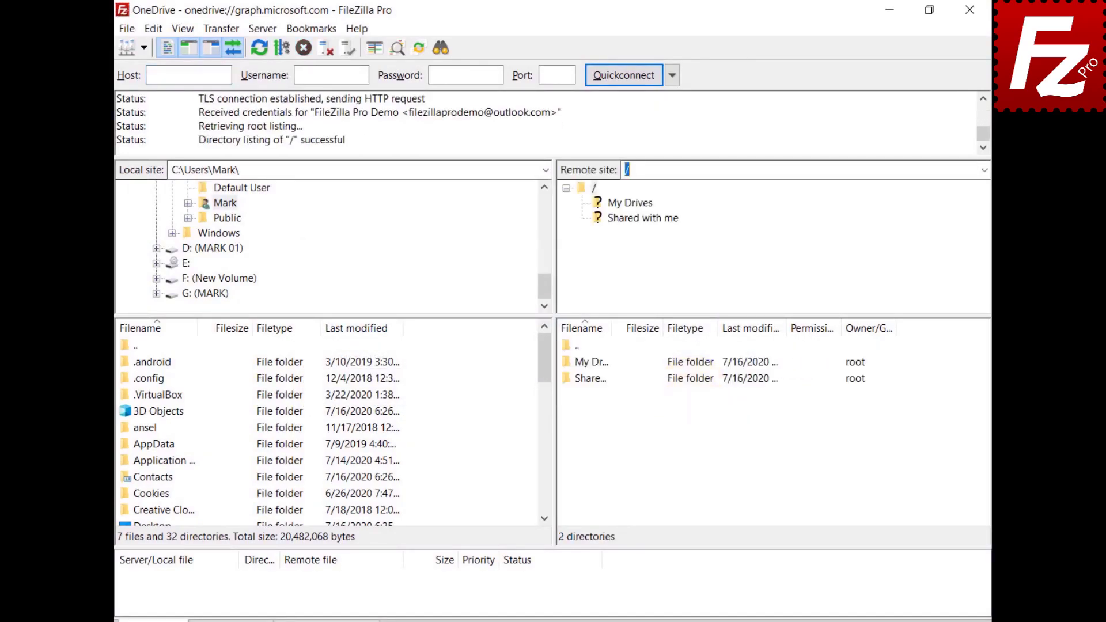
{"action": "key", "text": "ctrl+v"}
{"action": "key", "text": "Return"}
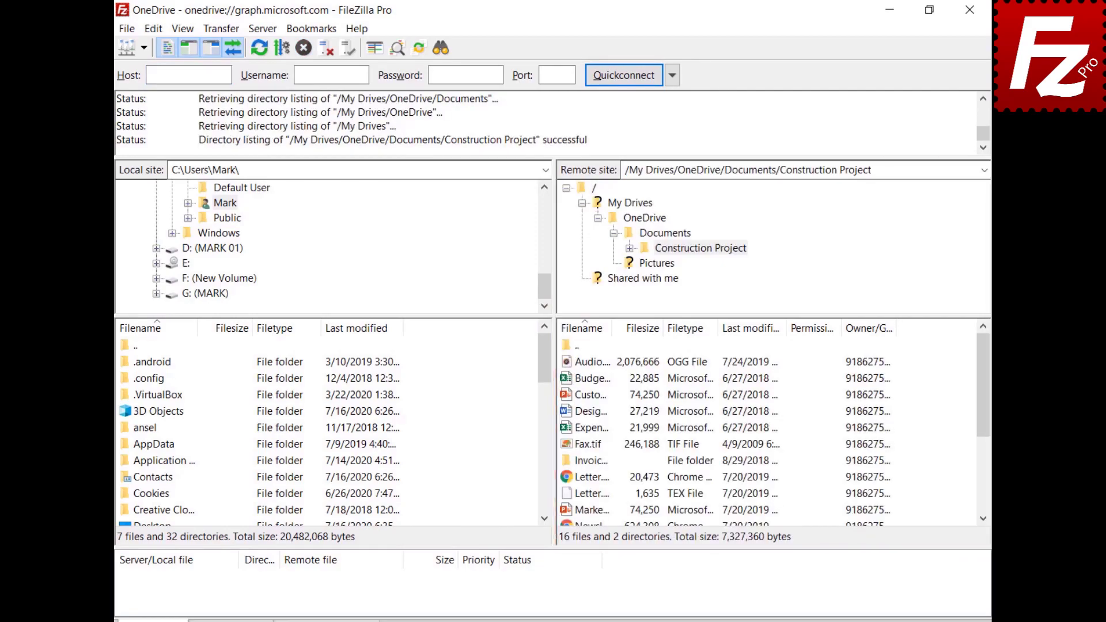
Step: Open the Share dialog for Budget.xlsx
{"action": "left_click", "coordinate": [566, 380]}
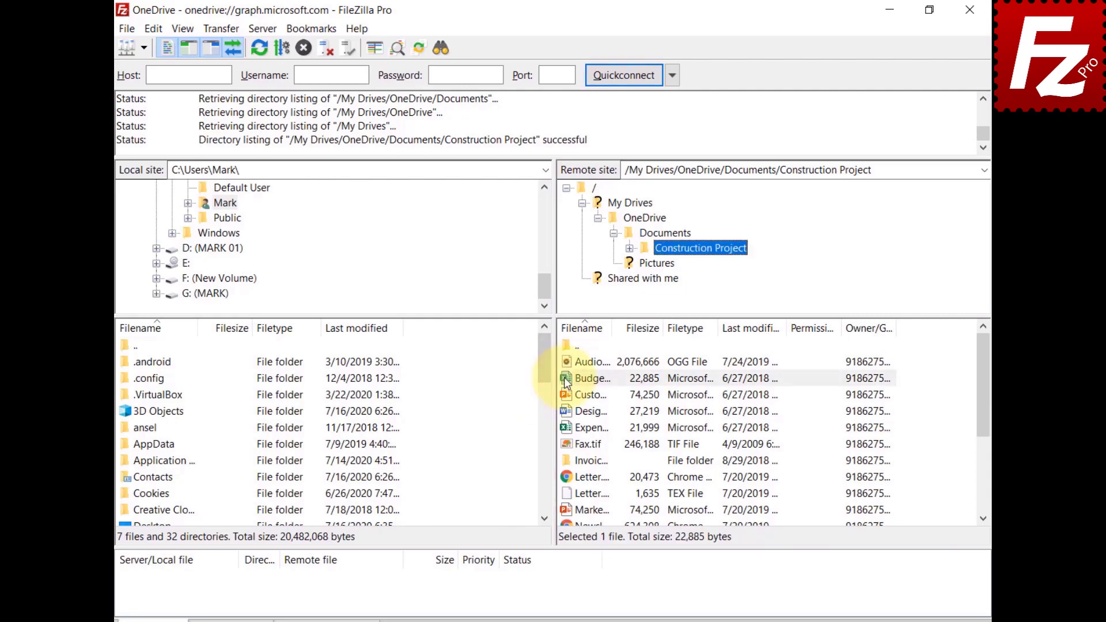
{"action": "right_click", "coordinate": [566, 383]}
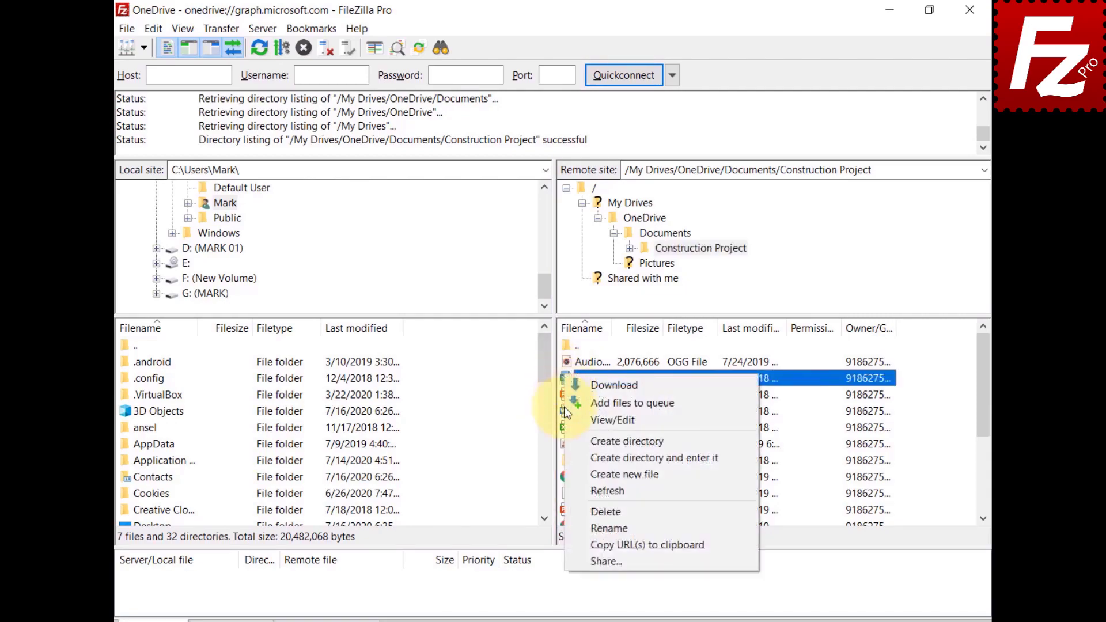
{"action": "left_click", "coordinate": [592, 556]}
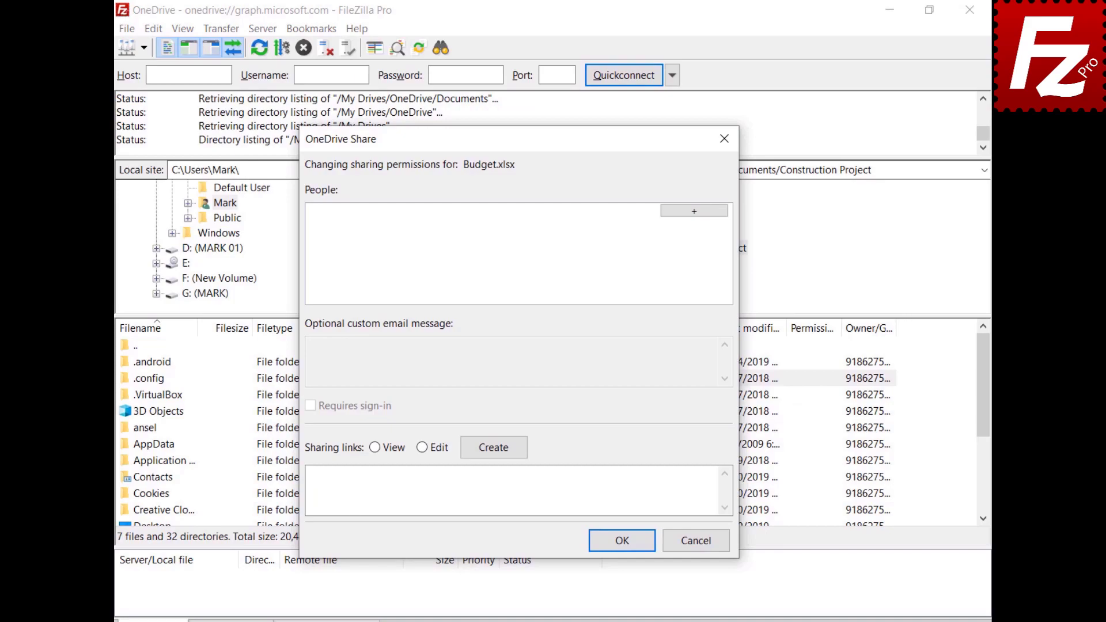
Step: Add the recipient's e-mail address as a grantee with Can Edit permission
{"action": "left_click", "coordinate": [694, 211]}
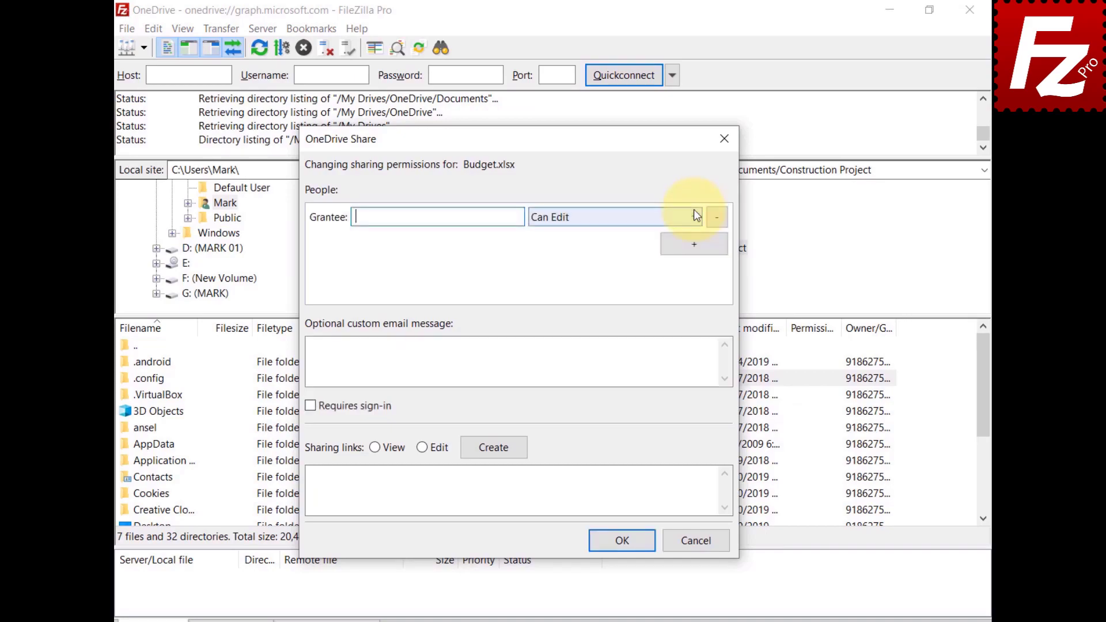
{"action": "key", "text": "ctrl+v"}
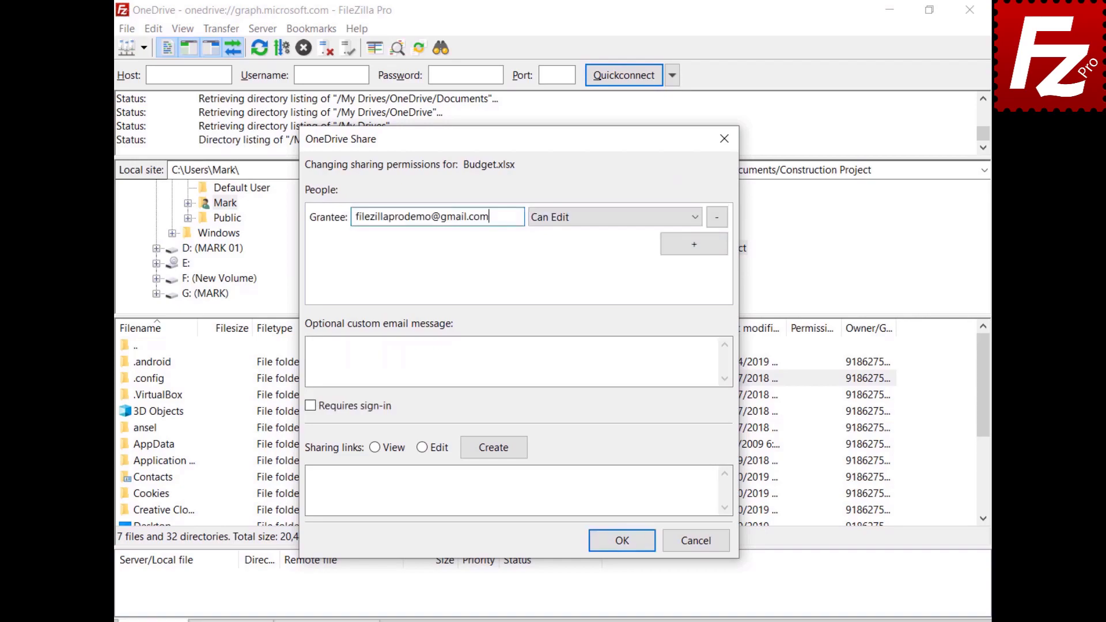
{"action": "left_click", "coordinate": [586, 223]}
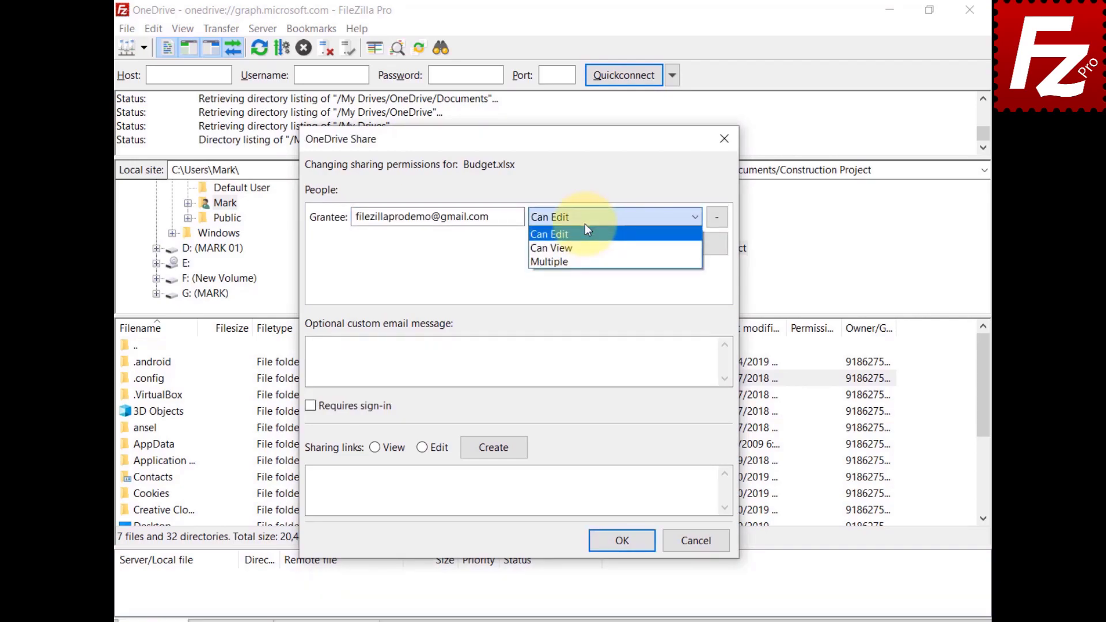
{"action": "left_click", "coordinate": [518, 361]}
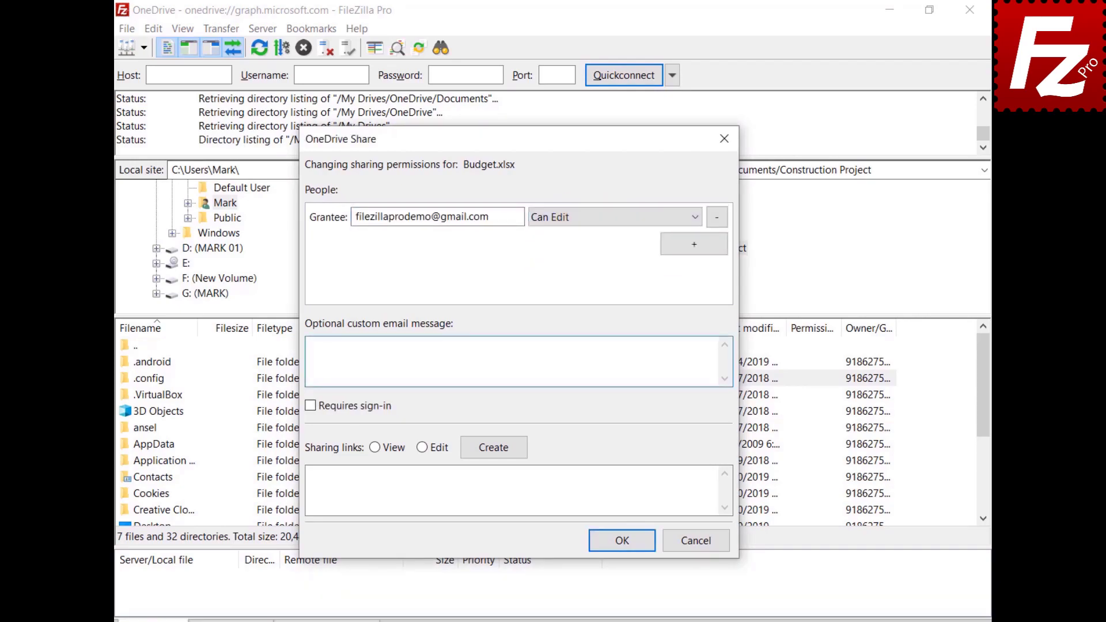
Step: Add the message 'Shared with Filezilla Pro' and create a View sharing link
{"action": "type", "text": "Shared with Filezilla Pro"}
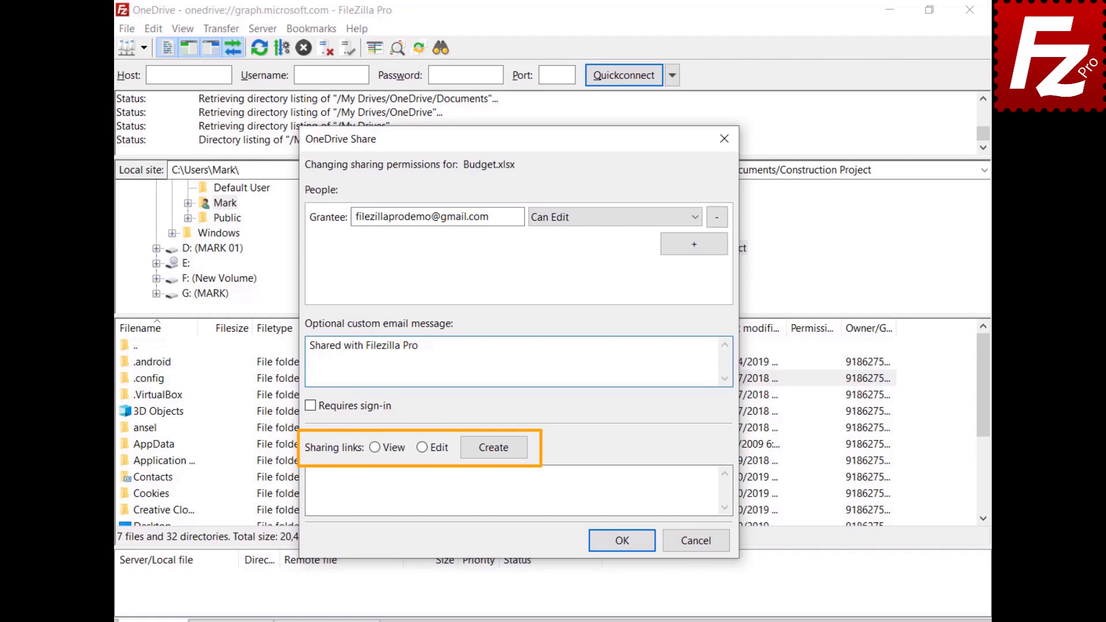
{"action": "left_click", "coordinate": [375, 448]}
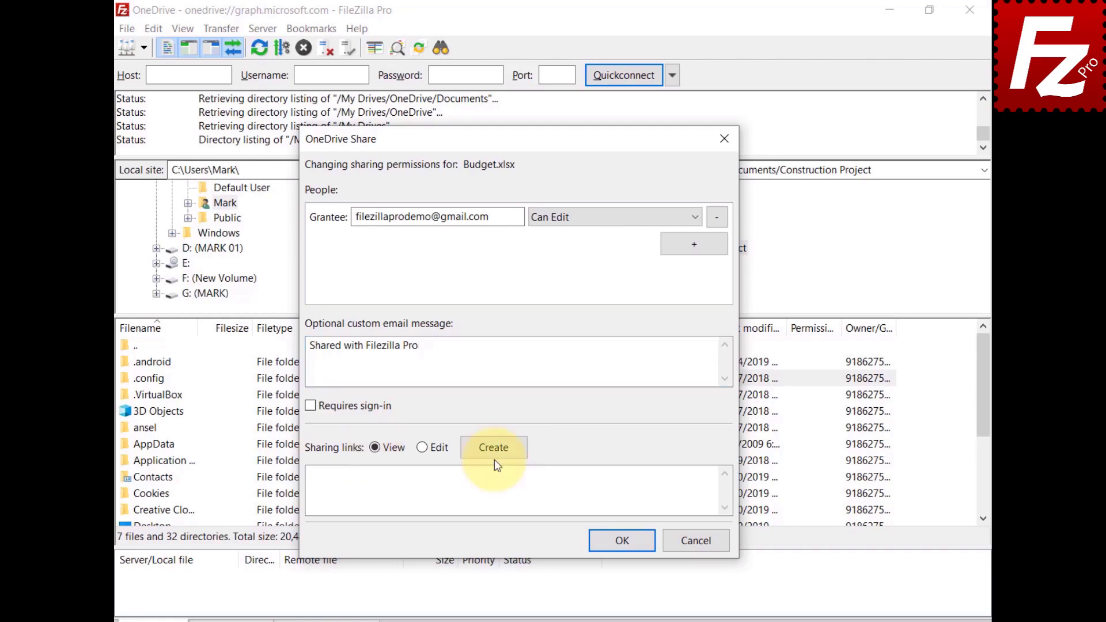
{"action": "left_click", "coordinate": [495, 449]}
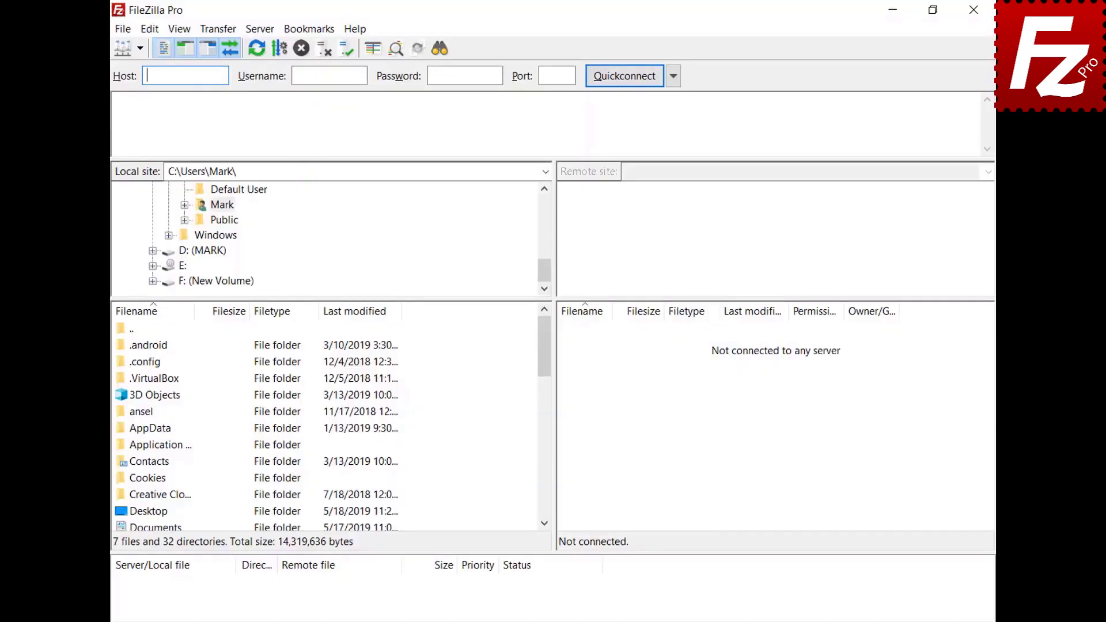
Step: Add a Site Manager entry named 'OneDrive for Business' using the Microsoft OneDrive protocol
{"action": "left_click", "coordinate": [126, 31]}
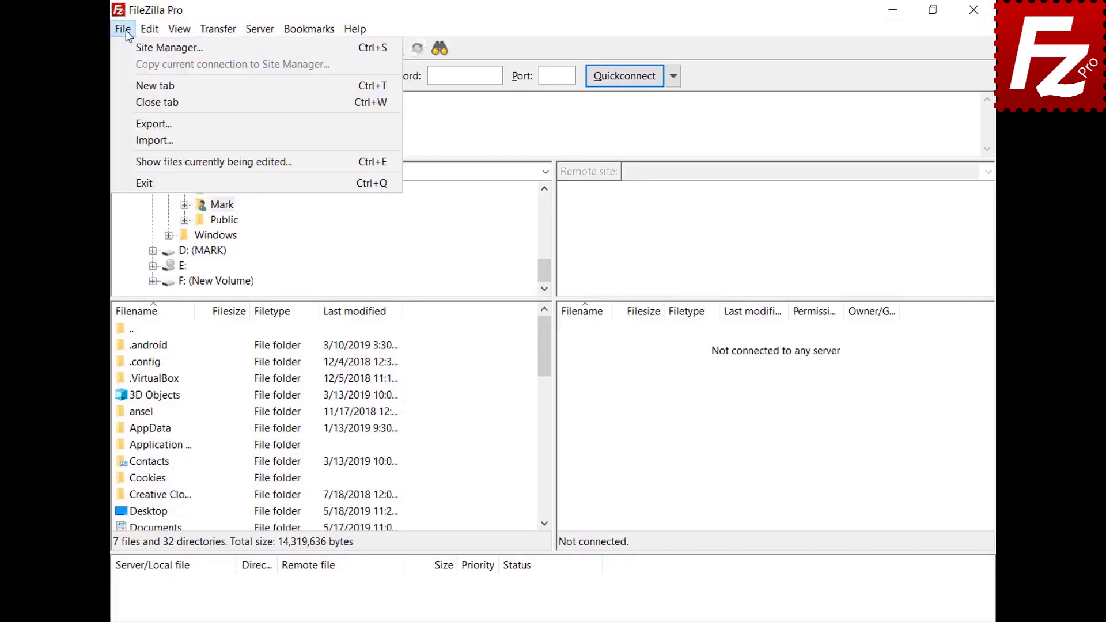
{"action": "left_click", "coordinate": [127, 48]}
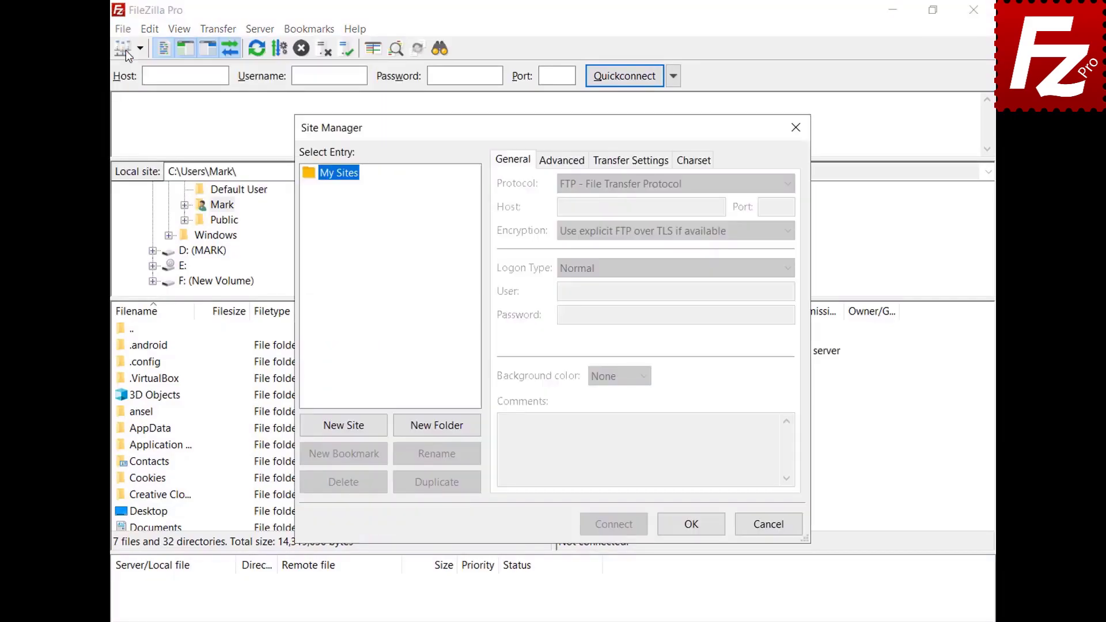
{"action": "left_click", "coordinate": [350, 431]}
{"action": "type", "text": "OneDr"}
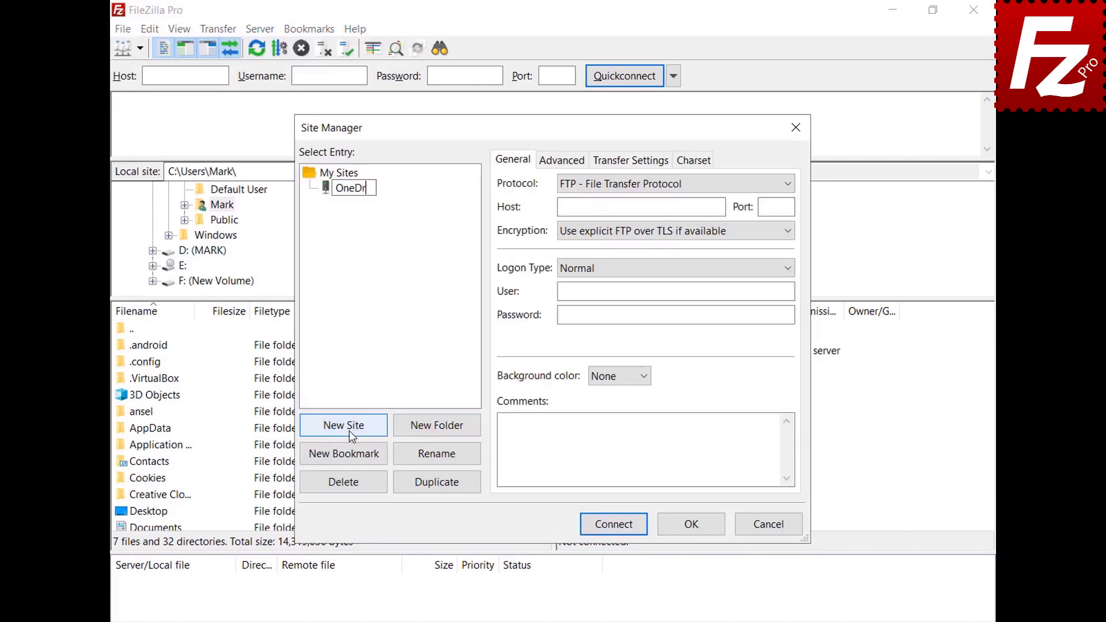
{"action": "type", "text": "ive for Business"}
{"action": "left_click", "coordinate": [793, 184]}
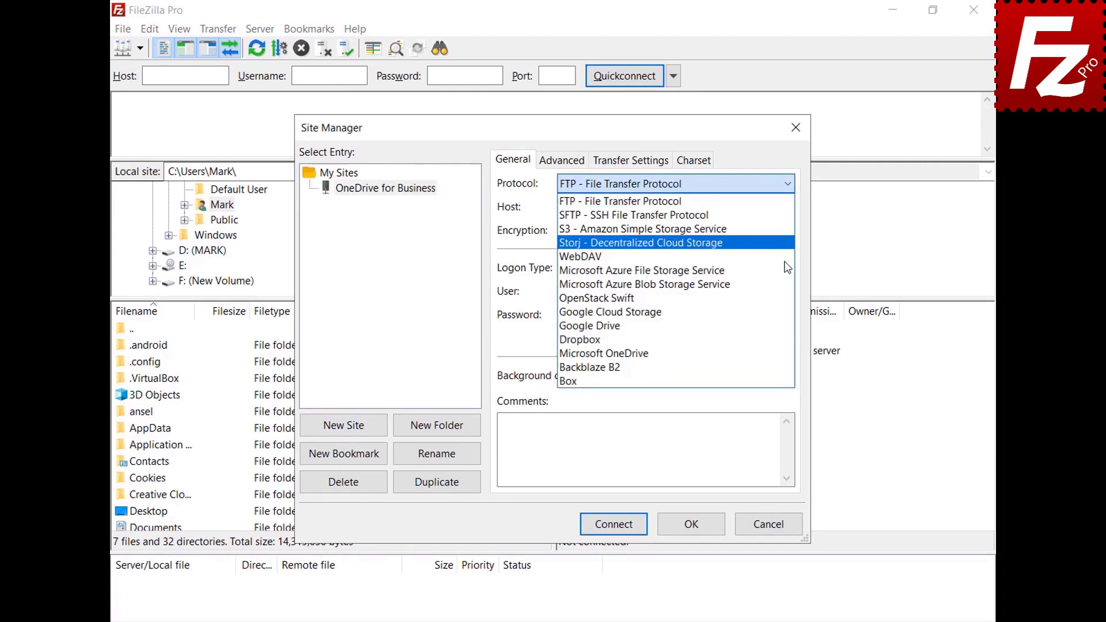
{"action": "left_click", "coordinate": [779, 353]}
Step: Connect, sign in with organization consent, accept permissions, then browse to /My Drives/OneDrive
{"action": "left_click", "coordinate": [612, 524]}
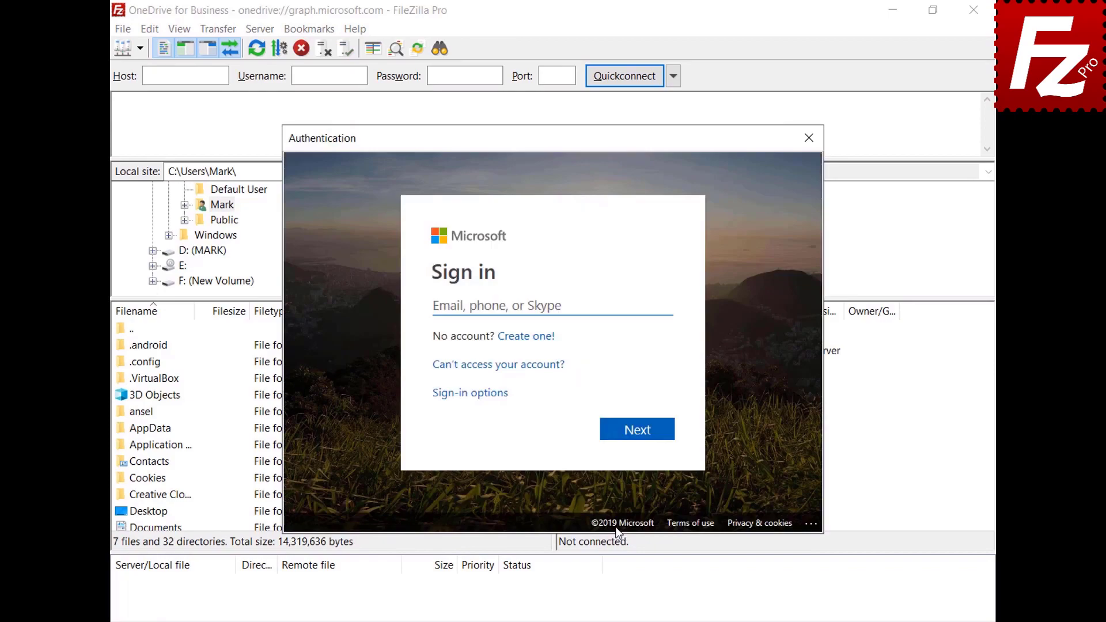
{"action": "key", "text": "ctrl+v"}
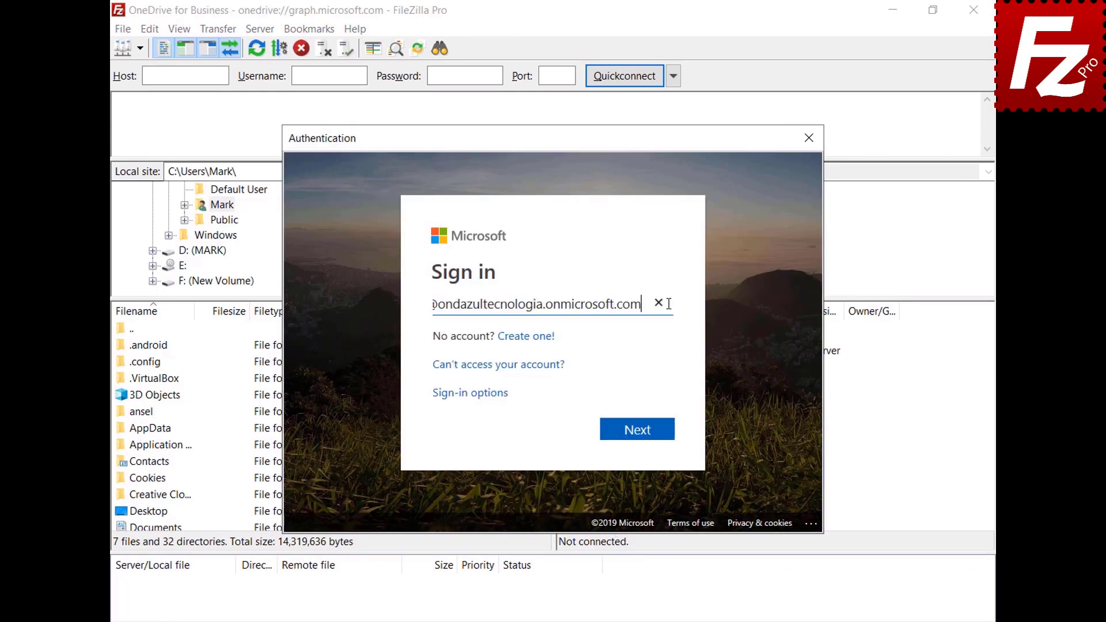
{"action": "left_click", "coordinate": [641, 430]}
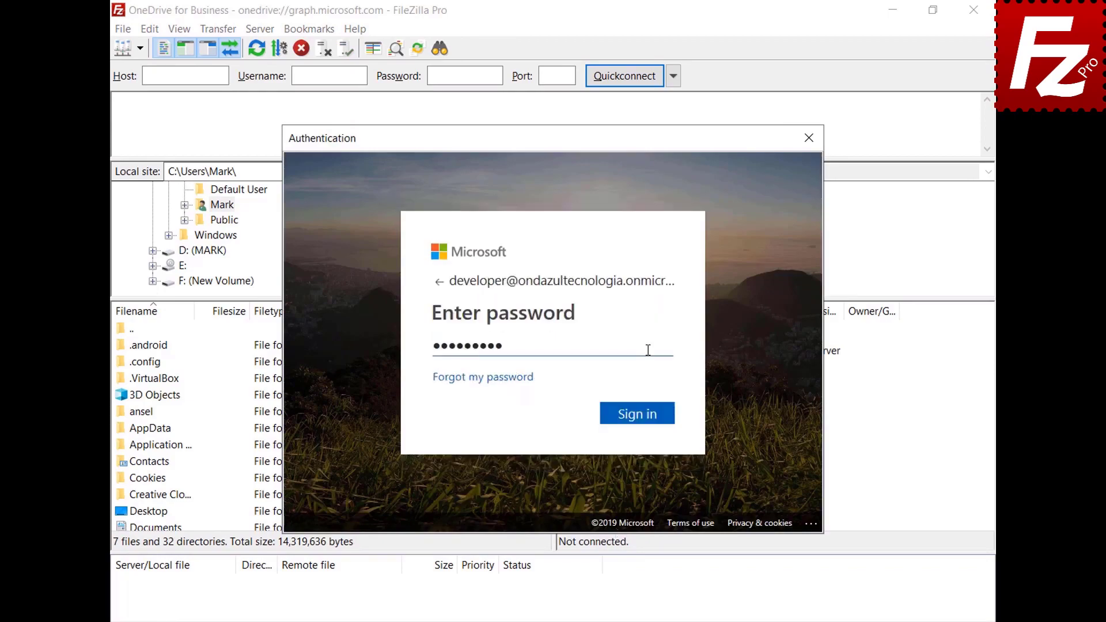
{"action": "left_click", "coordinate": [643, 414]}
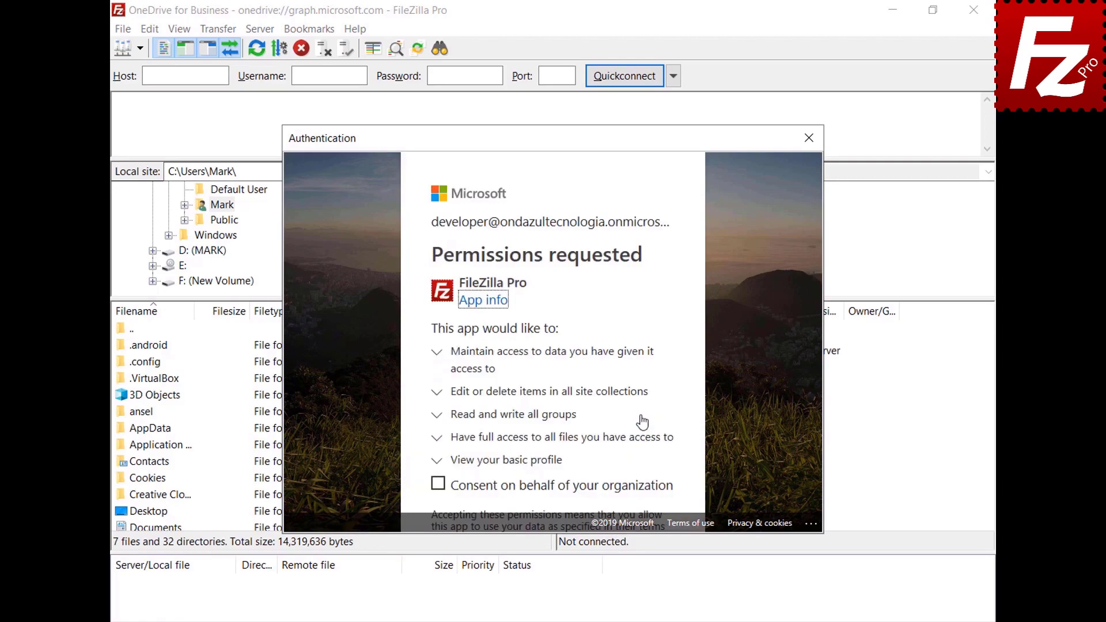
{"action": "left_click", "coordinate": [438, 483]}
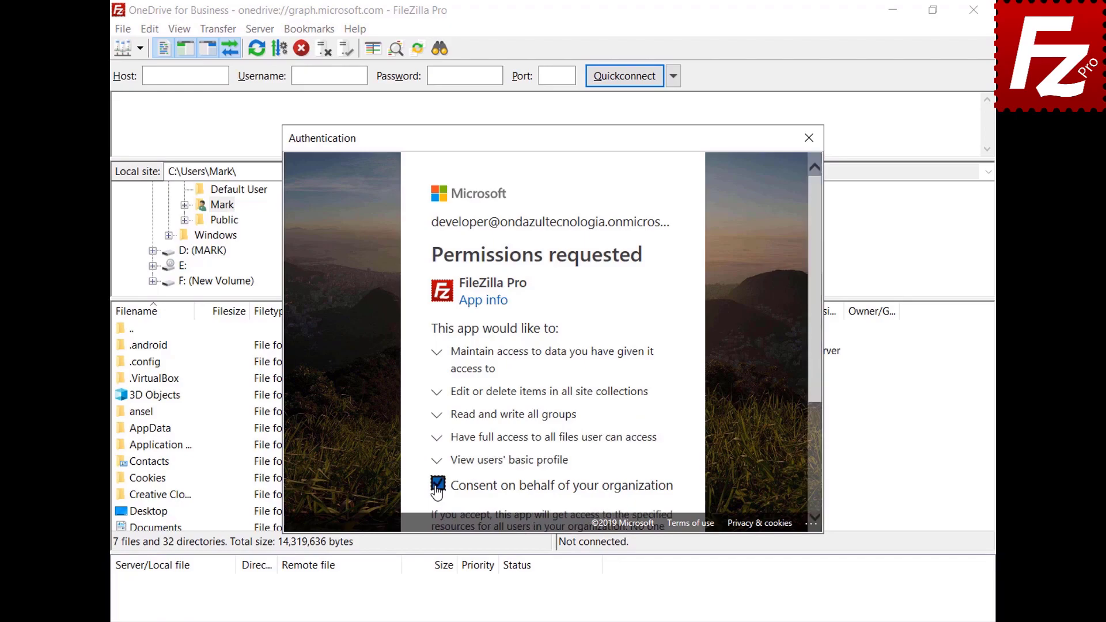
{"action": "left_click_drag", "start_coordinate": [814, 376], "coordinate": [812, 484]}
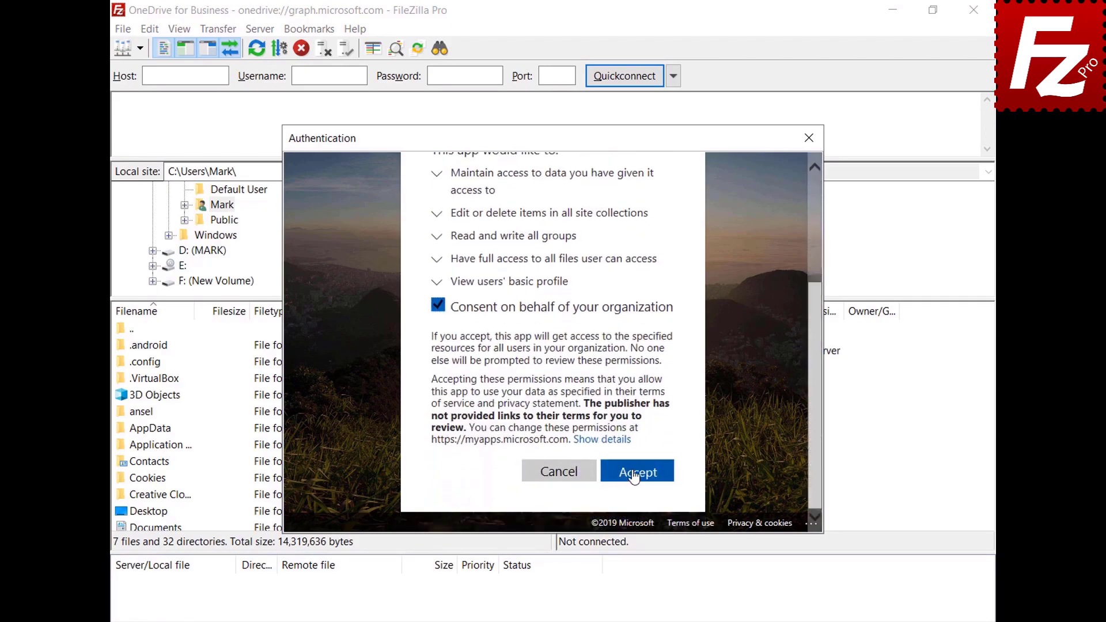
{"action": "left_click", "coordinate": [634, 475]}
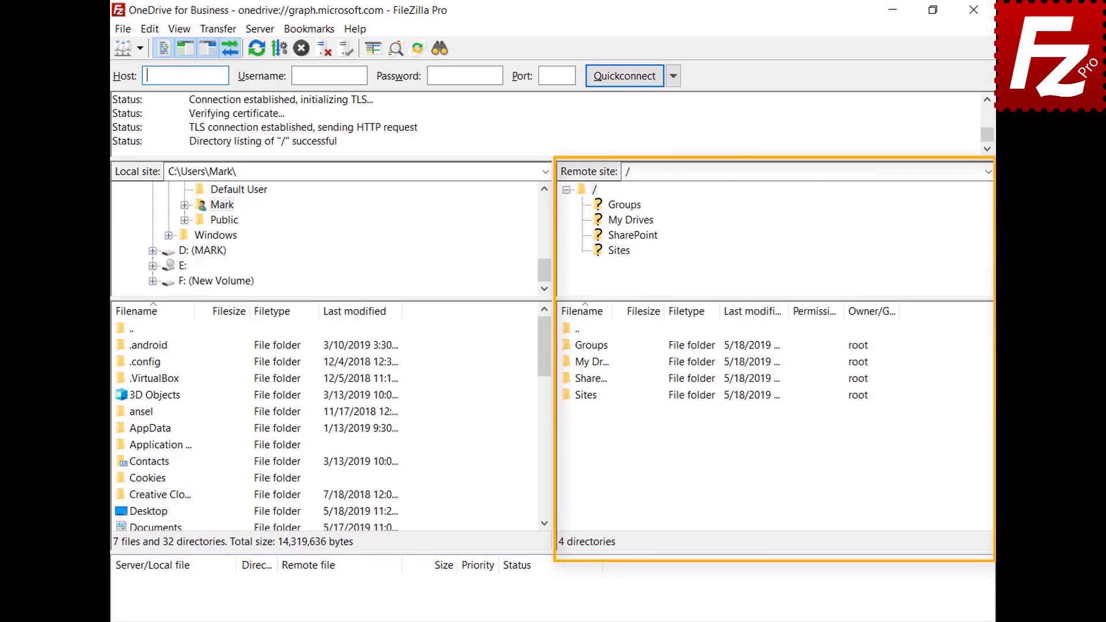
{"action": "double_click", "coordinate": [585, 363]}
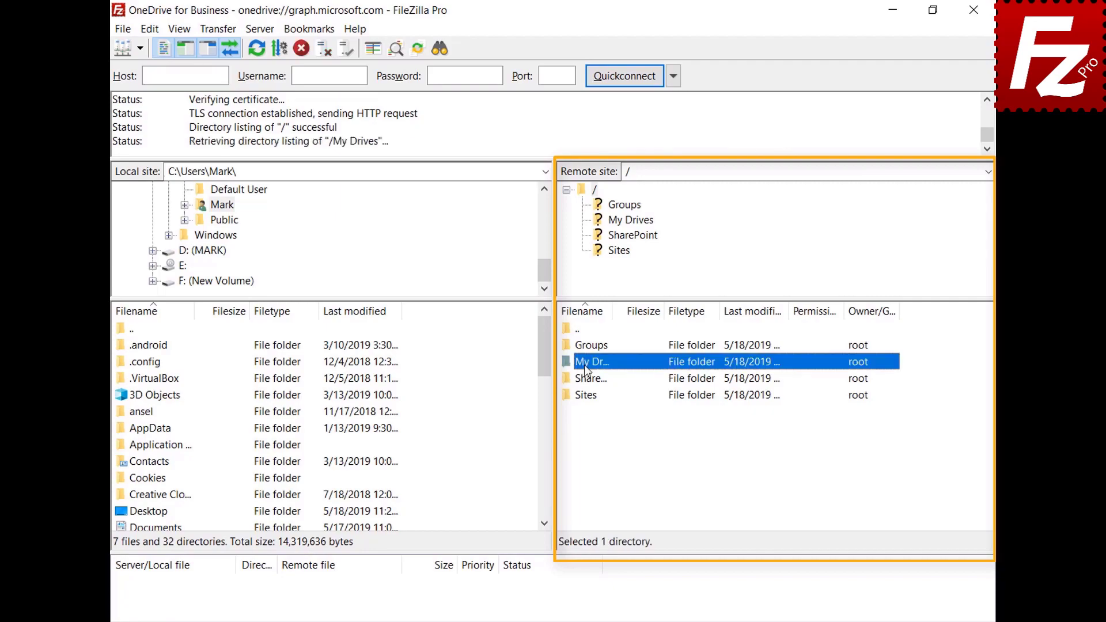
{"action": "double_click", "coordinate": [587, 347]}
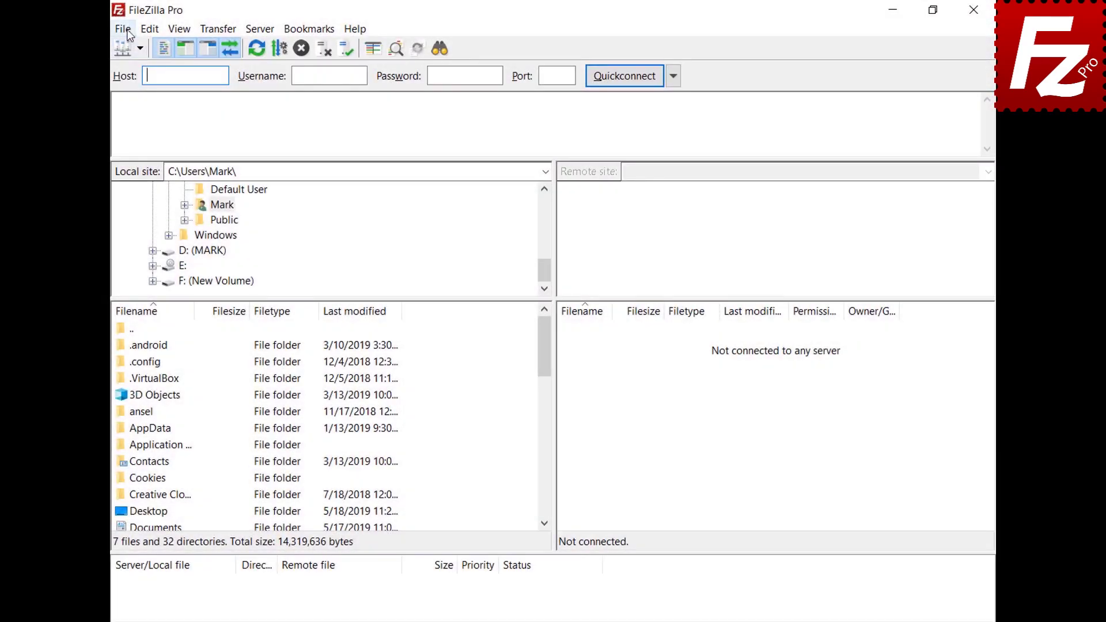
Step: Create another 'OneDrive for Business' site entry with the Microsoft OneDrive protocol
{"action": "left_click", "coordinate": [125, 30]}
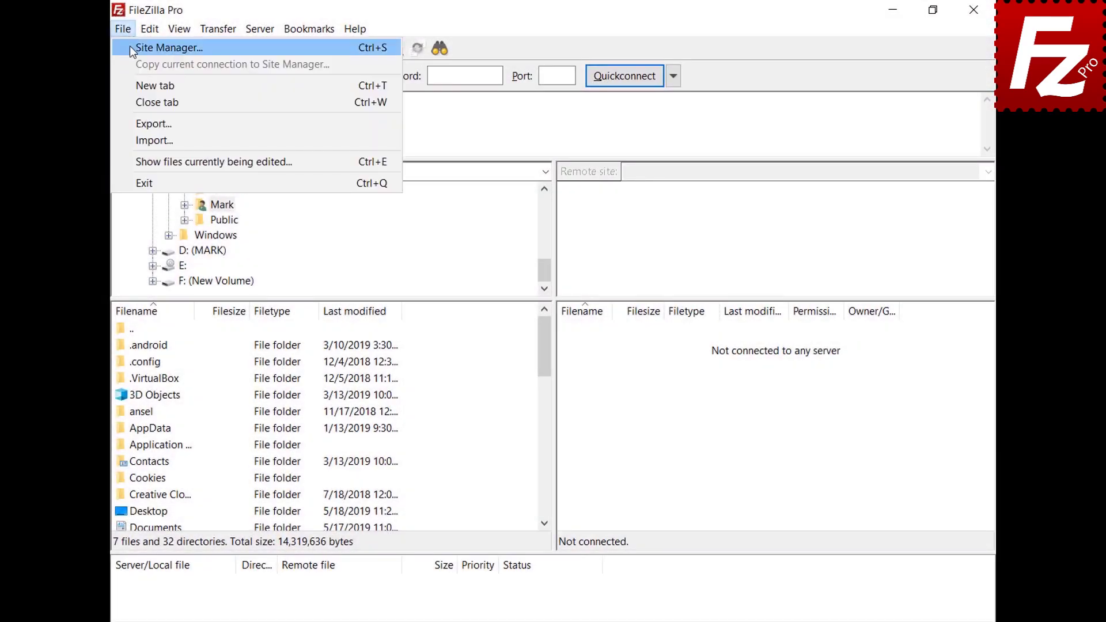
{"action": "left_click", "coordinate": [131, 46]}
{"action": "left_click", "coordinate": [344, 426]}
{"action": "type", "text": "O"}
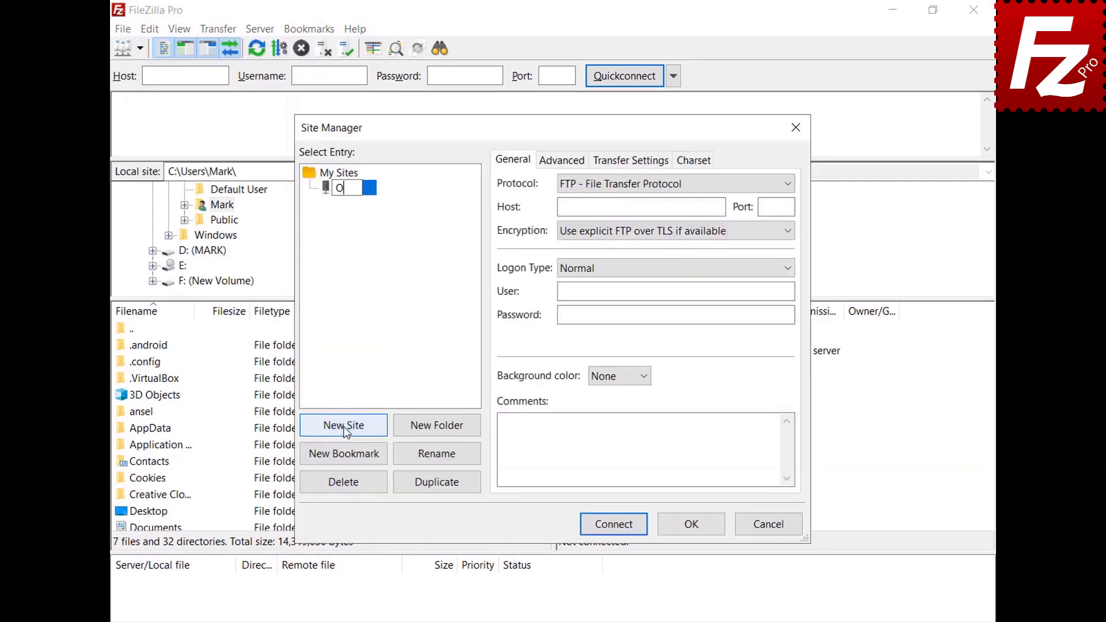
{"action": "type", "text": "neDrive for B"}
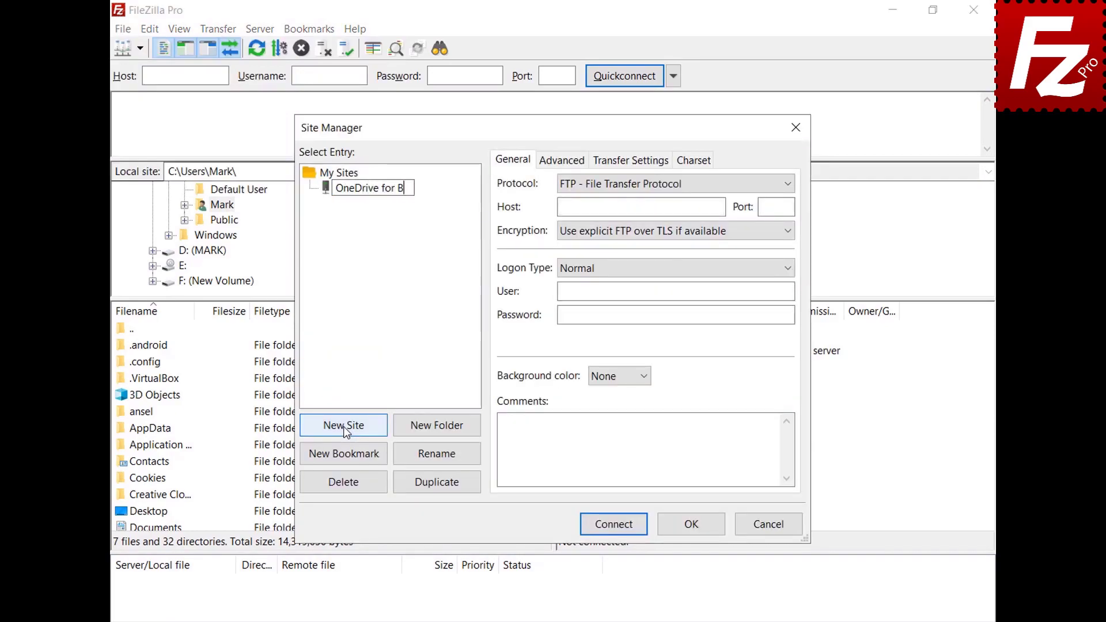
{"action": "type", "text": "usiness"}
{"action": "key", "text": "Return"}
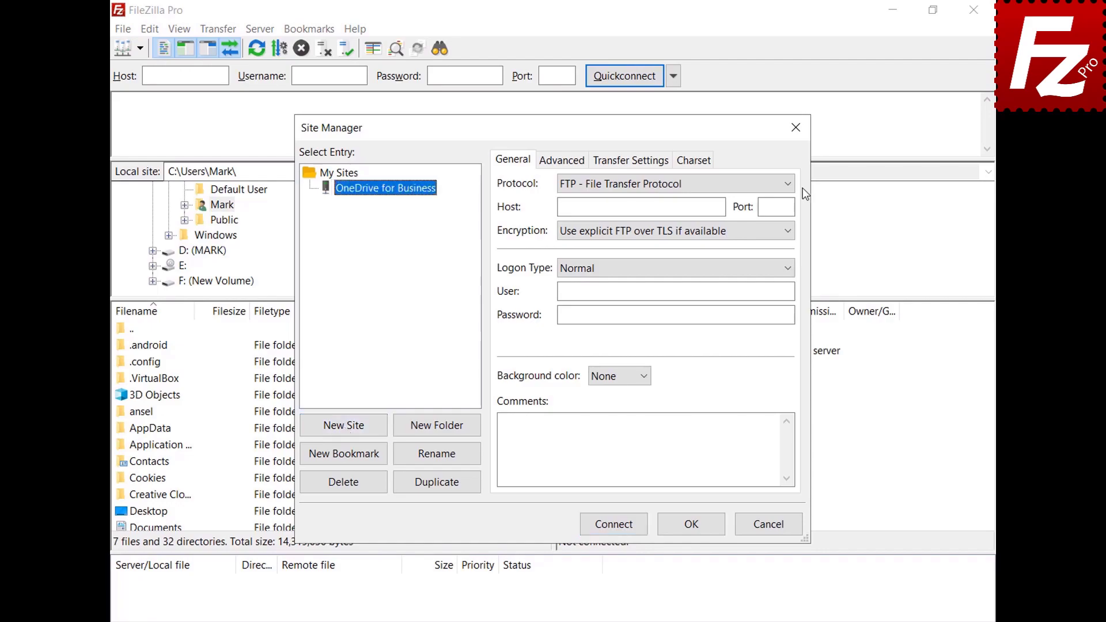
{"action": "left_click", "coordinate": [786, 185]}
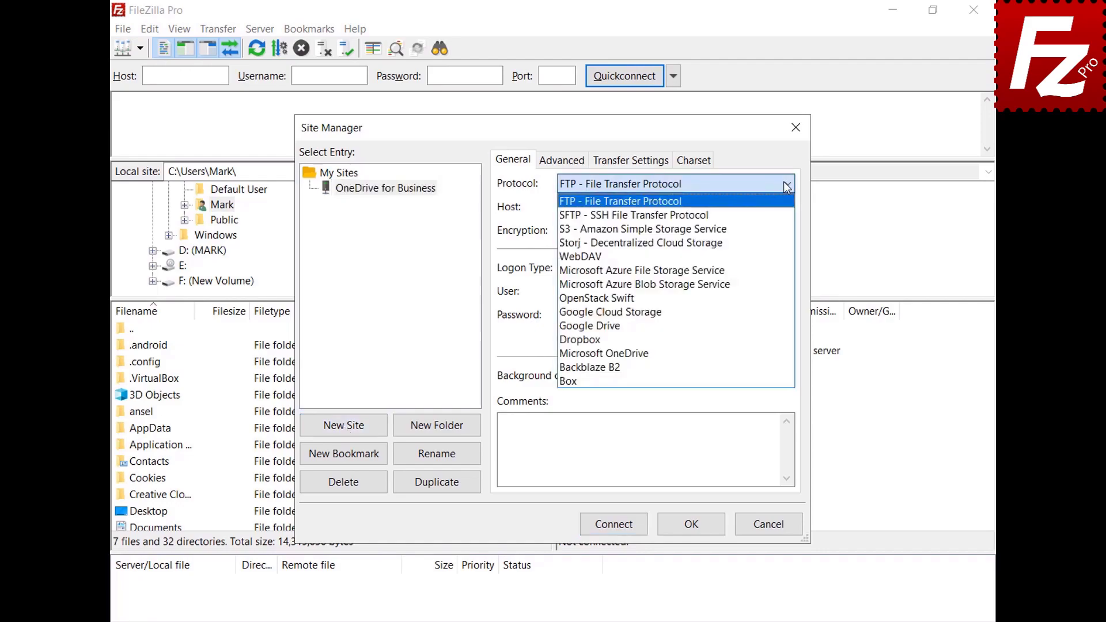
{"action": "left_click", "coordinate": [766, 353]}
Step: Connect and sign in with a different Microsoft account's e-mail and password
{"action": "left_click", "coordinate": [613, 529]}
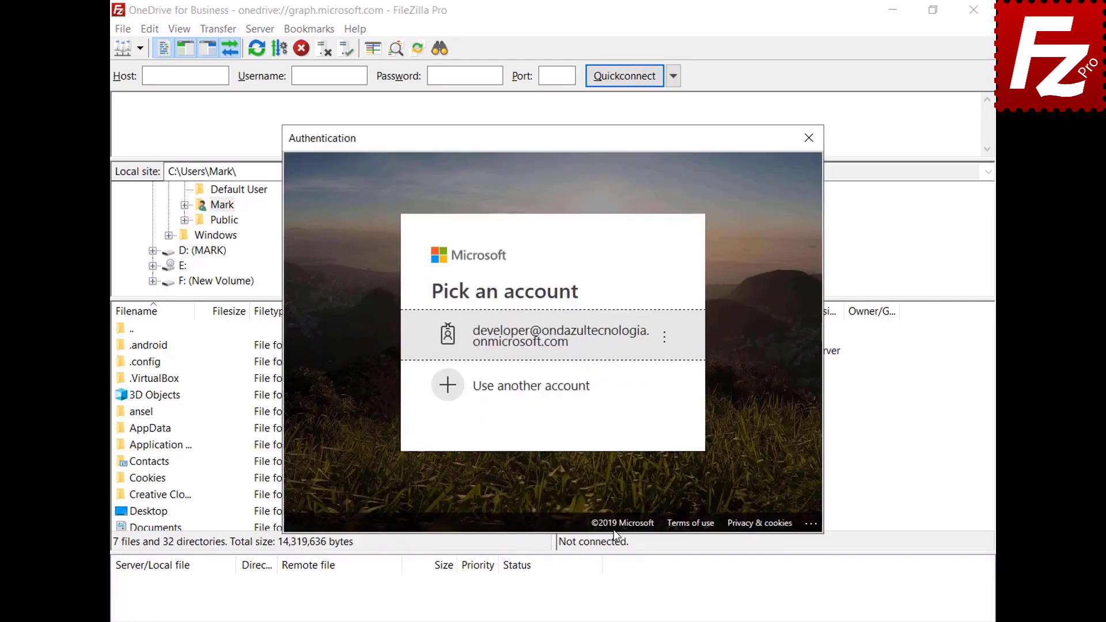
{"action": "left_click", "coordinate": [583, 387]}
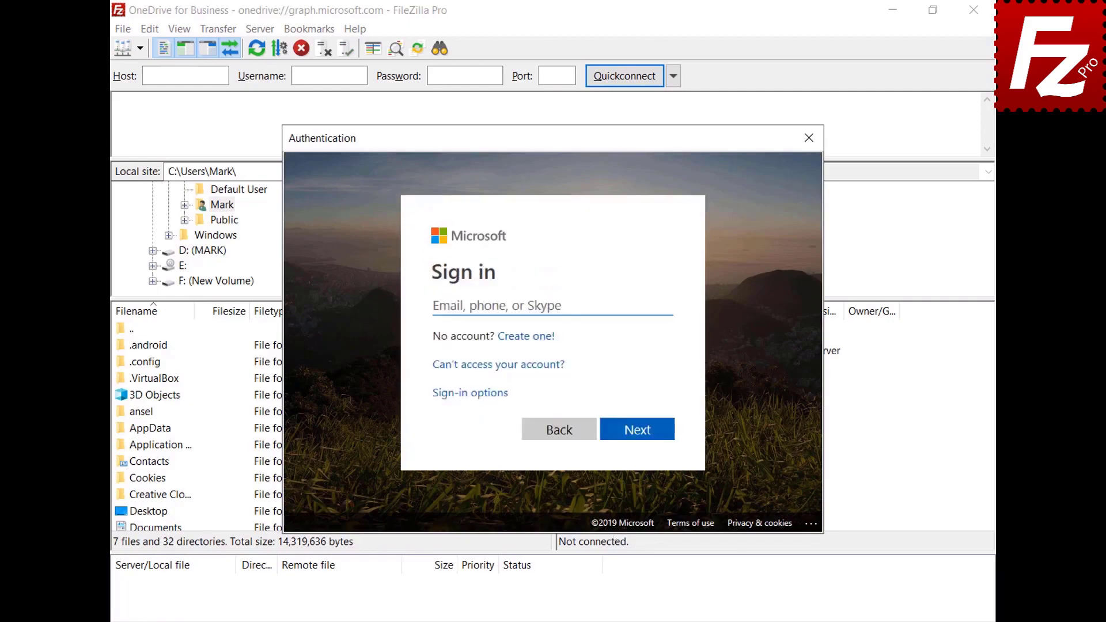
{"action": "key", "text": "ctrl+v"}
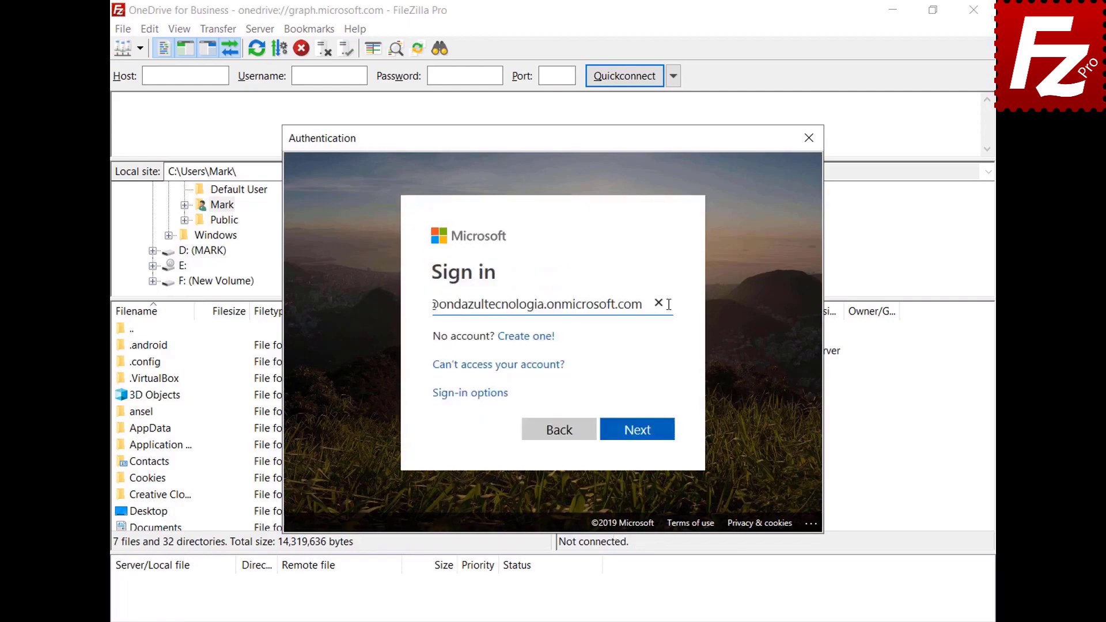
{"action": "left_click", "coordinate": [641, 432]}
{"action": "key", "text": "ctrl+v"}
{"action": "left_click", "coordinate": [637, 413]}
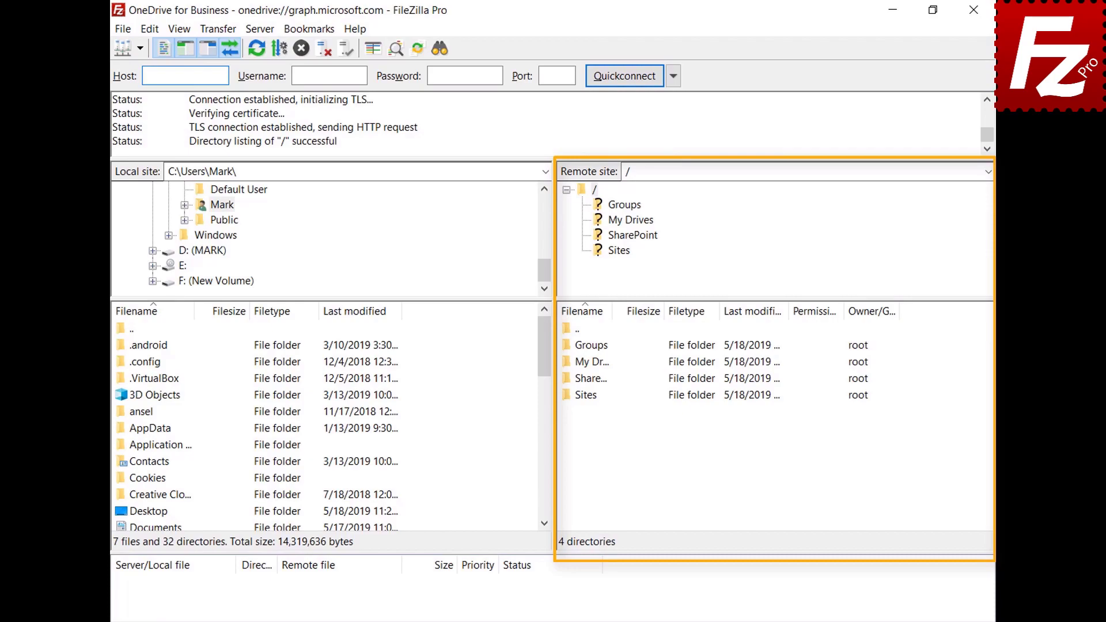
Step: Browse into the /My Drives/OneDrive folder
{"action": "double_click", "coordinate": [569, 363]}
{"action": "left_click", "coordinate": [582, 349]}
{"action": "double_click", "coordinate": [582, 351]}
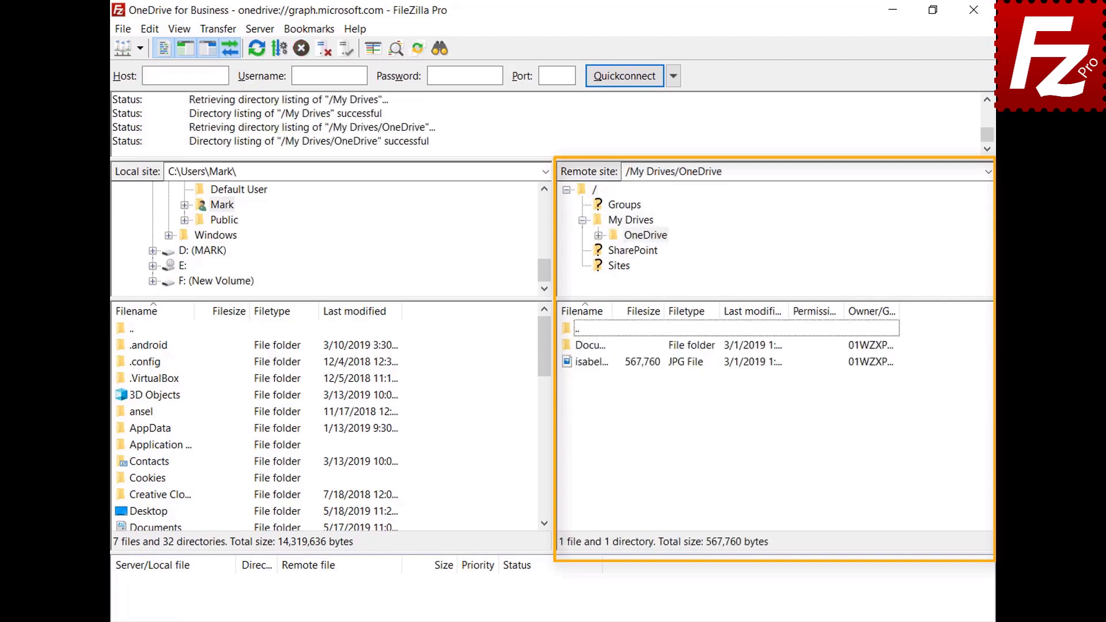
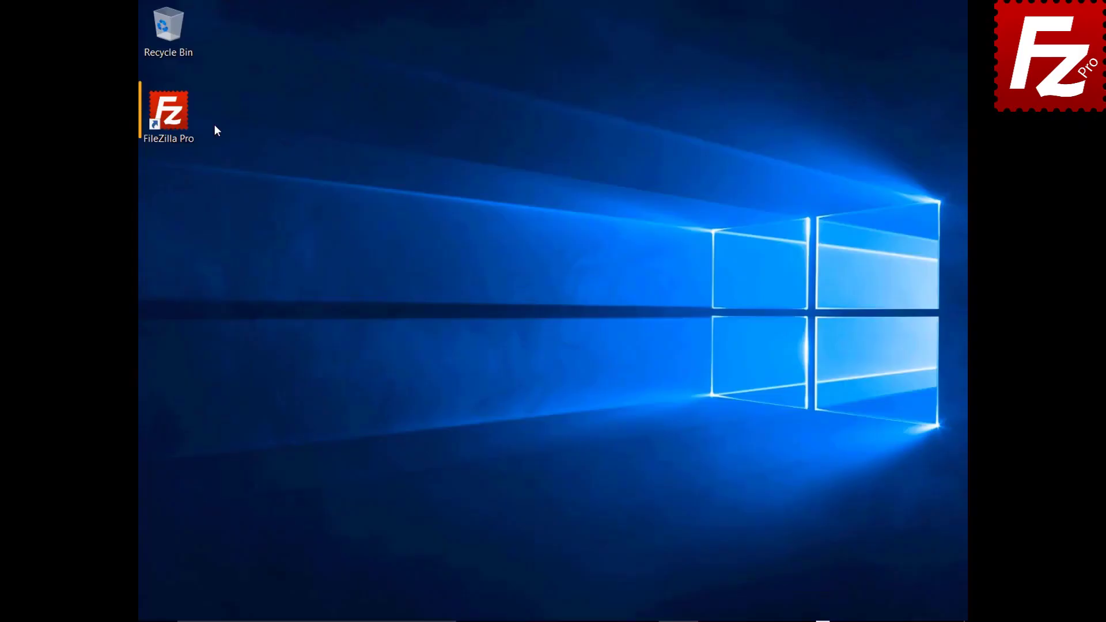
Step: Launch FileZilla Pro and connect to the saved Amazon S3 site
{"action": "double_click", "coordinate": [184, 123]}
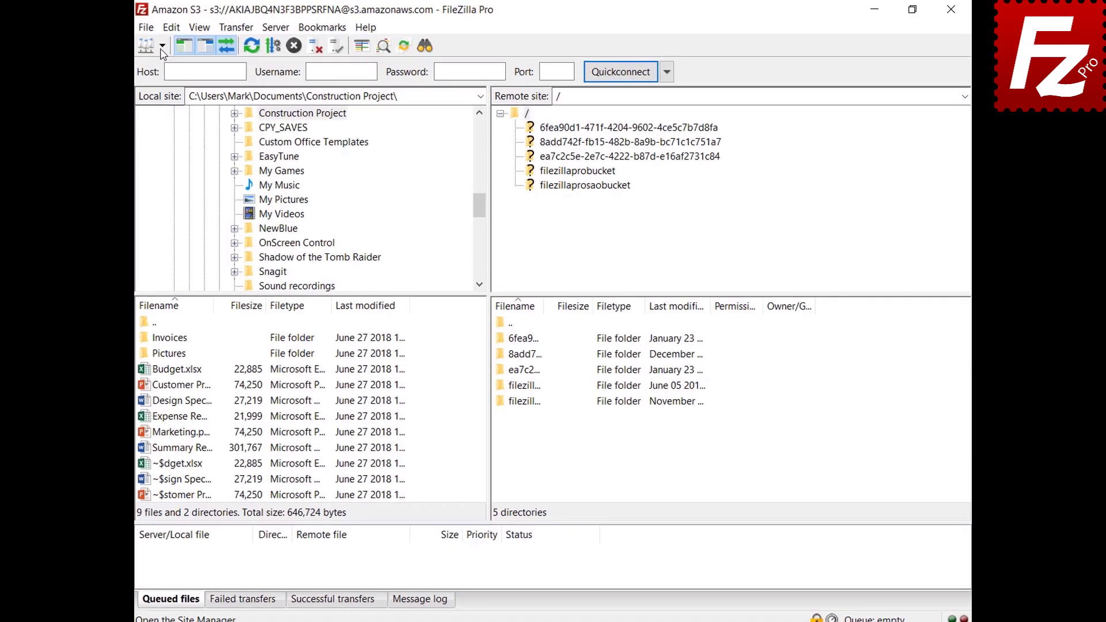
{"action": "left_click", "coordinate": [166, 45]}
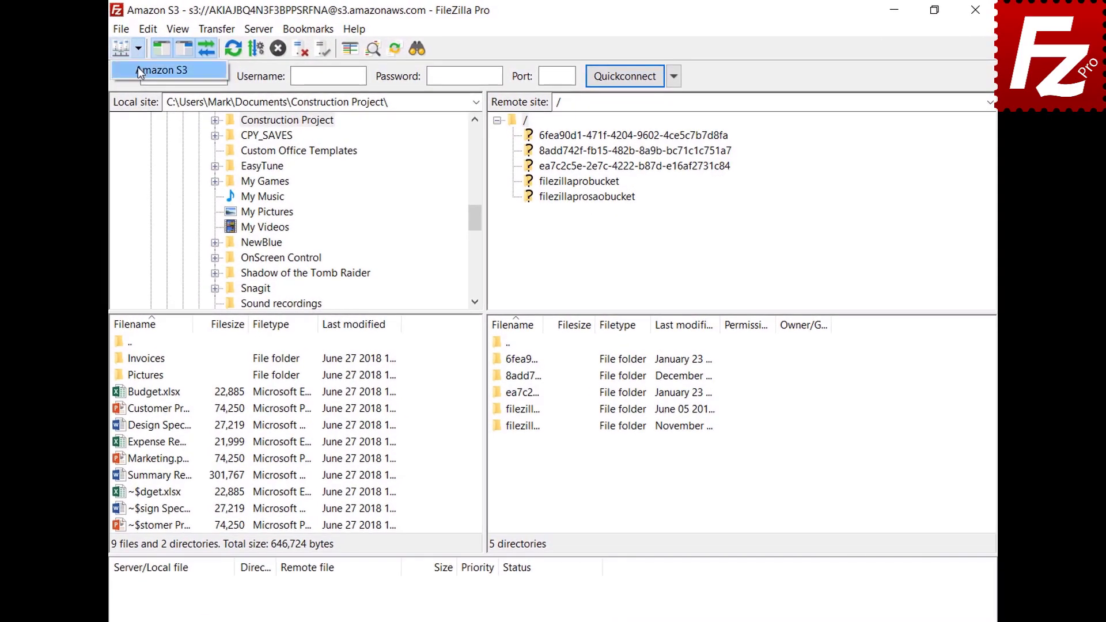
{"action": "left_click", "coordinate": [137, 70]}
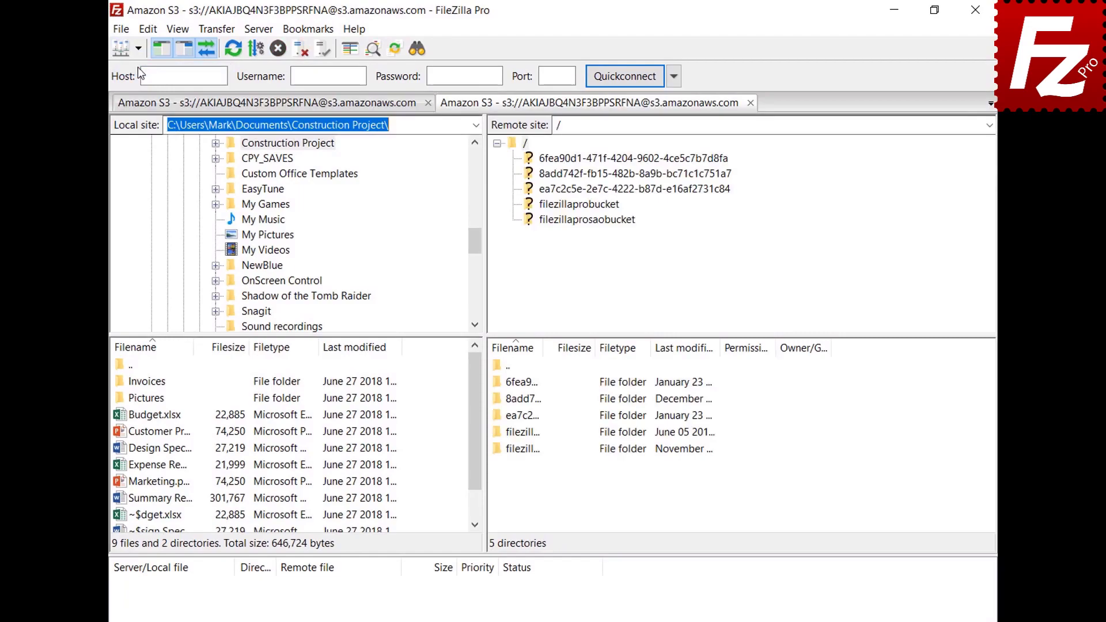
Step: Open filezillaprobucket and choose Temporary URL for the README file
{"action": "left_click", "coordinate": [580, 208]}
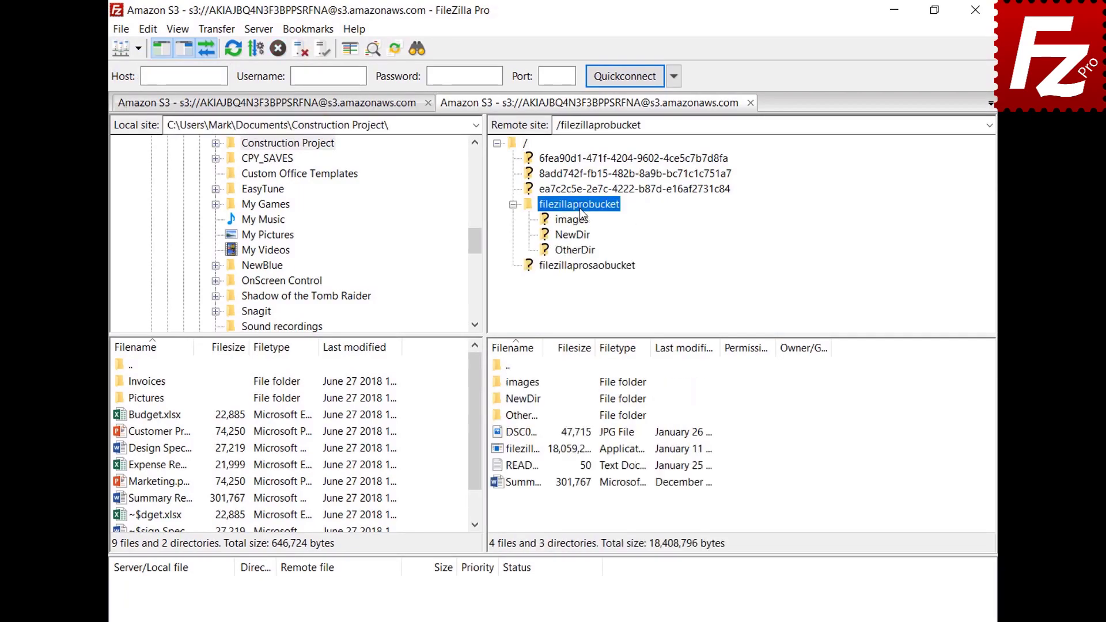
{"action": "right_click", "coordinate": [526, 467]}
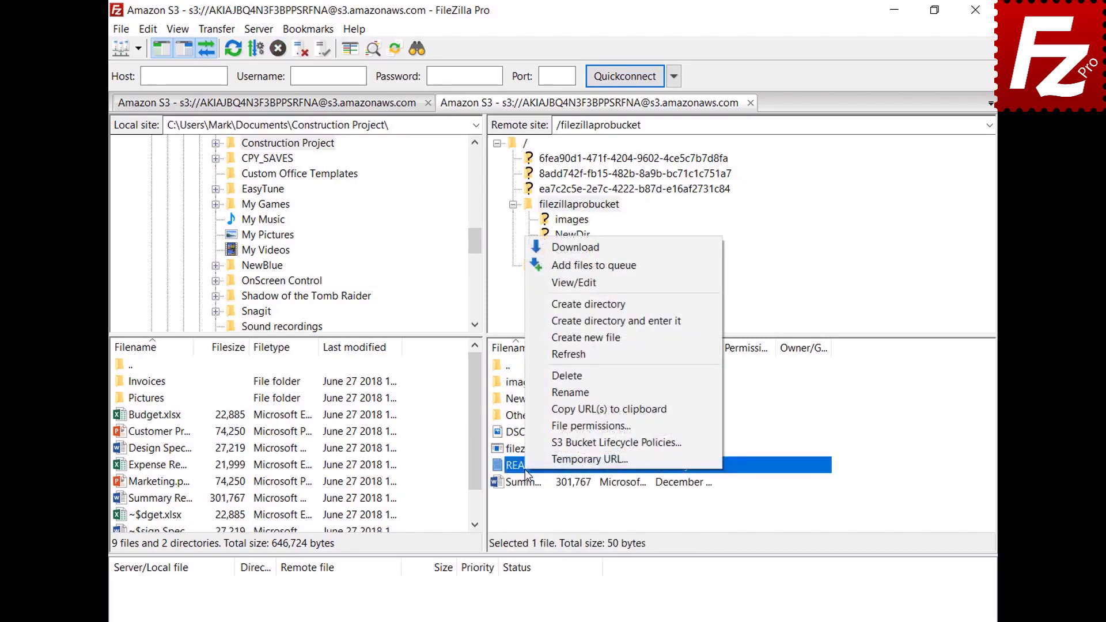
{"action": "left_click", "coordinate": [542, 462]}
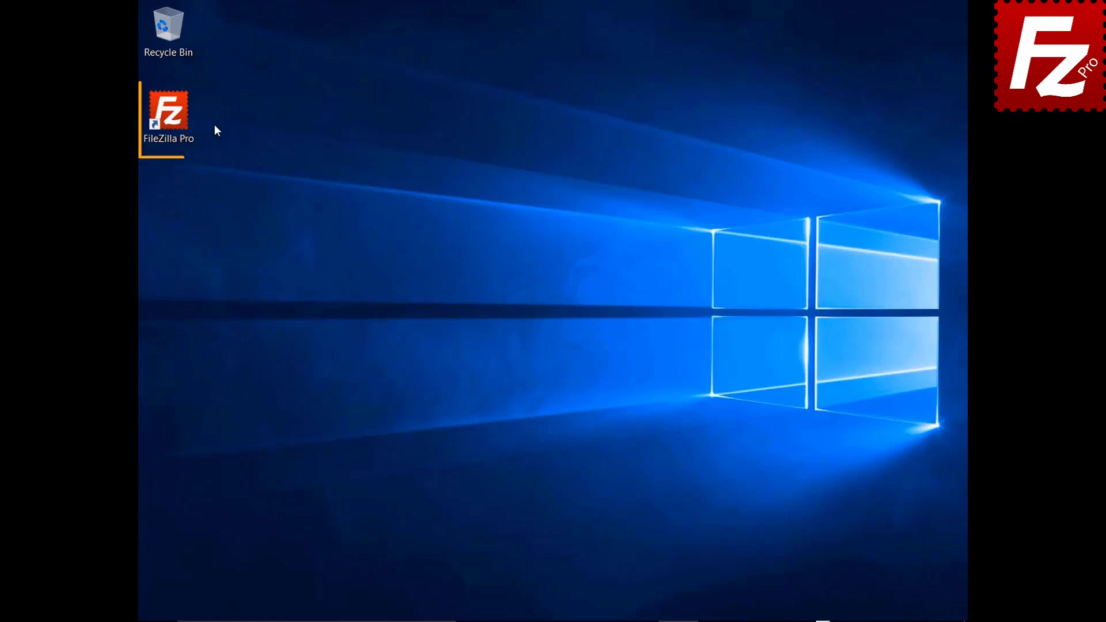
Step: Launch FileZilla Pro and create a site named 'OneDrive' using the Microsoft OneDrive protocol
{"action": "double_click", "coordinate": [174, 120]}
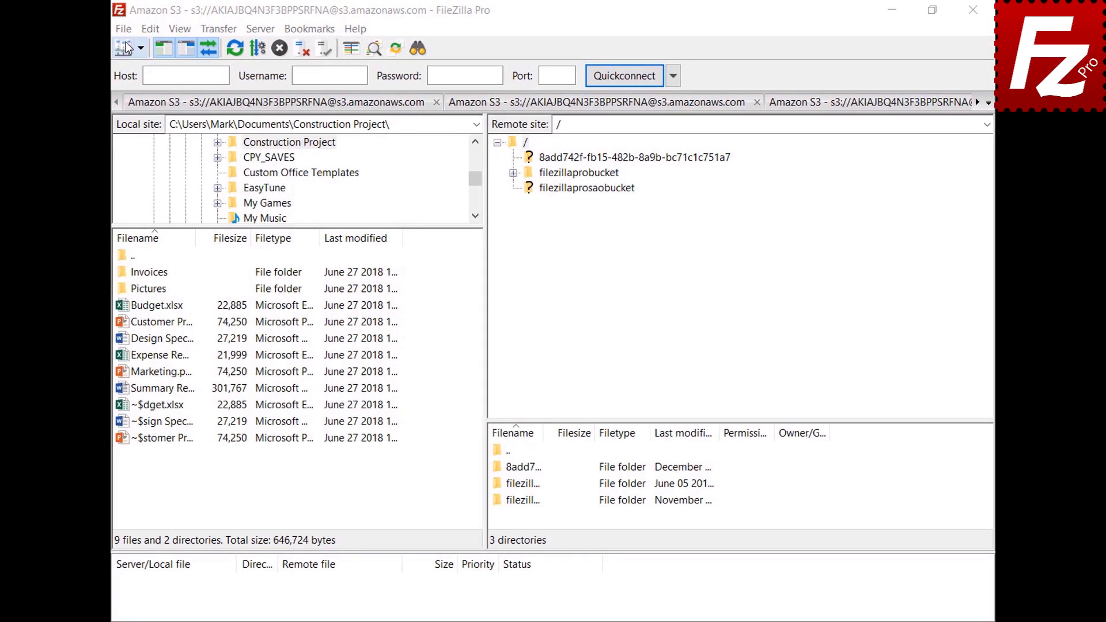
{"action": "left_click", "coordinate": [125, 30]}
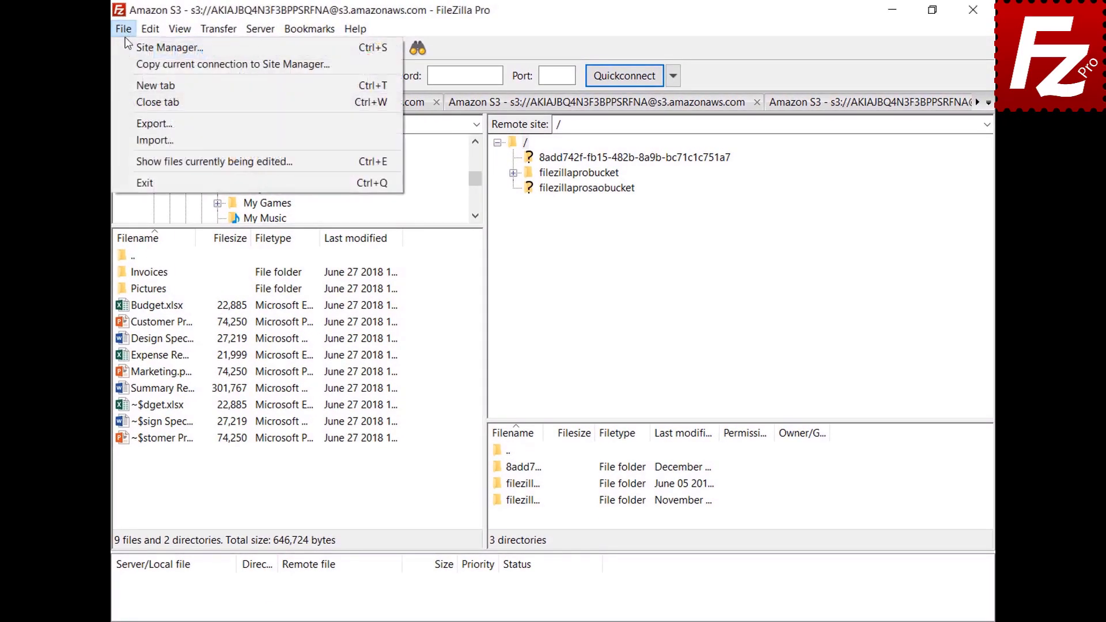
{"action": "left_click", "coordinate": [127, 46]}
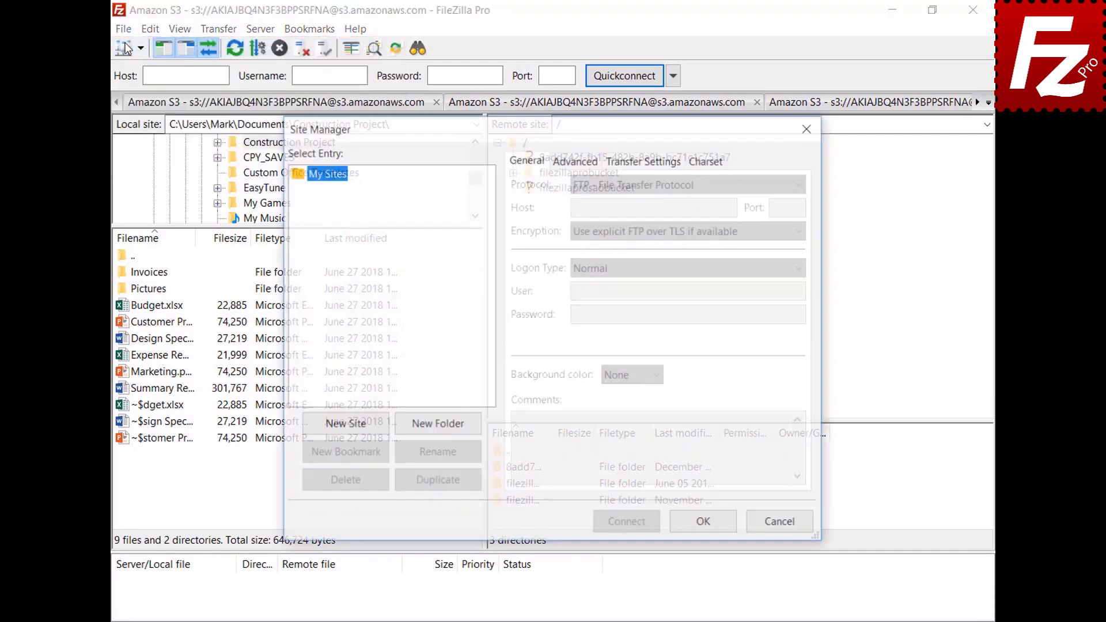
{"action": "left_click", "coordinate": [346, 428]}
{"action": "type", "text": "OneDrive"}
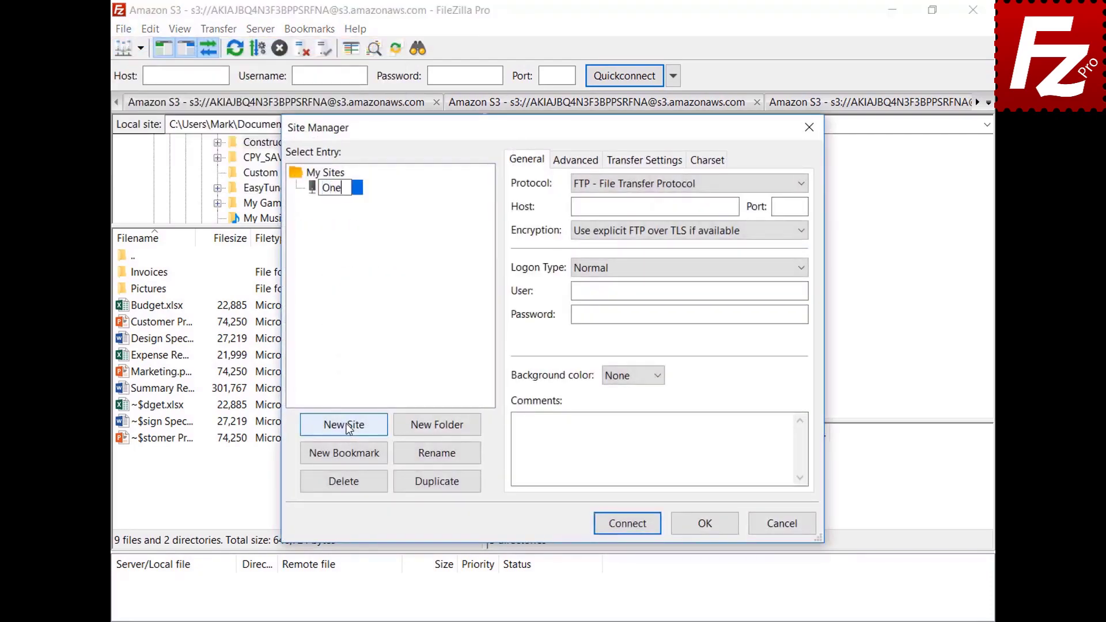
{"action": "left_click", "coordinate": [800, 186]}
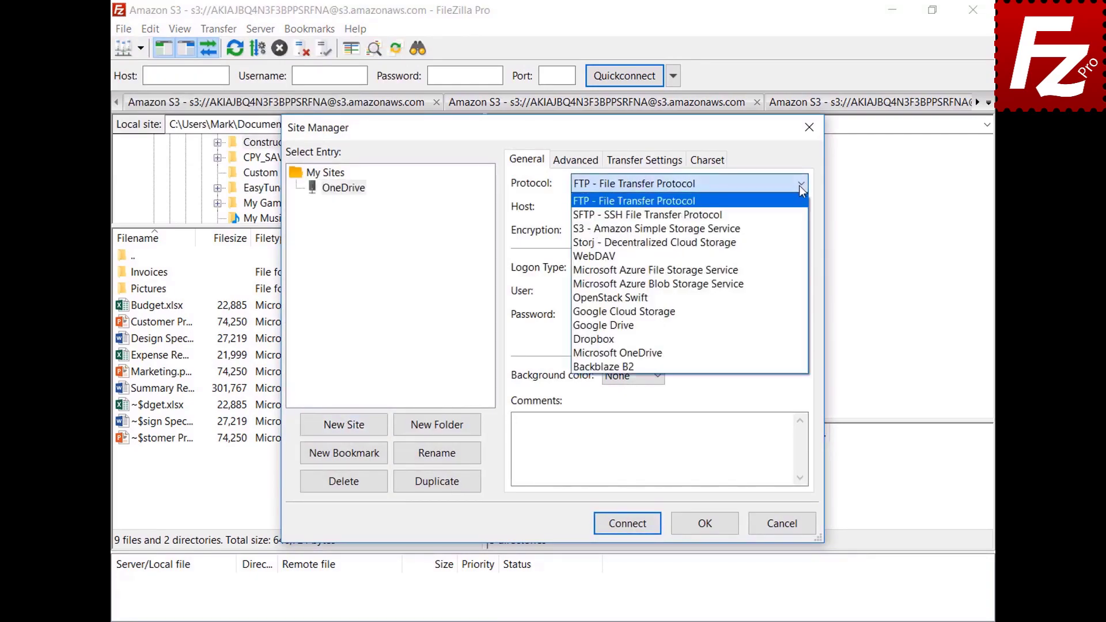
{"action": "left_click", "coordinate": [795, 351]}
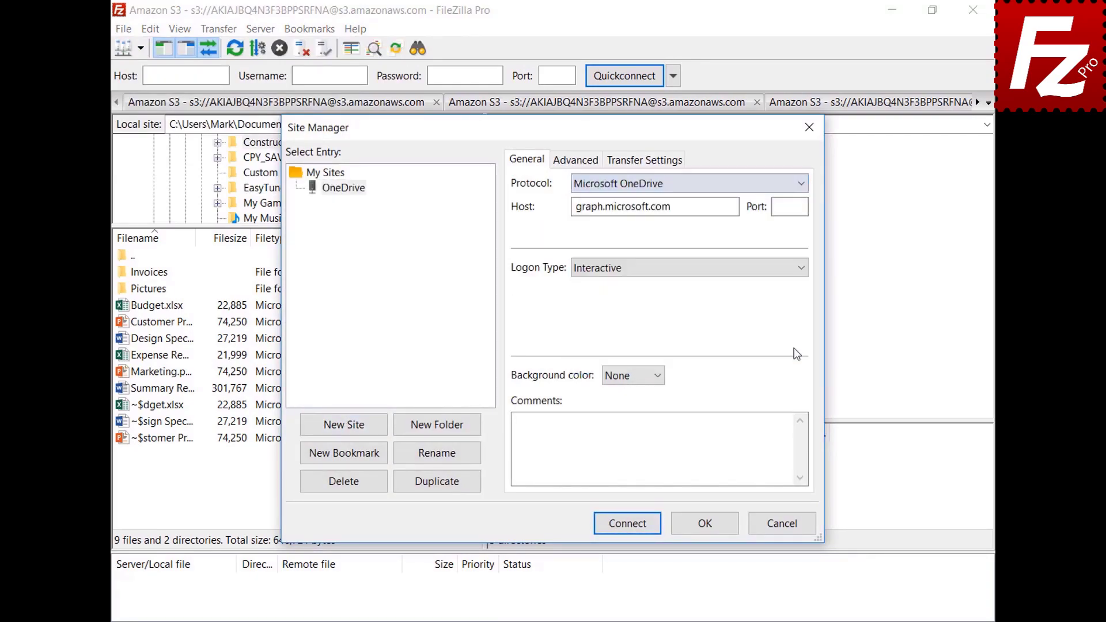
Step: Connect and sign in with the Microsoft account's e-mail and password
{"action": "left_click", "coordinate": [627, 523]}
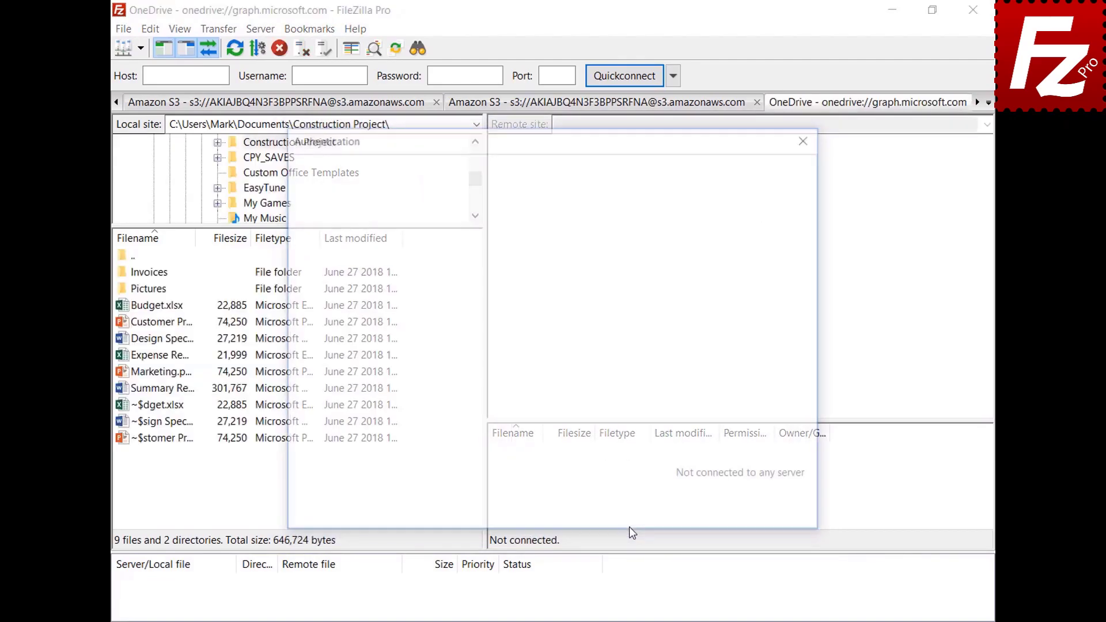
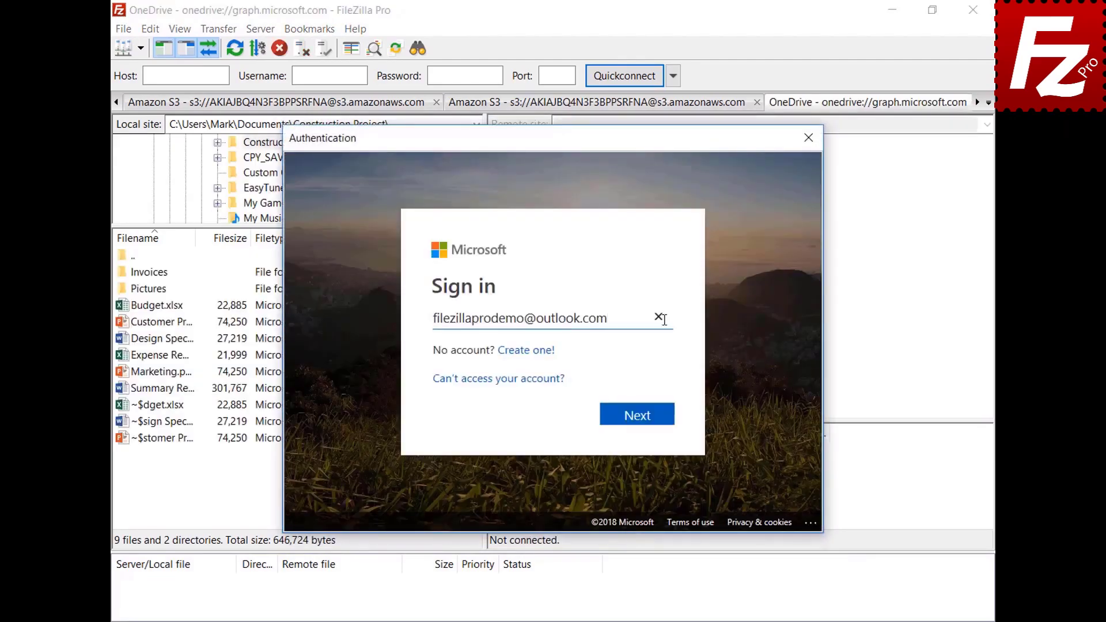
{"action": "left_click", "coordinate": [638, 414]}
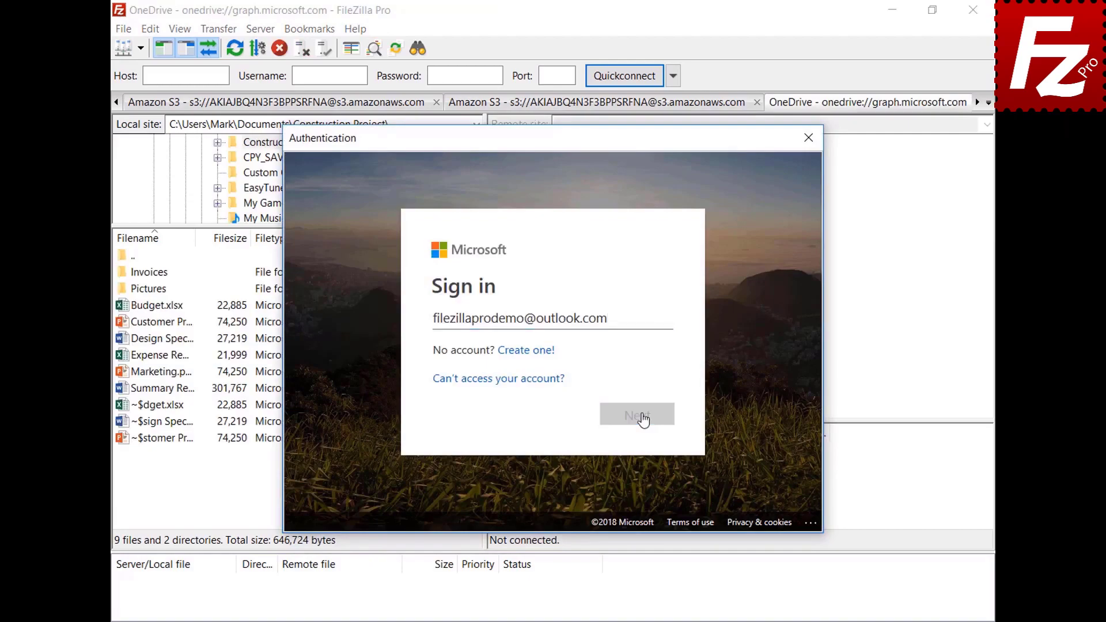
{"action": "type", "text": "*********"}
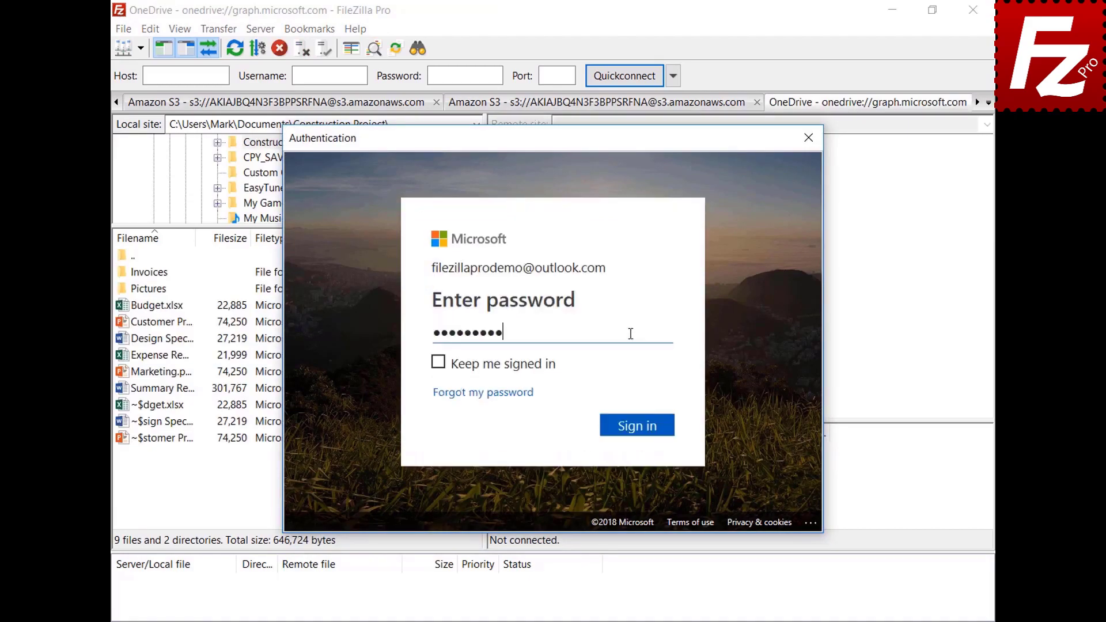
{"action": "left_click", "coordinate": [641, 432]}
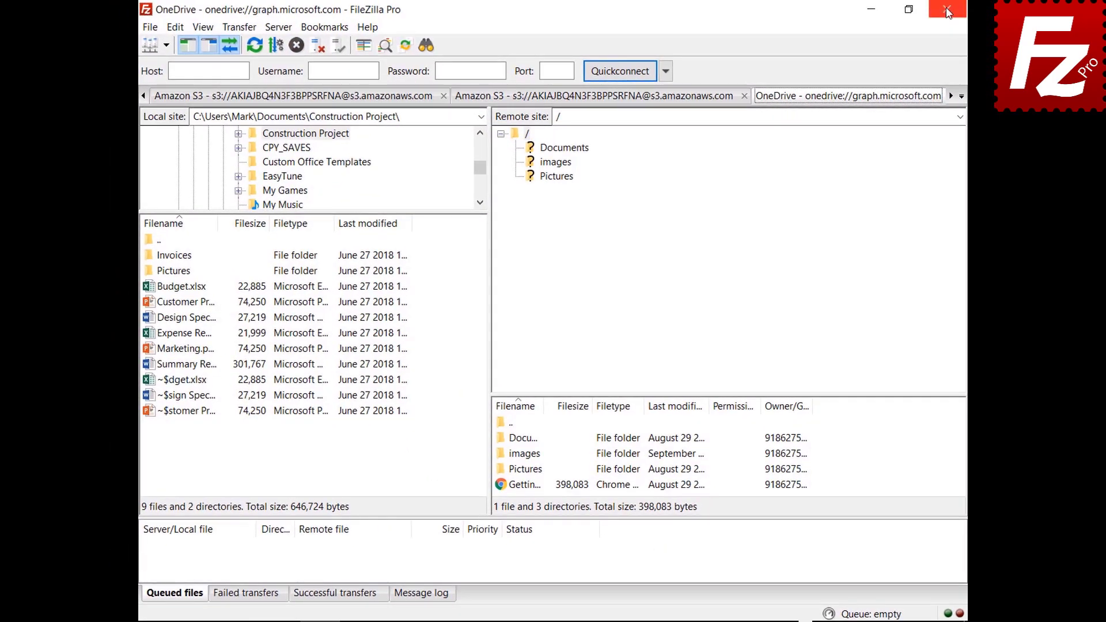
Step: Close FileZilla Pro, finish the Microsoft sign-in with pasted e-mail and password, and relaunch
{"action": "left_click", "coordinate": [948, 10]}
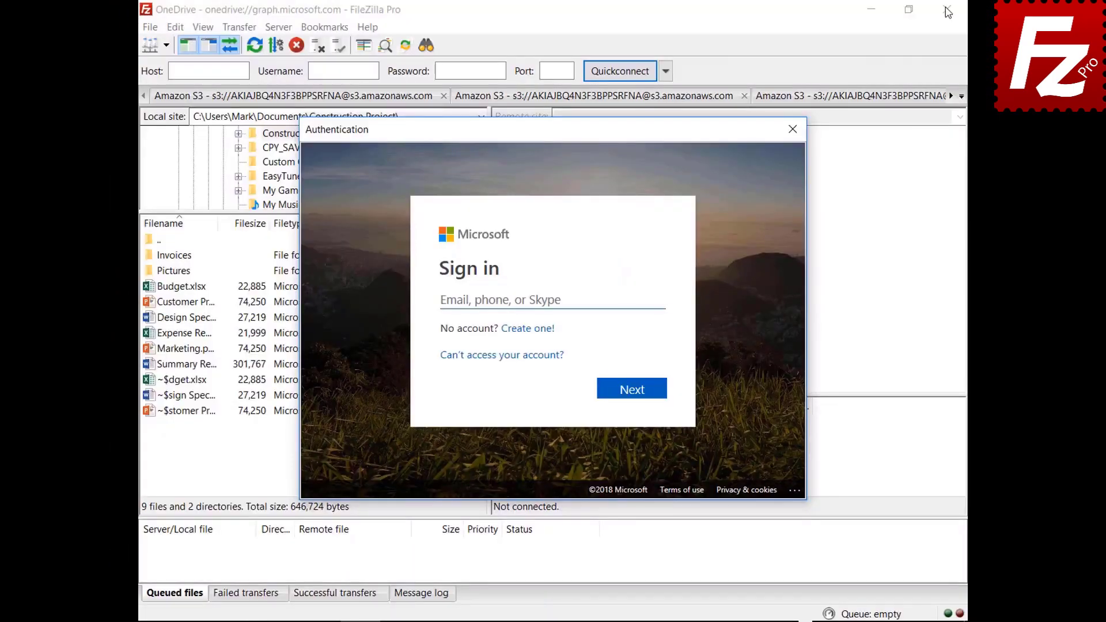
{"action": "left_click", "coordinate": [637, 299]}
{"action": "key", "text": "ctrl+v"}
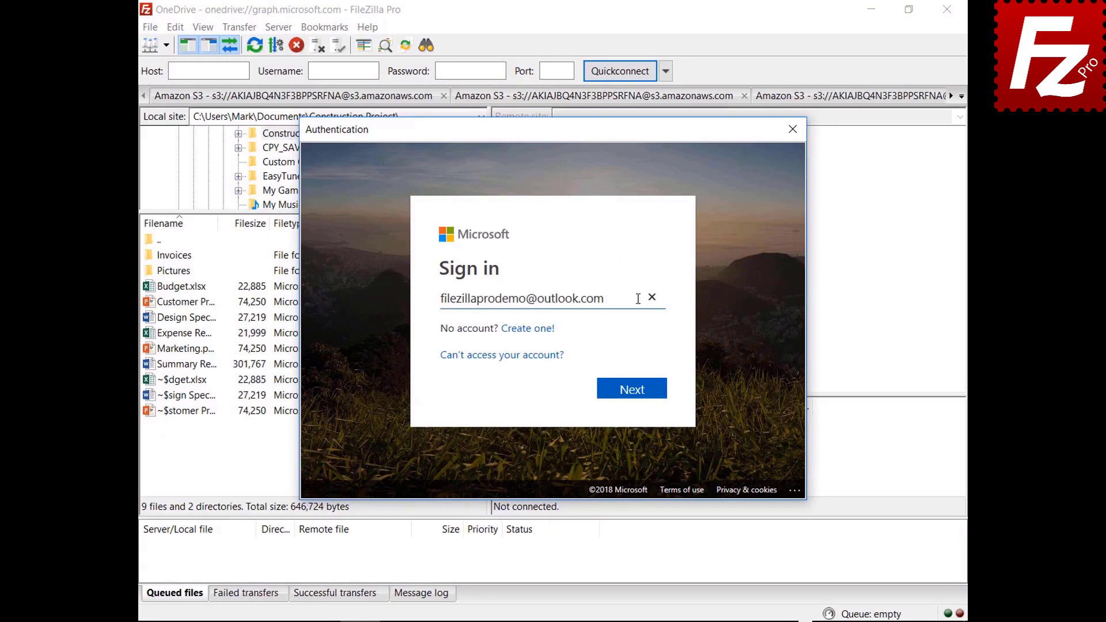
{"action": "left_click", "coordinate": [633, 399]}
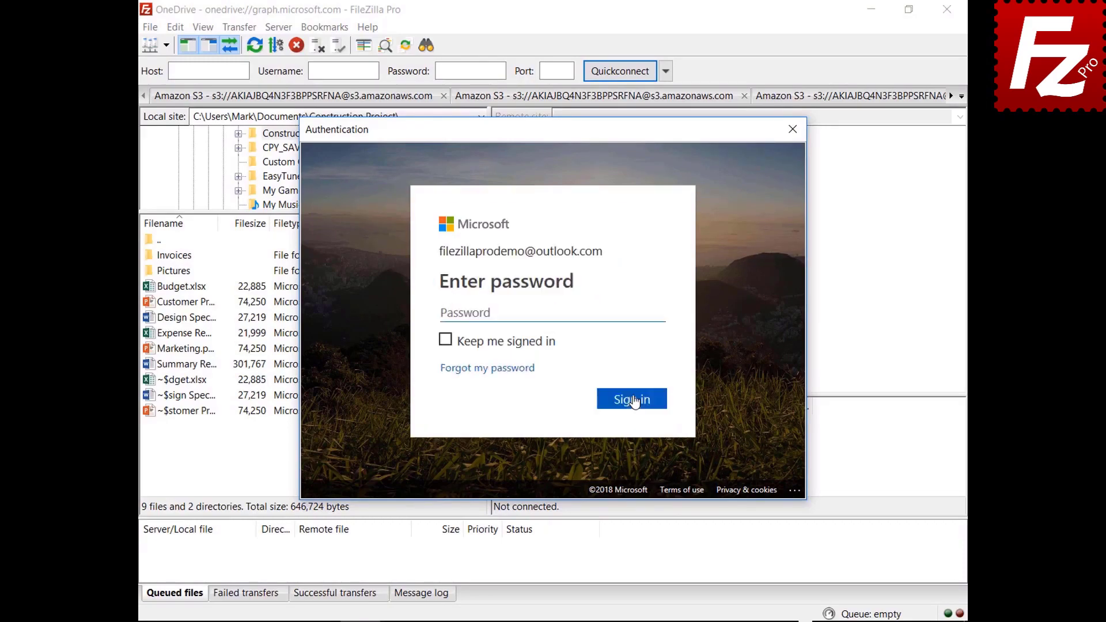
{"action": "left_click", "coordinate": [639, 313]}
{"action": "key", "text": "ctrl+v"}
{"action": "left_click", "coordinate": [633, 406]}
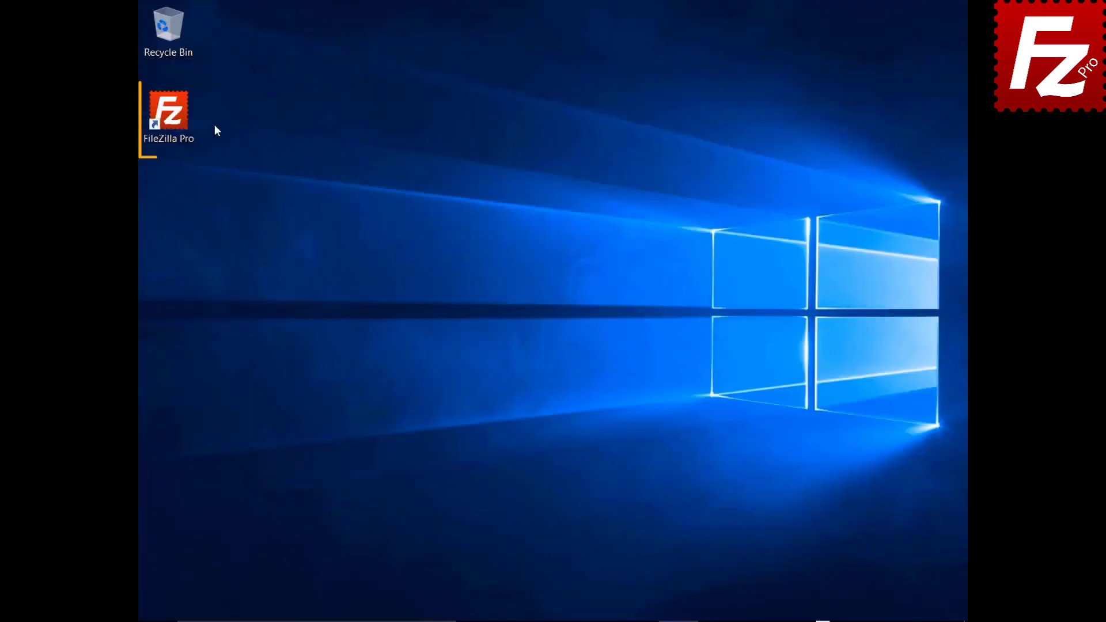
{"action": "double_click", "coordinate": [171, 115]}
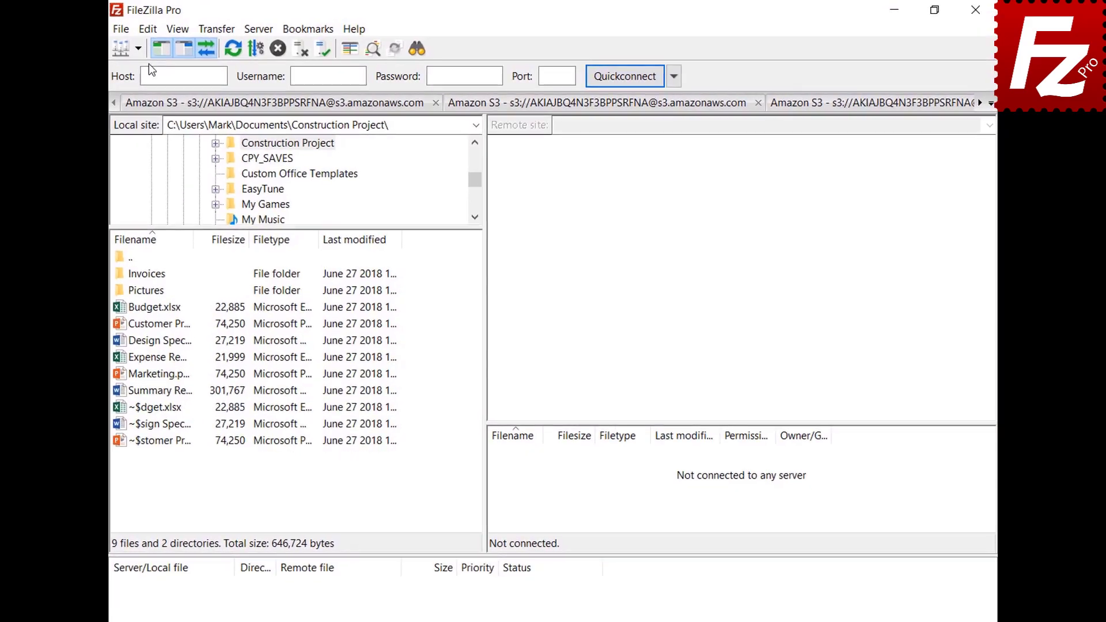
Step: In Settings > Passwords, protect saved passwords with a master password entered twice
{"action": "left_click", "coordinate": [147, 30]}
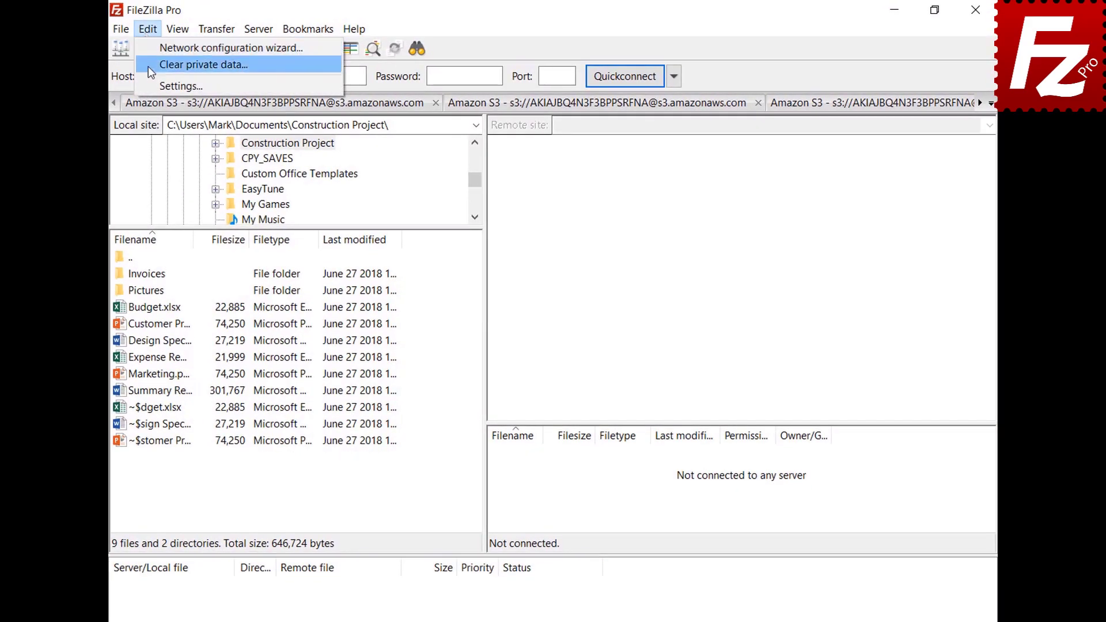
{"action": "left_click", "coordinate": [173, 86]}
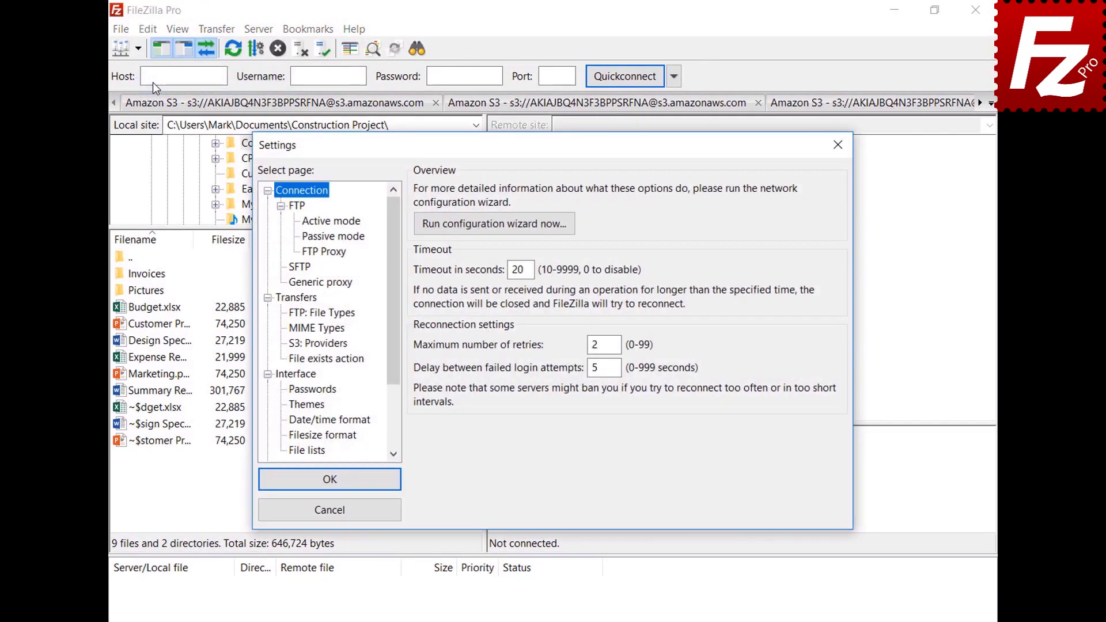
{"action": "left_click", "coordinate": [292, 392]}
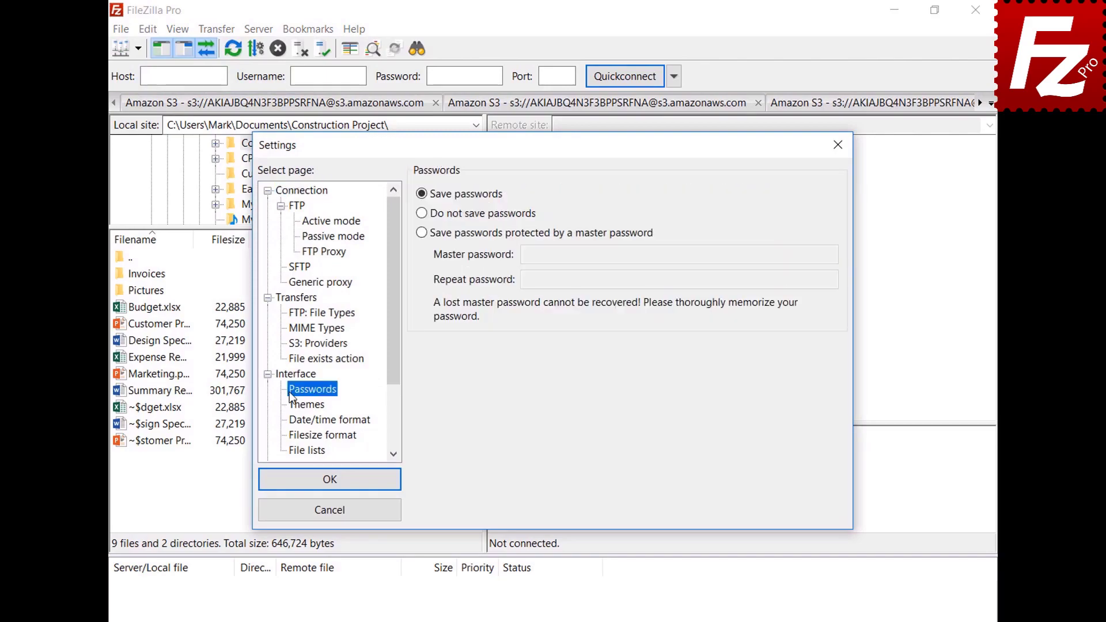
{"action": "left_click", "coordinate": [421, 233]}
{"action": "left_click", "coordinate": [807, 254]}
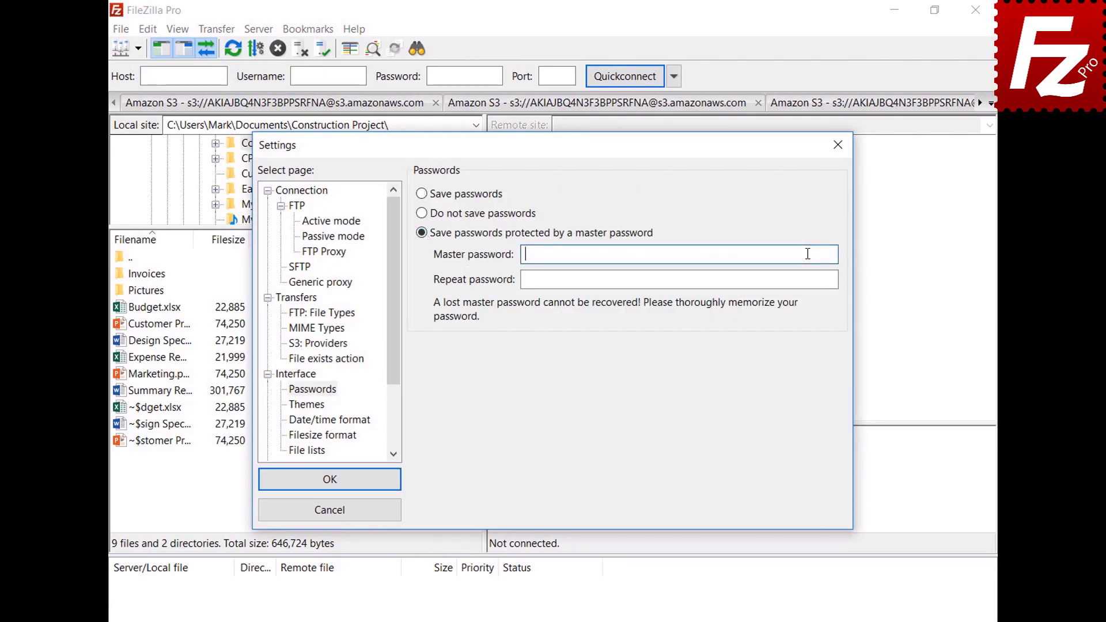
{"action": "type", "text": "•••••••••••"}
{"action": "left_click", "coordinate": [826, 280]}
{"action": "type", "text": "•••••••••••"}
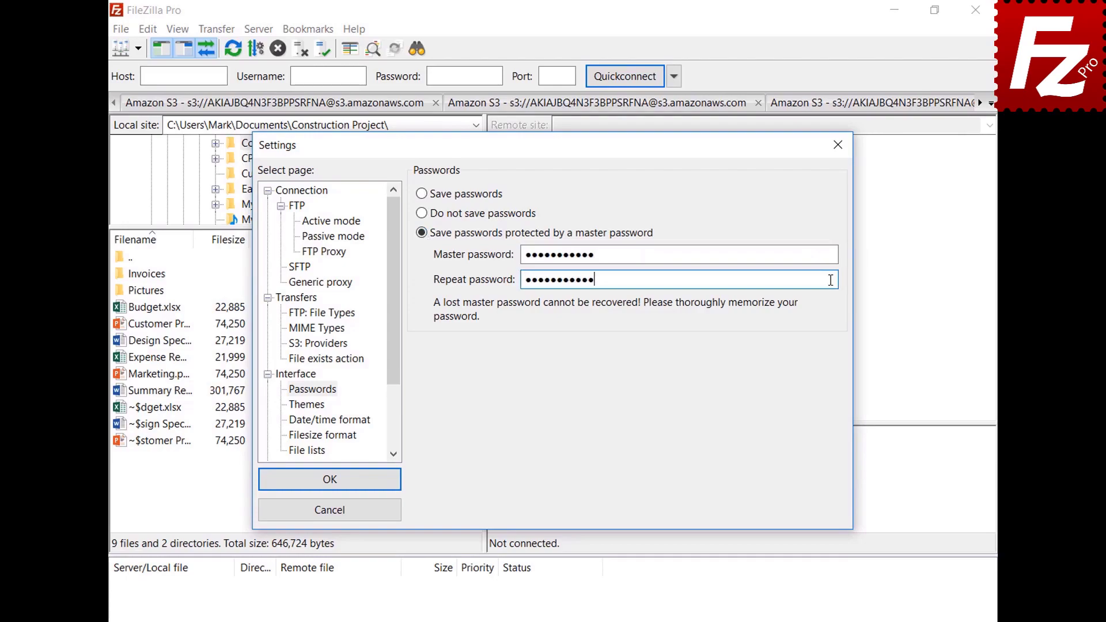
{"action": "left_click", "coordinate": [329, 486]}
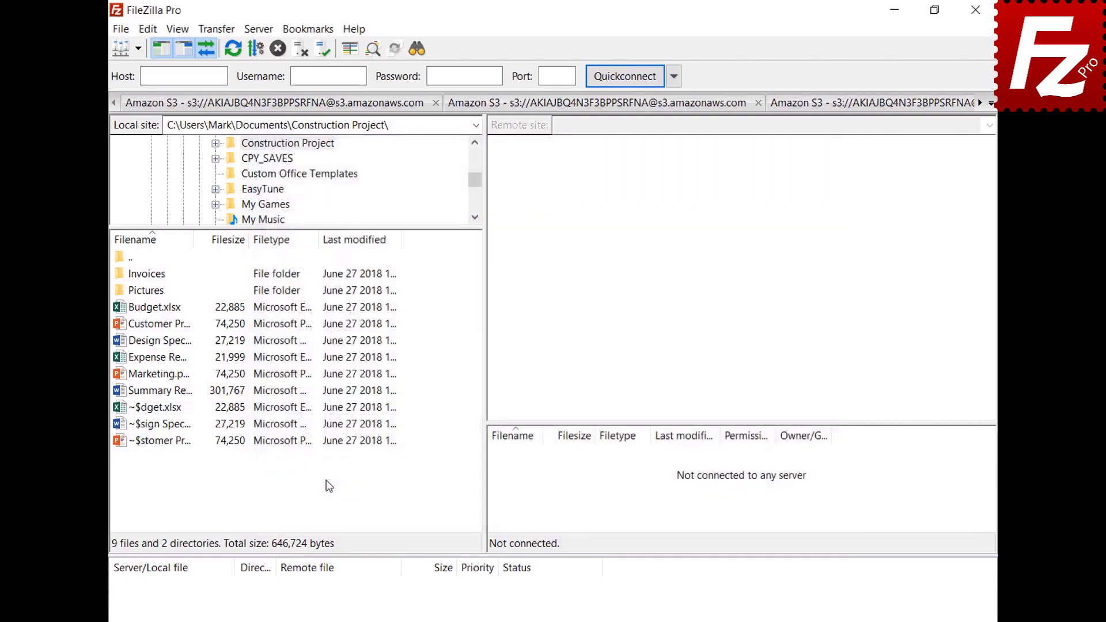
Step: Connect to the saved OneDrive site, sign in with the Microsoft account, then close FileZilla Pro
{"action": "left_click", "coordinate": [138, 50]}
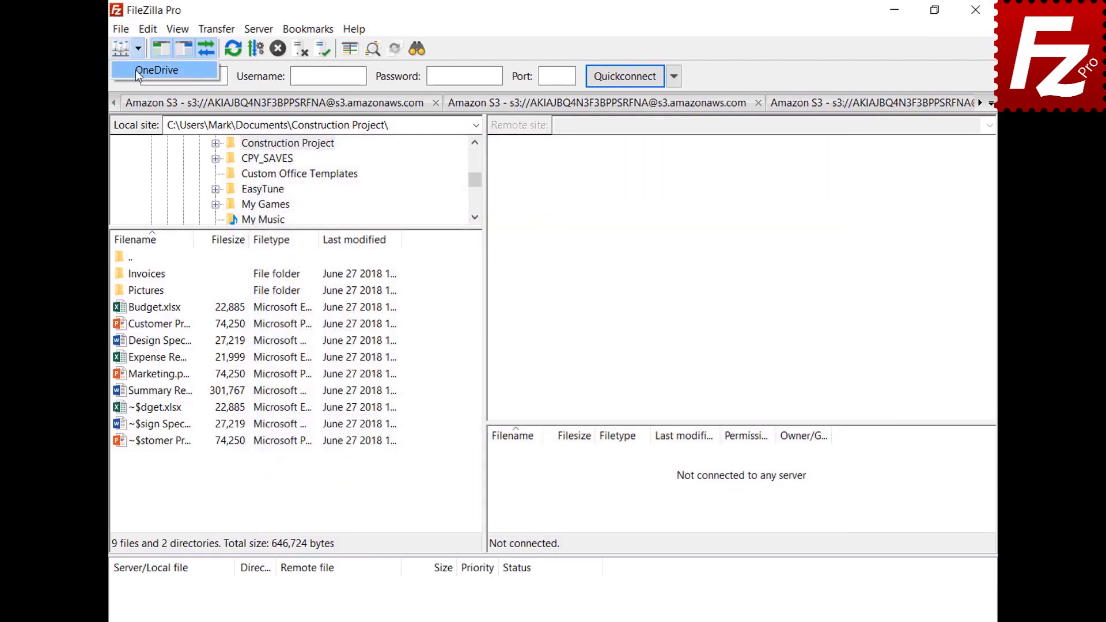
{"action": "left_click", "coordinate": [138, 72]}
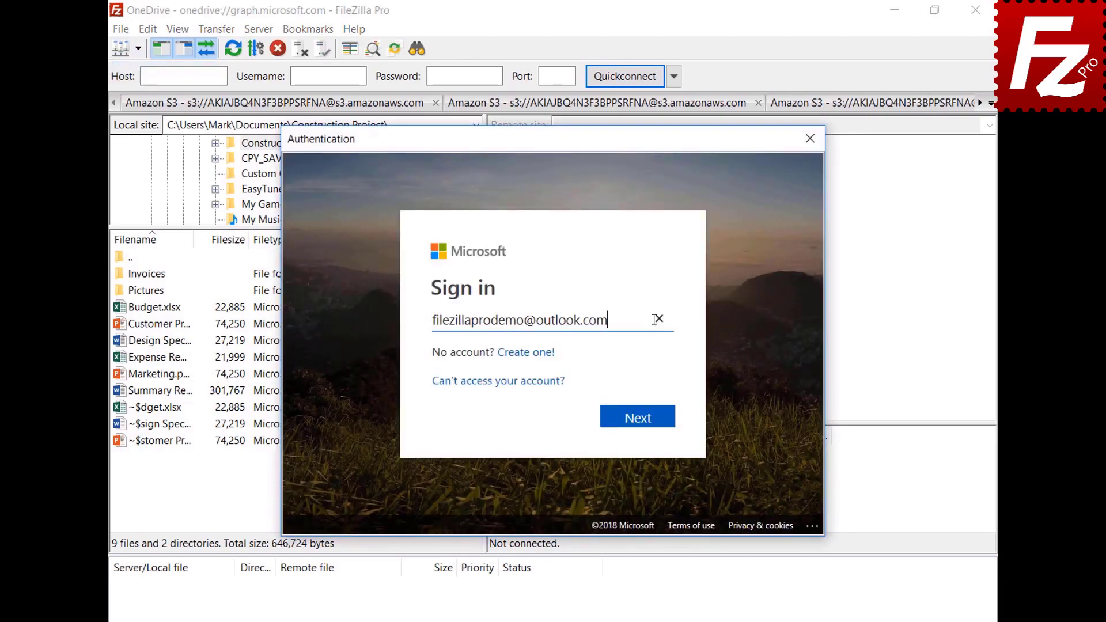
{"action": "left_click", "coordinate": [641, 419]}
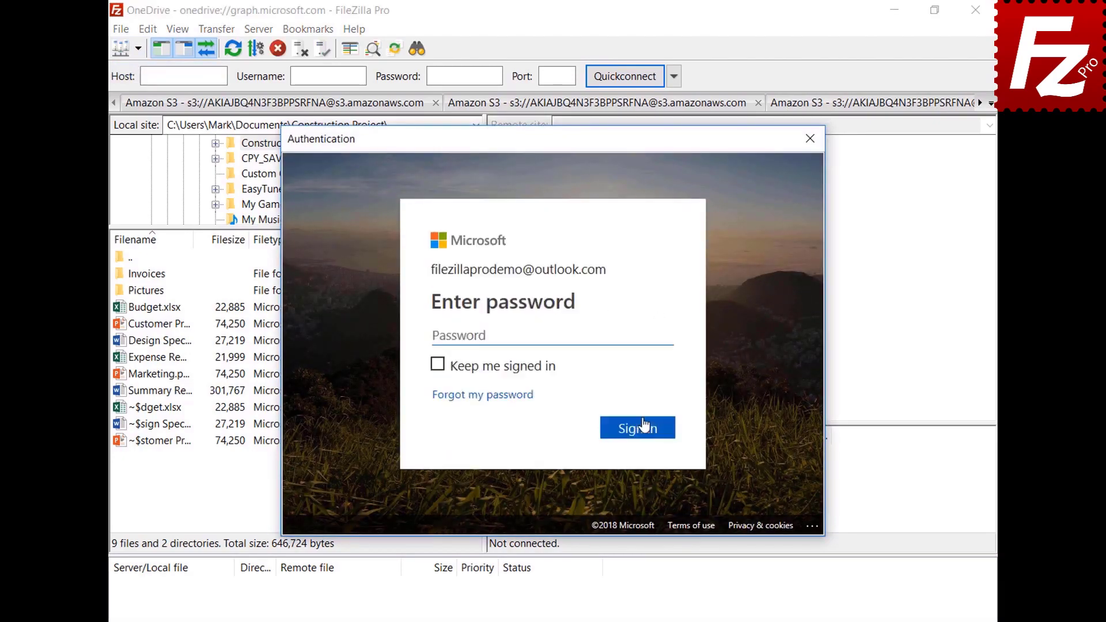
{"action": "type", "text": "•••••••••"}
{"action": "left_click", "coordinate": [640, 429]}
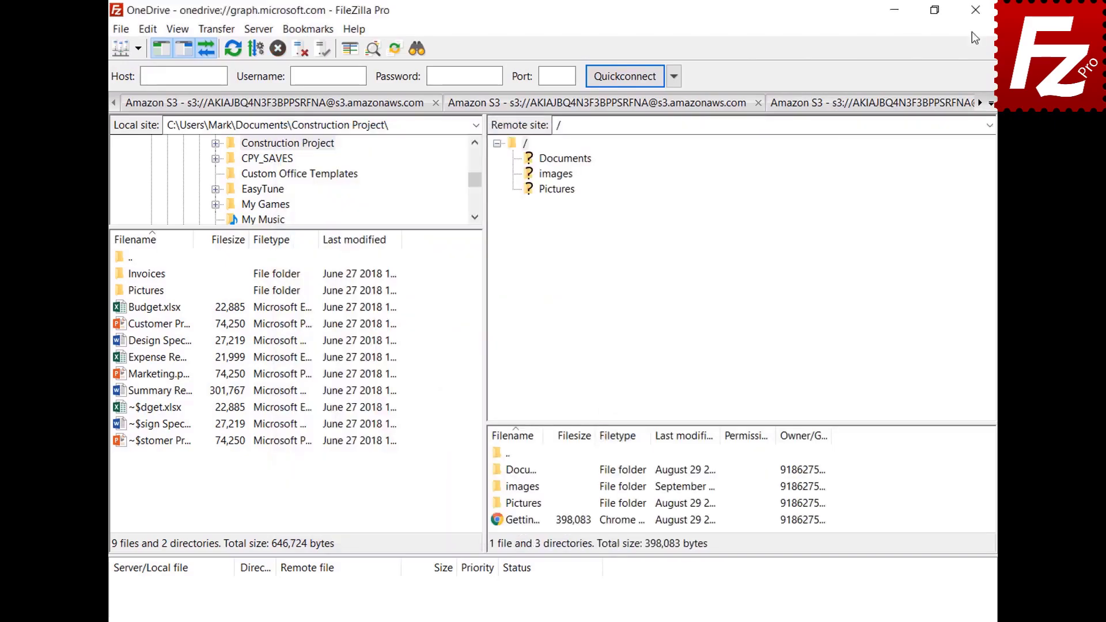
{"action": "left_click", "coordinate": [956, 14]}
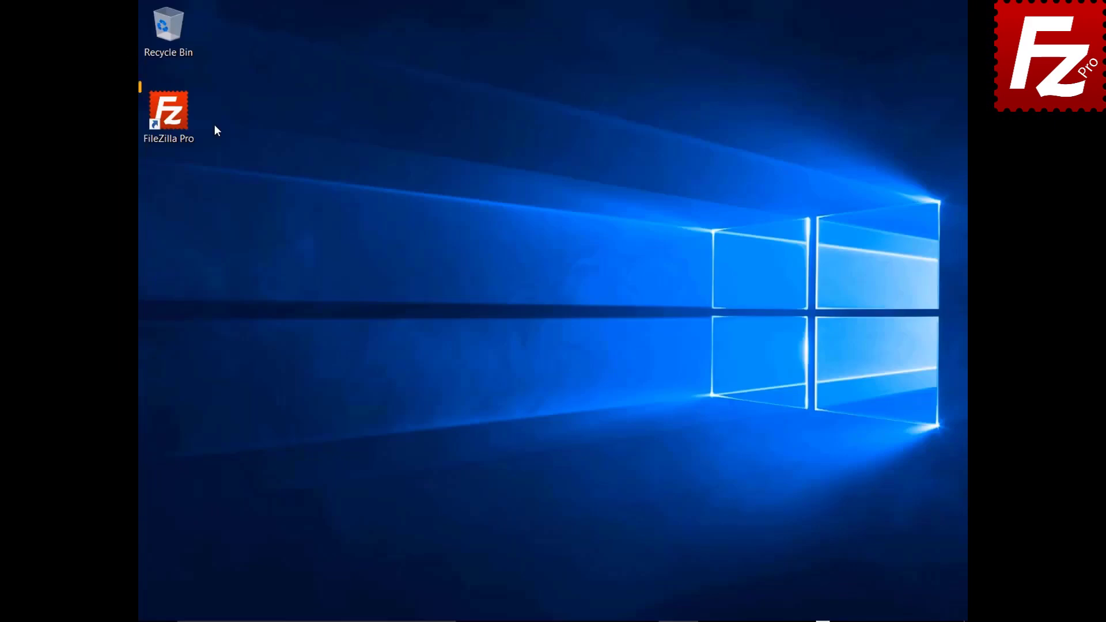
Step: Relaunch FileZilla Pro, connect to the saved OneDrive site and unlock it with the master password
{"action": "double_click", "coordinate": [175, 119]}
{"action": "left_click", "coordinate": [166, 46]}
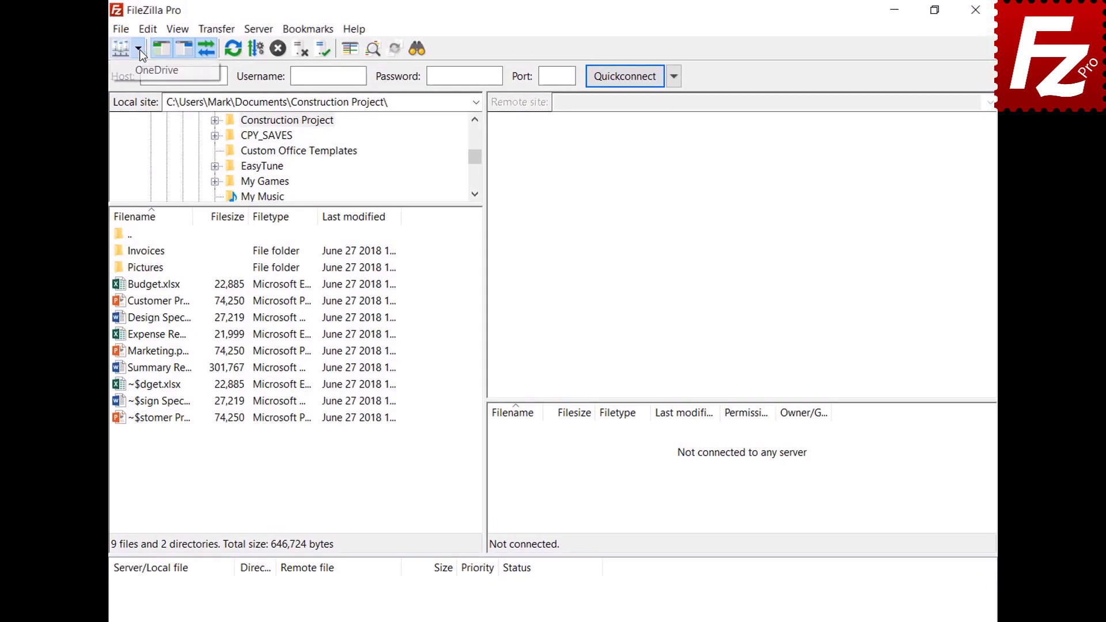
{"action": "left_click", "coordinate": [139, 69]}
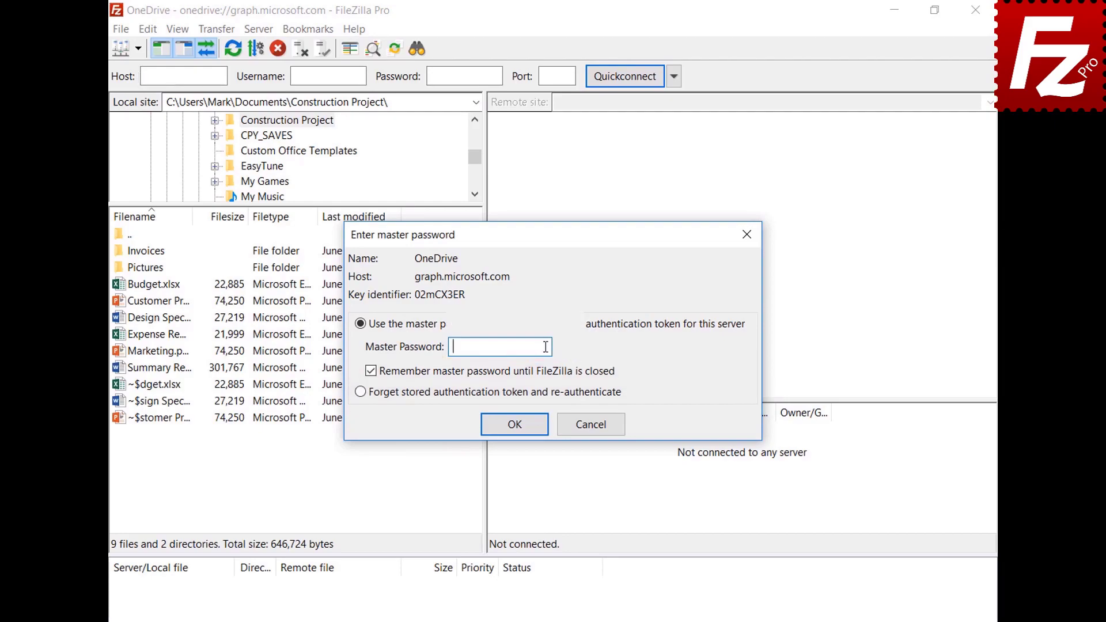
{"action": "key", "text": "ctrl+v"}
{"action": "left_click", "coordinate": [514, 424]}
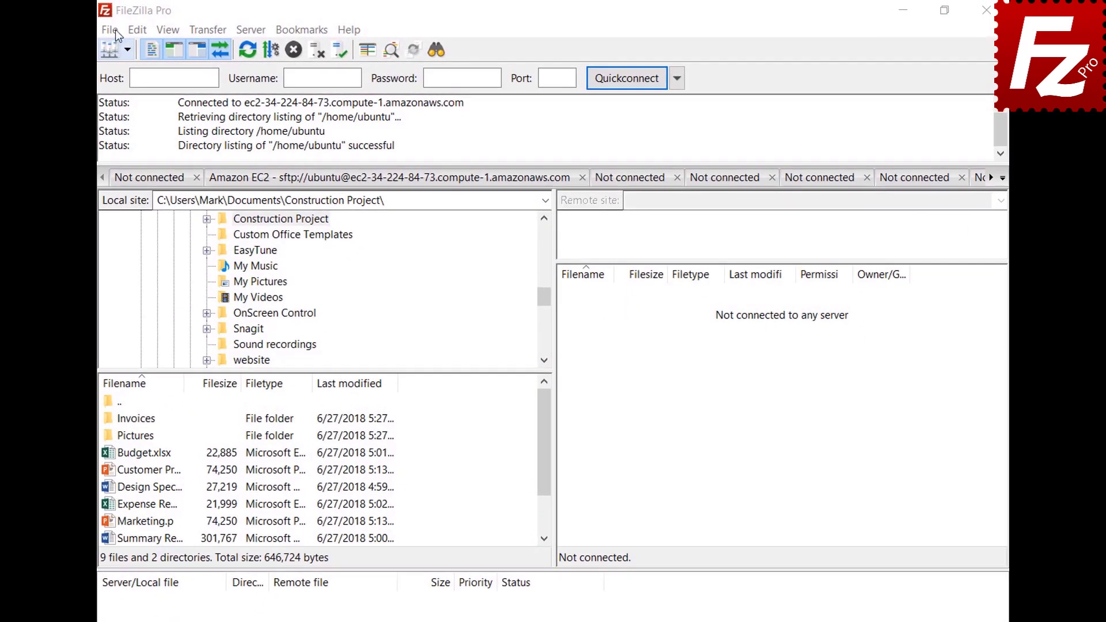
{"action": "left_click", "coordinate": [110, 29]}
Step: Create site 'B2' with Backblaze B2 protocol, paste the account ID and application key, and connect
{"action": "left_click", "coordinate": [120, 43]}
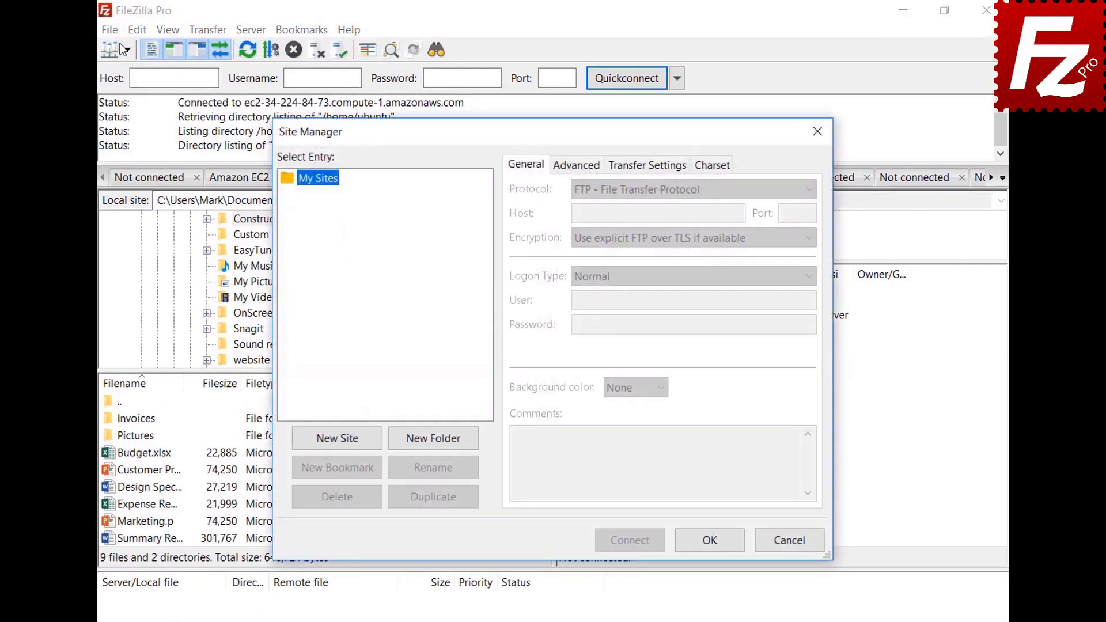
{"action": "left_click", "coordinate": [339, 441]}
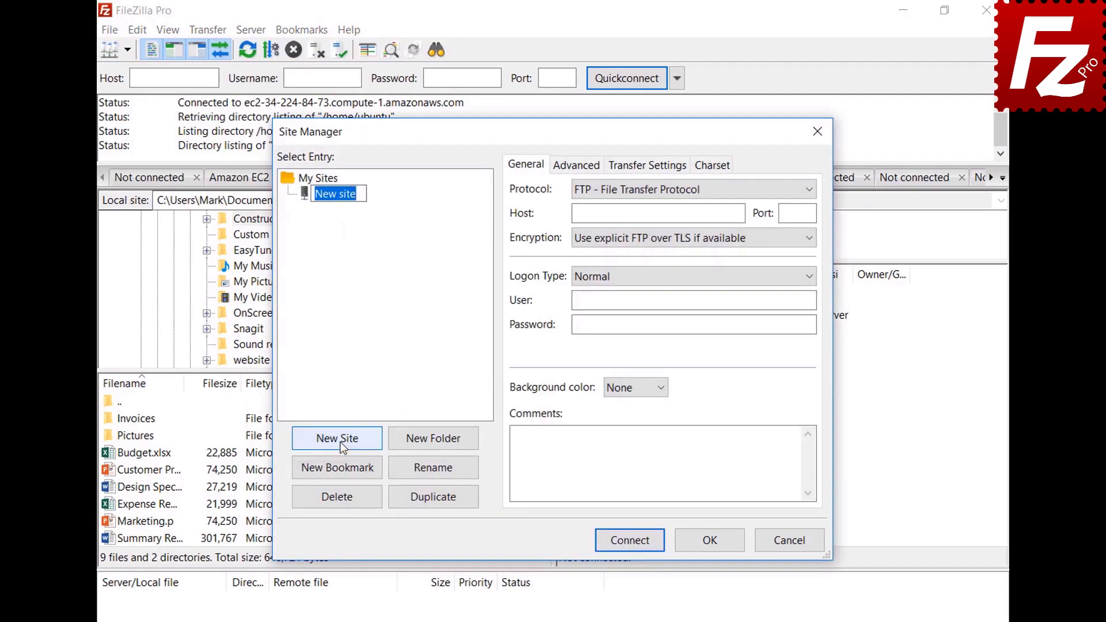
{"action": "type", "text": "B2"}
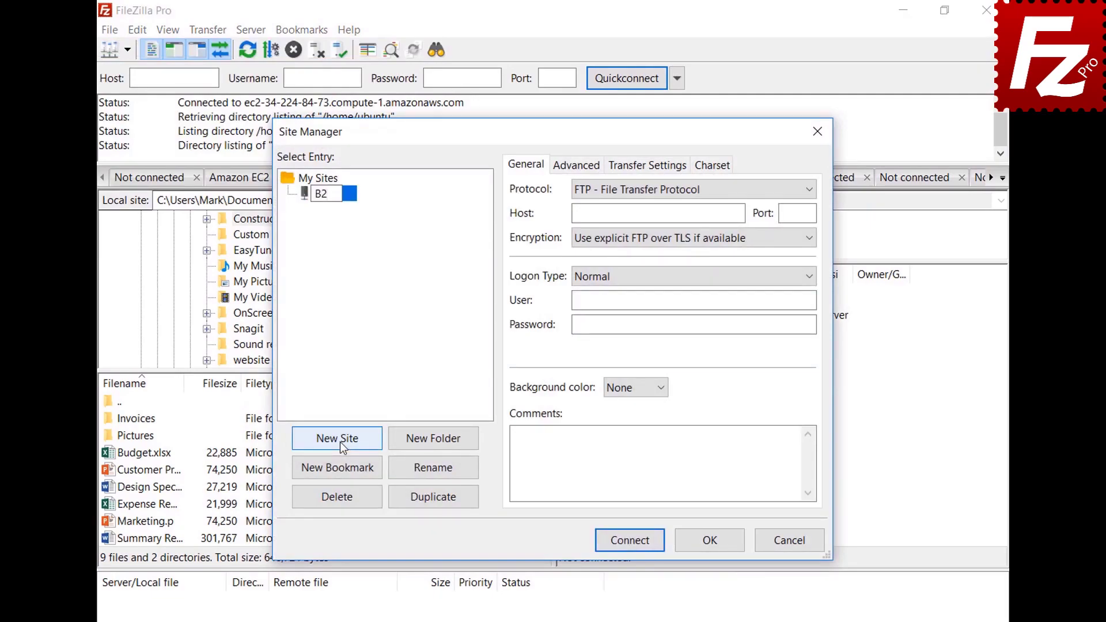
{"action": "left_click", "coordinate": [658, 189]}
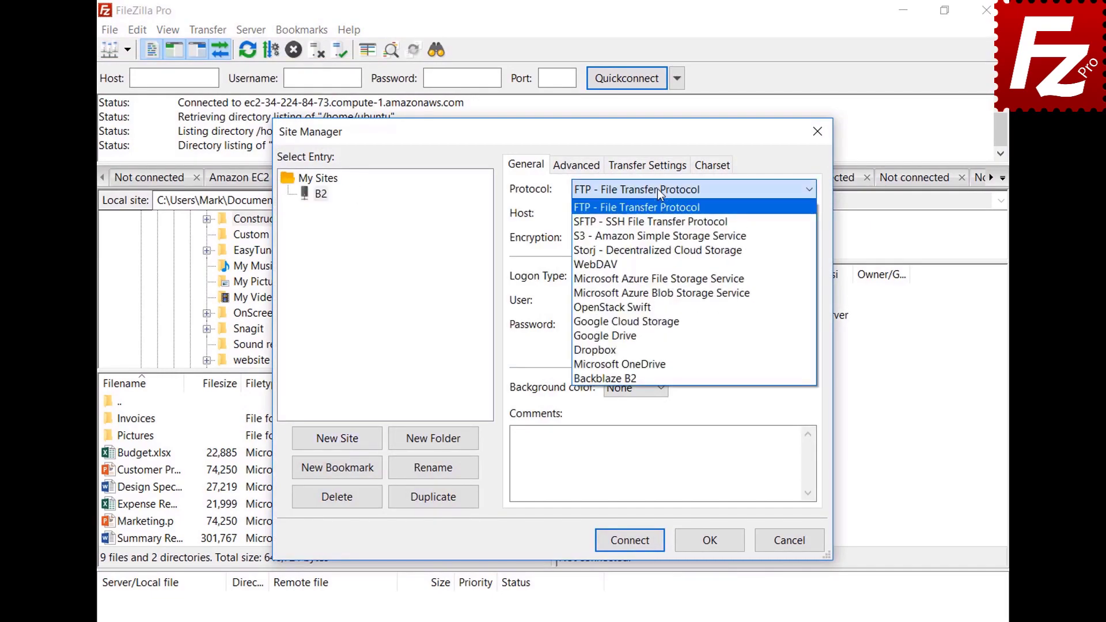
{"action": "left_click", "coordinate": [657, 378]}
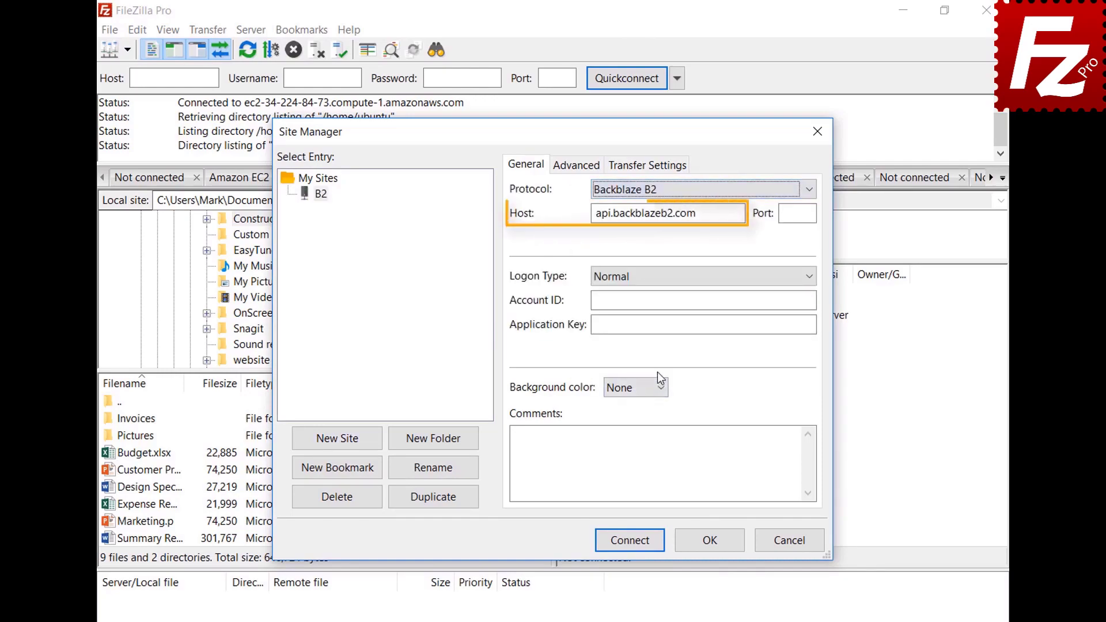
{"action": "left_click", "coordinate": [813, 300]}
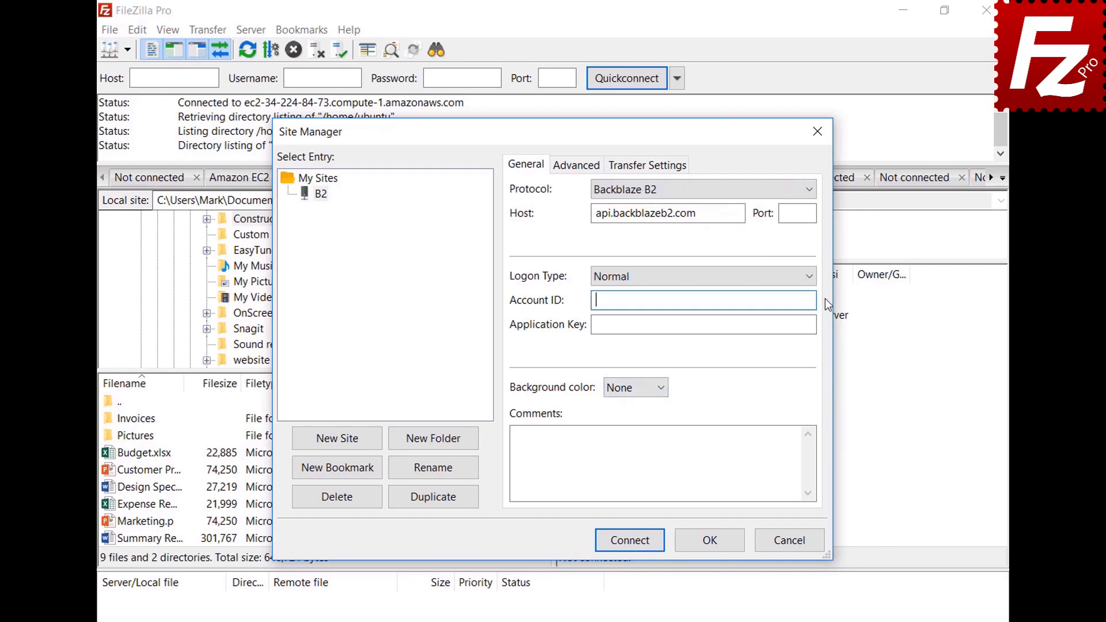
{"action": "type", "text": "17939b0a698e"}
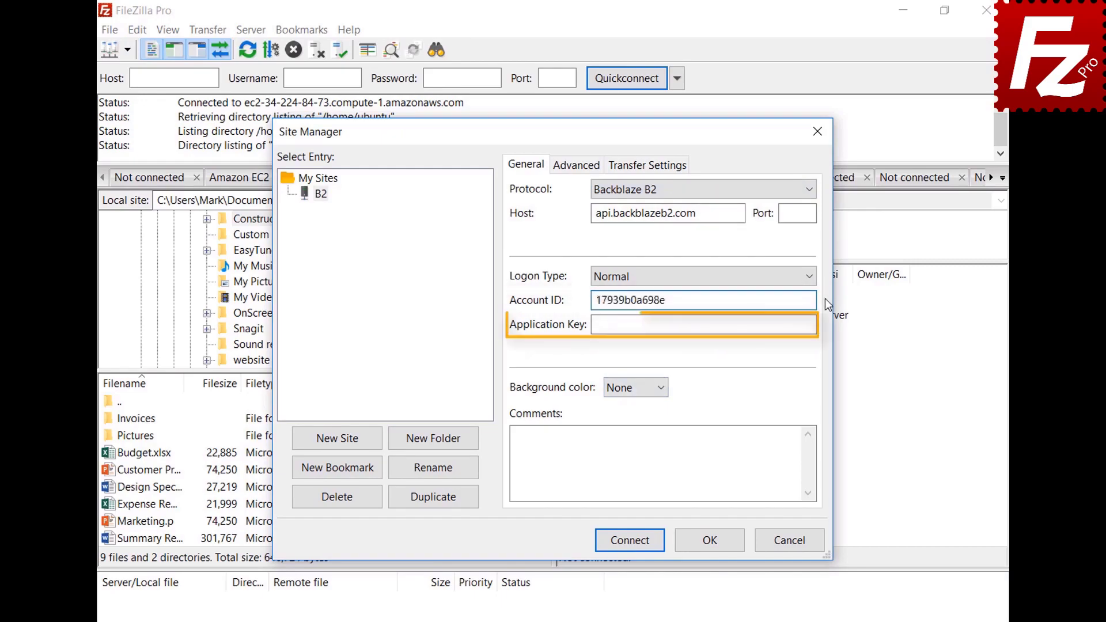
{"action": "left_click", "coordinate": [823, 325]}
{"action": "key", "text": "ctrl+v"}
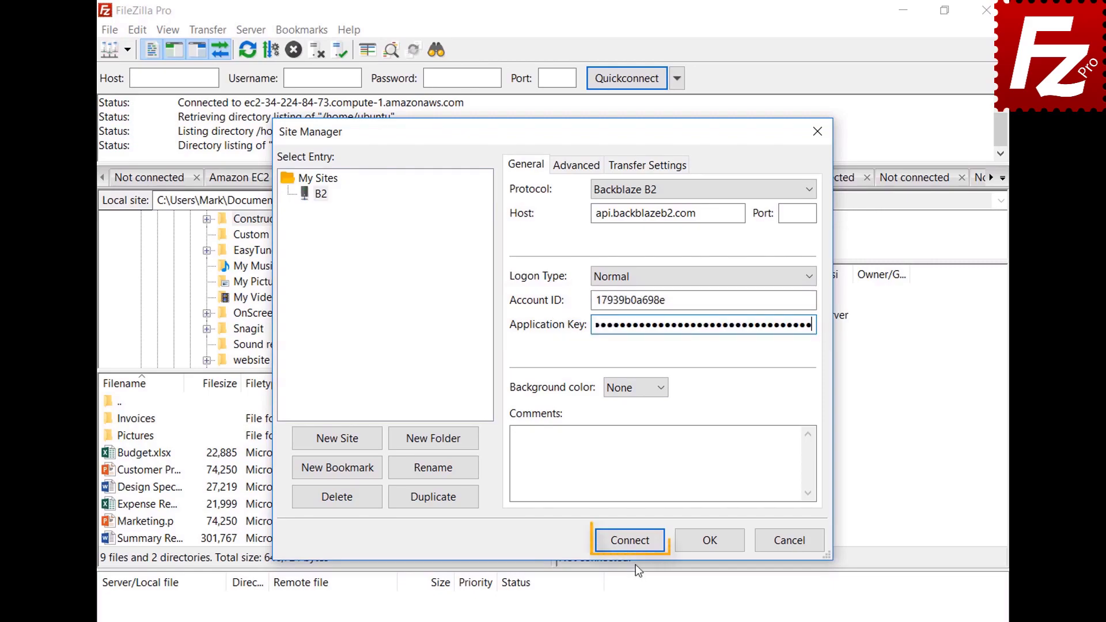
{"action": "left_click", "coordinate": [634, 544]}
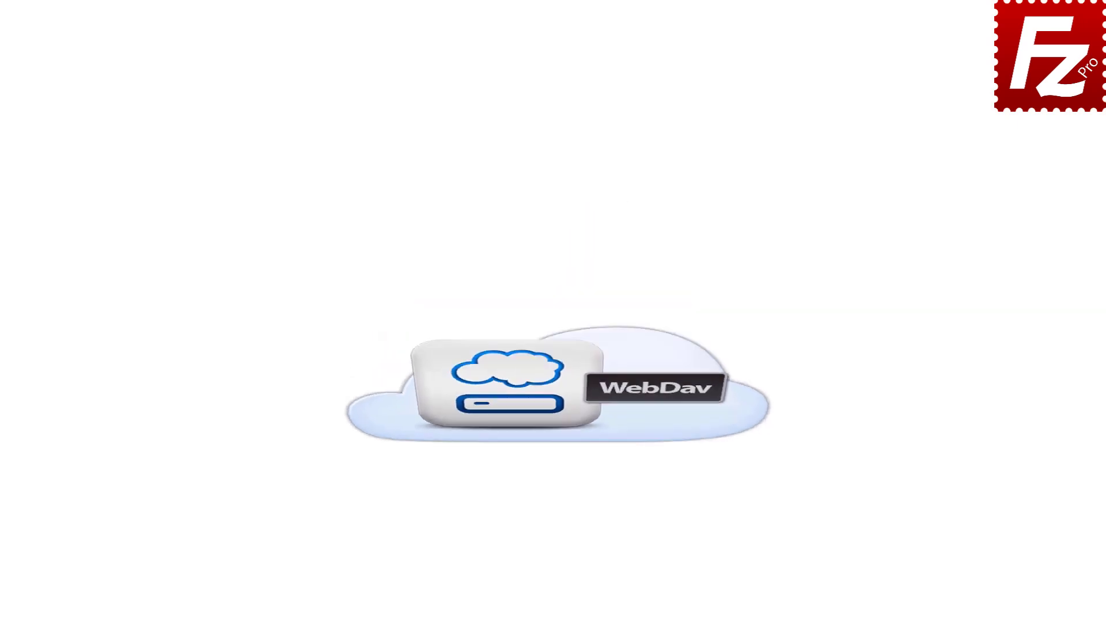
Step: Launch FileZilla Pro from the desktop again
{"action": "double_click", "coordinate": [176, 123]}
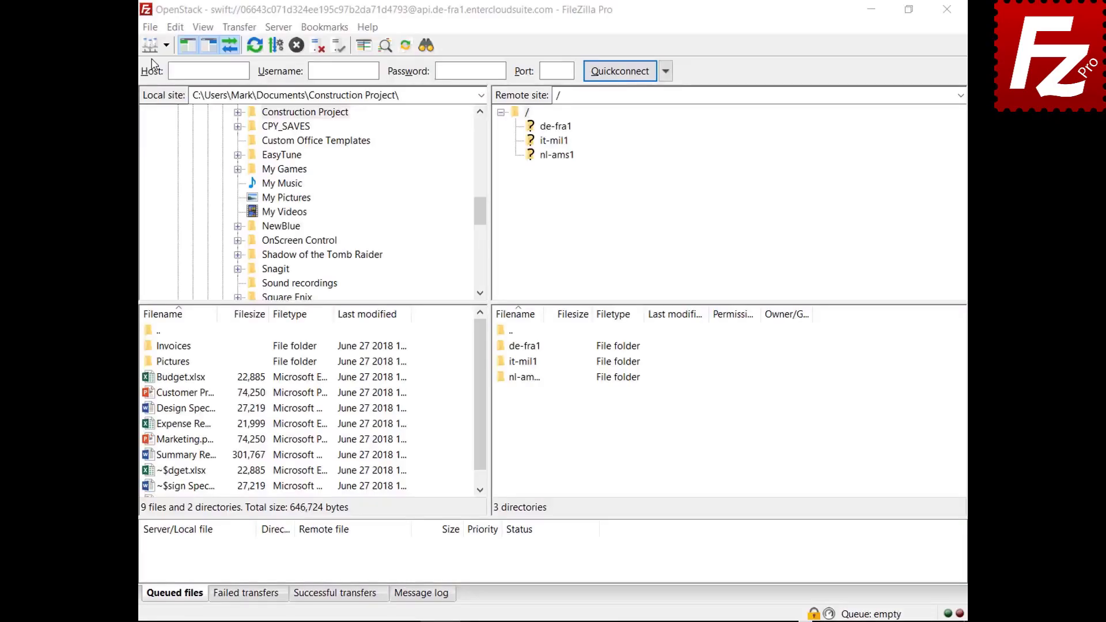
Step: Create a new site named 'WebDav' using the WebDAV protocol
{"action": "left_click", "coordinate": [150, 27]}
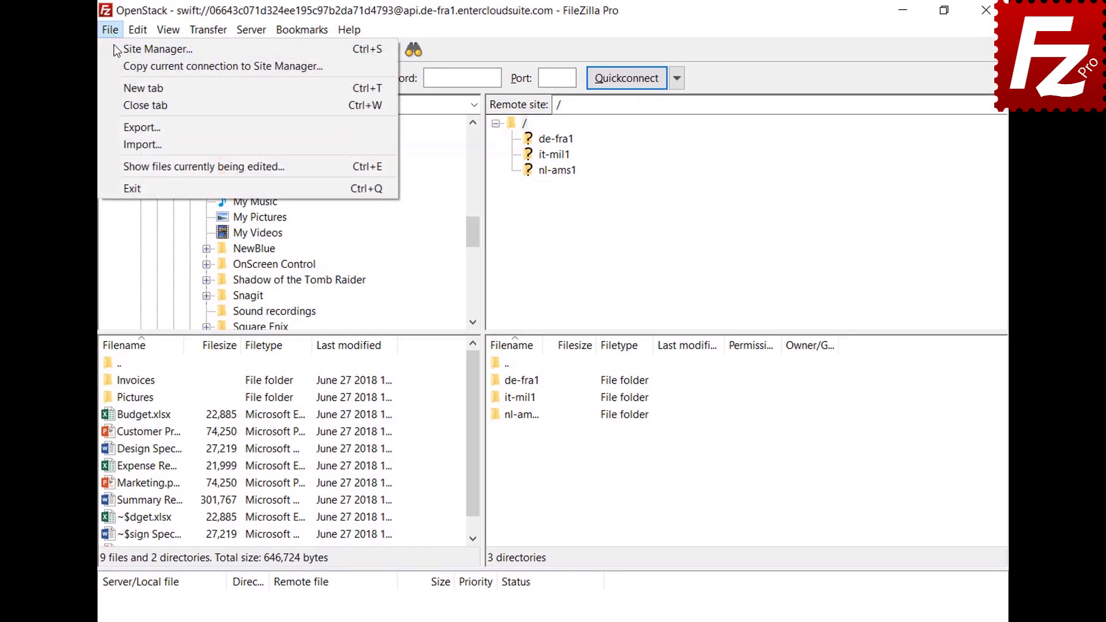
{"action": "left_click", "coordinate": [114, 48]}
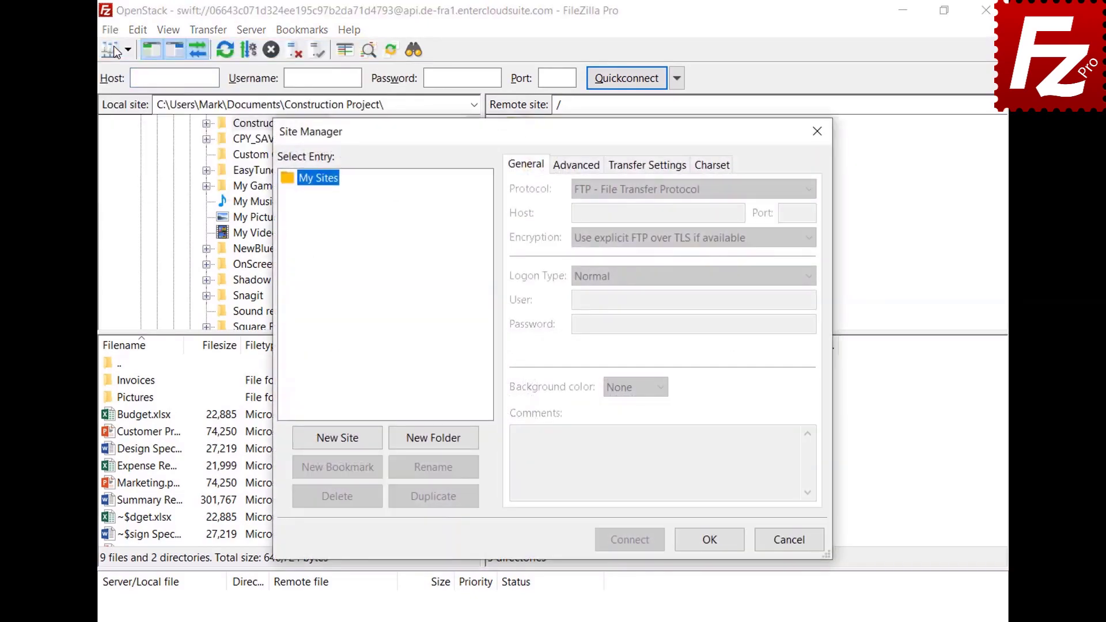
{"action": "left_click", "coordinate": [341, 445]}
{"action": "type", "text": "WebDav"}
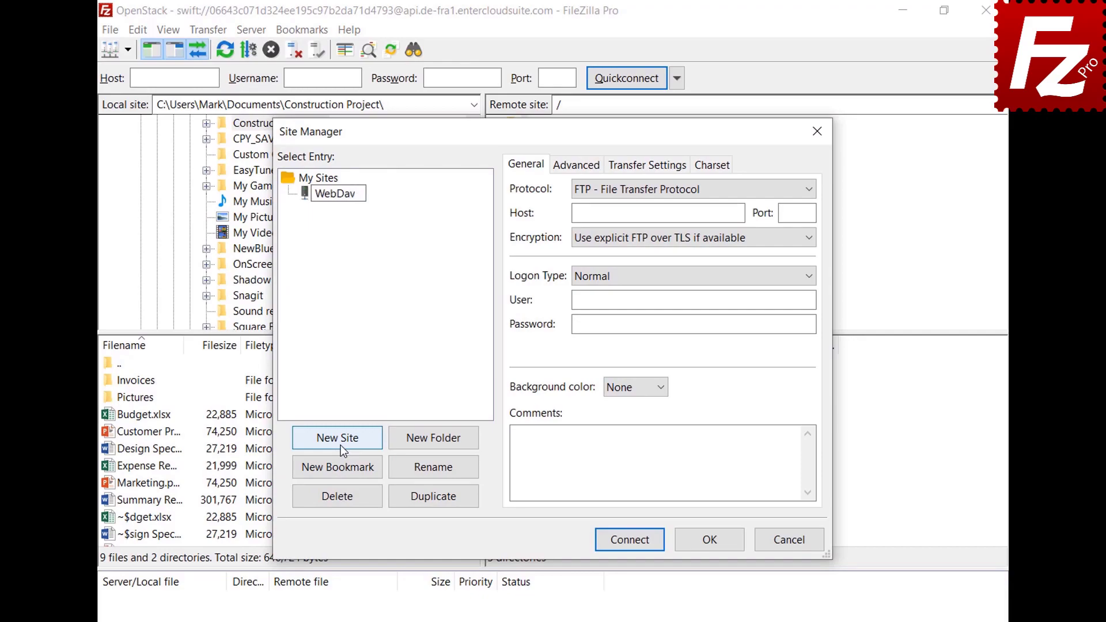
{"action": "key", "text": "Return"}
{"action": "left_click", "coordinate": [766, 189]}
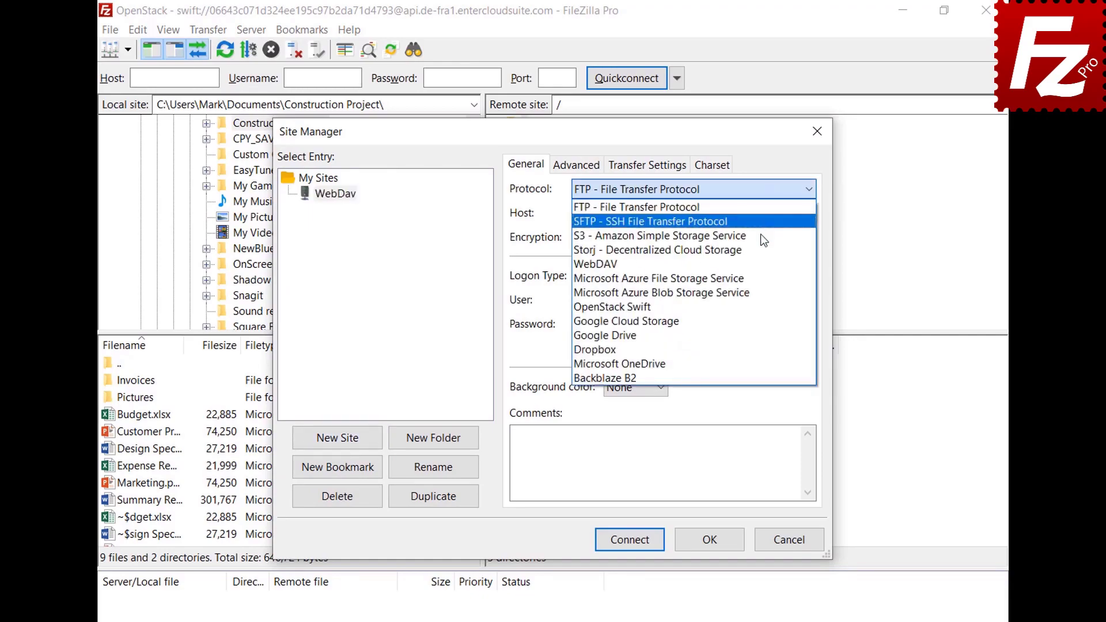
{"action": "left_click", "coordinate": [760, 264]}
Step: Enter host webdav.opendrive.com, the account e-mail as user and the password, then connect
{"action": "left_click", "coordinate": [739, 213]}
{"action": "type", "text": "webdav.opendrive.com"}
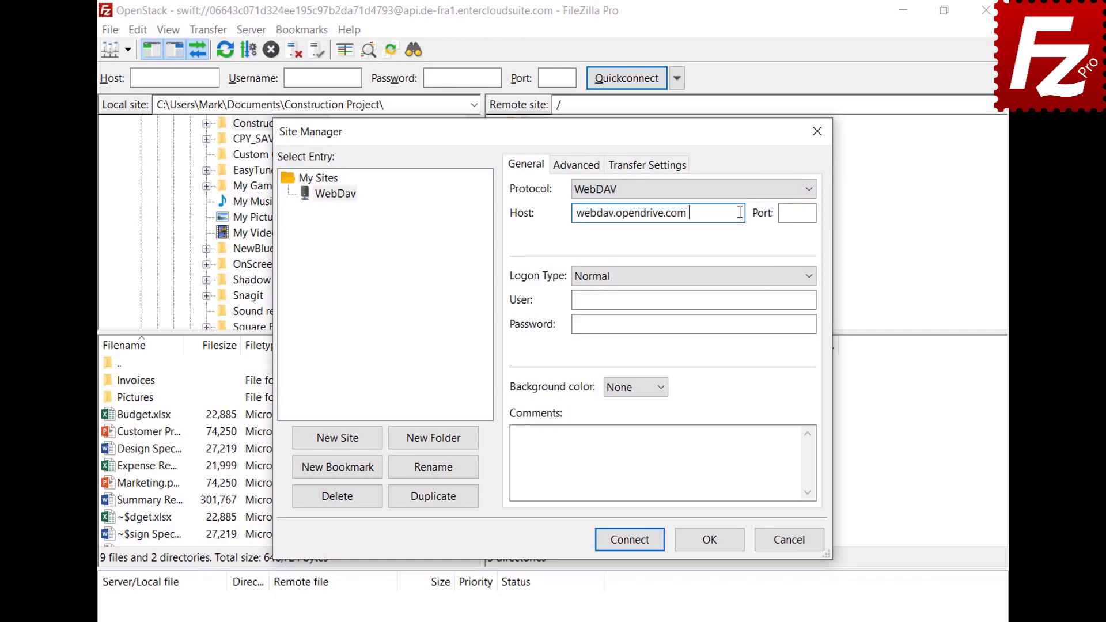
{"action": "left_click", "coordinate": [802, 299]}
{"action": "key", "text": "ctrl+v"}
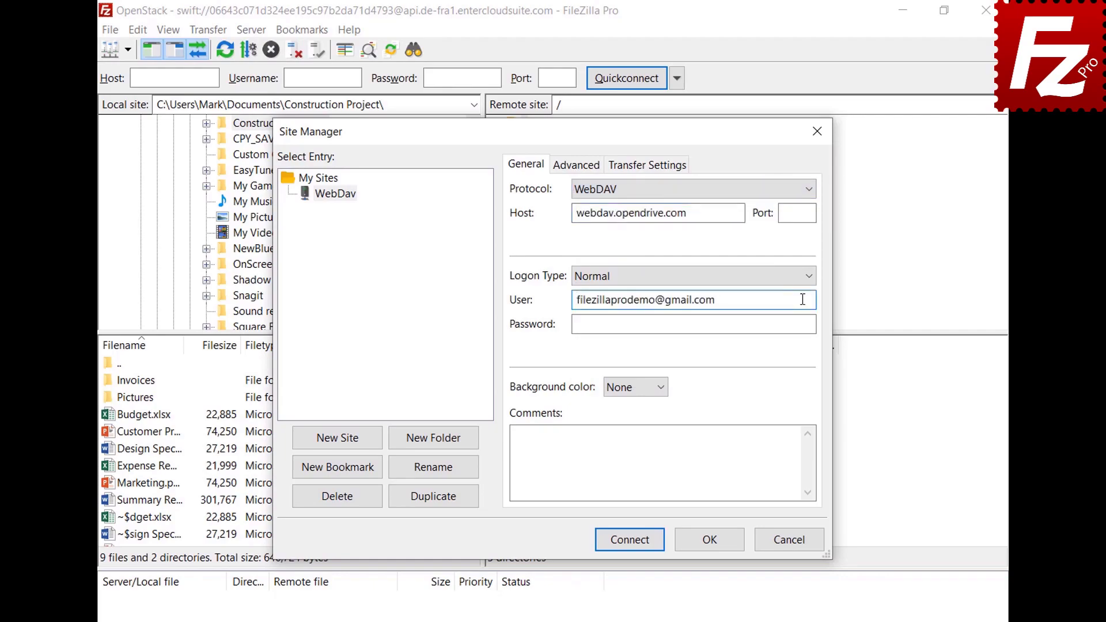
{"action": "left_click", "coordinate": [800, 324]}
{"action": "key", "text": "ctrl+v"}
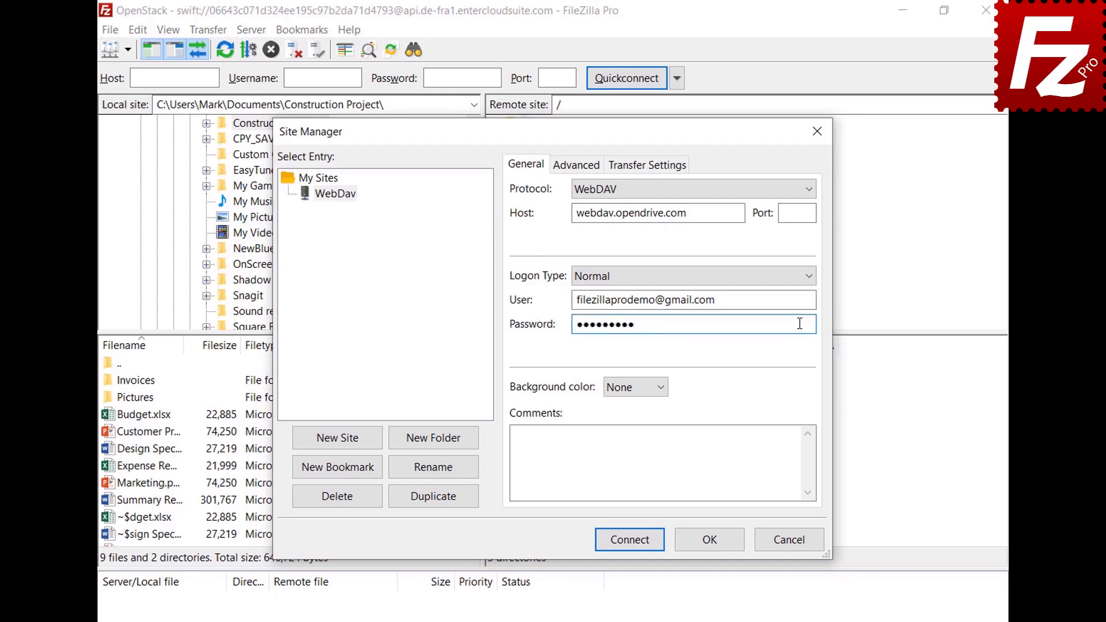
{"action": "left_click", "coordinate": [633, 544]}
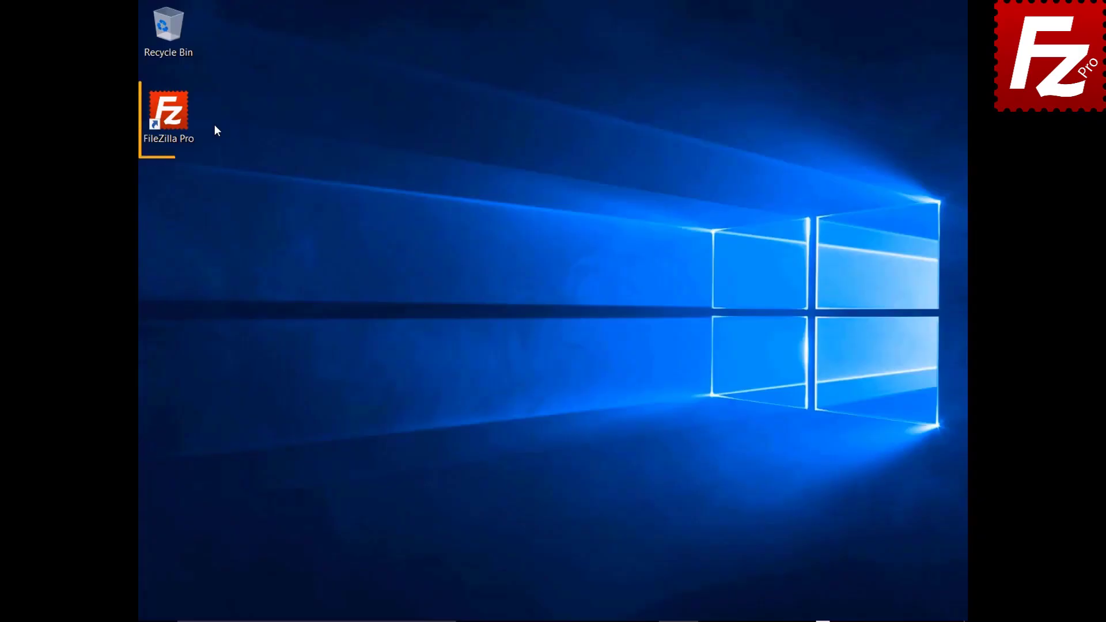
Step: Launch FileZilla Pro and create a site named 'OpenStack' with the OpenStack Swift protocol
{"action": "double_click", "coordinate": [173, 118]}
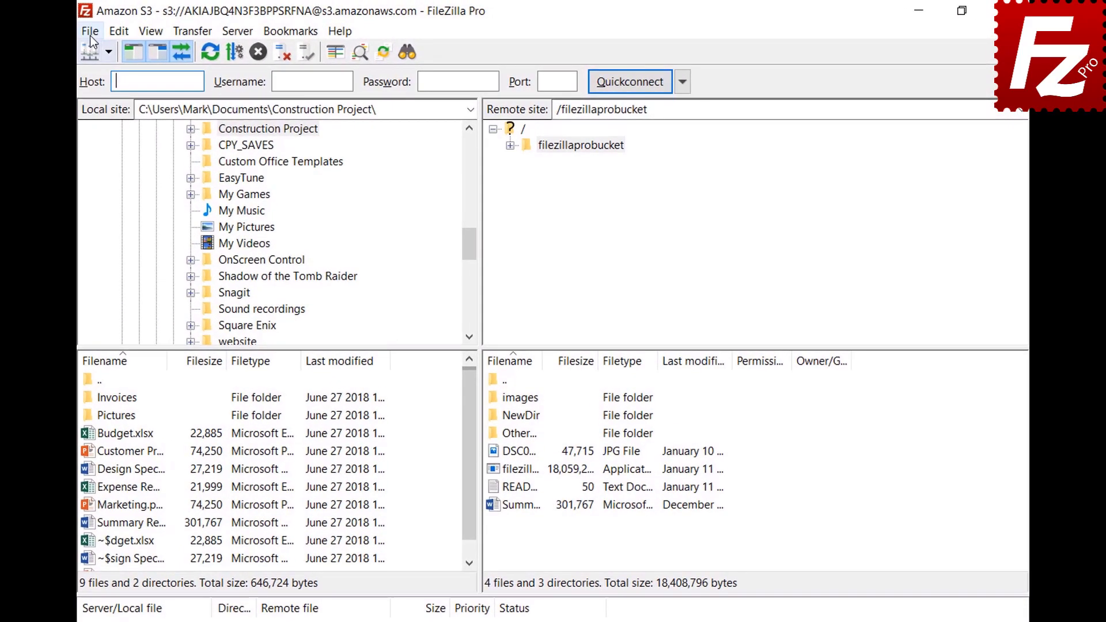
{"action": "left_click", "coordinate": [149, 30]}
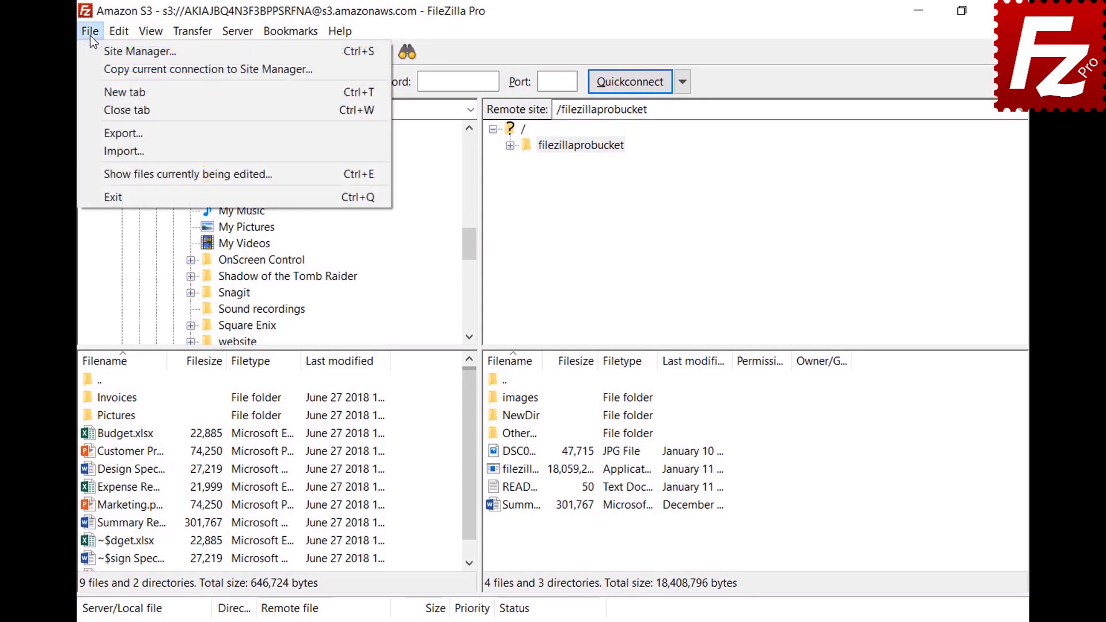
{"action": "left_click", "coordinate": [98, 54]}
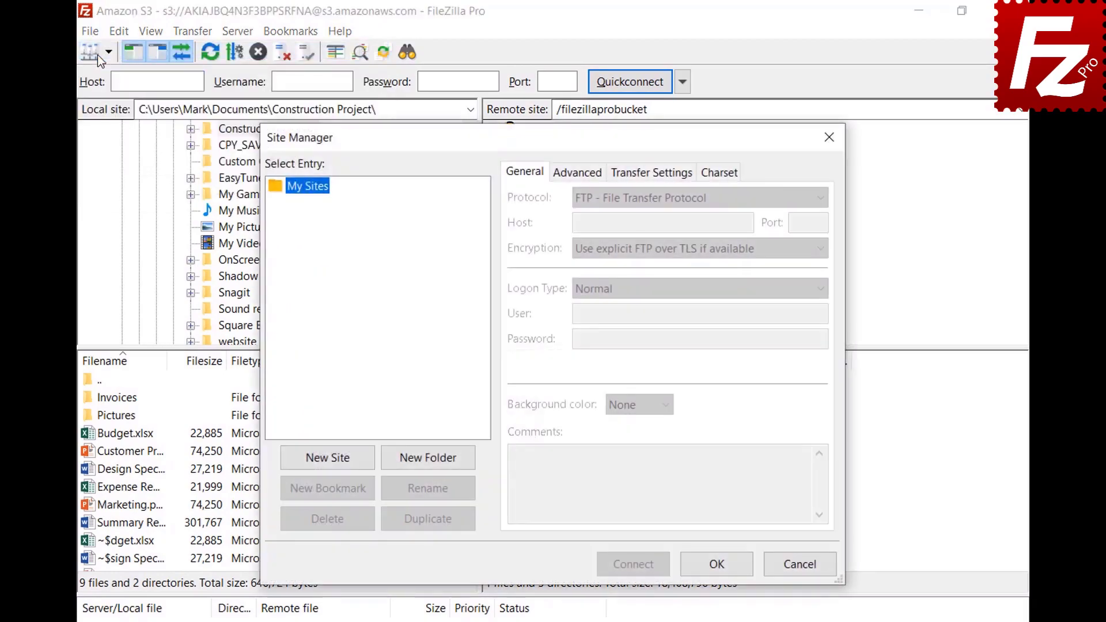
{"action": "left_click", "coordinate": [331, 464]}
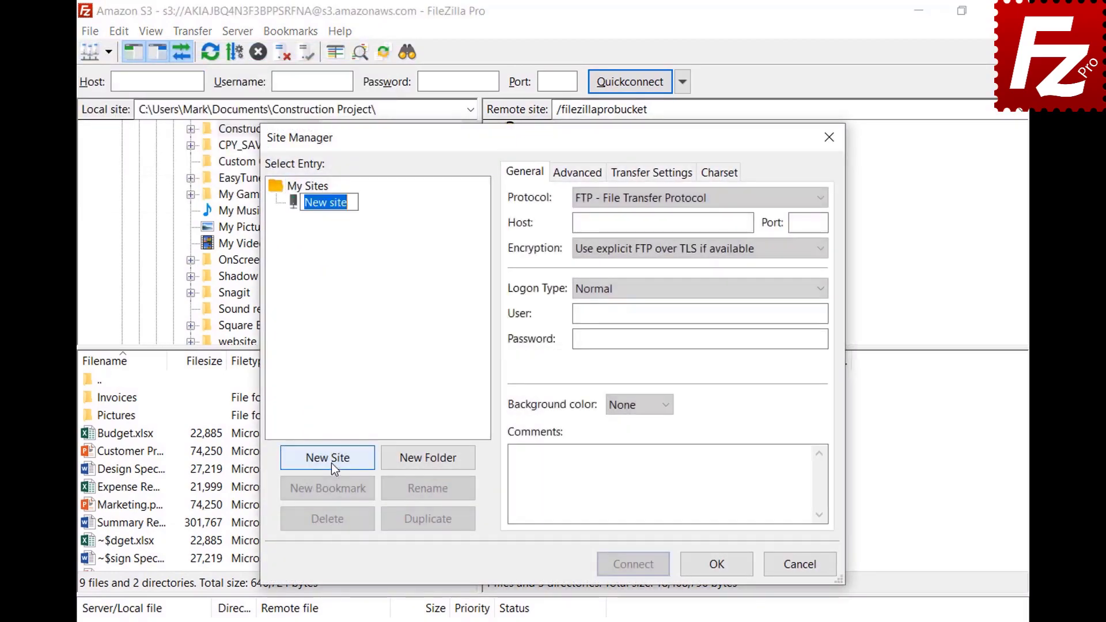
{"action": "type", "text": "OpenStack"}
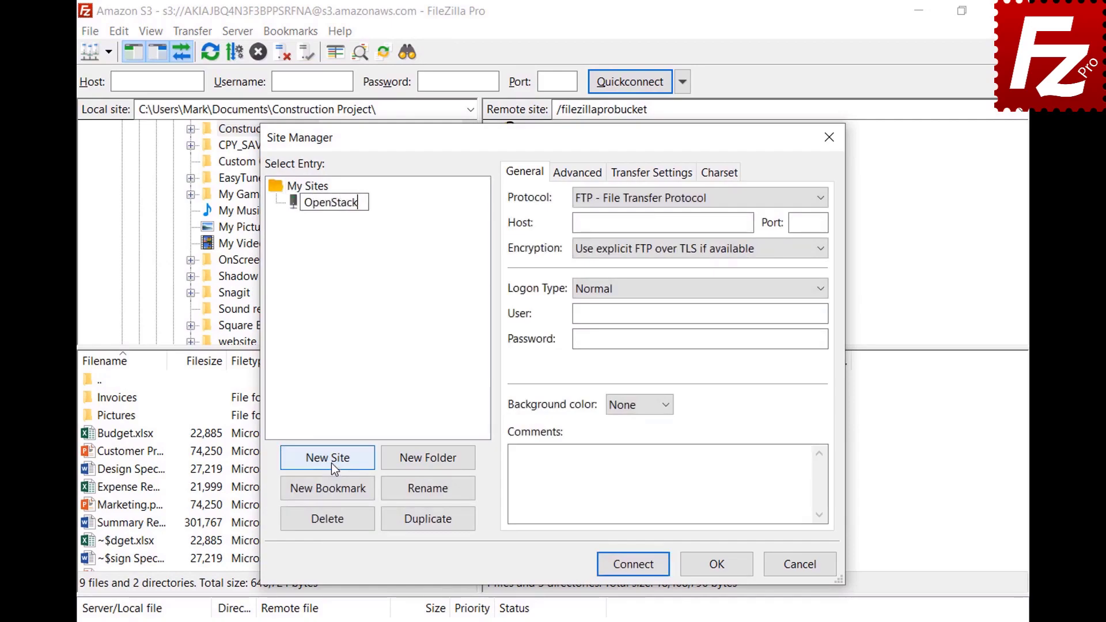
{"action": "key", "text": "Return"}
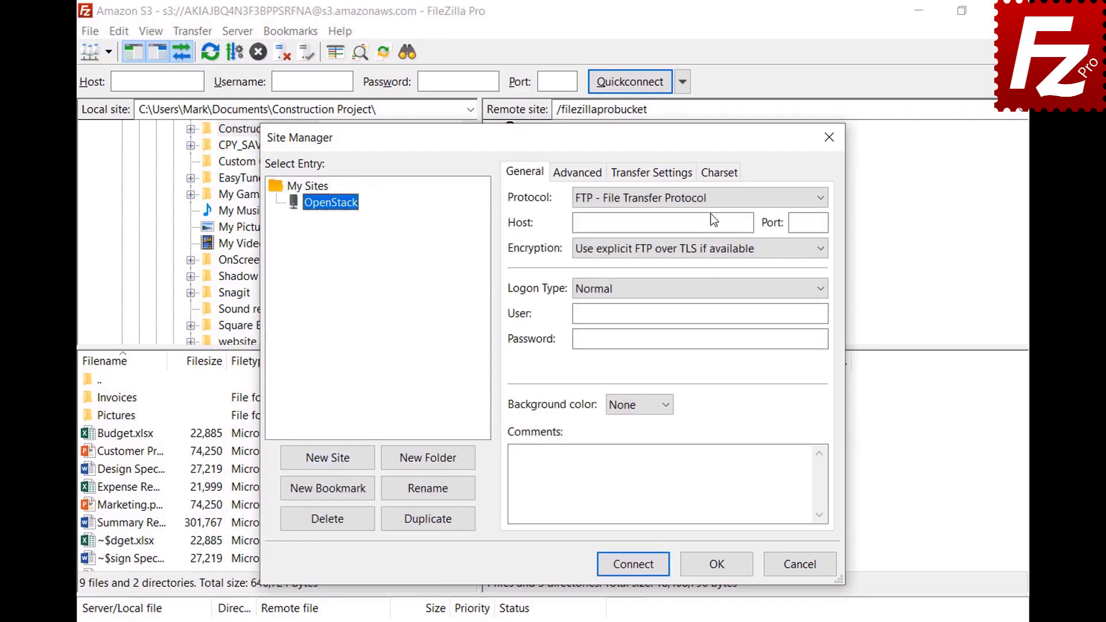
{"action": "left_click", "coordinate": [711, 198]}
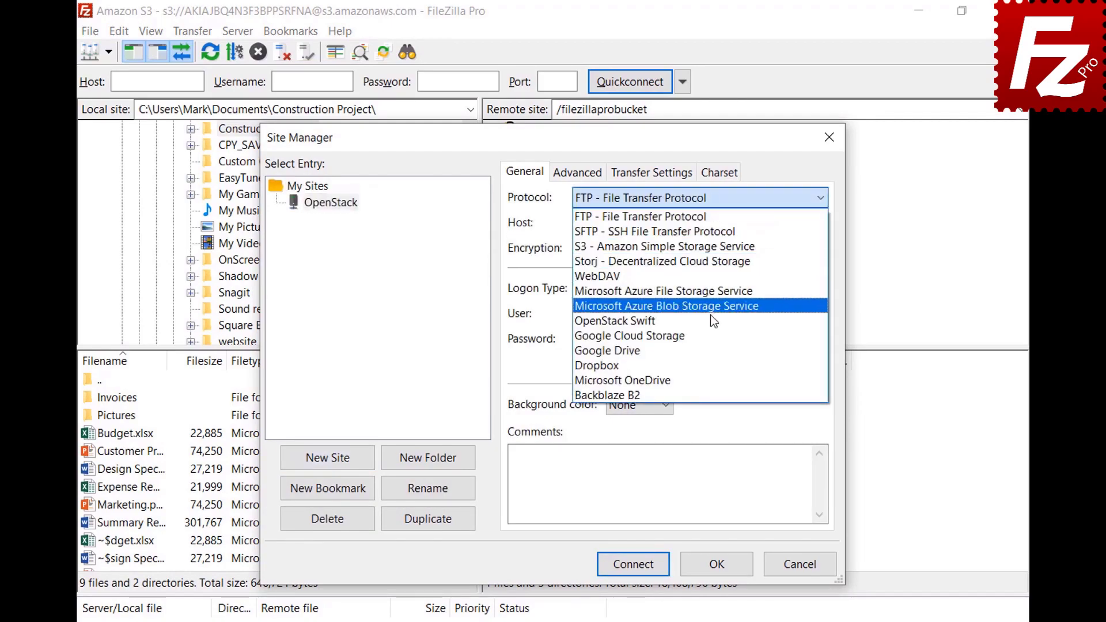
{"action": "left_click", "coordinate": [710, 326]}
Step: Fill in the identity host, /v2.0/tokens path, project ID, user name and password, then connect
{"action": "left_click", "coordinate": [749, 224]}
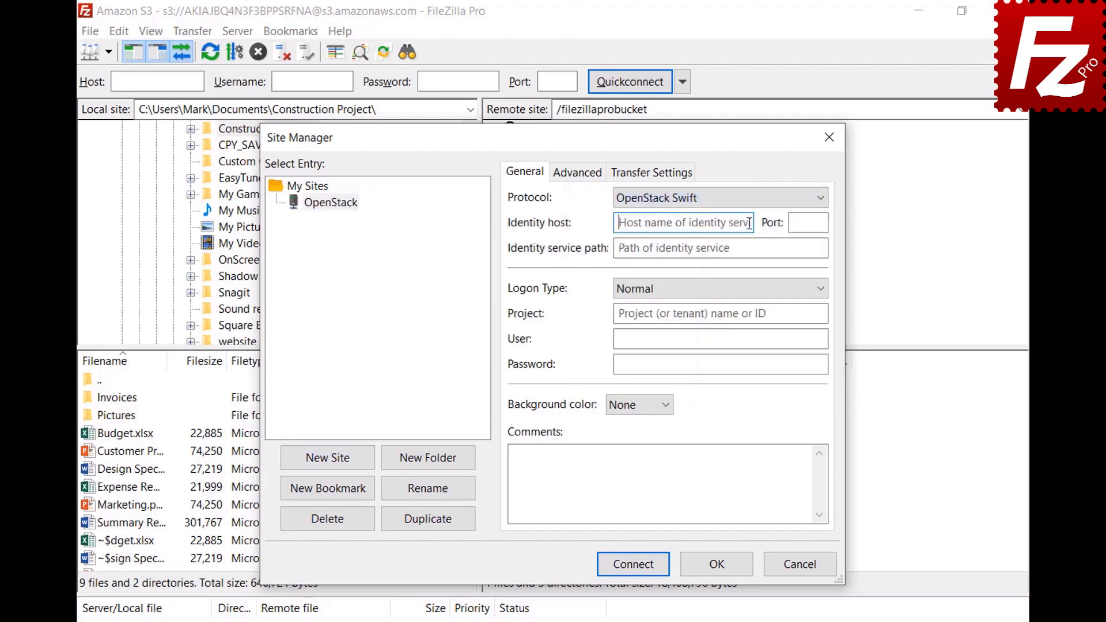
{"action": "key", "text": "ctrl+v"}
{"action": "left_click", "coordinate": [815, 247]}
{"action": "type", "text": "/v2.0/tokens"}
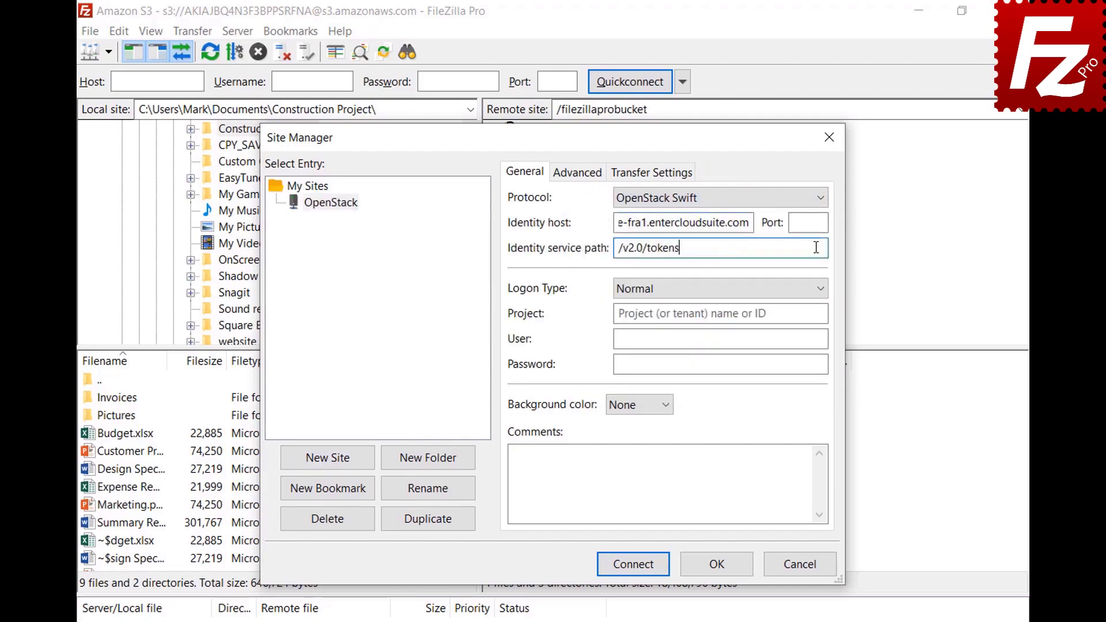
{"action": "left_click", "coordinate": [821, 314]}
{"action": "type", "text": "06643c071d324ee195c97b2da71d4793"}
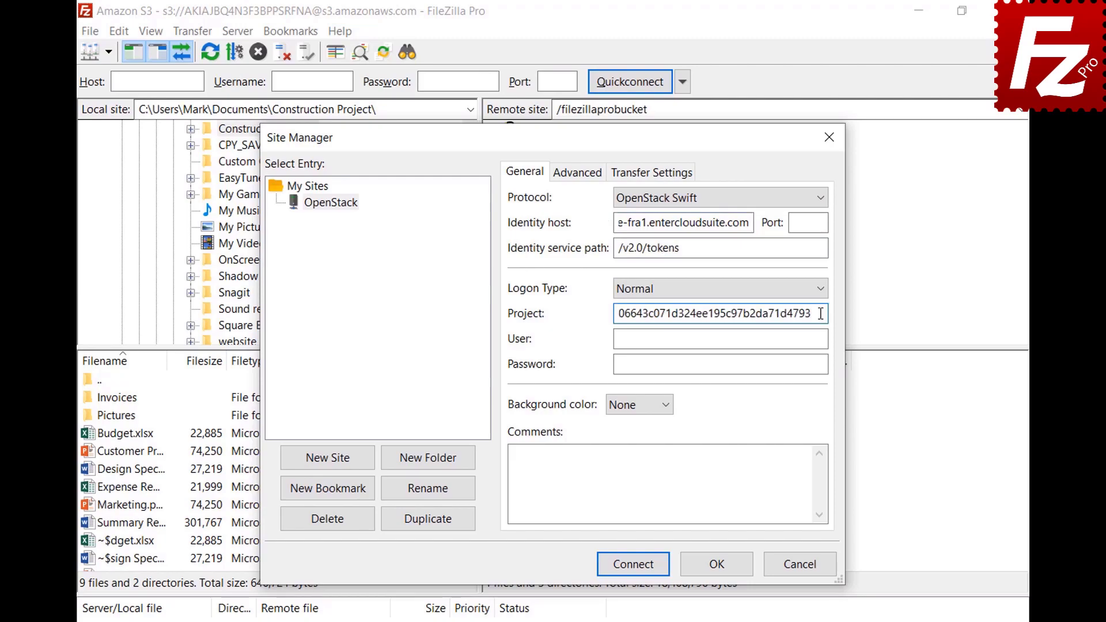
{"action": "left_click", "coordinate": [822, 339]}
{"action": "key", "text": "ctrl+v"}
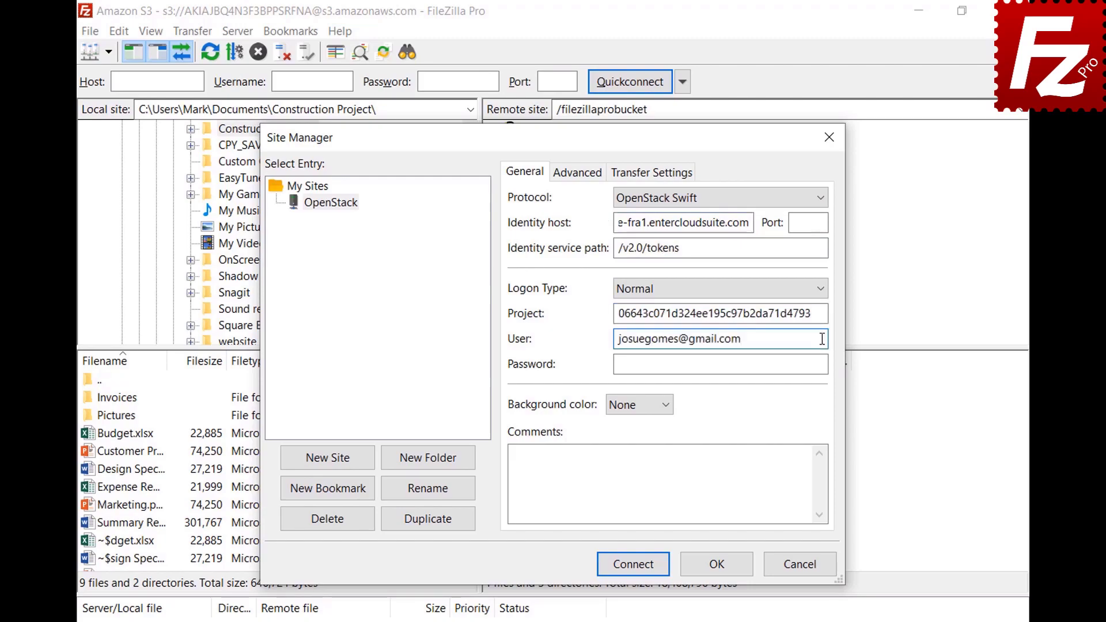
{"action": "left_click", "coordinate": [824, 364]}
{"action": "key", "text": "ctrl+v"}
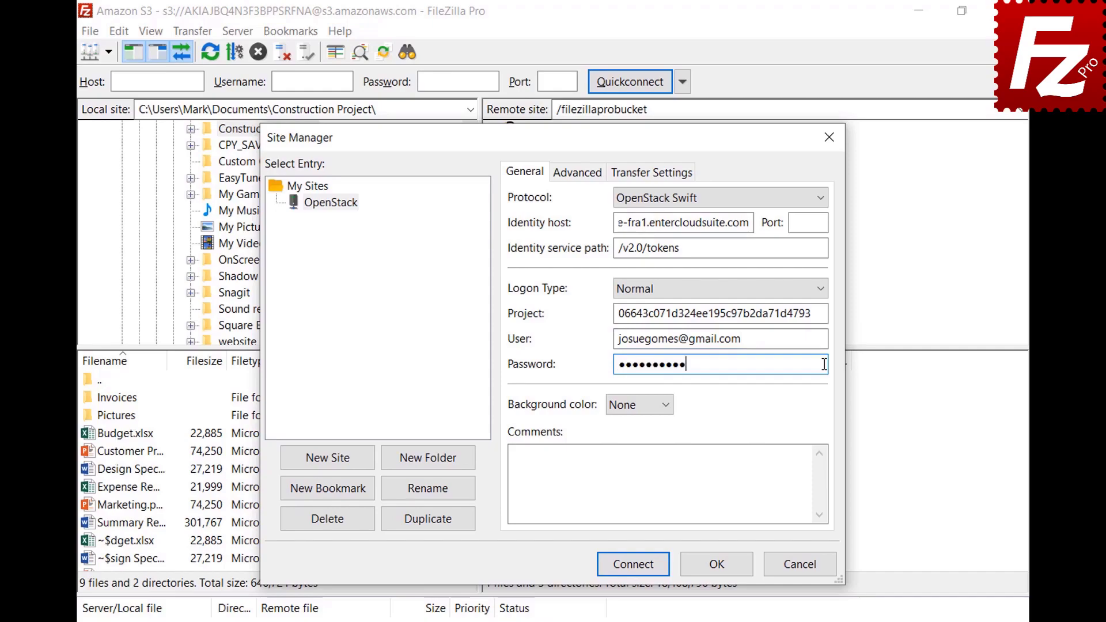
{"action": "left_click", "coordinate": [635, 565]}
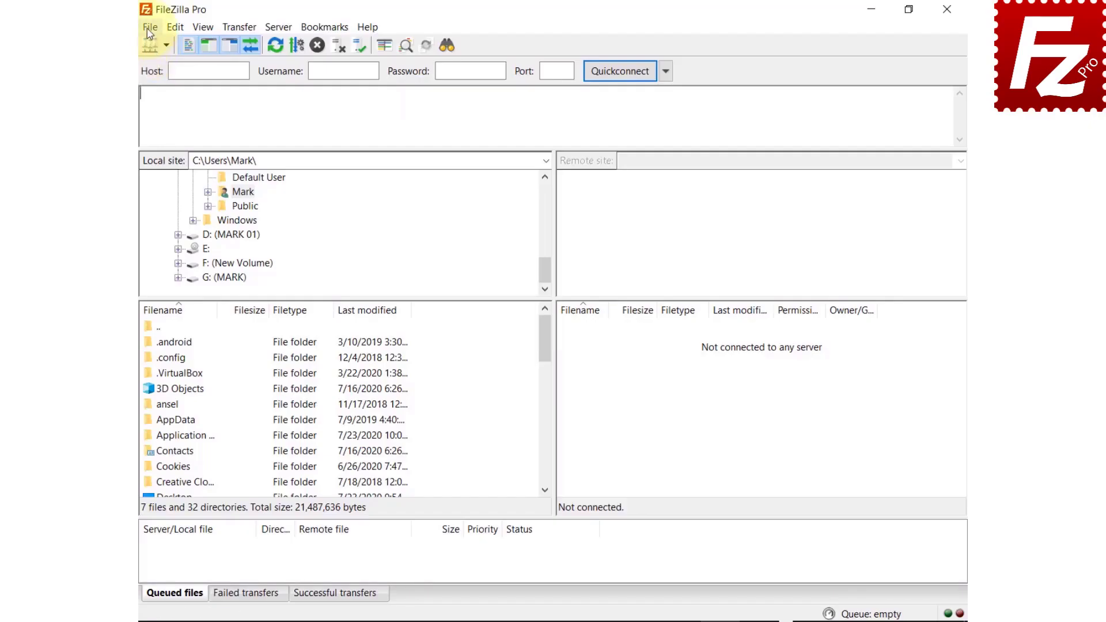
Step: Create a site named 'Rackspace' using the Rackspace Cloud Storage protocol
{"action": "left_click", "coordinate": [144, 27]}
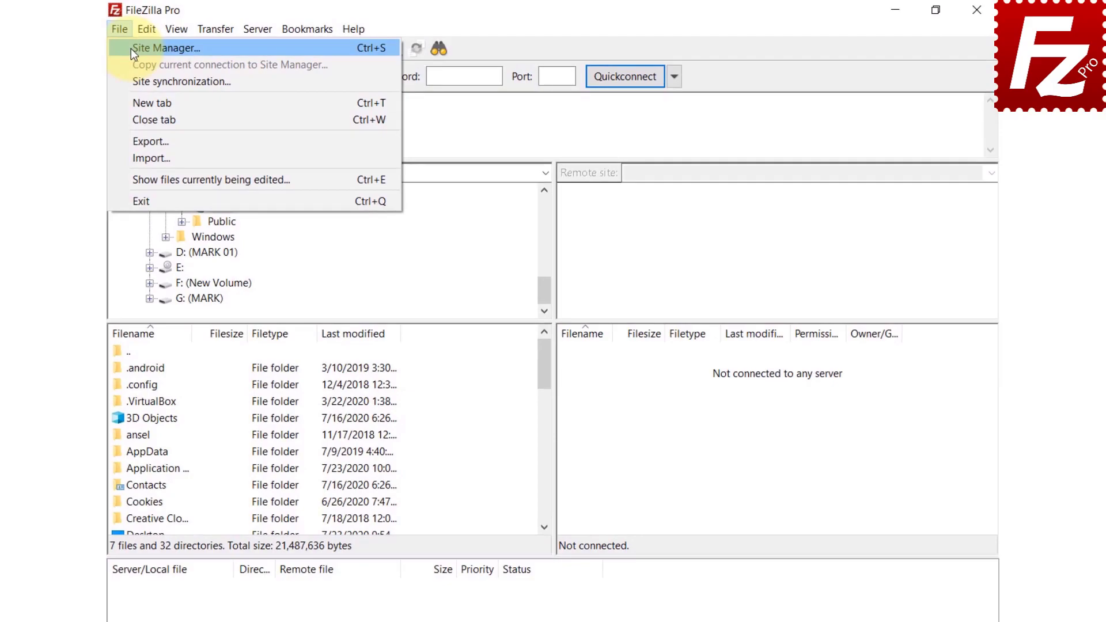
{"action": "left_click", "coordinate": [130, 49]}
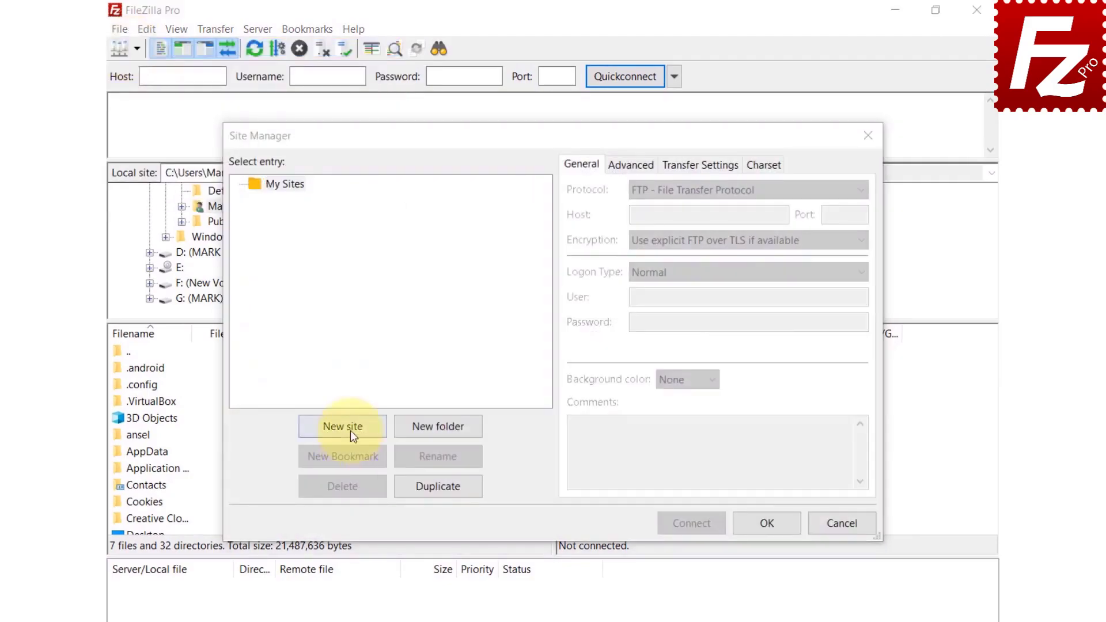
{"action": "left_click", "coordinate": [343, 426]}
{"action": "type", "text": "Rackspace"}
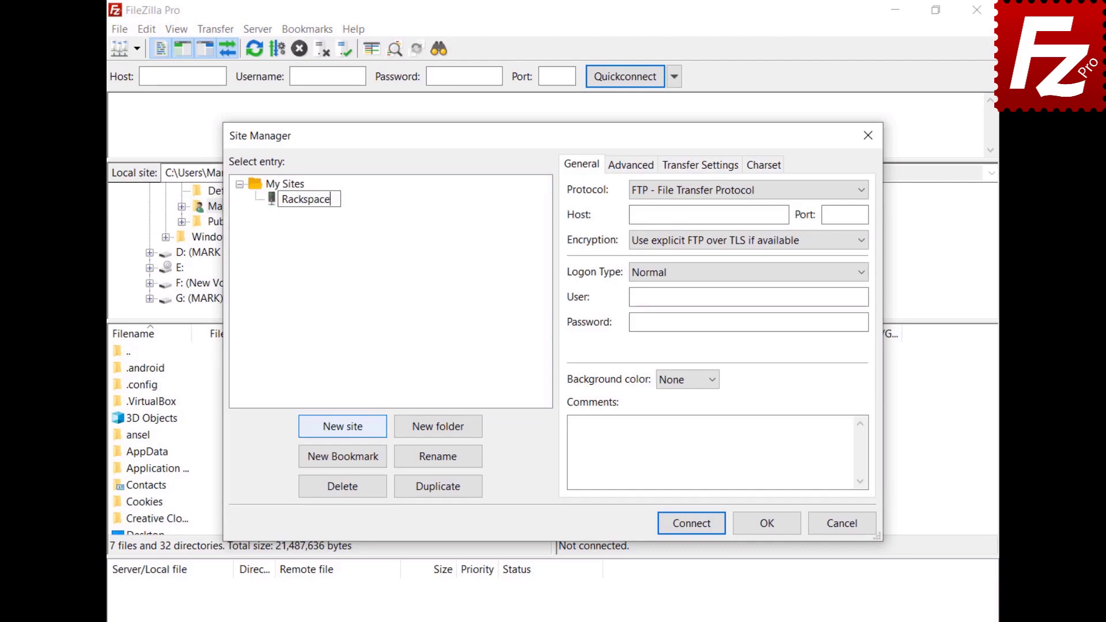
{"action": "key", "text": "Return"}
{"action": "left_click", "coordinate": [725, 191]}
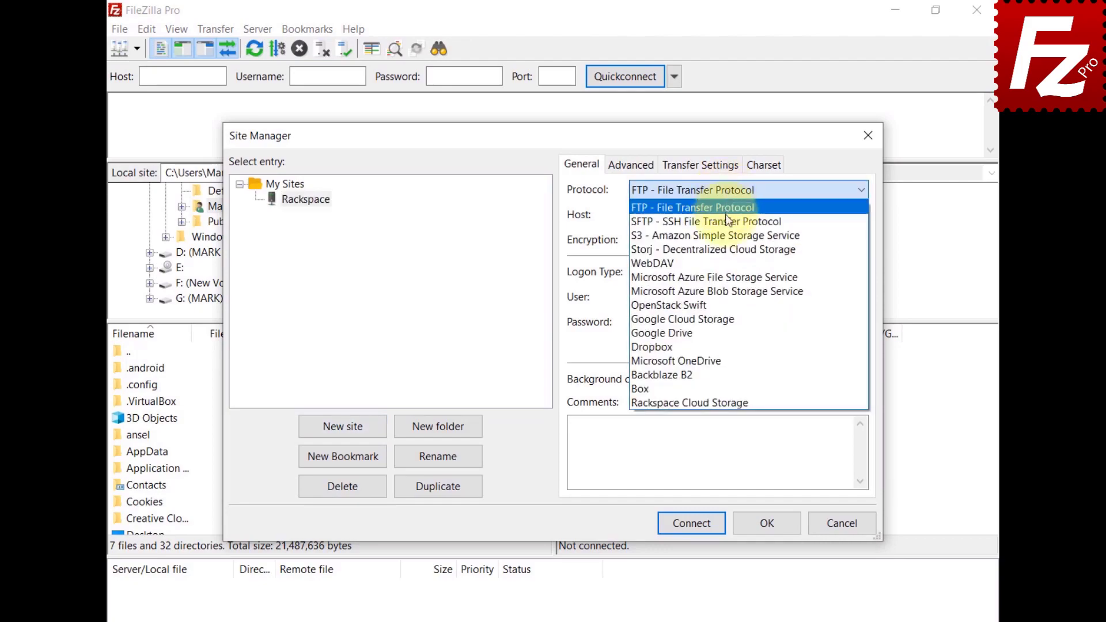
{"action": "left_click", "coordinate": [725, 403]}
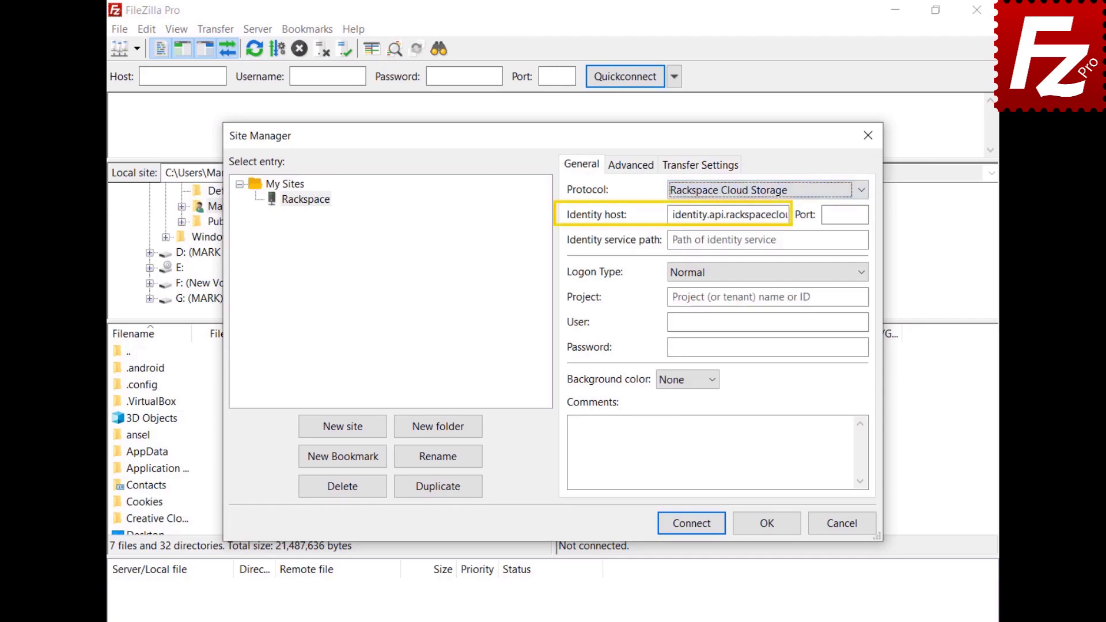
Step: Enter the /v2.0/tokens path, project number, user name and password, connect, and open the IAD folder
{"action": "left_click", "coordinate": [767, 240]}
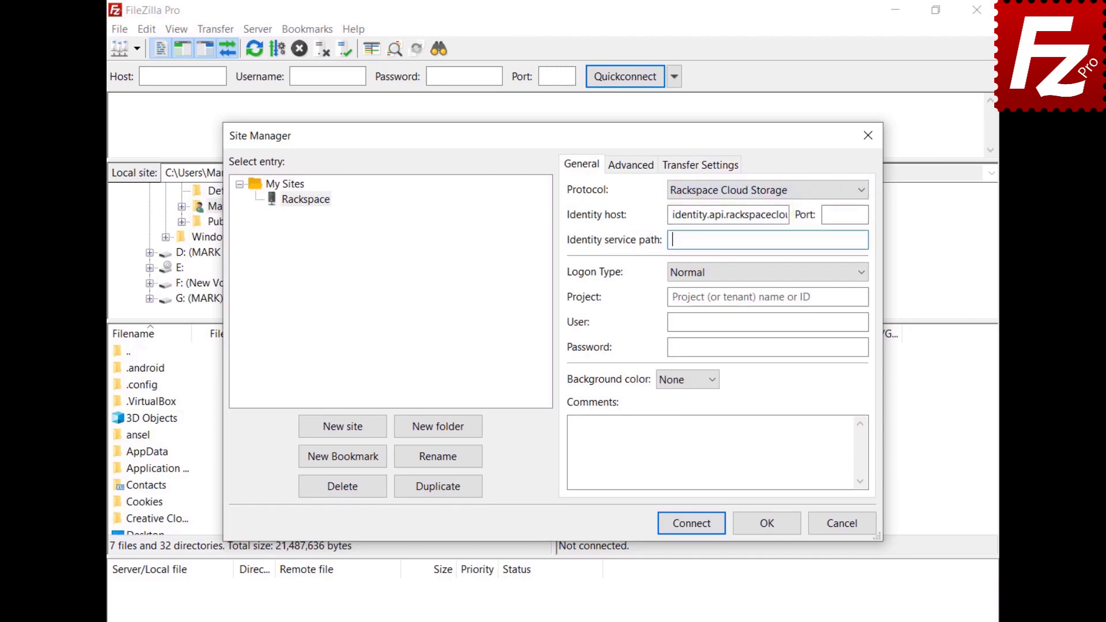
{"action": "type", "text": "/v2.0/tokens"}
{"action": "left_click", "coordinate": [767, 297]}
{"action": "type", "text": "1288657"}
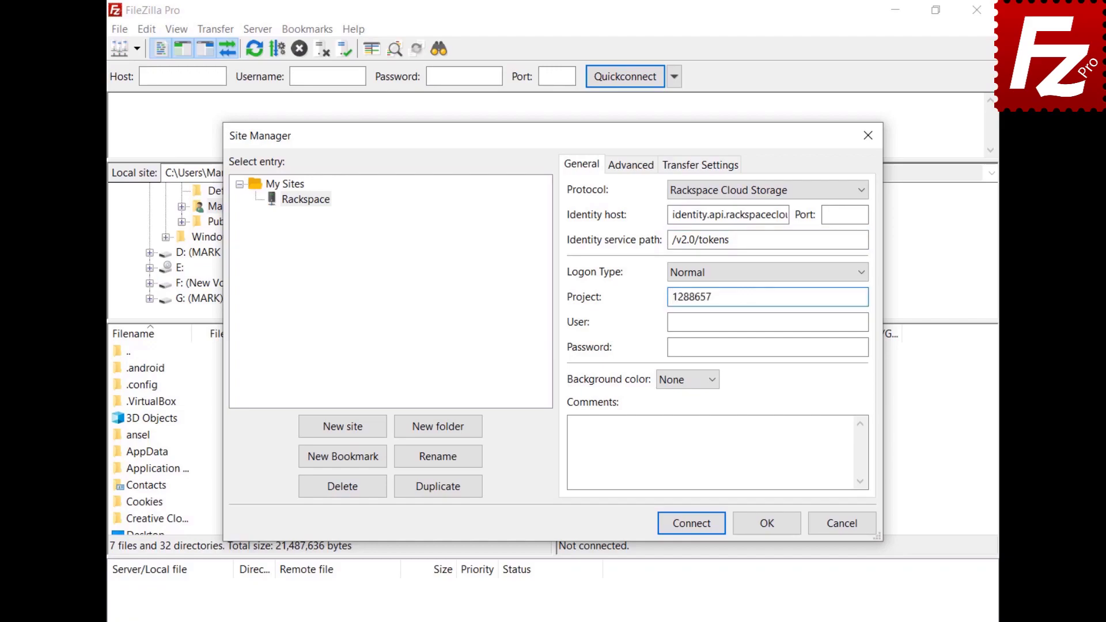
{"action": "left_click", "coordinate": [767, 322]}
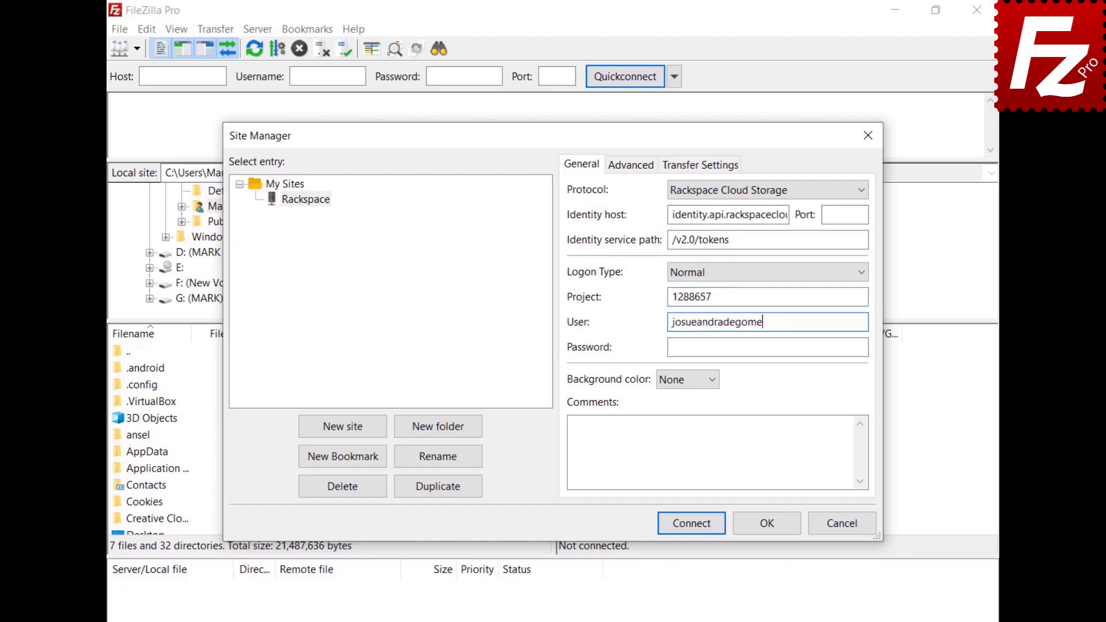
{"action": "left_click", "coordinate": [767, 347]}
{"action": "key", "text": "ctrl+v"}
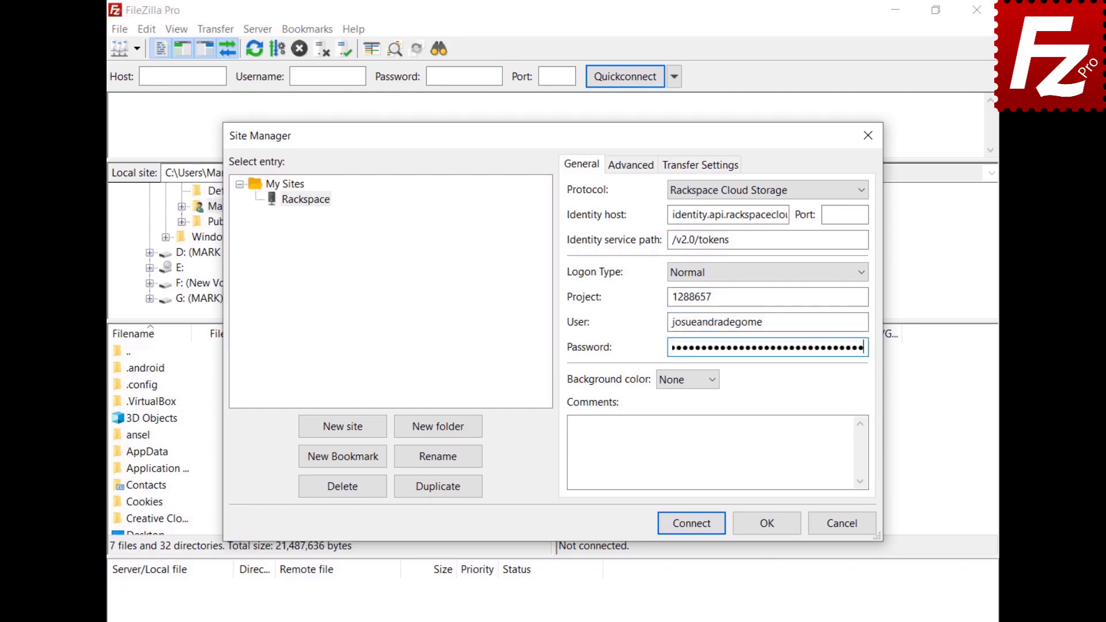
{"action": "left_click", "coordinate": [688, 522]}
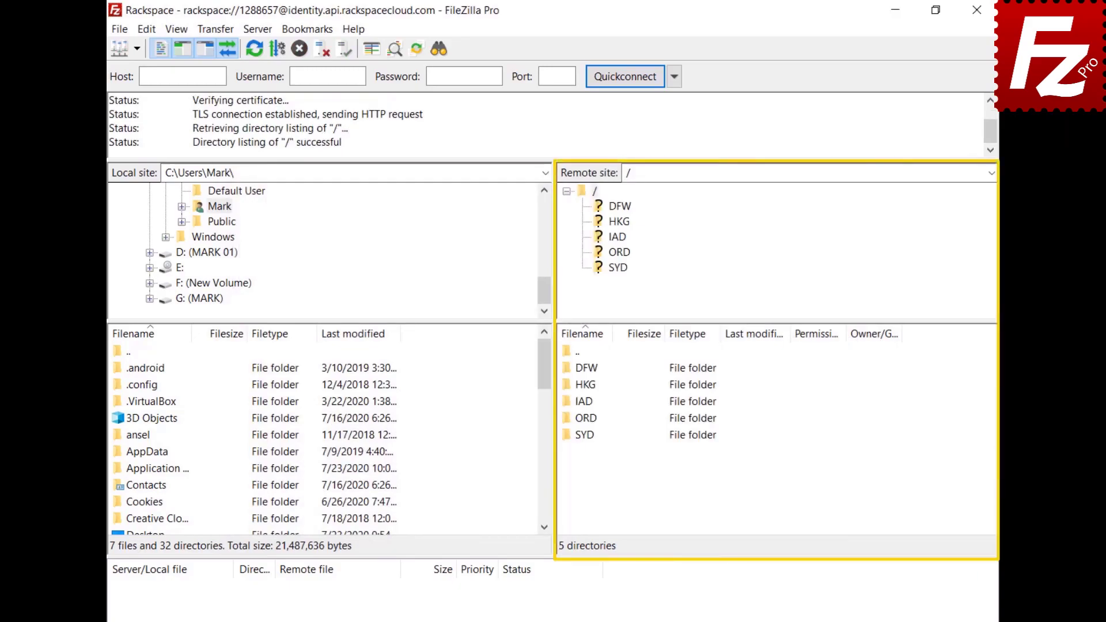
{"action": "double_click", "coordinate": [582, 402]}
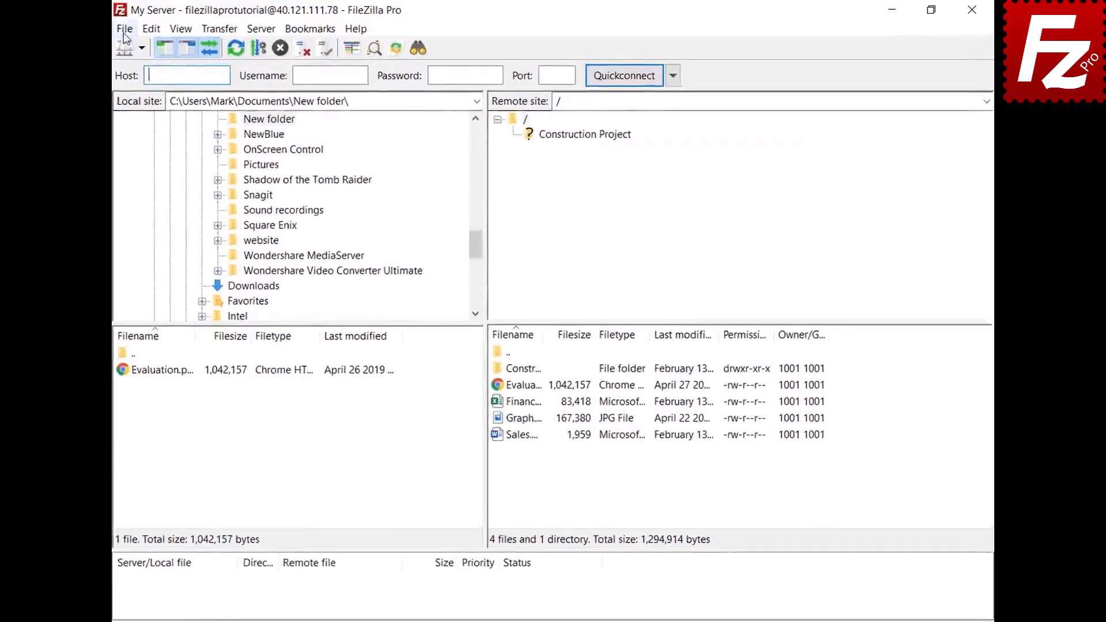
{"action": "left_click", "coordinate": [121, 30]}
Step: Create a new site named 'Box' with Box as its protocol
{"action": "left_click", "coordinate": [120, 47]}
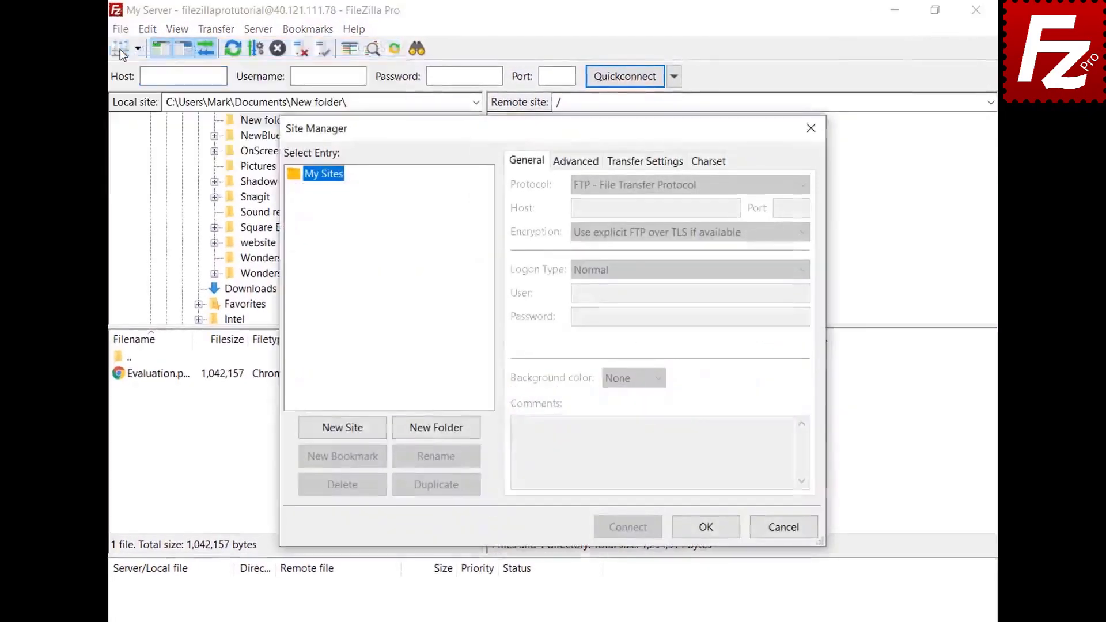
{"action": "left_click", "coordinate": [342, 434]}
{"action": "type", "text": "Box"}
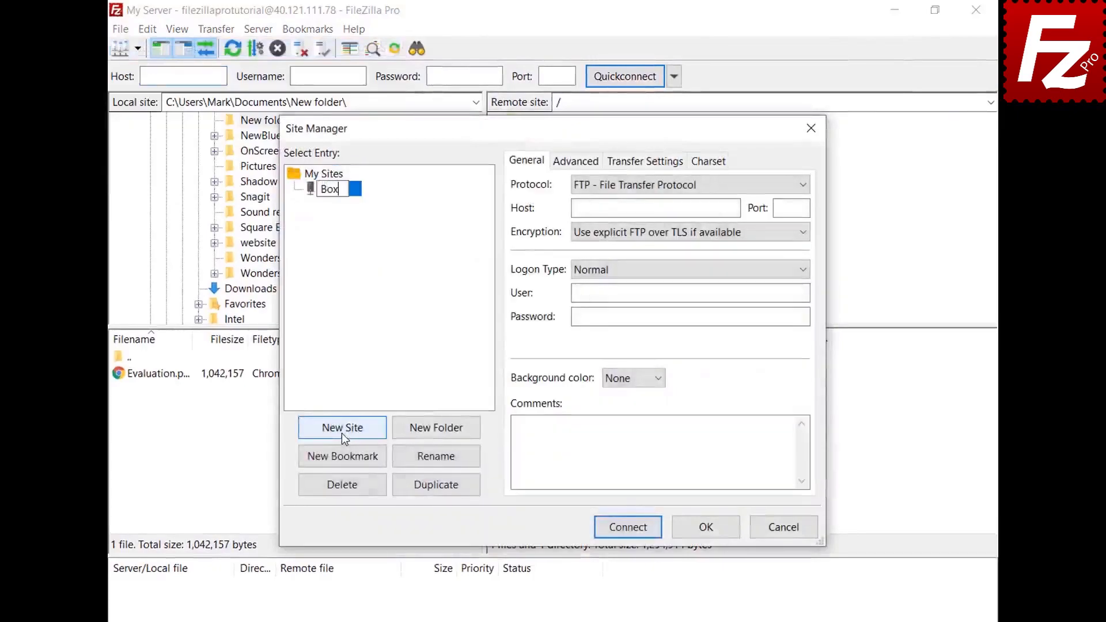
{"action": "key", "text": "Tab"}
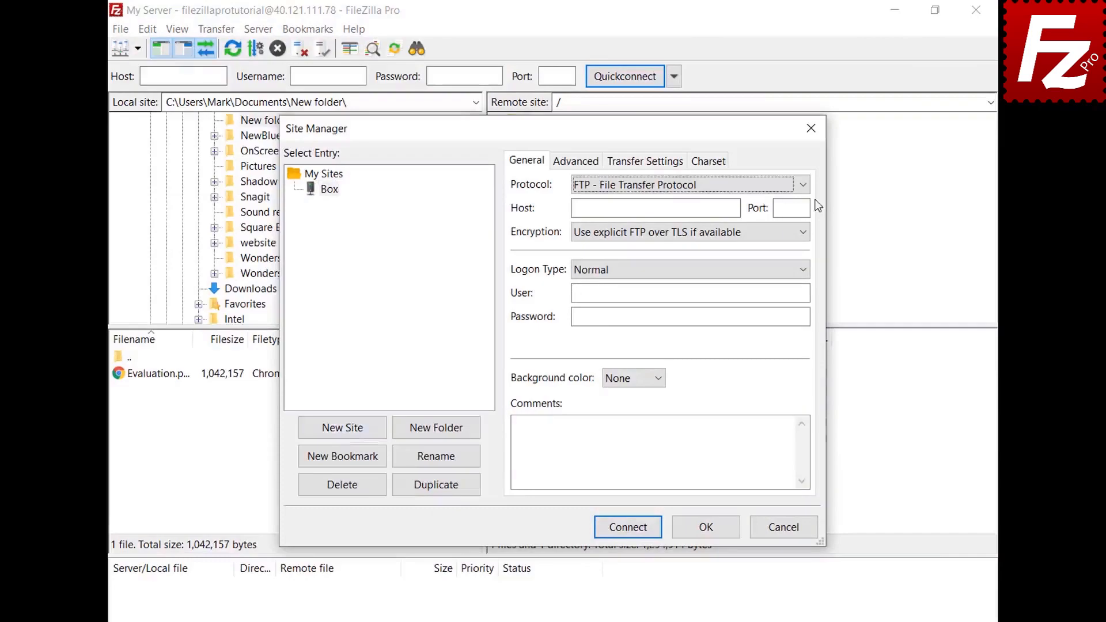
{"action": "left_click", "coordinate": [800, 185]}
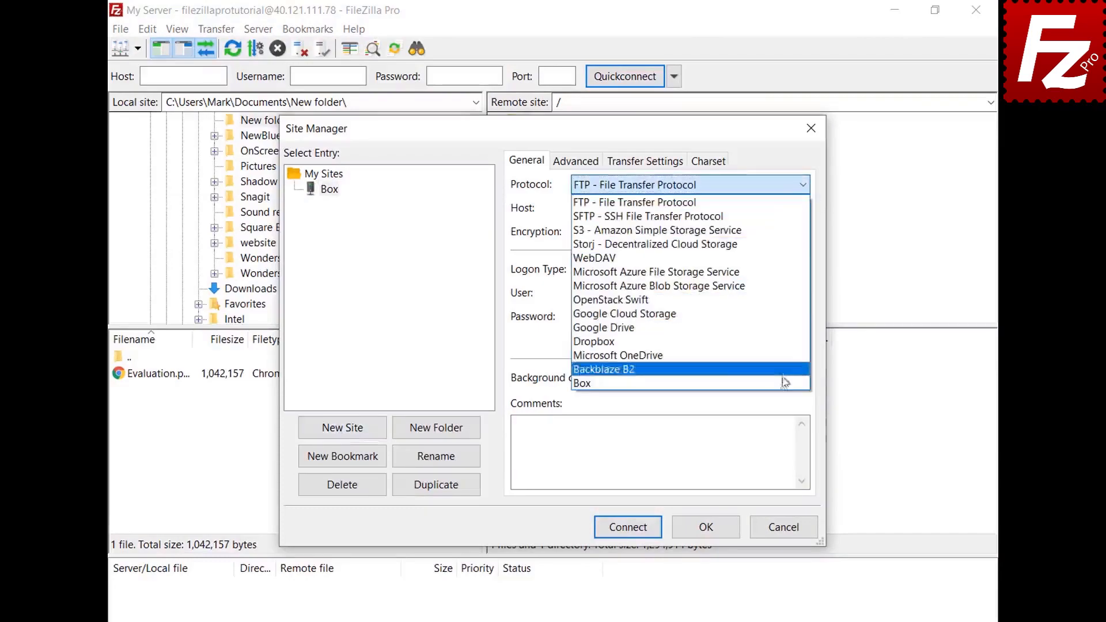
{"action": "left_click", "coordinate": [783, 384]}
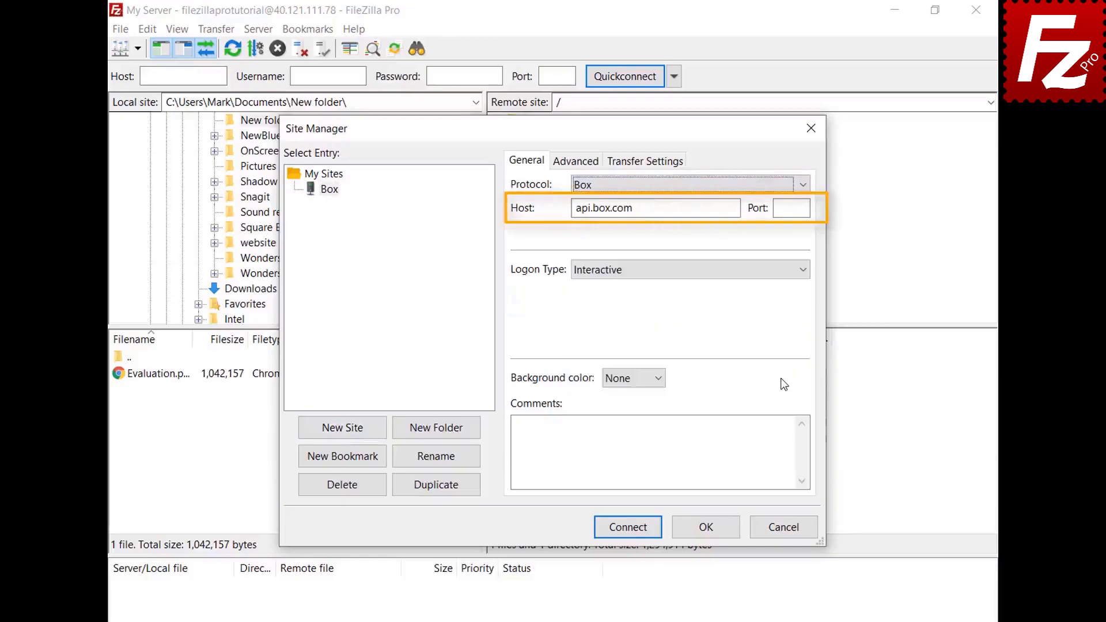
Step: Connect, log in to Box, grant FileZilla Pro access, then relaunch FileZilla Pro
{"action": "left_click", "coordinate": [626, 529]}
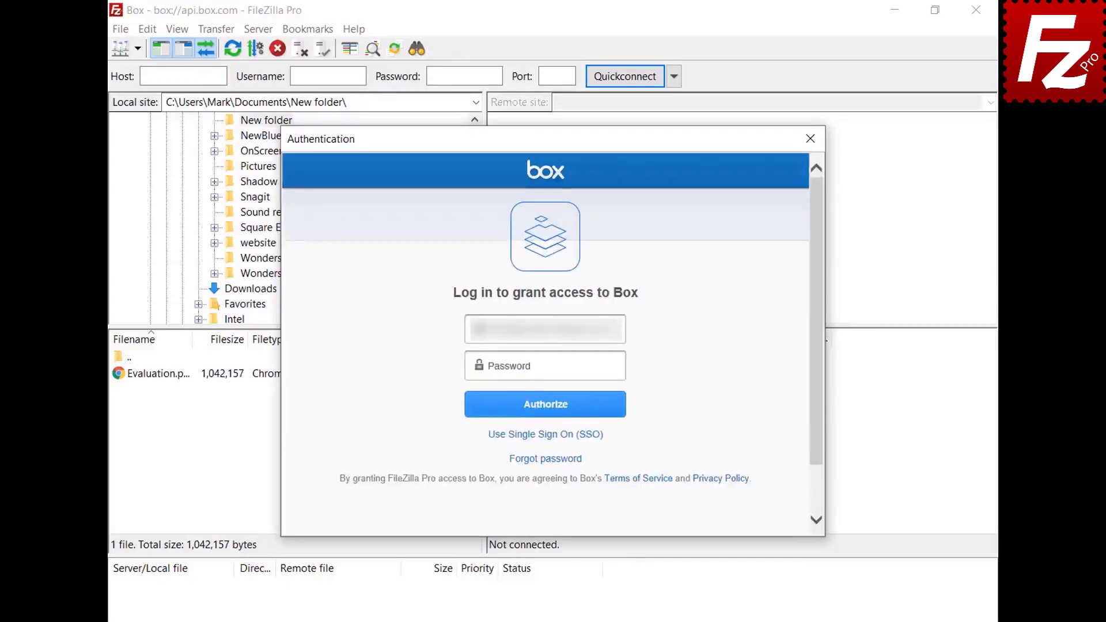
{"action": "left_click", "coordinate": [621, 367]}
{"action": "left_click", "coordinate": [547, 416]}
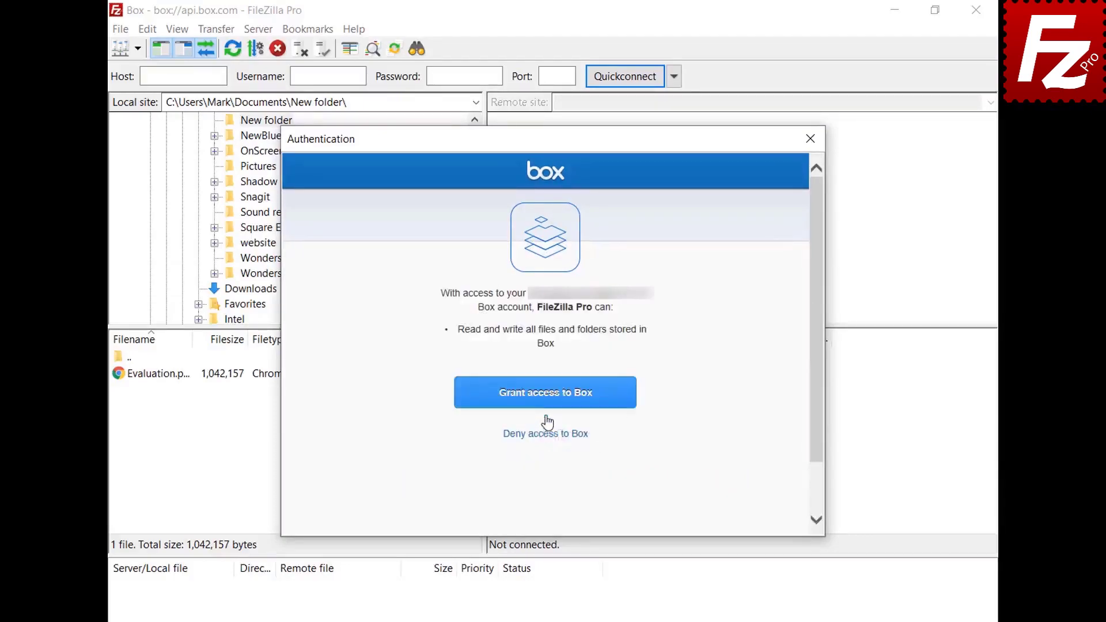
{"action": "left_click", "coordinate": [548, 403]}
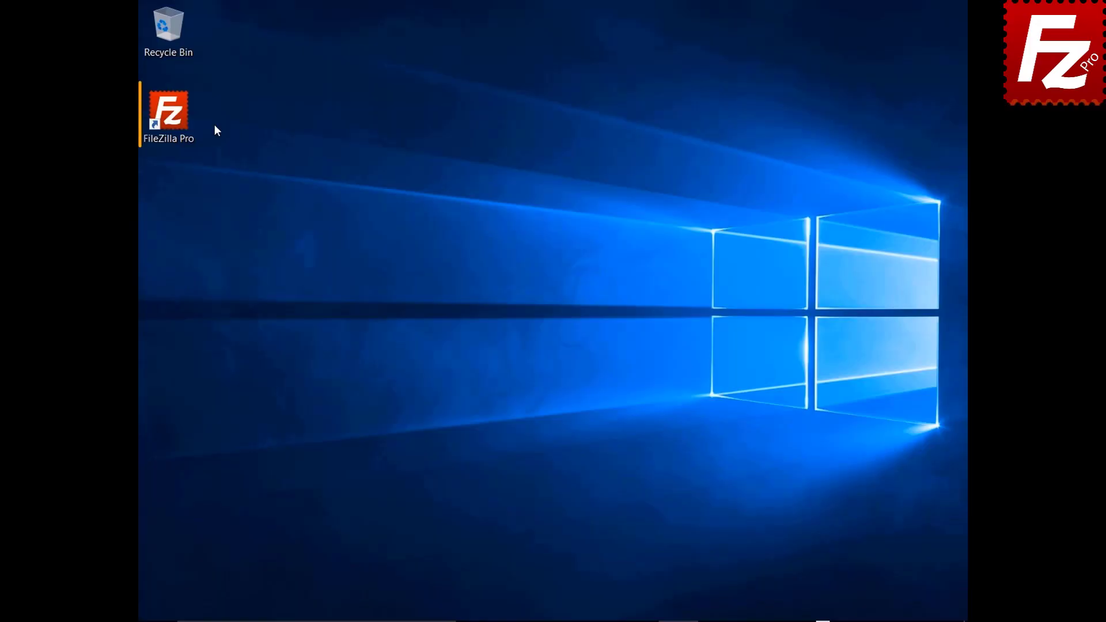
{"action": "double_click", "coordinate": [175, 119]}
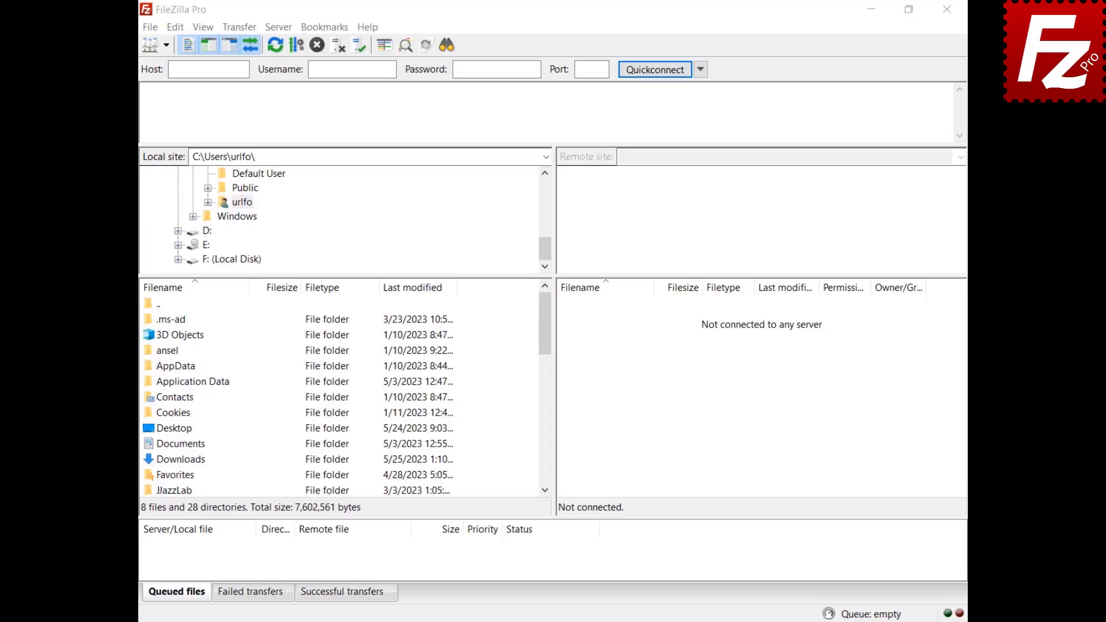
Step: Create a site named Box using the Box protocol (api.box.com, Interactive logon) and connect to it
{"action": "left_click", "coordinate": [151, 29]}
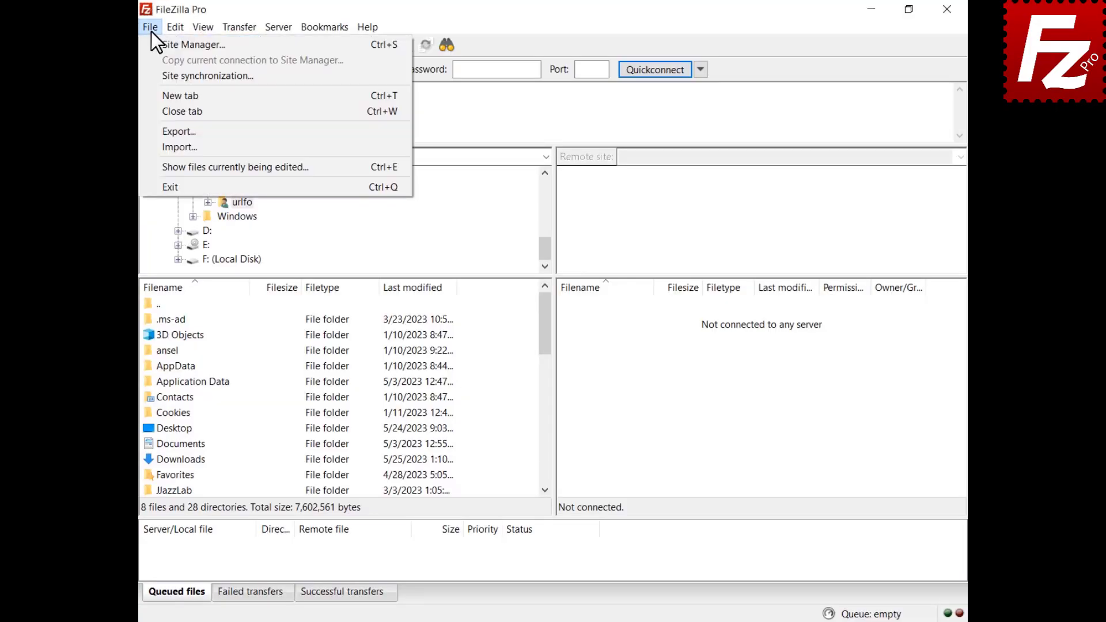
{"action": "left_click", "coordinate": [153, 43]}
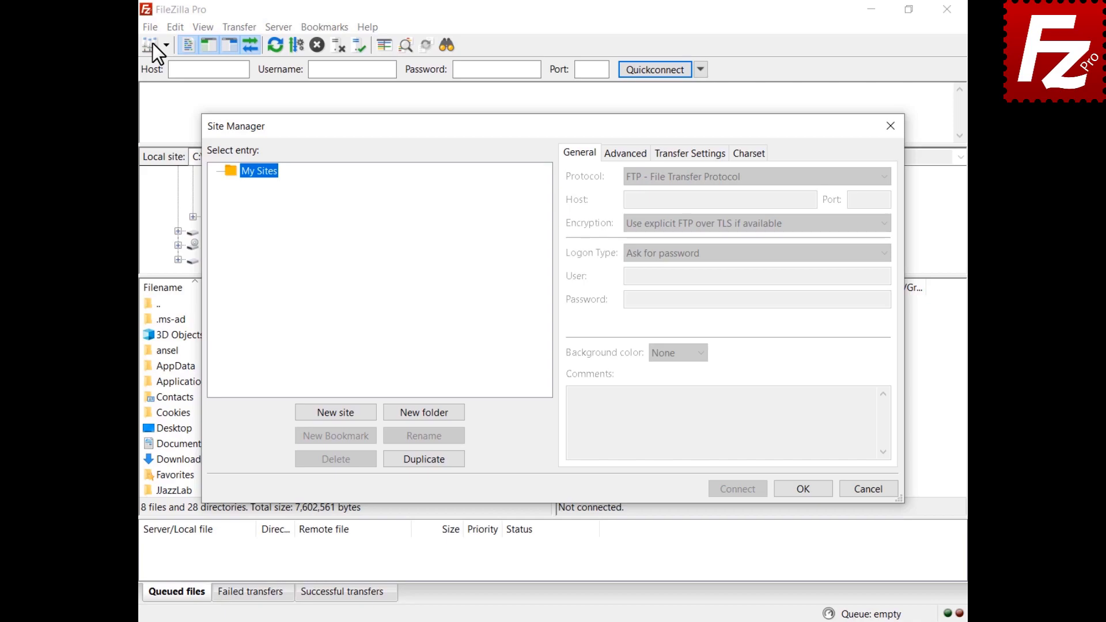
{"action": "left_click", "coordinate": [336, 412]}
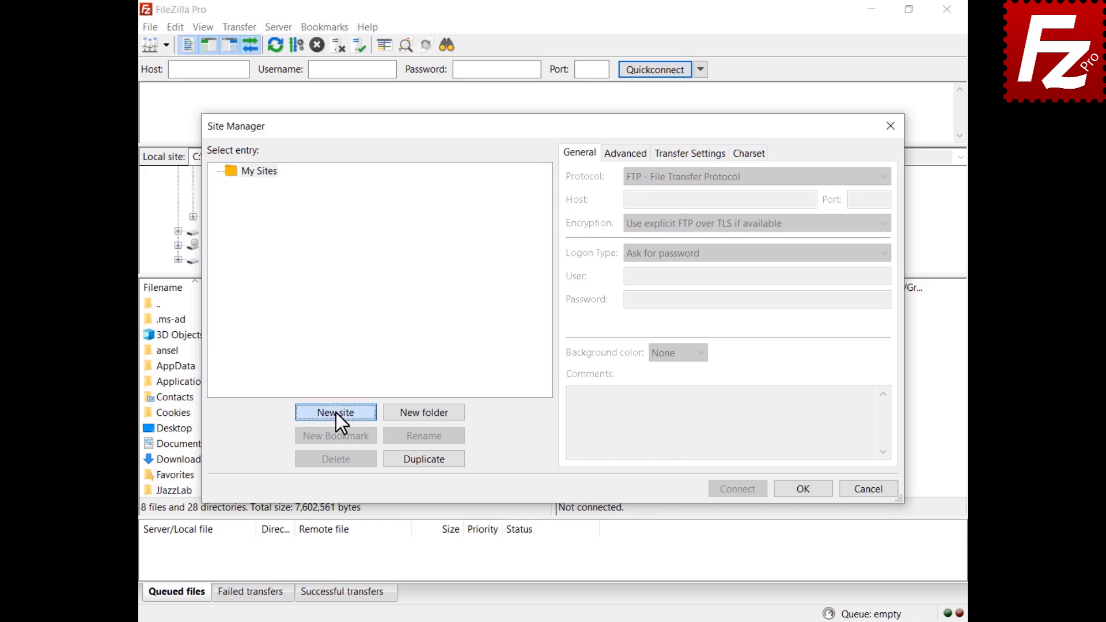
{"action": "type", "text": "Box"}
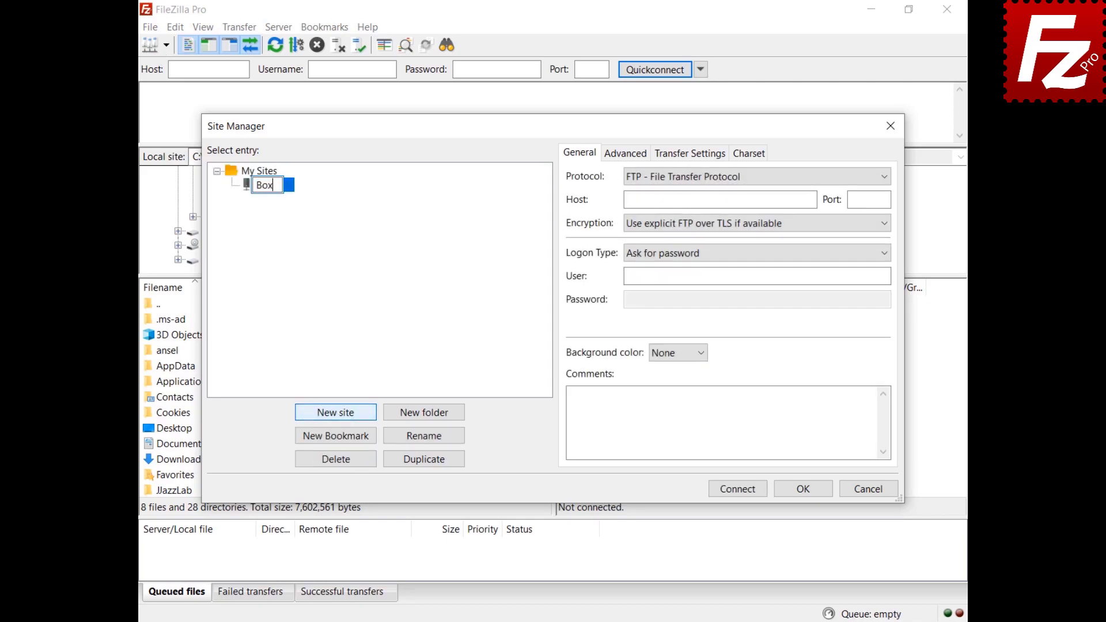
{"action": "key", "text": "Return"}
{"action": "left_click", "coordinate": [724, 181]}
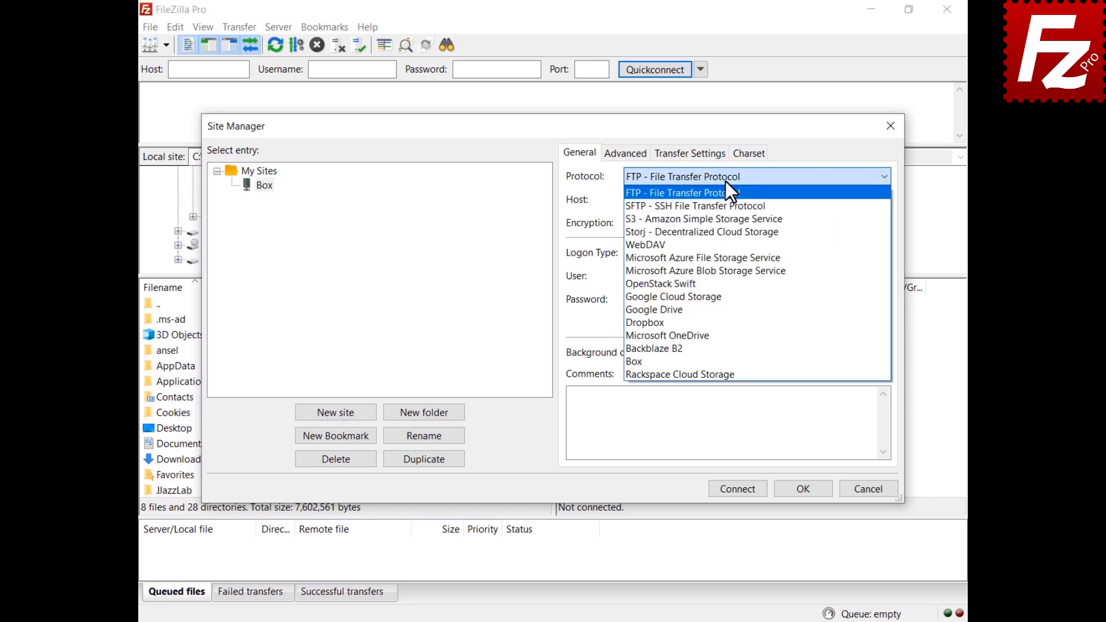
{"action": "left_click", "coordinate": [731, 360]}
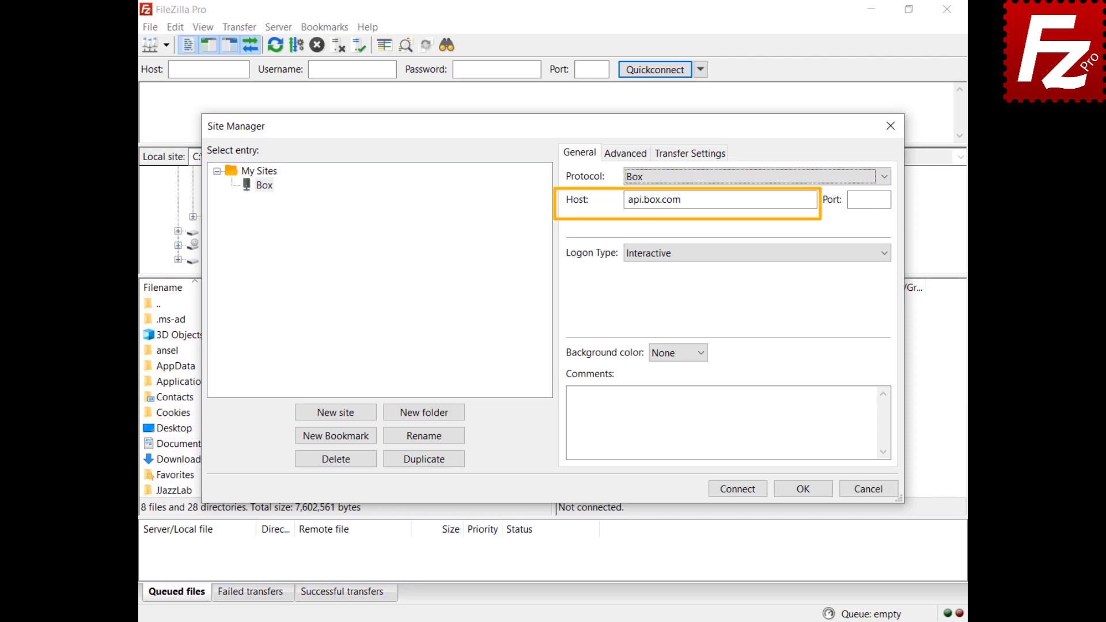
{"action": "left_click", "coordinate": [738, 493]}
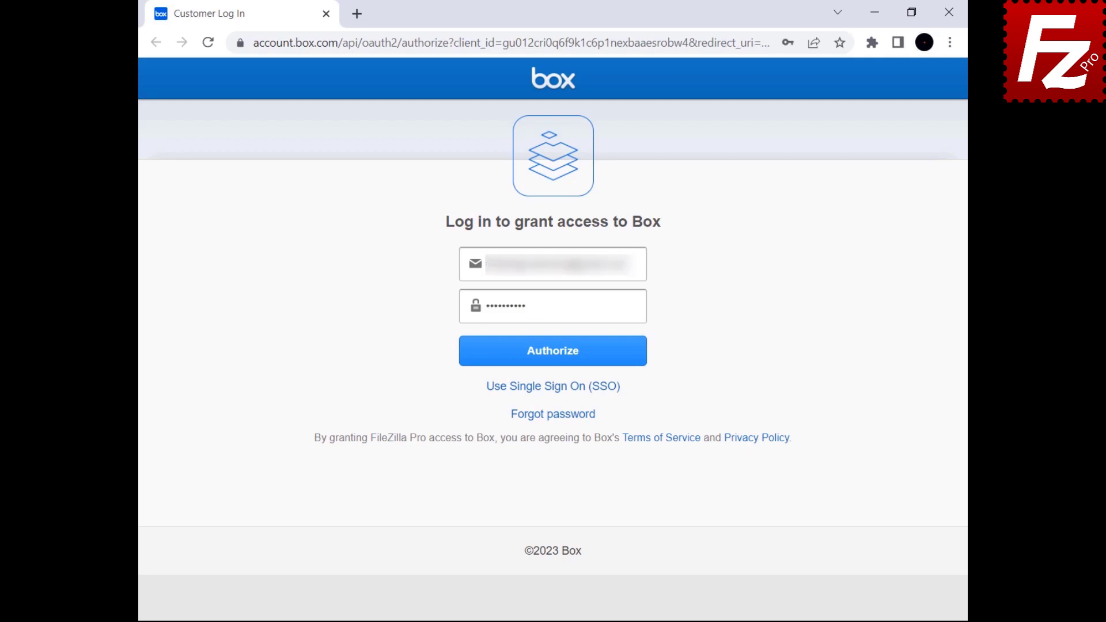
Step: Authorize and grant FileZilla Pro access to Box, then copy the authorization code back into FileZilla
{"action": "left_click", "coordinate": [549, 360]}
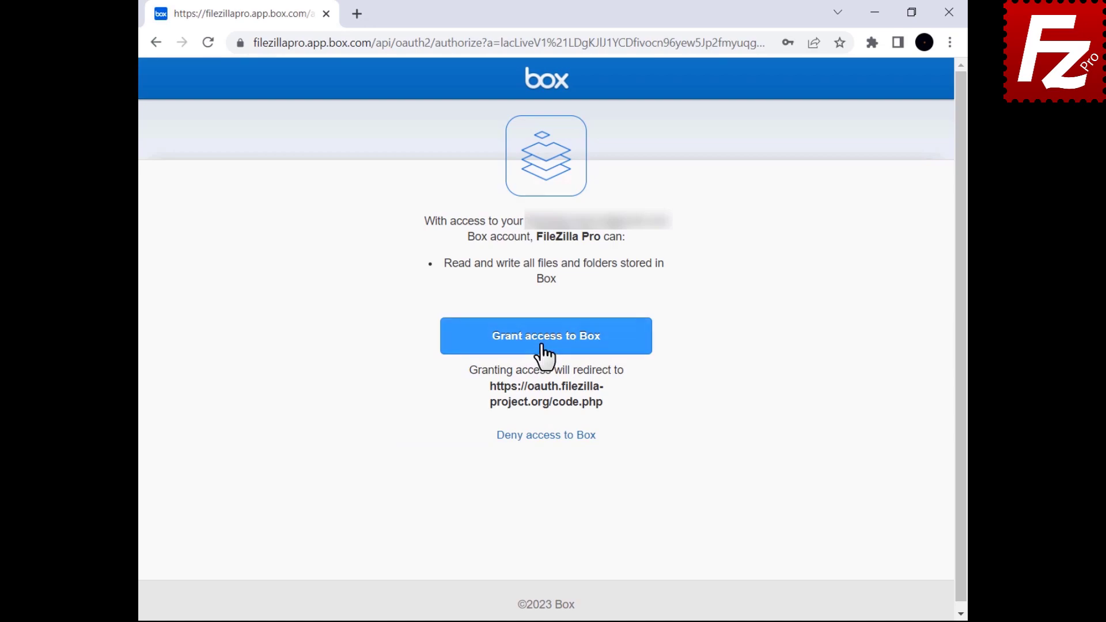
{"action": "left_click", "coordinate": [543, 351]}
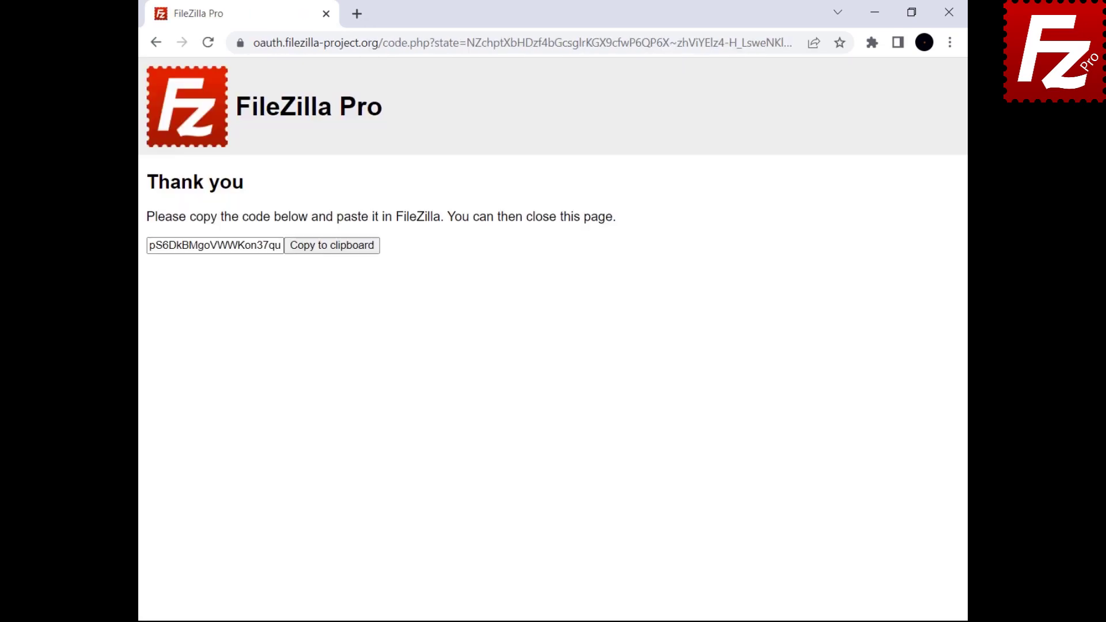
{"action": "left_click", "coordinate": [328, 249]}
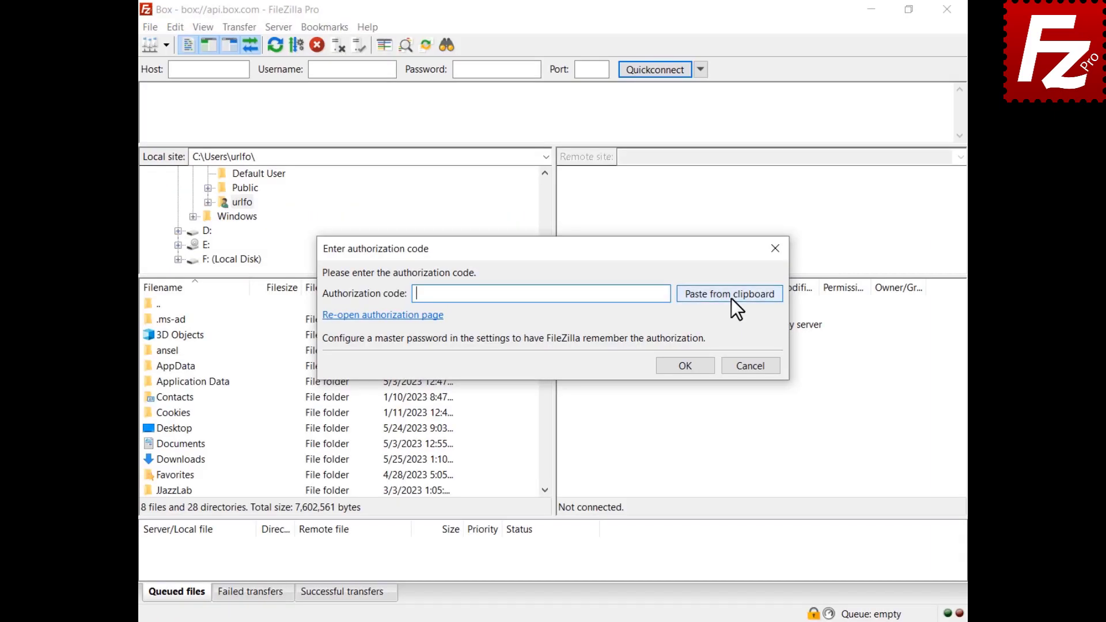
{"action": "left_click", "coordinate": [732, 300]}
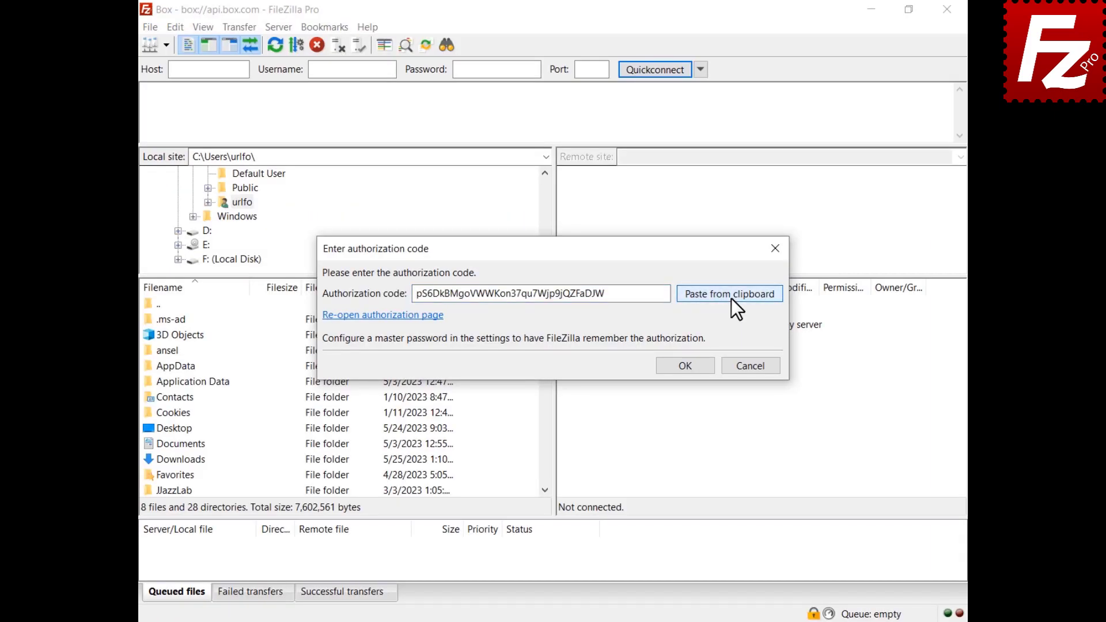
Step: Submit the Box authorization code, accept the certificate, and open sharing for Construction Project
{"action": "left_click", "coordinate": [685, 369]}
{"action": "left_click", "coordinate": [662, 582]}
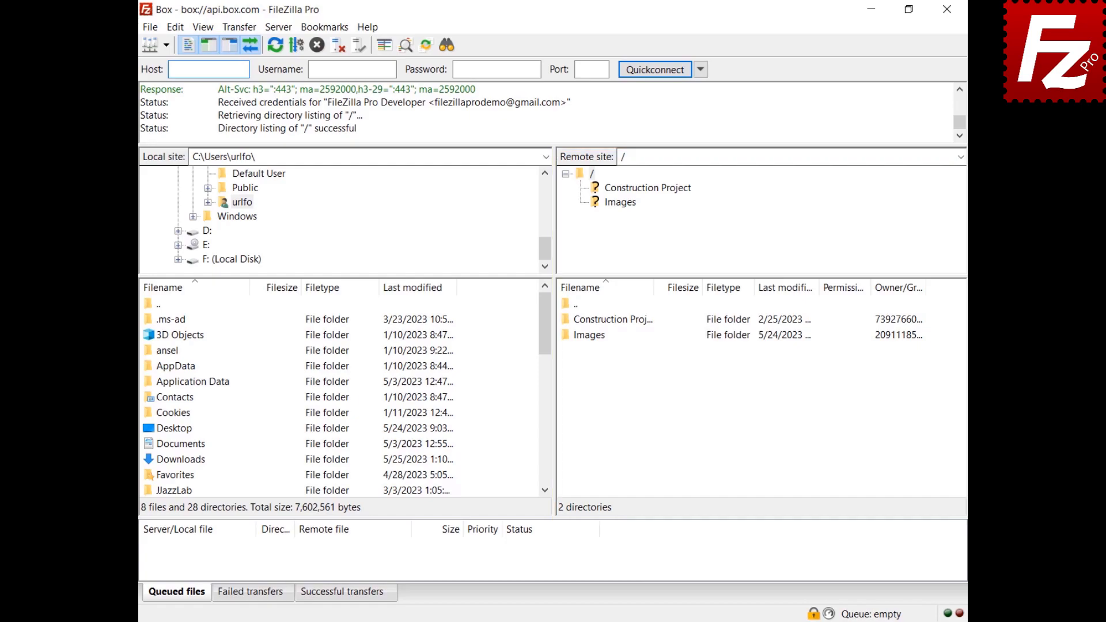
{"action": "right_click", "coordinate": [576, 320]}
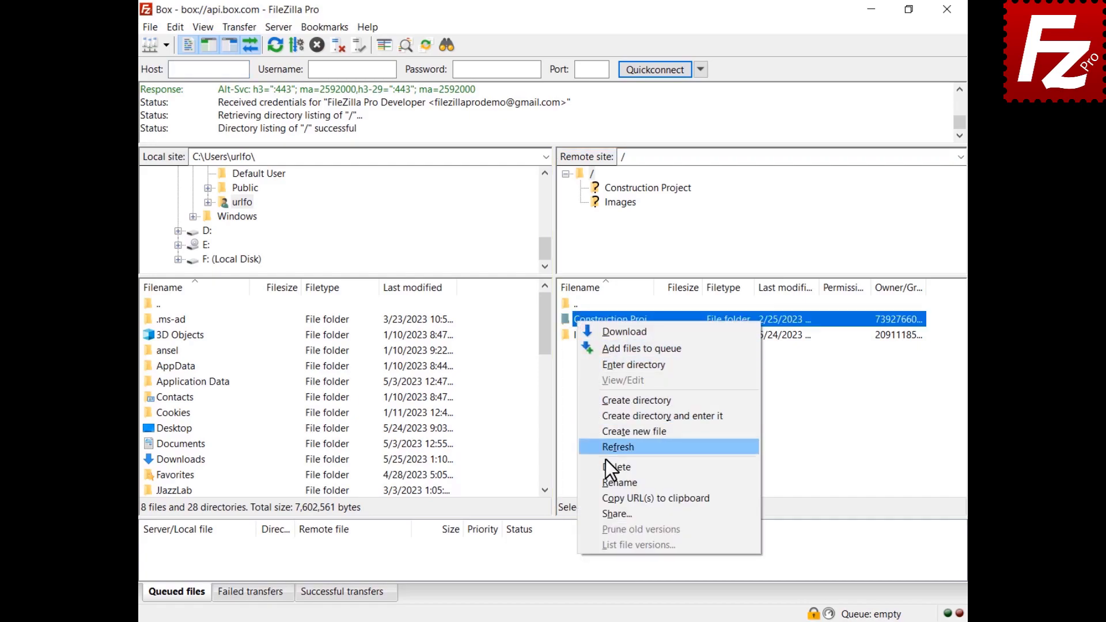
{"action": "left_click", "coordinate": [613, 514]}
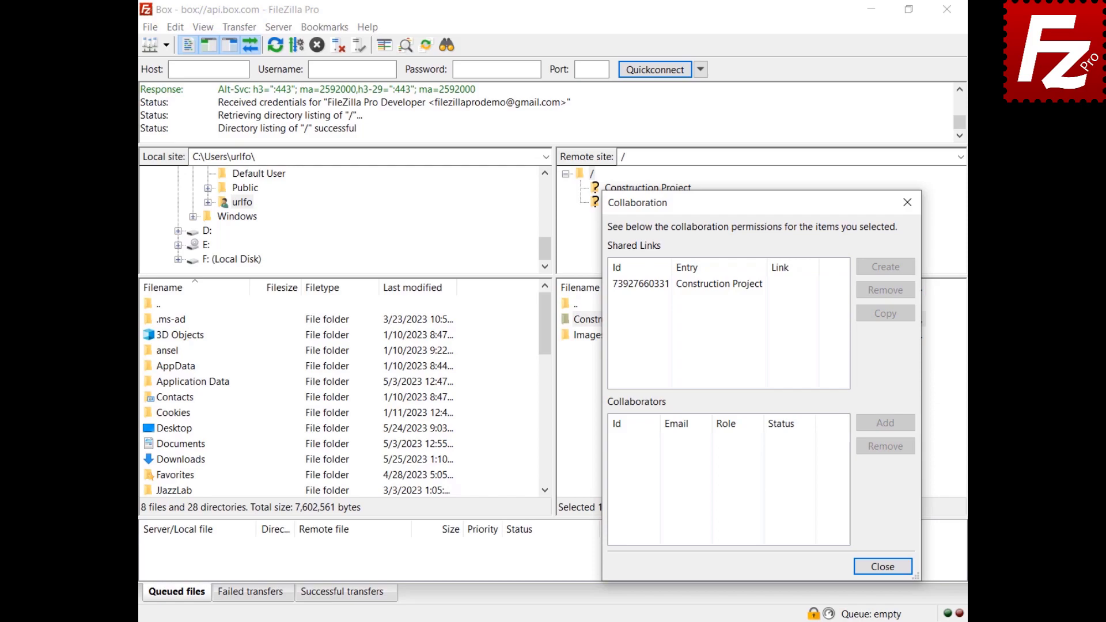
Step: Create a shared link for Construction Project with access type Open
{"action": "left_click", "coordinate": [711, 285]}
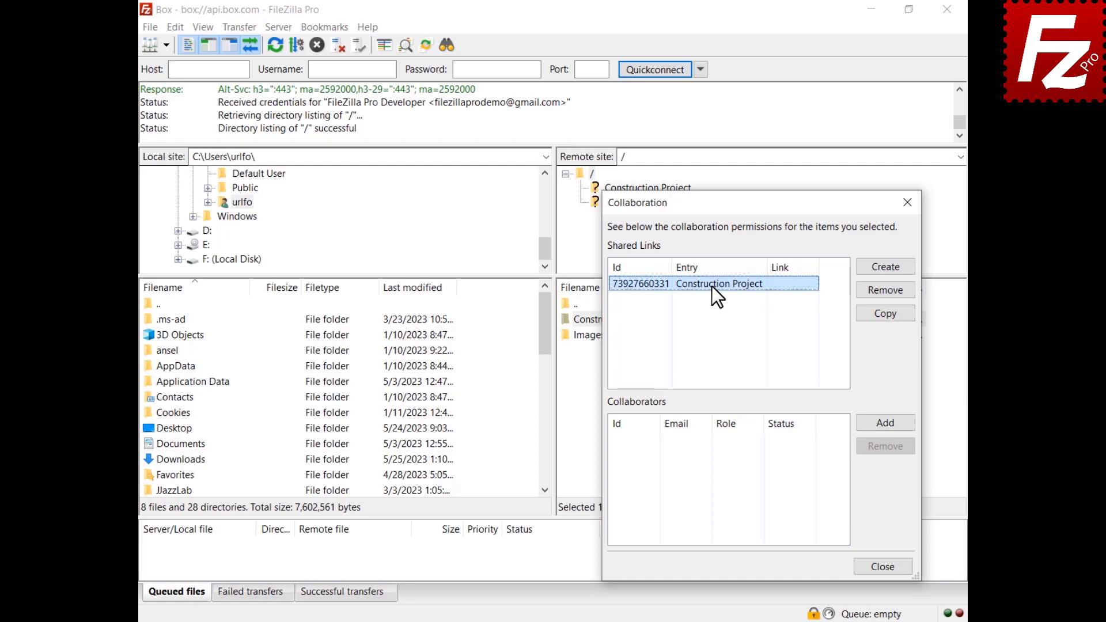
{"action": "left_click", "coordinate": [886, 268]}
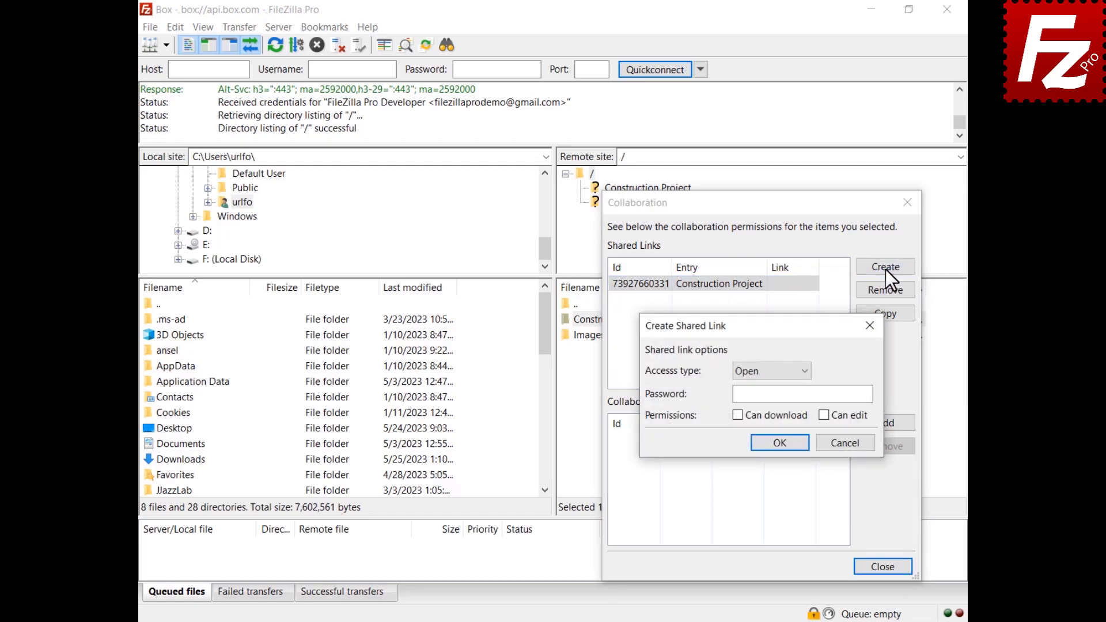
{"action": "left_click", "coordinate": [771, 377]}
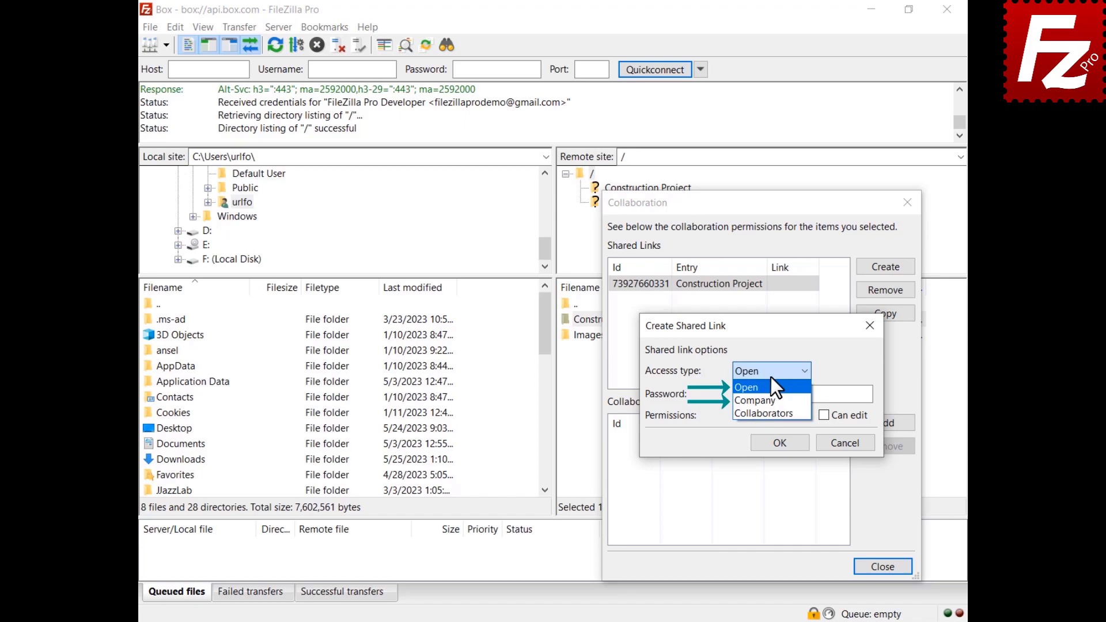
{"action": "left_click", "coordinate": [770, 384]}
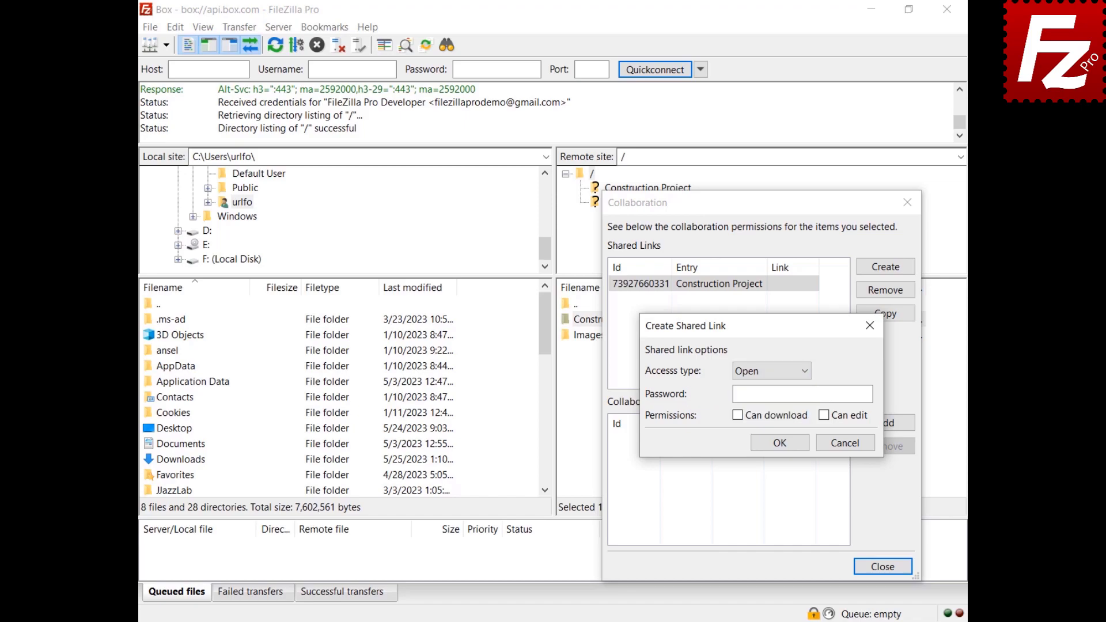
{"action": "left_click", "coordinate": [782, 443]}
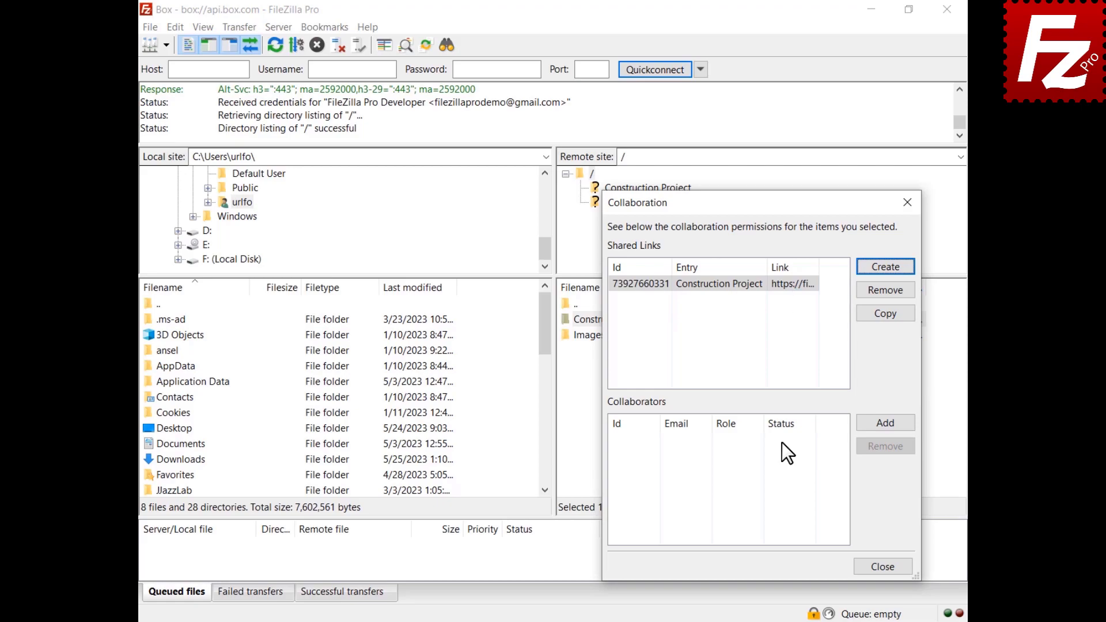
{"action": "left_click", "coordinate": [884, 426]}
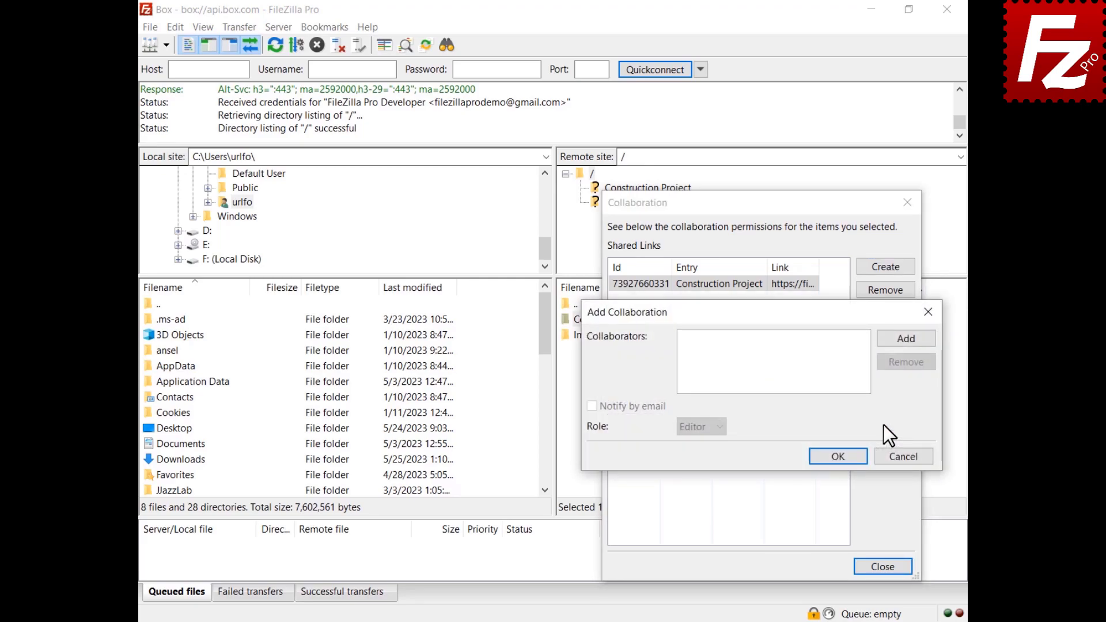
Step: Paste the collaborator's e-mail, enable Notify by email, and give them the Editor role
{"action": "left_click", "coordinate": [906, 340]}
{"action": "key", "text": "ctrl+v"}
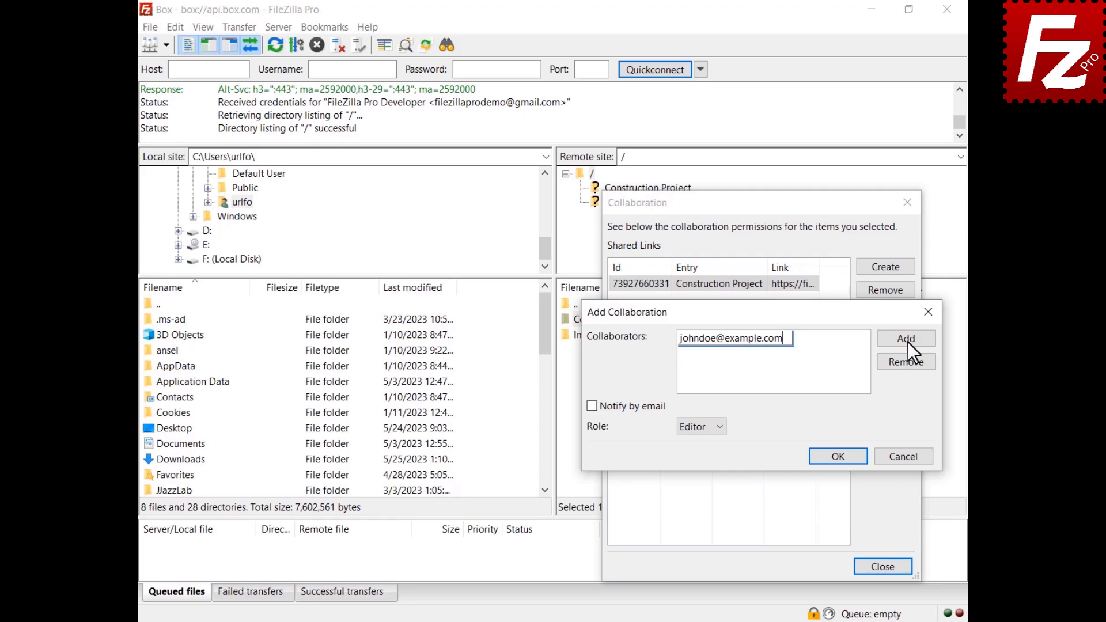
{"action": "key", "text": "Return"}
{"action": "left_click", "coordinate": [592, 406]}
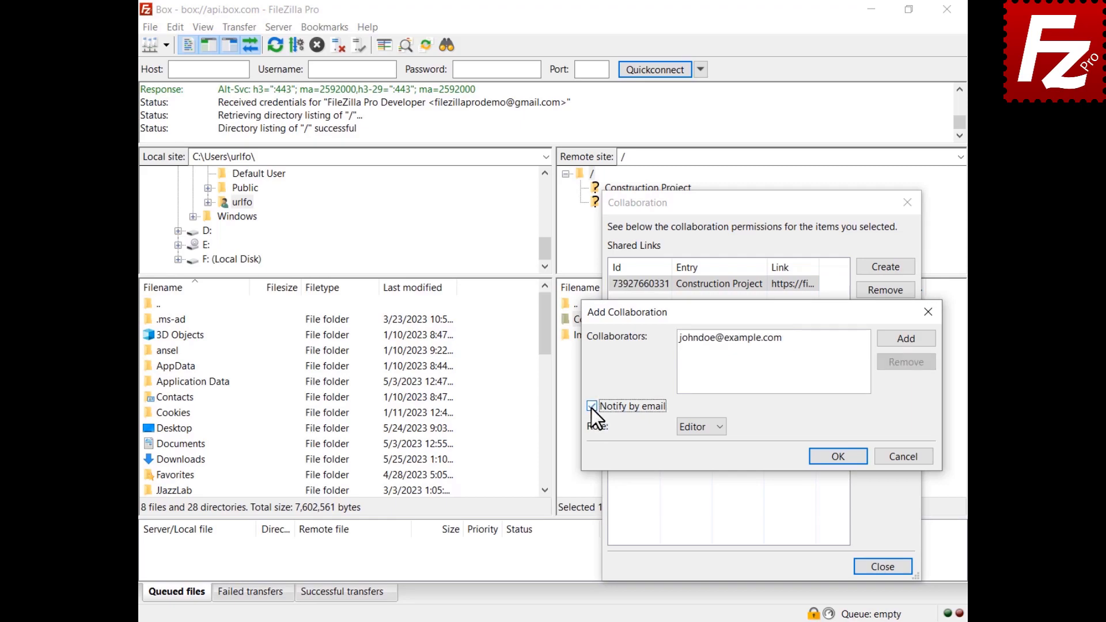
{"action": "left_click", "coordinate": [699, 430]}
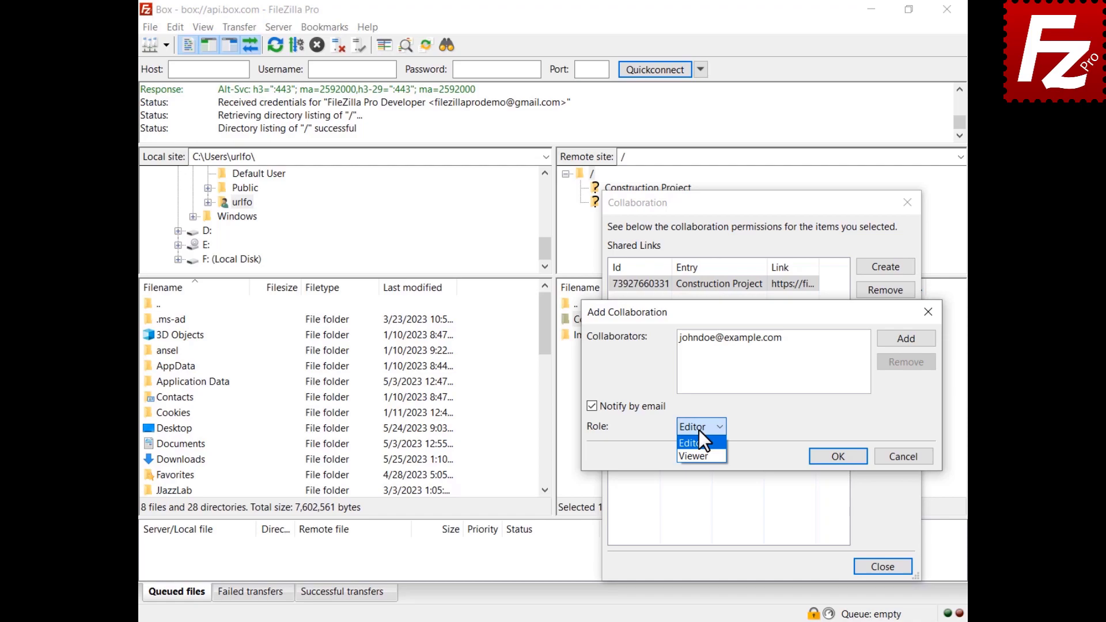
{"action": "left_click", "coordinate": [699, 432]}
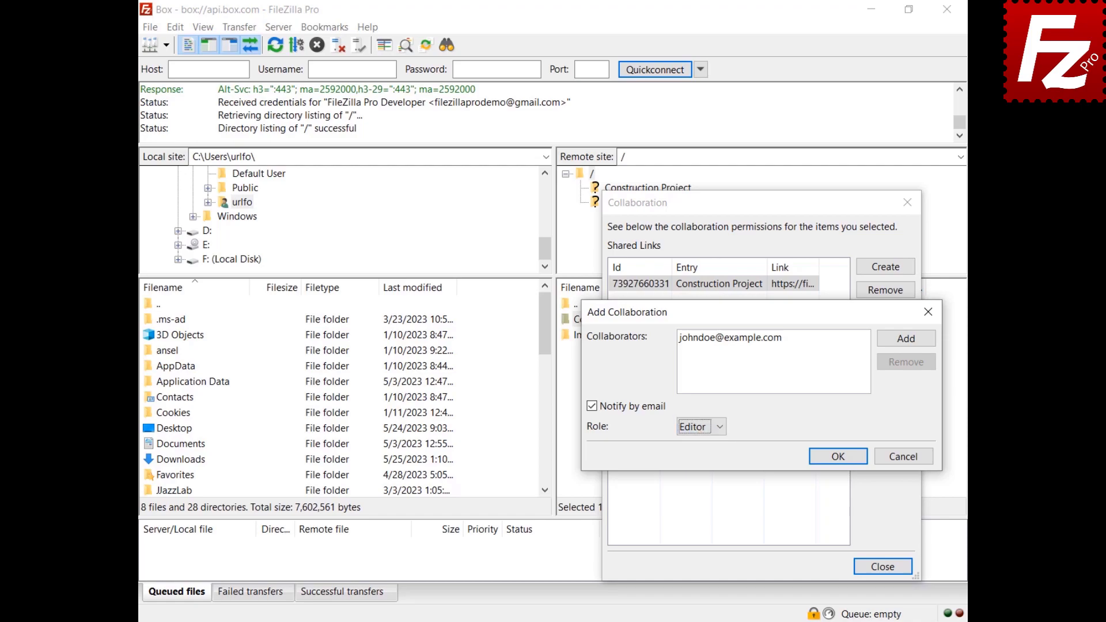
{"action": "left_click", "coordinate": [838, 457]}
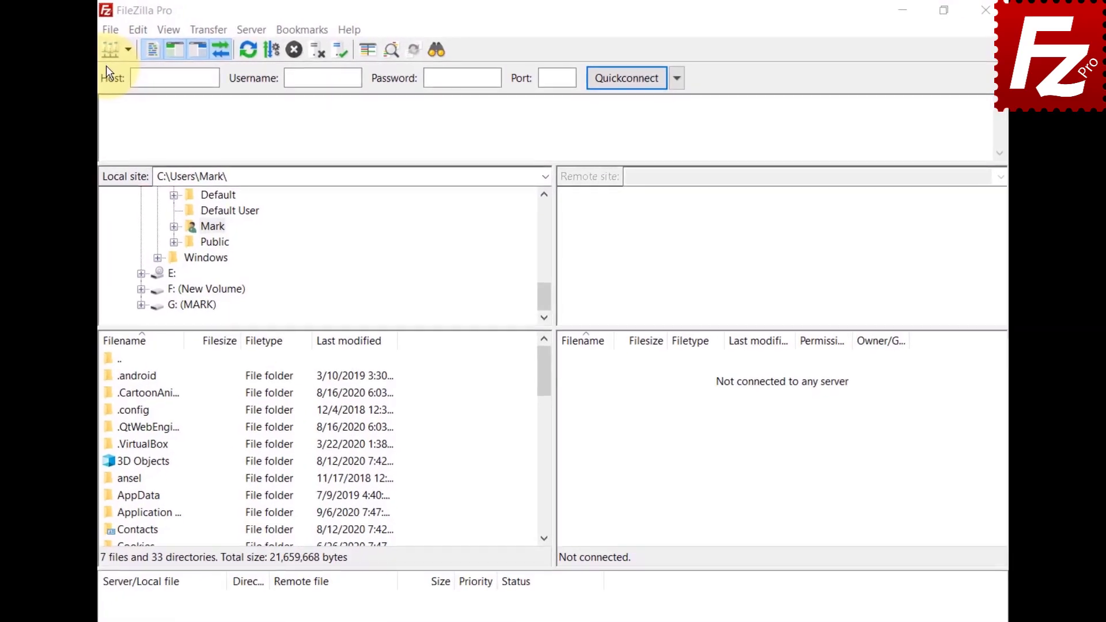
Step: Create a site named Tardigrade using the Tardigrade protocol for us-central-1.tardigrade.io and connect
{"action": "left_click", "coordinate": [106, 32]}
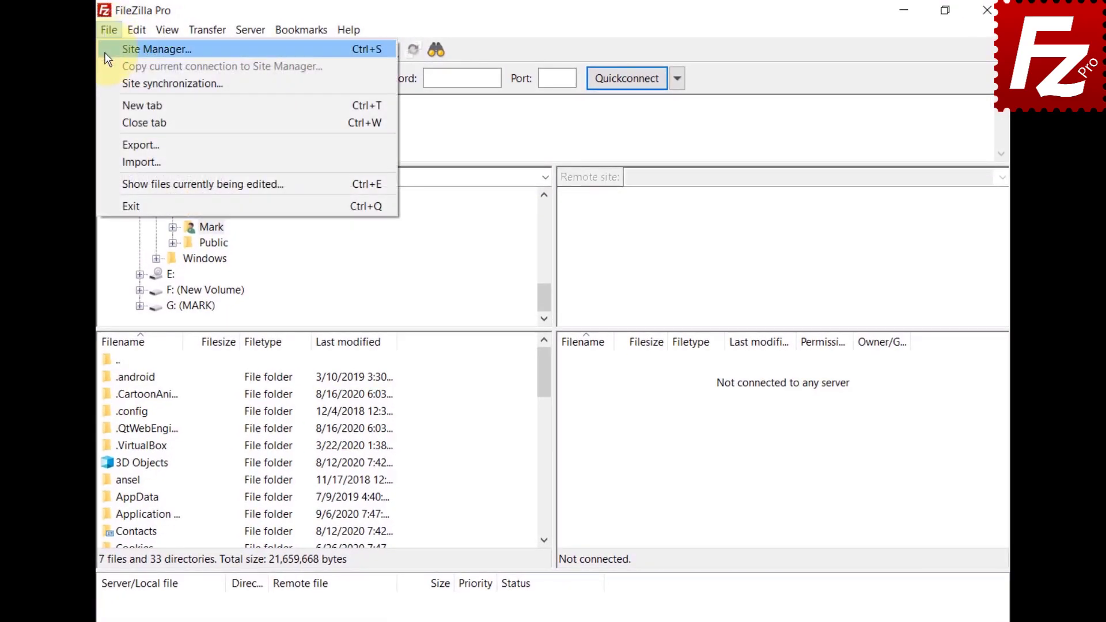
{"action": "left_click", "coordinate": [109, 48]}
{"action": "left_click", "coordinate": [327, 440]}
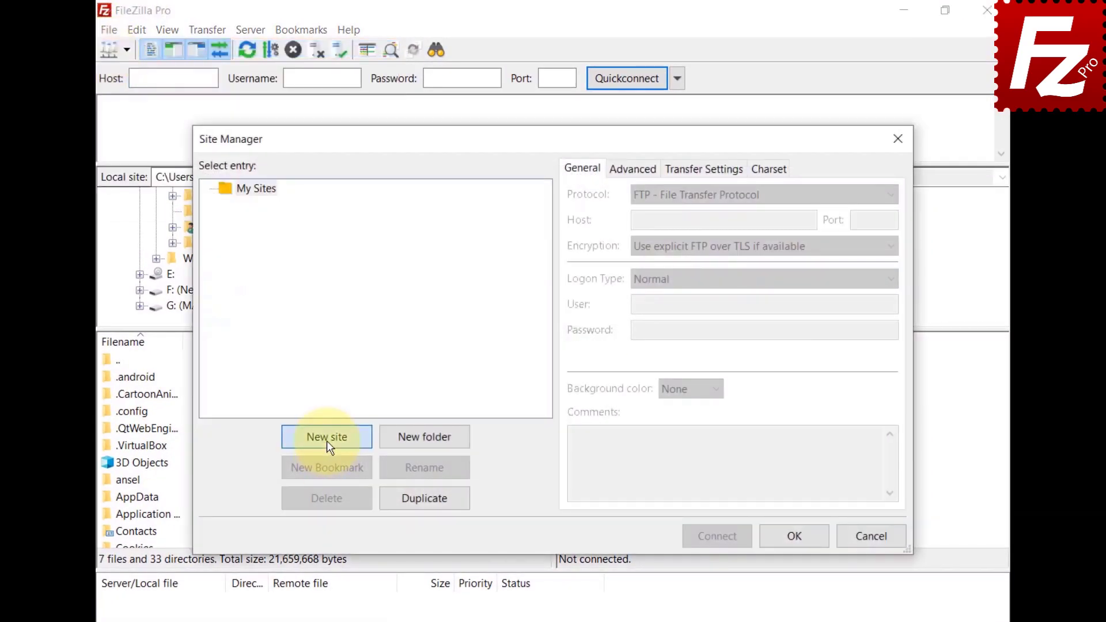
{"action": "type", "text": "Tardigrade"}
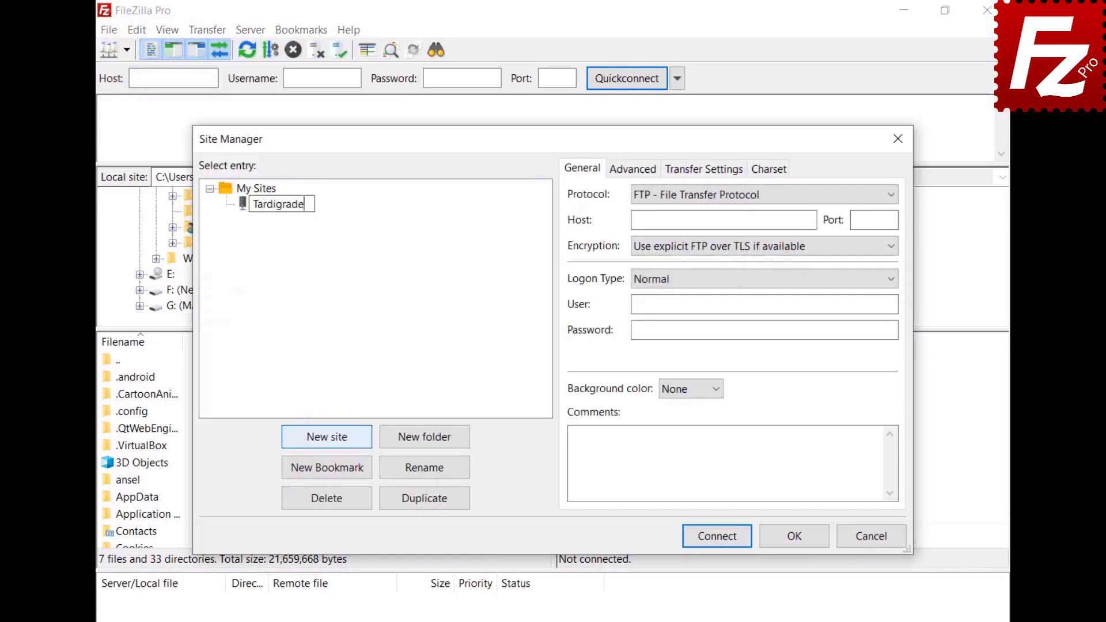
{"action": "left_click", "coordinate": [724, 196]}
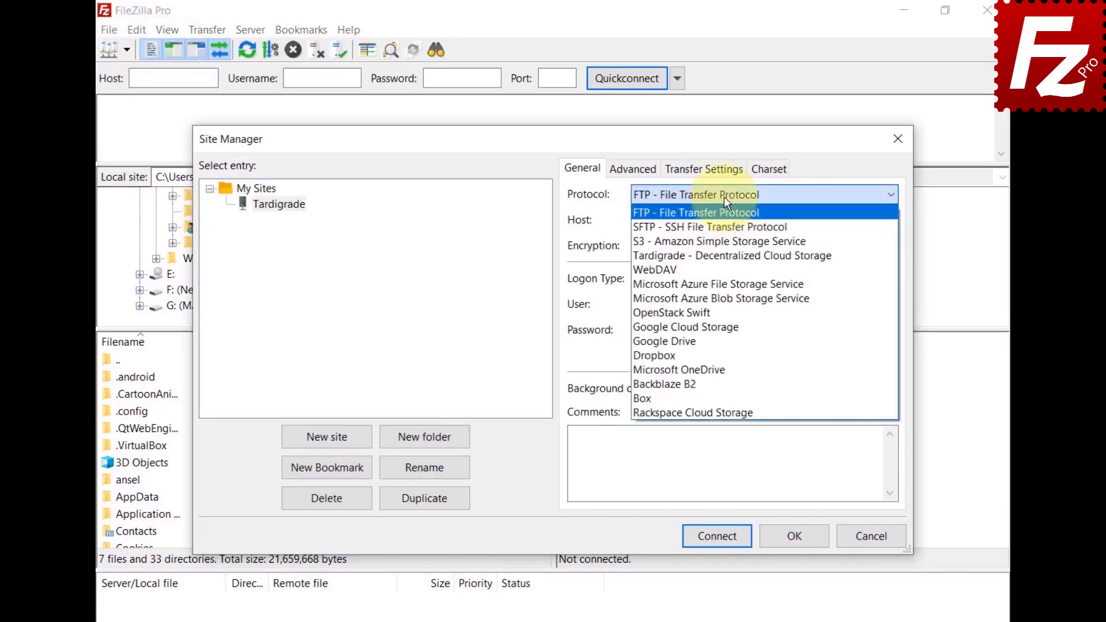
{"action": "left_click", "coordinate": [718, 257]}
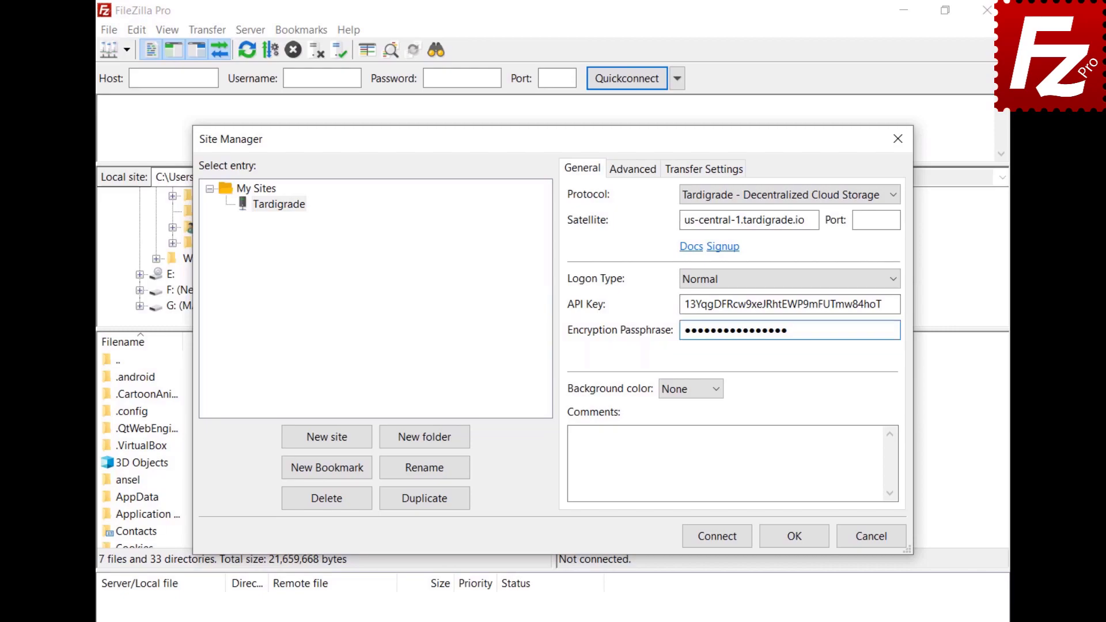
{"action": "left_click", "coordinate": [721, 540]}
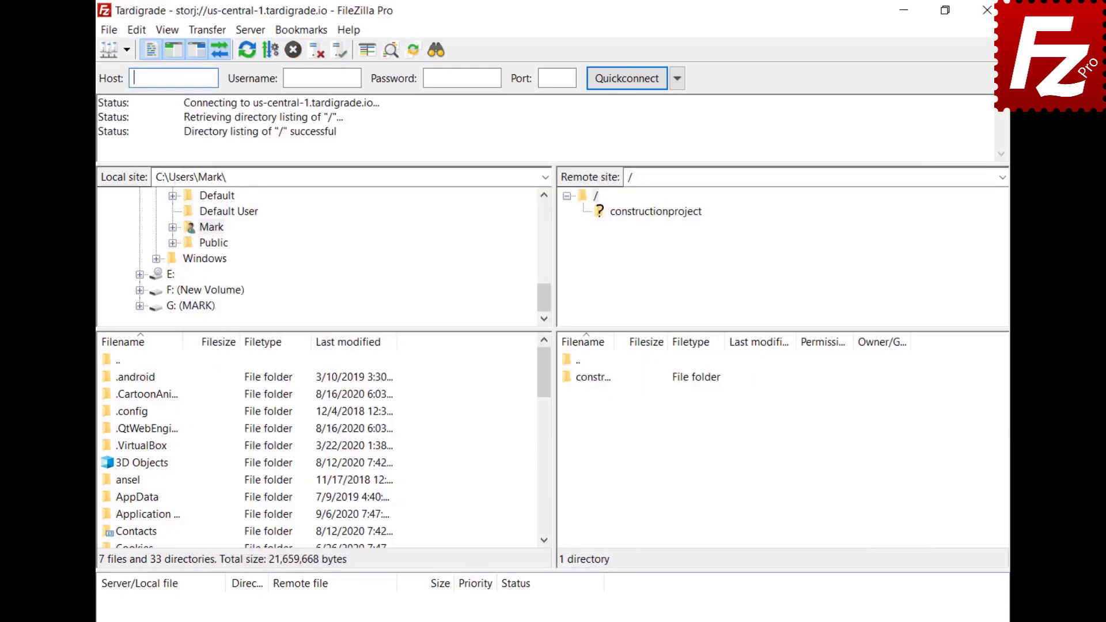
Step: Open the constructionproject bucket and select its Construction Project folder, then relaunch FileZilla Pro
{"action": "left_click", "coordinate": [651, 211]}
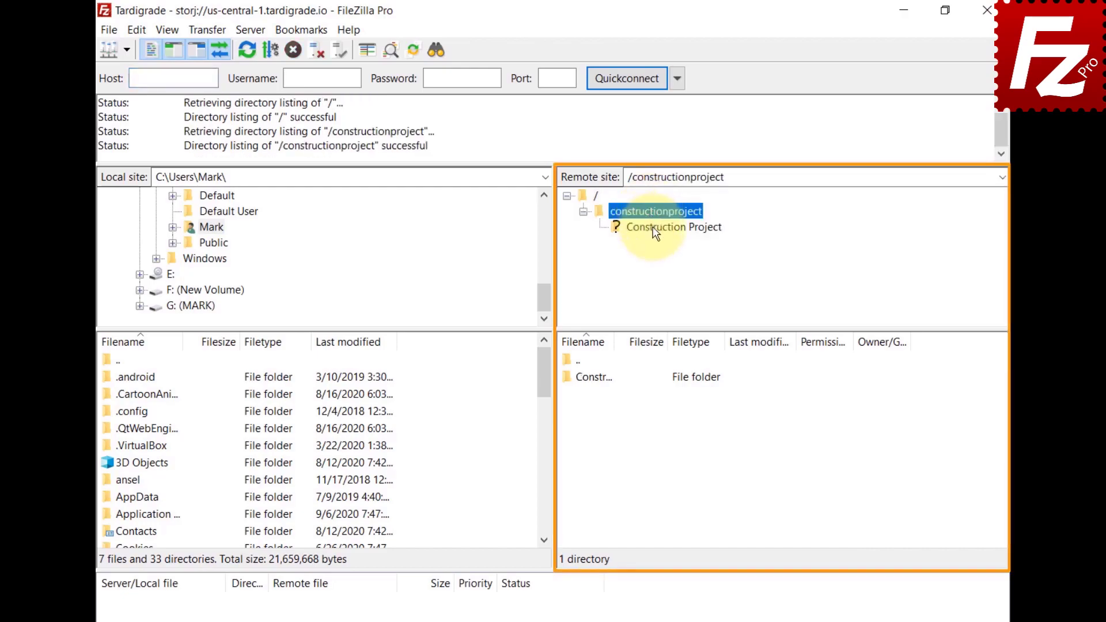
{"action": "left_click", "coordinate": [652, 226]}
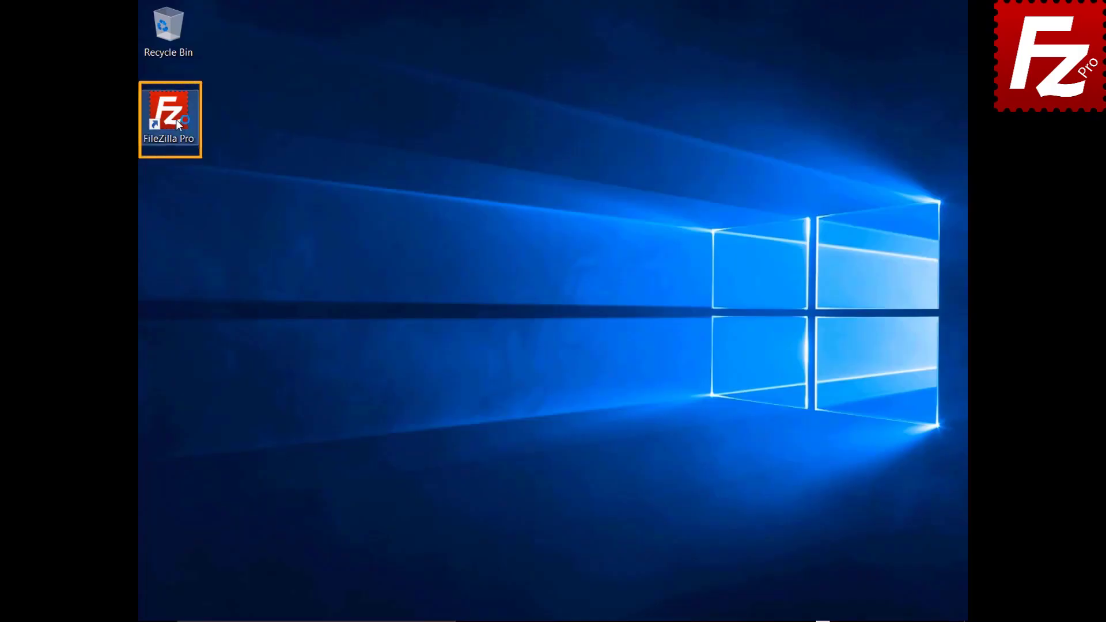
{"action": "double_click", "coordinate": [175, 119]}
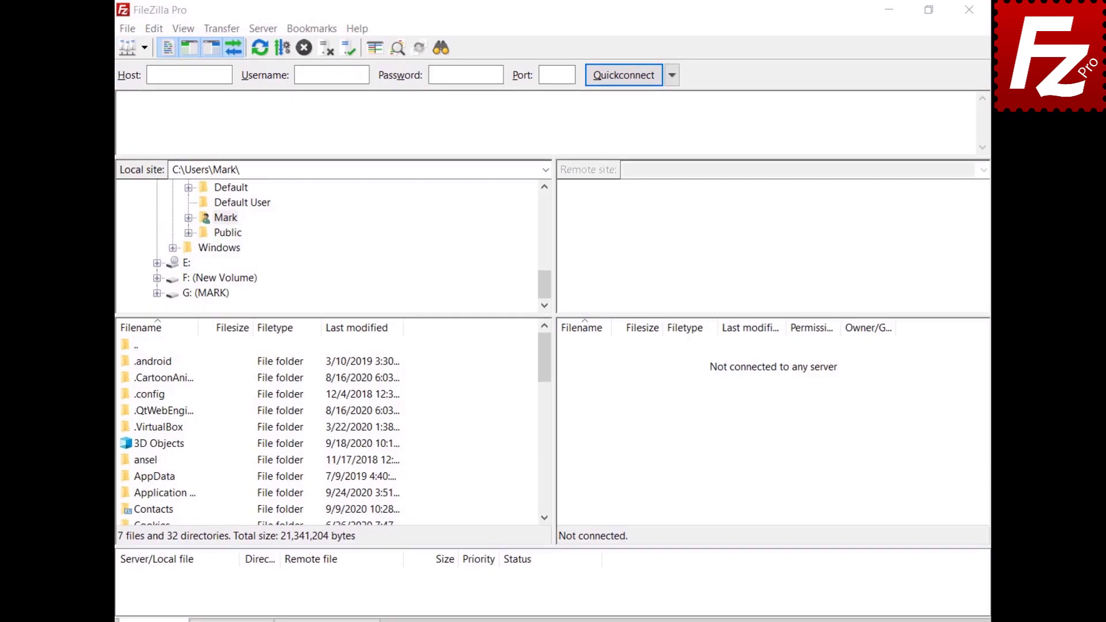
Step: Add a video/mp4 MIME type with file extension mp4 under Settings > Transfers > MIME Types
{"action": "left_click", "coordinate": [175, 31]}
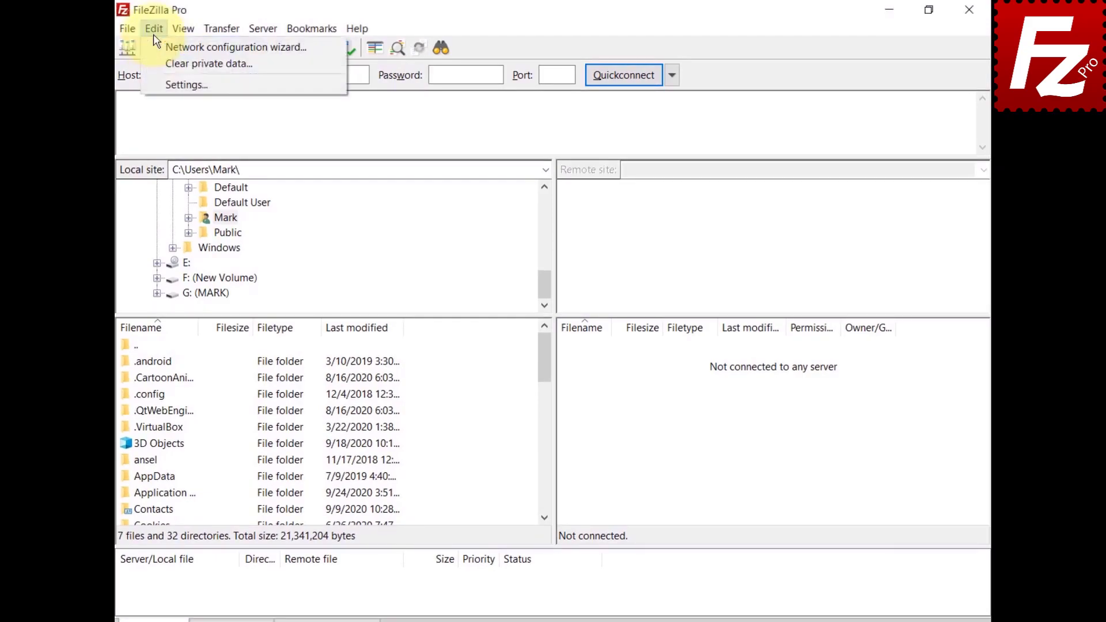
{"action": "left_click", "coordinate": [155, 84]}
{"action": "left_click", "coordinate": [322, 285]}
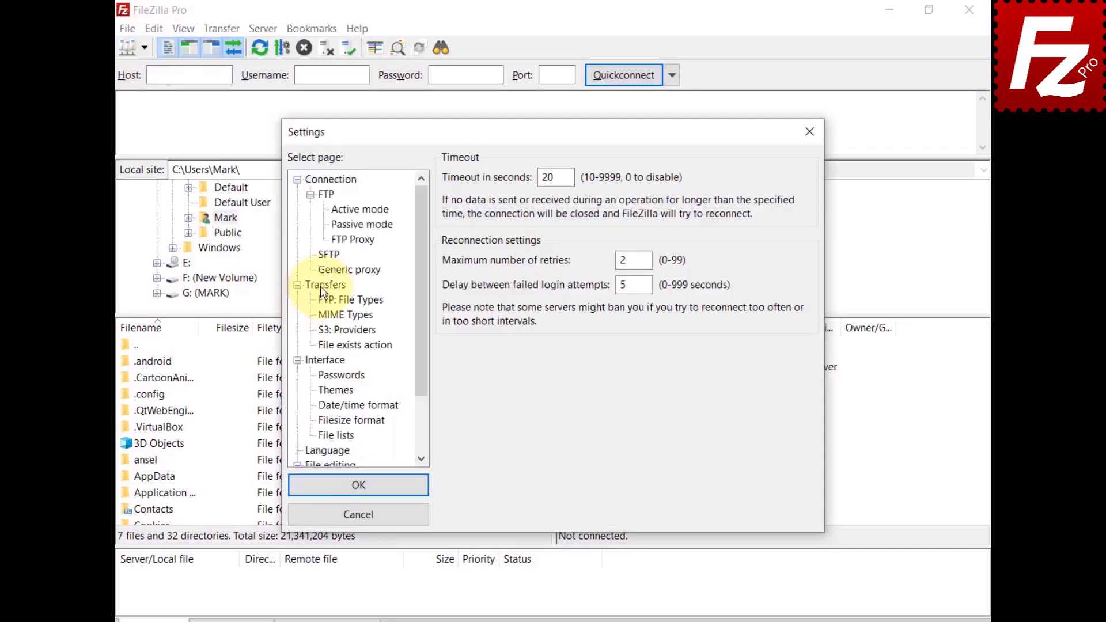
{"action": "left_click", "coordinate": [335, 316]}
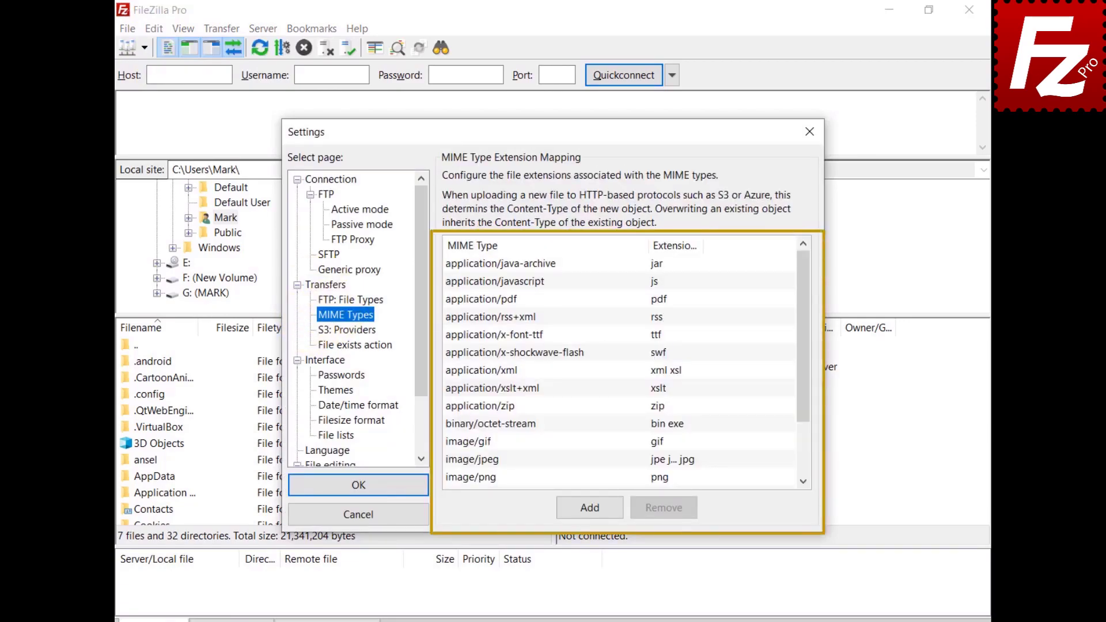
{"action": "left_click", "coordinate": [589, 507]}
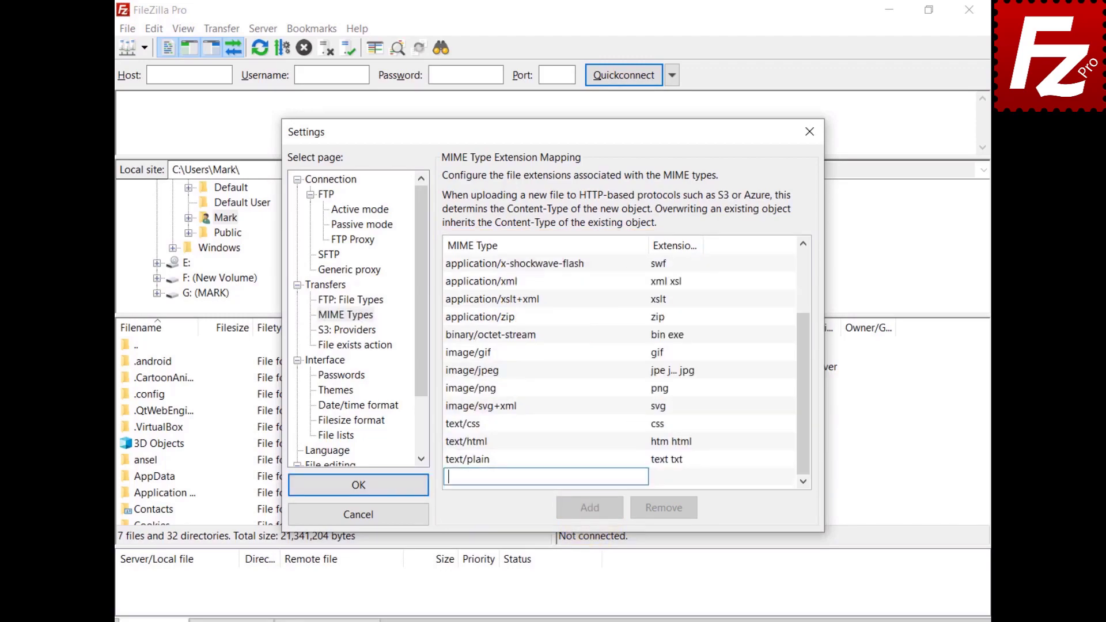
{"action": "type", "text": "video/mp4"}
{"action": "left_click", "coordinate": [662, 477]}
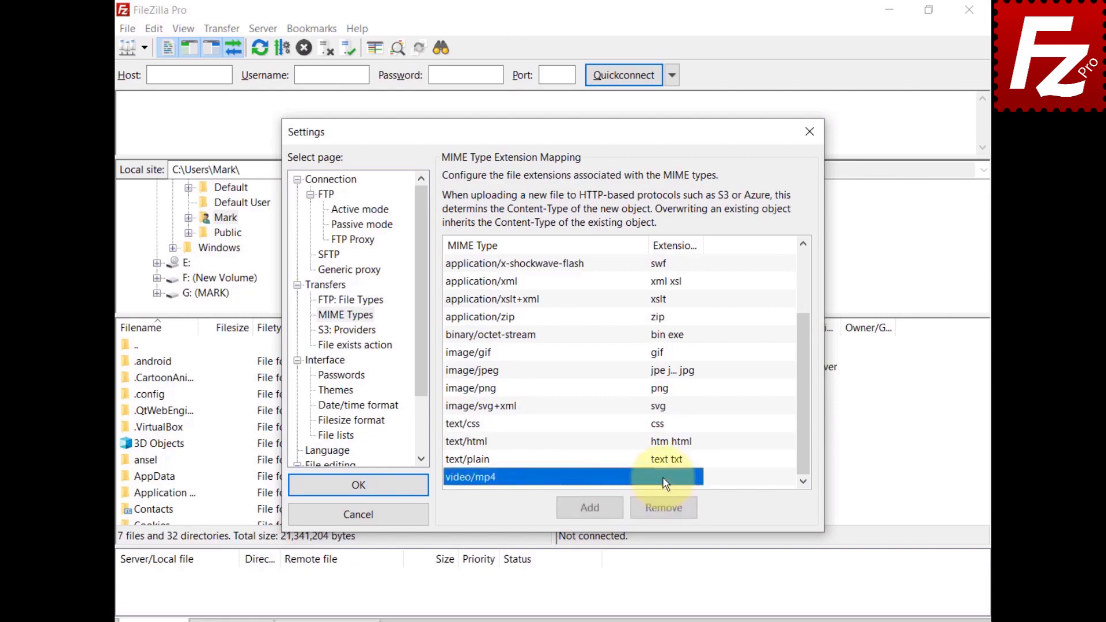
{"action": "left_click", "coordinate": [662, 477]}
{"action": "type", "text": "mp4"}
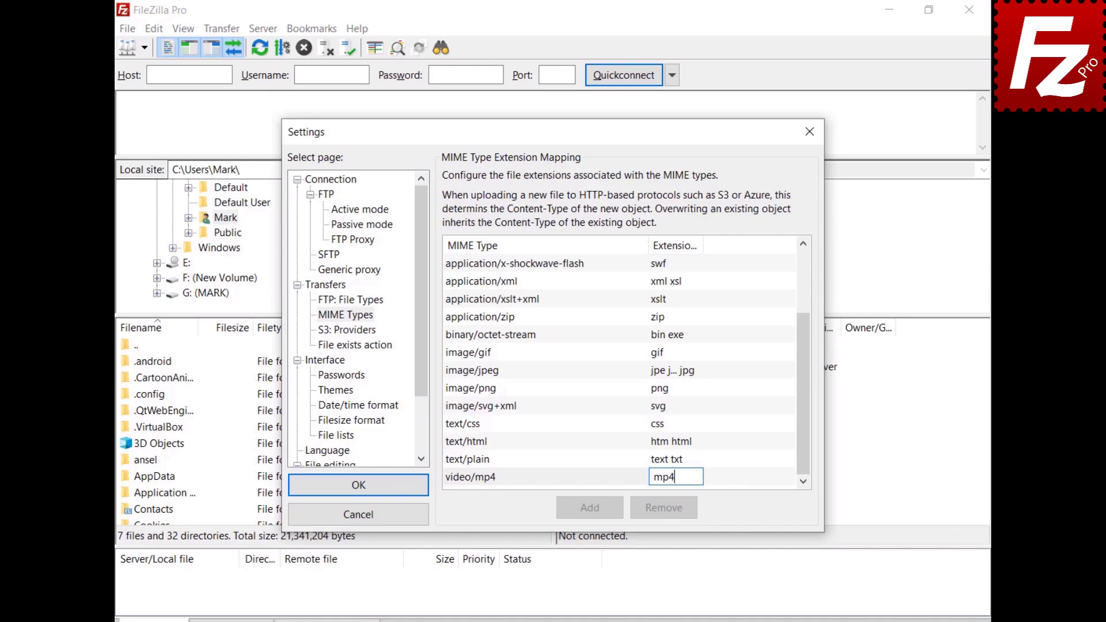
{"action": "key", "text": "Return"}
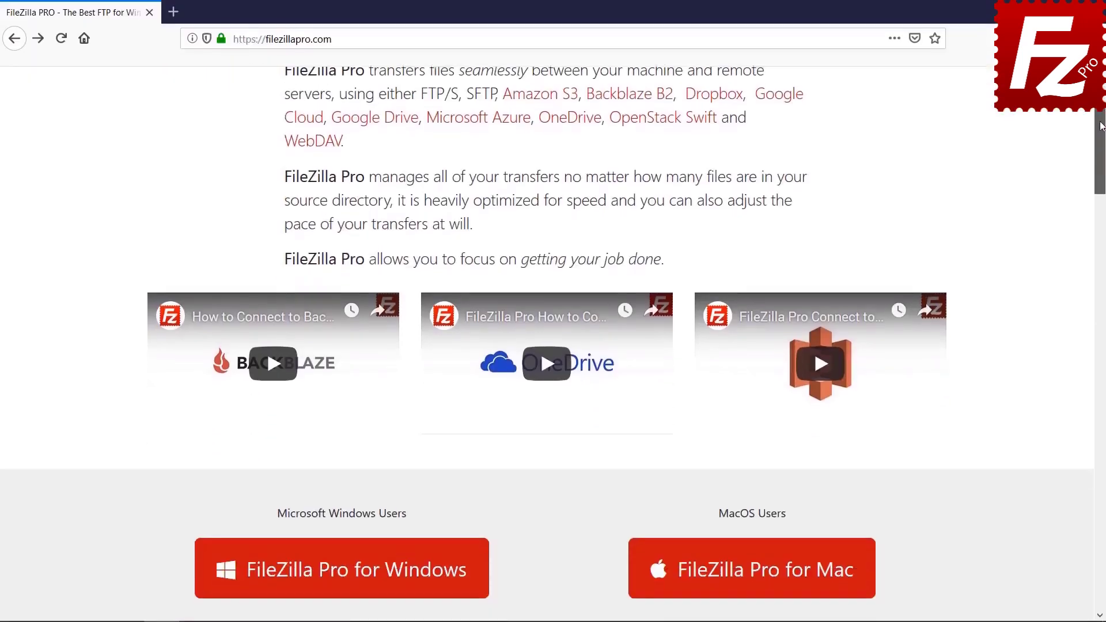
Step: Go to the checkout page to buy FileZilla Pro for Windows
{"action": "scroll", "coordinate": [345, 375], "scroll_direction": "down", "scroll_amount": 4}
{"action": "left_click", "coordinate": [345, 375]}
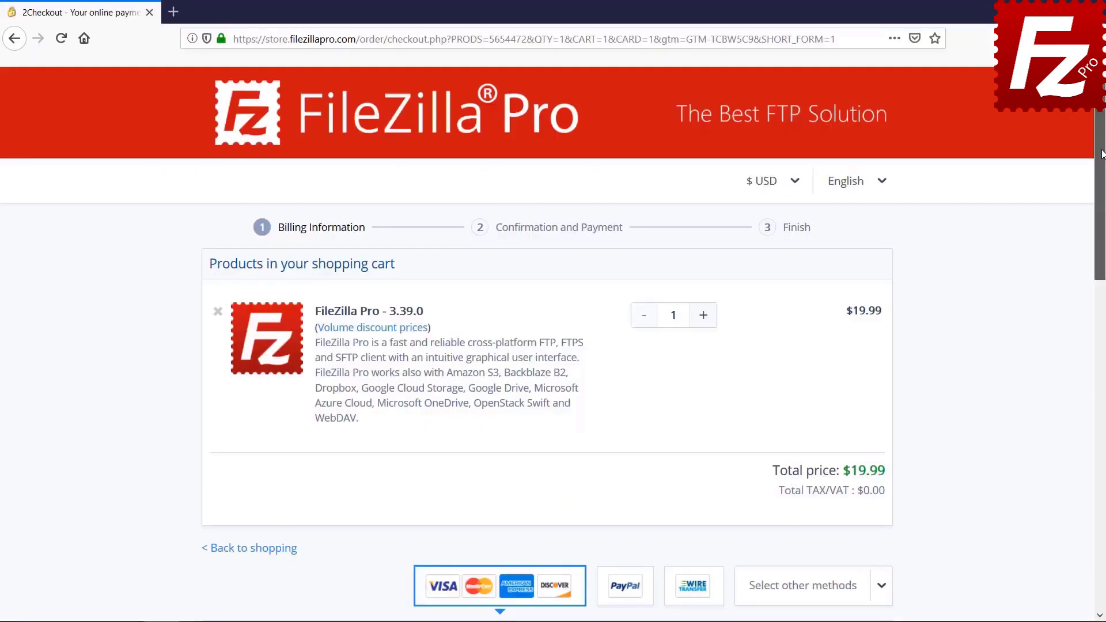
{"action": "left_click_drag", "start_coordinate": [1102, 155], "coordinate": [1103, 399]}
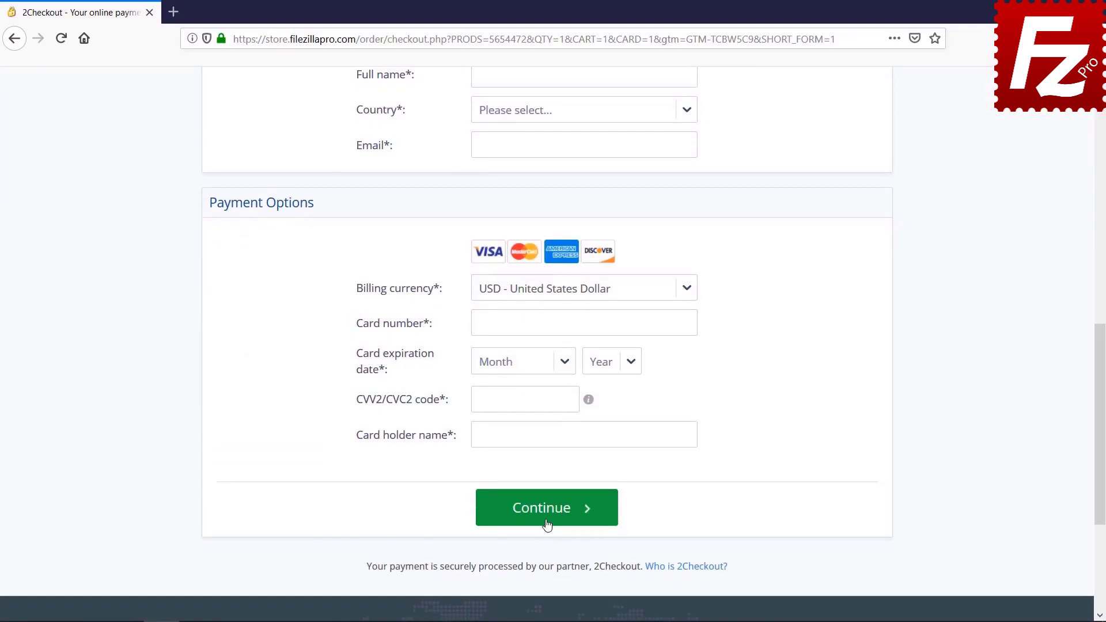